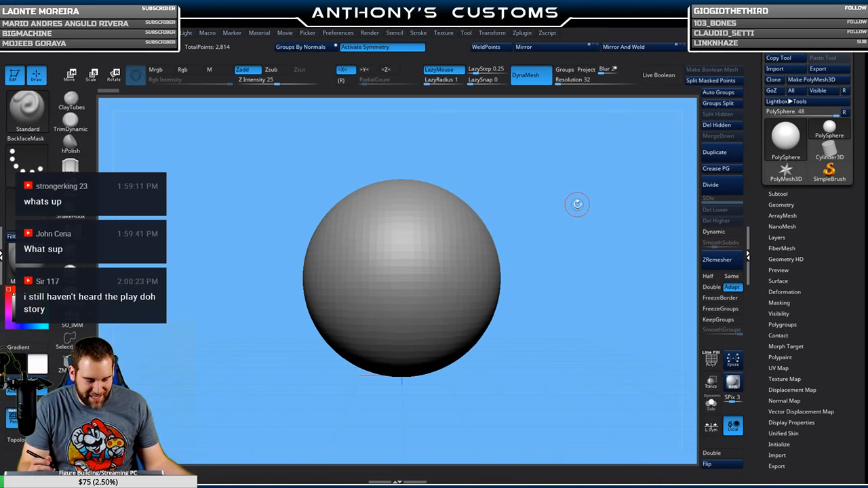
Set TrimDynamic as the sculpting brush for the sphere.
{"action": "right_click", "coordinate": [573, 211]}
{"action": "mouse_move", "coordinate": [573, 215]}
{"action": "left_mouse_down"}
{"action": "mouse_move", "coordinate": [559, 270]}
{"action": "mouse_move", "coordinate": [565, 251]}
{"action": "left_mouse_up"}
{"action": "right_click", "coordinate": [554, 231]}
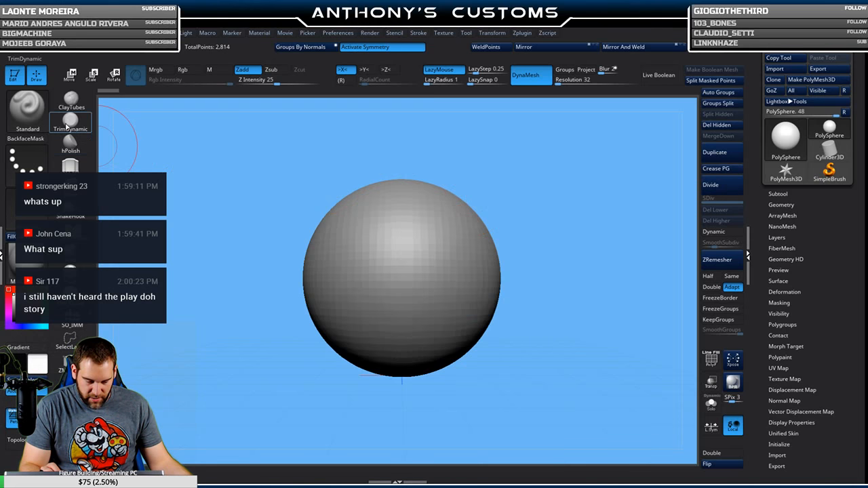
{"action": "left_click", "coordinate": [70, 124]}
{"action": "right_click", "coordinate": [540, 221]}
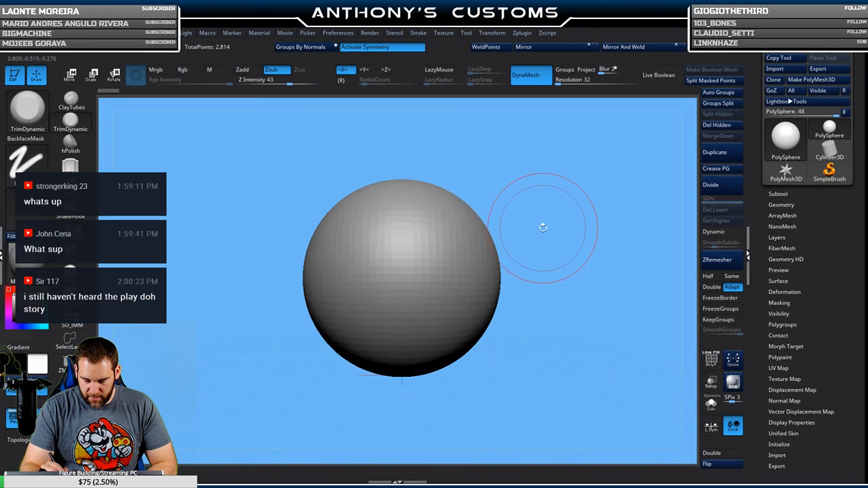
Try to clip the side of the sphere with the ClipRect brush.
{"action": "key", "text": "ctrl+shift"}
{"action": "left_click", "coordinate": [26, 106]}
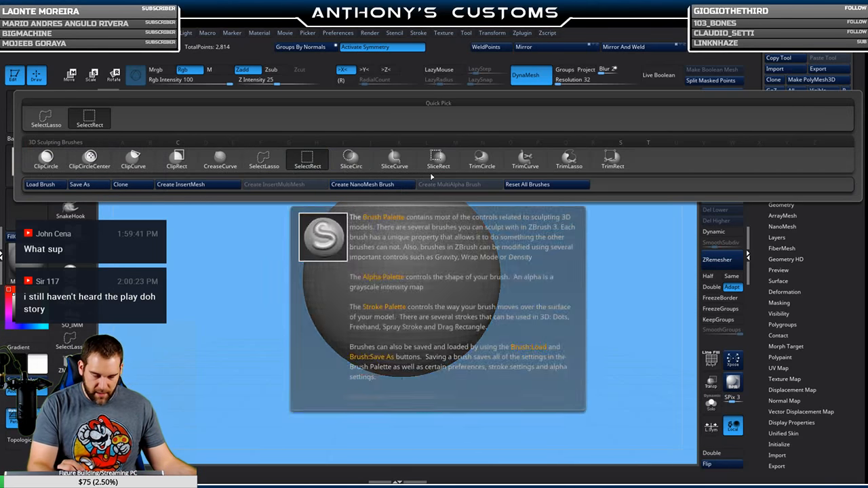
{"action": "left_click", "coordinate": [217, 158]}
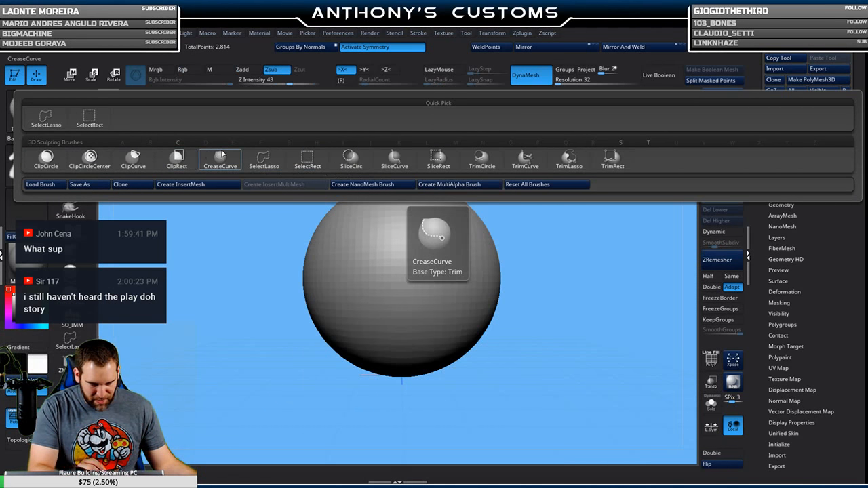
{"action": "mouse_move", "coordinate": [539, 165]}
{"action": "left_mouse_down", "text": "ctrl+shift"}
{"action": "mouse_move", "coordinate": [523, 310]}
{"action": "mouse_move", "coordinate": [481, 410]}
{"action": "mouse_move", "coordinate": [459, 414]}
{"action": "mouse_move", "coordinate": [470, 414]}
{"action": "mouse_move", "coordinate": [532, 358]}
{"action": "mouse_move", "coordinate": [474, 360]}
{"action": "mouse_move", "coordinate": [545, 356]}
{"action": "left_mouse_up", "text": "ctrl+shift"}
{"action": "key", "text": "ctrl+z"}
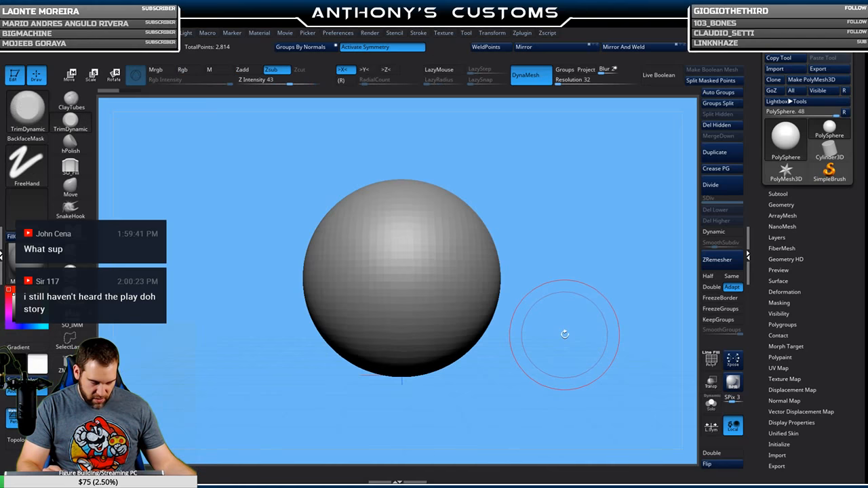
{"action": "mouse_move", "coordinate": [556, 169]}
{"action": "left_mouse_down", "text": "ctrl+shift"}
{"action": "mouse_move", "coordinate": [535, 295]}
{"action": "mouse_move", "coordinate": [471, 411]}
{"action": "mouse_move", "coordinate": [546, 335]}
{"action": "mouse_move", "coordinate": [520, 339]}
{"action": "mouse_move", "coordinate": [442, 295]}
{"action": "mouse_move", "coordinate": [561, 337]}
{"action": "mouse_move", "coordinate": [580, 331]}
{"action": "left_mouse_up", "text": "ctrl+shift"}
{"action": "key", "text": "ctrl+z"}
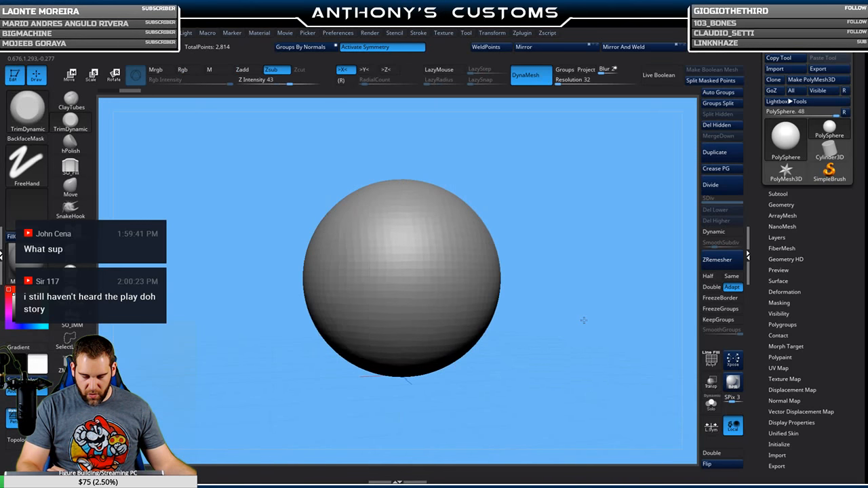
Clip the sphere's two sides flat with ClipCurve and bevel its lower corners symmetrically.
{"action": "left_click", "coordinate": [38, 113], "text": "ctrl+shift"}
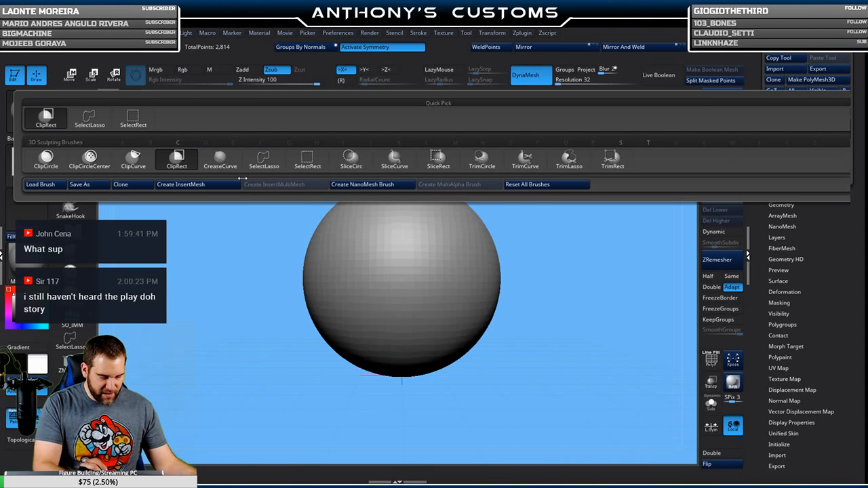
{"action": "left_click", "coordinate": [133, 159]}
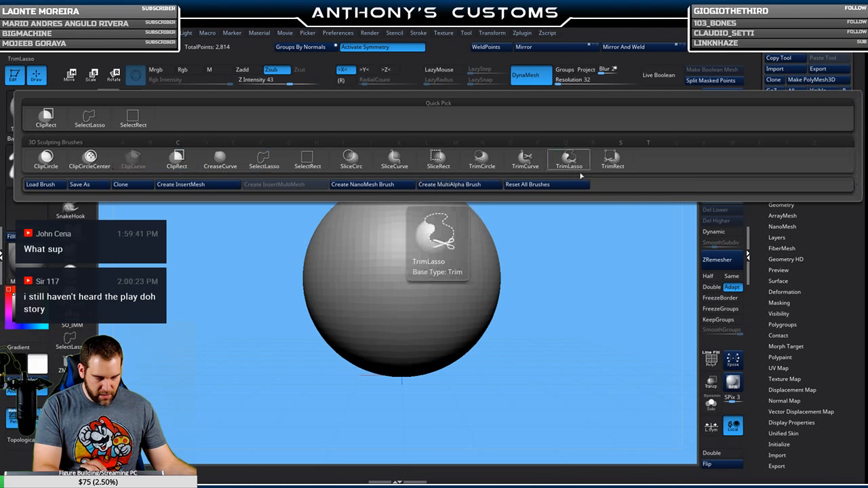
{"action": "left_click_drag", "start_coordinate": [485, 203], "coordinate": [485, 439], "text": "ctrl+shift"}
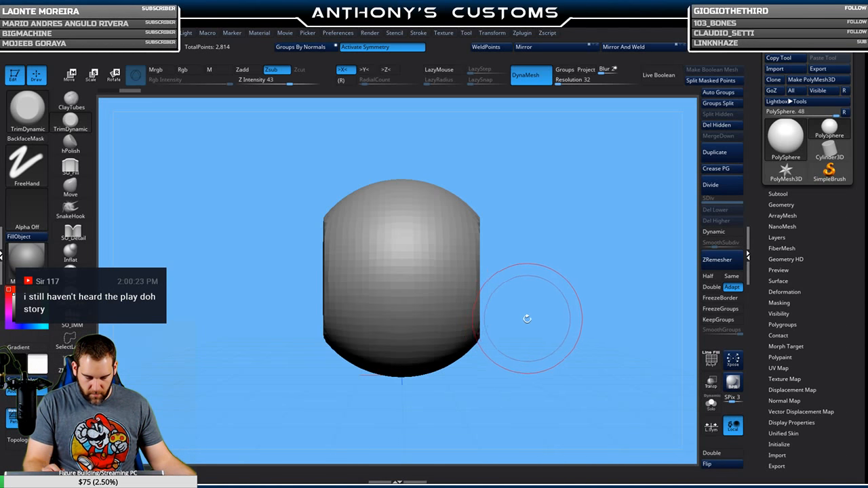
{"action": "key", "text": "ctrl+shift"}
{"action": "mouse_move", "coordinate": [536, 310]}
{"action": "left_mouse_down", "text": "ctrl+shift"}
{"action": "mouse_move", "coordinate": [420, 419]}
{"action": "mouse_move", "coordinate": [381, 387]}
{"action": "mouse_move", "coordinate": [388, 397]}
{"action": "mouse_move", "coordinate": [531, 391]}
{"action": "mouse_move", "coordinate": [300, 422]}
{"action": "mouse_move", "coordinate": [224, 402]}
{"action": "mouse_move", "coordinate": [383, 379]}
{"action": "mouse_move", "coordinate": [407, 388]}
{"action": "mouse_move", "coordinate": [392, 377]}
{"action": "mouse_move", "coordinate": [352, 375]}
{"action": "left_mouse_up", "text": "ctrl+shift"}
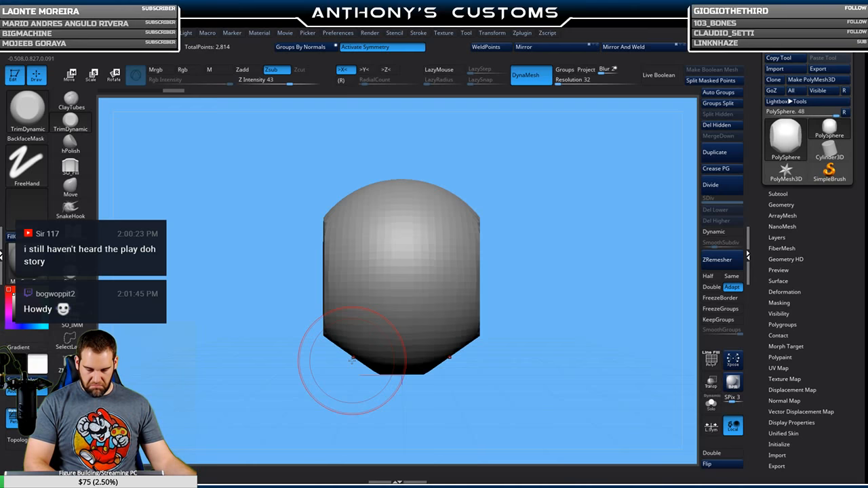
Clip the front of the shape flat with ClipCurve from the side view.
{"action": "mouse_move", "coordinate": [561, 193]}
{"action": "left_mouse_down"}
{"action": "mouse_move", "coordinate": [523, 315]}
{"action": "mouse_move", "coordinate": [535, 349]}
{"action": "mouse_move", "coordinate": [563, 345]}
{"action": "left_mouse_up"}
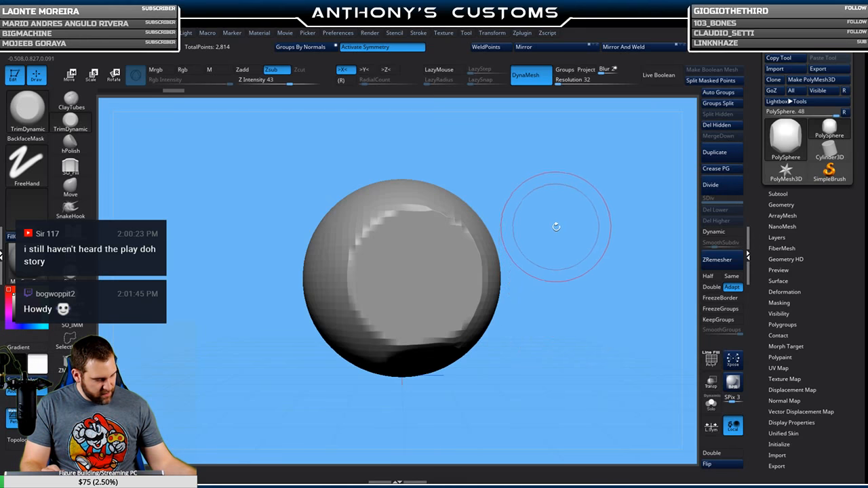
{"action": "mouse_move", "coordinate": [536, 180]}
{"action": "left_mouse_down", "text": "ctrl+shift"}
{"action": "mouse_move", "coordinate": [534, 398]}
{"action": "mouse_move", "coordinate": [477, 394]}
{"action": "mouse_move", "coordinate": [521, 281]}
{"action": "mouse_move", "coordinate": [549, 354]}
{"action": "mouse_move", "coordinate": [542, 388]}
{"action": "mouse_move", "coordinate": [554, 391]}
{"action": "left_mouse_up", "text": "ctrl+shift"}
{"action": "mouse_move", "coordinate": [541, 218]}
{"action": "left_mouse_down", "text": "ctrl+shift"}
{"action": "mouse_move", "coordinate": [500, 388]}
{"action": "mouse_move", "coordinate": [456, 409]}
{"action": "mouse_move", "coordinate": [469, 428]}
{"action": "left_mouse_up", "text": "ctrl+shift"}
{"action": "mouse_move", "coordinate": [579, 226]}
{"action": "left_mouse_down", "text": "ctrl+shift"}
{"action": "mouse_move", "coordinate": [508, 411]}
{"action": "mouse_move", "coordinate": [448, 413]}
{"action": "mouse_move", "coordinate": [500, 365]}
{"action": "mouse_move", "coordinate": [533, 395]}
{"action": "mouse_move", "coordinate": [563, 393]}
{"action": "mouse_move", "coordinate": [466, 388]}
{"action": "left_mouse_up", "text": "ctrl+shift"}
{"action": "mouse_move", "coordinate": [543, 371]}
{"action": "left_mouse_down"}
{"action": "mouse_move", "coordinate": [523, 374]}
{"action": "mouse_move", "coordinate": [527, 409]}
{"action": "mouse_move", "coordinate": [519, 314]}
{"action": "mouse_move", "coordinate": [543, 385]}
{"action": "mouse_move", "coordinate": [553, 378]}
{"action": "mouse_move", "coordinate": [518, 370]}
{"action": "mouse_move", "coordinate": [533, 348]}
{"action": "mouse_move", "coordinate": [542, 355]}
{"action": "mouse_move", "coordinate": [547, 340]}
{"action": "left_mouse_up"}
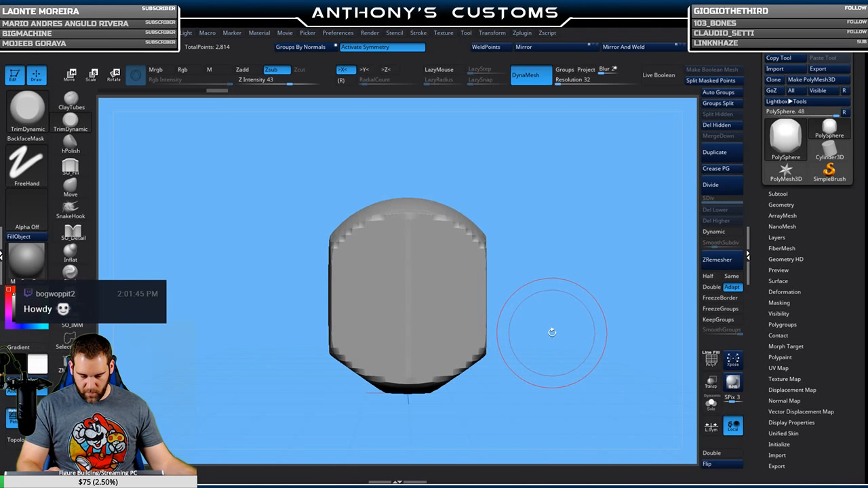
{"action": "mouse_move", "coordinate": [556, 317]}
{"action": "left_mouse_down"}
{"action": "mouse_move", "coordinate": [558, 351]}
{"action": "mouse_move", "coordinate": [554, 286]}
{"action": "left_mouse_up"}
{"action": "key", "text": "ctrl+z"}
{"action": "key", "text": "ctrl+z"}
{"action": "key", "text": "ctrl+z"}
{"action": "key", "text": "ctrl+z"}
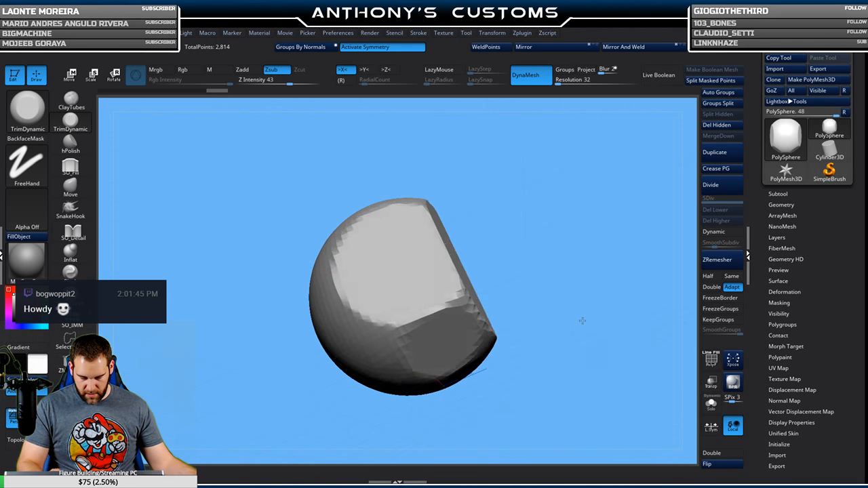
Clip the lower front edge at an angle to form a bevelled chin.
{"action": "key", "text": "ctrl+shift"}
{"action": "mouse_move", "coordinate": [514, 334]}
{"action": "left_mouse_down", "text": "ctrl+shift"}
{"action": "mouse_move", "coordinate": [469, 427]}
{"action": "mouse_move", "coordinate": [436, 417]}
{"action": "mouse_move", "coordinate": [437, 401]}
{"action": "left_mouse_up", "text": "ctrl+shift"}
{"action": "mouse_move", "coordinate": [455, 368]}
{"action": "left_mouse_down"}
{"action": "mouse_move", "coordinate": [536, 366]}
{"action": "mouse_move", "coordinate": [533, 354]}
{"action": "mouse_move", "coordinate": [549, 364]}
{"action": "mouse_move", "coordinate": [550, 291]}
{"action": "mouse_move", "coordinate": [573, 306]}
{"action": "mouse_move", "coordinate": [591, 343]}
{"action": "mouse_move", "coordinate": [596, 334]}
{"action": "mouse_move", "coordinate": [584, 337]}
{"action": "mouse_move", "coordinate": [586, 331]}
{"action": "mouse_move", "coordinate": [583, 347]}
{"action": "left_mouse_up"}
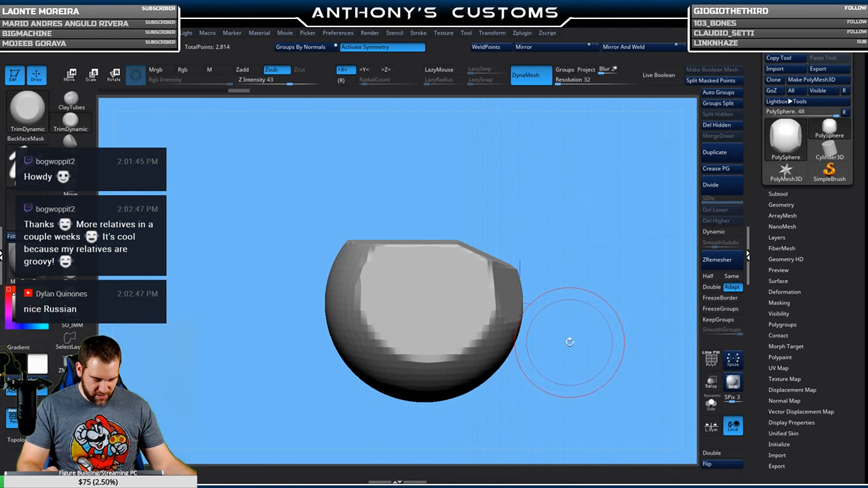
Try a straight horizontal clip across the whole shape.
{"action": "mouse_move", "coordinate": [290, 332]}
{"action": "left_mouse_down", "text": "ctrl+shift"}
{"action": "mouse_move", "coordinate": [577, 332]}
{"action": "mouse_move", "coordinate": [575, 321]}
{"action": "left_mouse_up", "text": "ctrl+shift"}
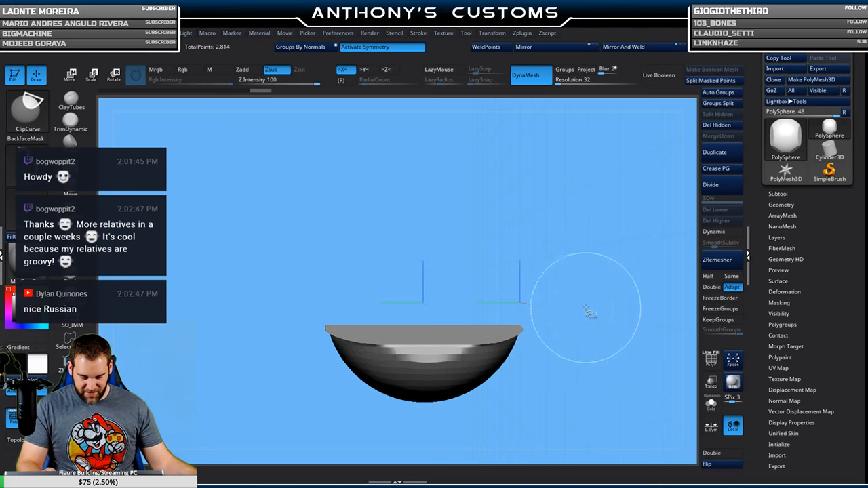
{"action": "key", "text": "ctrl+z"}
{"action": "mouse_move", "coordinate": [626, 326]}
{"action": "left_mouse_down", "text": "ctrl+shift"}
{"action": "mouse_move", "coordinate": [253, 328]}
{"action": "mouse_move", "coordinate": [559, 322]}
{"action": "mouse_move", "coordinate": [603, 330]}
{"action": "mouse_move", "coordinate": [591, 322]}
{"action": "mouse_move", "coordinate": [597, 301]}
{"action": "left_mouse_up", "text": "ctrl+shift"}
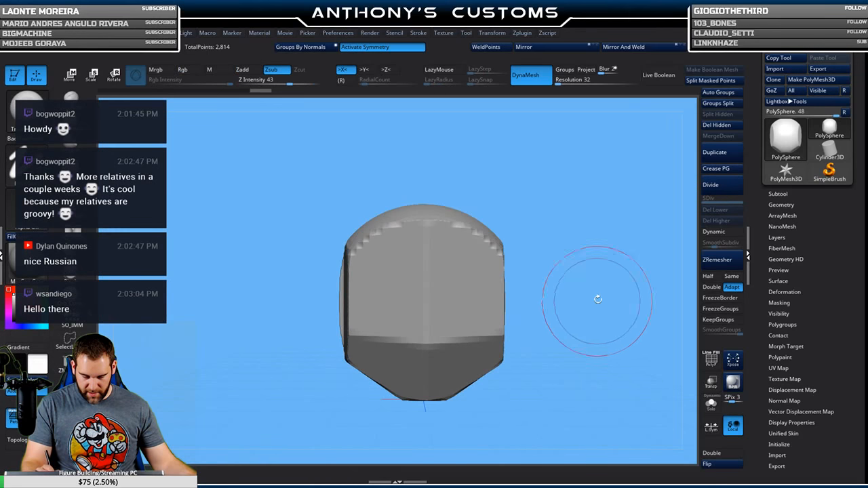
Mirror the clipped shape to even out both halves, using Mirror in place of Mirror And Weld.
{"action": "left_click", "coordinate": [626, 48]}
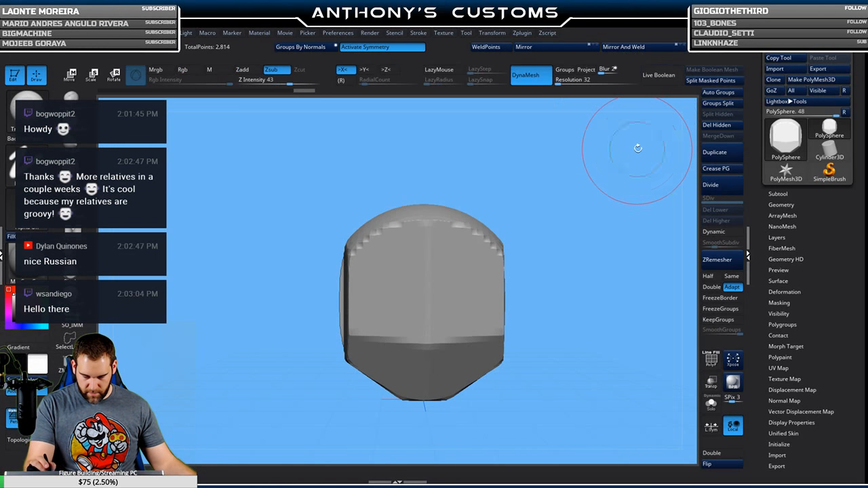
{"action": "key", "text": "ctrl+z"}
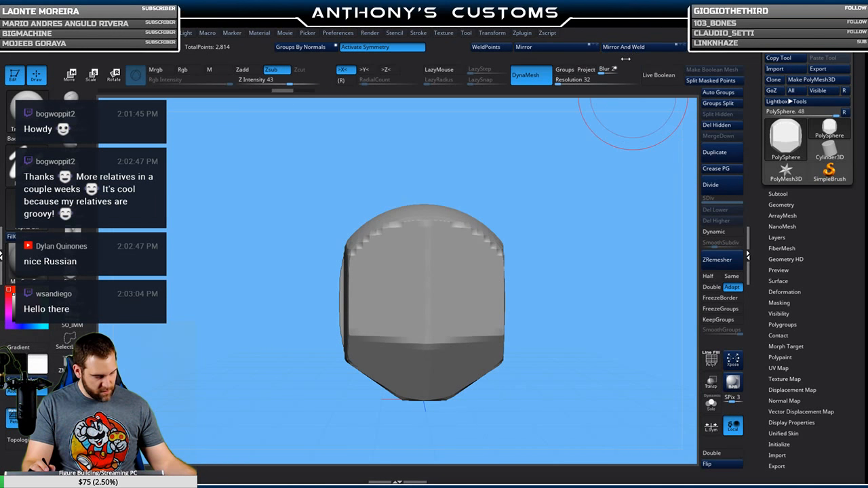
{"action": "left_click", "coordinate": [552, 52]}
{"action": "left_click_drag", "start_coordinate": [539, 121], "coordinate": [546, 157]}
Turn off perspective distortion and clip the bulging sides straight from the front view.
{"action": "key", "text": "shift+f"}
{"action": "left_click", "coordinate": [14, 422]}
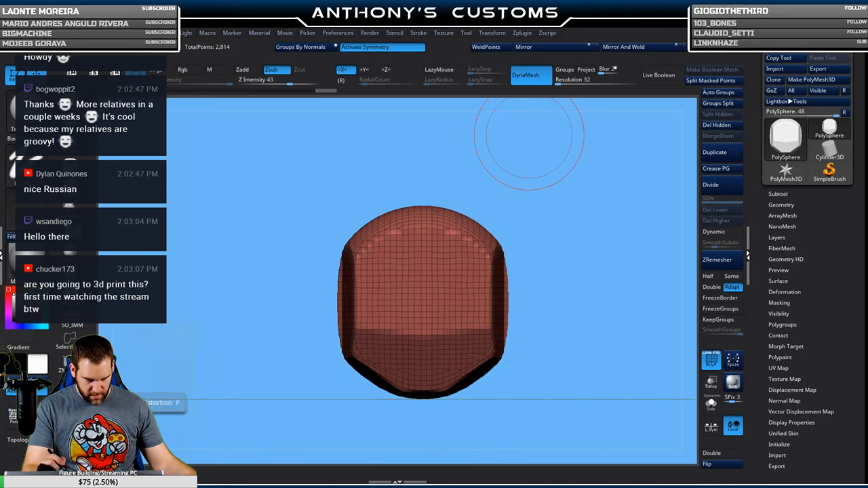
{"action": "key", "text": "shift+f"}
{"action": "left_click_drag", "start_coordinate": [561, 228], "coordinate": [569, 223], "text": "shift"}
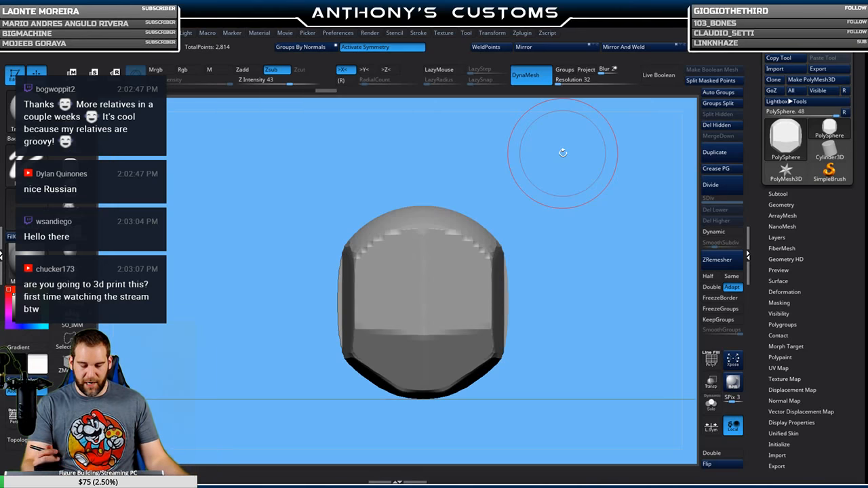
{"action": "mouse_move", "coordinate": [536, 194]}
{"action": "left_mouse_down", "text": "ctrl+shift"}
{"action": "mouse_move", "coordinate": [526, 405]}
{"action": "mouse_move", "coordinate": [497, 397]}
{"action": "left_mouse_up", "text": "ctrl+shift"}
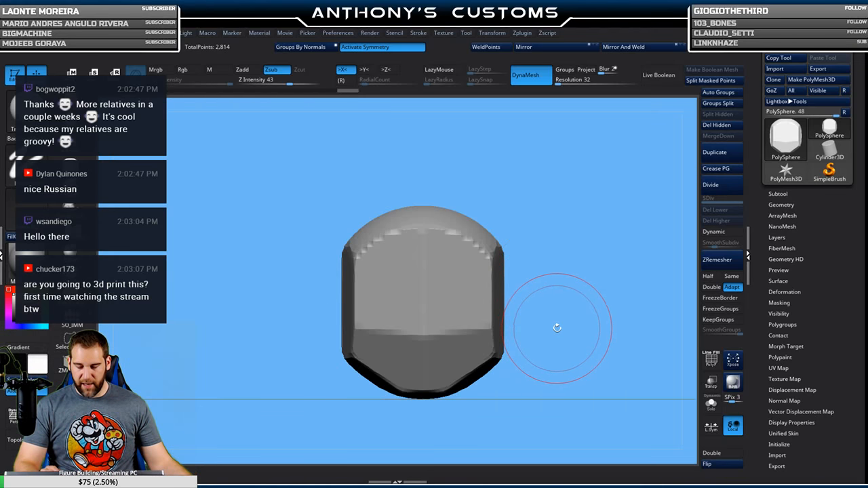
Flatten the crown of the shape with TrimDynamic strokes.
{"action": "left_click", "coordinate": [15, 112]}
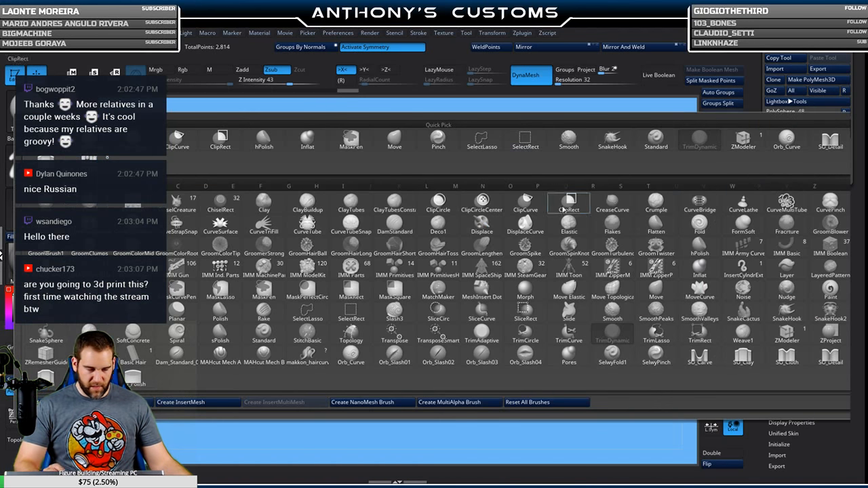
{"action": "left_click", "coordinate": [568, 203]}
{"action": "left_click_drag", "start_coordinate": [550, 224], "coordinate": [551, 248]}
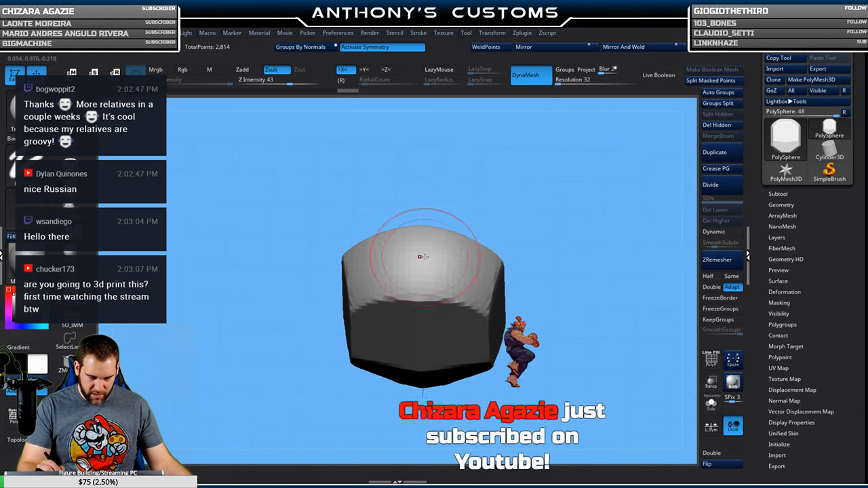
{"action": "mouse_move", "coordinate": [423, 256]}
{"action": "left_mouse_down"}
{"action": "mouse_move", "coordinate": [418, 283]}
{"action": "mouse_move", "coordinate": [419, 275]}
{"action": "left_mouse_up"}
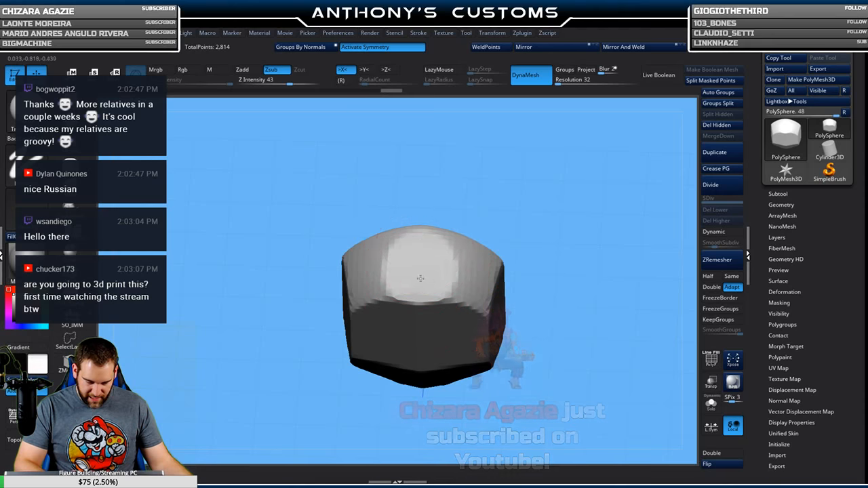
{"action": "key", "text": "ctrl+shift+z"}
{"action": "key", "text": "ctrl+shift+z"}
{"action": "key", "text": "ctrl+shift+z"}
{"action": "key", "text": "ctrl+shift+z"}
{"action": "mouse_move", "coordinate": [592, 237]}
{"action": "left_mouse_down"}
{"action": "mouse_move", "coordinate": [550, 213]}
{"action": "mouse_move", "coordinate": [567, 154]}
{"action": "left_mouse_up"}
{"action": "mouse_move", "coordinate": [556, 201]}
{"action": "left_mouse_down"}
{"action": "mouse_move", "coordinate": [548, 267]}
{"action": "mouse_move", "coordinate": [552, 200]}
{"action": "left_mouse_up"}
Slice a rectangular polygroup into the upper centre of the front with SliceRect and display the polyframe.
{"action": "key", "text": "ctrl+shift"}
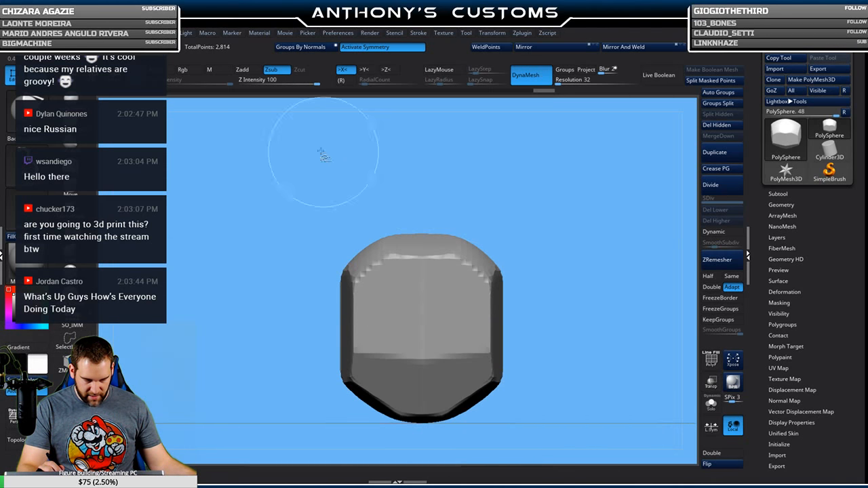
{"action": "key", "text": "b"}
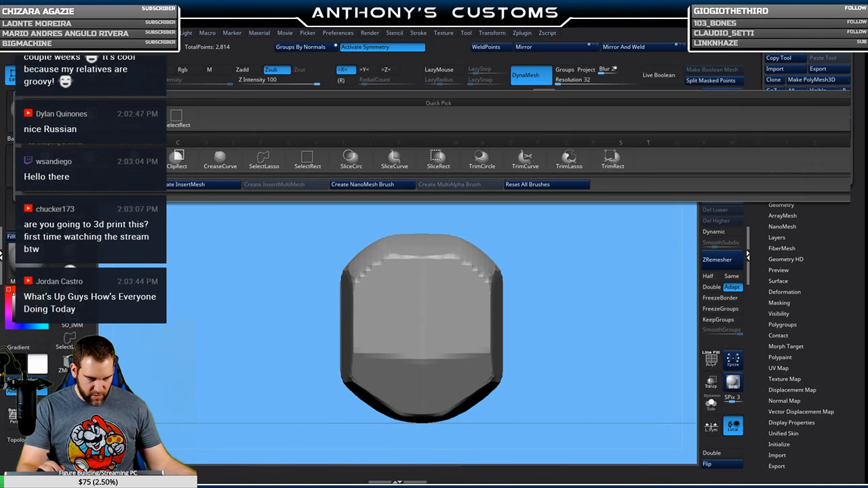
{"action": "left_click", "coordinate": [390, 165]}
{"action": "left_click", "coordinate": [439, 160], "text": "ctrl+shift"}
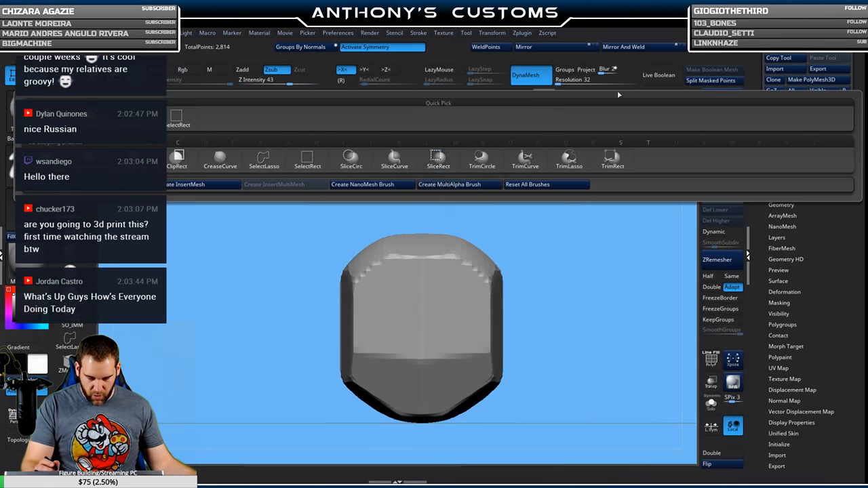
{"action": "mouse_move", "coordinate": [397, 195]}
{"action": "left_mouse_down", "text": "ctrl+shift"}
{"action": "mouse_move", "coordinate": [422, 258]}
{"action": "mouse_move", "coordinate": [465, 272]}
{"action": "mouse_move", "coordinate": [452, 419]}
{"action": "mouse_move", "coordinate": [452, 259]}
{"action": "mouse_move", "coordinate": [455, 286]}
{"action": "left_mouse_up", "text": "ctrl+shift"}
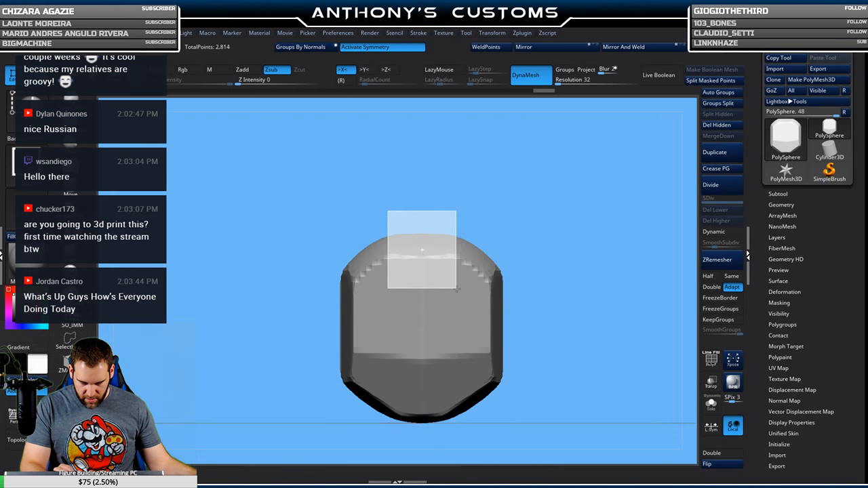
{"action": "left_click_drag", "start_coordinate": [457, 288], "coordinate": [453, 282], "text": "ctrl+shift"}
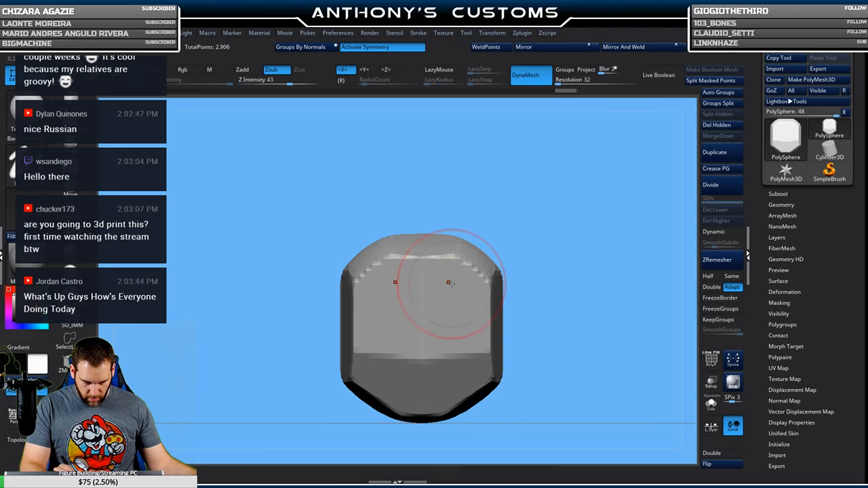
{"action": "key", "text": "shift+f"}
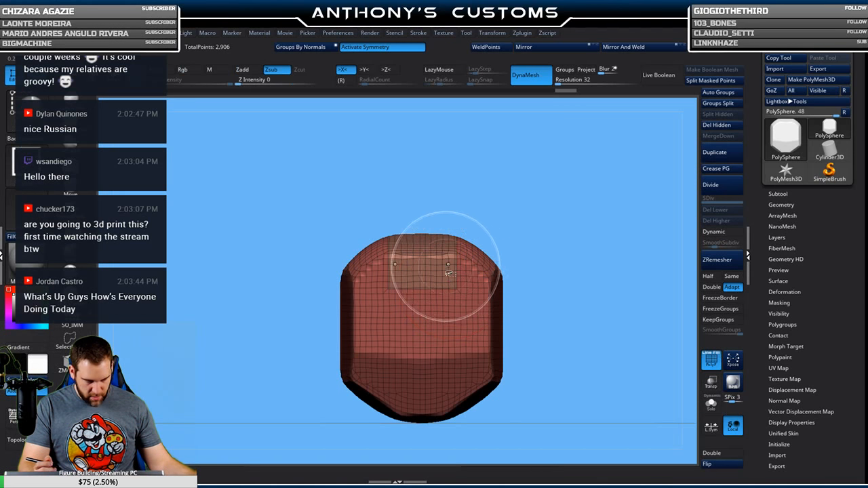
Hide the sliced rectangular polygroup by isolating it and inverting visibility with SelectRect, and delete the hidden geometry.
{"action": "left_click", "coordinate": [448, 268], "text": "ctrl+shift"}
{"action": "left_click_drag", "start_coordinate": [589, 268], "coordinate": [603, 289], "text": "ctrl+shift"}
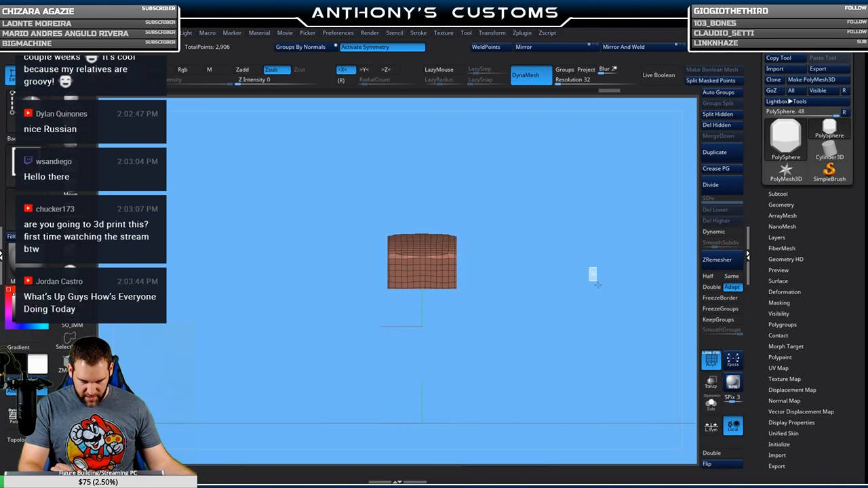
{"action": "left_click", "coordinate": [30, 112], "text": "ctrl+shift"}
{"action": "left_click", "coordinate": [293, 161], "text": "ctrl+shift"}
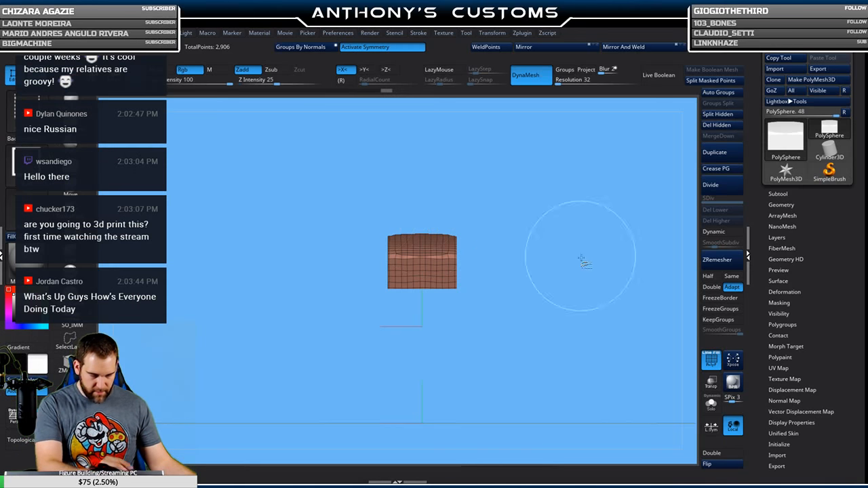
{"action": "left_click_drag", "start_coordinate": [583, 261], "coordinate": [615, 322], "text": "ctrl+shift"}
{"action": "left_click_drag", "start_coordinate": [573, 267], "coordinate": [593, 305]}
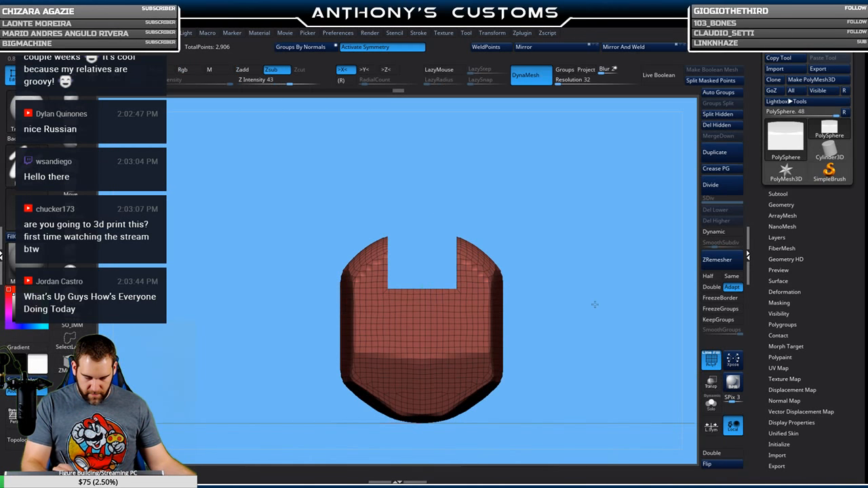
{"action": "left_click", "coordinate": [730, 115]}
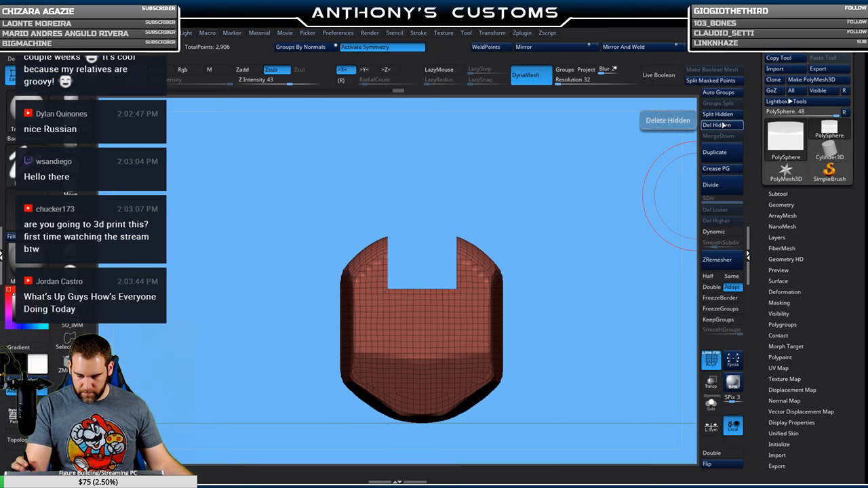
{"action": "left_click_drag", "start_coordinate": [624, 167], "coordinate": [601, 217]}
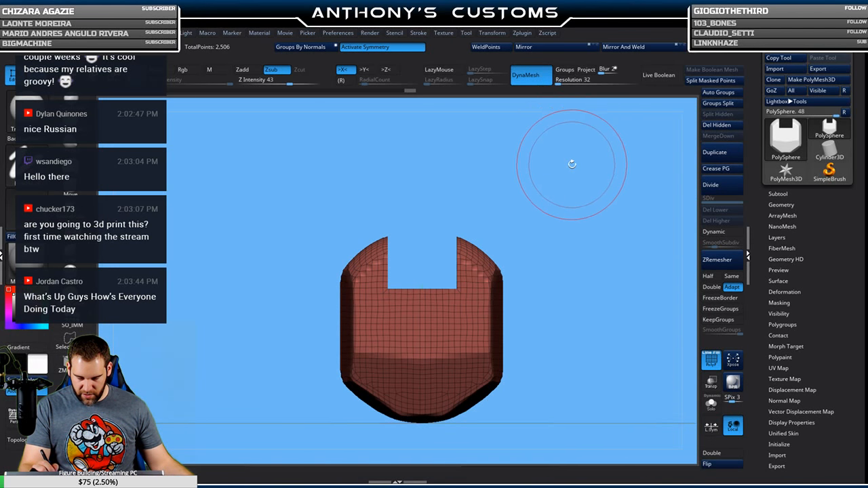
Remesh the notched shape with DynaMesh at resolution 176 and turn off the polyframe display.
{"action": "left_click_drag", "start_coordinate": [561, 84], "coordinate": [562, 84]}
{"action": "mouse_move", "coordinate": [522, 148]}
{"action": "left_mouse_down", "text": "ctrl"}
{"action": "mouse_move", "coordinate": [573, 183]}
{"action": "mouse_move", "coordinate": [548, 230]}
{"action": "mouse_move", "coordinate": [581, 197]}
{"action": "left_mouse_up", "text": "ctrl"}
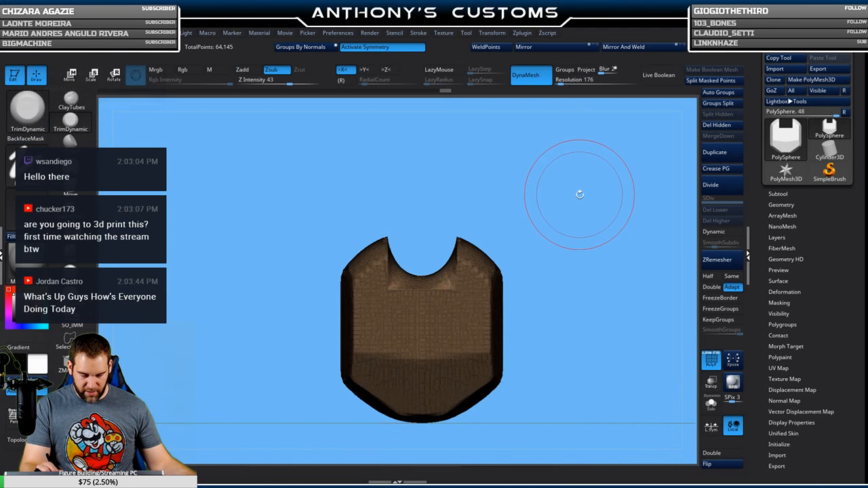
{"action": "key", "text": "shift+f"}
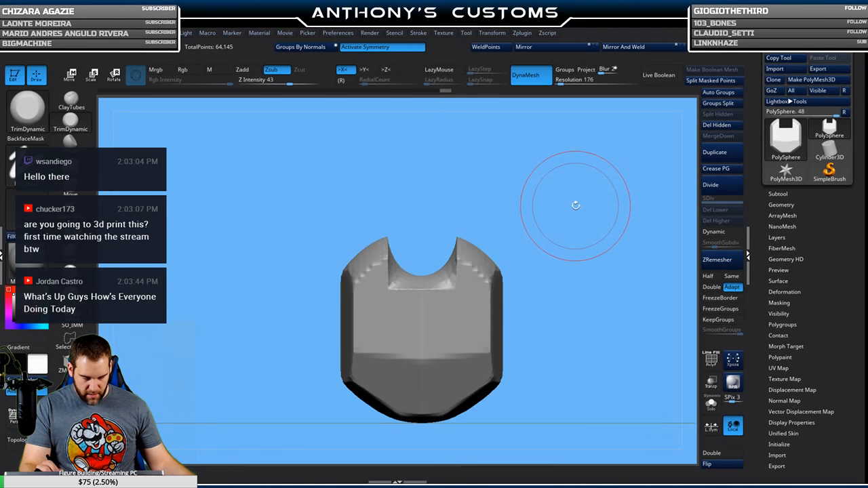
Build up both upper corners beside the notch symmetrically with ClayTubes strokes and remesh the shape with DynaMesh.
{"action": "key", "text": "space"}
{"action": "left_click_drag", "start_coordinate": [524, 187], "coordinate": [551, 219]}
{"action": "left_click", "coordinate": [70, 102]}
{"action": "mouse_move", "coordinate": [486, 239]}
{"action": "left_mouse_down"}
{"action": "mouse_move", "coordinate": [496, 235]}
{"action": "mouse_move", "coordinate": [484, 251]}
{"action": "mouse_move", "coordinate": [503, 224]}
{"action": "mouse_move", "coordinate": [487, 253]}
{"action": "mouse_move", "coordinate": [491, 232]}
{"action": "mouse_move", "coordinate": [475, 243]}
{"action": "mouse_move", "coordinate": [511, 229]}
{"action": "mouse_move", "coordinate": [485, 261]}
{"action": "mouse_move", "coordinate": [510, 228]}
{"action": "left_mouse_up"}
{"action": "left_click_drag", "start_coordinate": [580, 231], "coordinate": [543, 210]}
{"action": "left_click_drag", "start_coordinate": [482, 252], "coordinate": [479, 222]}
{"action": "mouse_move", "coordinate": [543, 211]}
{"action": "left_mouse_down"}
{"action": "mouse_move", "coordinate": [567, 228]}
{"action": "mouse_move", "coordinate": [583, 221]}
{"action": "mouse_move", "coordinate": [581, 203]}
{"action": "mouse_move", "coordinate": [562, 214]}
{"action": "mouse_move", "coordinate": [508, 196]}
{"action": "mouse_move", "coordinate": [464, 201]}
{"action": "mouse_move", "coordinate": [482, 219]}
{"action": "mouse_move", "coordinate": [468, 204]}
{"action": "mouse_move", "coordinate": [450, 234]}
{"action": "mouse_move", "coordinate": [468, 234]}
{"action": "left_mouse_up"}
{"action": "left_click_drag", "start_coordinate": [552, 206], "coordinate": [521, 192]}
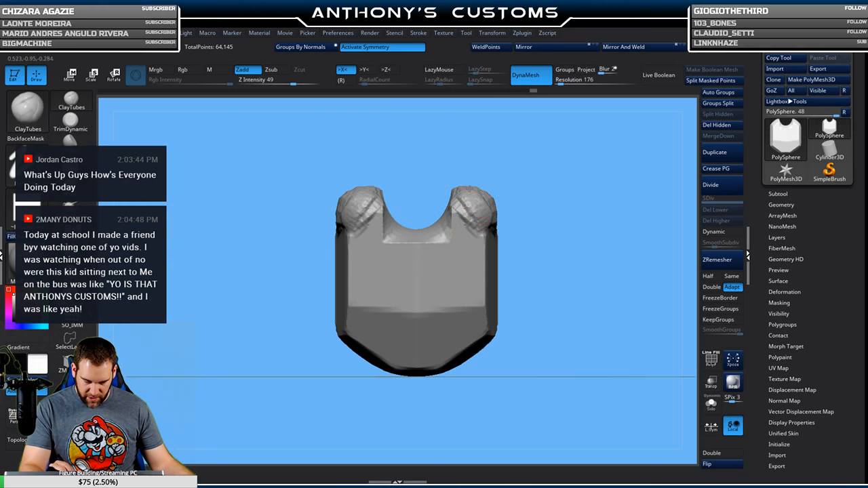
{"action": "left_click_drag", "start_coordinate": [552, 187], "coordinate": [554, 195], "text": "ctrl"}
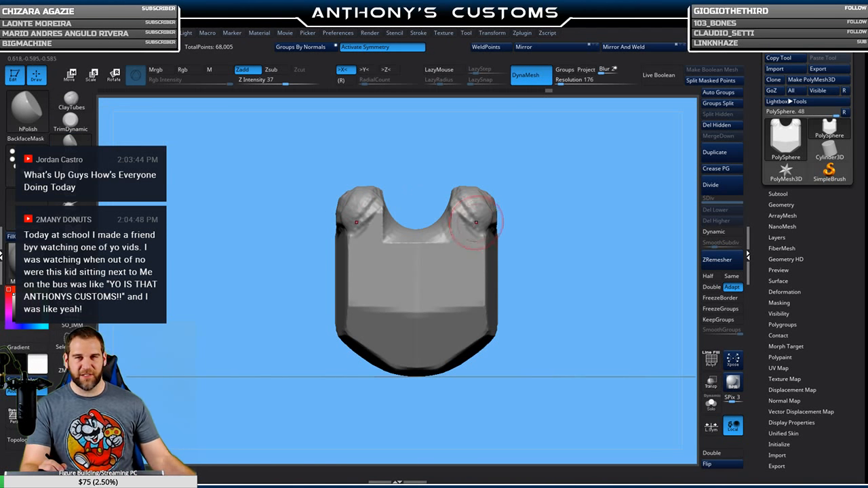
Flatten the front and side surfaces of the built-up upper corners with hPolish.
{"action": "key", "text": "space"}
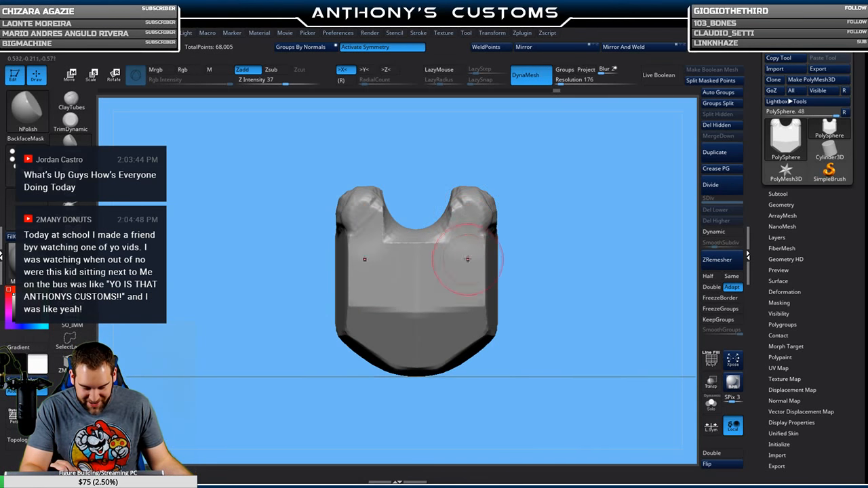
{"action": "left_click_drag", "start_coordinate": [573, 227], "coordinate": [519, 231]}
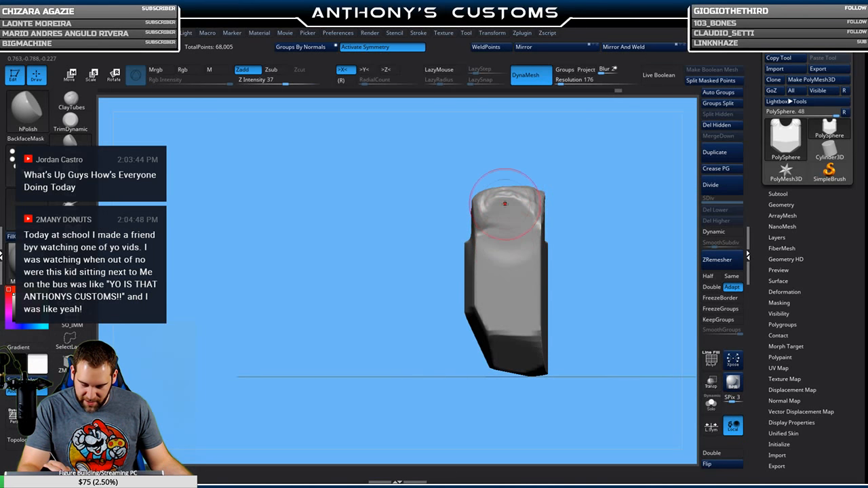
{"action": "left_click_drag", "start_coordinate": [558, 193], "coordinate": [568, 221], "text": "shift"}
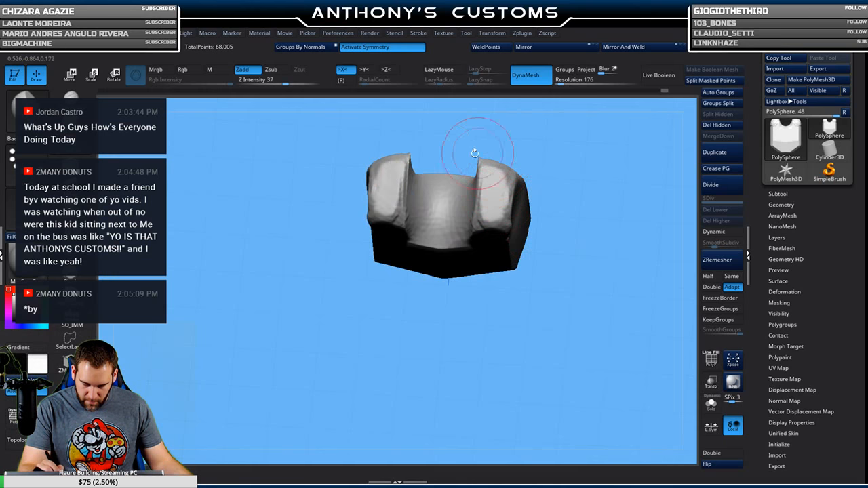
Trim the tops and outer sides of the two upper corner posts into flat planes with TrimDynamic.
{"action": "key", "text": "b"}
{"action": "key", "text": "t"}
{"action": "key", "text": "d"}
{"action": "left_click_drag", "start_coordinate": [595, 165], "coordinate": [582, 176]}
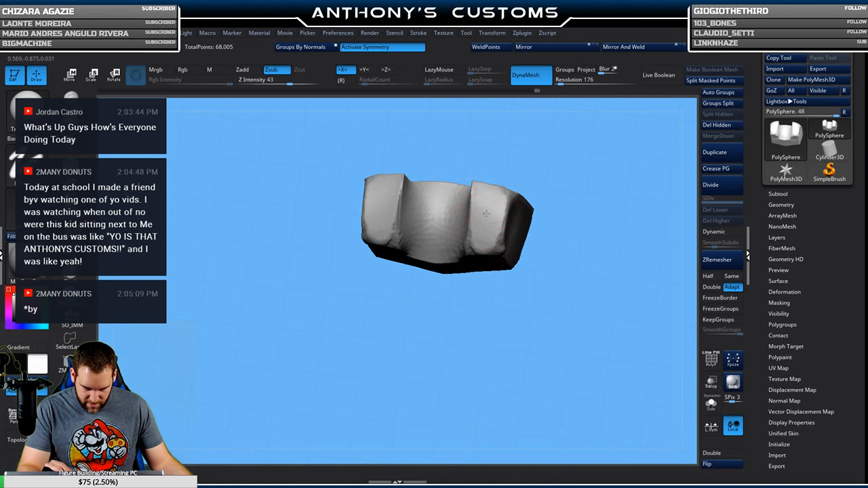
{"action": "left_click_drag", "start_coordinate": [556, 237], "coordinate": [564, 173], "text": "shift"}
{"action": "left_click_drag", "start_coordinate": [576, 230], "coordinate": [506, 238]}
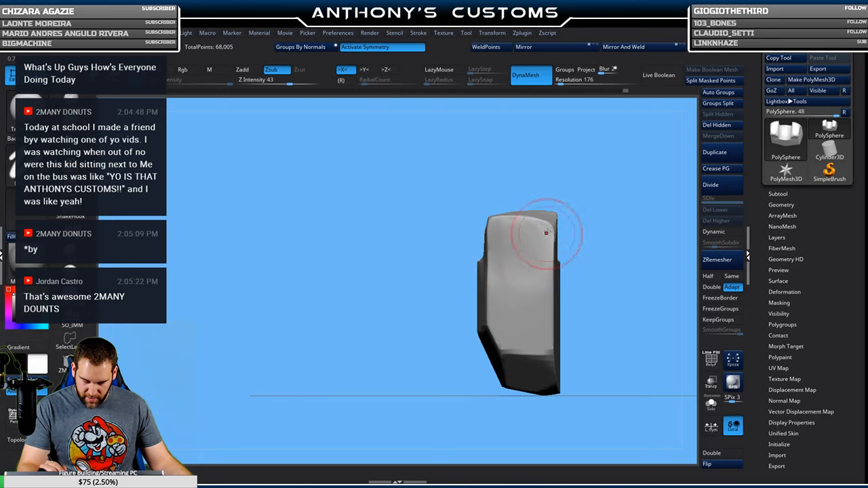
{"action": "left_click_drag", "start_coordinate": [601, 186], "coordinate": [610, 188], "text": "shift"}
{"action": "left_click_drag", "start_coordinate": [554, 188], "coordinate": [520, 242], "text": "shift"}
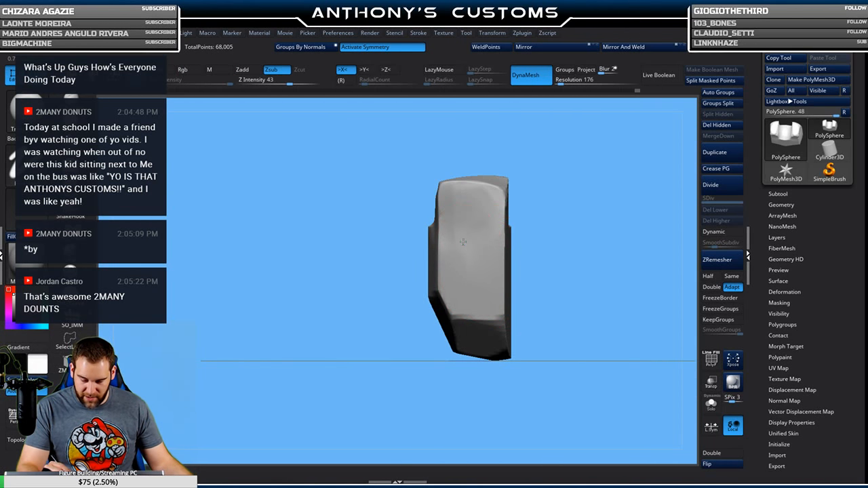
{"action": "left_click_drag", "start_coordinate": [571, 228], "coordinate": [584, 202], "text": "shift"}
{"action": "left_click_drag", "start_coordinate": [525, 245], "coordinate": [564, 234], "text": "alt"}
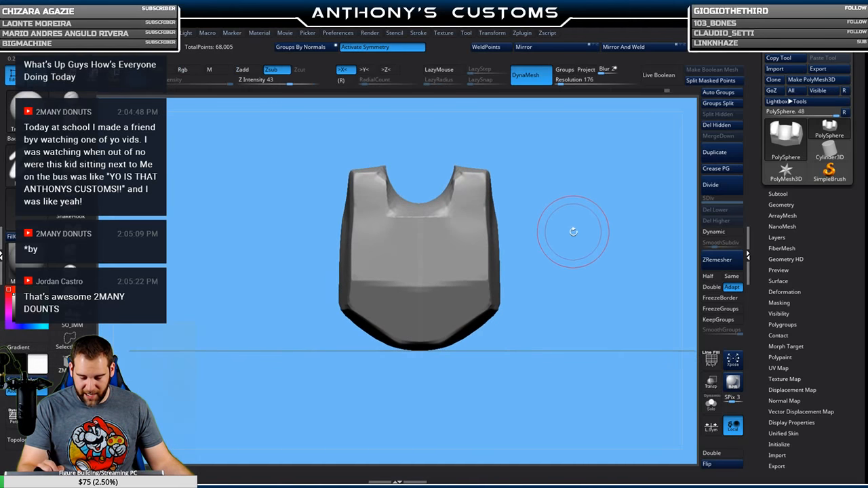
Plane the side faces of the body with TrimDynamic, blending the upper posts into the lower sides.
{"action": "left_click_drag", "start_coordinate": [570, 204], "coordinate": [562, 258]}
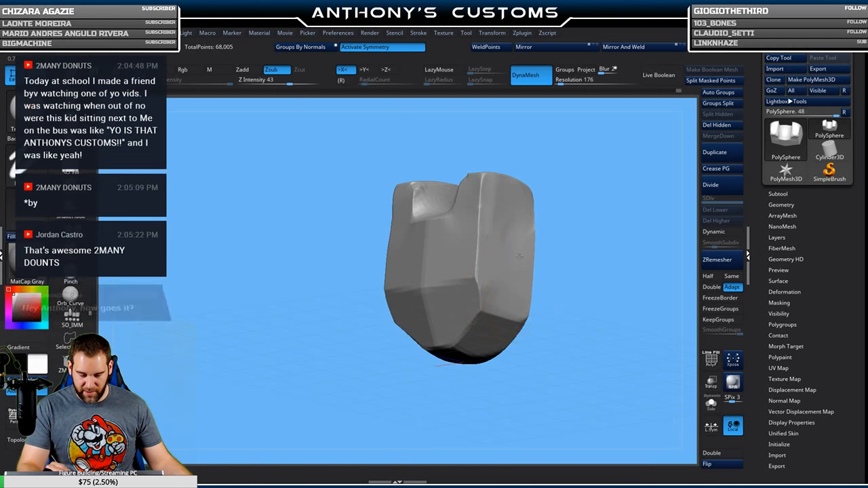
{"action": "mouse_move", "coordinate": [577, 241]}
{"action": "left_mouse_down", "text": "shift"}
{"action": "mouse_move", "coordinate": [595, 237]}
{"action": "mouse_move", "coordinate": [547, 229]}
{"action": "mouse_move", "coordinate": [596, 235]}
{"action": "mouse_move", "coordinate": [481, 286]}
{"action": "left_mouse_up", "text": "shift"}
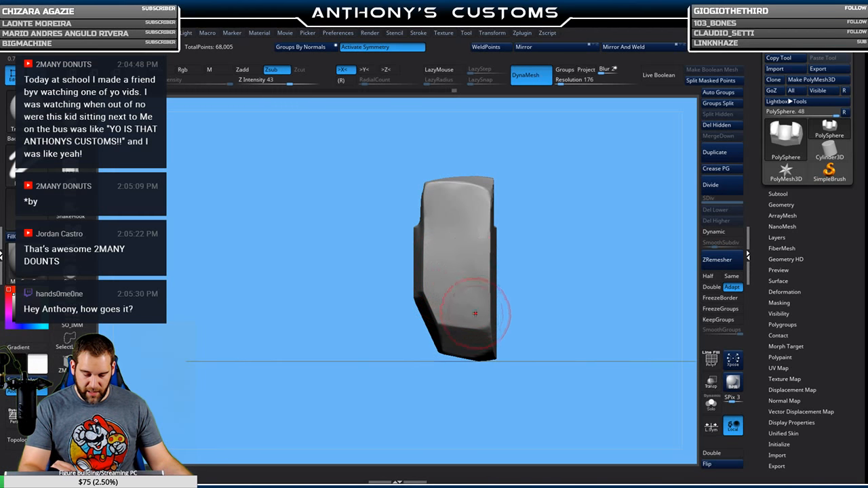
{"action": "left_click_drag", "start_coordinate": [531, 221], "coordinate": [591, 221]}
{"action": "left_click_drag", "start_coordinate": [557, 243], "coordinate": [449, 204]}
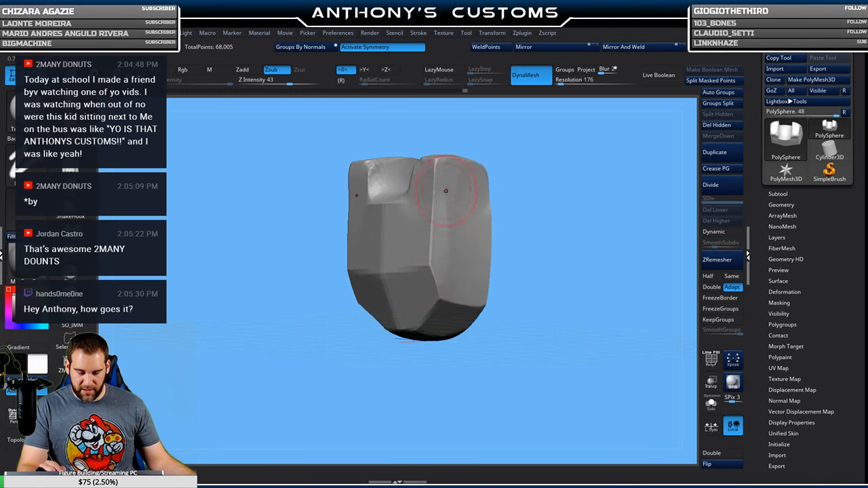
Bevel the inner walls of the notch outward on both sides with TrimDynamic strokes.
{"action": "left_click_drag", "start_coordinate": [546, 211], "coordinate": [512, 218]}
{"action": "mouse_move", "coordinate": [518, 253]}
{"action": "left_mouse_down"}
{"action": "mouse_move", "coordinate": [555, 247]}
{"action": "mouse_move", "coordinate": [559, 170]}
{"action": "left_mouse_up"}
{"action": "left_click_drag", "start_coordinate": [555, 190], "coordinate": [529, 183]}
{"action": "mouse_move", "coordinate": [461, 190]}
{"action": "left_mouse_down"}
{"action": "mouse_move", "coordinate": [414, 206]}
{"action": "mouse_move", "coordinate": [546, 156]}
{"action": "mouse_move", "coordinate": [508, 191]}
{"action": "mouse_move", "coordinate": [378, 193]}
{"action": "mouse_move", "coordinate": [349, 172]}
{"action": "mouse_move", "coordinate": [370, 197]}
{"action": "mouse_move", "coordinate": [384, 194]}
{"action": "mouse_move", "coordinate": [394, 171]}
{"action": "mouse_move", "coordinate": [368, 213]}
{"action": "mouse_move", "coordinate": [401, 170]}
{"action": "mouse_move", "coordinate": [360, 229]}
{"action": "left_mouse_up"}
{"action": "left_click_drag", "start_coordinate": [380, 195], "coordinate": [378, 209]}
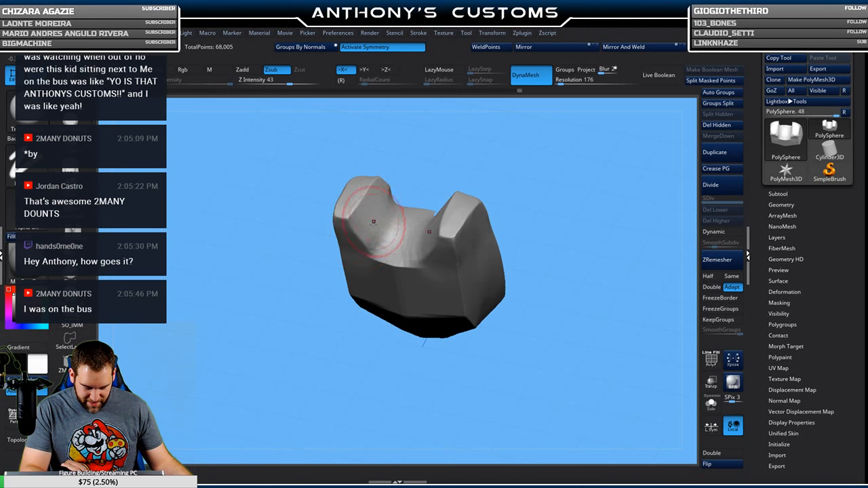
Trim the lower front and bottom corners into angled facets that taper toward a narrow flat base.
{"action": "left_click_drag", "start_coordinate": [537, 174], "coordinate": [565, 171], "text": "shift"}
{"action": "mouse_move", "coordinate": [547, 256]}
{"action": "left_mouse_down"}
{"action": "mouse_move", "coordinate": [440, 248]}
{"action": "mouse_move", "coordinate": [444, 227]}
{"action": "left_mouse_up"}
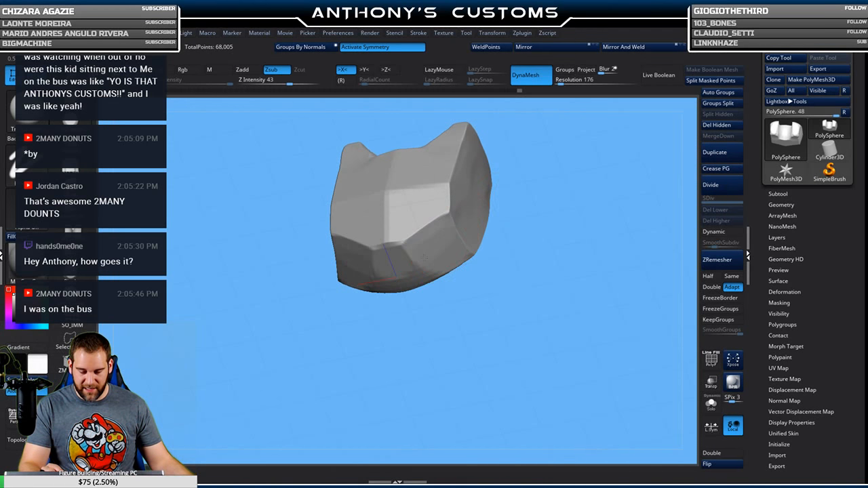
{"action": "mouse_move", "coordinate": [445, 271]}
{"action": "left_mouse_down"}
{"action": "mouse_move", "coordinate": [450, 262]}
{"action": "mouse_move", "coordinate": [432, 237]}
{"action": "left_mouse_up"}
{"action": "left_click_drag", "start_coordinate": [540, 204], "coordinate": [514, 225]}
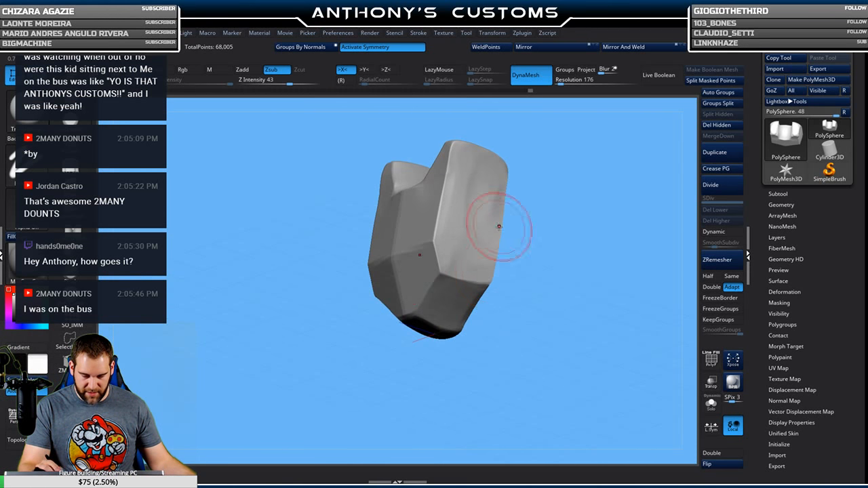
{"action": "left_click_drag", "start_coordinate": [543, 211], "coordinate": [455, 194]}
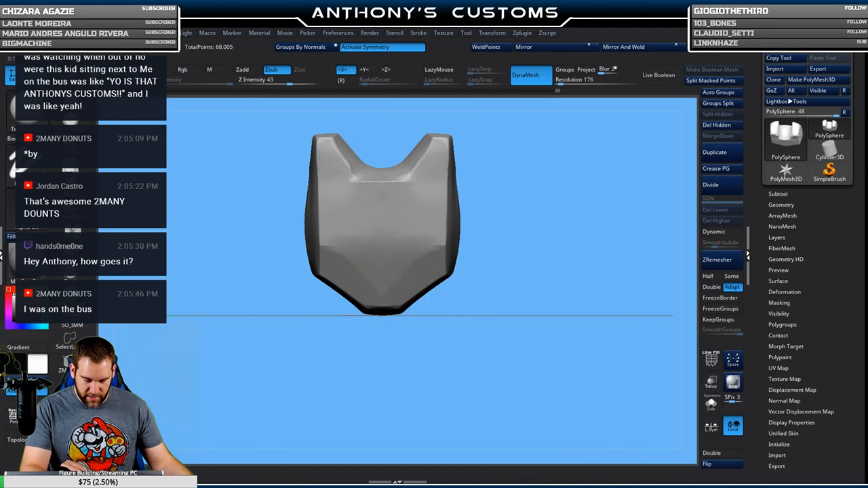
Even out the facets across the front face with TrimDynamic, checking the shape from the front and above.
{"action": "left_click_drag", "start_coordinate": [427, 199], "coordinate": [409, 225], "text": "alt"}
{"action": "left_click_drag", "start_coordinate": [520, 224], "coordinate": [550, 227]}
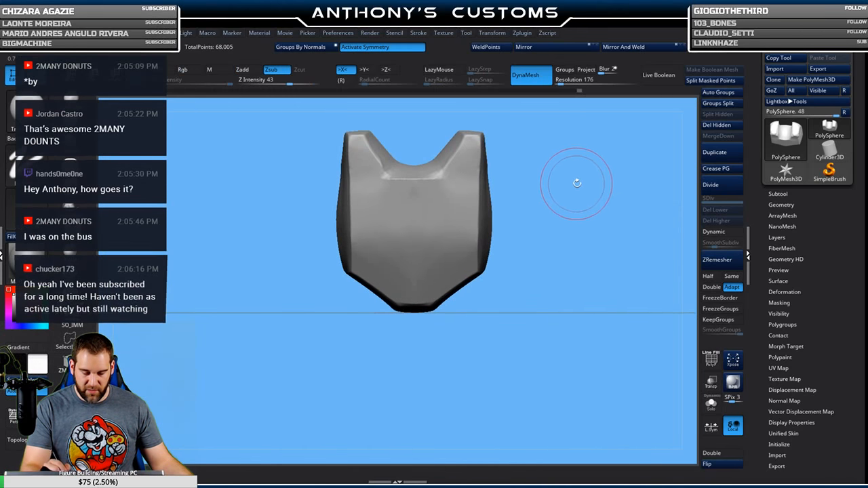
{"action": "left_click_drag", "start_coordinate": [558, 193], "coordinate": [523, 219], "text": "alt"}
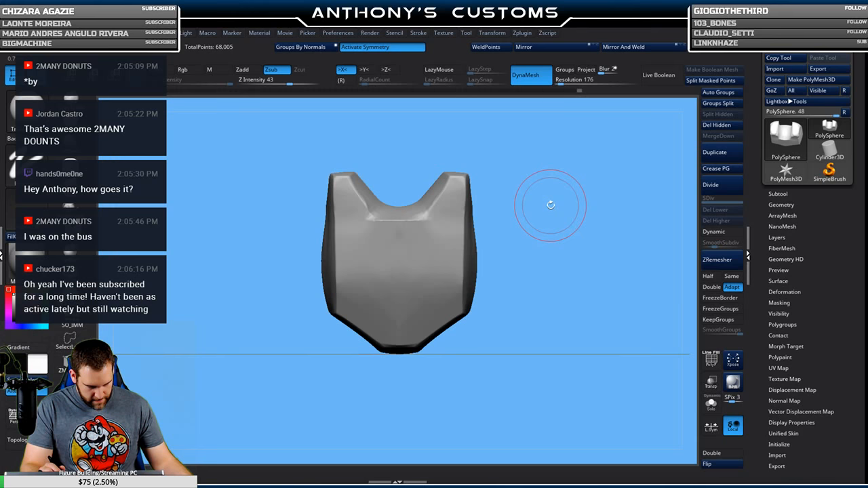
{"action": "mouse_move", "coordinate": [533, 209]}
{"action": "left_mouse_down"}
{"action": "mouse_move", "coordinate": [533, 188]}
{"action": "mouse_move", "coordinate": [529, 281]}
{"action": "mouse_move", "coordinate": [540, 312]}
{"action": "mouse_move", "coordinate": [529, 221]}
{"action": "mouse_move", "coordinate": [545, 232]}
{"action": "left_mouse_up"}
{"action": "right_click", "coordinate": [545, 232]}
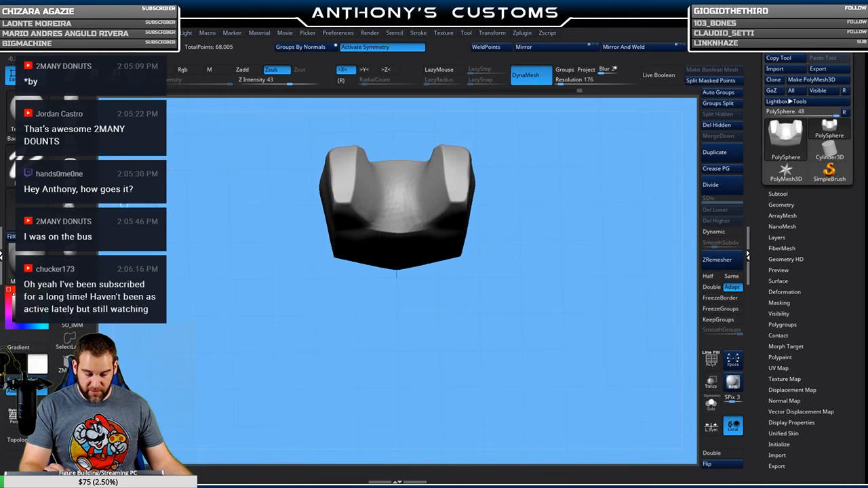
Carve along the inner corners of the notch floor with the SO_Detail brush at Z Intensity 10.
{"action": "left_click", "coordinate": [71, 202]}
{"action": "left_click_drag", "start_coordinate": [536, 154], "coordinate": [513, 145]}
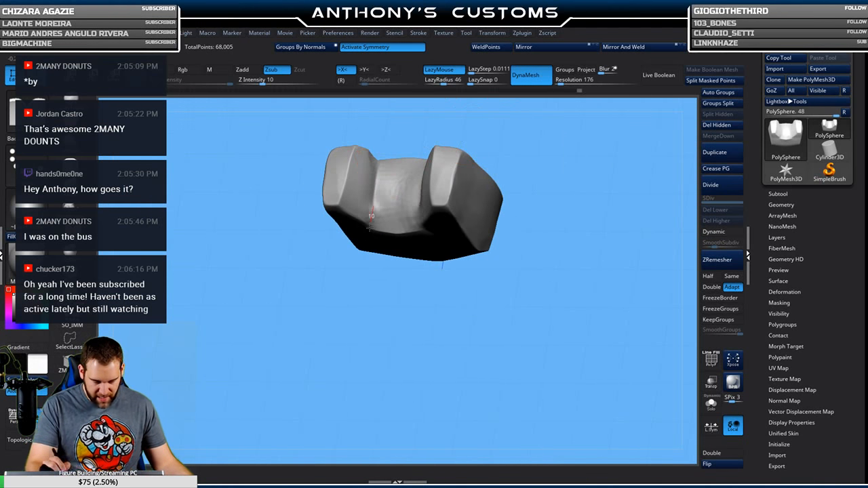
{"action": "mouse_move", "coordinate": [556, 212]}
{"action": "left_mouse_down"}
{"action": "mouse_move", "coordinate": [558, 231]}
{"action": "mouse_move", "coordinate": [560, 169]}
{"action": "mouse_move", "coordinate": [528, 243]}
{"action": "mouse_move", "coordinate": [541, 269]}
{"action": "mouse_move", "coordinate": [527, 288]}
{"action": "left_mouse_up"}
Flatten the notch floor and its sloping inner walls with TrimDynamic strokes.
{"action": "left_click", "coordinate": [70, 168]}
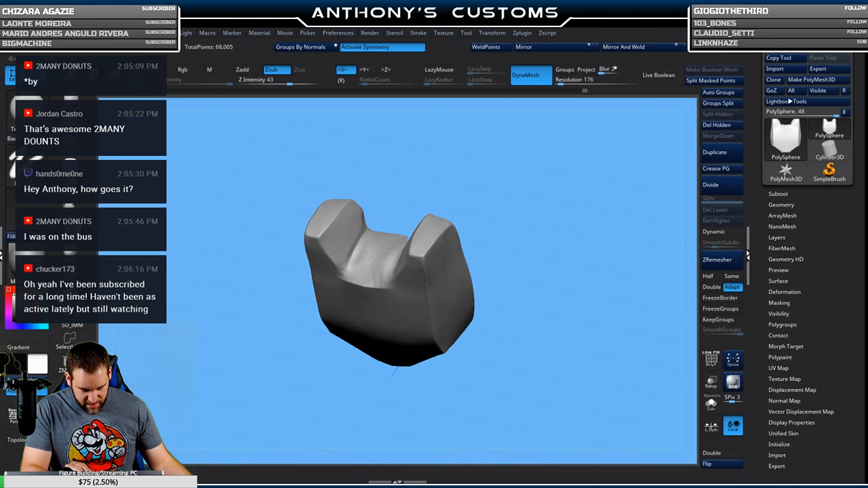
{"action": "left_click_drag", "start_coordinate": [517, 223], "coordinate": [484, 160]}
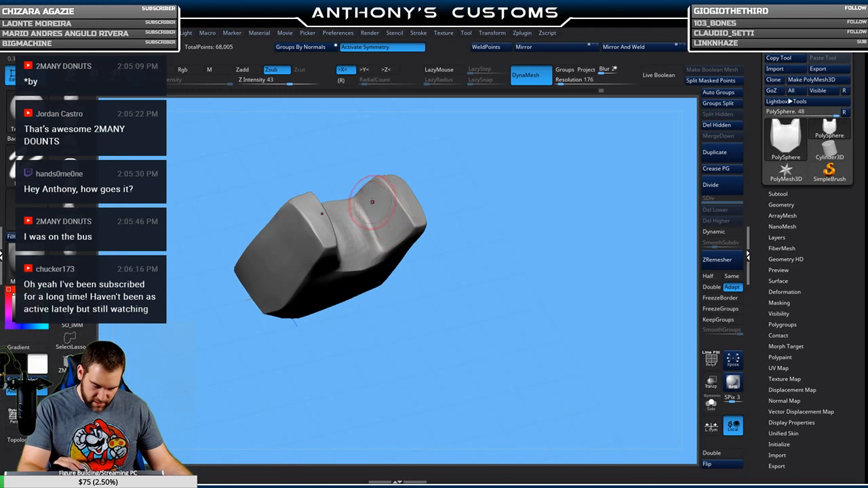
{"action": "left_click_drag", "start_coordinate": [475, 204], "coordinate": [546, 291]}
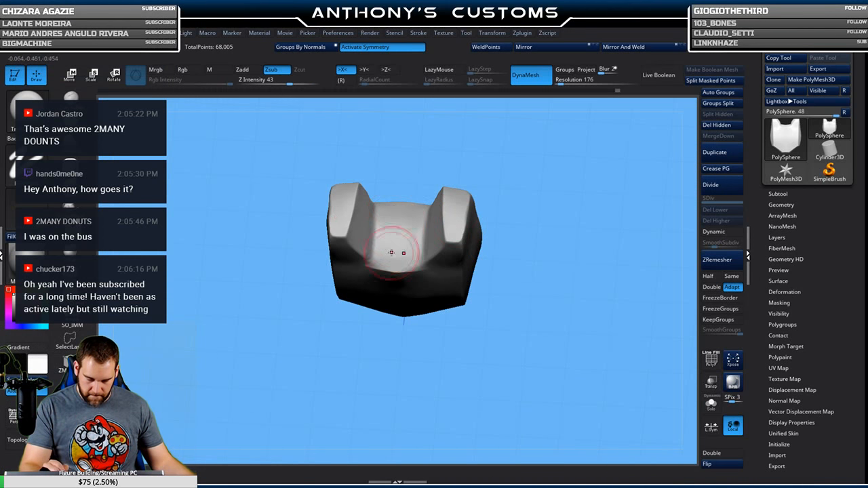
{"action": "left_click_drag", "start_coordinate": [552, 263], "coordinate": [553, 215]}
Trim the front faces of the two upper posts into flat angled facets down to the notch's base line.
{"action": "left_click_drag", "start_coordinate": [547, 293], "coordinate": [527, 318], "text": "alt"}
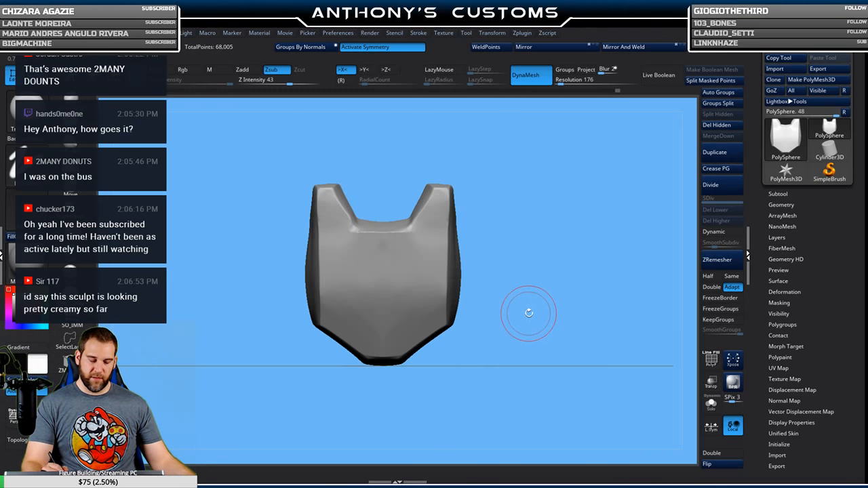
{"action": "left_click_drag", "start_coordinate": [527, 287], "coordinate": [536, 252]}
{"action": "key", "text": "alt"}
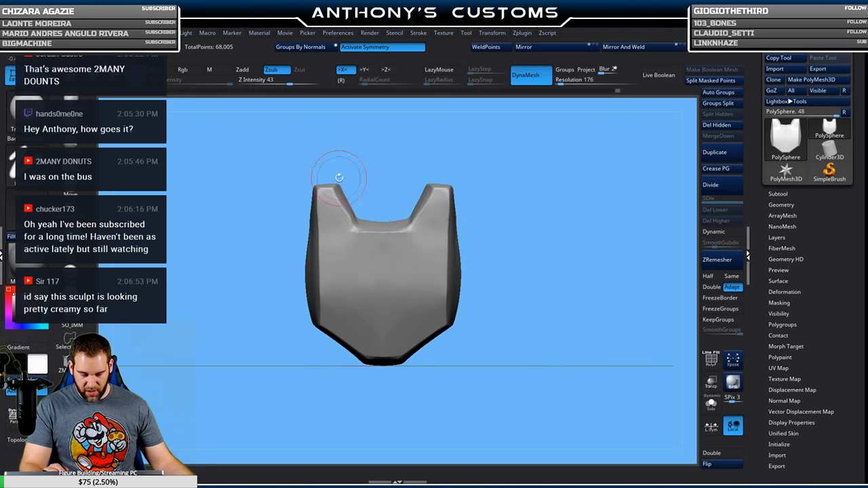
{"action": "mouse_move", "coordinate": [537, 242]}
{"action": "left_mouse_down"}
{"action": "mouse_move", "coordinate": [548, 228]}
{"action": "mouse_move", "coordinate": [542, 178]}
{"action": "left_mouse_up"}
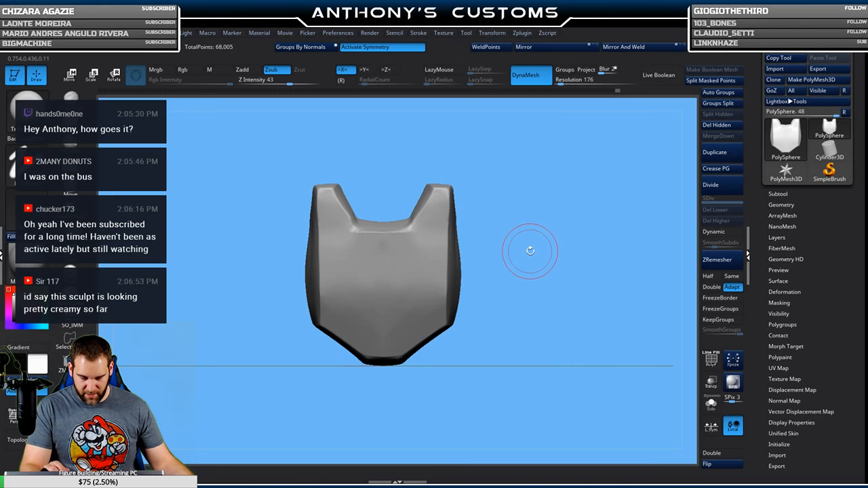
{"action": "mouse_move", "coordinate": [530, 250]}
{"action": "left_mouse_down"}
{"action": "mouse_move", "coordinate": [521, 217]}
{"action": "mouse_move", "coordinate": [481, 226]}
{"action": "mouse_move", "coordinate": [517, 255]}
{"action": "mouse_move", "coordinate": [537, 244]}
{"action": "mouse_move", "coordinate": [539, 267]}
{"action": "mouse_move", "coordinate": [552, 272]}
{"action": "mouse_move", "coordinate": [456, 152]}
{"action": "left_mouse_up"}
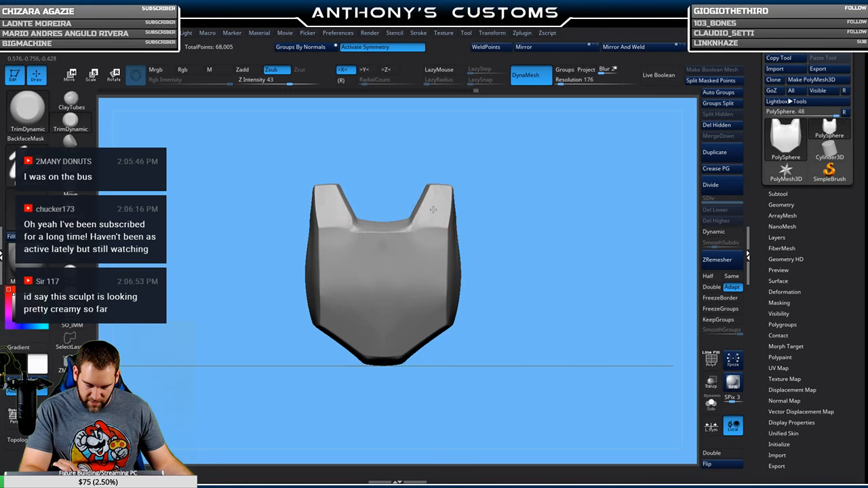
{"action": "left_click_drag", "start_coordinate": [508, 222], "coordinate": [519, 252]}
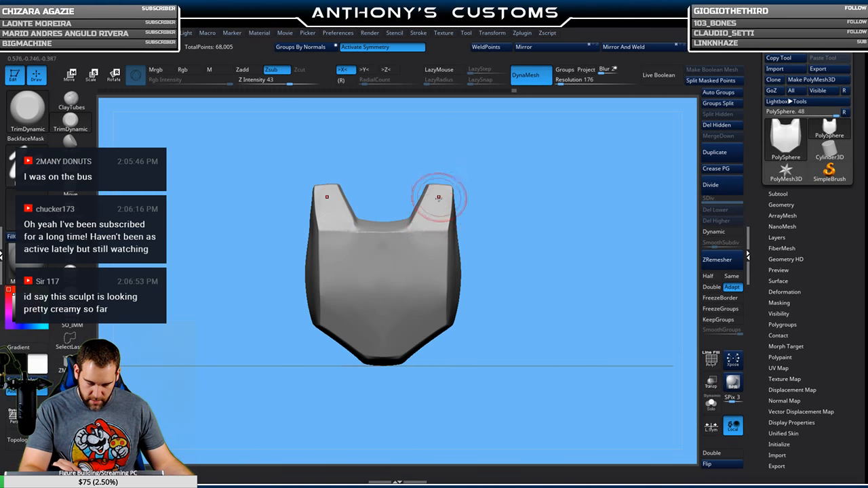
{"action": "mouse_move", "coordinate": [526, 312]}
{"action": "left_mouse_down"}
{"action": "mouse_move", "coordinate": [542, 328]}
{"action": "mouse_move", "coordinate": [537, 307]}
{"action": "mouse_move", "coordinate": [513, 294]}
{"action": "mouse_move", "coordinate": [513, 316]}
{"action": "mouse_move", "coordinate": [529, 259]}
{"action": "mouse_move", "coordinate": [511, 261]}
{"action": "mouse_move", "coordinate": [518, 296]}
{"action": "mouse_move", "coordinate": [514, 231]}
{"action": "mouse_move", "coordinate": [534, 228]}
{"action": "mouse_move", "coordinate": [533, 203]}
{"action": "left_mouse_up"}
Carve a vertical recess on each side of the lower front with the SO_Detail brush, seen from below.
{"action": "key", "text": "2"}
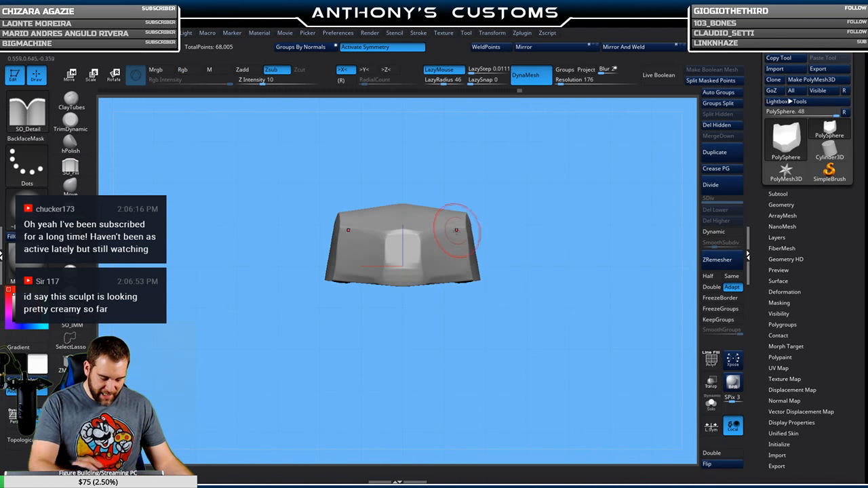
{"action": "left_click_drag", "start_coordinate": [447, 251], "coordinate": [448, 285]}
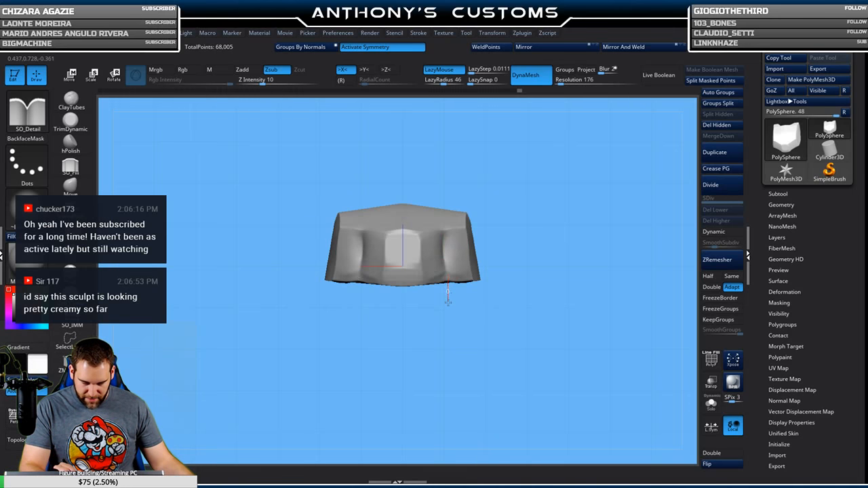
{"action": "left_click_drag", "start_coordinate": [499, 224], "coordinate": [529, 307]}
{"action": "left_click_drag", "start_coordinate": [549, 208], "coordinate": [549, 238]}
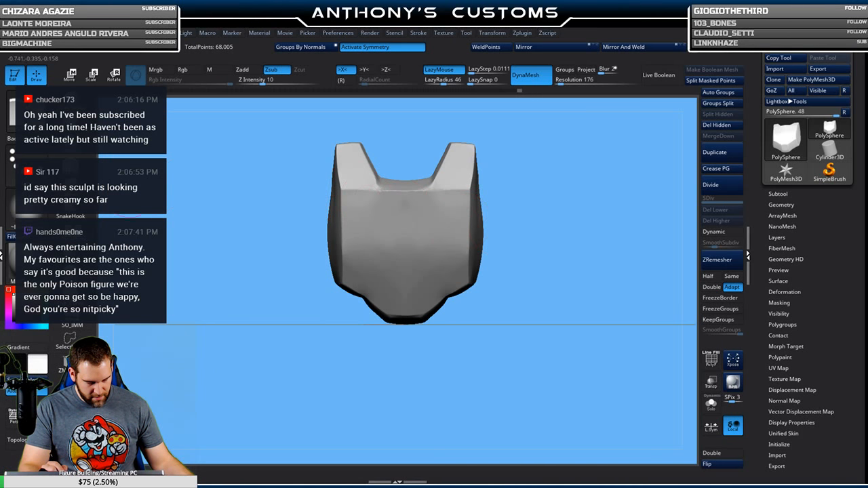
Build up the lower centre block between the side recesses with ClayTubes strokes at Z Intensity 49.
{"action": "left_click", "coordinate": [70, 183]}
{"action": "mouse_move", "coordinate": [571, 256]}
{"action": "left_mouse_down"}
{"action": "mouse_move", "coordinate": [572, 181]}
{"action": "mouse_move", "coordinate": [562, 185]}
{"action": "left_mouse_up"}
{"action": "key", "text": "space"}
{"action": "left_click_drag", "start_coordinate": [554, 217], "coordinate": [547, 218]}
{"action": "left_click_drag", "start_coordinate": [547, 227], "coordinate": [548, 211]}
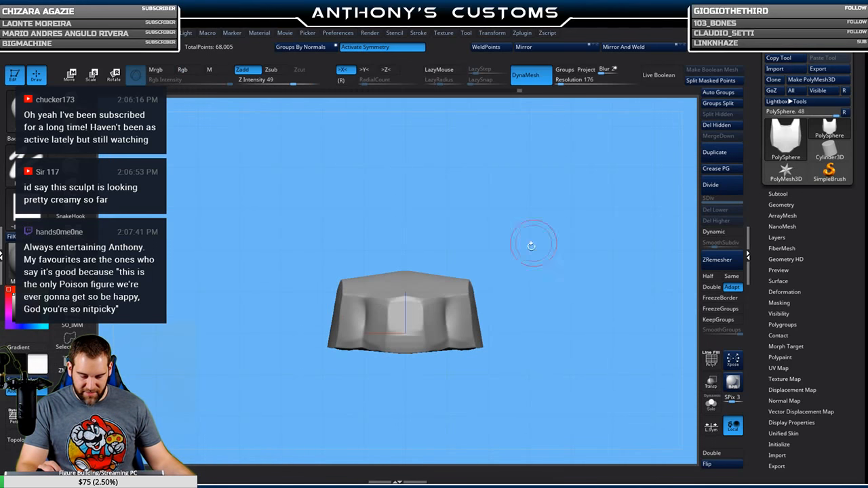
{"action": "mouse_move", "coordinate": [455, 312]}
{"action": "left_mouse_down"}
{"action": "mouse_move", "coordinate": [464, 344]}
{"action": "mouse_move", "coordinate": [468, 307]}
{"action": "left_mouse_up"}
{"action": "mouse_move", "coordinate": [533, 288]}
{"action": "left_mouse_down", "text": "shift"}
{"action": "mouse_move", "coordinate": [533, 329]}
{"action": "mouse_move", "coordinate": [523, 266]}
{"action": "mouse_move", "coordinate": [509, 242]}
{"action": "mouse_move", "coordinate": [523, 257]}
{"action": "left_mouse_up", "text": "shift"}
{"action": "mouse_move", "coordinate": [413, 309]}
{"action": "left_mouse_down"}
{"action": "mouse_move", "coordinate": [417, 349]}
{"action": "mouse_move", "coordinate": [422, 300]}
{"action": "left_mouse_up"}
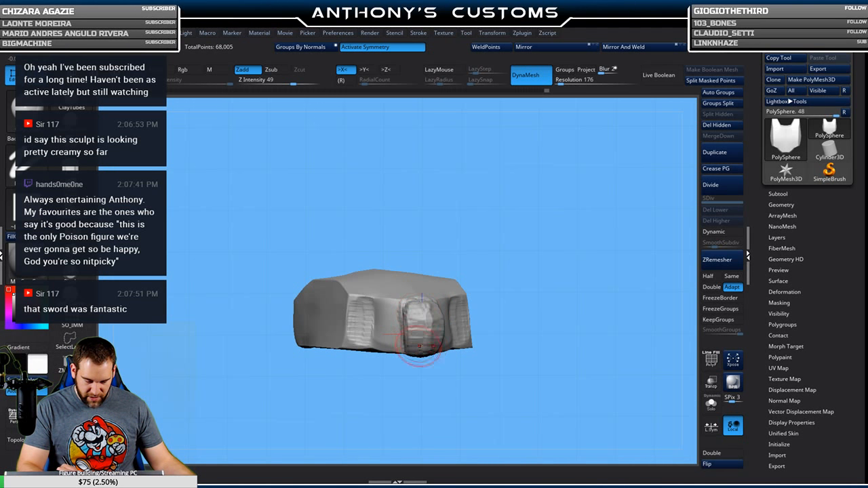
Add more ClayTubes volume around the lower centre block to form a rounded bulge and update the DynaMesh at resolution 176.
{"action": "left_click_drag", "start_coordinate": [577, 199], "coordinate": [502, 221]}
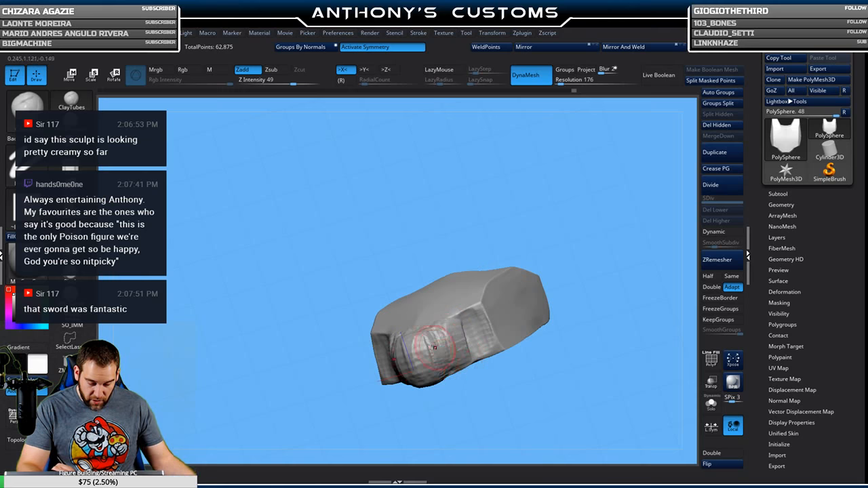
{"action": "mouse_move", "coordinate": [488, 259]}
{"action": "left_mouse_down"}
{"action": "mouse_move", "coordinate": [587, 278]}
{"action": "mouse_move", "coordinate": [556, 287]}
{"action": "mouse_move", "coordinate": [556, 196]}
{"action": "left_mouse_up"}
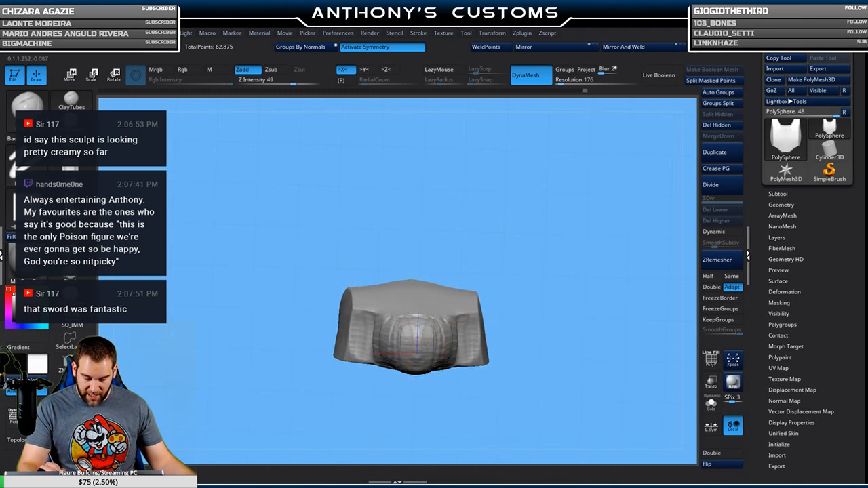
{"action": "key", "text": "space"}
{"action": "left_click", "coordinate": [422, 325]}
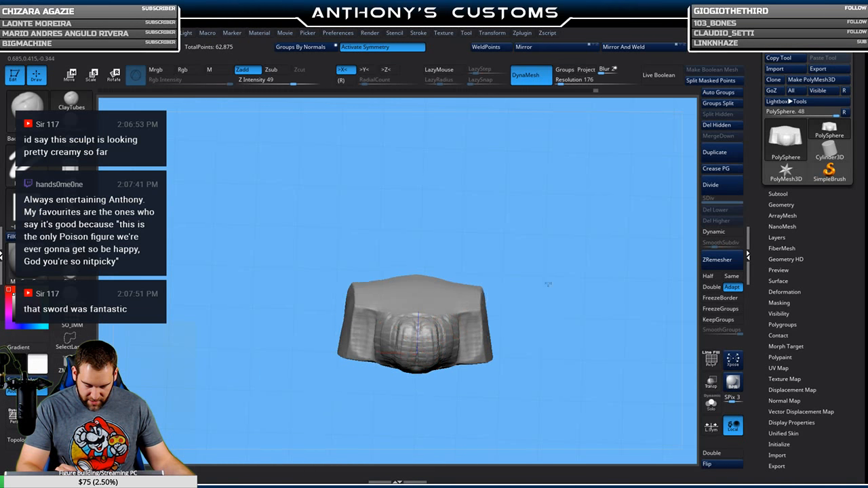
{"action": "left_click_drag", "start_coordinate": [549, 280], "coordinate": [544, 357]}
{"action": "left_click_drag", "start_coordinate": [551, 325], "coordinate": [556, 213]}
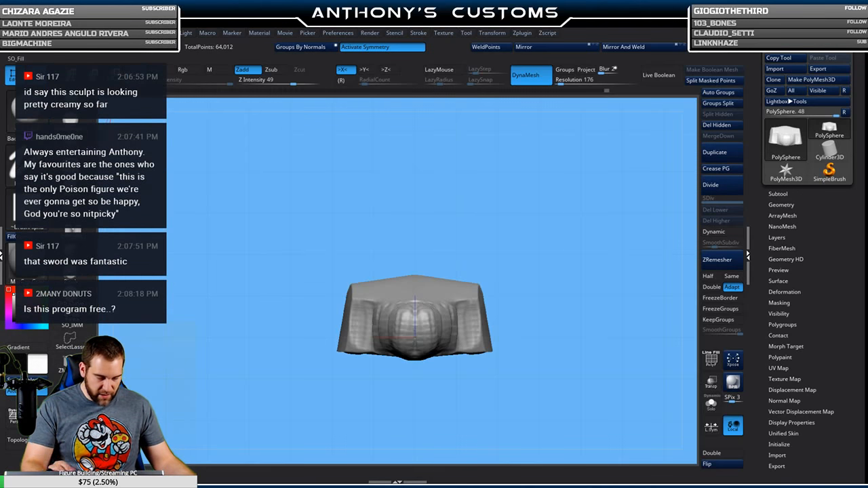
Smooth the lower bulge and its sides with the SO_Fill brush, then with hPolish at Z Intensity 37.
{"action": "left_click", "coordinate": [71, 132]}
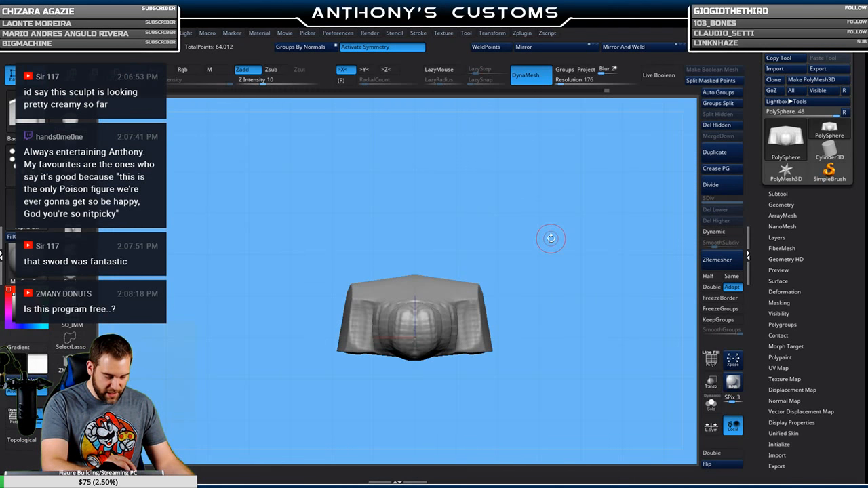
{"action": "key", "text": "space"}
{"action": "left_click_drag", "start_coordinate": [549, 239], "coordinate": [561, 237]}
{"action": "mouse_move", "coordinate": [562, 234]}
{"action": "left_mouse_down"}
{"action": "mouse_move", "coordinate": [556, 208]}
{"action": "mouse_move", "coordinate": [538, 246]}
{"action": "left_mouse_up"}
{"action": "left_click_drag", "start_coordinate": [414, 329], "coordinate": [444, 302]}
{"action": "left_click_drag", "start_coordinate": [524, 255], "coordinate": [518, 203]}
{"action": "left_click_drag", "start_coordinate": [442, 291], "coordinate": [417, 314]}
{"action": "mouse_move", "coordinate": [539, 239]}
{"action": "left_mouse_down"}
{"action": "mouse_move", "coordinate": [576, 233]}
{"action": "mouse_move", "coordinate": [561, 236]}
{"action": "mouse_move", "coordinate": [551, 265]}
{"action": "mouse_move", "coordinate": [573, 215]}
{"action": "mouse_move", "coordinate": [554, 253]}
{"action": "left_mouse_up"}
{"action": "mouse_move", "coordinate": [434, 328]}
{"action": "left_mouse_down"}
{"action": "mouse_move", "coordinate": [423, 349]}
{"action": "mouse_move", "coordinate": [433, 347]}
{"action": "left_mouse_up"}
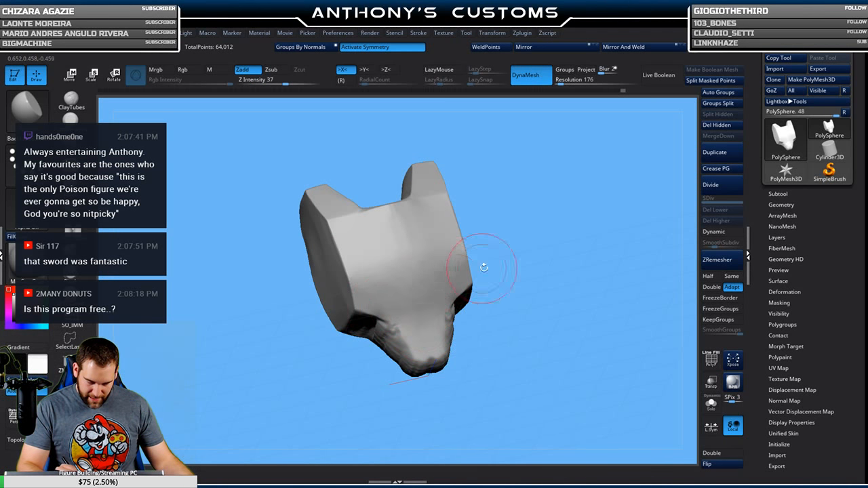
{"action": "left_click_drag", "start_coordinate": [484, 267], "coordinate": [488, 272]}
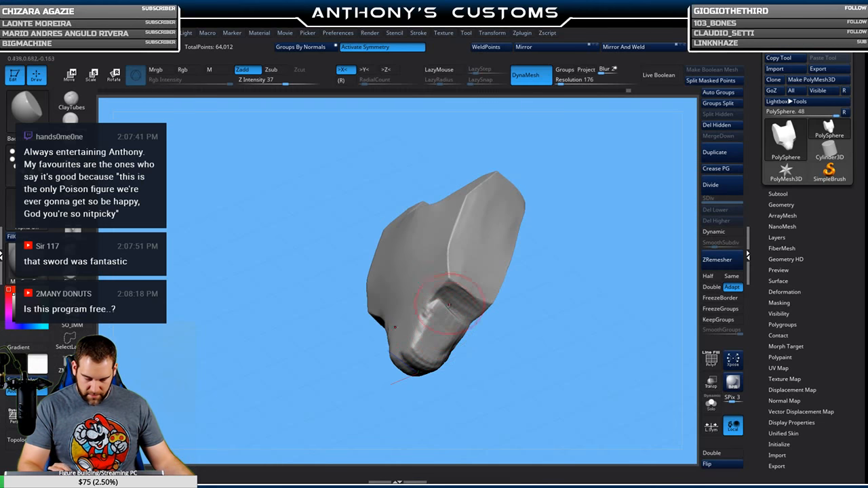
Flatten the side faces of the lower block with TrimDynamic at Z Intensity 43.
{"action": "left_click", "coordinate": [27, 110]}
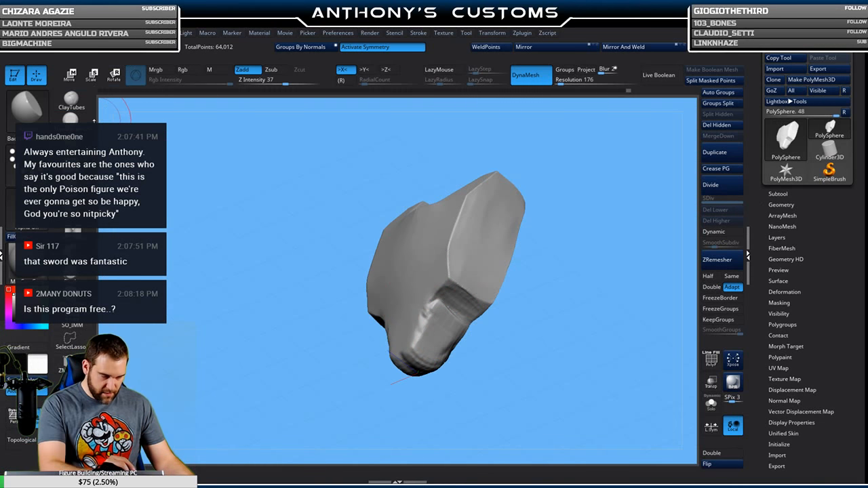
{"action": "left_click", "coordinate": [71, 119]}
{"action": "mouse_move", "coordinate": [566, 262]}
{"action": "left_mouse_down"}
{"action": "mouse_move", "coordinate": [511, 272]}
{"action": "mouse_move", "coordinate": [527, 251]}
{"action": "left_mouse_up"}
{"action": "key", "text": "space"}
{"action": "mouse_move", "coordinate": [544, 300]}
{"action": "left_mouse_down"}
{"action": "mouse_move", "coordinate": [568, 327]}
{"action": "mouse_move", "coordinate": [543, 323]}
{"action": "left_mouse_up"}
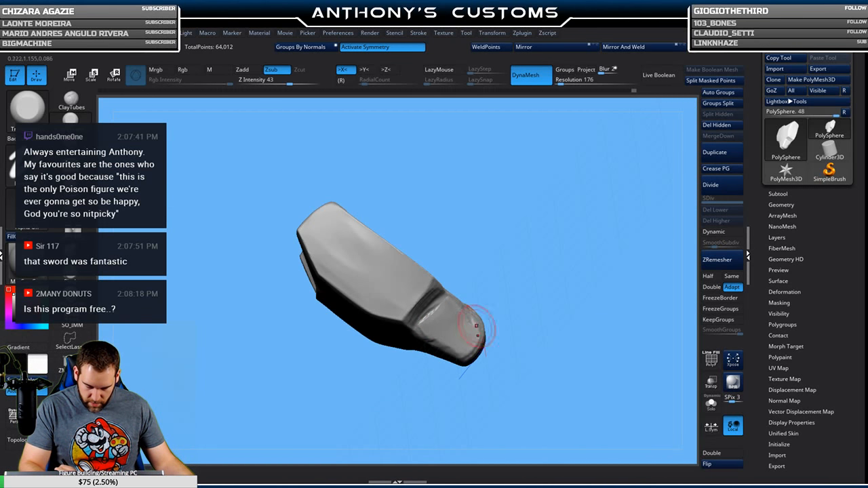
{"action": "left_click_drag", "start_coordinate": [462, 344], "coordinate": [442, 277]}
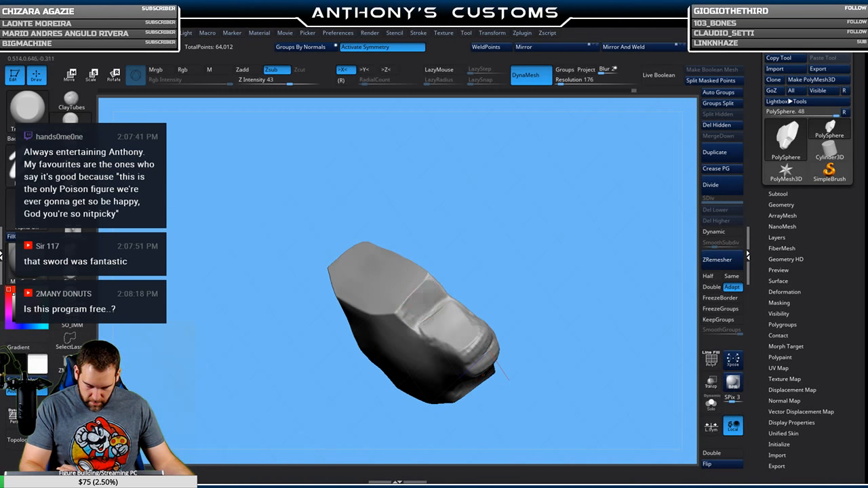
Trim the underside and front of the lower block into flat, tapering facets.
{"action": "mouse_move", "coordinate": [481, 295]}
{"action": "left_mouse_down"}
{"action": "mouse_move", "coordinate": [568, 272]}
{"action": "mouse_move", "coordinate": [548, 229]}
{"action": "mouse_move", "coordinate": [552, 330]}
{"action": "mouse_move", "coordinate": [499, 233]}
{"action": "left_mouse_up"}
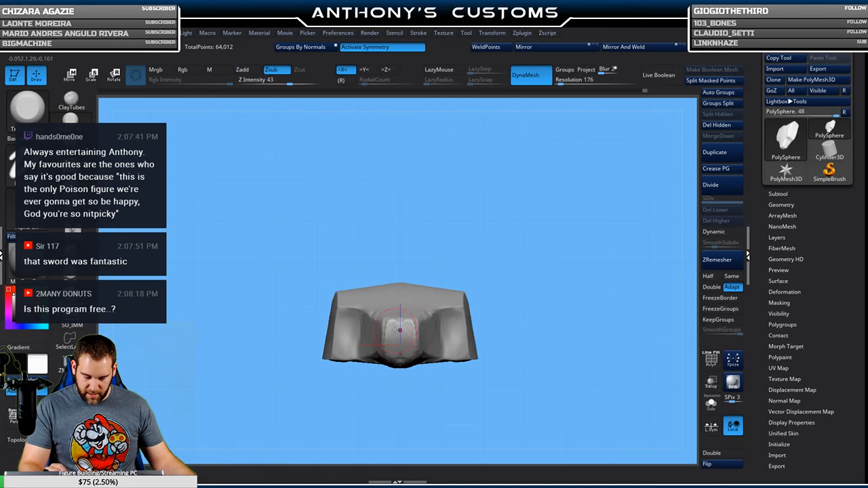
{"action": "left_click_drag", "start_coordinate": [402, 349], "coordinate": [404, 329]}
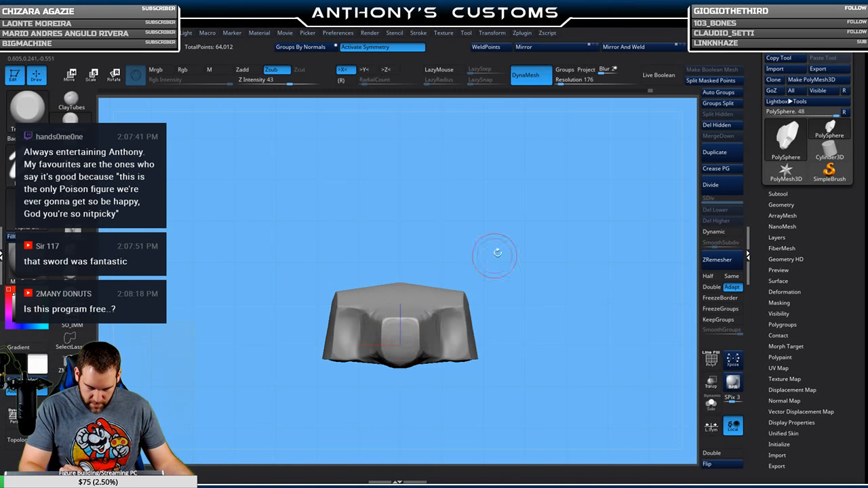
{"action": "left_click_drag", "start_coordinate": [497, 253], "coordinate": [420, 314]}
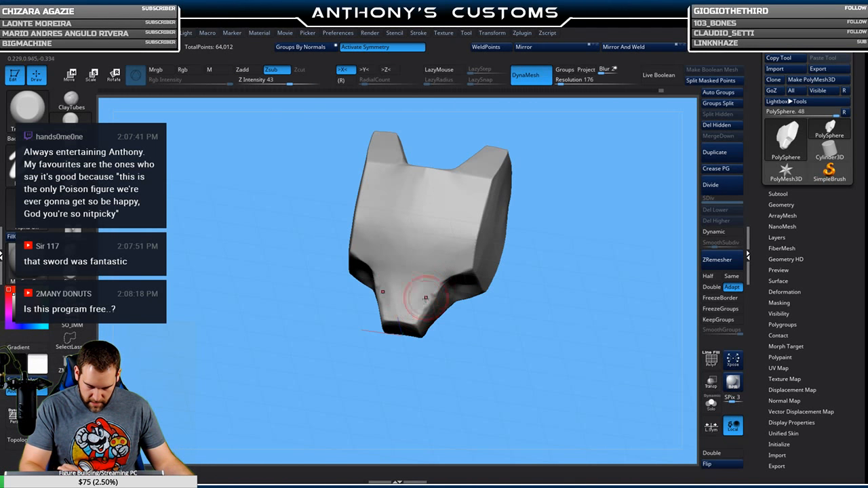
{"action": "mouse_move", "coordinate": [551, 261]}
{"action": "left_mouse_down"}
{"action": "mouse_move", "coordinate": [568, 229]}
{"action": "mouse_move", "coordinate": [566, 257]}
{"action": "mouse_move", "coordinate": [517, 297]}
{"action": "mouse_move", "coordinate": [523, 263]}
{"action": "mouse_move", "coordinate": [543, 266]}
{"action": "mouse_move", "coordinate": [519, 324]}
{"action": "mouse_move", "coordinate": [549, 270]}
{"action": "mouse_move", "coordinate": [521, 239]}
{"action": "left_mouse_up"}
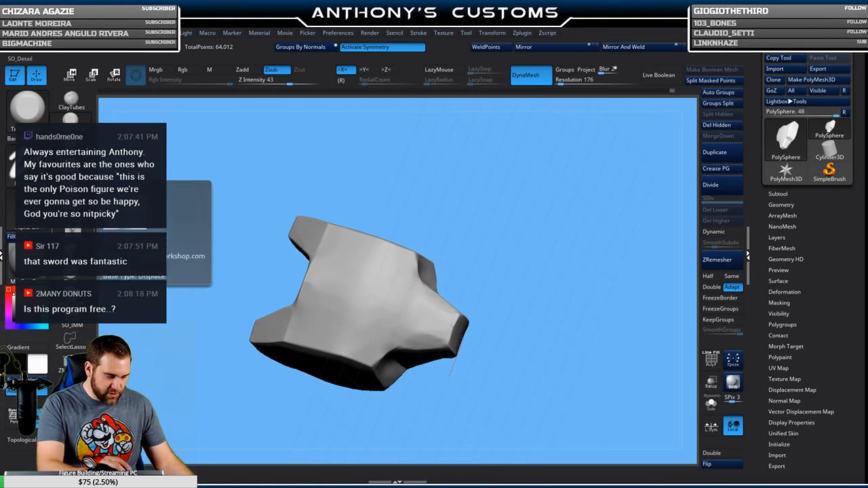
Carve a crease with SO_Detail at Z Intensity 10 where the chest's lower front edge meets the lower block.
{"action": "left_click", "coordinate": [76, 230]}
{"action": "left_click_drag", "start_coordinate": [470, 222], "coordinate": [472, 238]}
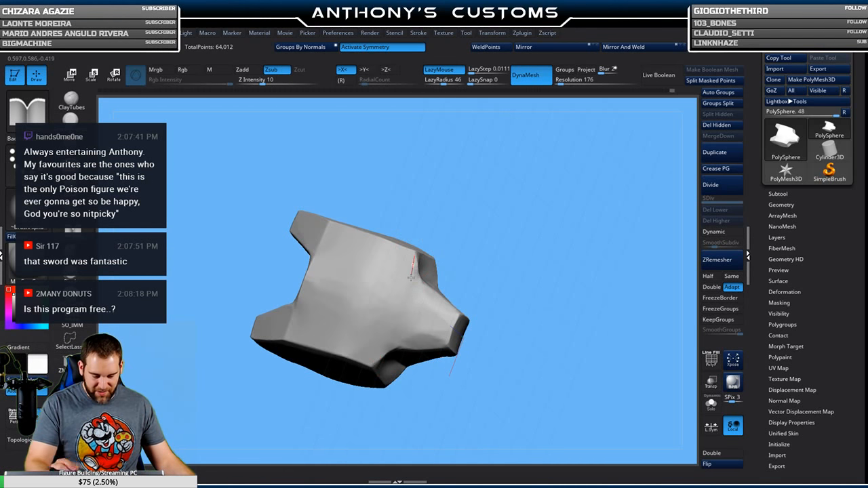
{"action": "left_click_drag", "start_coordinate": [502, 298], "coordinate": [537, 224]}
{"action": "left_click_drag", "start_coordinate": [533, 280], "coordinate": [505, 290]}
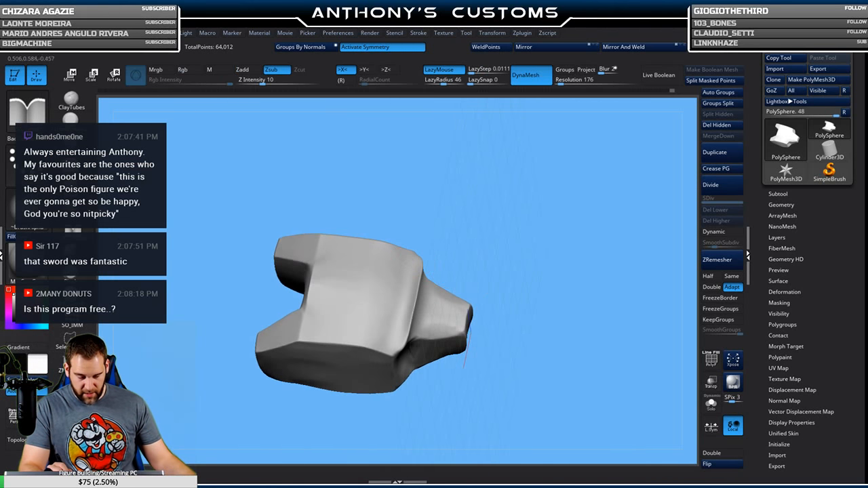
Build up the chest's lower front edge over the waist with the SO_Fill brush at Z Intensity 10.
{"action": "left_click", "coordinate": [71, 119]}
{"action": "left_click_drag", "start_coordinate": [505, 224], "coordinate": [511, 258]}
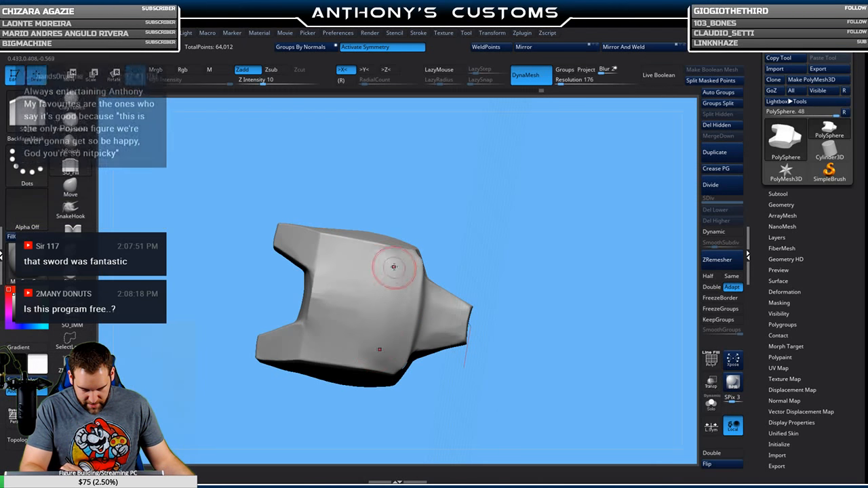
{"action": "left_click_drag", "start_coordinate": [433, 247], "coordinate": [439, 241]}
{"action": "key", "text": "space"}
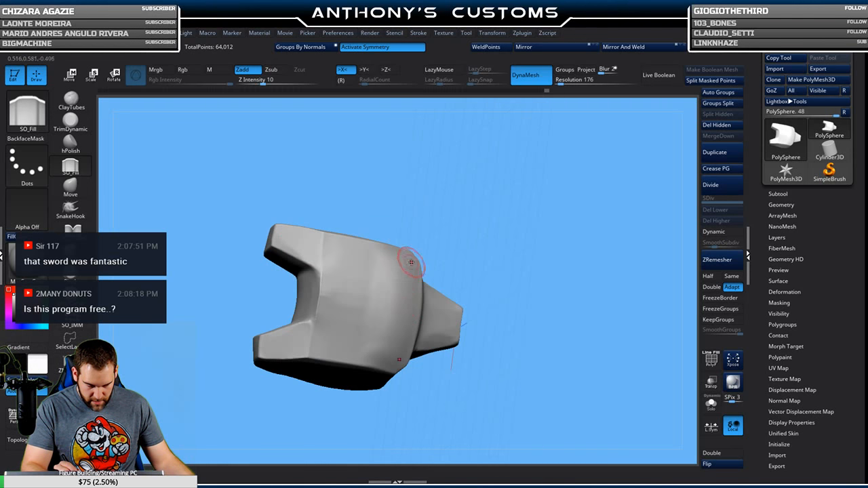
{"action": "left_click_drag", "start_coordinate": [508, 251], "coordinate": [545, 233]}
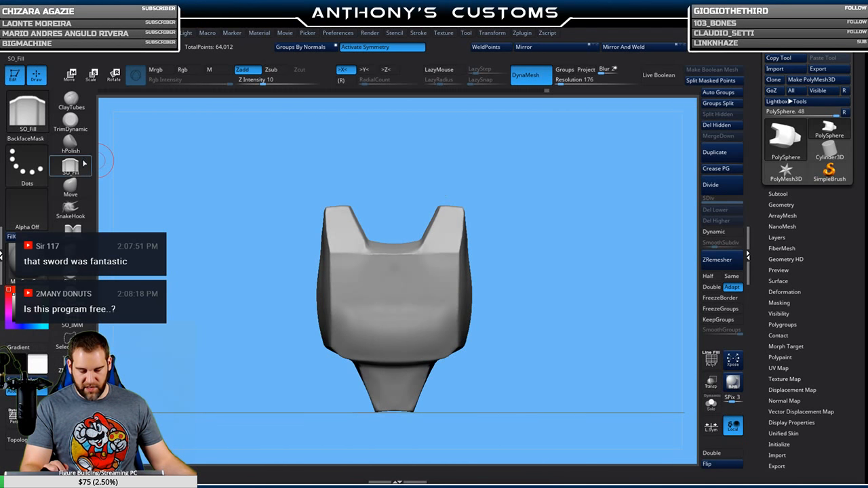
Carve a groove with SO_Detail at Z Intensity 10 where each shoulder post meets the chest's upper front edge.
{"action": "left_click", "coordinate": [73, 230]}
{"action": "mouse_move", "coordinate": [517, 182]}
{"action": "left_mouse_down"}
{"action": "mouse_move", "coordinate": [581, 271]}
{"action": "mouse_move", "coordinate": [529, 309]}
{"action": "mouse_move", "coordinate": [506, 231]}
{"action": "left_mouse_up"}
{"action": "left_click_drag", "start_coordinate": [401, 272], "coordinate": [459, 179], "text": "alt"}
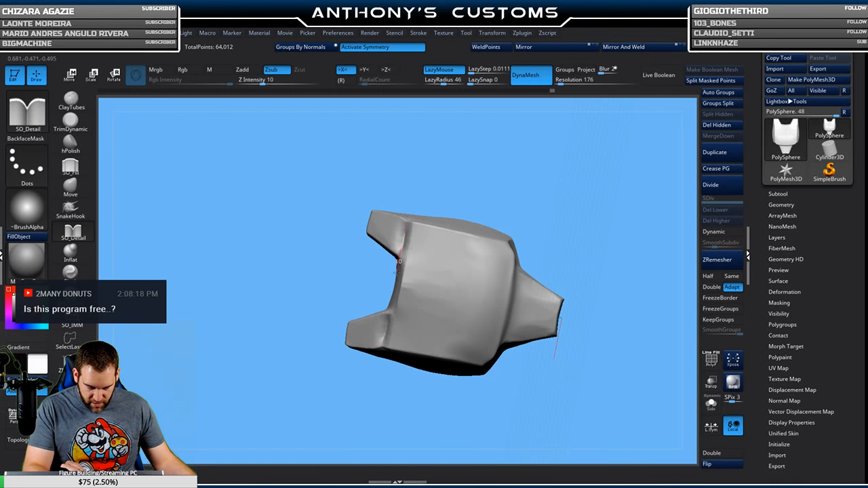
{"action": "left_click_drag", "start_coordinate": [525, 204], "coordinate": [536, 180]}
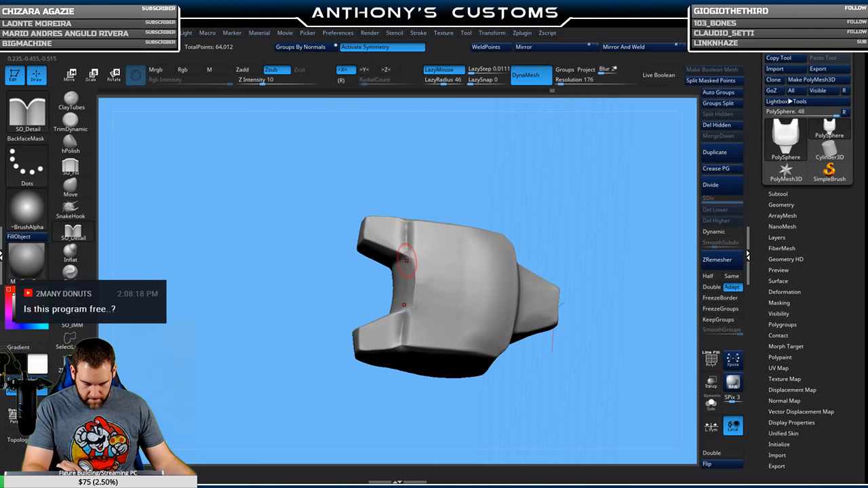
{"action": "left_click_drag", "start_coordinate": [124, 197], "coordinate": [522, 248]}
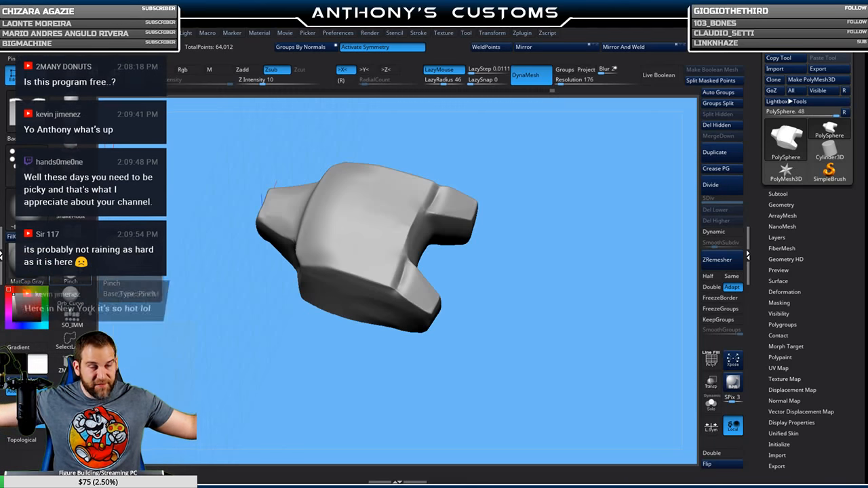
Flatten the front faces of the shoulder posts beside the grooves with TrimDynamic at Z Intensity 43.
{"action": "left_click", "coordinate": [70, 237]}
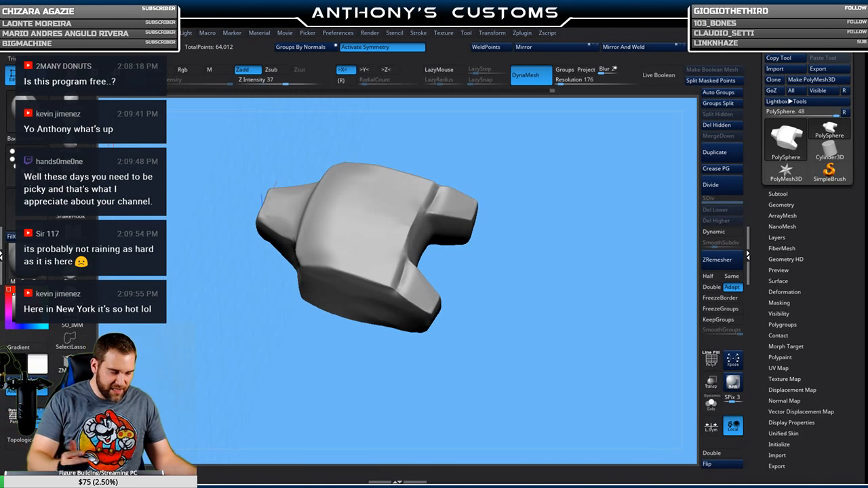
{"action": "left_click", "coordinate": [276, 70]}
{"action": "left_click_drag", "start_coordinate": [503, 189], "coordinate": [511, 246]}
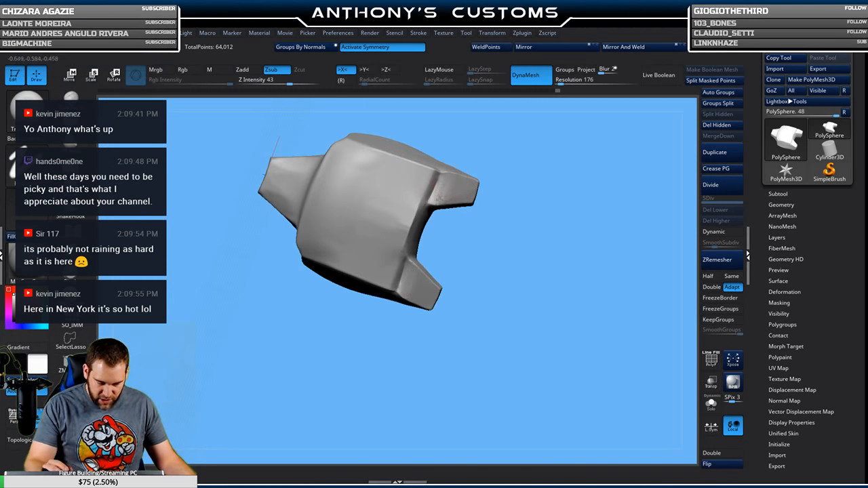
{"action": "left_click_drag", "start_coordinate": [510, 168], "coordinate": [508, 185]}
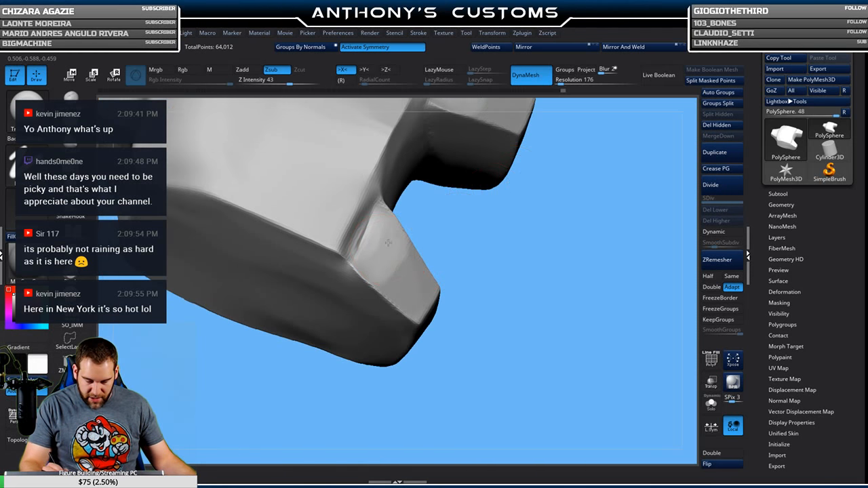
{"action": "key", "text": "space"}
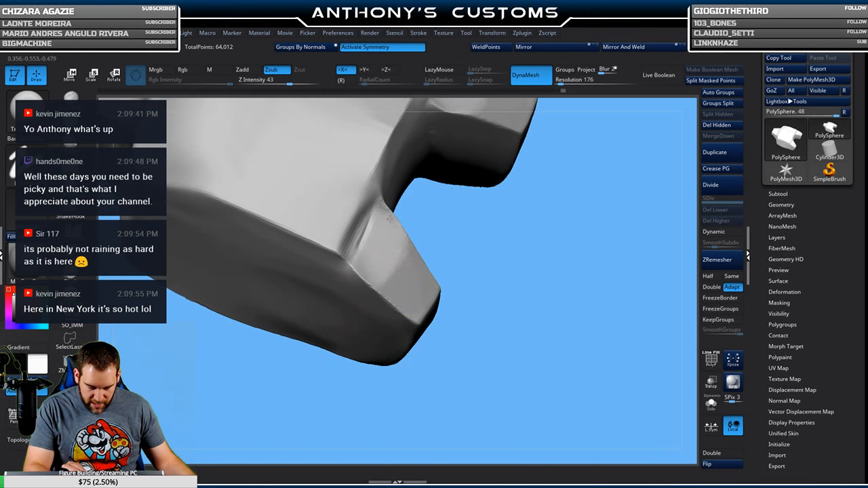
{"action": "left_click_drag", "start_coordinate": [388, 226], "coordinate": [377, 257]}
Even out the shoulder posts' front faces and outer edges just past the grooves with TrimDynamic at Z Intensity 43.
{"action": "left_click_drag", "start_coordinate": [505, 265], "coordinate": [539, 181]}
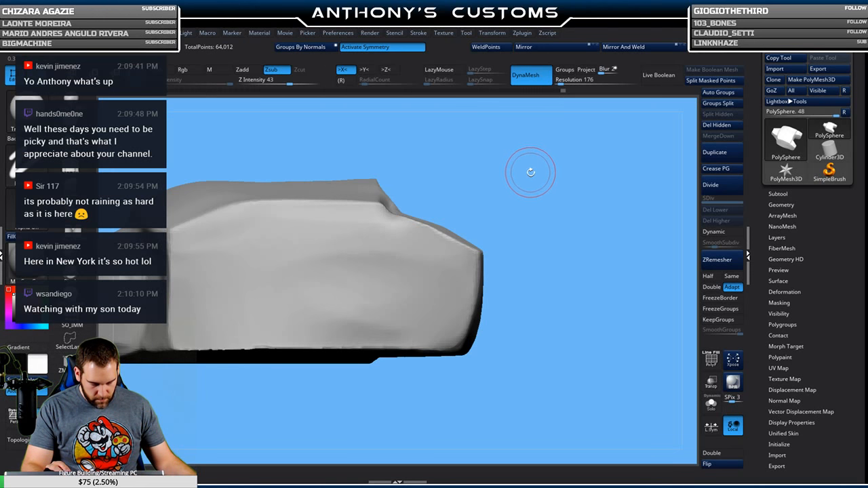
{"action": "left_click_drag", "start_coordinate": [535, 175], "coordinate": [535, 214]}
{"action": "mouse_move", "coordinate": [493, 169]}
{"action": "left_mouse_down"}
{"action": "mouse_move", "coordinate": [519, 224]}
{"action": "mouse_move", "coordinate": [552, 170]}
{"action": "left_mouse_up"}
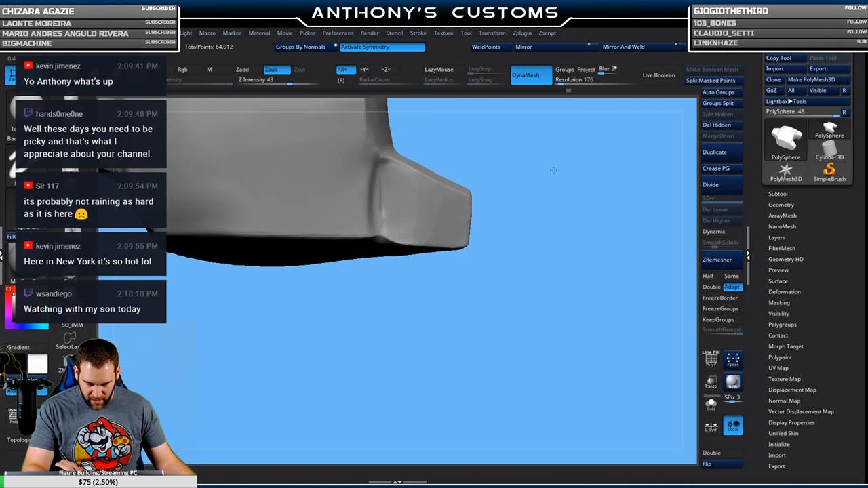
{"action": "left_click_drag", "start_coordinate": [541, 129], "coordinate": [594, 279]}
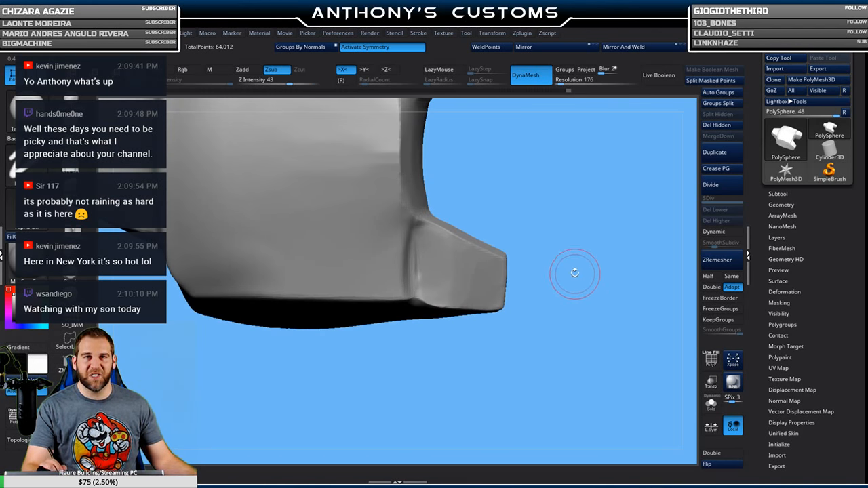
{"action": "mouse_move", "coordinate": [571, 228]}
{"action": "left_mouse_down"}
{"action": "mouse_move", "coordinate": [575, 200]}
{"action": "mouse_move", "coordinate": [560, 183]}
{"action": "mouse_move", "coordinate": [595, 175]}
{"action": "mouse_move", "coordinate": [590, 225]}
{"action": "mouse_move", "coordinate": [603, 234]}
{"action": "mouse_move", "coordinate": [586, 211]}
{"action": "mouse_move", "coordinate": [556, 205]}
{"action": "mouse_move", "coordinate": [581, 204]}
{"action": "mouse_move", "coordinate": [527, 196]}
{"action": "mouse_move", "coordinate": [554, 210]}
{"action": "mouse_move", "coordinate": [562, 190]}
{"action": "mouse_move", "coordinate": [444, 187]}
{"action": "left_mouse_up"}
{"action": "left_click_drag", "start_coordinate": [402, 238], "coordinate": [426, 279]}
{"action": "left_click_drag", "start_coordinate": [447, 239], "coordinate": [471, 258]}
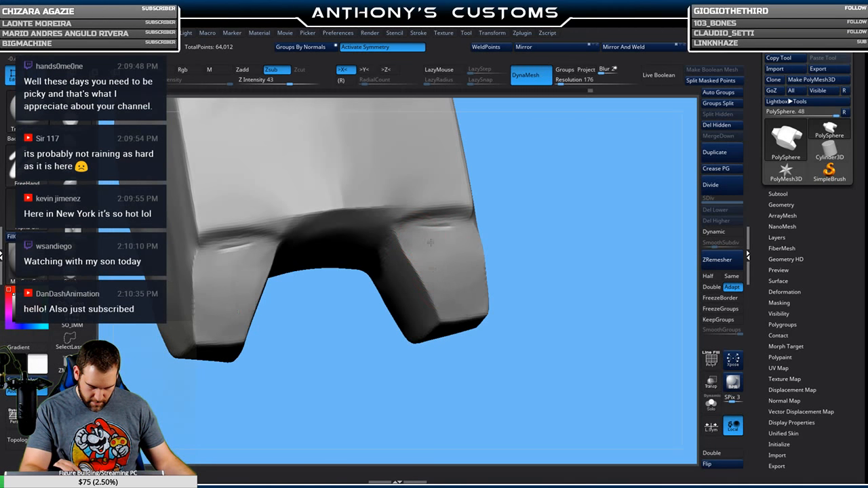
Trim the chest's upper front edge between the two shoulder posts with TrimDynamic at Z Intensity 43.
{"action": "mouse_move", "coordinate": [559, 300]}
{"action": "left_mouse_down"}
{"action": "mouse_move", "coordinate": [590, 230]}
{"action": "mouse_move", "coordinate": [587, 248]}
{"action": "mouse_move", "coordinate": [582, 181]}
{"action": "left_mouse_up"}
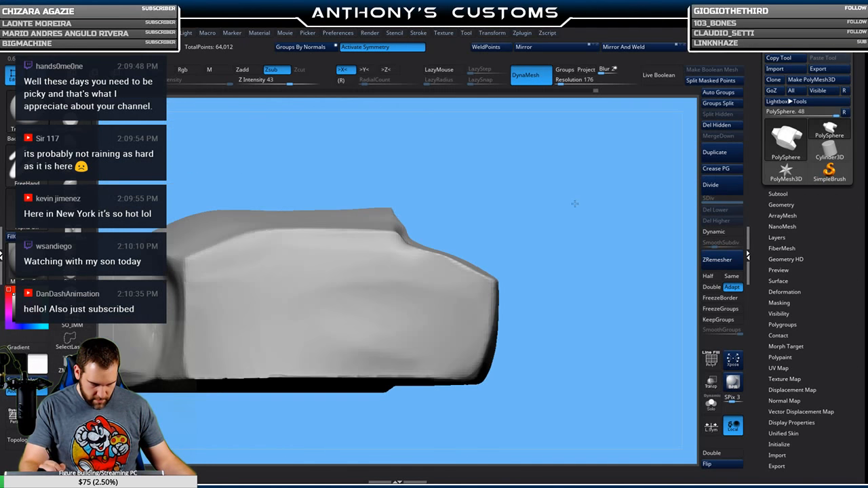
{"action": "mouse_move", "coordinate": [572, 260]}
{"action": "left_mouse_down"}
{"action": "mouse_move", "coordinate": [548, 257]}
{"action": "mouse_move", "coordinate": [558, 227]}
{"action": "mouse_move", "coordinate": [484, 260]}
{"action": "left_mouse_up"}
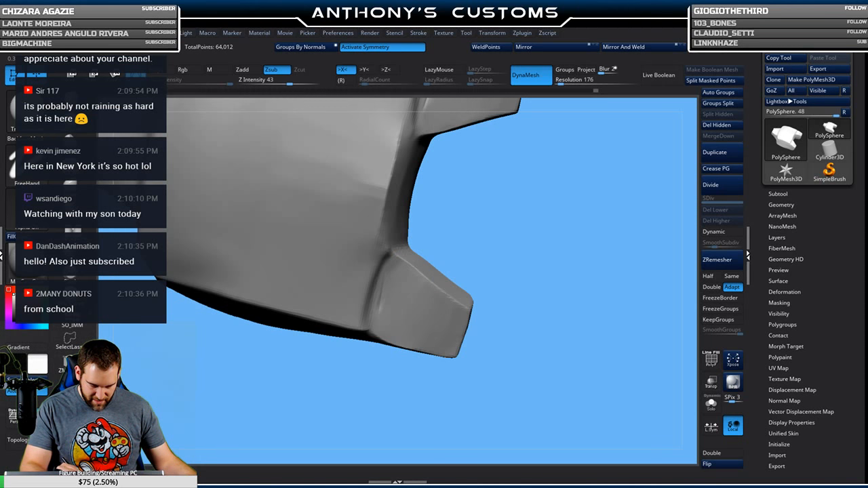
{"action": "key", "text": "space"}
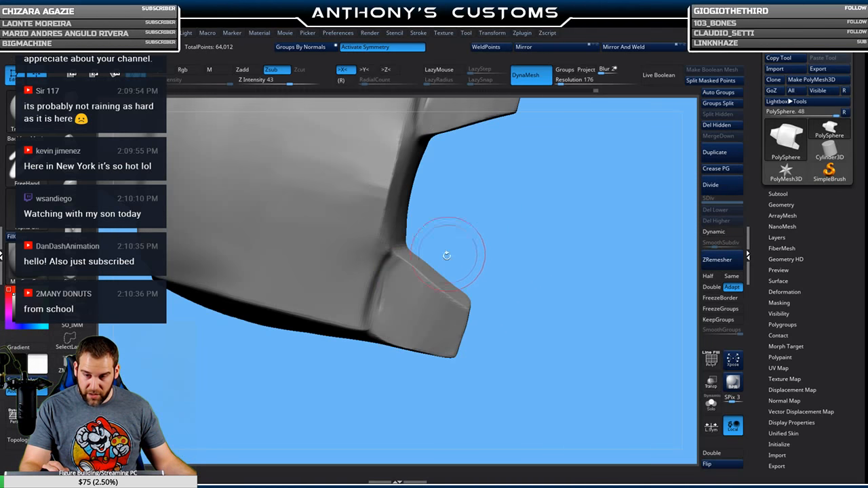
{"action": "mouse_move", "coordinate": [502, 258]}
{"action": "left_mouse_down"}
{"action": "mouse_move", "coordinate": [515, 211]}
{"action": "mouse_move", "coordinate": [381, 257]}
{"action": "left_mouse_up"}
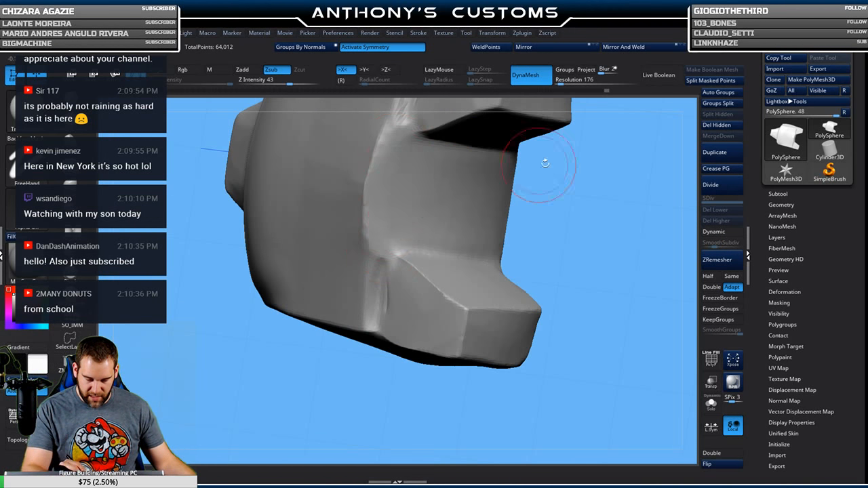
{"action": "left_click_drag", "start_coordinate": [510, 166], "coordinate": [548, 262]}
{"action": "key", "text": "space"}
{"action": "left_click_drag", "start_coordinate": [369, 252], "coordinate": [381, 216]}
Trim the chest's lower front edge where it overhangs the lower block with TrimDynamic.
{"action": "mouse_move", "coordinate": [591, 157]}
{"action": "left_mouse_down"}
{"action": "mouse_move", "coordinate": [626, 169]}
{"action": "mouse_move", "coordinate": [652, 193]}
{"action": "left_mouse_up"}
{"action": "left_click_drag", "start_coordinate": [543, 288], "coordinate": [567, 200]}
{"action": "left_click_drag", "start_coordinate": [571, 319], "coordinate": [552, 234], "text": "alt"}
{"action": "mouse_move", "coordinate": [545, 225]}
{"action": "left_mouse_down"}
{"action": "mouse_move", "coordinate": [504, 299]}
{"action": "mouse_move", "coordinate": [543, 277]}
{"action": "mouse_move", "coordinate": [516, 308]}
{"action": "mouse_move", "coordinate": [535, 353]}
{"action": "mouse_move", "coordinate": [549, 229]}
{"action": "mouse_move", "coordinate": [466, 162]}
{"action": "left_mouse_up"}
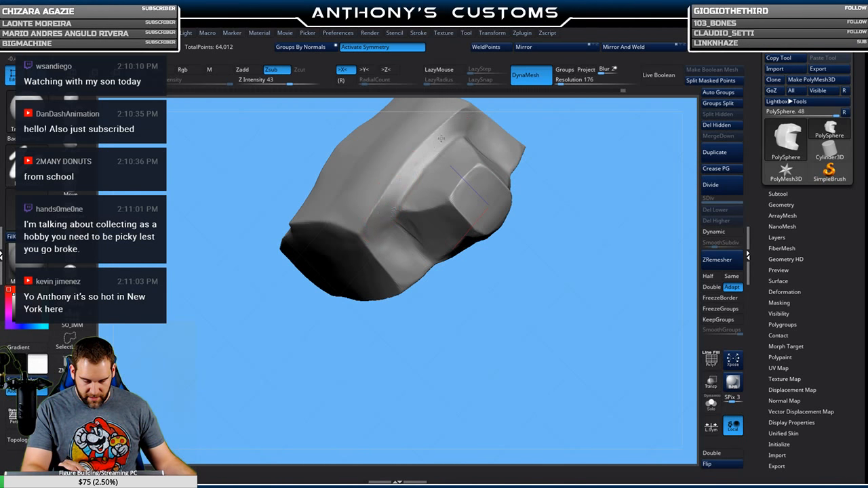
{"action": "left_click_drag", "start_coordinate": [384, 220], "coordinate": [404, 204]}
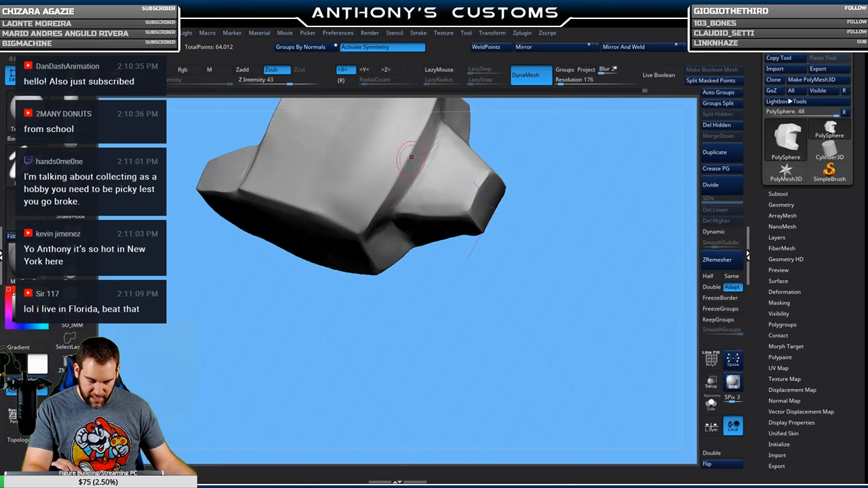
Flatten the lower part of the chest's front face above the waist with TrimDynamic.
{"action": "mouse_move", "coordinate": [544, 213]}
{"action": "left_mouse_down"}
{"action": "mouse_move", "coordinate": [563, 153]}
{"action": "mouse_move", "coordinate": [549, 214]}
{"action": "mouse_move", "coordinate": [569, 201]}
{"action": "mouse_move", "coordinate": [566, 212]}
{"action": "left_mouse_up"}
{"action": "key", "text": "space"}
{"action": "mouse_move", "coordinate": [389, 260]}
{"action": "left_mouse_down"}
{"action": "mouse_move", "coordinate": [392, 289]}
{"action": "mouse_move", "coordinate": [425, 239]}
{"action": "left_mouse_up"}
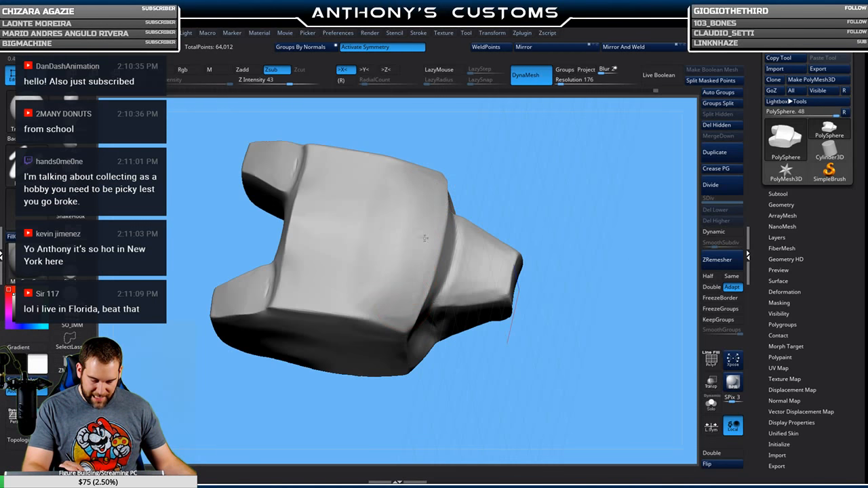
{"action": "left_click_drag", "start_coordinate": [403, 206], "coordinate": [413, 210]}
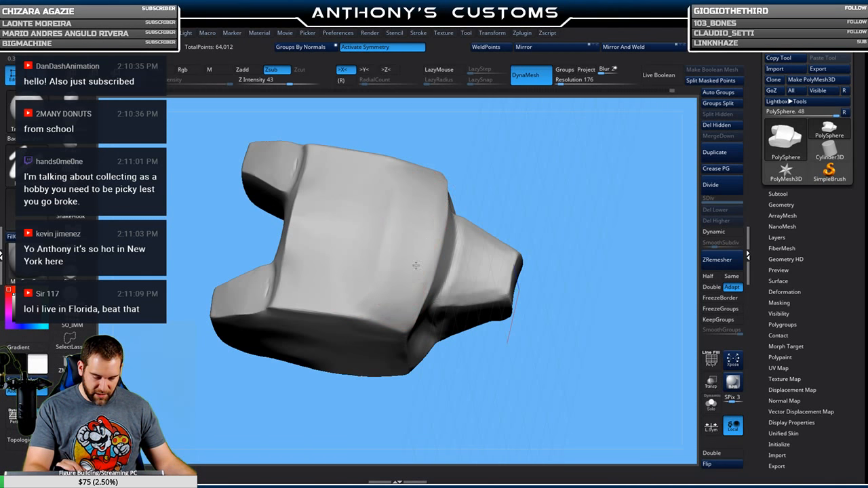
{"action": "left_click_drag", "start_coordinate": [551, 193], "coordinate": [397, 180]}
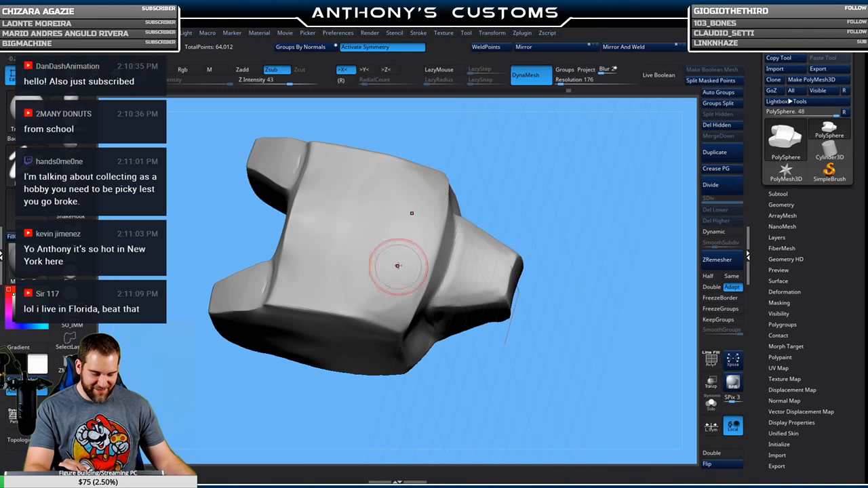
Reshape the torso's profile around the chest and lower block with the Move brush at Z Intensity 51.
{"action": "left_click_drag", "start_coordinate": [529, 165], "coordinate": [531, 142]}
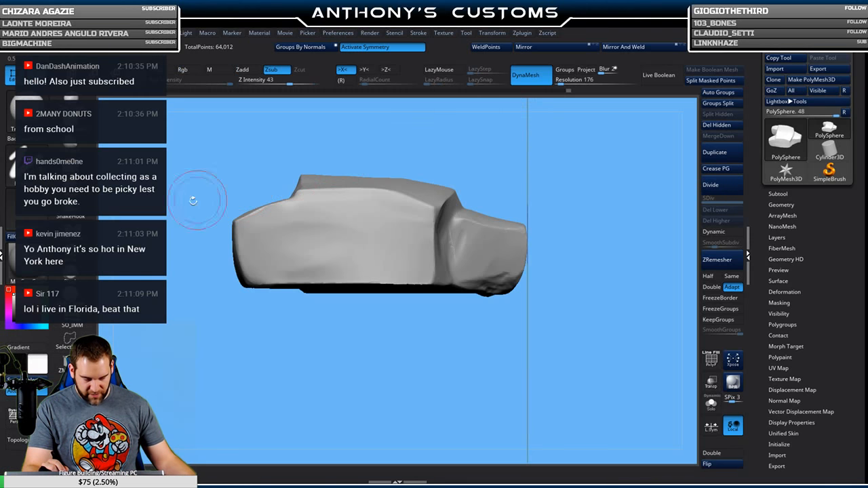
{"action": "left_click", "coordinate": [71, 159]}
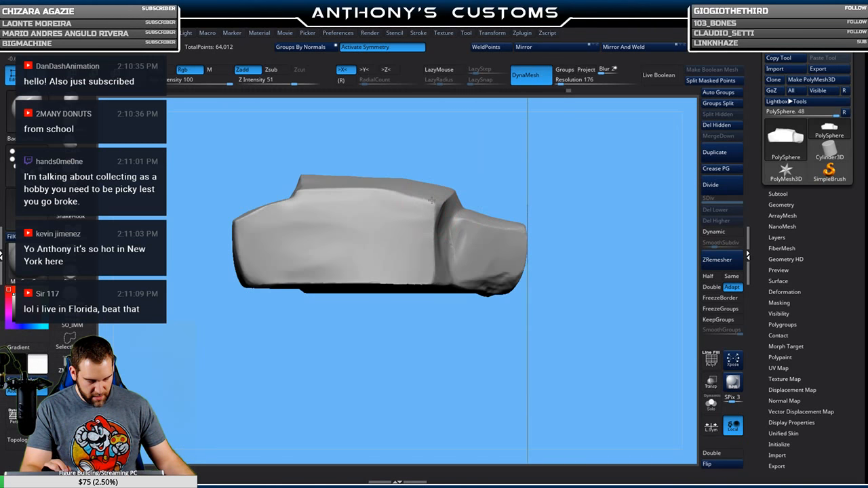
{"action": "mouse_move", "coordinate": [437, 179]}
{"action": "right_mouse_down"}
{"action": "mouse_move", "coordinate": [441, 201]}
{"action": "mouse_move", "coordinate": [488, 237]}
{"action": "mouse_move", "coordinate": [482, 292]}
{"action": "right_mouse_up"}
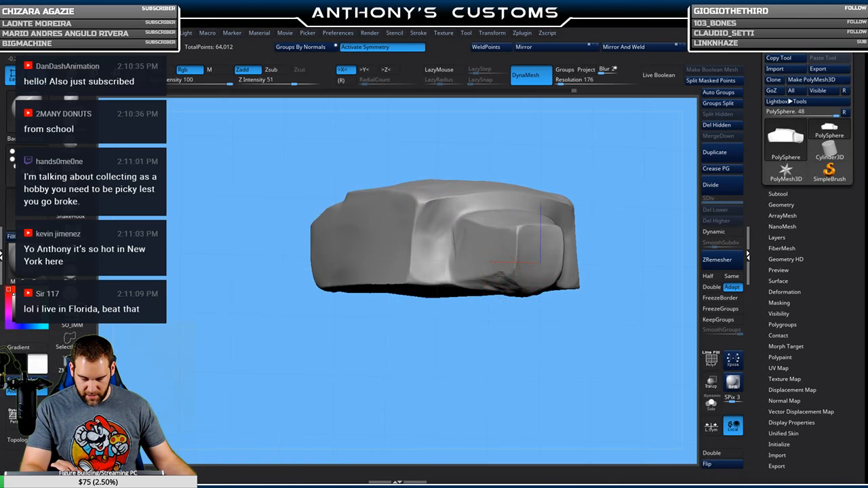
{"action": "right_click_drag", "start_coordinate": [596, 325], "coordinate": [536, 315]}
{"action": "left_click_drag", "start_coordinate": [466, 275], "coordinate": [518, 294]}
{"action": "mouse_move", "coordinate": [484, 357]}
{"action": "right_mouse_down"}
{"action": "mouse_move", "coordinate": [545, 359]}
{"action": "mouse_move", "coordinate": [501, 351]}
{"action": "mouse_move", "coordinate": [504, 379]}
{"action": "mouse_move", "coordinate": [563, 388]}
{"action": "mouse_move", "coordinate": [594, 380]}
{"action": "mouse_move", "coordinate": [571, 270]}
{"action": "mouse_move", "coordinate": [550, 240]}
{"action": "right_mouse_up"}
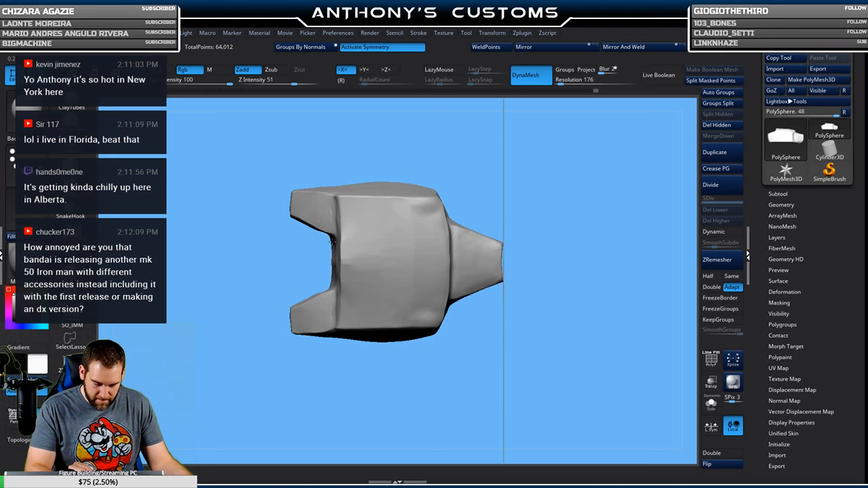
Adjust the inner sides of the shoulder posts and remesh the model with DynaMesh at resolution 176.
{"action": "left_click_drag", "start_coordinate": [581, 235], "coordinate": [579, 225]}
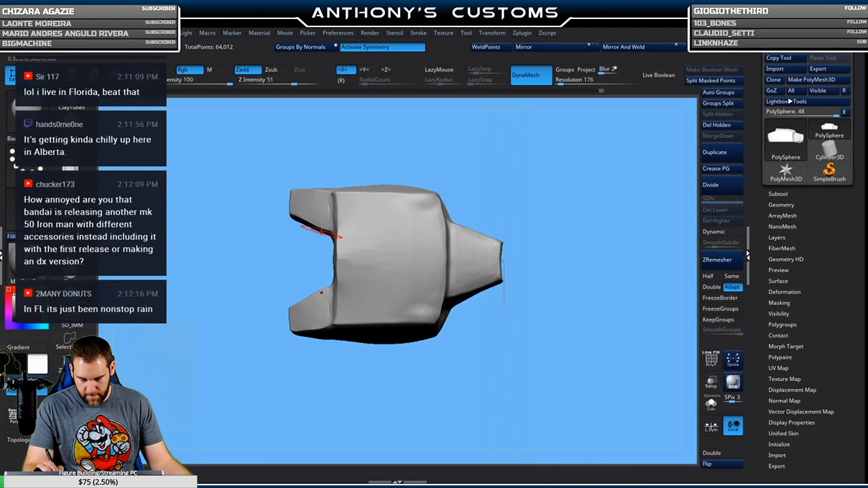
{"action": "left_click_drag", "start_coordinate": [458, 155], "coordinate": [550, 175], "text": "shift"}
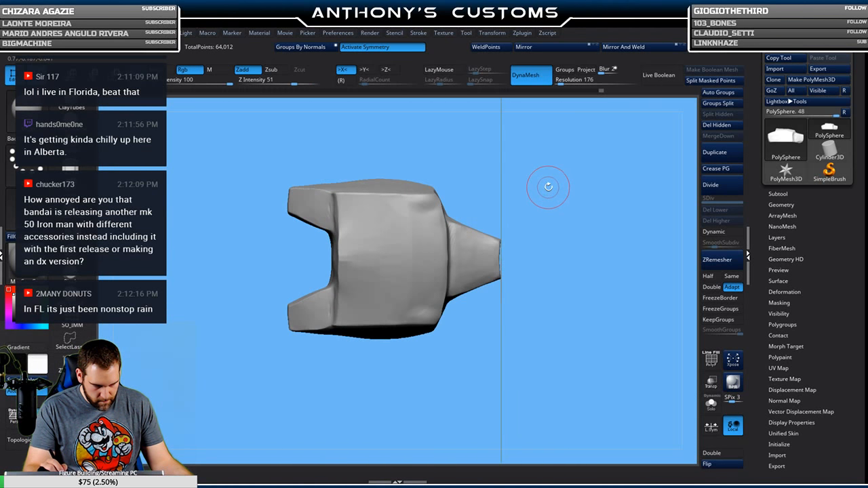
{"action": "left_click_drag", "start_coordinate": [492, 360], "coordinate": [488, 305], "text": "shift"}
{"action": "left_click_drag", "start_coordinate": [434, 349], "coordinate": [509, 323]}
{"action": "left_click_drag", "start_coordinate": [505, 326], "coordinate": [446, 346], "text": "ctrl"}
{"action": "left_click_drag", "start_coordinate": [444, 398], "coordinate": [403, 331]}
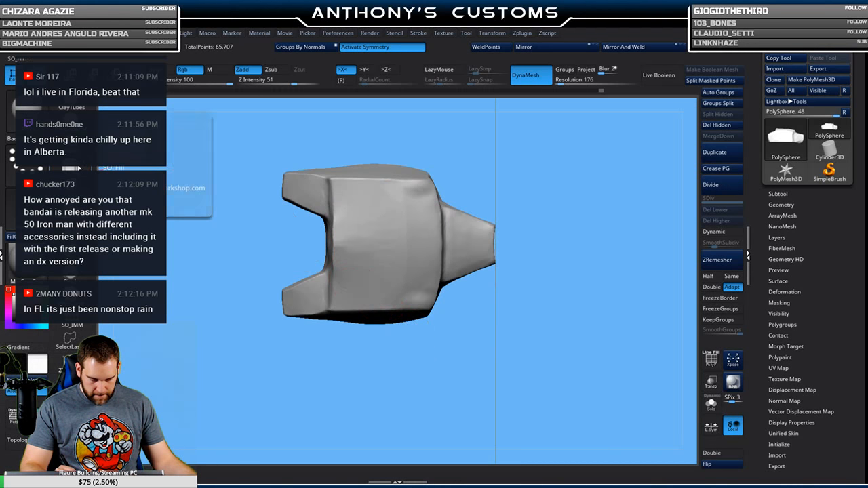
Flatten the lower block and the shoulder posts on the remeshed form with TrimDynamic at Z Intensity 43.
{"action": "left_click", "coordinate": [71, 125]}
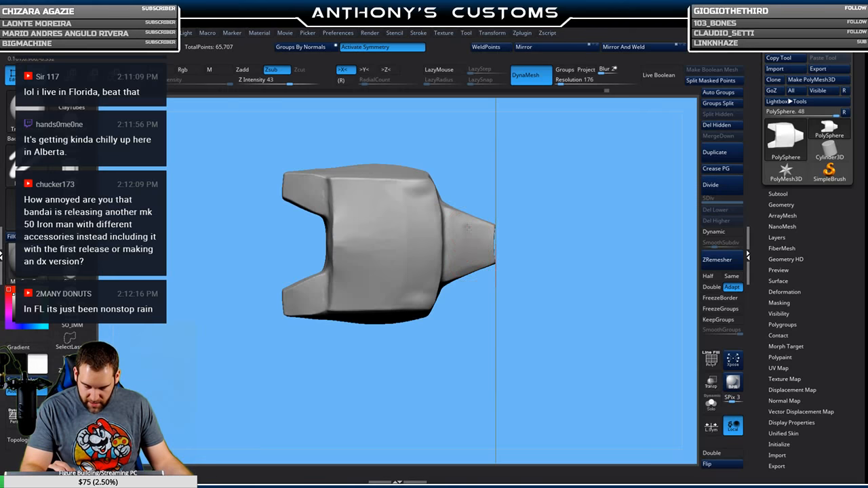
{"action": "key", "text": "space"}
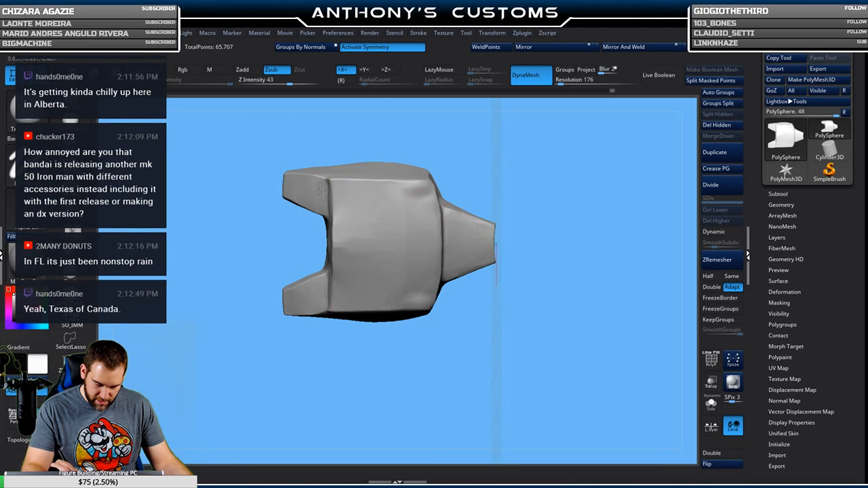
{"action": "left_click_drag", "start_coordinate": [310, 159], "coordinate": [537, 191]}
{"action": "left_click_drag", "start_coordinate": [460, 305], "coordinate": [482, 235]}
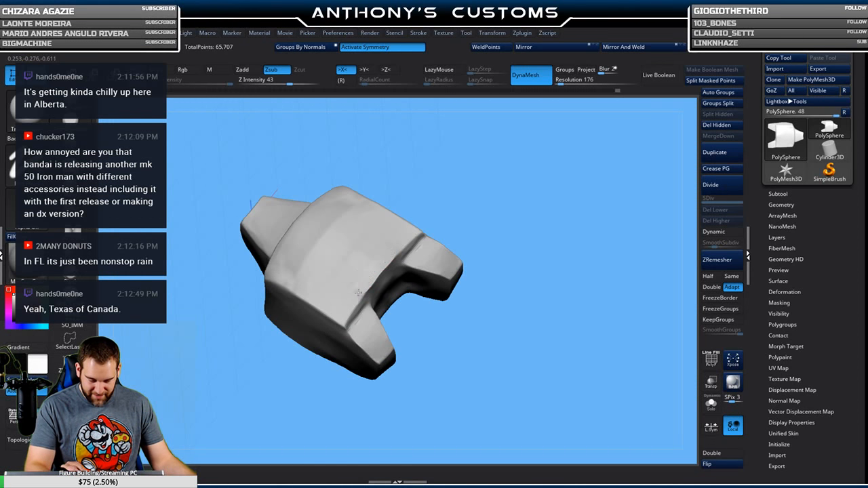
Flatten and smooth the chest's upper front rim along the recess between the shoulder posts.
{"action": "left_click_drag", "start_coordinate": [466, 219], "coordinate": [395, 270]}
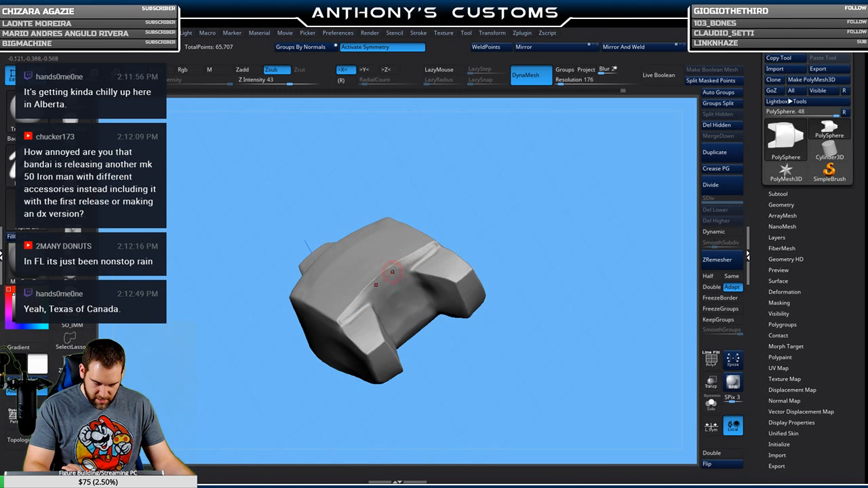
{"action": "left_click_drag", "start_coordinate": [419, 255], "coordinate": [402, 265]}
{"action": "mouse_move", "coordinate": [516, 272]}
{"action": "left_mouse_down"}
{"action": "mouse_move", "coordinate": [542, 262]}
{"action": "mouse_move", "coordinate": [543, 252]}
{"action": "left_mouse_up"}
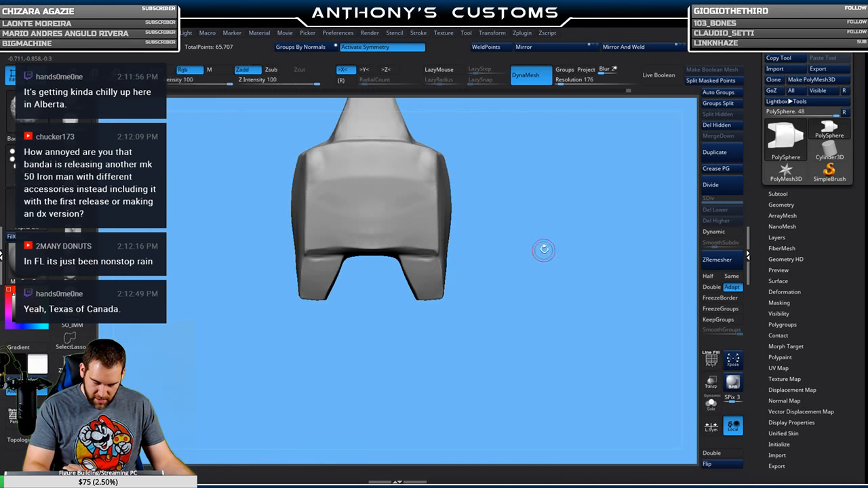
Trim the chest's underside ledge around the sides of the lower block with TrimDynamic at Z Intensity 43.
{"action": "mouse_move", "coordinate": [478, 244]}
{"action": "left_mouse_down"}
{"action": "mouse_move", "coordinate": [482, 197]}
{"action": "mouse_move", "coordinate": [539, 187]}
{"action": "mouse_move", "coordinate": [531, 227]}
{"action": "mouse_move", "coordinate": [543, 239]}
{"action": "mouse_move", "coordinate": [488, 264]}
{"action": "left_mouse_up"}
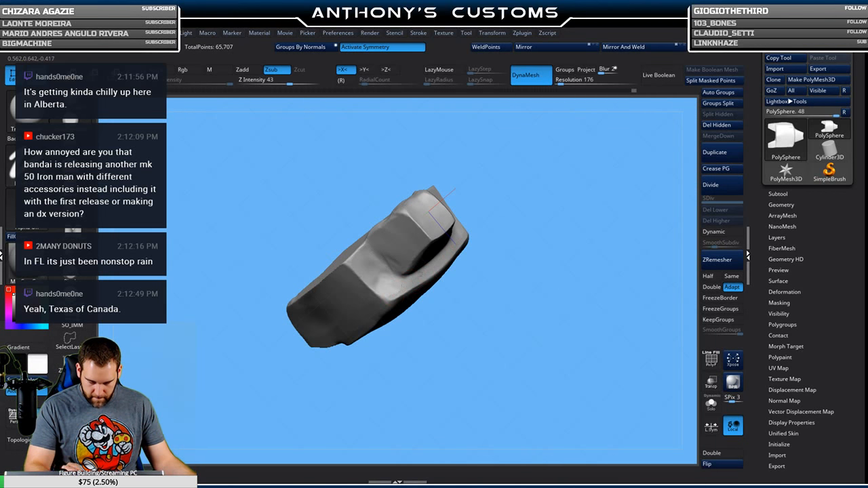
{"action": "mouse_move", "coordinate": [541, 267]}
{"action": "left_mouse_down"}
{"action": "mouse_move", "coordinate": [525, 212]}
{"action": "mouse_move", "coordinate": [546, 200]}
{"action": "mouse_move", "coordinate": [547, 254]}
{"action": "mouse_move", "coordinate": [538, 268]}
{"action": "left_mouse_up"}
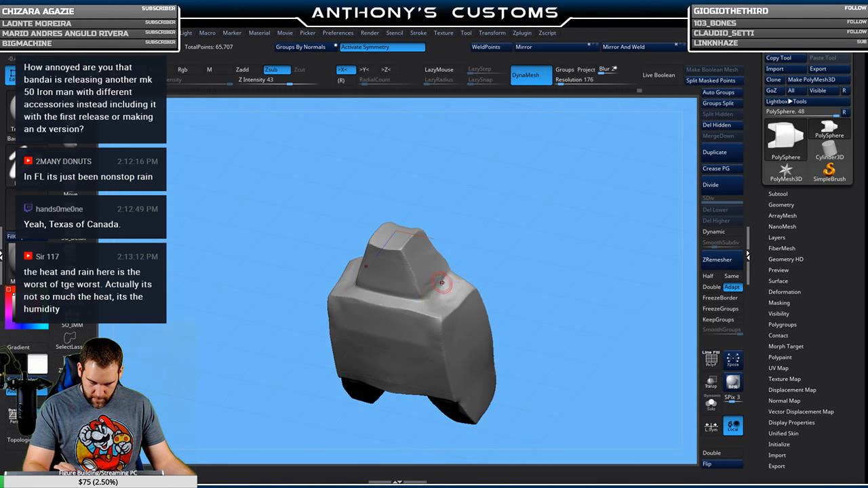
{"action": "left_click_drag", "start_coordinate": [496, 236], "coordinate": [537, 222], "text": "shift"}
{"action": "left_click_drag", "start_coordinate": [534, 310], "coordinate": [517, 247], "text": "alt"}
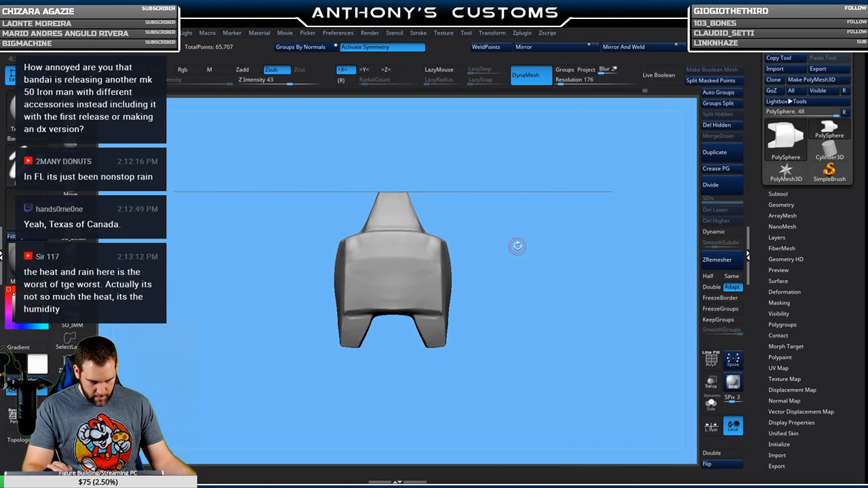
Try to duplicate the upright torso segment once directly above the original, then undo the copy.
{"action": "left_click_drag", "start_coordinate": [521, 256], "coordinate": [522, 270], "text": "shift"}
{"action": "left_click_drag", "start_coordinate": [505, 232], "coordinate": [502, 225], "text": "shift"}
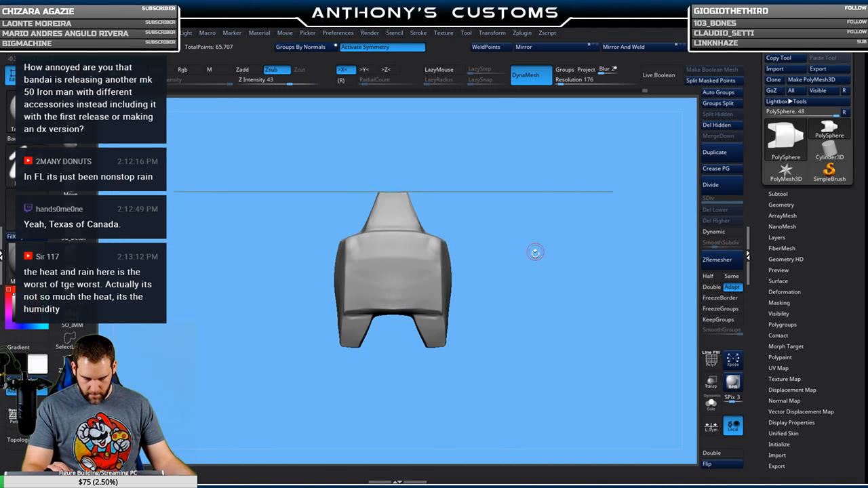
{"action": "mouse_move", "coordinate": [531, 264]}
{"action": "left_mouse_down"}
{"action": "mouse_move", "coordinate": [519, 205]}
{"action": "mouse_move", "coordinate": [520, 289]}
{"action": "mouse_move", "coordinate": [519, 204]}
{"action": "mouse_move", "coordinate": [495, 290]}
{"action": "mouse_move", "coordinate": [525, 276]}
{"action": "mouse_move", "coordinate": [526, 234]}
{"action": "mouse_move", "coordinate": [516, 270]}
{"action": "left_mouse_up"}
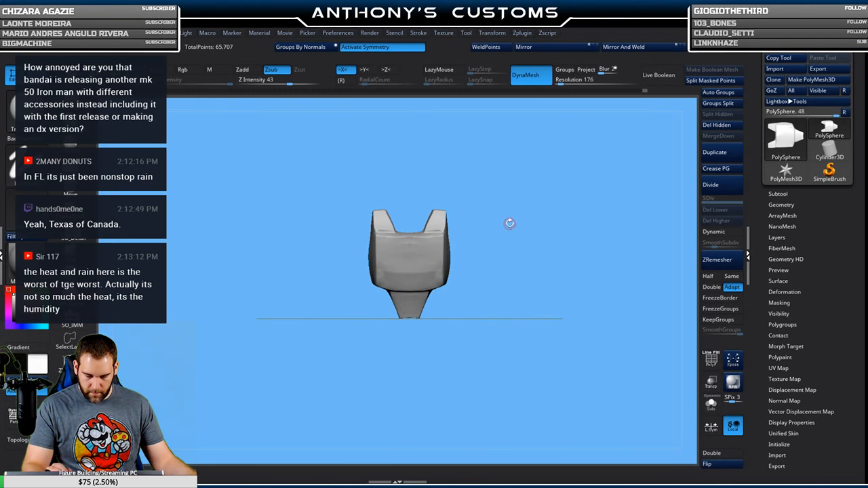
{"action": "left_click_drag", "start_coordinate": [510, 222], "coordinate": [491, 256], "text": "alt"}
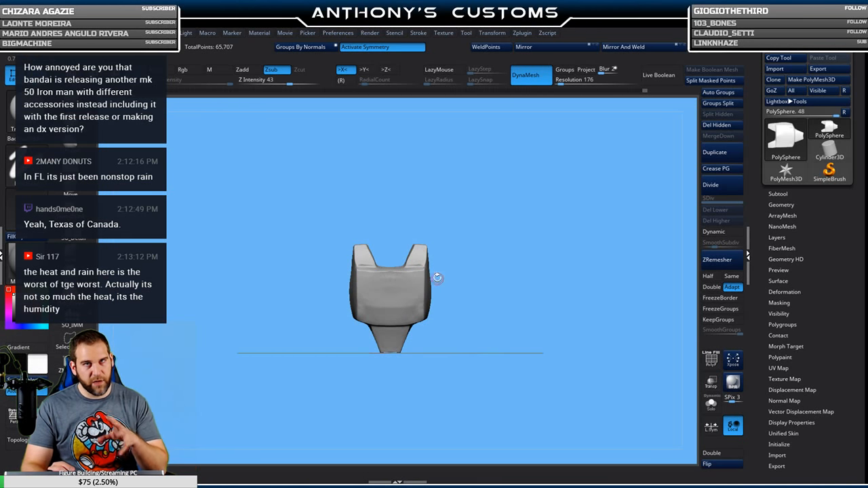
{"action": "key", "text": "w"}
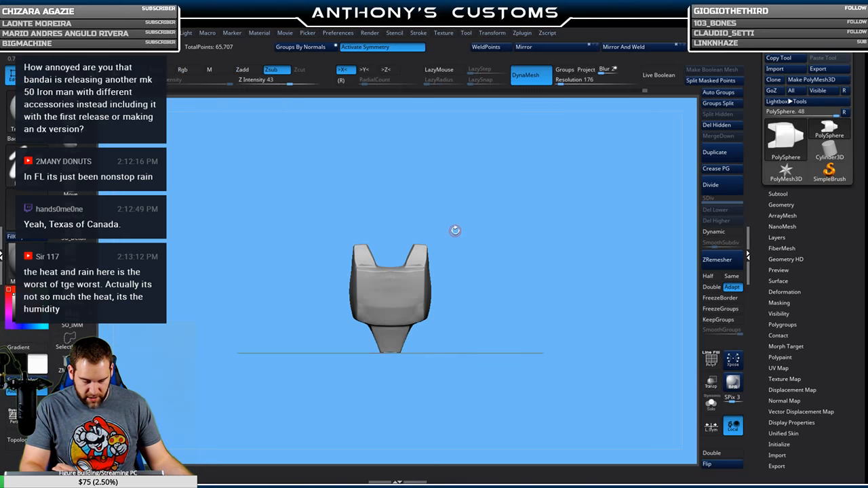
{"action": "mouse_move", "coordinate": [399, 235]}
{"action": "left_mouse_down", "text": "ctrl"}
{"action": "mouse_move", "coordinate": [400, 149]}
{"action": "mouse_move", "coordinate": [400, 165]}
{"action": "left_mouse_up", "text": "ctrl"}
{"action": "key", "text": "q"}
{"action": "mouse_move", "coordinate": [498, 300]}
{"action": "left_mouse_down"}
{"action": "mouse_move", "coordinate": [546, 298]}
{"action": "mouse_move", "coordinate": [510, 287]}
{"action": "mouse_move", "coordinate": [477, 306]}
{"action": "mouse_move", "coordinate": [508, 287]}
{"action": "mouse_move", "coordinate": [497, 236]}
{"action": "mouse_move", "coordinate": [508, 305]}
{"action": "mouse_move", "coordinate": [520, 285]}
{"action": "mouse_move", "coordinate": [520, 247]}
{"action": "left_mouse_up"}
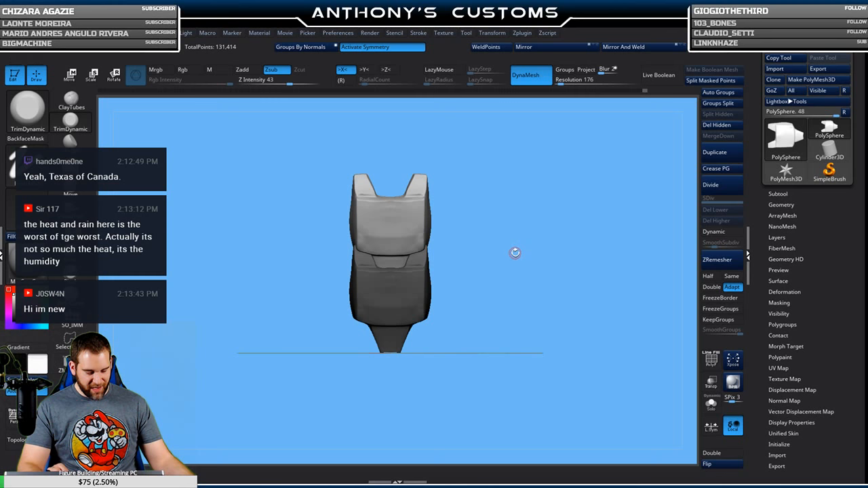
{"action": "mouse_move", "coordinate": [513, 269]}
{"action": "left_mouse_down"}
{"action": "mouse_move", "coordinate": [537, 278]}
{"action": "mouse_move", "coordinate": [507, 282]}
{"action": "left_mouse_up"}
{"action": "left_click_drag", "start_coordinate": [509, 251], "coordinate": [505, 286], "text": "alt"}
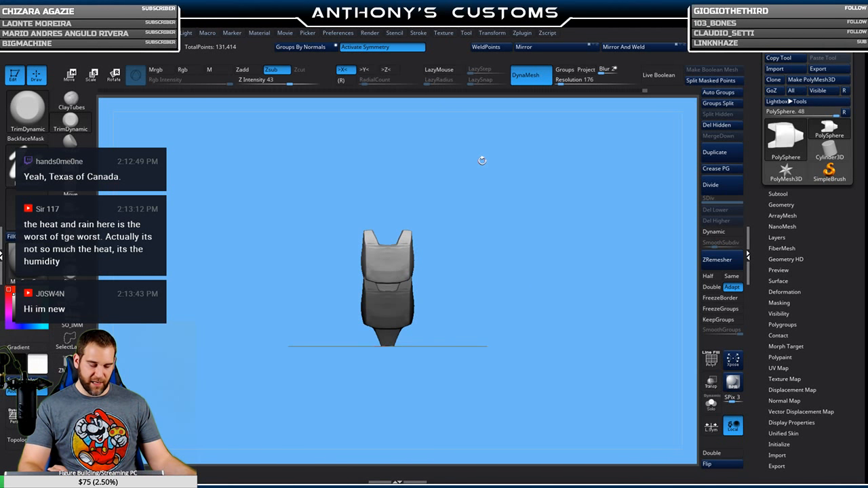
{"action": "key", "text": "ctrl+z"}
Duplicate the torso segment straight upward into an overlapping vertical stack of five segments.
{"action": "key", "text": "w"}
{"action": "left_click_drag", "start_coordinate": [388, 247], "coordinate": [392, 68], "text": "ctrl"}
{"action": "key", "text": "q"}
{"action": "mouse_move", "coordinate": [523, 322]}
{"action": "right_mouse_down", "text": "ctrl"}
{"action": "mouse_move", "coordinate": [522, 301]}
{"action": "mouse_move", "coordinate": [515, 320]}
{"action": "mouse_move", "coordinate": [541, 301]}
{"action": "mouse_move", "coordinate": [543, 312]}
{"action": "mouse_move", "coordinate": [555, 309]}
{"action": "mouse_move", "coordinate": [487, 320]}
{"action": "mouse_move", "coordinate": [498, 302]}
{"action": "right_mouse_up", "text": "ctrl"}
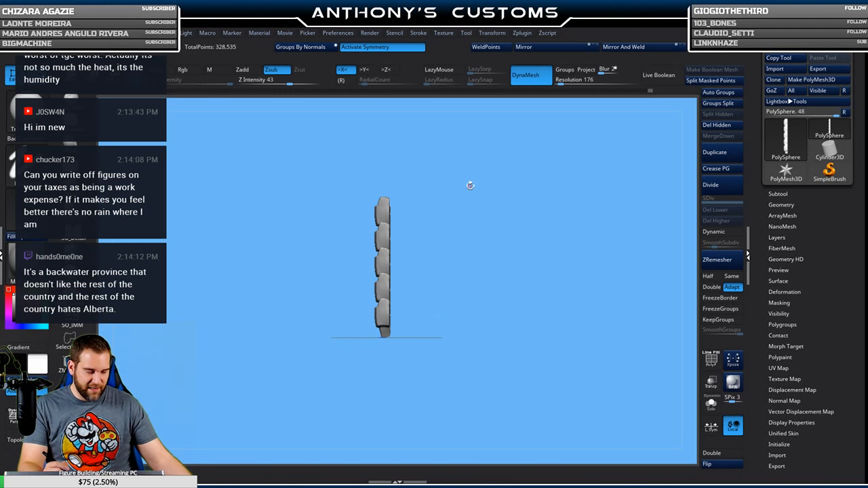
Undo the vertical stack of copies to return to the single torso segment.
{"action": "mouse_move", "coordinate": [465, 286]}
{"action": "left_mouse_down"}
{"action": "mouse_move", "coordinate": [467, 297]}
{"action": "mouse_move", "coordinate": [499, 300]}
{"action": "mouse_move", "coordinate": [470, 308]}
{"action": "mouse_move", "coordinate": [491, 241]}
{"action": "mouse_move", "coordinate": [496, 294]}
{"action": "mouse_move", "coordinate": [471, 288]}
{"action": "mouse_move", "coordinate": [495, 345]}
{"action": "mouse_move", "coordinate": [503, 319]}
{"action": "mouse_move", "coordinate": [527, 310]}
{"action": "mouse_move", "coordinate": [485, 304]}
{"action": "mouse_move", "coordinate": [506, 278]}
{"action": "mouse_move", "coordinate": [499, 327]}
{"action": "mouse_move", "coordinate": [437, 305]}
{"action": "mouse_move", "coordinate": [411, 280]}
{"action": "mouse_move", "coordinate": [503, 233]}
{"action": "mouse_move", "coordinate": [502, 248]}
{"action": "mouse_move", "coordinate": [531, 263]}
{"action": "mouse_move", "coordinate": [505, 268]}
{"action": "left_mouse_up"}
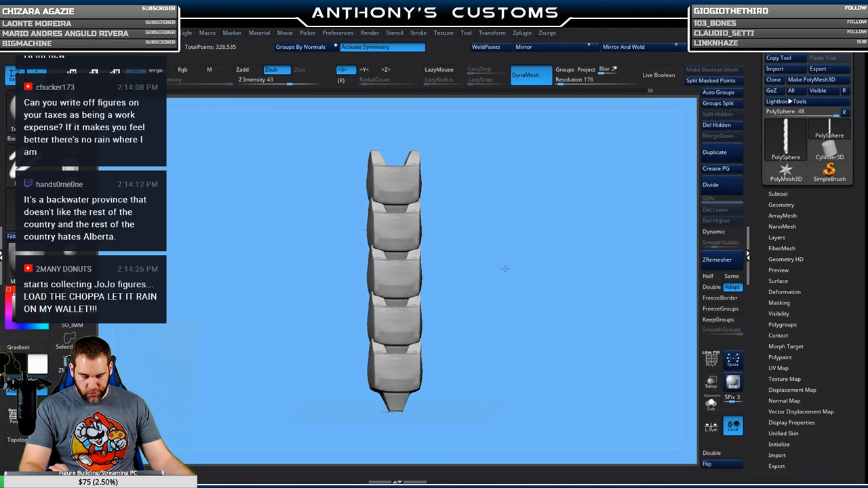
{"action": "key", "text": "ctrl+z"}
{"action": "key", "text": "ctrl+z"}
{"action": "left_click_drag", "start_coordinate": [511, 287], "coordinate": [528, 229], "text": "alt"}
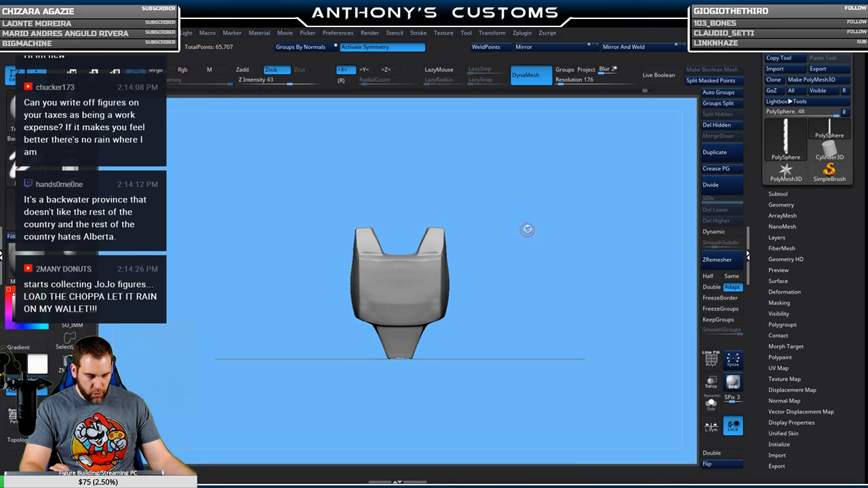
Build up the chest's front face with ClayTubes at Z Intensity 49 and smooth the added clay into a rounded bulge.
{"action": "left_click_drag", "start_coordinate": [330, 178], "coordinate": [531, 274]}
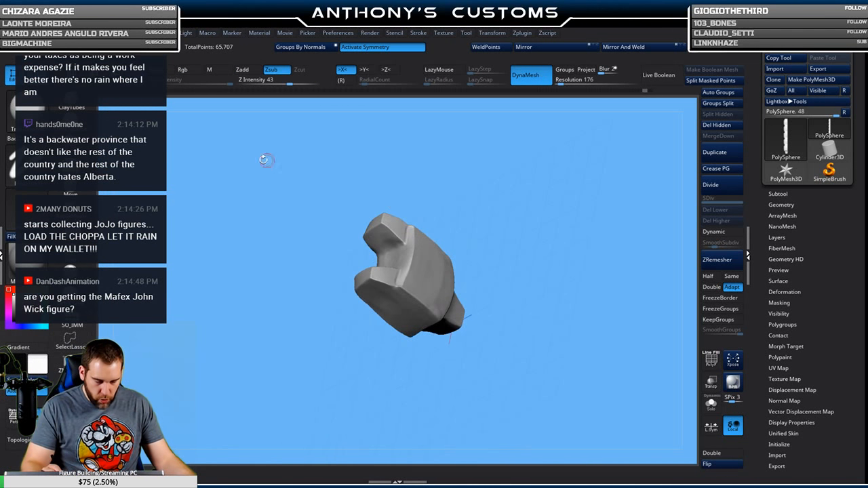
{"action": "left_click_drag", "start_coordinate": [536, 241], "coordinate": [517, 251]}
{"action": "key", "text": "space"}
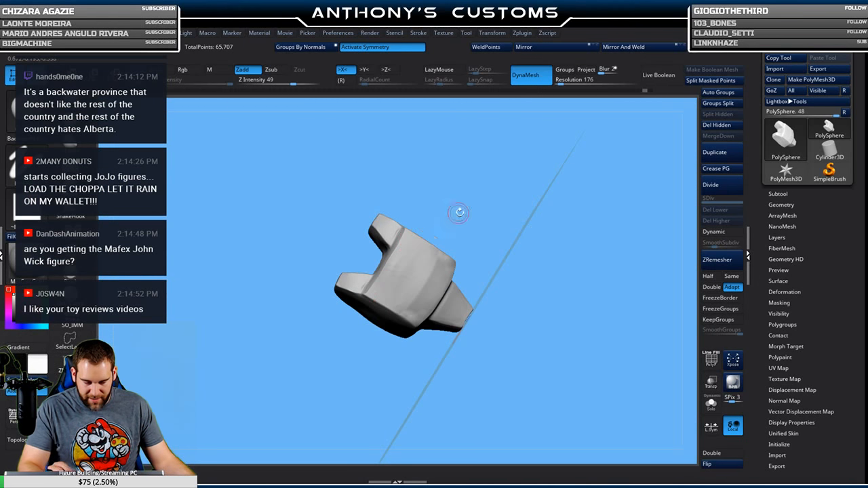
{"action": "key", "text": "space"}
{"action": "left_click_drag", "start_coordinate": [478, 204], "coordinate": [488, 204]}
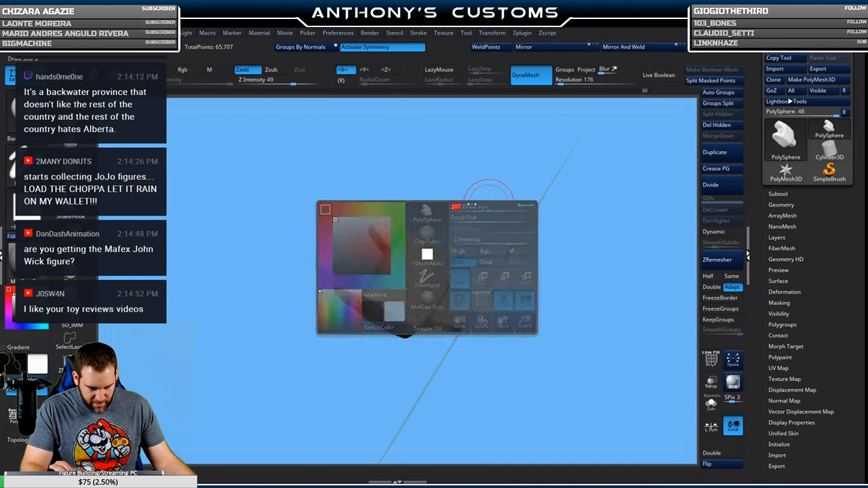
{"action": "left_click_drag", "start_coordinate": [403, 270], "coordinate": [423, 285]}
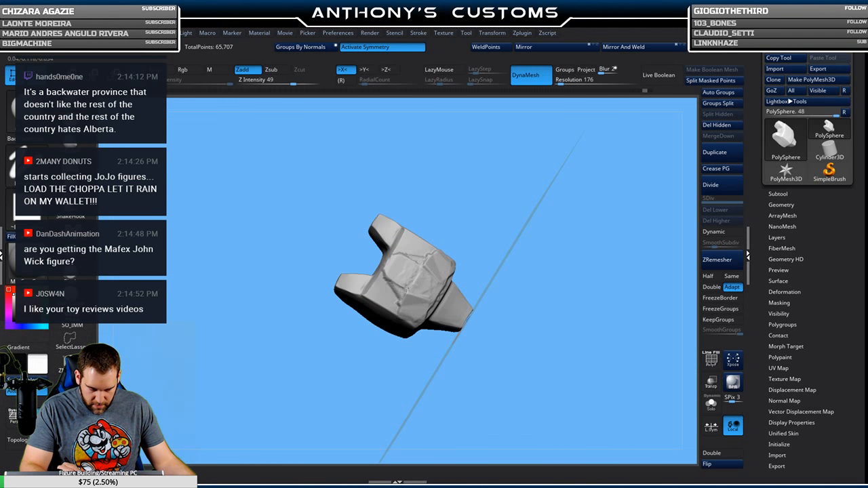
{"action": "mouse_move", "coordinate": [400, 272]}
{"action": "left_mouse_down"}
{"action": "mouse_move", "coordinate": [407, 254]}
{"action": "mouse_move", "coordinate": [389, 281]}
{"action": "mouse_move", "coordinate": [394, 267]}
{"action": "left_mouse_up"}
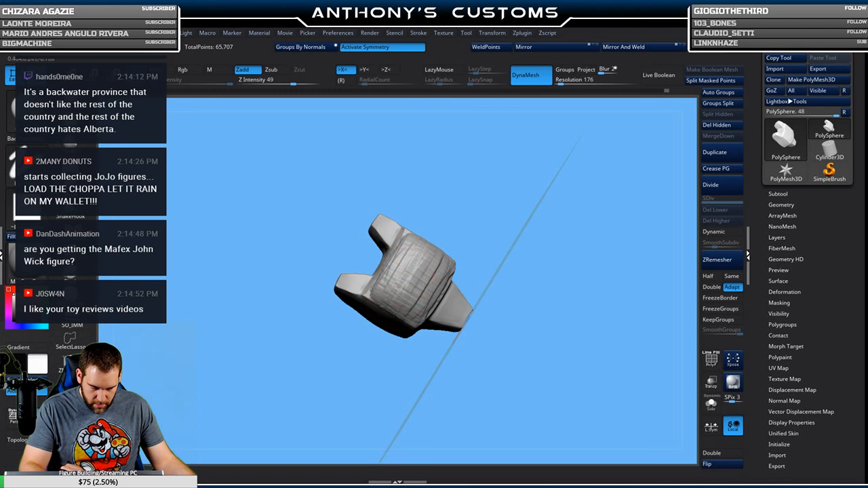
{"action": "mouse_move", "coordinate": [513, 267]}
{"action": "left_mouse_down"}
{"action": "mouse_move", "coordinate": [510, 217]}
{"action": "mouse_move", "coordinate": [539, 230]}
{"action": "mouse_move", "coordinate": [541, 171]}
{"action": "mouse_move", "coordinate": [546, 309]}
{"action": "mouse_move", "coordinate": [528, 334]}
{"action": "left_mouse_up"}
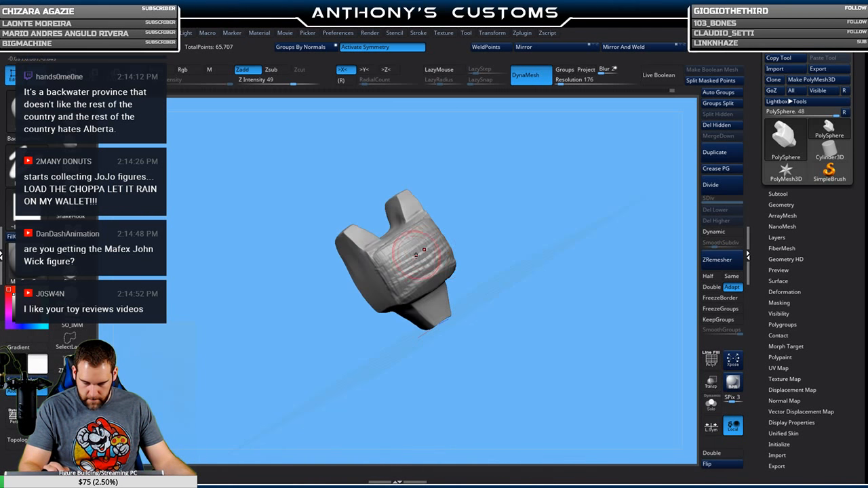
{"action": "left_click_drag", "start_coordinate": [421, 249], "coordinate": [413, 252], "text": "shift"}
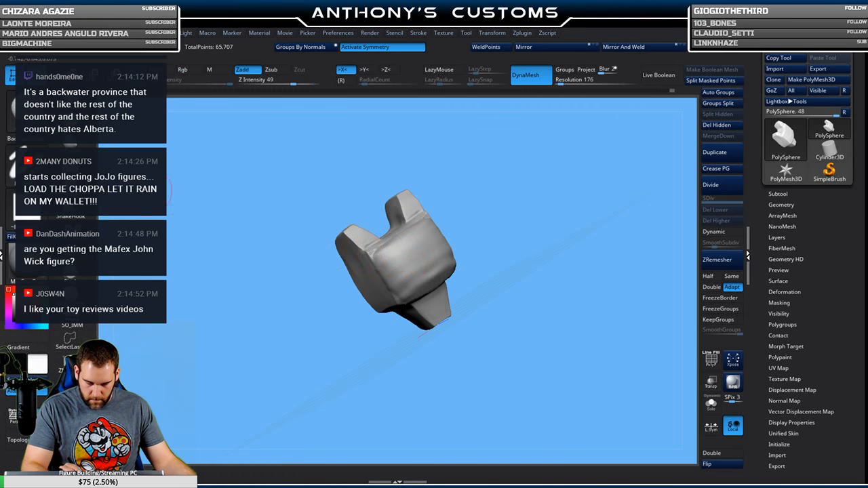
Trim the built-up chest front into angled facets around a flat central panel with TrimDynamic at Z Intensity 43.
{"action": "left_click", "coordinate": [70, 170]}
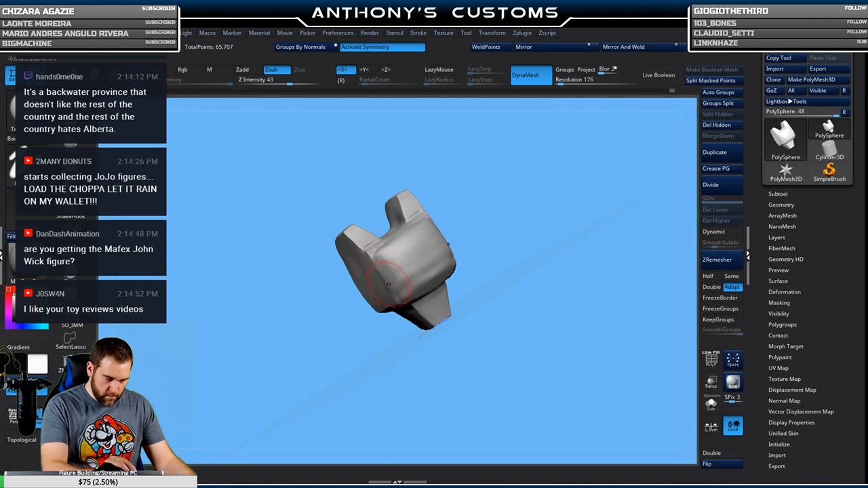
{"action": "mouse_move", "coordinate": [528, 218]}
{"action": "left_mouse_down"}
{"action": "mouse_move", "coordinate": [487, 215]}
{"action": "mouse_move", "coordinate": [489, 226]}
{"action": "left_mouse_up"}
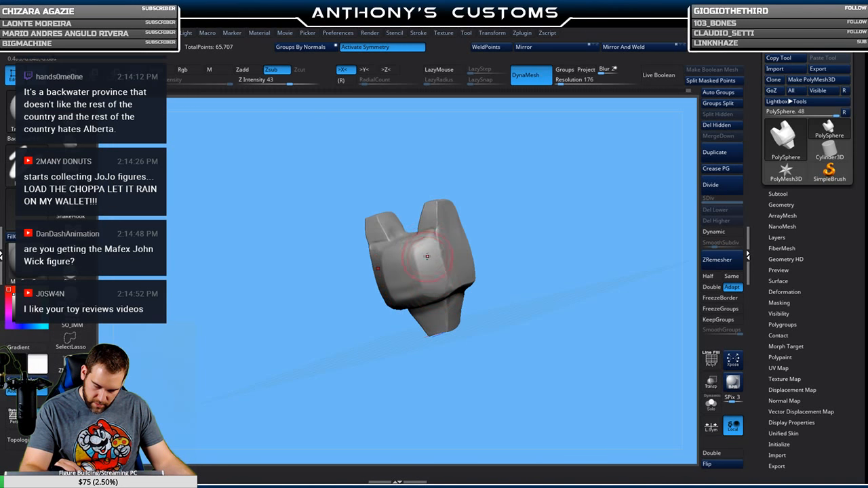
{"action": "left_click_drag", "start_coordinate": [524, 236], "coordinate": [504, 274]}
{"action": "key", "text": "space"}
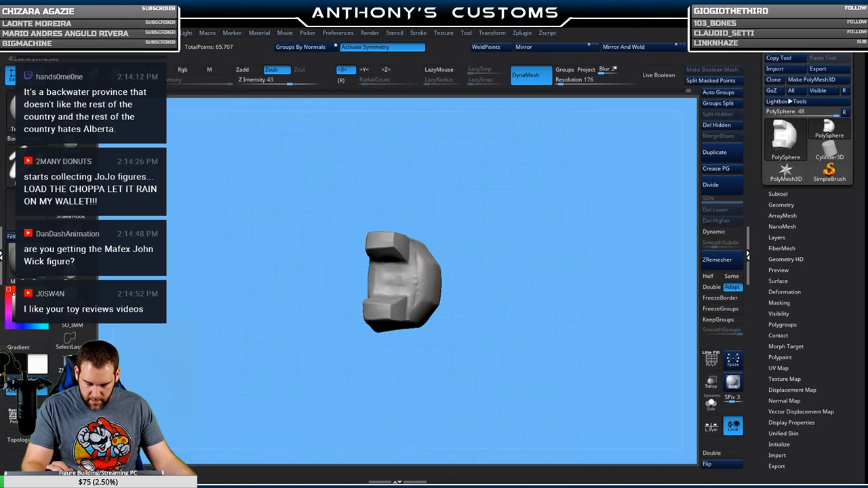
{"action": "left_click_drag", "start_coordinate": [532, 237], "coordinate": [540, 199]}
{"action": "key", "text": "space"}
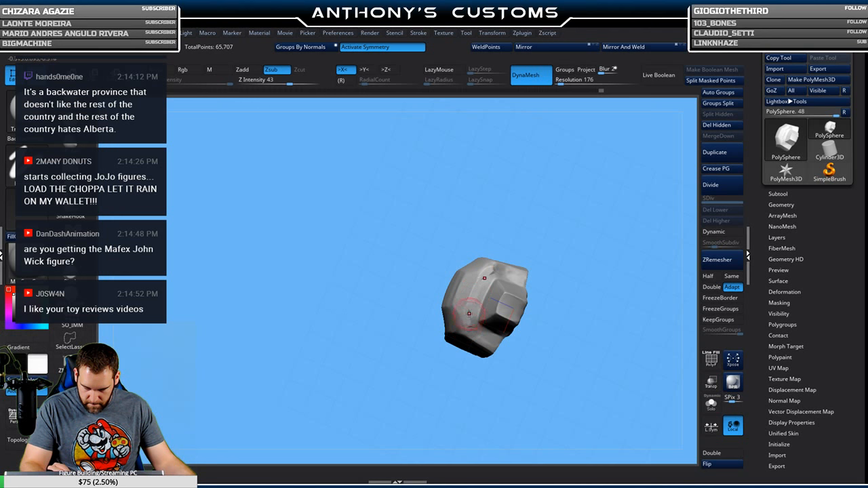
Trim the chest's lower front edge and corners into clean bevels beneath and beside the central panel.
{"action": "left_click_drag", "start_coordinate": [480, 285], "coordinate": [473, 302]}
{"action": "left_click_drag", "start_coordinate": [594, 243], "coordinate": [555, 269]}
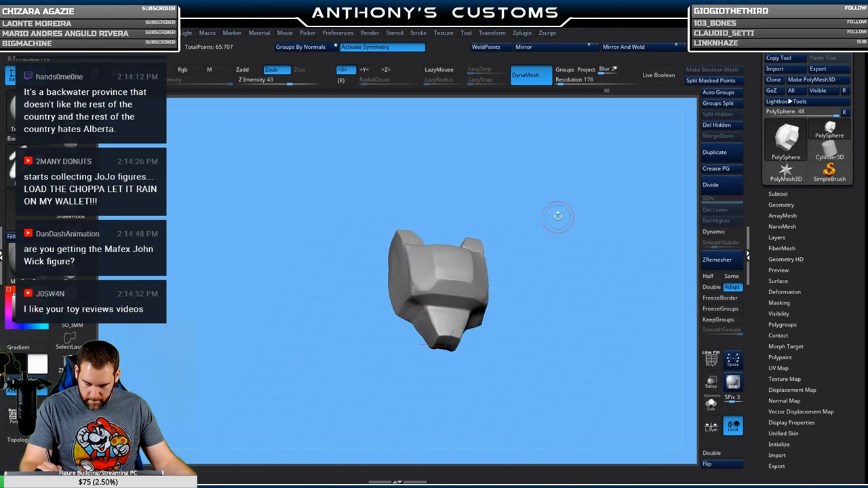
{"action": "left_click_drag", "start_coordinate": [430, 288], "coordinate": [448, 279]}
{"action": "mouse_move", "coordinate": [510, 248]}
{"action": "left_mouse_down"}
{"action": "mouse_move", "coordinate": [549, 298]}
{"action": "mouse_move", "coordinate": [552, 268]}
{"action": "mouse_move", "coordinate": [555, 313]}
{"action": "mouse_move", "coordinate": [499, 224]}
{"action": "left_mouse_up"}
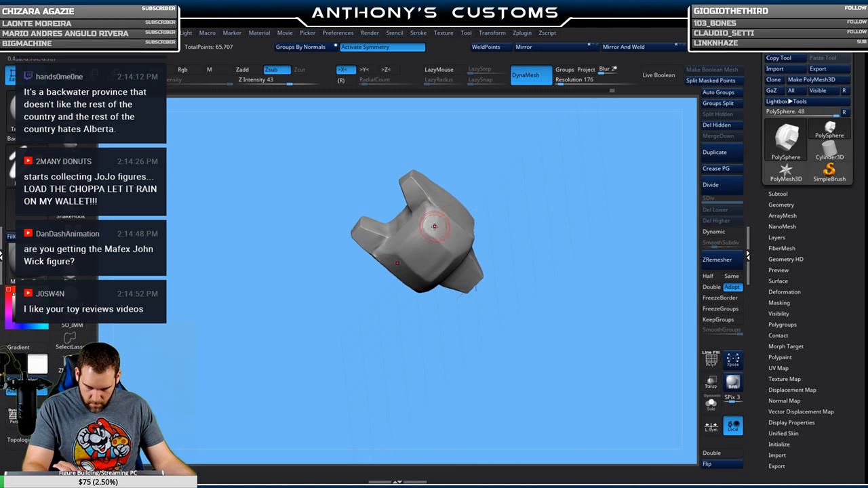
{"action": "mouse_move", "coordinate": [486, 219]}
{"action": "left_mouse_down"}
{"action": "mouse_move", "coordinate": [528, 215]}
{"action": "mouse_move", "coordinate": [392, 247]}
{"action": "left_mouse_up"}
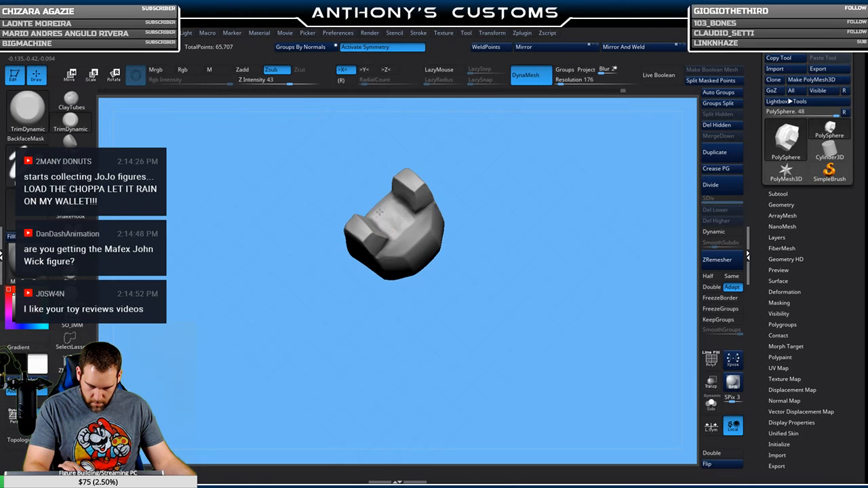
{"action": "mouse_move", "coordinate": [510, 224]}
{"action": "left_mouse_down"}
{"action": "mouse_move", "coordinate": [546, 240]}
{"action": "mouse_move", "coordinate": [523, 163]}
{"action": "mouse_move", "coordinate": [536, 227]}
{"action": "mouse_move", "coordinate": [520, 226]}
{"action": "left_mouse_up"}
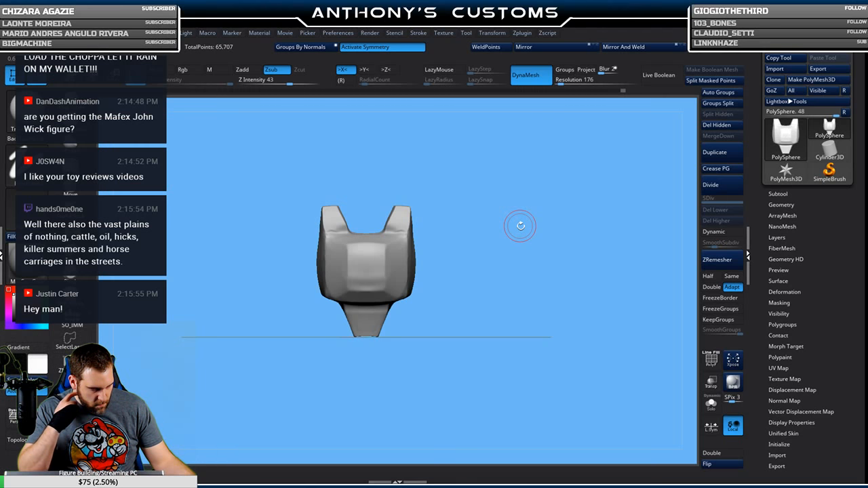
Trim the faces of the shoulder posts and their transitions into the chest's upper rim.
{"action": "left_click_drag", "start_coordinate": [398, 221], "coordinate": [395, 224]}
{"action": "left_click_drag", "start_coordinate": [491, 226], "coordinate": [430, 313]}
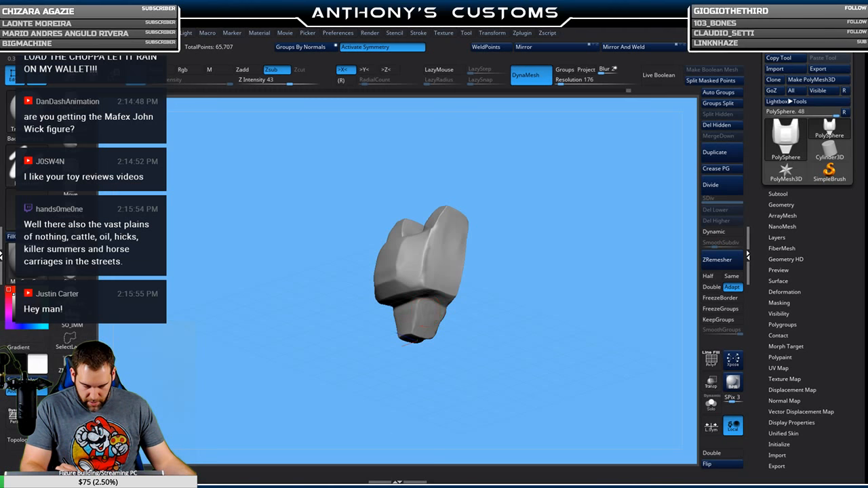
{"action": "mouse_move", "coordinate": [519, 257]}
{"action": "left_mouse_down"}
{"action": "mouse_move", "coordinate": [531, 271]}
{"action": "mouse_move", "coordinate": [543, 260]}
{"action": "mouse_move", "coordinate": [522, 267]}
{"action": "left_mouse_up"}
{"action": "left_click_drag", "start_coordinate": [520, 217], "coordinate": [451, 258]}
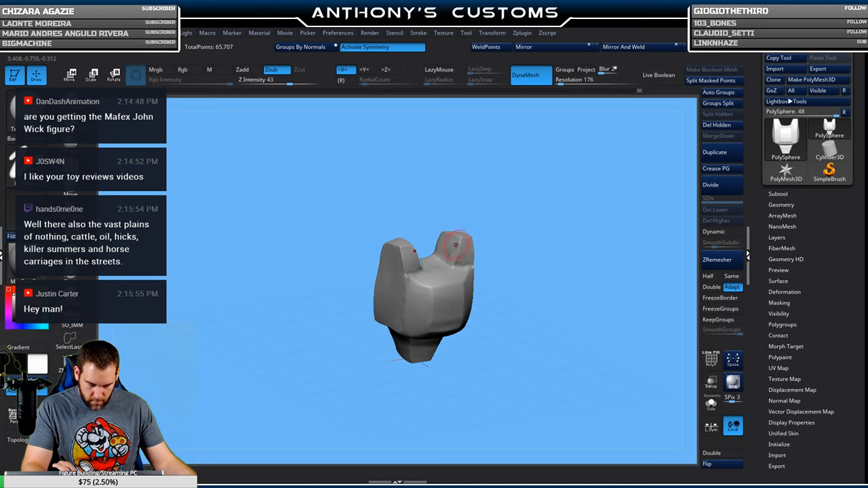
{"action": "left_click_drag", "start_coordinate": [508, 254], "coordinate": [438, 198]}
{"action": "left_click_drag", "start_coordinate": [547, 208], "coordinate": [563, 185], "text": "shift"}
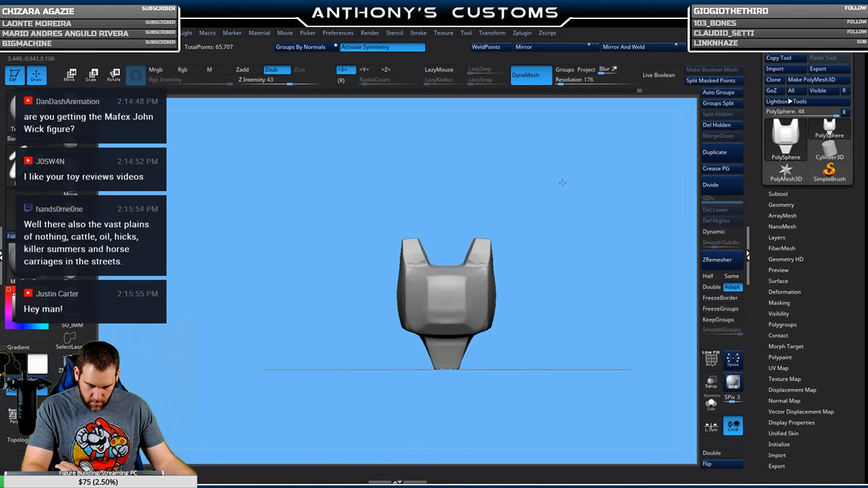
Try to duplicate the refaceted torso segment straight upward into an overlapping stack, then undo the copies.
{"action": "left_click_drag", "start_coordinate": [531, 228], "coordinate": [520, 249]}
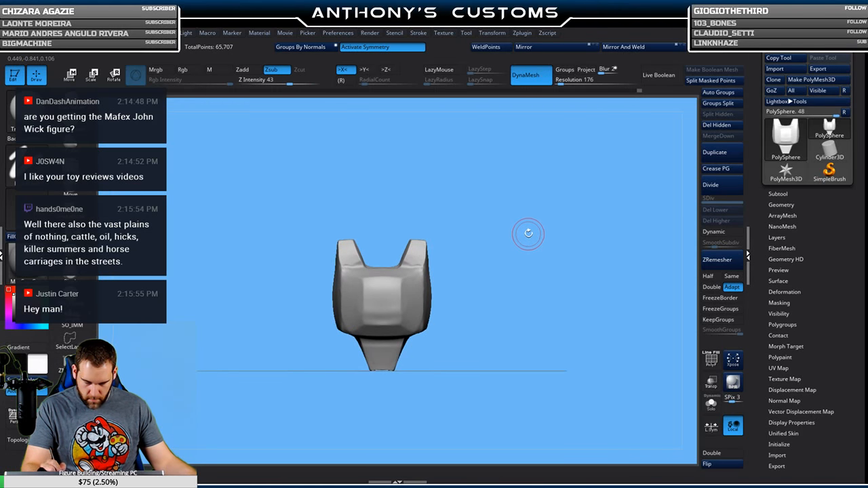
{"action": "key", "text": "w"}
{"action": "left_click_drag", "start_coordinate": [382, 241], "coordinate": [386, 12], "text": "ctrl"}
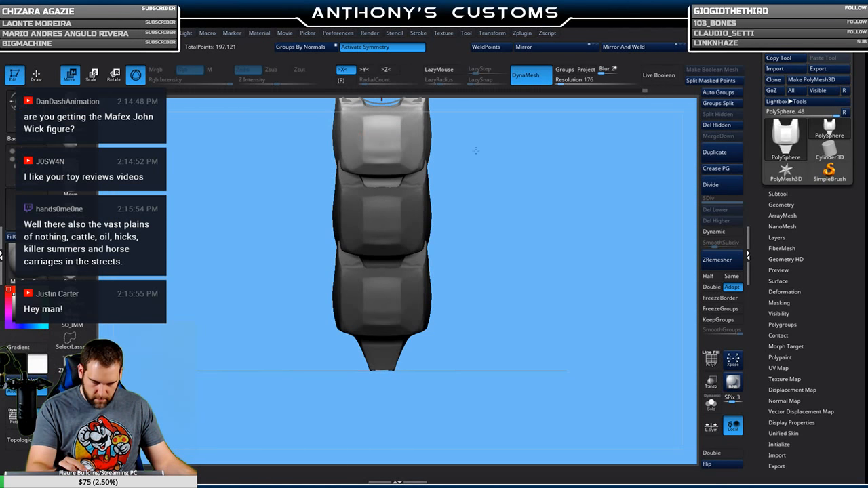
{"action": "key", "text": "ctrl+z"}
{"action": "key", "text": "ctrl+z"}
{"action": "key", "text": "ctrl+z"}
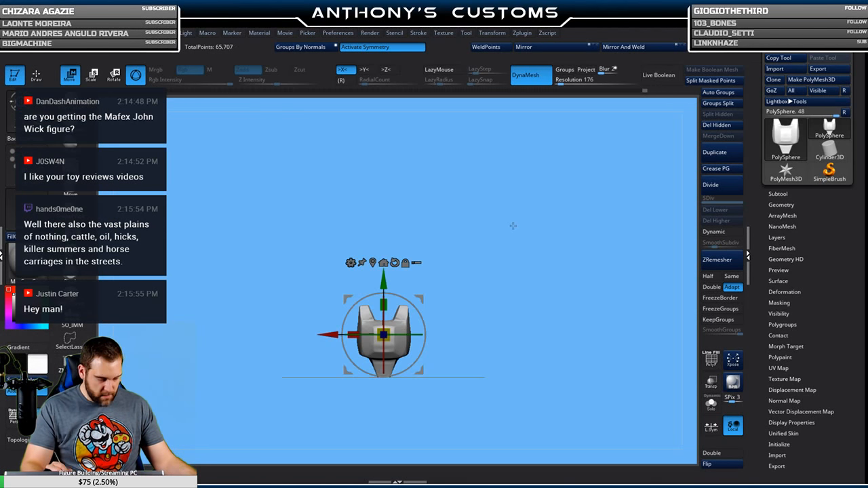
{"action": "left_click_drag", "start_coordinate": [386, 271], "coordinate": [386, 219], "text": "ctrl"}
{"action": "key", "text": "ctrl+z"}
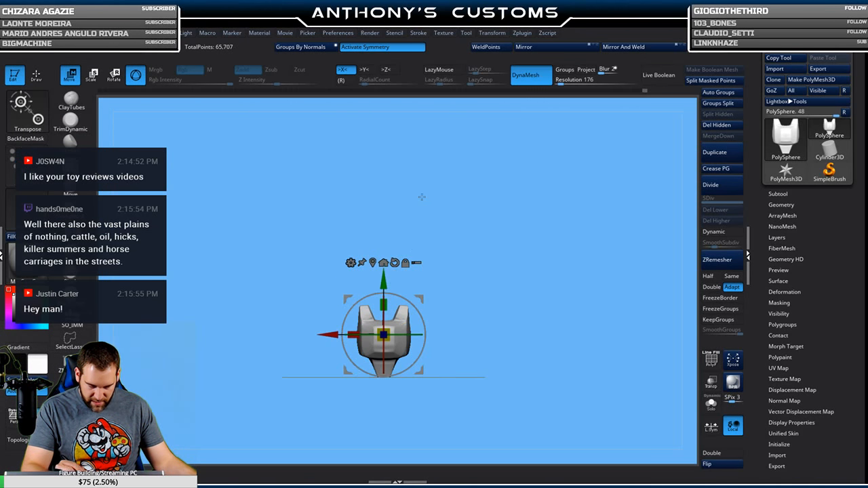
Preview the torso segment as a vertical stack of six interlocking copies, then undo the duplication.
{"action": "left_click_drag", "start_coordinate": [390, 284], "coordinate": [387, 45], "text": "ctrl"}
{"action": "key", "text": "q"}
{"action": "left_click_drag", "start_coordinate": [506, 304], "coordinate": [502, 364], "text": "alt"}
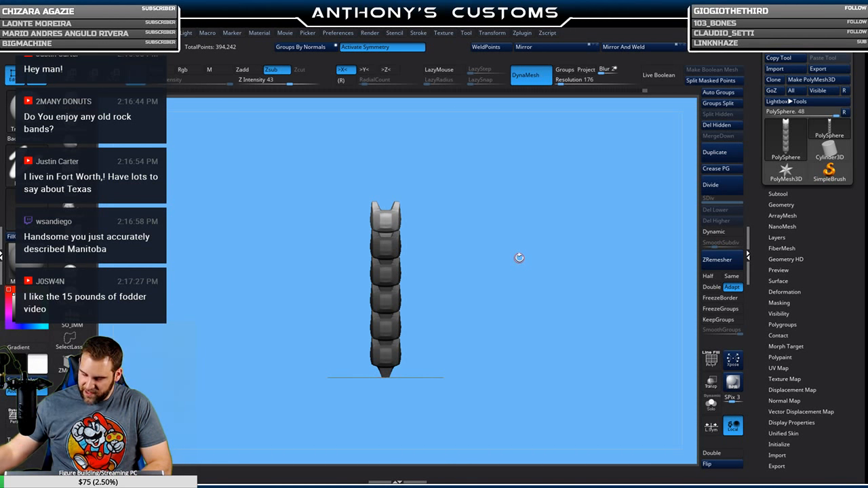
{"action": "mouse_move", "coordinate": [520, 258]}
{"action": "left_mouse_down"}
{"action": "mouse_move", "coordinate": [505, 289]}
{"action": "mouse_move", "coordinate": [519, 267]}
{"action": "mouse_move", "coordinate": [496, 227]}
{"action": "mouse_move", "coordinate": [450, 253]}
{"action": "mouse_move", "coordinate": [436, 294]}
{"action": "mouse_move", "coordinate": [488, 289]}
{"action": "mouse_move", "coordinate": [503, 256]}
{"action": "mouse_move", "coordinate": [520, 397]}
{"action": "mouse_move", "coordinate": [536, 281]}
{"action": "mouse_move", "coordinate": [540, 319]}
{"action": "mouse_move", "coordinate": [557, 329]}
{"action": "mouse_move", "coordinate": [521, 299]}
{"action": "left_mouse_up"}
{"action": "key", "text": "ctrl+z"}
Build up the front face of the tapered lower block with ClayTubes at Z Intensity 49.
{"action": "mouse_move", "coordinate": [338, 274]}
{"action": "left_mouse_down"}
{"action": "mouse_move", "coordinate": [360, 269]}
{"action": "mouse_move", "coordinate": [329, 257]}
{"action": "mouse_move", "coordinate": [359, 272]}
{"action": "mouse_move", "coordinate": [342, 252]}
{"action": "mouse_move", "coordinate": [358, 243]}
{"action": "mouse_move", "coordinate": [343, 309]}
{"action": "left_mouse_up"}
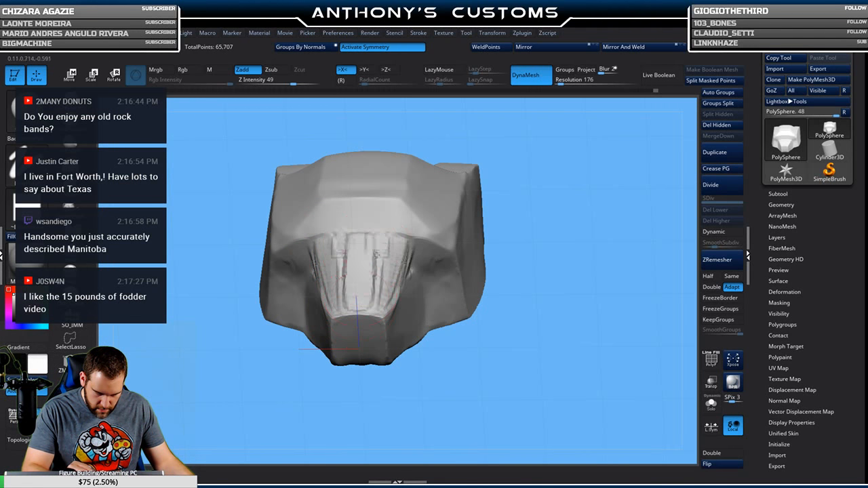
{"action": "mouse_move", "coordinate": [405, 244]}
{"action": "left_mouse_down"}
{"action": "mouse_move", "coordinate": [382, 295]}
{"action": "mouse_move", "coordinate": [392, 276]}
{"action": "left_mouse_up"}
{"action": "left_click_drag", "start_coordinate": [537, 235], "coordinate": [578, 244]}
{"action": "key", "text": "space"}
{"action": "left_click_drag", "start_coordinate": [538, 225], "coordinate": [490, 226]}
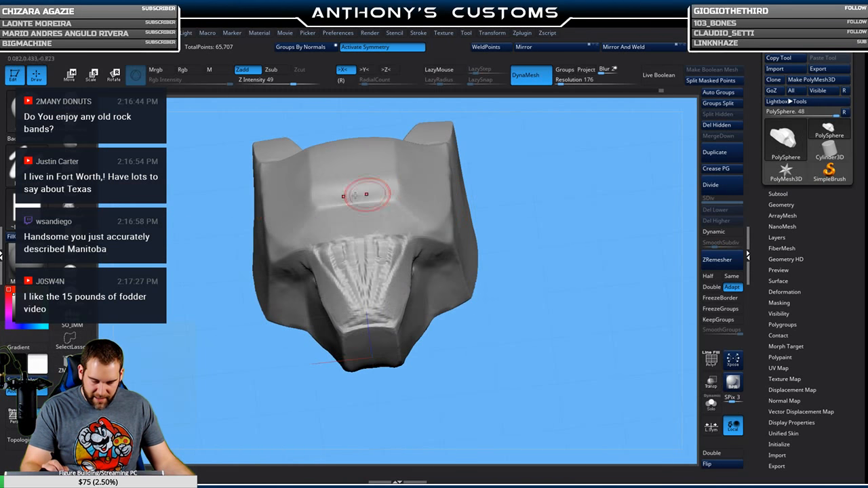
Straighten and sharpen the side edges of the lower block's built-up front face with a subtractive brush at Z Intensity 10.
{"action": "left_click", "coordinate": [72, 206]}
{"action": "mouse_move", "coordinate": [574, 213]}
{"action": "left_mouse_down"}
{"action": "mouse_move", "coordinate": [580, 236]}
{"action": "mouse_move", "coordinate": [553, 231]}
{"action": "left_mouse_up"}
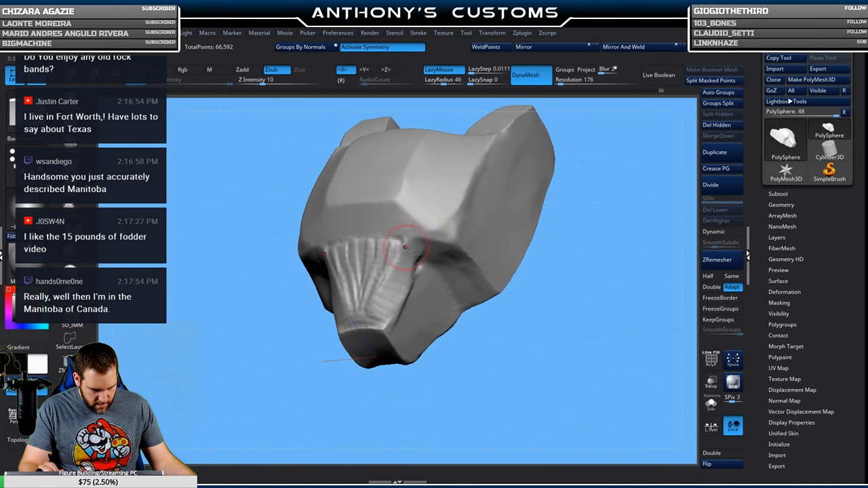
{"action": "left_click_drag", "start_coordinate": [404, 242], "coordinate": [378, 337]}
{"action": "left_click_drag", "start_coordinate": [415, 251], "coordinate": [453, 305]}
{"action": "mouse_move", "coordinate": [550, 275]}
{"action": "left_mouse_down"}
{"action": "mouse_move", "coordinate": [552, 240]}
{"action": "mouse_move", "coordinate": [529, 240]}
{"action": "left_mouse_up"}
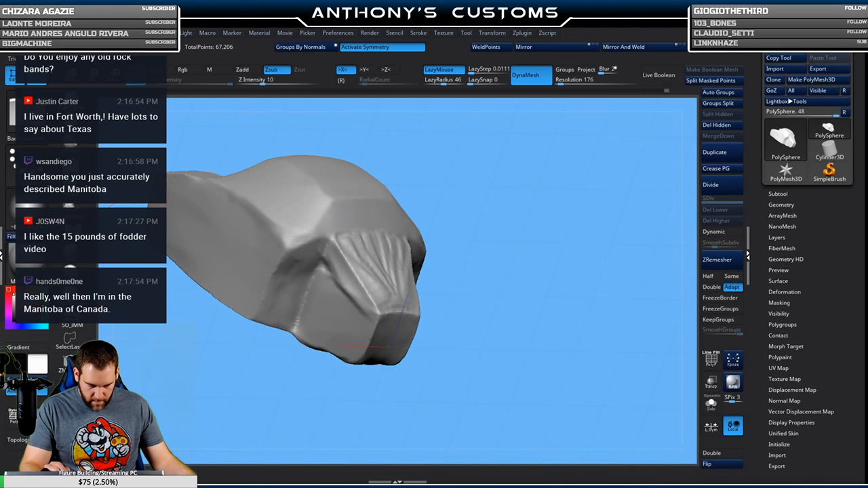
Flatten the lower block's ridged front face into a smooth plane at Z Intensity 10 and remesh at DynaMesh resolution 176.
{"action": "left_click", "coordinate": [71, 176]}
{"action": "left_click_drag", "start_coordinate": [535, 237], "coordinate": [438, 246]}
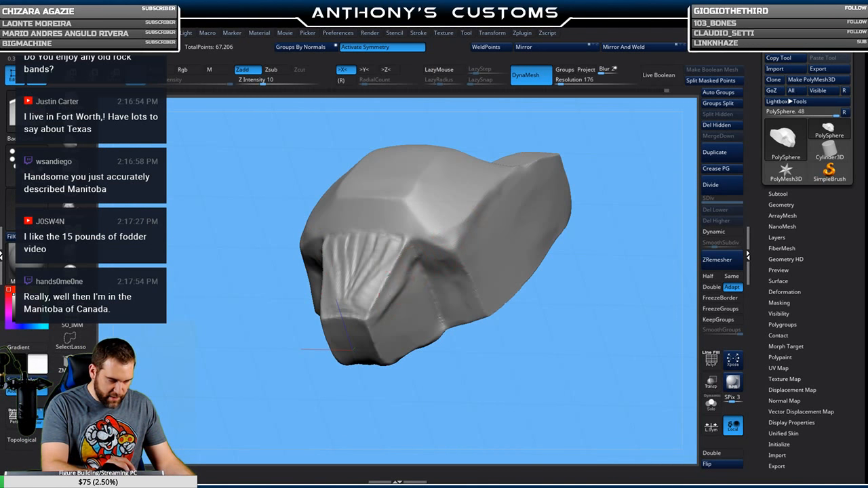
{"action": "mouse_move", "coordinate": [384, 244]}
{"action": "left_mouse_down"}
{"action": "mouse_move", "coordinate": [355, 277]}
{"action": "mouse_move", "coordinate": [357, 243]}
{"action": "left_mouse_up"}
{"action": "mouse_move", "coordinate": [392, 209]}
{"action": "left_mouse_down"}
{"action": "mouse_move", "coordinate": [384, 228]}
{"action": "mouse_move", "coordinate": [400, 241]}
{"action": "left_mouse_up"}
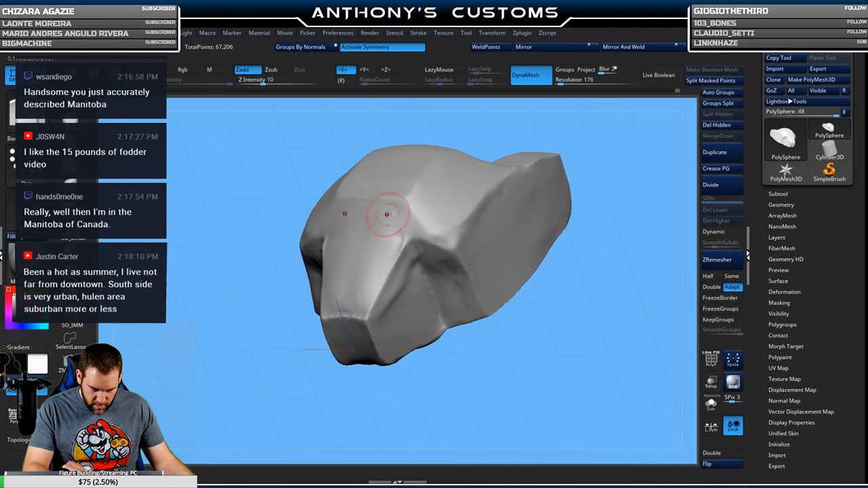
{"action": "mouse_move", "coordinate": [361, 267]}
{"action": "left_mouse_down"}
{"action": "mouse_move", "coordinate": [357, 297]}
{"action": "mouse_move", "coordinate": [353, 239]}
{"action": "mouse_move", "coordinate": [342, 314]}
{"action": "left_mouse_up"}
{"action": "left_click_drag", "start_coordinate": [529, 338], "coordinate": [529, 349], "text": "ctrl"}
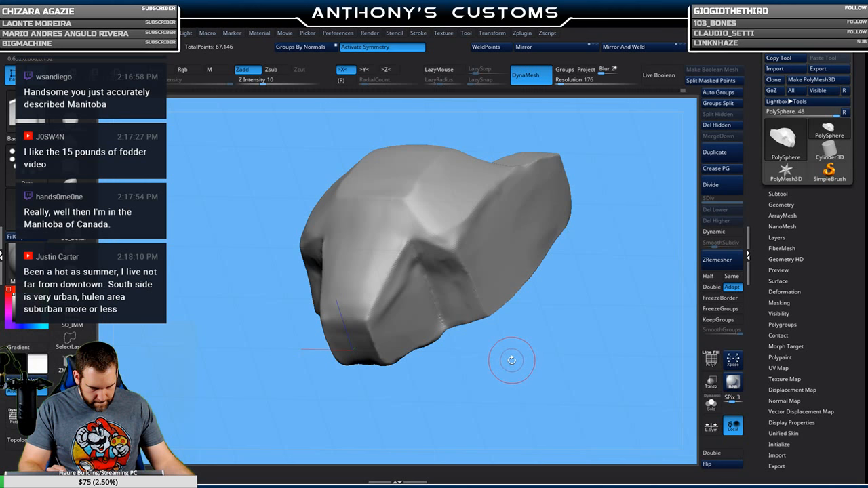
Trim the chest's underside ledges and the recesses beside the lower block with TrimDynamic at Z Intensity 43.
{"action": "mouse_move", "coordinate": [499, 364]}
{"action": "left_mouse_down"}
{"action": "mouse_move", "coordinate": [523, 344]}
{"action": "mouse_move", "coordinate": [423, 247]}
{"action": "left_mouse_up"}
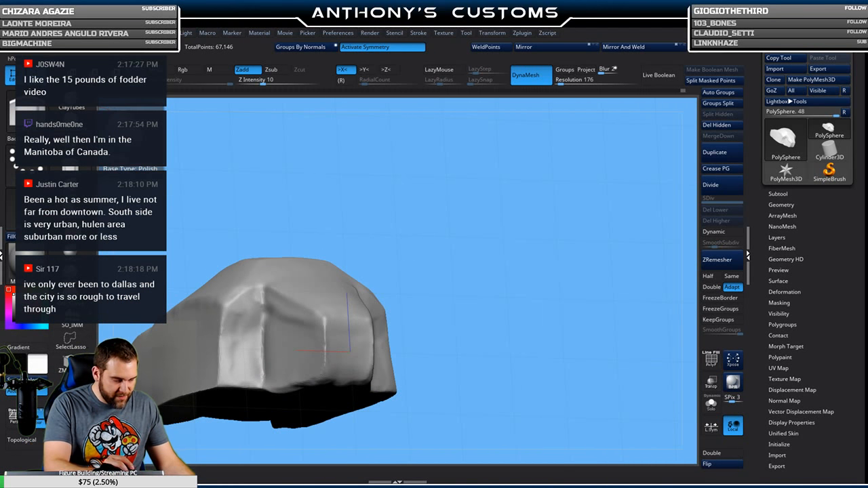
{"action": "left_click_drag", "start_coordinate": [528, 241], "coordinate": [531, 237]}
{"action": "left_click_drag", "start_coordinate": [599, 200], "coordinate": [620, 154], "text": "alt"}
{"action": "mouse_move", "coordinate": [419, 342]}
{"action": "left_mouse_down"}
{"action": "mouse_move", "coordinate": [461, 314]}
{"action": "mouse_move", "coordinate": [488, 330]}
{"action": "mouse_move", "coordinate": [459, 303]}
{"action": "left_mouse_up"}
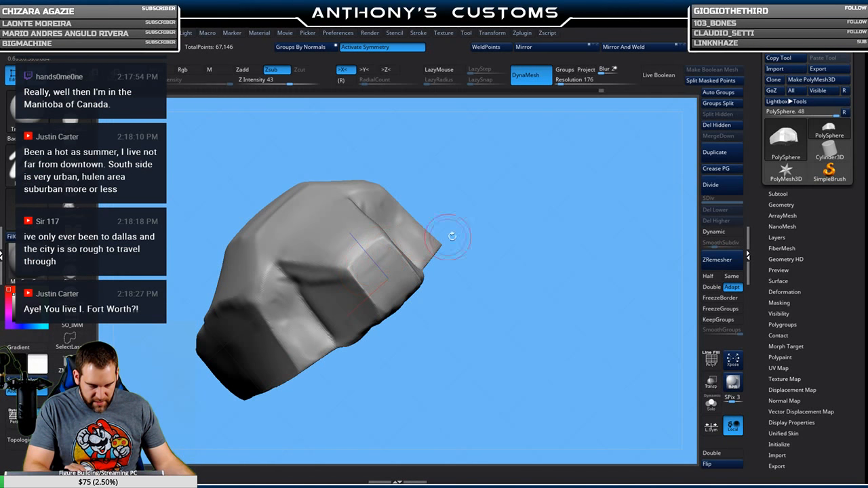
{"action": "left_click_drag", "start_coordinate": [451, 236], "coordinate": [478, 308]}
{"action": "left_click_drag", "start_coordinate": [422, 186], "coordinate": [427, 179]}
{"action": "left_click_drag", "start_coordinate": [396, 234], "coordinate": [425, 174]}
{"action": "mouse_move", "coordinate": [436, 204]}
{"action": "left_mouse_down"}
{"action": "mouse_move", "coordinate": [433, 178]}
{"action": "mouse_move", "coordinate": [443, 234]}
{"action": "mouse_move", "coordinate": [414, 255]}
{"action": "left_mouse_up"}
{"action": "left_click_drag", "start_coordinate": [440, 212], "coordinate": [436, 200]}
{"action": "mouse_move", "coordinate": [490, 281]}
{"action": "left_mouse_down"}
{"action": "mouse_move", "coordinate": [545, 292]}
{"action": "mouse_move", "coordinate": [523, 265]}
{"action": "left_mouse_up"}
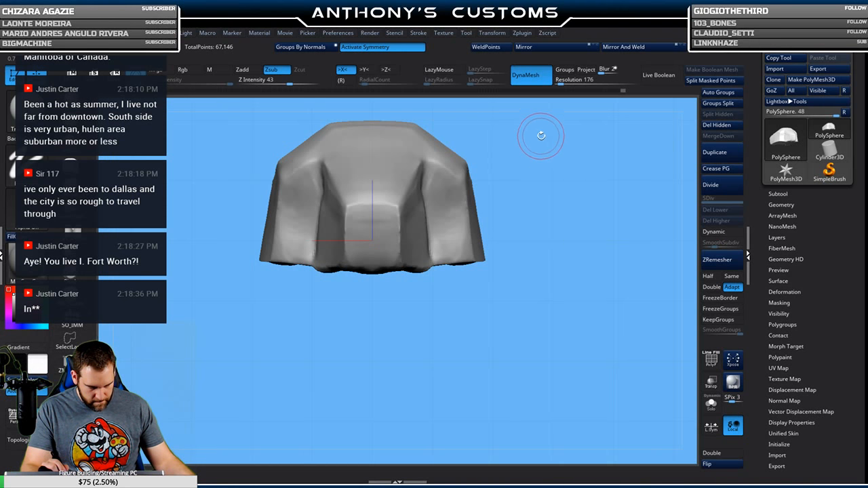
Use the clip curve to cut the lower block's sloped front and the chest panel's front face into straight planes in side profile.
{"action": "mouse_move", "coordinate": [552, 188]}
{"action": "left_mouse_down"}
{"action": "mouse_move", "coordinate": [562, 249]}
{"action": "mouse_move", "coordinate": [548, 271]}
{"action": "mouse_move", "coordinate": [531, 233]}
{"action": "mouse_move", "coordinate": [567, 184]}
{"action": "left_mouse_up"}
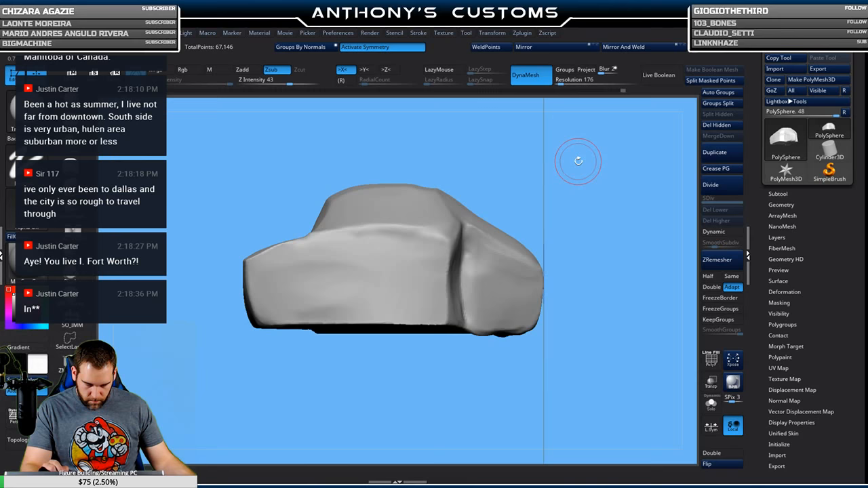
{"action": "key", "text": "b"}
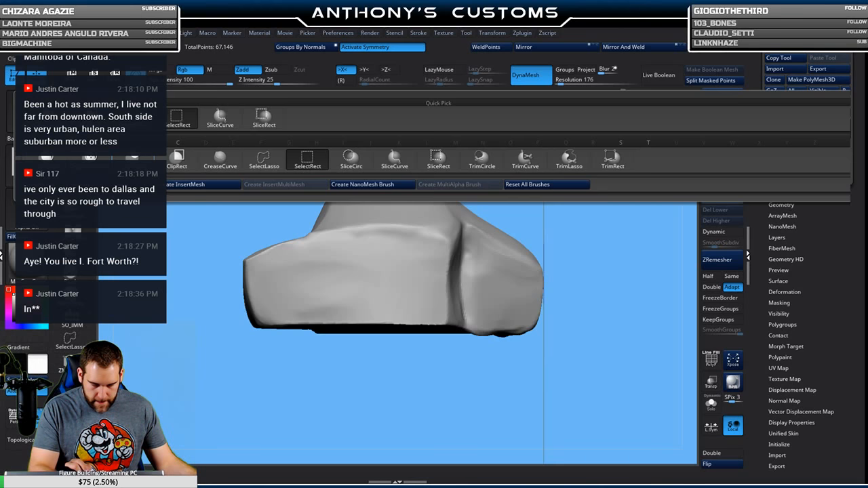
{"action": "left_click", "coordinate": [528, 161]}
{"action": "left_click_drag", "start_coordinate": [387, 150], "coordinate": [603, 298], "text": "ctrl+shift"}
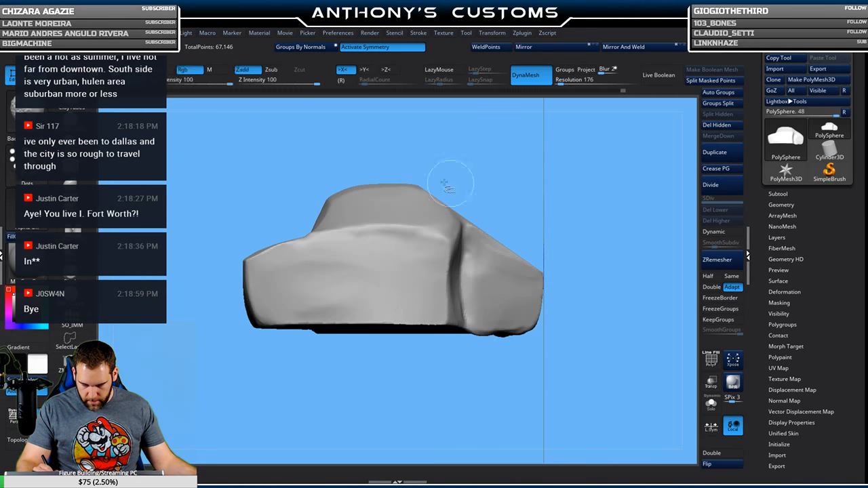
{"action": "left_click_drag", "start_coordinate": [283, 195], "coordinate": [520, 189], "text": "ctrl+shift"}
{"action": "left_click_drag", "start_coordinate": [520, 189], "coordinate": [520, 185], "text": "ctrl+shift"}
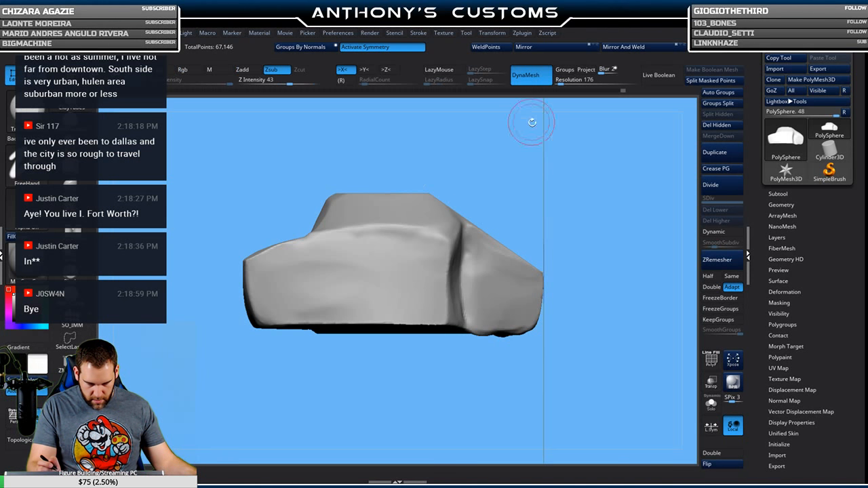
Clip the angled facets on both sides of the chest panel into straight symmetrical bevels, working from the end-on view.
{"action": "mouse_move", "coordinate": [560, 199]}
{"action": "left_mouse_down", "text": "alt"}
{"action": "mouse_move", "coordinate": [527, 178]}
{"action": "mouse_move", "coordinate": [565, 209]}
{"action": "mouse_move", "coordinate": [567, 244]}
{"action": "mouse_move", "coordinate": [567, 155]}
{"action": "left_mouse_up", "text": "alt"}
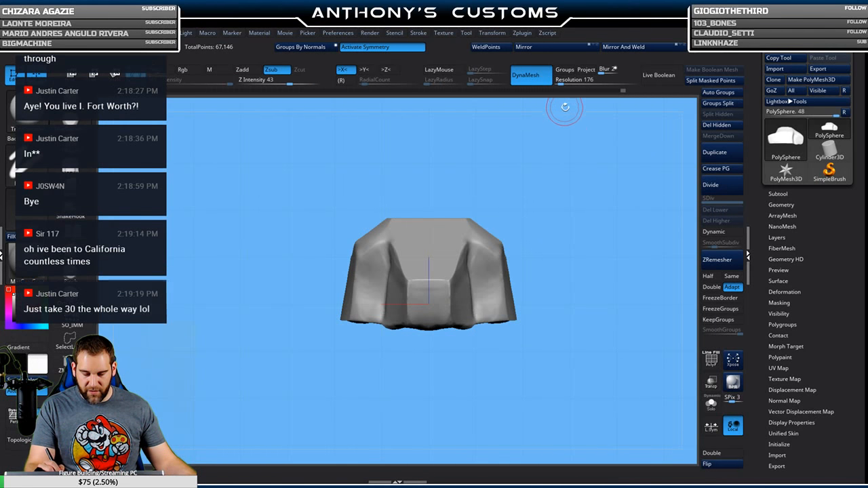
{"action": "mouse_move", "coordinate": [462, 169]}
{"action": "left_mouse_down", "text": "ctrl+shift"}
{"action": "mouse_move", "coordinate": [575, 279]}
{"action": "mouse_move", "coordinate": [557, 295]}
{"action": "left_mouse_up", "text": "ctrl+shift"}
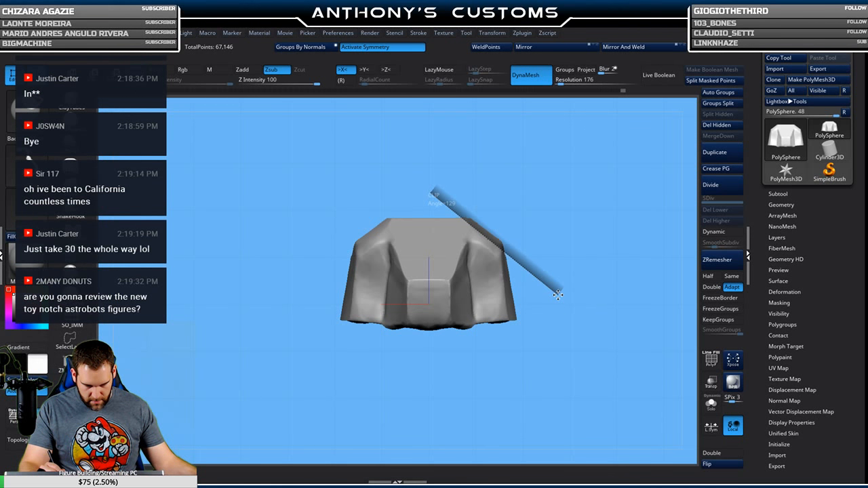
{"action": "left_click_drag", "start_coordinate": [556, 293], "coordinate": [558, 292], "text": "ctrl+shift"}
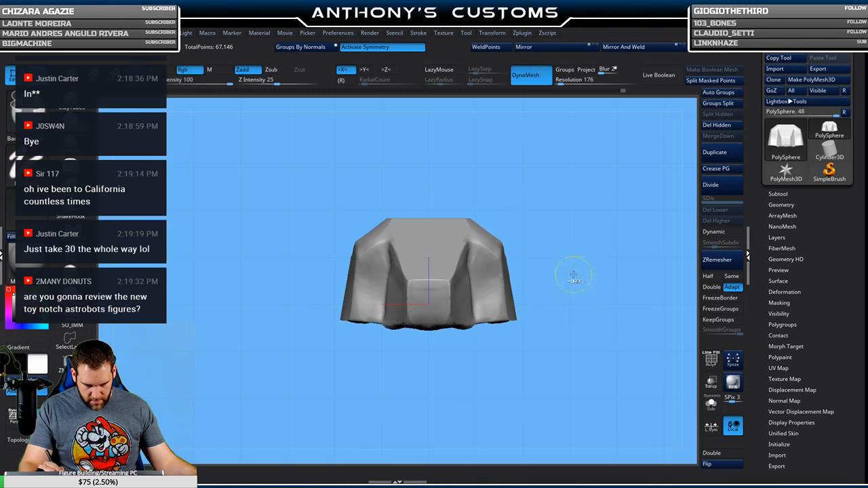
{"action": "mouse_move", "coordinate": [591, 300]}
{"action": "left_mouse_down", "text": "ctrl+shift"}
{"action": "mouse_move", "coordinate": [455, 139]}
{"action": "mouse_move", "coordinate": [430, 158]}
{"action": "mouse_move", "coordinate": [434, 146]}
{"action": "mouse_move", "coordinate": [421, 174]}
{"action": "mouse_move", "coordinate": [430, 146]}
{"action": "left_mouse_up", "text": "ctrl+shift"}
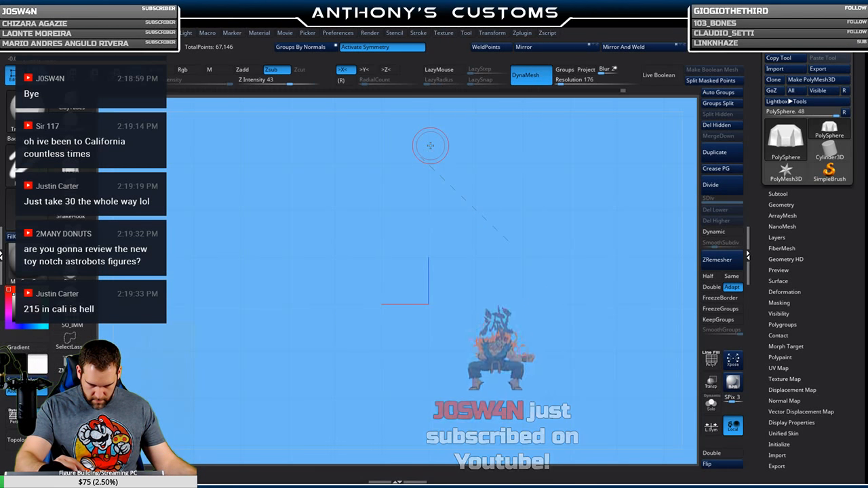
{"action": "mouse_move", "coordinate": [285, 309]}
{"action": "left_mouse_down", "text": "ctrl+shift"}
{"action": "mouse_move", "coordinate": [363, 224]}
{"action": "mouse_move", "coordinate": [449, 174]}
{"action": "left_mouse_up", "text": "ctrl+shift"}
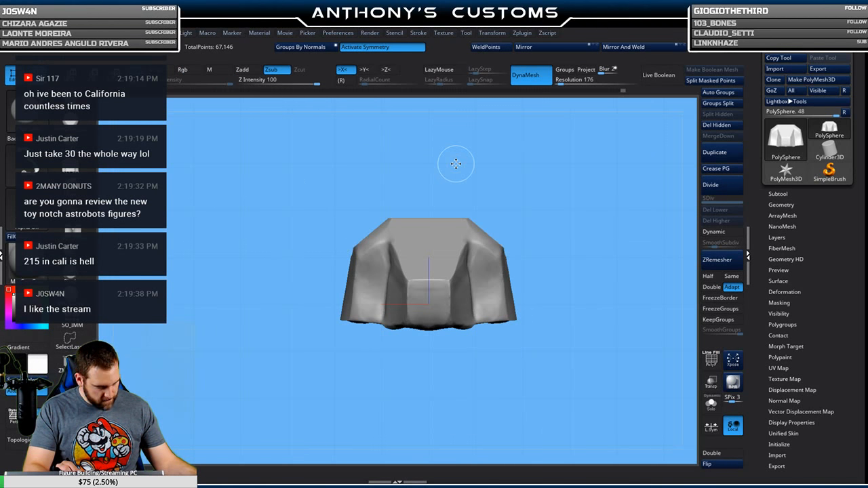
Clip the slope above the chest panel and the front of the shoulder posts with one bent curve in side profile.
{"action": "mouse_move", "coordinate": [572, 193]}
{"action": "left_mouse_down"}
{"action": "mouse_move", "coordinate": [565, 243]}
{"action": "mouse_move", "coordinate": [550, 237]}
{"action": "mouse_move", "coordinate": [555, 171]}
{"action": "left_mouse_up"}
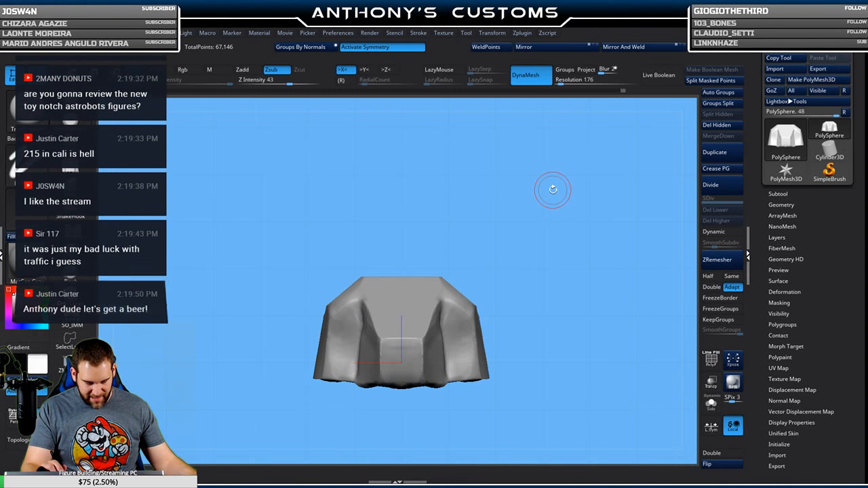
{"action": "mouse_move", "coordinate": [552, 190]}
{"action": "left_mouse_down"}
{"action": "mouse_move", "coordinate": [526, 217]}
{"action": "mouse_move", "coordinate": [540, 182]}
{"action": "mouse_move", "coordinate": [533, 197]}
{"action": "mouse_move", "coordinate": [528, 252]}
{"action": "mouse_move", "coordinate": [523, 163]}
{"action": "left_mouse_up"}
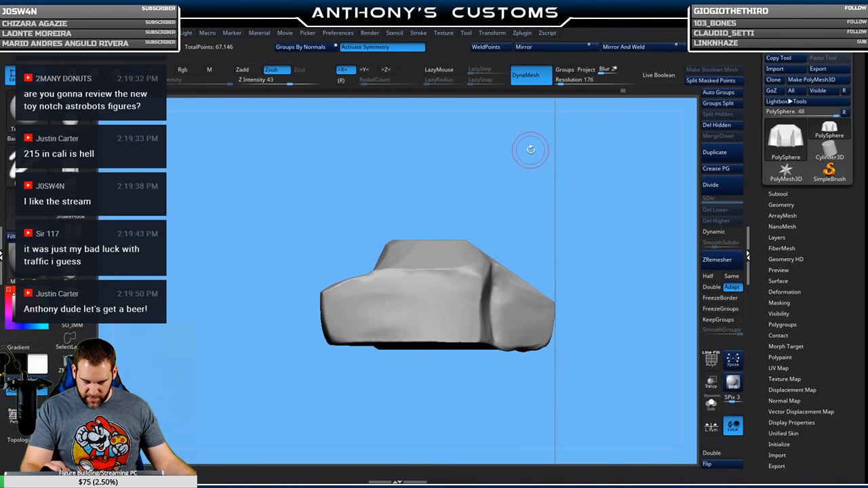
{"action": "left_click_drag", "start_coordinate": [312, 292], "coordinate": [370, 269], "text": "ctrl+shift"}
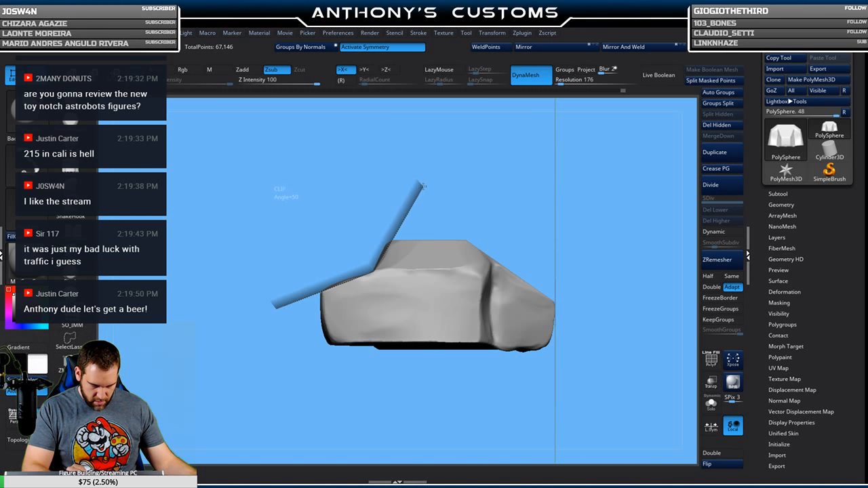
{"action": "left_click_drag", "start_coordinate": [442, 157], "coordinate": [289, 304], "text": "ctrl+shift"}
{"action": "key", "text": "ctrl+z"}
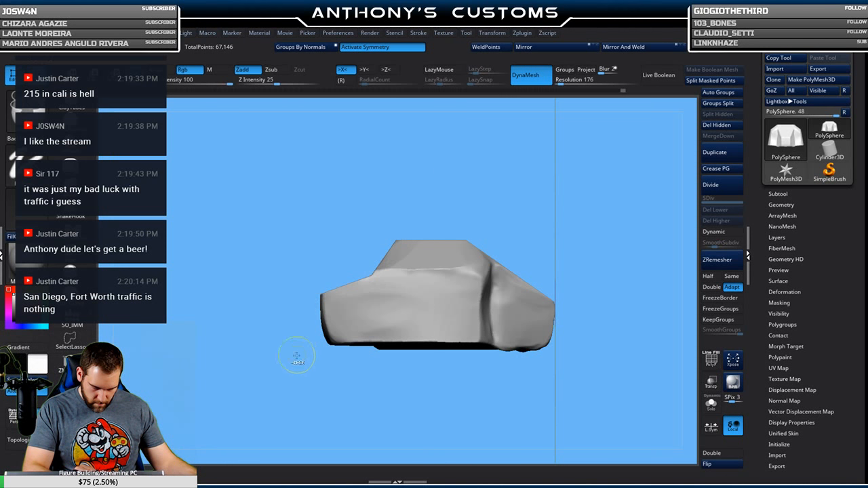
Clip the rounded ends of the shoulder posts to a straight, inward-slanting plane in side profile.
{"action": "left_click_drag", "start_coordinate": [285, 353], "coordinate": [494, 219]}
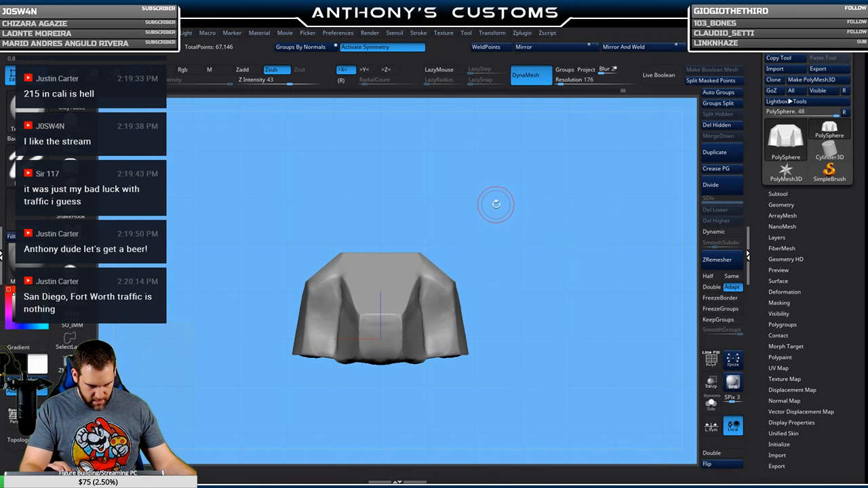
{"action": "left_click_drag", "start_coordinate": [494, 204], "coordinate": [537, 192]}
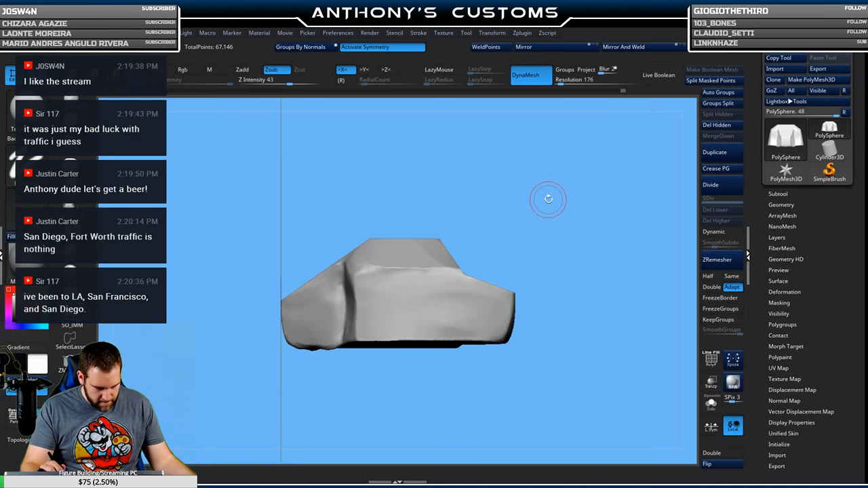
{"action": "left_click_drag", "start_coordinate": [556, 213], "coordinate": [569, 208]}
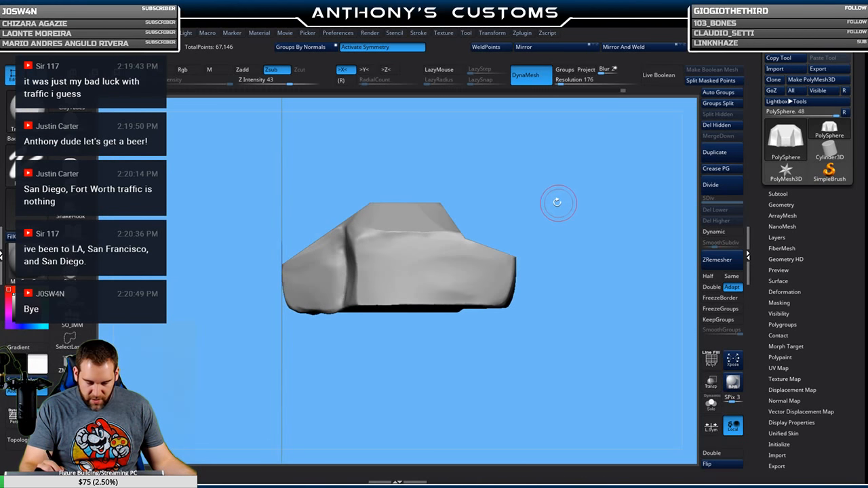
{"action": "key", "text": "ctrl+shift"}
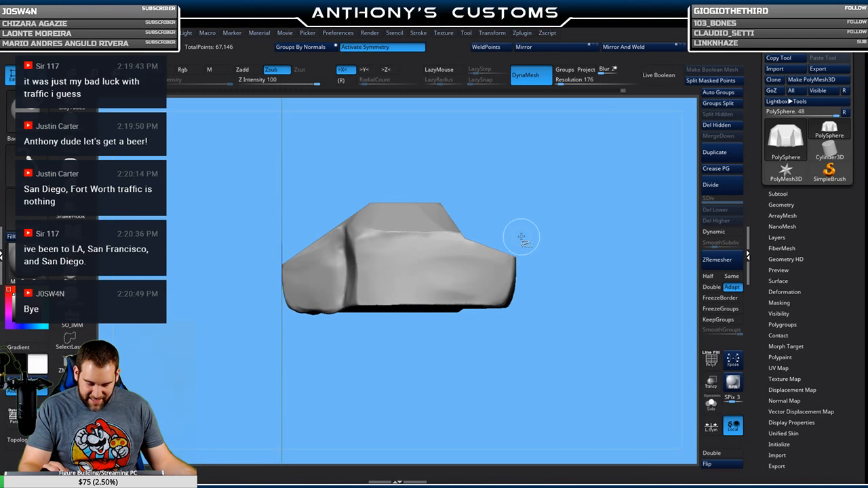
{"action": "left_click_drag", "start_coordinate": [521, 238], "coordinate": [531, 310], "text": "ctrl+shift"}
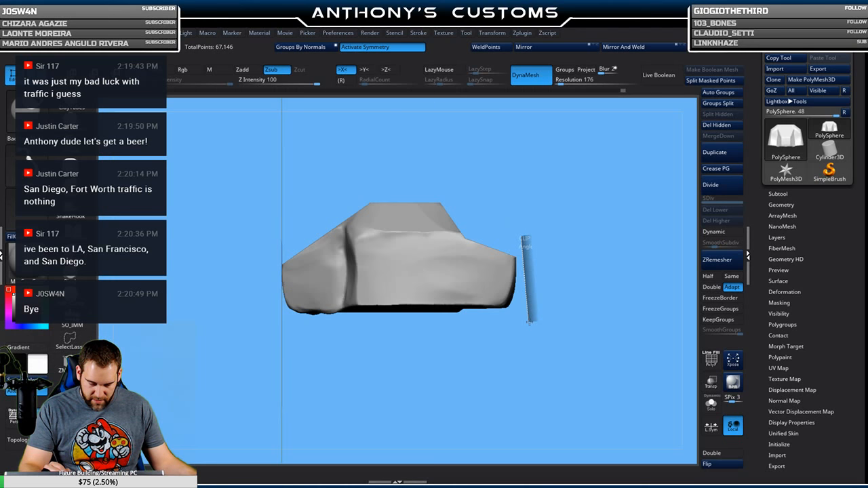
{"action": "mouse_move", "coordinate": [530, 321]}
{"action": "left_mouse_down", "text": "ctrl+shift"}
{"action": "mouse_move", "coordinate": [498, 324]}
{"action": "mouse_move", "coordinate": [483, 359]}
{"action": "mouse_move", "coordinate": [510, 310]}
{"action": "mouse_move", "coordinate": [459, 333]}
{"action": "mouse_move", "coordinate": [481, 251]}
{"action": "mouse_move", "coordinate": [570, 332]}
{"action": "mouse_move", "coordinate": [570, 298]}
{"action": "mouse_move", "coordinate": [549, 310]}
{"action": "mouse_move", "coordinate": [542, 223]}
{"action": "mouse_move", "coordinate": [529, 251]}
{"action": "left_mouse_up", "text": "ctrl+shift"}
{"action": "mouse_move", "coordinate": [514, 200]}
{"action": "left_mouse_down", "text": "ctrl+shift"}
{"action": "mouse_move", "coordinate": [533, 356]}
{"action": "mouse_move", "coordinate": [489, 359]}
{"action": "left_mouse_up", "text": "ctrl+shift"}
Clip the rough back of the segment to one flat plane parallel to the chest panel.
{"action": "mouse_move", "coordinate": [549, 228]}
{"action": "left_mouse_down"}
{"action": "mouse_move", "coordinate": [557, 319]}
{"action": "mouse_move", "coordinate": [550, 253]}
{"action": "mouse_move", "coordinate": [549, 291]}
{"action": "mouse_move", "coordinate": [549, 260]}
{"action": "mouse_move", "coordinate": [573, 253]}
{"action": "mouse_move", "coordinate": [549, 315]}
{"action": "mouse_move", "coordinate": [587, 268]}
{"action": "mouse_move", "coordinate": [600, 230]}
{"action": "mouse_move", "coordinate": [568, 247]}
{"action": "mouse_move", "coordinate": [590, 265]}
{"action": "left_mouse_up"}
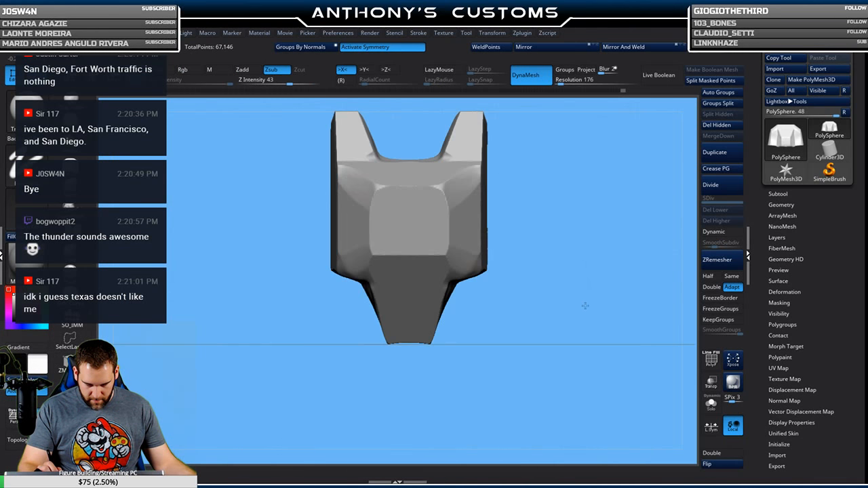
{"action": "left_click_drag", "start_coordinate": [541, 242], "coordinate": [498, 237], "text": "alt"}
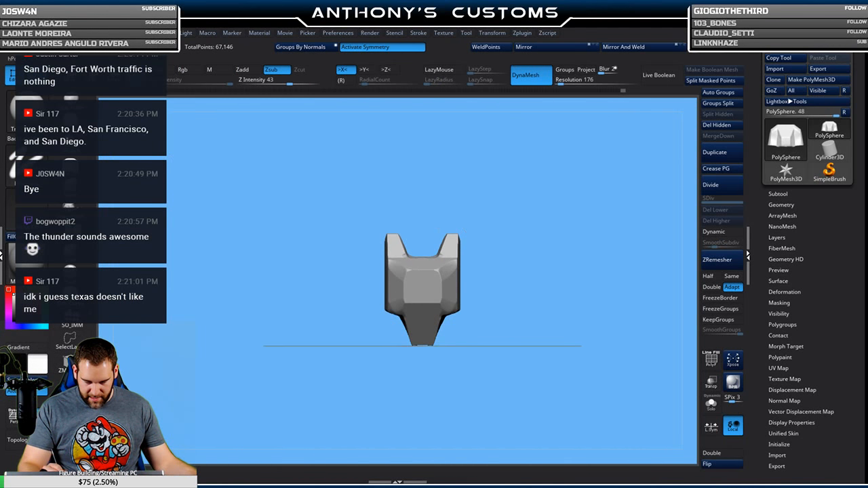
{"action": "mouse_move", "coordinate": [535, 211]}
{"action": "left_mouse_down", "text": "alt"}
{"action": "mouse_move", "coordinate": [567, 324]}
{"action": "mouse_move", "coordinate": [559, 348]}
{"action": "left_mouse_up", "text": "alt"}
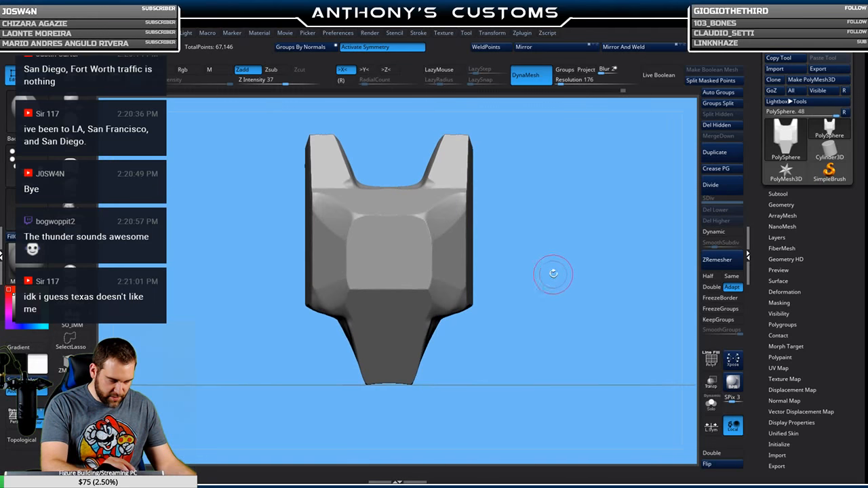
{"action": "key", "text": "space"}
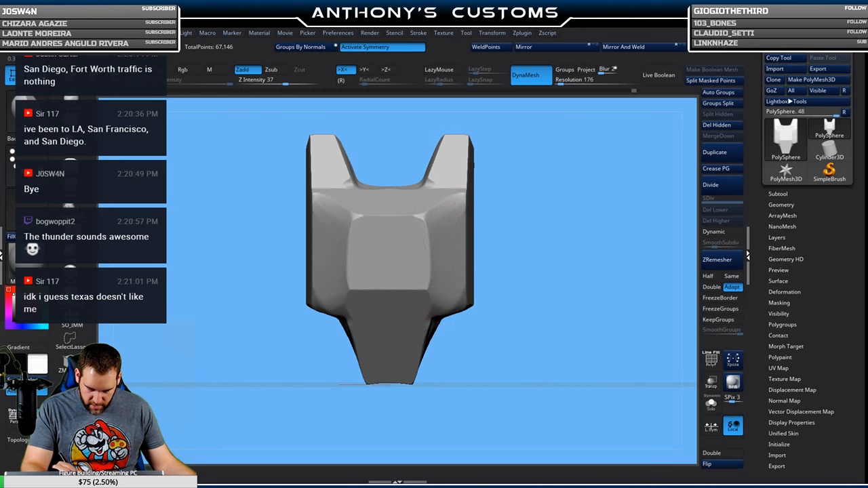
{"action": "left_click_drag", "start_coordinate": [491, 237], "coordinate": [593, 230]}
{"action": "left_click_drag", "start_coordinate": [576, 182], "coordinate": [556, 249]}
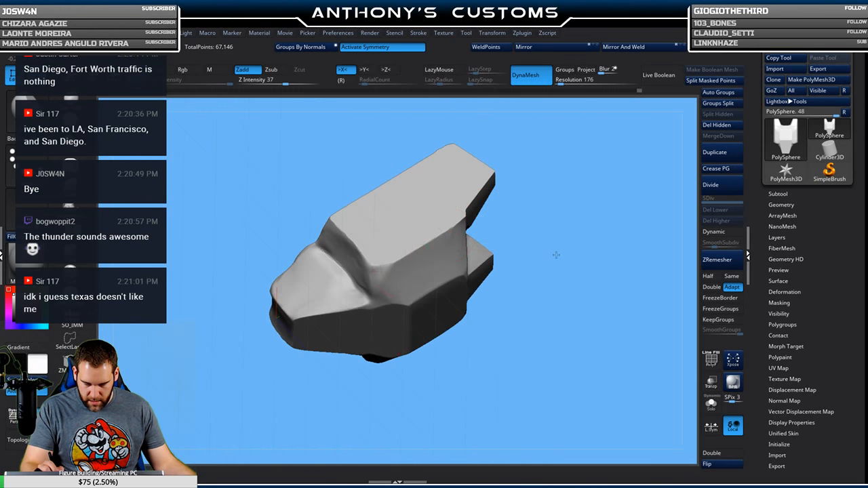
{"action": "left_click_drag", "start_coordinate": [515, 244], "coordinate": [594, 290]}
{"action": "left_click_drag", "start_coordinate": [418, 348], "coordinate": [510, 347], "text": "alt"}
{"action": "left_click_drag", "start_coordinate": [294, 299], "coordinate": [380, 305], "text": "ctrl+shift"}
{"action": "key", "text": "ctrl+z"}
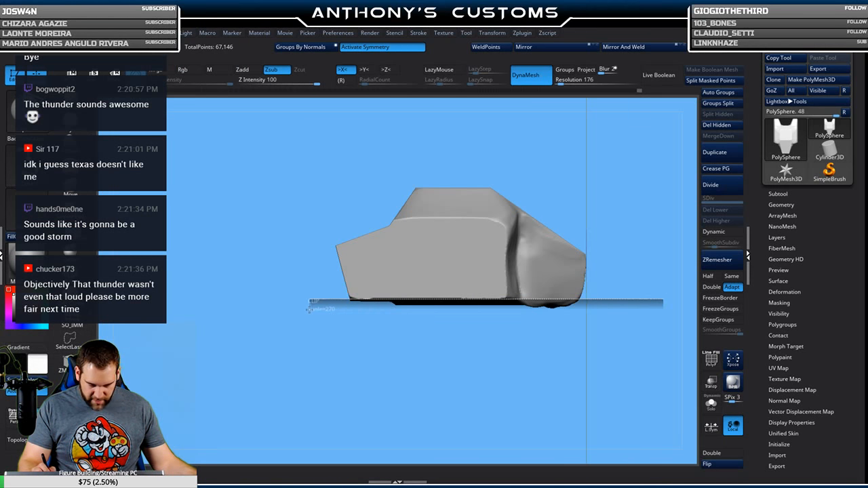
{"action": "left_click_drag", "start_coordinate": [307, 310], "coordinate": [302, 299], "text": "ctrl+shift"}
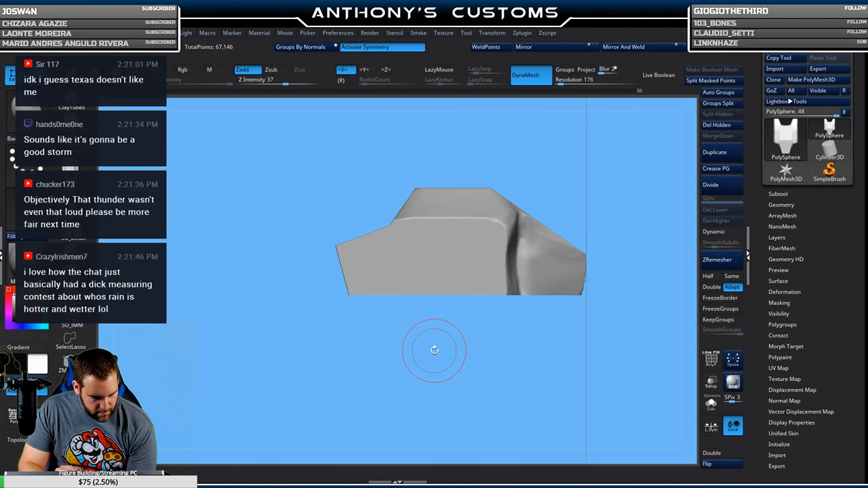
Clip the lower block's tapered sides and the chest's adjoining sloped ledges into straight edges with a bent clip curve.
{"action": "mouse_move", "coordinate": [434, 354]}
{"action": "left_mouse_down"}
{"action": "mouse_move", "coordinate": [464, 369]}
{"action": "mouse_move", "coordinate": [517, 310]}
{"action": "mouse_move", "coordinate": [509, 368]}
{"action": "mouse_move", "coordinate": [552, 279]}
{"action": "mouse_move", "coordinate": [577, 329]}
{"action": "mouse_move", "coordinate": [575, 309]}
{"action": "mouse_move", "coordinate": [555, 307]}
{"action": "left_mouse_up"}
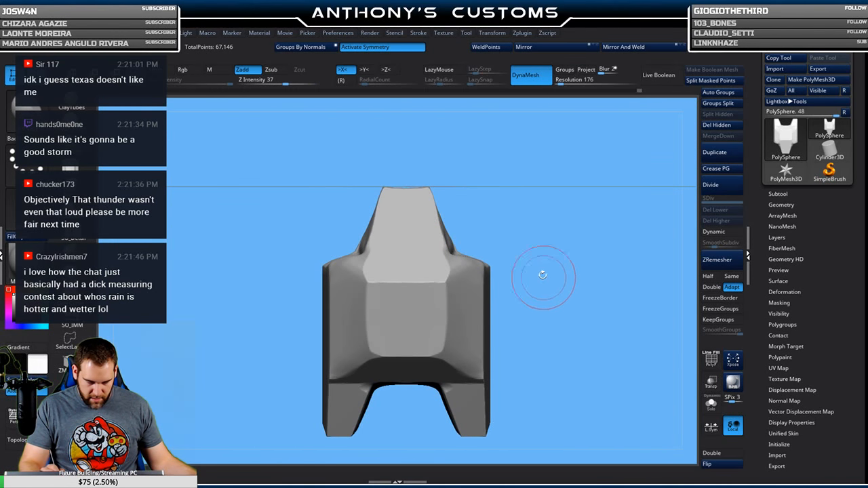
{"action": "mouse_move", "coordinate": [430, 164]}
{"action": "left_mouse_down", "text": "ctrl+shift"}
{"action": "mouse_move", "coordinate": [456, 232]}
{"action": "mouse_move", "coordinate": [449, 252]}
{"action": "left_mouse_up", "text": "ctrl+shift"}
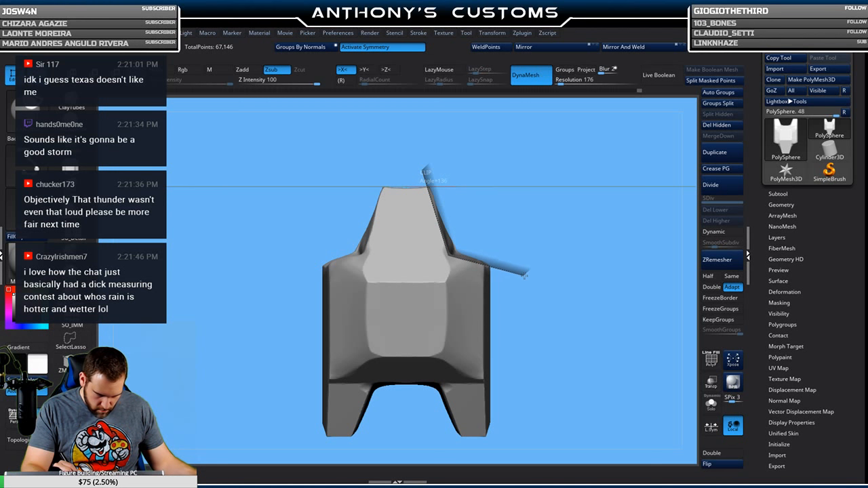
{"action": "left_click_drag", "start_coordinate": [537, 262], "coordinate": [533, 258], "text": "ctrl+shift"}
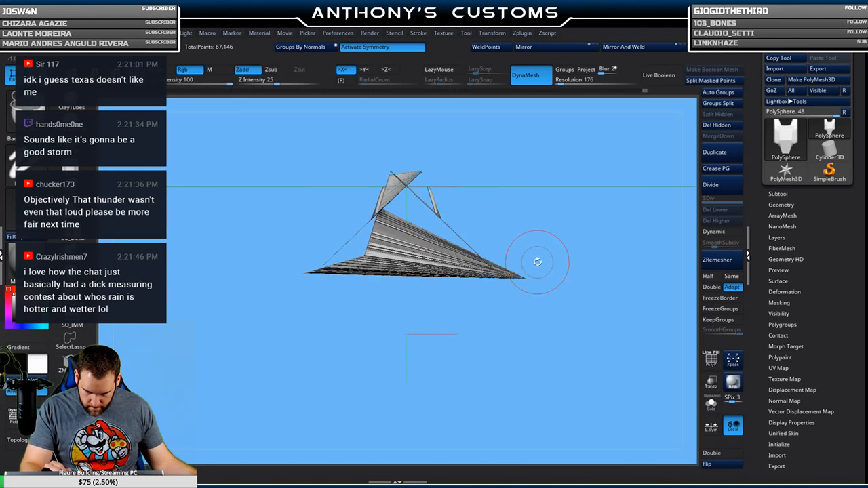
{"action": "left_click_drag", "start_coordinate": [552, 296], "coordinate": [450, 253], "text": "ctrl+shift"}
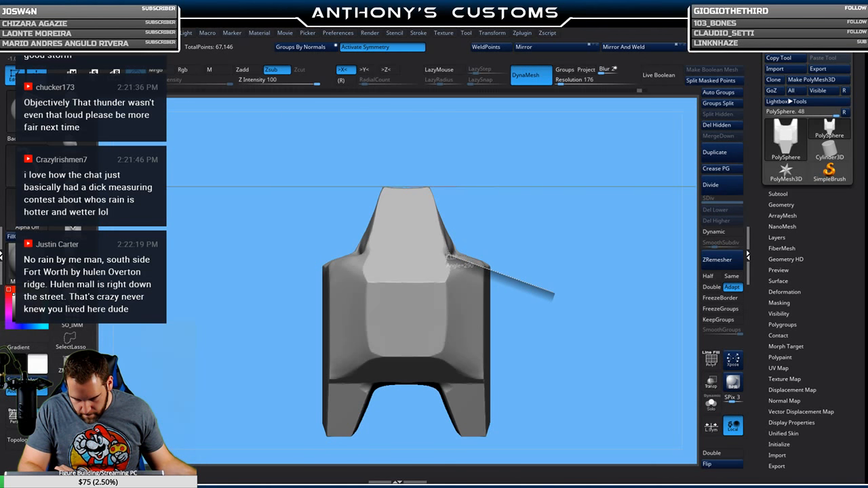
{"action": "key", "text": "alt"}
{"action": "mouse_move", "coordinate": [448, 256]}
{"action": "left_mouse_down", "text": "ctrl+shift"}
{"action": "mouse_move", "coordinate": [416, 126]}
{"action": "mouse_move", "coordinate": [565, 289]}
{"action": "mouse_move", "coordinate": [572, 272]}
{"action": "left_mouse_up", "text": "ctrl+shift"}
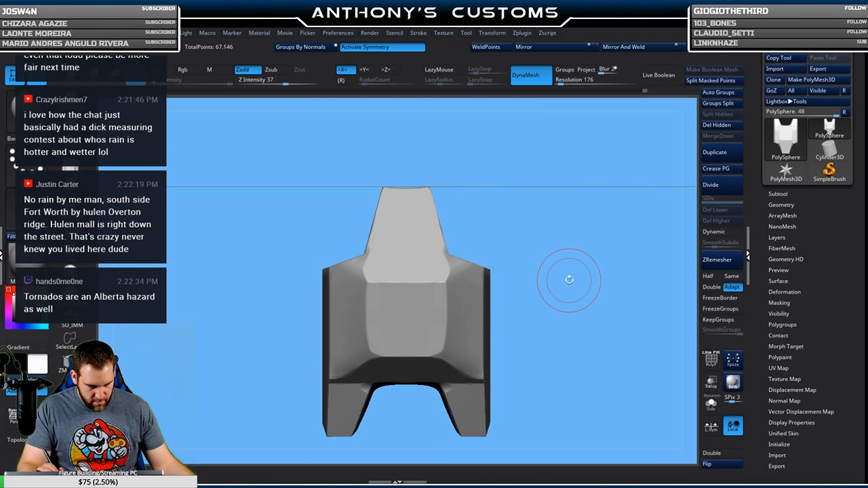
Square off the tip of the lower block with a straight clip and save the project.
{"action": "left_click_drag", "start_coordinate": [558, 228], "coordinate": [533, 361]}
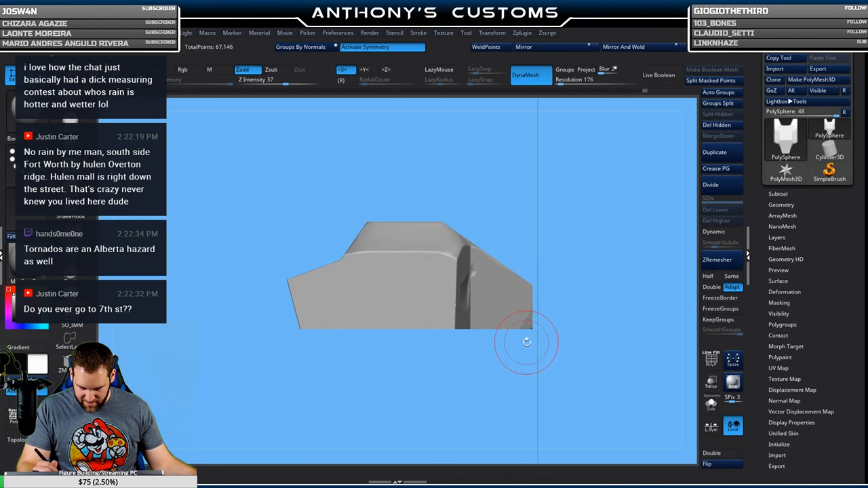
{"action": "mouse_move", "coordinate": [522, 340]}
{"action": "left_mouse_down"}
{"action": "mouse_move", "coordinate": [429, 395]}
{"action": "mouse_move", "coordinate": [547, 262]}
{"action": "mouse_move", "coordinate": [527, 314]}
{"action": "mouse_move", "coordinate": [561, 306]}
{"action": "left_mouse_up"}
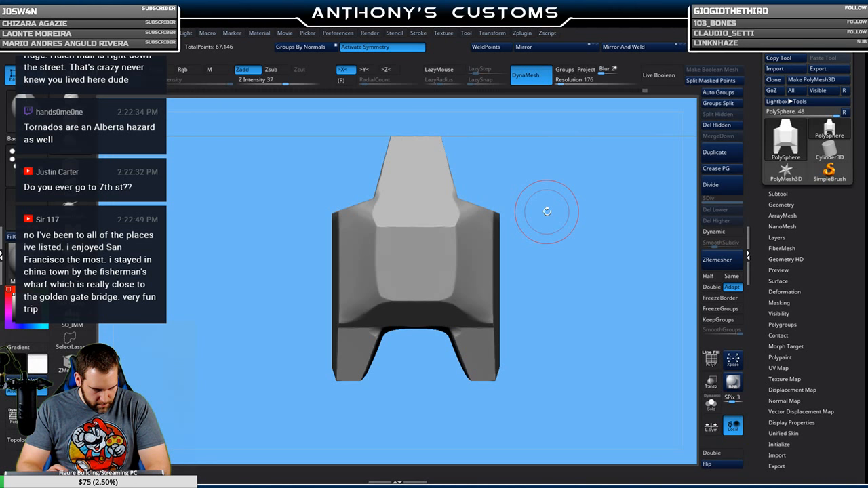
{"action": "left_click_drag", "start_coordinate": [546, 211], "coordinate": [519, 360]}
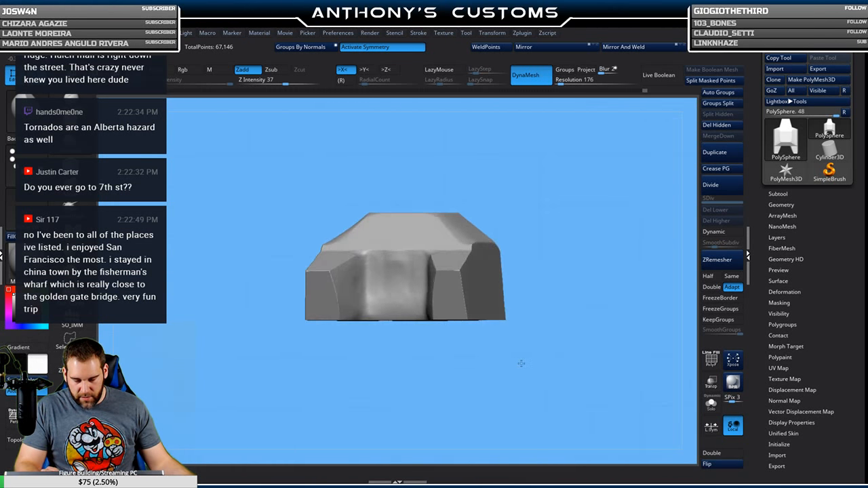
{"action": "key", "text": "ctrl+s"}
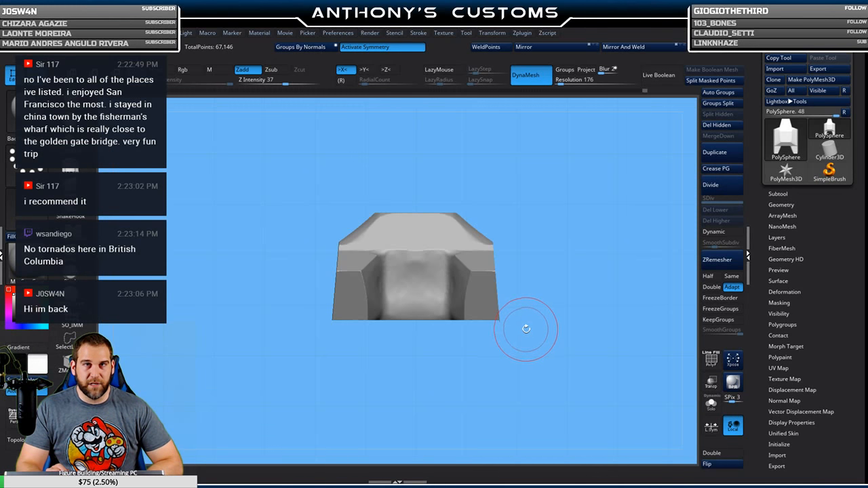
{"action": "mouse_move", "coordinate": [563, 297]}
{"action": "left_mouse_down"}
{"action": "mouse_move", "coordinate": [564, 370]}
{"action": "mouse_move", "coordinate": [563, 292]}
{"action": "mouse_move", "coordinate": [562, 332]}
{"action": "left_mouse_up"}
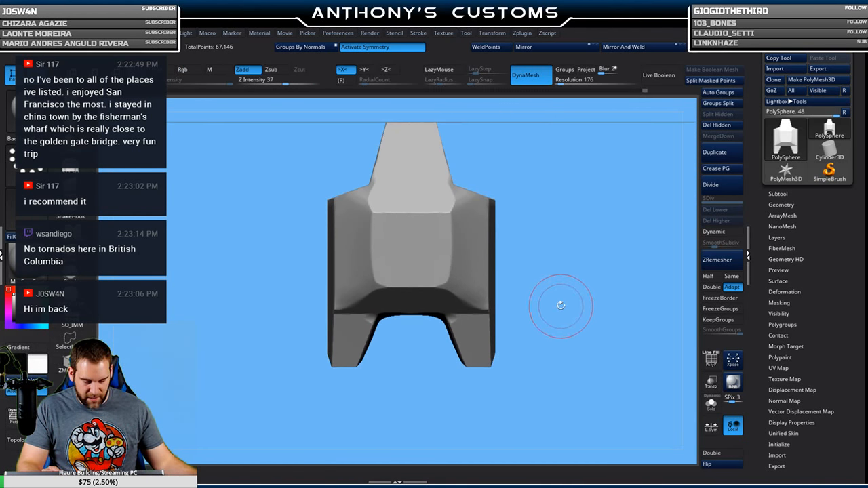
Clip the notch between the shoulder posts into straight sloped sides and a flat base with a bent clip curve.
{"action": "key", "text": "ctrl+shift"}
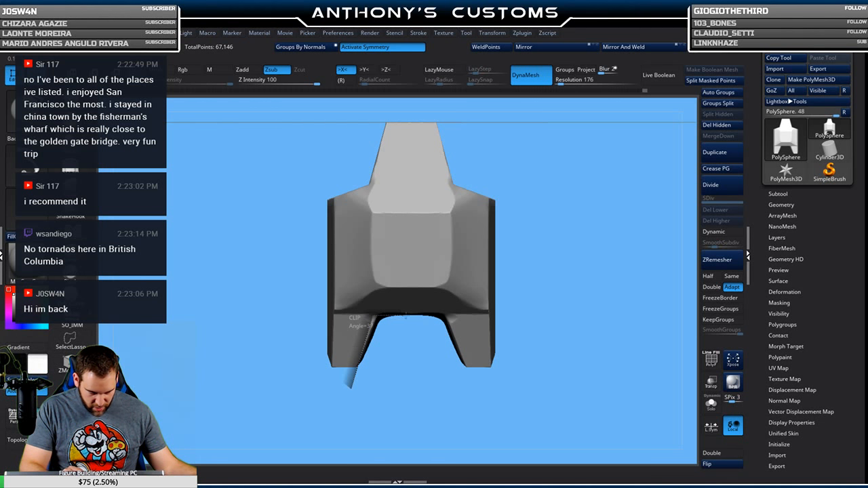
{"action": "mouse_move", "coordinate": [445, 316]}
{"action": "left_mouse_down", "text": "ctrl+shift"}
{"action": "mouse_move", "coordinate": [449, 337]}
{"action": "mouse_move", "coordinate": [447, 316]}
{"action": "left_mouse_up", "text": "ctrl+shift"}
{"action": "key", "text": "ctrl+z"}
{"action": "left_click_drag", "start_coordinate": [351, 383], "coordinate": [375, 316], "text": "ctrl+shift"}
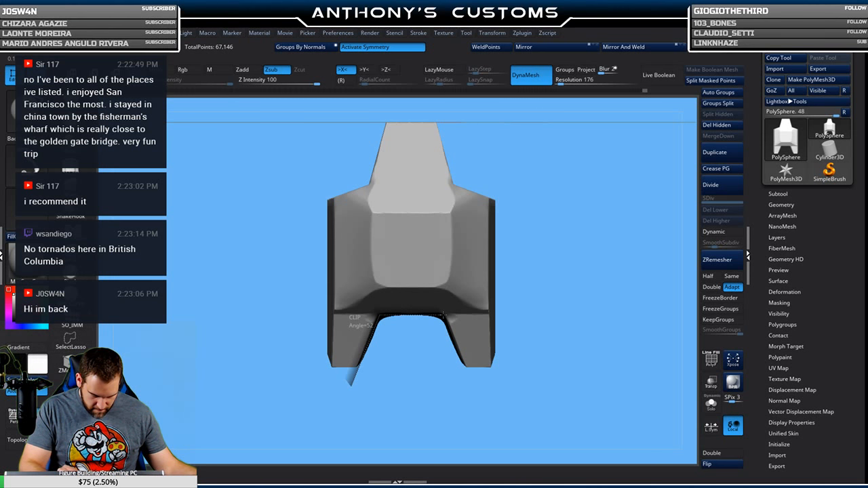
{"action": "mouse_move", "coordinate": [445, 318]}
{"action": "left_mouse_down", "text": "ctrl+shift"}
{"action": "mouse_move", "coordinate": [472, 388]}
{"action": "mouse_move", "coordinate": [477, 381]}
{"action": "left_mouse_up", "text": "ctrl+shift"}
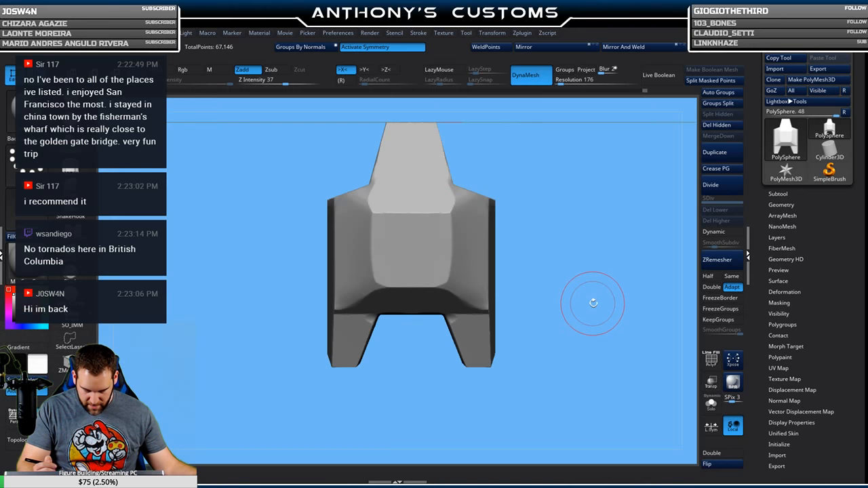
Duplicate the segment straight upward into an interlocking vertical stack of five to test the fit.
{"action": "left_click_drag", "start_coordinate": [581, 333], "coordinate": [570, 291], "text": "alt"}
{"action": "left_click_drag", "start_coordinate": [570, 291], "coordinate": [615, 280], "text": "alt"}
{"action": "left_click_drag", "start_coordinate": [615, 323], "coordinate": [538, 358], "text": "alt"}
{"action": "key", "text": "w"}
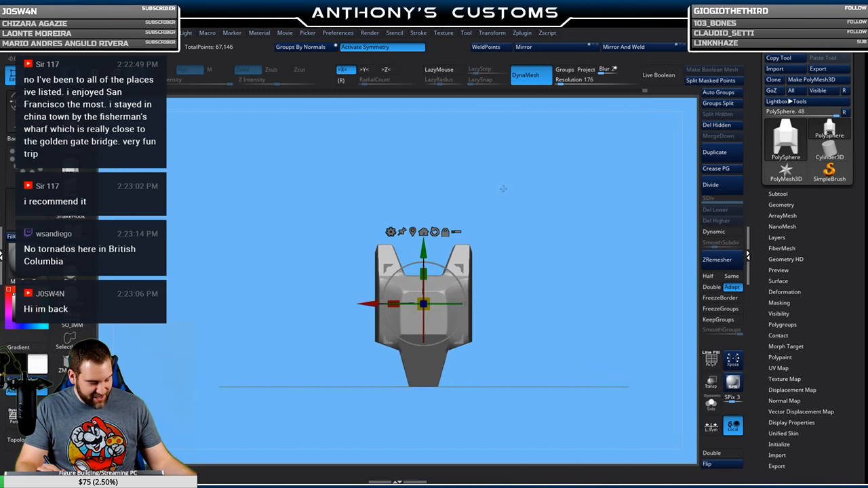
{"action": "left_click_drag", "start_coordinate": [517, 257], "coordinate": [517, 331], "text": "alt"}
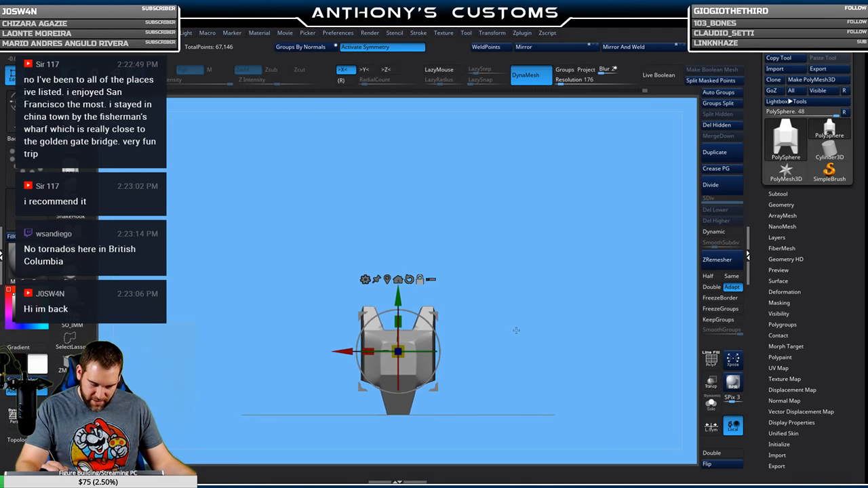
{"action": "left_click_drag", "start_coordinate": [405, 287], "coordinate": [410, 8], "text": "ctrl"}
{"action": "left_click_drag", "start_coordinate": [534, 295], "coordinate": [531, 347], "text": "alt"}
{"action": "key", "text": "q"}
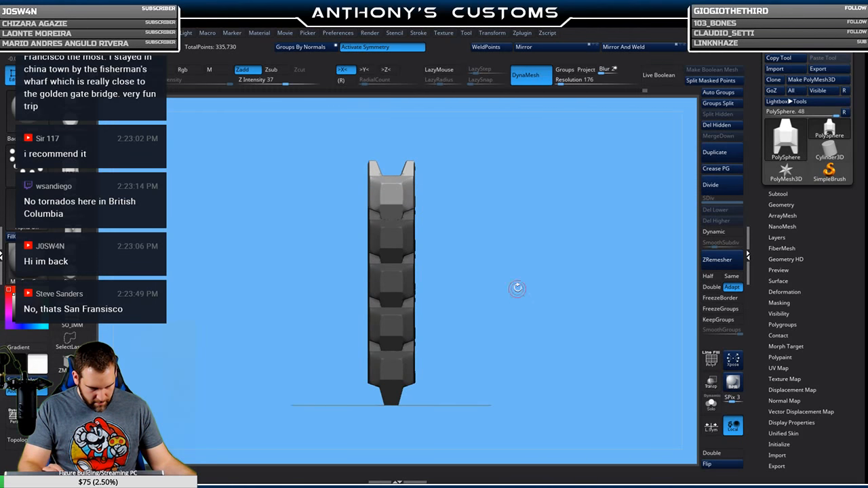
Examine the joints of the stacked segments from the front and side, and undo the duplication.
{"action": "left_click_drag", "start_coordinate": [518, 289], "coordinate": [516, 293], "text": "alt"}
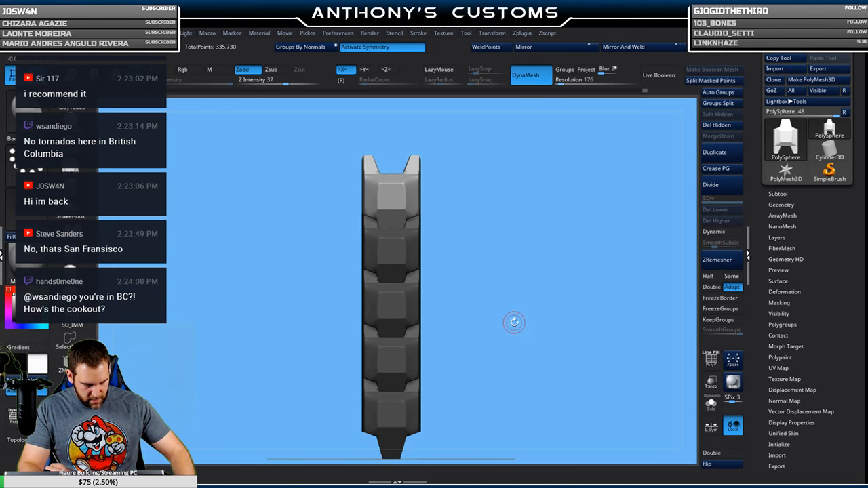
{"action": "left_click_drag", "start_coordinate": [517, 342], "coordinate": [534, 312]}
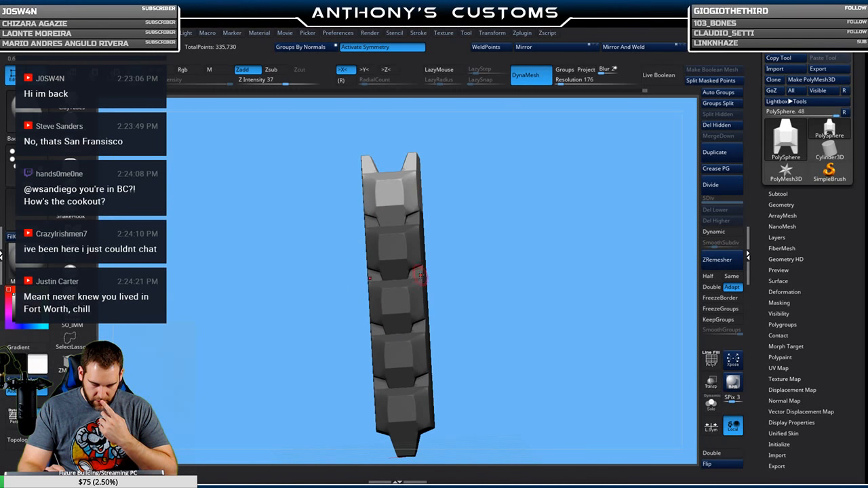
{"action": "left_click_drag", "start_coordinate": [489, 273], "coordinate": [508, 252]}
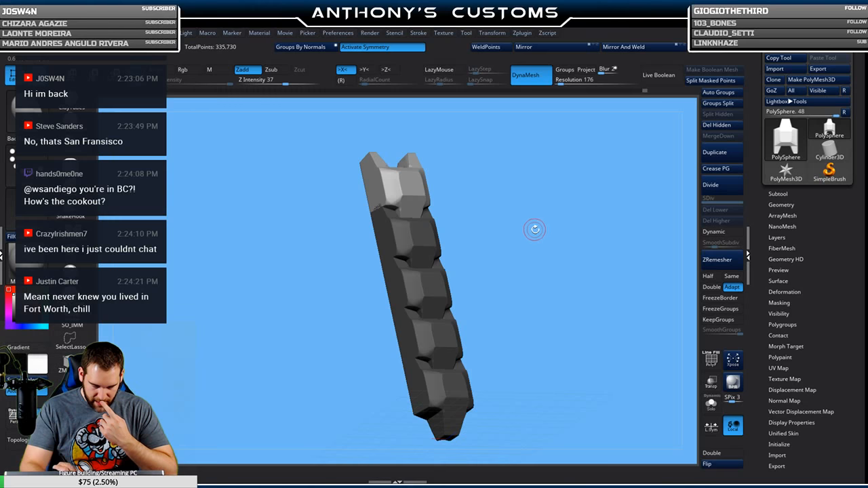
{"action": "key", "text": "ctrl+z"}
{"action": "left_click_drag", "start_coordinate": [518, 299], "coordinate": [532, 349]}
{"action": "left_click_drag", "start_coordinate": [545, 325], "coordinate": [550, 265], "text": "alt"}
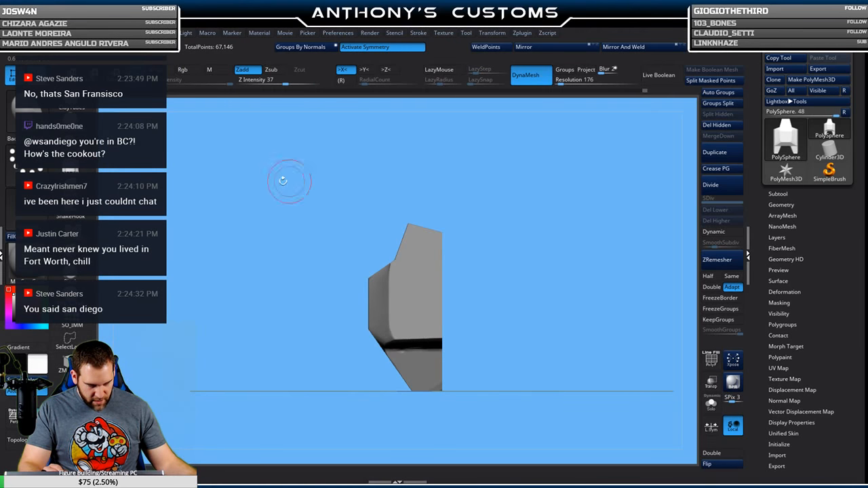
{"action": "key", "text": "ctrl"}
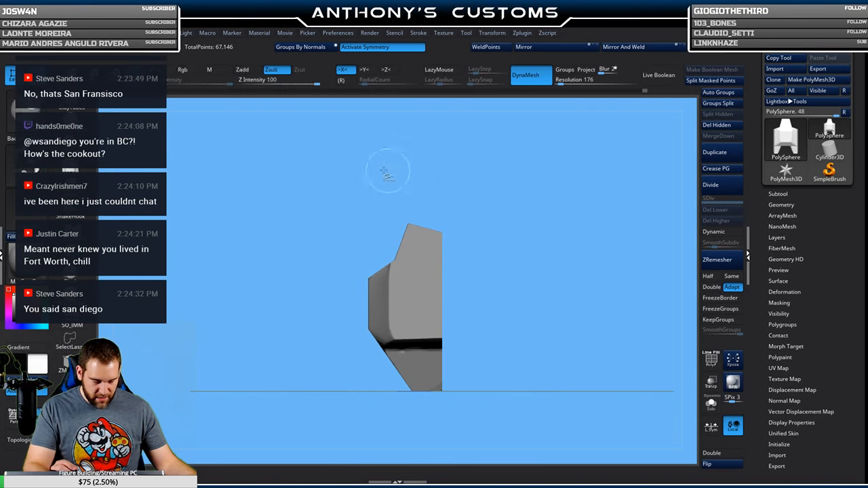
{"action": "left_click", "coordinate": [33, 124], "text": "ctrl+shift"}
{"action": "left_click", "coordinate": [309, 164]}
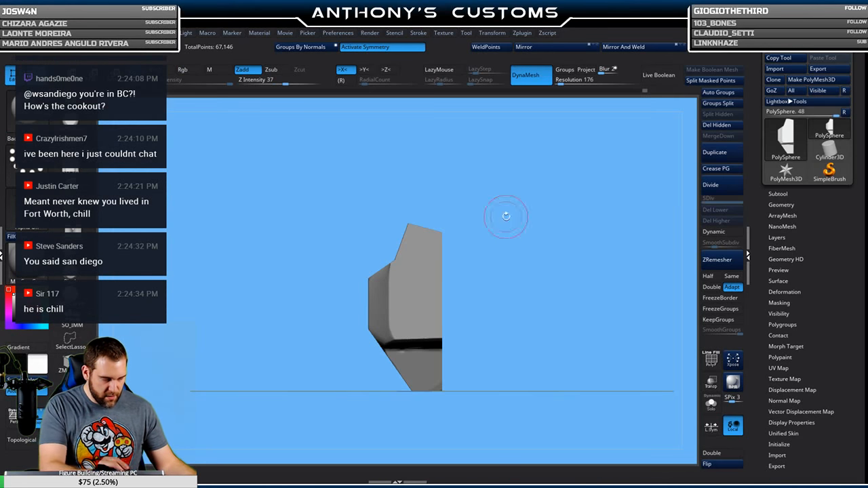
{"action": "mouse_move", "coordinate": [482, 234]}
{"action": "left_mouse_down"}
{"action": "mouse_move", "coordinate": [516, 246]}
{"action": "mouse_move", "coordinate": [520, 209]}
{"action": "left_mouse_up"}
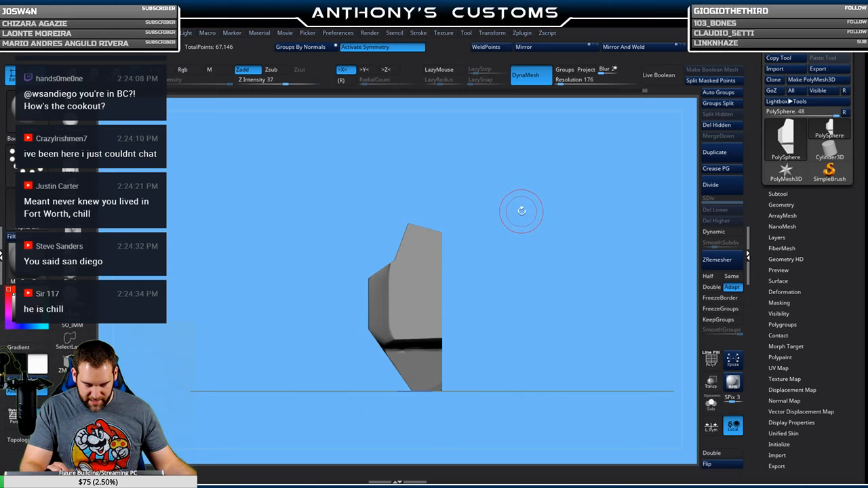
{"action": "left_click_drag", "start_coordinate": [361, 199], "coordinate": [466, 259], "text": "ctrl+shift"}
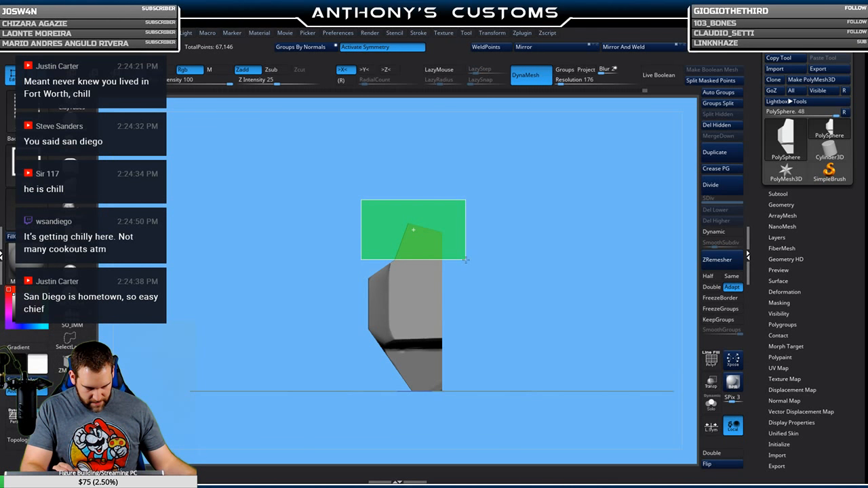
{"action": "left_click_drag", "start_coordinate": [465, 259], "coordinate": [465, 259], "text": "ctrl+shift"}
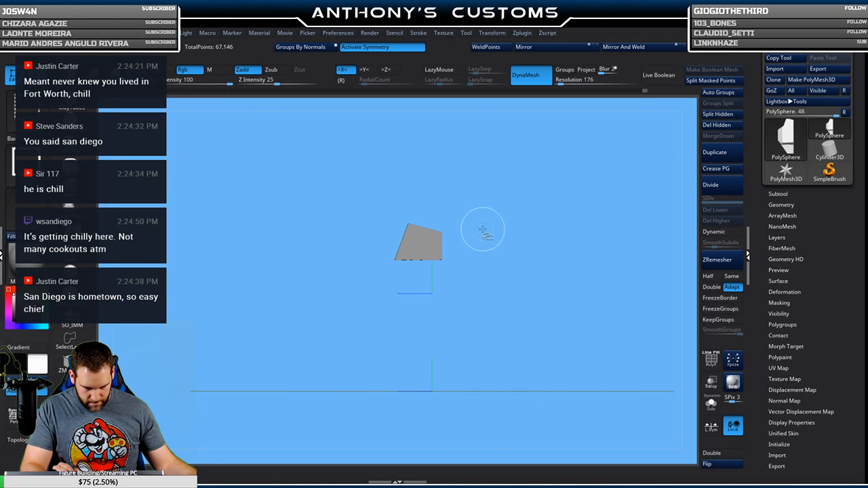
{"action": "left_click", "coordinate": [522, 252], "text": "ctrl+shift"}
{"action": "left_click_drag", "start_coordinate": [358, 196], "coordinate": [445, 186], "text": "ctrl+shift"}
Mask everything except the shoulder posts in side profile, rotate the posts about their front base, and clear the mask.
{"action": "left_click_drag", "start_coordinate": [350, 182], "coordinate": [493, 261], "text": "ctrl"}
{"action": "left_click", "coordinate": [519, 268], "text": "ctrl"}
{"action": "key", "text": "w"}
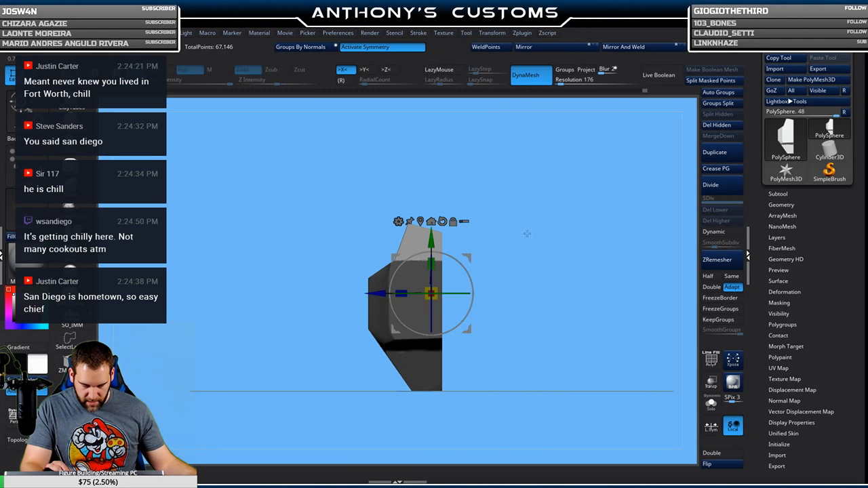
{"action": "left_click_drag", "start_coordinate": [467, 257], "coordinate": [432, 222]}
{"action": "key", "text": "ctrl+z"}
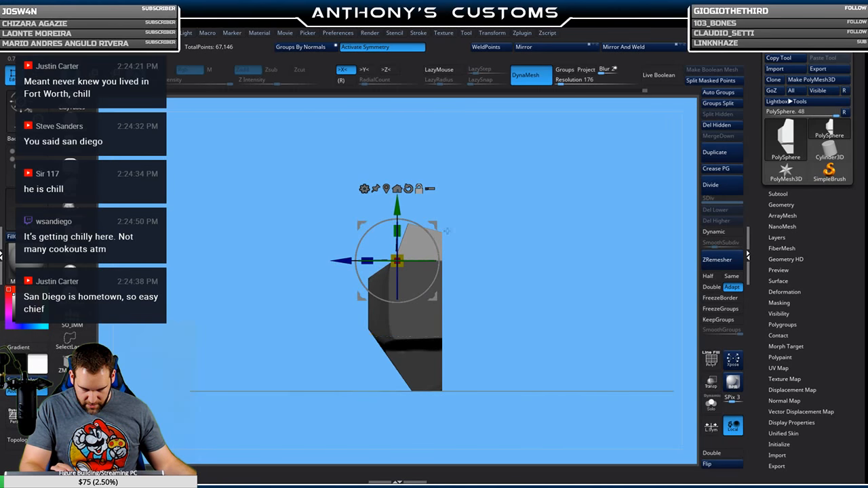
{"action": "left_click_drag", "start_coordinate": [435, 269], "coordinate": [424, 240]}
{"action": "key", "text": "q"}
{"action": "mouse_move", "coordinate": [514, 242]}
{"action": "left_mouse_down", "text": "ctrl"}
{"action": "mouse_move", "coordinate": [510, 263]}
{"action": "mouse_move", "coordinate": [552, 268]}
{"action": "mouse_move", "coordinate": [533, 302]}
{"action": "mouse_move", "coordinate": [534, 275]}
{"action": "mouse_move", "coordinate": [527, 289]}
{"action": "mouse_move", "coordinate": [523, 270]}
{"action": "mouse_move", "coordinate": [525, 302]}
{"action": "left_mouse_up", "text": "ctrl"}
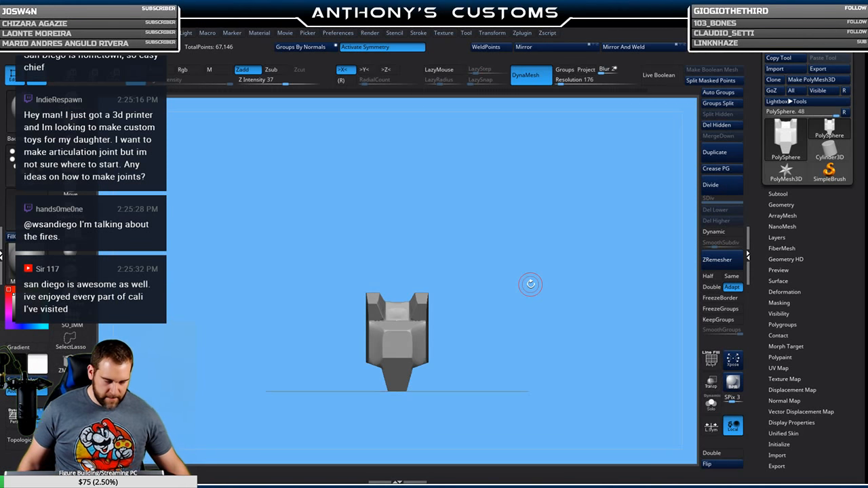
Turn off symmetry and recenter the transform gizmo on the segment.
{"action": "key", "text": "w"}
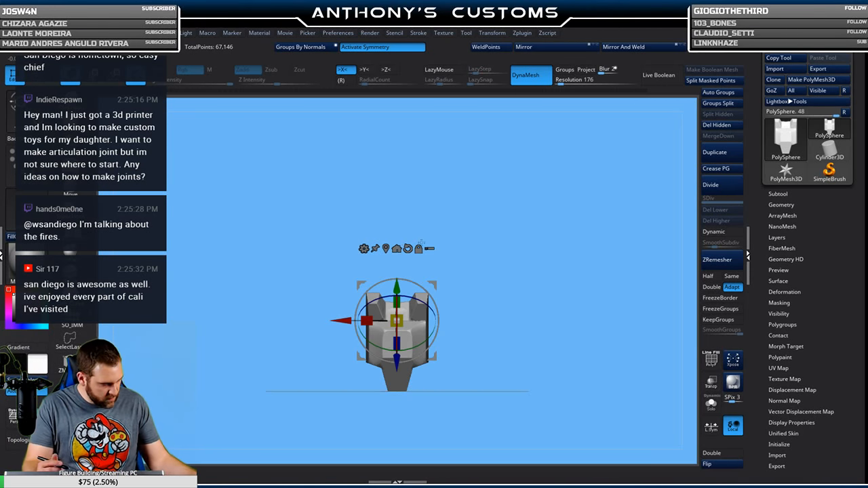
{"action": "left_click_drag", "start_coordinate": [396, 320], "coordinate": [383, 341]}
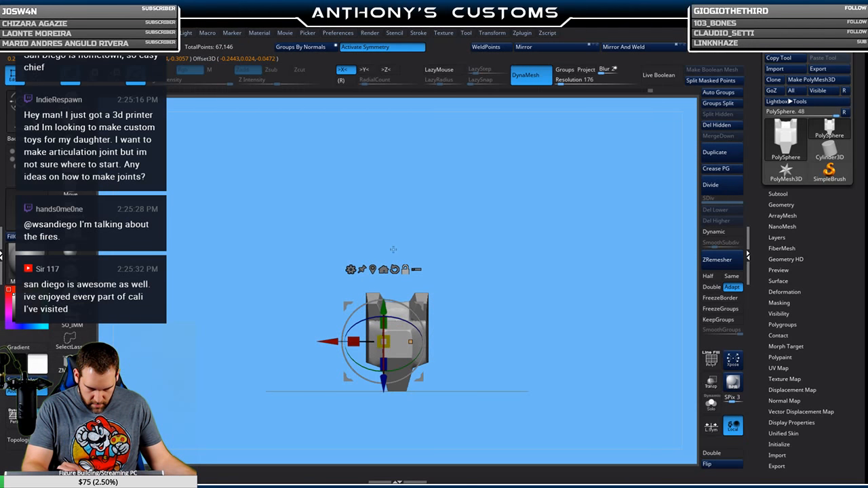
{"action": "left_click", "coordinate": [398, 52]}
{"action": "left_click", "coordinate": [394, 271], "text": "alt"}
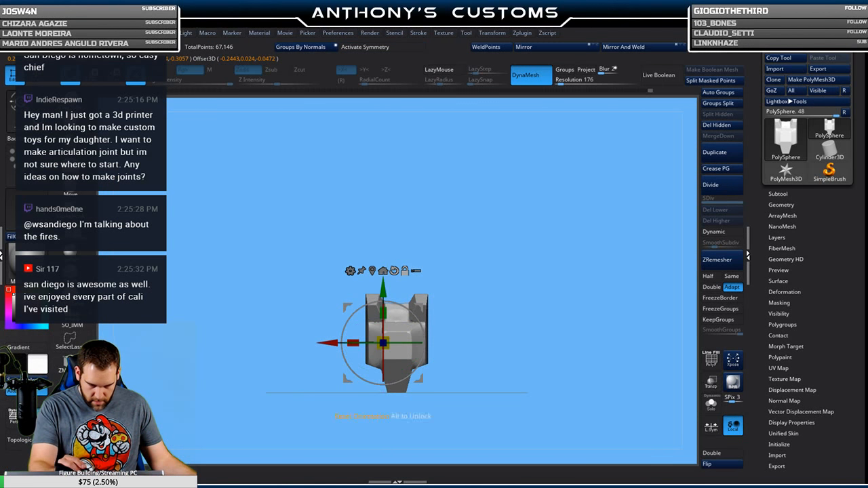
{"action": "left_click", "coordinate": [372, 270]}
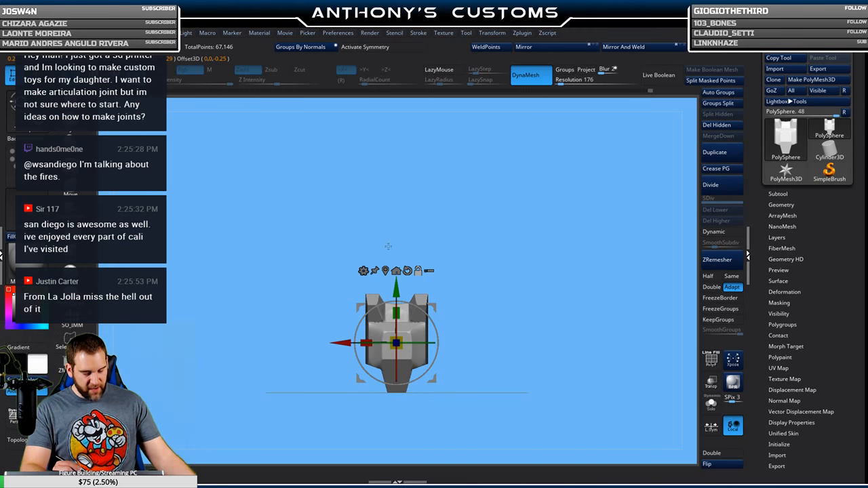
Duplicate the segment with the rotated shoulder posts upward into a vertical test stack.
{"action": "left_click_drag", "start_coordinate": [398, 289], "coordinate": [400, 19], "text": "ctrl"}
{"action": "mouse_move", "coordinate": [513, 288]}
{"action": "left_mouse_down", "text": "alt"}
{"action": "mouse_move", "coordinate": [512, 250]}
{"action": "mouse_move", "coordinate": [504, 344]}
{"action": "mouse_move", "coordinate": [518, 324]}
{"action": "mouse_move", "coordinate": [501, 316]}
{"action": "mouse_move", "coordinate": [508, 333]}
{"action": "mouse_move", "coordinate": [497, 284]}
{"action": "mouse_move", "coordinate": [481, 319]}
{"action": "mouse_move", "coordinate": [504, 339]}
{"action": "mouse_move", "coordinate": [497, 330]}
{"action": "mouse_move", "coordinate": [508, 337]}
{"action": "mouse_move", "coordinate": [514, 310]}
{"action": "mouse_move", "coordinate": [504, 314]}
{"action": "left_mouse_up", "text": "alt"}
{"action": "key", "text": "q"}
Undo the test stack and the rotation of the shoulder posts, and clear the remaining mask.
{"action": "key", "text": "ctrl+z"}
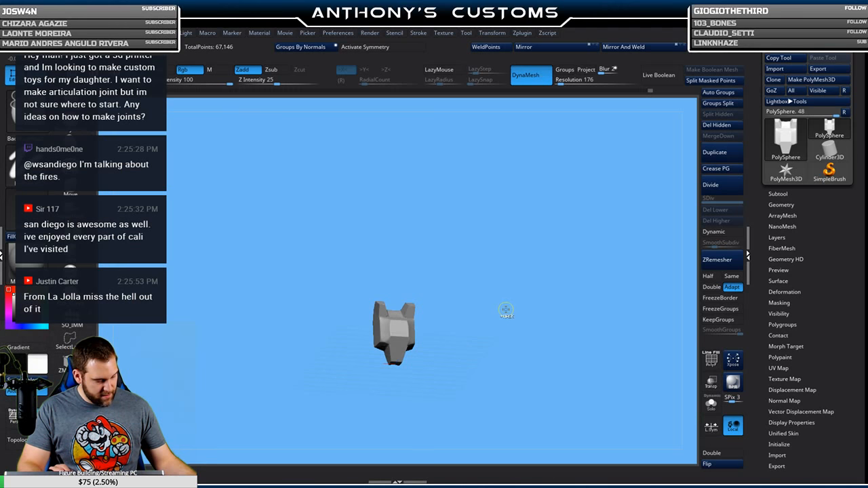
{"action": "key", "text": "ctrl+z"}
{"action": "key", "text": "ctrl+z"}
{"action": "mouse_move", "coordinate": [507, 311]}
{"action": "left_mouse_down"}
{"action": "mouse_move", "coordinate": [510, 318]}
{"action": "mouse_move", "coordinate": [510, 307]}
{"action": "left_mouse_up"}
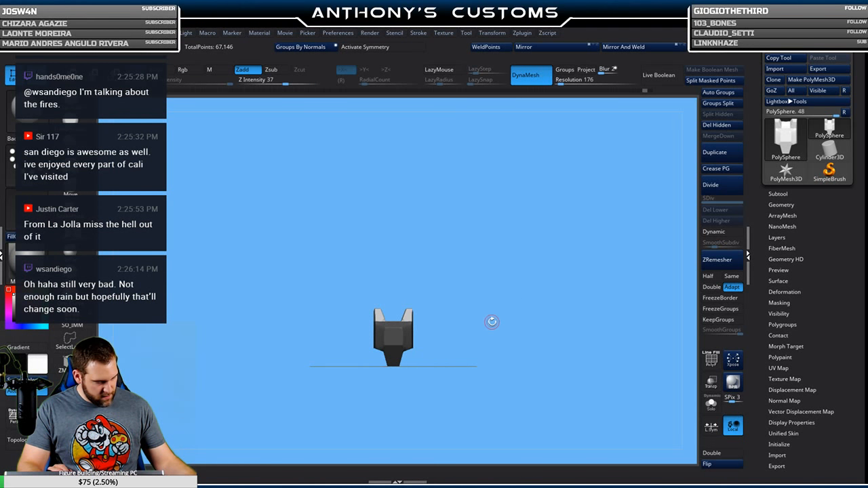
{"action": "left_click_drag", "start_coordinate": [510, 298], "coordinate": [513, 335], "text": "ctrl"}
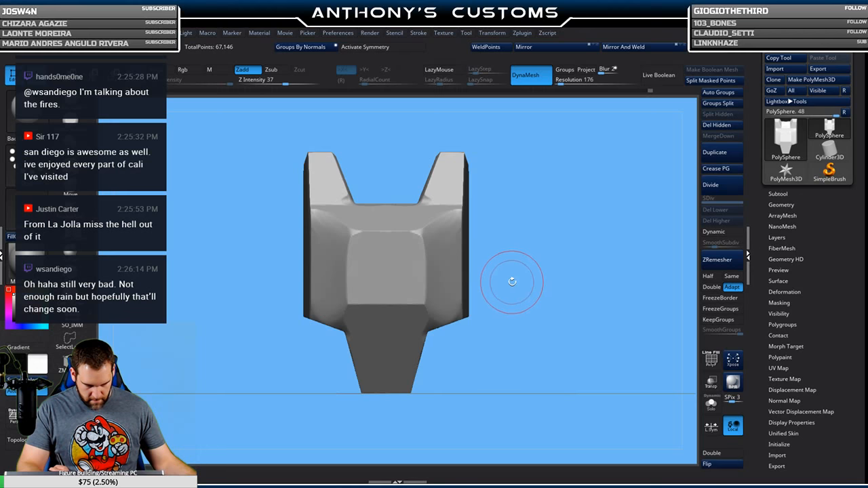
Try to cut the chest's lower outer corner with a bent ClipCurve stroke, and undo it.
{"action": "key", "text": "ctrl"}
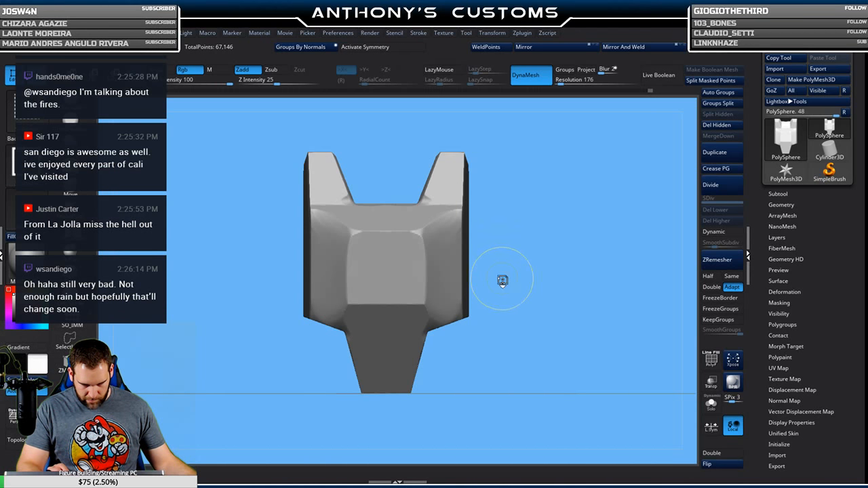
{"action": "left_click", "coordinate": [29, 110], "text": "ctrl+shift"}
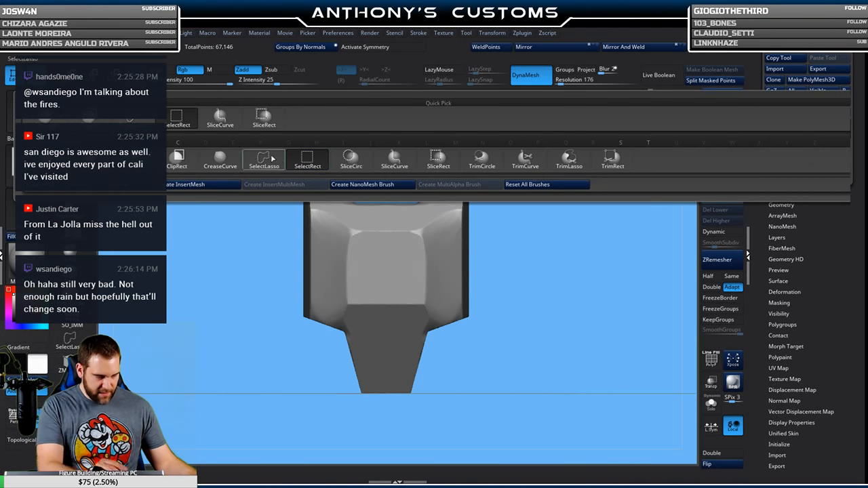
{"action": "left_click", "coordinate": [132, 161], "text": "ctrl+shift"}
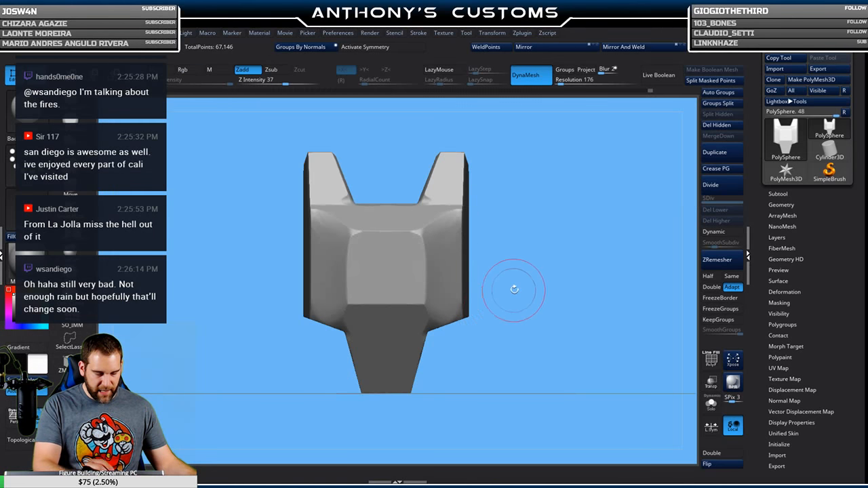
{"action": "mouse_move", "coordinate": [521, 261]}
{"action": "left_mouse_down", "text": "ctrl+shift"}
{"action": "mouse_move", "coordinate": [459, 324]}
{"action": "mouse_move", "coordinate": [461, 339]}
{"action": "mouse_move", "coordinate": [452, 333]}
{"action": "left_mouse_up", "text": "ctrl+shift"}
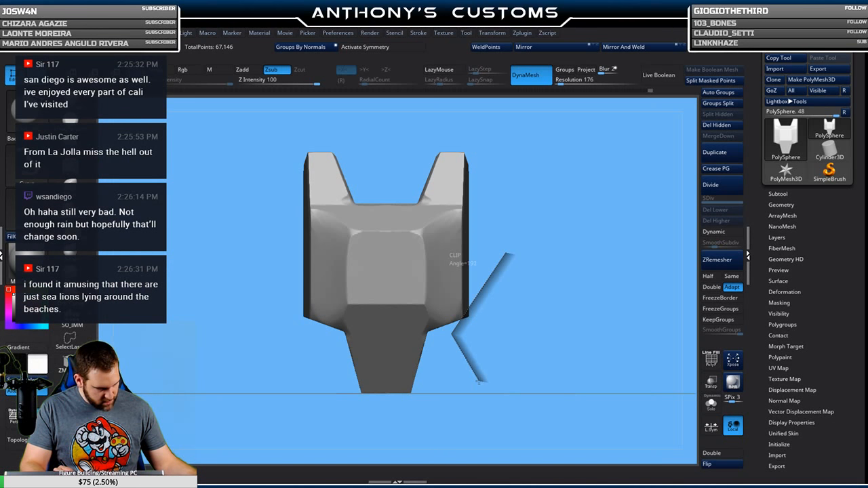
{"action": "left_click_drag", "start_coordinate": [479, 381], "coordinate": [479, 381], "text": "ctrl+shift"}
{"action": "key", "text": "ctrl+z"}
Try further angled clips across the chest's lower outer corner on the same side, undoing each one.
{"action": "left_click_drag", "start_coordinate": [469, 349], "coordinate": [508, 339], "text": "ctrl+shift"}
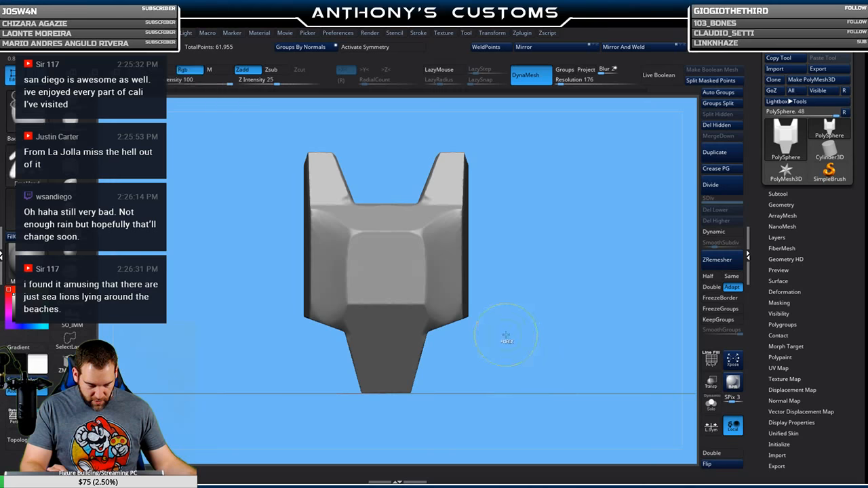
{"action": "key", "text": "ctrl+z"}
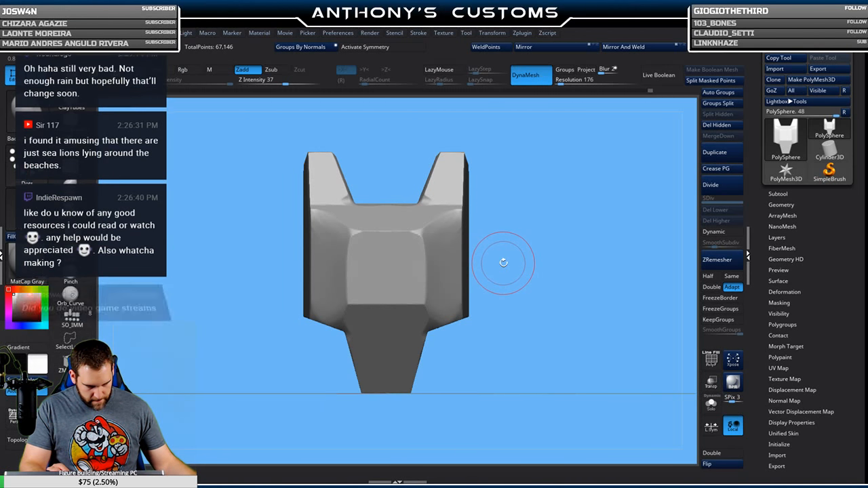
{"action": "mouse_move", "coordinate": [458, 343]}
{"action": "left_mouse_down", "text": "ctrl+shift"}
{"action": "mouse_move", "coordinate": [478, 326]}
{"action": "mouse_move", "coordinate": [494, 290]}
{"action": "mouse_move", "coordinate": [489, 275]}
{"action": "left_mouse_up", "text": "ctrl+shift"}
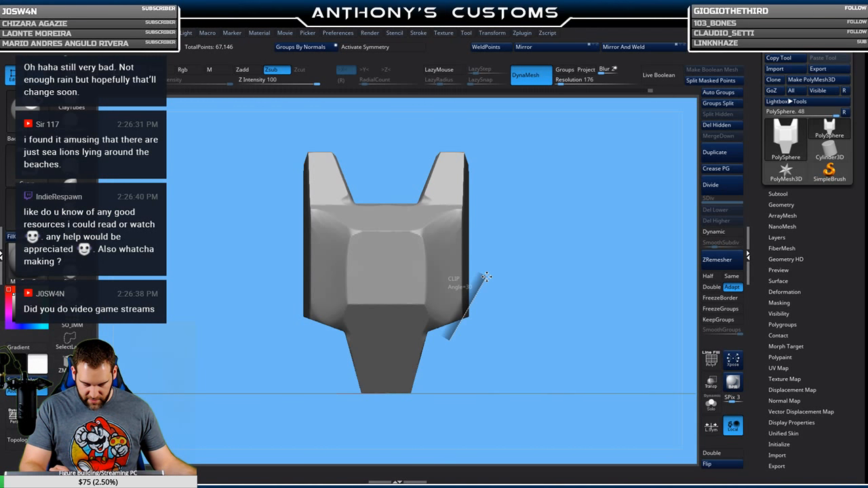
{"action": "left_click_drag", "start_coordinate": [486, 276], "coordinate": [495, 268], "text": "ctrl+shift"}
{"action": "key", "text": "ctrl+z"}
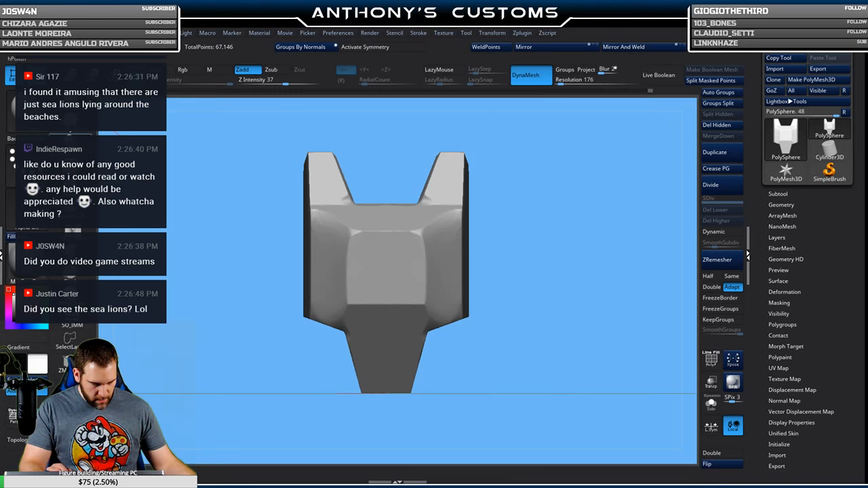
Bevel the chest's lower outer corner on one side with the TrimDynamic brush, and mirror and weld it to the other side.
{"action": "left_click", "coordinate": [71, 139]}
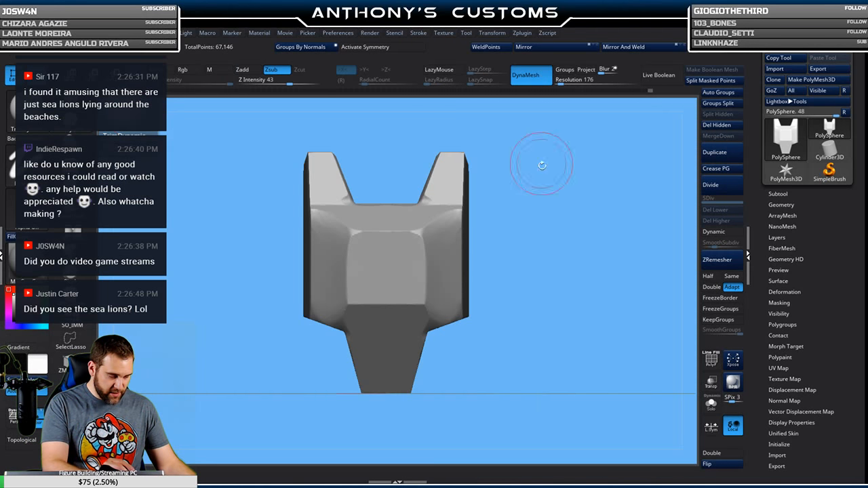
{"action": "mouse_move", "coordinate": [537, 316]}
{"action": "left_mouse_down"}
{"action": "mouse_move", "coordinate": [534, 217]}
{"action": "mouse_move", "coordinate": [534, 291]}
{"action": "mouse_move", "coordinate": [523, 285]}
{"action": "mouse_move", "coordinate": [533, 247]}
{"action": "left_mouse_up"}
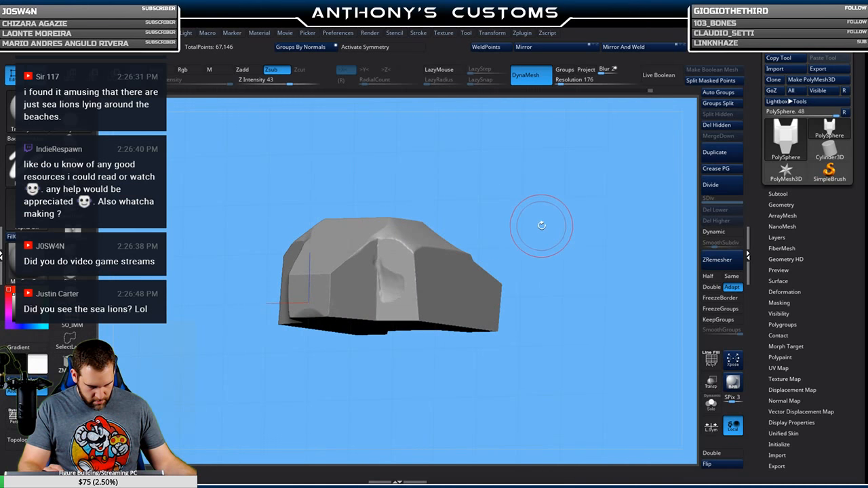
{"action": "right_click", "coordinate": [538, 224]}
{"action": "left_click_drag", "start_coordinate": [540, 207], "coordinate": [534, 221]}
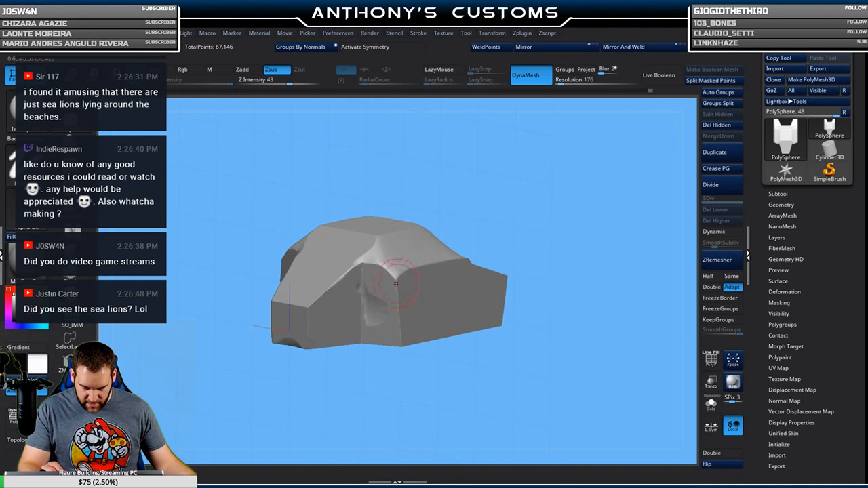
{"action": "left_click_drag", "start_coordinate": [396, 280], "coordinate": [397, 320]}
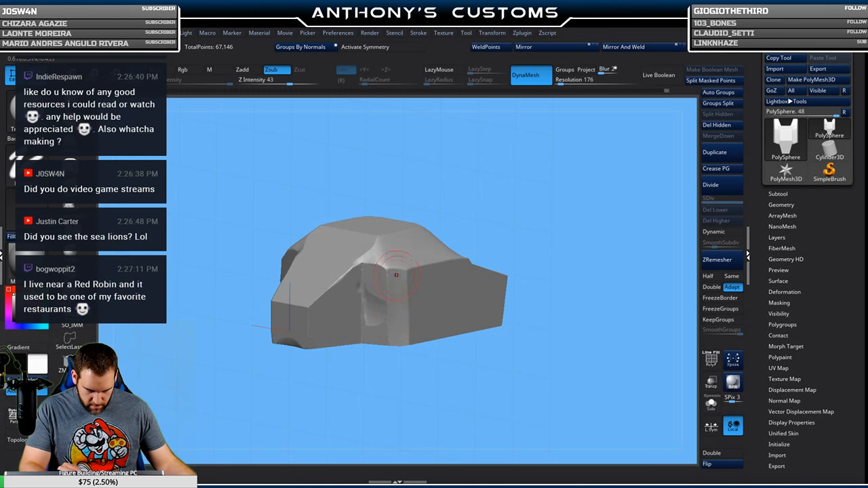
{"action": "left_click_drag", "start_coordinate": [470, 223], "coordinate": [559, 145], "text": "shift"}
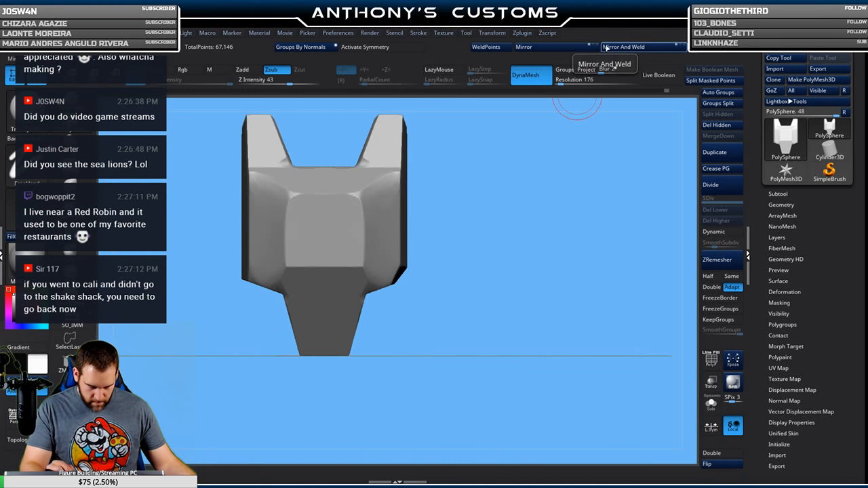
{"action": "left_click", "coordinate": [565, 48]}
{"action": "left_click", "coordinate": [647, 47]}
Bevel the top outer corners of both shoulder posts with TrimDynamic and mirroring, and activate X symmetry.
{"action": "mouse_move", "coordinate": [514, 192]}
{"action": "left_mouse_down", "text": "alt"}
{"action": "mouse_move", "coordinate": [563, 253]}
{"action": "mouse_move", "coordinate": [542, 246]}
{"action": "mouse_move", "coordinate": [536, 291]}
{"action": "mouse_move", "coordinate": [523, 252]}
{"action": "mouse_move", "coordinate": [548, 246]}
{"action": "mouse_move", "coordinate": [534, 251]}
{"action": "left_mouse_up", "text": "alt"}
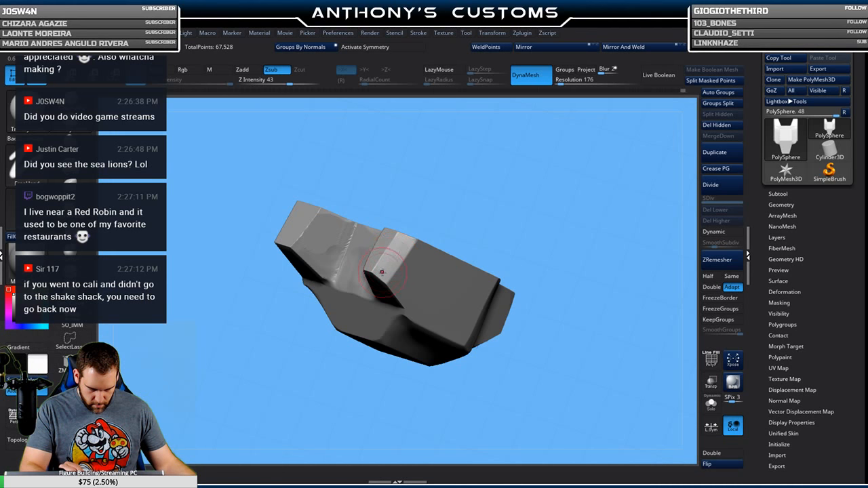
{"action": "left_click_drag", "start_coordinate": [485, 240], "coordinate": [529, 192], "text": "shift"}
{"action": "left_click_drag", "start_coordinate": [478, 332], "coordinate": [544, 289], "text": "alt"}
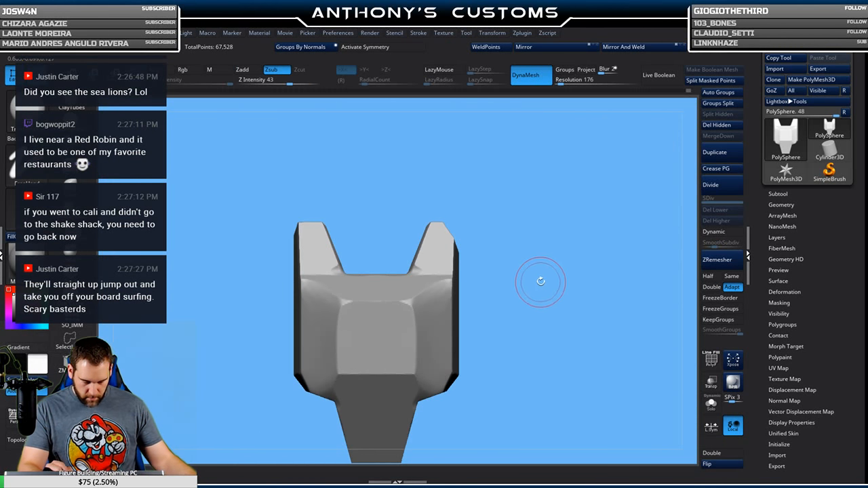
{"action": "key", "text": "x"}
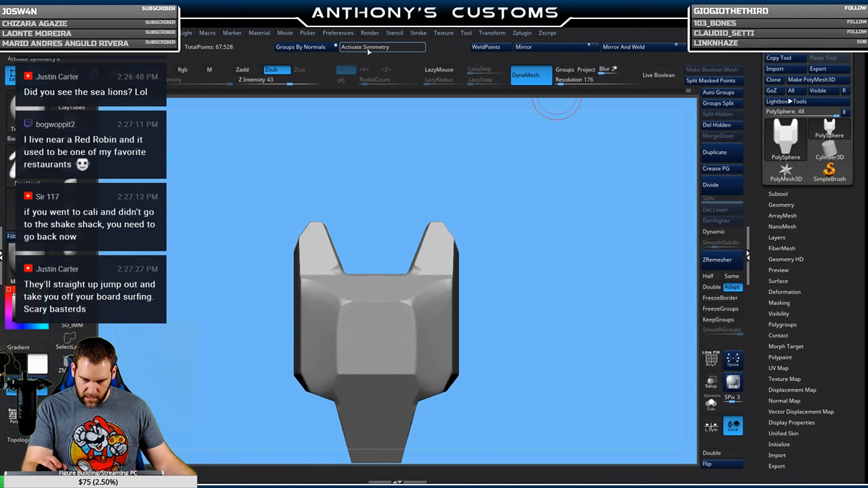
{"action": "left_click_drag", "start_coordinate": [519, 290], "coordinate": [525, 259], "text": "alt"}
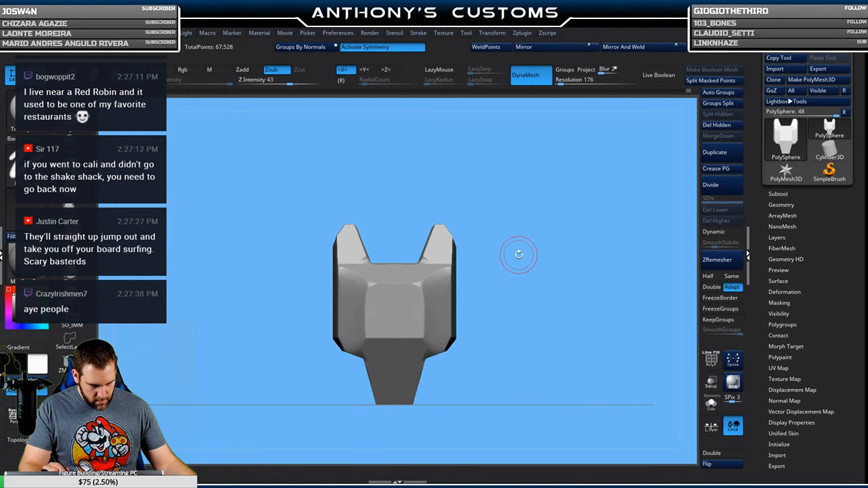
Duplicate the segment upward into a vertical stack of five interlocking segments.
{"action": "left_click_drag", "start_coordinate": [529, 244], "coordinate": [527, 263], "text": "alt"}
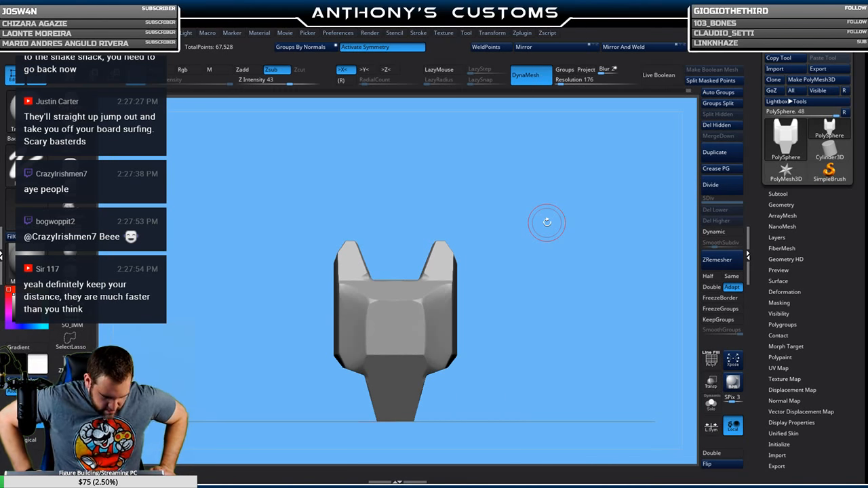
{"action": "key", "text": "w"}
{"action": "left_click_drag", "start_coordinate": [492, 236], "coordinate": [469, 265], "text": "alt"}
{"action": "left_click_drag", "start_coordinate": [392, 280], "coordinate": [417, 28], "text": "ctrl"}
{"action": "mouse_move", "coordinate": [529, 315]}
{"action": "left_mouse_down", "text": "alt"}
{"action": "mouse_move", "coordinate": [527, 278]}
{"action": "mouse_move", "coordinate": [524, 318]}
{"action": "left_mouse_up", "text": "alt"}
{"action": "key", "text": "q"}
{"action": "mouse_move", "coordinate": [531, 283]}
{"action": "left_mouse_down"}
{"action": "mouse_move", "coordinate": [520, 335]}
{"action": "mouse_move", "coordinate": [534, 333]}
{"action": "mouse_move", "coordinate": [523, 320]}
{"action": "left_mouse_up"}
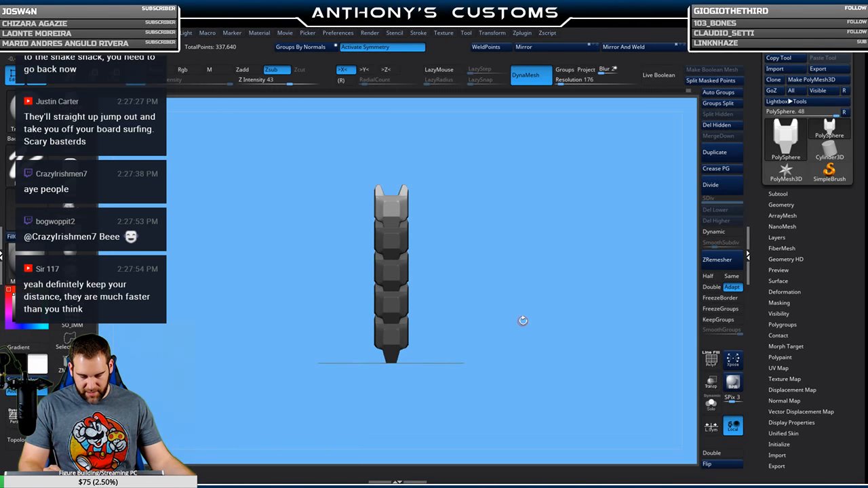
Inspect the stack upright and upside down, and leave an upright snapshot of it on the canvas.
{"action": "mouse_move", "coordinate": [540, 216]}
{"action": "left_mouse_down"}
{"action": "mouse_move", "coordinate": [509, 248]}
{"action": "mouse_move", "coordinate": [525, 265]}
{"action": "mouse_move", "coordinate": [522, 313]}
{"action": "mouse_move", "coordinate": [502, 355]}
{"action": "mouse_move", "coordinate": [471, 339]}
{"action": "mouse_move", "coordinate": [512, 313]}
{"action": "mouse_move", "coordinate": [505, 304]}
{"action": "mouse_move", "coordinate": [538, 300]}
{"action": "mouse_move", "coordinate": [496, 324]}
{"action": "mouse_move", "coordinate": [522, 353]}
{"action": "mouse_move", "coordinate": [506, 306]}
{"action": "mouse_move", "coordinate": [542, 275]}
{"action": "mouse_move", "coordinate": [529, 230]}
{"action": "mouse_move", "coordinate": [535, 319]}
{"action": "mouse_move", "coordinate": [534, 270]}
{"action": "left_mouse_up"}
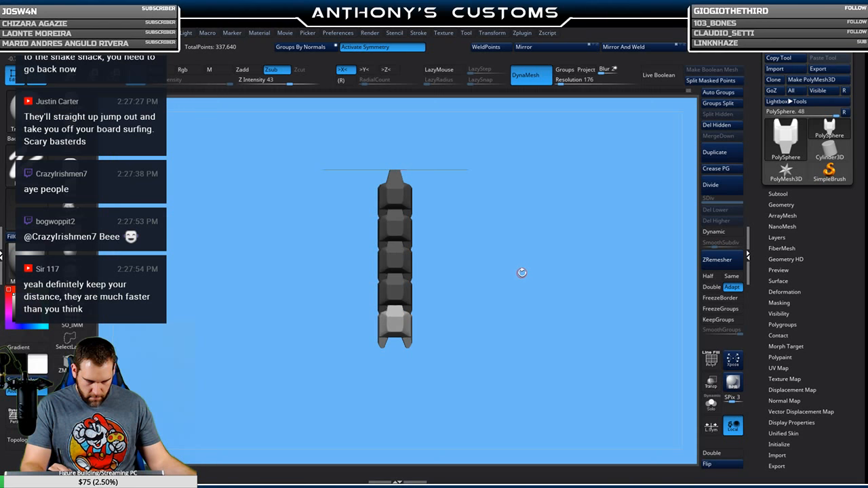
{"action": "mouse_move", "coordinate": [495, 300]}
{"action": "left_mouse_down"}
{"action": "mouse_move", "coordinate": [533, 296]}
{"action": "mouse_move", "coordinate": [490, 299]}
{"action": "left_mouse_up"}
{"action": "left_click_drag", "start_coordinate": [497, 378], "coordinate": [461, 228]}
{"action": "left_click_drag", "start_coordinate": [516, 253], "coordinate": [497, 270]}
{"action": "key", "text": "shift+s"}
Place the live stack upside down beside the upright snapshot for comparison, and hide the floor grid.
{"action": "left_click_drag", "start_coordinate": [382, 326], "coordinate": [544, 322], "text": "alt"}
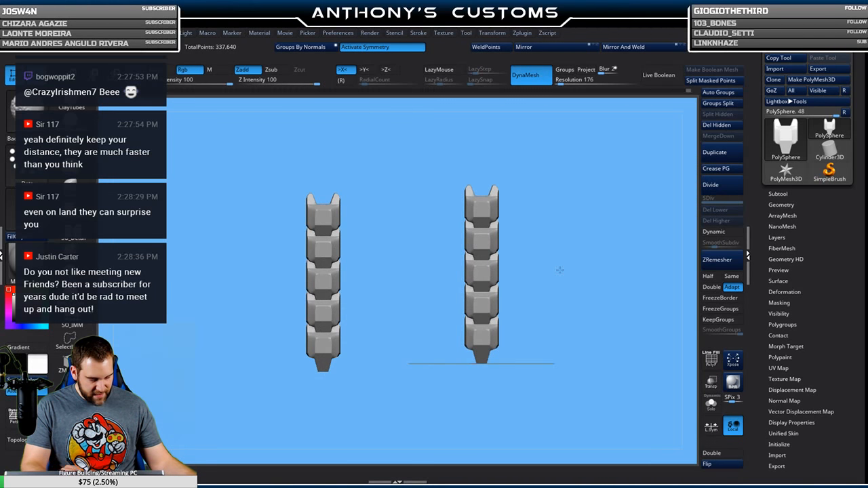
{"action": "left_click_drag", "start_coordinate": [560, 270], "coordinate": [417, 376]}
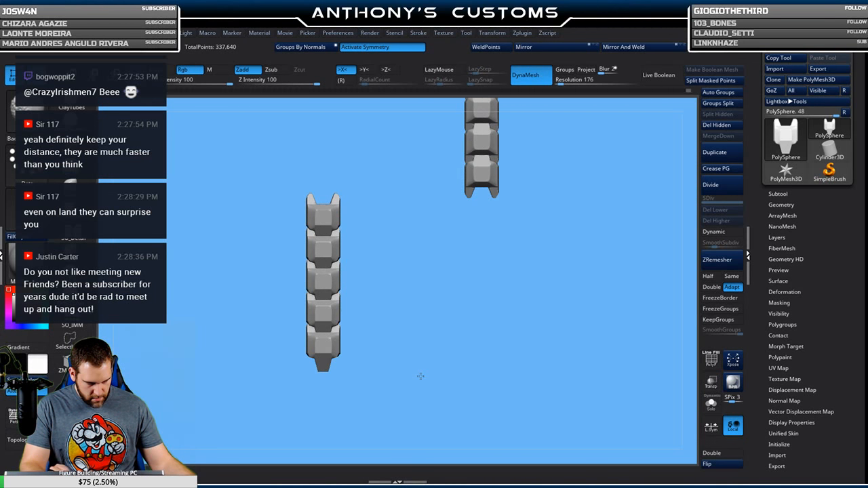
{"action": "left_click_drag", "start_coordinate": [578, 219], "coordinate": [560, 350], "text": "alt"}
{"action": "left_click_drag", "start_coordinate": [575, 285], "coordinate": [552, 325], "text": "alt"}
{"action": "key", "text": "shift+p"}
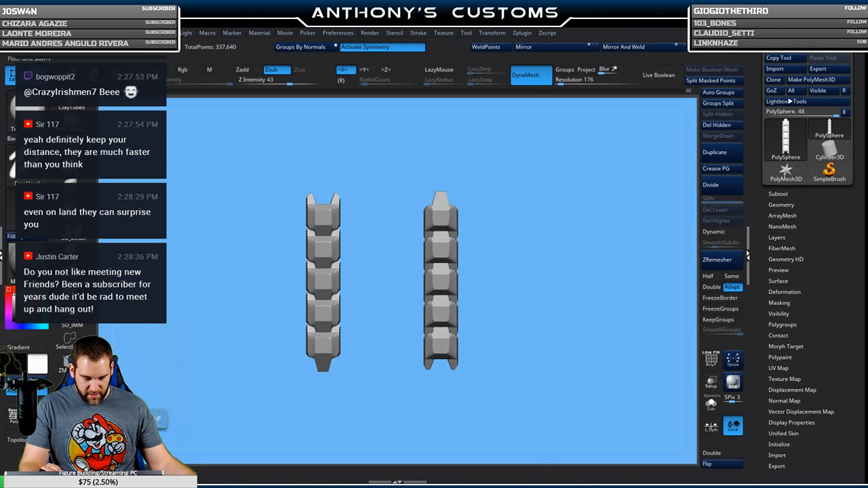
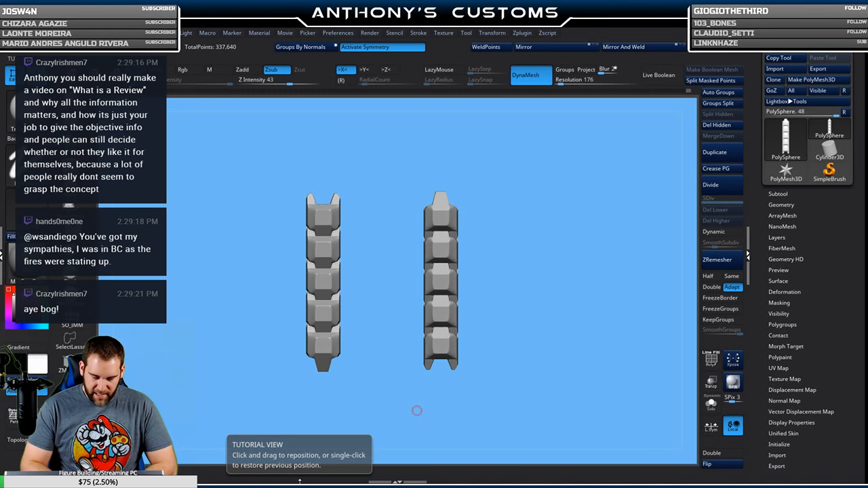
Clear the snapshot from the canvas and show only a single upright segment, framed in the view.
{"action": "left_click", "coordinate": [186, 32]}
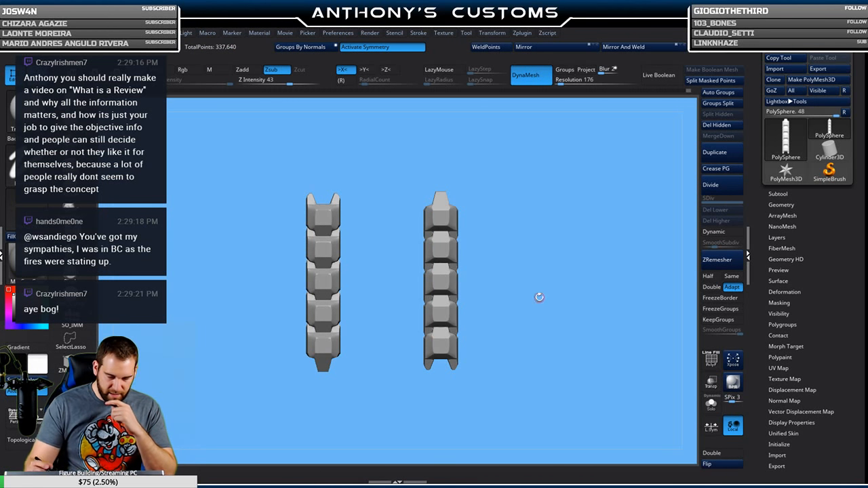
{"action": "left_click_drag", "start_coordinate": [564, 333], "coordinate": [546, 340]}
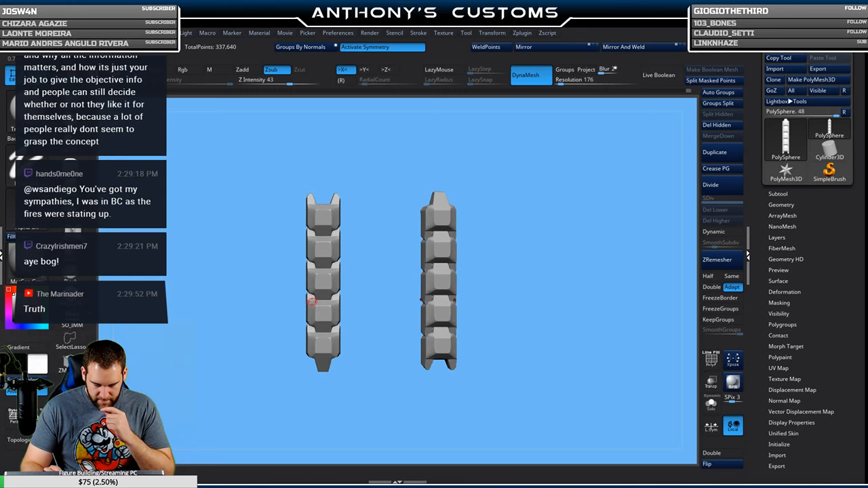
{"action": "key", "text": "ctrl+shift"}
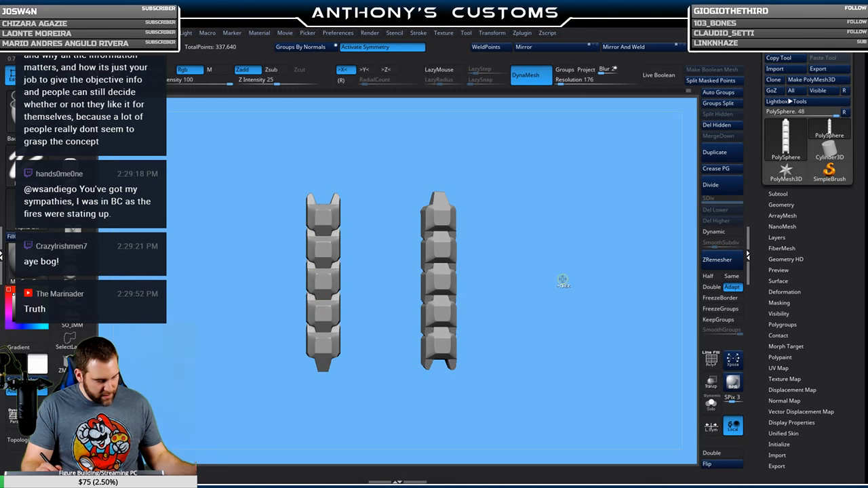
{"action": "left_click", "coordinate": [558, 286], "text": "ctrl+shift"}
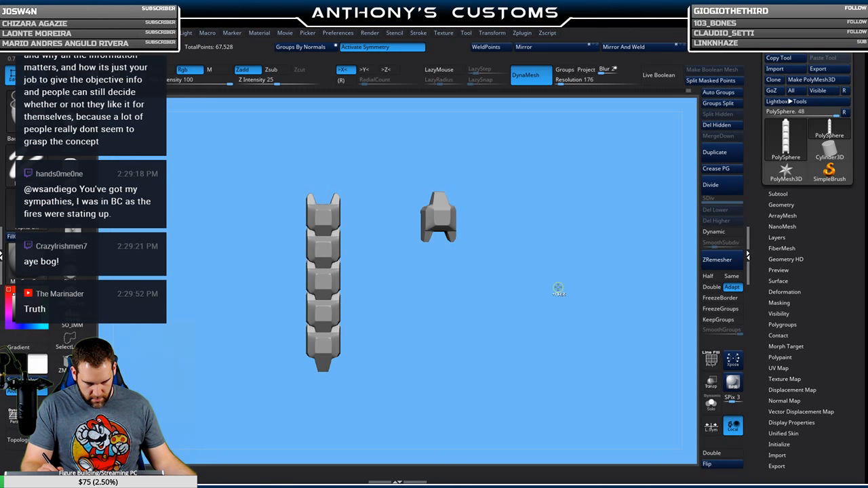
{"action": "left_click", "coordinate": [560, 290], "text": "ctrl+shift"}
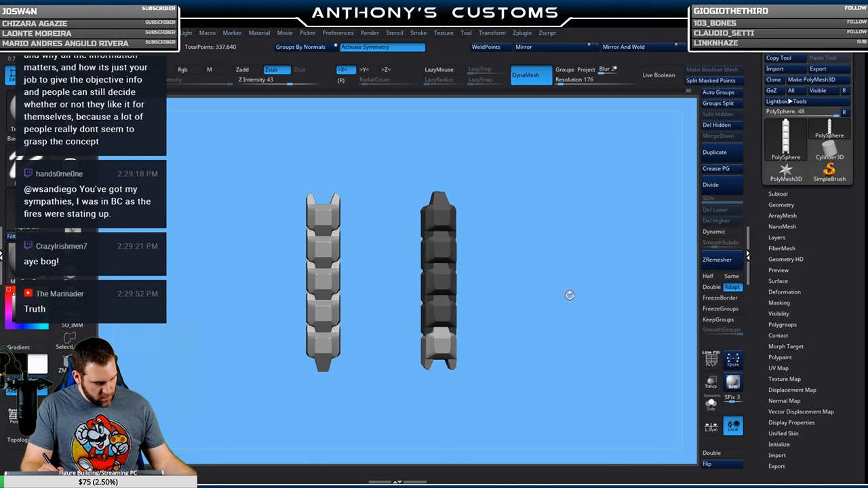
{"action": "left_click_drag", "start_coordinate": [563, 288], "coordinate": [539, 340]}
{"action": "left_click_drag", "start_coordinate": [534, 226], "coordinate": [540, 359]}
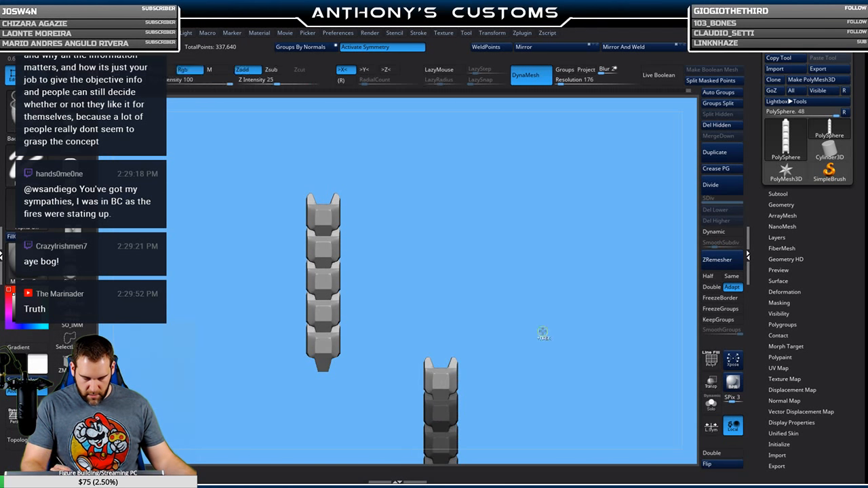
{"action": "left_click", "coordinate": [545, 331], "text": "ctrl+shift"}
{"action": "key", "text": "f"}
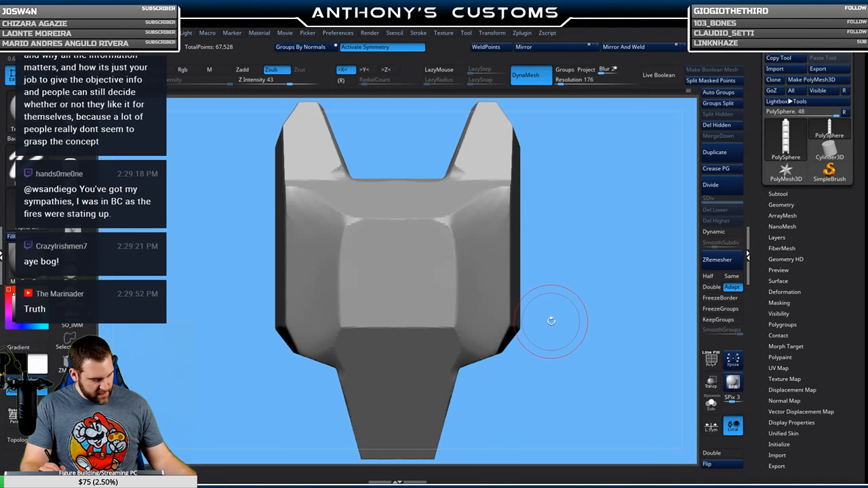
Carve a vertical groove down the center of the chest panel into the top of the lower block.
{"action": "left_click_drag", "start_coordinate": [599, 308], "coordinate": [592, 252], "text": "alt"}
{"action": "left_click_drag", "start_coordinate": [564, 301], "coordinate": [542, 274]}
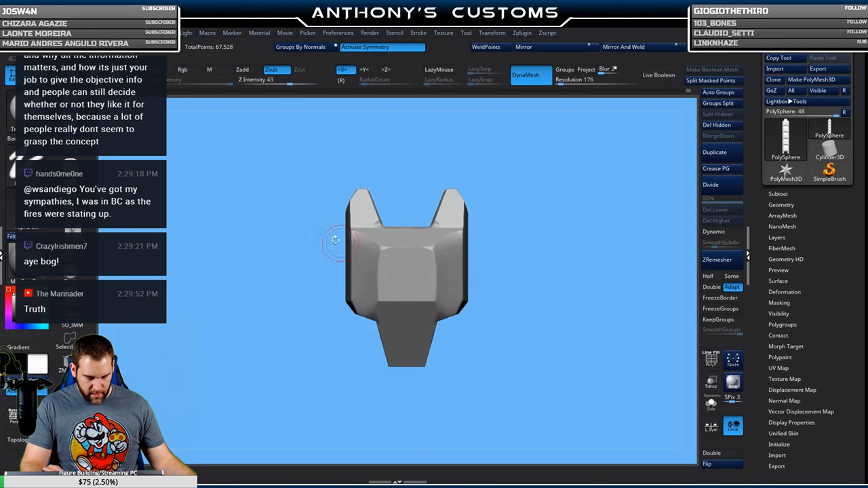
{"action": "left_click", "coordinate": [72, 222]}
{"action": "key", "text": "space"}
{"action": "mouse_move", "coordinate": [550, 231]}
{"action": "left_mouse_down"}
{"action": "mouse_move", "coordinate": [556, 241]}
{"action": "mouse_move", "coordinate": [562, 224]}
{"action": "left_mouse_up"}
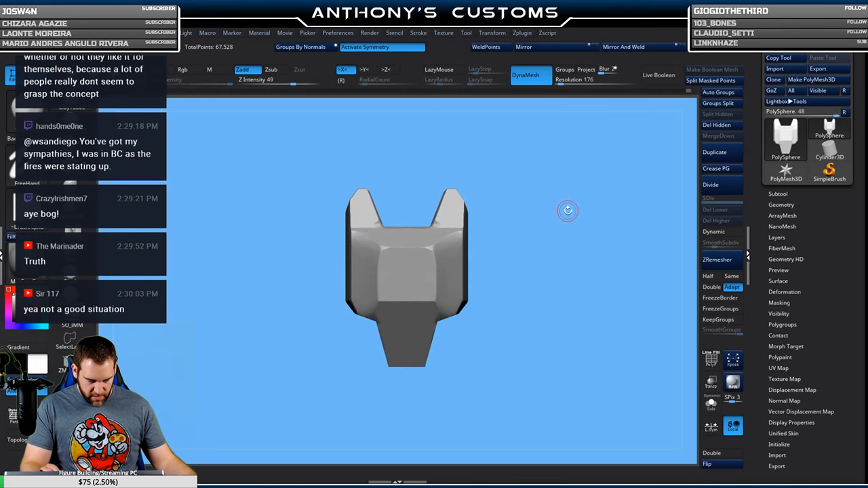
{"action": "left_click_drag", "start_coordinate": [407, 280], "coordinate": [401, 337]}
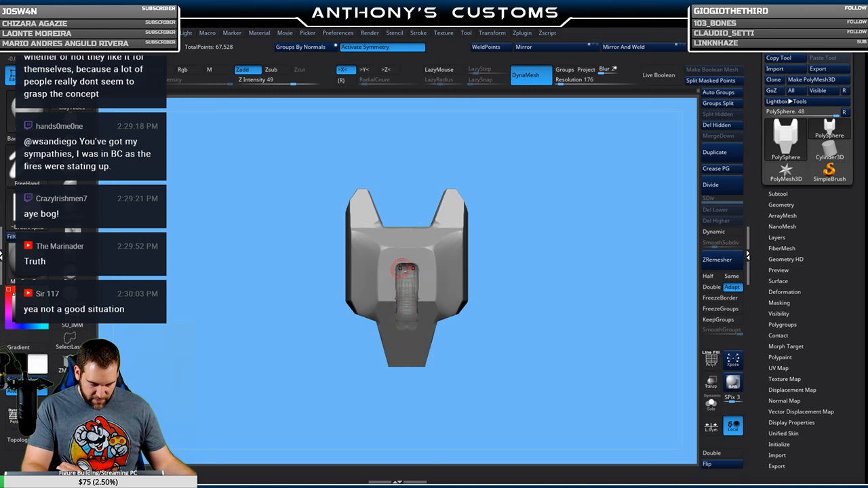
{"action": "left_click_drag", "start_coordinate": [527, 271], "coordinate": [536, 247], "text": "shift"}
{"action": "key", "text": "shift"}
{"action": "mouse_move", "coordinate": [516, 299]}
{"action": "left_mouse_down"}
{"action": "mouse_move", "coordinate": [503, 300]}
{"action": "mouse_move", "coordinate": [517, 219]}
{"action": "mouse_move", "coordinate": [513, 310]}
{"action": "mouse_move", "coordinate": [509, 301]}
{"action": "mouse_move", "coordinate": [533, 289]}
{"action": "mouse_move", "coordinate": [489, 279]}
{"action": "left_mouse_up"}
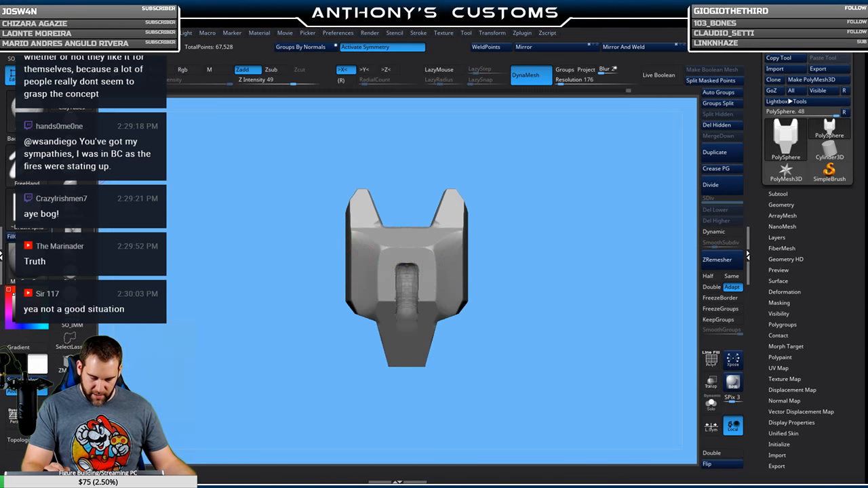
Sharpen the side edges of the chest groove with the SO_Detail brush and smooth the groove's floor.
{"action": "left_click", "coordinate": [71, 159]}
{"action": "left_click_drag", "start_coordinate": [570, 293], "coordinate": [567, 337], "text": "alt"}
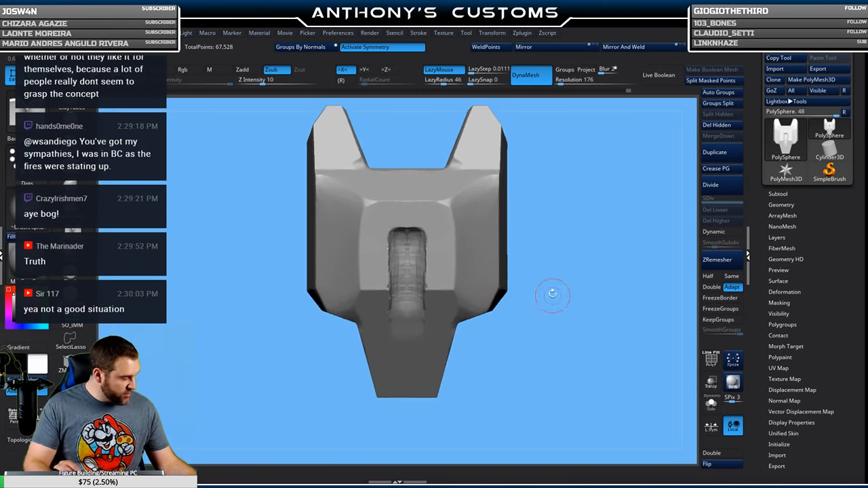
{"action": "left_click_drag", "start_coordinate": [574, 222], "coordinate": [557, 206]}
{"action": "left_click_drag", "start_coordinate": [392, 234], "coordinate": [392, 299]}
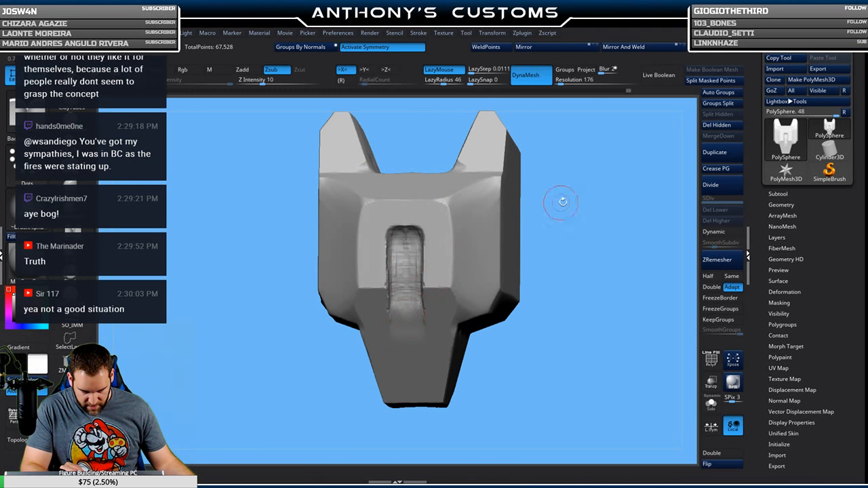
{"action": "left_click_drag", "start_coordinate": [560, 197], "coordinate": [557, 212]}
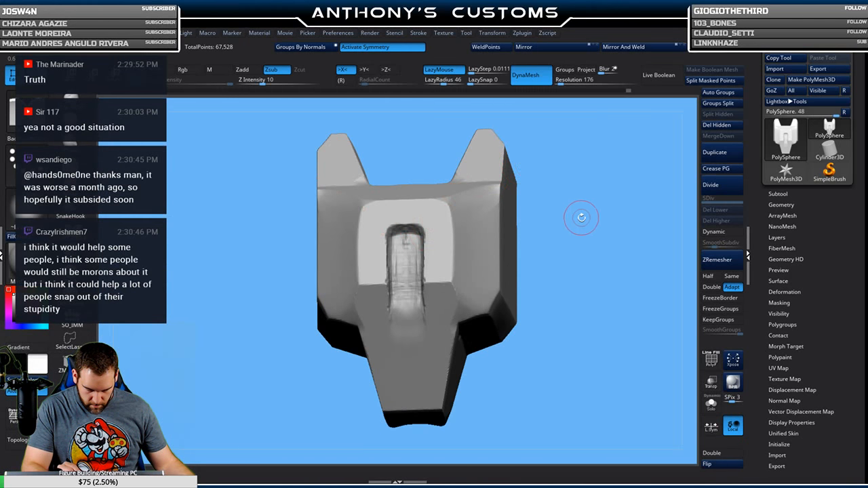
{"action": "left_click_drag", "start_coordinate": [571, 220], "coordinate": [571, 223]}
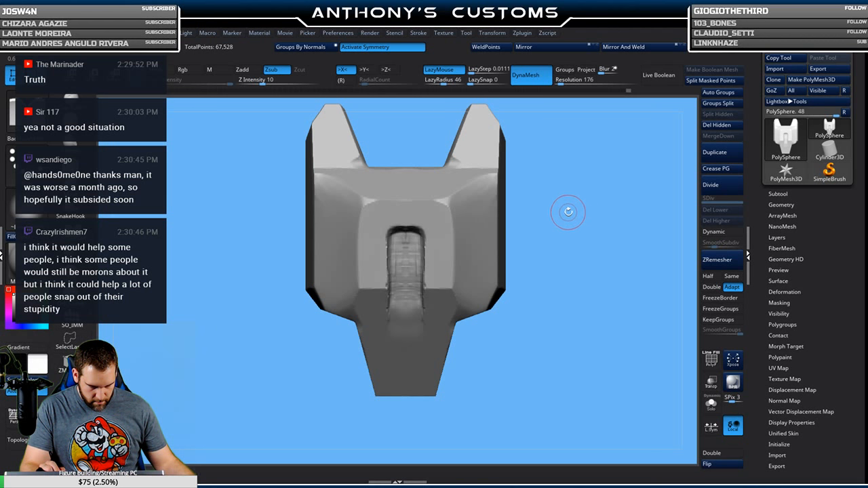
{"action": "right_click", "coordinate": [567, 213]}
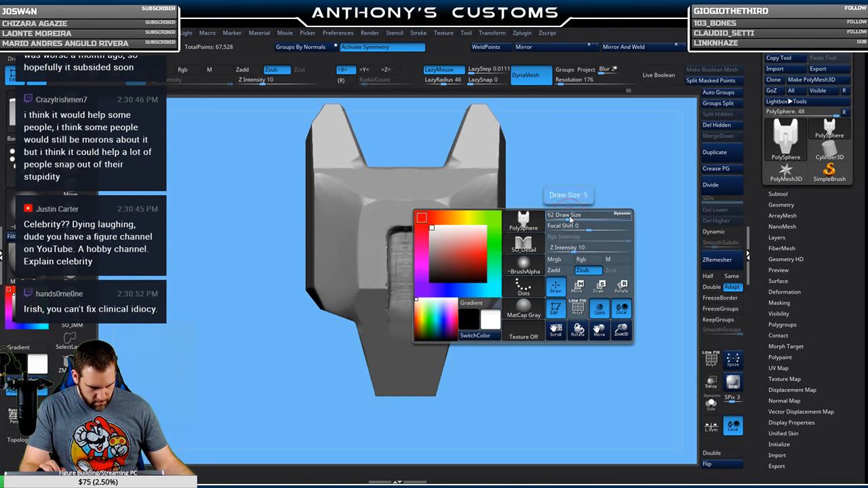
{"action": "left_click_drag", "start_coordinate": [406, 241], "coordinate": [406, 254], "text": "shift"}
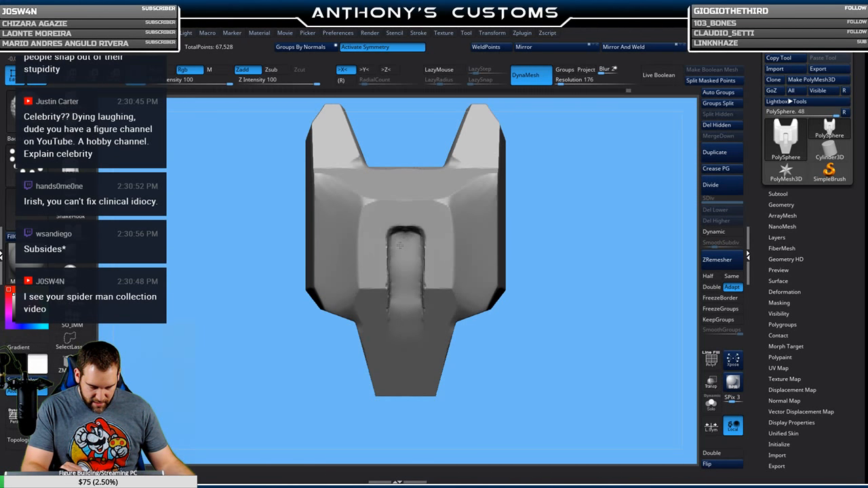
Sharpen the inner side walls and upper end of the chest groove with a subtractive detail brush at intensity 10.
{"action": "left_click_drag", "start_coordinate": [571, 209], "coordinate": [548, 188]}
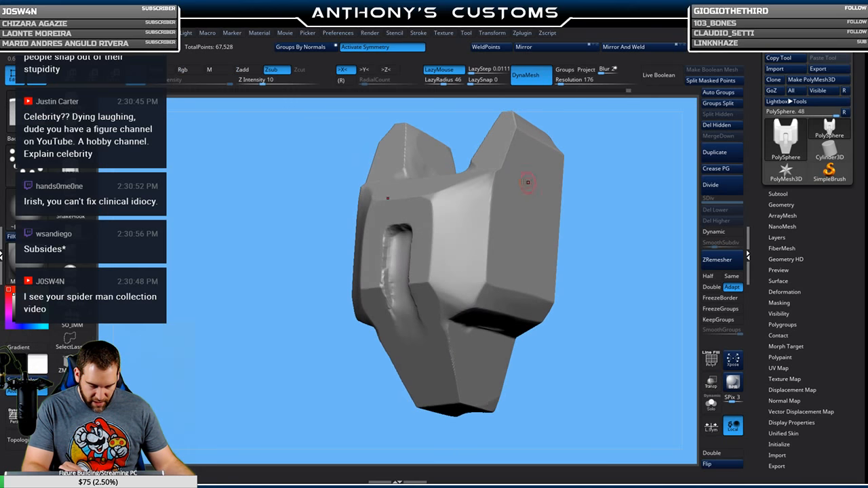
{"action": "left_click", "coordinate": [19, 110]}
{"action": "left_click", "coordinate": [182, 202]}
{"action": "left_click_drag", "start_coordinate": [613, 208], "coordinate": [594, 184]}
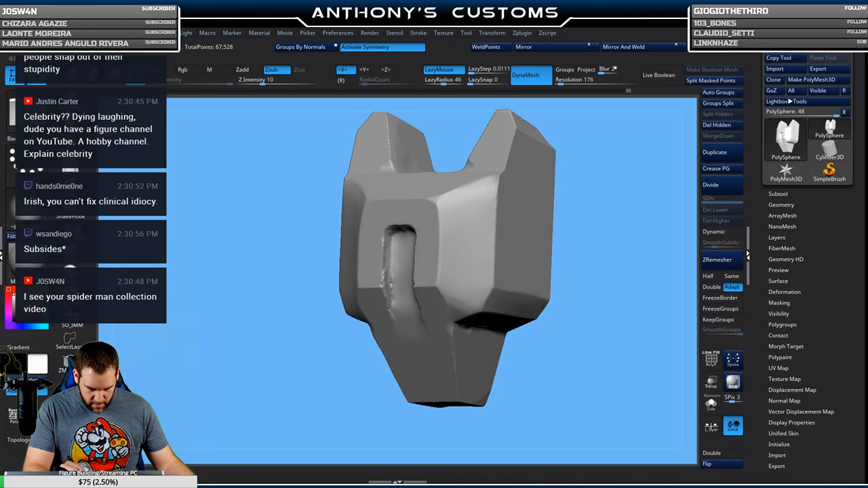
{"action": "left_click_drag", "start_coordinate": [602, 207], "coordinate": [549, 159]}
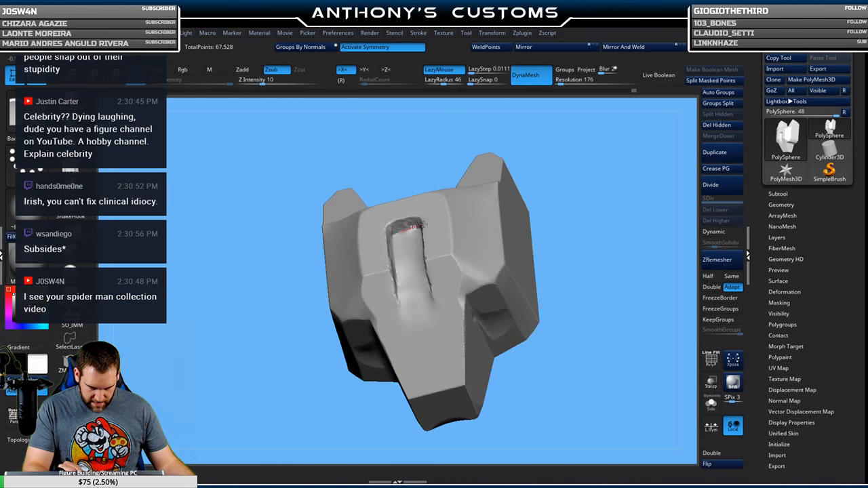
{"action": "mouse_move", "coordinate": [600, 183]}
{"action": "left_mouse_down"}
{"action": "mouse_move", "coordinate": [569, 198]}
{"action": "mouse_move", "coordinate": [564, 230]}
{"action": "left_mouse_up"}
Flatten the chest groove's side walls with a smaller TrimDynamic brush and remesh the segment with DynaMesh.
{"action": "left_click", "coordinate": [70, 140]}
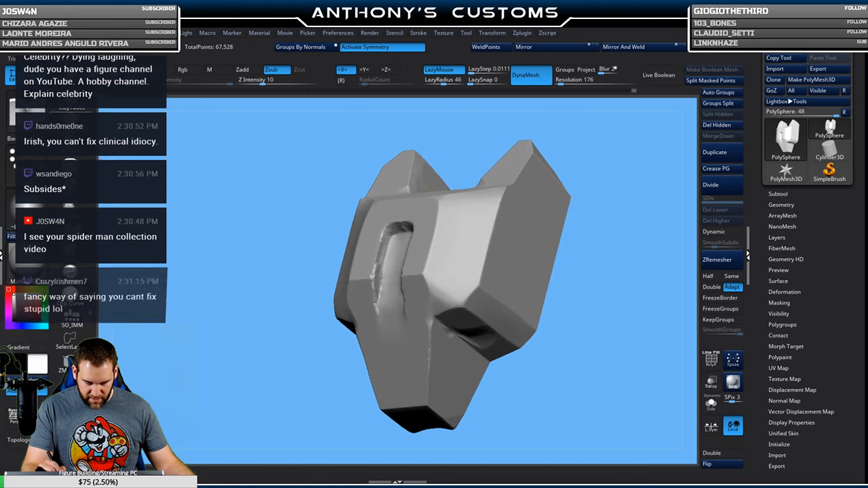
{"action": "left_click_drag", "start_coordinate": [344, 219], "coordinate": [331, 202]}
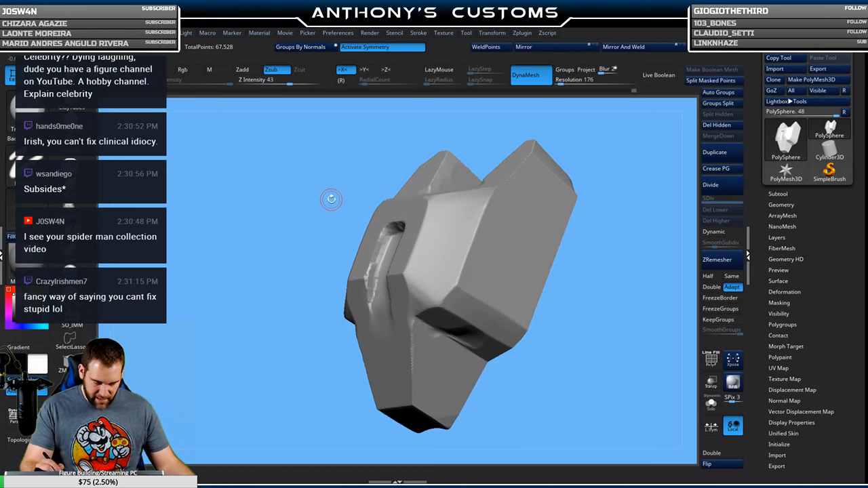
{"action": "key", "text": "space"}
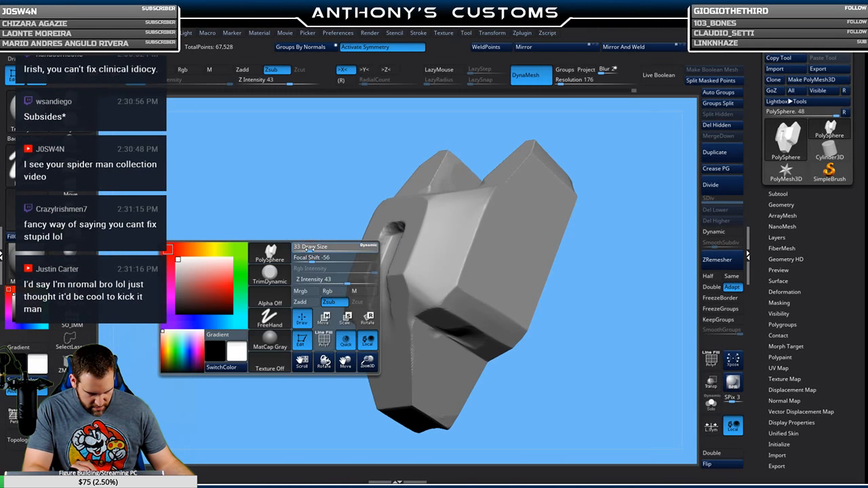
{"action": "left_click_drag", "start_coordinate": [310, 236], "coordinate": [325, 206]}
{"action": "key", "text": "space"}
{"action": "left_click_drag", "start_coordinate": [361, 255], "coordinate": [364, 255]}
{"action": "mouse_move", "coordinate": [327, 320]}
{"action": "left_mouse_down"}
{"action": "mouse_move", "coordinate": [313, 324]}
{"action": "mouse_move", "coordinate": [314, 311]}
{"action": "left_mouse_up"}
{"action": "key", "text": "space"}
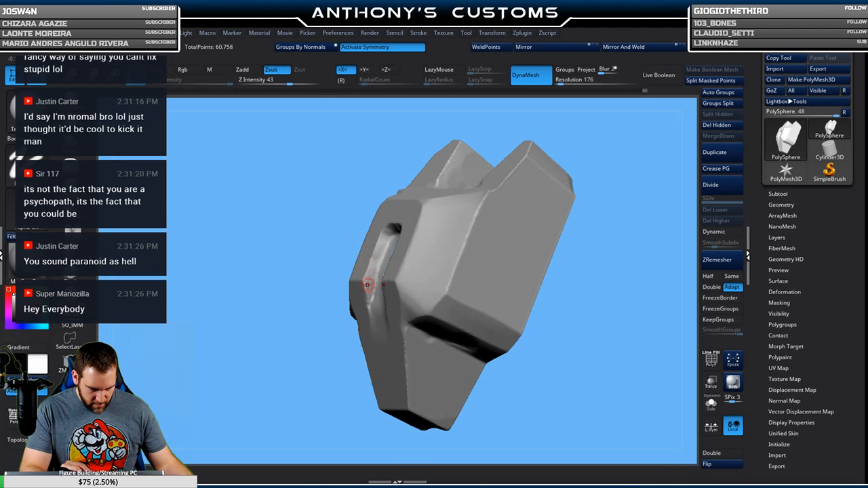
{"action": "left_click_drag", "start_coordinate": [285, 373], "coordinate": [386, 370]}
Even out the upper end and floor of the chest groove with the TrimDynamic brush.
{"action": "mouse_move", "coordinate": [513, 229]}
{"action": "left_mouse_down"}
{"action": "mouse_move", "coordinate": [579, 235]}
{"action": "mouse_move", "coordinate": [559, 235]}
{"action": "left_mouse_up"}
{"action": "key", "text": "space"}
{"action": "left_click_drag", "start_coordinate": [483, 209], "coordinate": [522, 206]}
{"action": "mouse_move", "coordinate": [467, 232]}
{"action": "left_mouse_down"}
{"action": "mouse_move", "coordinate": [489, 230]}
{"action": "mouse_move", "coordinate": [498, 173]}
{"action": "mouse_move", "coordinate": [381, 243]}
{"action": "left_mouse_up"}
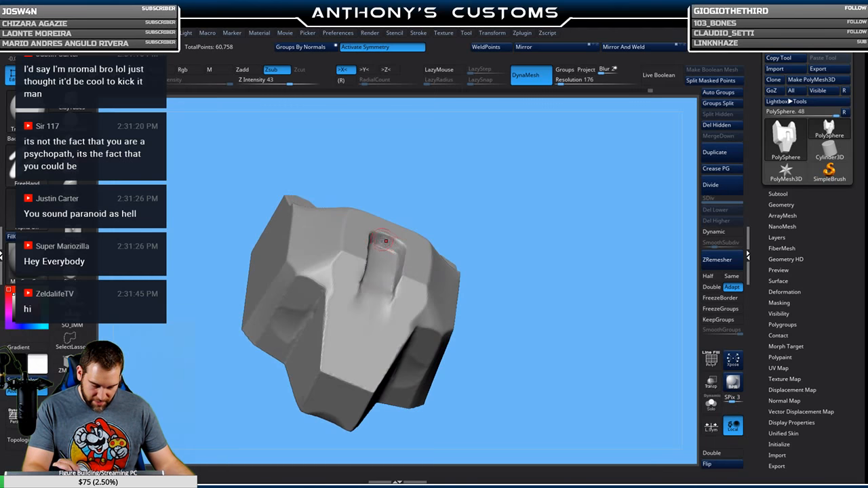
{"action": "left_click_drag", "start_coordinate": [468, 208], "coordinate": [398, 252]}
{"action": "left_click_drag", "start_coordinate": [560, 234], "coordinate": [536, 236]}
Stack three copies of the segment above the original to preview the interlocking column.
{"action": "left_click_drag", "start_coordinate": [555, 305], "coordinate": [537, 257], "text": "alt"}
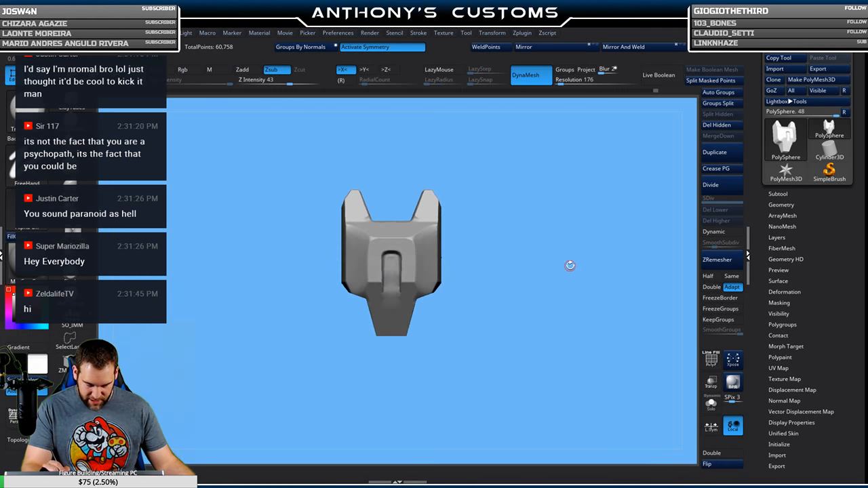
{"action": "left_click_drag", "start_coordinate": [594, 369], "coordinate": [553, 310], "text": "alt"}
{"action": "left_click_drag", "start_coordinate": [558, 309], "coordinate": [562, 368], "text": "alt"}
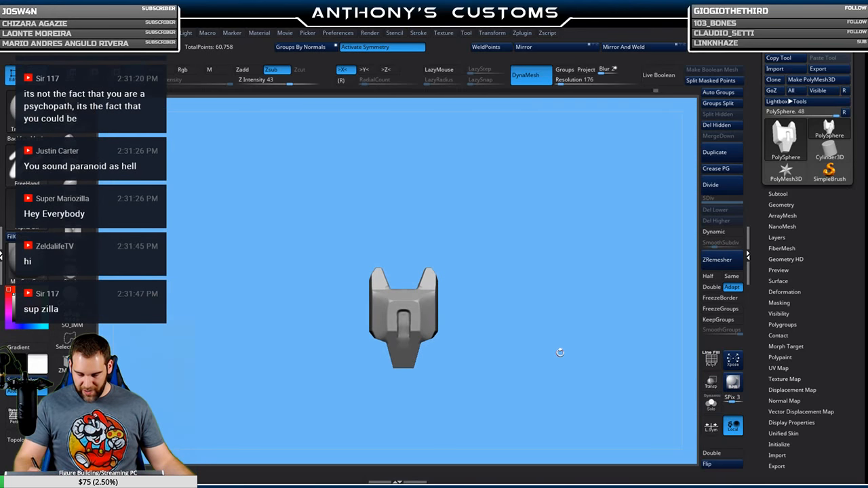
{"action": "key", "text": "w"}
{"action": "left_click_drag", "start_coordinate": [405, 235], "coordinate": [410, 12], "text": "ctrl"}
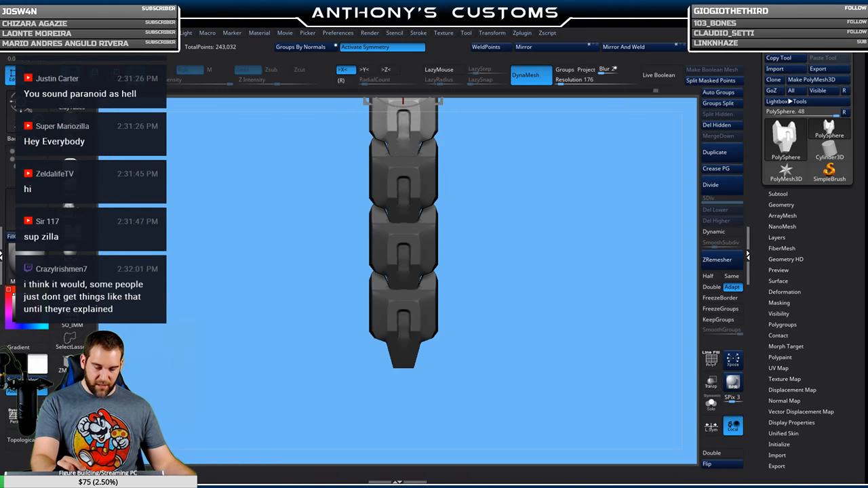
{"action": "mouse_move", "coordinate": [534, 254]}
{"action": "left_mouse_down", "text": "alt"}
{"action": "mouse_move", "coordinate": [534, 234]}
{"action": "mouse_move", "coordinate": [515, 292]}
{"action": "mouse_move", "coordinate": [535, 286]}
{"action": "mouse_move", "coordinate": [553, 298]}
{"action": "mouse_move", "coordinate": [526, 327]}
{"action": "mouse_move", "coordinate": [525, 352]}
{"action": "mouse_move", "coordinate": [545, 355]}
{"action": "mouse_move", "coordinate": [567, 337]}
{"action": "mouse_move", "coordinate": [575, 342]}
{"action": "mouse_move", "coordinate": [559, 331]}
{"action": "mouse_move", "coordinate": [560, 360]}
{"action": "left_mouse_up", "text": "alt"}
{"action": "key", "text": "q"}
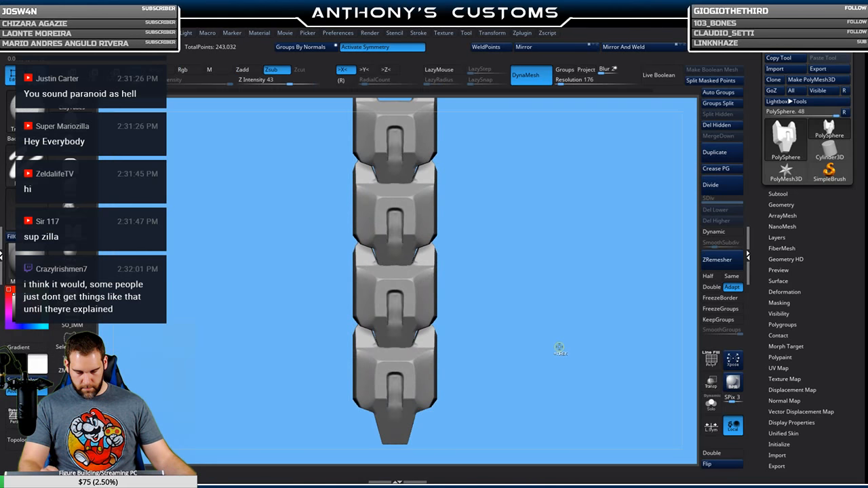
Undo the stacked copies and frame the single segment from the front.
{"action": "key", "text": "ctrl+z"}
{"action": "key", "text": "ctrl+z"}
{"action": "left_click_drag", "start_coordinate": [517, 328], "coordinate": [527, 406], "text": "alt"}
{"action": "left_click_drag", "start_coordinate": [527, 406], "coordinate": [518, 244], "text": "alt"}
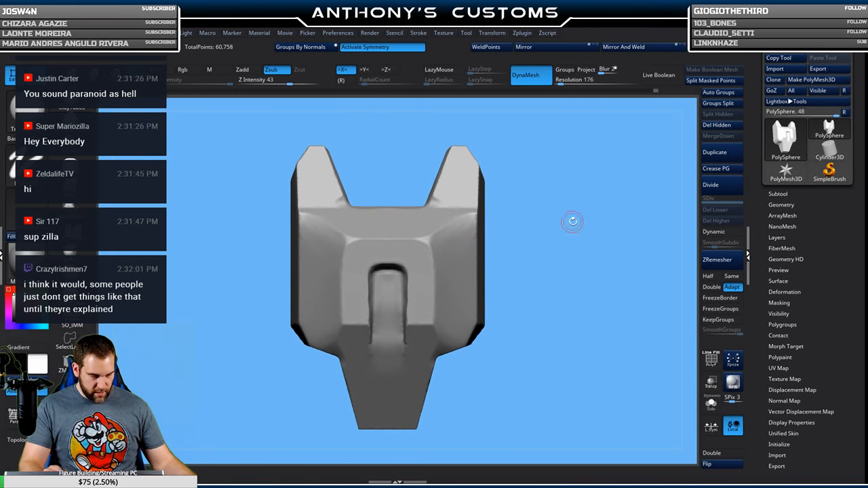
Flatten the chest panel on both sides of the groove with TrimDynamic and remesh the segment with DynaMesh.
{"action": "left_click_drag", "start_coordinate": [571, 219], "coordinate": [562, 207]}
{"action": "key", "text": "space"}
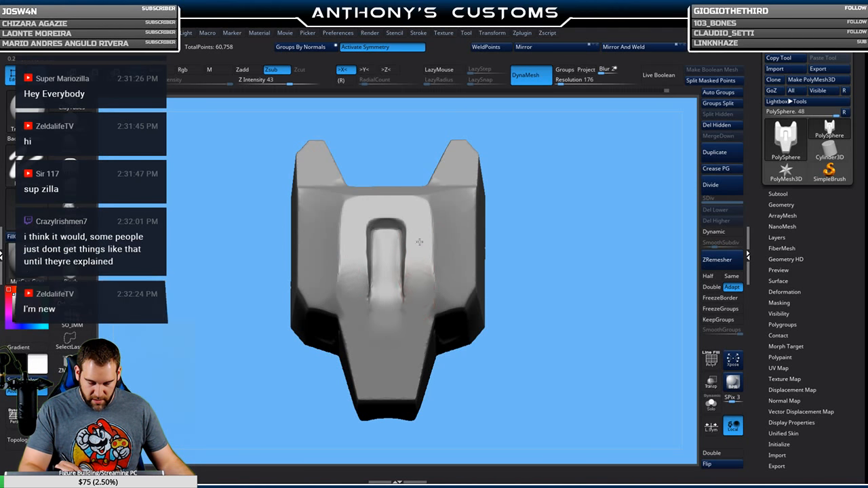
{"action": "mouse_move", "coordinate": [569, 206]}
{"action": "left_mouse_down"}
{"action": "mouse_move", "coordinate": [553, 209]}
{"action": "mouse_move", "coordinate": [575, 213]}
{"action": "mouse_move", "coordinate": [603, 200]}
{"action": "mouse_move", "coordinate": [563, 196]}
{"action": "mouse_move", "coordinate": [595, 192]}
{"action": "mouse_move", "coordinate": [588, 192]}
{"action": "left_mouse_up"}
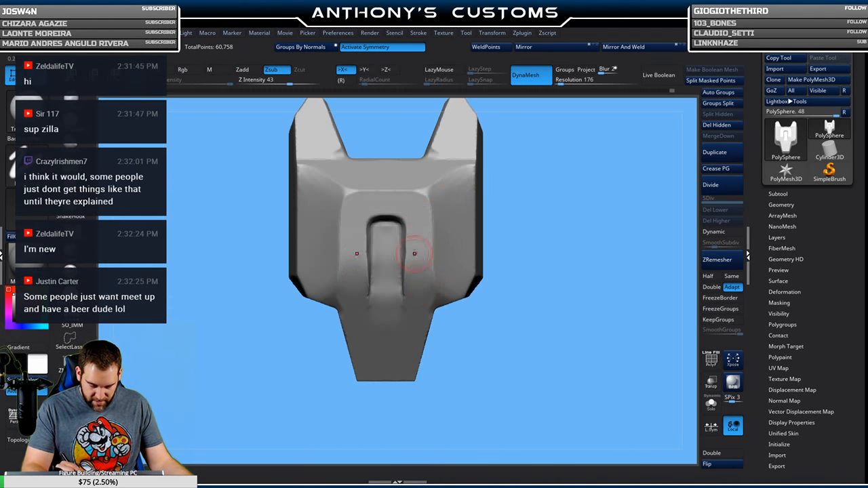
{"action": "left_click_drag", "start_coordinate": [574, 186], "coordinate": [565, 209], "text": "ctrl"}
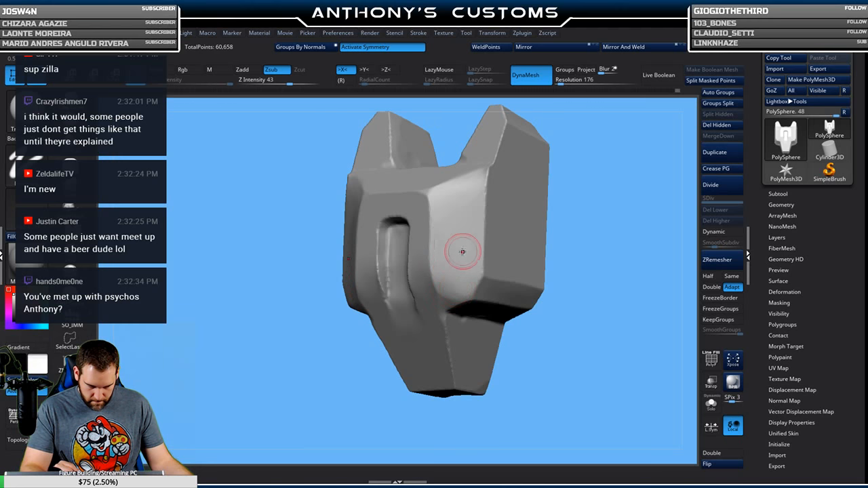
Clean up the shoulder posts' outer edges and bevels with the TrimDynamic brush.
{"action": "left_click_drag", "start_coordinate": [560, 175], "coordinate": [491, 128], "text": "shift"}
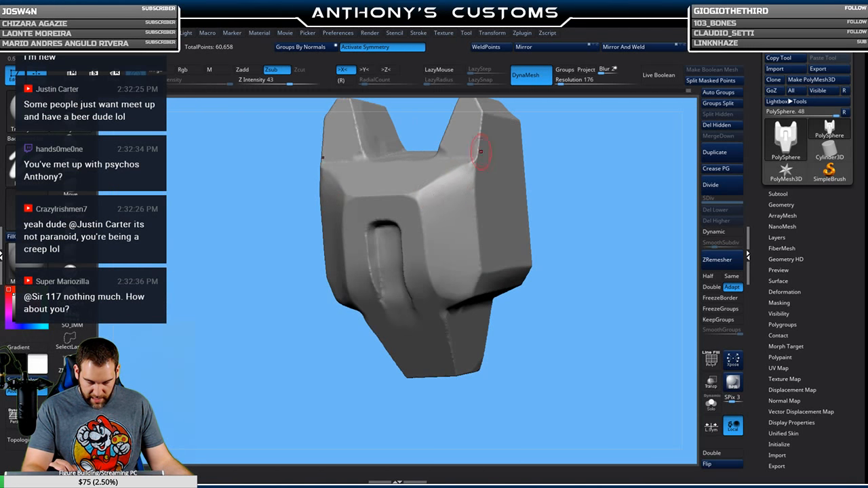
{"action": "left_click_drag", "start_coordinate": [597, 181], "coordinate": [552, 179]}
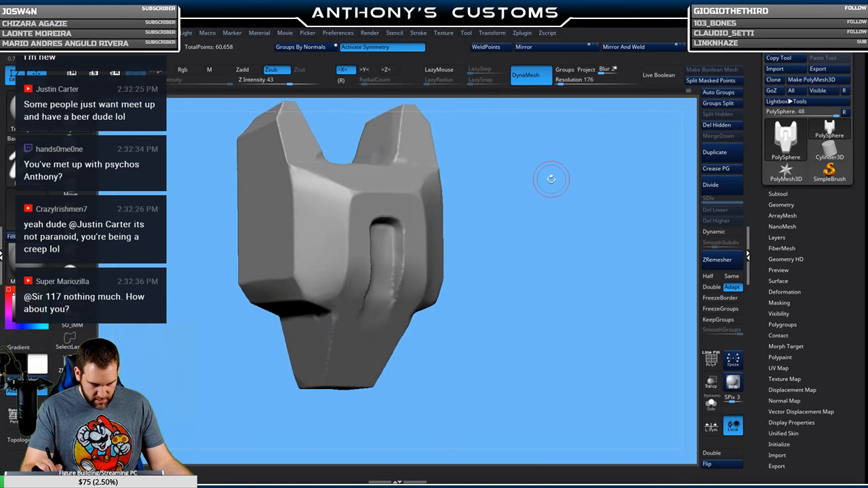
{"action": "left_click_drag", "start_coordinate": [508, 205], "coordinate": [529, 191]}
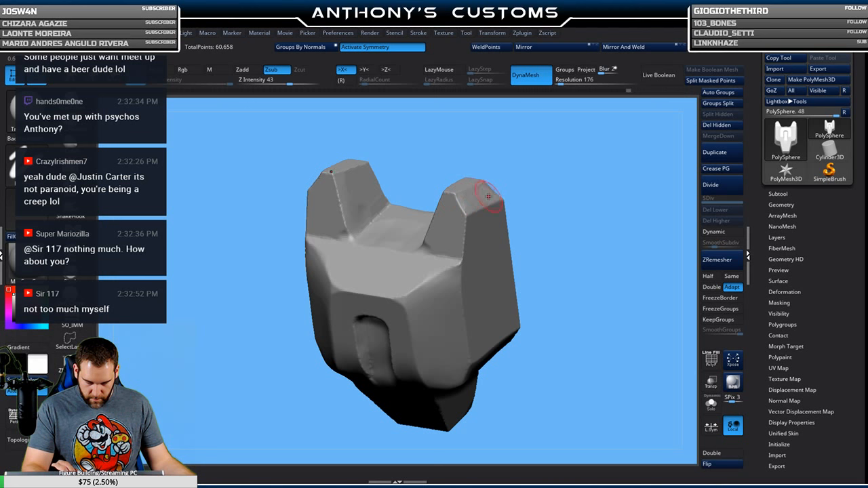
Flatten the tops of the shoulder posts with a larger TrimDynamic brush.
{"action": "mouse_move", "coordinate": [585, 188]}
{"action": "left_mouse_down"}
{"action": "mouse_move", "coordinate": [558, 149]}
{"action": "mouse_move", "coordinate": [539, 256]}
{"action": "mouse_move", "coordinate": [491, 359]}
{"action": "left_mouse_up"}
{"action": "left_click_drag", "start_coordinate": [519, 238], "coordinate": [500, 211]}
{"action": "key", "text": "space"}
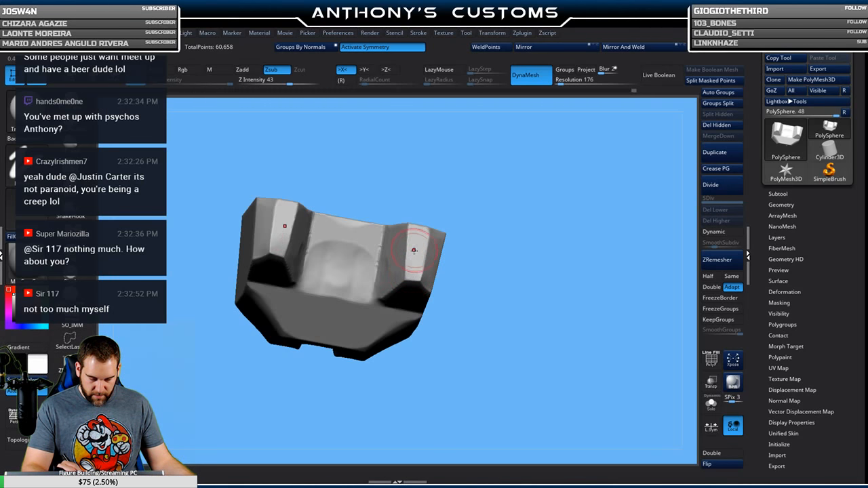
{"action": "left_click_drag", "start_coordinate": [479, 214], "coordinate": [536, 173]}
{"action": "left_click_drag", "start_coordinate": [502, 269], "coordinate": [543, 161], "text": "alt"}
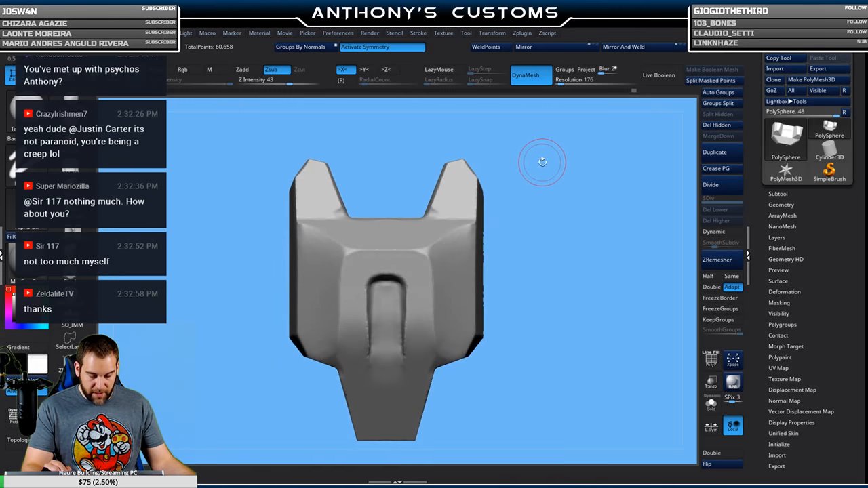
{"action": "mouse_move", "coordinate": [546, 240]}
{"action": "left_mouse_down"}
{"action": "mouse_move", "coordinate": [540, 196]}
{"action": "mouse_move", "coordinate": [535, 229]}
{"action": "mouse_move", "coordinate": [537, 181]}
{"action": "mouse_move", "coordinate": [525, 337]}
{"action": "left_mouse_up"}
{"action": "left_click_drag", "start_coordinate": [521, 323], "coordinate": [487, 292]}
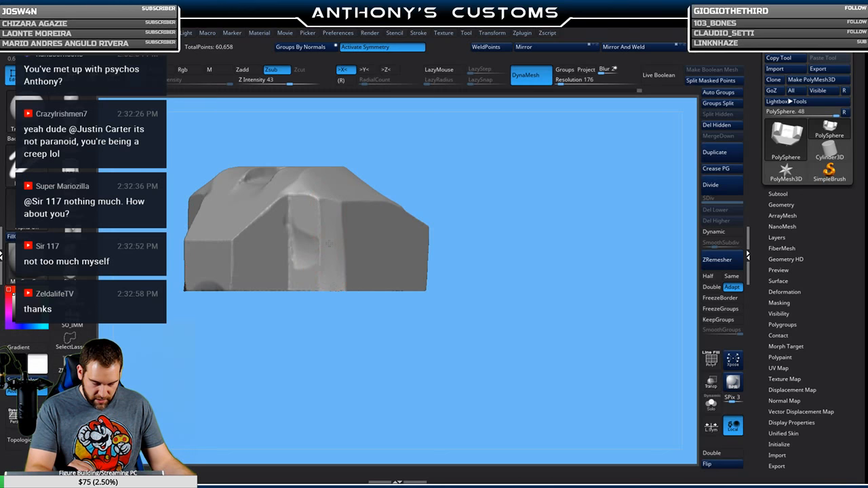
{"action": "mouse_move", "coordinate": [323, 235]}
{"action": "left_mouse_down"}
{"action": "mouse_move", "coordinate": [319, 266]}
{"action": "mouse_move", "coordinate": [508, 265]}
{"action": "mouse_move", "coordinate": [442, 240]}
{"action": "mouse_move", "coordinate": [538, 289]}
{"action": "mouse_move", "coordinate": [535, 248]}
{"action": "mouse_move", "coordinate": [565, 228]}
{"action": "mouse_move", "coordinate": [543, 267]}
{"action": "mouse_move", "coordinate": [525, 266]}
{"action": "mouse_move", "coordinate": [548, 265]}
{"action": "left_mouse_up"}
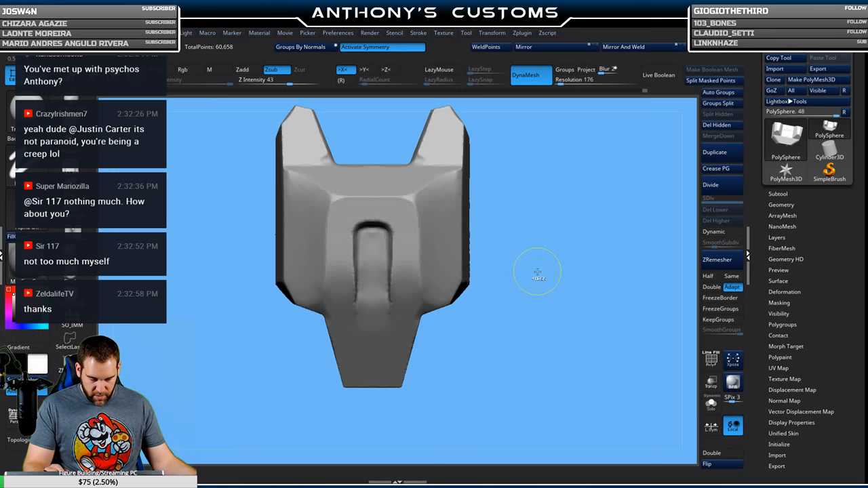
Clip the body's lower side corners to a larger bevel with an angled clip curve.
{"action": "mouse_move", "coordinate": [501, 250]}
{"action": "left_mouse_down", "text": "ctrl+shift"}
{"action": "mouse_move", "coordinate": [469, 276]}
{"action": "mouse_move", "coordinate": [446, 320]}
{"action": "mouse_move", "coordinate": [440, 312]}
{"action": "mouse_move", "coordinate": [502, 403]}
{"action": "mouse_move", "coordinate": [504, 388]}
{"action": "mouse_move", "coordinate": [436, 327]}
{"action": "mouse_move", "coordinate": [438, 315]}
{"action": "left_mouse_up", "text": "ctrl+shift"}
{"action": "key", "text": "ctrl+z"}
{"action": "left_click_drag", "start_coordinate": [476, 287], "coordinate": [498, 263], "text": "ctrl+shift"}
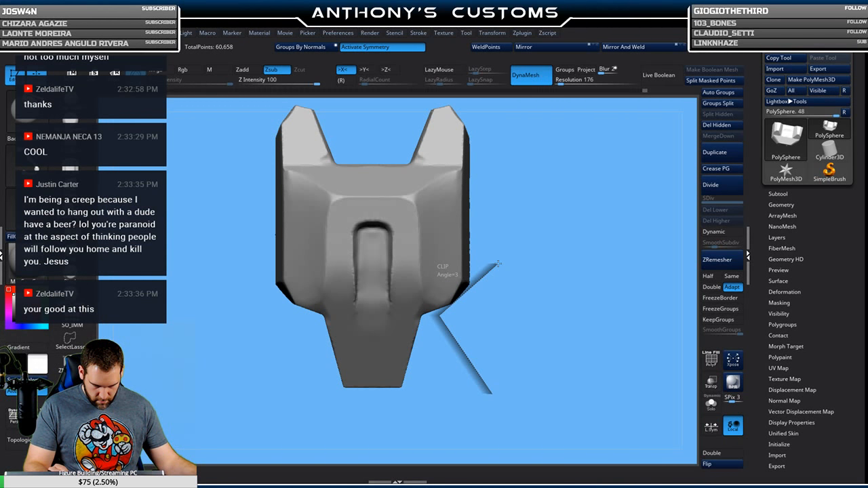
{"action": "left_click_drag", "start_coordinate": [498, 263], "coordinate": [491, 259], "text": "ctrl+shift"}
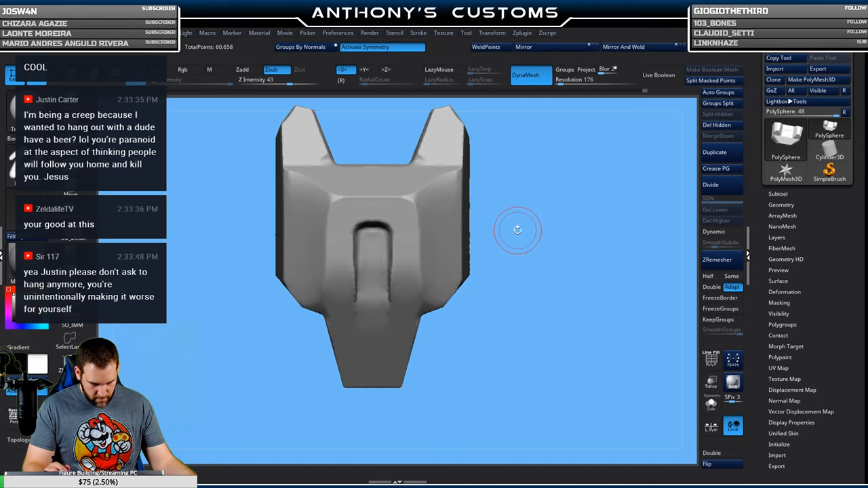
Undo the larger bevel on the body's lower side corners.
{"action": "left_click_drag", "start_coordinate": [523, 233], "coordinate": [536, 300]}
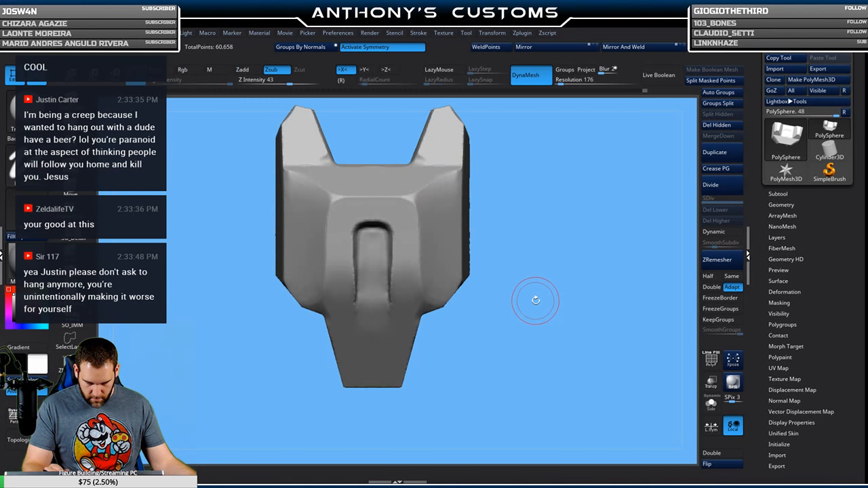
{"action": "mouse_move", "coordinate": [533, 304]}
{"action": "left_mouse_down", "text": "alt"}
{"action": "mouse_move", "coordinate": [527, 263]}
{"action": "mouse_move", "coordinate": [531, 287]}
{"action": "left_mouse_up", "text": "alt"}
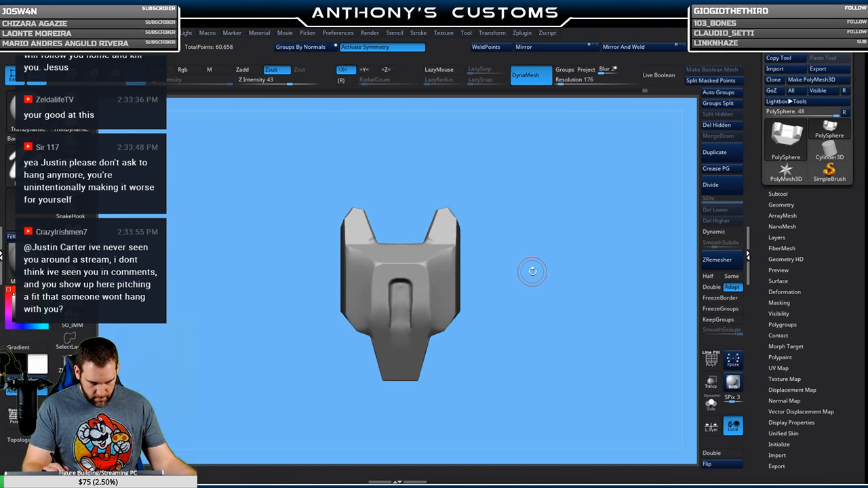
{"action": "left_click_drag", "start_coordinate": [553, 282], "coordinate": [548, 258]}
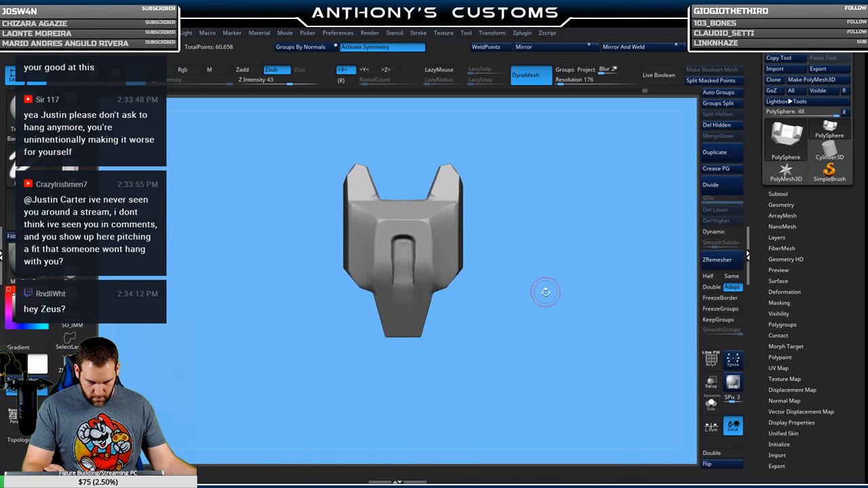
{"action": "left_click_drag", "start_coordinate": [546, 291], "coordinate": [506, 257]}
{"action": "key", "text": "ctrl"}
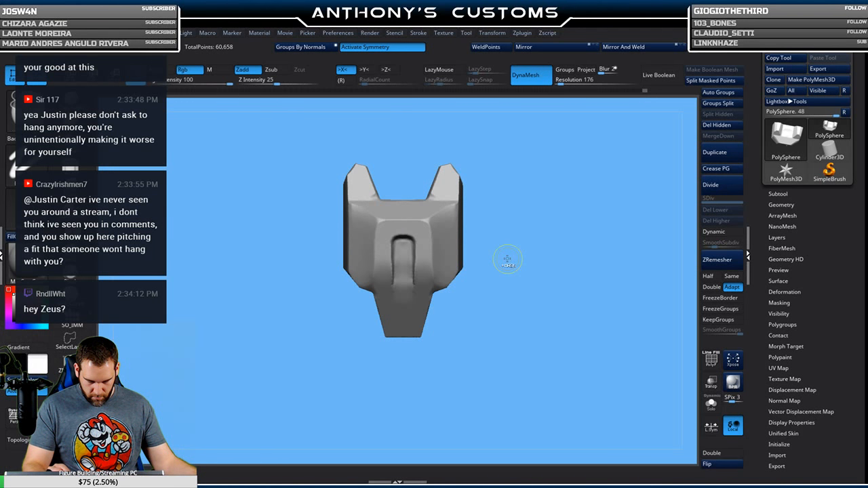
{"action": "key", "text": "alt"}
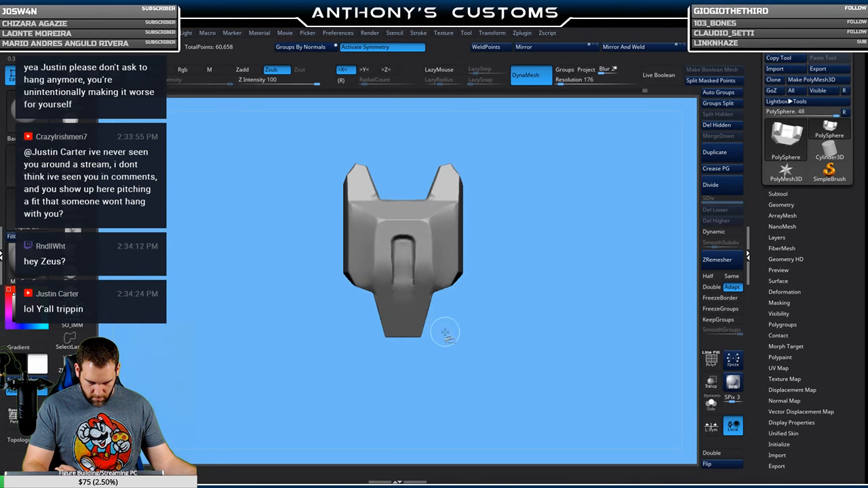
Try to clip the body's lower corner along a bent clip curve running down beside the tapered lower block.
{"action": "mouse_move", "coordinate": [432, 370]}
{"action": "left_mouse_down", "text": "ctrl+shift"}
{"action": "mouse_move", "coordinate": [443, 294]}
{"action": "mouse_move", "coordinate": [507, 247]}
{"action": "left_mouse_up", "text": "ctrl+shift"}
{"action": "key", "text": "ctrl+z"}
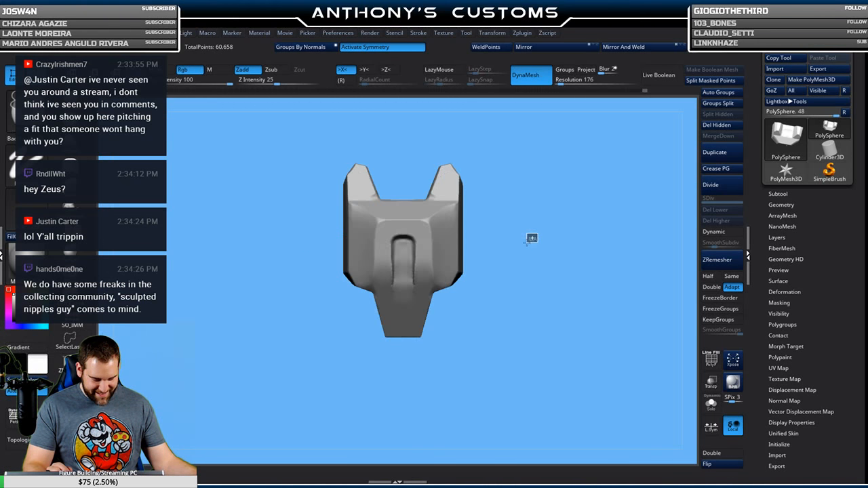
{"action": "mouse_move", "coordinate": [549, 232]}
{"action": "left_mouse_down", "text": "ctrl+shift"}
{"action": "mouse_move", "coordinate": [465, 290]}
{"action": "mouse_move", "coordinate": [464, 356]}
{"action": "mouse_move", "coordinate": [438, 366]}
{"action": "left_mouse_up", "text": "ctrl+shift"}
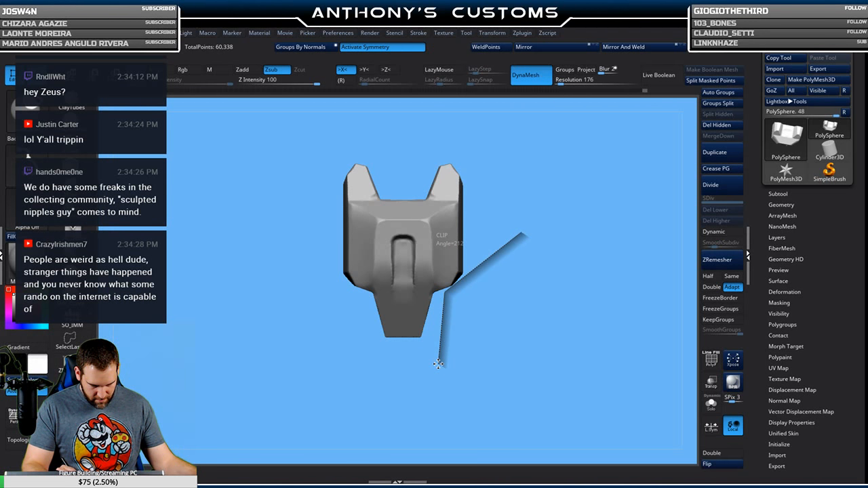
{"action": "left_click_drag", "start_coordinate": [438, 363], "coordinate": [428, 363], "text": "ctrl+shift"}
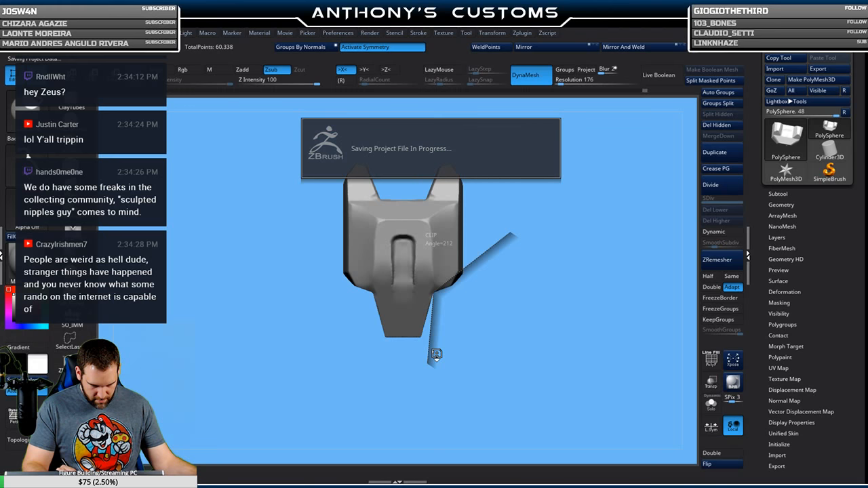
{"action": "left_click_drag", "start_coordinate": [436, 354], "coordinate": [436, 352], "text": "ctrl+shift"}
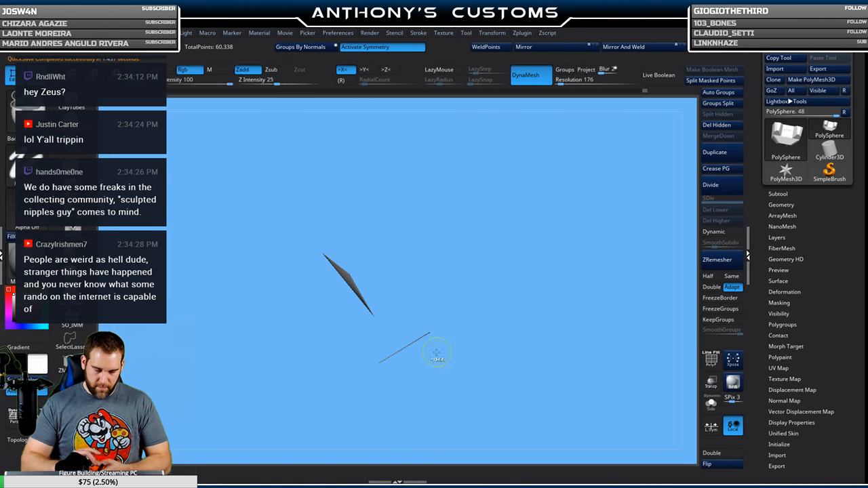
{"action": "key", "text": "ctrl+z"}
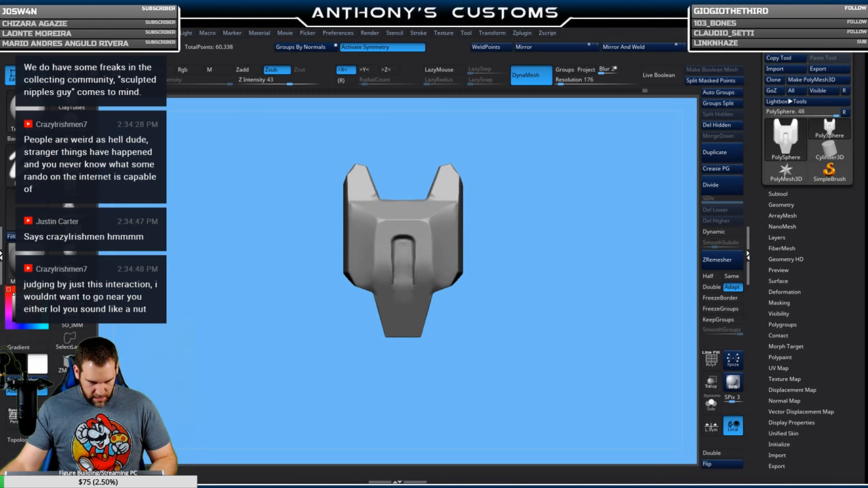
Try to clip the body's lower corners with a bent clip curve ending under the tapered lower block, and undo the clip.
{"action": "key", "text": "shift"}
{"action": "key", "text": "alt"}
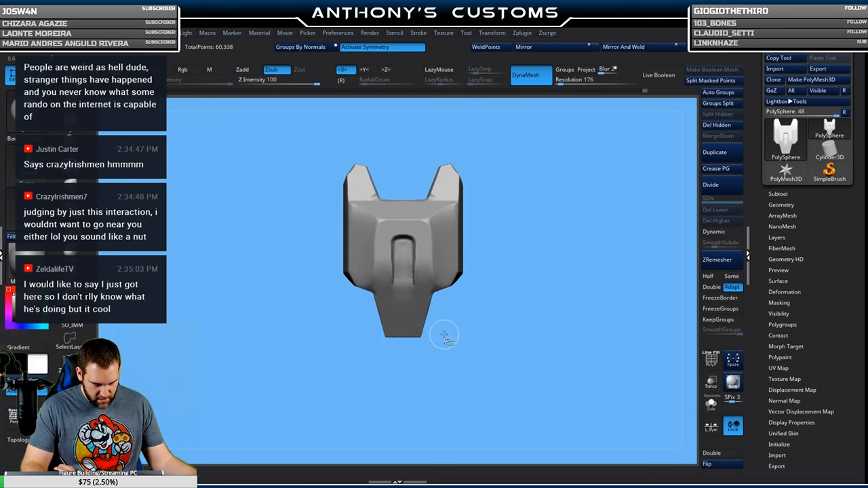
{"action": "mouse_move", "coordinate": [419, 366]}
{"action": "left_mouse_down", "text": "ctrl+shift"}
{"action": "mouse_move", "coordinate": [468, 183]}
{"action": "mouse_move", "coordinate": [471, 194]}
{"action": "left_mouse_up", "text": "ctrl+shift"}
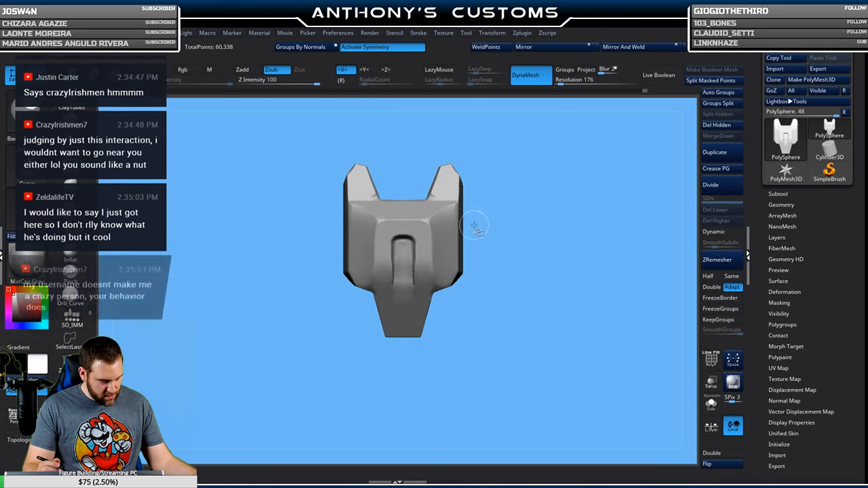
{"action": "left_click_drag", "start_coordinate": [501, 252], "coordinate": [439, 294], "text": "ctrl+shift"}
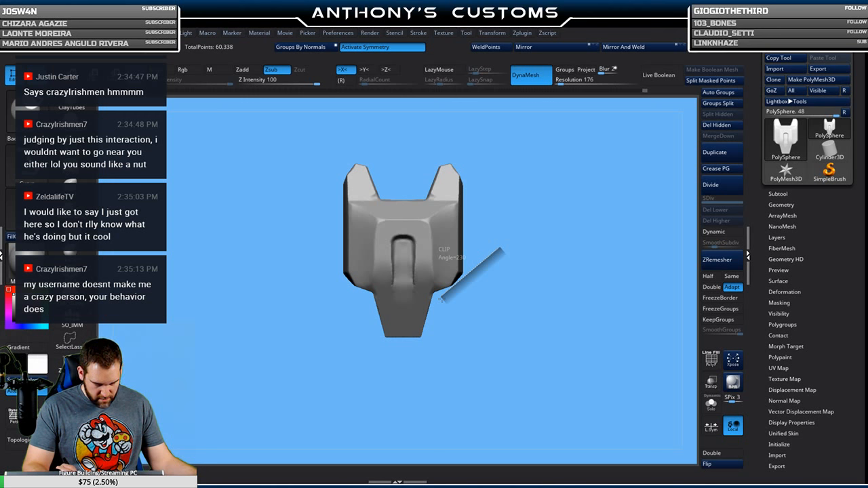
{"action": "left_click_drag", "start_coordinate": [441, 299], "coordinate": [411, 351], "text": "ctrl+shift"}
{"action": "key", "text": "ctrl+z"}
{"action": "key", "text": "ctrl+z"}
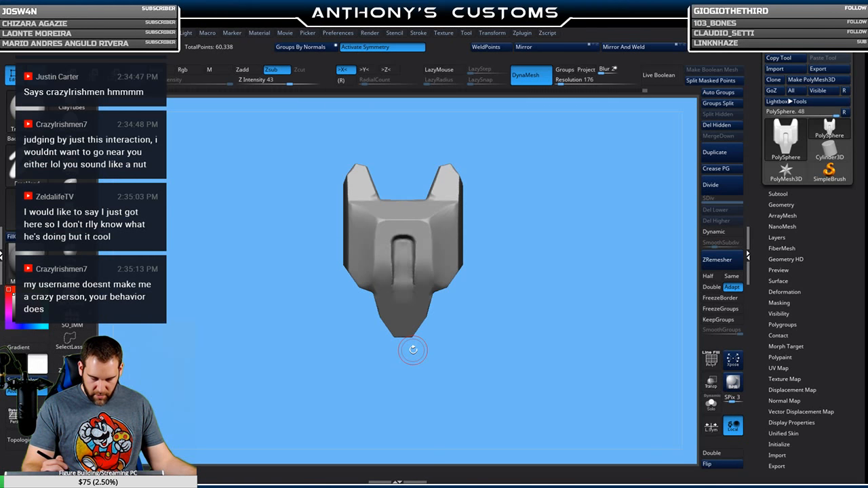
{"action": "key", "text": "ctrl+z"}
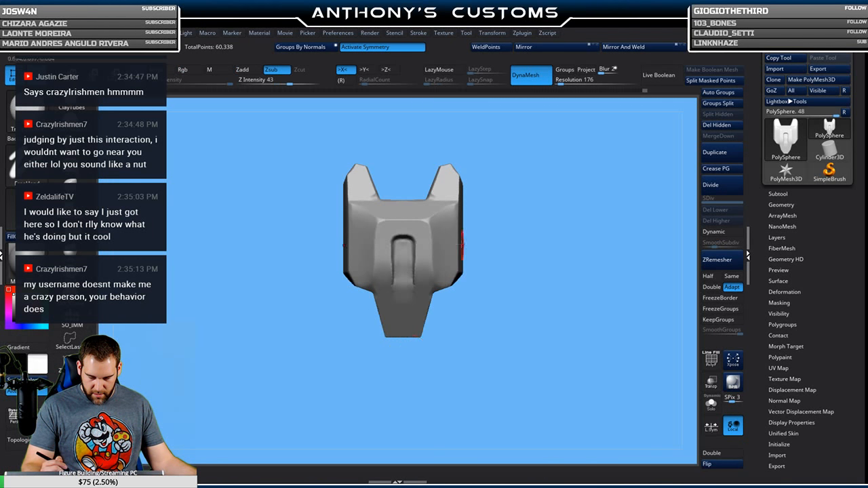
Try a clip curve that cuts the body's lower corner and bends steeply along the tapered block's side, and undo it.
{"action": "left_click_drag", "start_coordinate": [479, 251], "coordinate": [431, 297], "text": "ctrl+shift"}
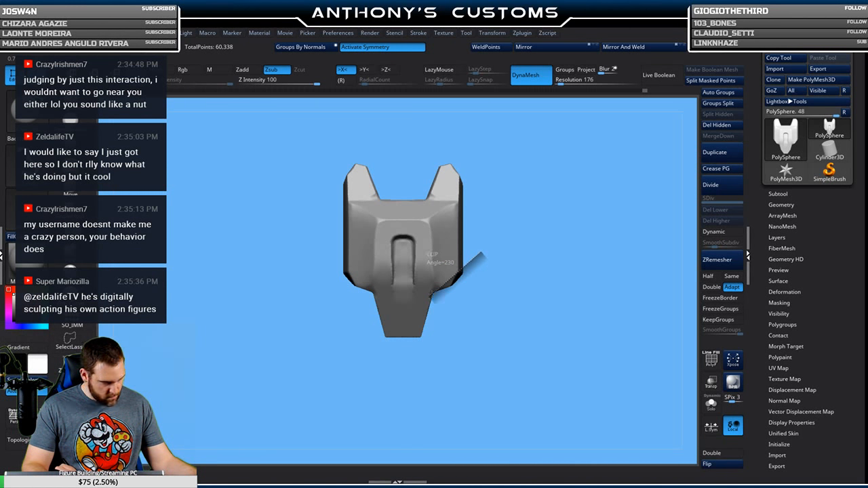
{"action": "left_click_drag", "start_coordinate": [431, 307], "coordinate": [421, 348], "text": "ctrl+shift"}
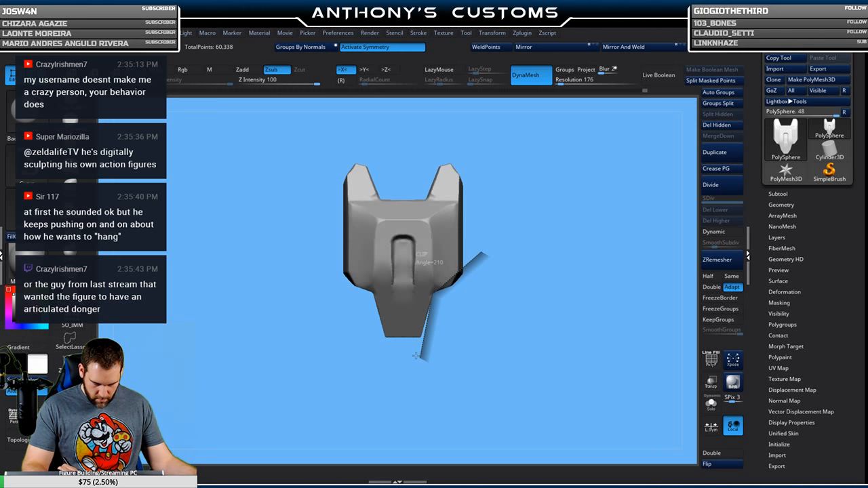
{"action": "left_click_drag", "start_coordinate": [415, 356], "coordinate": [413, 353], "text": "ctrl+shift"}
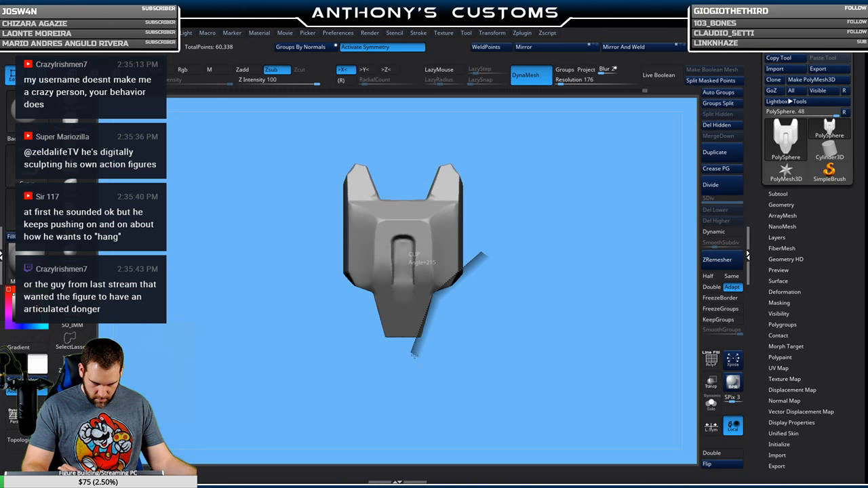
{"action": "left_click_drag", "start_coordinate": [425, 350], "coordinate": [430, 354], "text": "ctrl+shift"}
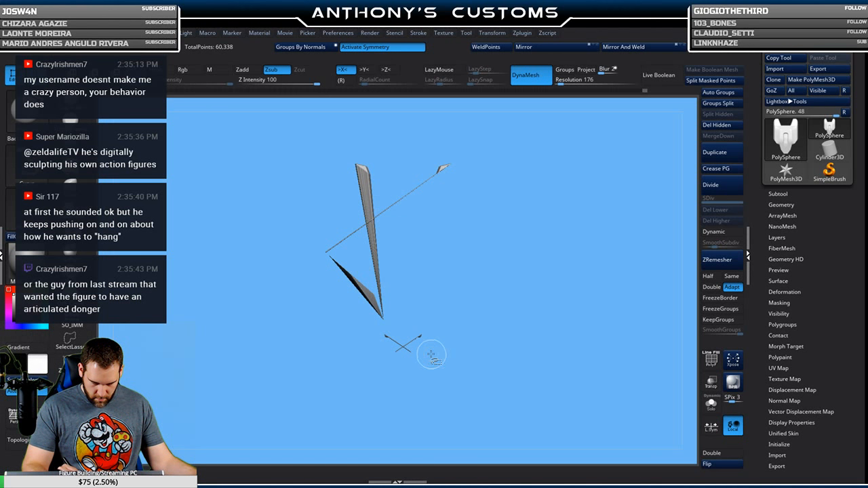
{"action": "key", "text": "ctrl+z"}
Smooth and flatten the body's underside faces beside the tapered lower block with the TrimDynamic brush.
{"action": "left_click_drag", "start_coordinate": [533, 263], "coordinate": [510, 233], "text": "shift"}
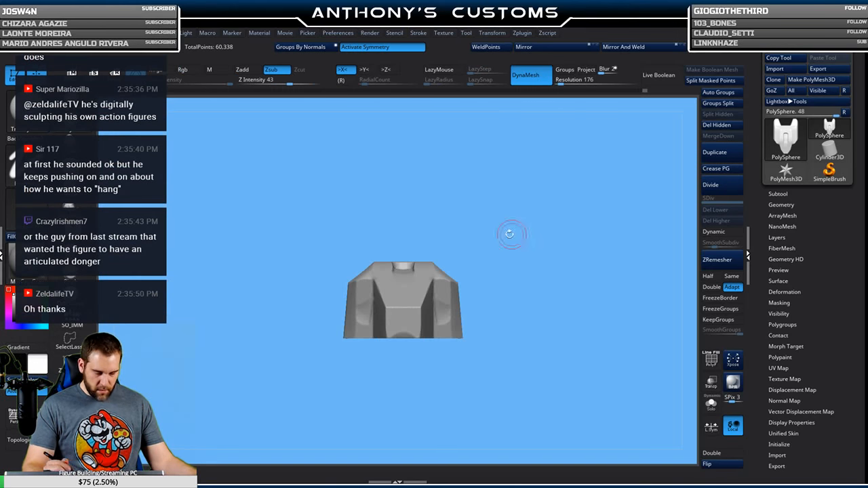
{"action": "key", "text": "b"}
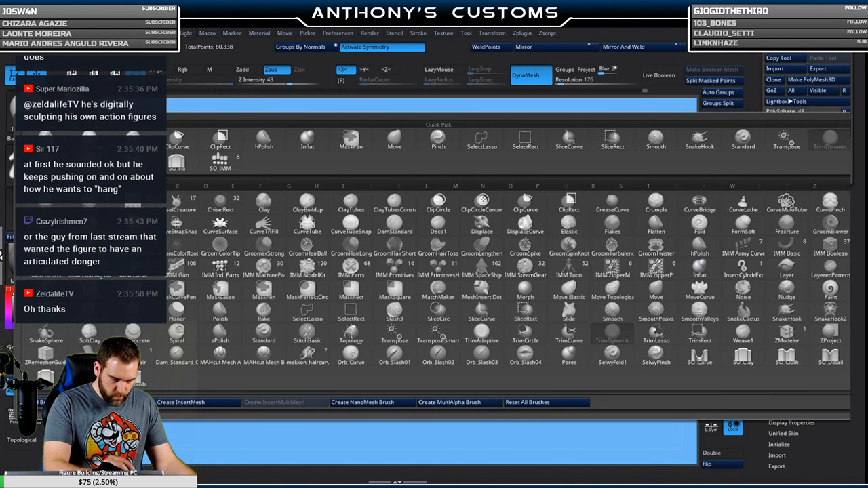
{"action": "key", "text": "t"}
{"action": "key", "text": "d"}
{"action": "left_click_drag", "start_coordinate": [530, 373], "coordinate": [489, 343]}
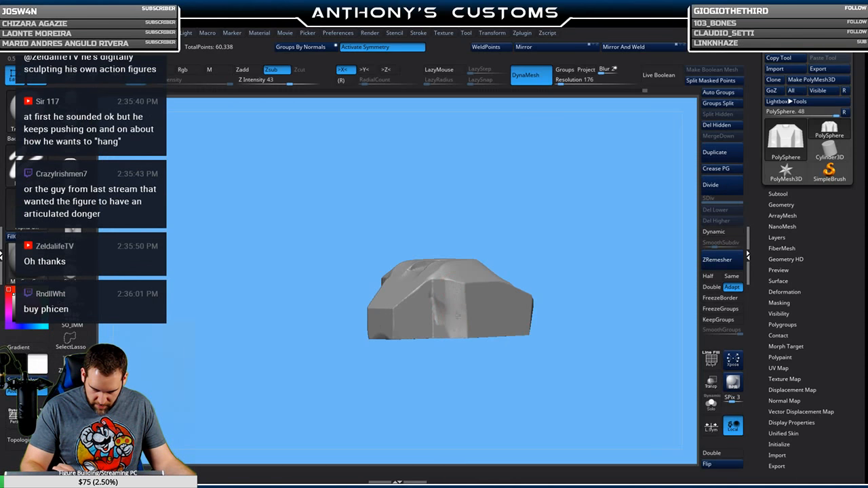
{"action": "left_click_drag", "start_coordinate": [448, 374], "coordinate": [471, 382]}
{"action": "left_click_drag", "start_coordinate": [529, 264], "coordinate": [509, 301], "text": "alt"}
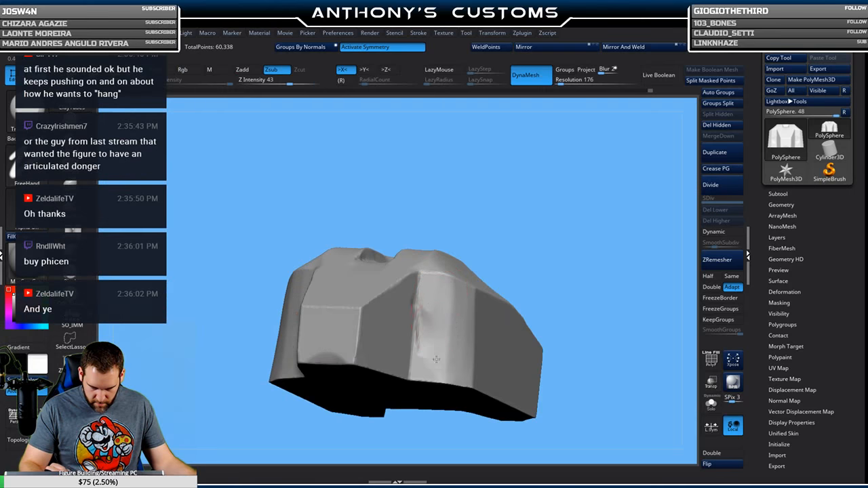
{"action": "left_click_drag", "start_coordinate": [518, 204], "coordinate": [508, 252]}
{"action": "left_click_drag", "start_coordinate": [551, 234], "coordinate": [565, 194], "text": "shift"}
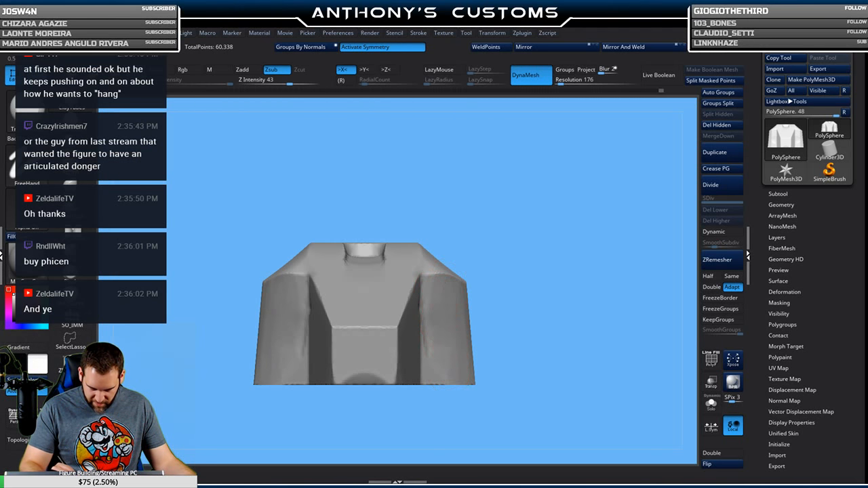
{"action": "left_click_drag", "start_coordinate": [502, 239], "coordinate": [513, 216]}
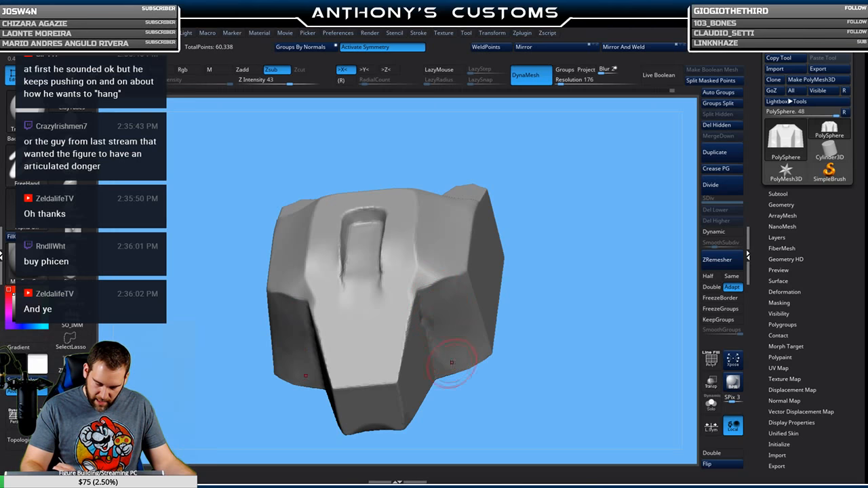
Flatten the surface of the notch between the two shoulder posts with TrimDynamic strokes.
{"action": "mouse_move", "coordinate": [536, 221]}
{"action": "left_mouse_down"}
{"action": "mouse_move", "coordinate": [560, 257]}
{"action": "mouse_move", "coordinate": [566, 234]}
{"action": "left_mouse_up"}
{"action": "mouse_move", "coordinate": [550, 286]}
{"action": "left_mouse_down", "text": "alt"}
{"action": "mouse_move", "coordinate": [551, 324]}
{"action": "mouse_move", "coordinate": [538, 228]}
{"action": "mouse_move", "coordinate": [551, 315]}
{"action": "left_mouse_up", "text": "alt"}
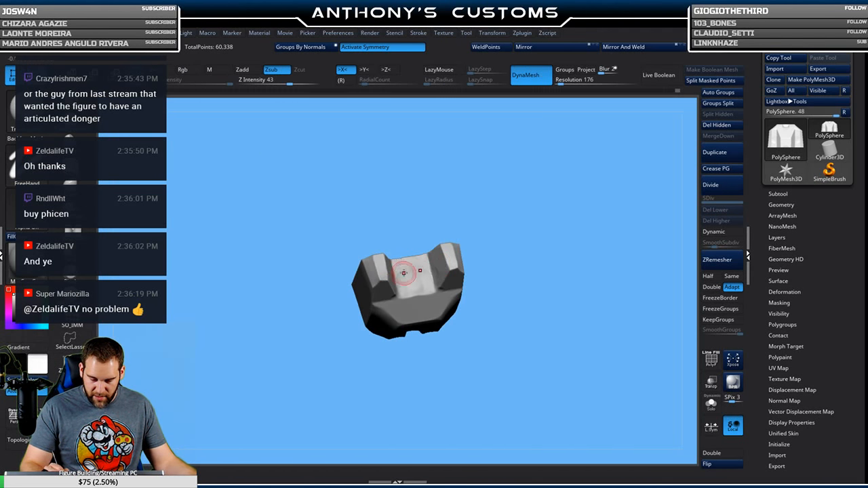
{"action": "left_click_drag", "start_coordinate": [410, 263], "coordinate": [412, 277]}
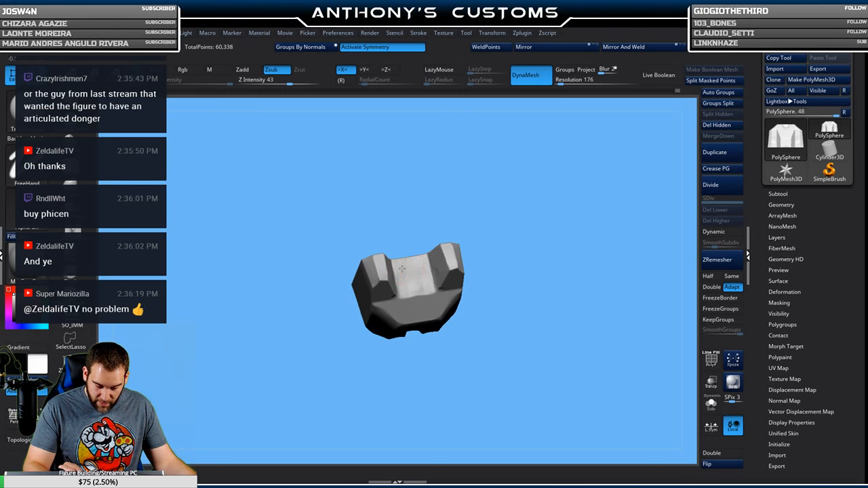
{"action": "left_click_drag", "start_coordinate": [552, 290], "coordinate": [530, 266]}
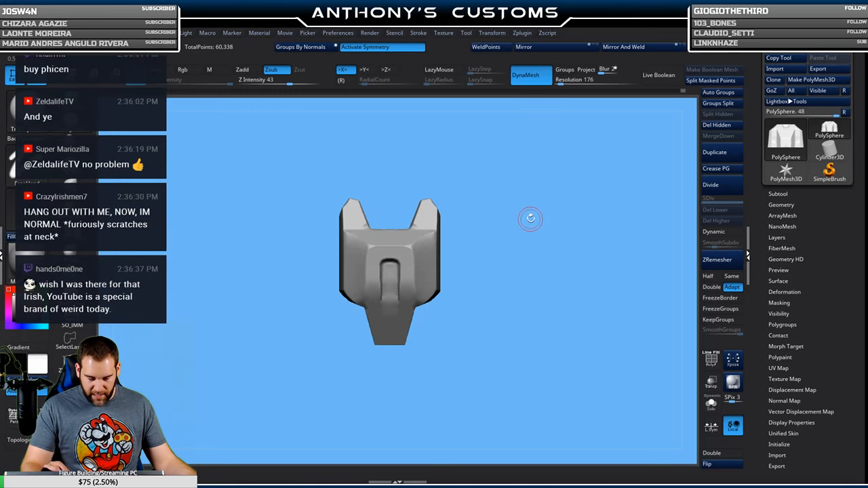
Copy the segment upward into an interlocking stack of four, check how the pieces fit, and undo the copies.
{"action": "left_click_drag", "start_coordinate": [529, 257], "coordinate": [527, 329], "text": "alt"}
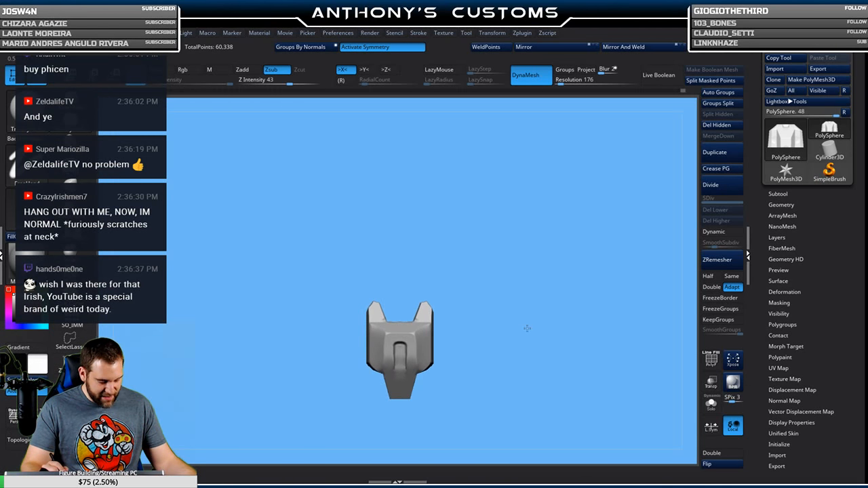
{"action": "key", "text": "w"}
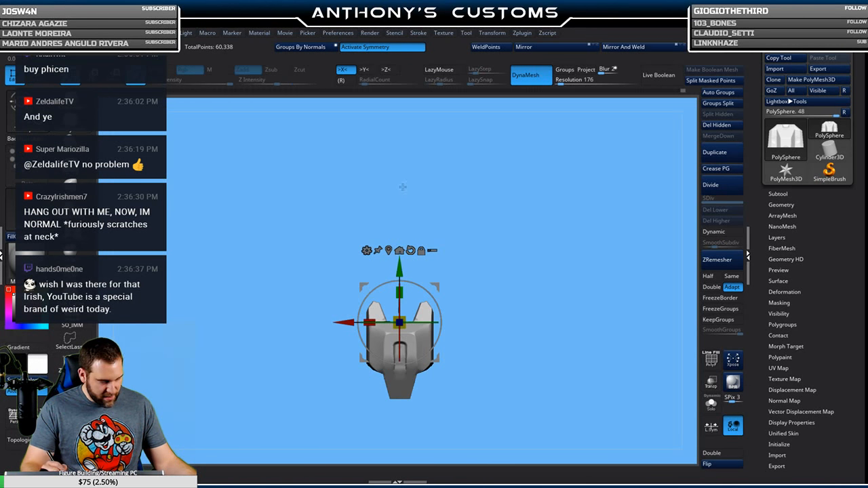
{"action": "left_click_drag", "start_coordinate": [402, 268], "coordinate": [405, 13], "text": "ctrl"}
{"action": "key", "text": "q"}
{"action": "mouse_move", "coordinate": [528, 286]}
{"action": "left_mouse_down", "text": "alt"}
{"action": "mouse_move", "coordinate": [533, 256]}
{"action": "mouse_move", "coordinate": [519, 278]}
{"action": "left_mouse_up", "text": "alt"}
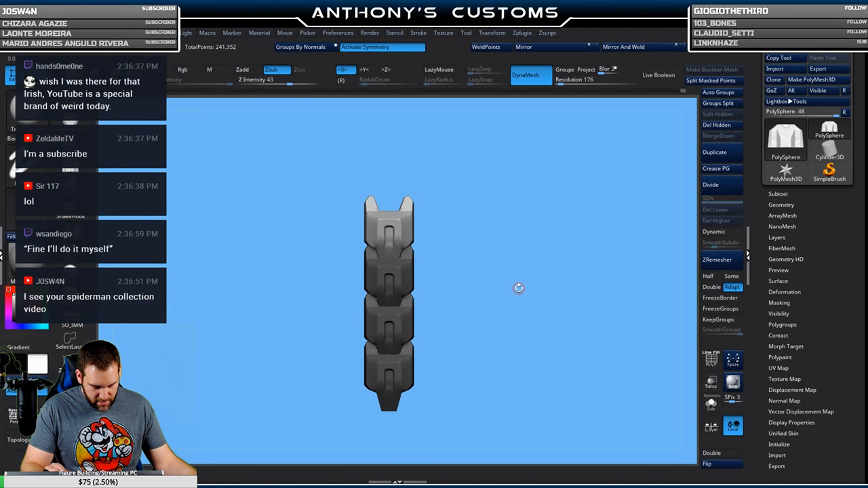
{"action": "left_click_drag", "start_coordinate": [517, 288], "coordinate": [494, 304]}
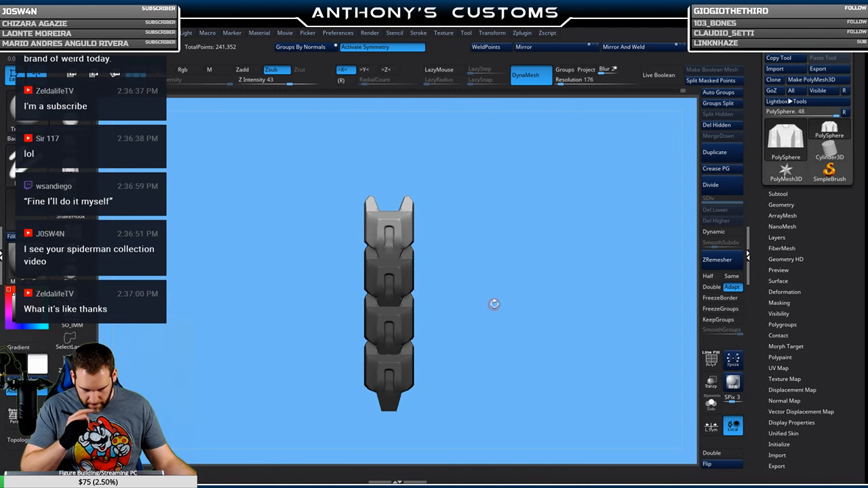
{"action": "mouse_move", "coordinate": [505, 300]}
{"action": "left_mouse_down"}
{"action": "mouse_move", "coordinate": [537, 300]}
{"action": "mouse_move", "coordinate": [479, 312]}
{"action": "mouse_move", "coordinate": [495, 323]}
{"action": "mouse_move", "coordinate": [520, 302]}
{"action": "left_mouse_up"}
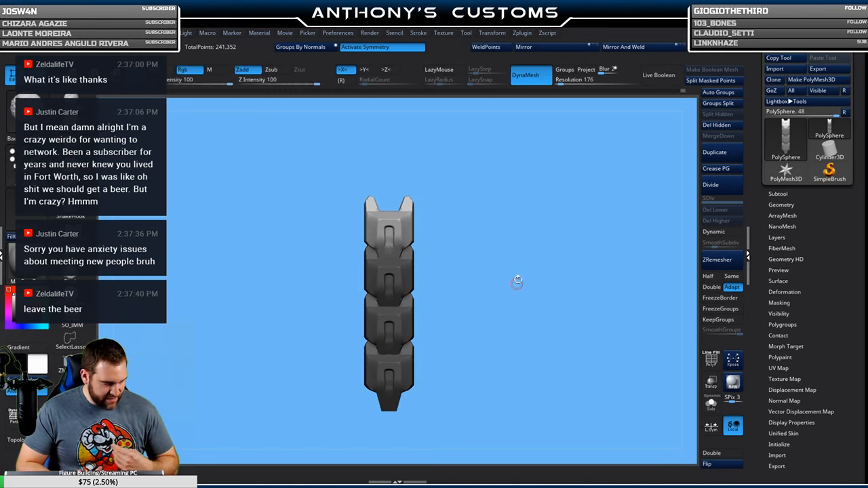
{"action": "key", "text": "ctrl+z"}
Push the lower sides of the chest groove outward so the groove flares wider toward its lower end.
{"action": "left_click_drag", "start_coordinate": [493, 341], "coordinate": [505, 422], "text": "alt"}
{"action": "left_click_drag", "start_coordinate": [505, 422], "coordinate": [514, 314], "text": "alt"}
{"action": "left_click_drag", "start_coordinate": [493, 362], "coordinate": [528, 381]}
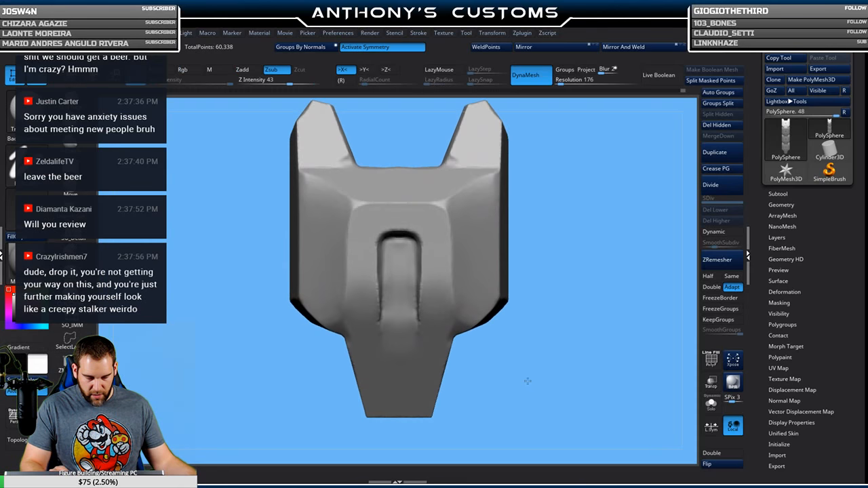
{"action": "key", "text": "space"}
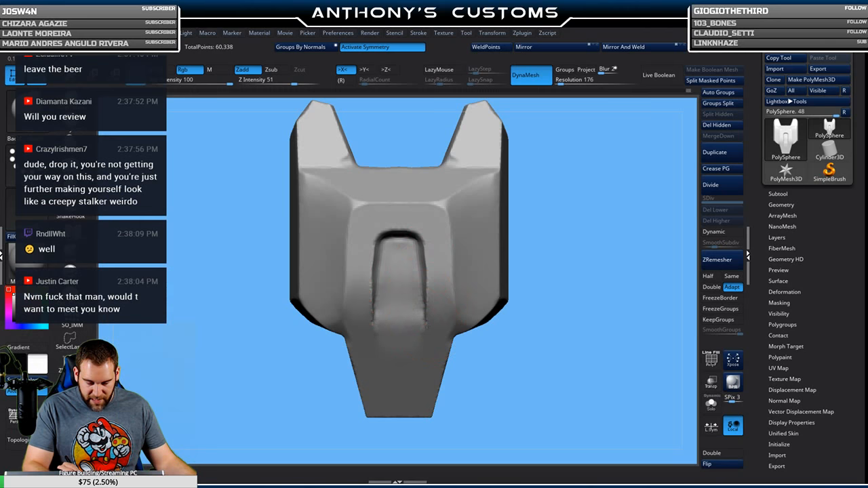
{"action": "left_click_drag", "start_coordinate": [570, 292], "coordinate": [555, 244]}
{"action": "key", "text": "space"}
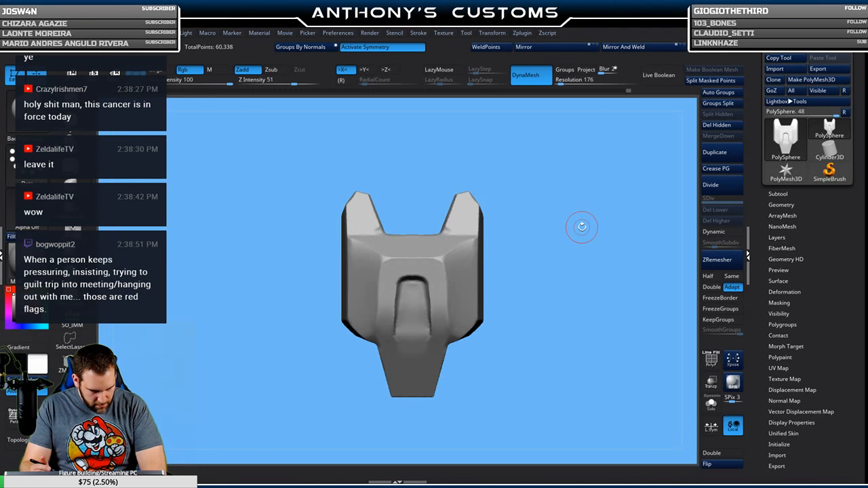
{"action": "mouse_move", "coordinate": [556, 278]}
{"action": "left_mouse_down"}
{"action": "mouse_move", "coordinate": [537, 245]}
{"action": "mouse_move", "coordinate": [550, 243]}
{"action": "mouse_move", "coordinate": [556, 271]}
{"action": "mouse_move", "coordinate": [546, 267]}
{"action": "mouse_move", "coordinate": [541, 287]}
{"action": "mouse_move", "coordinate": [543, 261]}
{"action": "mouse_move", "coordinate": [535, 294]}
{"action": "mouse_move", "coordinate": [567, 278]}
{"action": "mouse_move", "coordinate": [551, 290]}
{"action": "mouse_move", "coordinate": [535, 270]}
{"action": "mouse_move", "coordinate": [563, 277]}
{"action": "mouse_move", "coordinate": [569, 252]}
{"action": "mouse_move", "coordinate": [570, 271]}
{"action": "mouse_move", "coordinate": [563, 268]}
{"action": "left_mouse_up"}
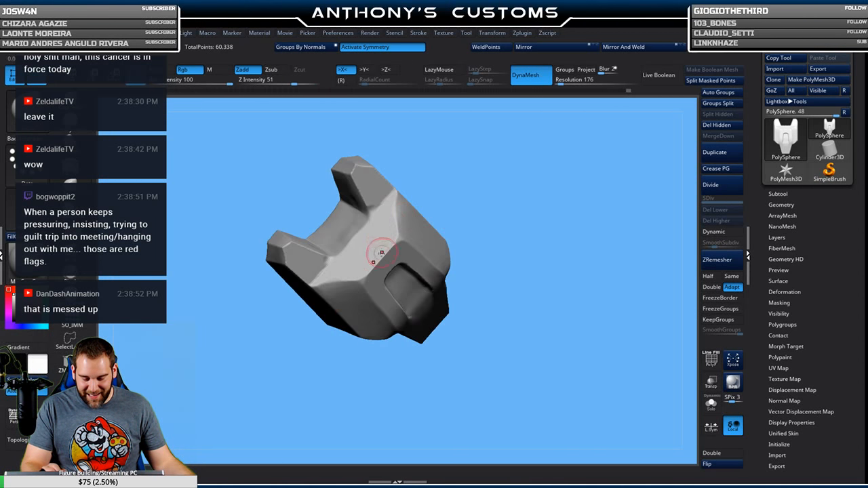
{"action": "mouse_move", "coordinate": [515, 244]}
{"action": "left_mouse_down"}
{"action": "mouse_move", "coordinate": [527, 224]}
{"action": "mouse_move", "coordinate": [566, 274]}
{"action": "mouse_move", "coordinate": [560, 242]}
{"action": "mouse_move", "coordinate": [552, 311]}
{"action": "mouse_move", "coordinate": [554, 230]}
{"action": "mouse_move", "coordinate": [556, 275]}
{"action": "mouse_move", "coordinate": [536, 240]}
{"action": "mouse_move", "coordinate": [535, 310]}
{"action": "mouse_move", "coordinate": [523, 271]}
{"action": "mouse_move", "coordinate": [533, 321]}
{"action": "mouse_move", "coordinate": [559, 315]}
{"action": "left_mouse_up"}
{"action": "left_click_drag", "start_coordinate": [556, 308], "coordinate": [532, 314]}
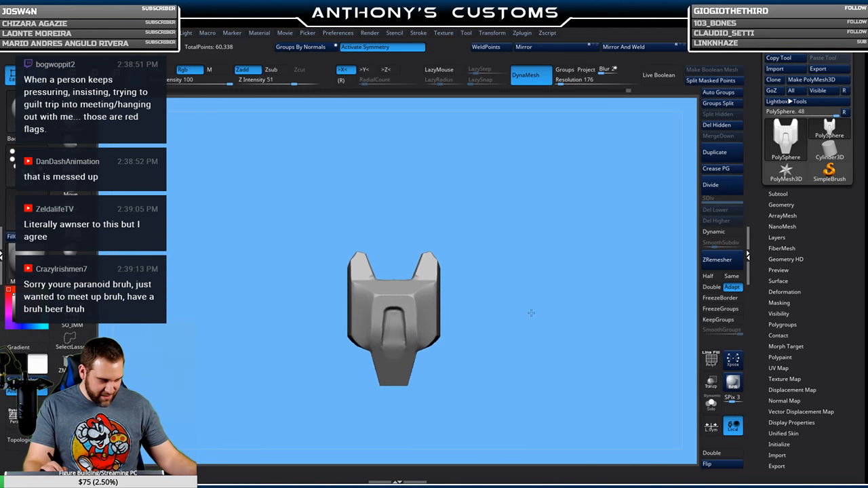
Stack one copy of the segment above the original to check the flared groove in repetition, and undo the copy.
{"action": "key", "text": "w"}
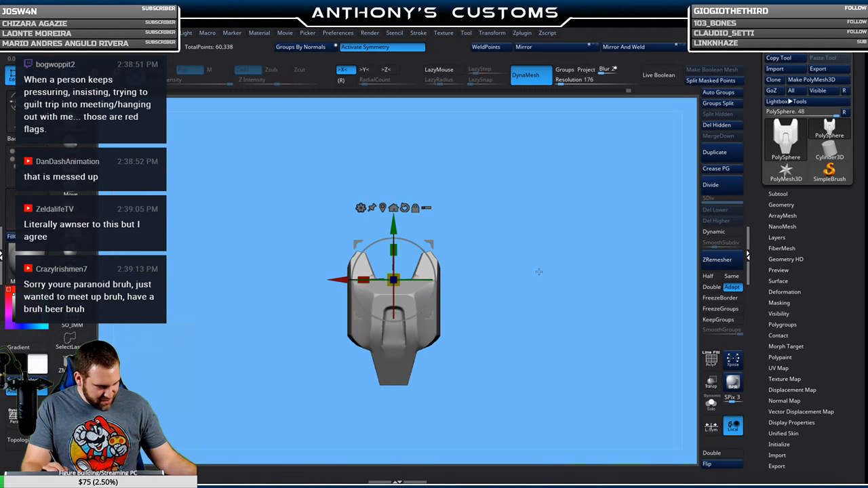
{"action": "left_click_drag", "start_coordinate": [399, 219], "coordinate": [404, 142], "text": "ctrl"}
{"action": "left_click_drag", "start_coordinate": [493, 188], "coordinate": [499, 212]}
{"action": "mouse_move", "coordinate": [517, 309]}
{"action": "left_mouse_down", "text": "alt"}
{"action": "mouse_move", "coordinate": [501, 305]}
{"action": "mouse_move", "coordinate": [522, 264]}
{"action": "left_mouse_up", "text": "alt"}
{"action": "key", "text": "q"}
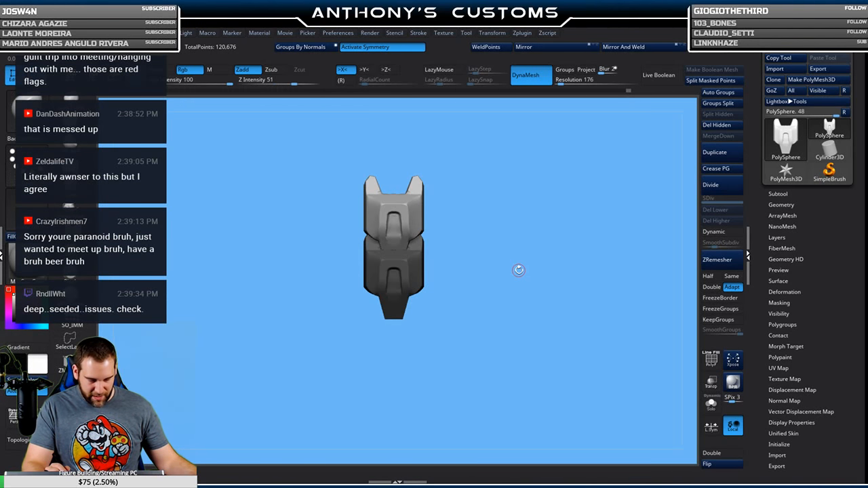
{"action": "key", "text": "ctrl+z"}
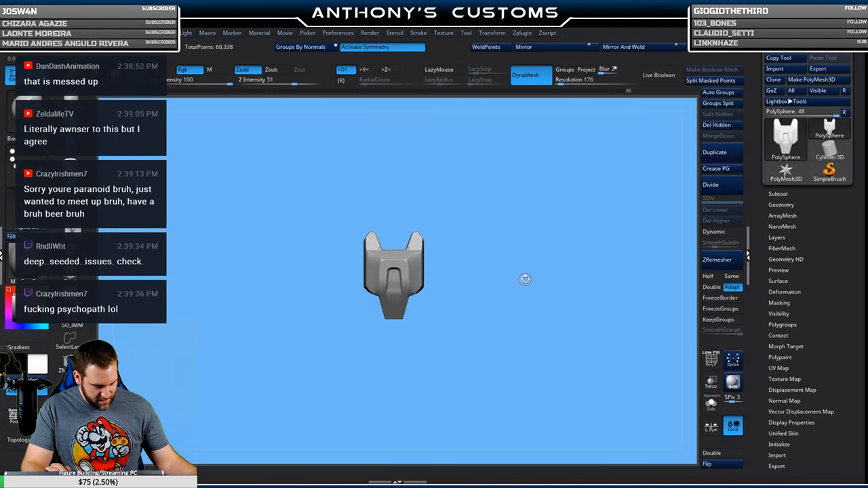
Flatten the chest facets beside the flared groove with TrimDynamic strokes.
{"action": "left_click_drag", "start_coordinate": [527, 266], "coordinate": [521, 388], "text": "alt"}
{"action": "left_click_drag", "start_coordinate": [545, 320], "coordinate": [514, 330]}
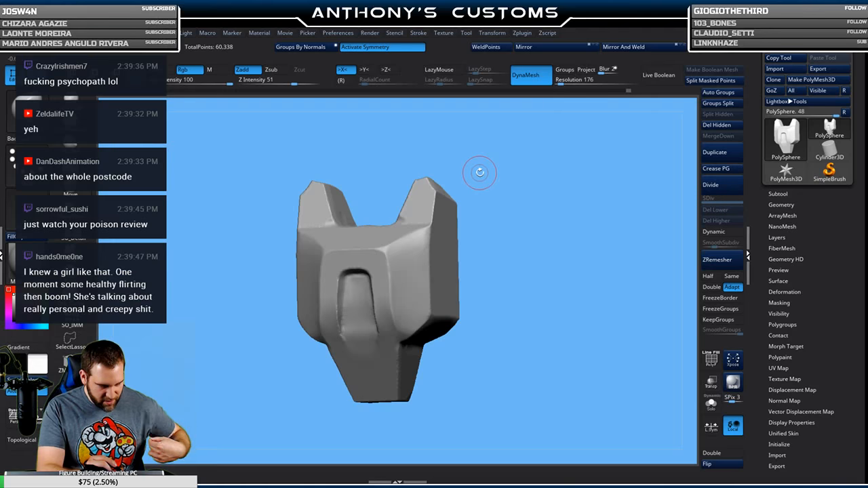
{"action": "left_click_drag", "start_coordinate": [520, 191], "coordinate": [515, 216]}
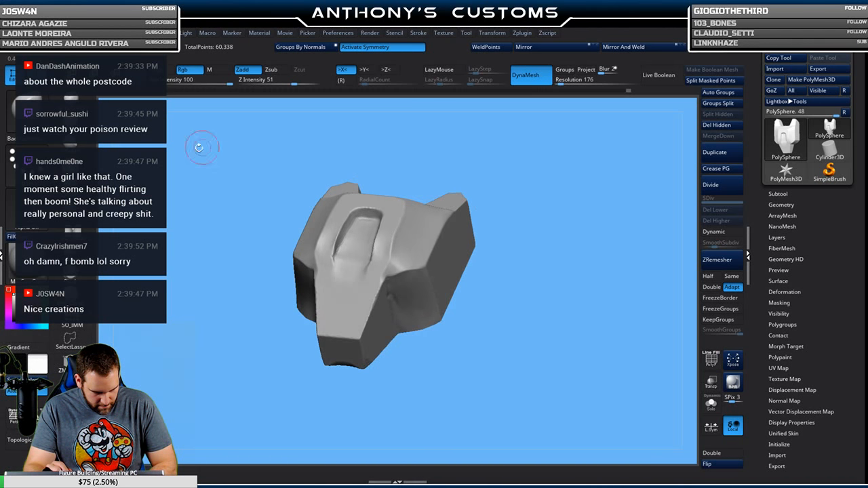
{"action": "left_click", "coordinate": [71, 129]}
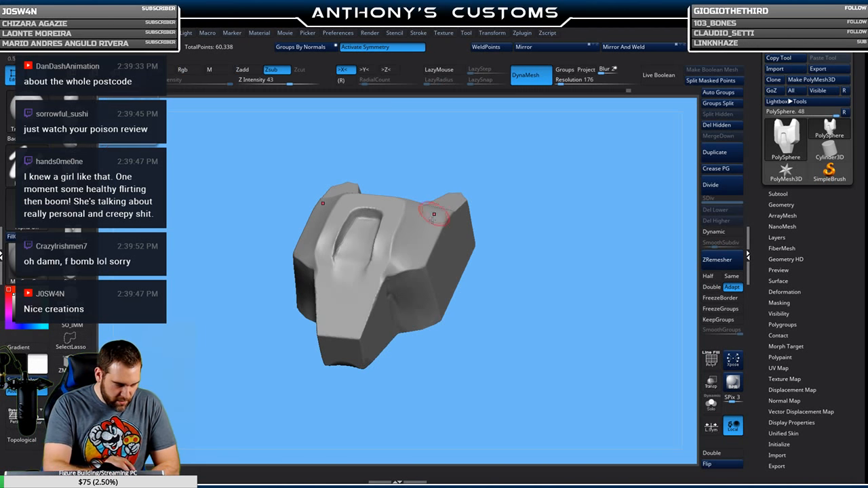
{"action": "left_click_drag", "start_coordinate": [397, 255], "coordinate": [396, 268]}
{"action": "left_click_drag", "start_coordinate": [411, 208], "coordinate": [389, 268]}
{"action": "mouse_move", "coordinate": [495, 191]}
{"action": "left_mouse_down"}
{"action": "mouse_move", "coordinate": [529, 217]}
{"action": "mouse_move", "coordinate": [535, 210]}
{"action": "mouse_move", "coordinate": [538, 226]}
{"action": "mouse_move", "coordinate": [545, 219]}
{"action": "mouse_move", "coordinate": [527, 248]}
{"action": "mouse_move", "coordinate": [529, 201]}
{"action": "mouse_move", "coordinate": [525, 247]}
{"action": "mouse_move", "coordinate": [556, 189]}
{"action": "mouse_move", "coordinate": [540, 242]}
{"action": "mouse_move", "coordinate": [556, 188]}
{"action": "mouse_move", "coordinate": [539, 194]}
{"action": "mouse_move", "coordinate": [504, 260]}
{"action": "mouse_move", "coordinate": [509, 213]}
{"action": "left_mouse_up"}
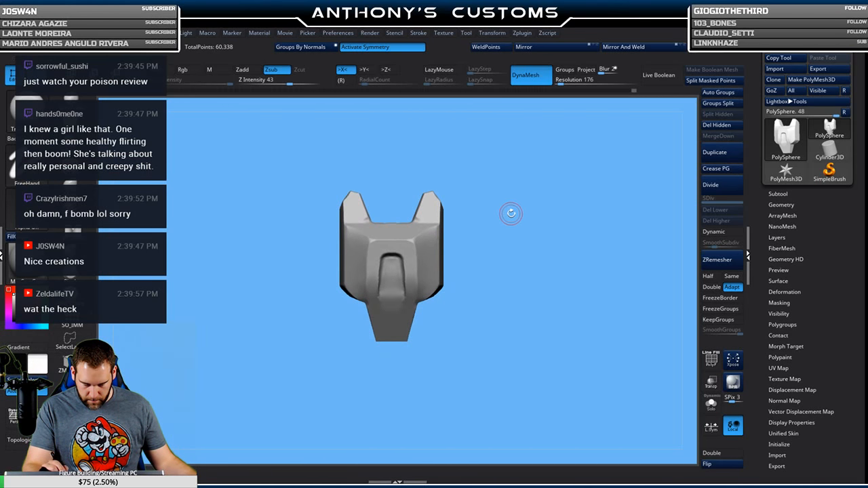
Show the subtool list of the two-pronged mesh and save the project.
{"action": "left_click_drag", "start_coordinate": [550, 194], "coordinate": [550, 343]}
{"action": "left_click", "coordinate": [814, 194]}
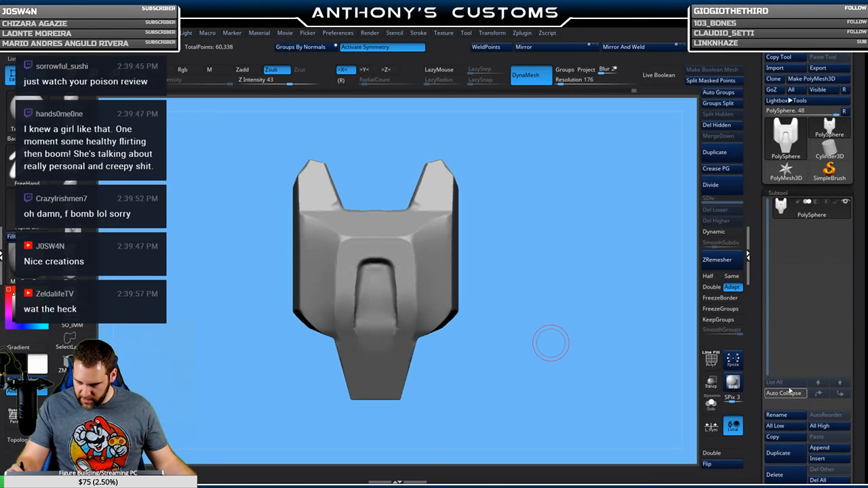
{"action": "left_click_drag", "start_coordinate": [625, 195], "coordinate": [627, 202], "text": "ctrl"}
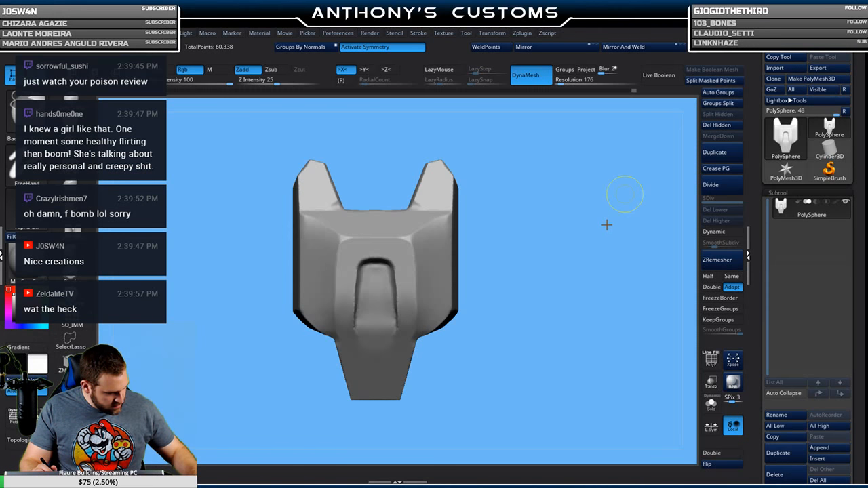
{"action": "key", "text": "ctrl+s"}
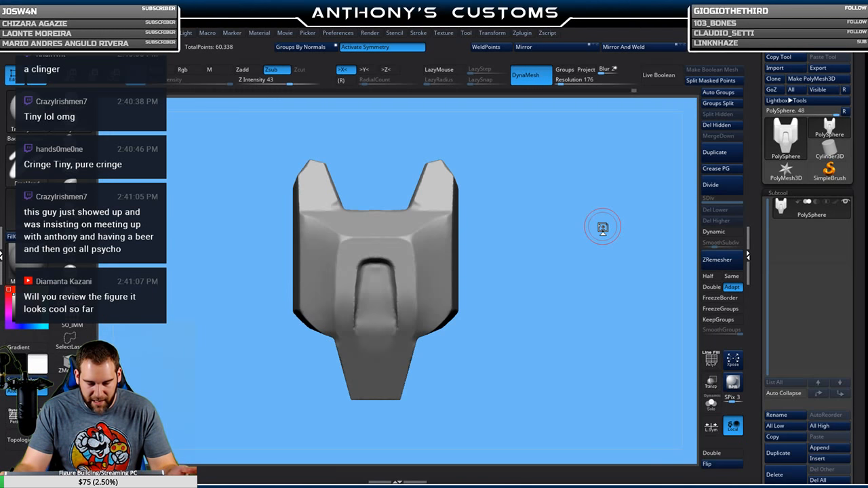
Append a ZSphere as a new subtool to the two-pronged mesh.
{"action": "mouse_move", "coordinate": [515, 273]}
{"action": "left_mouse_down"}
{"action": "mouse_move", "coordinate": [533, 271]}
{"action": "mouse_move", "coordinate": [517, 259]}
{"action": "mouse_move", "coordinate": [552, 279]}
{"action": "mouse_move", "coordinate": [528, 275]}
{"action": "mouse_move", "coordinate": [594, 259]}
{"action": "left_mouse_up"}
{"action": "mouse_move", "coordinate": [523, 281]}
{"action": "left_mouse_down", "text": "alt"}
{"action": "mouse_move", "coordinate": [555, 254]}
{"action": "mouse_move", "coordinate": [545, 293]}
{"action": "mouse_move", "coordinate": [553, 248]}
{"action": "mouse_move", "coordinate": [536, 272]}
{"action": "mouse_move", "coordinate": [545, 301]}
{"action": "left_mouse_up", "text": "alt"}
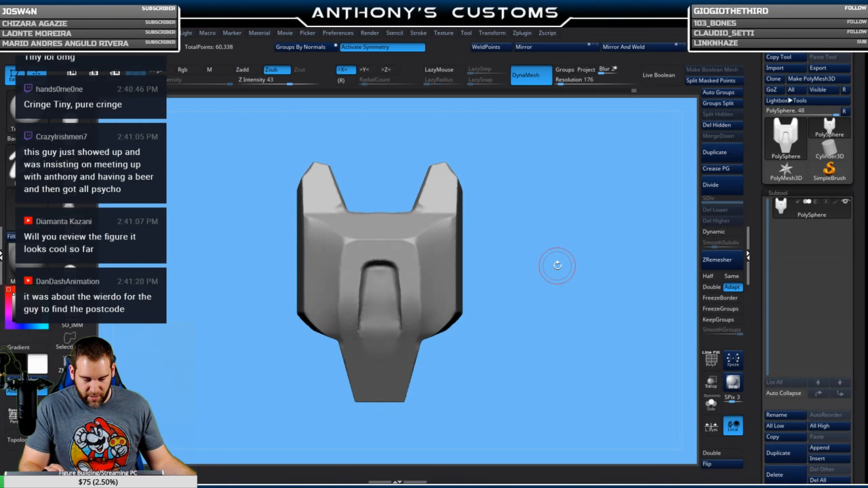
{"action": "left_click", "coordinate": [819, 448]}
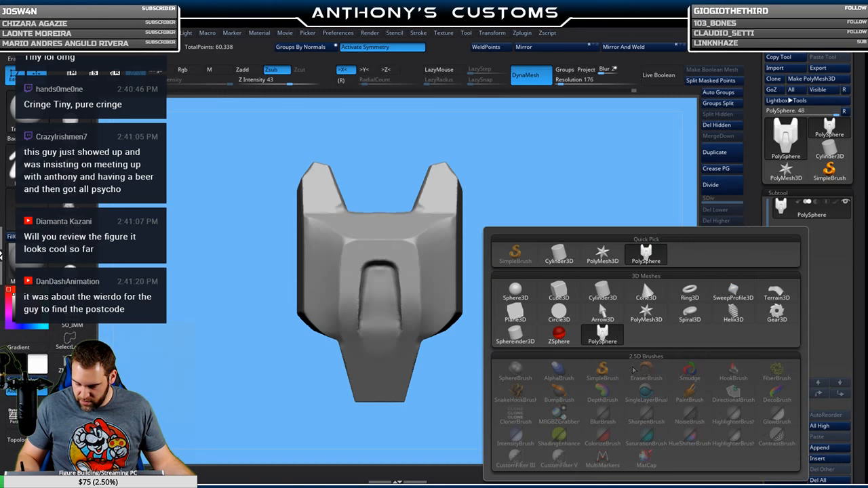
{"action": "left_click", "coordinate": [563, 340]}
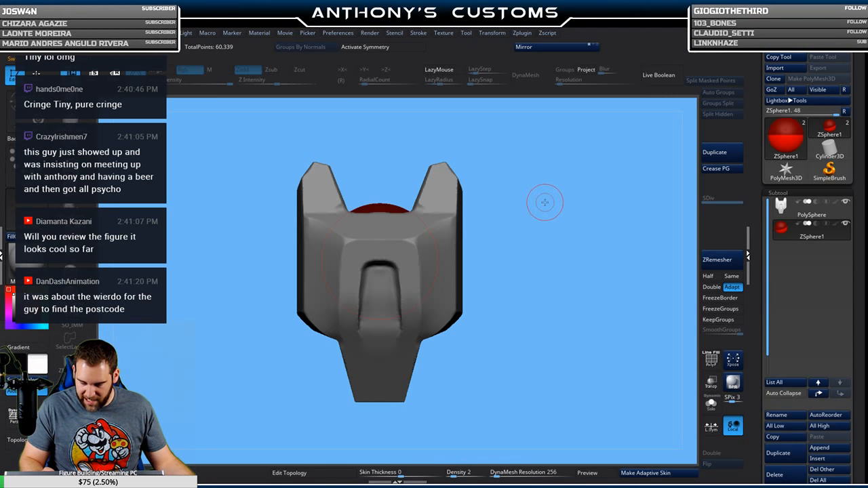
Move the ZSphere well below the sculpted mesh and activate X symmetry.
{"action": "left_click_drag", "start_coordinate": [531, 271], "coordinate": [513, 196], "text": "alt"}
{"action": "mouse_move", "coordinate": [402, 241]}
{"action": "left_mouse_down"}
{"action": "mouse_move", "coordinate": [415, 381]}
{"action": "mouse_move", "coordinate": [407, 398]}
{"action": "left_mouse_up"}
{"action": "key", "text": "q"}
{"action": "left_click_drag", "start_coordinate": [544, 279], "coordinate": [538, 340], "text": "alt"}
{"action": "left_click", "coordinate": [396, 49]}
{"action": "left_click_drag", "start_coordinate": [562, 300], "coordinate": [561, 242], "text": "alt"}
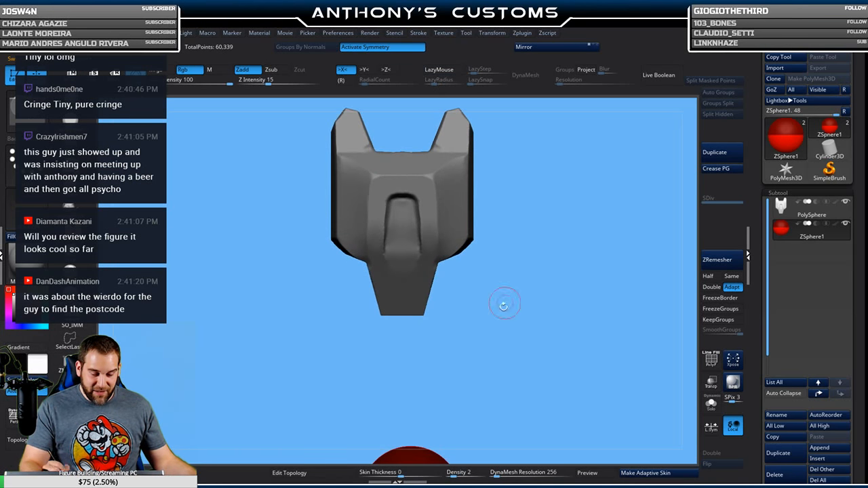
Set the adaptive skin to Density 1 and DynaMesh Resolution 0, and enable Edit Topology on the ZSphere.
{"action": "left_click_drag", "start_coordinate": [496, 475], "coordinate": [439, 475]}
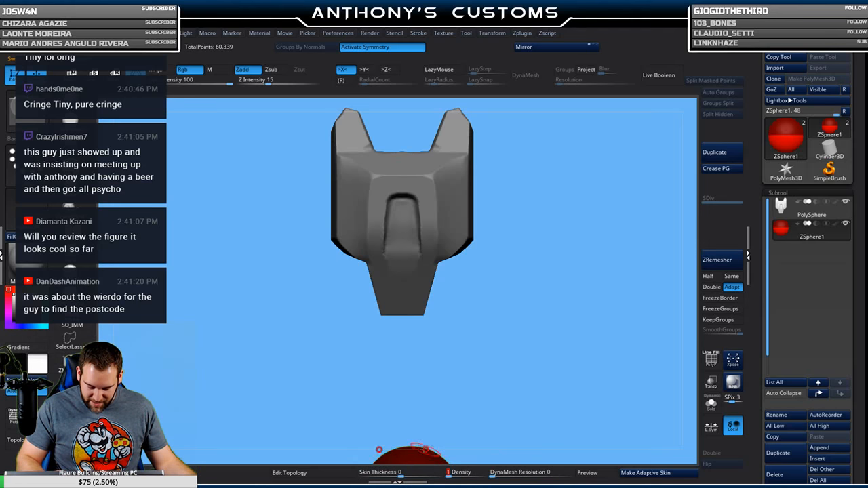
{"action": "left_click", "coordinate": [314, 473]}
{"action": "left_click_drag", "start_coordinate": [545, 221], "coordinate": [552, 282], "text": "alt"}
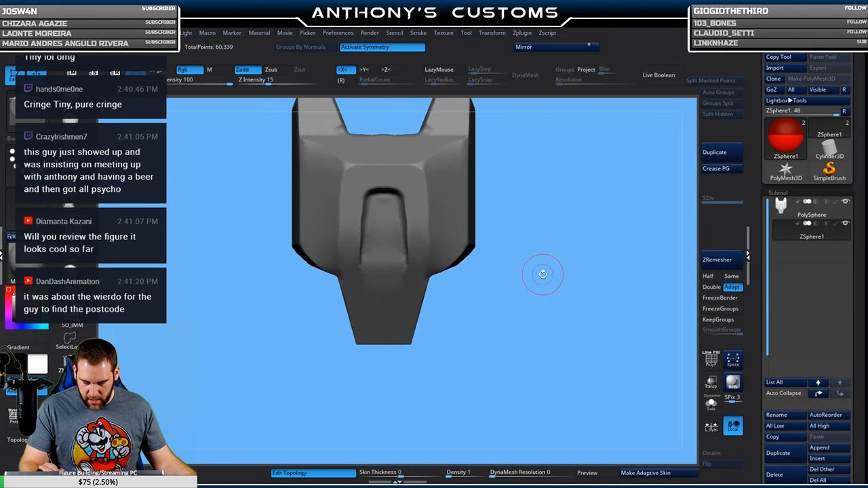
{"action": "key", "text": "space"}
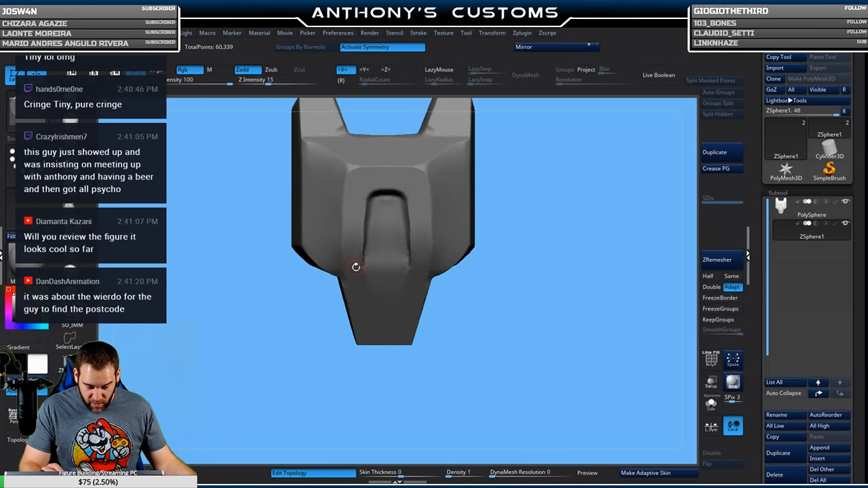
Draw symmetrical topology quads on the raised frame around the top of the central recess, meeting at the centre line.
{"action": "left_click_drag", "start_coordinate": [525, 228], "coordinate": [561, 271]}
{"action": "left_click_drag", "start_coordinate": [545, 212], "coordinate": [550, 219]}
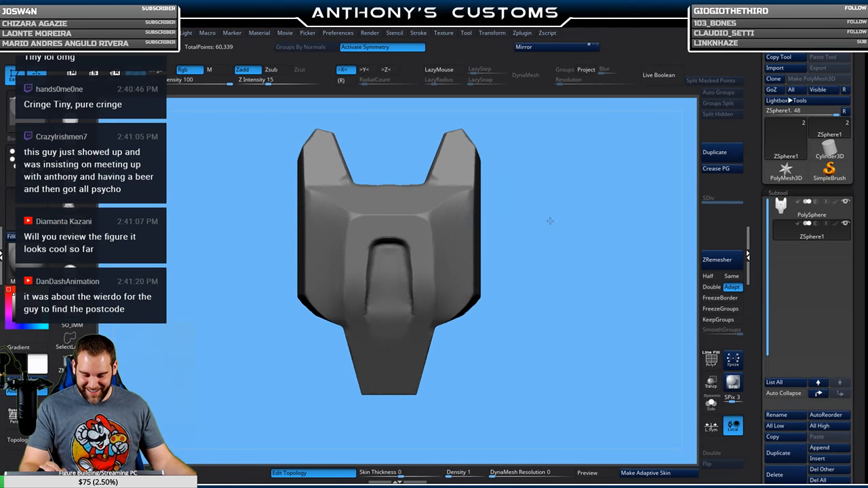
{"action": "left_click", "coordinate": [352, 215]}
{"action": "left_click", "coordinate": [346, 266]}
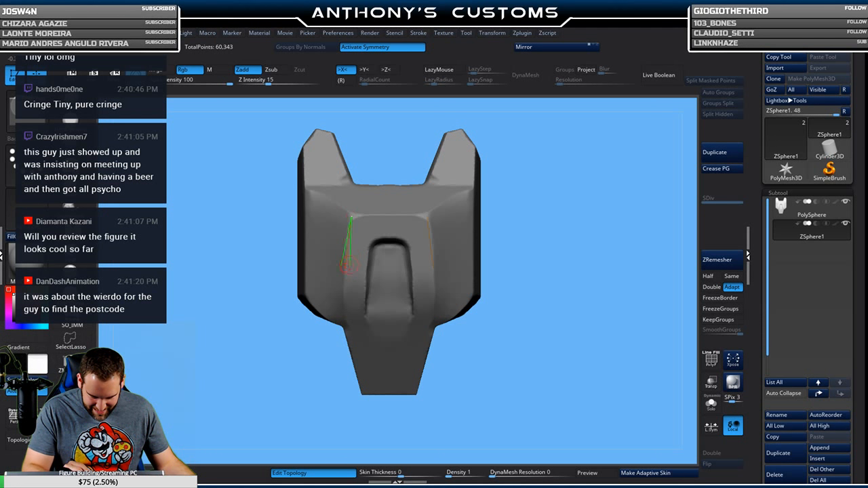
{"action": "left_click", "coordinate": [367, 270]}
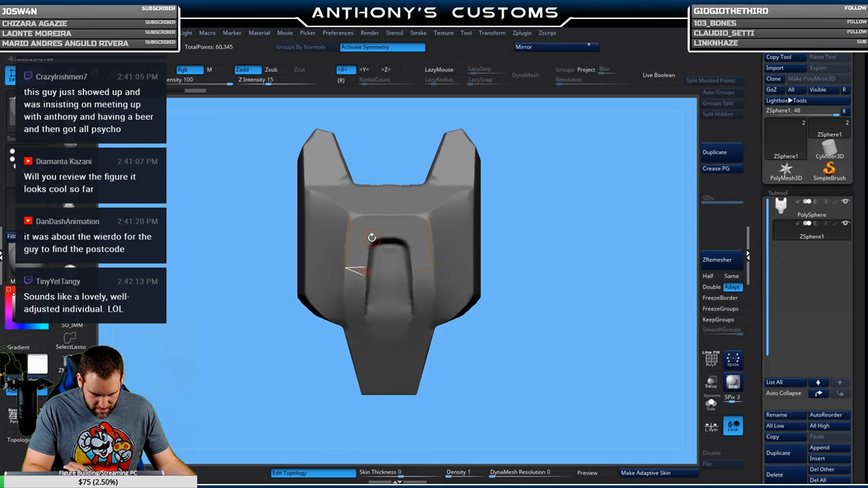
{"action": "left_click", "coordinate": [351, 215]}
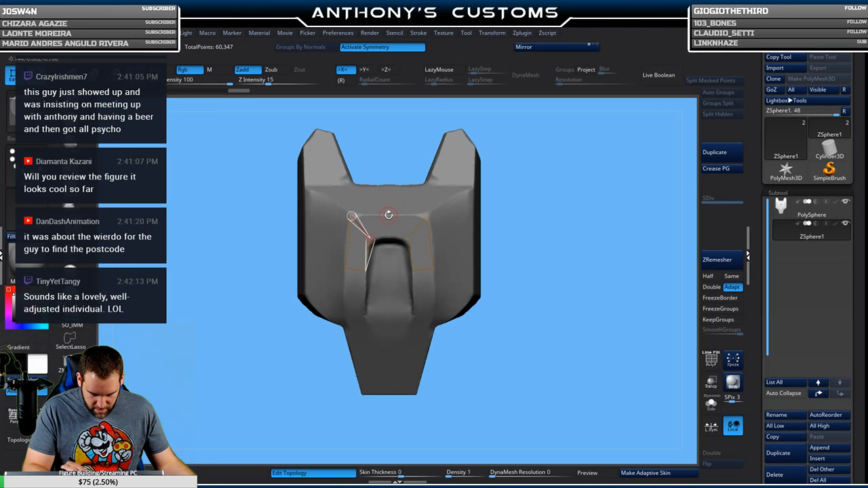
{"action": "left_click", "coordinate": [388, 216]}
{"action": "left_click", "coordinate": [388, 234]}
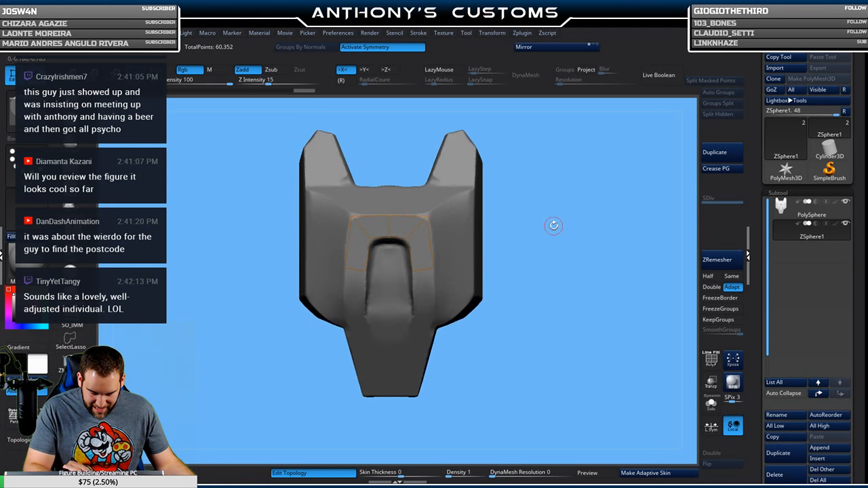
Extend the frame's topology strip with one more quad down each side to the recess's lower end.
{"action": "left_click", "coordinate": [418, 270]}
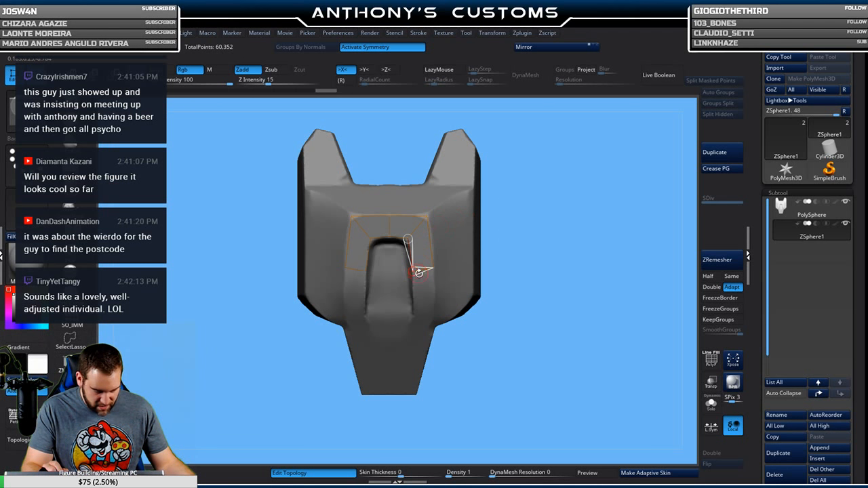
{"action": "left_click", "coordinate": [412, 314]}
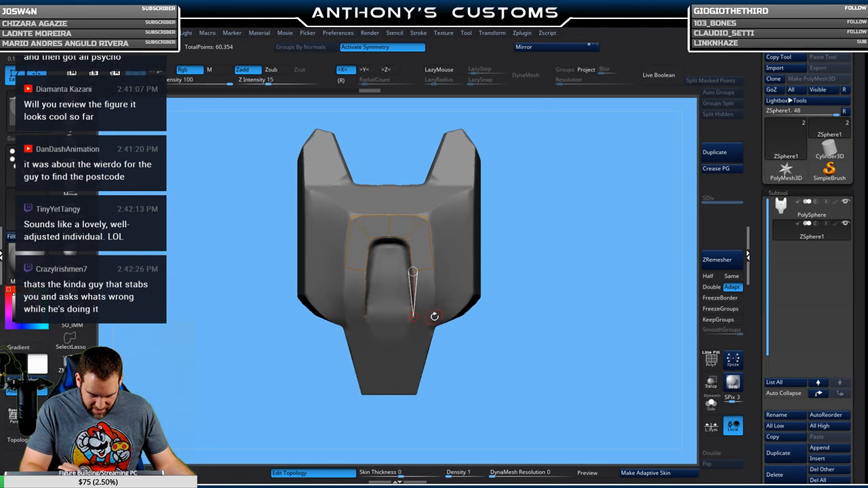
{"action": "left_click", "coordinate": [432, 315]}
{"action": "left_click", "coordinate": [432, 269]}
{"action": "left_click_drag", "start_coordinate": [541, 259], "coordinate": [545, 251]}
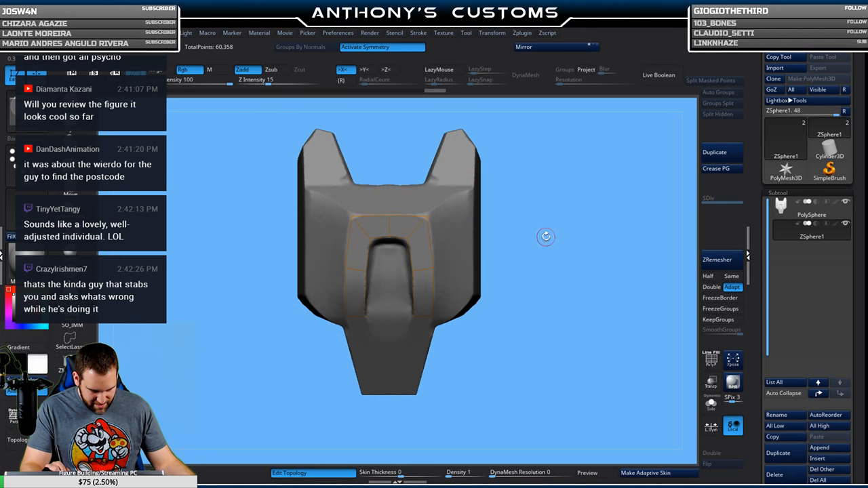
Add topology points along the inner rim and side walls of the central recess.
{"action": "left_click_drag", "start_coordinate": [522, 191], "coordinate": [423, 178]}
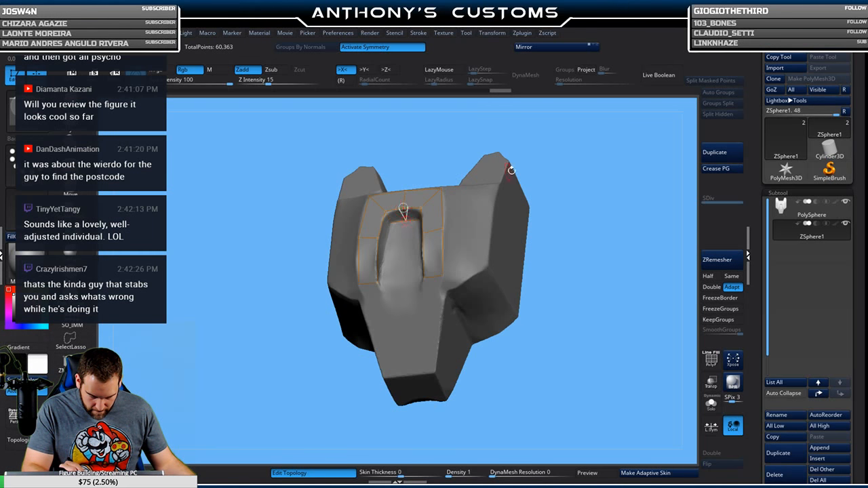
{"action": "left_click_drag", "start_coordinate": [604, 193], "coordinate": [589, 198]}
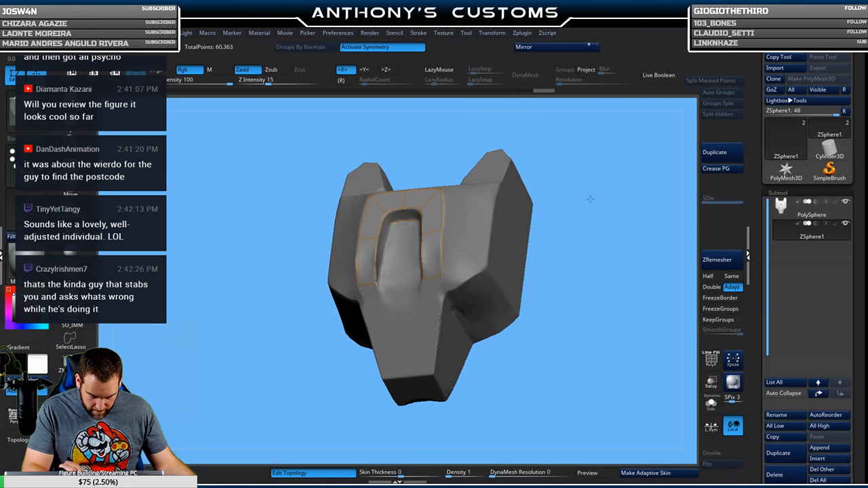
{"action": "left_click", "coordinate": [384, 243]}
{"action": "left_click", "coordinate": [378, 239]}
{"action": "left_click_drag", "start_coordinate": [584, 204], "coordinate": [575, 202]}
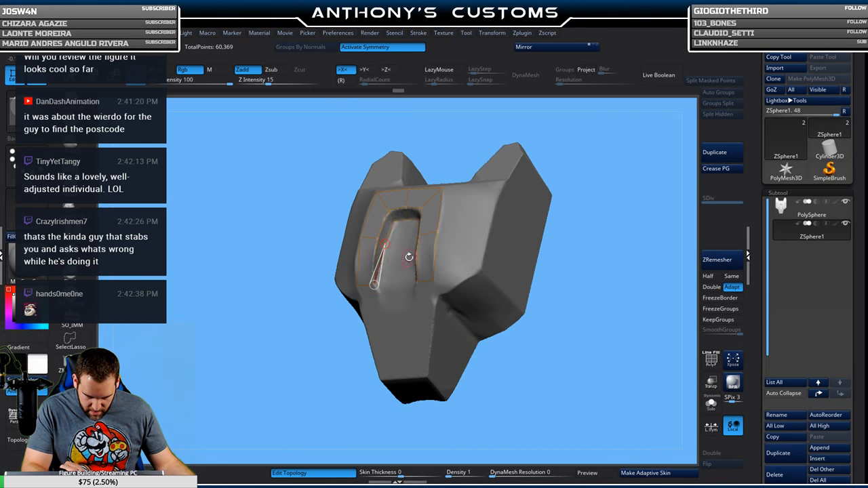
Extend the topology from the raised frame across the front panel to its outer edge.
{"action": "left_click_drag", "start_coordinate": [601, 217], "coordinate": [588, 193]}
{"action": "left_click_drag", "start_coordinate": [566, 150], "coordinate": [489, 188]}
{"action": "left_click", "coordinate": [412, 287]}
{"action": "left_click", "coordinate": [460, 202]}
{"action": "left_click", "coordinate": [461, 274]}
{"action": "left_click_drag", "start_coordinate": [577, 239], "coordinate": [461, 308]}
{"action": "left_click", "coordinate": [466, 312]}
{"action": "left_click_drag", "start_coordinate": [557, 262], "coordinate": [570, 240]}
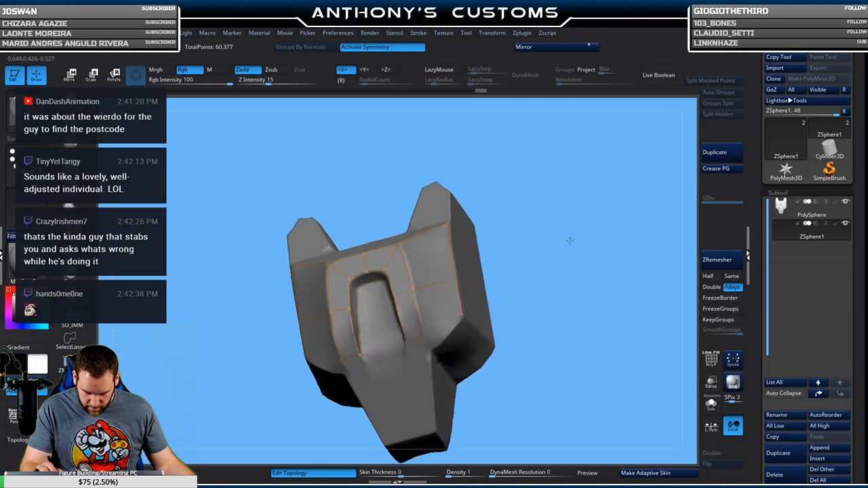
Close the front panel's lower quads and add a short topology strip beneath the frame's lower end.
{"action": "left_click", "coordinate": [424, 336]}
{"action": "left_click", "coordinate": [462, 315]}
{"action": "left_click", "coordinate": [454, 297]}
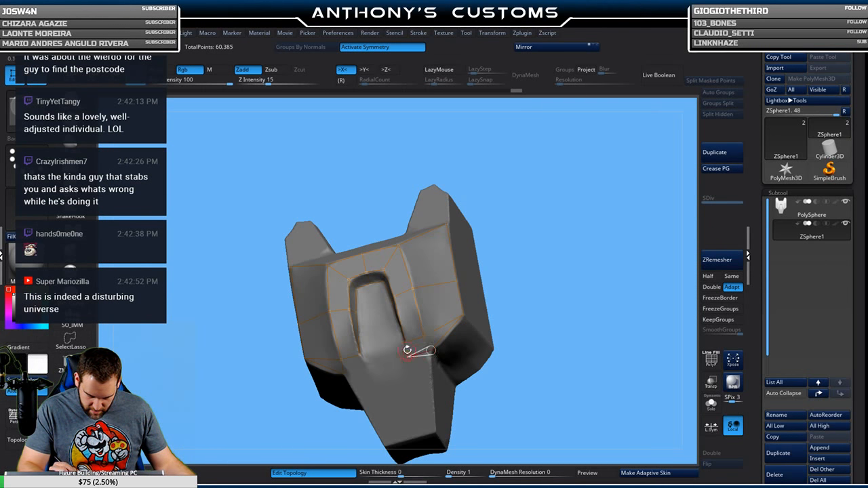
{"action": "mouse_move", "coordinate": [536, 243]}
{"action": "left_mouse_down"}
{"action": "mouse_move", "coordinate": [580, 268]}
{"action": "mouse_move", "coordinate": [559, 245]}
{"action": "mouse_move", "coordinate": [567, 268]}
{"action": "mouse_move", "coordinate": [576, 264]}
{"action": "mouse_move", "coordinate": [568, 251]}
{"action": "mouse_move", "coordinate": [576, 256]}
{"action": "left_mouse_up"}
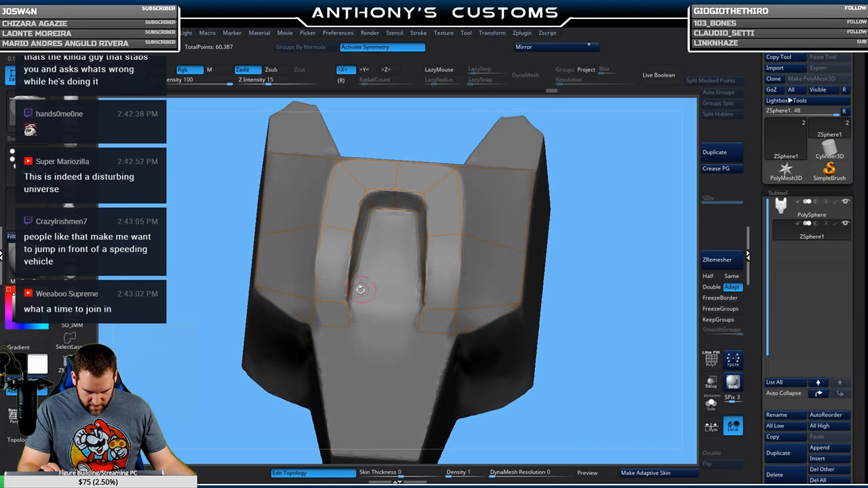
Bridge the topology across the recess's lower end and over its floor along the centre line.
{"action": "left_click", "coordinate": [404, 310]}
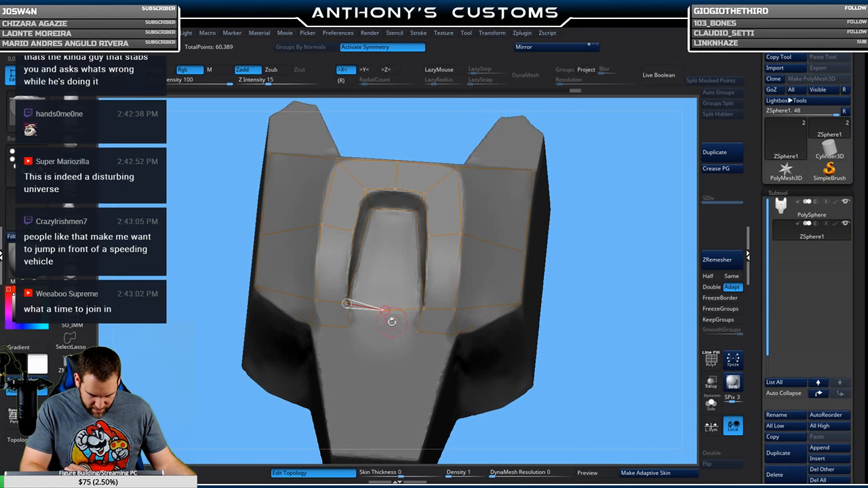
{"action": "left_click", "coordinate": [384, 324]}
{"action": "left_click_drag", "start_coordinate": [605, 231], "coordinate": [617, 227]}
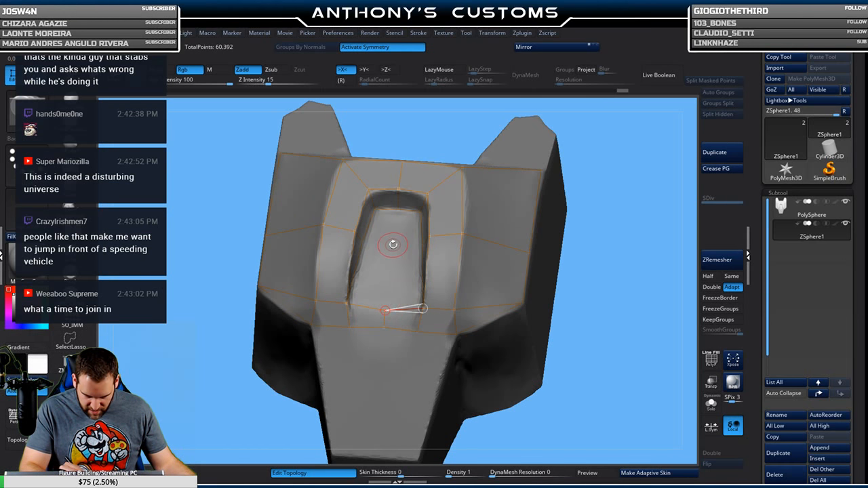
{"action": "left_click", "coordinate": [394, 244]}
{"action": "left_click_drag", "start_coordinate": [595, 199], "coordinate": [607, 261]}
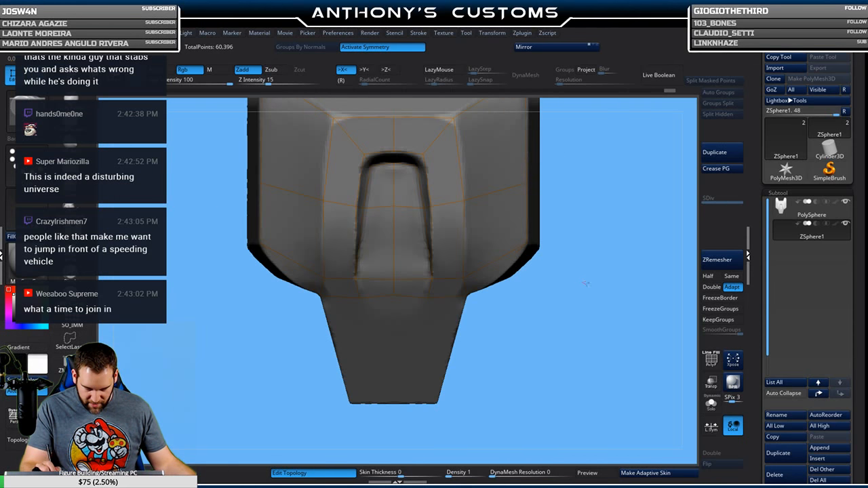
Nudge the centre topology point at the recess's lower edge slightly upward.
{"action": "left_click_drag", "start_coordinate": [585, 288], "coordinate": [585, 234]}
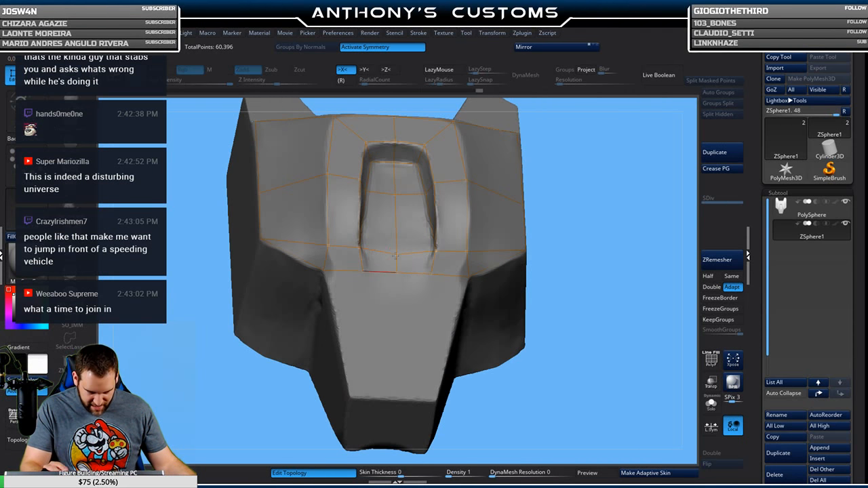
{"action": "left_click_drag", "start_coordinate": [397, 252], "coordinate": [397, 248]}
{"action": "key", "text": "q"}
Extend the topology from the front panel's edge across the outer side face to its back edge, undoing the stray last stroke.
{"action": "mouse_move", "coordinate": [591, 242]}
{"action": "left_mouse_down"}
{"action": "mouse_move", "coordinate": [599, 241]}
{"action": "mouse_move", "coordinate": [599, 218]}
{"action": "mouse_move", "coordinate": [556, 296]}
{"action": "mouse_move", "coordinate": [539, 201]}
{"action": "mouse_move", "coordinate": [558, 258]}
{"action": "mouse_move", "coordinate": [554, 285]}
{"action": "mouse_move", "coordinate": [577, 283]}
{"action": "mouse_move", "coordinate": [554, 286]}
{"action": "mouse_move", "coordinate": [550, 257]}
{"action": "mouse_move", "coordinate": [414, 310]}
{"action": "left_mouse_up"}
{"action": "left_click", "coordinate": [453, 265]}
{"action": "left_click", "coordinate": [544, 305]}
{"action": "left_click", "coordinate": [557, 256]}
{"action": "left_click", "coordinate": [464, 222]}
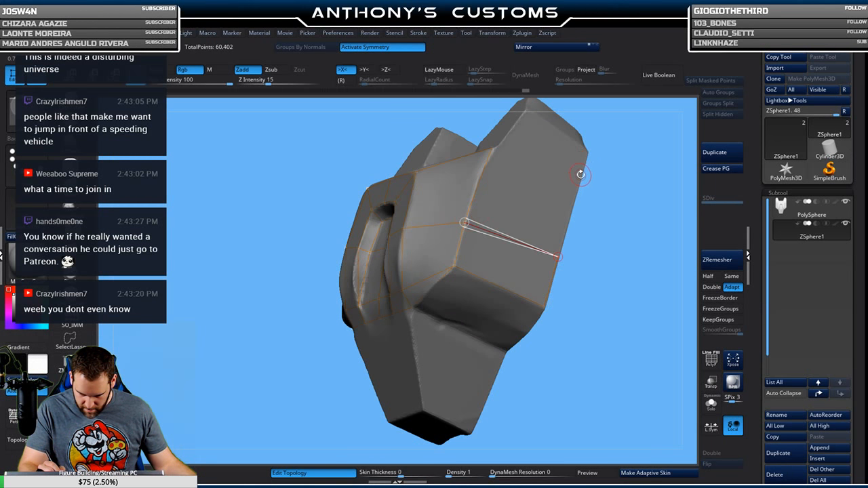
{"action": "left_click", "coordinate": [576, 187]}
{"action": "left_click", "coordinate": [492, 147]}
{"action": "left_click_drag", "start_coordinate": [613, 198], "coordinate": [576, 235]}
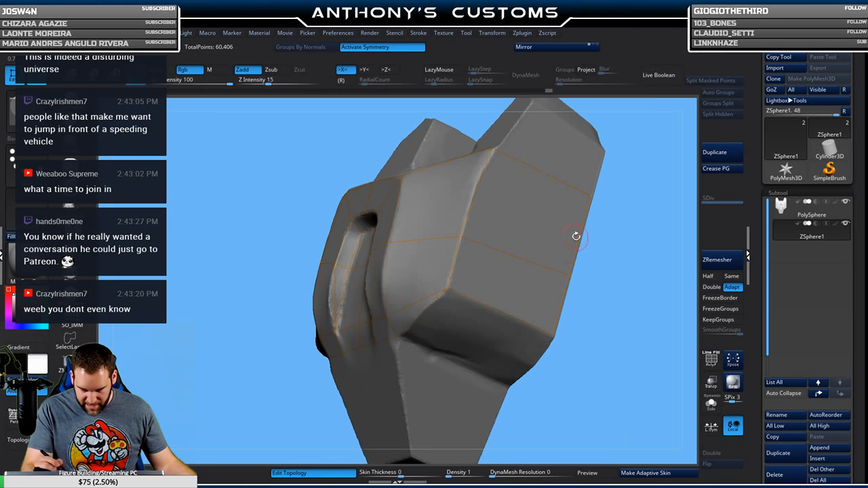
{"action": "key", "text": "ctrl+z"}
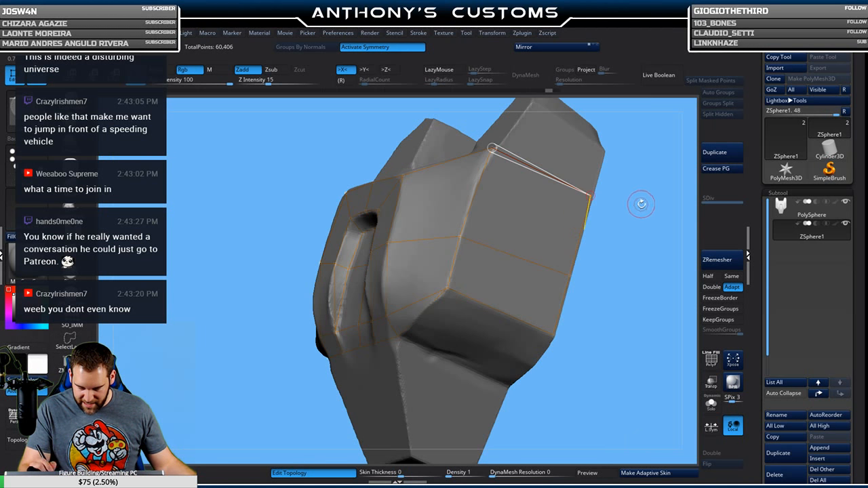
Add a topology quad up the outer side face to the base of the prong's sloped tip.
{"action": "left_click_drag", "start_coordinate": [640, 222], "coordinate": [398, 238]}
{"action": "left_click", "coordinate": [434, 193]}
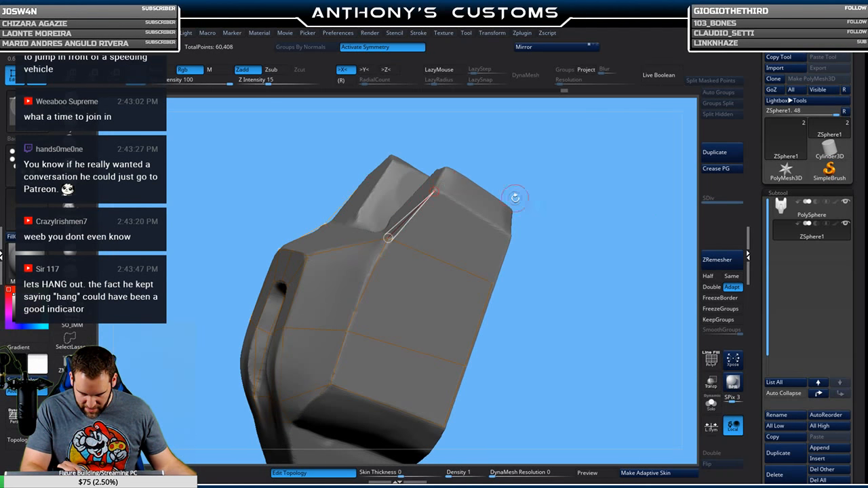
{"action": "left_click", "coordinate": [512, 238]}
{"action": "left_click_drag", "start_coordinate": [565, 264], "coordinate": [571, 264]}
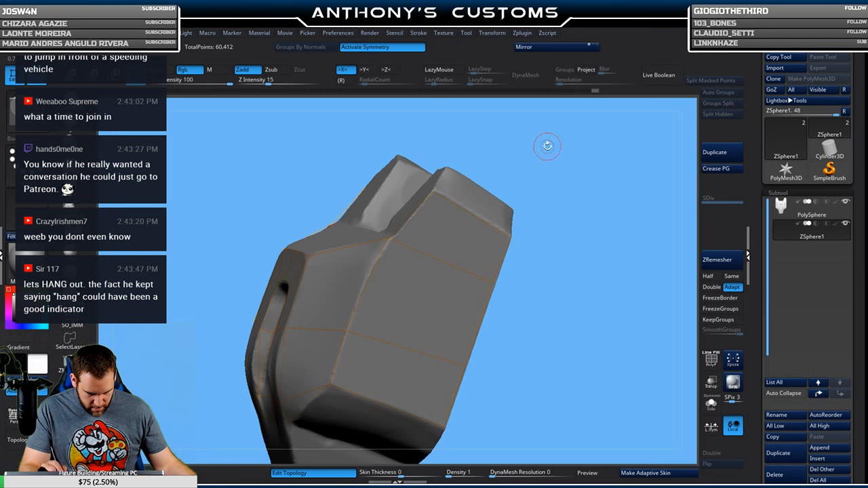
Draw topology quads over the facets of the prong's sloped tip.
{"action": "left_click_drag", "start_coordinate": [569, 226], "coordinate": [535, 204]}
{"action": "left_click", "coordinate": [452, 194]}
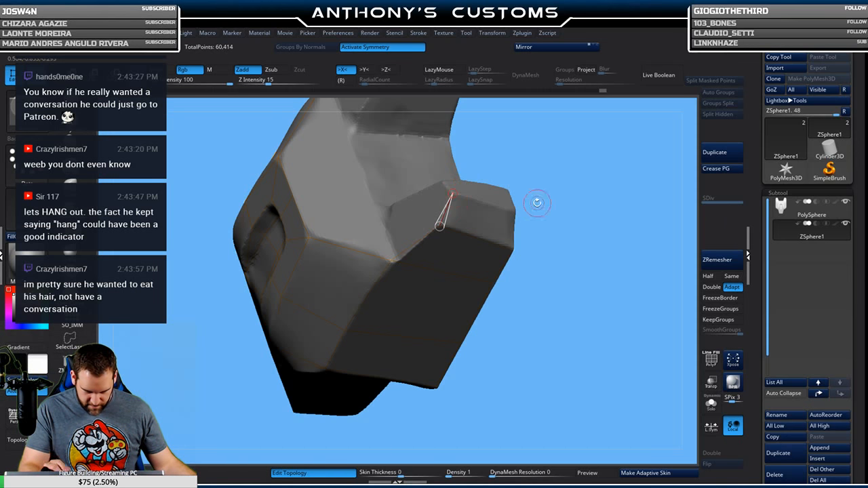
{"action": "left_click", "coordinate": [514, 212]}
{"action": "left_click_drag", "start_coordinate": [538, 237], "coordinate": [548, 220]}
{"action": "left_click", "coordinate": [525, 257]}
{"action": "left_click_drag", "start_coordinate": [594, 206], "coordinate": [553, 180]}
{"action": "left_click", "coordinate": [453, 201]}
{"action": "left_click", "coordinate": [531, 205]}
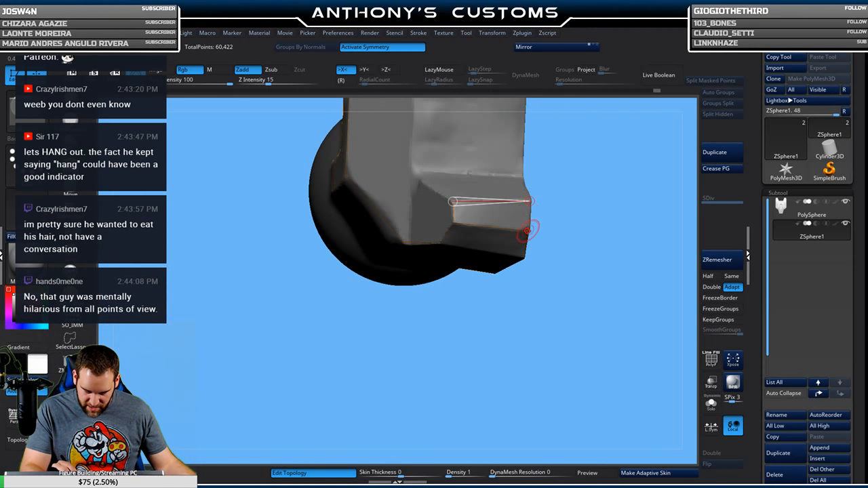
{"action": "left_click", "coordinate": [527, 231]}
Outline the prong's front face with a topology quad running from the shelf at its base to its tip.
{"action": "left_click_drag", "start_coordinate": [603, 170], "coordinate": [430, 183]}
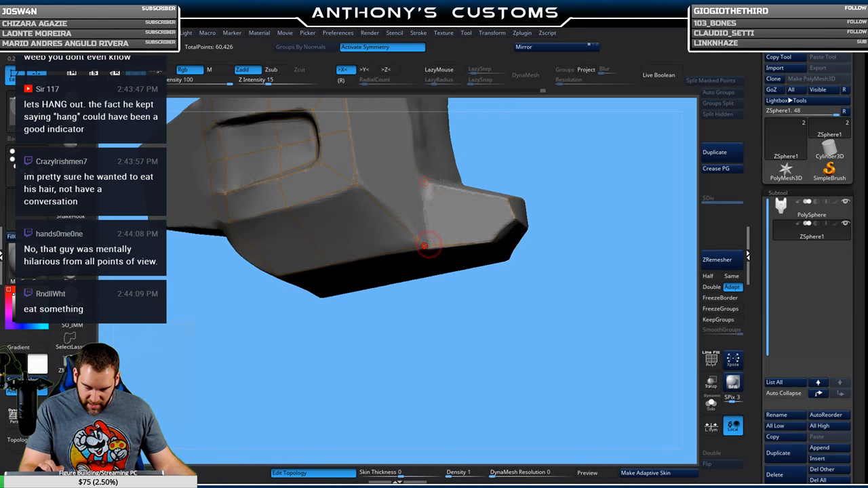
{"action": "left_click", "coordinate": [425, 245]}
{"action": "right_click_drag", "start_coordinate": [443, 198], "coordinate": [444, 193]}
{"action": "left_click", "coordinate": [425, 246]}
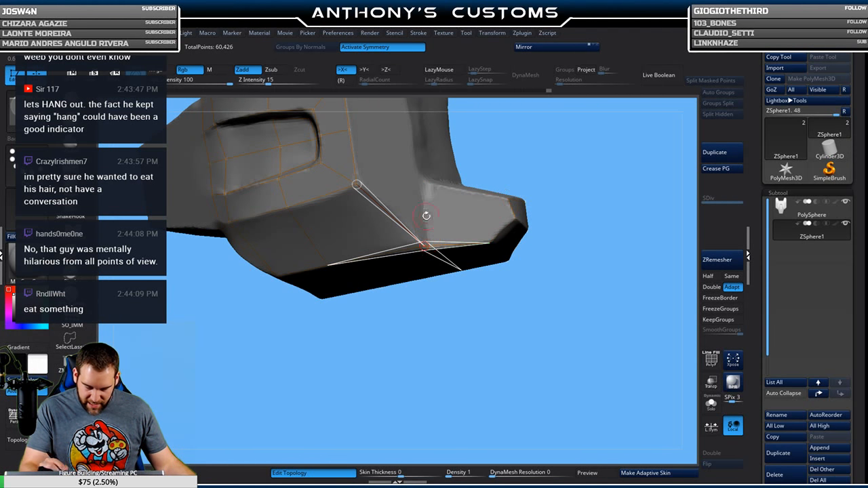
{"action": "left_click_drag", "start_coordinate": [587, 218], "coordinate": [521, 223]}
{"action": "left_click", "coordinate": [453, 274]}
{"action": "mouse_move", "coordinate": [524, 190]}
{"action": "left_mouse_down"}
{"action": "mouse_move", "coordinate": [526, 212]}
{"action": "mouse_move", "coordinate": [526, 175]}
{"action": "left_mouse_up"}
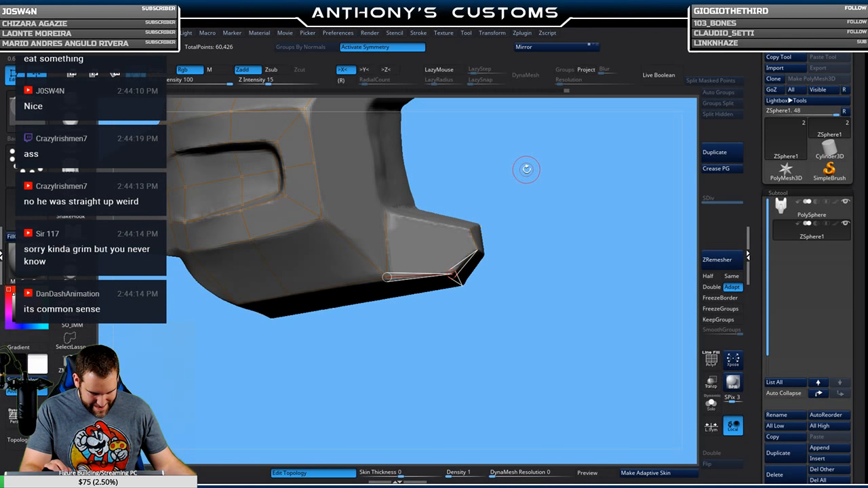
{"action": "left_click_drag", "start_coordinate": [527, 178], "coordinate": [529, 195]}
{"action": "left_click", "coordinate": [470, 229]}
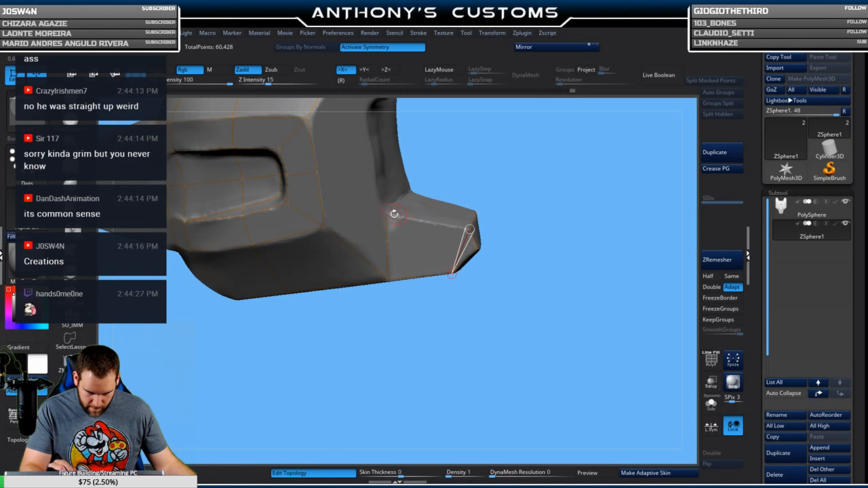
{"action": "left_click_drag", "start_coordinate": [512, 231], "coordinate": [499, 227]}
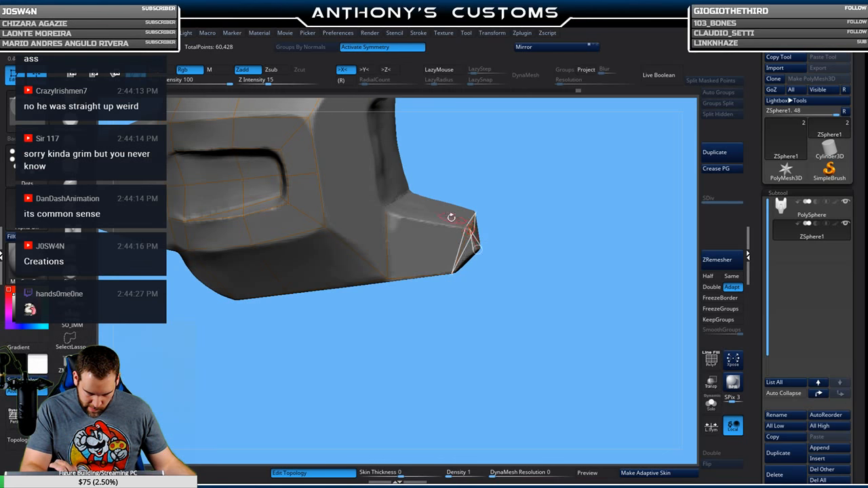
{"action": "left_click", "coordinate": [386, 213]}
Draw a topology quad over the prong's inner side face, joining it to the front face and tip edges.
{"action": "left_click_drag", "start_coordinate": [535, 167], "coordinate": [441, 193]}
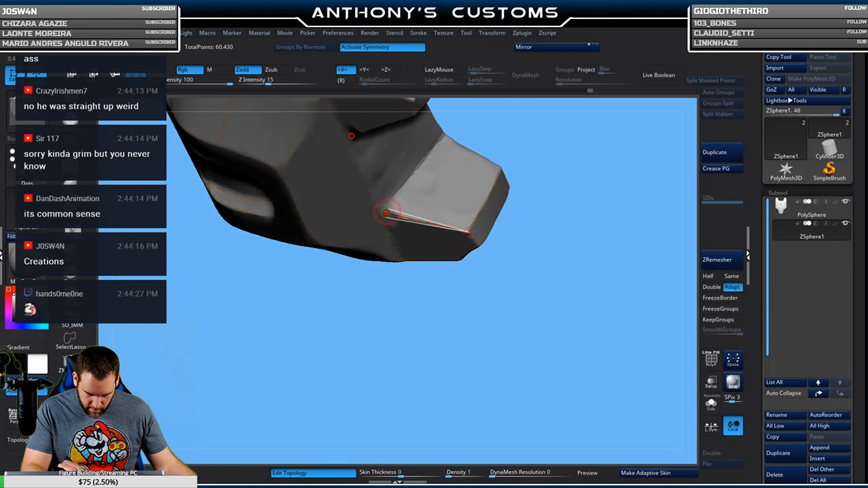
{"action": "left_click", "coordinate": [447, 132]}
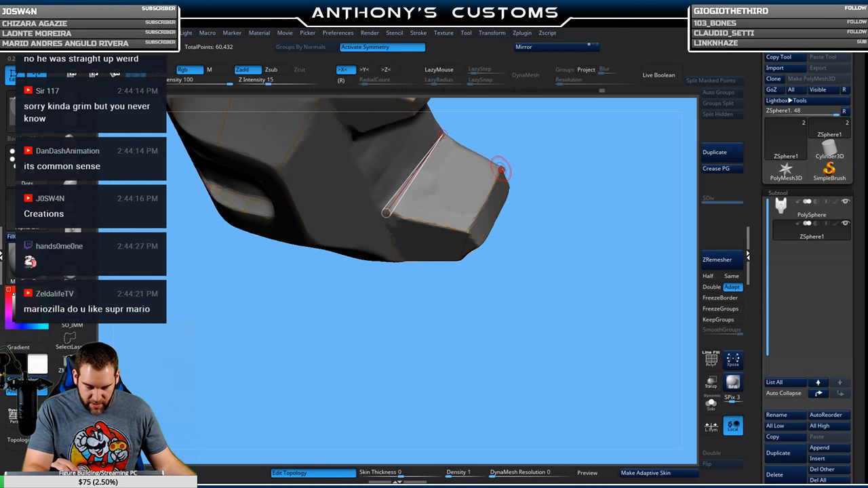
{"action": "left_click", "coordinate": [500, 168]}
Bridge the topology from the outer side face across the adjoining lower wall to the crease beside the tapered lower extension.
{"action": "left_click_drag", "start_coordinate": [543, 240], "coordinate": [547, 239]}
{"action": "left_click_drag", "start_coordinate": [514, 318], "coordinate": [480, 338]}
{"action": "left_click", "coordinate": [302, 128]}
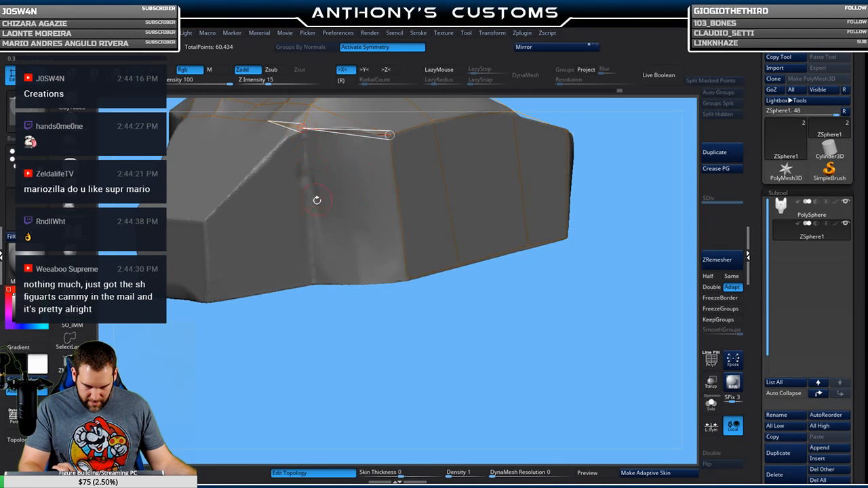
{"action": "left_click", "coordinate": [314, 281]}
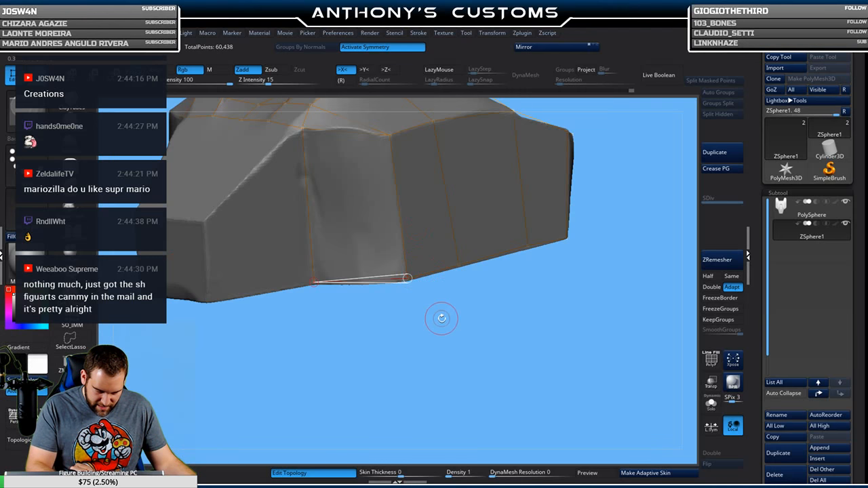
Draw a topology quad over the side face of the tapered lower extension.
{"action": "left_click_drag", "start_coordinate": [461, 351], "coordinate": [469, 331]}
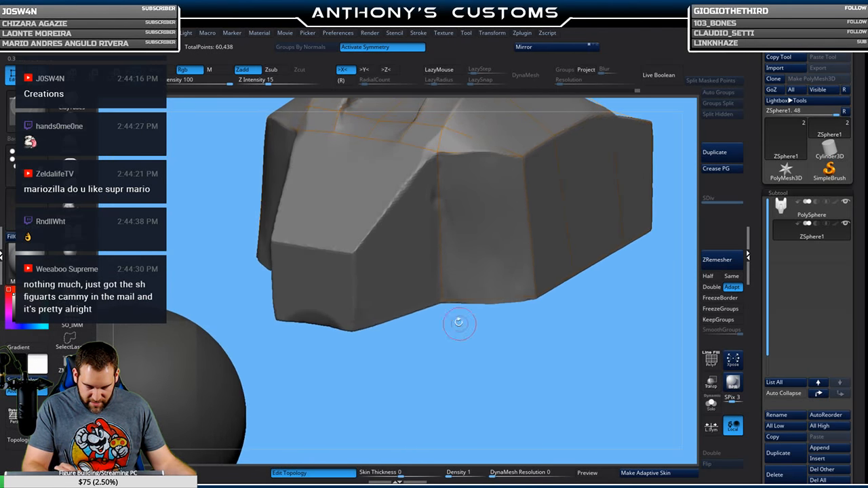
{"action": "left_click", "coordinate": [438, 152]}
{"action": "left_click", "coordinate": [353, 254]}
{"action": "left_click_drag", "start_coordinate": [375, 339], "coordinate": [358, 328]}
{"action": "left_click", "coordinate": [349, 318]}
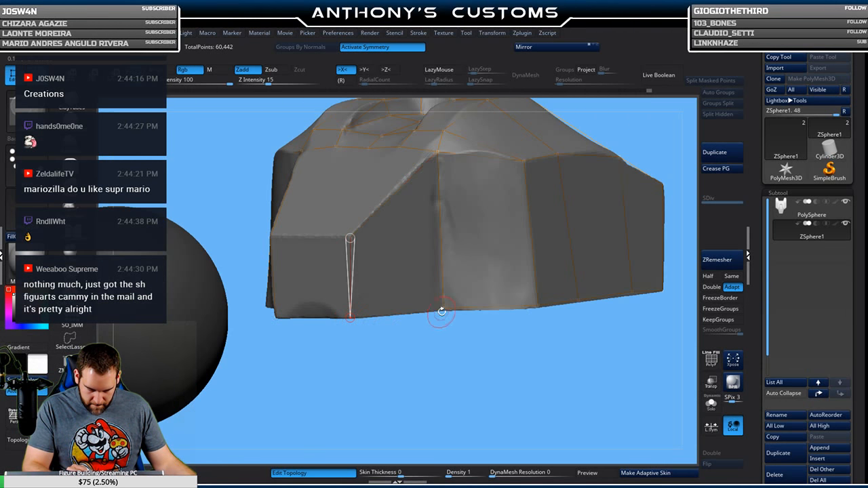
{"action": "mouse_move", "coordinate": [441, 316]}
{"action": "left_mouse_down"}
{"action": "mouse_move", "coordinate": [440, 350]}
{"action": "mouse_move", "coordinate": [424, 368]}
{"action": "mouse_move", "coordinate": [432, 322]}
{"action": "left_mouse_up"}
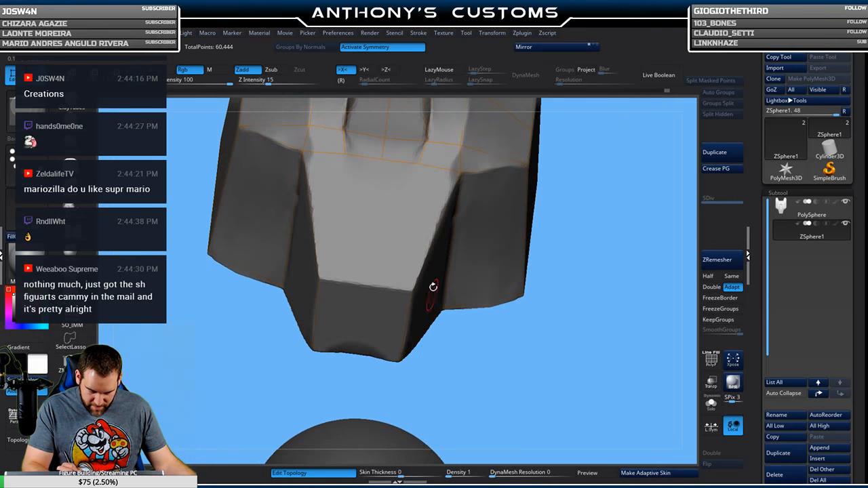
Run topology strips down the lower extension's front face and over its end face to the bottom edge.
{"action": "left_click", "coordinate": [419, 165]}
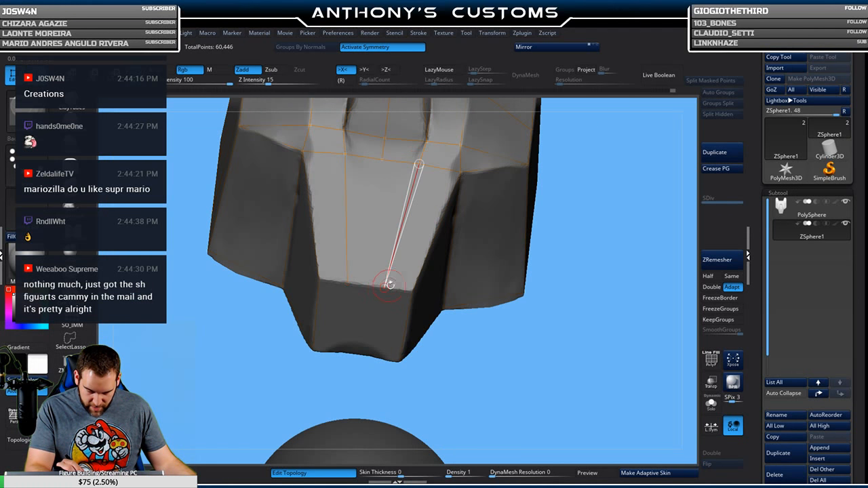
{"action": "left_click", "coordinate": [412, 292]}
{"action": "left_click_drag", "start_coordinate": [463, 336], "coordinate": [387, 327]}
{"action": "left_click", "coordinate": [372, 357]}
{"action": "left_click", "coordinate": [396, 361]}
{"action": "mouse_move", "coordinate": [444, 370]}
{"action": "left_mouse_down"}
{"action": "mouse_move", "coordinate": [455, 378]}
{"action": "mouse_move", "coordinate": [459, 371]}
{"action": "left_mouse_up"}
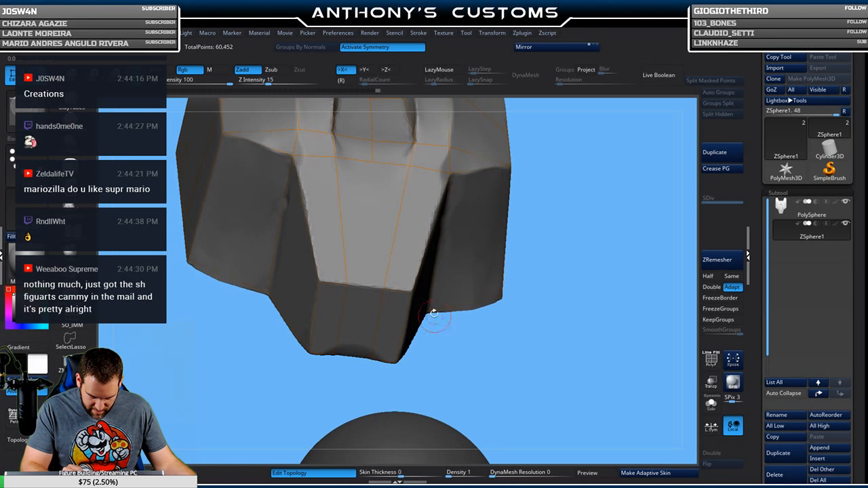
Add the centre line topology over the lower extension's end face and close its bottom edge.
{"action": "left_click", "coordinate": [364, 287]}
{"action": "left_click_drag", "start_coordinate": [545, 233], "coordinate": [545, 195]}
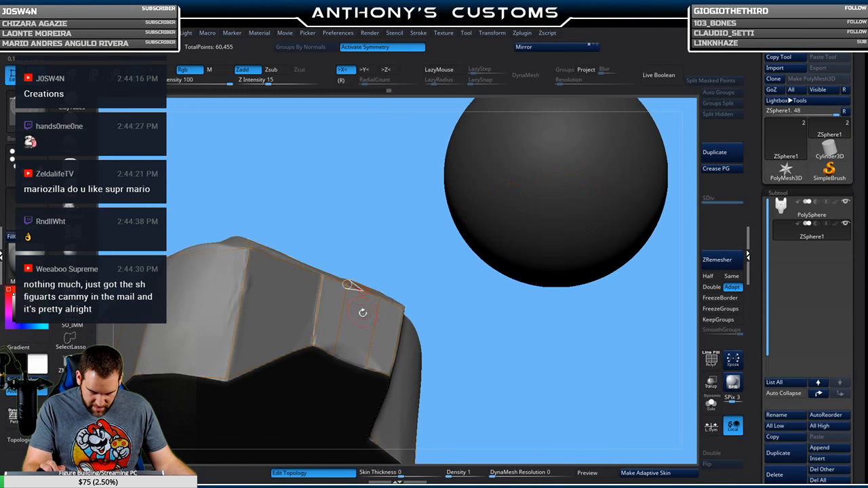
{"action": "left_click", "coordinate": [349, 362]}
{"action": "left_click", "coordinate": [333, 355]}
Connect the inner base of each prong to the front panel's top centre point and to each other across the shelf.
{"action": "left_click_drag", "start_coordinate": [391, 229], "coordinate": [516, 217]}
{"action": "left_click_drag", "start_coordinate": [495, 157], "coordinate": [556, 168]}
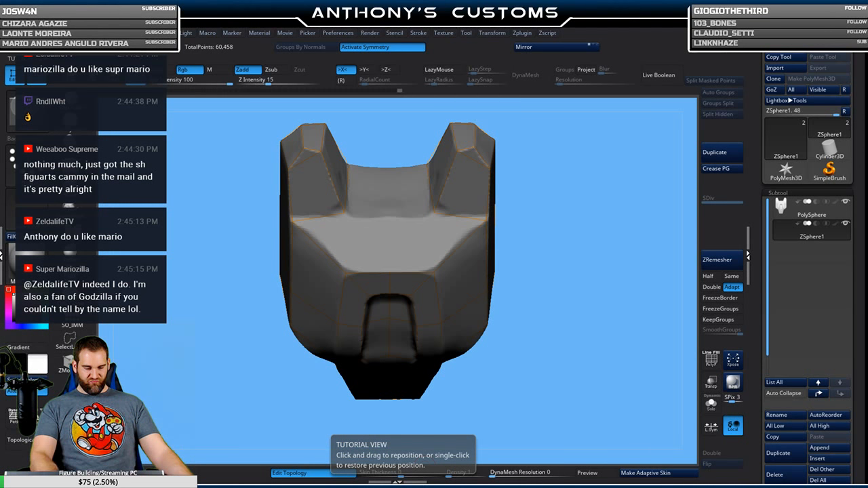
{"action": "left_click_drag", "start_coordinate": [579, 239], "coordinate": [541, 193]}
{"action": "left_click", "coordinate": [409, 242]}
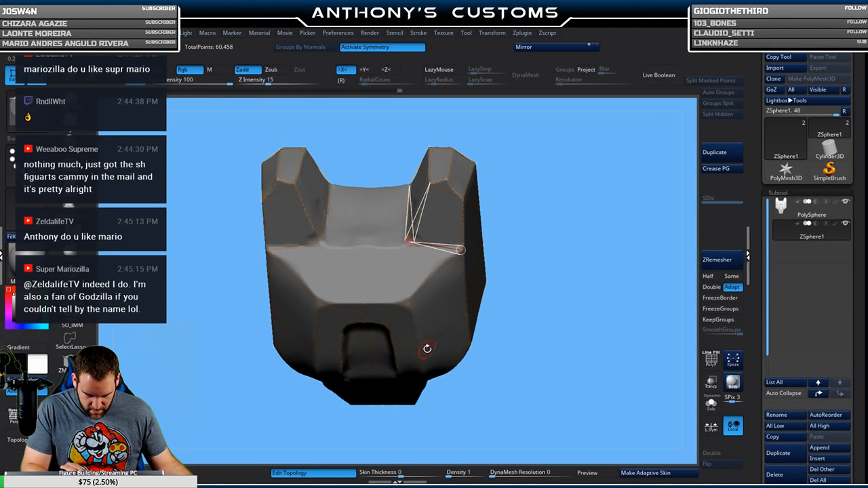
{"action": "left_click", "coordinate": [364, 304]}
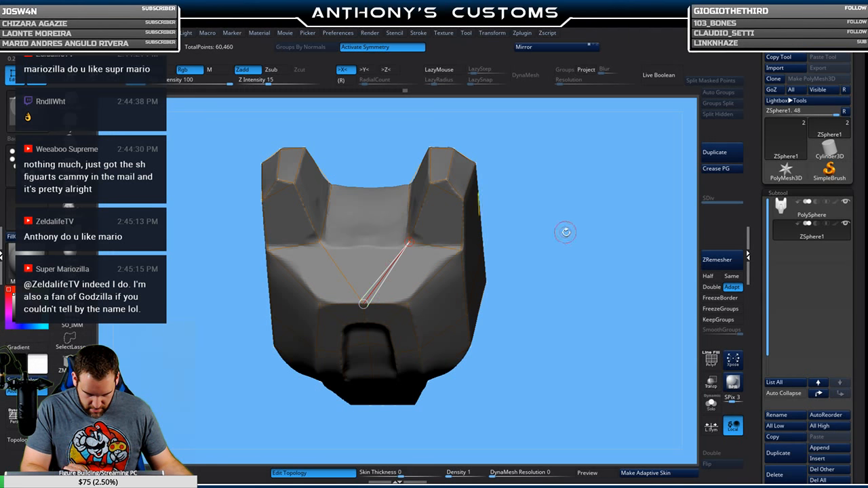
{"action": "left_click", "coordinate": [331, 237]}
{"action": "left_click_drag", "start_coordinate": [552, 180], "coordinate": [560, 196]}
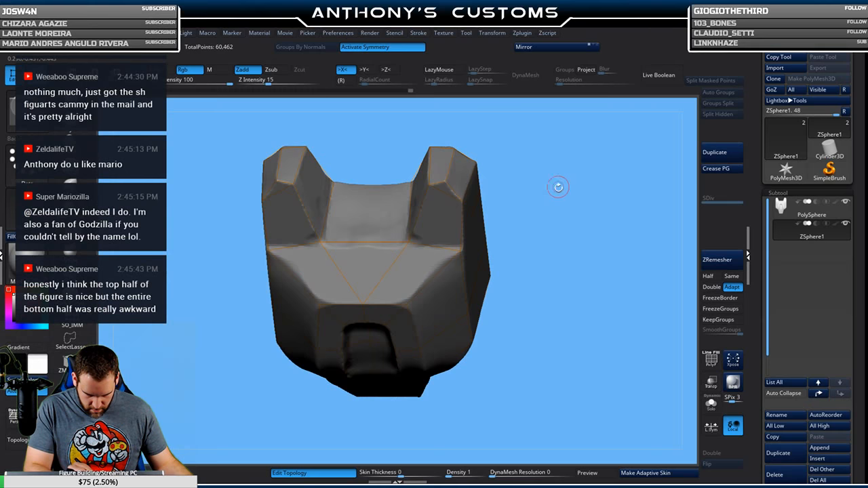
Quick-save the project and turn Edit Topology back on.
{"action": "key", "text": "ctrl+s"}
{"action": "key", "text": "ctrl+z"}
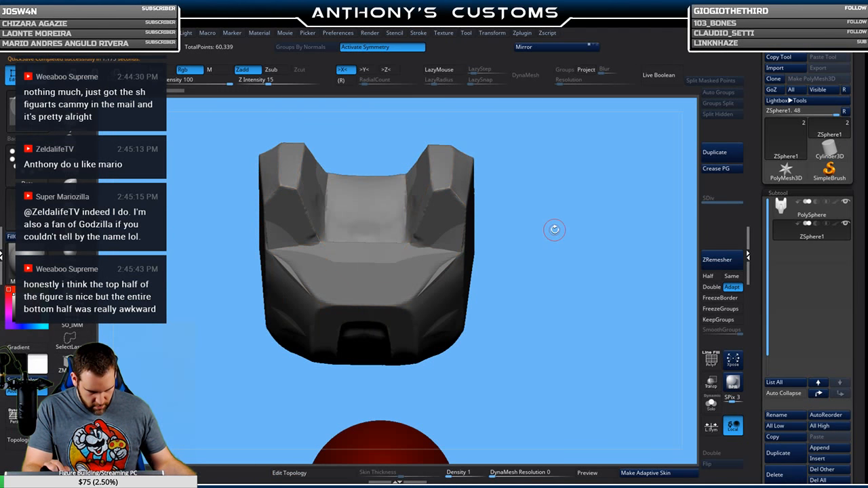
{"action": "left_click_drag", "start_coordinate": [558, 215], "coordinate": [593, 123]}
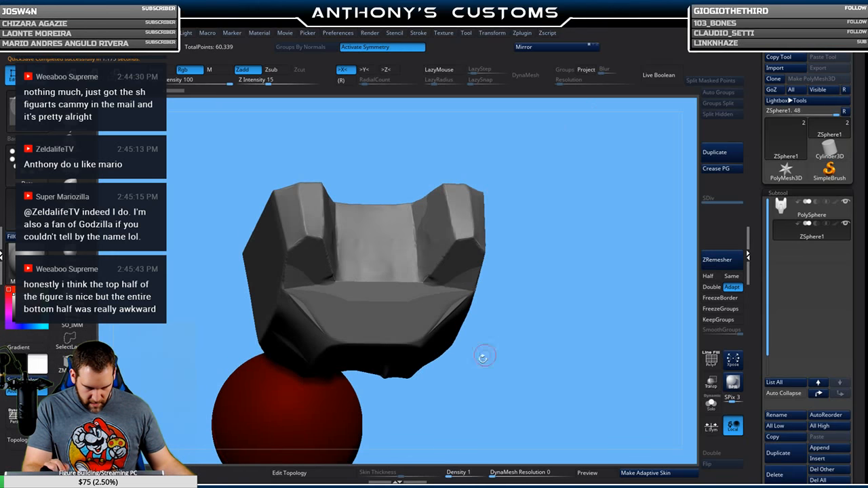
{"action": "left_click", "coordinate": [289, 472]}
Bridge the topology between the two prongs along the upper edge of the saddle and check the full wireframe.
{"action": "left_click_drag", "start_coordinate": [556, 194], "coordinate": [532, 178]}
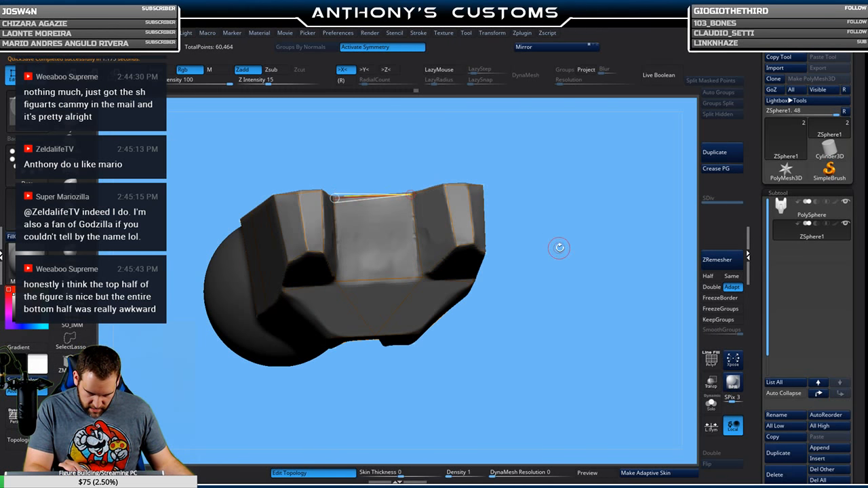
{"action": "left_click_drag", "start_coordinate": [560, 249], "coordinate": [580, 242]}
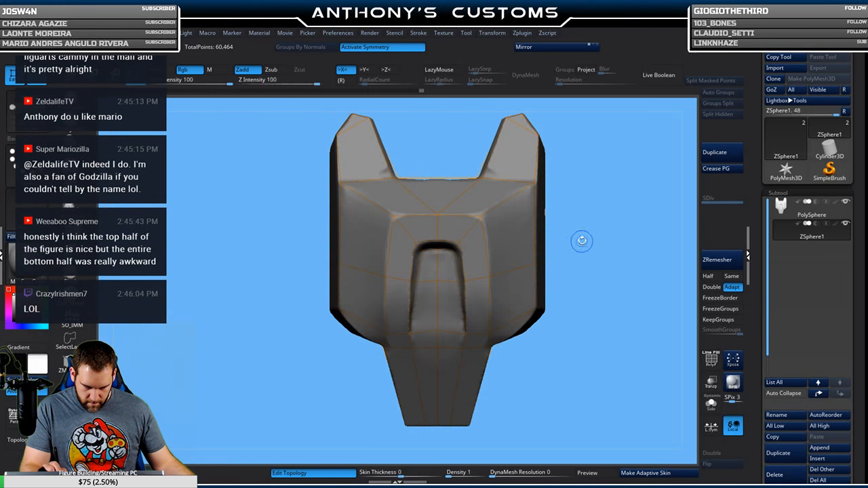
{"action": "left_click_drag", "start_coordinate": [597, 331], "coordinate": [557, 326]}
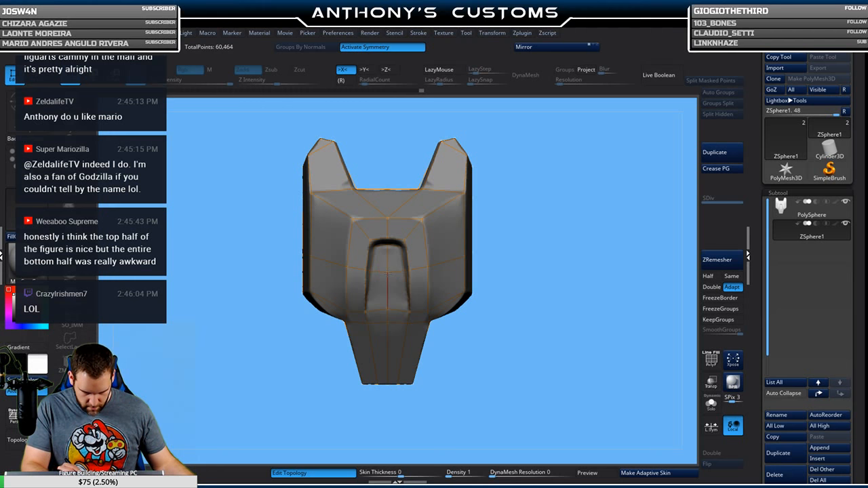
{"action": "left_click_drag", "start_coordinate": [575, 259], "coordinate": [552, 294]}
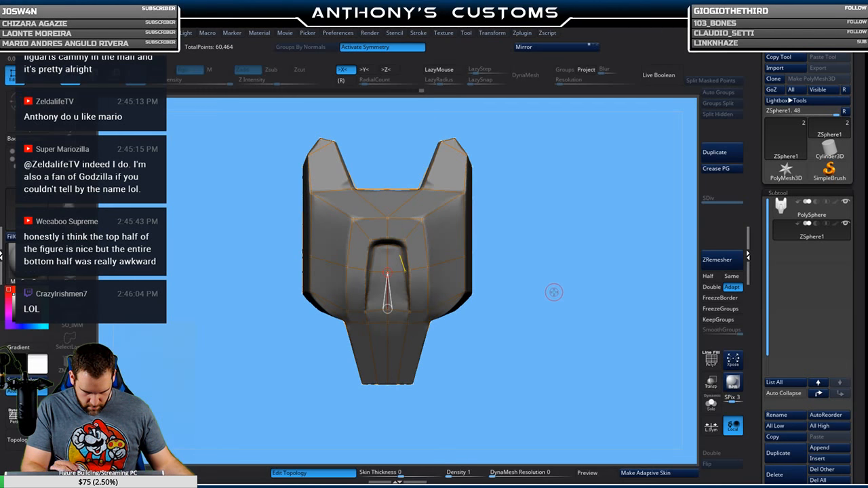
{"action": "left_click", "coordinate": [575, 367]}
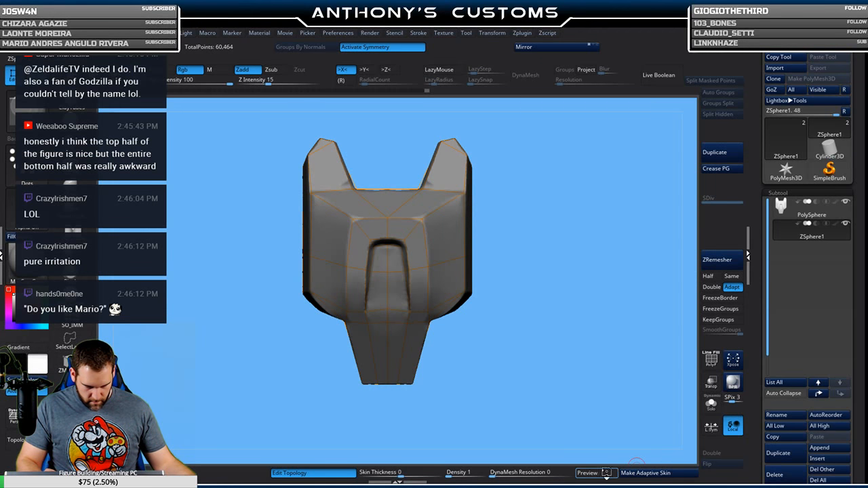
Isolate the ZSphere in Solo and preview its adaptive skin from the front, ending the preview.
{"action": "key", "text": "a"}
{"action": "left_click", "coordinate": [710, 405]}
{"action": "left_click", "coordinate": [722, 455]}
{"action": "left_click_drag", "start_coordinate": [606, 398], "coordinate": [590, 378]}
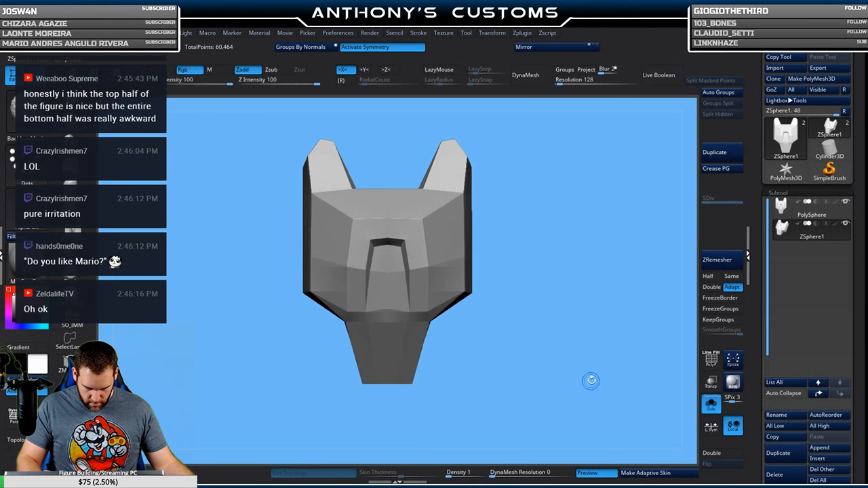
{"action": "left_click", "coordinate": [588, 472]}
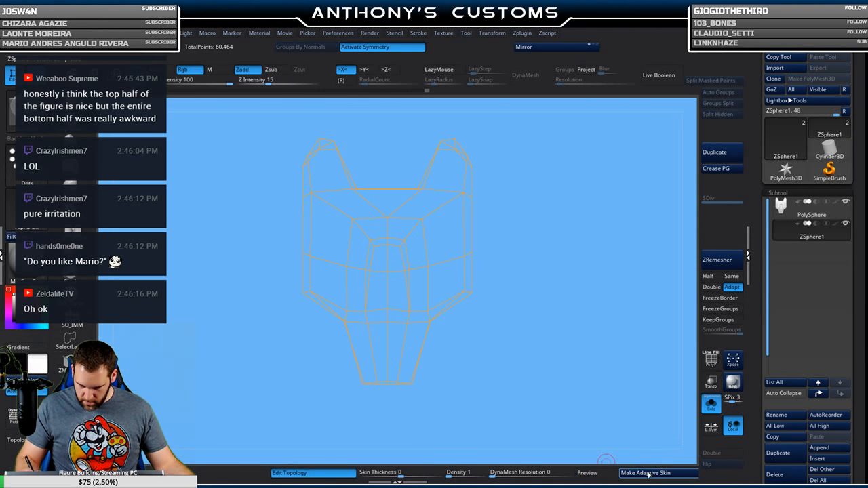
Make an adaptive skin from the topology and append Skin_ZSphere1 as a subtool.
{"action": "left_click", "coordinate": [646, 473]}
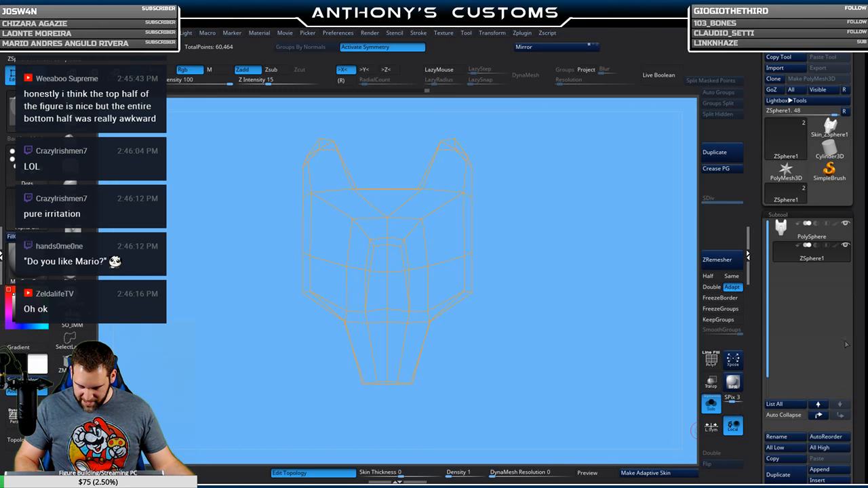
{"action": "left_click", "coordinate": [826, 470]}
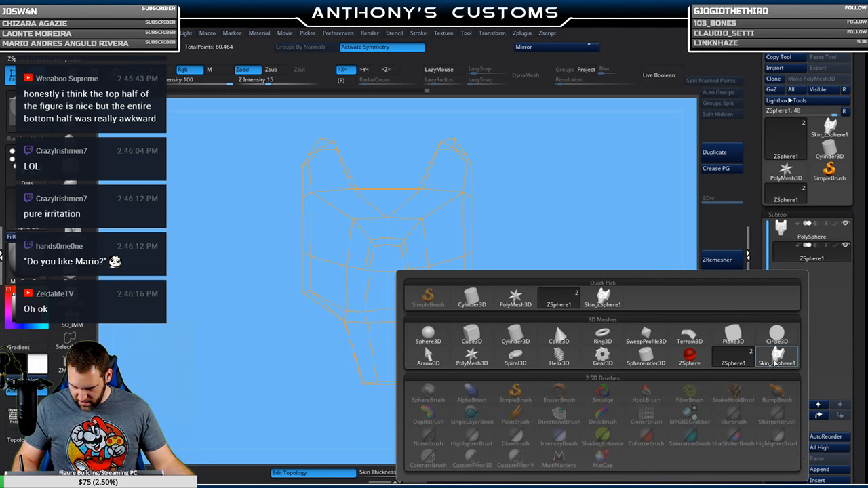
{"action": "left_click", "coordinate": [778, 359]}
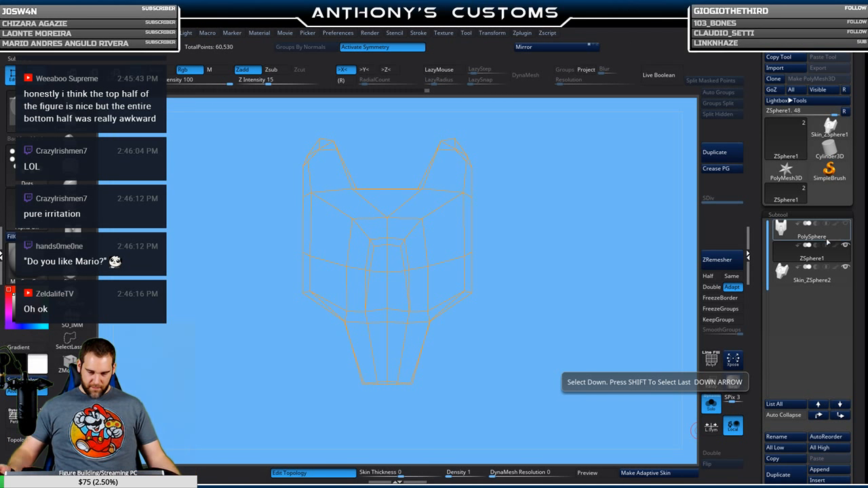
Delete the ZSphere1 subtool, leaving only PolySphere and Skin_ZSphere2 in the subtool list.
{"action": "mouse_move", "coordinate": [836, 237]}
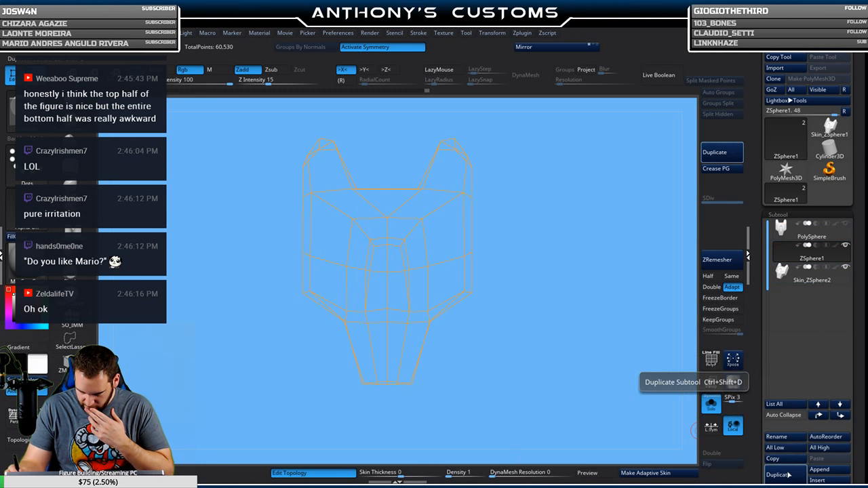
{"action": "left_click_drag", "start_coordinate": [864, 365], "coordinate": [864, 326]}
{"action": "left_click", "coordinate": [775, 457]}
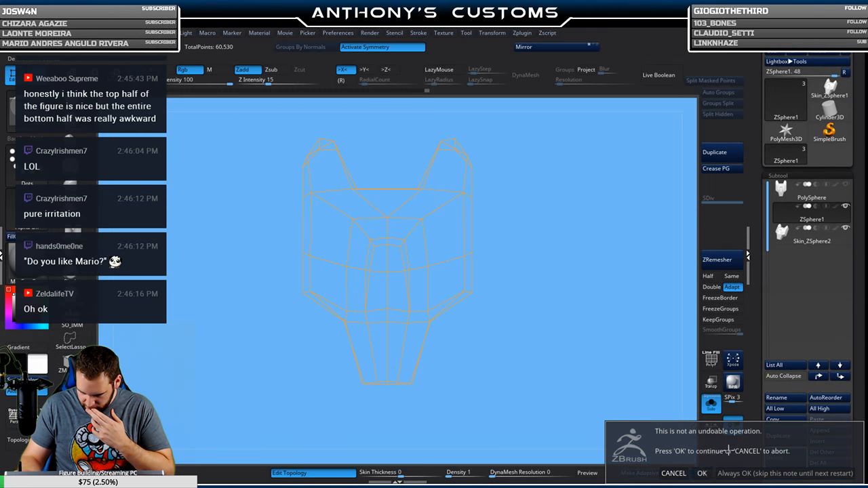
{"action": "left_click", "coordinate": [702, 473]}
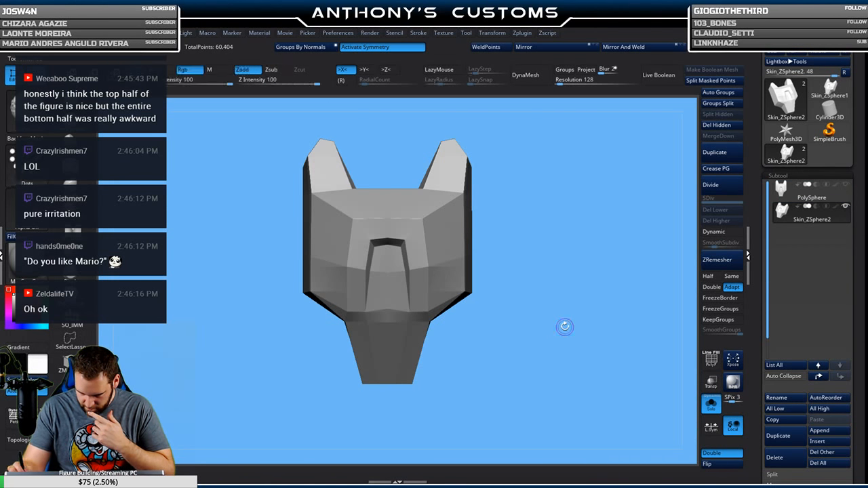
Turn on PolyFrame and nudge the vertices along the ridge where the tapered end meets the body of Skin_ZSphere2.
{"action": "key", "text": "shift+f"}
{"action": "left_click_drag", "start_coordinate": [555, 337], "coordinate": [544, 306]}
{"action": "mouse_move", "coordinate": [596, 280]}
{"action": "left_mouse_down", "text": "alt"}
{"action": "mouse_move", "coordinate": [583, 318]}
{"action": "mouse_move", "coordinate": [603, 329]}
{"action": "mouse_move", "coordinate": [625, 262]}
{"action": "mouse_move", "coordinate": [613, 261]}
{"action": "left_mouse_up", "text": "alt"}
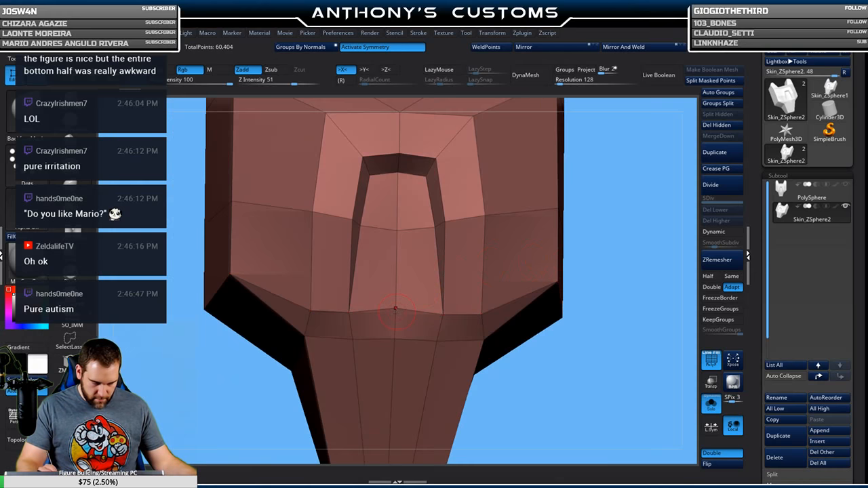
{"action": "left_click_drag", "start_coordinate": [621, 356], "coordinate": [602, 250]}
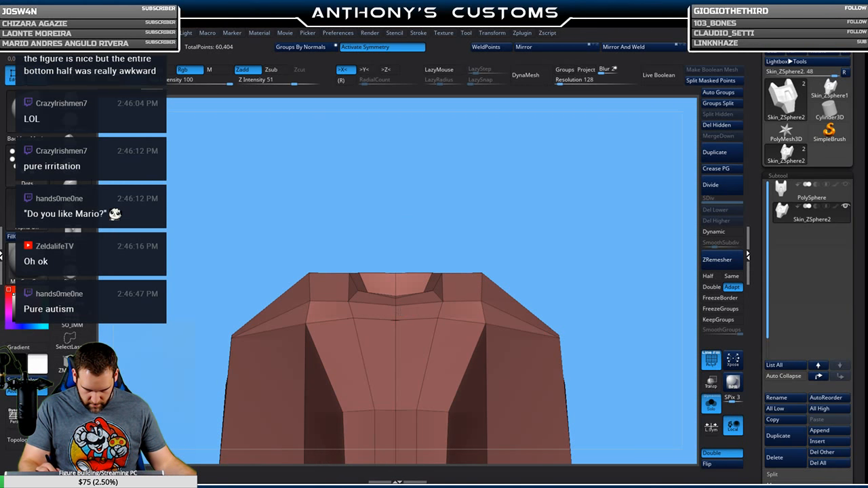
{"action": "mouse_move", "coordinate": [591, 228]}
{"action": "left_mouse_down"}
{"action": "mouse_move", "coordinate": [558, 236]}
{"action": "mouse_move", "coordinate": [542, 182]}
{"action": "mouse_move", "coordinate": [479, 193]}
{"action": "mouse_move", "coordinate": [441, 224]}
{"action": "left_mouse_up"}
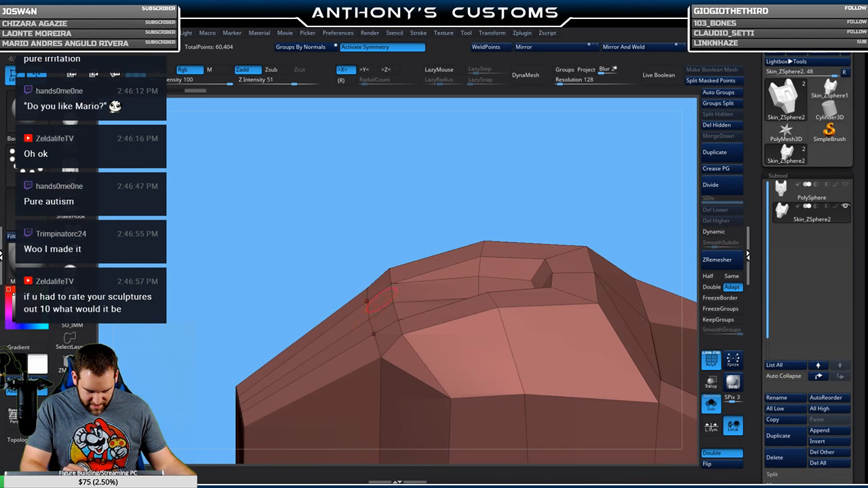
{"action": "left_click_drag", "start_coordinate": [383, 235], "coordinate": [573, 202]}
{"action": "mouse_move", "coordinate": [573, 308]}
{"action": "left_mouse_down", "text": "alt"}
{"action": "mouse_move", "coordinate": [571, 291]}
{"action": "mouse_move", "coordinate": [574, 316]}
{"action": "left_mouse_up", "text": "alt"}
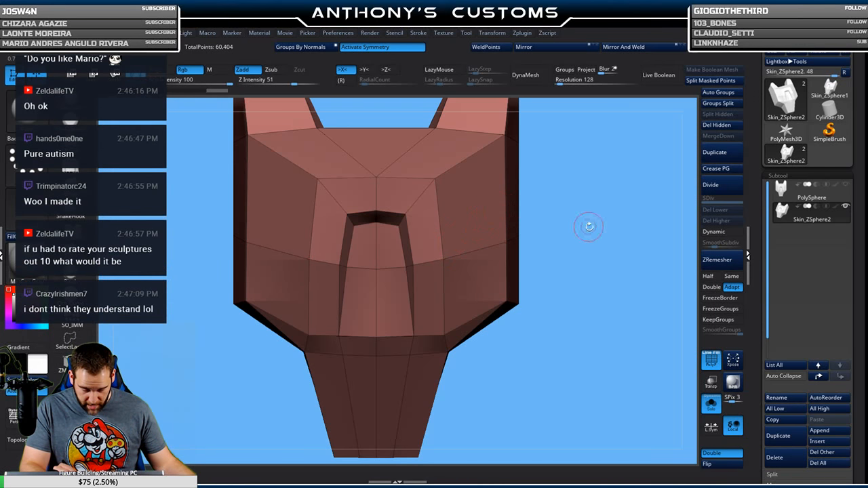
Even out the vertices around the recessed center slot and the faces above the tapered end symmetrically.
{"action": "left_click_drag", "start_coordinate": [574, 276], "coordinate": [578, 204]}
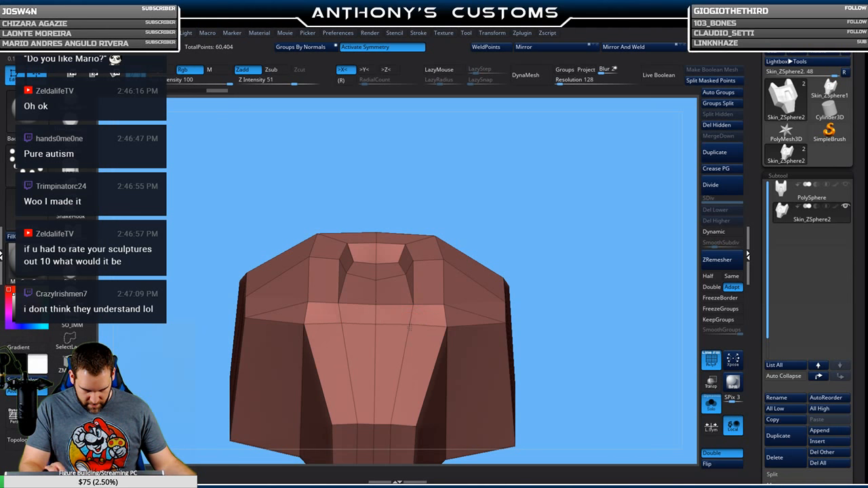
{"action": "left_click_drag", "start_coordinate": [571, 251], "coordinate": [419, 271]}
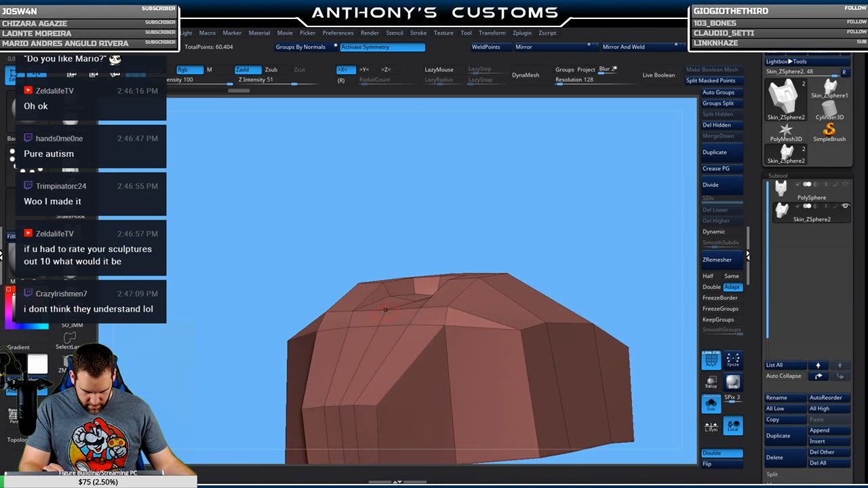
{"action": "left_click_drag", "start_coordinate": [481, 243], "coordinate": [523, 227]}
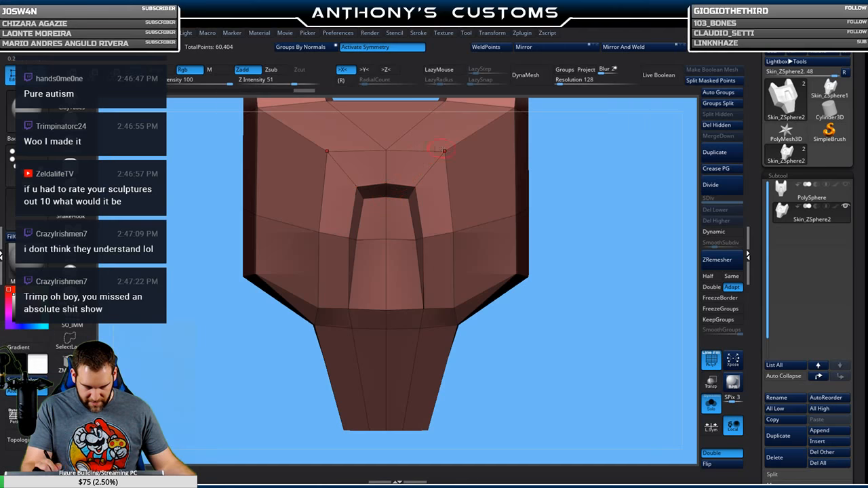
{"action": "left_click_drag", "start_coordinate": [620, 248], "coordinate": [603, 213]}
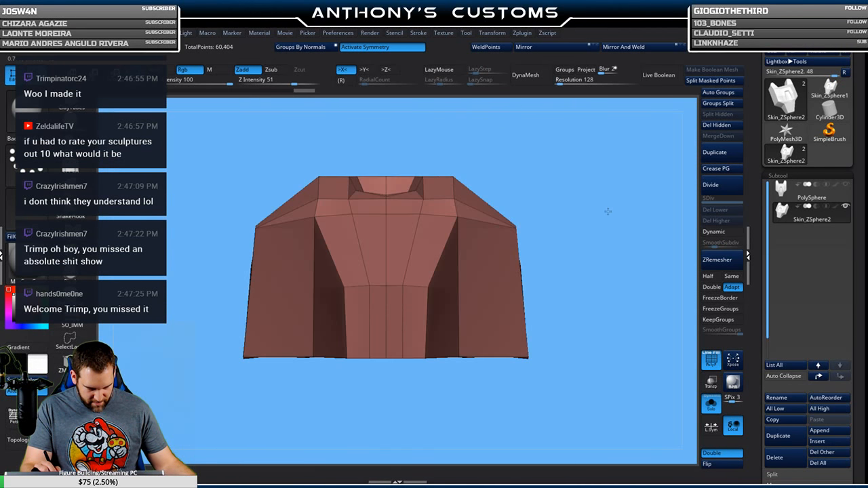
Straighten the edge of the tapered end and refine the vertices along the mesh's side profile.
{"action": "left_click_drag", "start_coordinate": [515, 202], "coordinate": [543, 176]}
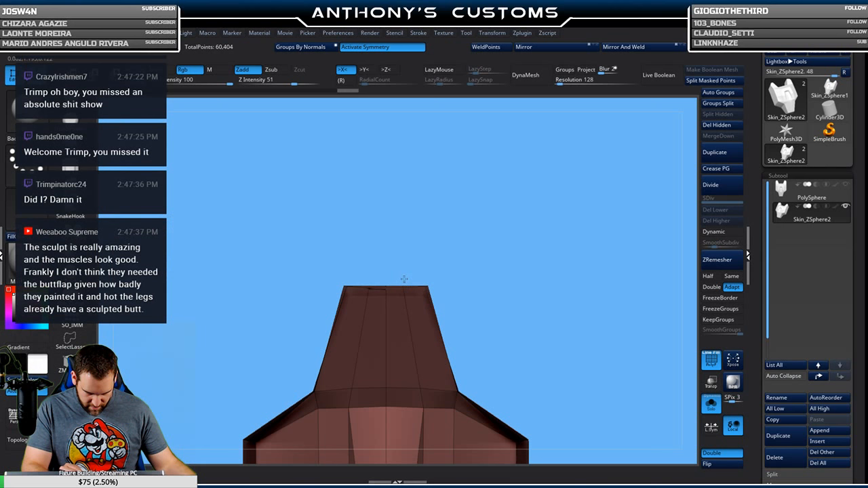
{"action": "left_click_drag", "start_coordinate": [541, 230], "coordinate": [479, 200]}
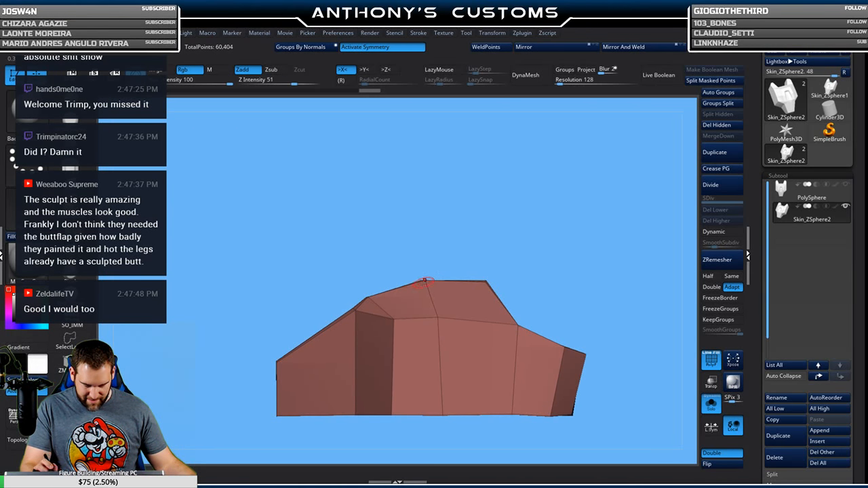
{"action": "left_click_drag", "start_coordinate": [562, 227], "coordinate": [512, 244]}
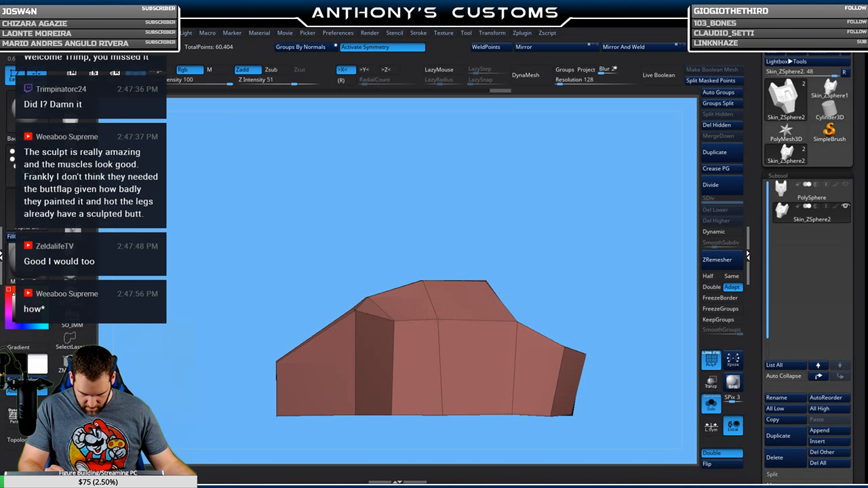
Level the base edge vertices at the pronged end of the mesh with symmetry on.
{"action": "left_click_drag", "start_coordinate": [470, 269], "coordinate": [468, 203]}
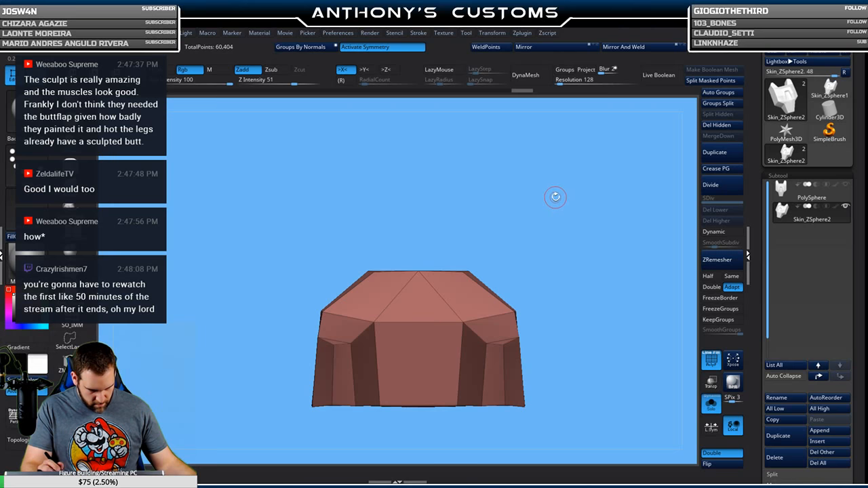
{"action": "mouse_move", "coordinate": [542, 212]}
{"action": "left_mouse_down"}
{"action": "mouse_move", "coordinate": [547, 292]}
{"action": "mouse_move", "coordinate": [546, 246]}
{"action": "mouse_move", "coordinate": [551, 233]}
{"action": "mouse_move", "coordinate": [564, 244]}
{"action": "mouse_move", "coordinate": [568, 229]}
{"action": "mouse_move", "coordinate": [555, 293]}
{"action": "mouse_move", "coordinate": [544, 198]}
{"action": "left_mouse_up"}
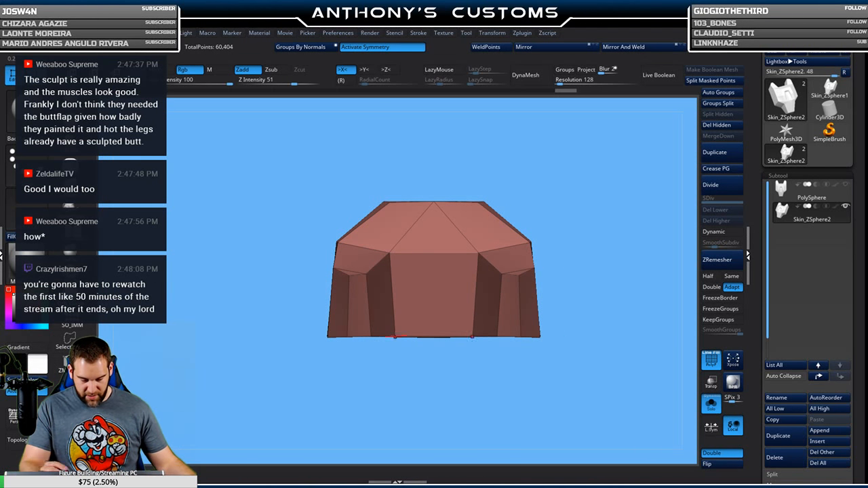
{"action": "left_click_drag", "start_coordinate": [628, 241], "coordinate": [510, 263]}
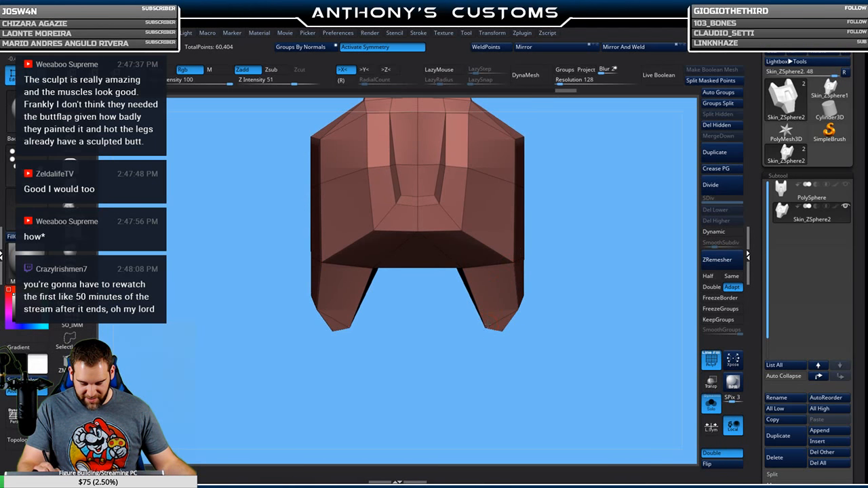
Adjust the corner vertices of both prong tips symmetrically to clean up their outline.
{"action": "left_click_drag", "start_coordinate": [578, 353], "coordinate": [567, 305]}
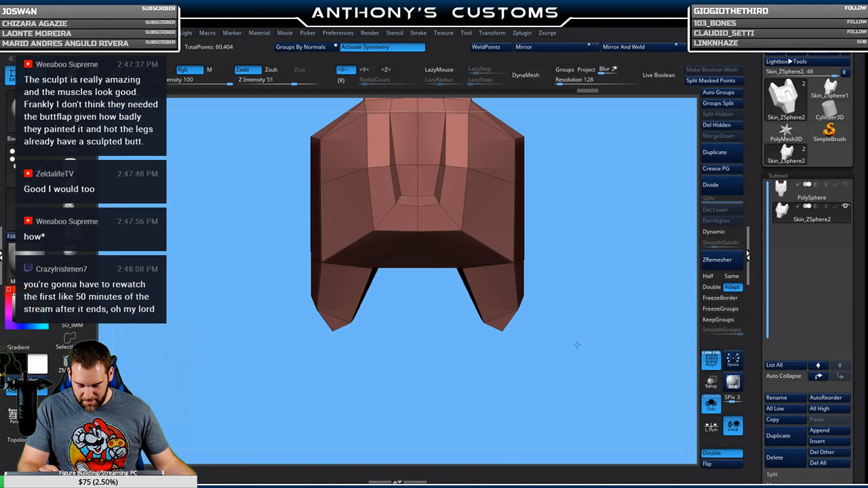
{"action": "left_click_drag", "start_coordinate": [545, 334], "coordinate": [563, 247]}
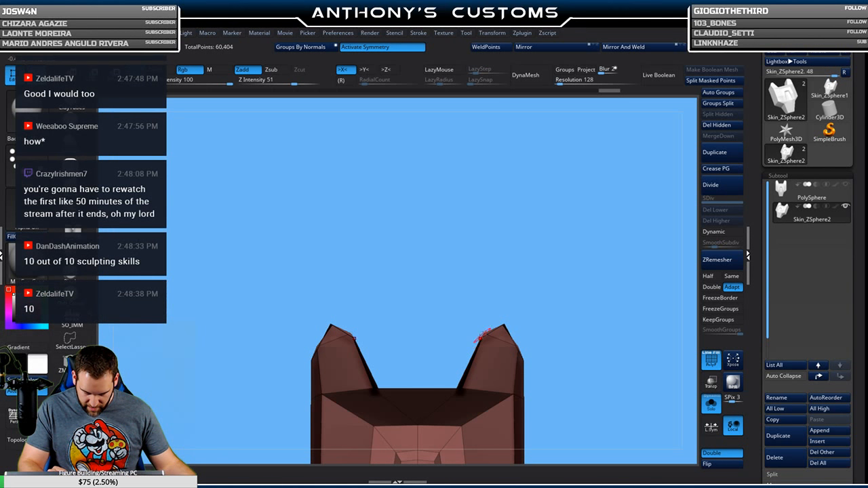
{"action": "left_click_drag", "start_coordinate": [482, 334], "coordinate": [518, 303]}
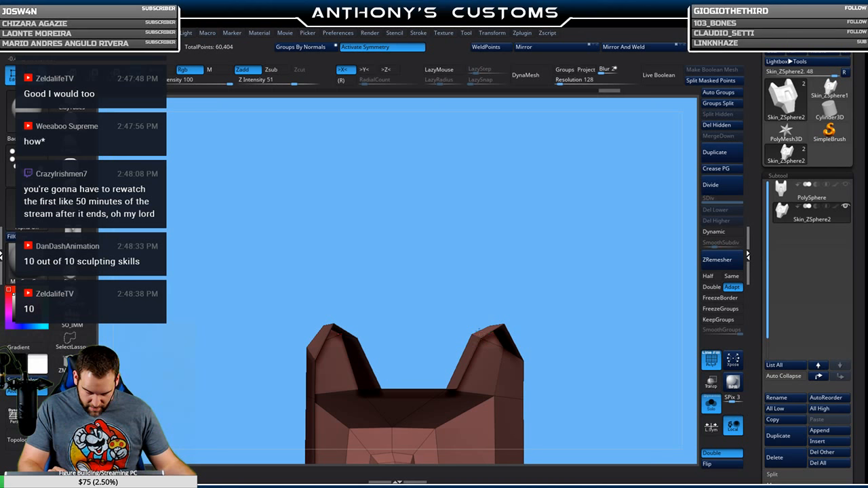
{"action": "left_click_drag", "start_coordinate": [562, 286], "coordinate": [536, 278], "text": "shift"}
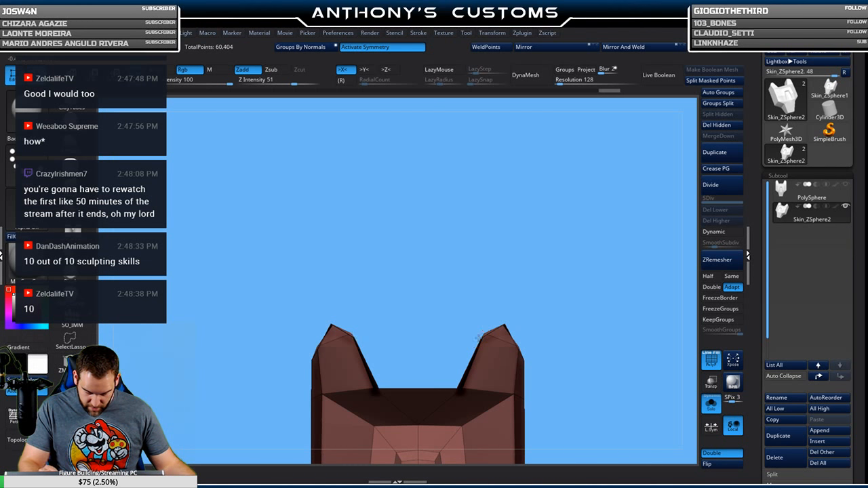
{"action": "left_click_drag", "start_coordinate": [545, 330], "coordinate": [551, 327]}
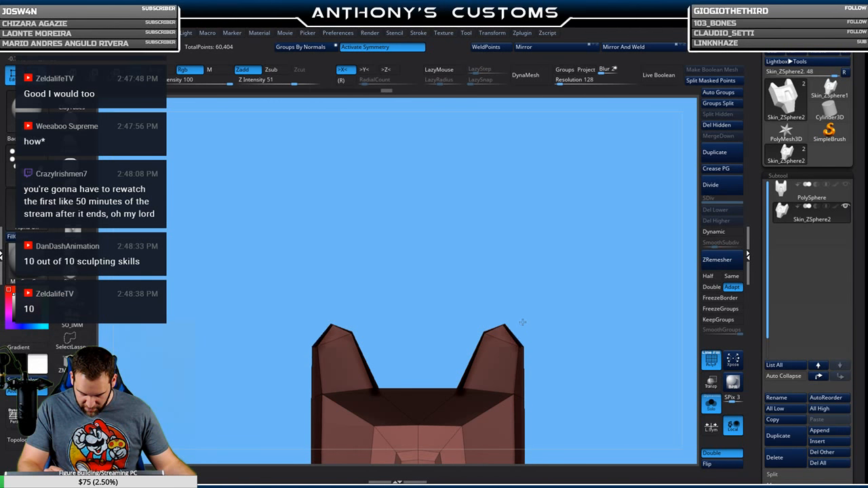
Align the base vertices and the prong-end corners in side view so the open rim runs straight.
{"action": "left_click_drag", "start_coordinate": [588, 274], "coordinate": [594, 353]}
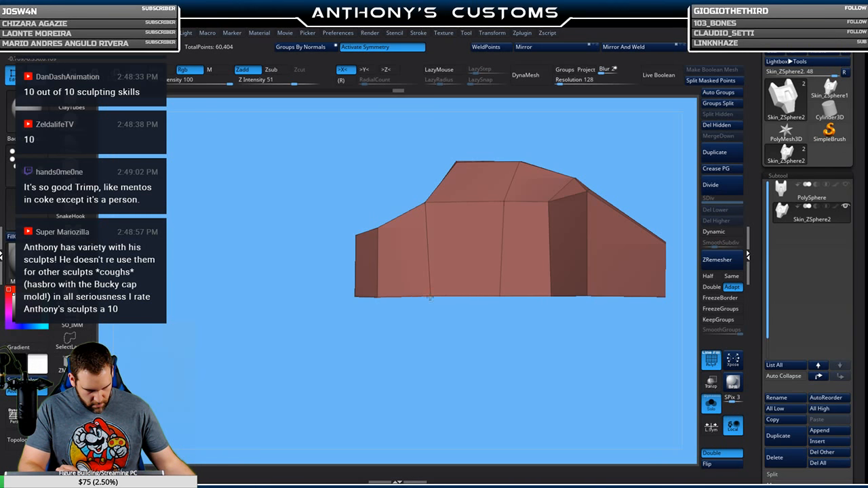
{"action": "left_click_drag", "start_coordinate": [415, 353], "coordinate": [536, 289]}
{"action": "left_click_drag", "start_coordinate": [528, 211], "coordinate": [504, 219]}
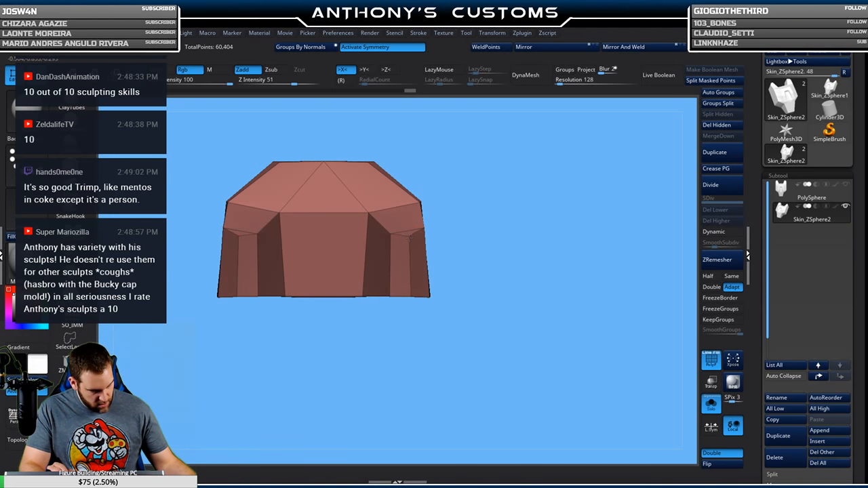
{"action": "left_click_drag", "start_coordinate": [459, 199], "coordinate": [515, 204]}
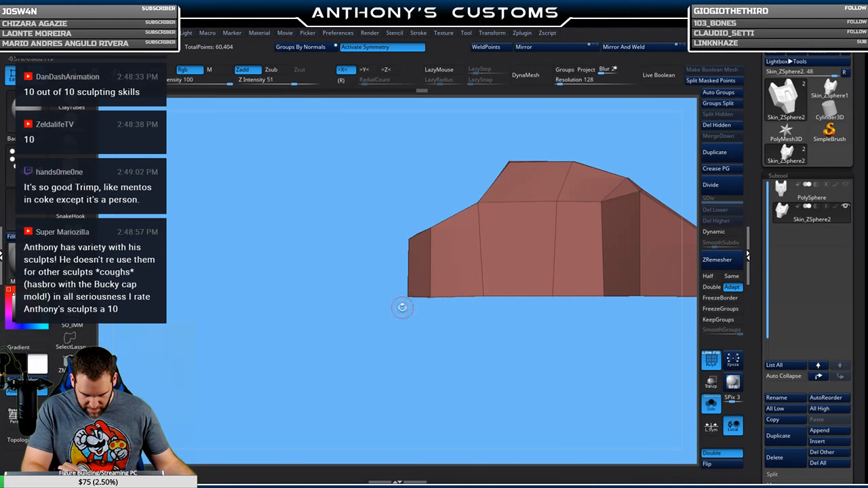
{"action": "left_click_drag", "start_coordinate": [402, 341], "coordinate": [459, 328]}
{"action": "mouse_move", "coordinate": [428, 226]}
{"action": "left_mouse_down"}
{"action": "mouse_move", "coordinate": [434, 232]}
{"action": "mouse_move", "coordinate": [417, 215]}
{"action": "left_mouse_up"}
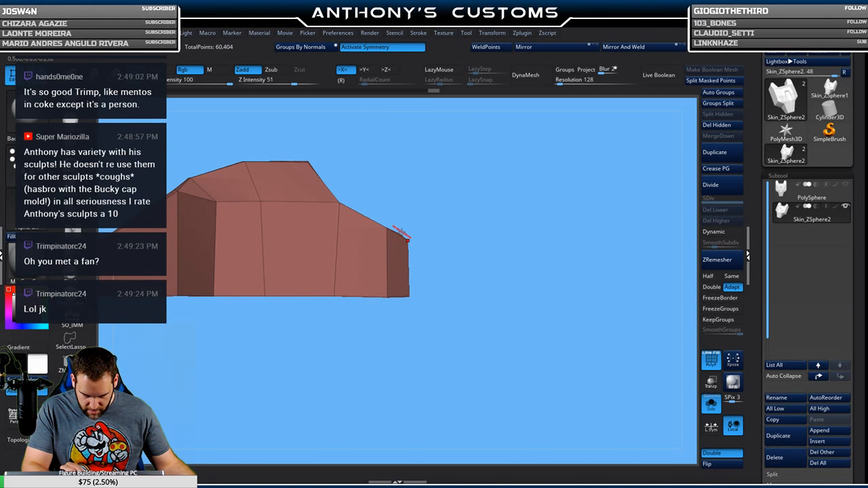
Mask the mesh body and shift the unmasked part by -0.006 with the Gizmo in side view.
{"action": "left_click_drag", "start_coordinate": [468, 216], "coordinate": [466, 415]}
{"action": "left_click_drag", "start_coordinate": [455, 281], "coordinate": [466, 294]}
{"action": "left_click_drag", "start_coordinate": [444, 236], "coordinate": [432, 261], "text": "ctrl"}
{"action": "left_click_drag", "start_coordinate": [427, 231], "coordinate": [431, 232], "text": "ctrl"}
{"action": "left_click_drag", "start_coordinate": [461, 204], "coordinate": [510, 299]}
{"action": "left_click_drag", "start_coordinate": [422, 364], "coordinate": [470, 353]}
{"action": "key", "text": "w"}
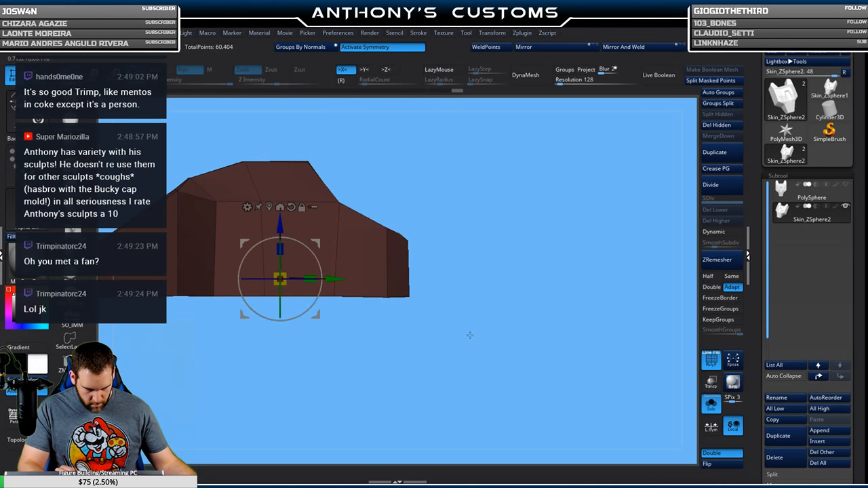
{"action": "left_click_drag", "start_coordinate": [280, 225], "coordinate": [278, 230]}
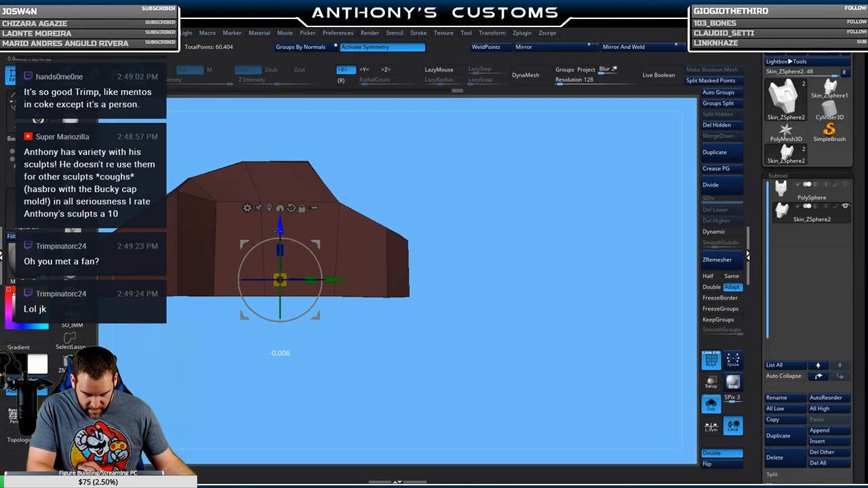
{"action": "key", "text": "q"}
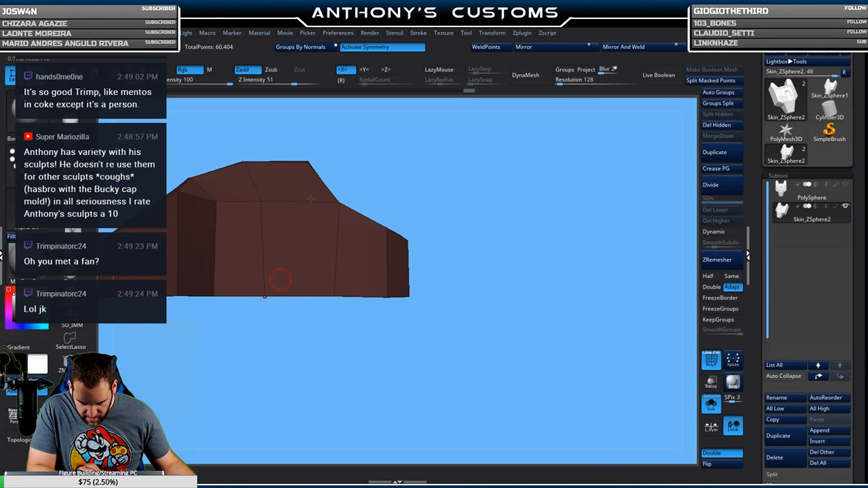
Fine-tune the vertices around the recessed slot and the prongs, checking the mesh from the tapered end and front.
{"action": "mouse_move", "coordinate": [517, 248]}
{"action": "left_mouse_down"}
{"action": "mouse_move", "coordinate": [558, 339]}
{"action": "mouse_move", "coordinate": [511, 343]}
{"action": "left_mouse_up"}
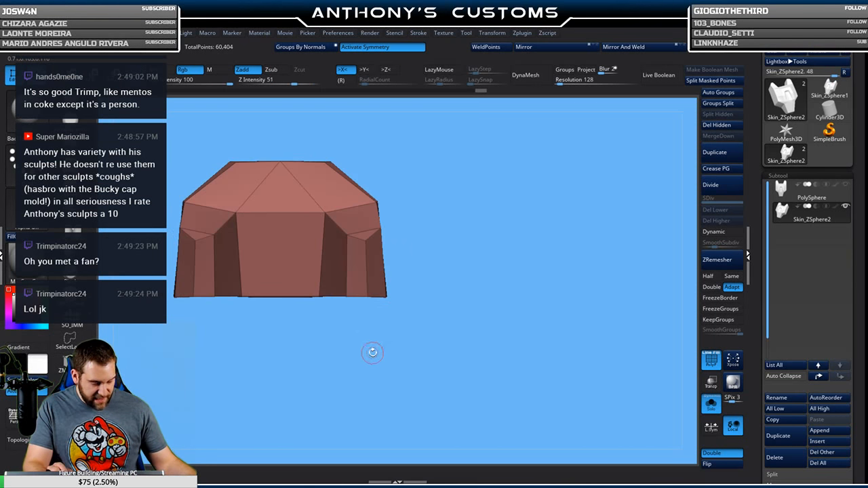
{"action": "left_click_drag", "start_coordinate": [373, 352], "coordinate": [533, 312], "text": "alt"}
{"action": "left_click_drag", "start_coordinate": [468, 343], "coordinate": [566, 325]}
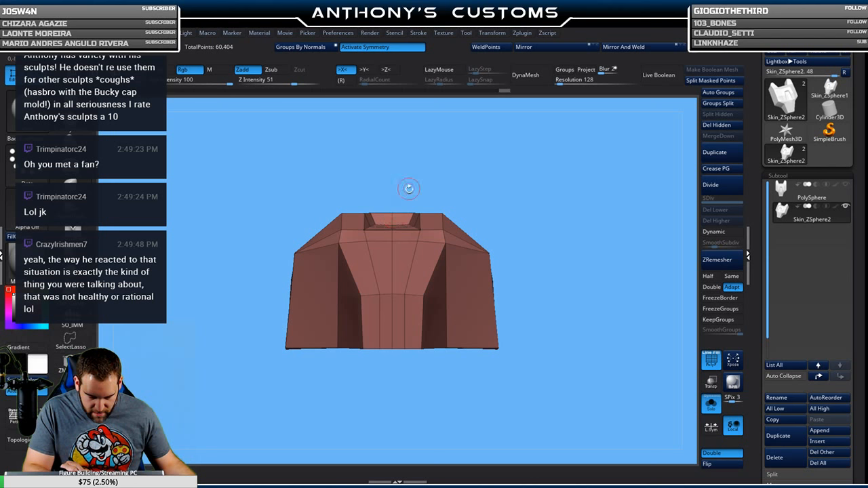
{"action": "left_click_drag", "start_coordinate": [489, 177], "coordinate": [485, 252]}
{"action": "left_click_drag", "start_coordinate": [518, 216], "coordinate": [546, 199]}
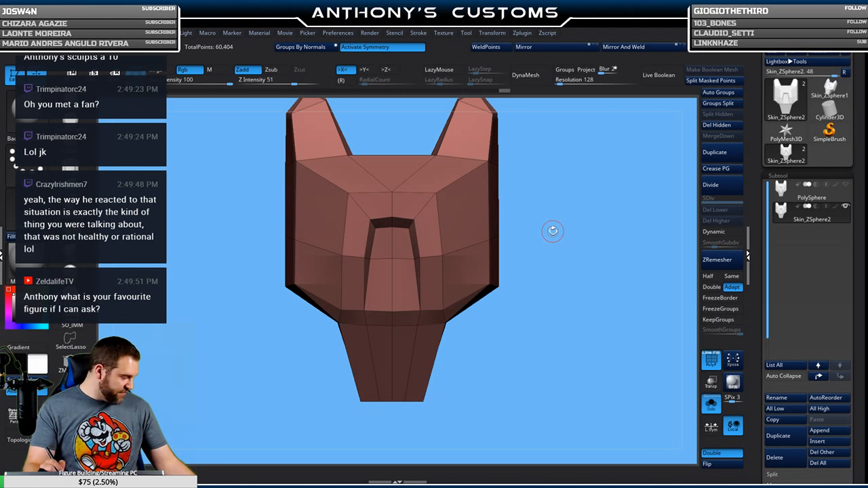
{"action": "left_click_drag", "start_coordinate": [568, 165], "coordinate": [555, 226], "text": "alt"}
{"action": "left_click_drag", "start_coordinate": [554, 231], "coordinate": [551, 241]}
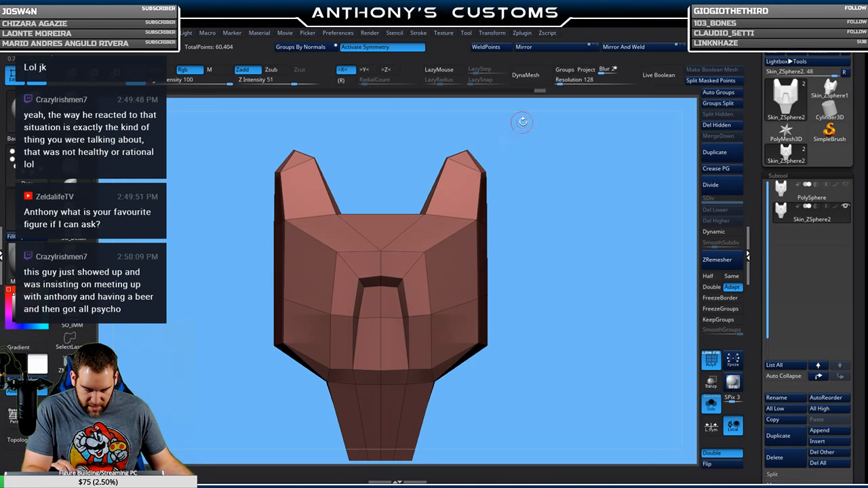
Switch the ZModeler edge action to Crease and crease the edges around the notch between the two prongs.
{"action": "left_click_drag", "start_coordinate": [558, 307], "coordinate": [536, 291]}
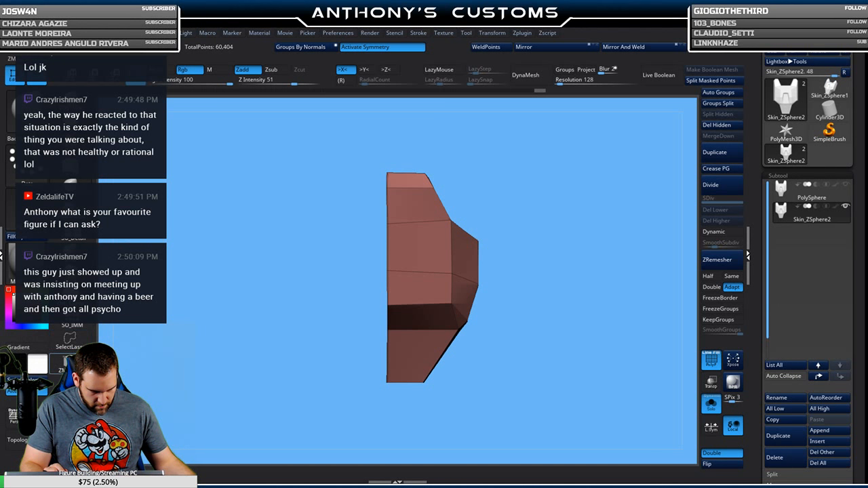
{"action": "left_click_drag", "start_coordinate": [557, 246], "coordinate": [520, 246]}
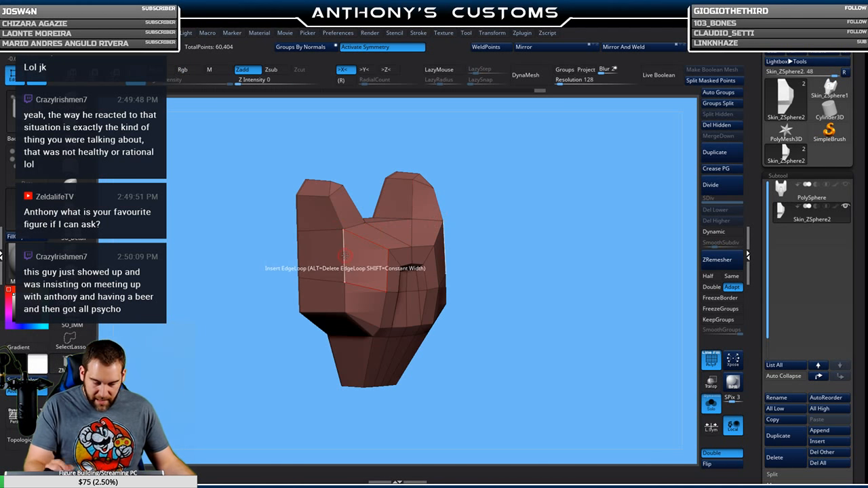
{"action": "key", "text": "space"}
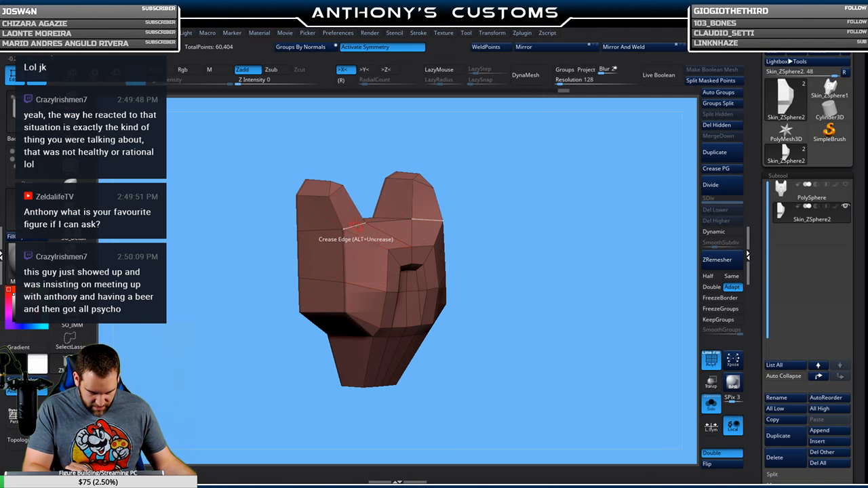
{"action": "left_click_drag", "start_coordinate": [510, 145], "coordinate": [504, 185]}
{"action": "left_click", "coordinate": [387, 208]}
{"action": "left_click", "coordinate": [371, 192]}
Crease the remaining hard edges along the side panels, around the raised front panel and slot, and down the tapered end.
{"action": "left_click_drag", "start_coordinate": [534, 152], "coordinate": [533, 244]}
{"action": "left_click_drag", "start_coordinate": [475, 198], "coordinate": [517, 184]}
{"action": "left_click_drag", "start_coordinate": [536, 242], "coordinate": [494, 190]}
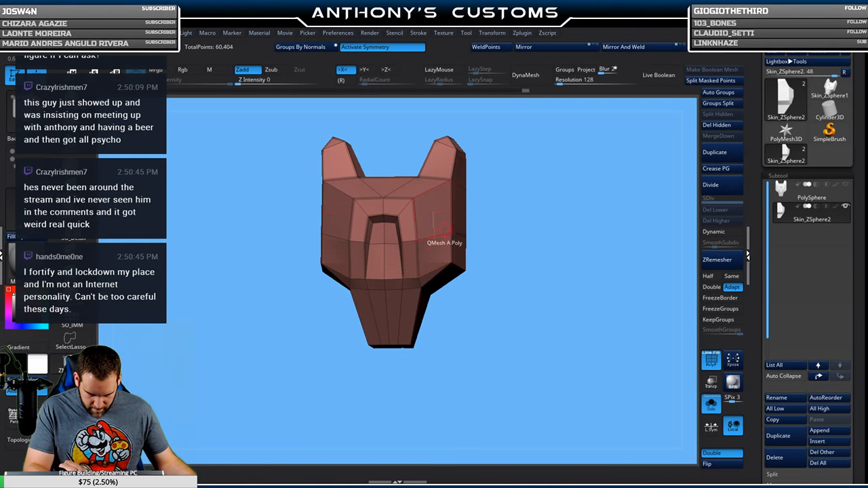
{"action": "left_click_drag", "start_coordinate": [513, 205], "coordinate": [509, 138]}
{"action": "left_click_drag", "start_coordinate": [528, 225], "coordinate": [509, 150]}
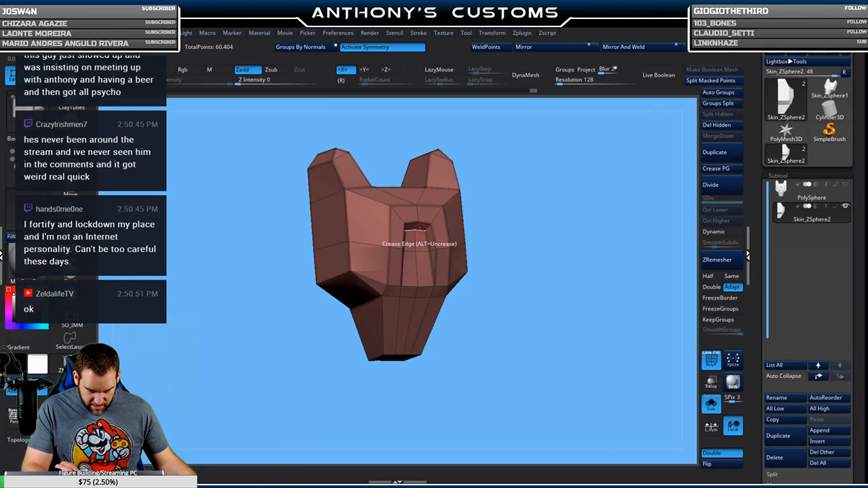
{"action": "left_click_drag", "start_coordinate": [547, 229], "coordinate": [515, 207]}
{"action": "left_click_drag", "start_coordinate": [427, 353], "coordinate": [438, 280], "text": "alt"}
{"action": "left_click_drag", "start_coordinate": [522, 296], "coordinate": [518, 274]}
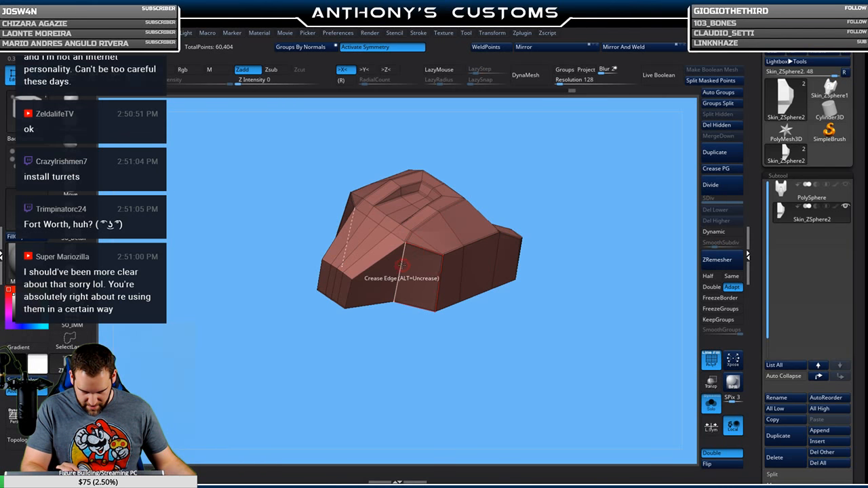
{"action": "left_click_drag", "start_coordinate": [389, 329], "coordinate": [456, 326]}
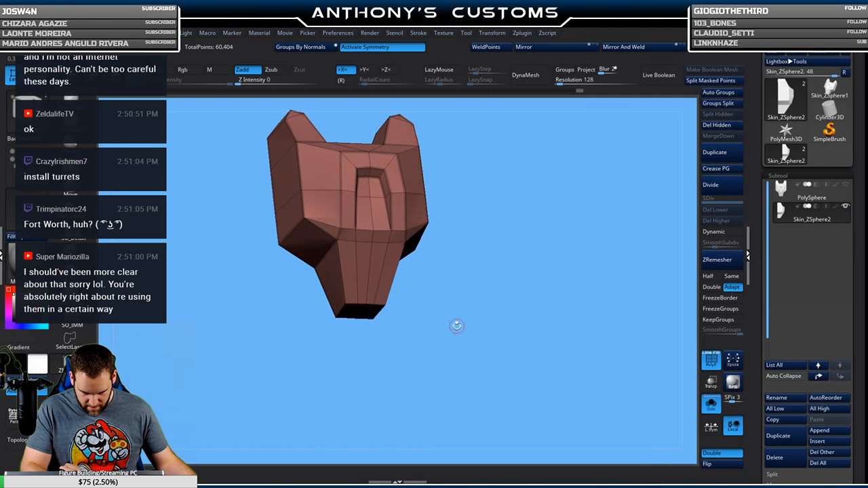
Turn on dynamic subdivision, hide the polyframe and raise the smooth subdivision level to inspect the creased shape.
{"action": "left_click", "coordinate": [737, 235]}
{"action": "left_click_drag", "start_coordinate": [616, 271], "coordinate": [577, 321]}
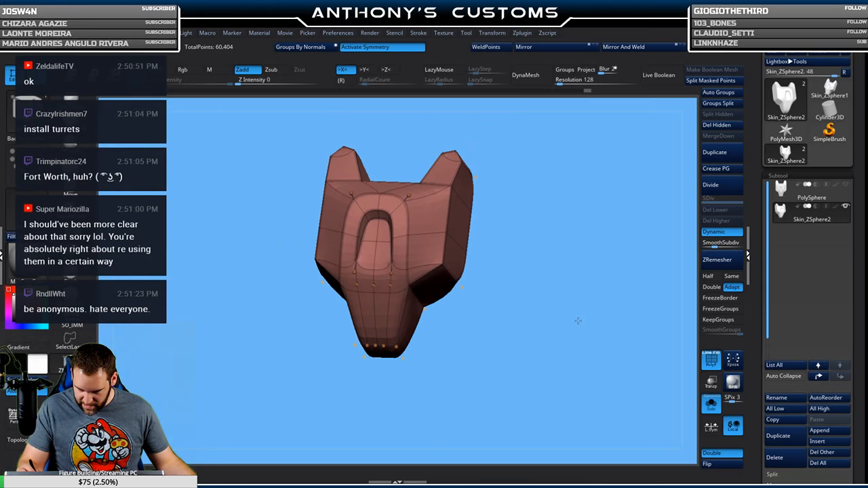
{"action": "key", "text": "shift+f"}
{"action": "left_click_drag", "start_coordinate": [513, 284], "coordinate": [536, 319]}
{"action": "left_click_drag", "start_coordinate": [714, 245], "coordinate": [729, 245]}
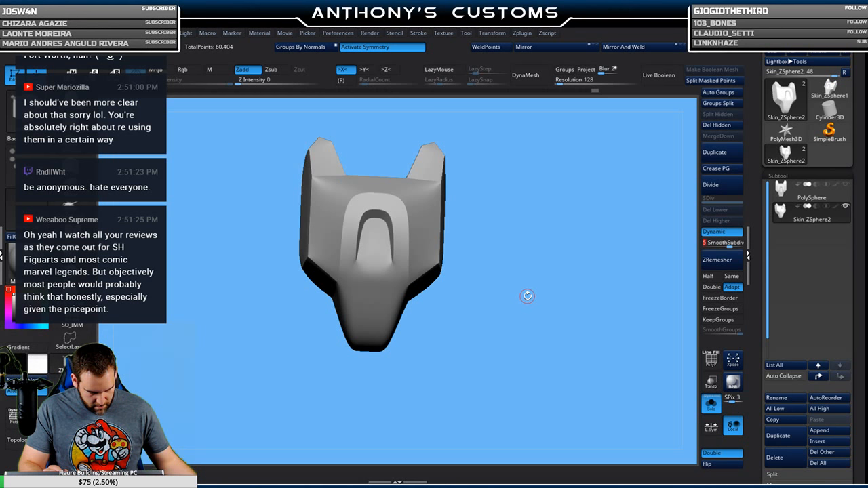
{"action": "mouse_move", "coordinate": [526, 278]}
{"action": "left_mouse_down"}
{"action": "mouse_move", "coordinate": [522, 312]}
{"action": "mouse_move", "coordinate": [531, 277]}
{"action": "mouse_move", "coordinate": [515, 280]}
{"action": "left_mouse_up"}
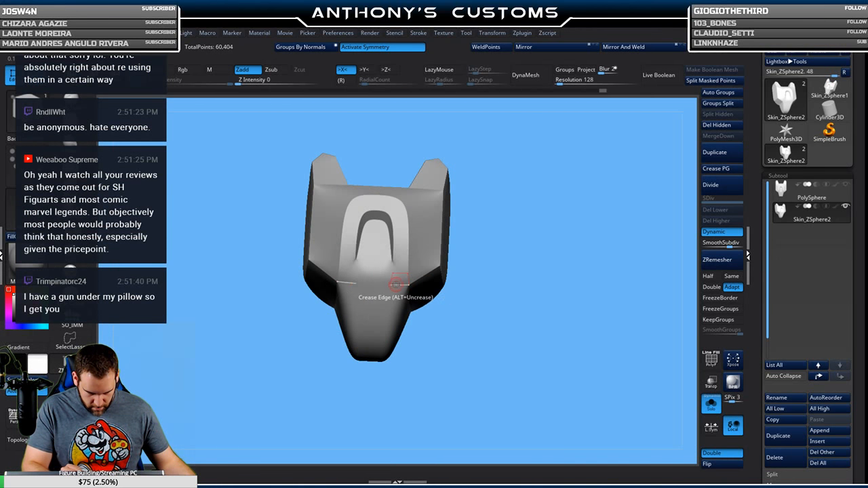
Return to the low-poly polyframe view and crease further edges around the tapered end and lower side panels.
{"action": "key", "text": "shift+d"}
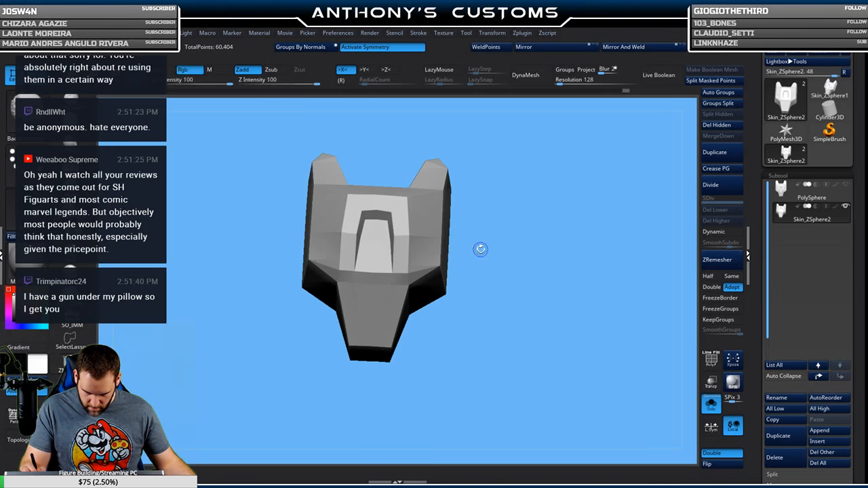
{"action": "key", "text": "shift+f"}
{"action": "left_click_drag", "start_coordinate": [481, 261], "coordinate": [484, 228]}
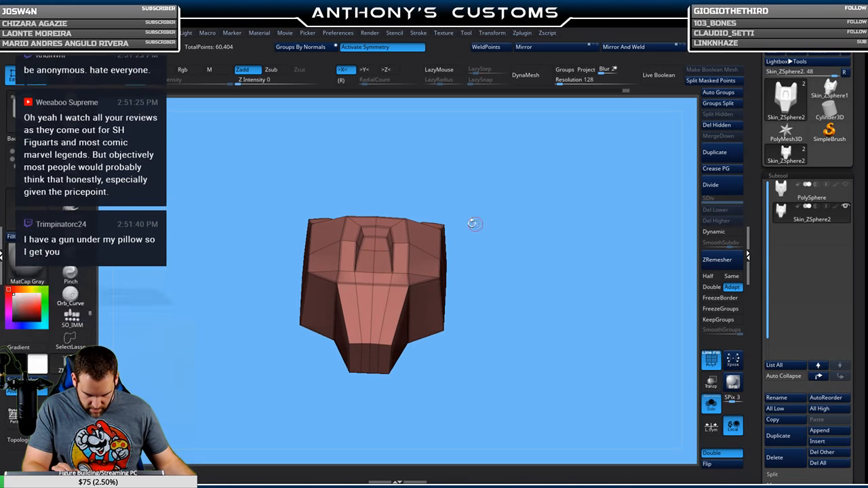
{"action": "left_click_drag", "start_coordinate": [623, 262], "coordinate": [598, 287]}
{"action": "left_click_drag", "start_coordinate": [428, 305], "coordinate": [464, 288]}
{"action": "left_click_drag", "start_coordinate": [407, 390], "coordinate": [448, 378]}
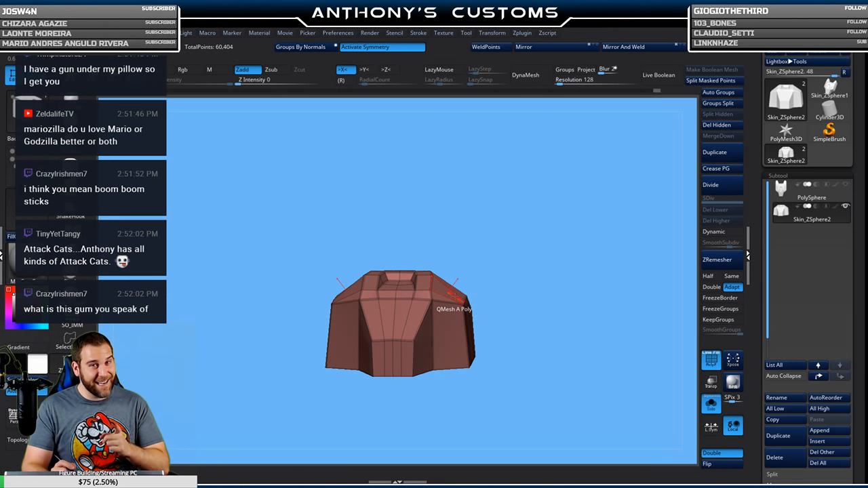
Preview the creased mesh with dynamic subdivision, then go back to the unsmoothed polyframe view.
{"action": "left_click", "coordinate": [722, 234]}
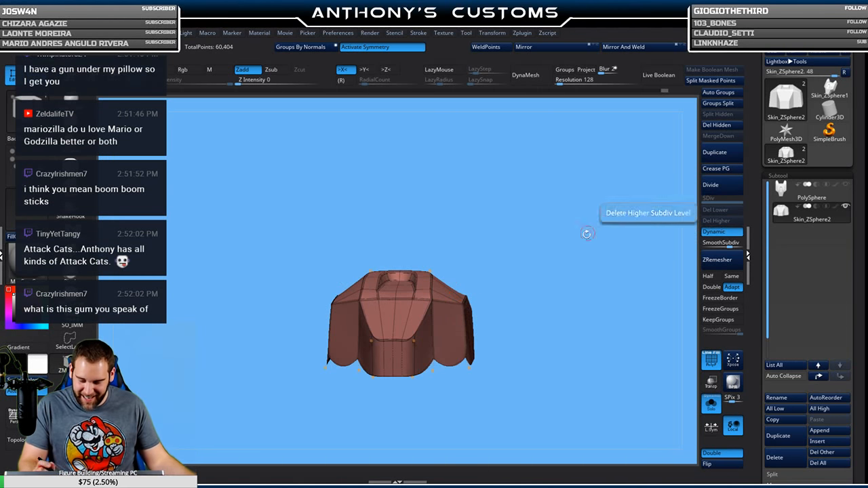
{"action": "left_click_drag", "start_coordinate": [570, 245], "coordinate": [563, 355]}
{"action": "key", "text": "shift+f"}
{"action": "left_click", "coordinate": [716, 232]}
{"action": "left_click_drag", "start_coordinate": [553, 285], "coordinate": [551, 237]}
{"action": "key", "text": "shift+f"}
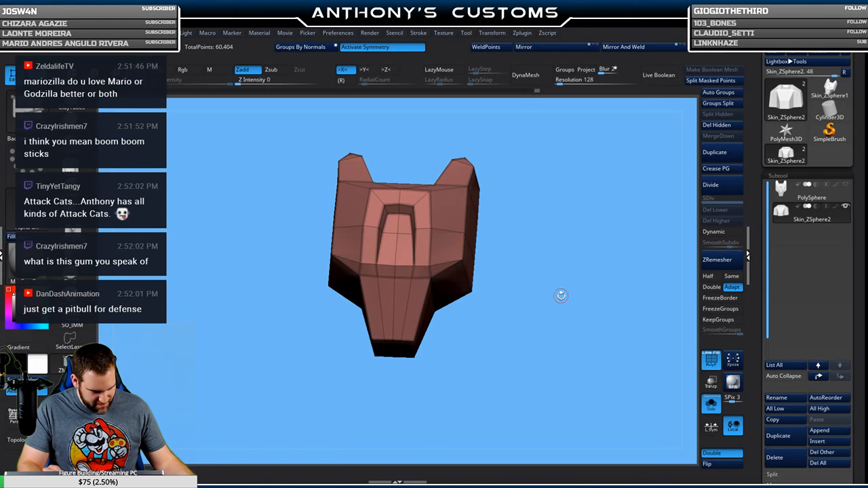
Set the ZModeler point action to Stitch and merge the vertices below the slot into the row at the tapered end's base.
{"action": "left_click_drag", "start_coordinate": [561, 296], "coordinate": [556, 385], "text": "alt"}
{"action": "left_click_drag", "start_coordinate": [558, 315], "coordinate": [446, 287], "text": "alt"}
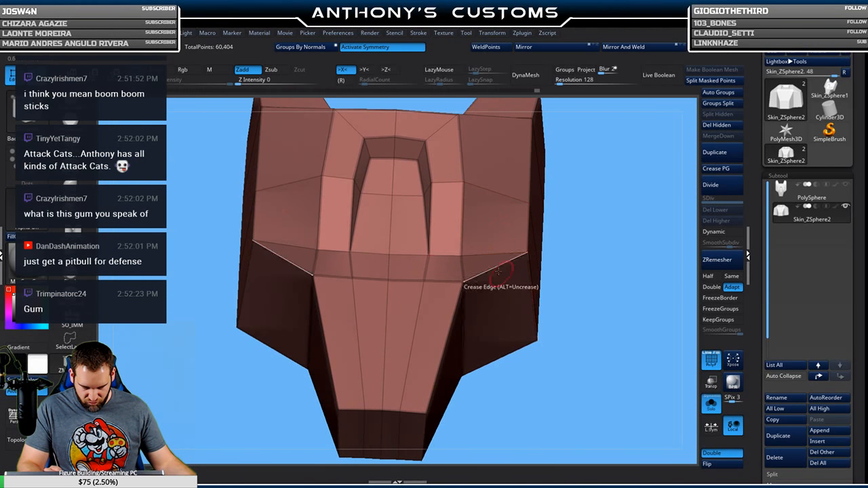
{"action": "key", "text": "space"}
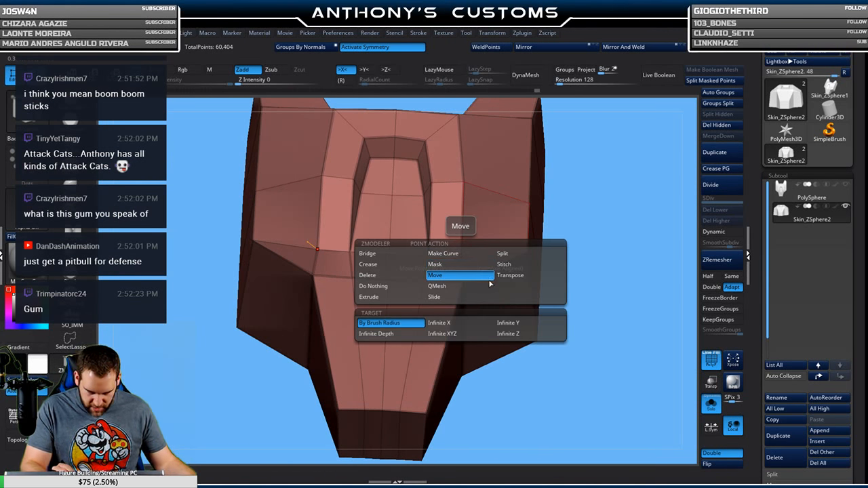
{"action": "left_click", "coordinate": [521, 254]}
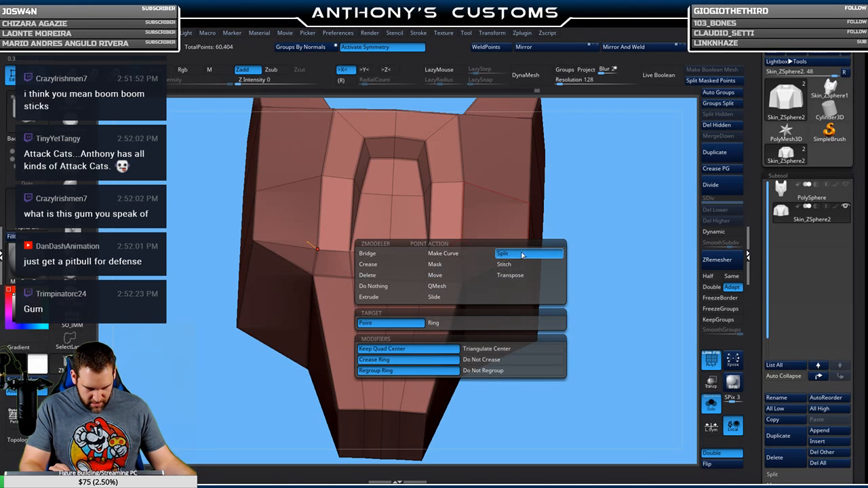
{"action": "left_click", "coordinate": [520, 266]}
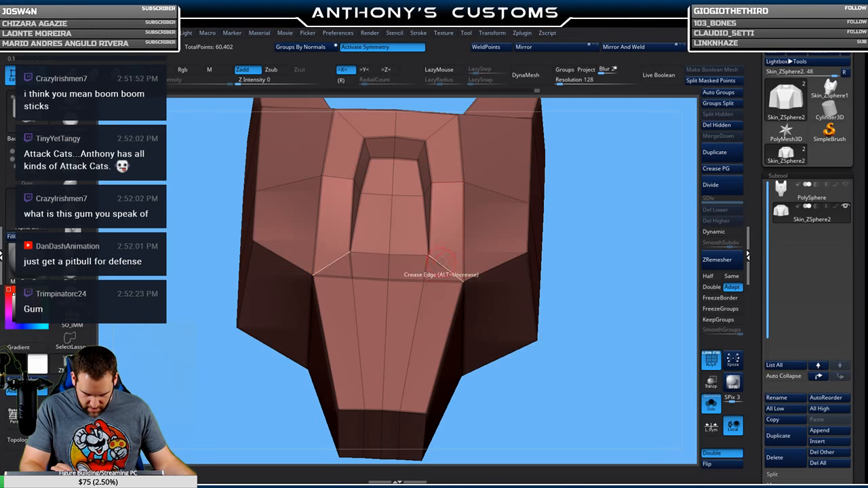
{"action": "left_click", "coordinate": [352, 277]}
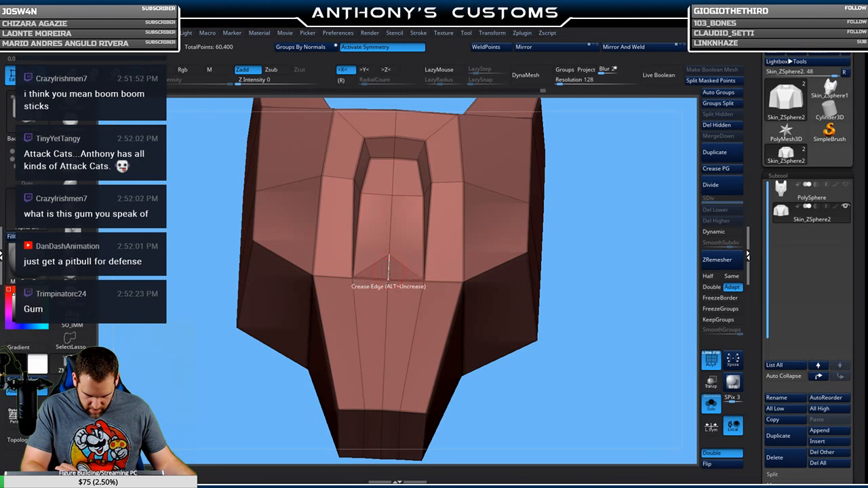
Examine the stitched area under dynamic subdivision without the polyframe, then return to the low-poly view.
{"action": "left_click_drag", "start_coordinate": [581, 324], "coordinate": [620, 254]}
{"action": "left_click", "coordinate": [721, 233]}
{"action": "left_click_drag", "start_coordinate": [552, 297], "coordinate": [522, 340]}
{"action": "key", "text": "shift+f"}
{"action": "left_click_drag", "start_coordinate": [522, 310], "coordinate": [516, 336]}
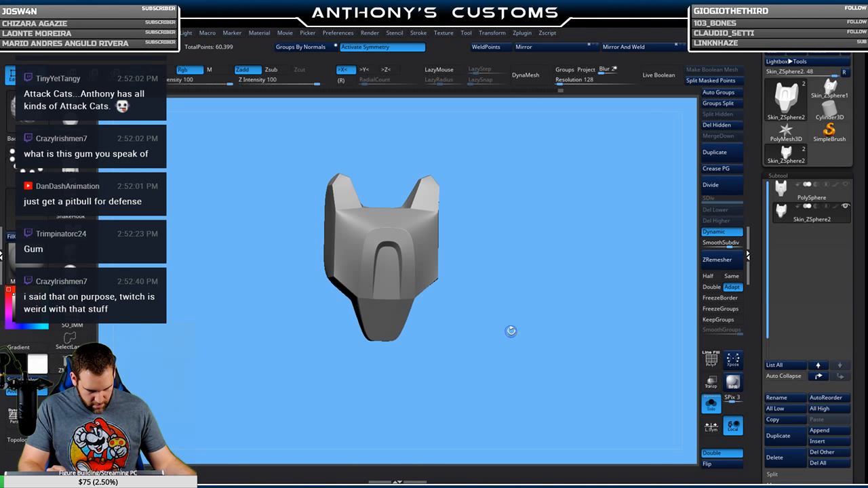
{"action": "key", "text": "shift+f"}
{"action": "left_click_drag", "start_coordinate": [503, 340], "coordinate": [580, 345]}
{"action": "left_click", "coordinate": [714, 231]}
Set the ZModeler edge action to Bridge with the Edges target and bridge the open edges at the back of both prongs.
{"action": "left_click_drag", "start_coordinate": [610, 211], "coordinate": [601, 353], "text": "alt"}
{"action": "left_click_drag", "start_coordinate": [399, 143], "coordinate": [402, 163]}
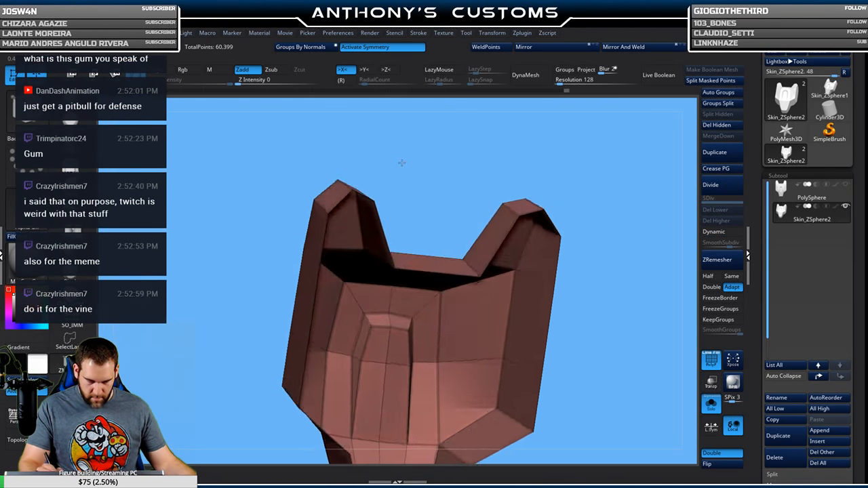
{"action": "key", "text": "space"}
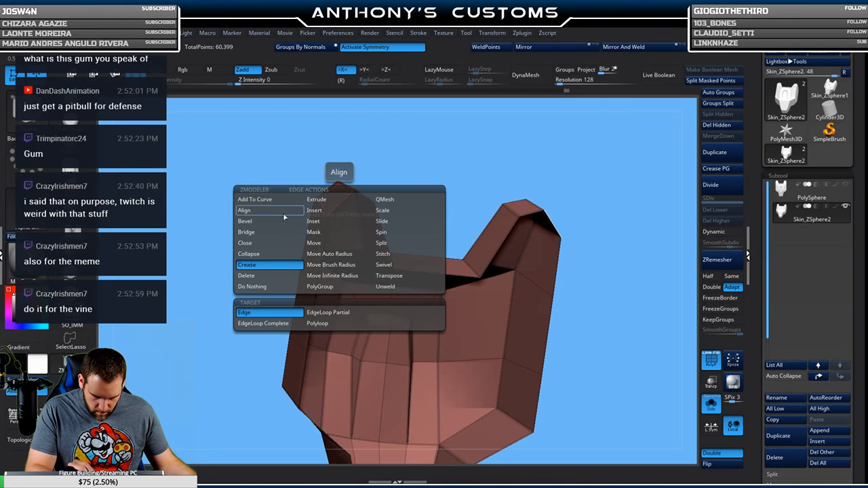
{"action": "left_click", "coordinate": [273, 232]}
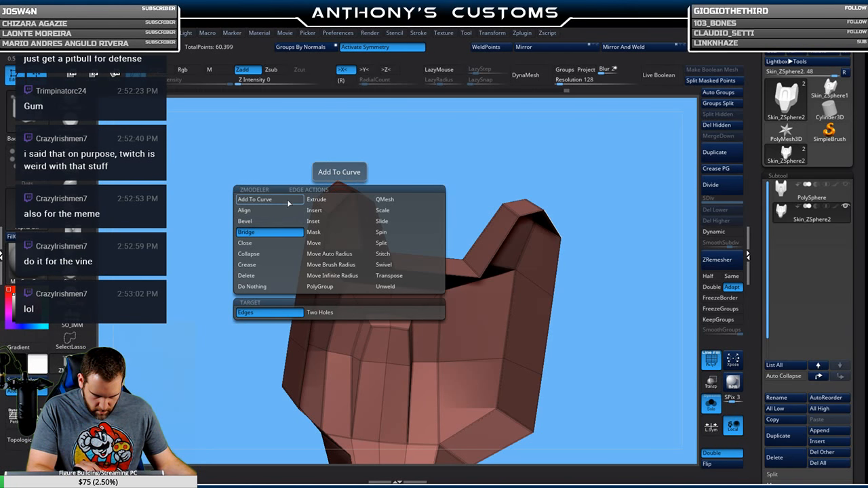
{"action": "left_click", "coordinate": [430, 152]}
{"action": "left_click_drag", "start_coordinate": [419, 162], "coordinate": [530, 222]}
{"action": "left_click", "coordinate": [433, 185]}
{"action": "left_click", "coordinate": [449, 219]}
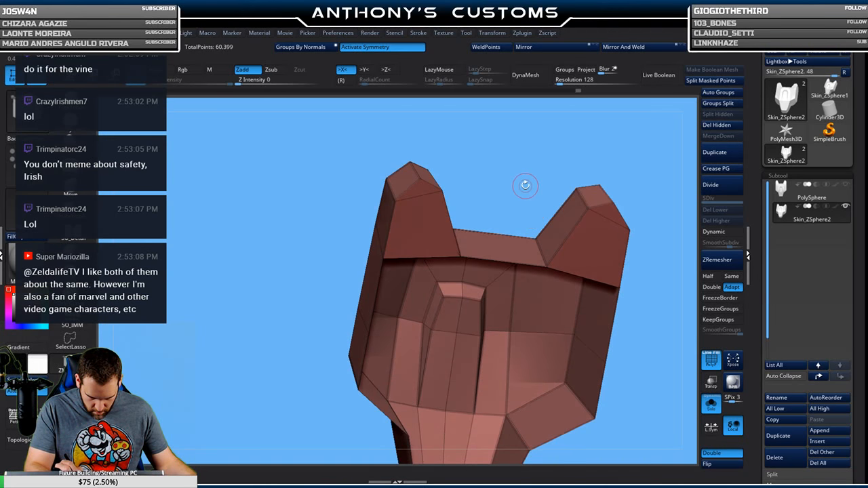
Set the ZModeler edge action to Close with the Convex Hole target and cap the open back of the mesh.
{"action": "left_click_drag", "start_coordinate": [526, 185], "coordinate": [555, 340], "text": "alt"}
{"action": "left_click_drag", "start_coordinate": [537, 258], "coordinate": [513, 229]}
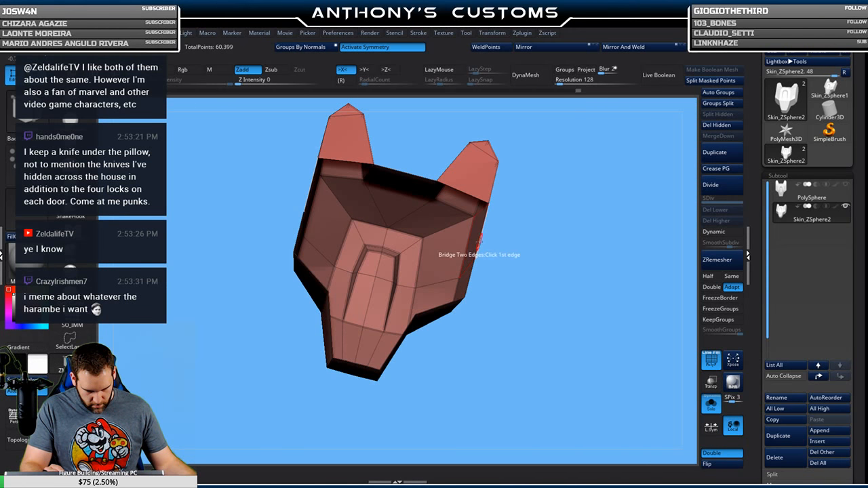
{"action": "left_click_drag", "start_coordinate": [502, 279], "coordinate": [457, 251]}
{"action": "key", "text": "space"}
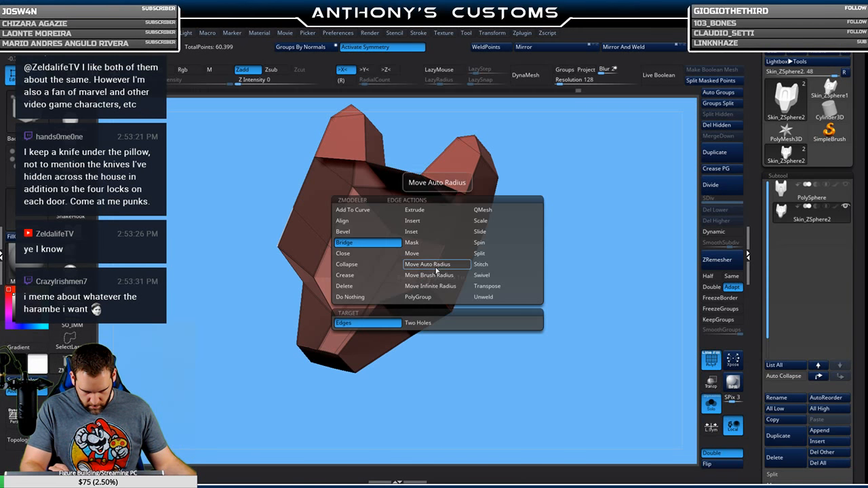
{"action": "left_click", "coordinate": [429, 287]}
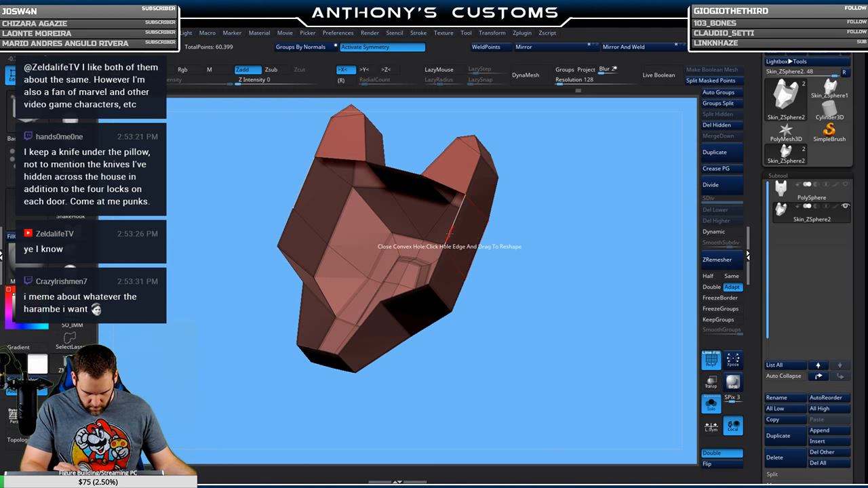
{"action": "left_click", "coordinate": [448, 234]}
{"action": "mouse_move", "coordinate": [519, 265]}
{"action": "left_mouse_down"}
{"action": "mouse_move", "coordinate": [541, 268]}
{"action": "mouse_move", "coordinate": [504, 265]}
{"action": "mouse_move", "coordinate": [514, 316]}
{"action": "mouse_move", "coordinate": [520, 270]}
{"action": "left_mouse_up"}
{"action": "left_click_drag", "start_coordinate": [469, 141], "coordinate": [503, 170], "text": "alt"}
{"action": "mouse_move", "coordinate": [409, 341]}
{"action": "left_mouse_down", "text": "alt"}
{"action": "mouse_move", "coordinate": [392, 364]}
{"action": "mouse_move", "coordinate": [429, 330]}
{"action": "mouse_move", "coordinate": [416, 279]}
{"action": "left_mouse_up", "text": "alt"}
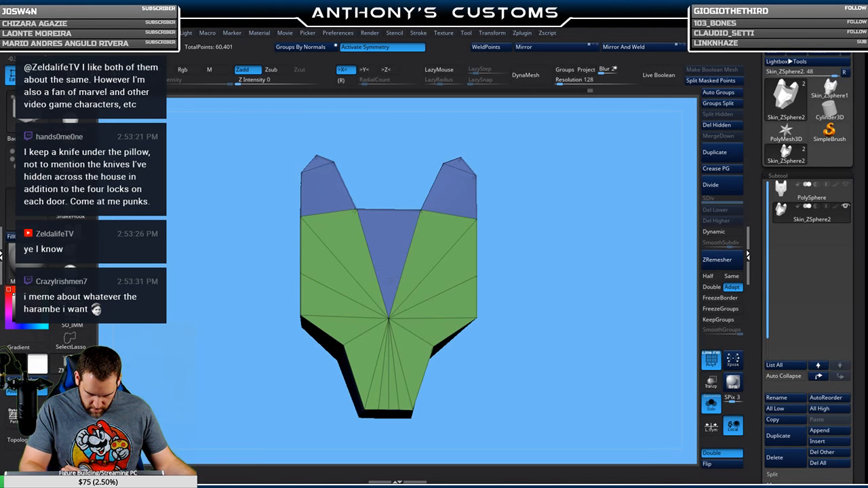
Assign the back faces of the prongs and notch to the back cap's polygroup and crease the mesh by polygroups.
{"action": "left_click", "coordinate": [384, 264], "text": "alt"}
{"action": "left_click", "coordinate": [454, 201], "text": "alt"}
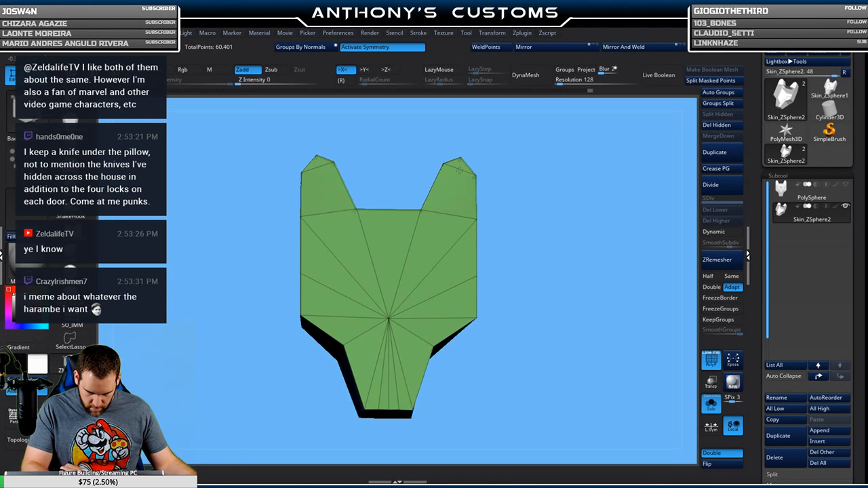
{"action": "left_click_drag", "start_coordinate": [531, 189], "coordinate": [560, 209]}
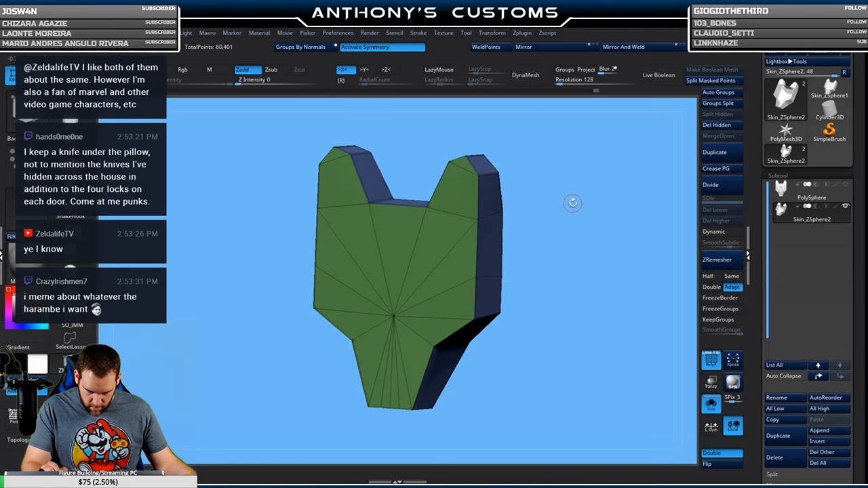
{"action": "left_click", "coordinate": [724, 169]}
{"action": "left_click", "coordinate": [723, 232]}
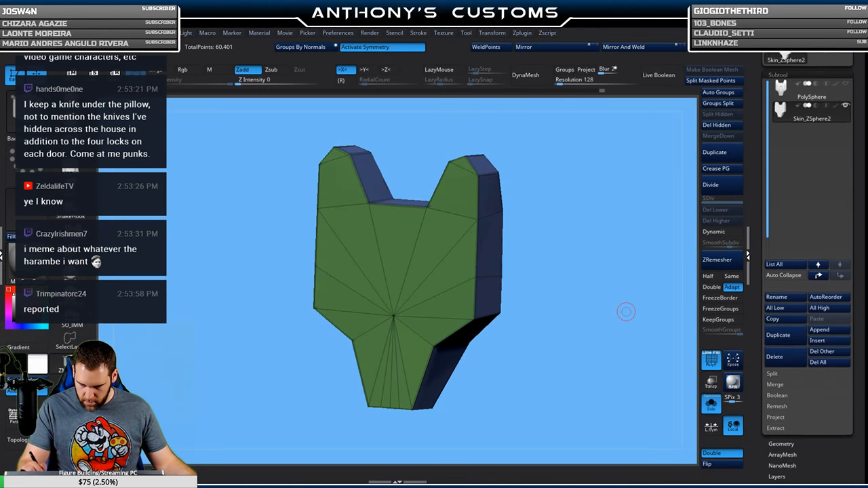
Run a mesh integrity check on the capped mesh from the geometry settings.
{"action": "left_click_drag", "start_coordinate": [863, 367], "coordinate": [864, 244]}
{"action": "left_click", "coordinate": [787, 330]}
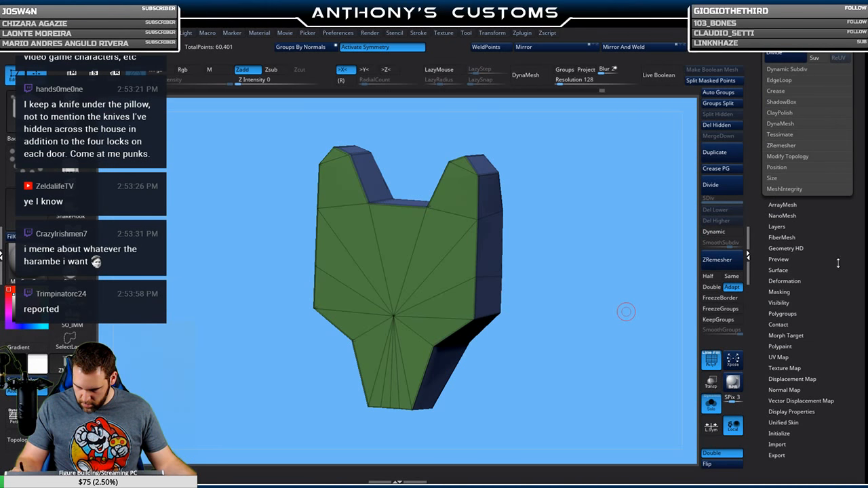
{"action": "left_click", "coordinate": [793, 190]}
{"action": "left_click", "coordinate": [818, 201]}
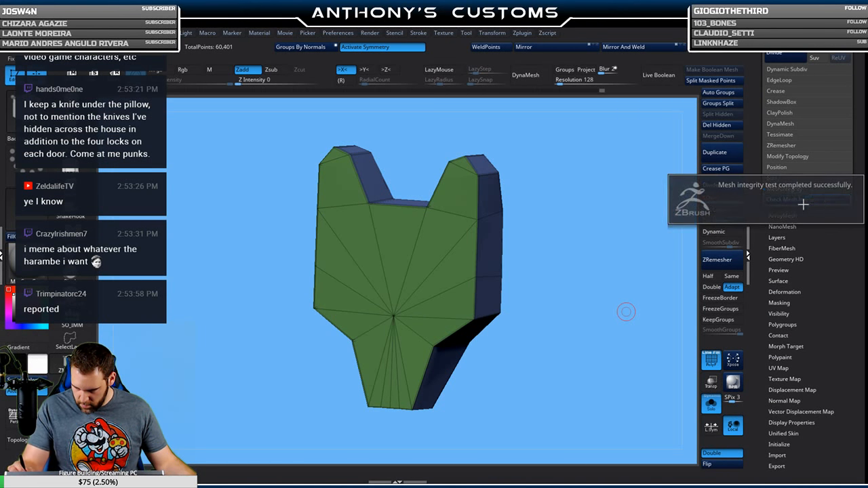
{"action": "left_click_drag", "start_coordinate": [582, 291], "coordinate": [574, 273]}
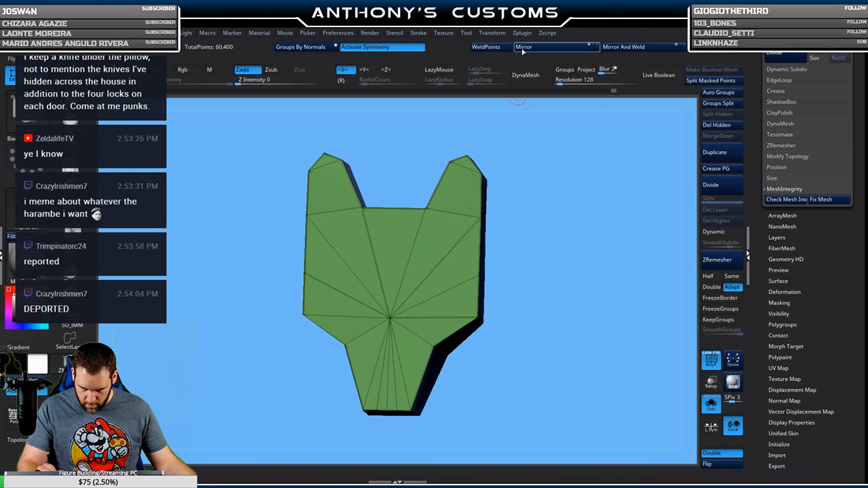
Enable dynamic subdivision on the capped mesh and check its smoothed shape from the side and front.
{"action": "left_click", "coordinate": [713, 231]}
{"action": "mouse_move", "coordinate": [580, 264]}
{"action": "left_mouse_down"}
{"action": "mouse_move", "coordinate": [556, 306]}
{"action": "mouse_move", "coordinate": [572, 227]}
{"action": "mouse_move", "coordinate": [520, 323]}
{"action": "mouse_move", "coordinate": [583, 261]}
{"action": "left_mouse_up"}
{"action": "mouse_move", "coordinate": [585, 357]}
{"action": "left_mouse_down", "text": "alt"}
{"action": "mouse_move", "coordinate": [520, 352]}
{"action": "mouse_move", "coordinate": [537, 383]}
{"action": "mouse_move", "coordinate": [515, 377]}
{"action": "mouse_move", "coordinate": [538, 355]}
{"action": "mouse_move", "coordinate": [553, 367]}
{"action": "mouse_move", "coordinate": [591, 345]}
{"action": "mouse_move", "coordinate": [556, 324]}
{"action": "left_mouse_up", "text": "alt"}
{"action": "key", "text": "shift+f"}
{"action": "key", "text": "shift+f"}
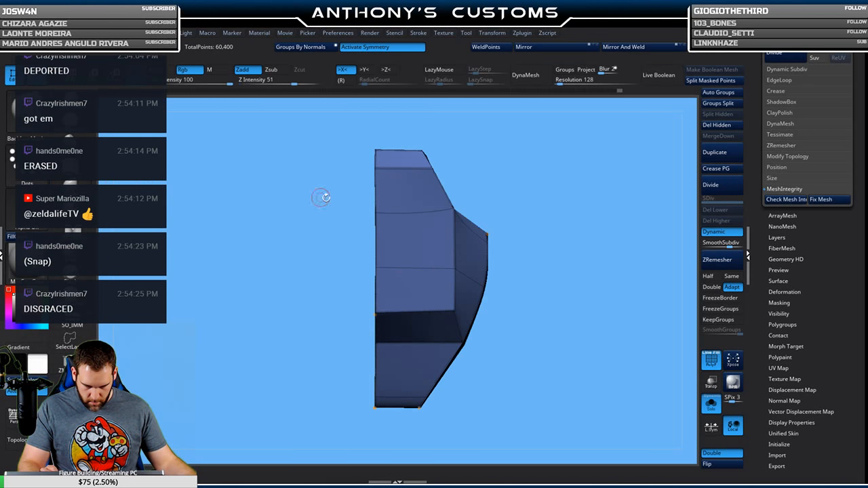
{"action": "left_click_drag", "start_coordinate": [608, 237], "coordinate": [542, 244]}
{"action": "left_click_drag", "start_coordinate": [572, 160], "coordinate": [453, 156], "text": "alt"}
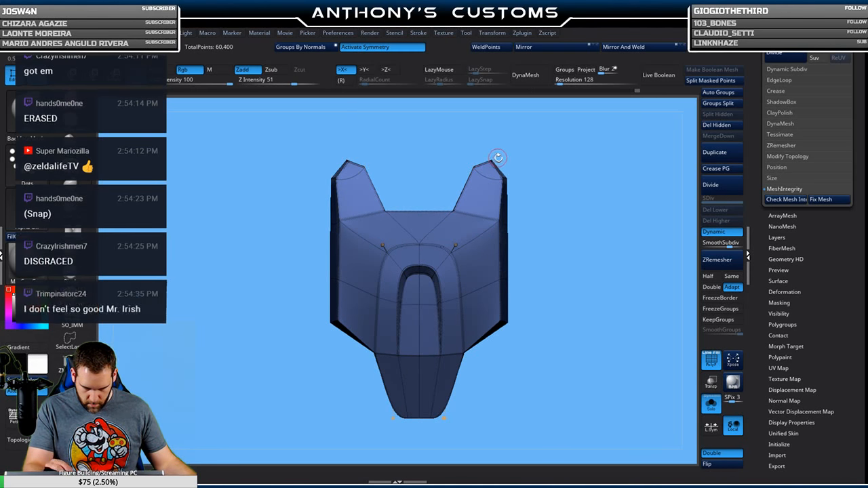
Set the ZModeler edge action to Crease with the Edge target and uncrease the lower corner edges on the model's sides.
{"action": "left_click_drag", "start_coordinate": [550, 237], "coordinate": [556, 174]}
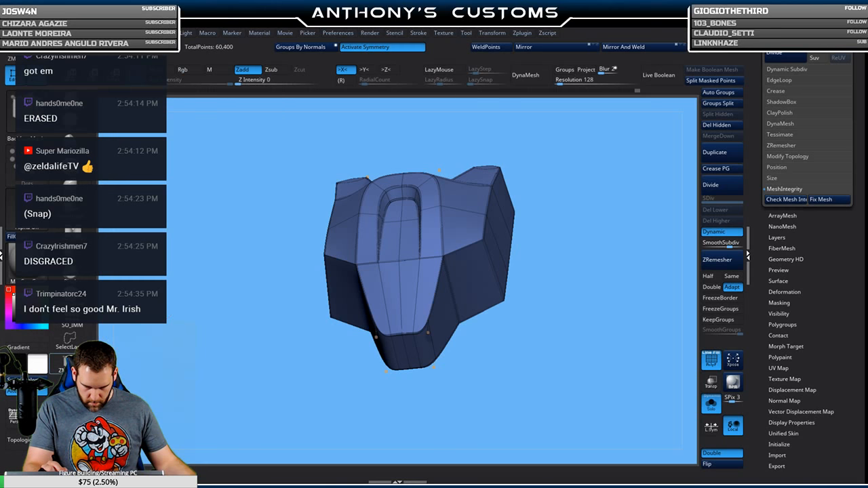
{"action": "left_click_drag", "start_coordinate": [566, 215], "coordinate": [588, 228]}
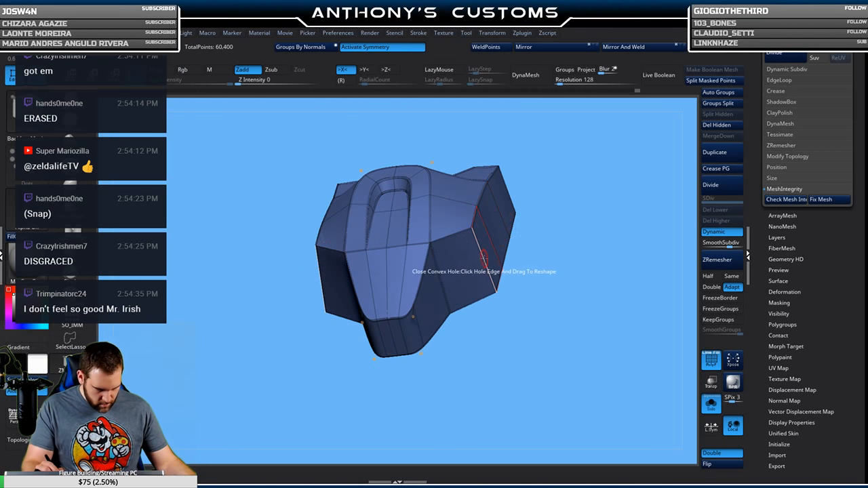
{"action": "key", "text": "space"}
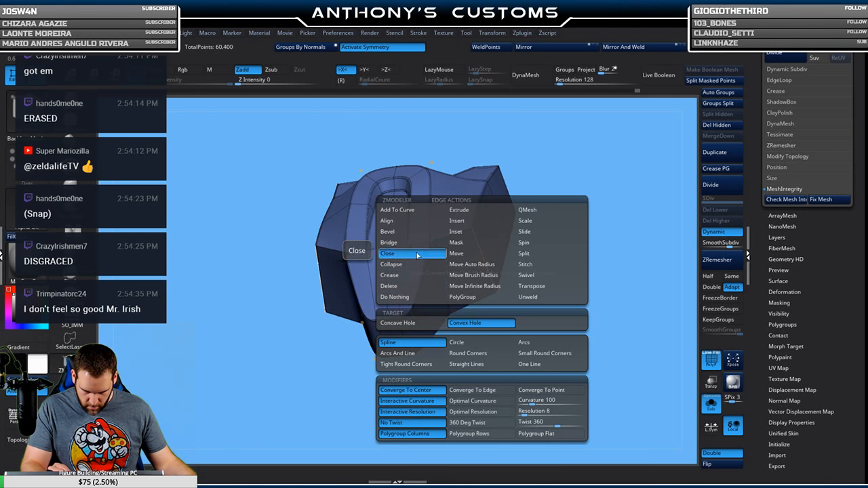
{"action": "left_click", "coordinate": [400, 276]}
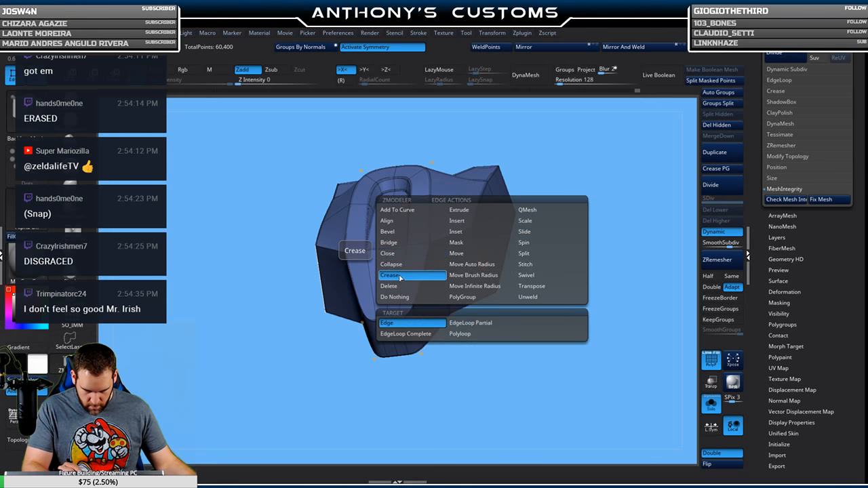
{"action": "left_click_drag", "start_coordinate": [528, 225], "coordinate": [547, 276]}
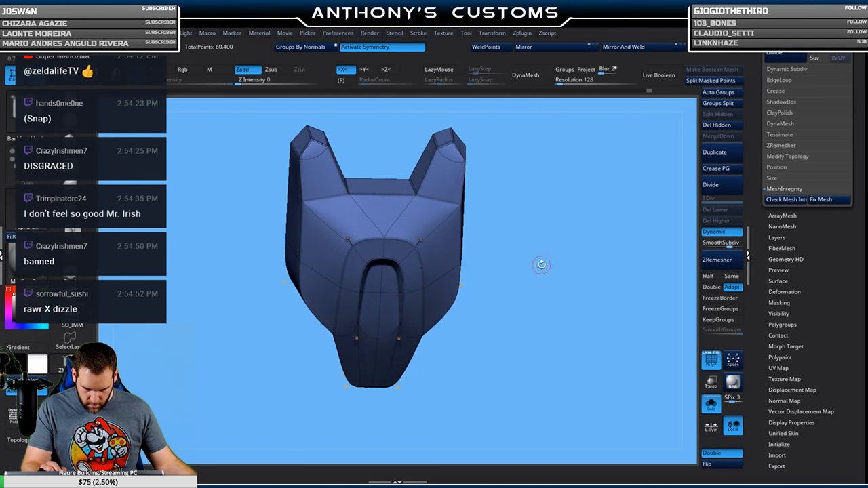
{"action": "left_click_drag", "start_coordinate": [471, 178], "coordinate": [574, 216]}
{"action": "key", "text": "shift+f"}
{"action": "key", "text": "shift+f"}
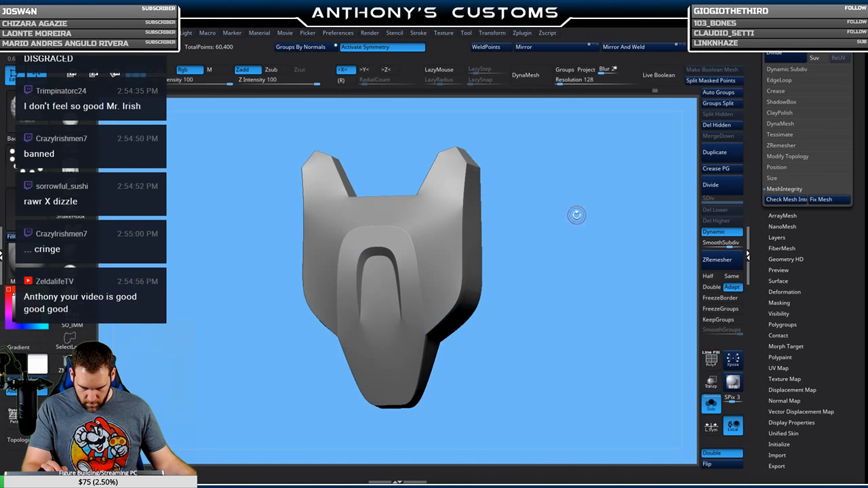
Try stacking duplicates of the model upward along the vertical axis with the Move gizmo, undoing the copies.
{"action": "left_click_drag", "start_coordinate": [560, 290], "coordinate": [567, 259]}
{"action": "left_click_drag", "start_coordinate": [543, 348], "coordinate": [537, 316], "text": "alt"}
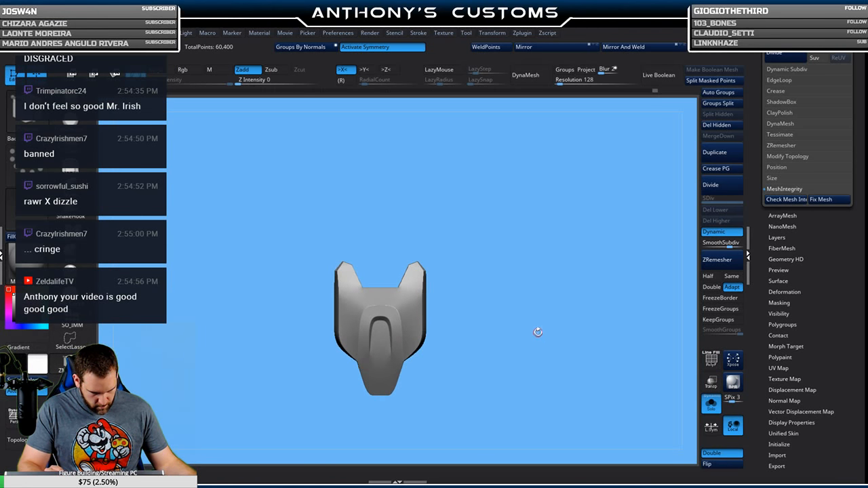
{"action": "key", "text": "w"}
{"action": "left_click_drag", "start_coordinate": [392, 249], "coordinate": [388, 65]}
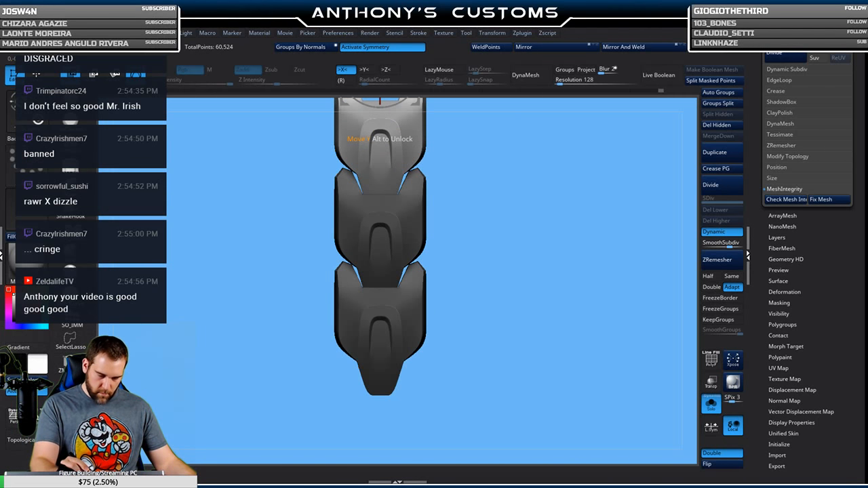
{"action": "mouse_move", "coordinate": [498, 271]}
{"action": "left_mouse_down", "text": "alt"}
{"action": "mouse_move", "coordinate": [495, 215]}
{"action": "mouse_move", "coordinate": [490, 276]}
{"action": "left_mouse_up", "text": "alt"}
{"action": "key", "text": "ctrl+z"}
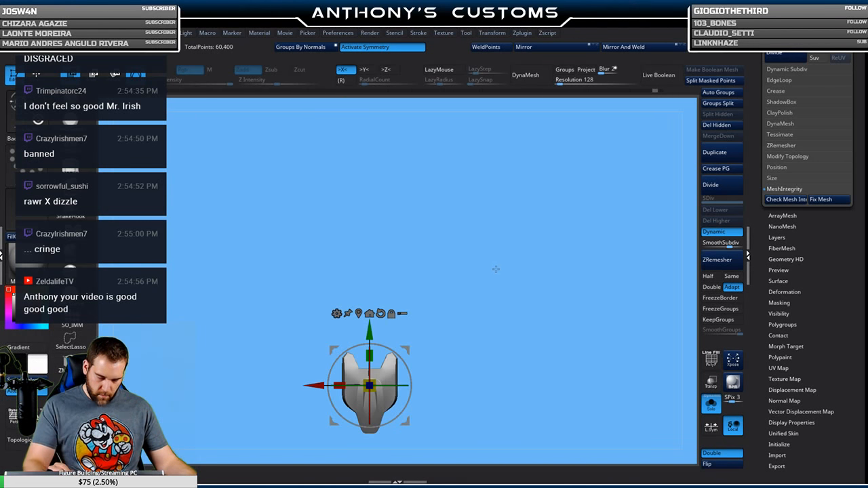
{"action": "left_click_drag", "start_coordinate": [373, 333], "coordinate": [374, 276], "text": "ctrl"}
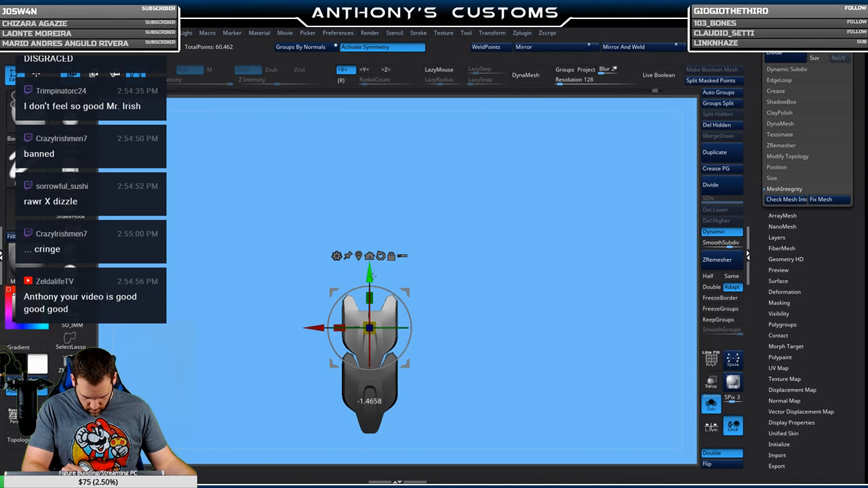
{"action": "key", "text": "ctrl+z"}
{"action": "left_click_drag", "start_coordinate": [487, 273], "coordinate": [495, 422], "text": "alt"}
{"action": "left_click_drag", "start_coordinate": [526, 351], "coordinate": [531, 289], "text": "alt"}
{"action": "key", "text": "q"}
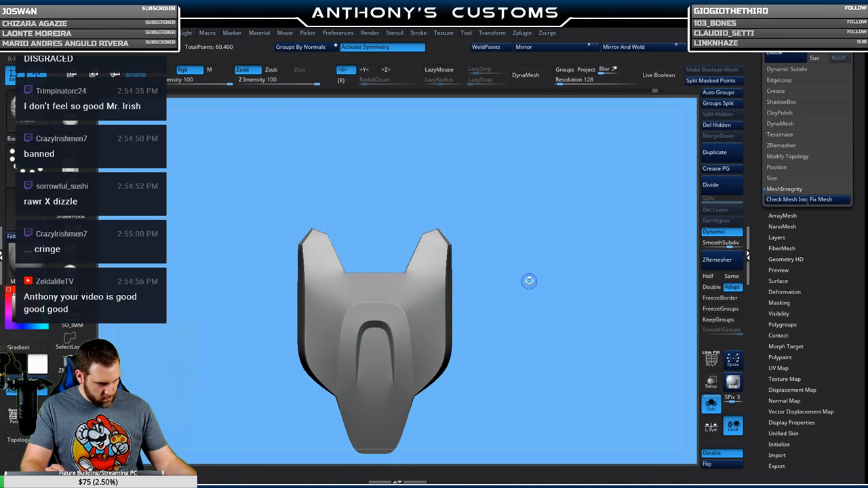
{"action": "key", "text": "shift+f"}
{"action": "left_click_drag", "start_coordinate": [411, 251], "coordinate": [410, 252], "text": "ctrl"}
{"action": "left_click", "coordinate": [516, 251], "text": "ctrl"}
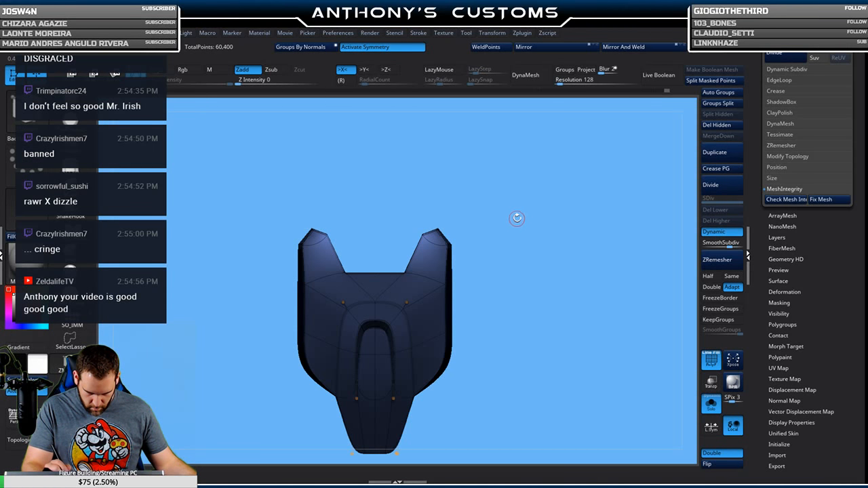
{"action": "key", "text": "w"}
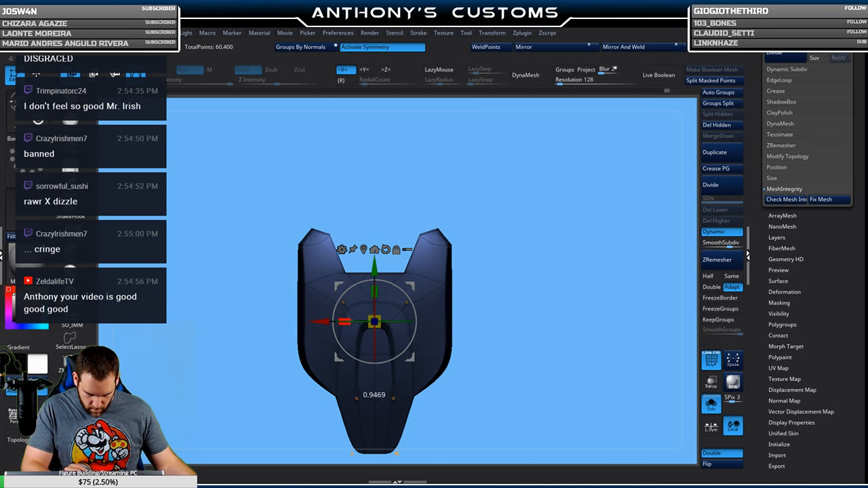
{"action": "left_click", "coordinate": [551, 242], "text": "ctrl"}
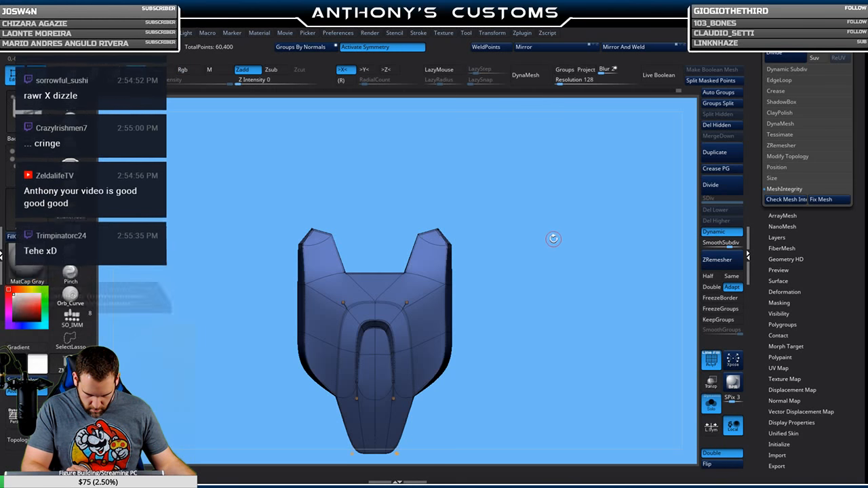
Duplicate the model repeatedly along the vertical axis with the Move gizmo to preview a chain of five overlapping segments.
{"action": "left_click_drag", "start_coordinate": [530, 309], "coordinate": [528, 285], "text": "alt"}
{"action": "left_click_drag", "start_coordinate": [376, 272], "coordinate": [375, 32]}
{"action": "left_click_drag", "start_coordinate": [468, 119], "coordinate": [497, 259], "text": "alt"}
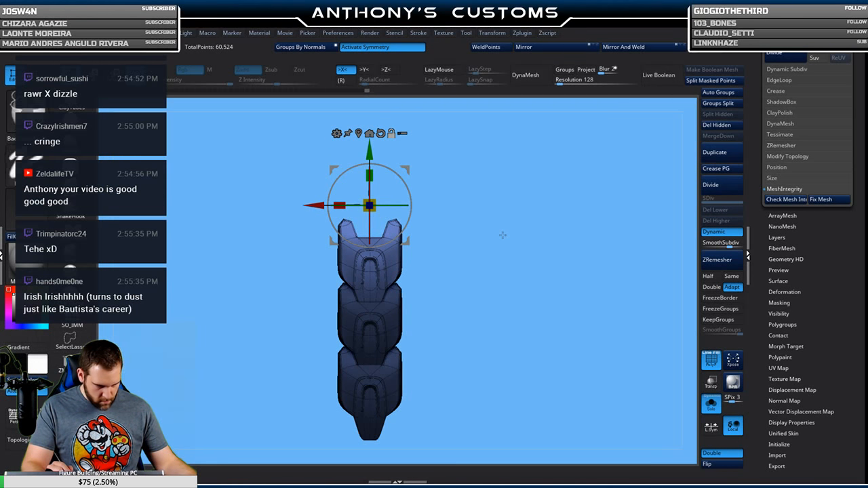
{"action": "key", "text": "ctrl+z"}
{"action": "left_click_drag", "start_coordinate": [374, 332], "coordinate": [371, 225], "text": "ctrl"}
{"action": "left_click_drag", "start_coordinate": [384, 208], "coordinate": [383, 61]}
{"action": "key", "text": "q"}
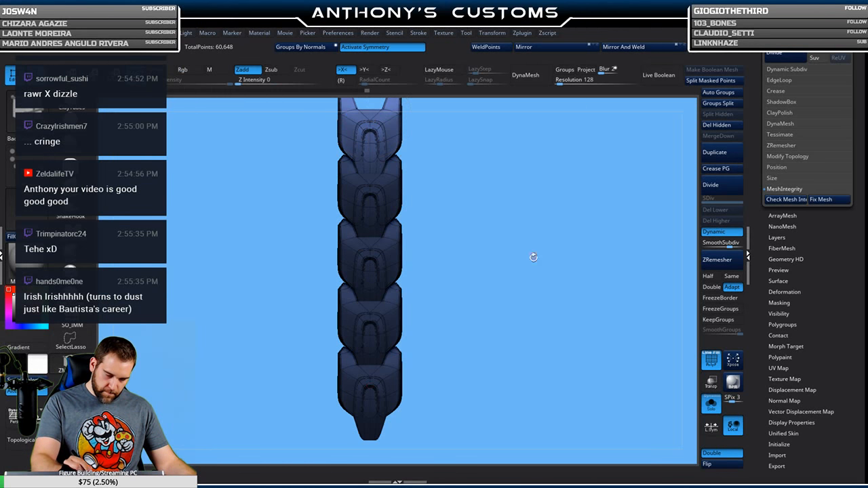
{"action": "key", "text": "shift+f"}
{"action": "left_click_drag", "start_coordinate": [512, 325], "coordinate": [521, 292]}
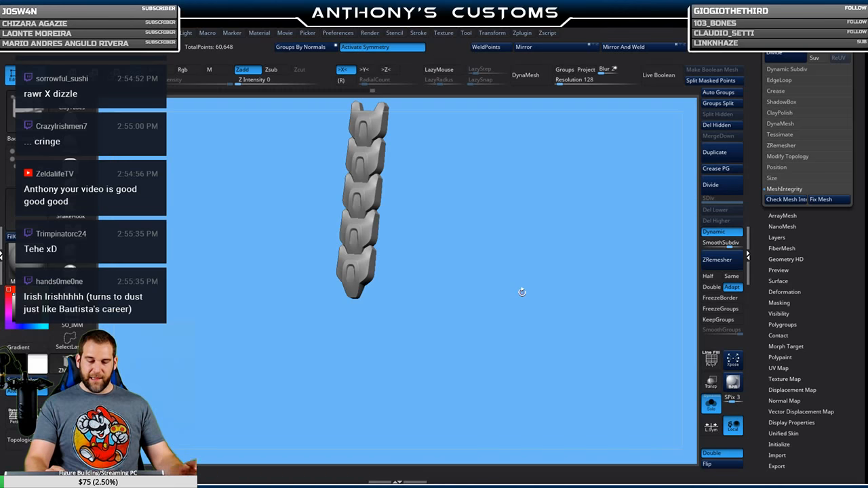
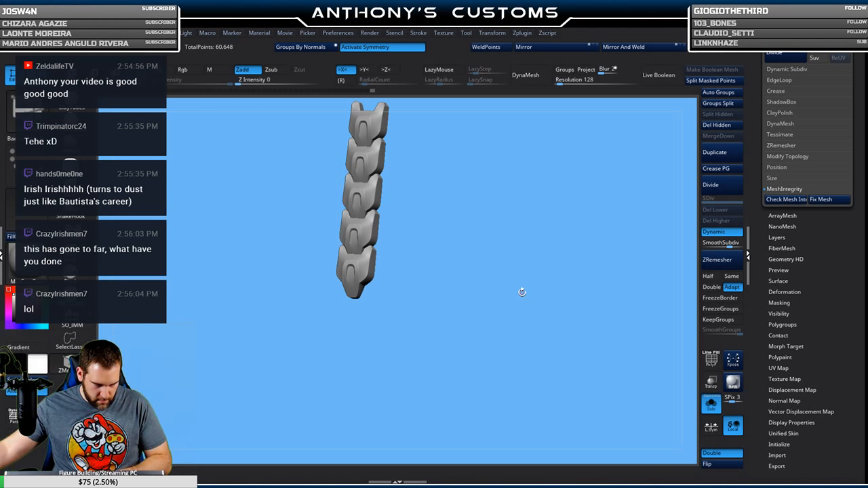
Check the segment chain from the side and undo the duplicates back to the single segment.
{"action": "mouse_move", "coordinate": [521, 292]}
{"action": "left_mouse_down", "text": "shift"}
{"action": "mouse_move", "coordinate": [490, 305]}
{"action": "mouse_move", "coordinate": [492, 387]}
{"action": "mouse_move", "coordinate": [523, 364]}
{"action": "mouse_move", "coordinate": [543, 365]}
{"action": "mouse_move", "coordinate": [469, 365]}
{"action": "mouse_move", "coordinate": [469, 333]}
{"action": "mouse_move", "coordinate": [455, 318]}
{"action": "mouse_move", "coordinate": [461, 336]}
{"action": "mouse_move", "coordinate": [493, 337]}
{"action": "mouse_move", "coordinate": [448, 321]}
{"action": "mouse_move", "coordinate": [461, 307]}
{"action": "left_mouse_up", "text": "shift"}
{"action": "key", "text": "ctrl+z"}
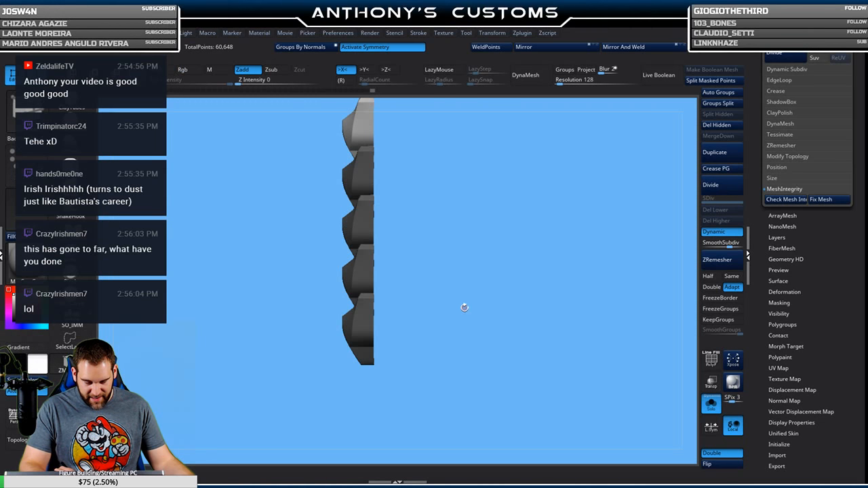
{"action": "key", "text": "ctrl+z"}
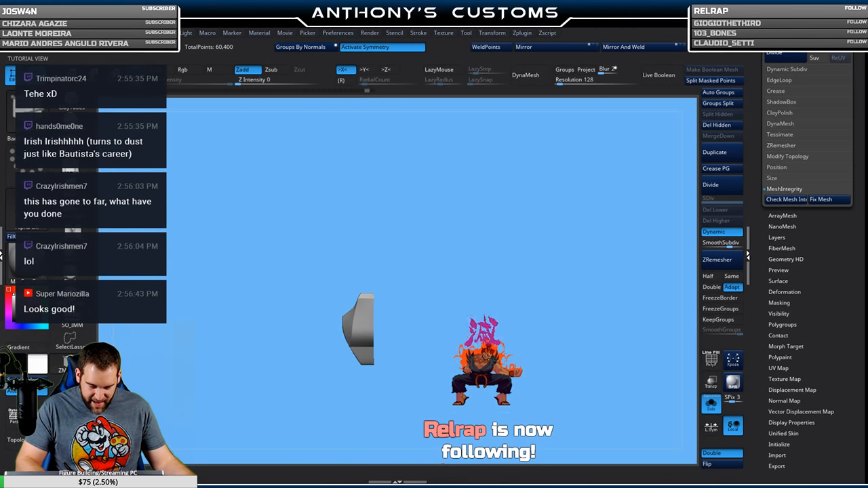
Select the Move brush, adjust its draw size over the polyframed side view of the segment, and quick-save the project.
{"action": "mouse_move", "coordinate": [496, 317]}
{"action": "left_mouse_down", "text": "alt"}
{"action": "mouse_move", "coordinate": [510, 343]}
{"action": "mouse_move", "coordinate": [474, 330]}
{"action": "mouse_move", "coordinate": [478, 336]}
{"action": "mouse_move", "coordinate": [532, 287]}
{"action": "left_mouse_up", "text": "alt"}
{"action": "key", "text": "shift+f"}
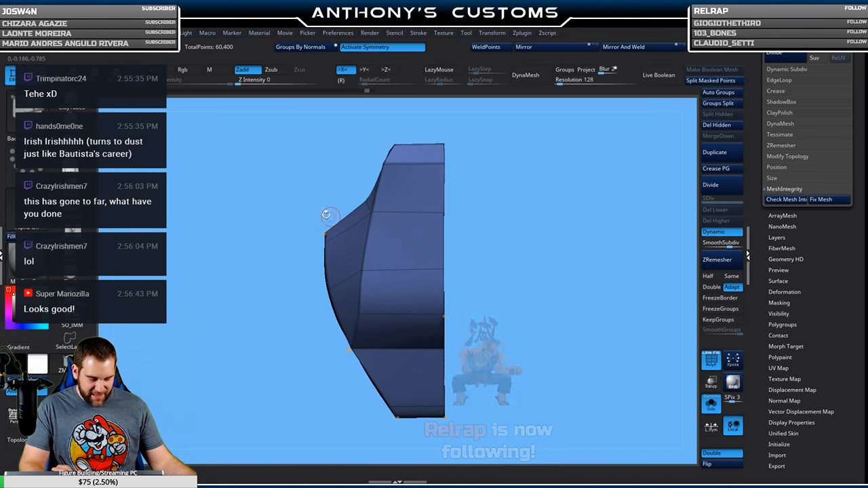
{"action": "left_click", "coordinate": [72, 162]}
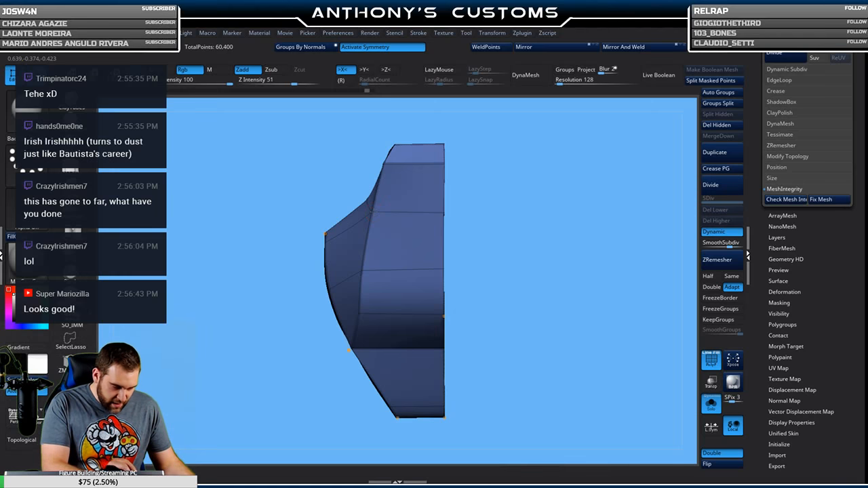
{"action": "key", "text": "space"}
{"action": "left_click_drag", "start_coordinate": [486, 257], "coordinate": [520, 245]}
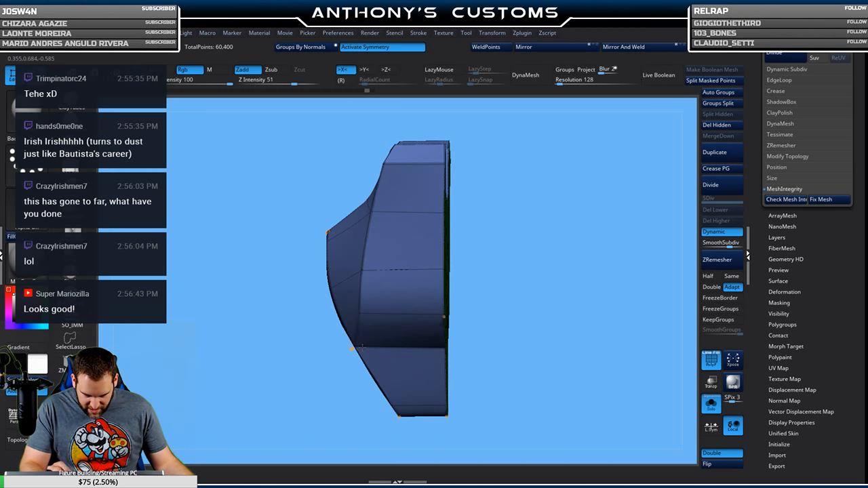
{"action": "key", "text": "ctrl+s"}
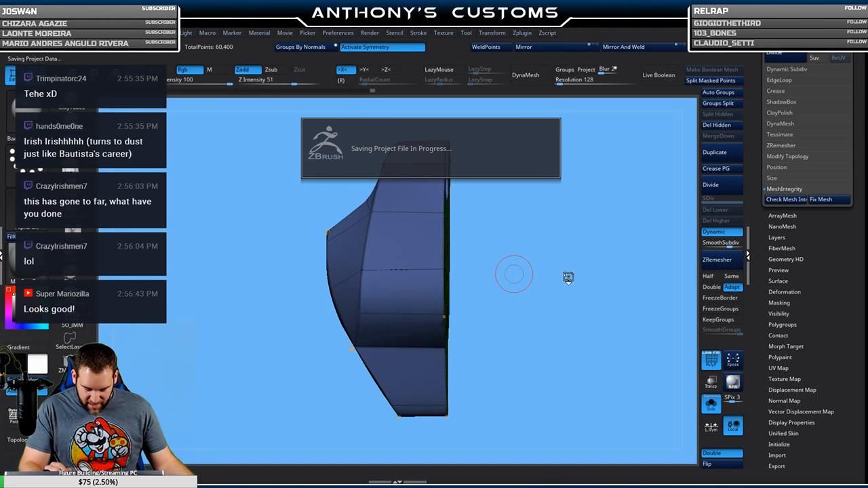
Return to the ZModeler brush and examine the smoothed segment from several angles with the polyframe off and on.
{"action": "left_click_drag", "start_coordinate": [568, 278], "coordinate": [585, 300]}
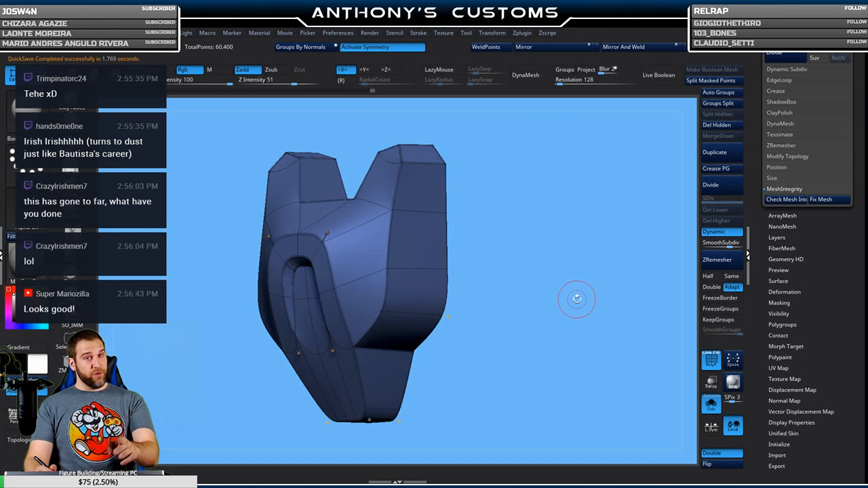
{"action": "left_click_drag", "start_coordinate": [520, 281], "coordinate": [541, 290]}
{"action": "key", "text": "shift+f"}
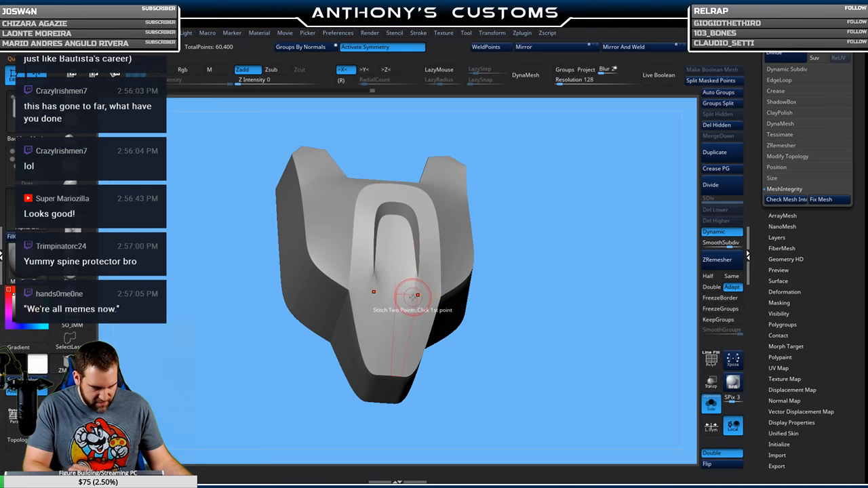
{"action": "key", "text": "b"}
{"action": "key", "text": "z"}
{"action": "key", "text": "m"}
{"action": "left_click_drag", "start_coordinate": [548, 274], "coordinate": [568, 263]}
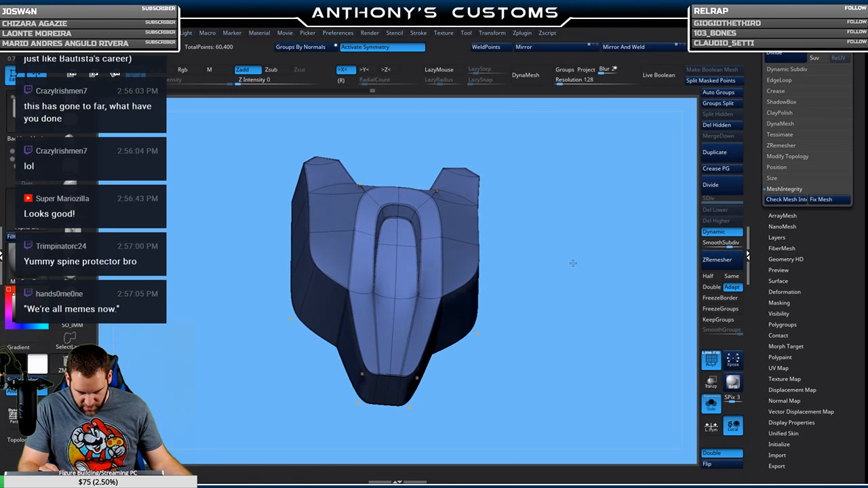
{"action": "key", "text": "shift+f"}
{"action": "left_click_drag", "start_coordinate": [564, 254], "coordinate": [597, 272]}
{"action": "left_click_drag", "start_coordinate": [571, 219], "coordinate": [527, 294]}
{"action": "key", "text": "shift+f"}
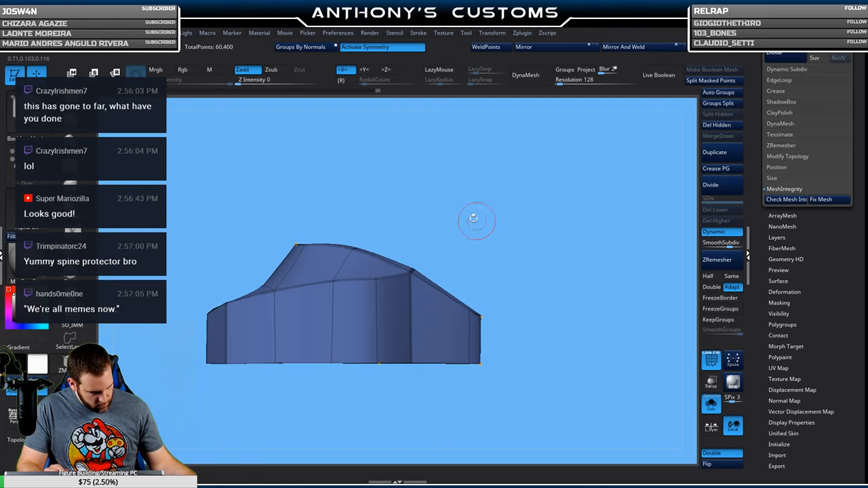
Select the Move brush, adjust its draw size, and subtly reshape the segment's low profile from the side and end views.
{"action": "left_click", "coordinate": [71, 115]}
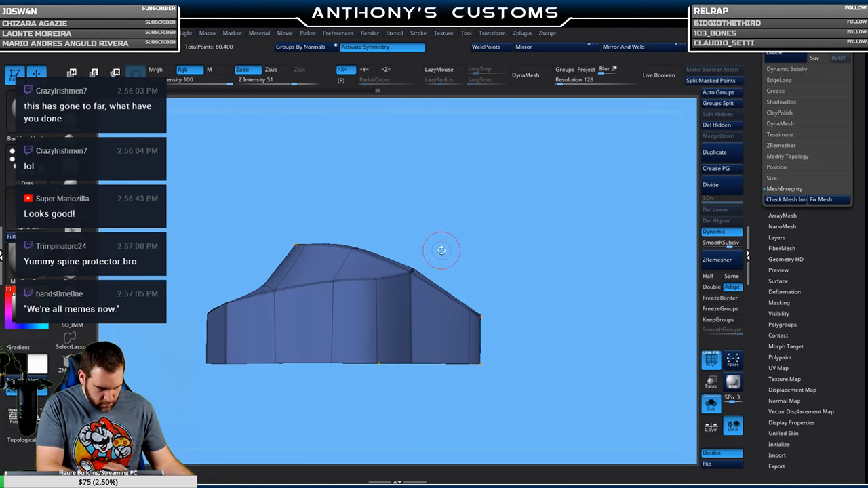
{"action": "mouse_move", "coordinate": [475, 247]}
{"action": "left_mouse_down"}
{"action": "mouse_move", "coordinate": [461, 250]}
{"action": "mouse_move", "coordinate": [490, 222]}
{"action": "left_mouse_up"}
{"action": "key", "text": "space"}
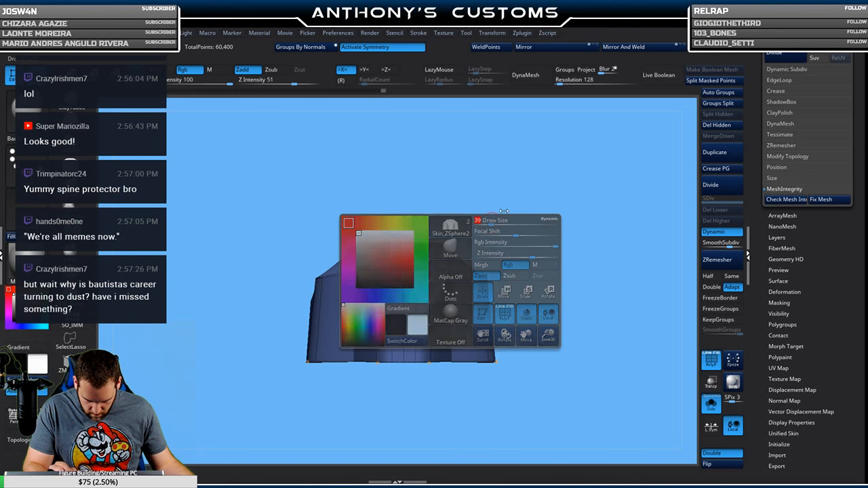
{"action": "left_click_drag", "start_coordinate": [466, 237], "coordinate": [543, 219]}
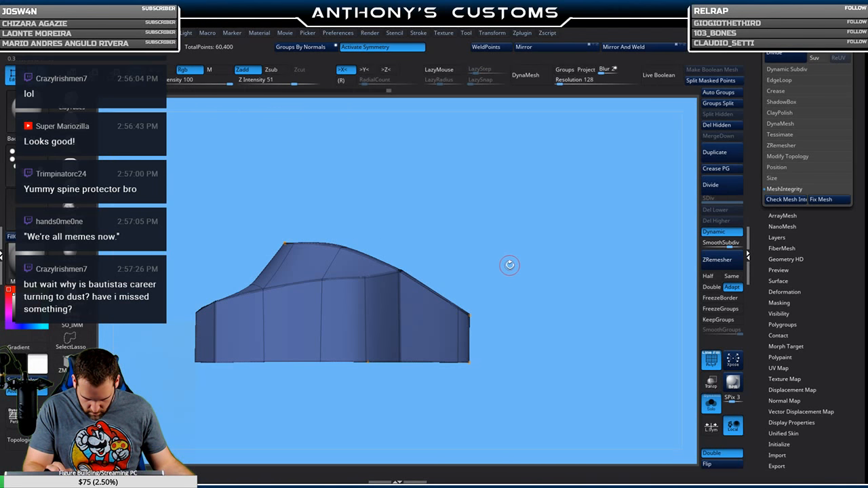
{"action": "mouse_move", "coordinate": [502, 263]}
{"action": "left_mouse_down"}
{"action": "mouse_move", "coordinate": [540, 261]}
{"action": "mouse_move", "coordinate": [526, 252]}
{"action": "left_mouse_up"}
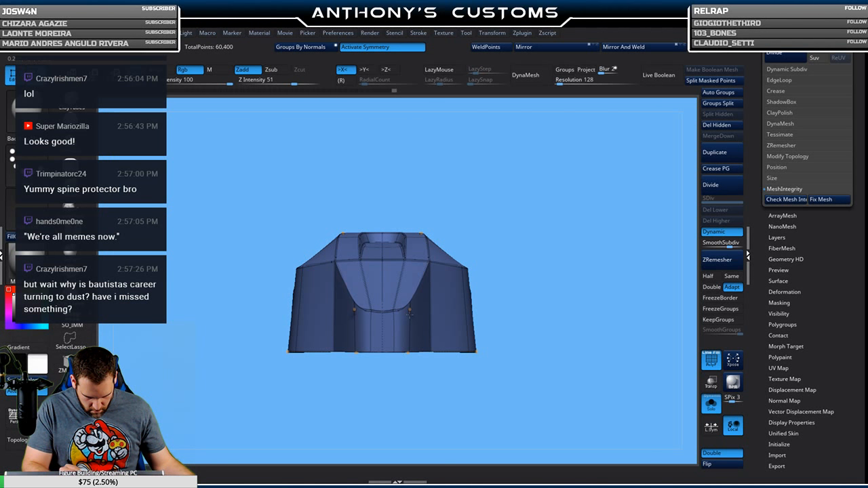
{"action": "mouse_move", "coordinate": [532, 263]}
{"action": "left_mouse_down"}
{"action": "mouse_move", "coordinate": [514, 345]}
{"action": "mouse_move", "coordinate": [520, 258]}
{"action": "mouse_move", "coordinate": [528, 260]}
{"action": "left_mouse_up"}
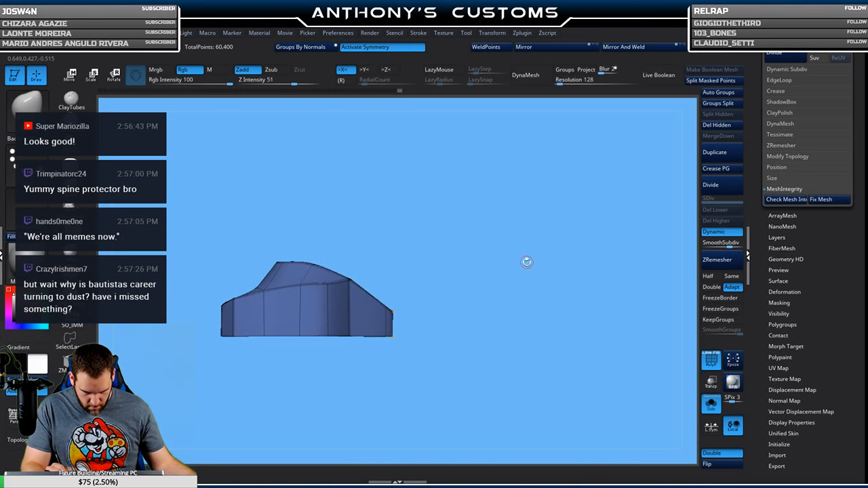
Examine the segment's prongs with the ZModeler brush from an angled view and the front, toggling the polyframe.
{"action": "left_click_drag", "start_coordinate": [462, 270], "coordinate": [468, 226]}
{"action": "key", "text": "shift+f"}
{"action": "key", "text": "shift+f"}
{"action": "left_click", "coordinate": [66, 365]}
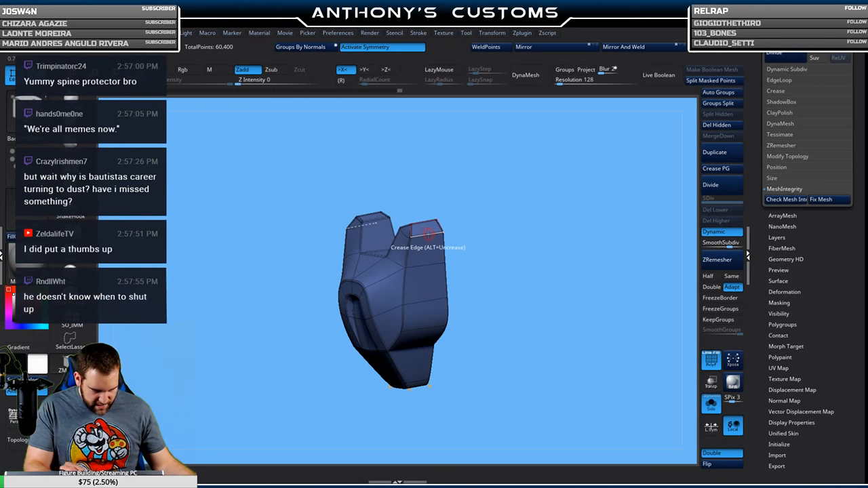
{"action": "left_click_drag", "start_coordinate": [504, 262], "coordinate": [527, 245]}
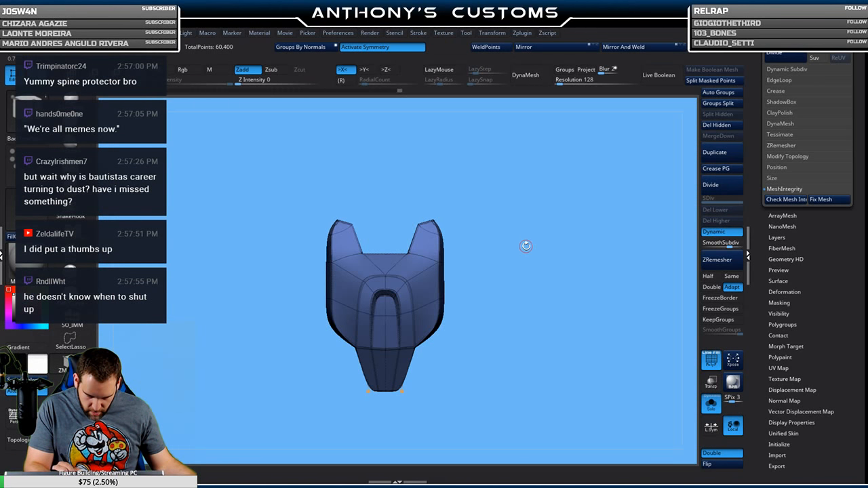
{"action": "key", "text": "shift+f"}
{"action": "key", "text": "shift+f"}
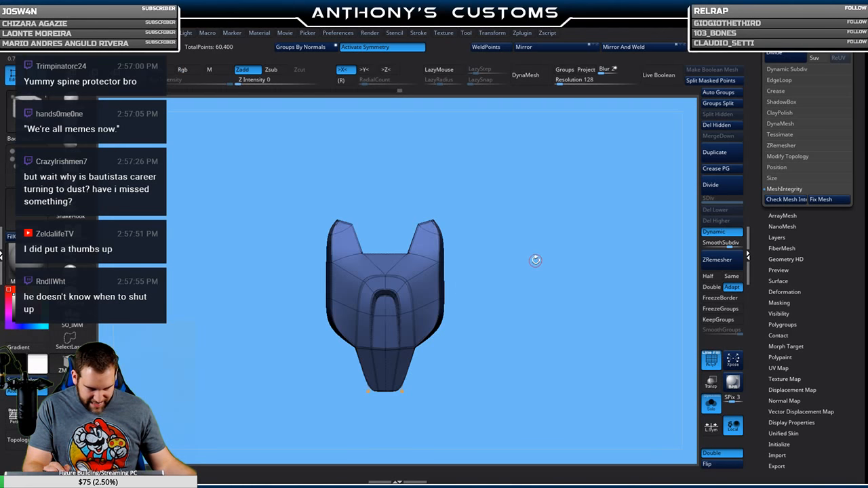
Resize the Move brush and slightly refine the segment's contour around the prongs, checking front and side views.
{"action": "left_click_drag", "start_coordinate": [539, 243], "coordinate": [545, 220], "text": "alt"}
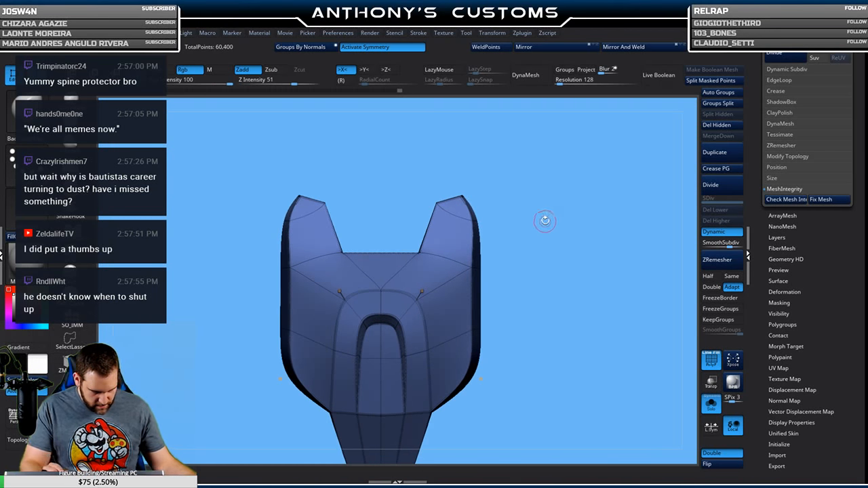
{"action": "key", "text": "space"}
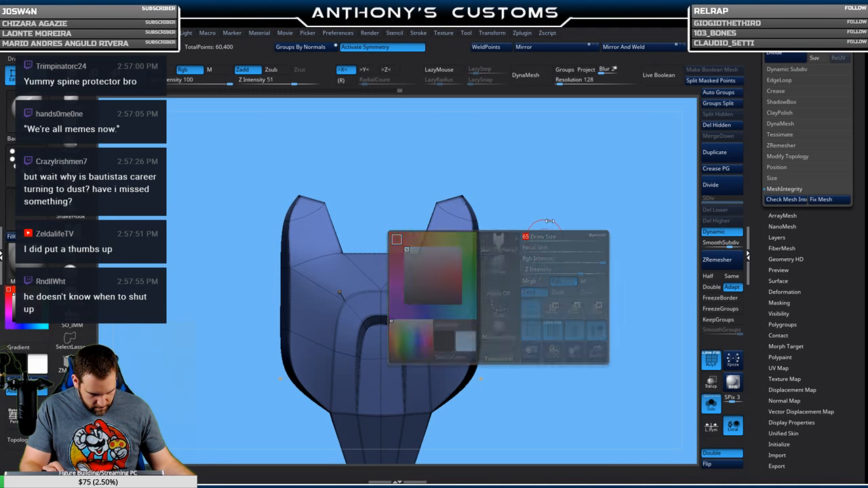
{"action": "key", "text": "space"}
{"action": "left_click", "coordinate": [500, 217]}
{"action": "left_click_drag", "start_coordinate": [542, 212], "coordinate": [524, 213]}
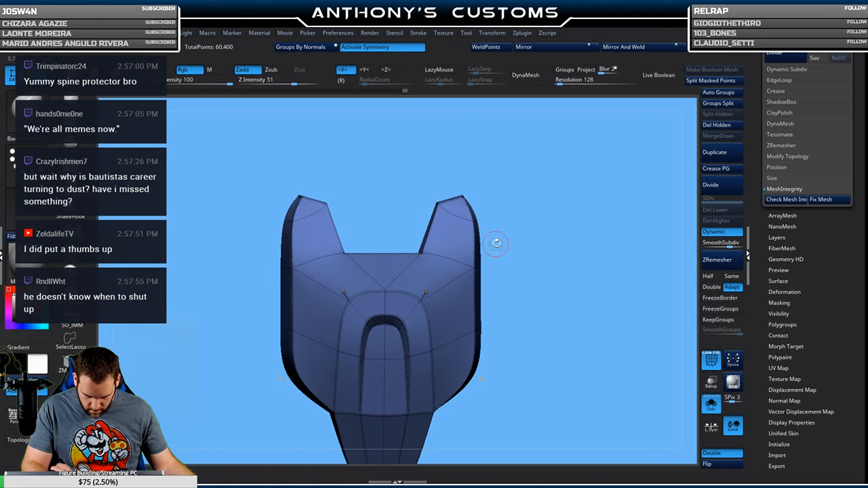
{"action": "left_click_drag", "start_coordinate": [563, 248], "coordinate": [503, 255]}
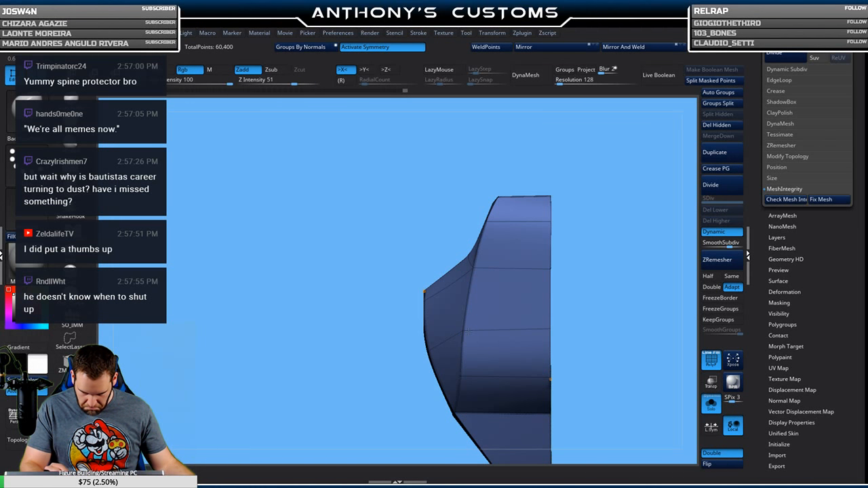
{"action": "left_click_drag", "start_coordinate": [577, 249], "coordinate": [643, 247]}
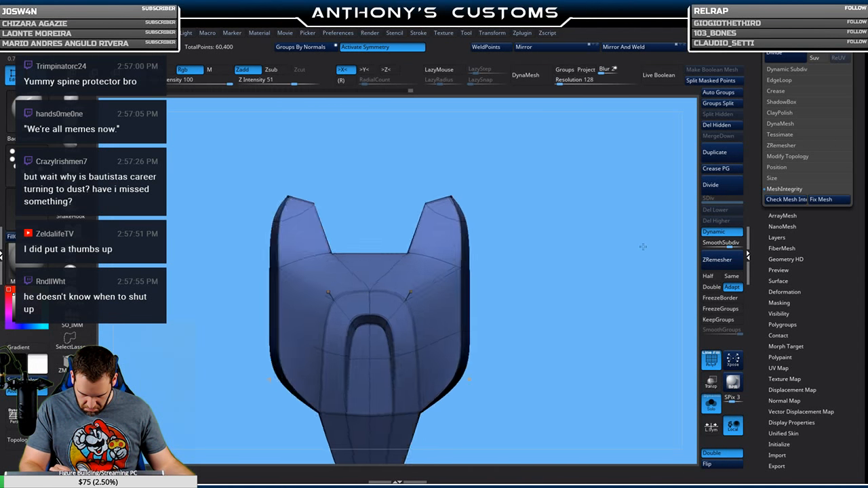
Duplicate the segment once upwards with the Move gizmo to test the overlap, and undo the copy.
{"action": "key", "text": "shift+f"}
{"action": "left_click_drag", "start_coordinate": [541, 353], "coordinate": [528, 285]}
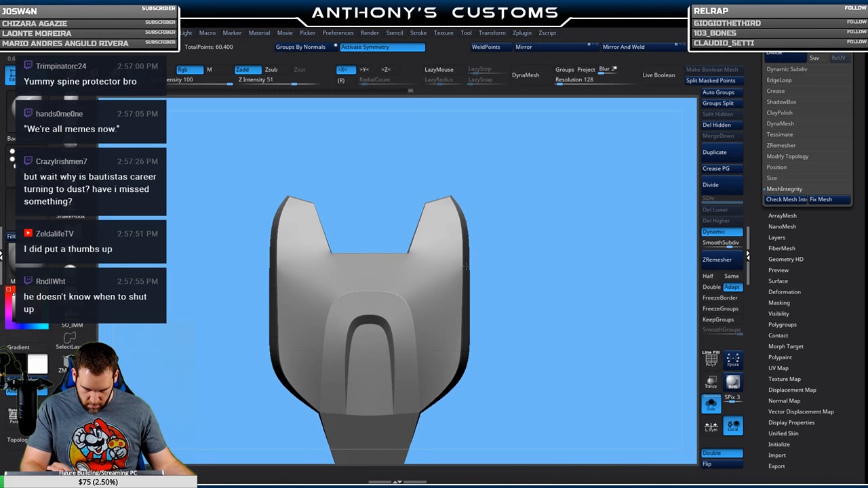
{"action": "left_click_drag", "start_coordinate": [524, 280], "coordinate": [517, 231], "text": "alt"}
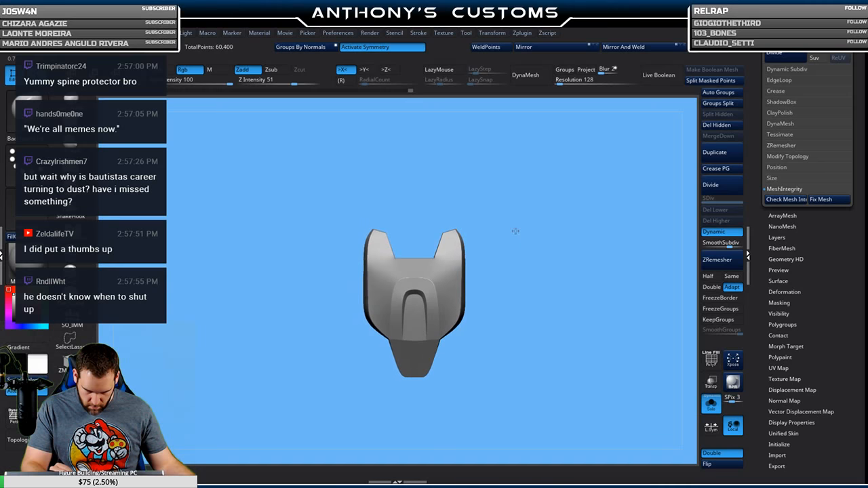
{"action": "left_click_drag", "start_coordinate": [520, 290], "coordinate": [538, 338]}
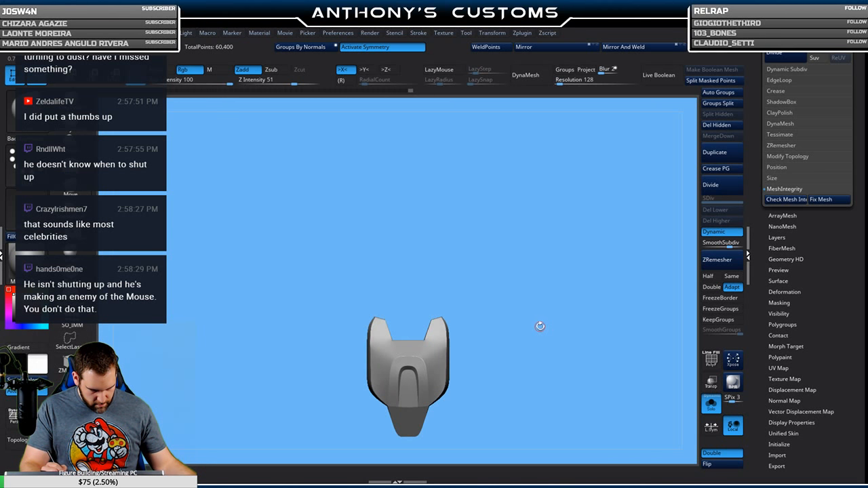
{"action": "key", "text": "w"}
{"action": "left_click_drag", "start_coordinate": [417, 312], "coordinate": [419, 233], "text": "ctrl"}
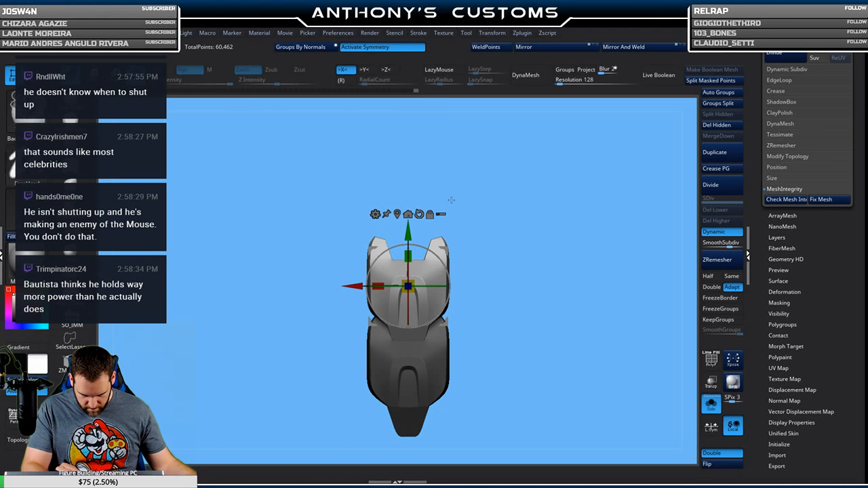
{"action": "key", "text": "ctrl+z"}
{"action": "key", "text": "shift+f"}
{"action": "key", "text": "q"}
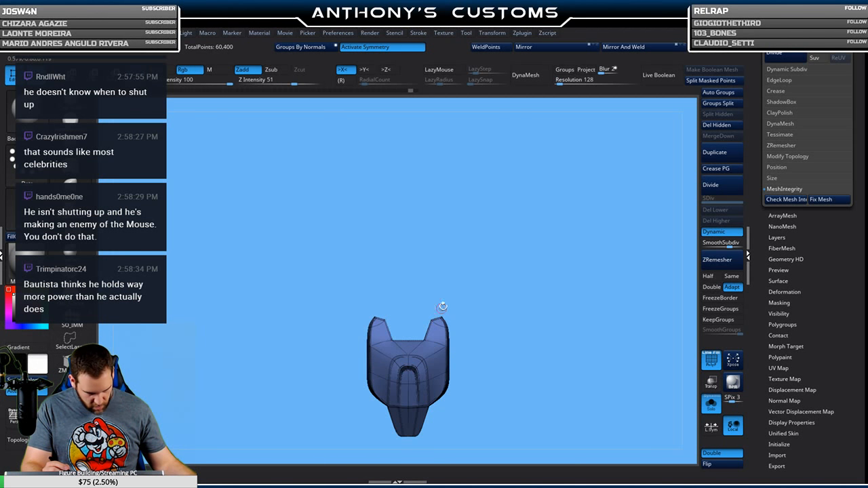
Mask all but the inner base points of the notch between the prongs and widen them slightly along X with the gizmo.
{"action": "left_click_drag", "start_coordinate": [534, 261], "coordinate": [523, 282], "text": "alt"}
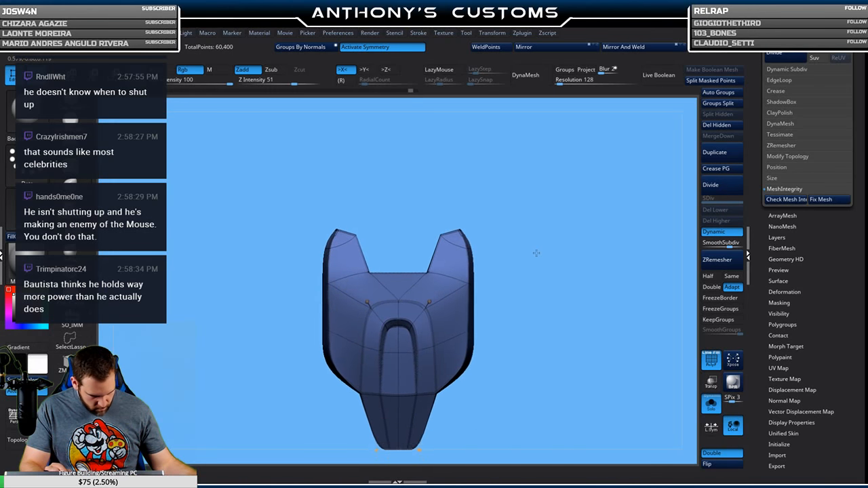
{"action": "key", "text": "b"}
{"action": "key", "text": "z"}
{"action": "key", "text": "m"}
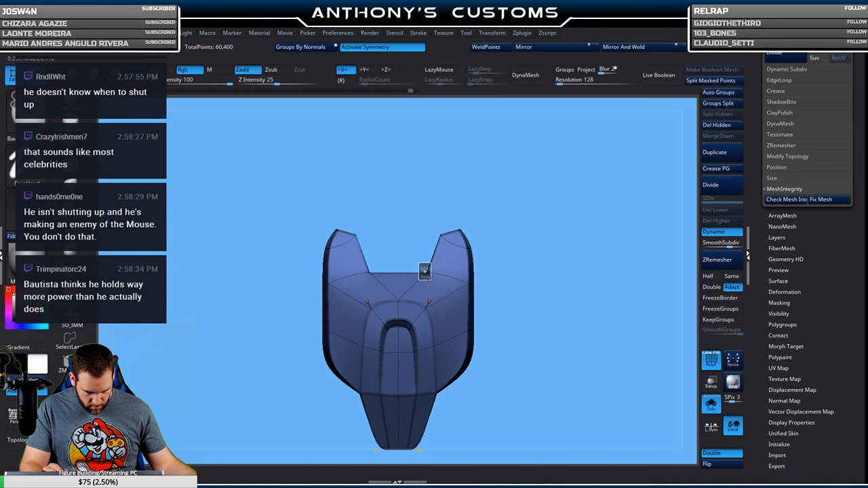
{"action": "key", "text": "w"}
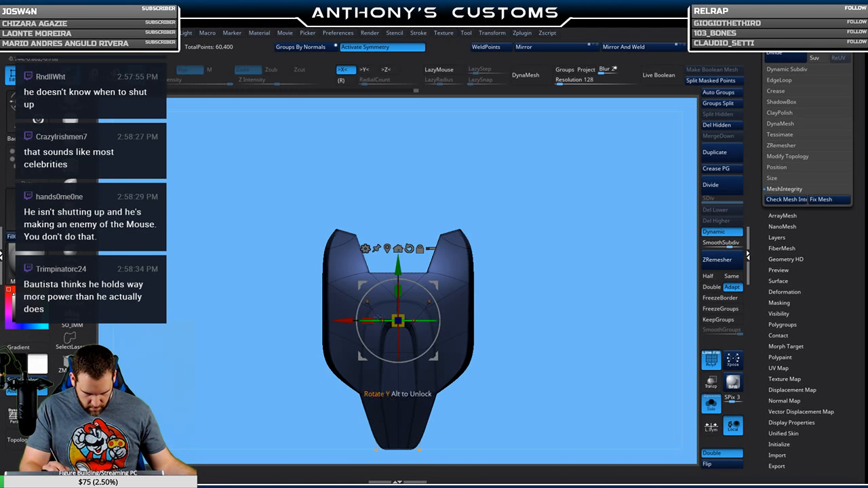
{"action": "left_click_drag", "start_coordinate": [370, 319], "coordinate": [368, 320]}
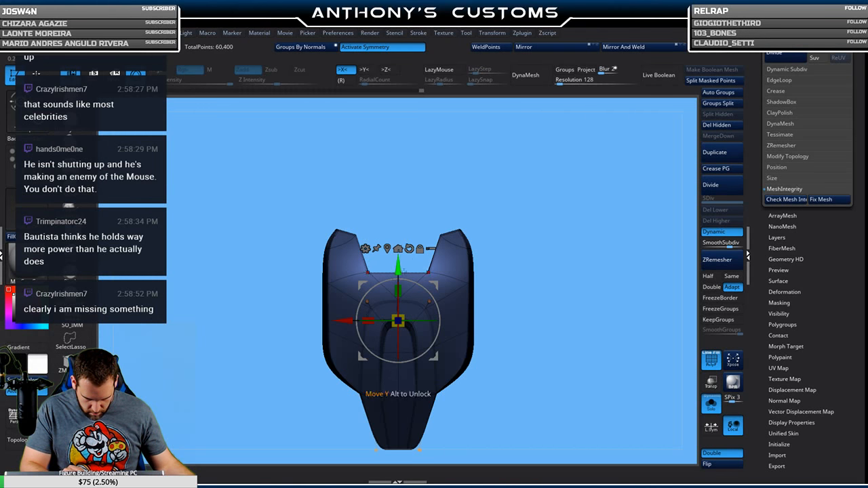
Duplicate the segment three times upwards with the Move gizmo to preview a chain of four overlapping segments.
{"action": "key", "text": "q"}
{"action": "mouse_move", "coordinate": [572, 246]}
{"action": "left_mouse_down", "text": "alt"}
{"action": "mouse_move", "coordinate": [547, 263]}
{"action": "mouse_move", "coordinate": [538, 295]}
{"action": "left_mouse_up", "text": "alt"}
{"action": "key", "text": "w"}
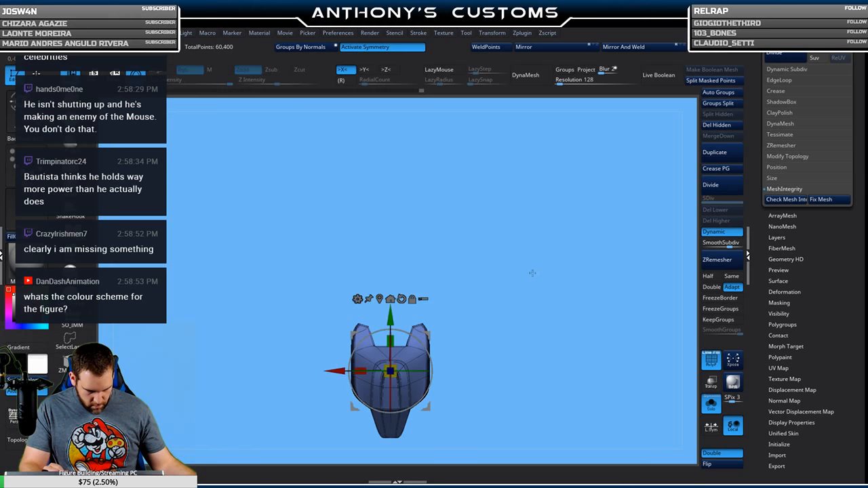
{"action": "left_click_drag", "start_coordinate": [397, 317], "coordinate": [396, 13]}
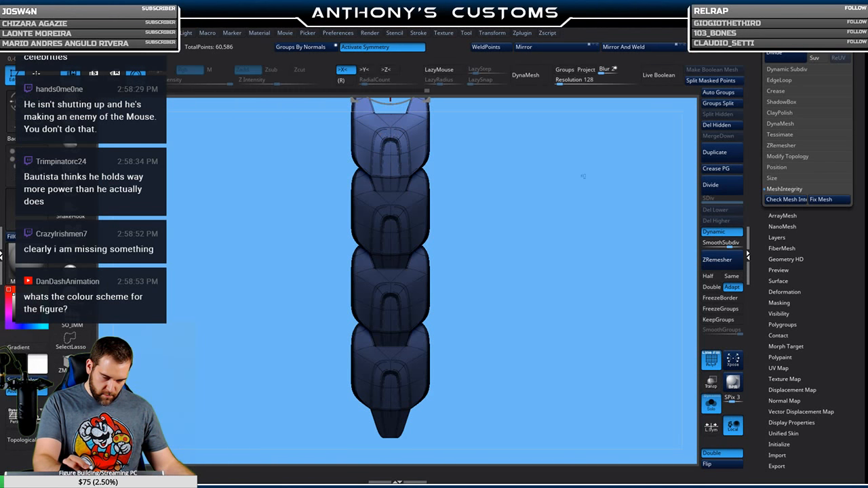
Check the four-segment chain from the front and side without the polyframe, and undo the duplicates.
{"action": "key", "text": "q"}
{"action": "mouse_move", "coordinate": [536, 310]}
{"action": "left_mouse_down", "text": "alt"}
{"action": "mouse_move", "coordinate": [533, 272]}
{"action": "mouse_move", "coordinate": [545, 284]}
{"action": "left_mouse_up", "text": "alt"}
{"action": "key", "text": "shift+f"}
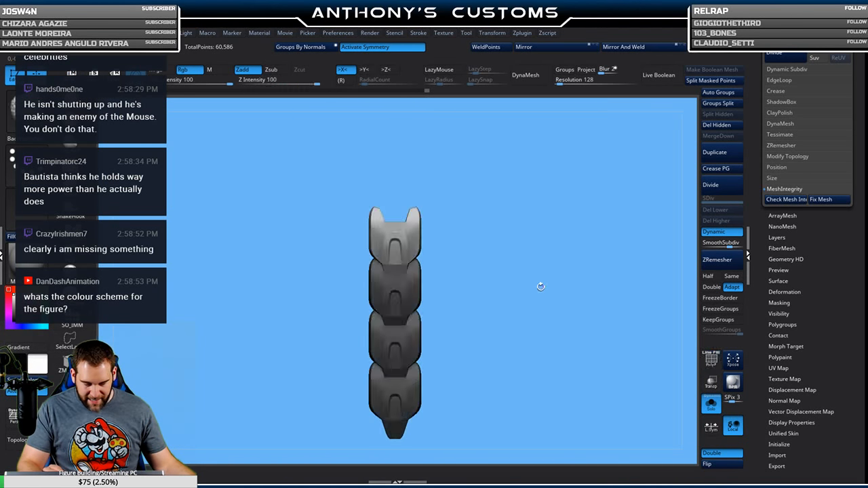
{"action": "left_click_drag", "start_coordinate": [527, 360], "coordinate": [502, 367]}
{"action": "left_click_drag", "start_coordinate": [481, 363], "coordinate": [498, 342], "text": "shift"}
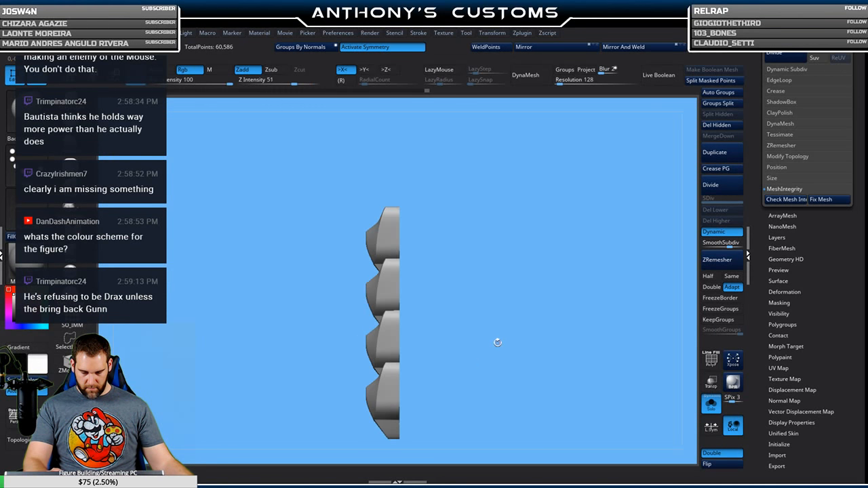
{"action": "key", "text": "ctrl+z"}
{"action": "key", "text": "ctrl+z"}
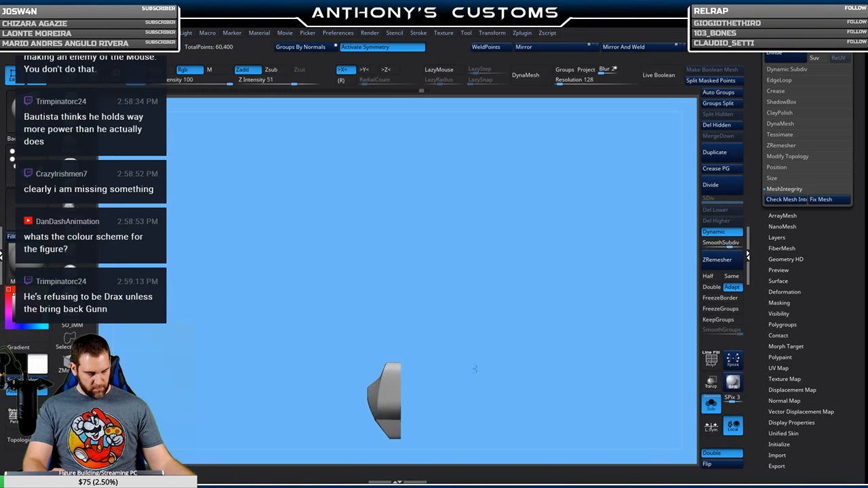
Mask the segment in the side view except its prong tips and adjust the tips with the Move gizmo.
{"action": "key", "text": "shift+f"}
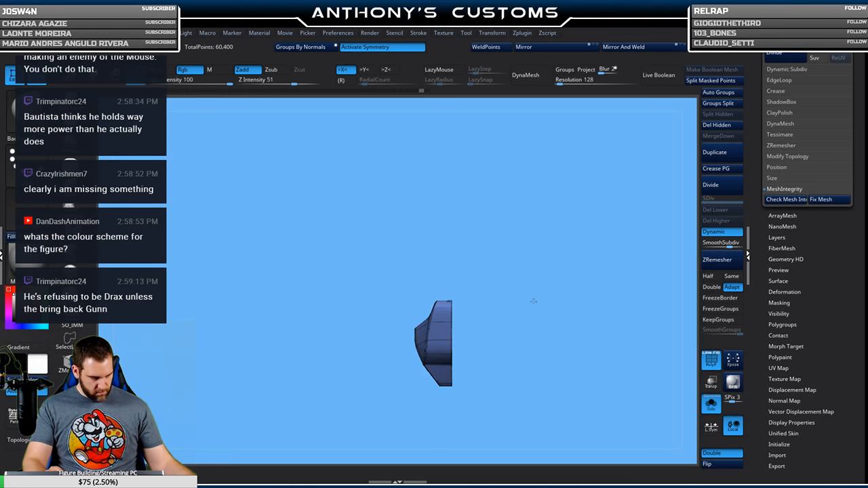
{"action": "left_click_drag", "start_coordinate": [535, 291], "coordinate": [527, 422], "text": "alt"}
{"action": "left_click_drag", "start_coordinate": [464, 219], "coordinate": [485, 213]}
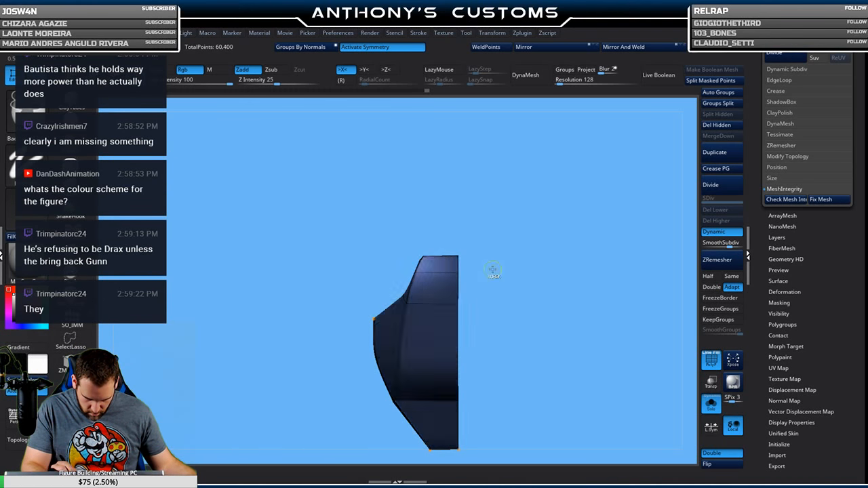
{"action": "key", "text": "w"}
{"action": "left_click_drag", "start_coordinate": [483, 300], "coordinate": [444, 243], "text": "alt"}
{"action": "key", "text": "q"}
{"action": "mouse_move", "coordinate": [517, 246]}
{"action": "left_mouse_down"}
{"action": "mouse_move", "coordinate": [538, 294]}
{"action": "mouse_move", "coordinate": [546, 293]}
{"action": "mouse_move", "coordinate": [533, 262]}
{"action": "mouse_move", "coordinate": [542, 271]}
{"action": "mouse_move", "coordinate": [508, 241]}
{"action": "mouse_move", "coordinate": [493, 271]}
{"action": "mouse_move", "coordinate": [528, 298]}
{"action": "left_mouse_up"}
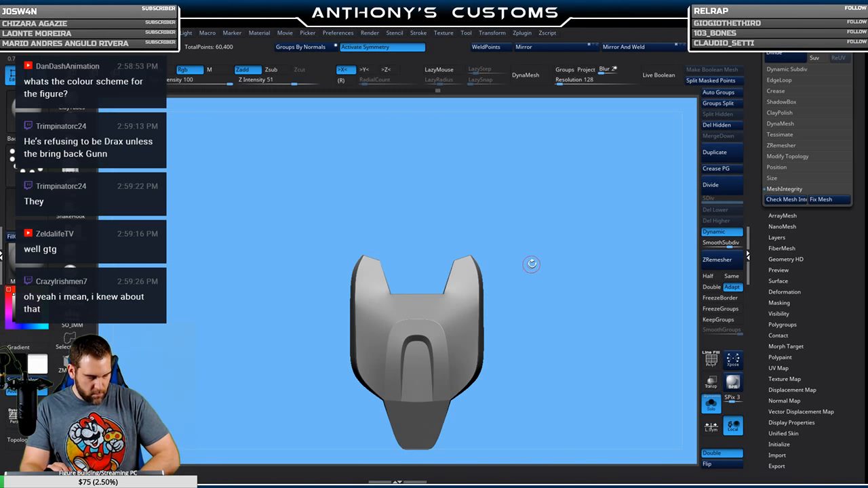
Make small Move brush touch-ups on the smoothed segment's edges while checking it from the back, front and lower end.
{"action": "mouse_move", "coordinate": [536, 255]}
{"action": "left_mouse_down"}
{"action": "mouse_move", "coordinate": [535, 271]}
{"action": "mouse_move", "coordinate": [542, 263]}
{"action": "mouse_move", "coordinate": [526, 275]}
{"action": "mouse_move", "coordinate": [569, 269]}
{"action": "mouse_move", "coordinate": [551, 186]}
{"action": "left_mouse_up"}
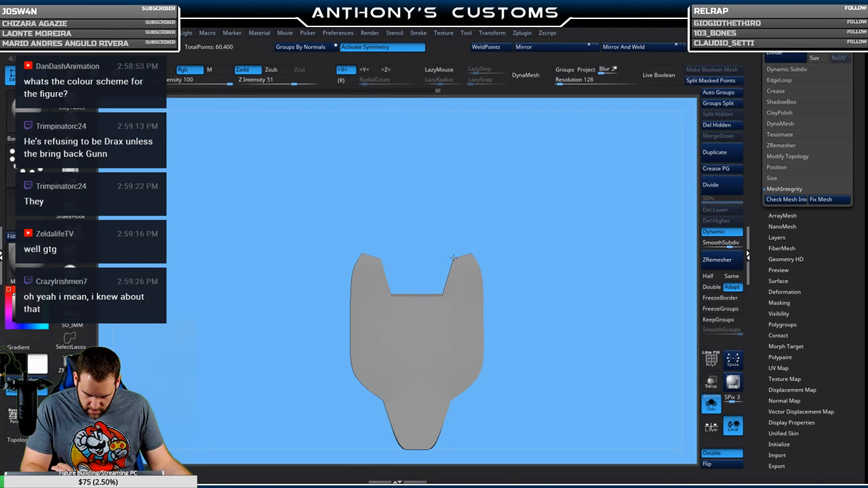
{"action": "mouse_move", "coordinate": [563, 247]}
{"action": "left_mouse_down"}
{"action": "mouse_move", "coordinate": [532, 223]}
{"action": "mouse_move", "coordinate": [529, 238]}
{"action": "mouse_move", "coordinate": [485, 235]}
{"action": "mouse_move", "coordinate": [522, 191]}
{"action": "left_mouse_up"}
{"action": "left_click_drag", "start_coordinate": [595, 215], "coordinate": [521, 197], "text": "alt"}
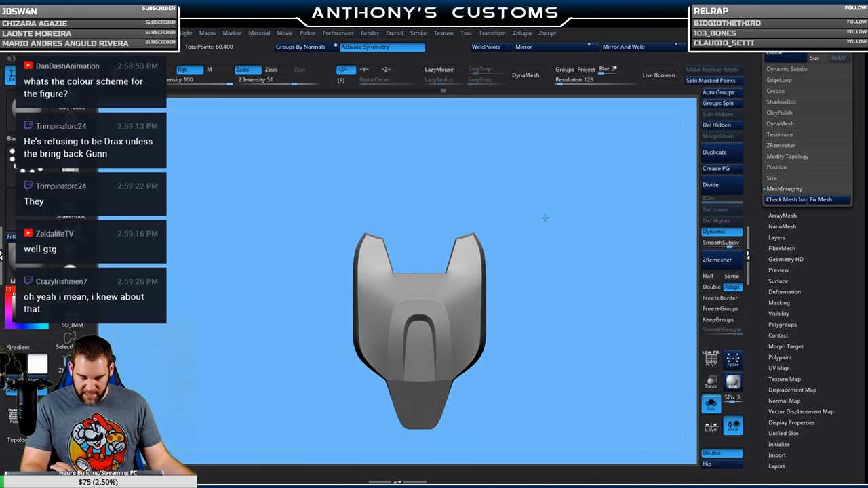
{"action": "left_click_drag", "start_coordinate": [557, 227], "coordinate": [503, 240], "text": "alt"}
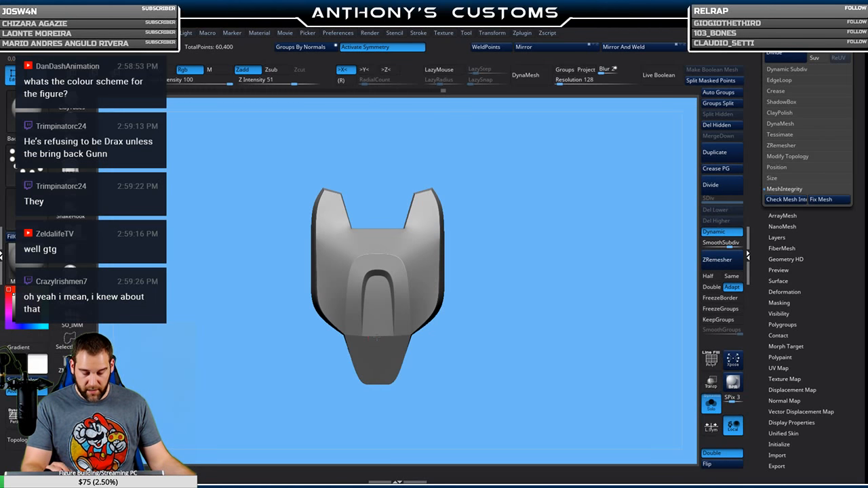
{"action": "left_click_drag", "start_coordinate": [490, 315], "coordinate": [479, 313], "text": "shift"}
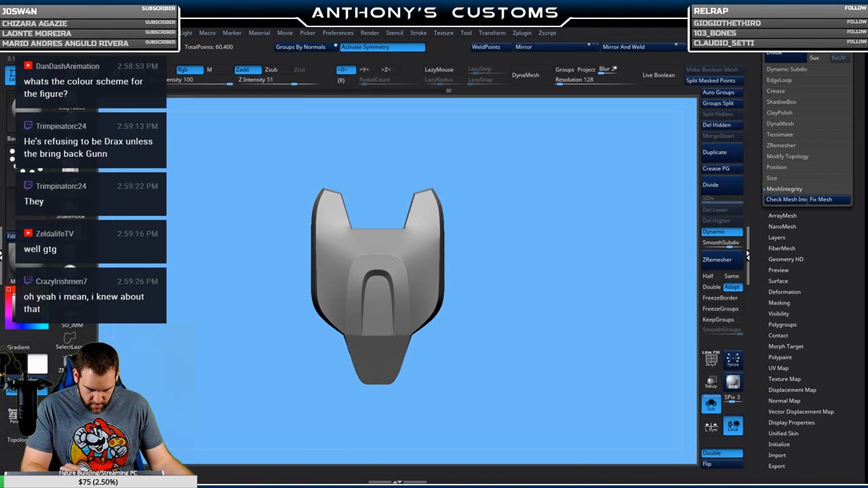
{"action": "left_click_drag", "start_coordinate": [528, 316], "coordinate": [516, 215]}
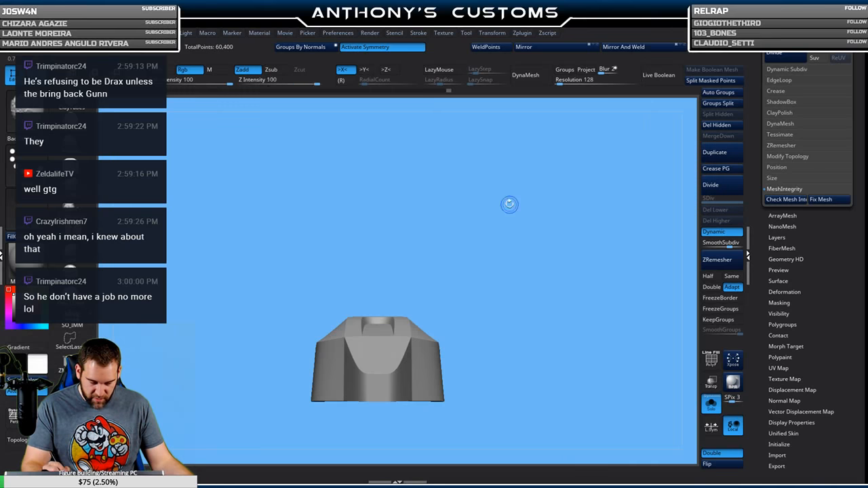
Turn off symmetry, reset the Move gizmo's orientation and centre it on the unmasked segment in the front view.
{"action": "right_click", "coordinate": [478, 252]}
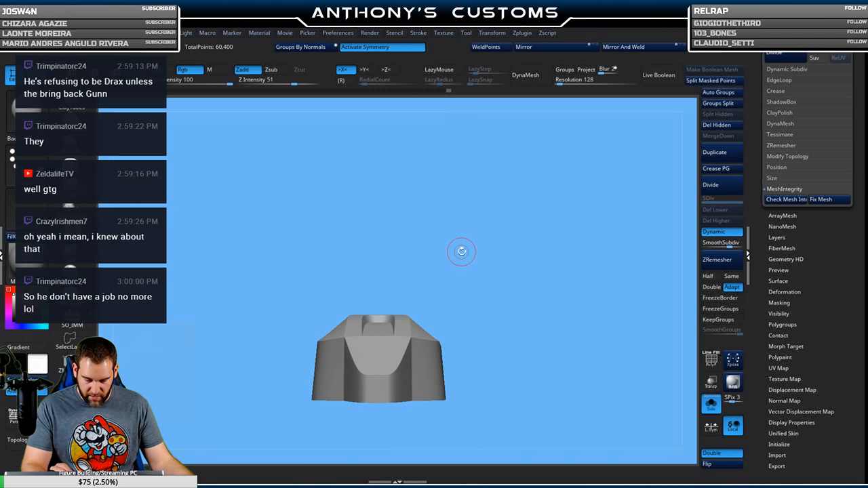
{"action": "key", "text": "shift+f"}
{"action": "left_click_drag", "start_coordinate": [466, 252], "coordinate": [508, 297]}
{"action": "right_click", "coordinate": [501, 255]}
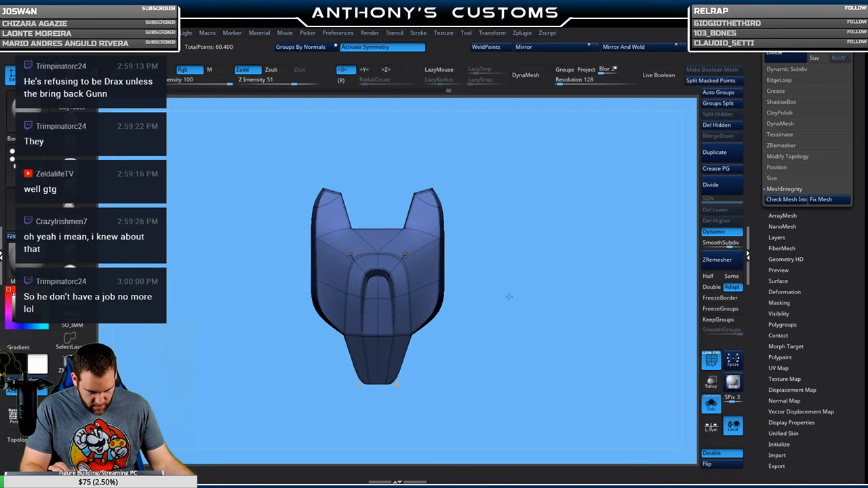
{"action": "left_click_drag", "start_coordinate": [508, 255], "coordinate": [543, 271], "text": "alt"}
{"action": "mouse_move", "coordinate": [539, 323]}
{"action": "left_mouse_down", "text": "alt"}
{"action": "mouse_move", "coordinate": [529, 257]}
{"action": "mouse_move", "coordinate": [519, 343]}
{"action": "mouse_move", "coordinate": [524, 328]}
{"action": "left_mouse_up", "text": "alt"}
{"action": "key", "text": "shift+f"}
{"action": "key", "text": "w"}
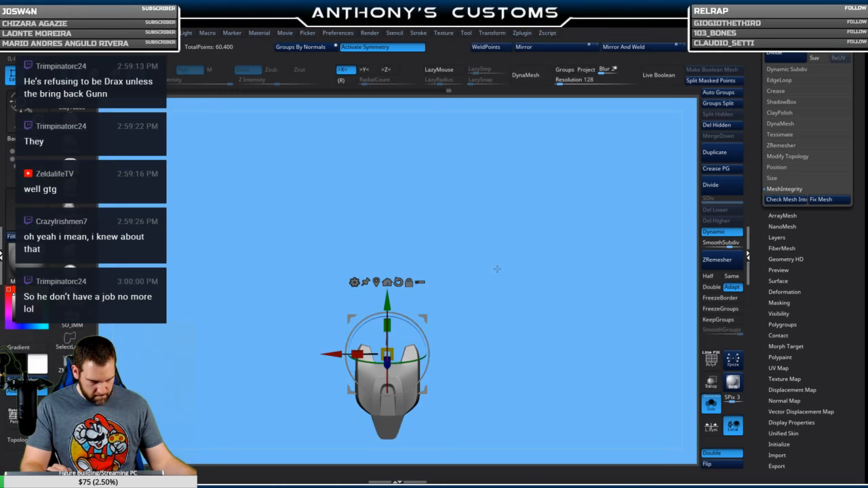
{"action": "left_click", "coordinate": [398, 281], "text": "alt"}
{"action": "left_click", "coordinate": [402, 49]}
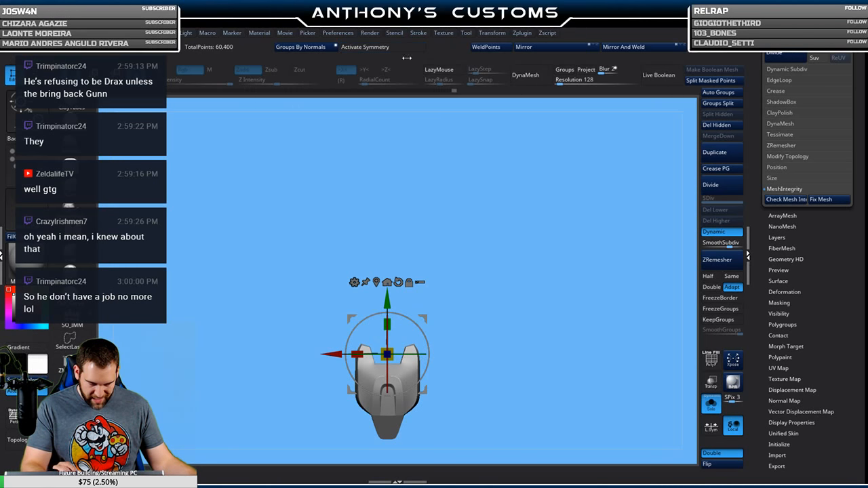
{"action": "left_click", "coordinate": [377, 281], "text": "alt"}
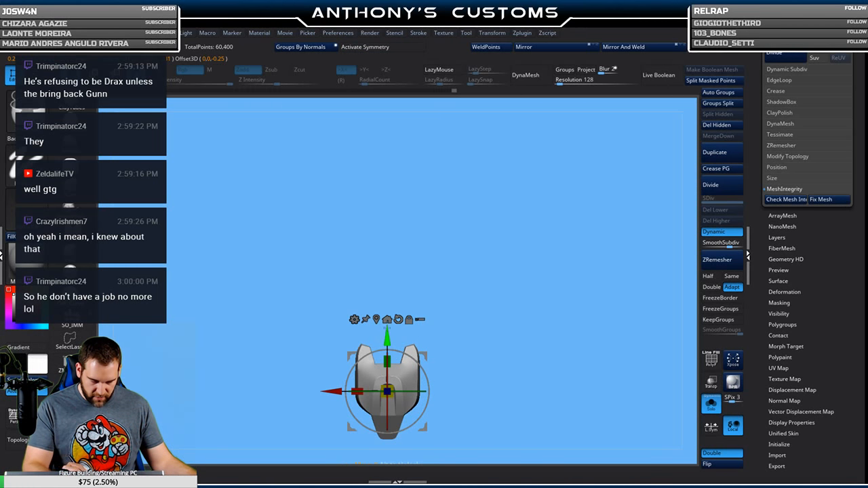
Duplicate the segment four times upwards to preview a chain of five overlapping segments from the front and side.
{"action": "left_click_drag", "start_coordinate": [388, 333], "coordinate": [388, 305], "text": "ctrl"}
{"action": "left_click_drag", "start_coordinate": [390, 271], "coordinate": [408, 53], "text": "ctrl"}
{"action": "key", "text": "q"}
{"action": "mouse_move", "coordinate": [514, 239]}
{"action": "left_mouse_down", "text": "alt"}
{"action": "mouse_move", "coordinate": [498, 263]}
{"action": "mouse_move", "coordinate": [514, 290]}
{"action": "mouse_move", "coordinate": [495, 262]}
{"action": "mouse_move", "coordinate": [510, 290]}
{"action": "mouse_move", "coordinate": [499, 308]}
{"action": "left_mouse_up", "text": "alt"}
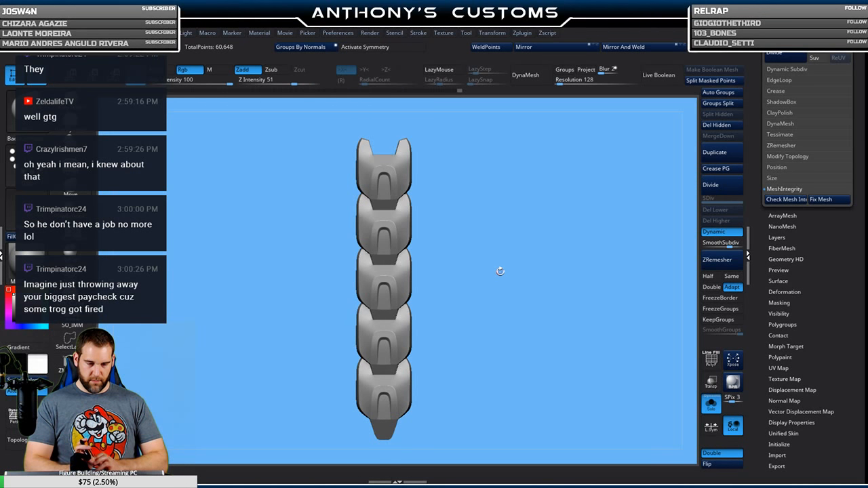
{"action": "left_click_drag", "start_coordinate": [477, 354], "coordinate": [519, 333]}
Bend the five-segment chain into an arc with a gizmo bend deformer in the side view and check the curve.
{"action": "key", "text": "w"}
{"action": "left_click_drag", "start_coordinate": [493, 231], "coordinate": [486, 255], "text": "alt"}
{"action": "left_click", "coordinate": [386, 157]}
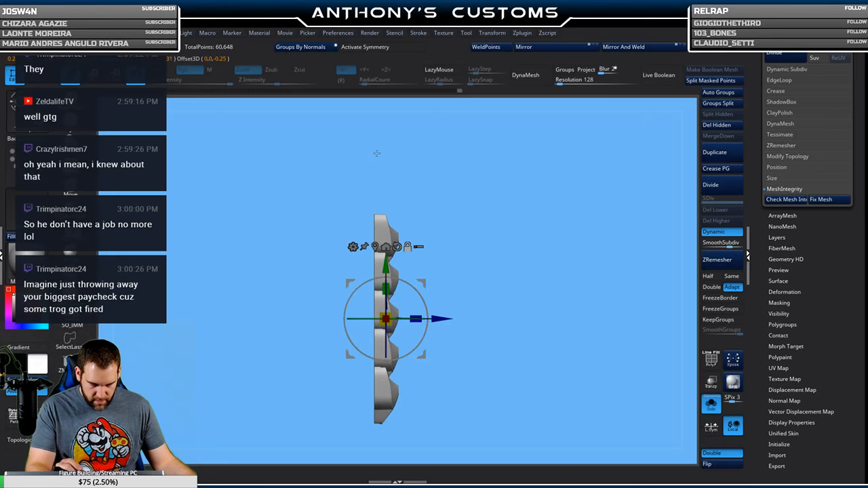
{"action": "left_click", "coordinate": [353, 246]}
{"action": "left_click", "coordinate": [466, 275]}
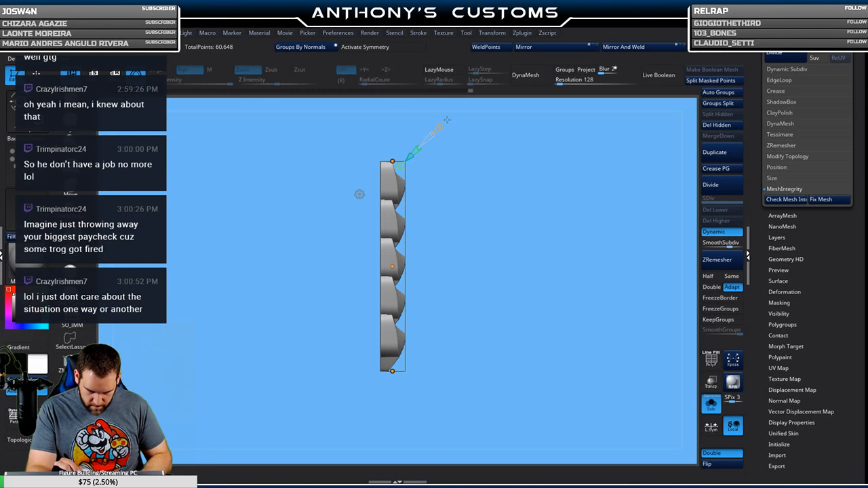
{"action": "left_click_drag", "start_coordinate": [396, 266], "coordinate": [438, 264]}
{"action": "left_click_drag", "start_coordinate": [561, 301], "coordinate": [522, 311]}
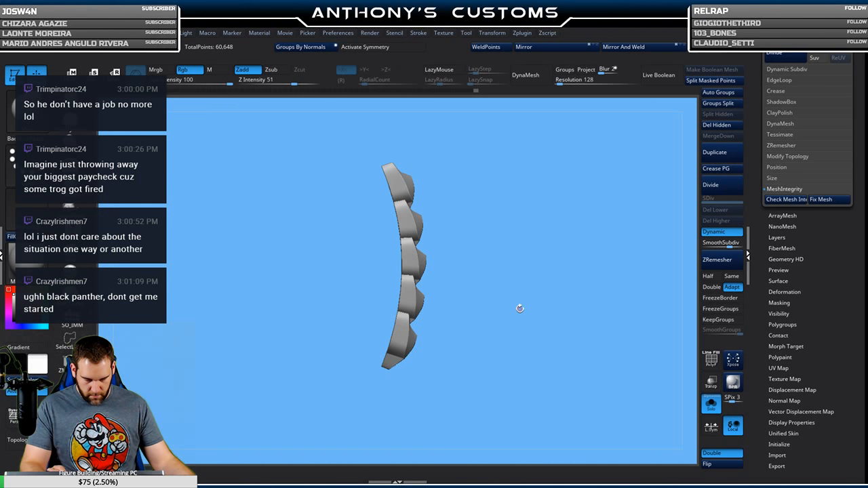
{"action": "left_click_drag", "start_coordinate": [519, 310], "coordinate": [520, 312], "text": "shift"}
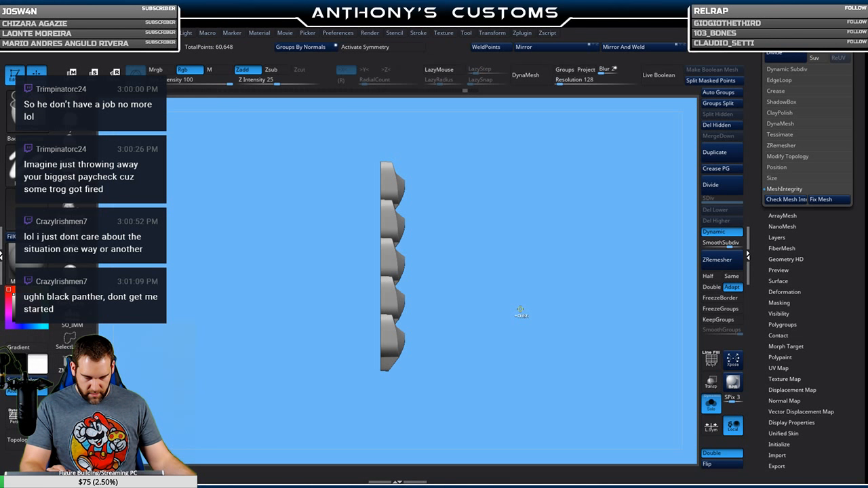
Undo the bend and the duplicates to return to the single segment.
{"action": "key", "text": "ctrl+z"}
{"action": "key", "text": "ctrl+z"}
{"action": "key", "text": "ctrl+z"}
Lower the upper corner of the segment's raised hump with the Move gizmo in the side view, with the polyframe on.
{"action": "key", "text": "shift+f"}
{"action": "mouse_move", "coordinate": [522, 294]}
{"action": "left_mouse_down", "text": "alt"}
{"action": "mouse_move", "coordinate": [513, 386]}
{"action": "mouse_move", "coordinate": [504, 306]}
{"action": "mouse_move", "coordinate": [504, 398]}
{"action": "mouse_move", "coordinate": [536, 298]}
{"action": "mouse_move", "coordinate": [522, 303]}
{"action": "mouse_move", "coordinate": [526, 282]}
{"action": "left_mouse_up", "text": "alt"}
{"action": "left_click_drag", "start_coordinate": [508, 237], "coordinate": [572, 273], "text": "alt"}
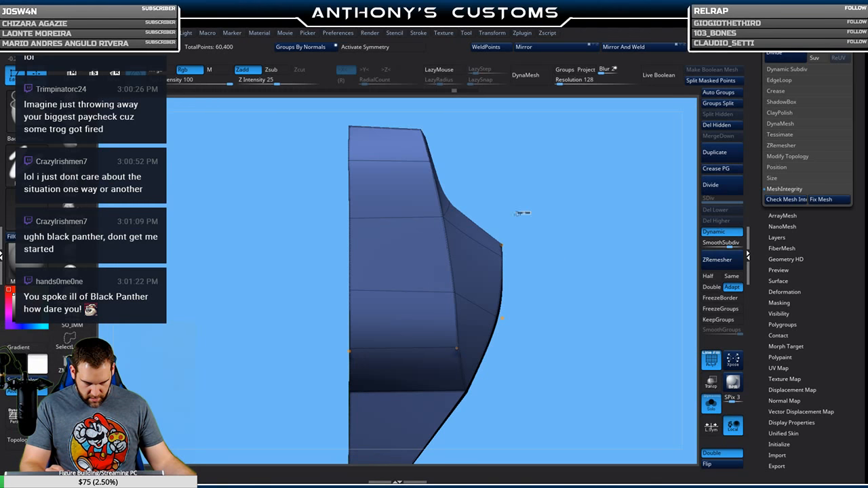
{"action": "key", "text": "w"}
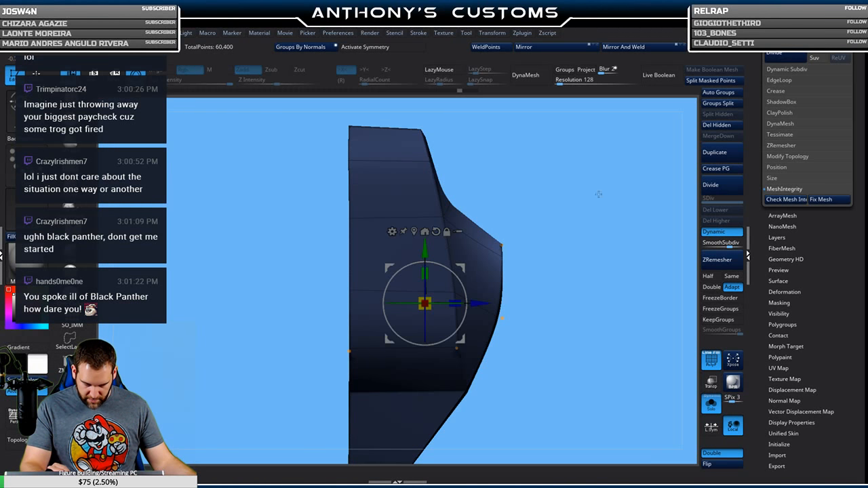
{"action": "left_click_drag", "start_coordinate": [478, 303], "coordinate": [449, 286]}
{"action": "key", "text": "q"}
Check the hump from several angles, mirror and weld the segment, and reactivate X symmetry.
{"action": "mouse_move", "coordinate": [577, 255]}
{"action": "left_mouse_down"}
{"action": "mouse_move", "coordinate": [595, 274]}
{"action": "mouse_move", "coordinate": [580, 296]}
{"action": "mouse_move", "coordinate": [575, 277]}
{"action": "mouse_move", "coordinate": [594, 265]}
{"action": "mouse_move", "coordinate": [598, 197]}
{"action": "mouse_move", "coordinate": [583, 217]}
{"action": "left_mouse_up"}
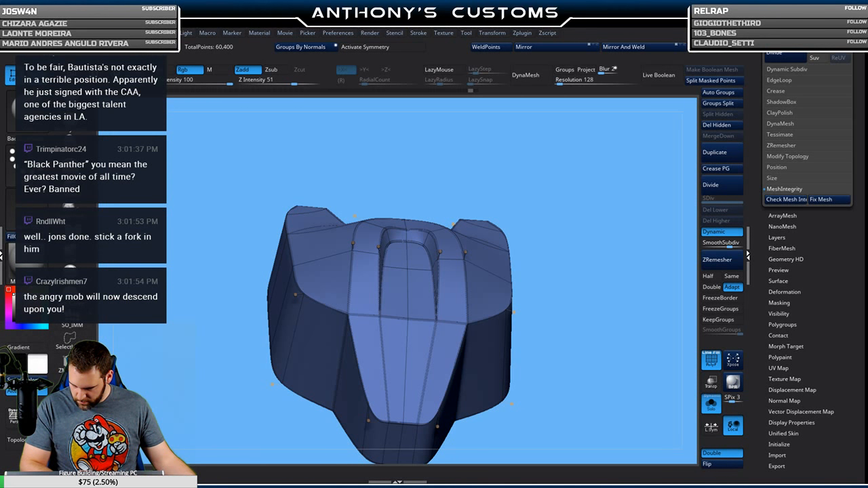
{"action": "left_click_drag", "start_coordinate": [510, 180], "coordinate": [510, 185]}
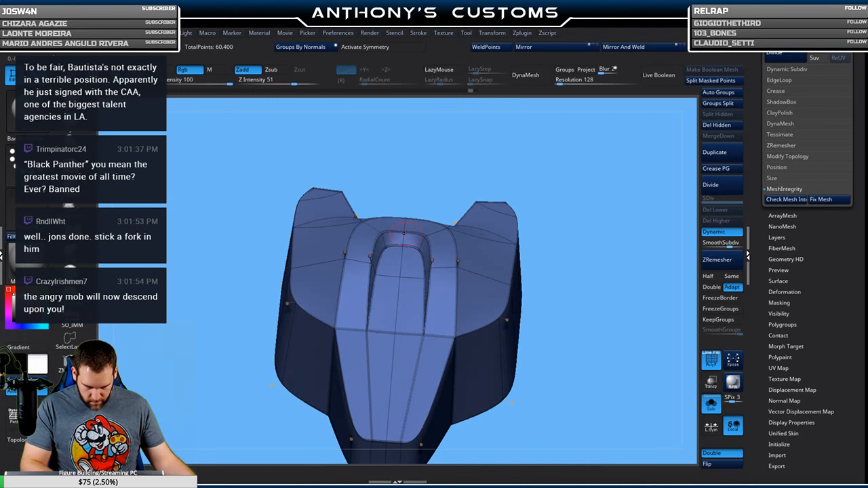
{"action": "left_click_drag", "start_coordinate": [554, 161], "coordinate": [603, 198]}
{"action": "key", "text": "shift+f"}
{"action": "left_click_drag", "start_coordinate": [512, 204], "coordinate": [512, 193], "text": "shift"}
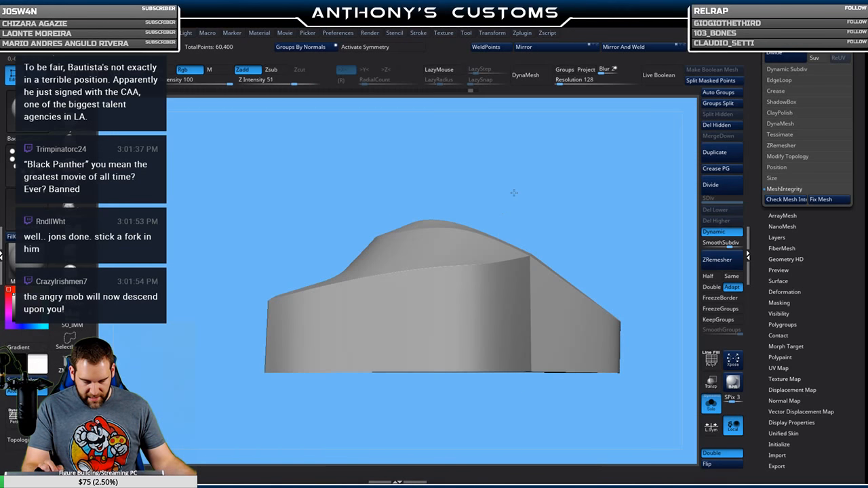
{"action": "key", "text": "shift+f"}
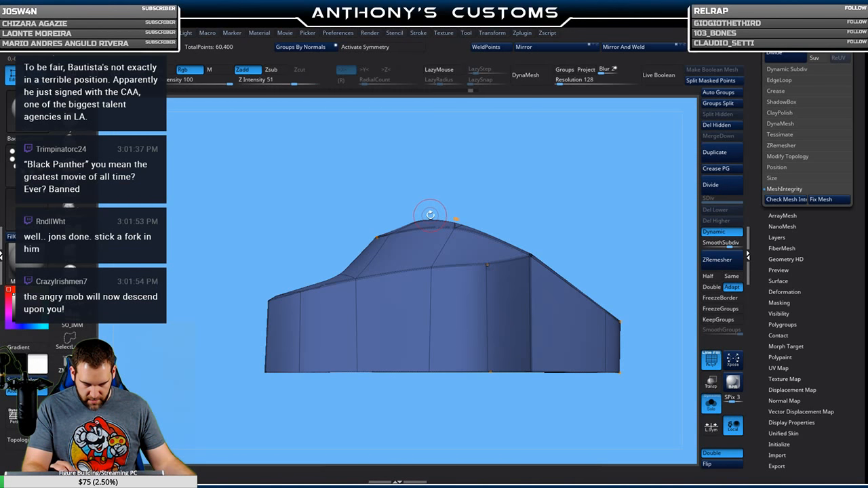
{"action": "left_click_drag", "start_coordinate": [440, 204], "coordinate": [558, 166]}
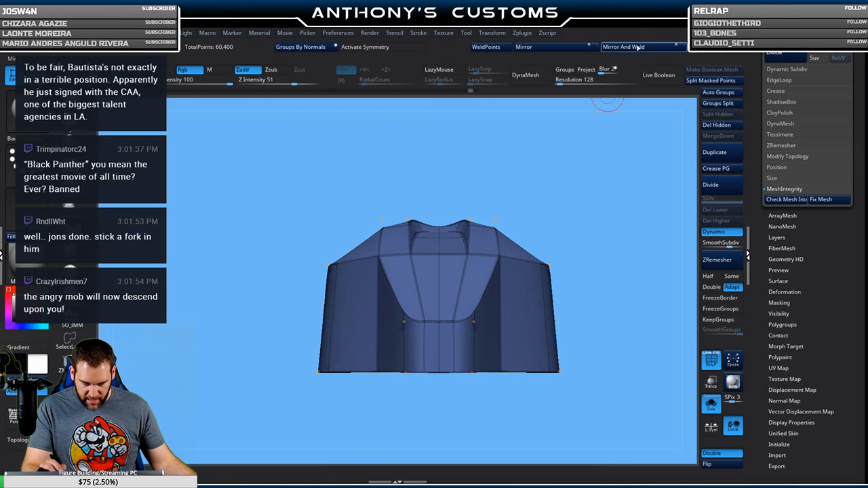
{"action": "key", "text": "x"}
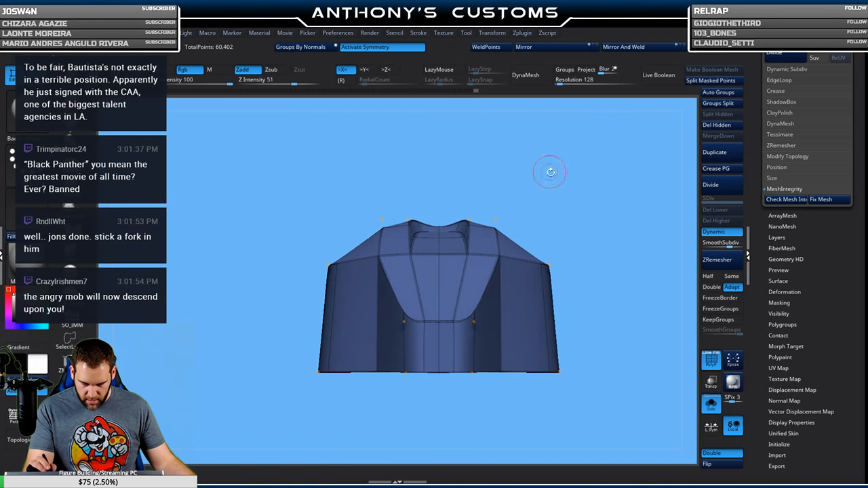
{"action": "key", "text": "space"}
Nudge the peak of the hump with the Move brush from both side views to smooth its profile.
{"action": "mouse_move", "coordinate": [550, 177]}
{"action": "left_mouse_down"}
{"action": "mouse_move", "coordinate": [591, 172]}
{"action": "mouse_move", "coordinate": [579, 169]}
{"action": "left_mouse_up"}
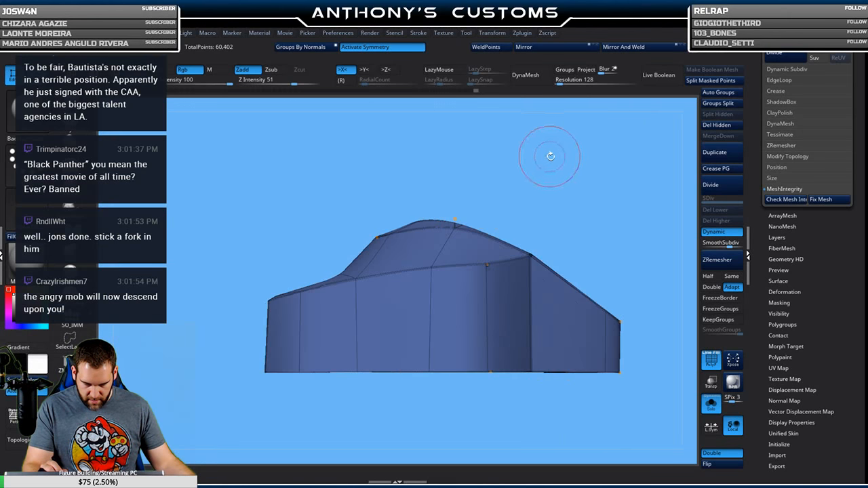
{"action": "left_click_drag", "start_coordinate": [449, 189], "coordinate": [422, 230], "text": "alt"}
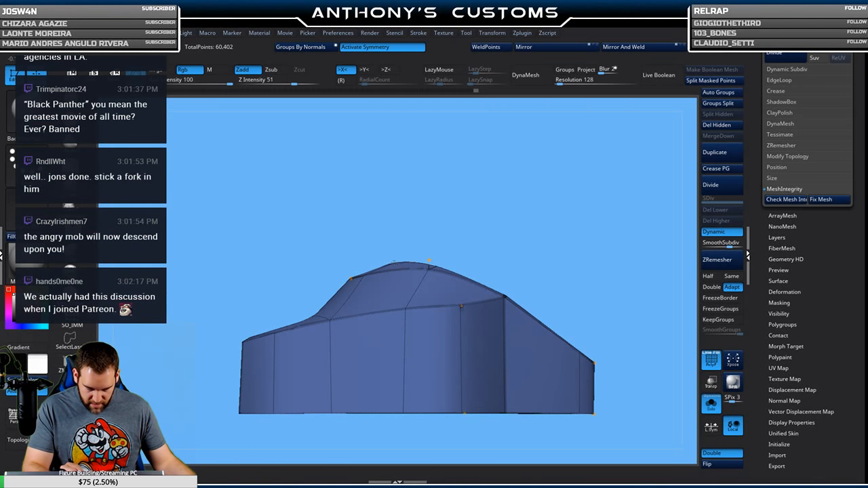
{"action": "left_click_drag", "start_coordinate": [429, 260], "coordinate": [413, 199]}
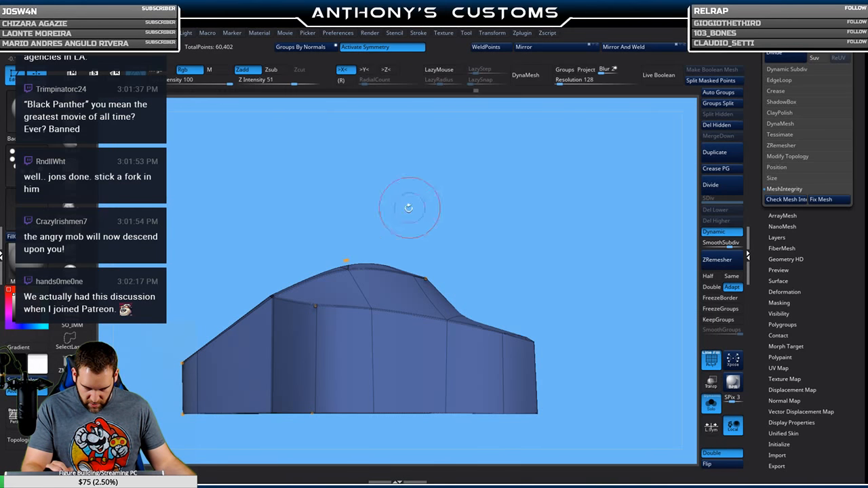
{"action": "left_click_drag", "start_coordinate": [352, 260], "coordinate": [366, 278]}
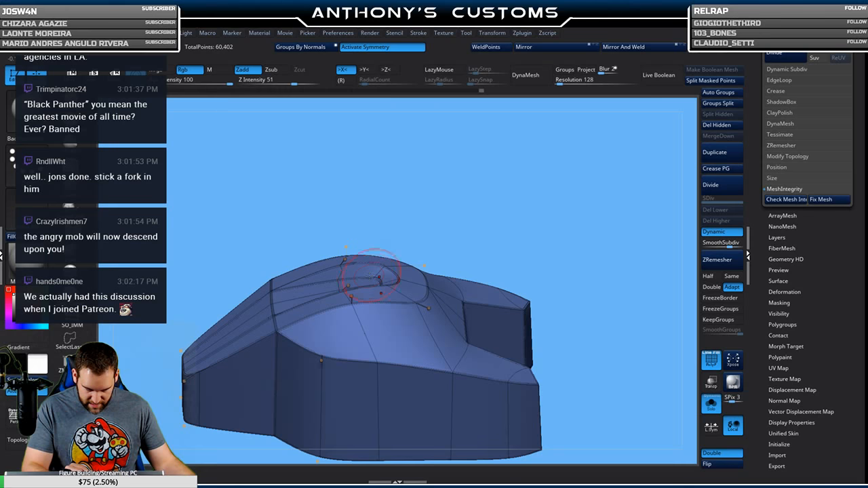
{"action": "left_click_drag", "start_coordinate": [475, 206], "coordinate": [482, 200], "text": "shift"}
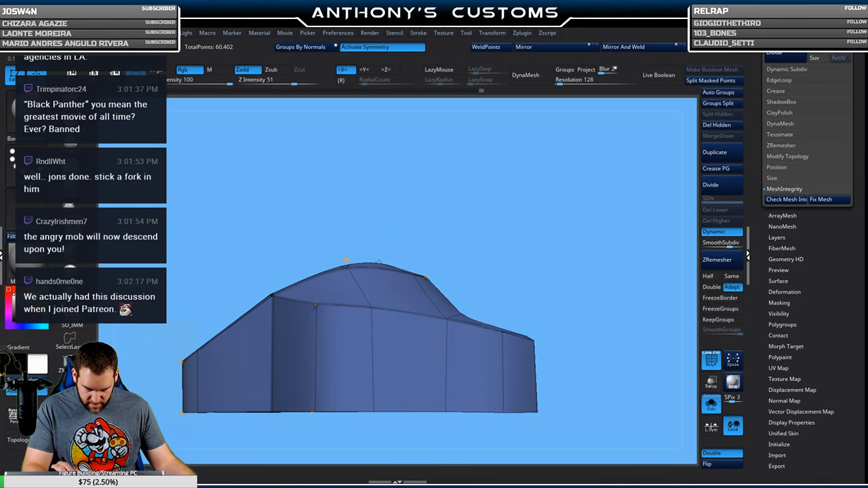
{"action": "left_click_drag", "start_coordinate": [432, 235], "coordinate": [431, 240]}
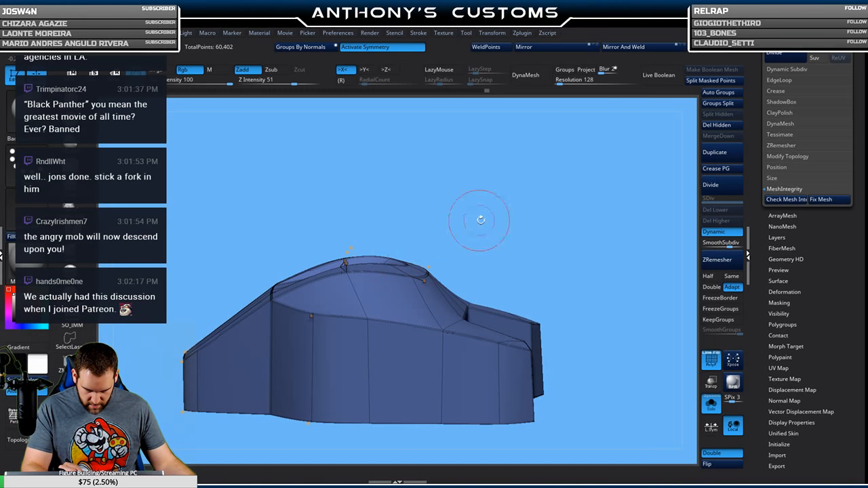
Adjust the upper end of the arched groove with small Move brush strokes.
{"action": "left_click_drag", "start_coordinate": [459, 240], "coordinate": [405, 282]}
{"action": "right_click_drag", "start_coordinate": [448, 237], "coordinate": [406, 278]}
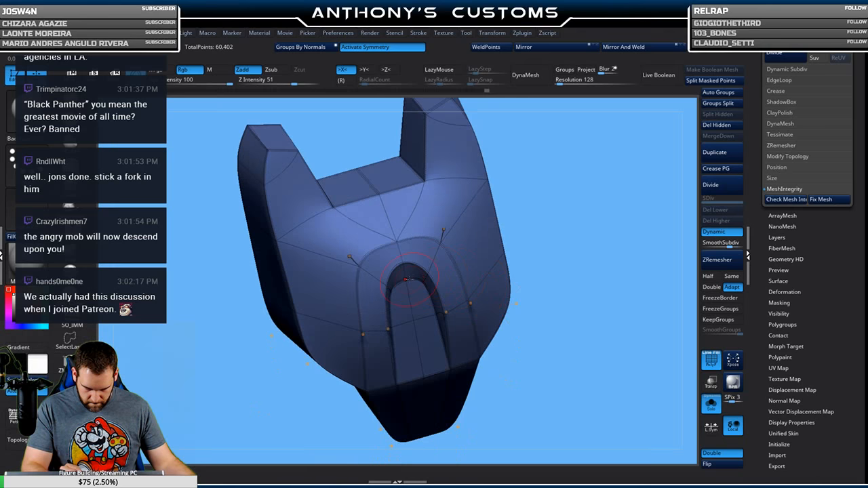
{"action": "right_click", "coordinate": [510, 208]}
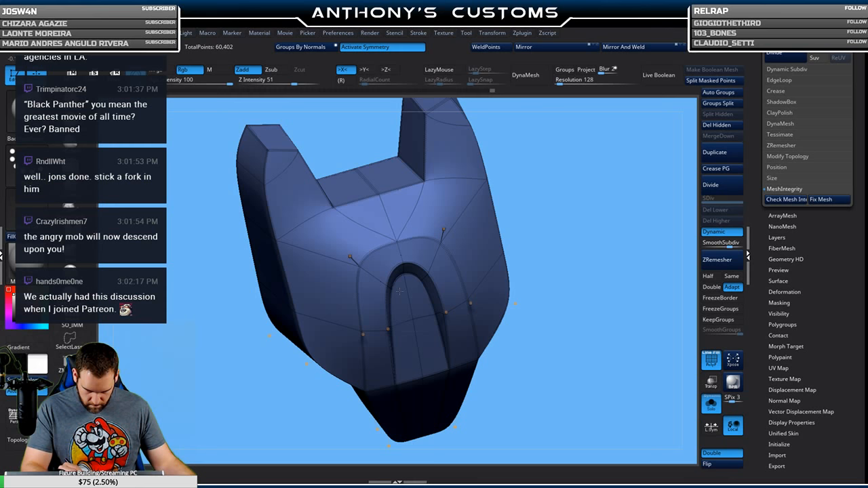
Examine the refined segment from the front, side and lower end, with and without the polyframe.
{"action": "mouse_move", "coordinate": [575, 235]}
{"action": "right_mouse_down"}
{"action": "mouse_move", "coordinate": [563, 183]}
{"action": "mouse_move", "coordinate": [576, 220]}
{"action": "mouse_move", "coordinate": [561, 229]}
{"action": "right_mouse_up"}
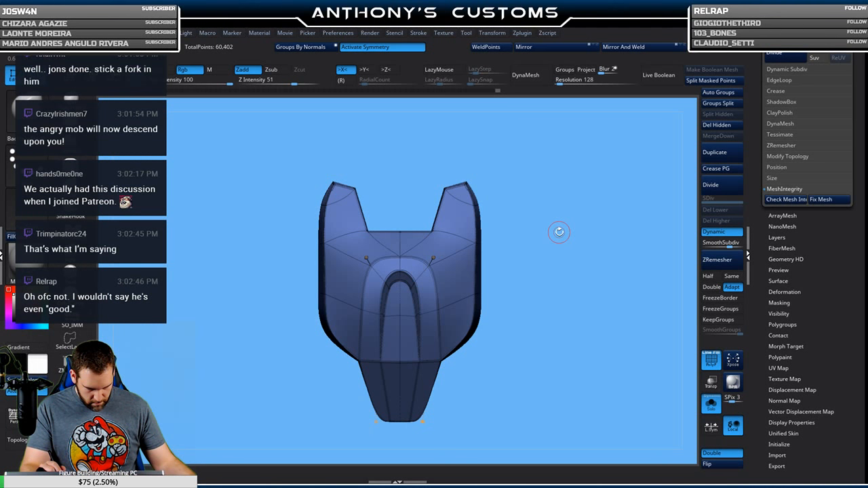
{"action": "right_click_drag", "start_coordinate": [557, 232], "coordinate": [513, 230]}
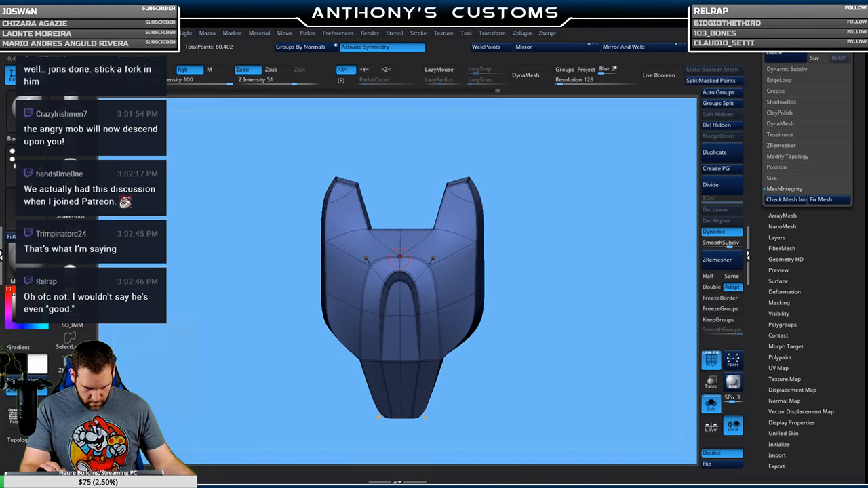
{"action": "mouse_move", "coordinate": [495, 228]}
{"action": "right_mouse_down"}
{"action": "mouse_move", "coordinate": [470, 258]}
{"action": "mouse_move", "coordinate": [562, 194]}
{"action": "mouse_move", "coordinate": [556, 168]}
{"action": "mouse_move", "coordinate": [536, 250]}
{"action": "mouse_move", "coordinate": [506, 241]}
{"action": "right_mouse_up"}
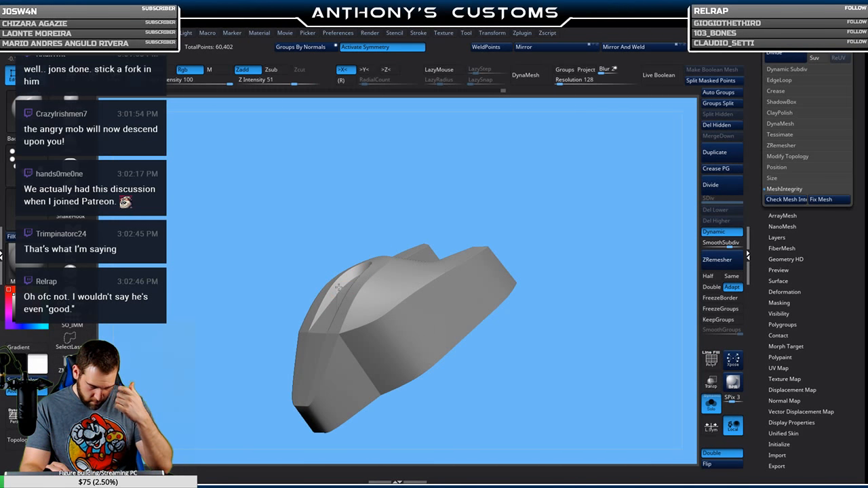
{"action": "right_click_drag", "start_coordinate": [451, 206], "coordinate": [488, 227]}
{"action": "right_click_drag", "start_coordinate": [524, 253], "coordinate": [514, 251]}
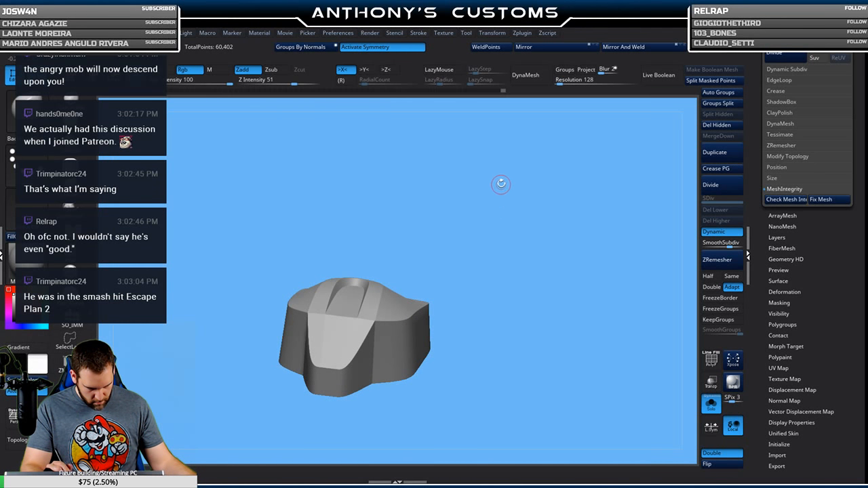
{"action": "right_click_drag", "start_coordinate": [486, 210], "coordinate": [513, 204]}
{"action": "key", "text": "shift+f"}
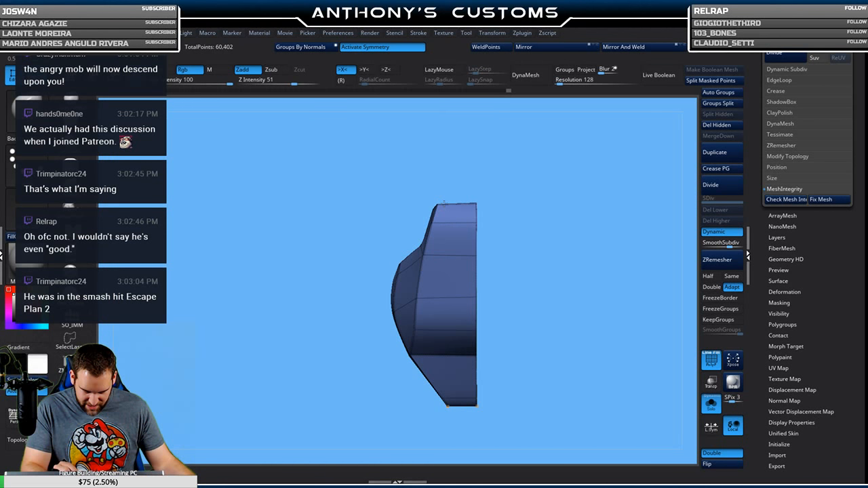
Duplicate the refined segment three times upwards with the Move gizmo and view the four-segment chain from the side.
{"action": "right_click_drag", "start_coordinate": [519, 242], "coordinate": [520, 285]}
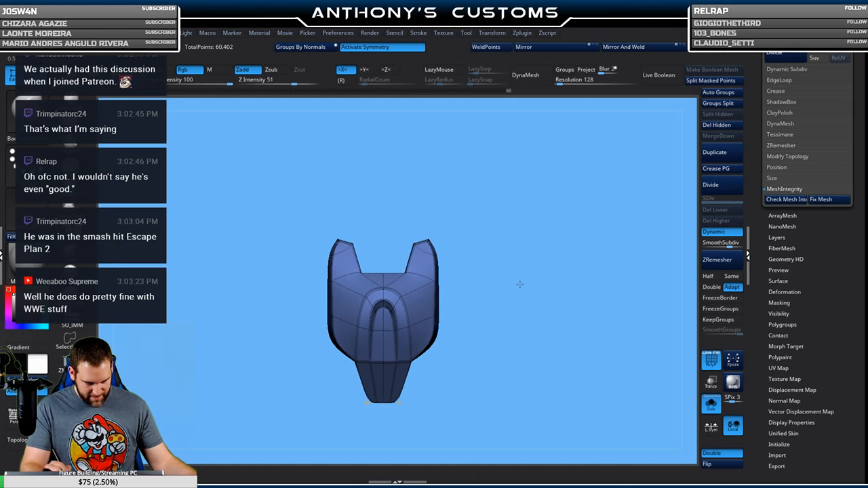
{"action": "key", "text": "w"}
{"action": "right_click_drag", "start_coordinate": [512, 325], "coordinate": [508, 297]}
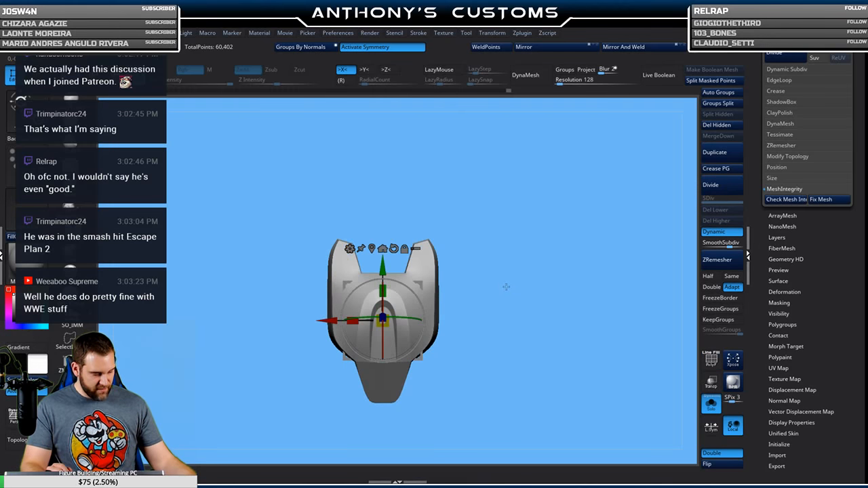
{"action": "key", "text": "q"}
{"action": "mouse_move", "coordinate": [509, 330]}
{"action": "right_mouse_down", "text": "alt"}
{"action": "mouse_move", "coordinate": [504, 310]}
{"action": "mouse_move", "coordinate": [502, 350]}
{"action": "mouse_move", "coordinate": [504, 331]}
{"action": "mouse_move", "coordinate": [507, 343]}
{"action": "mouse_move", "coordinate": [511, 334]}
{"action": "right_mouse_up", "text": "alt"}
{"action": "key", "text": "w"}
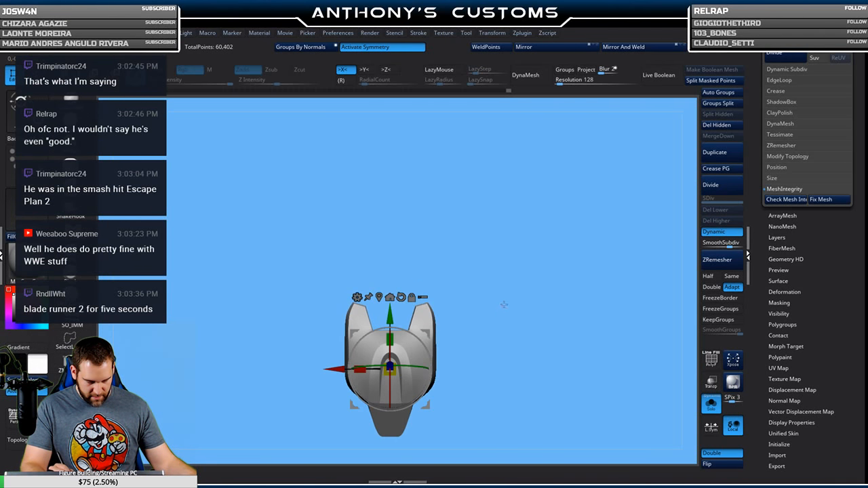
{"action": "mouse_move", "coordinate": [392, 303]}
{"action": "left_mouse_down", "text": "ctrl"}
{"action": "mouse_move", "coordinate": [403, 210]}
{"action": "mouse_move", "coordinate": [404, 225]}
{"action": "mouse_move", "coordinate": [401, 35]}
{"action": "left_mouse_up", "text": "ctrl"}
{"action": "key", "text": "q"}
{"action": "mouse_move", "coordinate": [498, 262]}
{"action": "right_mouse_down", "text": "ctrl"}
{"action": "mouse_move", "coordinate": [508, 212]}
{"action": "mouse_move", "coordinate": [520, 306]}
{"action": "mouse_move", "coordinate": [488, 214]}
{"action": "mouse_move", "coordinate": [514, 201]}
{"action": "mouse_move", "coordinate": [508, 321]}
{"action": "mouse_move", "coordinate": [539, 347]}
{"action": "mouse_move", "coordinate": [538, 308]}
{"action": "right_mouse_up", "text": "ctrl"}
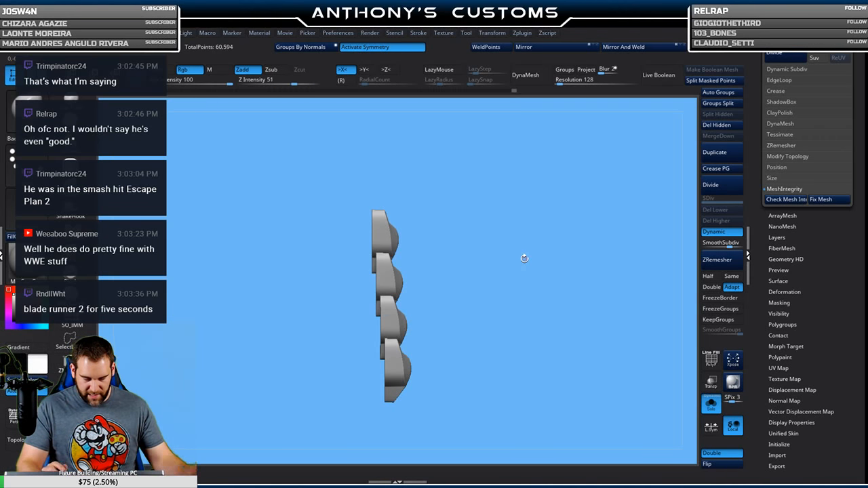
Undo the stacked copies back to the single segment and reset the Move gizmo's orientation.
{"action": "key", "text": "ctrl+z"}
{"action": "key", "text": "ctrl+z"}
{"action": "key", "text": "w"}
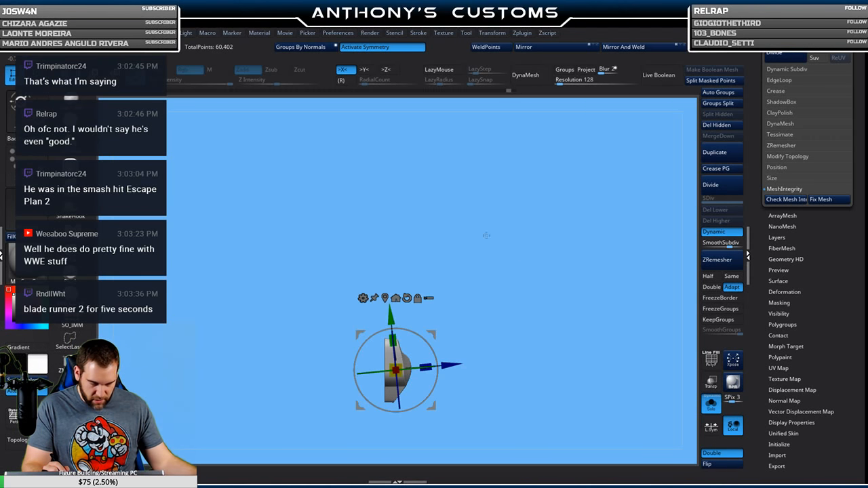
{"action": "left_click", "coordinate": [407, 298]}
{"action": "right_click_drag", "start_coordinate": [474, 198], "coordinate": [471, 217]}
Try duplicating the segment upwards into a straight six-segment chain, inspect it with the polyframe, and undo the copies.
{"action": "left_click_drag", "start_coordinate": [396, 316], "coordinate": [408, 84], "text": "ctrl"}
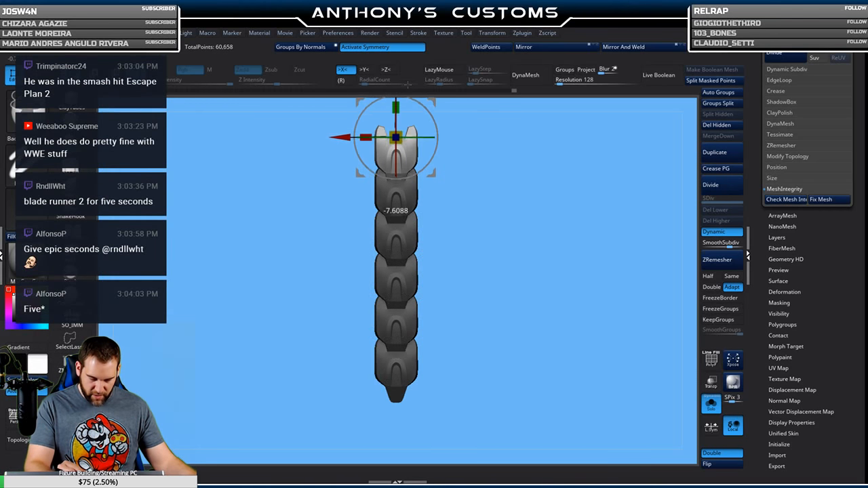
{"action": "key", "text": "q"}
{"action": "left_click_drag", "start_coordinate": [533, 252], "coordinate": [508, 289], "text": "alt"}
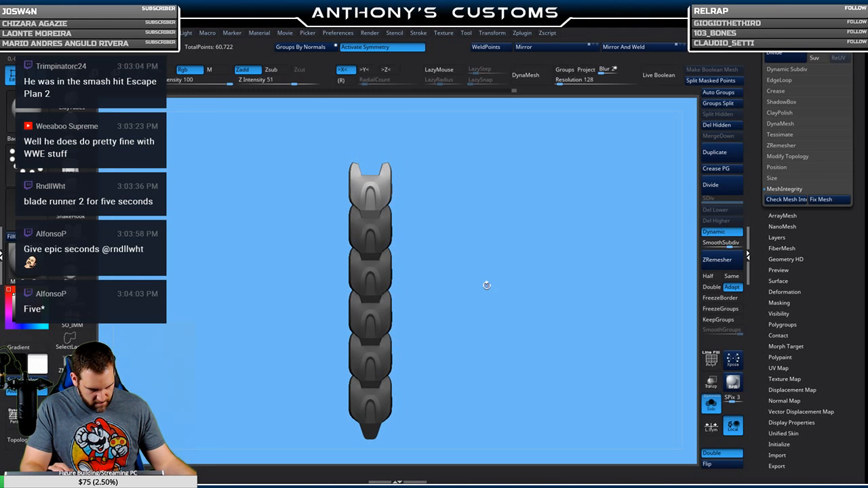
{"action": "left_click_drag", "start_coordinate": [486, 266], "coordinate": [520, 290]}
{"action": "left_click_drag", "start_coordinate": [476, 306], "coordinate": [500, 227]}
{"action": "key", "text": "shift+f"}
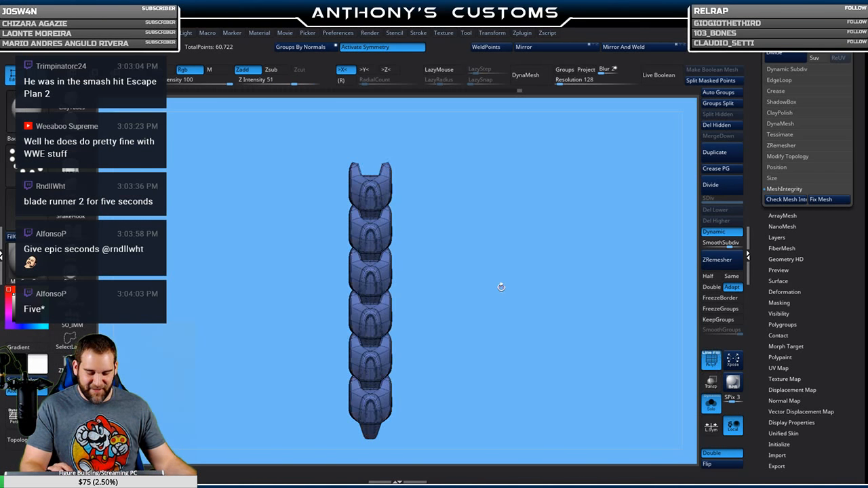
{"action": "key", "text": "ctrl+z"}
Examine the single segment's edge flow from the front, side and lower end with the polyframe.
{"action": "left_click_drag", "start_coordinate": [488, 288], "coordinate": [516, 333], "text": "alt"}
{"action": "key", "text": "shift+f"}
{"action": "left_click_drag", "start_coordinate": [535, 299], "coordinate": [538, 262], "text": "alt"}
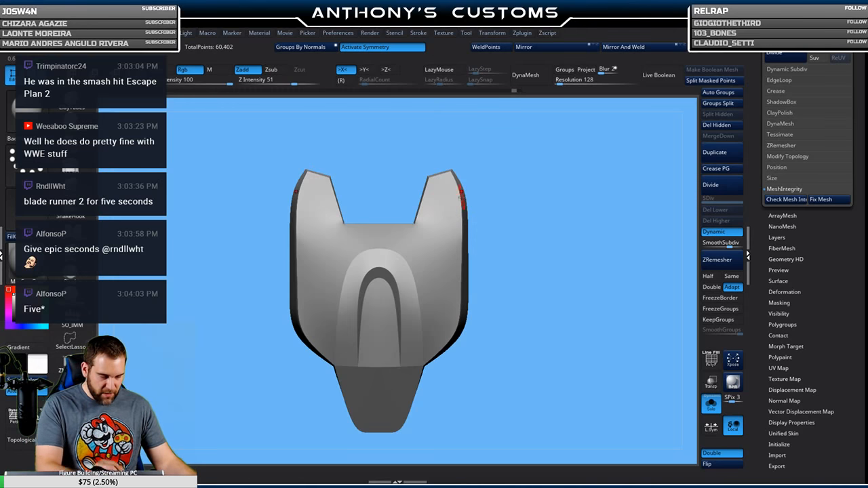
{"action": "key", "text": "shift+f"}
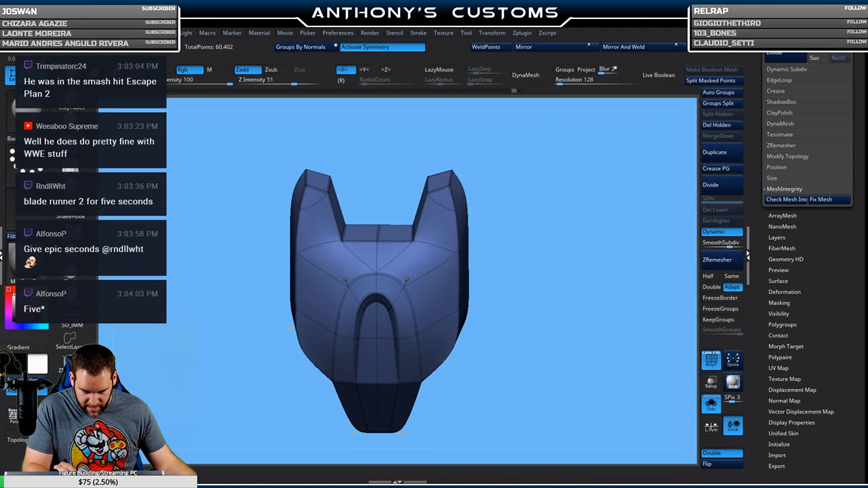
{"action": "mouse_move", "coordinate": [478, 306]}
{"action": "left_mouse_down"}
{"action": "mouse_move", "coordinate": [469, 300]}
{"action": "mouse_move", "coordinate": [464, 329]}
{"action": "mouse_move", "coordinate": [541, 245]}
{"action": "mouse_move", "coordinate": [555, 265]}
{"action": "mouse_move", "coordinate": [595, 233]}
{"action": "mouse_move", "coordinate": [563, 243]}
{"action": "mouse_move", "coordinate": [540, 235]}
{"action": "left_mouse_up"}
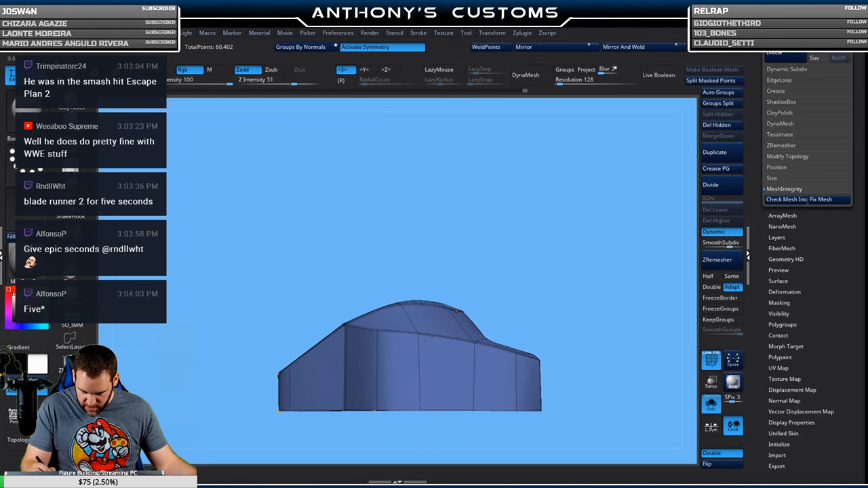
{"action": "left_click_drag", "start_coordinate": [424, 344], "coordinate": [503, 288]}
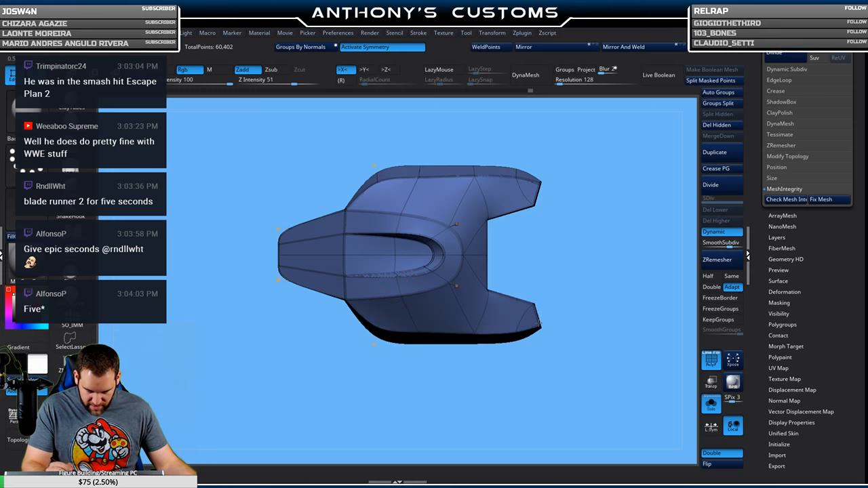
{"action": "left_click_drag", "start_coordinate": [573, 263], "coordinate": [568, 242]}
{"action": "left_click_drag", "start_coordinate": [500, 257], "coordinate": [532, 251]}
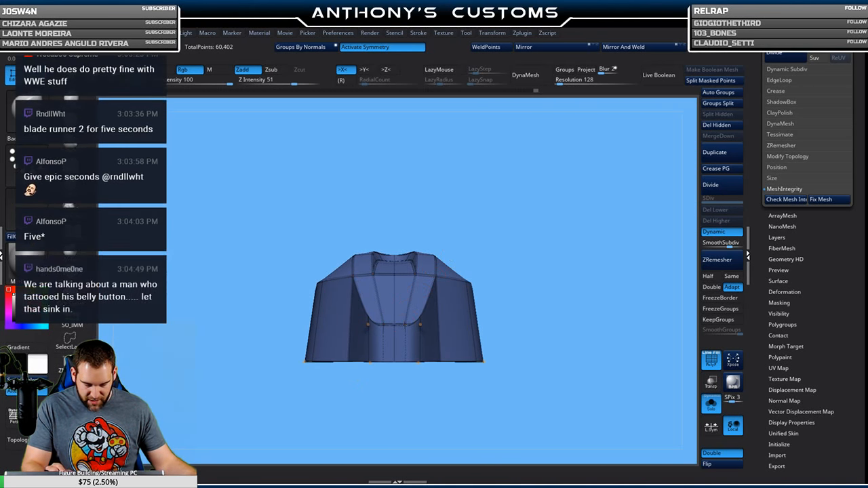
Examine the hump and arched groove from oblique, lower-end and front views, comparing the smooth shading with the polyframe.
{"action": "left_click_drag", "start_coordinate": [552, 258], "coordinate": [499, 318]}
{"action": "key", "text": "shift+f"}
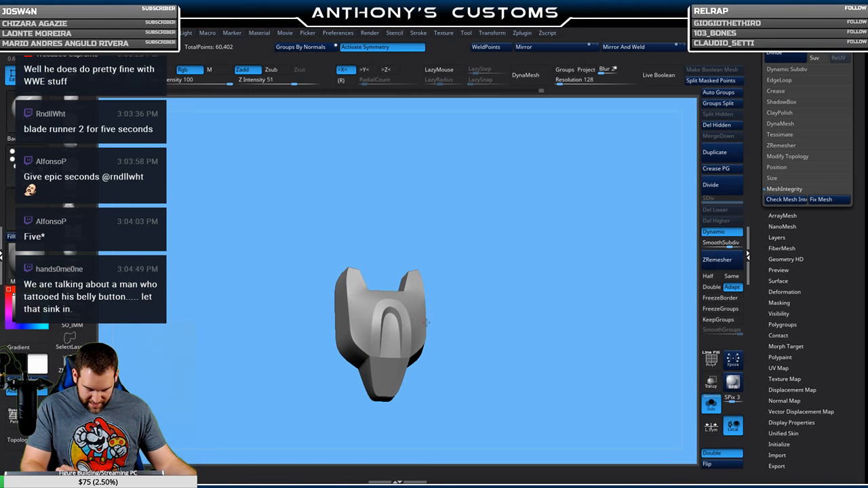
{"action": "left_click_drag", "start_coordinate": [510, 297], "coordinate": [529, 263]}
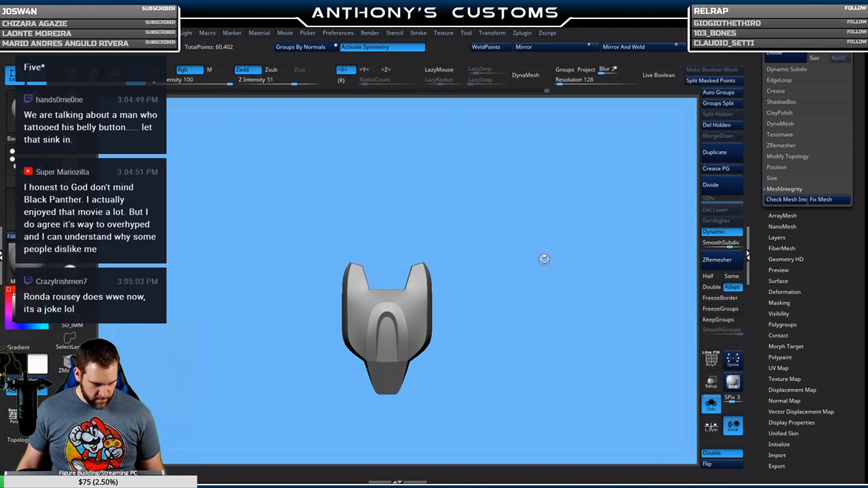
{"action": "mouse_move", "coordinate": [543, 259]}
{"action": "left_mouse_down"}
{"action": "mouse_move", "coordinate": [503, 345]}
{"action": "mouse_move", "coordinate": [481, 309]}
{"action": "mouse_move", "coordinate": [490, 322]}
{"action": "mouse_move", "coordinate": [523, 301]}
{"action": "mouse_move", "coordinate": [469, 318]}
{"action": "mouse_move", "coordinate": [550, 308]}
{"action": "mouse_move", "coordinate": [501, 281]}
{"action": "left_mouse_up"}
{"action": "key", "text": "shift+f"}
{"action": "left_click_drag", "start_coordinate": [549, 310], "coordinate": [460, 314]}
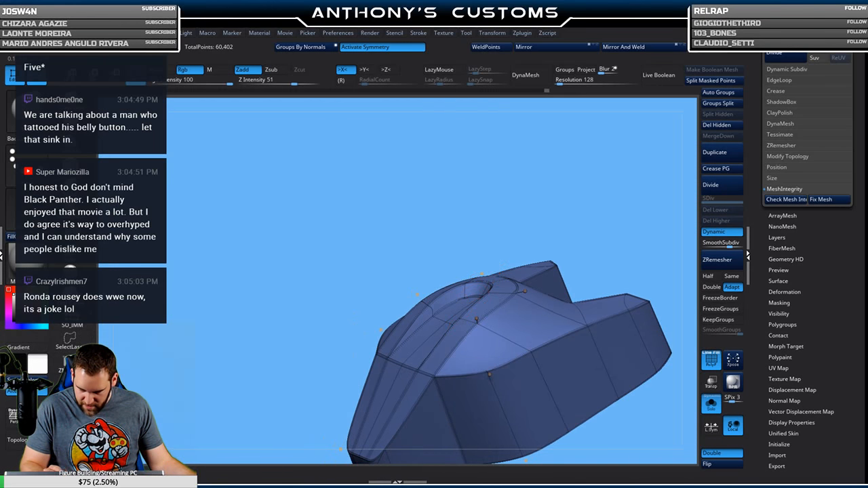
{"action": "left_click_drag", "start_coordinate": [578, 227], "coordinate": [605, 213], "text": "shift"}
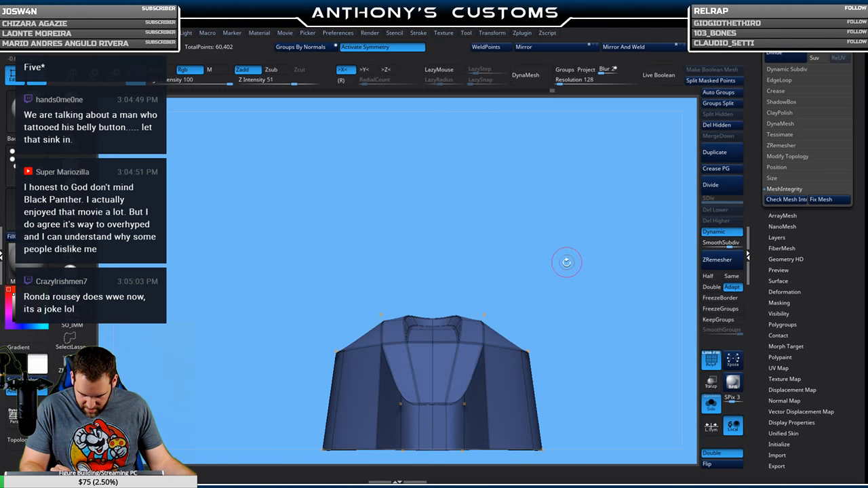
{"action": "left_click_drag", "start_coordinate": [567, 263], "coordinate": [589, 259]}
{"action": "mouse_move", "coordinate": [459, 268]}
{"action": "left_mouse_down"}
{"action": "mouse_move", "coordinate": [506, 254]}
{"action": "mouse_move", "coordinate": [479, 273]}
{"action": "mouse_move", "coordinate": [506, 232]}
{"action": "mouse_move", "coordinate": [545, 324]}
{"action": "mouse_move", "coordinate": [467, 253]}
{"action": "left_mouse_up"}
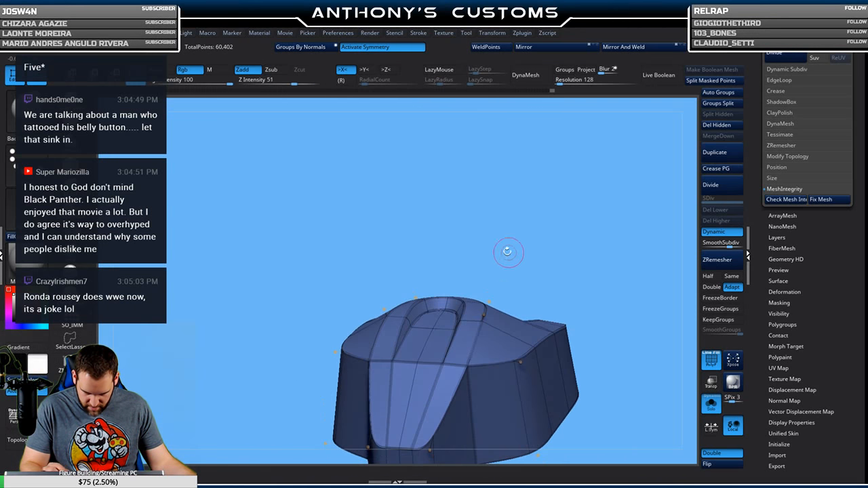
{"action": "left_click_drag", "start_coordinate": [430, 278], "coordinate": [570, 250]}
{"action": "key", "text": "shift+f"}
{"action": "left_click_drag", "start_coordinate": [606, 278], "coordinate": [526, 289], "text": "alt"}
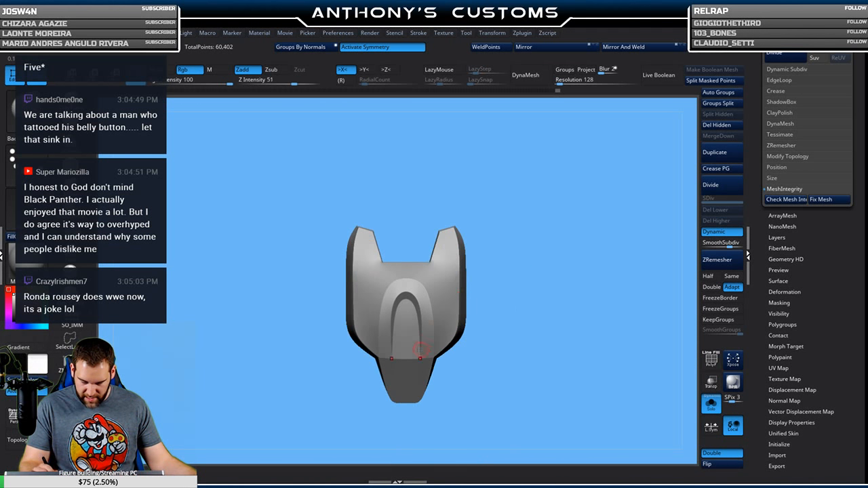
Nudge the peak of the hump slightly along its profile in side view with the Move brush.
{"action": "left_click_drag", "start_coordinate": [489, 340], "coordinate": [532, 269]}
{"action": "left_click_drag", "start_coordinate": [502, 296], "coordinate": [536, 291]}
{"action": "key", "text": "shift+f"}
{"action": "key", "text": "shift+f"}
{"action": "left_click_drag", "start_coordinate": [469, 284], "coordinate": [519, 311], "text": "alt"}
{"action": "left_click_drag", "start_coordinate": [496, 284], "coordinate": [567, 266], "text": "alt"}
{"action": "left_click_drag", "start_coordinate": [558, 229], "coordinate": [556, 277]}
{"action": "key", "text": "space"}
{"action": "left_click_drag", "start_coordinate": [415, 300], "coordinate": [424, 299]}
{"action": "left_click_drag", "start_coordinate": [494, 245], "coordinate": [509, 229]}
{"action": "key", "text": "shift+f"}
{"action": "key", "text": "shift+f"}
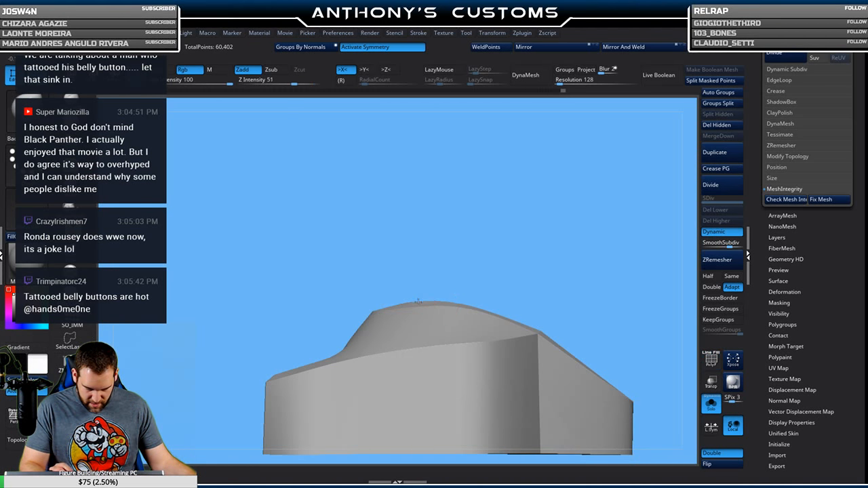
Touch up the rounded upper end of the arched groove with the Move brush and check it without the polyframe.
{"action": "left_click_drag", "start_coordinate": [569, 220], "coordinate": [531, 267]}
{"action": "key", "text": "shift+f"}
{"action": "key", "text": "space"}
{"action": "left_click_drag", "start_coordinate": [560, 229], "coordinate": [500, 236]}
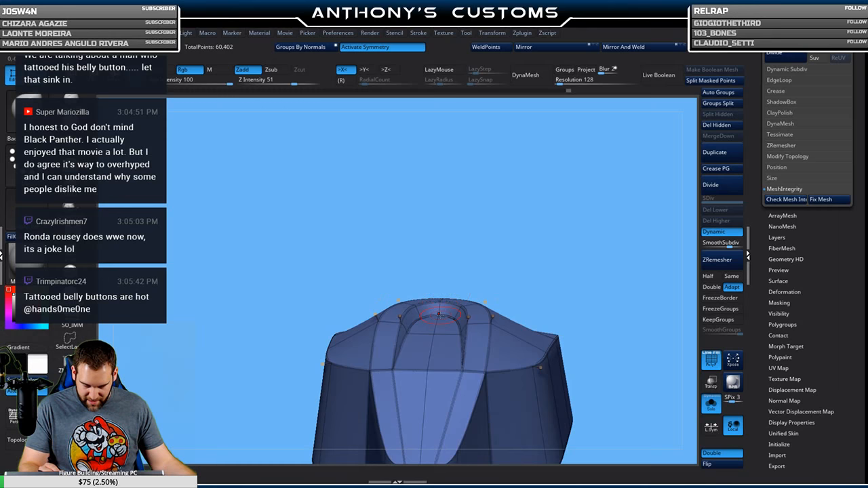
{"action": "key", "text": "shift+f"}
{"action": "left_click_drag", "start_coordinate": [533, 197], "coordinate": [552, 331]}
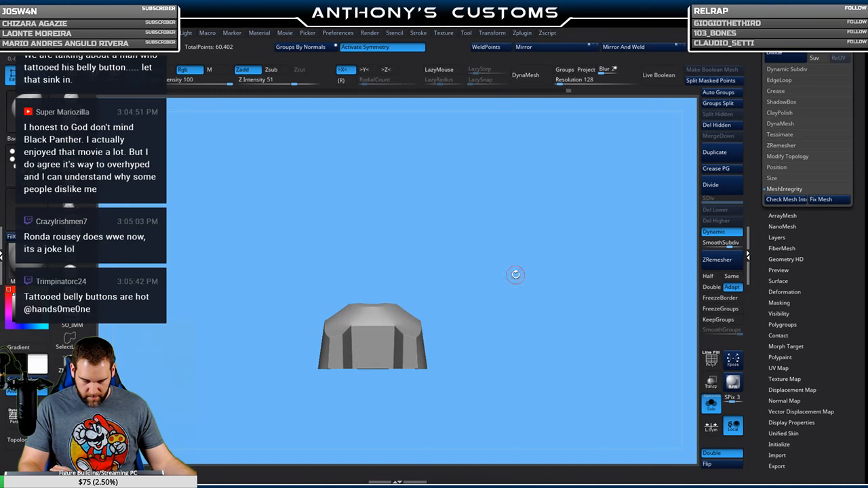
Reshape the upper surface of the prong tips with small Move brush strokes from the end and side views.
{"action": "key", "text": "space"}
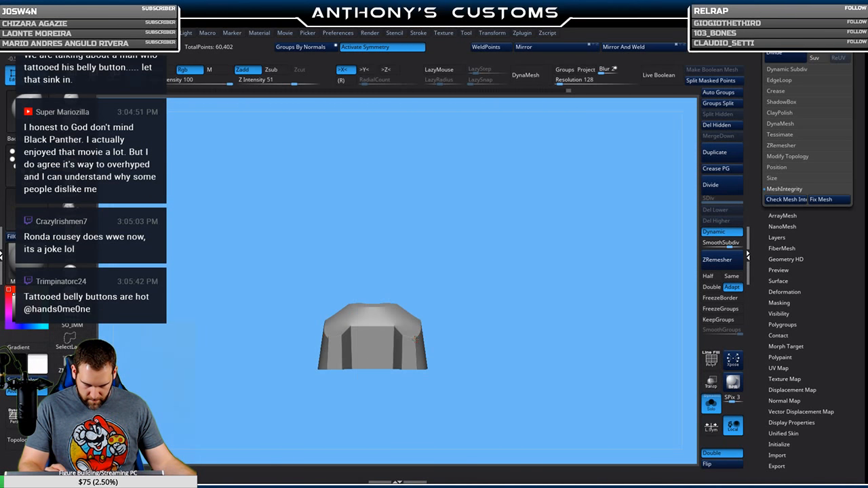
{"action": "left_click_drag", "start_coordinate": [520, 303], "coordinate": [466, 307]}
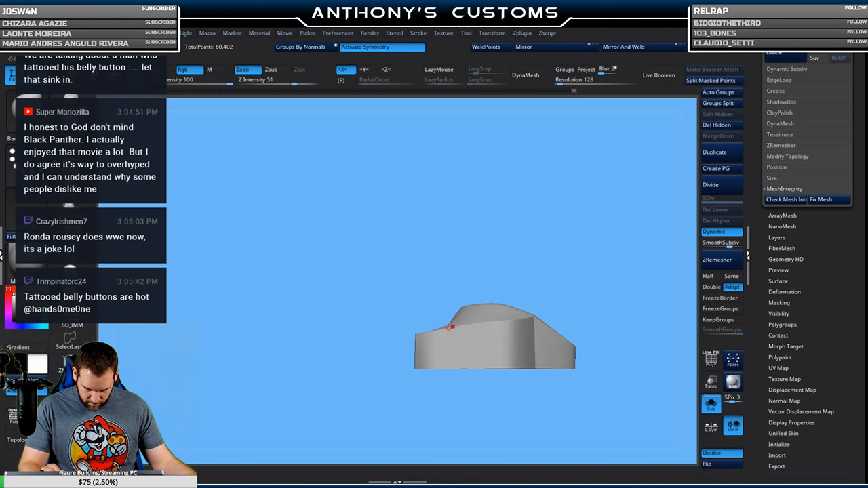
{"action": "key", "text": "shift+f"}
{"action": "left_click_drag", "start_coordinate": [533, 222], "coordinate": [485, 324], "text": "alt"}
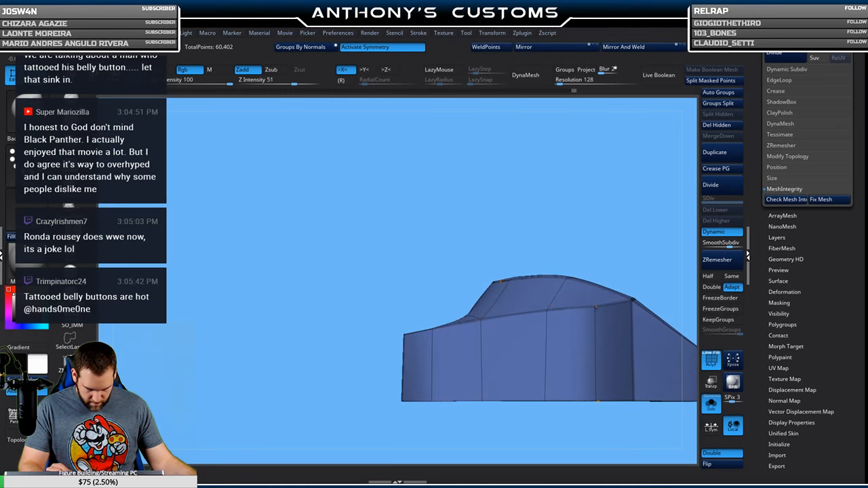
{"action": "left_click_drag", "start_coordinate": [594, 203], "coordinate": [618, 211]}
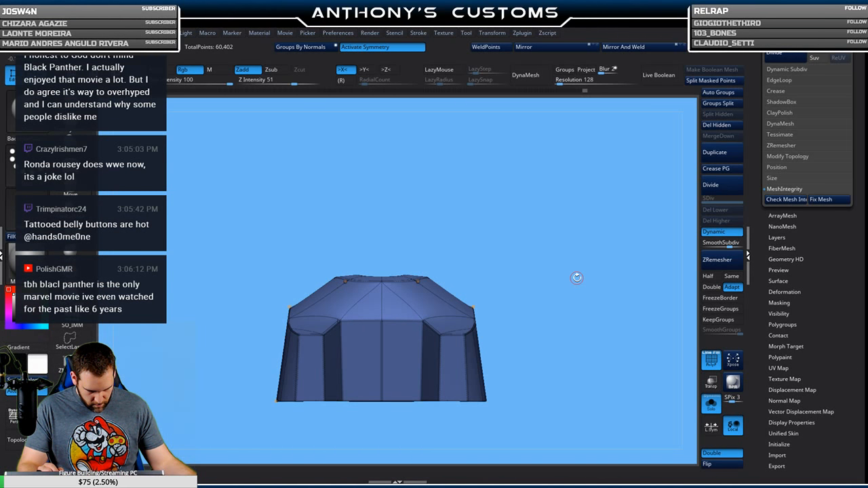
Fine-tune the prong surfaces around the notch with the Move brush, checking them from the upper end, side and front.
{"action": "key", "text": "shift+f"}
{"action": "left_click_drag", "start_coordinate": [558, 304], "coordinate": [559, 343]}
{"action": "mouse_move", "coordinate": [565, 306]}
{"action": "left_mouse_down"}
{"action": "mouse_move", "coordinate": [536, 249]}
{"action": "mouse_move", "coordinate": [584, 276]}
{"action": "mouse_move", "coordinate": [545, 217]}
{"action": "left_mouse_up"}
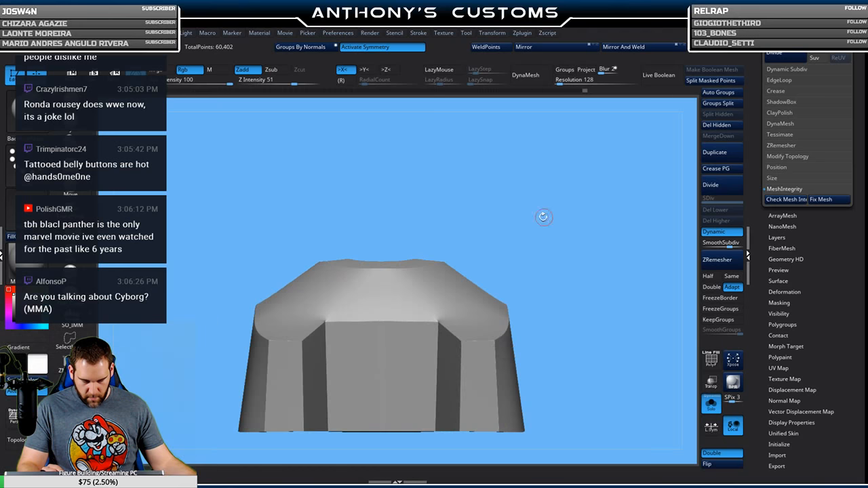
{"action": "right_click", "coordinate": [529, 250]}
{"action": "left_click_drag", "start_coordinate": [526, 247], "coordinate": [439, 309]}
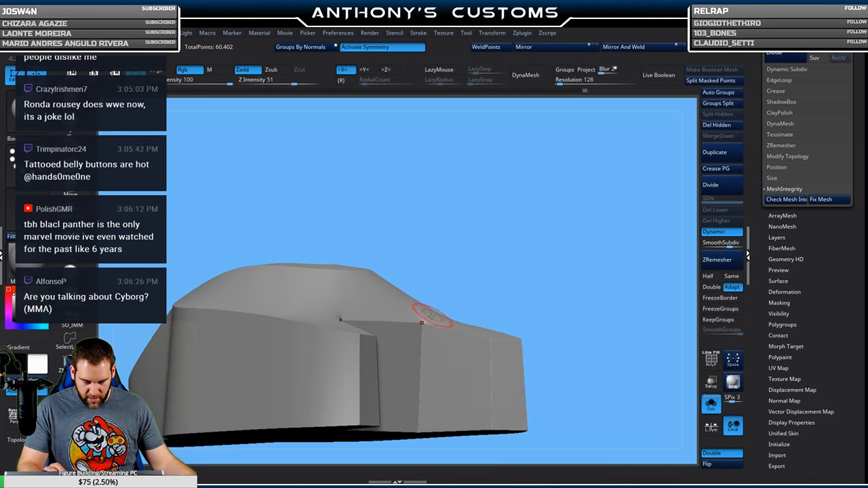
{"action": "mouse_move", "coordinate": [543, 259]}
{"action": "left_mouse_down"}
{"action": "mouse_move", "coordinate": [563, 353]}
{"action": "mouse_move", "coordinate": [547, 290]}
{"action": "left_mouse_up"}
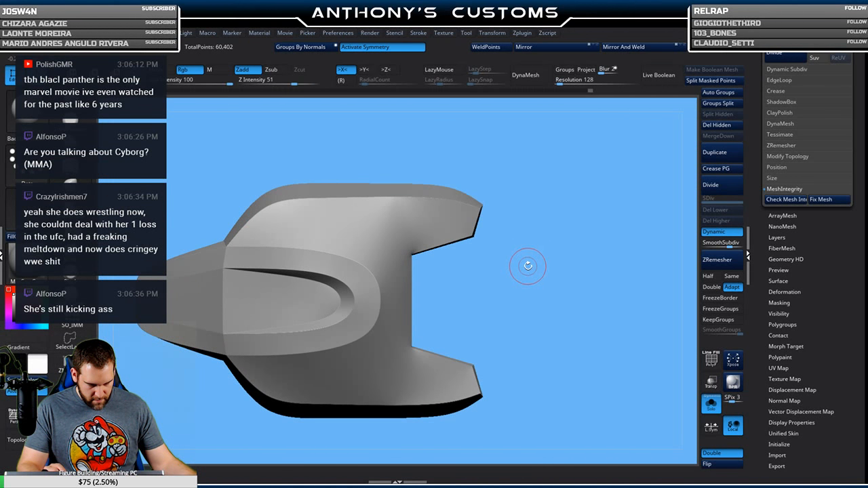
{"action": "left_click_drag", "start_coordinate": [534, 297], "coordinate": [527, 253]}
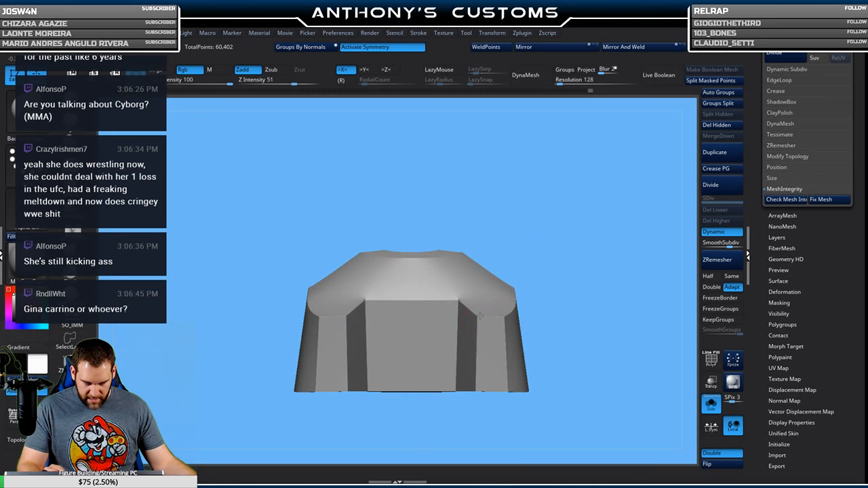
{"action": "left_click_drag", "start_coordinate": [521, 276], "coordinate": [535, 256]}
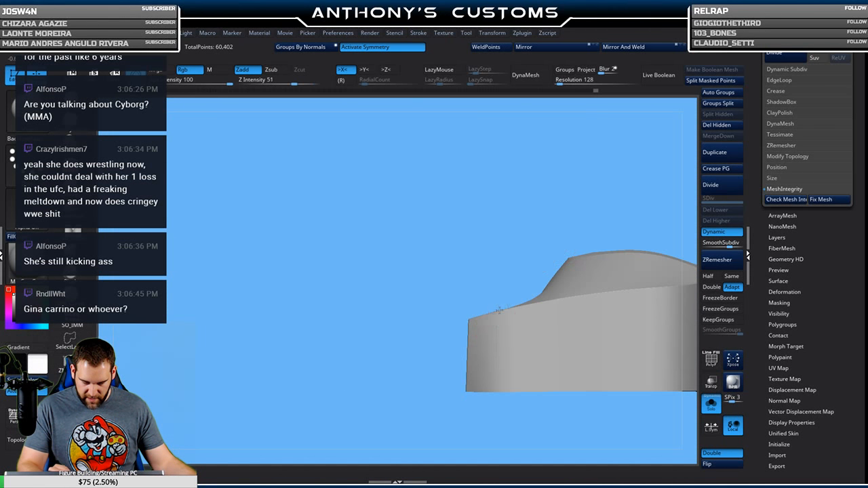
{"action": "left_click_drag", "start_coordinate": [405, 367], "coordinate": [430, 377]}
{"action": "left_click_drag", "start_coordinate": [540, 282], "coordinate": [568, 234]}
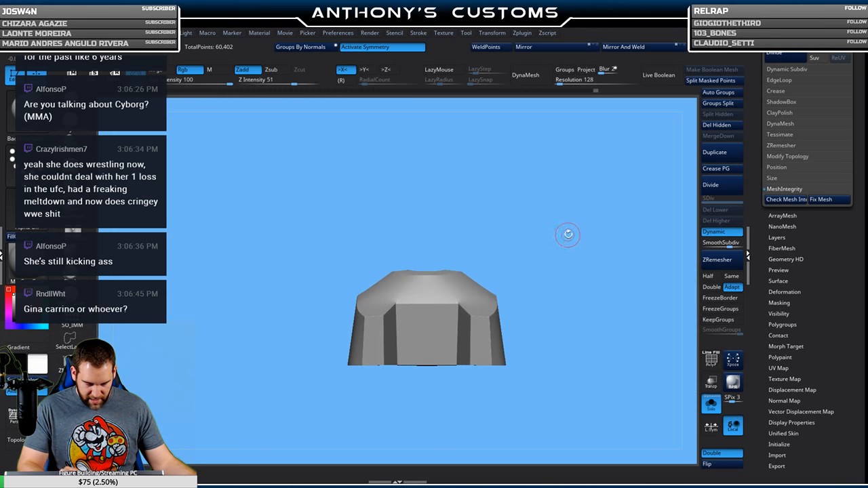
{"action": "left_click_drag", "start_coordinate": [541, 162], "coordinate": [549, 342]}
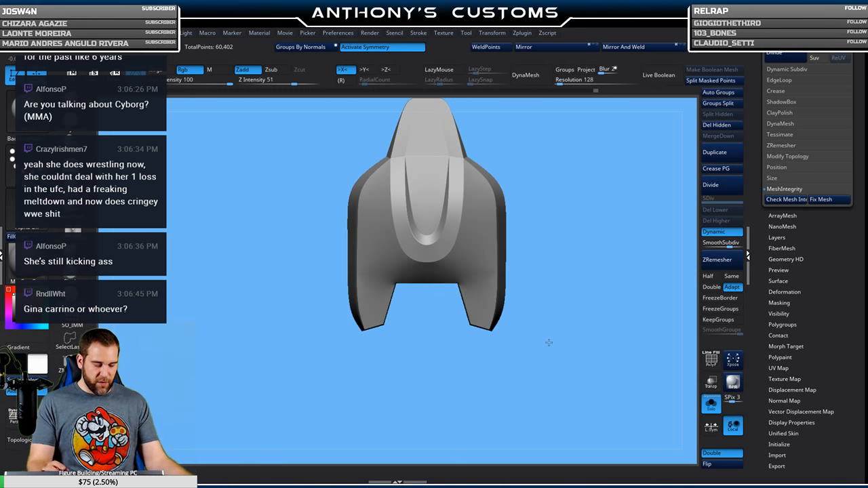
Raise the middle of the notch edge between the prongs into a slight curve with the Move brush.
{"action": "left_click_drag", "start_coordinate": [546, 280], "coordinate": [569, 296]}
{"action": "key", "text": "shift+f"}
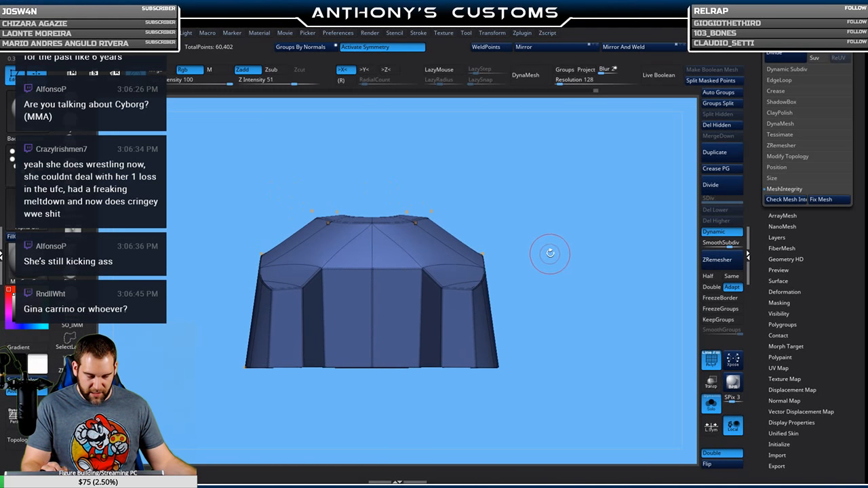
{"action": "left_click_drag", "start_coordinate": [550, 256], "coordinate": [571, 256]}
{"action": "left_click_drag", "start_coordinate": [523, 237], "coordinate": [504, 221]}
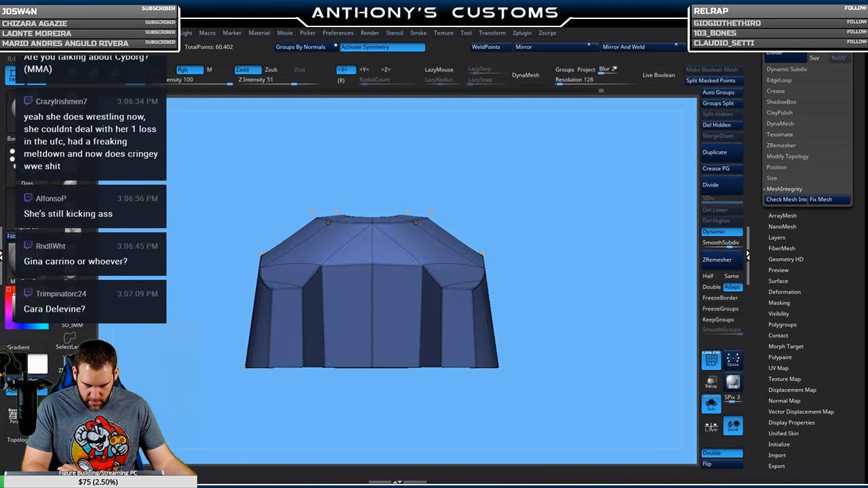
Stitch the extra edge points beside the prong tips into the tip corners on the face and underside with ZModeler.
{"action": "mouse_move", "coordinate": [543, 242]}
{"action": "left_mouse_down"}
{"action": "mouse_move", "coordinate": [535, 310]}
{"action": "mouse_move", "coordinate": [552, 310]}
{"action": "mouse_move", "coordinate": [594, 270]}
{"action": "mouse_move", "coordinate": [602, 238]}
{"action": "mouse_move", "coordinate": [616, 271]}
{"action": "mouse_move", "coordinate": [517, 193]}
{"action": "left_mouse_up"}
{"action": "left_click_drag", "start_coordinate": [584, 251], "coordinate": [560, 257]}
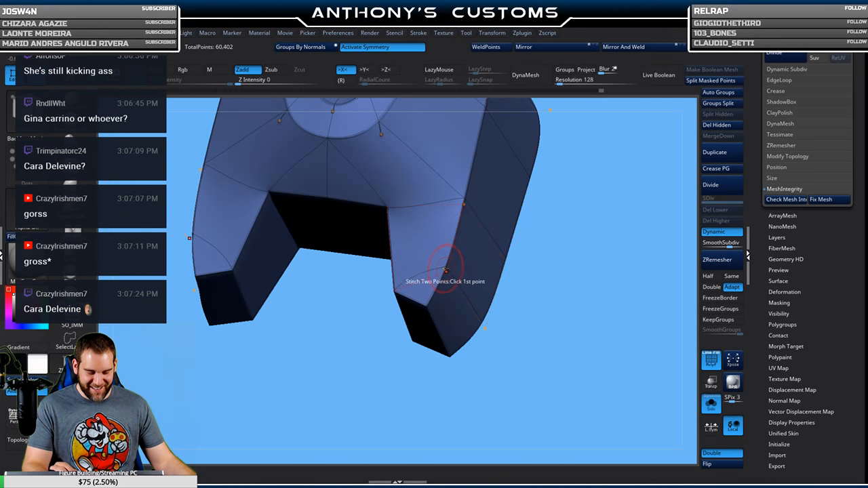
{"action": "left_click_drag", "start_coordinate": [519, 287], "coordinate": [530, 248]}
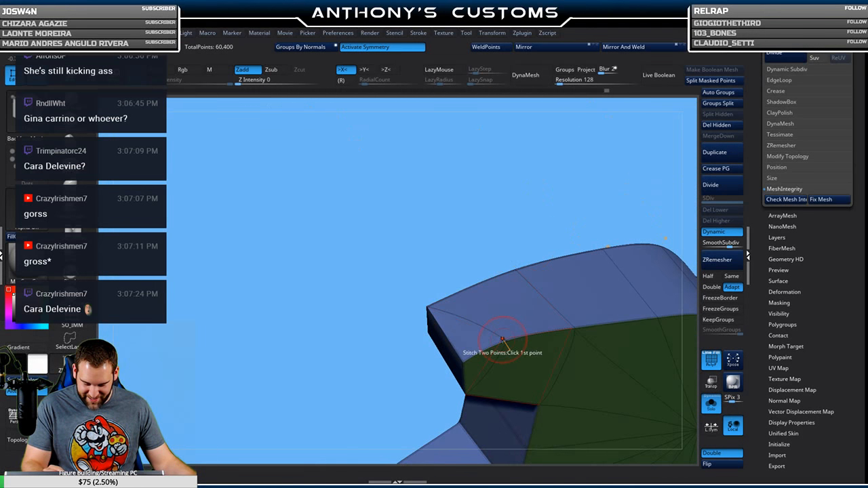
{"action": "left_click", "coordinate": [464, 363]}
Compare the stitched prong tips with dynamic subdivision off and on, and view the smoothed segment from the side.
{"action": "left_click_drag", "start_coordinate": [514, 201], "coordinate": [579, 269]}
{"action": "left_click", "coordinate": [724, 232]}
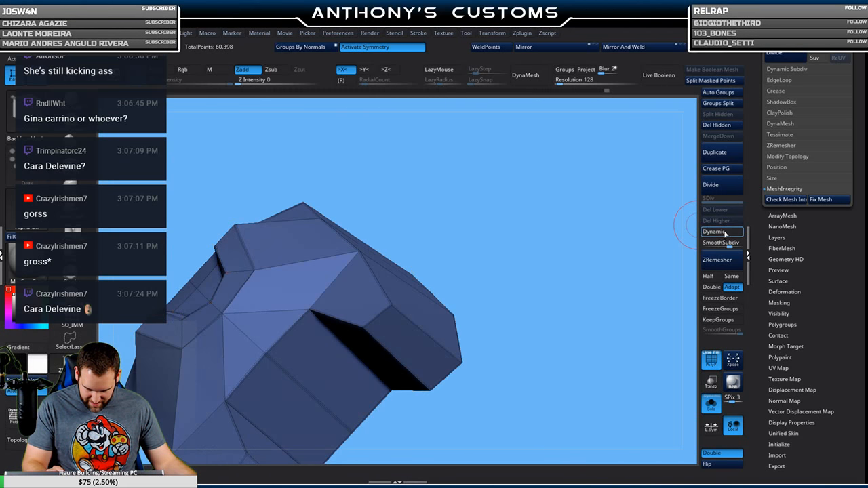
{"action": "left_click", "coordinate": [725, 233]}
{"action": "left_click_drag", "start_coordinate": [651, 234], "coordinate": [388, 356]}
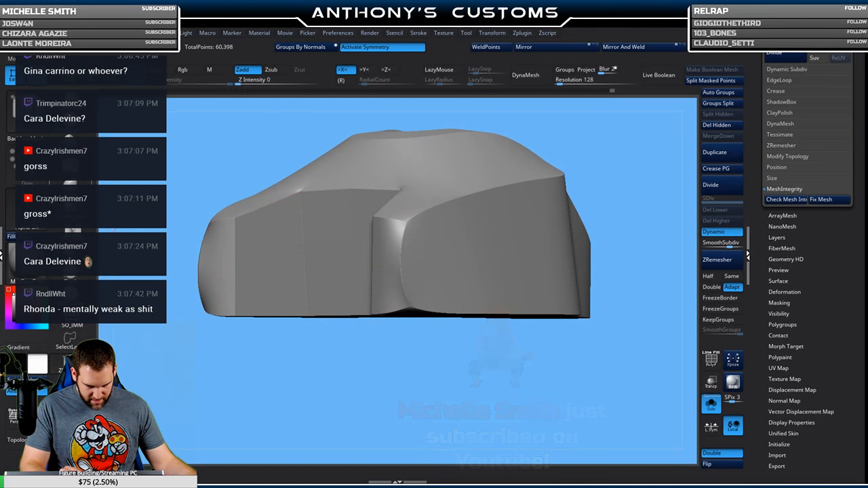
Inspect the prong tip edges with dynamic subdivision off and polyframe shown, restore dynamic subdivision and save the project.
{"action": "left_click", "coordinate": [713, 232]}
{"action": "key", "text": "shift+f"}
{"action": "mouse_move", "coordinate": [487, 364]}
{"action": "left_mouse_down"}
{"action": "mouse_move", "coordinate": [484, 388]}
{"action": "mouse_move", "coordinate": [480, 337]}
{"action": "mouse_move", "coordinate": [480, 375]}
{"action": "left_mouse_up"}
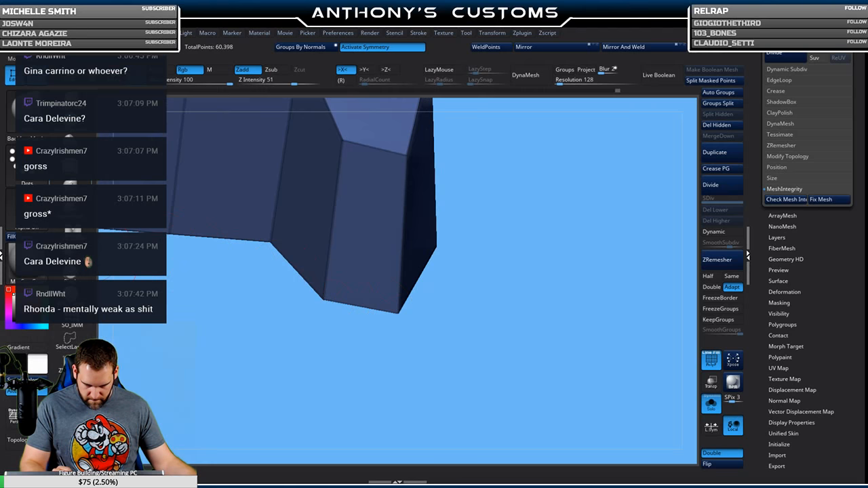
{"action": "left_click_drag", "start_coordinate": [539, 241], "coordinate": [568, 299], "text": "alt"}
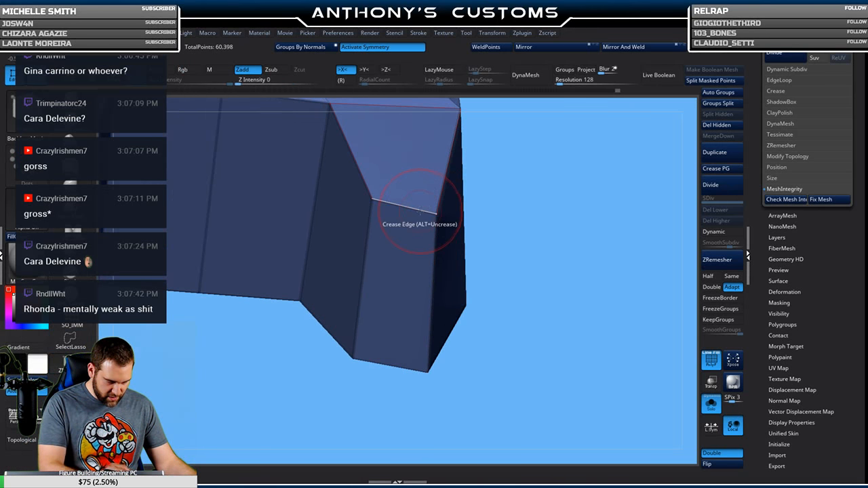
{"action": "left_click_drag", "start_coordinate": [531, 260], "coordinate": [489, 326]}
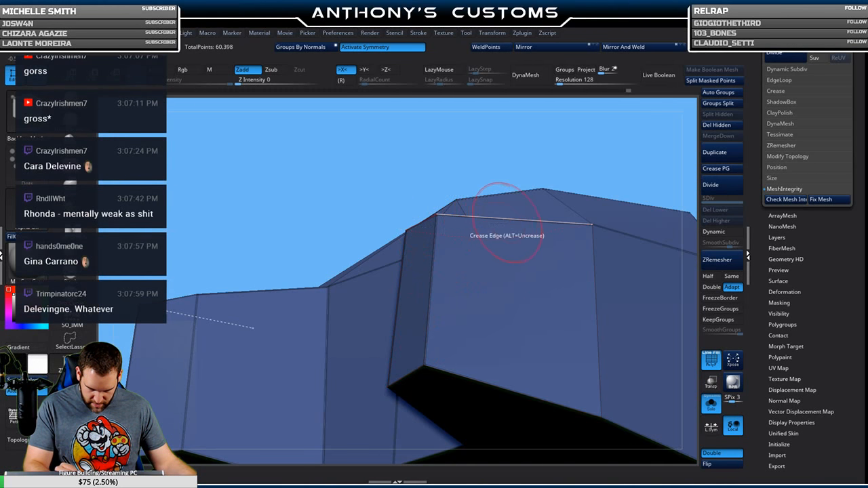
{"action": "left_click", "coordinate": [727, 232]}
{"action": "left_click_drag", "start_coordinate": [604, 148], "coordinate": [568, 245]}
{"action": "key", "text": "ctrl+s"}
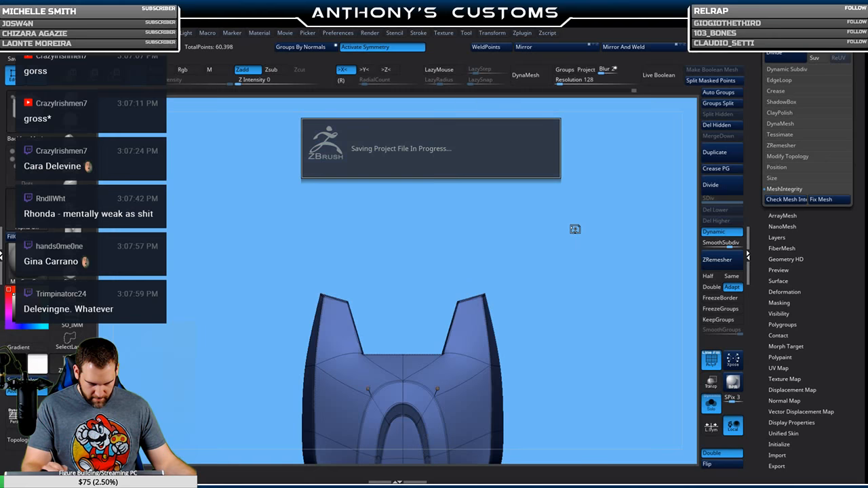
Try stacking copies of the smoothed segment upward into a chain and view it at an angle.
{"action": "mouse_move", "coordinate": [552, 240]}
{"action": "left_mouse_down", "text": "alt"}
{"action": "mouse_move", "coordinate": [553, 251]}
{"action": "mouse_move", "coordinate": [546, 238]}
{"action": "left_mouse_up", "text": "alt"}
{"action": "key", "text": "shift+f"}
{"action": "left_click_drag", "start_coordinate": [536, 277], "coordinate": [546, 355]}
{"action": "key", "text": "w"}
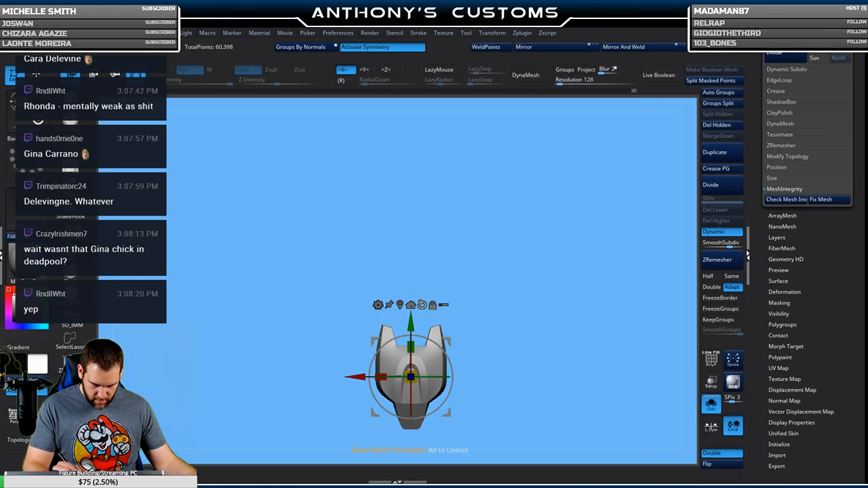
{"action": "left_click_drag", "start_coordinate": [414, 324], "coordinate": [428, 33], "text": "ctrl"}
{"action": "left_click_drag", "start_coordinate": [529, 287], "coordinate": [523, 317], "text": "alt"}
{"action": "key", "text": "q"}
{"action": "mouse_move", "coordinate": [542, 287]}
{"action": "left_mouse_down"}
{"action": "mouse_move", "coordinate": [562, 314]}
{"action": "mouse_move", "coordinate": [555, 361]}
{"action": "mouse_move", "coordinate": [567, 353]}
{"action": "mouse_move", "coordinate": [516, 352]}
{"action": "mouse_move", "coordinate": [529, 332]}
{"action": "mouse_move", "coordinate": [560, 316]}
{"action": "mouse_move", "coordinate": [557, 342]}
{"action": "mouse_move", "coordinate": [525, 371]}
{"action": "mouse_move", "coordinate": [513, 366]}
{"action": "left_mouse_up"}
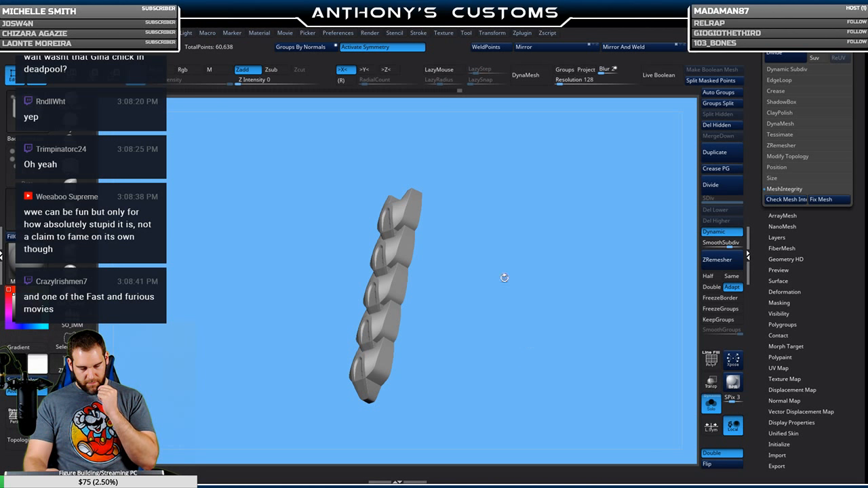
Undo the stacked copies back to the single segment.
{"action": "key", "text": "ctrl+z"}
{"action": "key", "text": "ctrl+z"}
{"action": "key", "text": "ctrl+z"}
{"action": "key", "text": "ctrl+z"}
{"action": "key", "text": "ctrl+z"}
Examine the single segment's polyframe from the side and the end, and its smooth surface from the front.
{"action": "left_click_drag", "start_coordinate": [504, 293], "coordinate": [503, 332]}
{"action": "left_click_drag", "start_coordinate": [502, 333], "coordinate": [534, 358]}
{"action": "key", "text": "shift+f"}
{"action": "left_click_drag", "start_coordinate": [567, 258], "coordinate": [550, 225]}
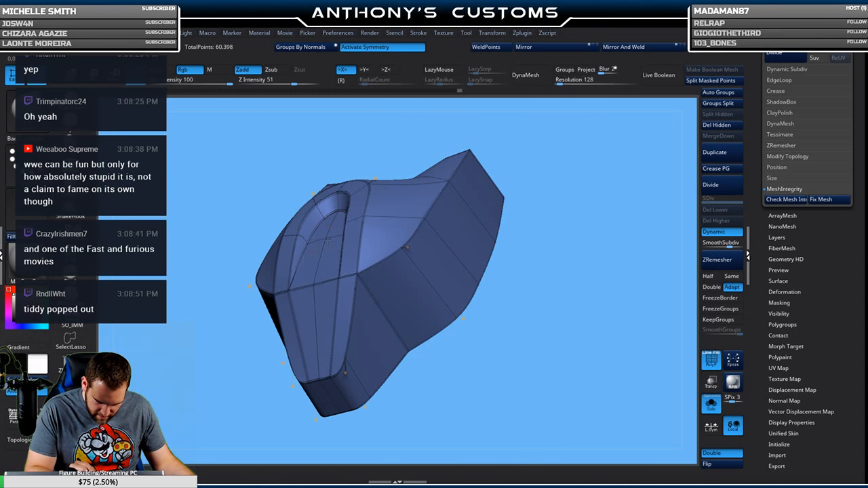
{"action": "left_click_drag", "start_coordinate": [538, 221], "coordinate": [517, 204]}
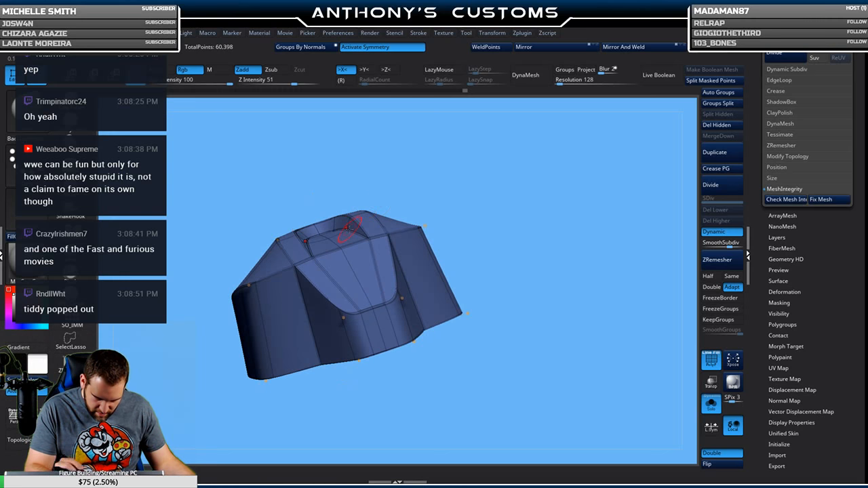
{"action": "left_click_drag", "start_coordinate": [491, 161], "coordinate": [520, 211]}
{"action": "key", "text": "shift+f"}
{"action": "left_click_drag", "start_coordinate": [529, 326], "coordinate": [519, 277], "text": "alt"}
{"action": "left_click_drag", "start_coordinate": [532, 340], "coordinate": [534, 322]}
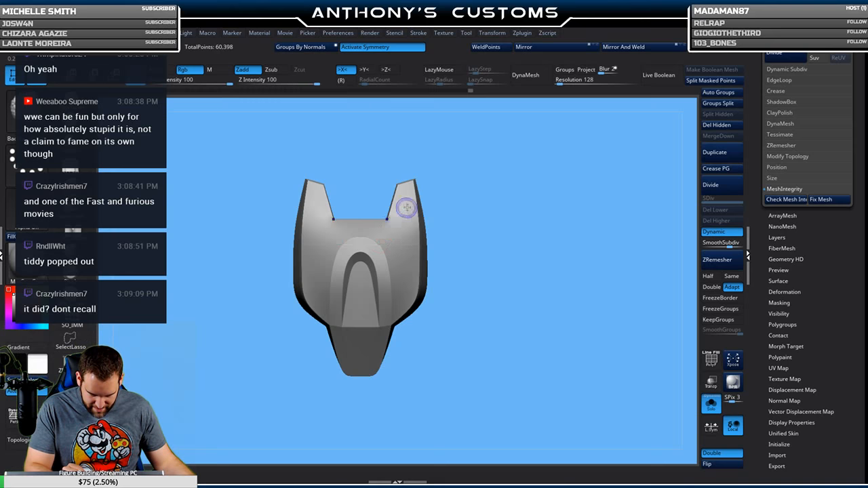
Compare the segment's front view with polyframe on and off, and check the hump profile from the side.
{"action": "key", "text": "shift+f"}
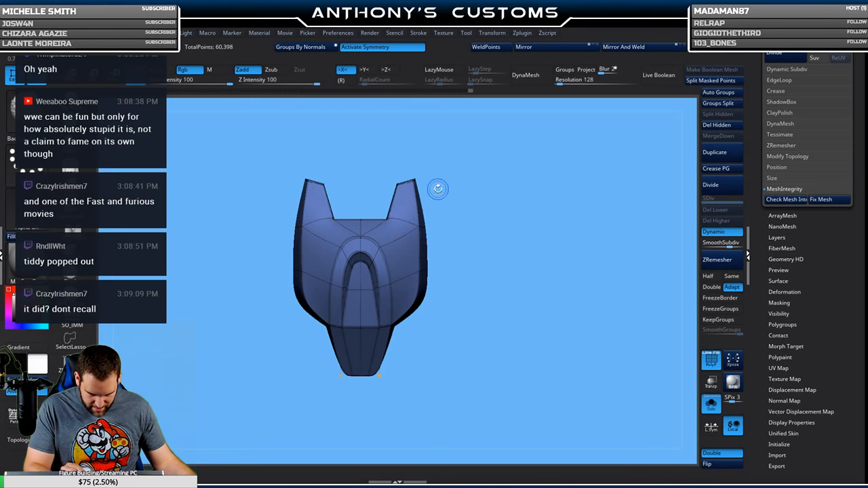
{"action": "key", "text": "shift+f"}
{"action": "left_click_drag", "start_coordinate": [438, 188], "coordinate": [490, 318]}
{"action": "left_click_drag", "start_coordinate": [505, 279], "coordinate": [548, 224]}
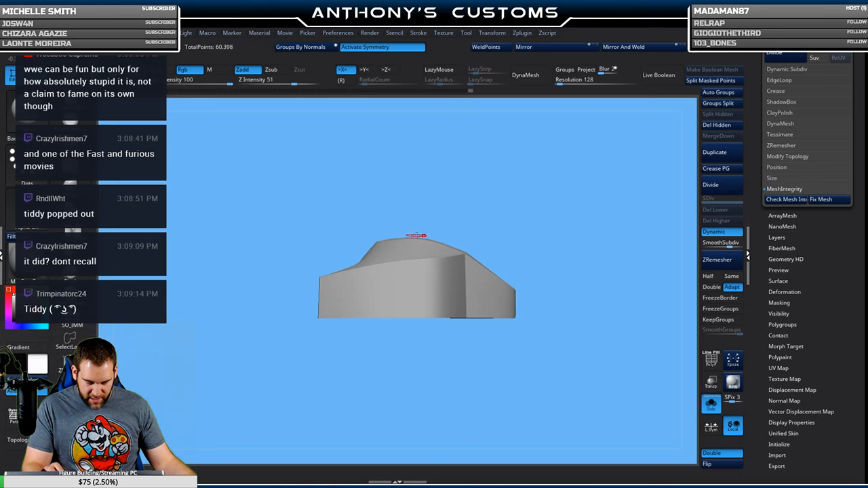
{"action": "left_click_drag", "start_coordinate": [516, 200], "coordinate": [570, 285]}
{"action": "key", "text": "shift+f"}
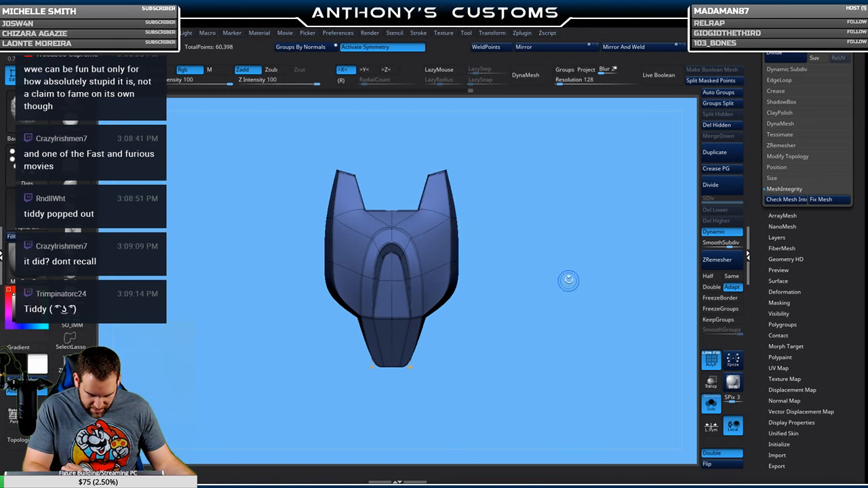
{"action": "key", "text": "shift+f"}
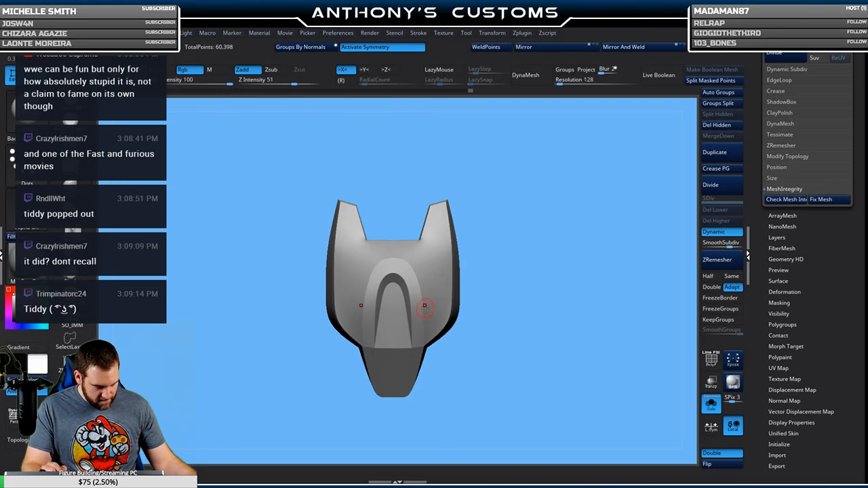
{"action": "left_click_drag", "start_coordinate": [523, 258], "coordinate": [526, 247]}
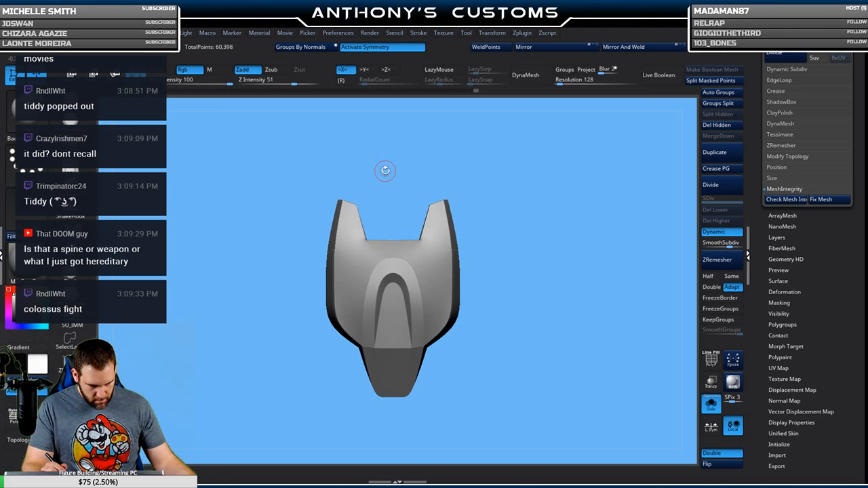
Try repeating the segment upward into a chain once more, then undo the copies.
{"action": "left_click_drag", "start_coordinate": [535, 298], "coordinate": [520, 248], "text": "alt"}
{"action": "left_click_drag", "start_coordinate": [520, 251], "coordinate": [526, 328], "text": "alt"}
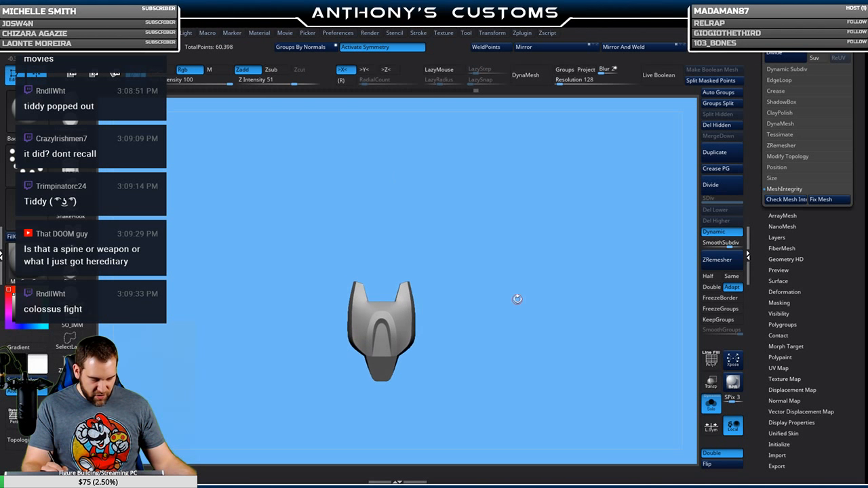
{"action": "left_click_drag", "start_coordinate": [517, 276], "coordinate": [508, 324], "text": "alt"}
{"action": "key", "text": "w"}
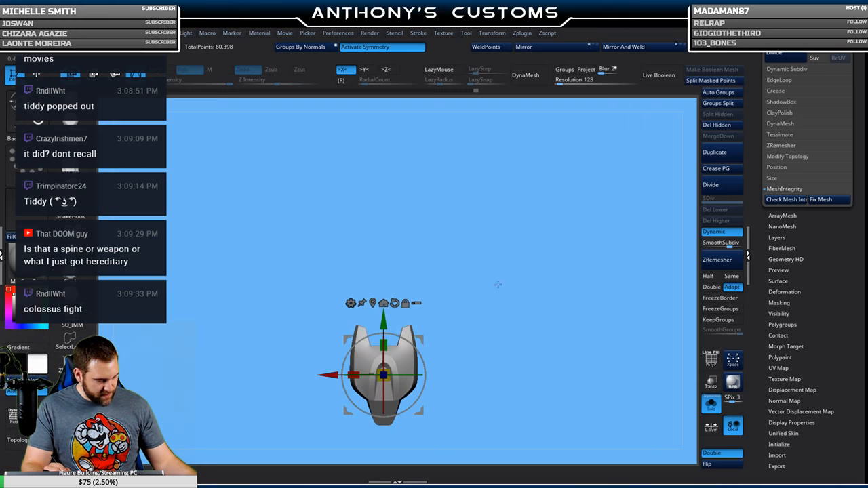
{"action": "left_click_drag", "start_coordinate": [392, 322], "coordinate": [382, 13]}
{"action": "mouse_move", "coordinate": [506, 299]}
{"action": "left_mouse_down", "text": "alt"}
{"action": "mouse_move", "coordinate": [504, 271]}
{"action": "mouse_move", "coordinate": [496, 295]}
{"action": "mouse_move", "coordinate": [503, 359]}
{"action": "mouse_move", "coordinate": [546, 326]}
{"action": "mouse_move", "coordinate": [456, 334]}
{"action": "mouse_move", "coordinate": [502, 352]}
{"action": "mouse_move", "coordinate": [523, 329]}
{"action": "mouse_move", "coordinate": [513, 291]}
{"action": "mouse_move", "coordinate": [509, 308]}
{"action": "mouse_move", "coordinate": [502, 302]}
{"action": "mouse_move", "coordinate": [515, 304]}
{"action": "mouse_move", "coordinate": [496, 249]}
{"action": "mouse_move", "coordinate": [493, 416]}
{"action": "left_mouse_up", "text": "alt"}
{"action": "key", "text": "q"}
{"action": "mouse_move", "coordinate": [502, 362]}
{"action": "left_mouse_down"}
{"action": "mouse_move", "coordinate": [514, 346]}
{"action": "mouse_move", "coordinate": [505, 351]}
{"action": "left_mouse_up"}
{"action": "key", "text": "ctrl+z"}
{"action": "key", "text": "ctrl+z"}
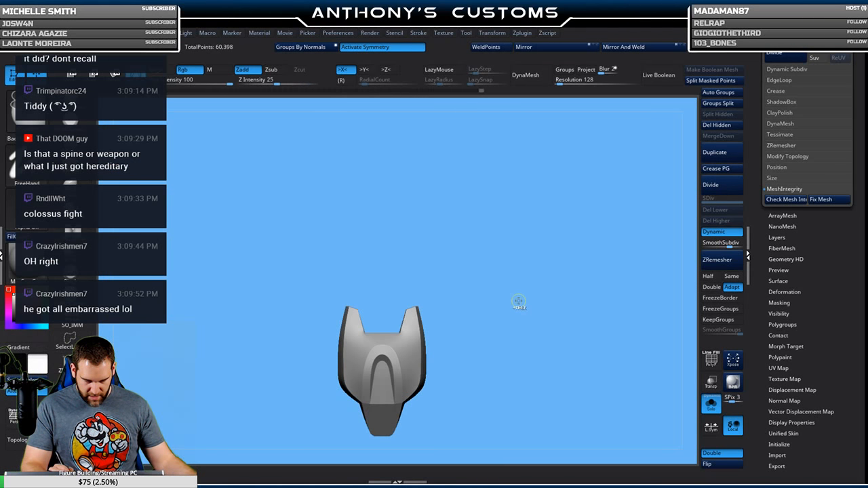
Mask the whole segment except the notch edge between the prongs.
{"action": "key", "text": "shift+f"}
{"action": "left_click_drag", "start_coordinate": [513, 295], "coordinate": [542, 267], "text": "alt"}
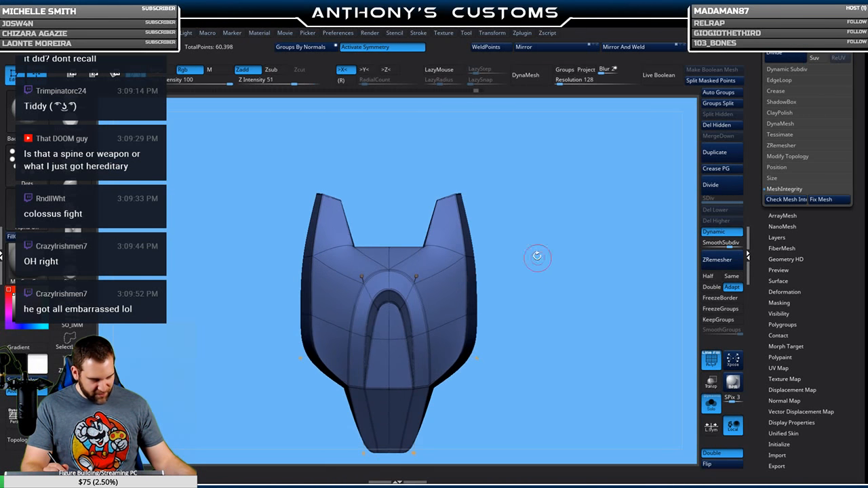
{"action": "mouse_move", "coordinate": [513, 216]}
{"action": "left_mouse_down"}
{"action": "mouse_move", "coordinate": [506, 234]}
{"action": "mouse_move", "coordinate": [516, 227]}
{"action": "left_mouse_up"}
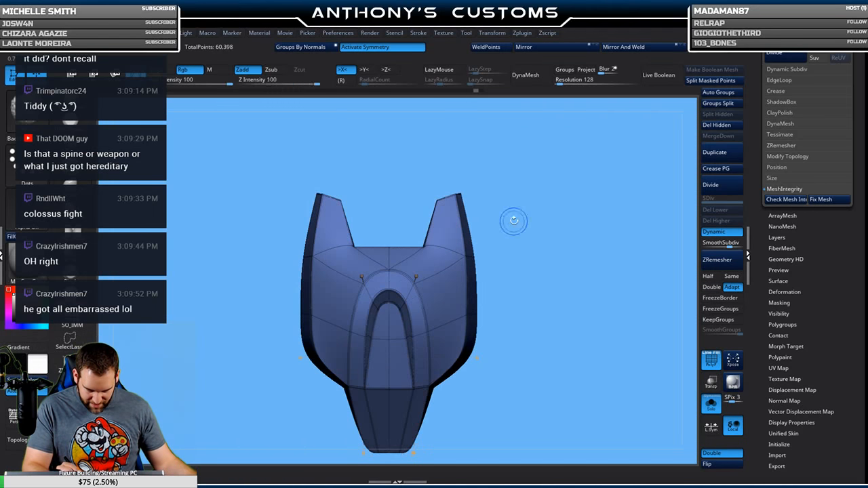
{"action": "key", "text": "b"}
{"action": "key", "text": "z"}
{"action": "key", "text": "m"}
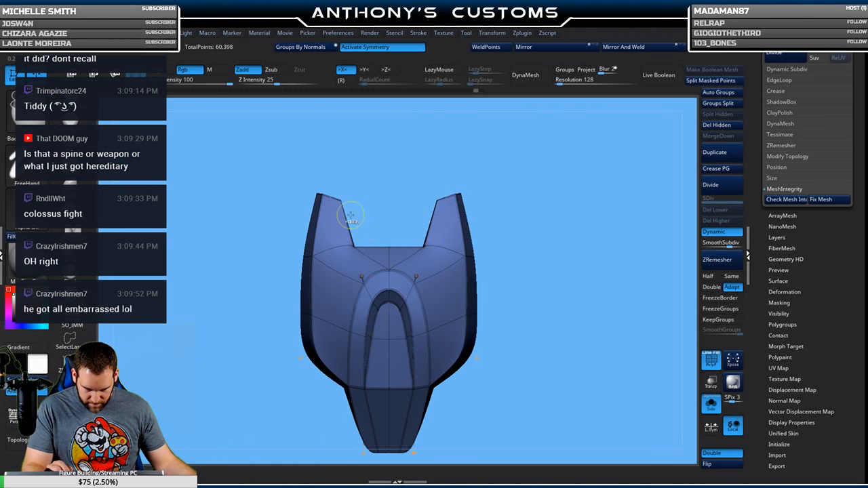
{"action": "left_click_drag", "start_coordinate": [366, 253], "coordinate": [427, 253], "text": "ctrl"}
{"action": "left_click", "coordinate": [556, 228], "text": "ctrl"}
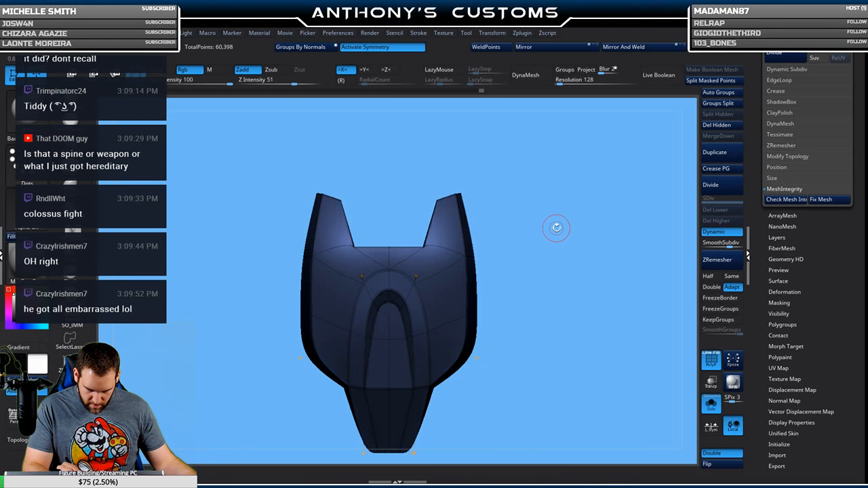
Lower the unmasked notch edge slightly, narrow it to a scale of about 0.97, and clear the mask.
{"action": "key", "text": "w"}
{"action": "left_click_drag", "start_coordinate": [389, 268], "coordinate": [388, 276]}
{"action": "left_click_drag", "start_coordinate": [357, 331], "coordinate": [360, 331]}
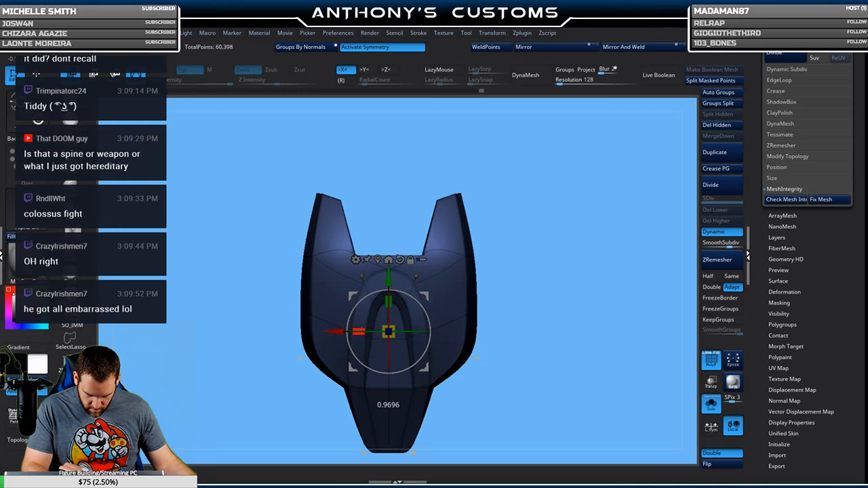
{"action": "key", "text": "q"}
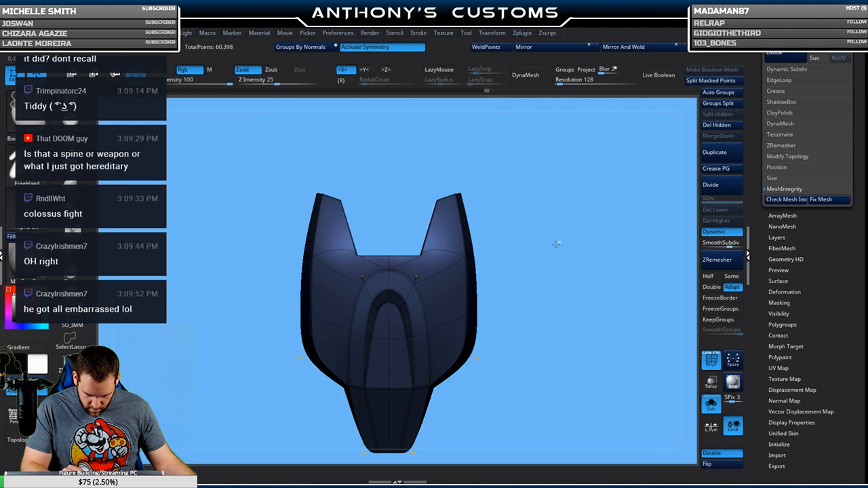
{"action": "left_click_drag", "start_coordinate": [558, 243], "coordinate": [558, 253], "text": "ctrl"}
Duplicate the segment upward at even spacing into a chain of six overlapping pieces.
{"action": "left_click_drag", "start_coordinate": [552, 294], "coordinate": [555, 259], "text": "alt"}
{"action": "key", "text": "shift+f"}
{"action": "left_click_drag", "start_coordinate": [531, 302], "coordinate": [526, 326]}
{"action": "key", "text": "w"}
{"action": "left_click_drag", "start_coordinate": [385, 342], "coordinate": [393, 280], "text": "ctrl"}
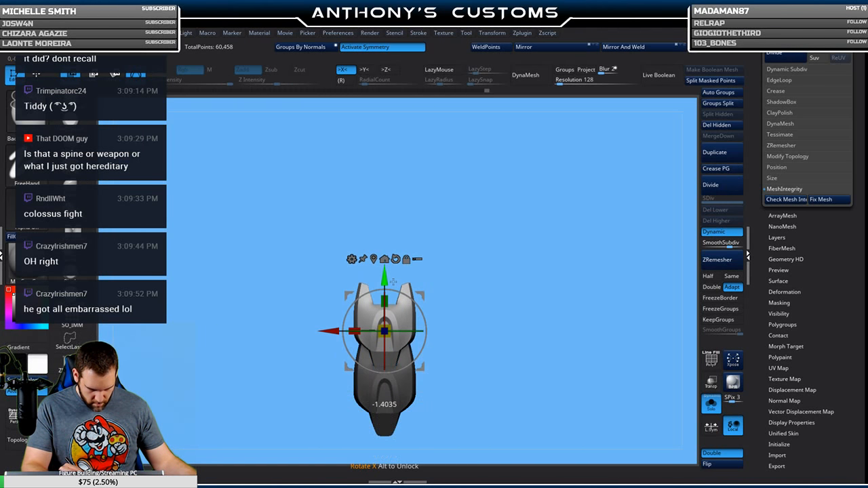
{"action": "left_click_drag", "start_coordinate": [397, 247], "coordinate": [403, 41], "text": "ctrl"}
{"action": "key", "text": "q"}
Examine the stacked chain with polyframe on and off, from the front, at an angle and close up.
{"action": "mouse_move", "coordinate": [510, 370]}
{"action": "left_mouse_down", "text": "alt"}
{"action": "mouse_move", "coordinate": [508, 323]}
{"action": "mouse_move", "coordinate": [504, 367]}
{"action": "left_mouse_up", "text": "alt"}
{"action": "key", "text": "shift+f"}
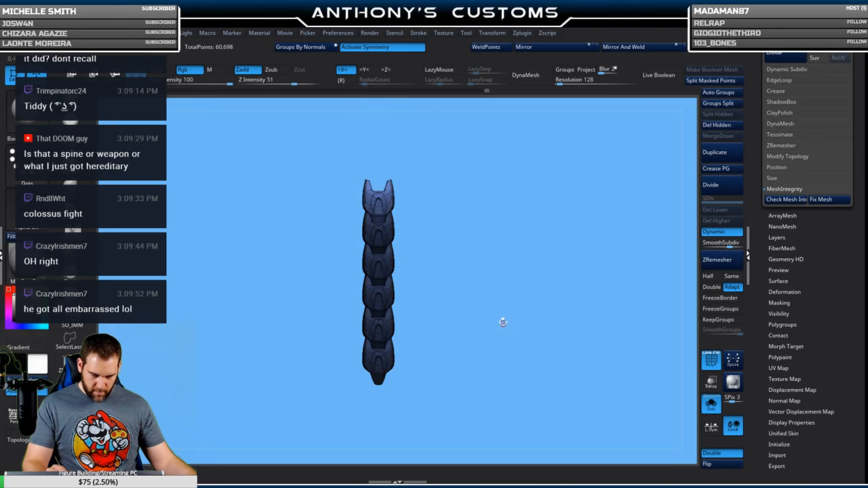
{"action": "key", "text": "shift+f"}
{"action": "left_click_drag", "start_coordinate": [506, 314], "coordinate": [524, 318]}
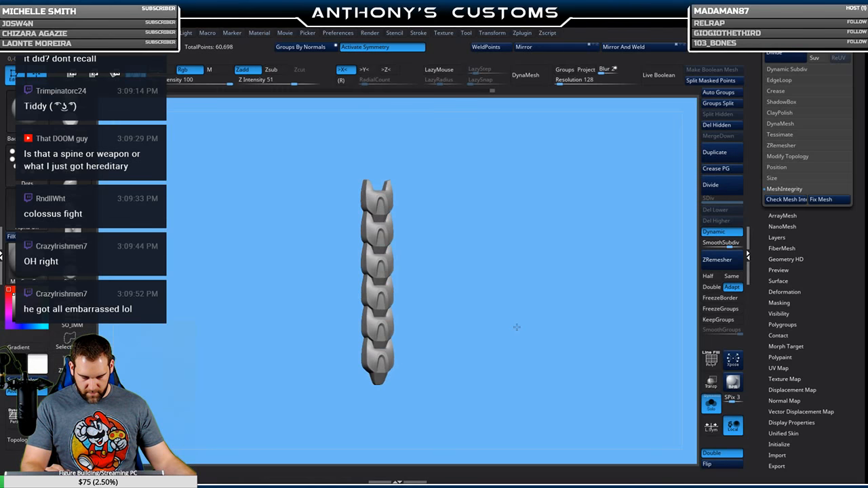
{"action": "mouse_move", "coordinate": [475, 317]}
{"action": "left_mouse_down"}
{"action": "mouse_move", "coordinate": [465, 320]}
{"action": "mouse_move", "coordinate": [478, 325]}
{"action": "left_mouse_up"}
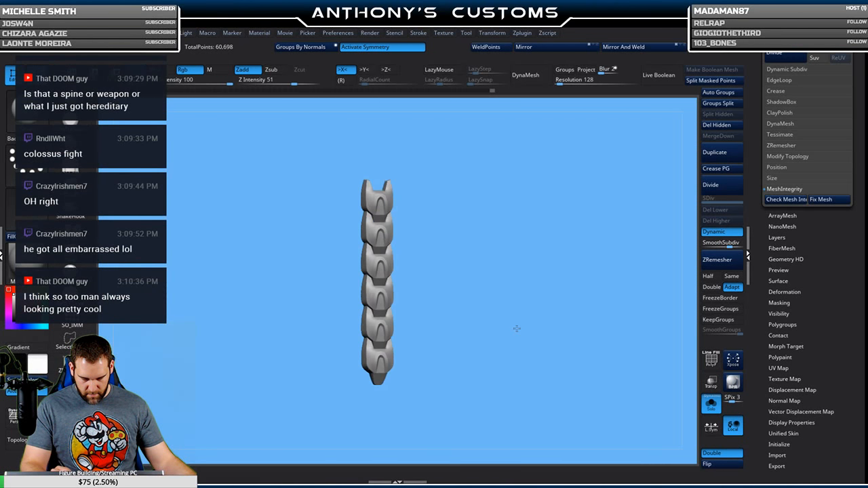
{"action": "left_click_drag", "start_coordinate": [504, 290], "coordinate": [477, 325], "text": "alt"}
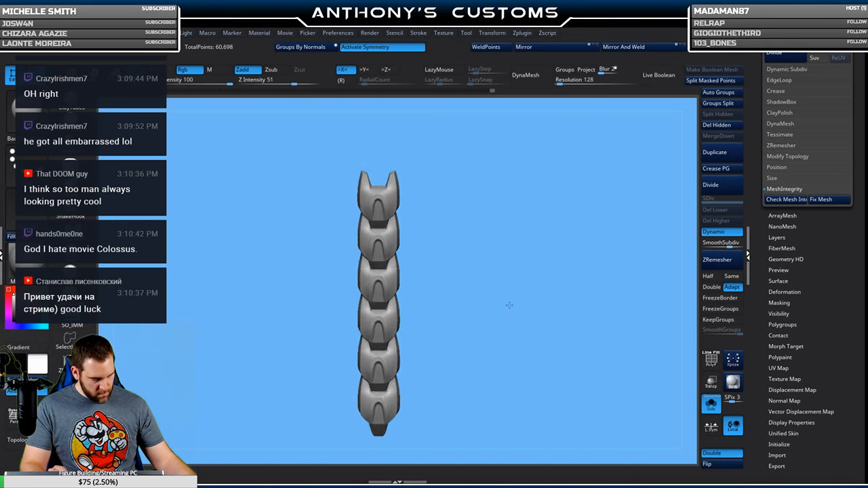
{"action": "left_click_drag", "start_coordinate": [510, 338], "coordinate": [688, 391]}
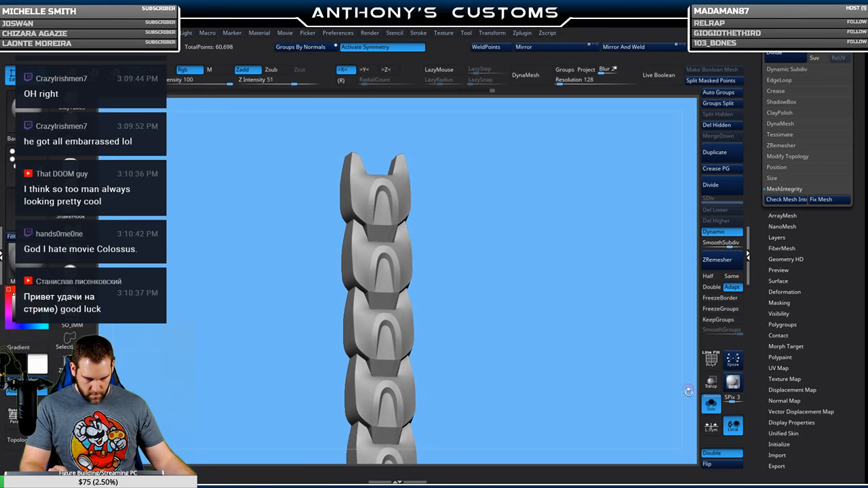
Check the chain with flipped normals, flip them back and leave double-sided display off.
{"action": "left_click", "coordinate": [711, 463]}
{"action": "mouse_move", "coordinate": [519, 331]}
{"action": "left_mouse_down"}
{"action": "mouse_move", "coordinate": [483, 346]}
{"action": "mouse_move", "coordinate": [513, 261]}
{"action": "mouse_move", "coordinate": [506, 315]}
{"action": "mouse_move", "coordinate": [502, 268]}
{"action": "mouse_move", "coordinate": [489, 273]}
{"action": "mouse_move", "coordinate": [488, 330]}
{"action": "mouse_move", "coordinate": [522, 372]}
{"action": "mouse_move", "coordinate": [502, 331]}
{"action": "mouse_move", "coordinate": [514, 379]}
{"action": "mouse_move", "coordinate": [511, 349]}
{"action": "mouse_move", "coordinate": [526, 319]}
{"action": "left_mouse_up"}
{"action": "left_click", "coordinate": [712, 464]}
{"action": "left_click_drag", "start_coordinate": [567, 407], "coordinate": [523, 377], "text": "alt"}
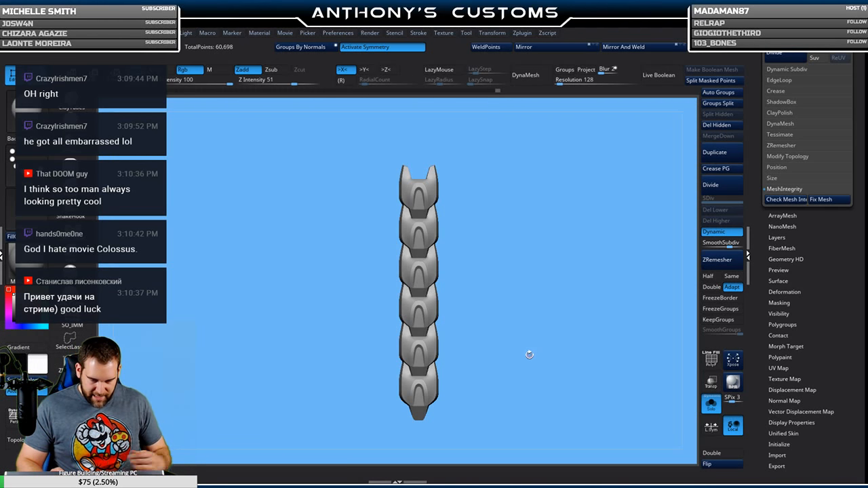
Enable Live Boolean and mark the chain subtool as the start of the boolean group.
{"action": "left_click_drag", "start_coordinate": [825, 130], "coordinate": [828, 345]}
{"action": "left_click", "coordinate": [784, 179]}
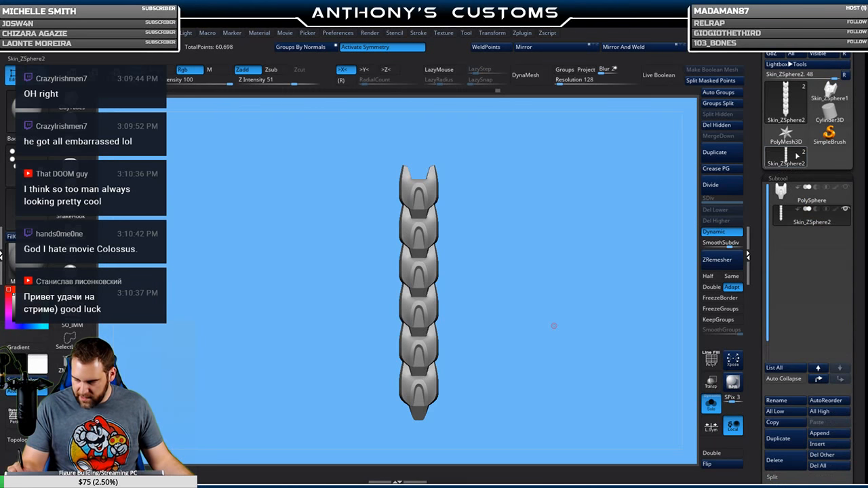
{"action": "left_click", "coordinate": [659, 74]}
{"action": "left_click", "coordinate": [813, 211]}
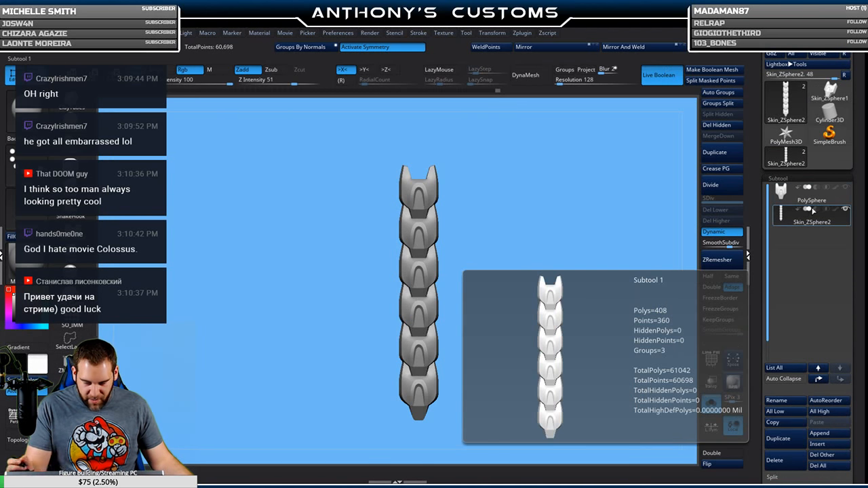
Insert a Sphere3D subtool below the chain subtool and turn off Solo to show both together.
{"action": "left_click", "coordinate": [822, 444]}
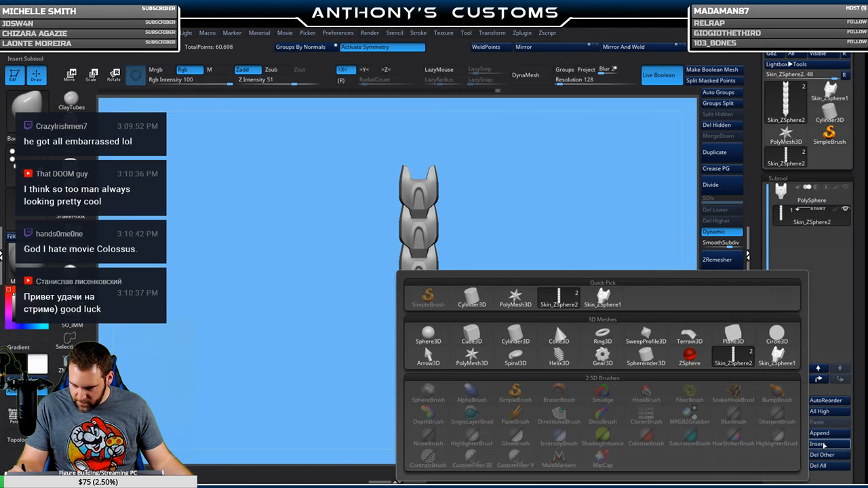
{"action": "left_click", "coordinate": [429, 334]}
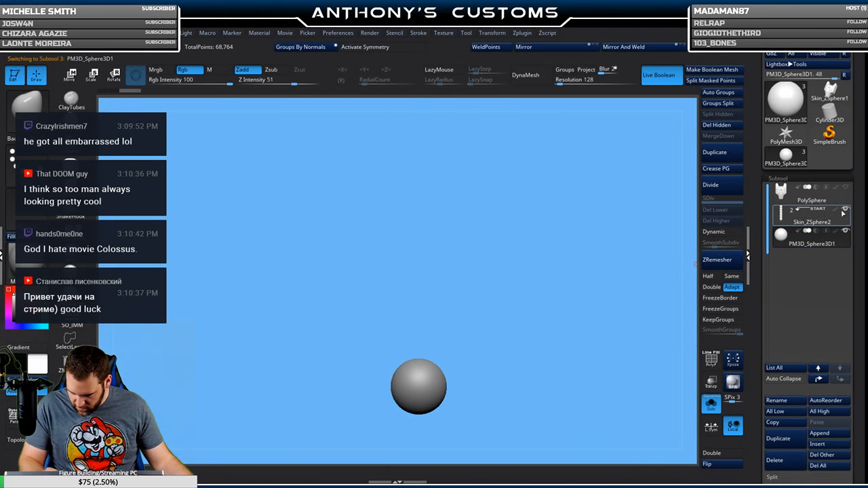
{"action": "left_click", "coordinate": [711, 404]}
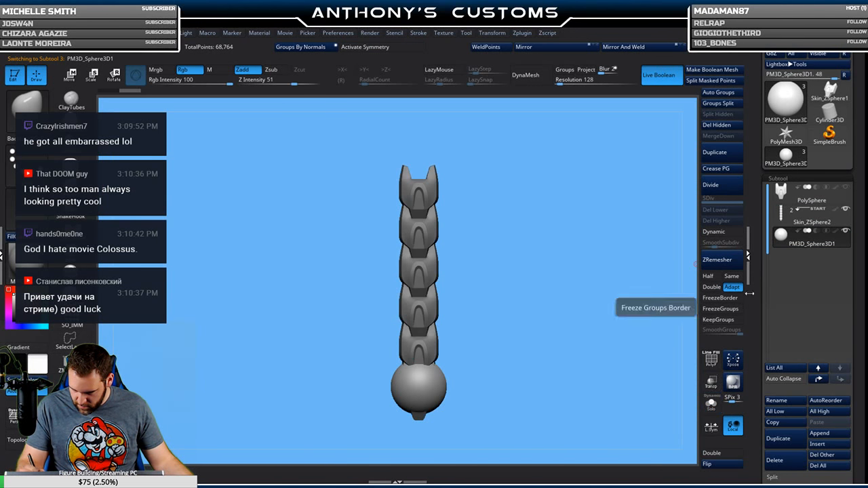
Set the sphere to subtract and scale it down until it sits inside the chain's lowest segment.
{"action": "key", "text": "w"}
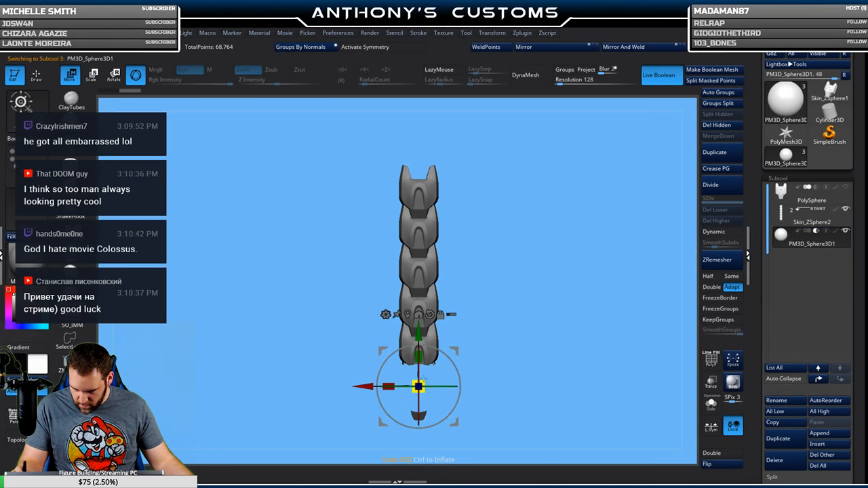
{"action": "left_click_drag", "start_coordinate": [535, 361], "coordinate": [500, 298]}
{"action": "left_click_drag", "start_coordinate": [347, 332], "coordinate": [356, 332]}
{"action": "mouse_move", "coordinate": [517, 309]}
{"action": "left_mouse_down"}
{"action": "mouse_move", "coordinate": [554, 318]}
{"action": "mouse_move", "coordinate": [577, 309]}
{"action": "left_mouse_up"}
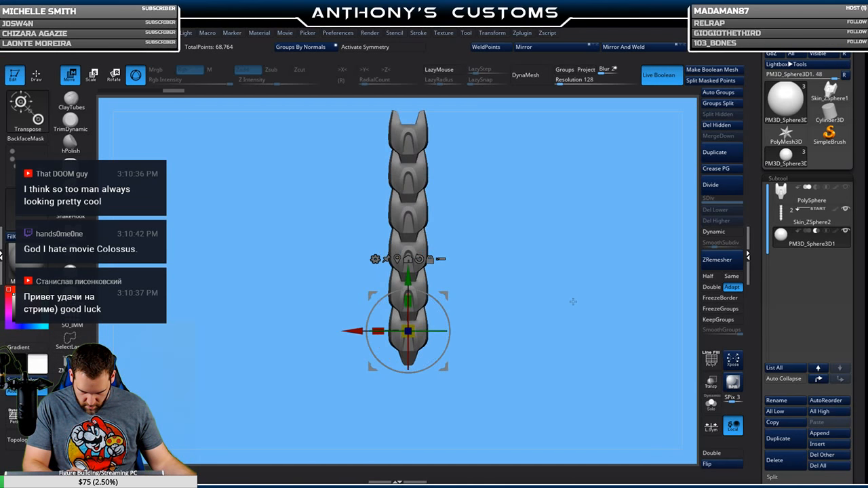
{"action": "key", "text": "q"}
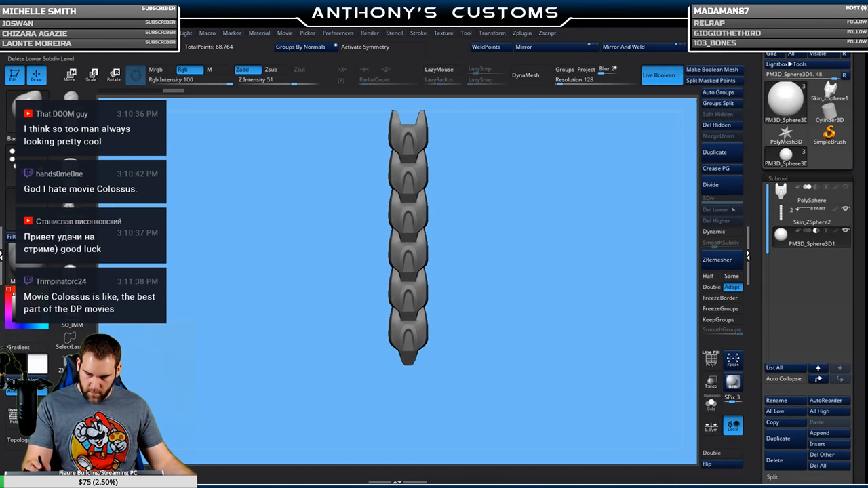
Generate a Boolean mesh from the chain and sphere and append UMesh_Skin_ZSphere3 as a subtool.
{"action": "left_click", "coordinate": [799, 222]}
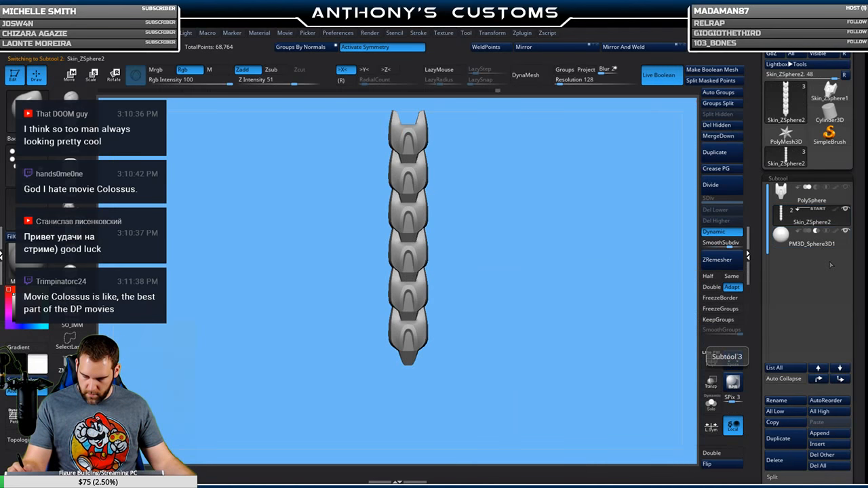
{"action": "scroll", "coordinate": [853, 433], "scroll_direction": "down", "scroll_amount": 5}
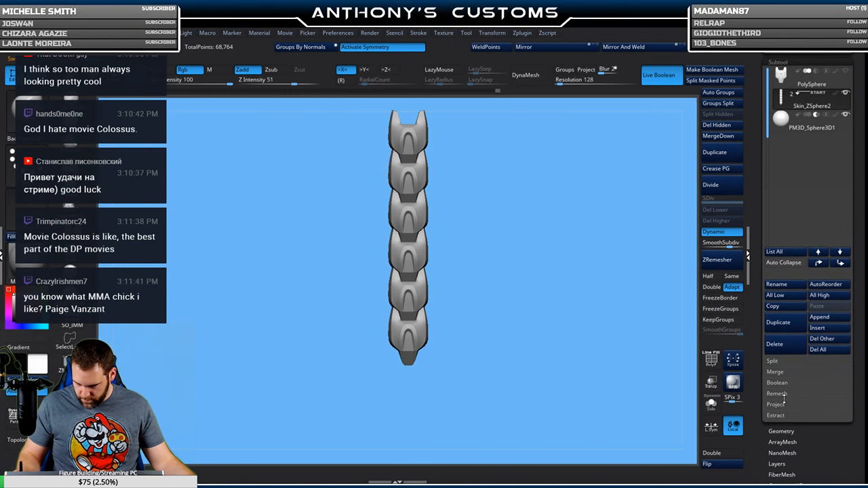
{"action": "left_click", "coordinate": [778, 382]}
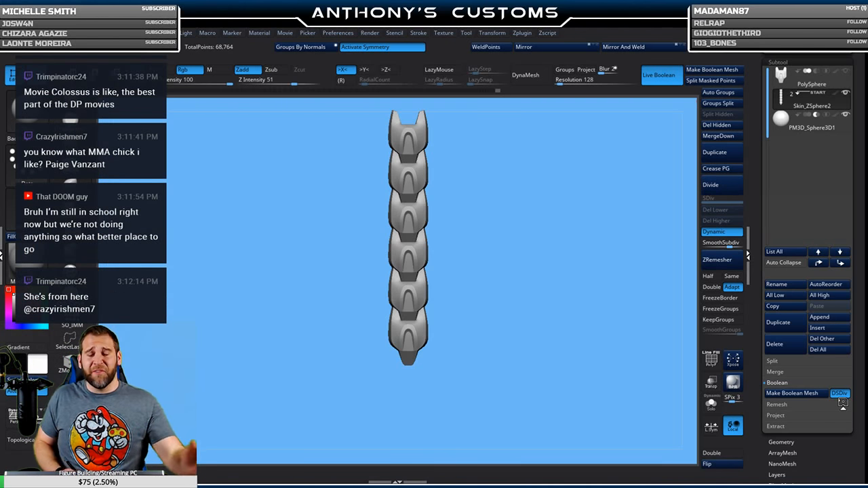
{"action": "left_click", "coordinate": [819, 317]}
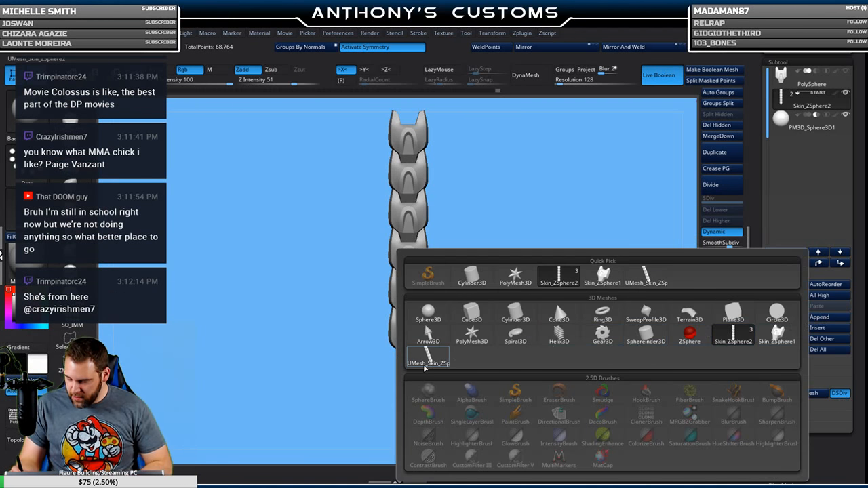
{"action": "left_click", "coordinate": [427, 357]}
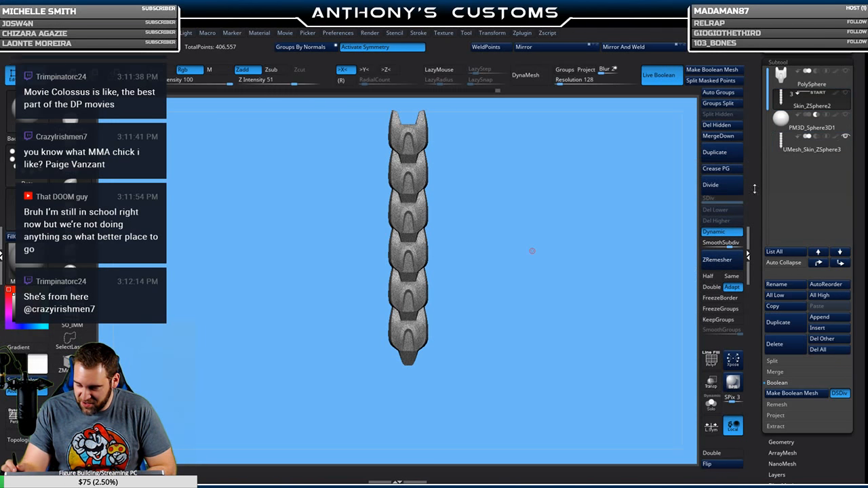
Isolate the appended Boolean mesh, inspect its interior with flipped normals, and delete that subtool.
{"action": "left_click_drag", "start_coordinate": [545, 346], "coordinate": [632, 264]}
{"action": "left_click", "coordinate": [798, 150]}
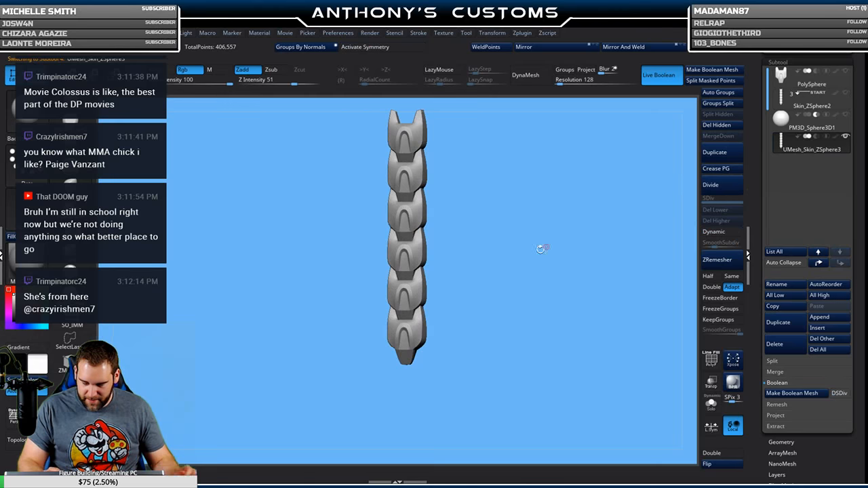
{"action": "mouse_move", "coordinate": [492, 289]}
{"action": "left_mouse_down"}
{"action": "mouse_move", "coordinate": [500, 319]}
{"action": "mouse_move", "coordinate": [512, 295]}
{"action": "mouse_move", "coordinate": [523, 319]}
{"action": "mouse_move", "coordinate": [517, 350]}
{"action": "mouse_move", "coordinate": [520, 318]}
{"action": "mouse_move", "coordinate": [529, 330]}
{"action": "mouse_move", "coordinate": [537, 319]}
{"action": "mouse_move", "coordinate": [523, 353]}
{"action": "mouse_move", "coordinate": [515, 349]}
{"action": "mouse_move", "coordinate": [591, 319]}
{"action": "mouse_move", "coordinate": [539, 335]}
{"action": "mouse_move", "coordinate": [514, 355]}
{"action": "mouse_move", "coordinate": [532, 337]}
{"action": "mouse_move", "coordinate": [541, 285]}
{"action": "mouse_move", "coordinate": [515, 299]}
{"action": "left_mouse_up"}
{"action": "left_click", "coordinate": [727, 466]}
{"action": "left_click_drag", "start_coordinate": [502, 327], "coordinate": [531, 326]}
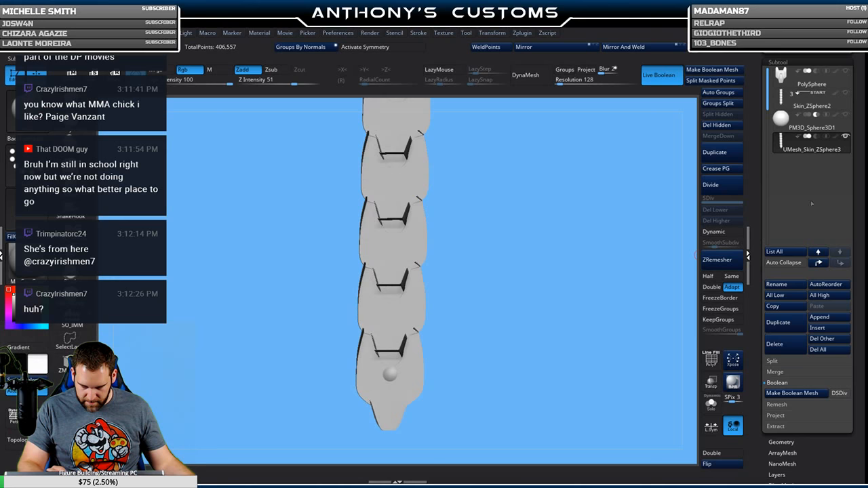
{"action": "left_click", "coordinate": [775, 344]}
{"action": "left_click", "coordinate": [703, 366]}
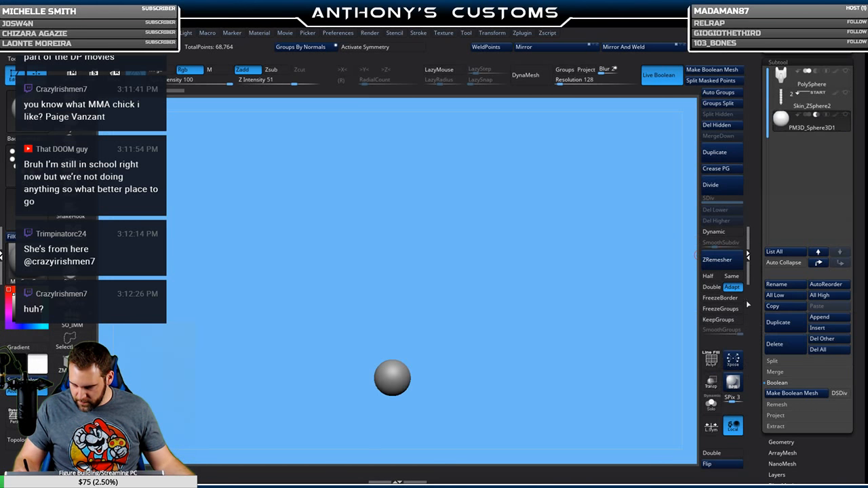
Select the chain subtool and step back in its undo history to the single two-pronged segment.
{"action": "left_click", "coordinate": [836, 103]}
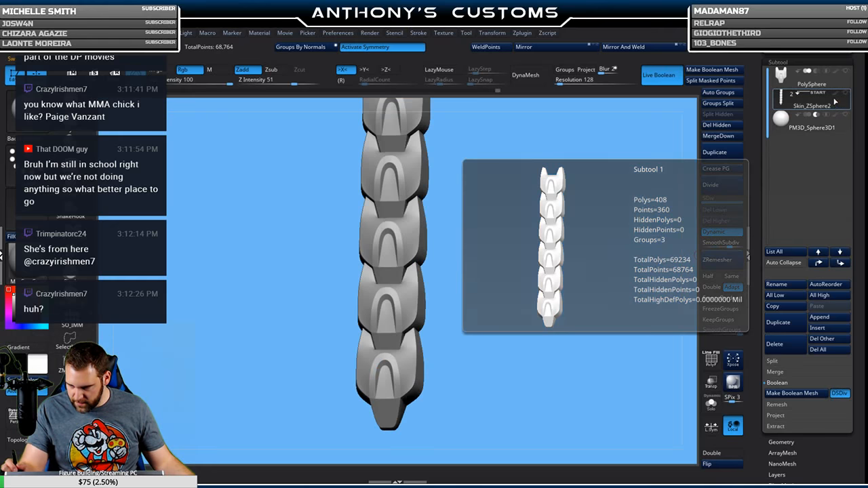
{"action": "left_click", "coordinate": [523, 279], "text": "ctrl+shift"}
{"action": "left_click", "coordinate": [522, 279], "text": "ctrl+shift"}
{"action": "left_click", "coordinate": [521, 280], "text": "ctrl+shift"}
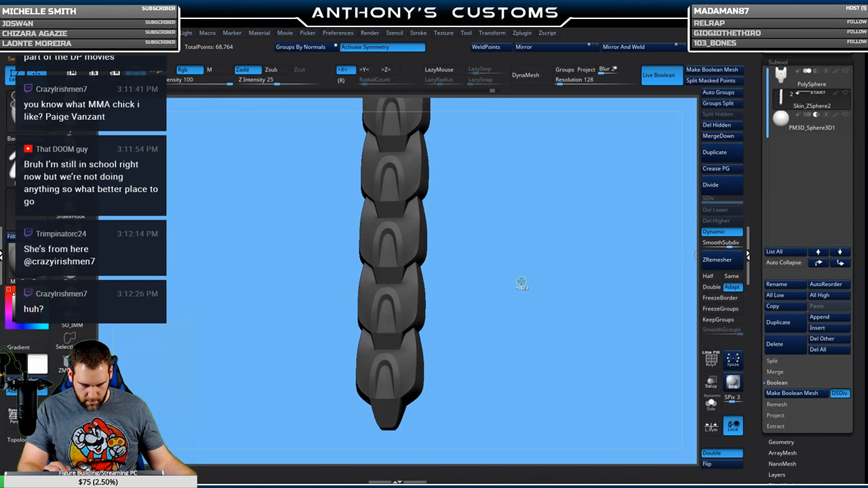
{"action": "left_click_drag", "start_coordinate": [520, 283], "coordinate": [521, 295], "text": "alt"}
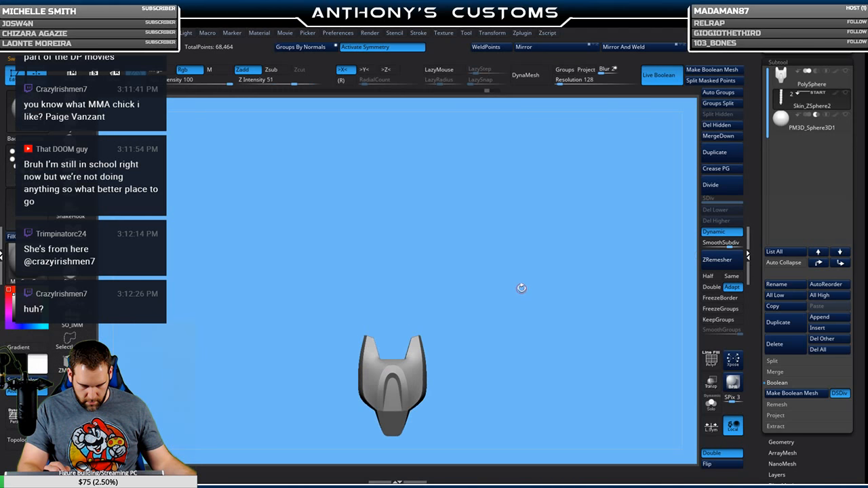
Try to stack a copy of the segment about 1.52 units above it.
{"action": "key", "text": "w"}
{"action": "left_click_drag", "start_coordinate": [400, 337], "coordinate": [399, 264], "text": "ctrl"}
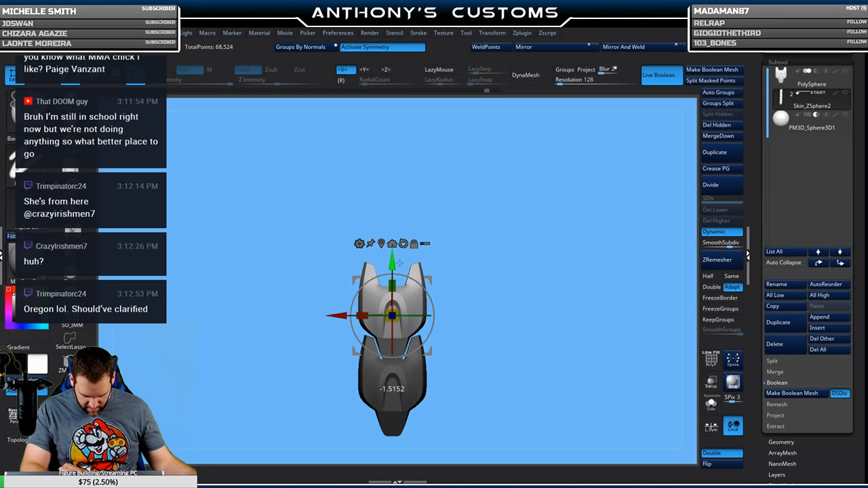
{"action": "left_click_drag", "start_coordinate": [399, 263], "coordinate": [399, 264], "text": "ctrl"}
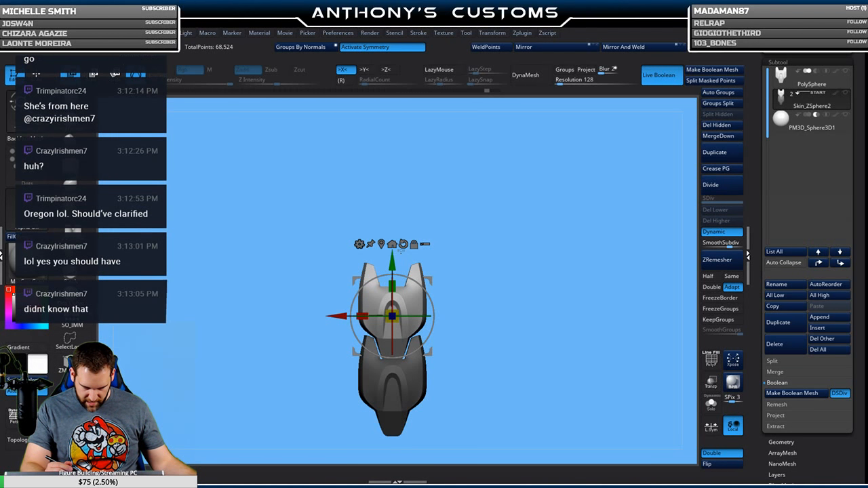
{"action": "key", "text": "ctrl+z"}
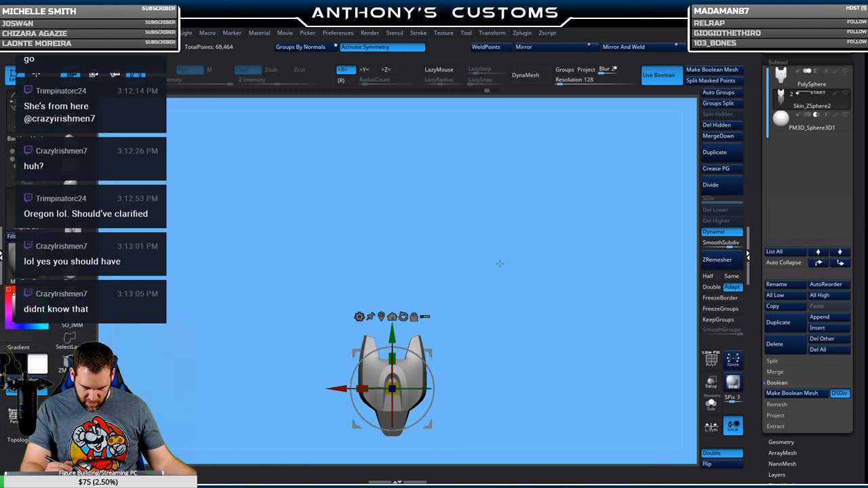
Narrow the notch between the two prongs by masking all but its inner edges, scaling them inward and clearing the mask.
{"action": "key", "text": "q"}
{"action": "left_click_drag", "start_coordinate": [506, 278], "coordinate": [534, 259], "text": "alt"}
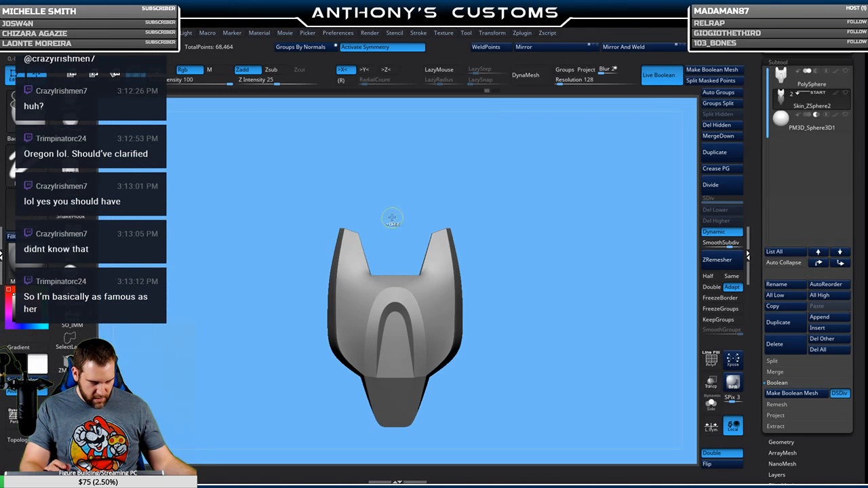
{"action": "key", "text": "shift+f"}
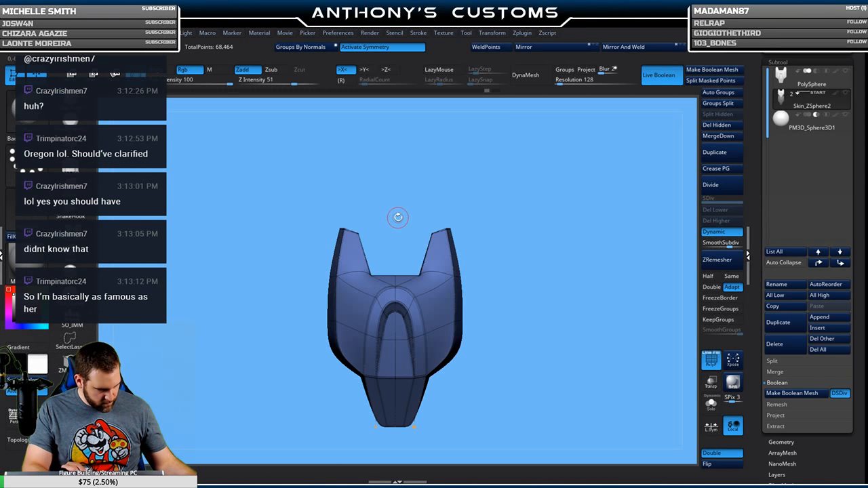
{"action": "left_click_drag", "start_coordinate": [356, 216], "coordinate": [391, 276], "text": "ctrl"}
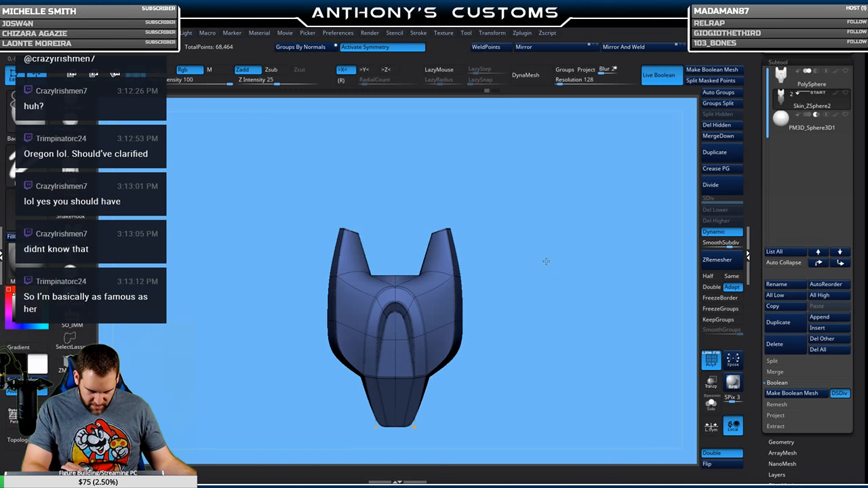
{"action": "key", "text": "shift+f"}
{"action": "key", "text": "w"}
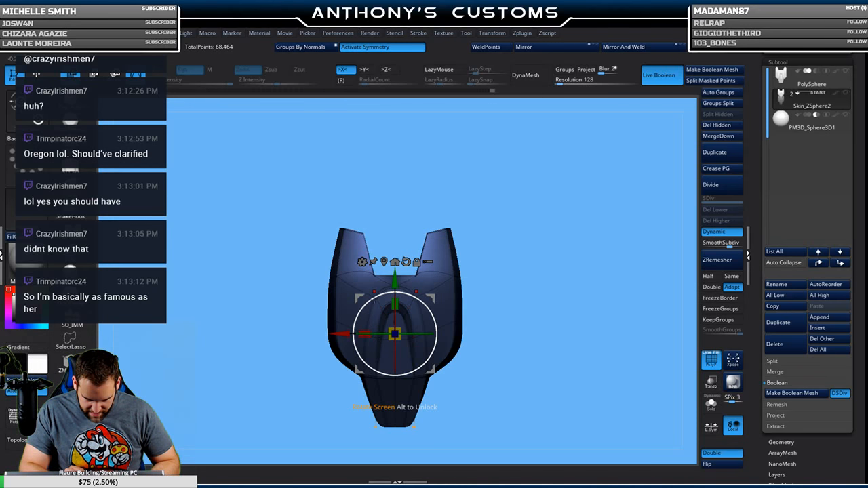
{"action": "key", "text": "q"}
{"action": "left_click_drag", "start_coordinate": [552, 251], "coordinate": [577, 248], "text": "ctrl"}
Test how the tail of a stacked copy fits into the narrowed notch, and undo the copy.
{"action": "mouse_move", "coordinate": [560, 345]}
{"action": "left_mouse_down", "text": "alt"}
{"action": "mouse_move", "coordinate": [552, 269]}
{"action": "mouse_move", "coordinate": [555, 331]}
{"action": "left_mouse_up", "text": "alt"}
{"action": "key", "text": "shift+f"}
{"action": "key", "text": "w"}
{"action": "left_click_drag", "start_coordinate": [407, 327], "coordinate": [411, 269]}
{"action": "left_click_drag", "start_coordinate": [498, 246], "coordinate": [553, 241]}
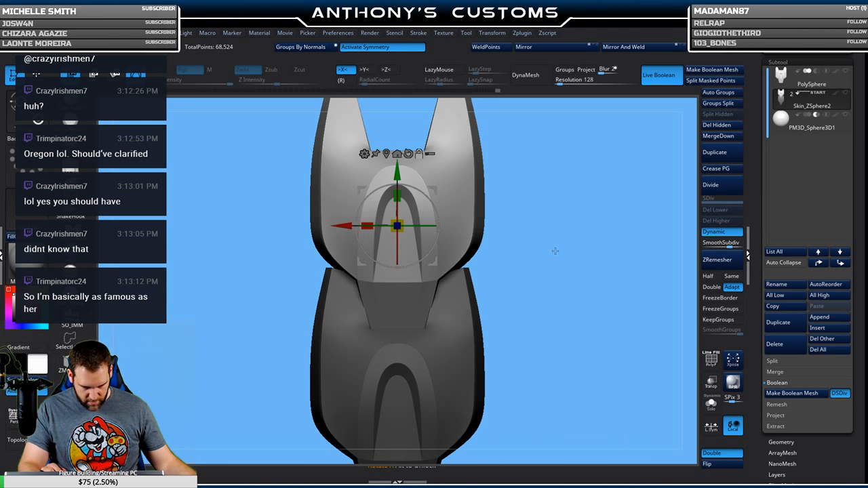
{"action": "key", "text": "q"}
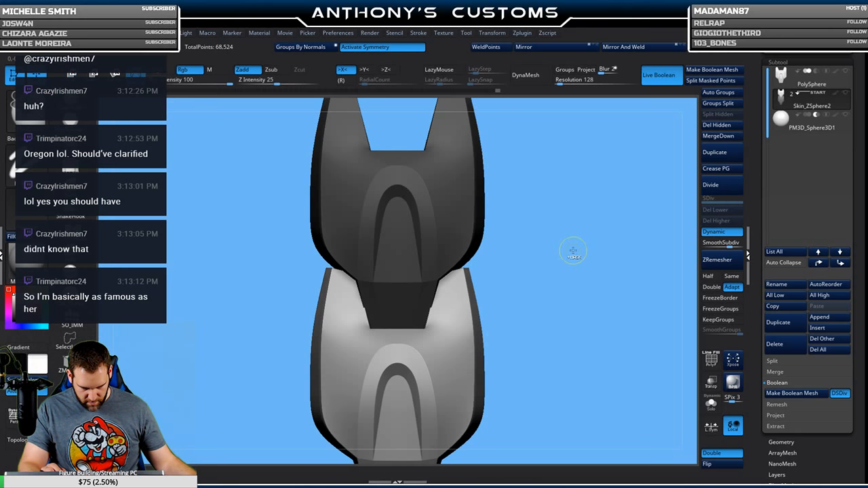
{"action": "key", "text": "ctrl+z"}
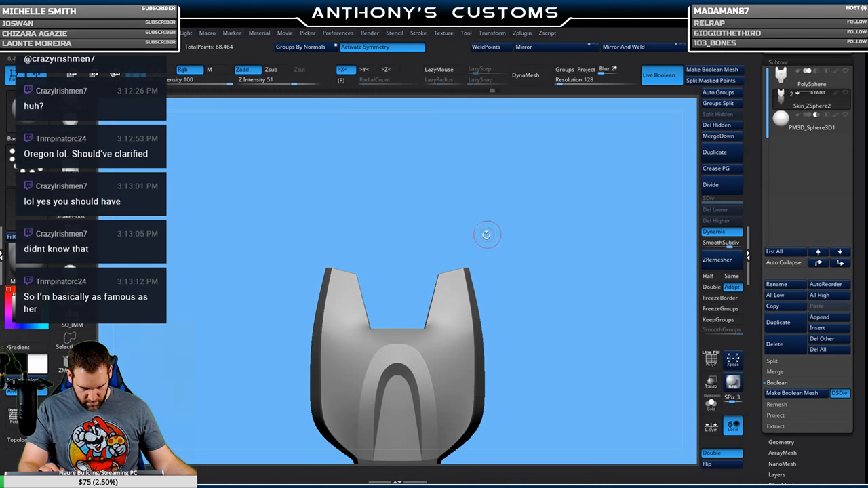
Fine-tune the notch width by masking all but the prongs' inner edges, scaling them sideways and clearing the mask.
{"action": "mouse_move", "coordinate": [426, 257]}
{"action": "left_mouse_down", "text": "ctrl"}
{"action": "mouse_move", "coordinate": [430, 279]}
{"action": "mouse_move", "coordinate": [446, 287]}
{"action": "left_mouse_up", "text": "ctrl"}
{"action": "left_click", "coordinate": [534, 282], "text": "ctrl"}
{"action": "key", "text": "w"}
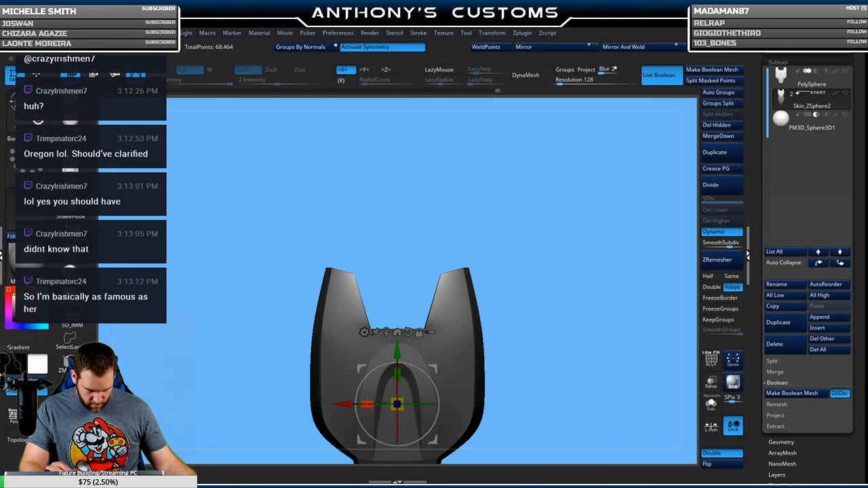
{"action": "key", "text": "q"}
{"action": "left_click_drag", "start_coordinate": [545, 252], "coordinate": [564, 265], "text": "ctrl"}
Stack a copy of the segment directly above it, offset about 1.46 units.
{"action": "key", "text": "w"}
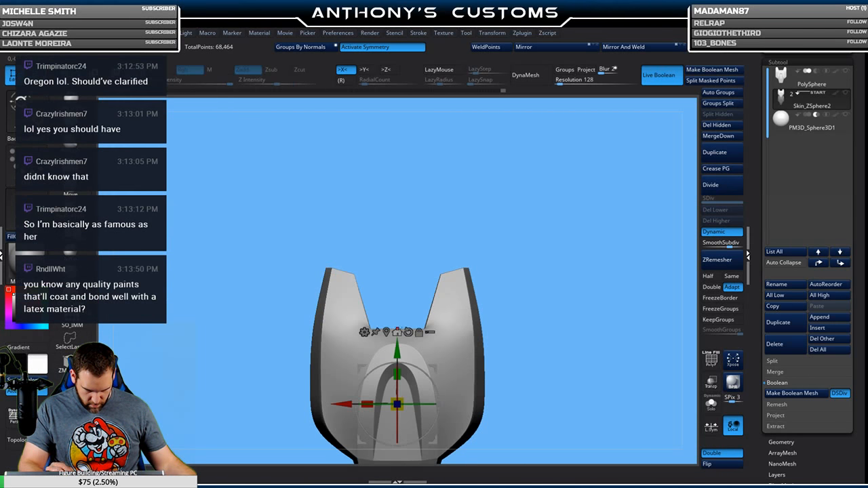
{"action": "left_click_drag", "start_coordinate": [410, 347], "coordinate": [414, 171], "text": "ctrl"}
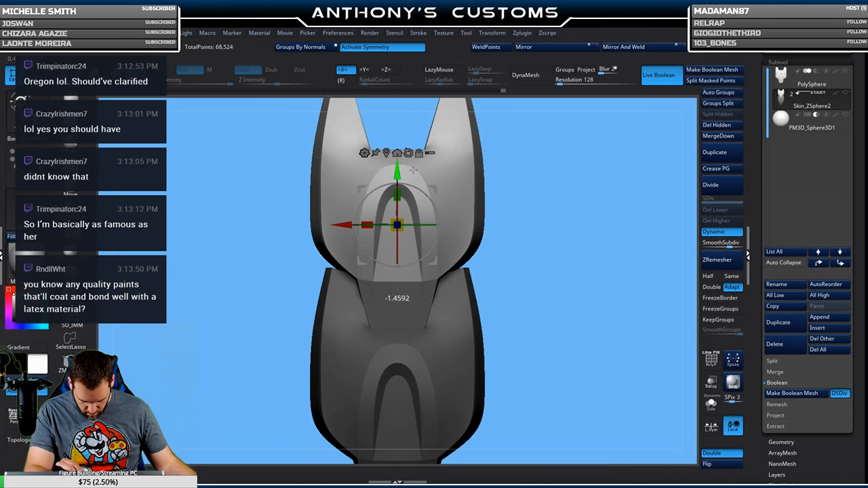
{"action": "mouse_move", "coordinate": [574, 222]}
{"action": "left_mouse_down"}
{"action": "mouse_move", "coordinate": [541, 211]}
{"action": "mouse_move", "coordinate": [550, 184]}
{"action": "mouse_move", "coordinate": [572, 185]}
{"action": "mouse_move", "coordinate": [568, 209]}
{"action": "left_mouse_up"}
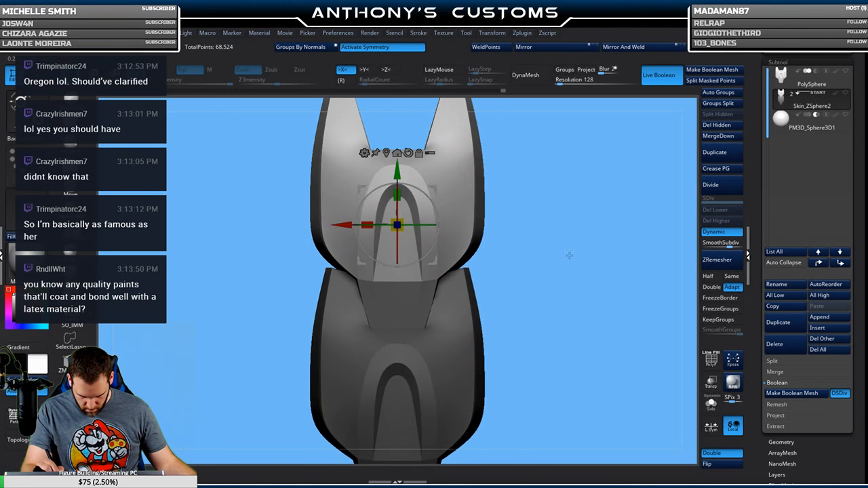
Clear the mask on the two-segment stack and turn off double-sided display.
{"action": "key", "text": "f"}
{"action": "key", "text": "q"}
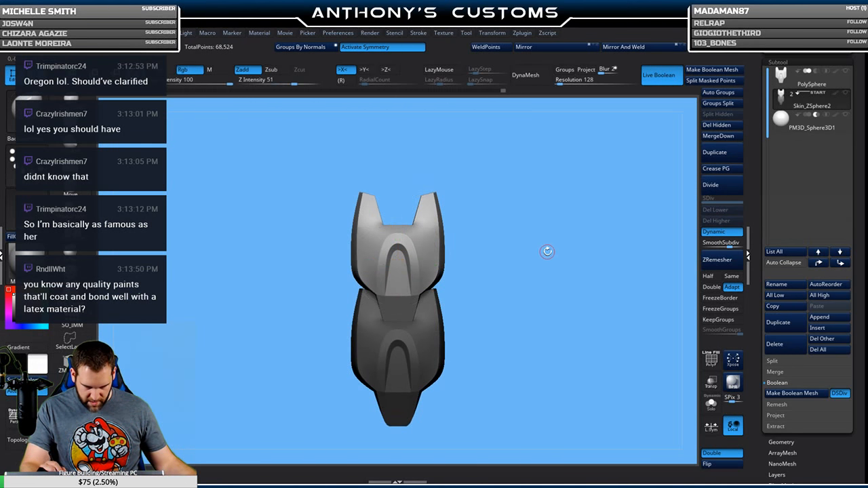
{"action": "mouse_move", "coordinate": [534, 255]}
{"action": "left_mouse_down"}
{"action": "mouse_move", "coordinate": [523, 279]}
{"action": "mouse_move", "coordinate": [543, 257]}
{"action": "mouse_move", "coordinate": [532, 256]}
{"action": "left_mouse_up"}
{"action": "left_click_drag", "start_coordinate": [551, 309], "coordinate": [600, 269]}
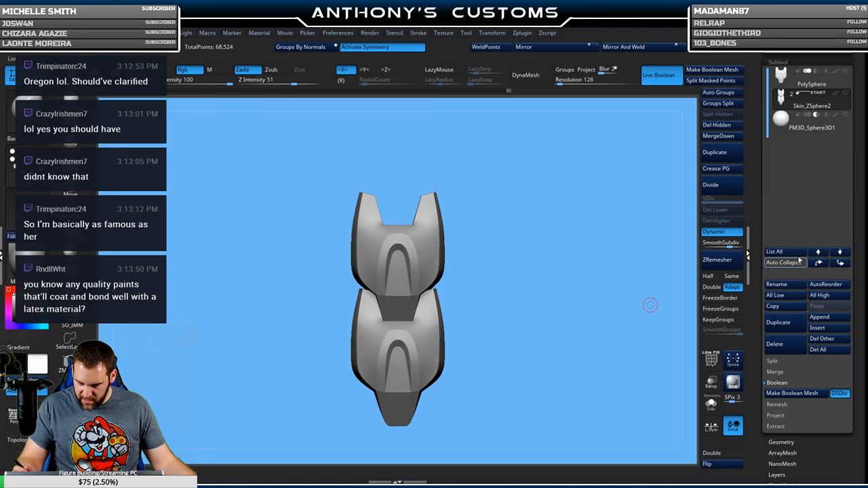
Make the two-segment stack and the sphere subtool visible and generate a Boolean mesh from them.
{"action": "left_click", "coordinate": [846, 94]}
{"action": "left_click_drag", "start_coordinate": [573, 274], "coordinate": [556, 262]}
{"action": "left_click", "coordinate": [793, 394]}
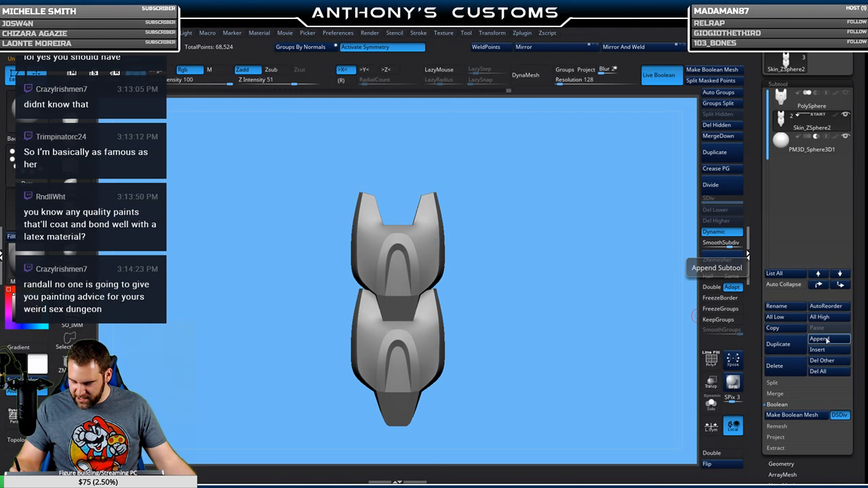
Append UMesh_Skin_ZSphere4 as a subtool, hide the original stack and sphere, and select the new subtool.
{"action": "left_click", "coordinate": [824, 348]}
{"action": "left_click", "coordinate": [473, 356]}
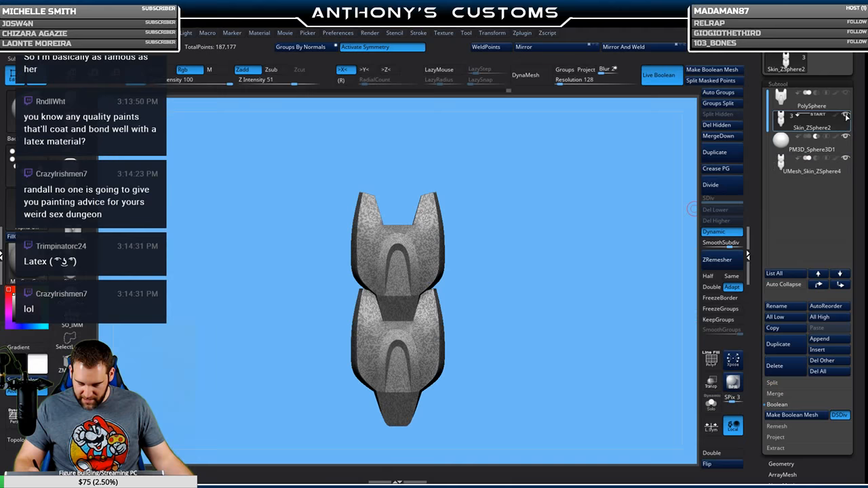
{"action": "left_click", "coordinate": [832, 168]}
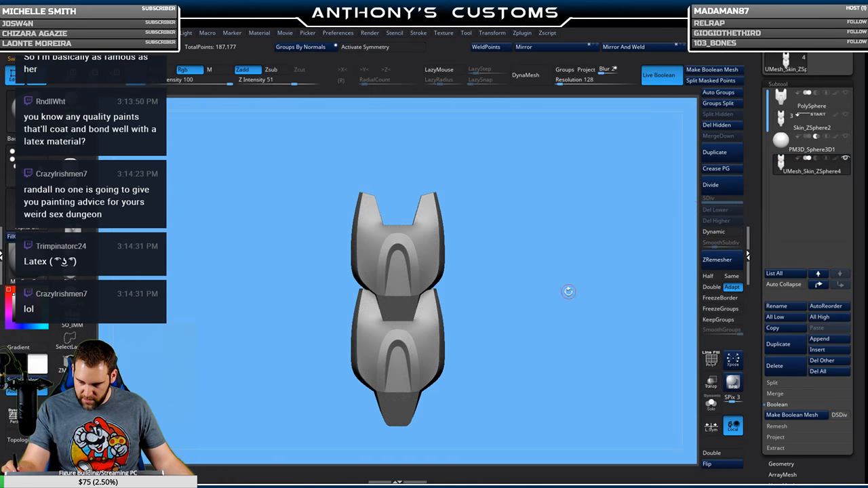
Check the merged UMesh_Skin_ZSphere4 mesh from front and back and delete that subtool.
{"action": "left_click", "coordinate": [721, 464]}
{"action": "left_click_drag", "start_coordinate": [546, 324], "coordinate": [546, 292]}
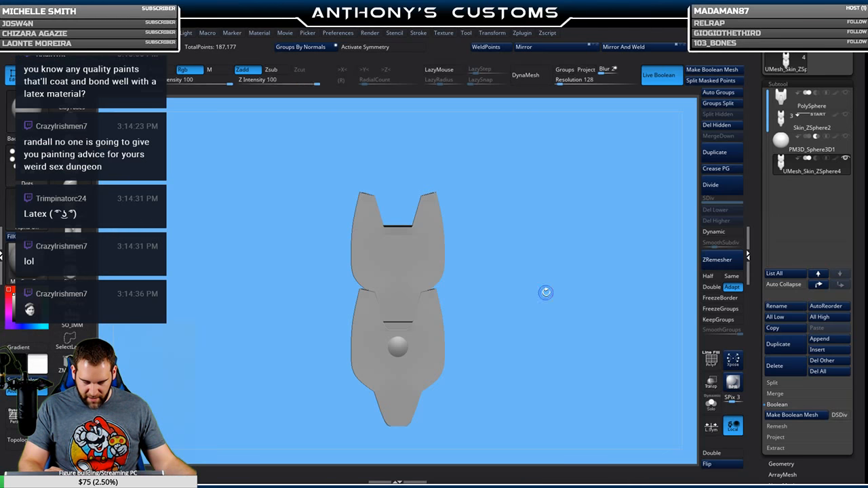
{"action": "left_click_drag", "start_coordinate": [542, 295], "coordinate": [556, 251]}
{"action": "mouse_move", "coordinate": [453, 274]}
{"action": "left_mouse_down"}
{"action": "mouse_move", "coordinate": [491, 258]}
{"action": "mouse_move", "coordinate": [521, 280]}
{"action": "mouse_move", "coordinate": [515, 316]}
{"action": "mouse_move", "coordinate": [558, 257]}
{"action": "mouse_move", "coordinate": [528, 278]}
{"action": "mouse_move", "coordinate": [469, 256]}
{"action": "mouse_move", "coordinate": [513, 254]}
{"action": "mouse_move", "coordinate": [530, 211]}
{"action": "mouse_move", "coordinate": [574, 378]}
{"action": "mouse_move", "coordinate": [566, 325]}
{"action": "mouse_move", "coordinate": [574, 345]}
{"action": "mouse_move", "coordinate": [564, 369]}
{"action": "mouse_move", "coordinate": [522, 316]}
{"action": "mouse_move", "coordinate": [437, 292]}
{"action": "left_mouse_up"}
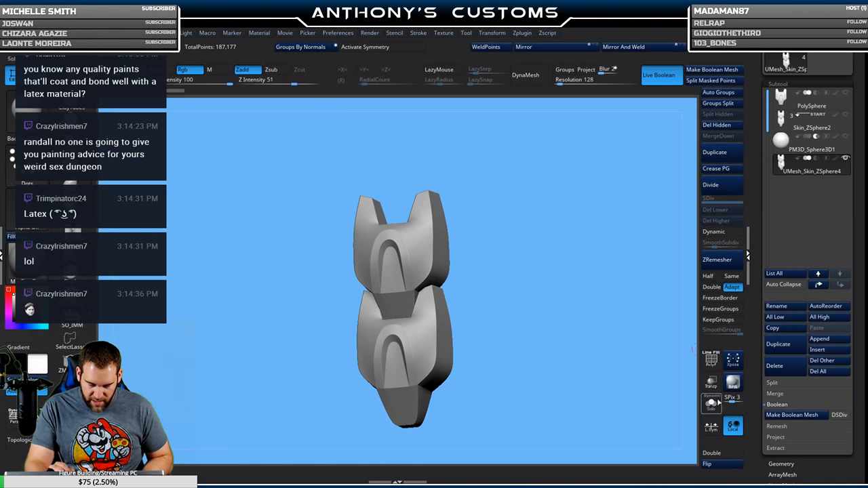
{"action": "left_click_drag", "start_coordinate": [607, 314], "coordinate": [607, 296], "text": "shift"}
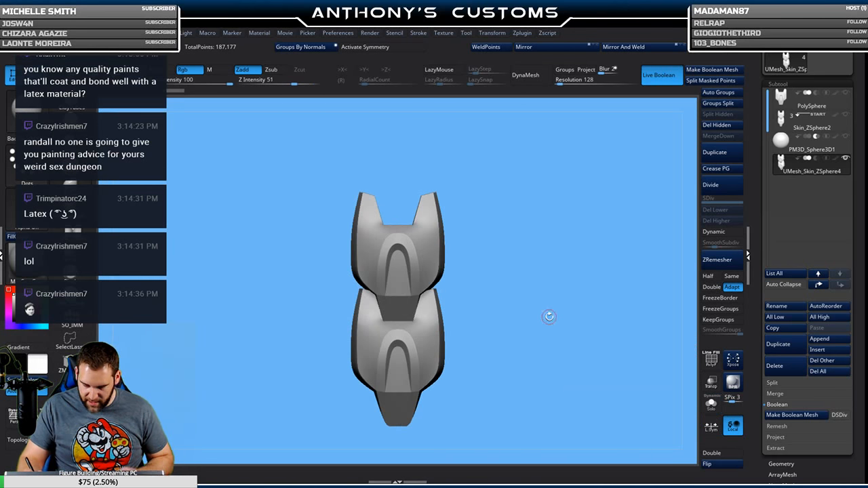
{"action": "key", "text": "ctrl+z"}
{"action": "key", "text": "ctrl+z"}
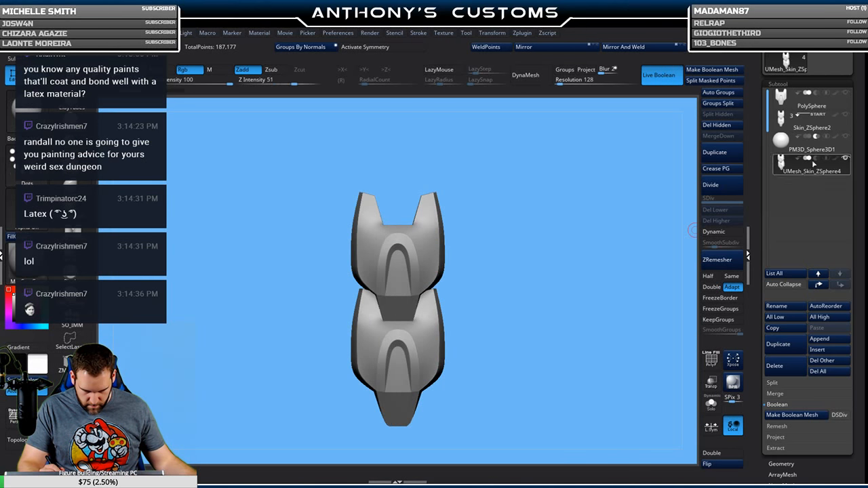
{"action": "left_click", "coordinate": [776, 365]}
{"action": "left_click", "coordinate": [758, 386]}
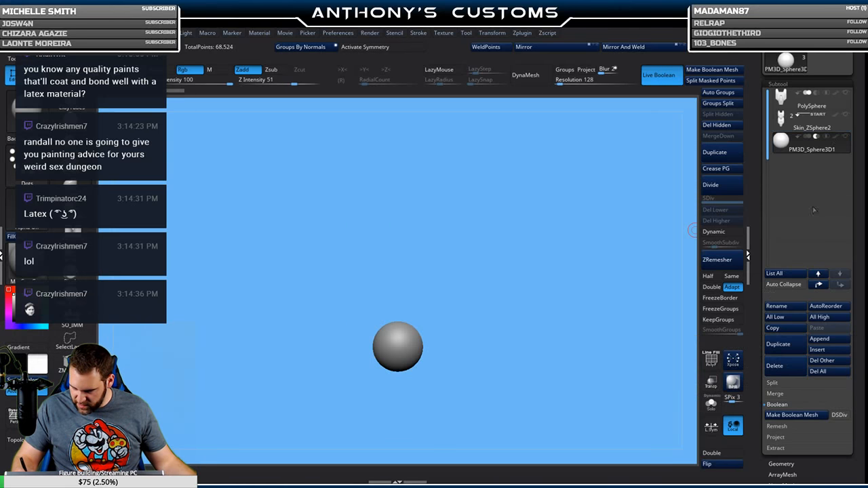
Select the Skin_ZSphere2 subtool and undo its stacked copy, going back to the single piece.
{"action": "left_click", "coordinate": [832, 128]}
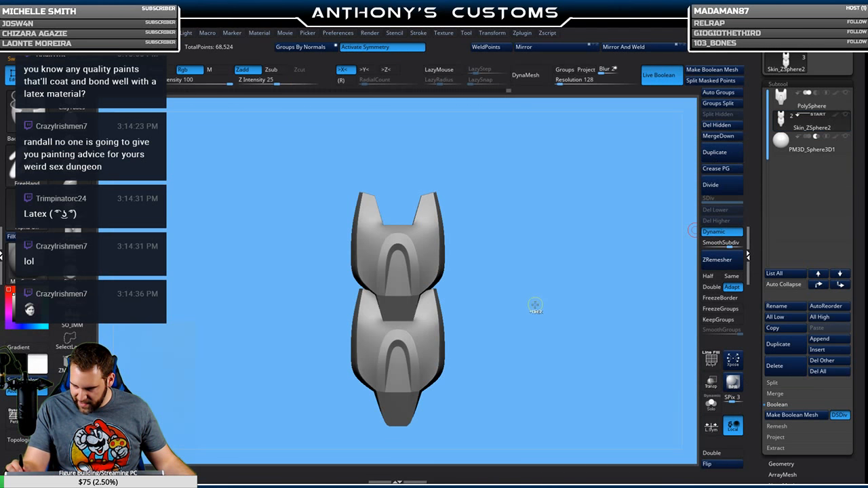
{"action": "key", "text": "ctrl+z"}
{"action": "key", "text": "ctrl+z"}
{"action": "key", "text": "ctrl+z"}
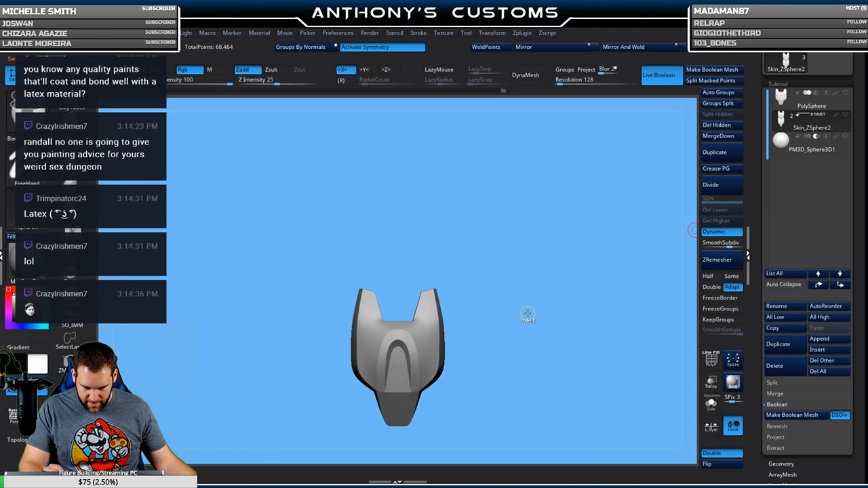
Mask everything on the piece except its two upper prong tips and move the tips slightly upward.
{"action": "key", "text": "shift+f"}
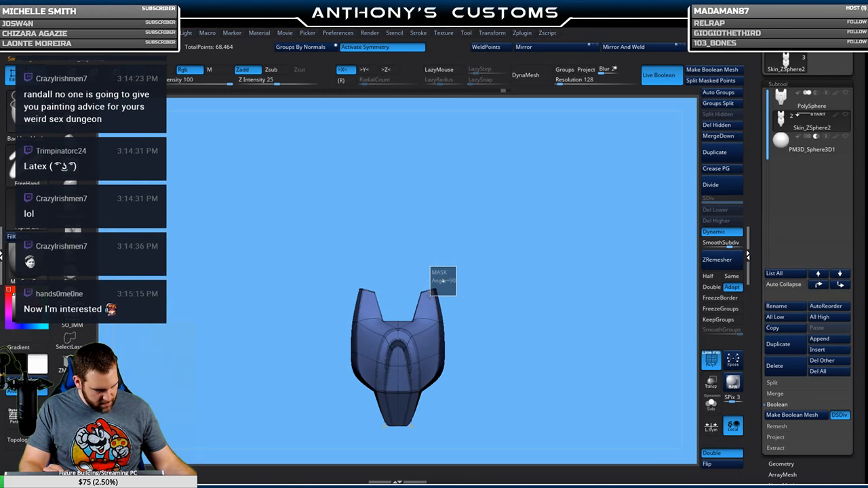
{"action": "key", "text": "shift+f"}
{"action": "key", "text": "w"}
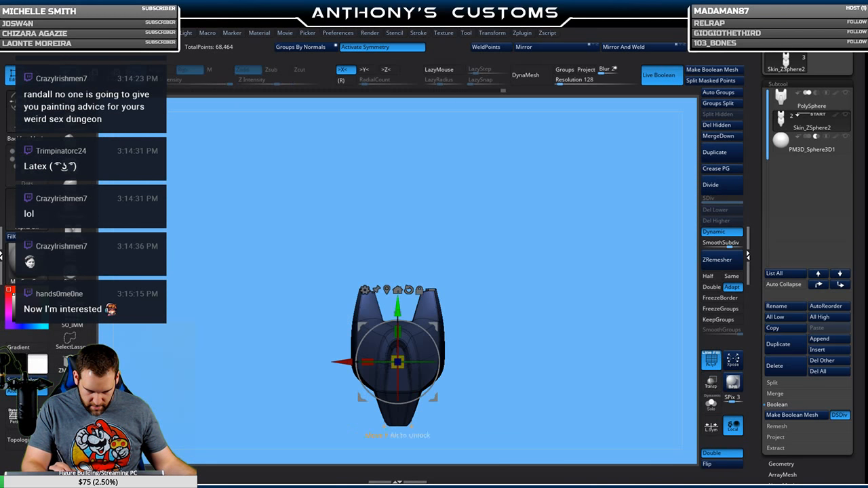
{"action": "left_click_drag", "start_coordinate": [398, 307], "coordinate": [398, 299]}
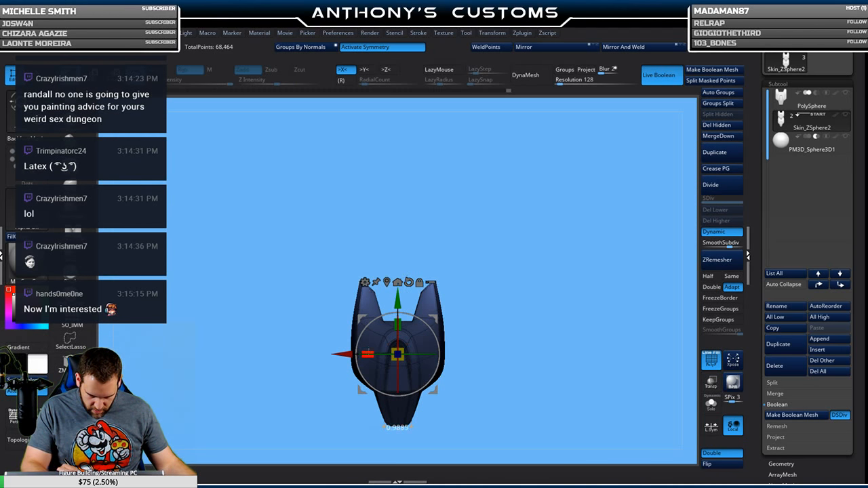
{"action": "key", "text": "q"}
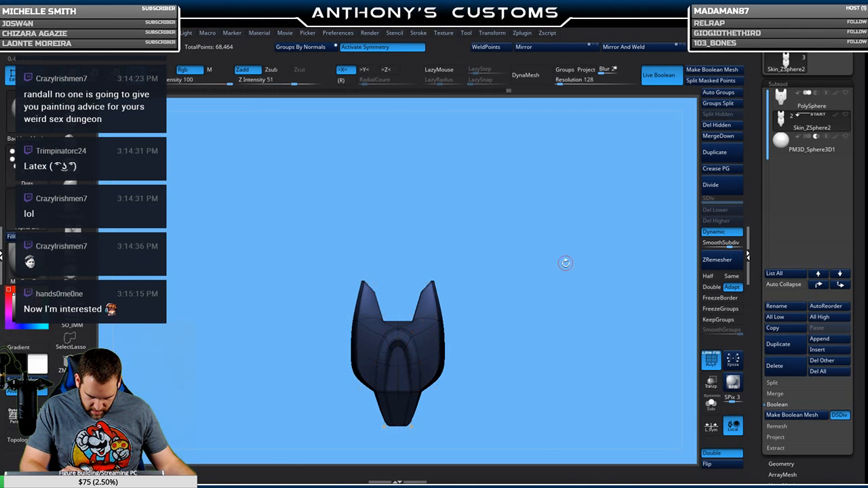
{"action": "key", "text": "shift+f"}
Duplicate the reshaped piece straight upward so the copy sits stacked on the original, overlapping its prongs.
{"action": "left_click_drag", "start_coordinate": [550, 297], "coordinate": [553, 290]}
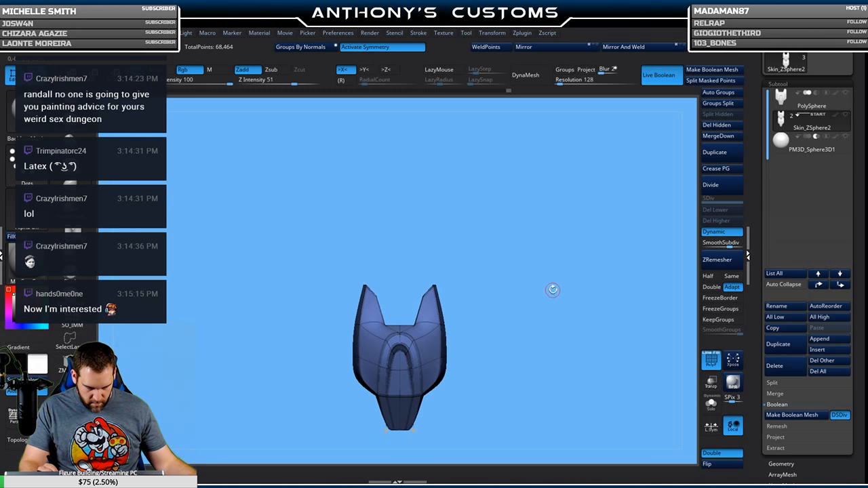
{"action": "key", "text": "w"}
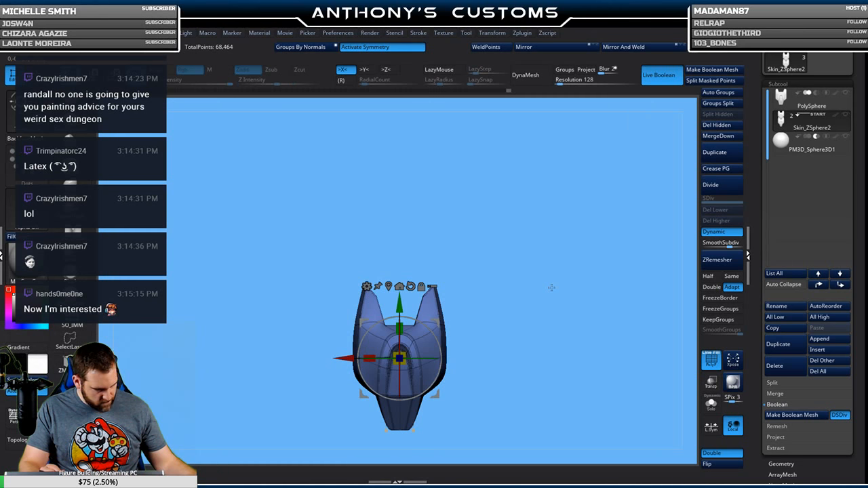
{"action": "key", "text": "shift+f"}
{"action": "left_click_drag", "start_coordinate": [411, 303], "coordinate": [415, 211]}
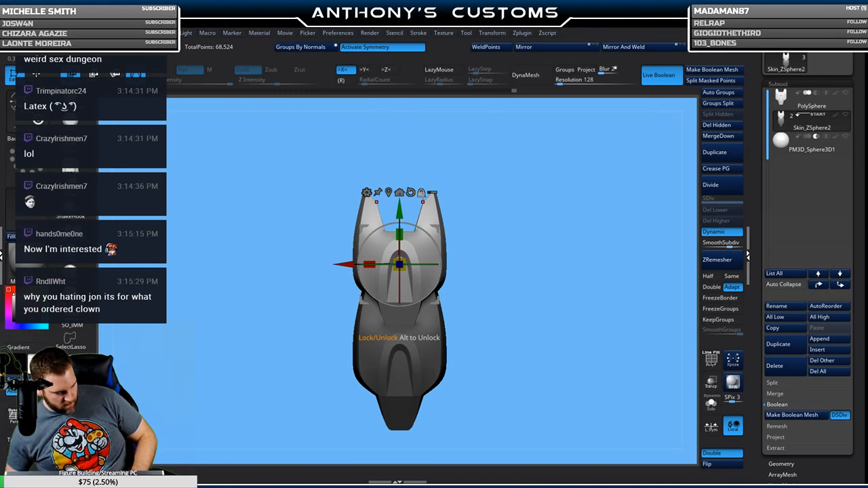
{"action": "key", "text": "q"}
{"action": "mouse_move", "coordinate": [553, 346]}
{"action": "left_mouse_down"}
{"action": "mouse_move", "coordinate": [536, 320]}
{"action": "mouse_move", "coordinate": [481, 319]}
{"action": "mouse_move", "coordinate": [463, 331]}
{"action": "mouse_move", "coordinate": [536, 345]}
{"action": "left_mouse_up"}
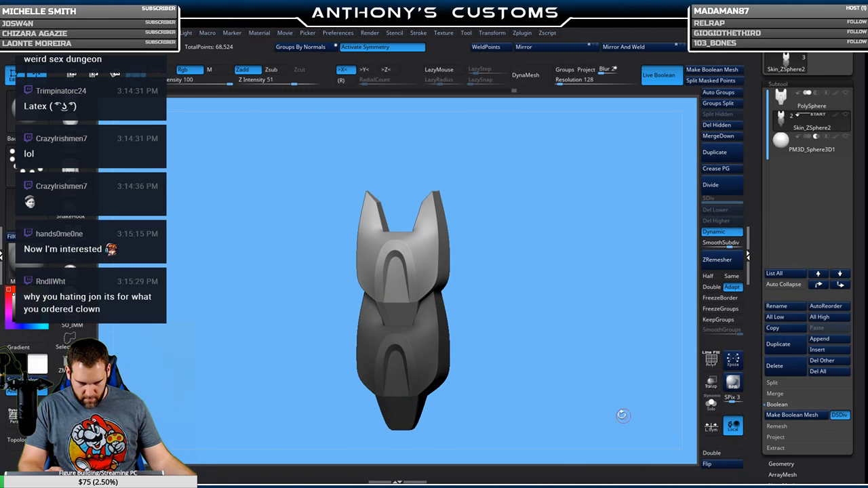
{"action": "left_click_drag", "start_coordinate": [584, 364], "coordinate": [575, 336]}
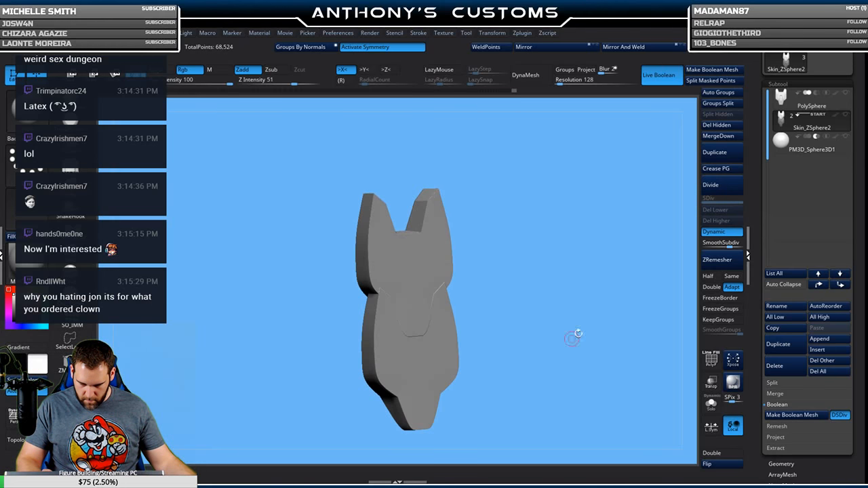
Append the Boolean mesh of the stacked pieces with the sphere subtracted as a subtool, hide the other subtools and save the project.
{"action": "left_click", "coordinate": [849, 123]}
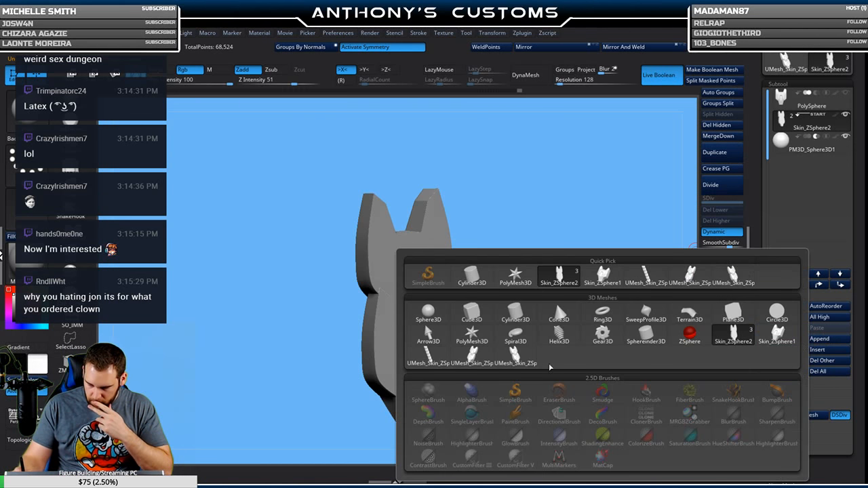
{"action": "left_click", "coordinate": [516, 356]}
{"action": "left_click", "coordinate": [845, 114]}
{"action": "left_click", "coordinate": [845, 136]}
{"action": "left_click_drag", "start_coordinate": [644, 250], "coordinate": [536, 389]}
{"action": "left_click", "coordinate": [721, 464]}
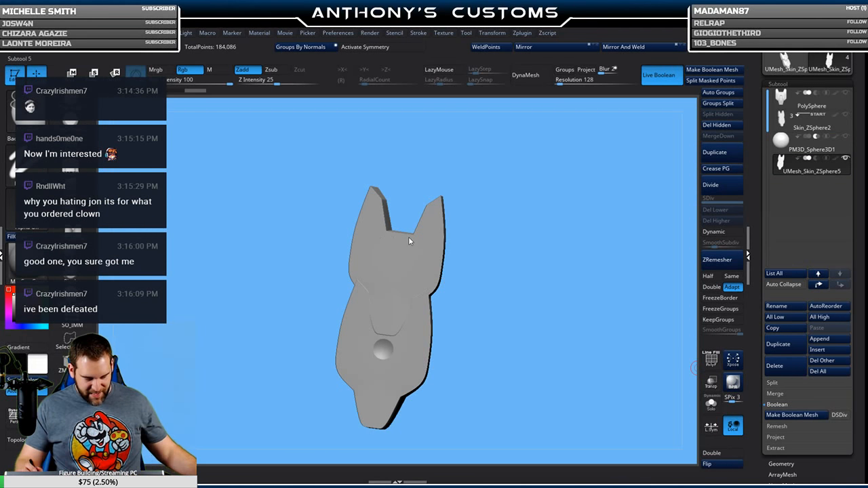
{"action": "key", "text": "ctrl+s"}
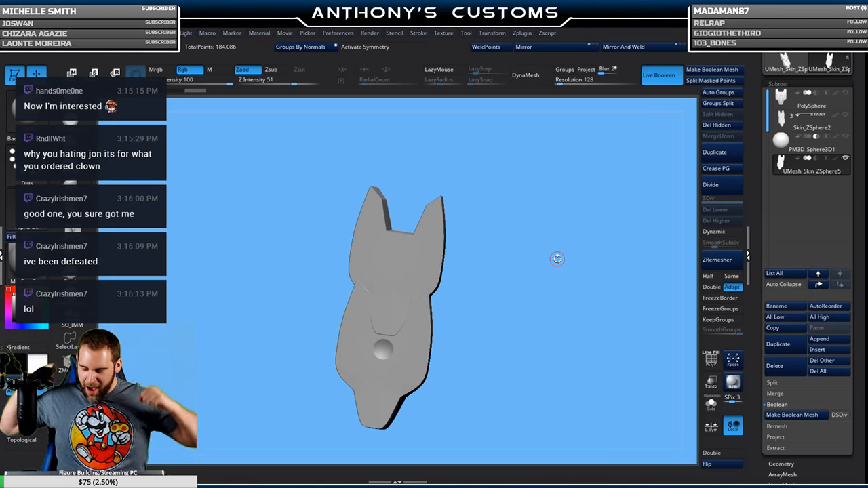
Select Skin_ZSphere2 again, undo its stacked copy, frame the single piece from the front and save the project.
{"action": "left_click", "coordinate": [800, 115]}
{"action": "left_click", "coordinate": [797, 126]}
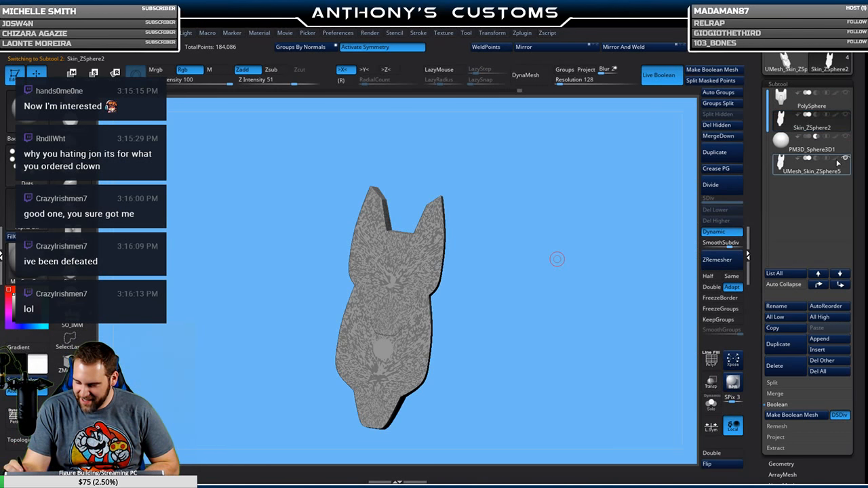
{"action": "mouse_move", "coordinate": [578, 259]}
{"action": "left_mouse_down"}
{"action": "mouse_move", "coordinate": [502, 253]}
{"action": "mouse_move", "coordinate": [527, 230]}
{"action": "left_mouse_up"}
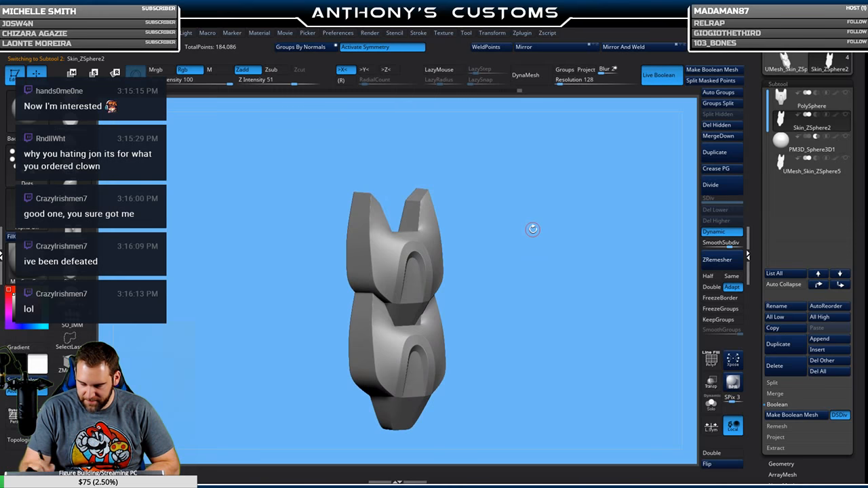
{"action": "left_click", "coordinate": [545, 228], "text": "ctrl"}
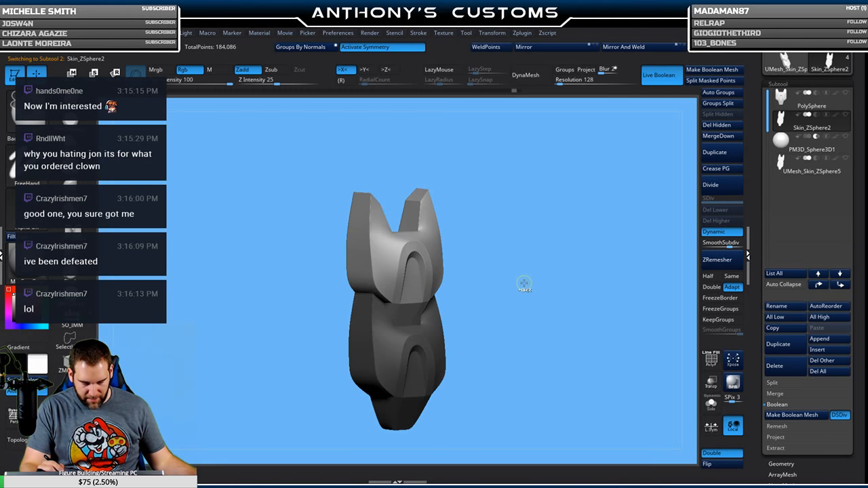
{"action": "key", "text": "ctrl+z"}
{"action": "left_click_drag", "start_coordinate": [544, 276], "coordinate": [528, 267]}
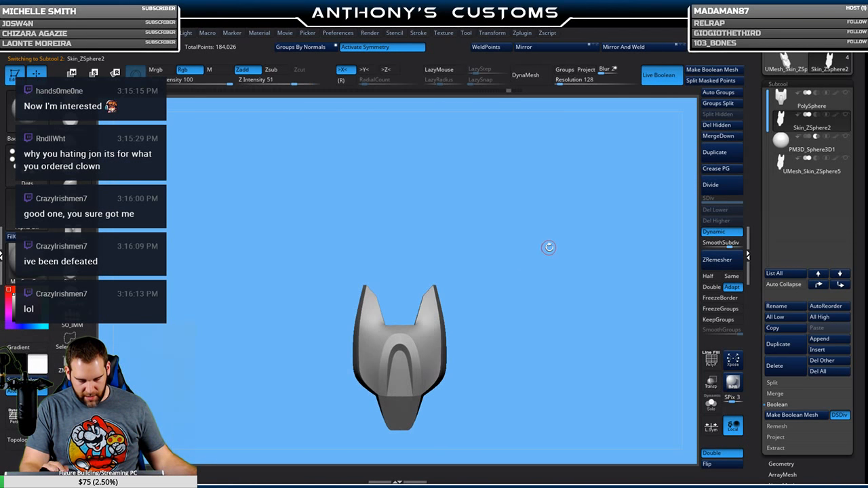
{"action": "key", "text": "f"}
{"action": "left_click", "coordinate": [564, 236], "text": "ctrl"}
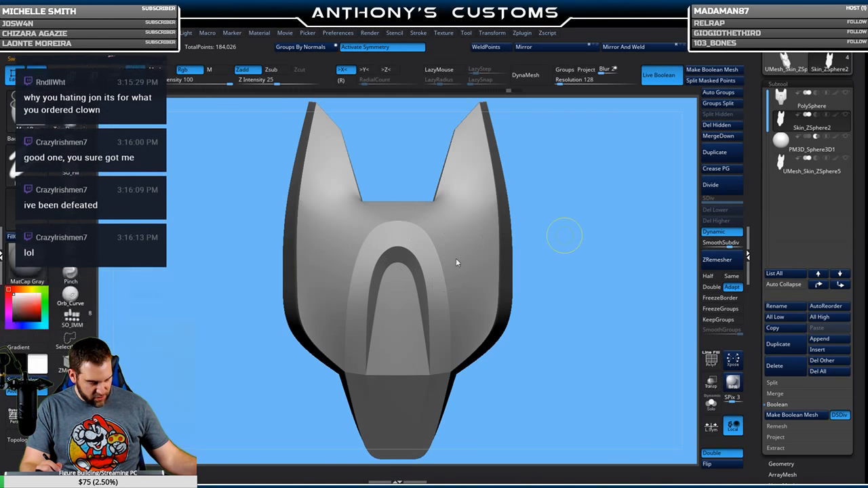
{"action": "key", "text": "ctrl+s"}
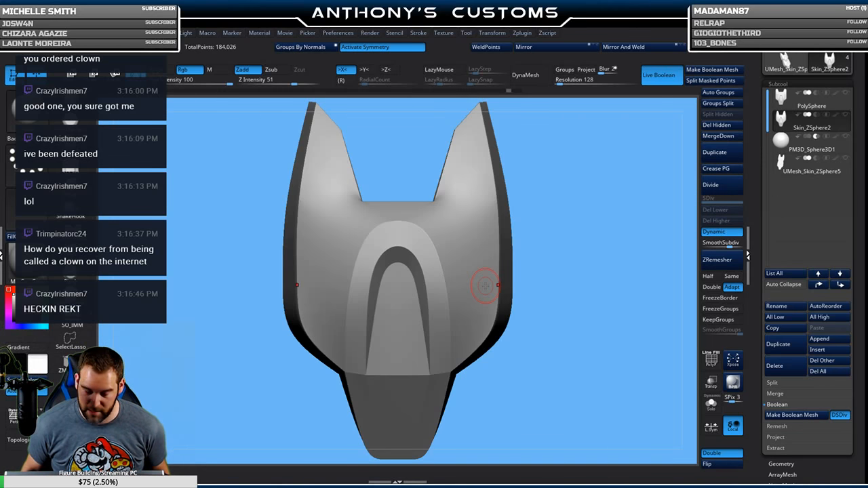
Turn off double-sided display for the Skin_ZSphere2 piece and save the project.
{"action": "left_click", "coordinate": [712, 453]}
{"action": "key", "text": "ctrl"}
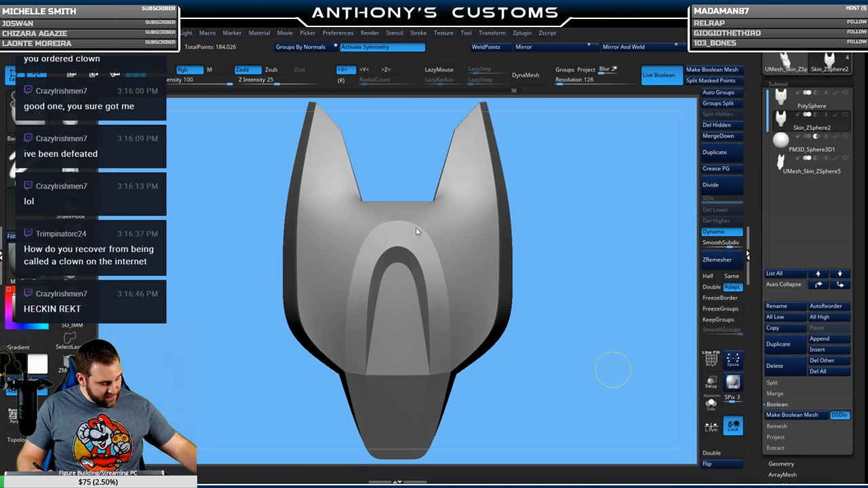
{"action": "key", "text": "ctrl+s"}
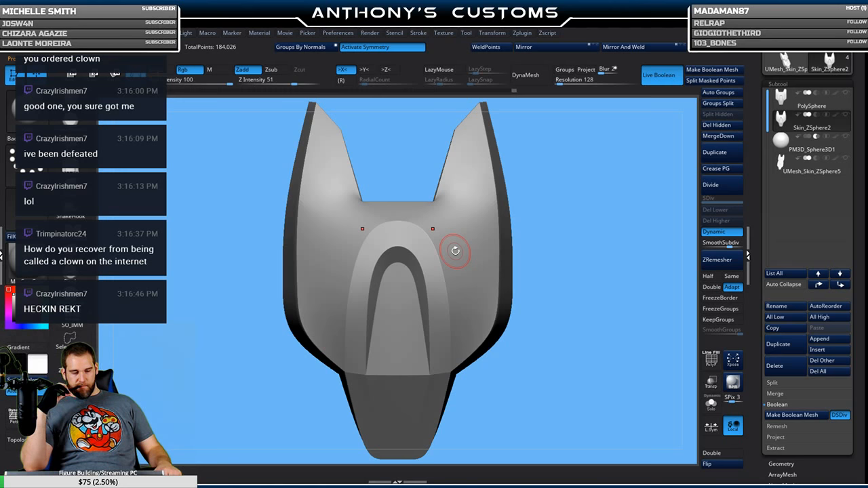
Copy the Skin_ZSphere2 subtool and open the project with the two swords from the Lightbox documents.
{"action": "left_click", "coordinate": [785, 330]}
{"action": "key", "text": "comma"}
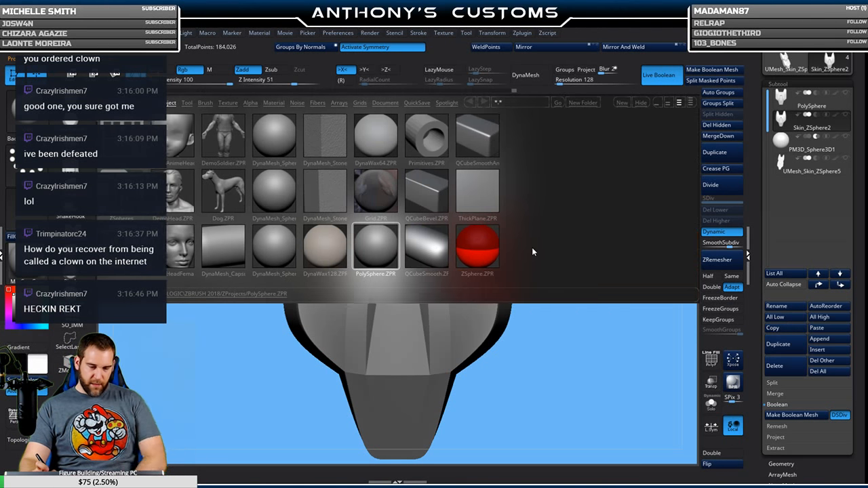
{"action": "left_click", "coordinate": [385, 103]}
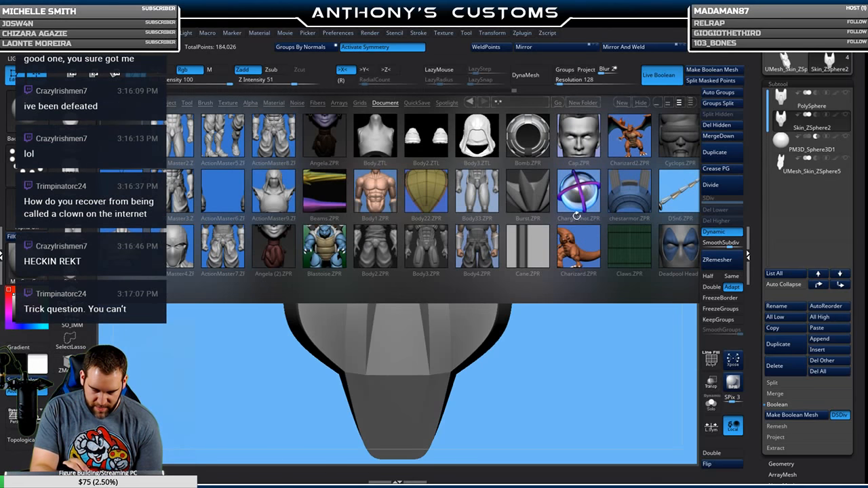
{"action": "left_click", "coordinate": [573, 239]}
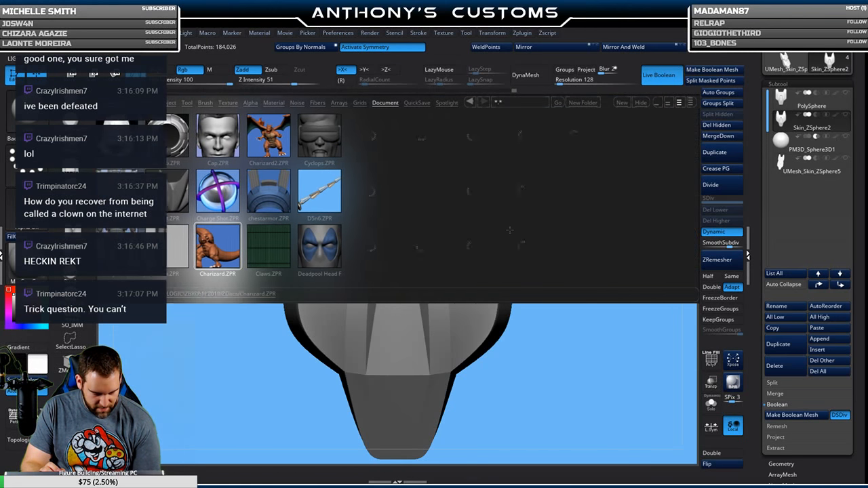
{"action": "left_click_drag", "start_coordinate": [562, 240], "coordinate": [533, 250]}
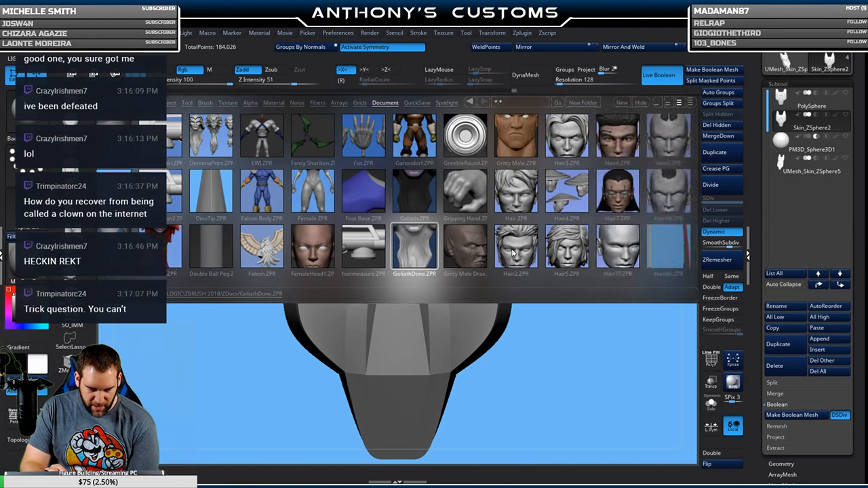
{"action": "left_click", "coordinate": [557, 246]}
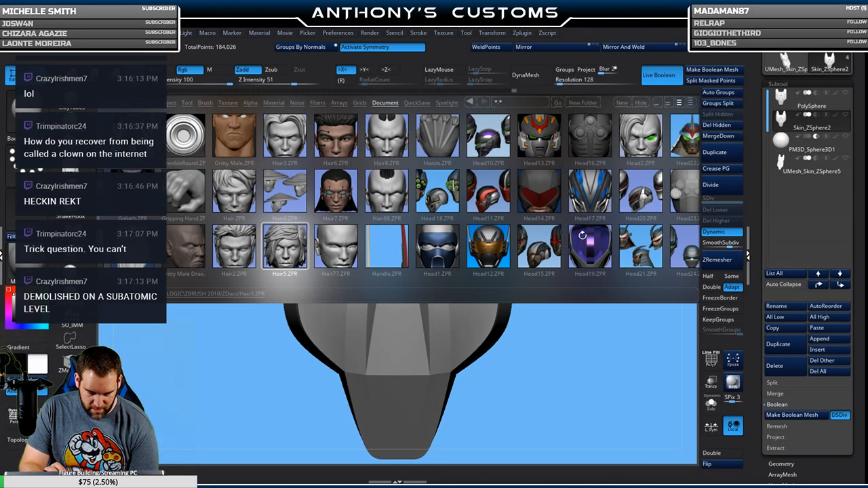
{"action": "left_click", "coordinate": [383, 242]}
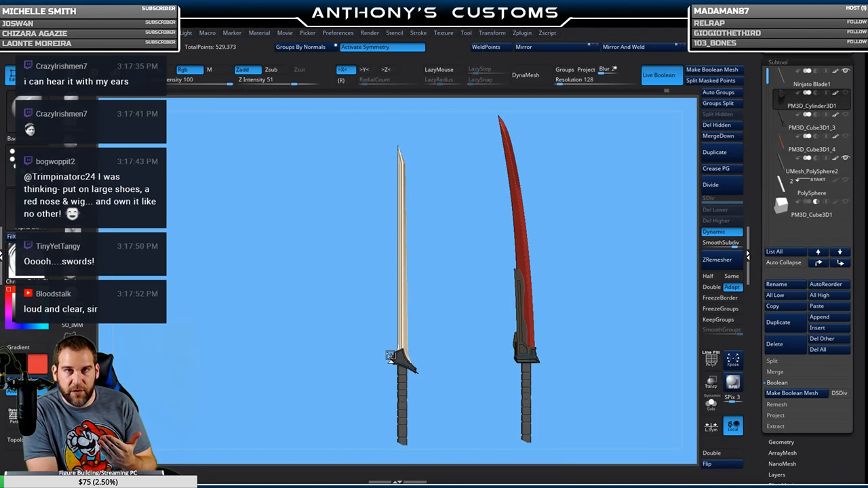
Examine the shorter sword's hilt and guard up close and from its end.
{"action": "mouse_move", "coordinate": [470, 401]}
{"action": "left_mouse_down"}
{"action": "mouse_move", "coordinate": [379, 390]}
{"action": "mouse_move", "coordinate": [468, 411]}
{"action": "mouse_move", "coordinate": [470, 393]}
{"action": "left_mouse_up"}
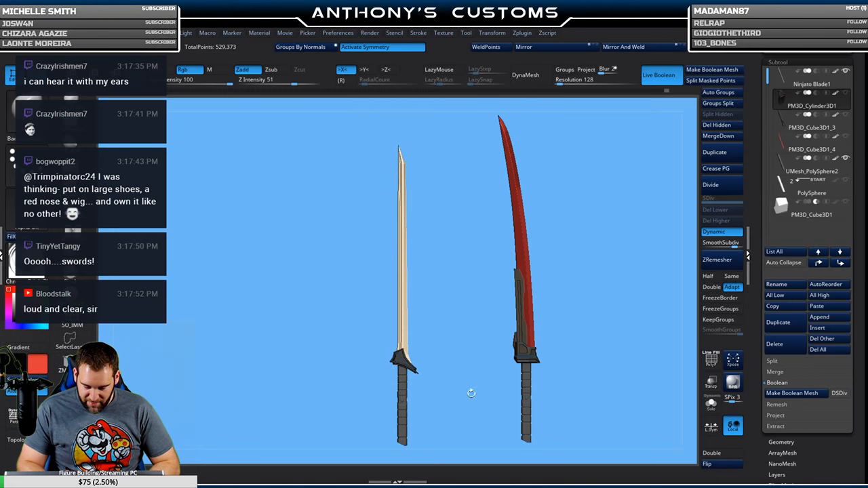
{"action": "left_click_drag", "start_coordinate": [484, 338], "coordinate": [335, 390], "text": "alt"}
{"action": "left_click_drag", "start_coordinate": [427, 358], "coordinate": [543, 352]}
{"action": "left_click_drag", "start_coordinate": [467, 387], "coordinate": [478, 244]}
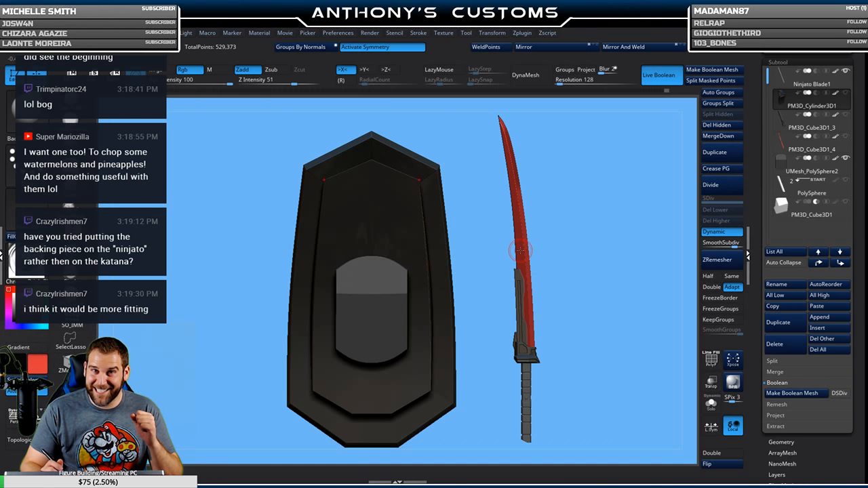
Browse the Lightbox documents and open the ActionMaster9.ZPR project.
{"action": "key", "text": "comma"}
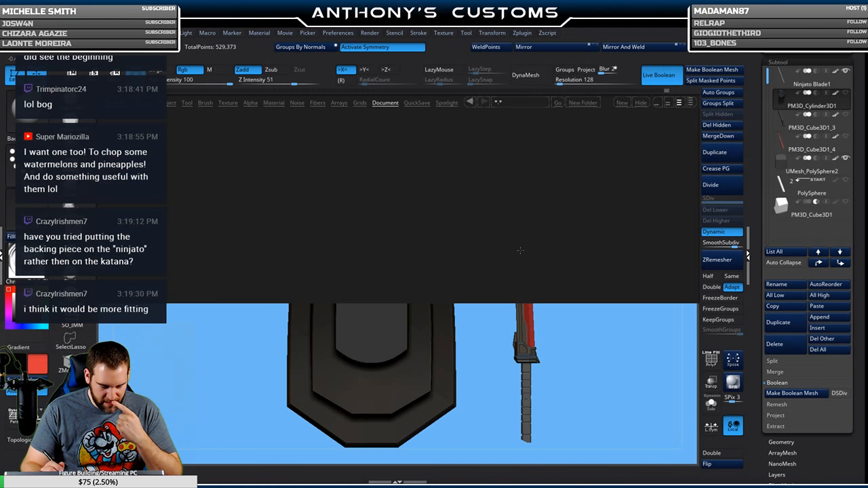
{"action": "scroll", "coordinate": [520, 254], "scroll_direction": "down", "scroll_amount": 15}
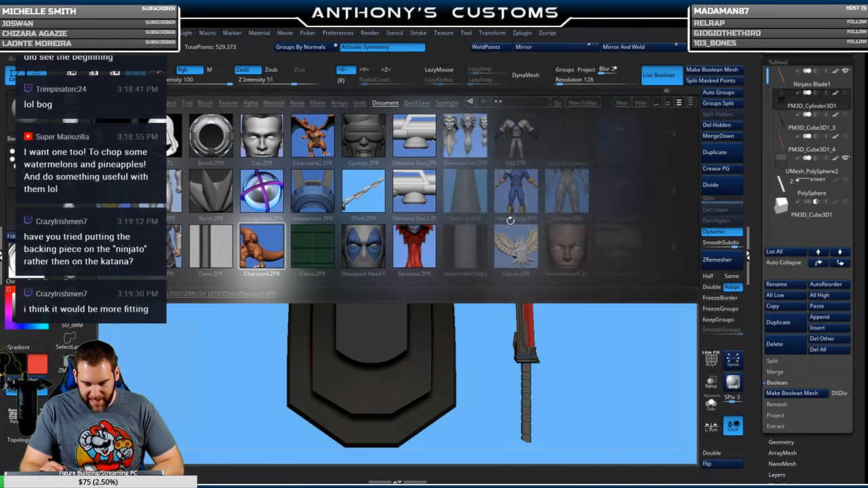
{"action": "scroll", "coordinate": [521, 253], "scroll_direction": "down", "scroll_amount": 8}
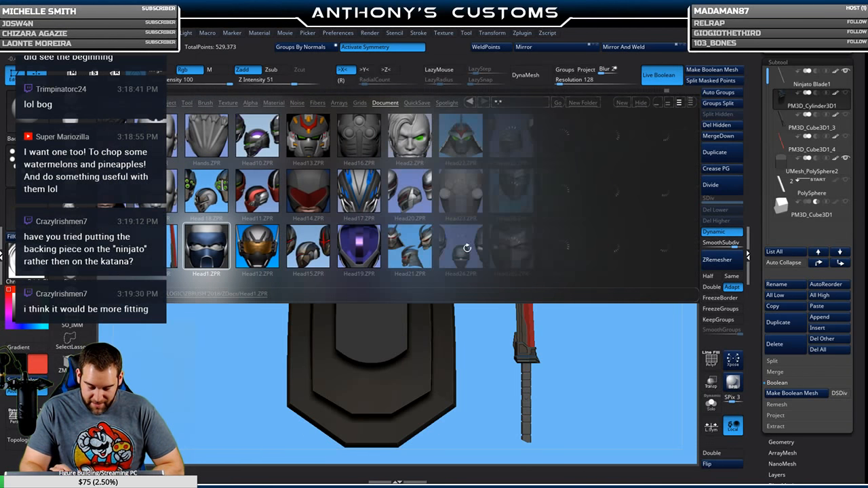
{"action": "scroll", "coordinate": [508, 255], "scroll_direction": "up", "scroll_amount": 10}
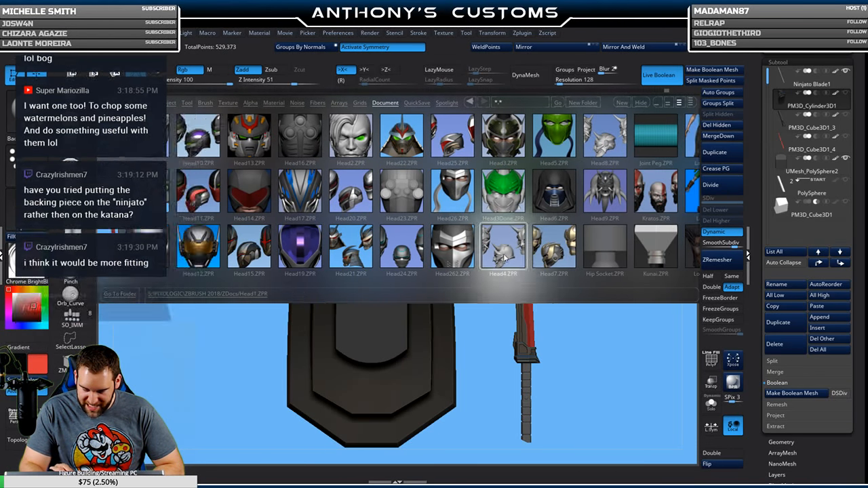
{"action": "scroll", "coordinate": [520, 236], "scroll_direction": "up", "scroll_amount": 4}
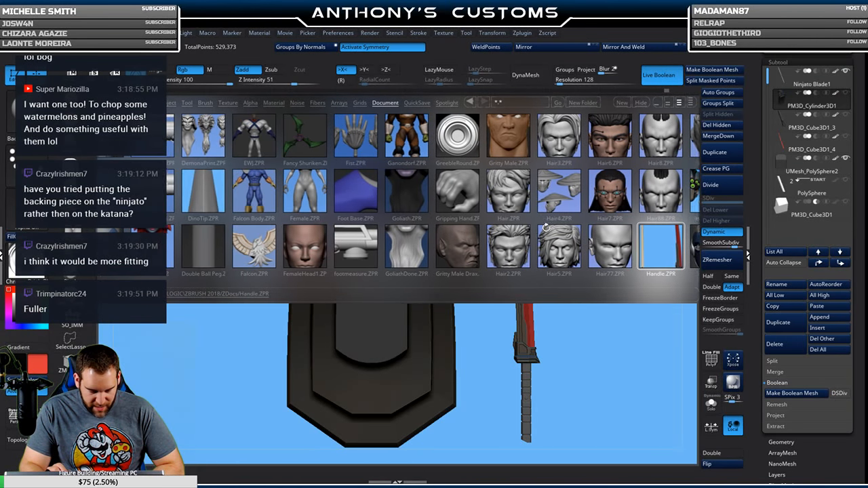
{"action": "scroll", "coordinate": [454, 219], "scroll_direction": "up", "scroll_amount": 10}
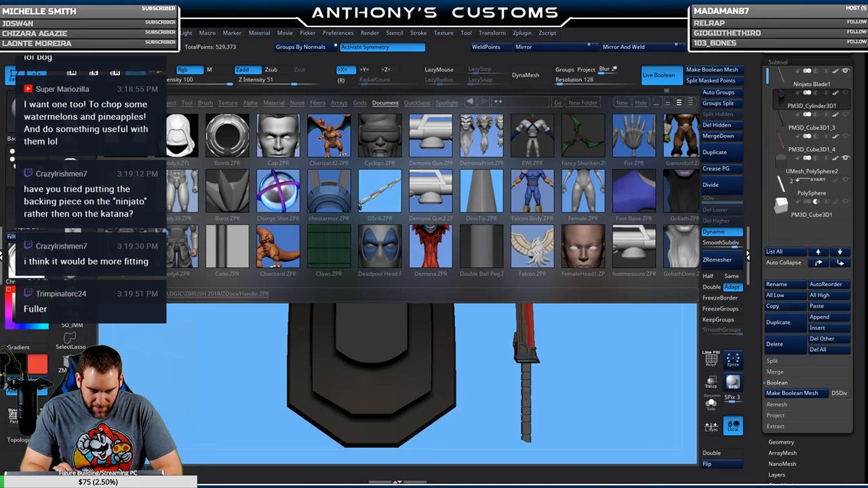
{"action": "scroll", "coordinate": [447, 245], "scroll_direction": "up", "scroll_amount": 8}
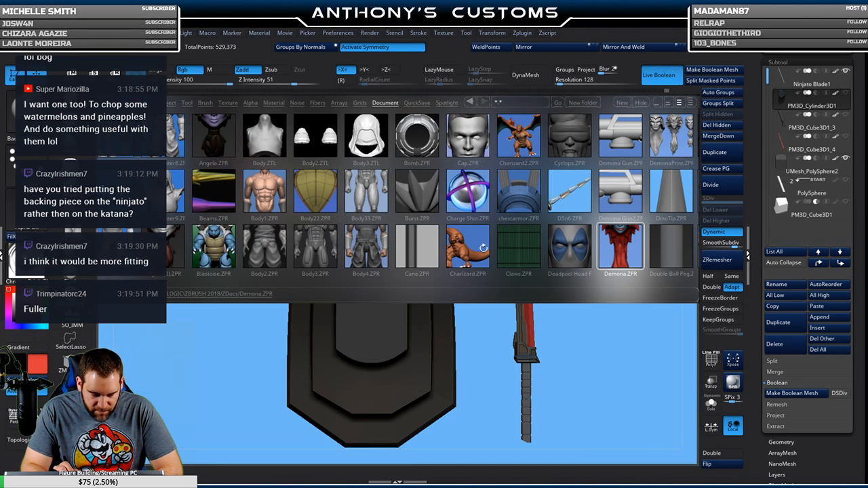
{"action": "scroll", "coordinate": [456, 241], "scroll_direction": "up", "scroll_amount": 4}
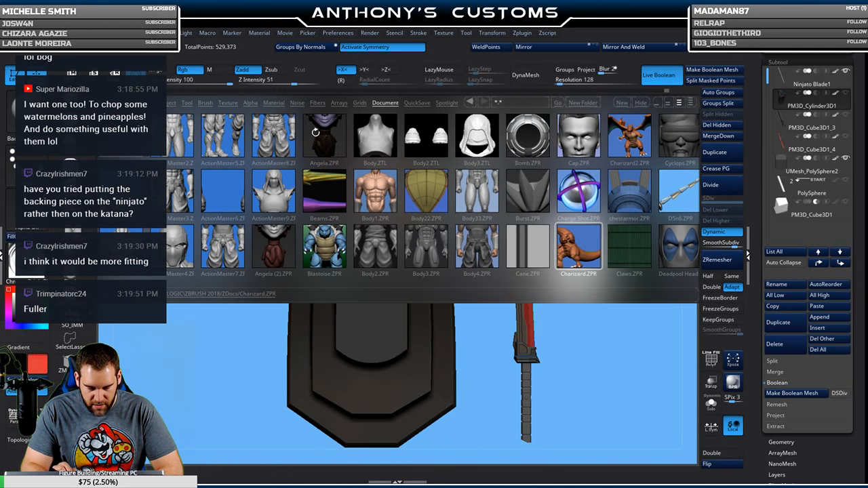
{"action": "left_click", "coordinate": [278, 192]}
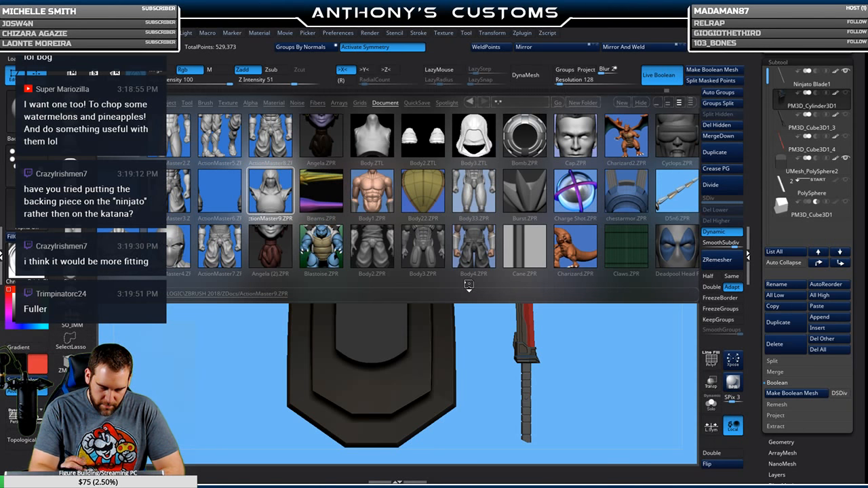
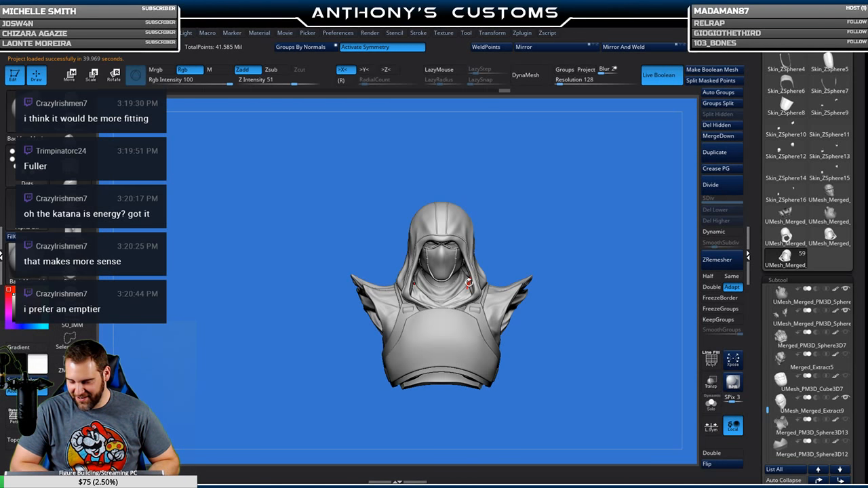
Show and select the Merged_PM3D_Sphere3D7 torso armour subtool, hide all other subtools and turn to its back.
{"action": "left_click", "coordinate": [844, 337]}
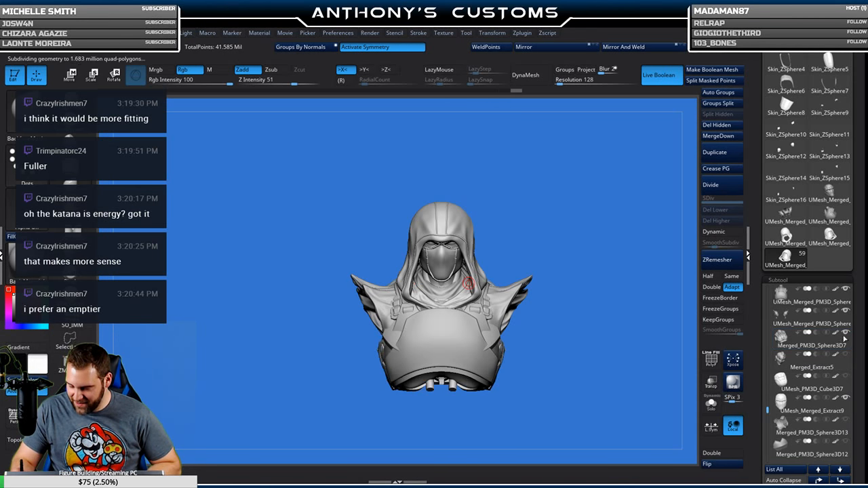
{"action": "left_click", "coordinate": [823, 345]}
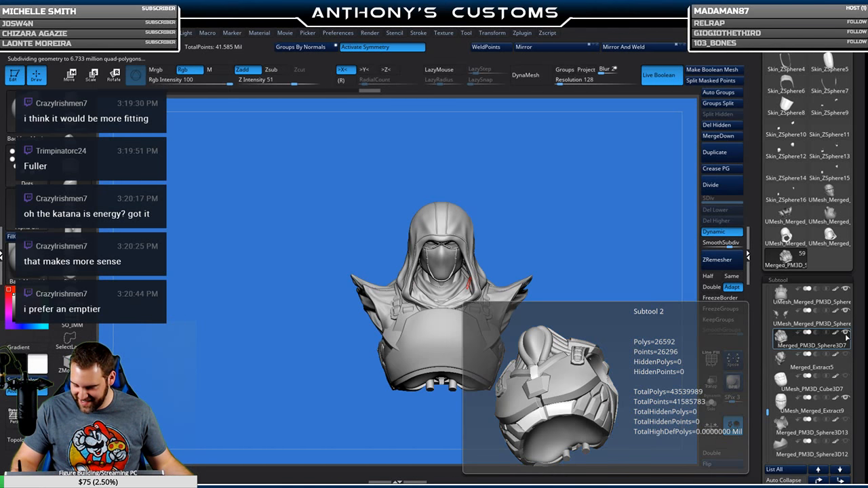
{"action": "left_click", "coordinate": [845, 334], "text": "shift"}
{"action": "left_click_drag", "start_coordinate": [577, 373], "coordinate": [572, 329]}
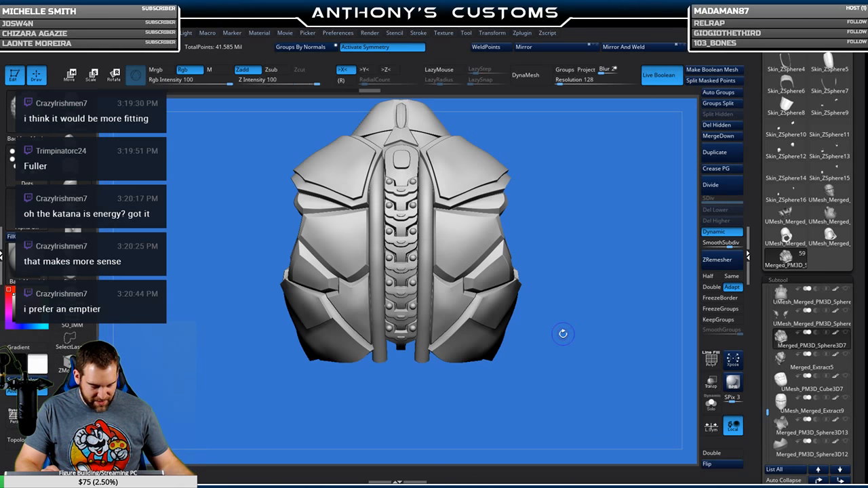
Turn on the polyframe display and turn off dynamic subdivision for the torso armour.
{"action": "key", "text": "shift+f"}
{"action": "mouse_move", "coordinate": [578, 357]}
{"action": "left_mouse_down"}
{"action": "mouse_move", "coordinate": [589, 301]}
{"action": "mouse_move", "coordinate": [582, 359]}
{"action": "left_mouse_up"}
{"action": "left_click_drag", "start_coordinate": [576, 271], "coordinate": [596, 261], "text": "alt"}
{"action": "left_click_drag", "start_coordinate": [582, 317], "coordinate": [534, 391], "text": "alt"}
{"action": "left_click", "coordinate": [709, 234]}
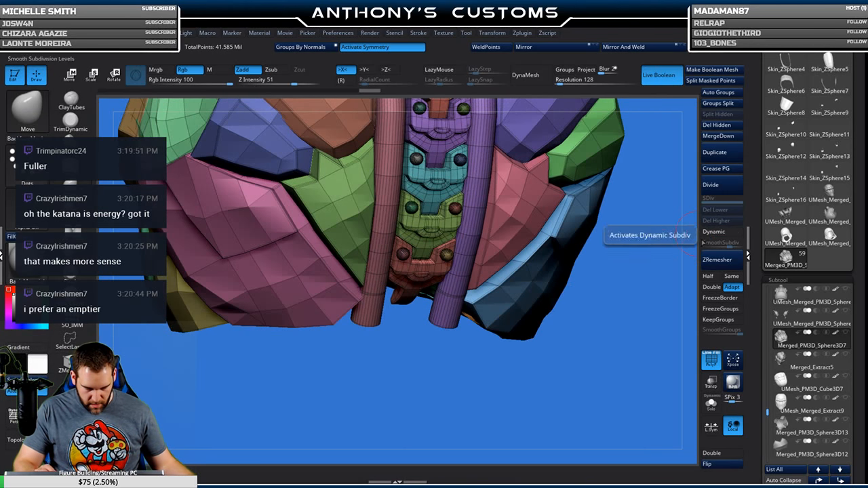
Switch the selection brush to SelectRect and hide the four lowest vertebra pieces of the armour's spine.
{"action": "key", "text": "space"}
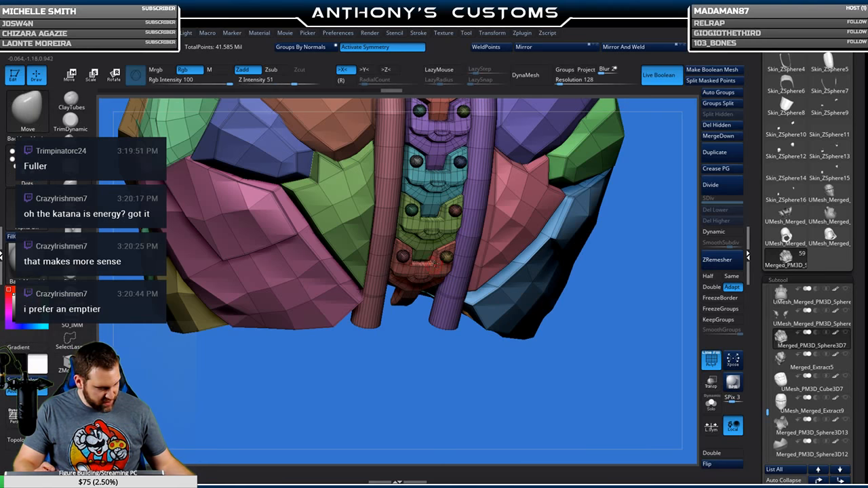
{"action": "left_click", "coordinate": [431, 272], "text": "ctrl+shift"}
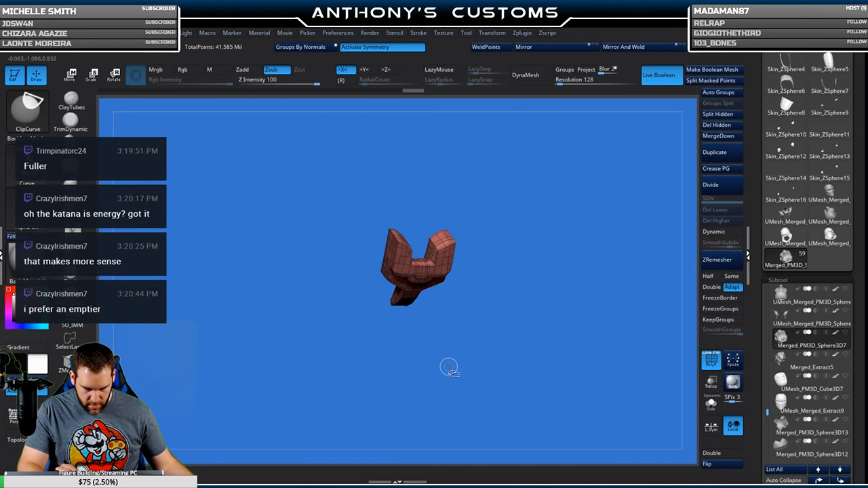
{"action": "left_click", "coordinate": [30, 105], "text": "ctrl+shift"}
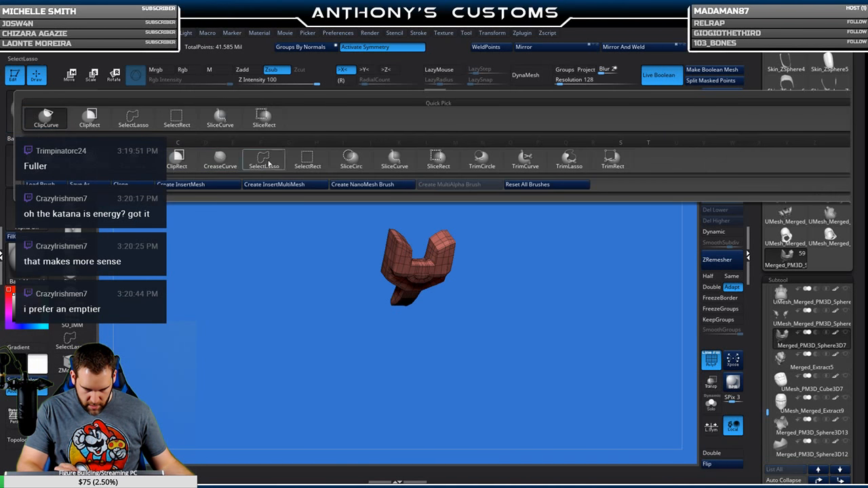
{"action": "left_click", "coordinate": [533, 410], "text": "ctrl+shift"}
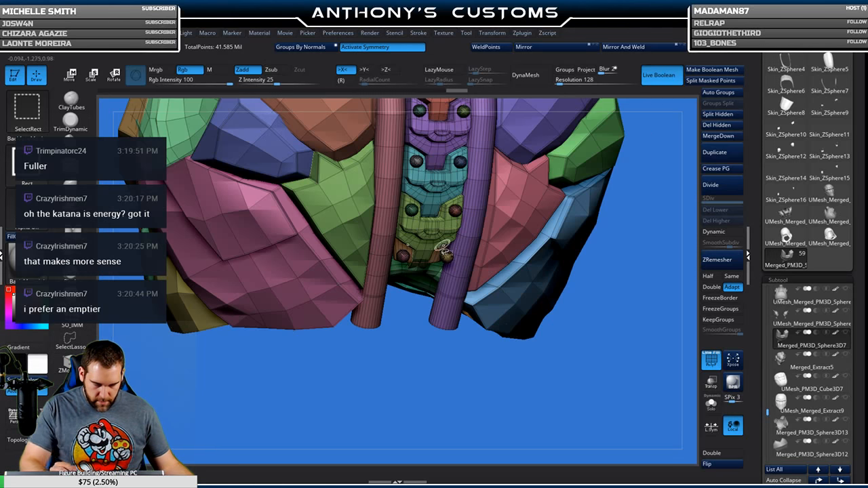
{"action": "left_click", "coordinate": [434, 228], "text": "ctrl+shift"}
{"action": "left_click", "coordinate": [441, 187], "text": "ctrl+shift"}
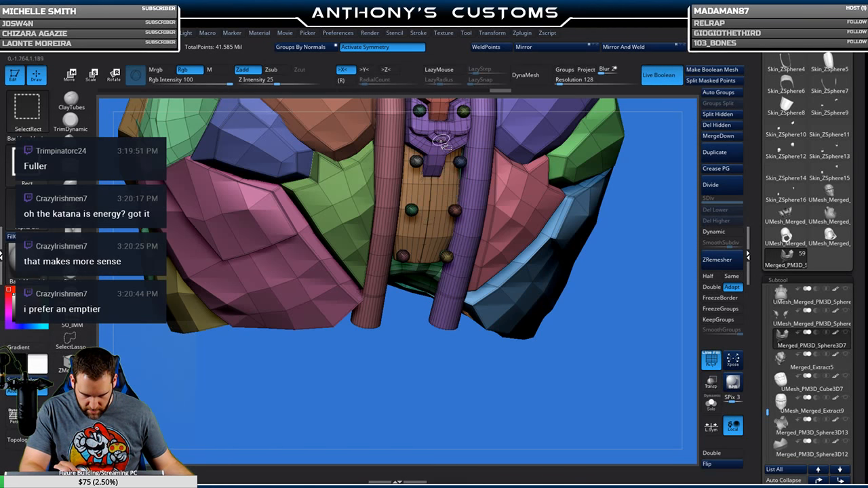
{"action": "left_click", "coordinate": [441, 141], "text": "ctrl+shift"}
Hide the remaining vertebra pieces up the spine, keeping the green collar piece at its upper end.
{"action": "left_click_drag", "start_coordinate": [625, 289], "coordinate": [610, 391], "text": "alt"}
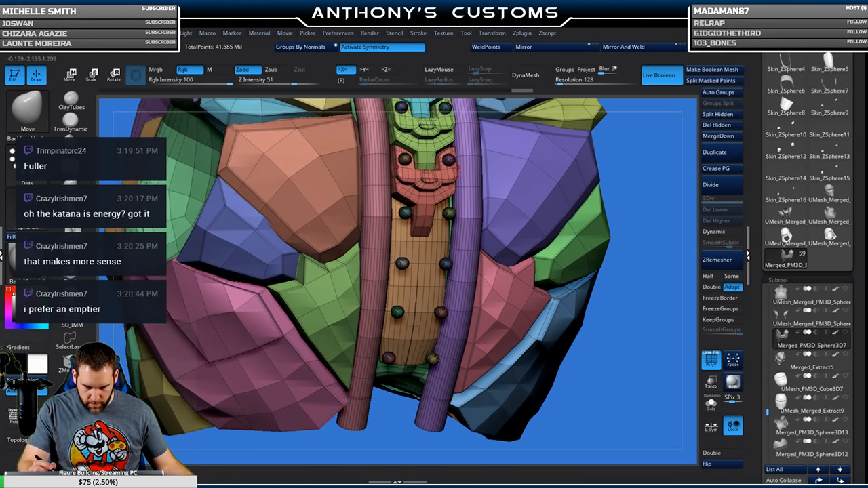
{"action": "left_click", "coordinate": [426, 191], "text": "ctrl+shift"}
{"action": "left_click_drag", "start_coordinate": [596, 129], "coordinate": [589, 219], "text": "alt"}
{"action": "left_click", "coordinate": [422, 225], "text": "ctrl+shift"}
{"action": "left_click", "coordinate": [415, 188], "text": "ctrl+shift"}
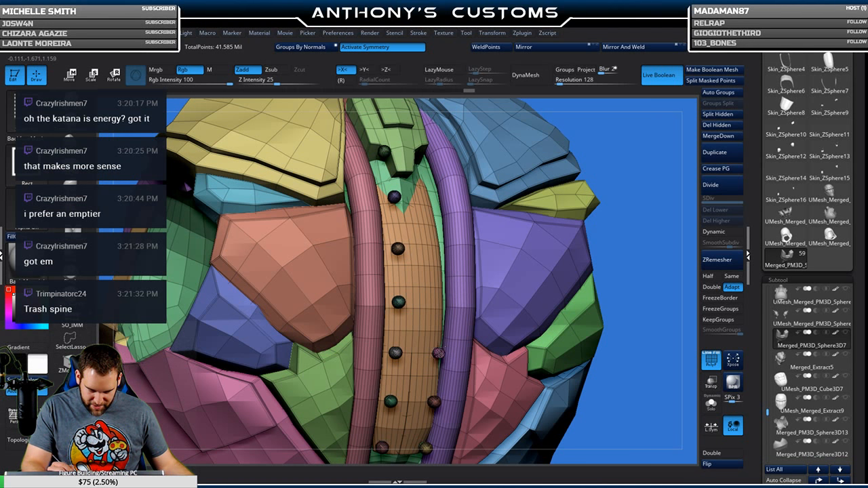
Hide the small round rivets along both edges of the orange spine strip.
{"action": "left_click", "coordinate": [435, 403], "text": "ctrl+shift"}
{"action": "left_click_drag", "start_coordinate": [624, 347], "coordinate": [623, 225], "text": "alt"}
{"action": "left_click", "coordinate": [425, 327], "text": "ctrl+shift"}
{"action": "left_click", "coordinate": [424, 326], "text": "ctrl+shift"}
{"action": "left_click", "coordinate": [392, 278], "text": "ctrl+shift"}
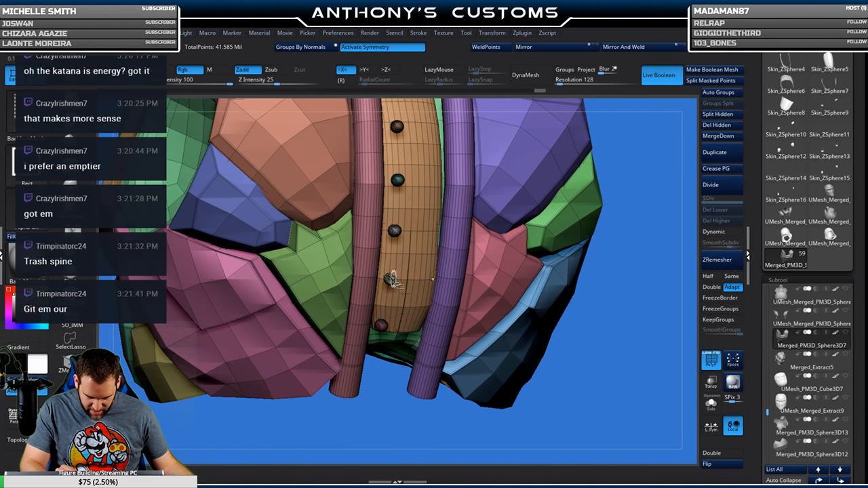
{"action": "left_click", "coordinate": [381, 326], "text": "ctrl+shift"}
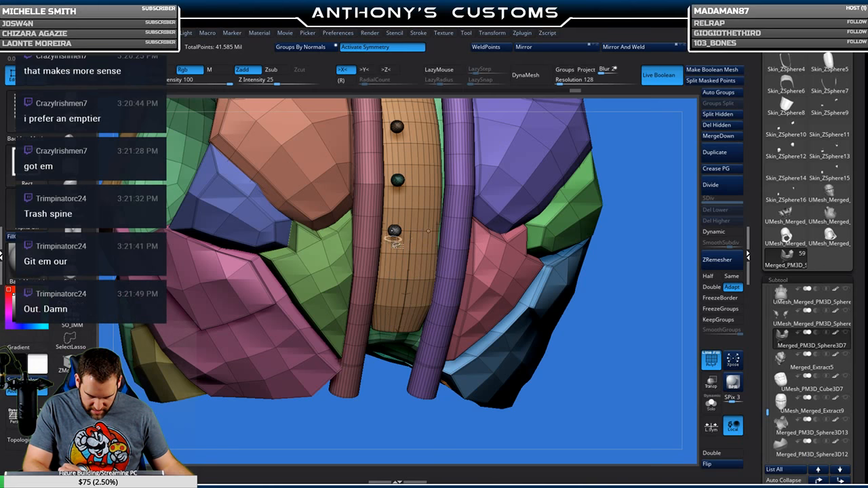
{"action": "left_click", "coordinate": [394, 231], "text": "ctrl+shift"}
{"action": "left_click", "coordinate": [398, 180], "text": "ctrl+shift"}
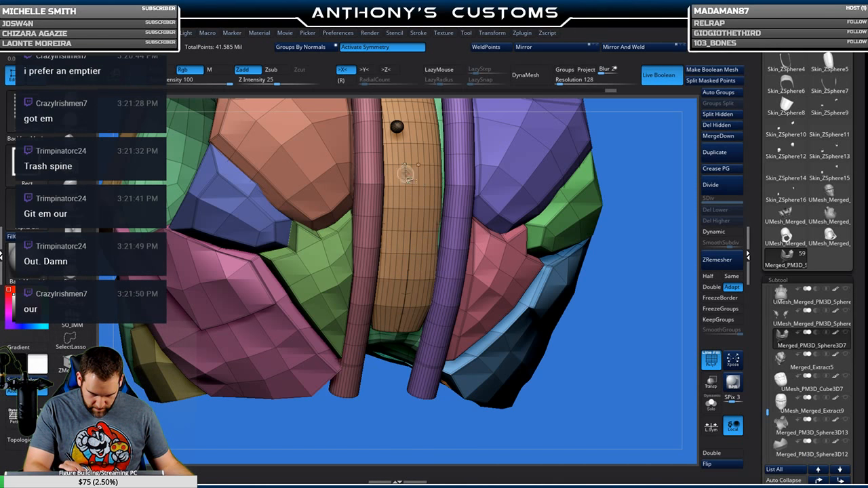
Hide the last rivets near the upper spine and the orange strip between the two tubes.
{"action": "left_click_drag", "start_coordinate": [643, 177], "coordinate": [632, 248]}
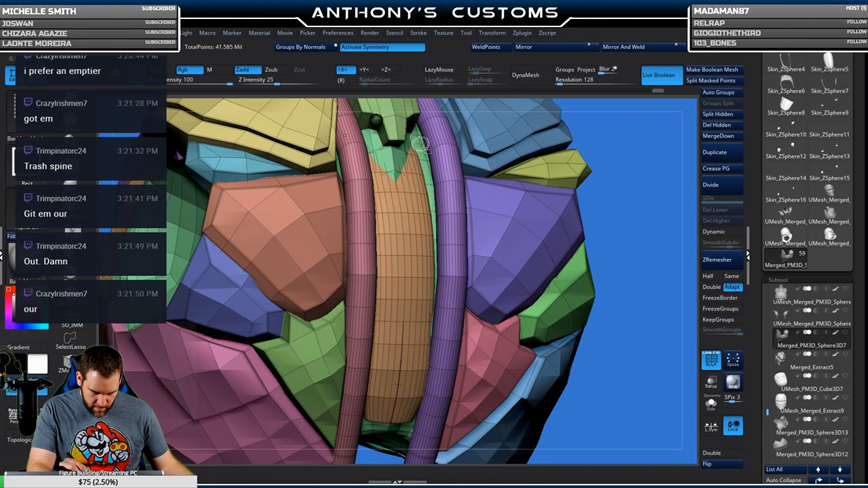
{"action": "left_click_drag", "start_coordinate": [643, 277], "coordinate": [599, 197], "text": "alt"}
{"action": "mouse_move", "coordinate": [598, 244]}
{"action": "left_mouse_down"}
{"action": "mouse_move", "coordinate": [561, 290]}
{"action": "mouse_move", "coordinate": [555, 281]}
{"action": "left_mouse_up"}
{"action": "key", "text": "ctrl+shift"}
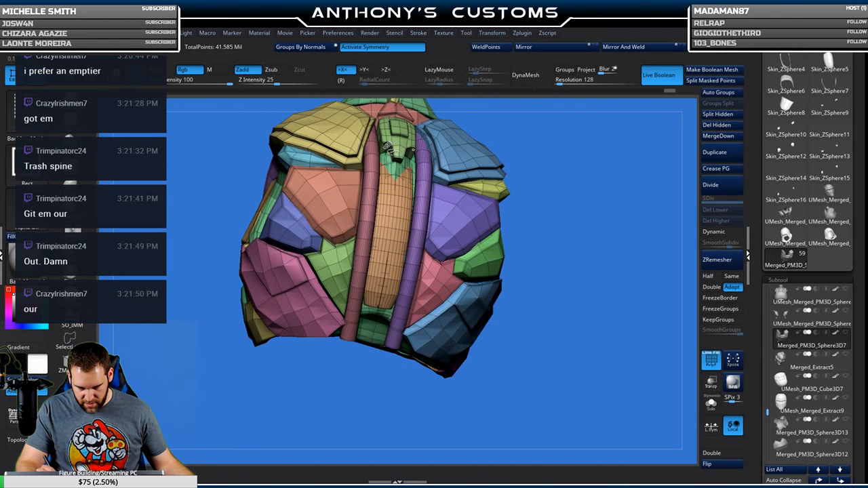
{"action": "left_click", "coordinate": [394, 233], "text": "ctrl+shift"}
View the torso armour straight from the back and delete the hidden spine parts.
{"action": "mouse_move", "coordinate": [627, 251]}
{"action": "left_mouse_down"}
{"action": "mouse_move", "coordinate": [539, 205]}
{"action": "mouse_move", "coordinate": [542, 310]}
{"action": "mouse_move", "coordinate": [634, 331]}
{"action": "left_mouse_up"}
{"action": "left_click_drag", "start_coordinate": [497, 299], "coordinate": [569, 303]}
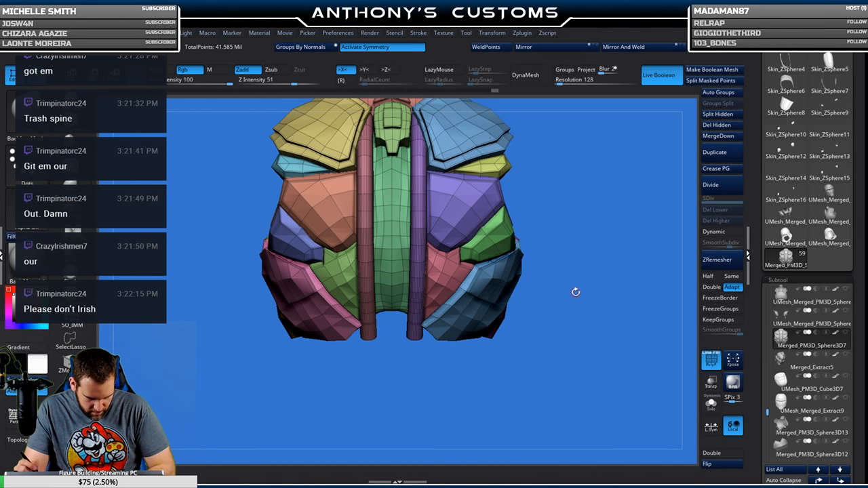
{"action": "left_click", "coordinate": [721, 126]}
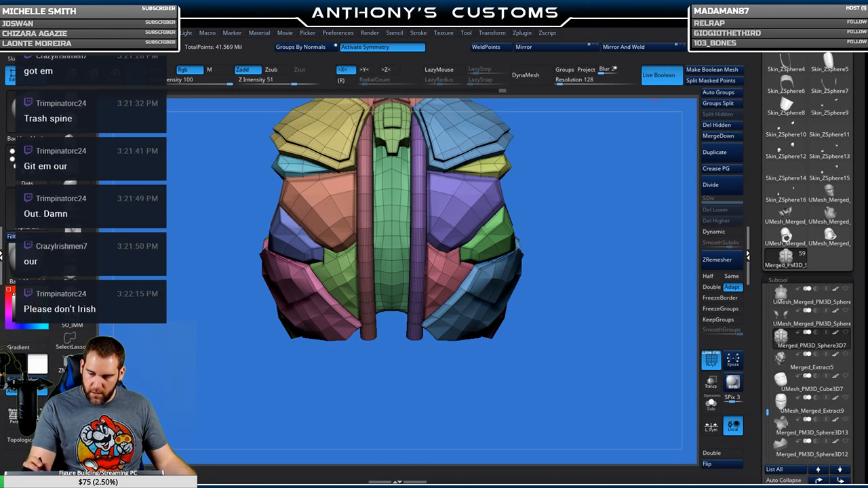
Isolate the green base torso polygroup beneath the armour plates and tubes.
{"action": "left_click_drag", "start_coordinate": [601, 284], "coordinate": [605, 370], "text": "alt"}
{"action": "left_click_drag", "start_coordinate": [638, 156], "coordinate": [619, 211], "text": "alt"}
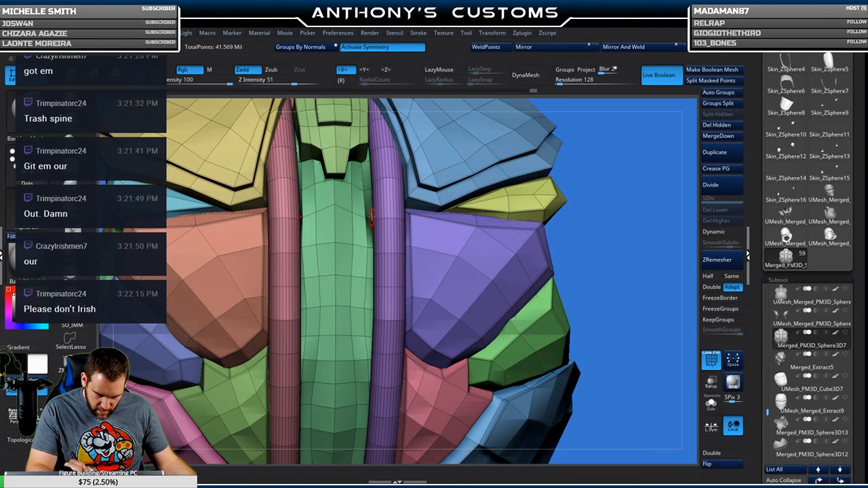
{"action": "left_click_drag", "start_coordinate": [540, 162], "coordinate": [543, 158]}
{"action": "mouse_move", "coordinate": [559, 165]}
{"action": "left_mouse_down"}
{"action": "mouse_move", "coordinate": [591, 174]}
{"action": "mouse_move", "coordinate": [443, 186]}
{"action": "left_mouse_up"}
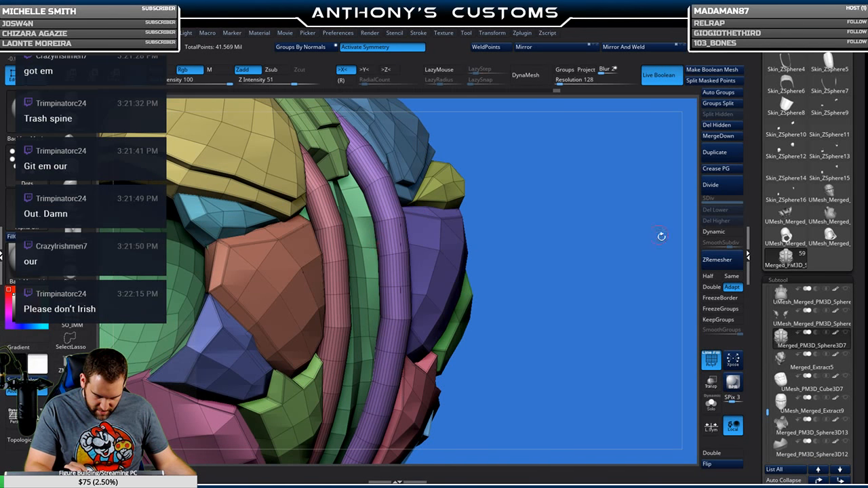
{"action": "left_click", "coordinate": [364, 247], "text": "ctrl+shift"}
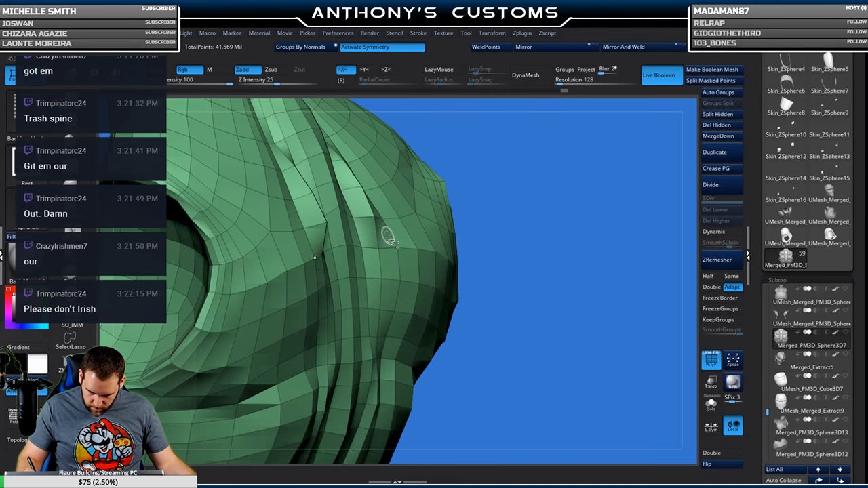
Adjust the raised edge beside the spine channel on the isolated green base torso with the Move brush, undoing the last change.
{"action": "mouse_move", "coordinate": [594, 326]}
{"action": "left_mouse_down"}
{"action": "mouse_move", "coordinate": [630, 352]}
{"action": "mouse_move", "coordinate": [600, 333]}
{"action": "left_mouse_up"}
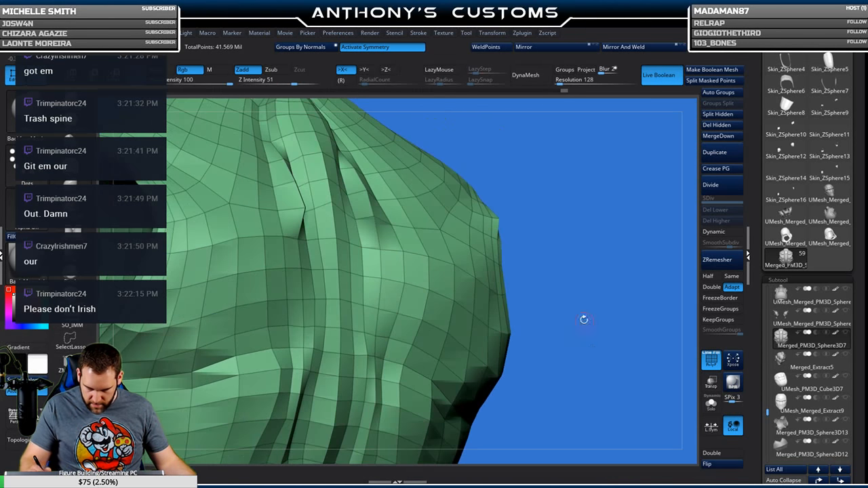
{"action": "mouse_move", "coordinate": [381, 275]}
{"action": "left_mouse_down"}
{"action": "mouse_move", "coordinate": [392, 290]}
{"action": "mouse_move", "coordinate": [384, 259]}
{"action": "left_mouse_up"}
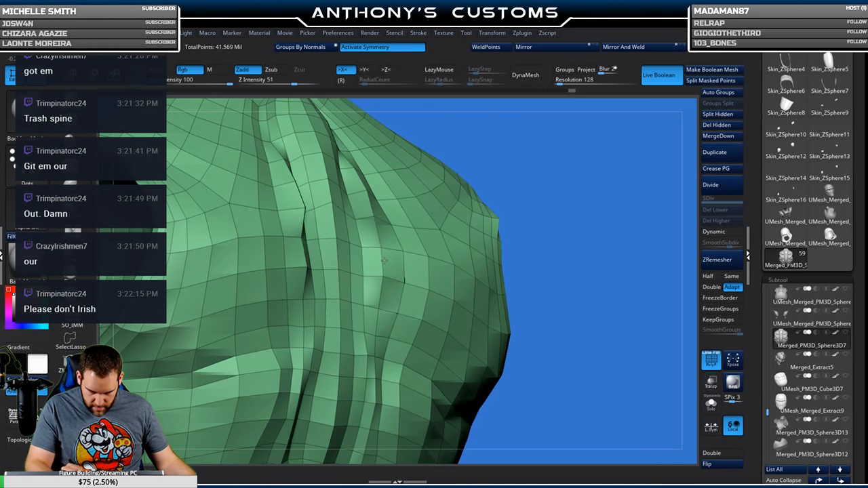
{"action": "left_click_drag", "start_coordinate": [378, 307], "coordinate": [397, 279]}
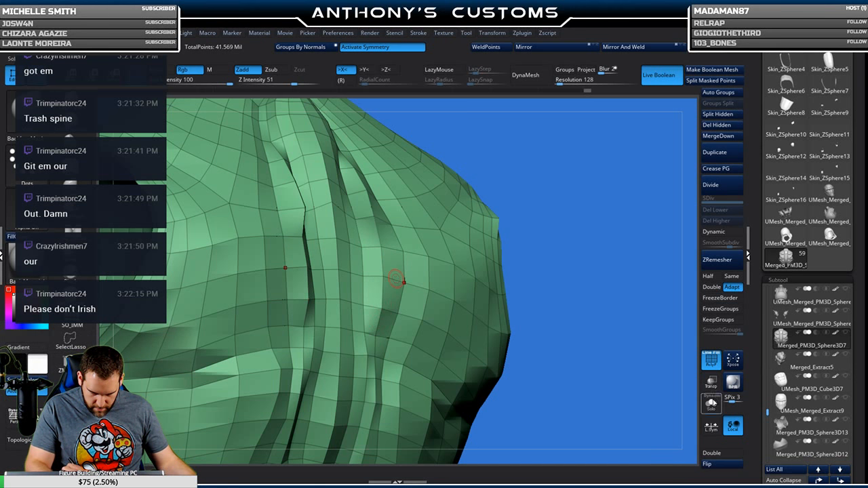
{"action": "left_click", "coordinate": [615, 350], "text": "ctrl+shift"}
{"action": "mouse_move", "coordinate": [614, 345]}
{"action": "left_mouse_down"}
{"action": "mouse_move", "coordinate": [622, 339]}
{"action": "mouse_move", "coordinate": [612, 341]}
{"action": "left_mouse_up"}
{"action": "key", "text": "ctrl+z"}
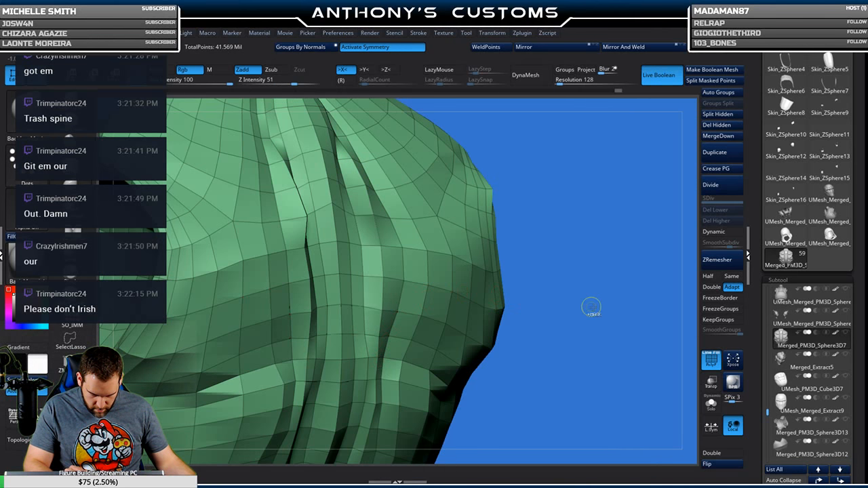
Show all torso parts and reshape the green base strip between the two back tubes with the Move brush.
{"action": "left_click", "coordinate": [610, 320], "text": "ctrl+shift"}
{"action": "left_click_drag", "start_coordinate": [611, 321], "coordinate": [332, 314]}
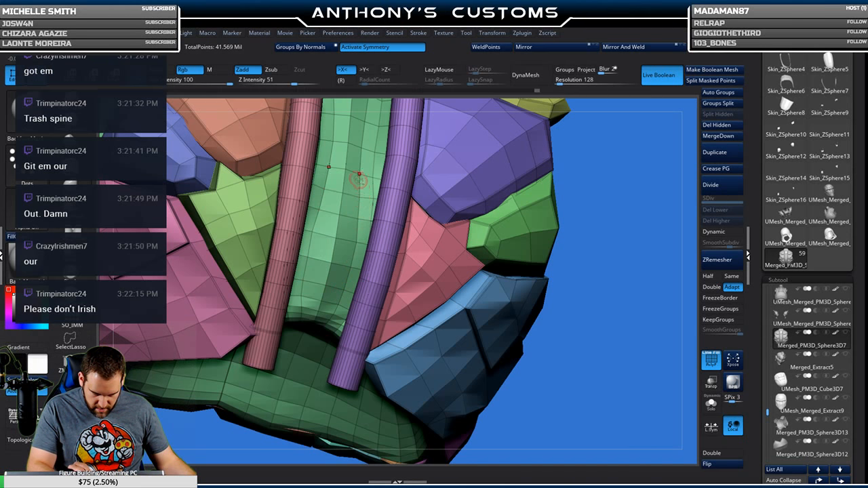
{"action": "left_click_drag", "start_coordinate": [621, 189], "coordinate": [338, 271]}
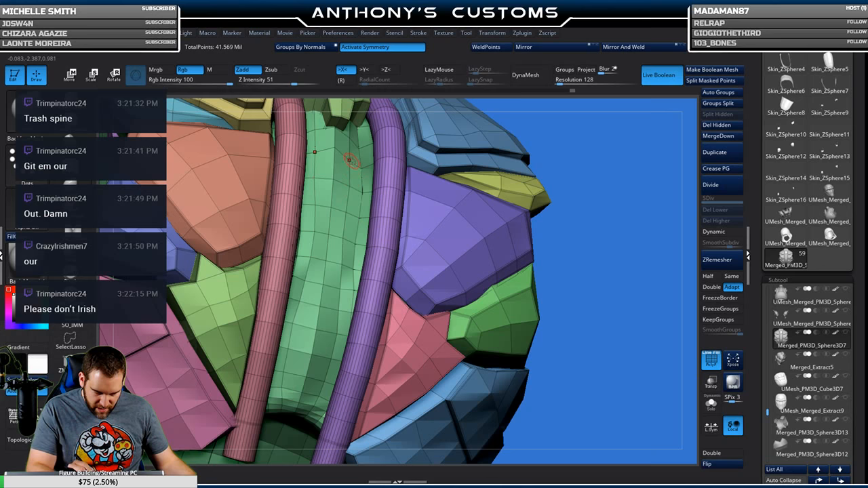
{"action": "left_click_drag", "start_coordinate": [601, 155], "coordinate": [577, 155]}
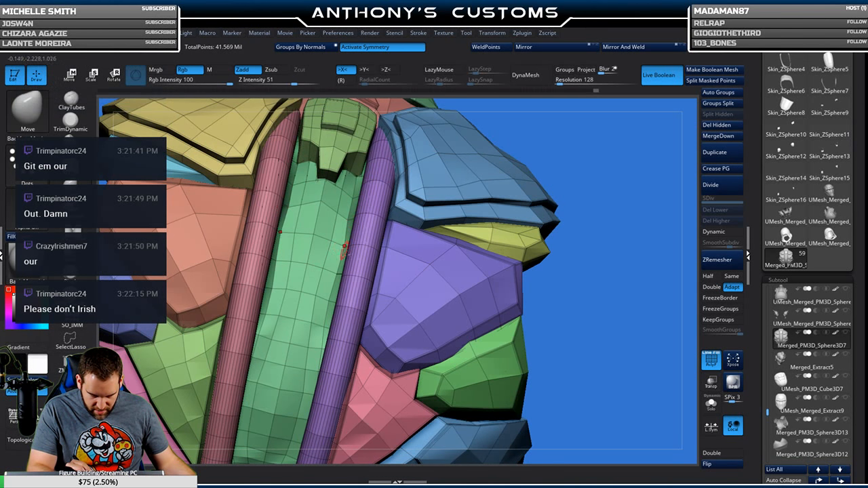
{"action": "left_click_drag", "start_coordinate": [639, 193], "coordinate": [601, 195]}
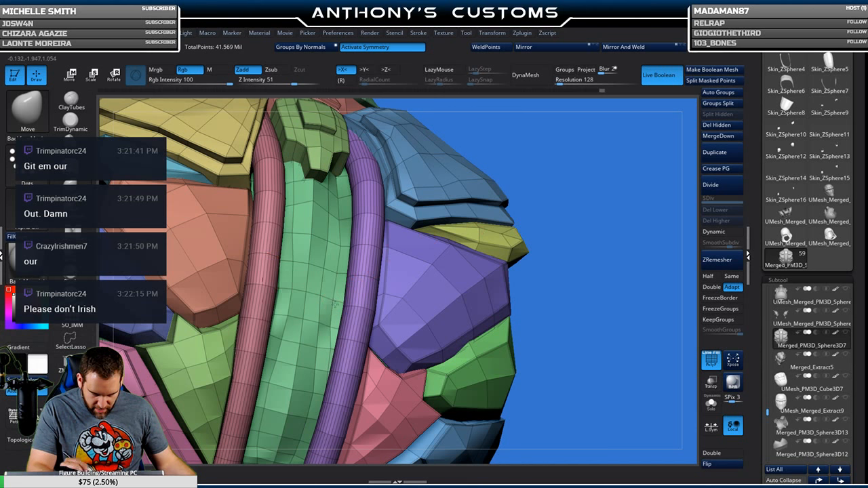
{"action": "right_click_drag", "start_coordinate": [333, 327], "coordinate": [339, 280], "text": "alt"}
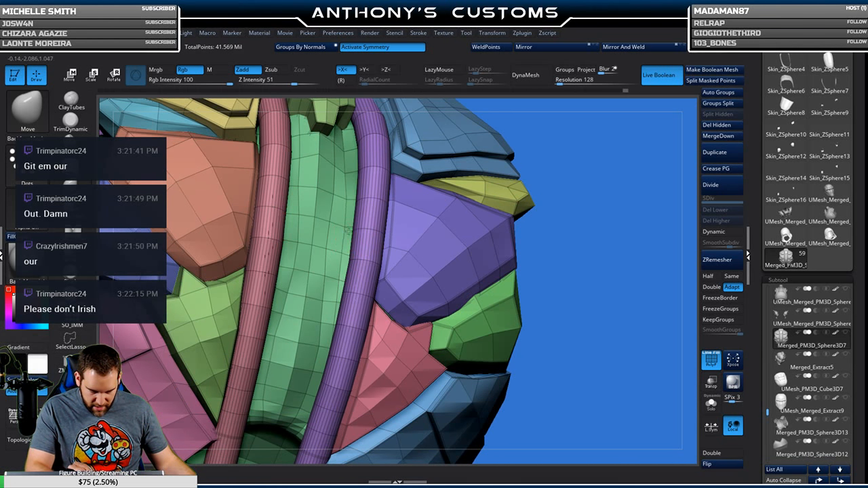
Inspect the spine strip and tubes from below and behind, and preview the torso briefly with Dynamic Subdiv.
{"action": "left_click_drag", "start_coordinate": [606, 217], "coordinate": [636, 222]}
{"action": "mouse_move", "coordinate": [607, 285]}
{"action": "left_mouse_down"}
{"action": "mouse_move", "coordinate": [576, 217]}
{"action": "mouse_move", "coordinate": [589, 189]}
{"action": "left_mouse_up"}
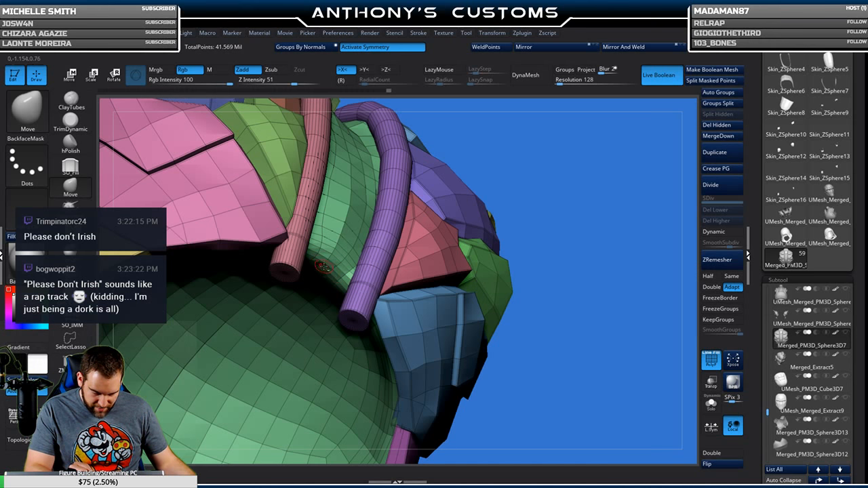
{"action": "left_click_drag", "start_coordinate": [613, 190], "coordinate": [571, 232], "text": "shift"}
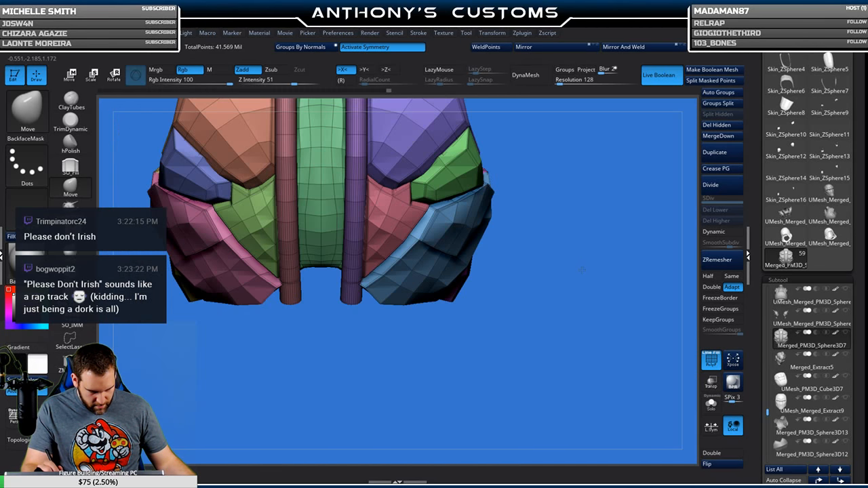
{"action": "left_click_drag", "start_coordinate": [576, 189], "coordinate": [487, 168], "text": "alt"}
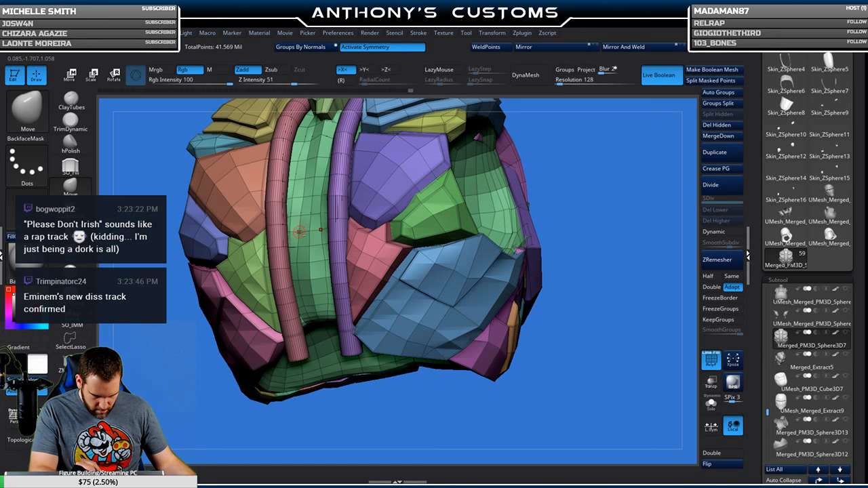
{"action": "left_click_drag", "start_coordinate": [563, 135], "coordinate": [641, 239]}
{"action": "left_click", "coordinate": [722, 231]}
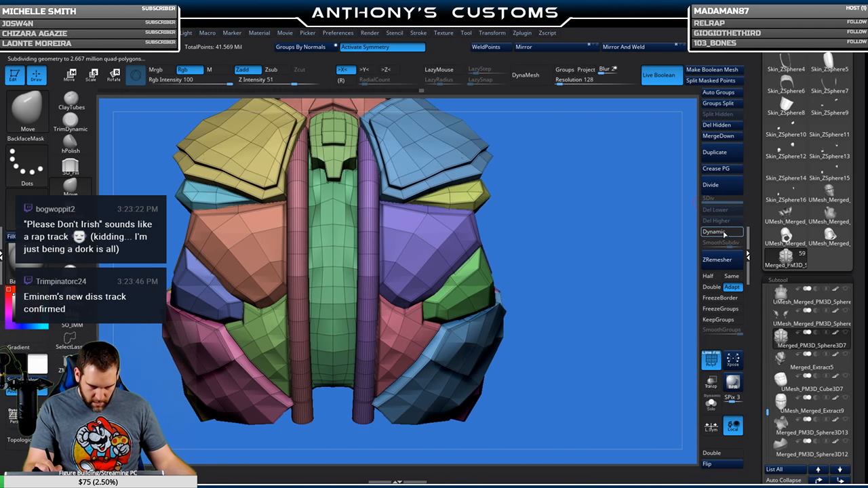
{"action": "left_click_drag", "start_coordinate": [536, 244], "coordinate": [484, 269]}
{"action": "left_click", "coordinate": [730, 233]}
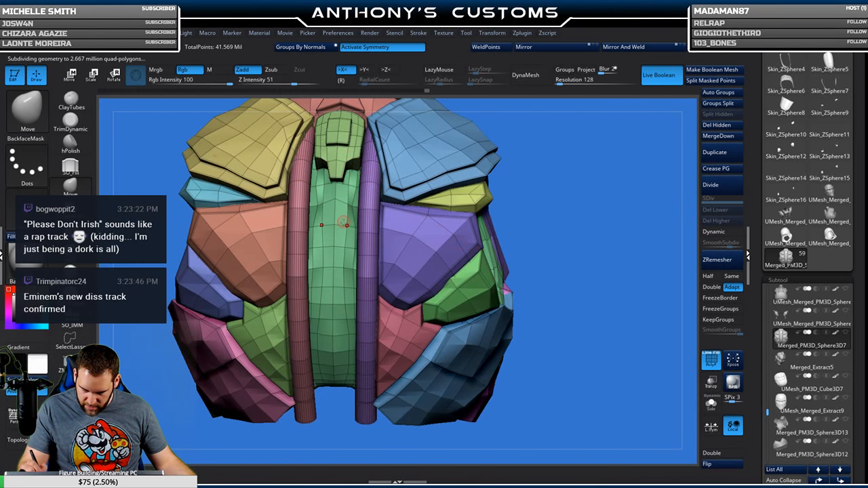
Isolate the green base torso and reshape the ridge along its spine channel with the Move brush.
{"action": "left_click", "coordinate": [333, 250], "text": "ctrl+shift"}
{"action": "key", "text": "space"}
{"action": "mouse_move", "coordinate": [581, 204]}
{"action": "left_mouse_down"}
{"action": "mouse_move", "coordinate": [507, 178]}
{"action": "mouse_move", "coordinate": [487, 150]}
{"action": "left_mouse_up"}
{"action": "mouse_move", "coordinate": [367, 218]}
{"action": "left_mouse_down"}
{"action": "mouse_move", "coordinate": [356, 230]}
{"action": "mouse_move", "coordinate": [359, 220]}
{"action": "mouse_move", "coordinate": [359, 287]}
{"action": "left_mouse_up"}
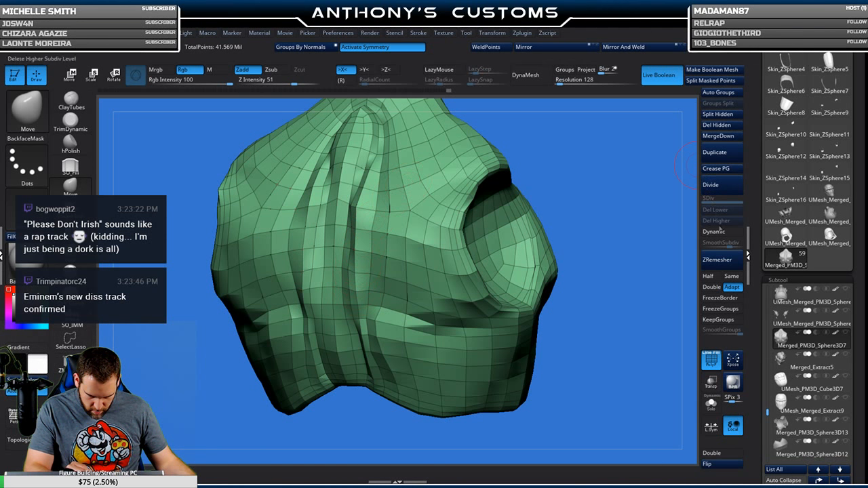
Bring back all torso armour parts and enable Dynamic Subdiv on the mesh.
{"action": "left_click", "coordinate": [716, 232]}
{"action": "left_click", "coordinate": [716, 232]}
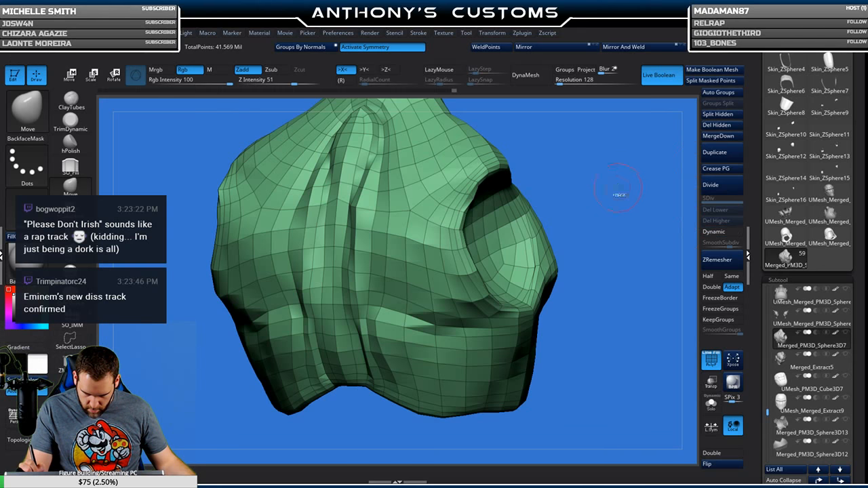
{"action": "left_click", "coordinate": [715, 232]}
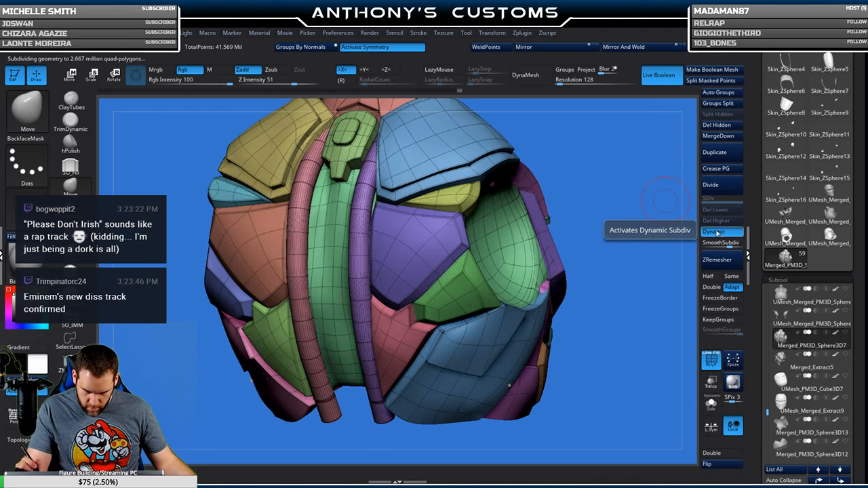
Refine the base surface between the tubes, isolating the green torso to even out its upper spine channel before showing everything.
{"action": "left_click_drag", "start_coordinate": [602, 198], "coordinate": [334, 181]}
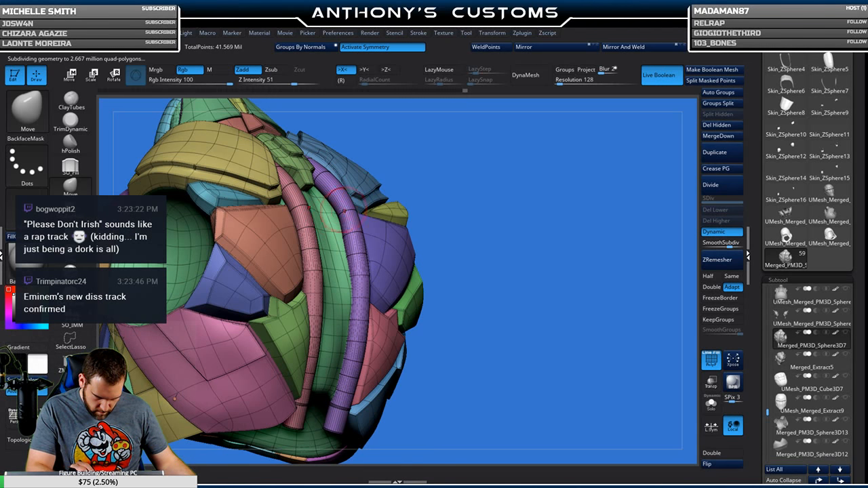
{"action": "key", "text": "ctrl"}
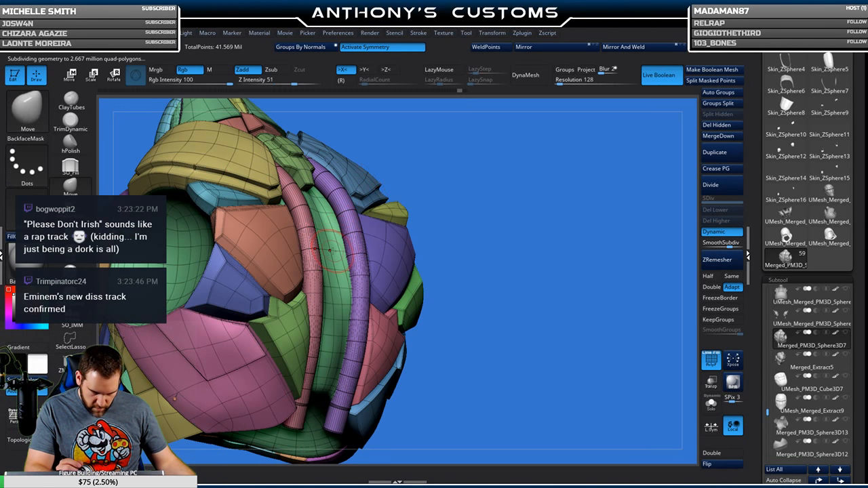
{"action": "mouse_move", "coordinate": [430, 206]}
{"action": "left_mouse_down"}
{"action": "mouse_move", "coordinate": [461, 200]}
{"action": "mouse_move", "coordinate": [422, 212]}
{"action": "left_mouse_up"}
{"action": "left_click", "coordinate": [343, 249], "text": "ctrl+shift"}
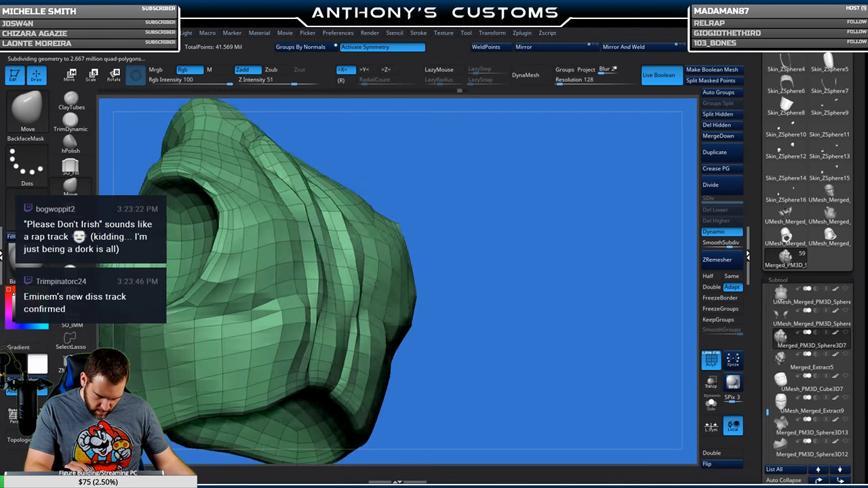
{"action": "mouse_move", "coordinate": [356, 208]}
{"action": "right_mouse_down"}
{"action": "mouse_move", "coordinate": [384, 203]}
{"action": "mouse_move", "coordinate": [344, 197]}
{"action": "right_mouse_up"}
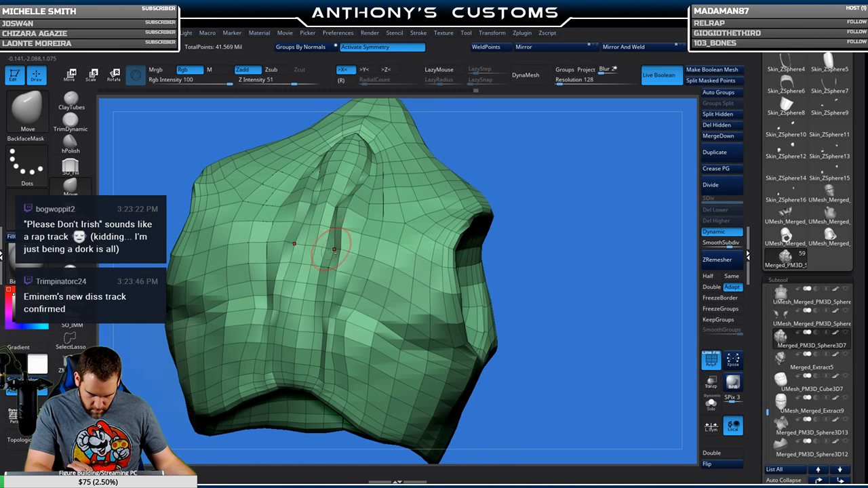
{"action": "left_click", "coordinate": [581, 258], "text": "ctrl+shift"}
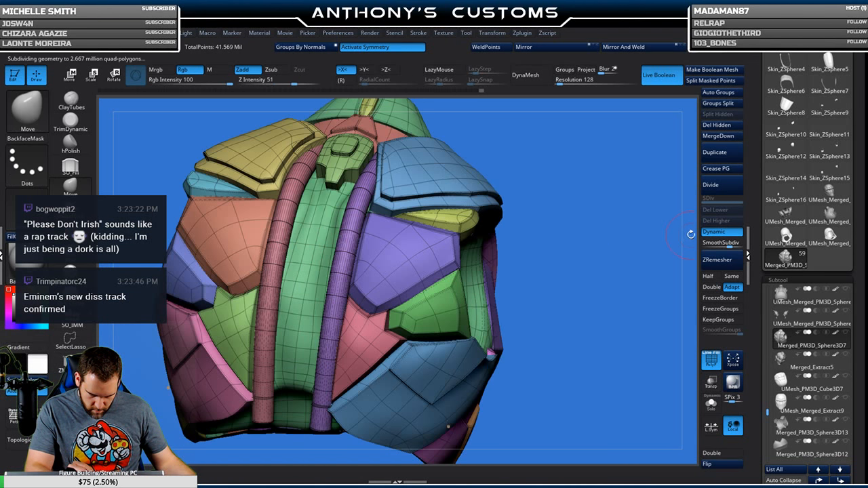
Isolate the base torso again, adjust the upper spine channel from the side, and show all armour parts.
{"action": "left_click_drag", "start_coordinate": [578, 252], "coordinate": [621, 249]}
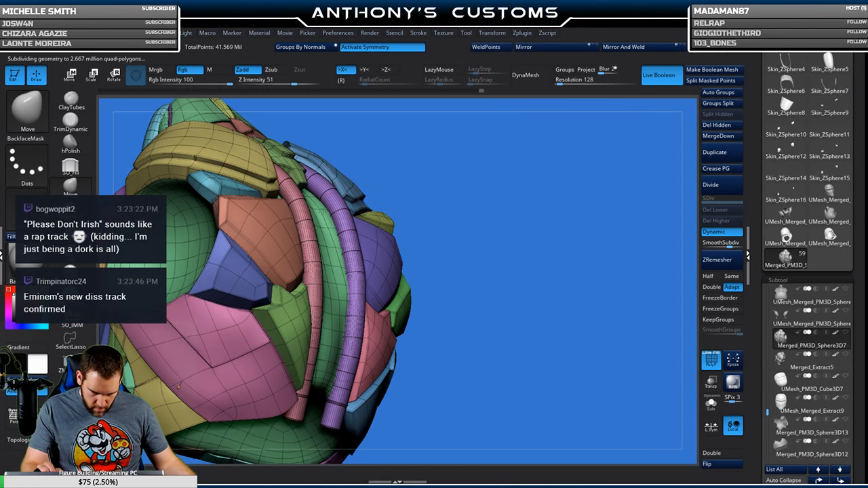
{"action": "left_click_drag", "start_coordinate": [478, 178], "coordinate": [472, 173]}
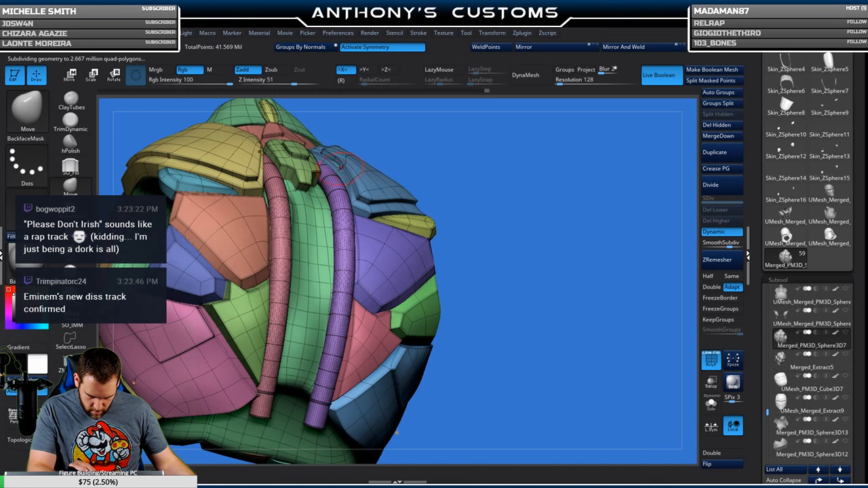
{"action": "left_click", "coordinate": [316, 227], "text": "ctrl+shift"}
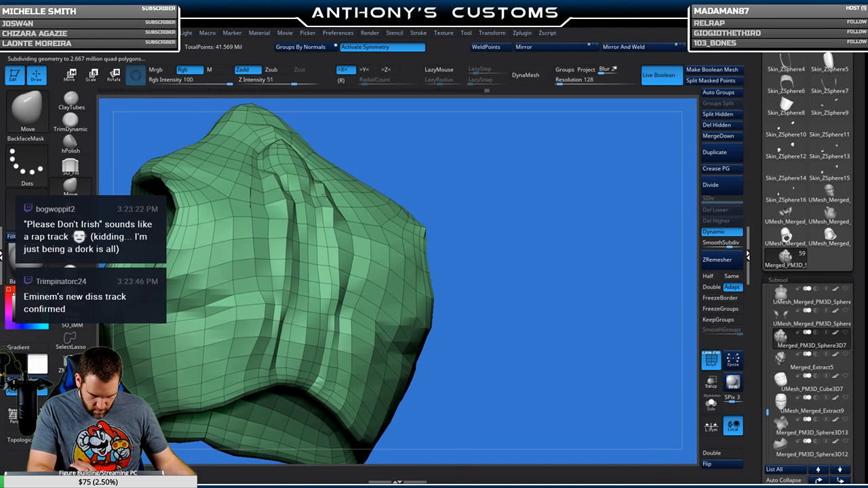
{"action": "left_click_drag", "start_coordinate": [465, 153], "coordinate": [373, 172]}
{"action": "left_click", "coordinate": [541, 206], "text": "ctrl+shift"}
{"action": "mouse_move", "coordinate": [542, 185]}
{"action": "left_mouse_down"}
{"action": "mouse_move", "coordinate": [551, 179]}
{"action": "mouse_move", "coordinate": [540, 196]}
{"action": "mouse_move", "coordinate": [526, 173]}
{"action": "mouse_move", "coordinate": [552, 198]}
{"action": "mouse_move", "coordinate": [536, 194]}
{"action": "left_mouse_up"}
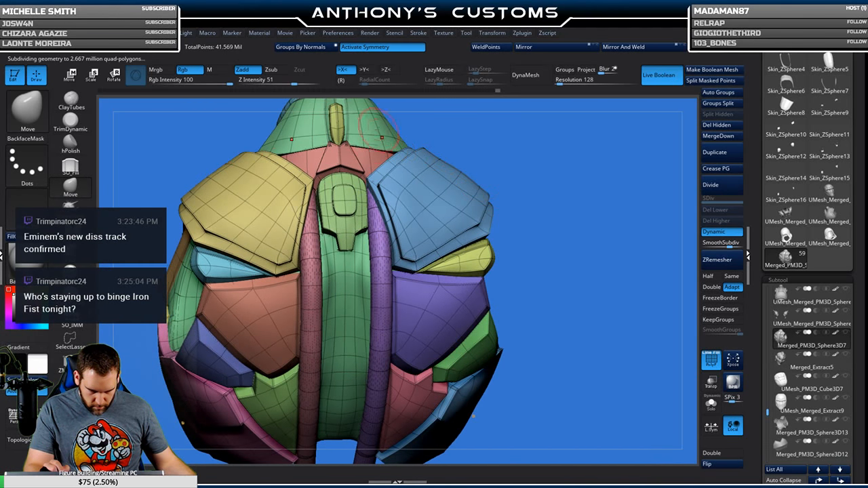
Isolate the light green plate at the top of the spine, turn off symmetry, widen it slightly along X, and show all parts.
{"action": "key", "text": "ctrl+shift"}
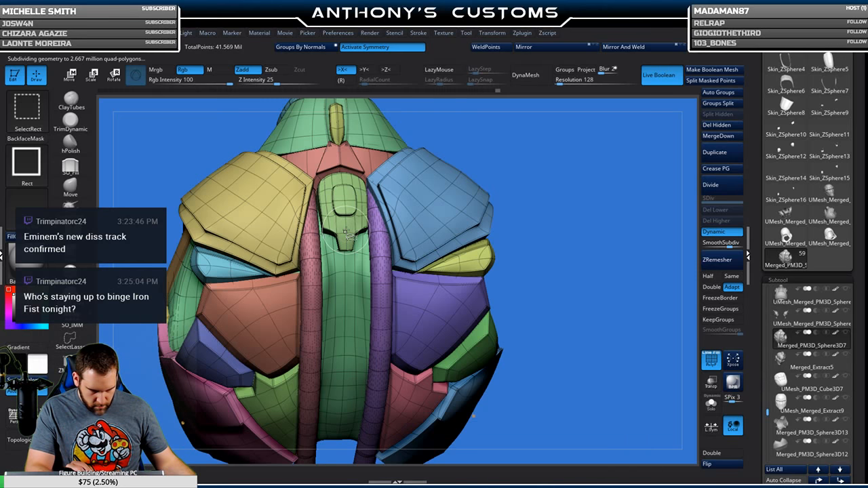
{"action": "left_click", "coordinate": [347, 234], "text": "ctrl+shift"}
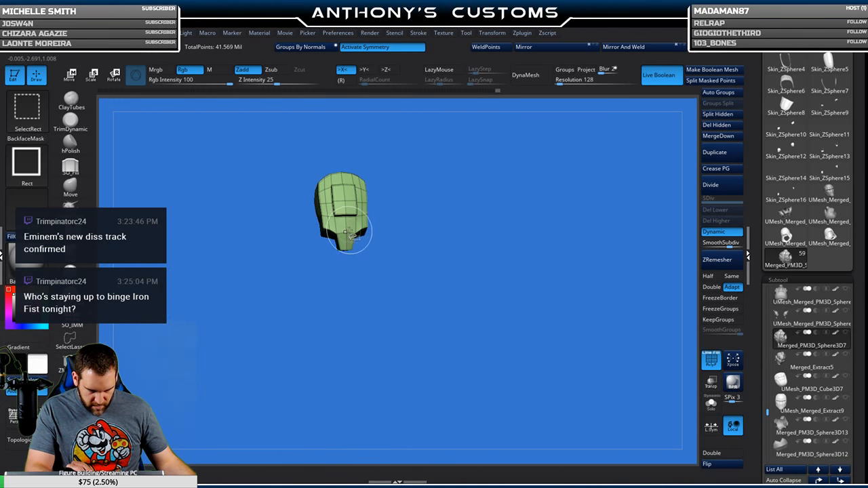
{"action": "key", "text": "w"}
{"action": "mouse_move", "coordinate": [507, 252]}
{"action": "left_mouse_down"}
{"action": "mouse_move", "coordinate": [569, 279]}
{"action": "mouse_move", "coordinate": [609, 320]}
{"action": "left_mouse_up"}
{"action": "left_click", "coordinate": [389, 49]}
{"action": "left_click_drag", "start_coordinate": [326, 299], "coordinate": [293, 287], "text": "alt"}
{"action": "left_click", "coordinate": [274, 239]}
{"action": "left_click_drag", "start_coordinate": [456, 240], "coordinate": [466, 240]}
{"action": "left_click", "coordinate": [560, 232], "text": "ctrl+shift"}
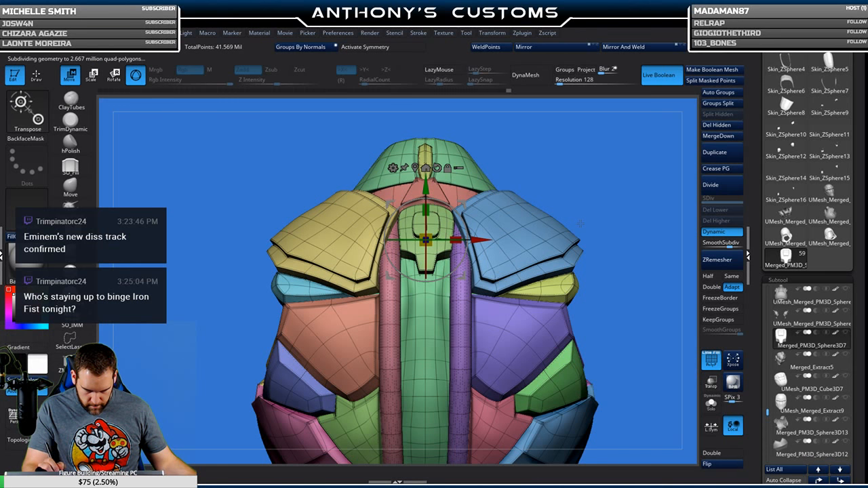
{"action": "key", "text": "q"}
Assign the blue and yellow upper back plates to one shared polygroup and check the grouping by isolating them.
{"action": "left_click_drag", "start_coordinate": [629, 283], "coordinate": [573, 256], "text": "alt"}
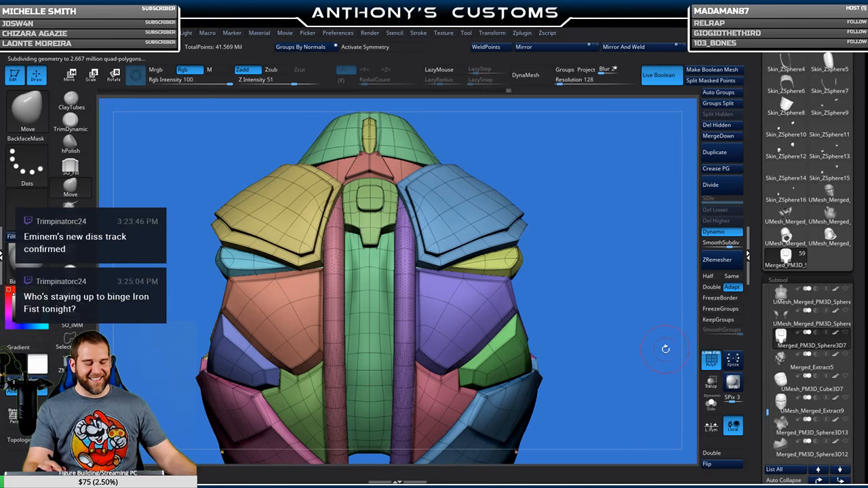
{"action": "left_click_drag", "start_coordinate": [568, 163], "coordinate": [576, 180]}
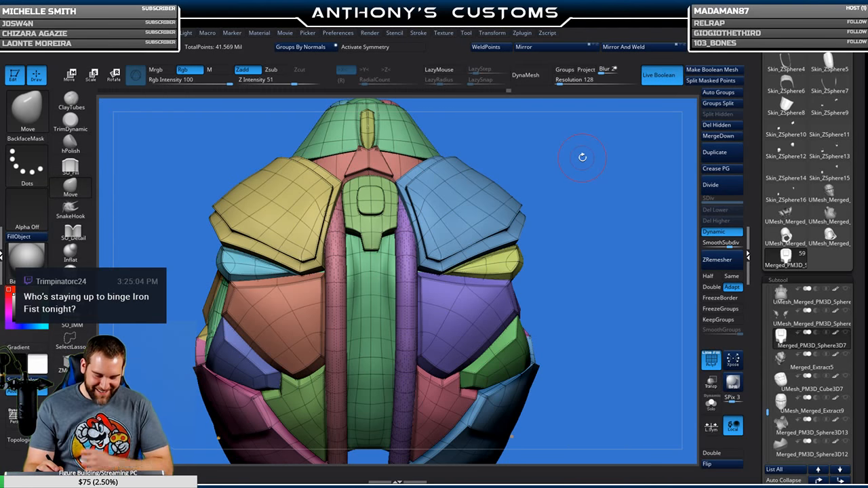
{"action": "left_click_drag", "start_coordinate": [574, 195], "coordinate": [567, 186]}
{"action": "left_click", "coordinate": [468, 229], "text": "ctrl+shift"}
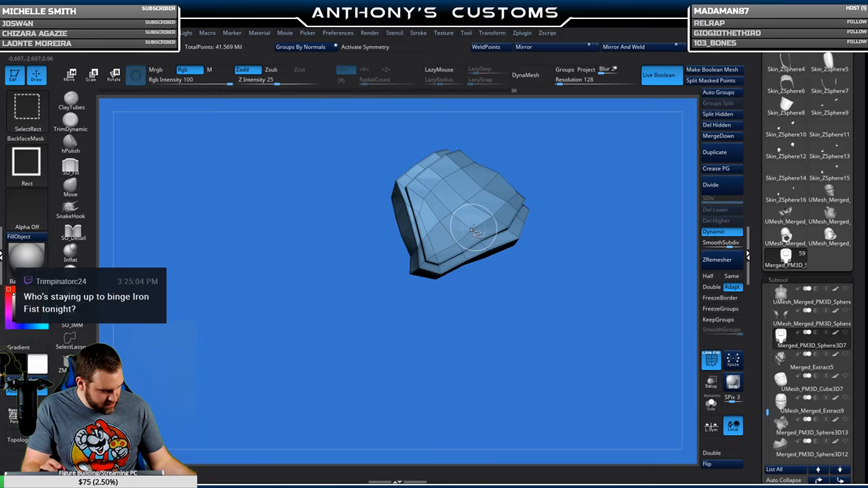
{"action": "left_click_drag", "start_coordinate": [611, 232], "coordinate": [625, 243], "text": "ctrl+shift"}
{"action": "left_click", "coordinate": [303, 226], "text": "ctrl+shift"}
{"action": "key", "text": "ctrl+w"}
{"action": "key", "text": "ctrl+d"}
{"action": "left_click", "coordinate": [611, 229], "text": "ctrl+shift"}
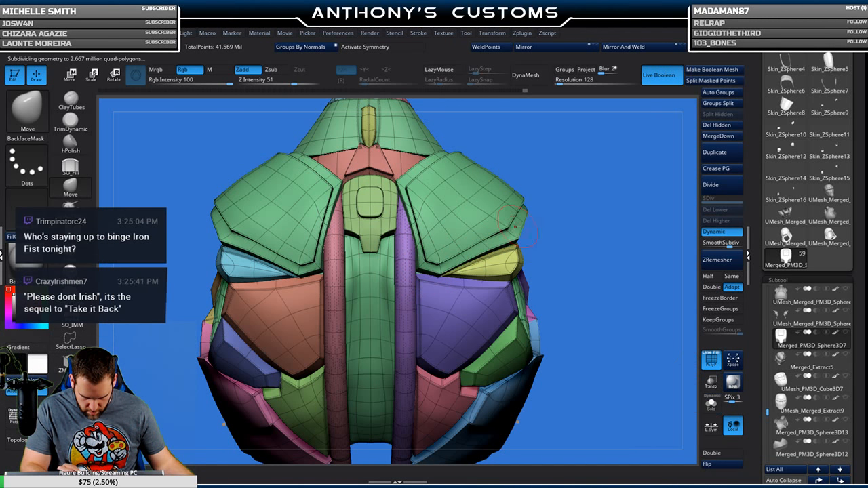
{"action": "left_click", "coordinate": [466, 202], "text": "ctrl+shift"}
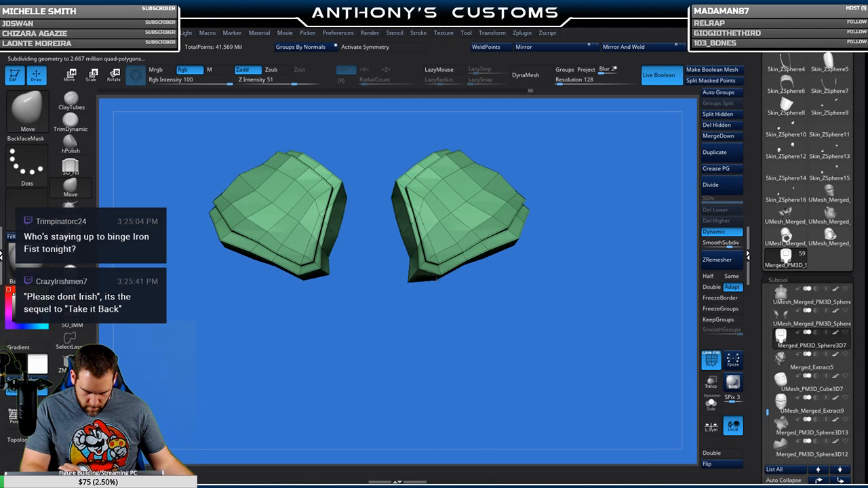
{"action": "left_click", "coordinate": [624, 225], "text": "ctrl+shift"}
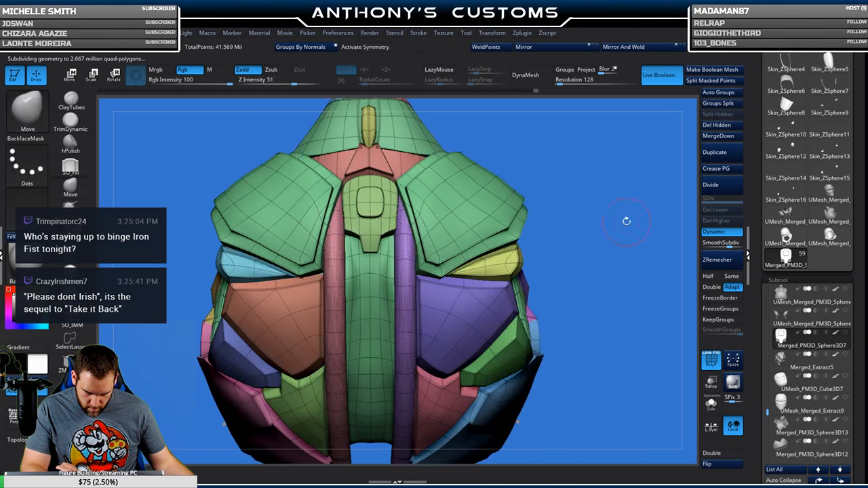
Isolate the two green upper back plates, turn on symmetry, even out their lower inner corners, and show all parts.
{"action": "mouse_move", "coordinate": [612, 214]}
{"action": "left_mouse_down"}
{"action": "mouse_move", "coordinate": [577, 215]}
{"action": "mouse_move", "coordinate": [618, 211]}
{"action": "left_mouse_up"}
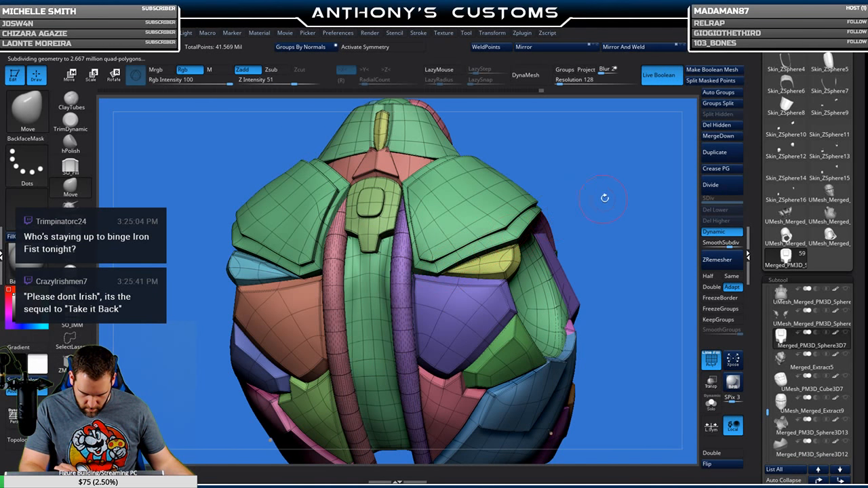
{"action": "left_click_drag", "start_coordinate": [615, 211], "coordinate": [616, 213]}
{"action": "left_click_drag", "start_coordinate": [627, 197], "coordinate": [627, 200]}
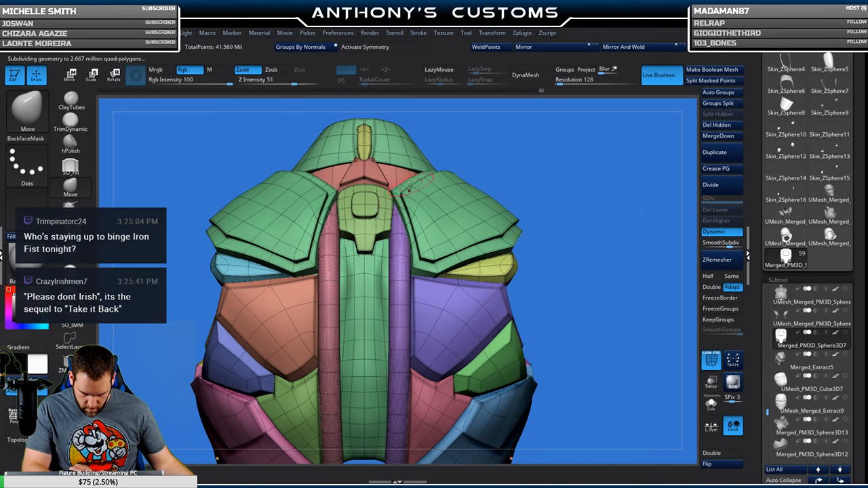
{"action": "key", "text": "ctrl"}
{"action": "left_click", "coordinate": [411, 190], "text": "ctrl+shift"}
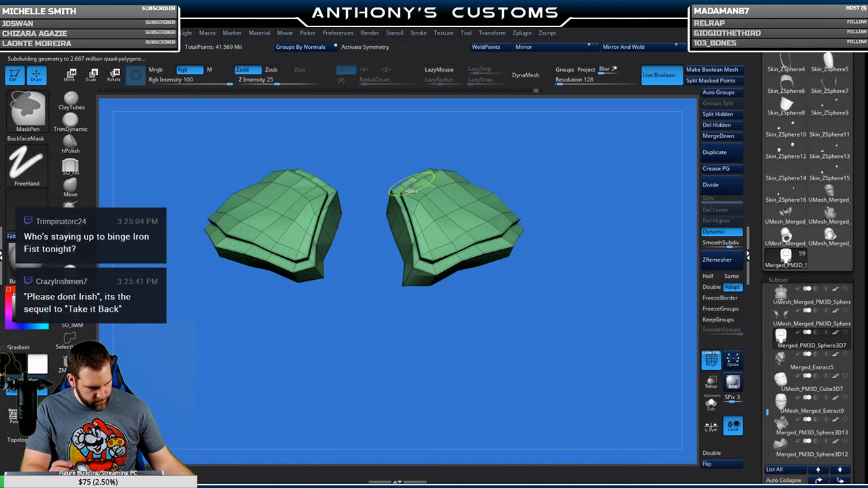
{"action": "key", "text": "ctrl"}
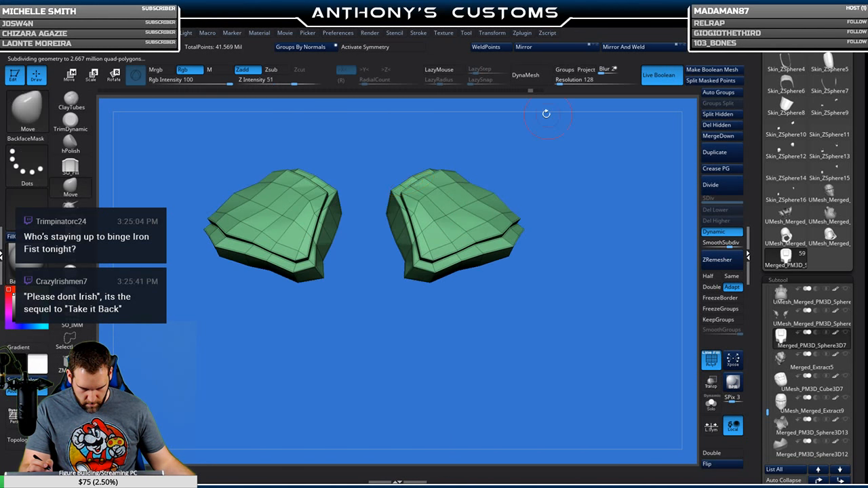
{"action": "left_click", "coordinate": [392, 48]}
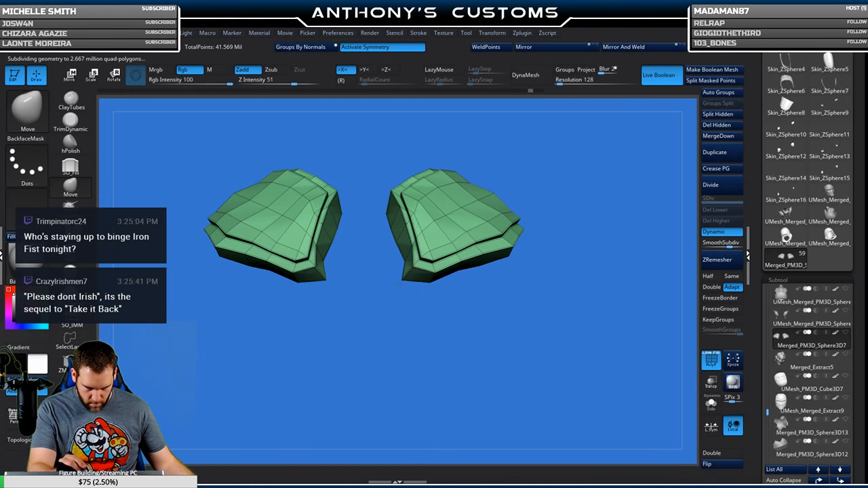
{"action": "left_click", "coordinate": [634, 264], "text": "ctrl+shift"}
Refine the green upper back plates where they meet the tubes, isolating them to adjust the lower inner corners before showing everything.
{"action": "left_click_drag", "start_coordinate": [612, 230], "coordinate": [617, 248]}
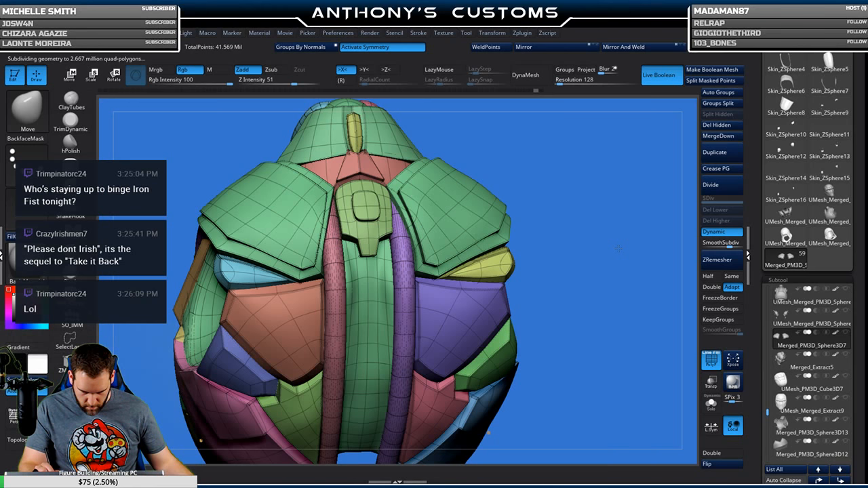
{"action": "left_click_drag", "start_coordinate": [569, 227], "coordinate": [421, 261]}
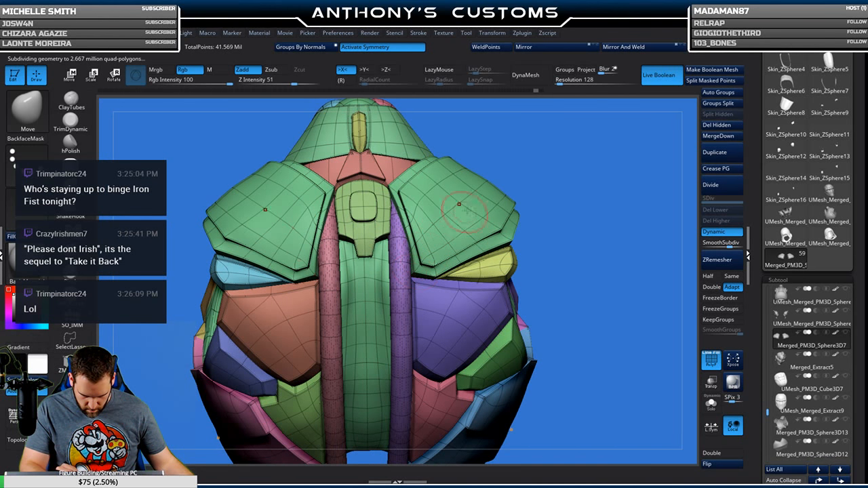
{"action": "left_click_drag", "start_coordinate": [603, 219], "coordinate": [448, 242]}
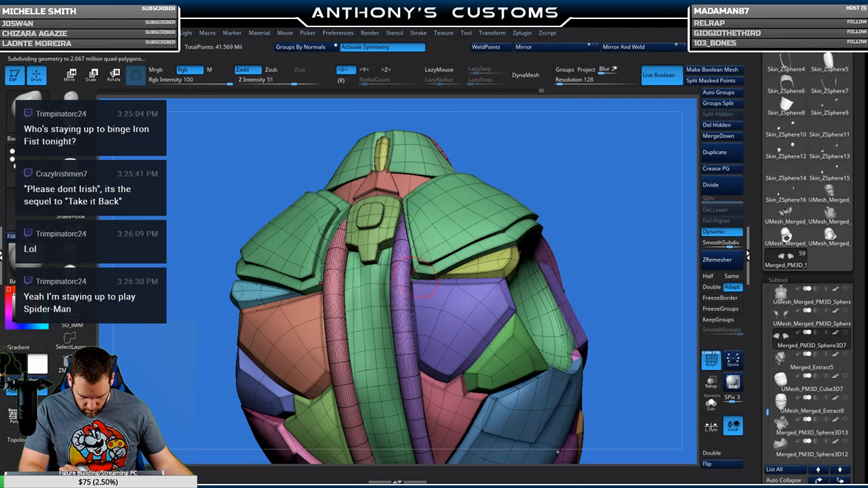
{"action": "left_click", "coordinate": [432, 262], "text": "ctrl+shift"}
{"action": "right_click_drag", "start_coordinate": [414, 272], "coordinate": [407, 267]}
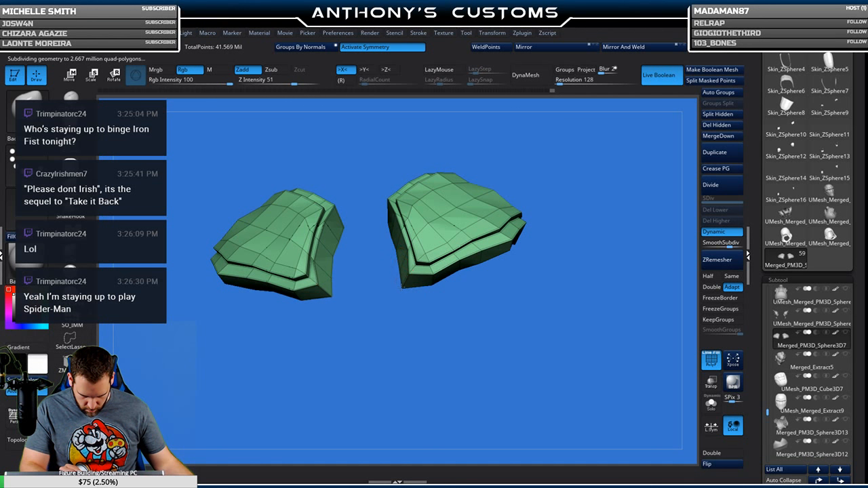
{"action": "key", "text": "ctrl+shift"}
{"action": "left_click", "coordinate": [612, 233], "text": "ctrl+shift"}
{"action": "right_click_drag", "start_coordinate": [617, 224], "coordinate": [606, 211]}
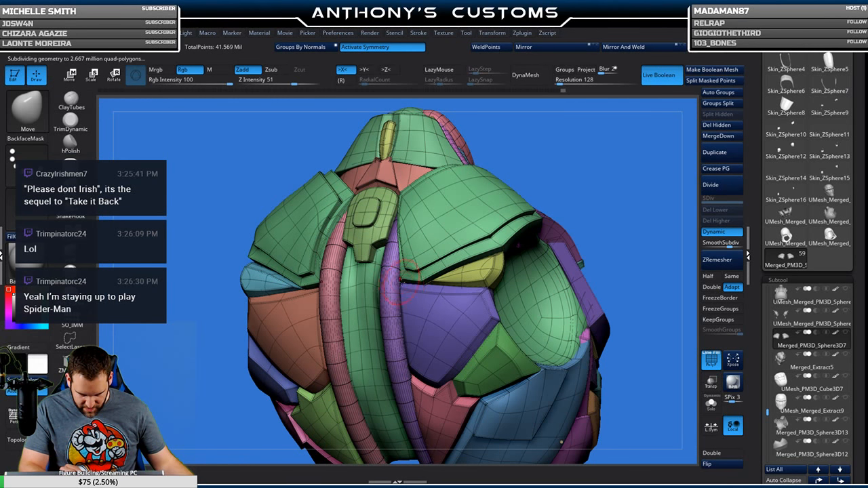
Undo the last adjustments to the inner corners of the green upper back plates.
{"action": "mouse_move", "coordinate": [600, 178]}
{"action": "left_mouse_down"}
{"action": "mouse_move", "coordinate": [573, 194]}
{"action": "mouse_move", "coordinate": [626, 178]}
{"action": "mouse_move", "coordinate": [597, 214]}
{"action": "left_mouse_up"}
{"action": "key", "text": "ctrl"}
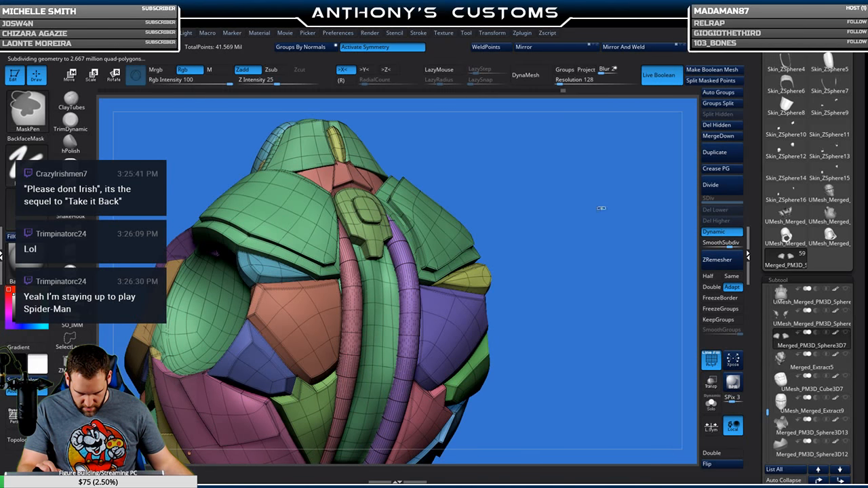
{"action": "left_click_drag", "start_coordinate": [597, 193], "coordinate": [586, 193]}
{"action": "key", "text": "ctrl+z"}
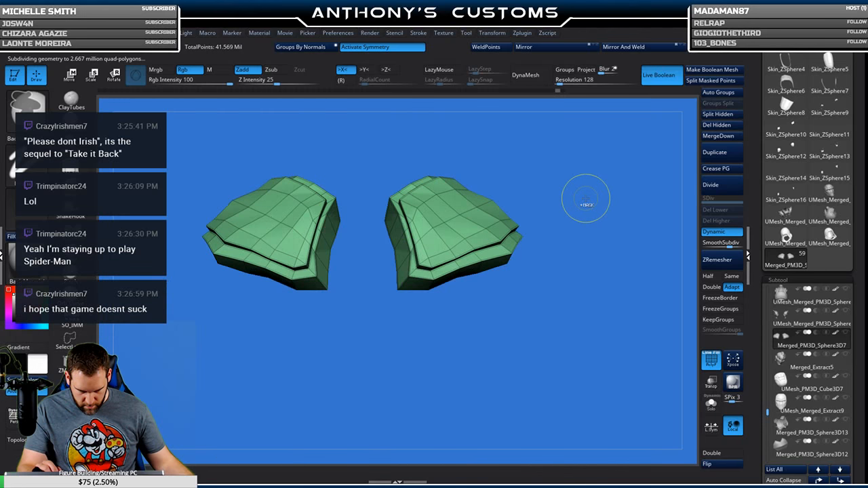
{"action": "key", "text": "ctrl+z"}
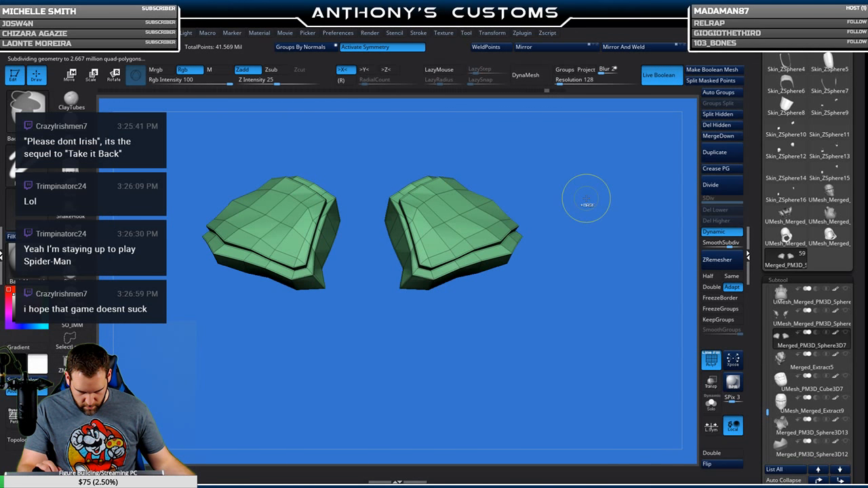
{"action": "key", "text": "ctrl+z"}
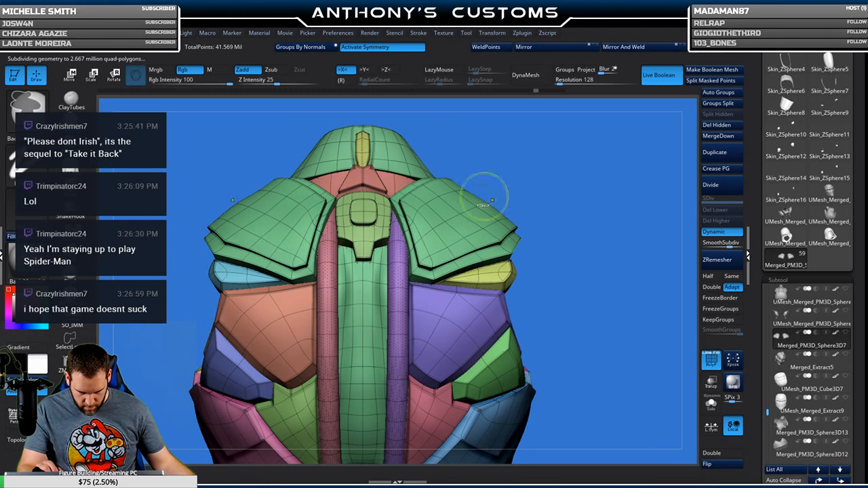
Assign the orange and purple middle back plates to one shared polygroup and show all armour parts.
{"action": "key", "text": "ctrl+z"}
{"action": "key", "text": "ctrl+z"}
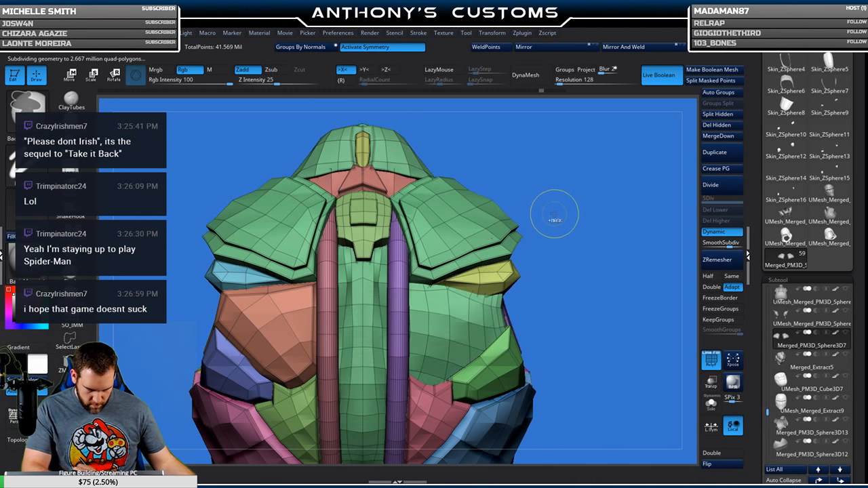
{"action": "left_click", "coordinate": [281, 313], "text": "ctrl+alt+shift"}
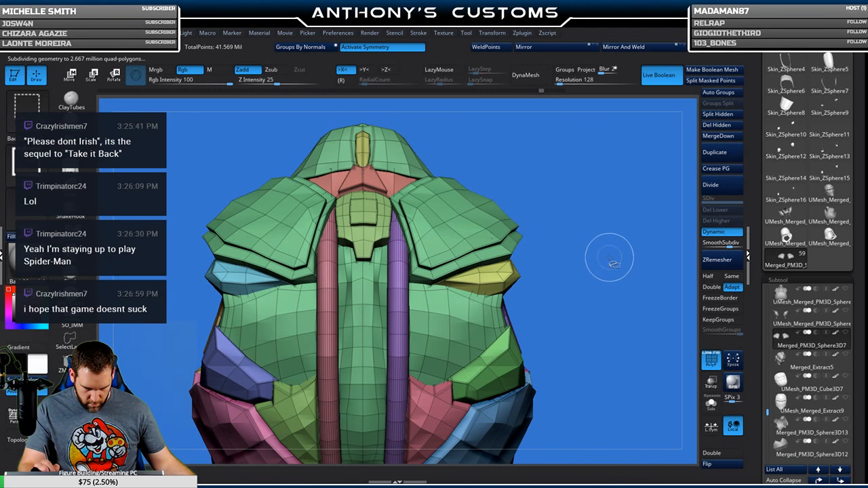
{"action": "left_click_drag", "start_coordinate": [610, 259], "coordinate": [622, 275], "text": "ctrl+shift"}
{"action": "key", "text": "ctrl+w"}
{"action": "key", "text": "ctrl+shift"}
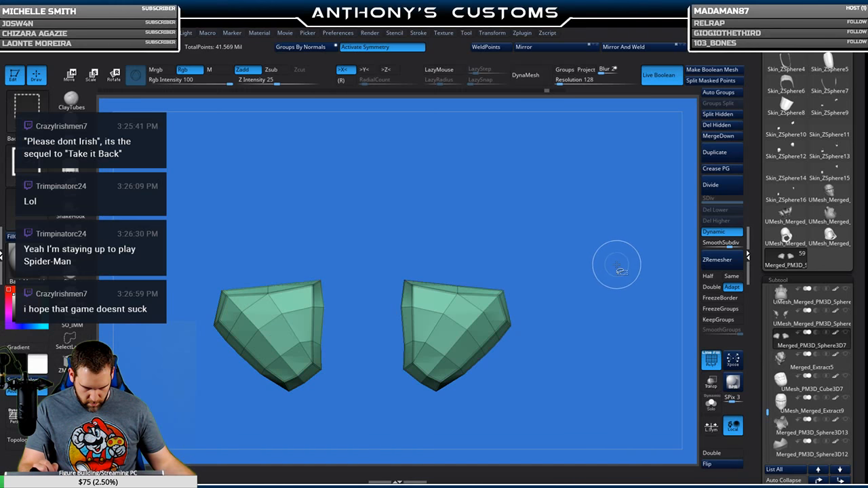
{"action": "left_click", "coordinate": [610, 256], "text": "ctrl+shift"}
Isolate the teal middle back plates, adjust their upper inner corners symmetrically, and show all armour parts.
{"action": "left_click_drag", "start_coordinate": [606, 252], "coordinate": [596, 273]}
{"action": "left_click", "coordinate": [427, 297], "text": "ctrl+shift"}
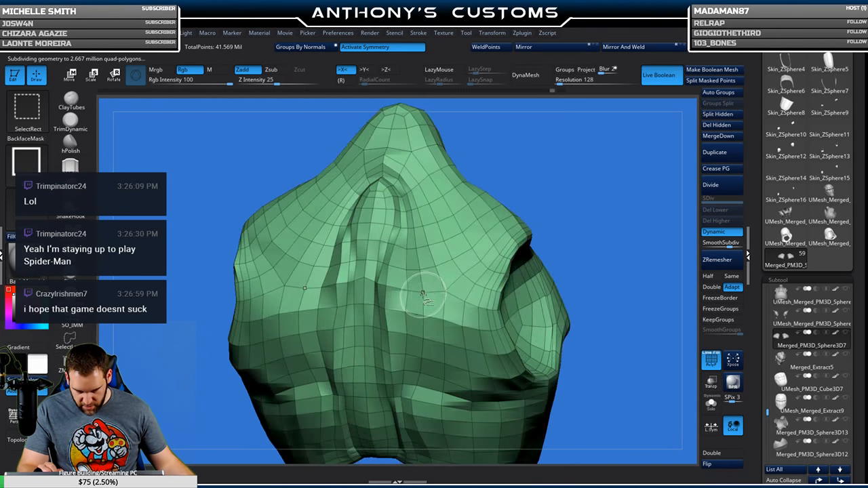
{"action": "left_click", "coordinate": [610, 243], "text": "ctrl+shift"}
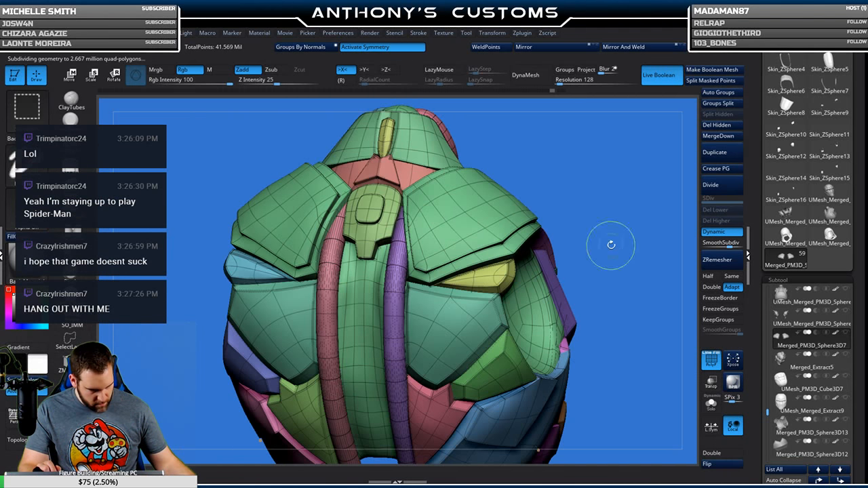
{"action": "left_click", "coordinate": [437, 325], "text": "ctrl+shift"}
{"action": "left_click_drag", "start_coordinate": [585, 206], "coordinate": [554, 209]}
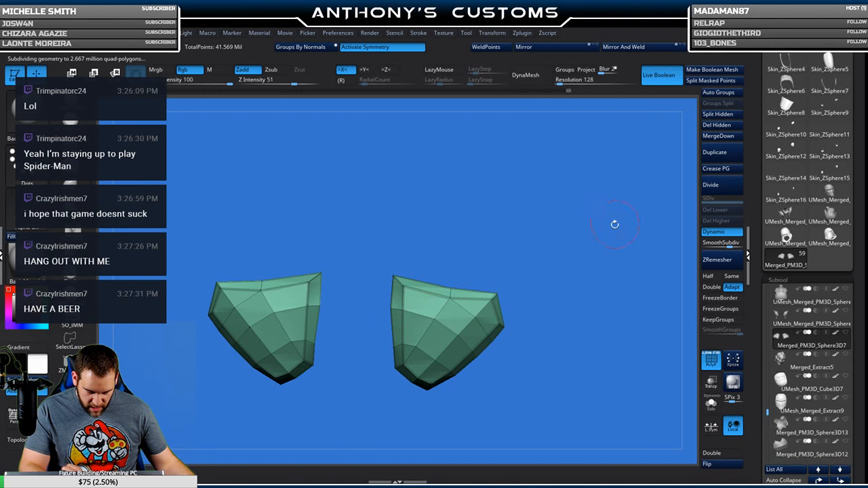
{"action": "left_click", "coordinate": [608, 234], "text": "ctrl+shift"}
Isolate the green upper back plates again to check and adjust their edges, and show all parts.
{"action": "left_click_drag", "start_coordinate": [601, 232], "coordinate": [546, 227]}
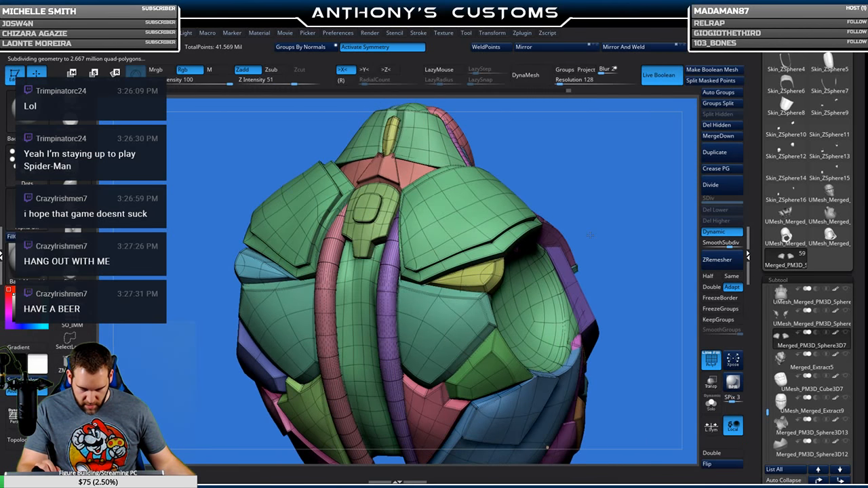
{"action": "left_click", "coordinate": [439, 246], "text": "ctrl+shift"}
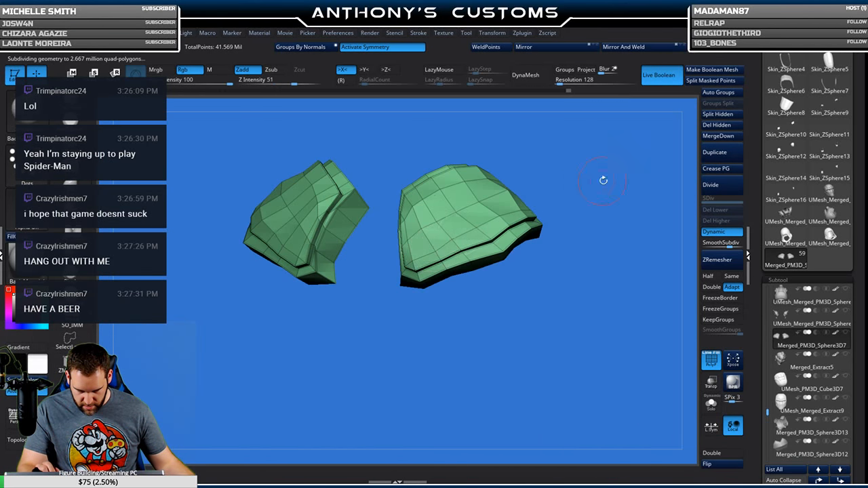
{"action": "left_click_drag", "start_coordinate": [602, 180], "coordinate": [622, 187]}
{"action": "left_click_drag", "start_coordinate": [557, 197], "coordinate": [596, 197]}
{"action": "key", "text": "space"}
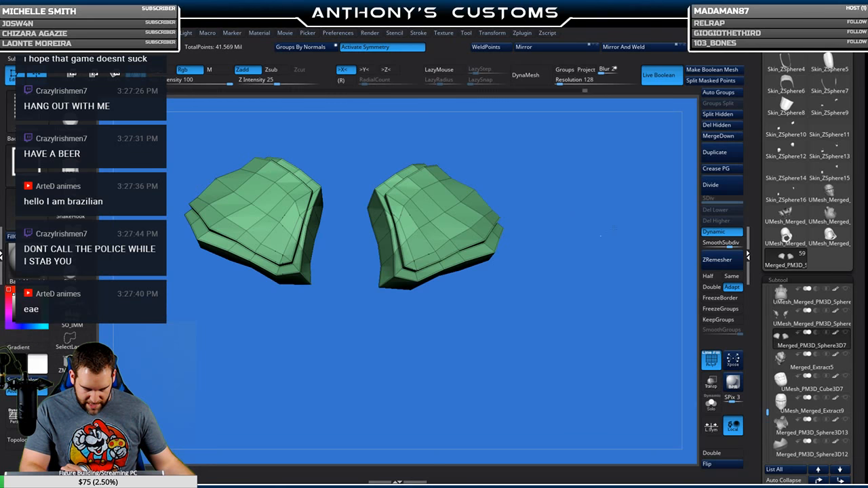
{"action": "left_click", "coordinate": [601, 236], "text": "ctrl+shift"}
{"action": "left_click_drag", "start_coordinate": [612, 217], "coordinate": [593, 223]}
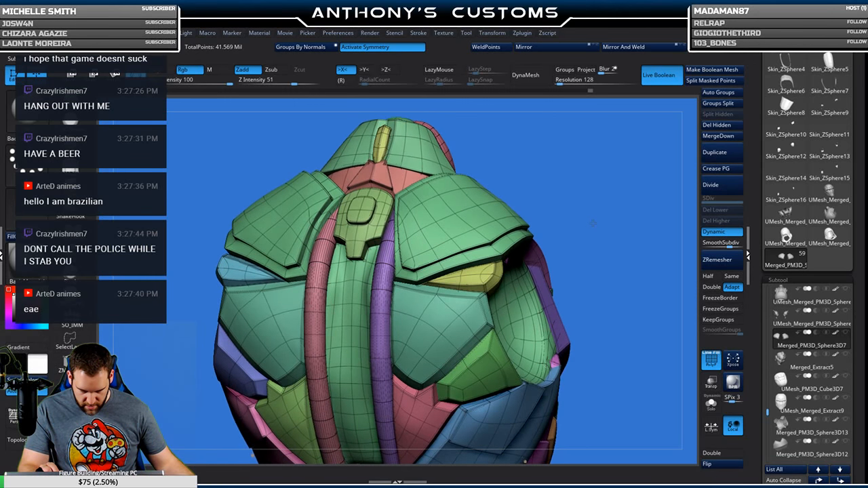
Inspect the back armour from several angles, turn off the polyframe display, and frame the whole back squarely.
{"action": "left_click_drag", "start_coordinate": [587, 179], "coordinate": [590, 187]}
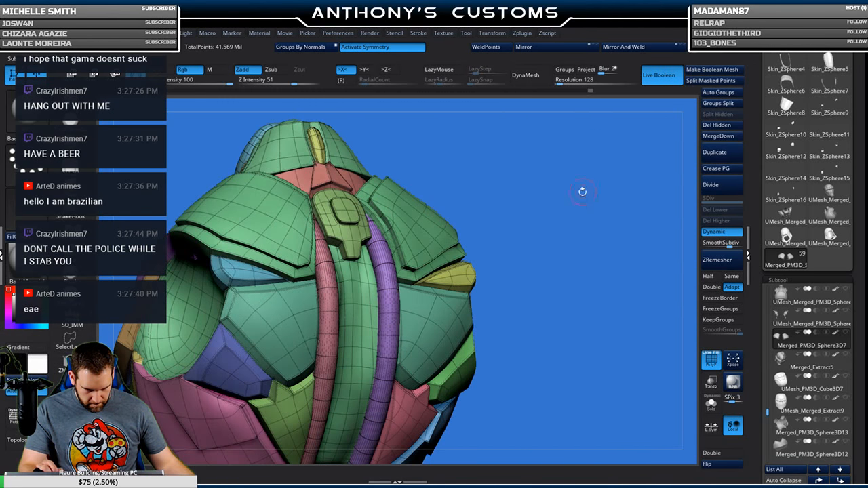
{"action": "left_click_drag", "start_coordinate": [551, 219], "coordinate": [528, 188]}
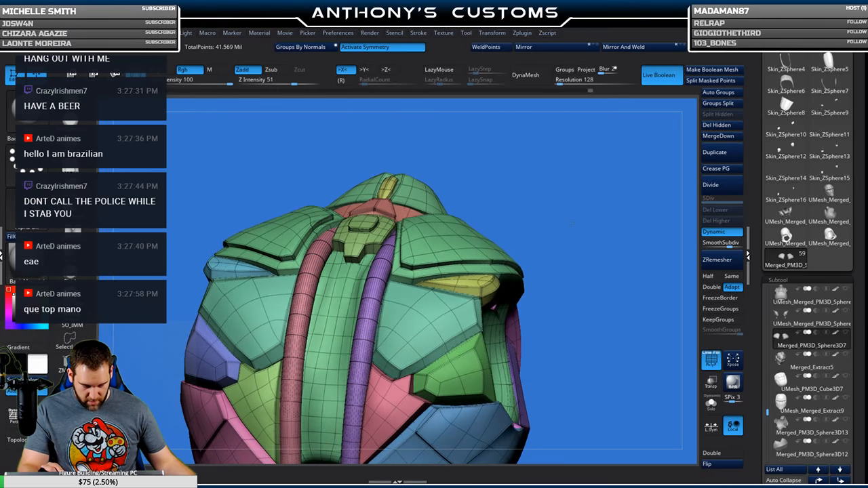
{"action": "left_click_drag", "start_coordinate": [572, 222], "coordinate": [581, 178]}
{"action": "left_click_drag", "start_coordinate": [597, 216], "coordinate": [604, 157]}
{"action": "key", "text": "shift+f"}
{"action": "left_click_drag", "start_coordinate": [664, 162], "coordinate": [511, 199], "text": "alt"}
{"action": "left_click_drag", "start_coordinate": [495, 249], "coordinate": [611, 207], "text": "shift"}
{"action": "left_click_drag", "start_coordinate": [601, 242], "coordinate": [595, 224], "text": "alt"}
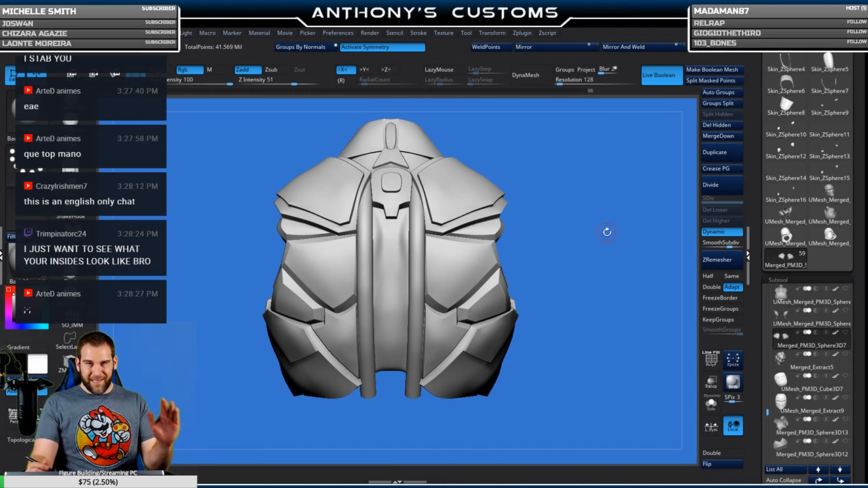
Paste the copied Skin_ZSphere3 piece as a new subtool and show the Merged_PM3D_Sphere3D7 torso armour with it.
{"action": "left_click_drag", "start_coordinate": [858, 258], "coordinate": [857, 180]}
{"action": "left_click", "coordinate": [819, 317]}
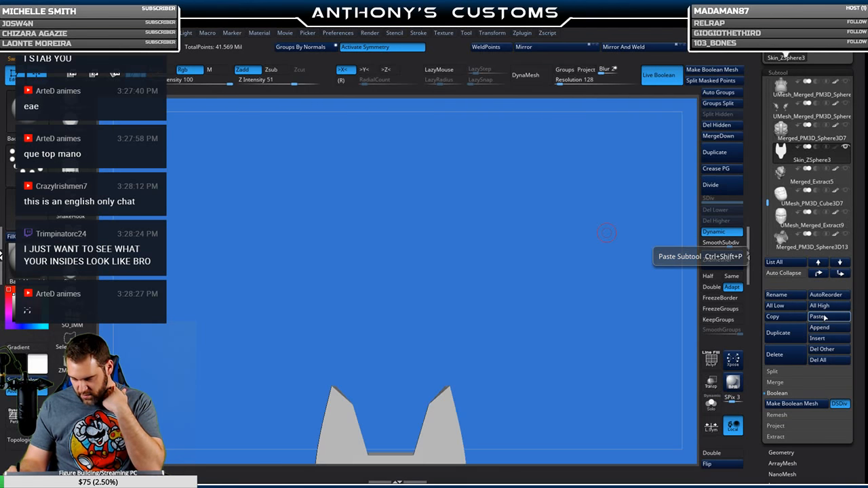
{"action": "left_click_drag", "start_coordinate": [591, 363], "coordinate": [605, 273]}
{"action": "left_click", "coordinate": [845, 127]}
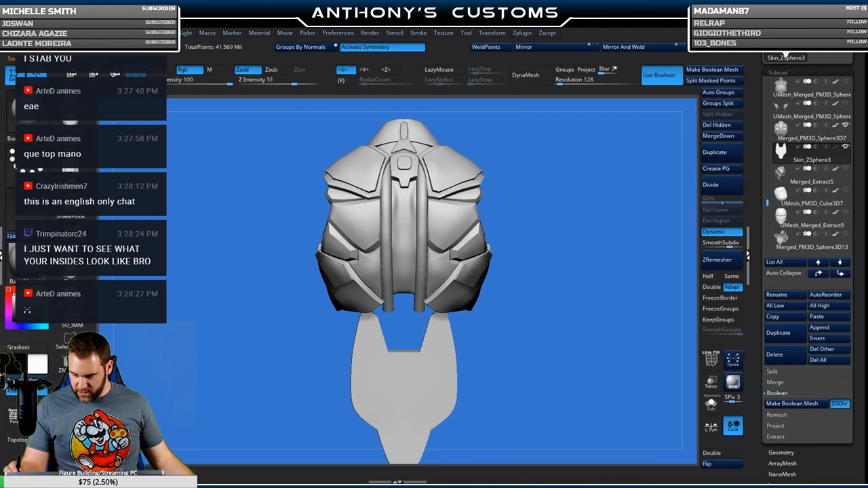
With symmetry off, move the pasted piece onto the lower spine between the tubes, turned outward and scaled down to fit.
{"action": "key", "text": "w"}
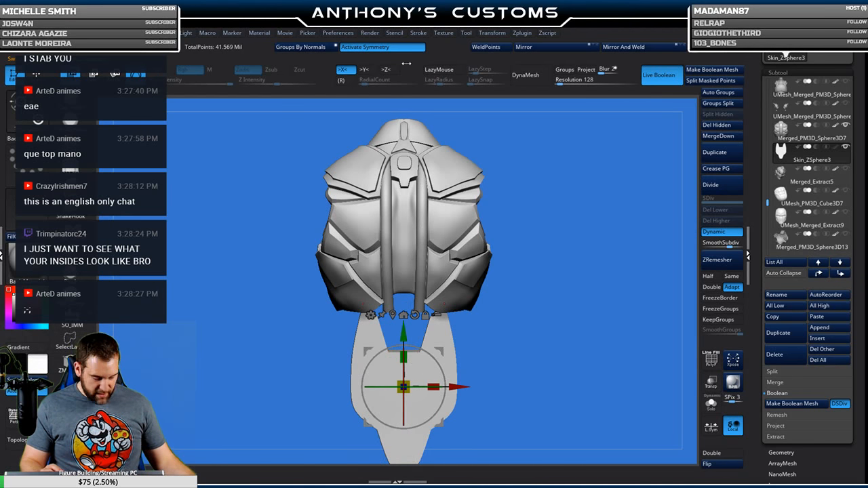
{"action": "key", "text": "x"}
{"action": "left_click", "coordinate": [393, 315]}
{"action": "left_click_drag", "start_coordinate": [390, 385], "coordinate": [513, 328]}
{"action": "left_click_drag", "start_coordinate": [400, 334], "coordinate": [367, 340]}
{"action": "left_click_drag", "start_coordinate": [533, 236], "coordinate": [519, 302], "text": "alt"}
{"action": "left_click_drag", "start_coordinate": [381, 350], "coordinate": [382, 218]}
{"action": "left_click_drag", "start_coordinate": [475, 199], "coordinate": [512, 197]}
{"action": "left_click_drag", "start_coordinate": [419, 273], "coordinate": [528, 325]}
{"action": "left_click_drag", "start_coordinate": [625, 225], "coordinate": [573, 257], "text": "alt"}
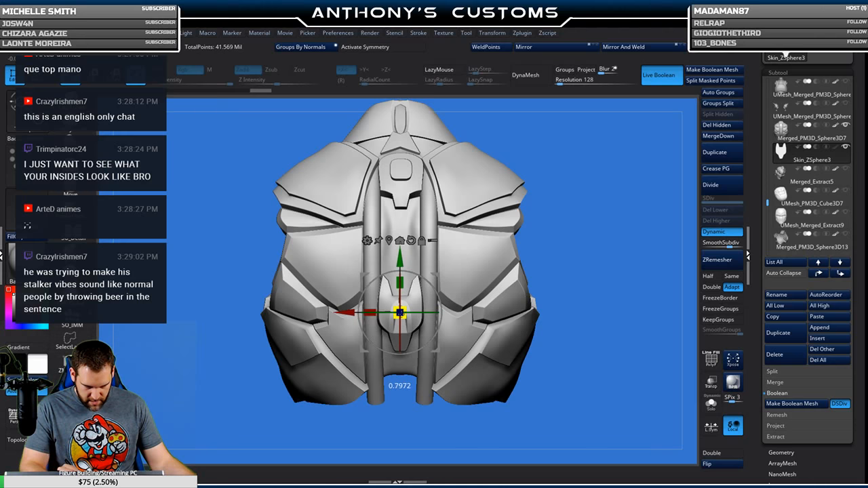
Adjust the size and depth of the pasted piece from the side so it sits over the spine channel.
{"action": "left_click_drag", "start_coordinate": [577, 254], "coordinate": [601, 256]}
{"action": "left_click_drag", "start_coordinate": [627, 217], "coordinate": [589, 249], "text": "alt"}
{"action": "left_click_drag", "start_coordinate": [587, 228], "coordinate": [632, 220]}
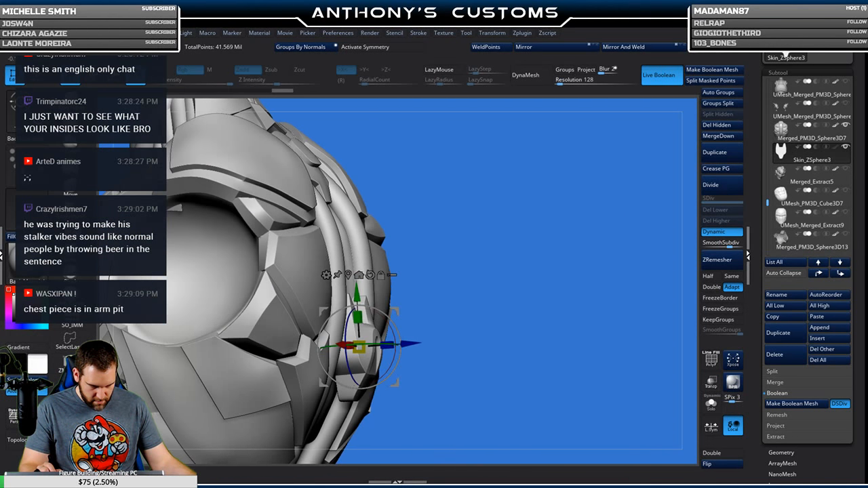
{"action": "left_click_drag", "start_coordinate": [359, 347], "coordinate": [362, 352]}
{"action": "left_click_drag", "start_coordinate": [605, 237], "coordinate": [554, 225]}
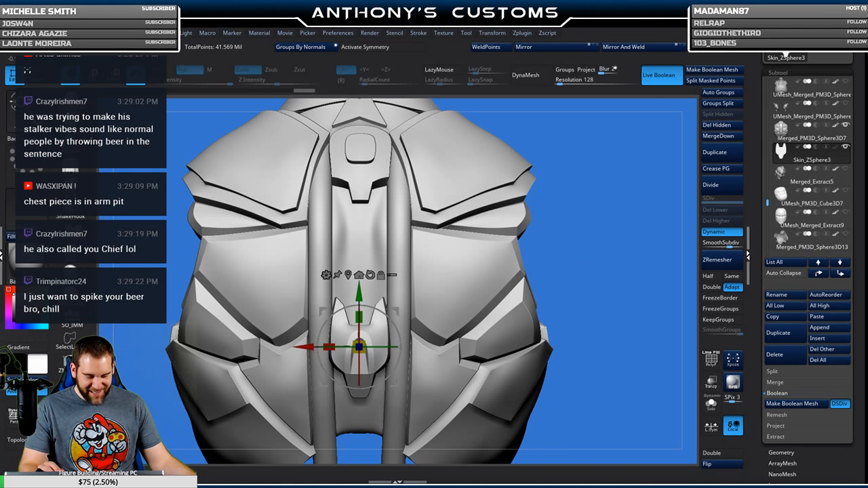
Raise the pasted piece along the spine channel, closer to the upper centre plate.
{"action": "left_click_drag", "start_coordinate": [582, 227], "coordinate": [606, 204]}
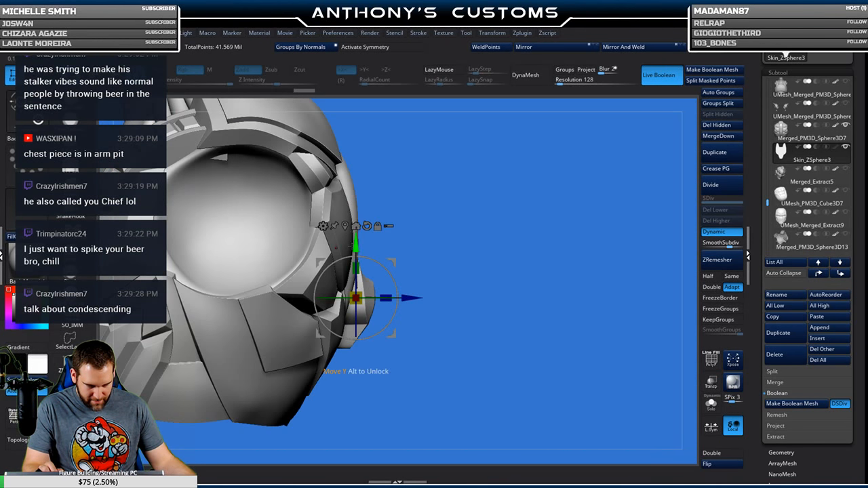
{"action": "left_click_drag", "start_coordinate": [356, 192], "coordinate": [356, 185]}
{"action": "left_click_drag", "start_coordinate": [600, 207], "coordinate": [360, 233]}
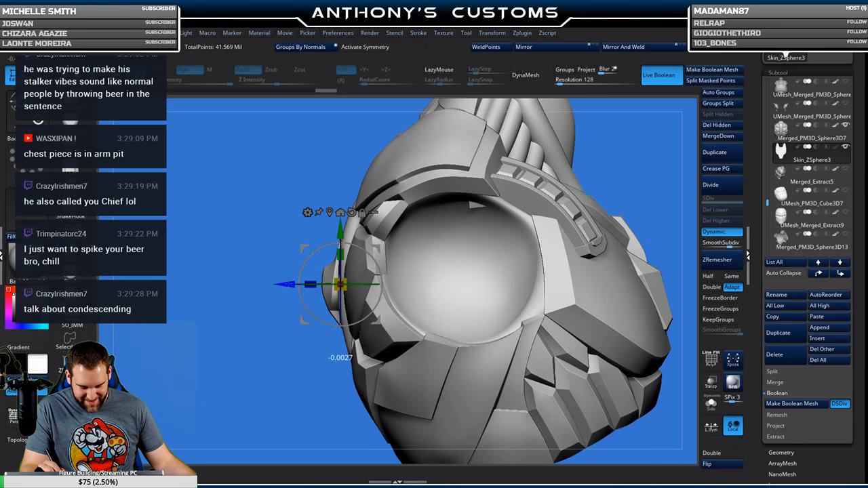
{"action": "left_click_drag", "start_coordinate": [360, 233], "coordinate": [338, 375], "text": "shift"}
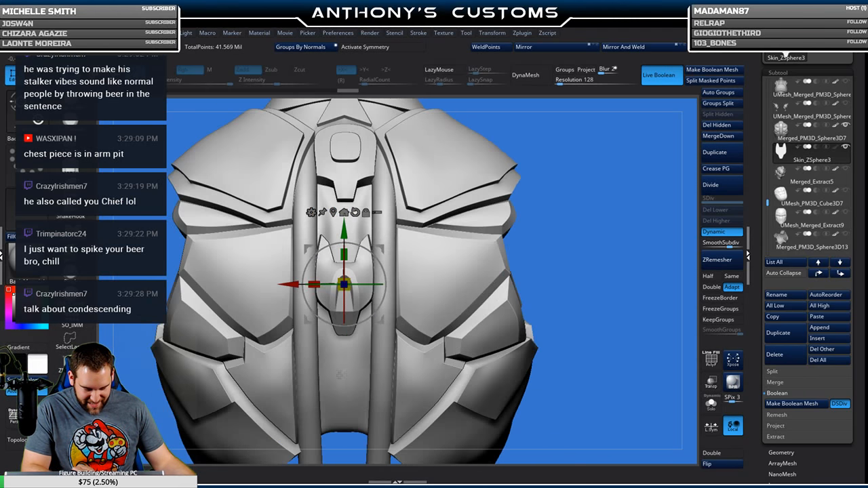
Adjust the depth of the raised piece from the side so it sits snugly between the spine tubes.
{"action": "left_click_drag", "start_coordinate": [576, 206], "coordinate": [534, 229], "text": "alt"}
{"action": "left_click_drag", "start_coordinate": [338, 333], "coordinate": [338, 387]}
{"action": "left_click_drag", "start_coordinate": [581, 271], "coordinate": [533, 273]}
{"action": "left_click_drag", "start_coordinate": [381, 311], "coordinate": [374, 311]}
{"action": "left_click_drag", "start_coordinate": [519, 234], "coordinate": [567, 191]}
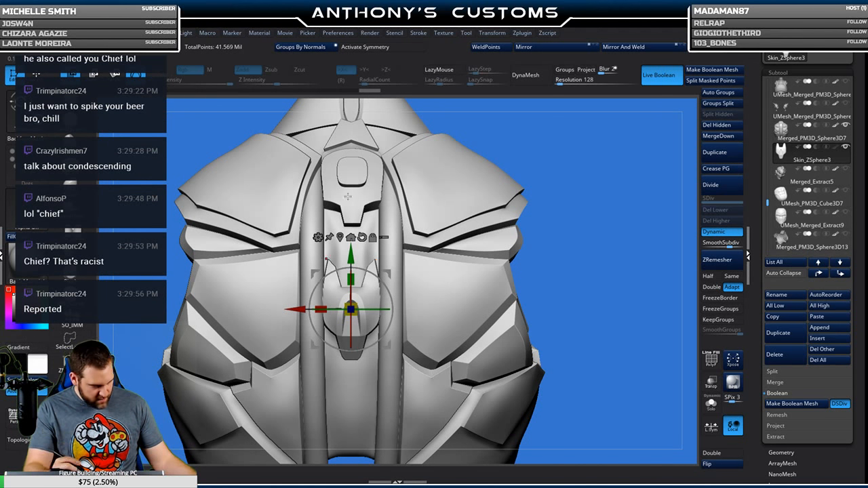
{"action": "left_click_drag", "start_coordinate": [358, 258], "coordinate": [361, 192]}
{"action": "left_click_drag", "start_coordinate": [596, 153], "coordinate": [574, 160]}
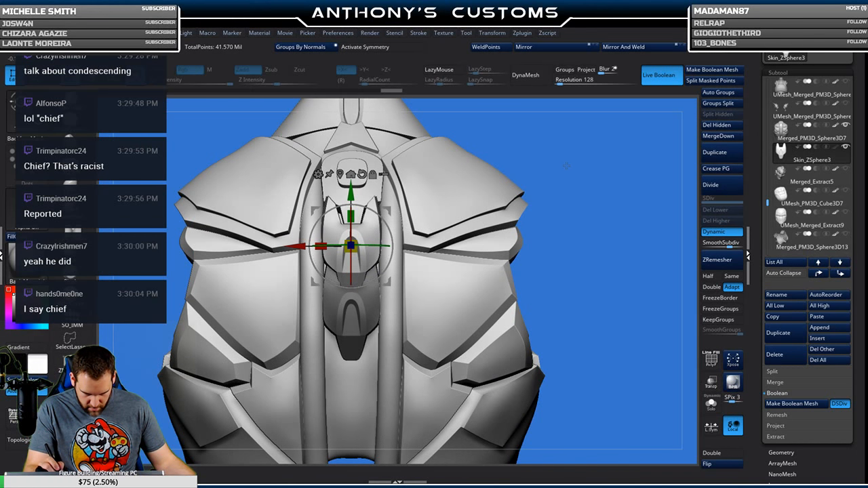
{"action": "key", "text": "ctrl+z"}
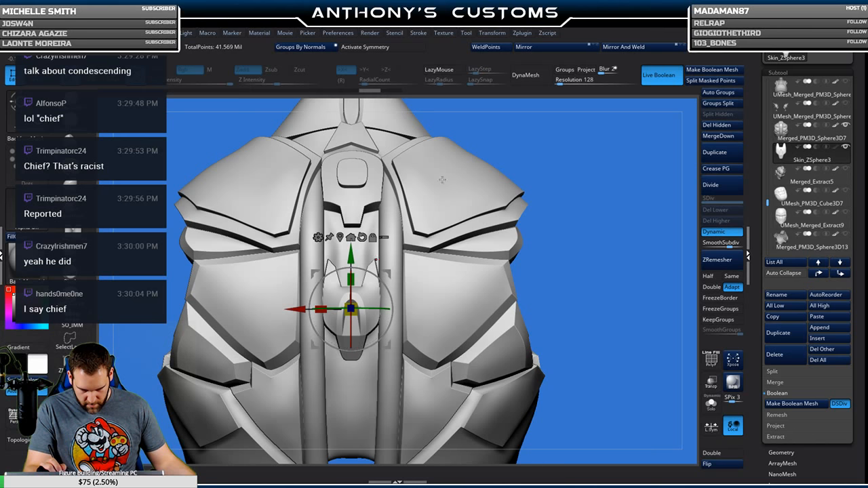
{"action": "left_click_drag", "start_coordinate": [322, 309], "coordinate": [311, 310]}
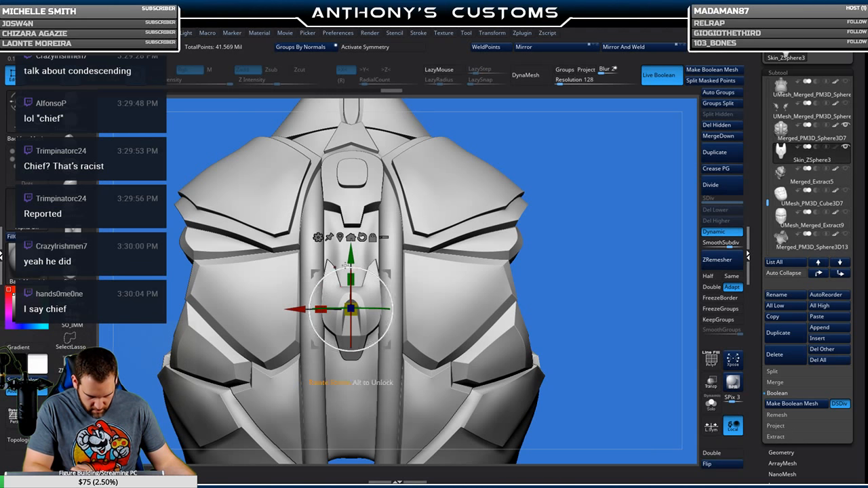
{"action": "key", "text": "ctrl+z"}
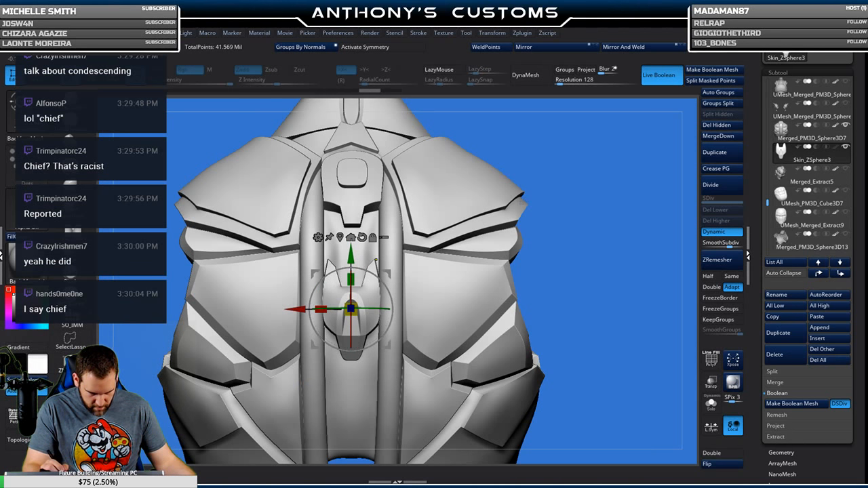
Scale the spine piece up slightly and uniformly to fill the width between the tubes.
{"action": "left_click_drag", "start_coordinate": [577, 292], "coordinate": [651, 296]}
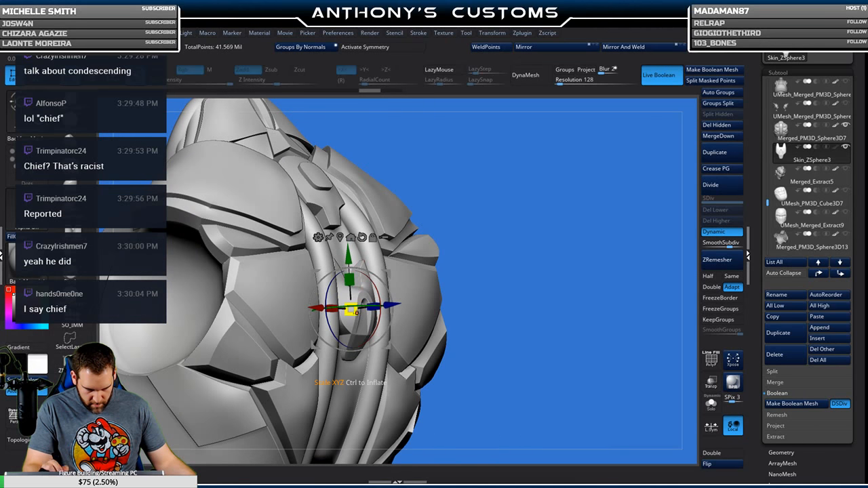
{"action": "left_click_drag", "start_coordinate": [354, 313], "coordinate": [357, 312]}
{"action": "left_click_drag", "start_coordinate": [597, 234], "coordinate": [506, 230]}
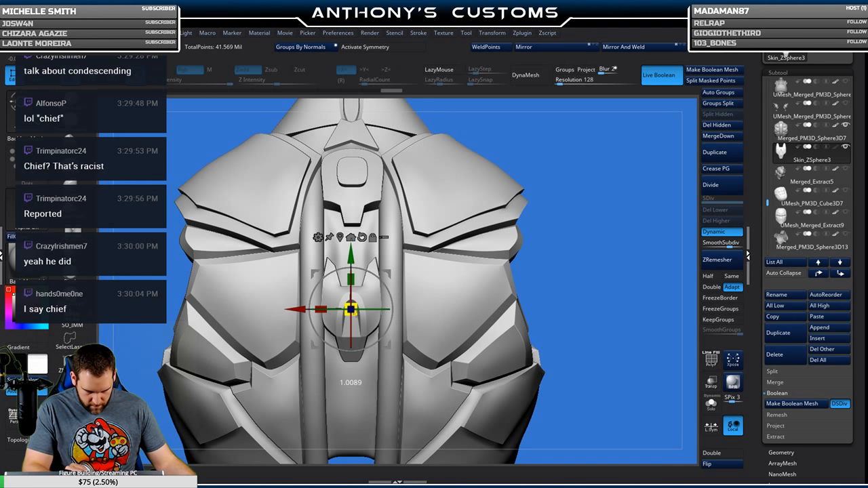
{"action": "left_click_drag", "start_coordinate": [387, 257], "coordinate": [386, 324]}
{"action": "left_click_drag", "start_coordinate": [597, 187], "coordinate": [565, 230]}
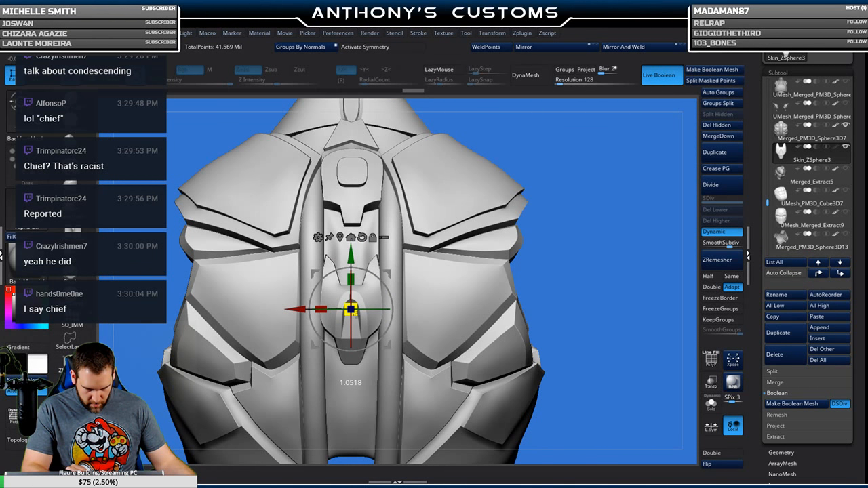
{"action": "left_click_drag", "start_coordinate": [354, 313], "coordinate": [356, 314]}
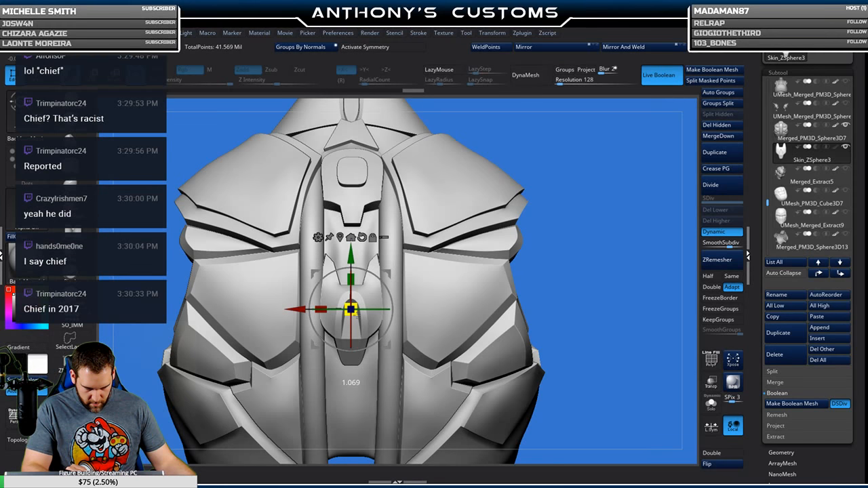
Duplicate the piece upward along the spine so it overlaps the first, and adjust the copy's depth from the side.
{"action": "left_click_drag", "start_coordinate": [474, 299], "coordinate": [531, 255], "text": "alt"}
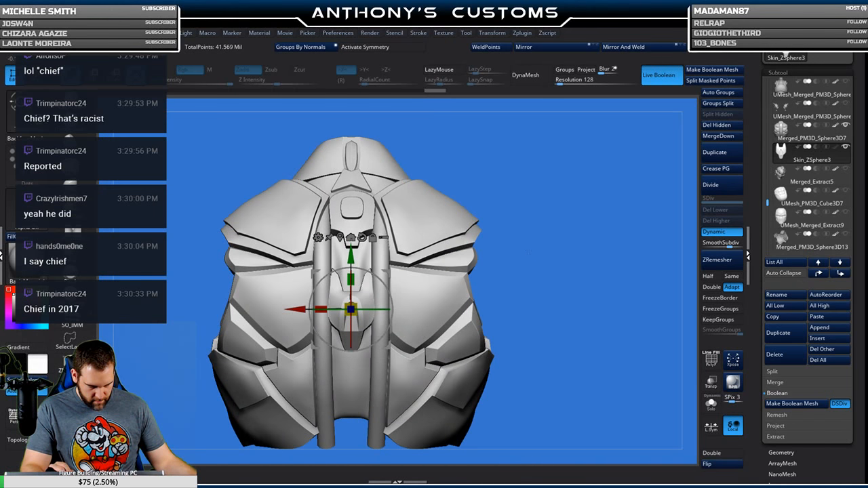
{"action": "left_click_drag", "start_coordinate": [350, 256], "coordinate": [351, 252]}
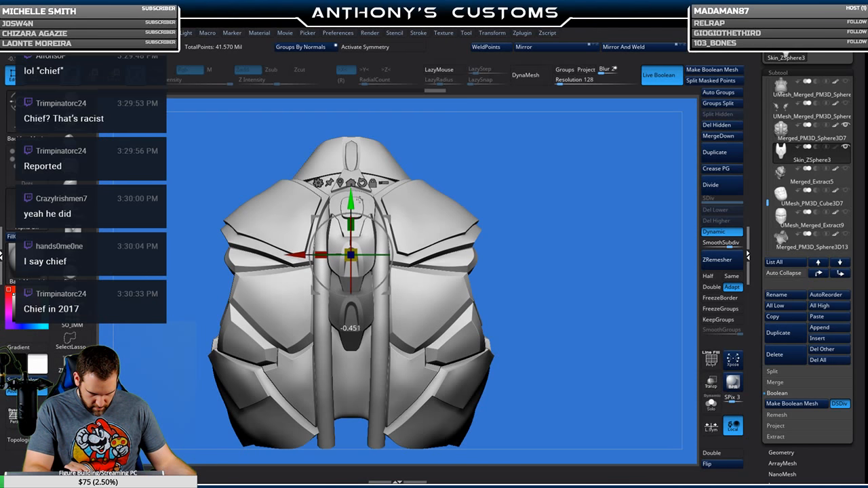
{"action": "left_click_drag", "start_coordinate": [430, 137], "coordinate": [531, 195]}
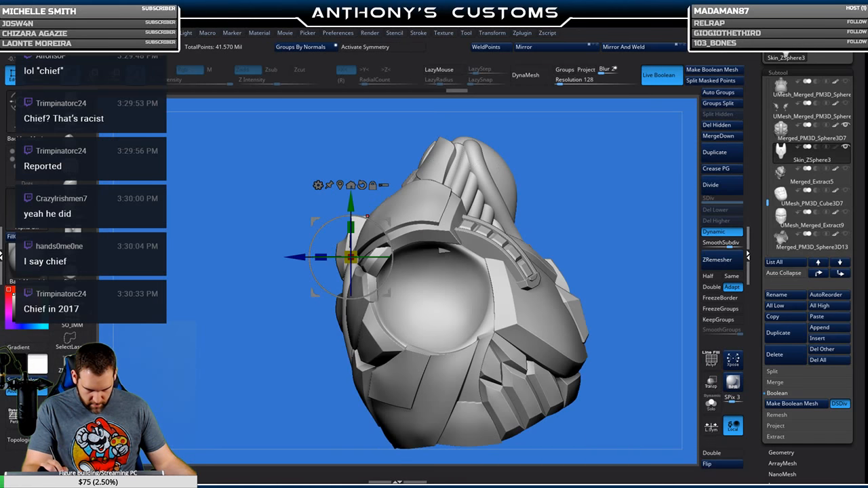
{"action": "left_click_drag", "start_coordinate": [178, 353], "coordinate": [398, 367]}
{"action": "left_click_drag", "start_coordinate": [577, 204], "coordinate": [471, 246]}
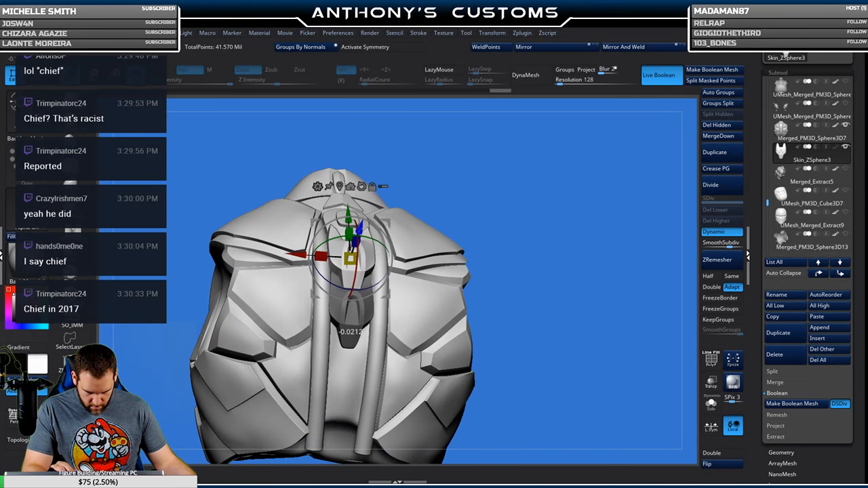
{"action": "mouse_move", "coordinate": [542, 157]}
{"action": "left_mouse_down"}
{"action": "mouse_move", "coordinate": [531, 186]}
{"action": "mouse_move", "coordinate": [552, 219]}
{"action": "mouse_move", "coordinate": [516, 323]}
{"action": "mouse_move", "coordinate": [490, 304]}
{"action": "mouse_move", "coordinate": [537, 268]}
{"action": "left_mouse_up"}
Check the two stacked spine pieces from below with dynamic subdivision off and on, and show their polyframe.
{"action": "key", "text": "q"}
{"action": "mouse_move", "coordinate": [496, 319]}
{"action": "left_mouse_down"}
{"action": "mouse_move", "coordinate": [510, 263]}
{"action": "mouse_move", "coordinate": [483, 276]}
{"action": "mouse_move", "coordinate": [486, 314]}
{"action": "mouse_move", "coordinate": [473, 320]}
{"action": "mouse_move", "coordinate": [439, 276]}
{"action": "mouse_move", "coordinate": [451, 266]}
{"action": "mouse_move", "coordinate": [513, 274]}
{"action": "mouse_move", "coordinate": [516, 330]}
{"action": "left_mouse_up"}
{"action": "left_click_drag", "start_coordinate": [543, 271], "coordinate": [514, 303]}
{"action": "key", "text": "shift+d"}
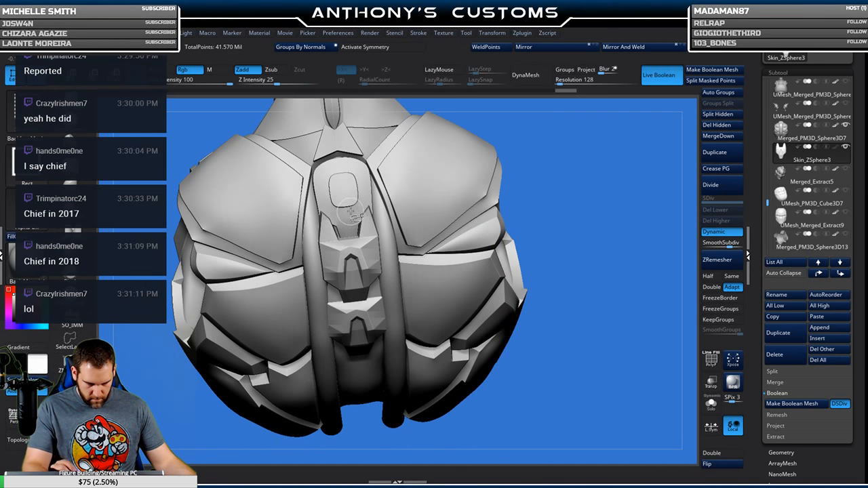
{"action": "key", "text": "shift+f"}
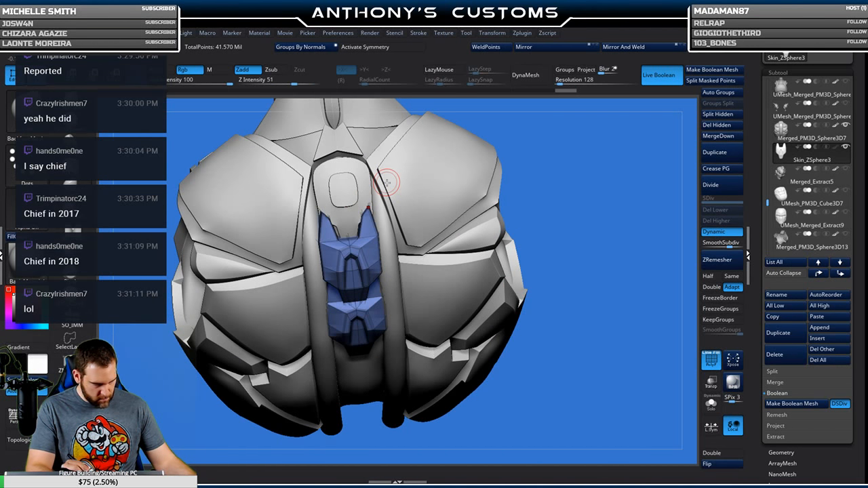
{"action": "key", "text": "d"}
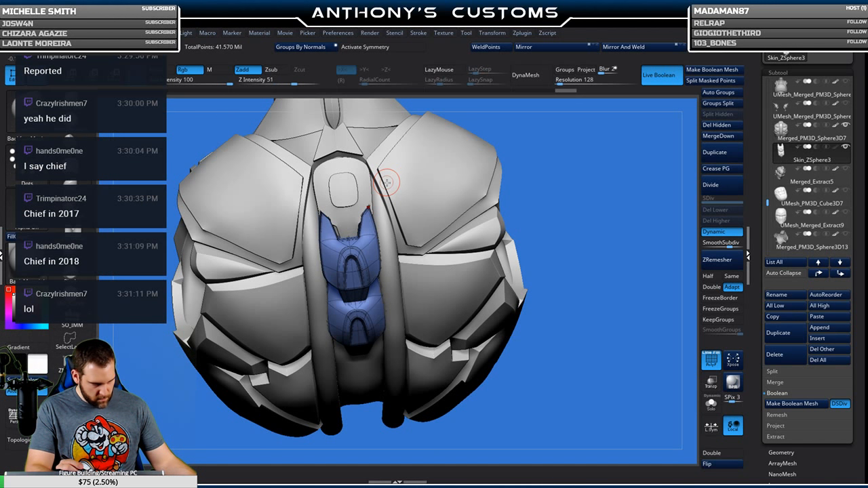
Isolate the torso armour's upper centre spine plate, reshape its lower end with the Move brush between the prongs, and show all armour again.
{"action": "left_click", "coordinate": [432, 199], "text": "alt"}
{"action": "left_click", "coordinate": [340, 206], "text": "ctrl+shift"}
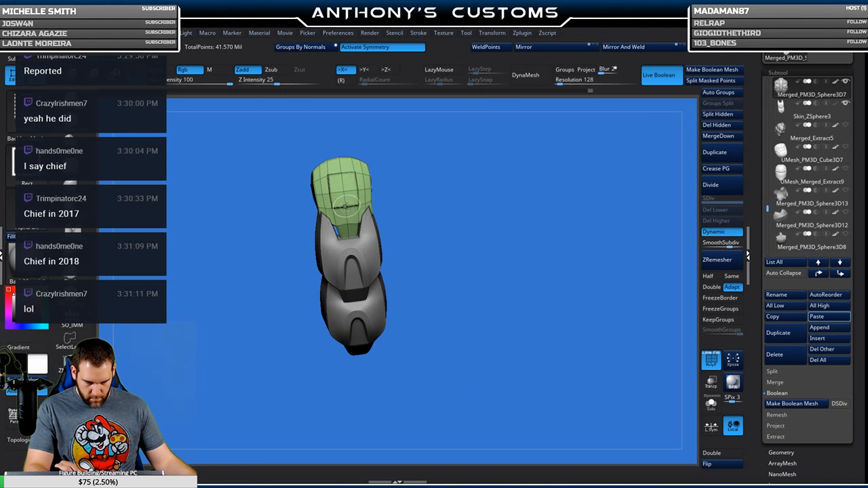
{"action": "key", "text": "b"}
{"action": "key", "text": "z"}
{"action": "key", "text": "m"}
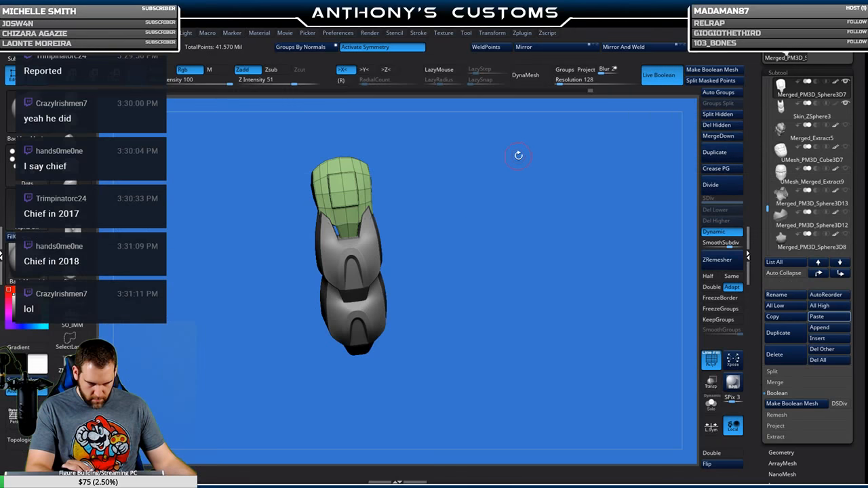
{"action": "key", "text": "space"}
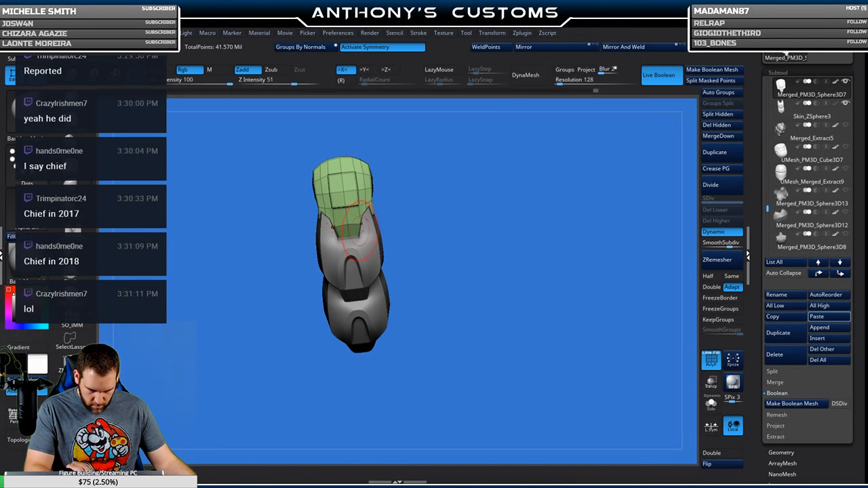
{"action": "key", "text": "ctrl+d"}
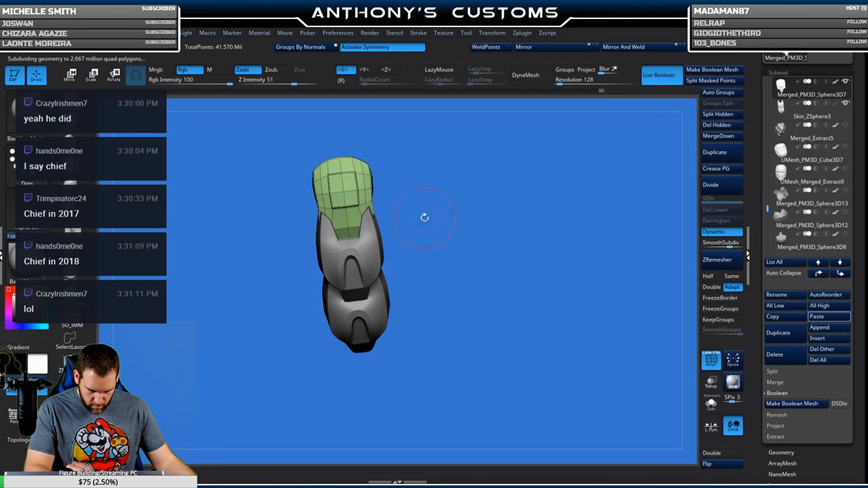
{"action": "left_click_drag", "start_coordinate": [426, 216], "coordinate": [379, 201]}
{"action": "left_click_drag", "start_coordinate": [452, 213], "coordinate": [543, 215]}
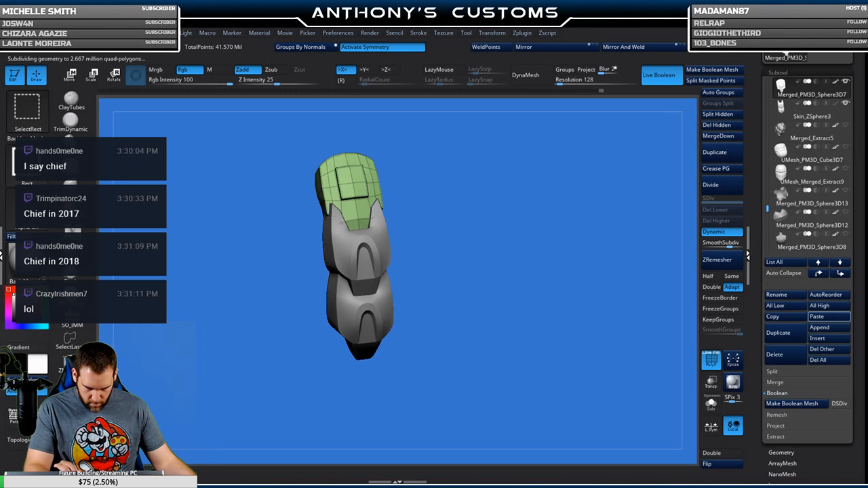
{"action": "left_click", "coordinate": [568, 199], "text": "ctrl+shift"}
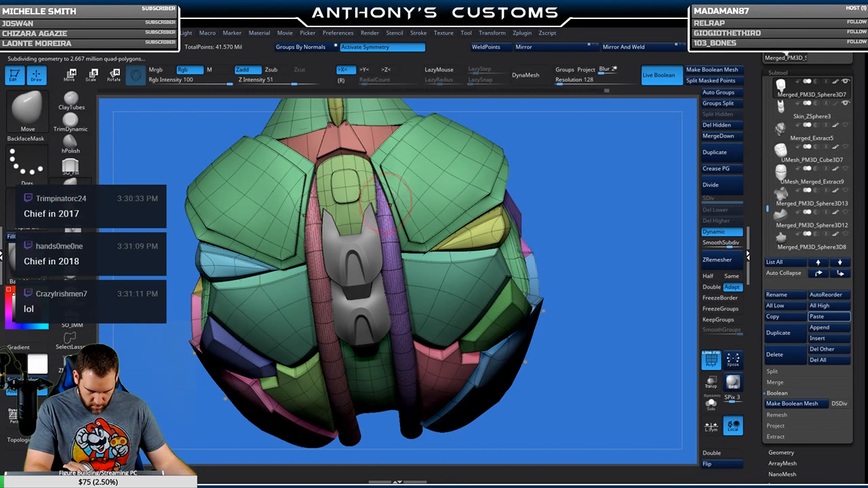
Frame the whole back squarely and save the project.
{"action": "mouse_move", "coordinate": [584, 154]}
{"action": "left_mouse_down"}
{"action": "mouse_move", "coordinate": [570, 149]}
{"action": "mouse_move", "coordinate": [583, 146]}
{"action": "left_mouse_up"}
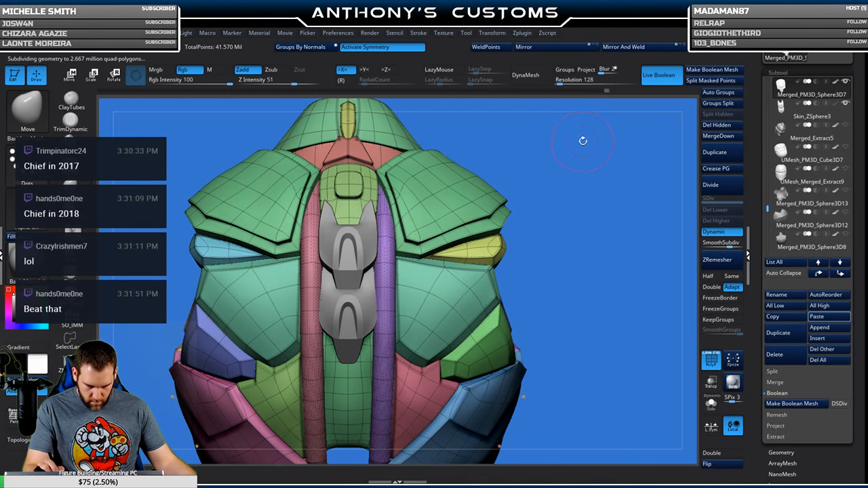
{"action": "left_click_drag", "start_coordinate": [551, 251], "coordinate": [550, 220], "text": "alt"}
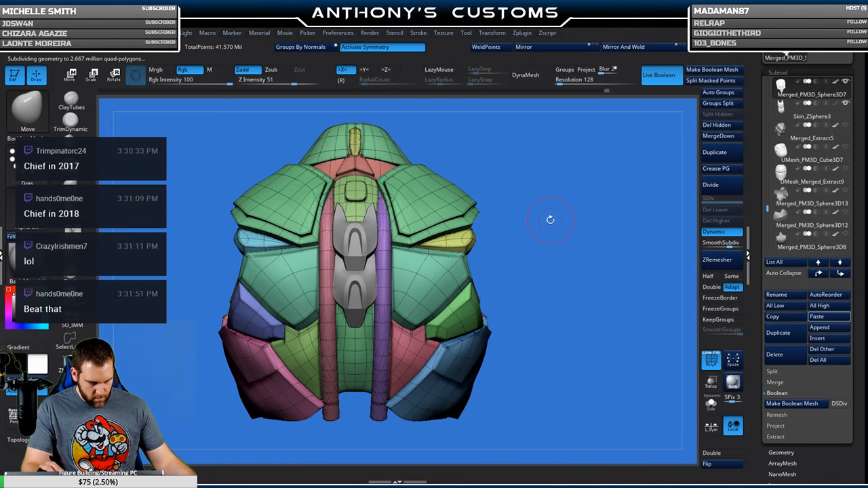
{"action": "key", "text": "ctrl+s"}
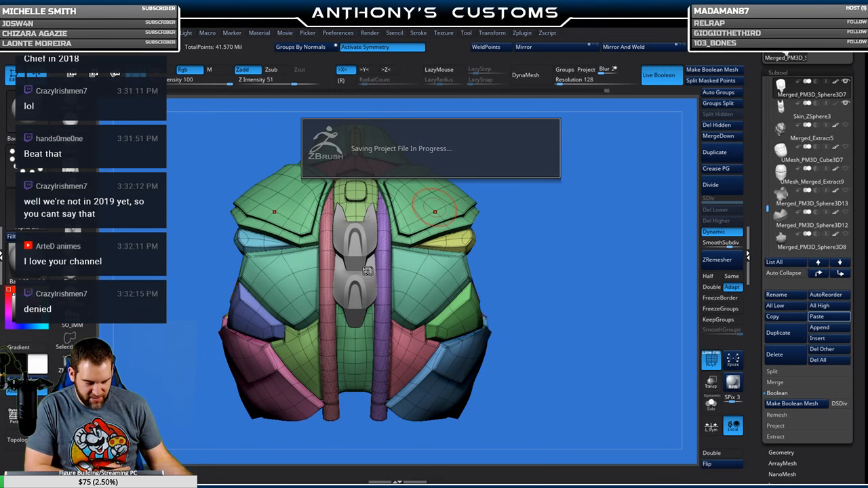
Isolate the Skin_ZSphere3 spine pieces, give each its own polygroup, split them into separate subtools, and show the torso again.
{"action": "left_click", "coordinate": [356, 218], "text": "alt"}
{"action": "mouse_move", "coordinate": [531, 182]}
{"action": "left_mouse_down"}
{"action": "mouse_move", "coordinate": [562, 219]}
{"action": "mouse_move", "coordinate": [624, 227]}
{"action": "left_mouse_up"}
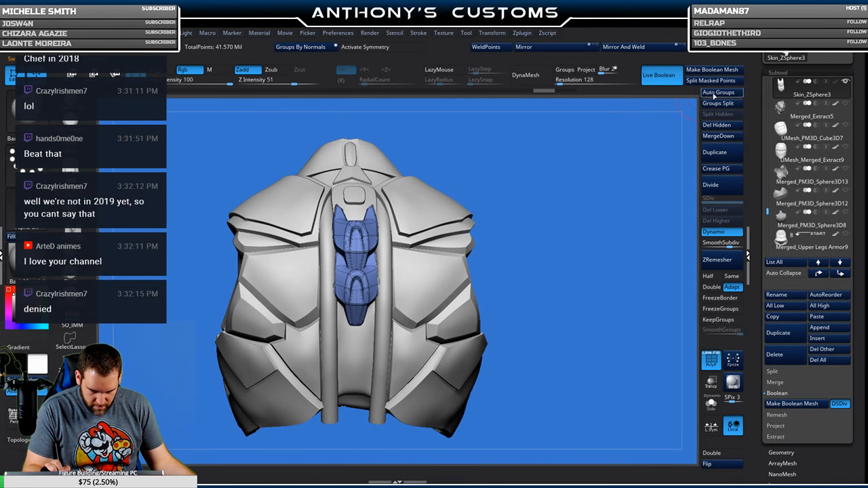
{"action": "left_click", "coordinate": [711, 405]}
{"action": "left_click_drag", "start_coordinate": [676, 387], "coordinate": [536, 380]}
{"action": "left_click", "coordinate": [716, 92]}
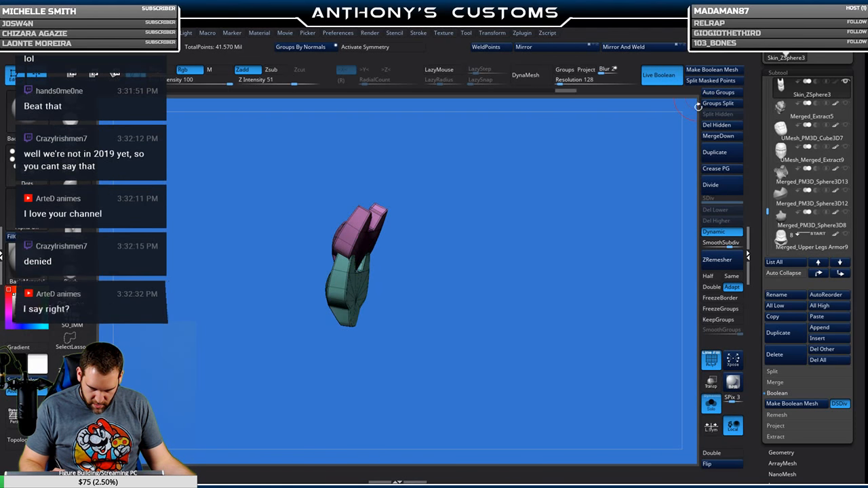
{"action": "left_click", "coordinate": [691, 122]}
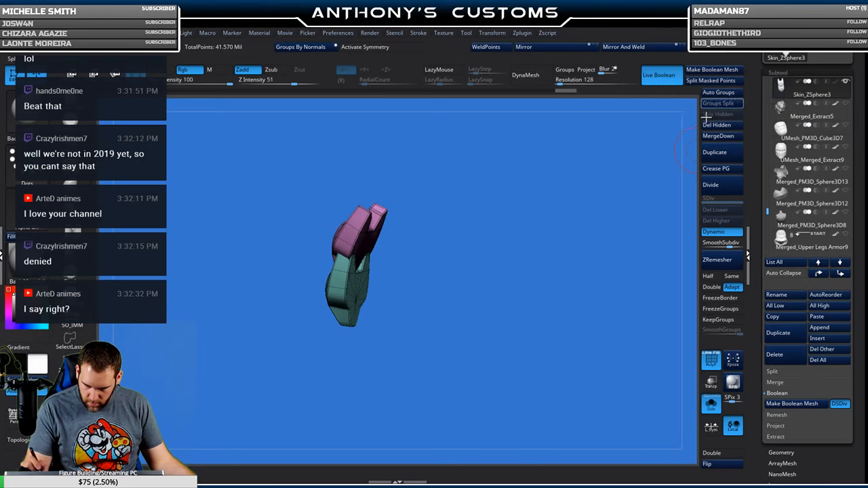
{"action": "left_click", "coordinate": [711, 404]}
{"action": "left_click_drag", "start_coordinate": [651, 293], "coordinate": [627, 179]}
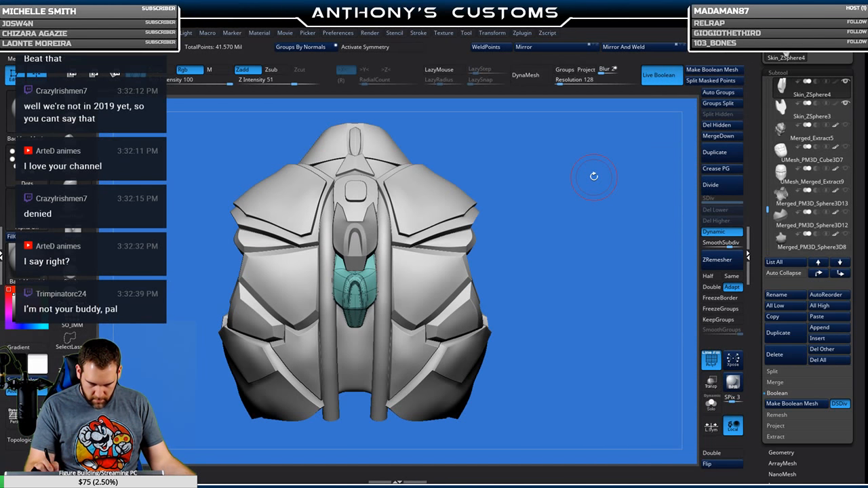
Bring up the move gizmo on the lower spine piece, reset its orientation and centre it on the piece.
{"action": "scroll", "coordinate": [564, 208], "scroll_direction": "up", "scroll_amount": 3}
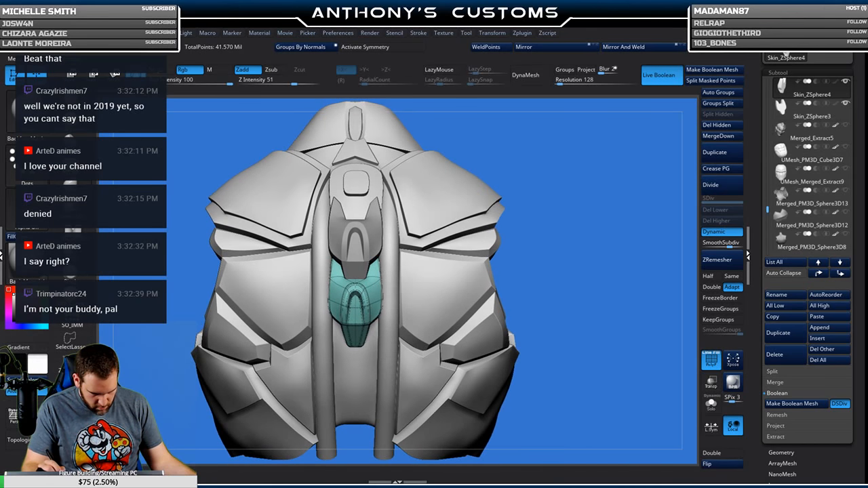
{"action": "left_click_drag", "start_coordinate": [571, 213], "coordinate": [556, 189]}
{"action": "key", "text": "w"}
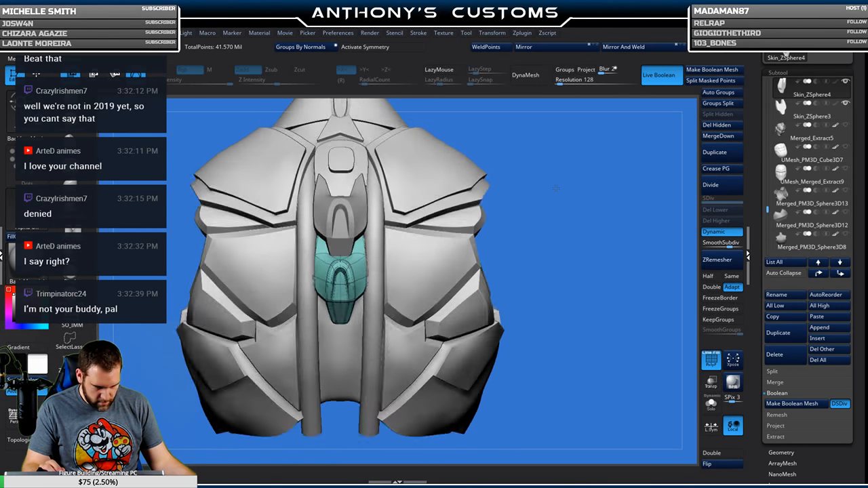
{"action": "left_click", "coordinate": [329, 188]}
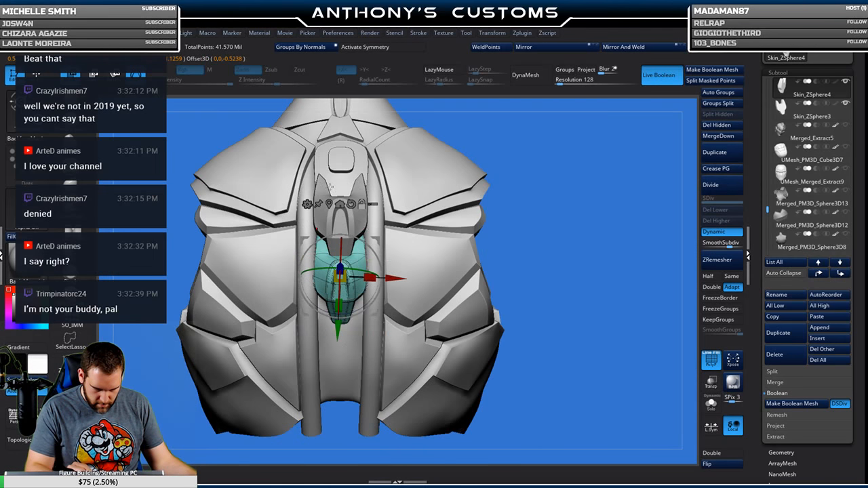
{"action": "left_click", "coordinate": [351, 204]}
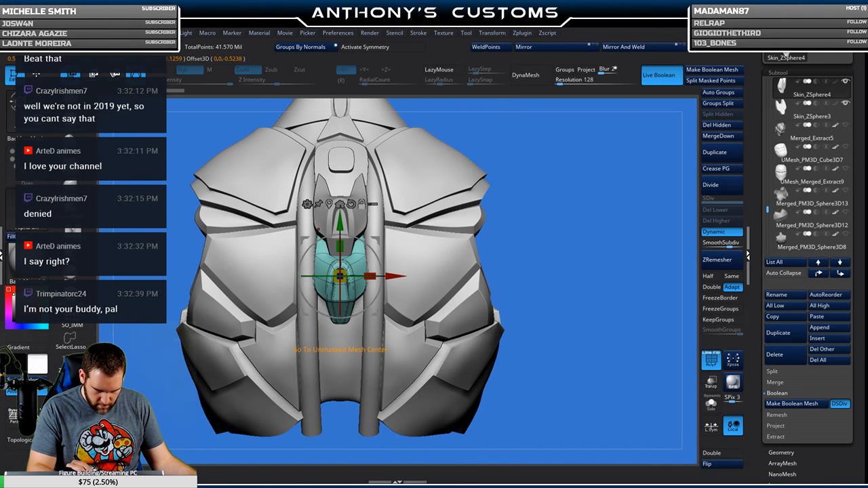
{"action": "left_click", "coordinate": [355, 186], "text": "alt"}
{"action": "left_click", "coordinate": [341, 264], "text": "alt"}
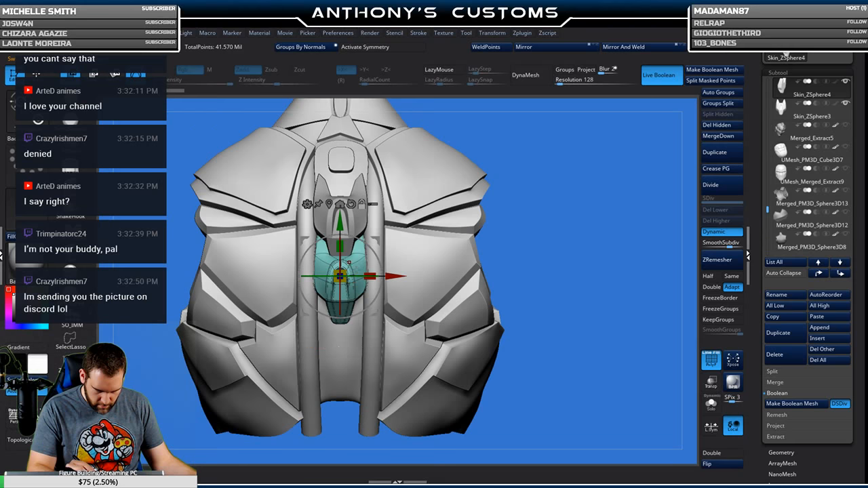
{"action": "left_click_drag", "start_coordinate": [340, 276], "coordinate": [567, 253], "text": "alt"}
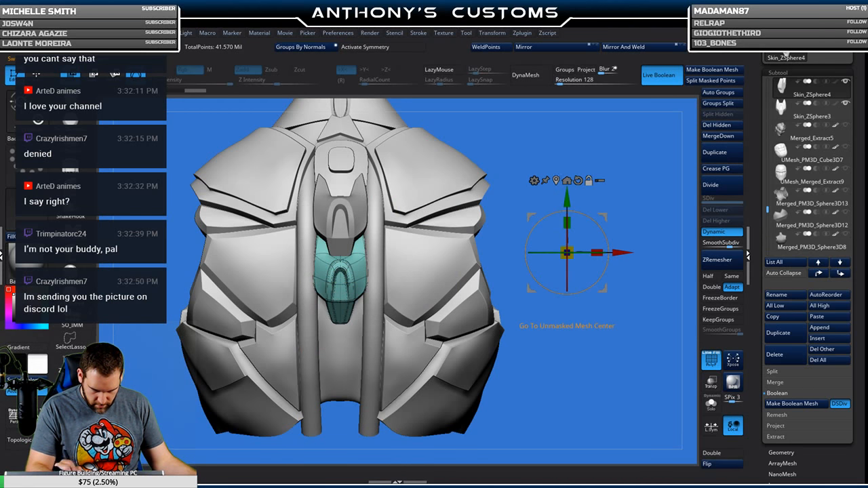
{"action": "left_click", "coordinate": [557, 181]}
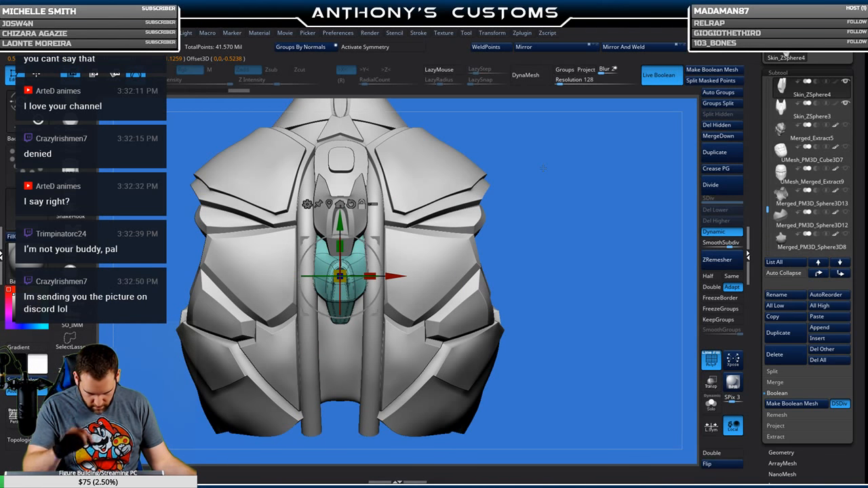
{"action": "left_click_drag", "start_coordinate": [543, 168], "coordinate": [541, 120], "text": "alt"}
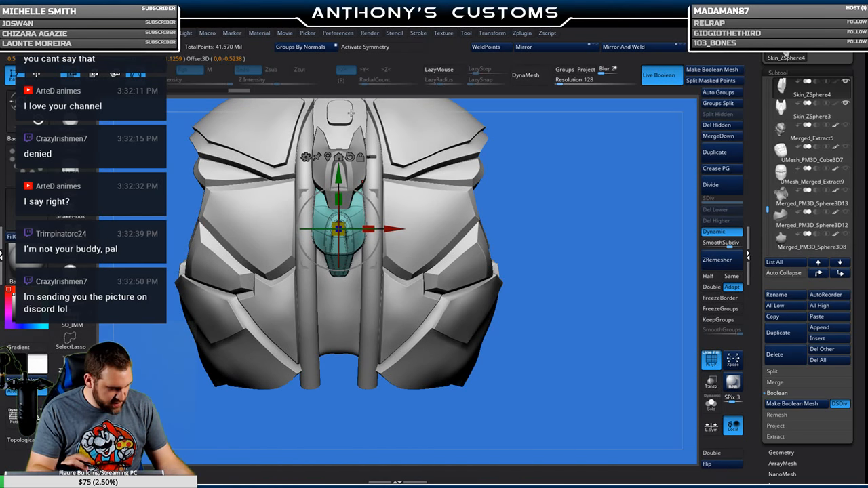
{"action": "mouse_move", "coordinate": [567, 157]}
{"action": "left_mouse_down"}
{"action": "mouse_move", "coordinate": [501, 163]}
{"action": "mouse_move", "coordinate": [578, 165]}
{"action": "left_mouse_up"}
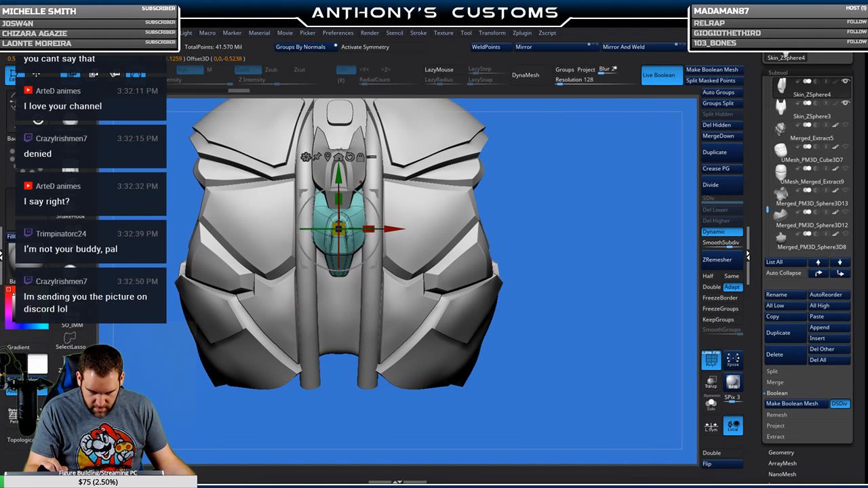
Duplicate the lower spine piece about 0.45 units down the back and shift the copy about 0.05 units to fit between the tubes.
{"action": "left_click_drag", "start_coordinate": [341, 174], "coordinate": [348, 236], "text": "ctrl"}
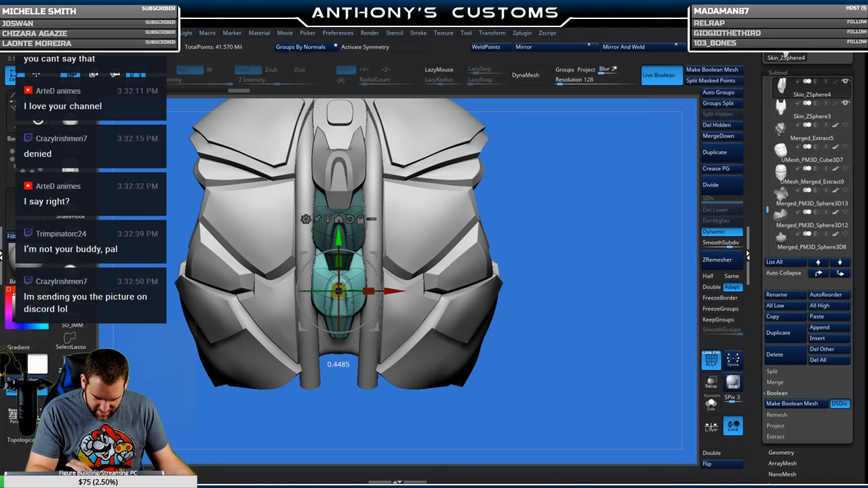
{"action": "left_click_drag", "start_coordinate": [515, 204], "coordinate": [617, 209]}
{"action": "left_click_drag", "start_coordinate": [475, 271], "coordinate": [563, 261]}
{"action": "left_click_drag", "start_coordinate": [379, 283], "coordinate": [379, 296]}
{"action": "left_click_drag", "start_coordinate": [576, 271], "coordinate": [387, 247]}
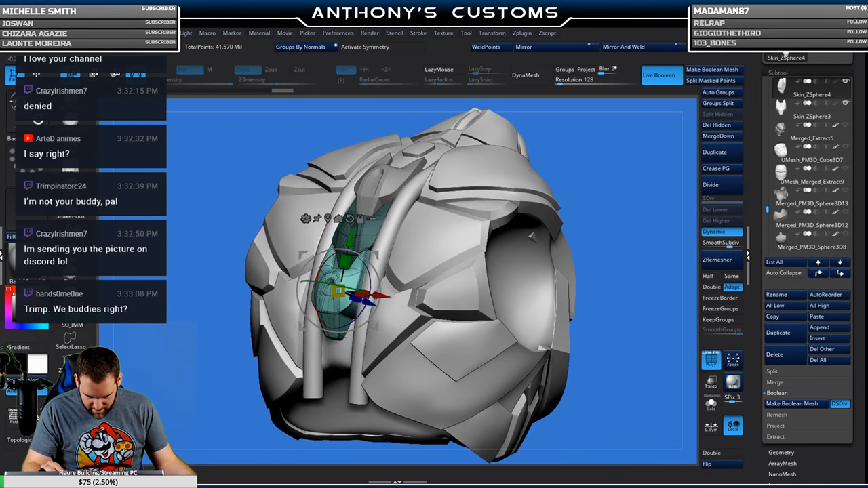
{"action": "left_click_drag", "start_coordinate": [369, 302], "coordinate": [373, 304]}
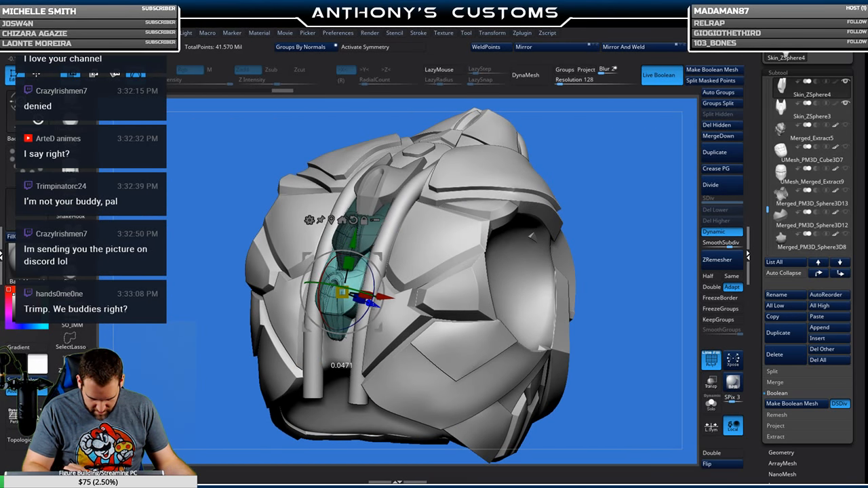
{"action": "left_click_drag", "start_coordinate": [444, 219], "coordinate": [575, 248]}
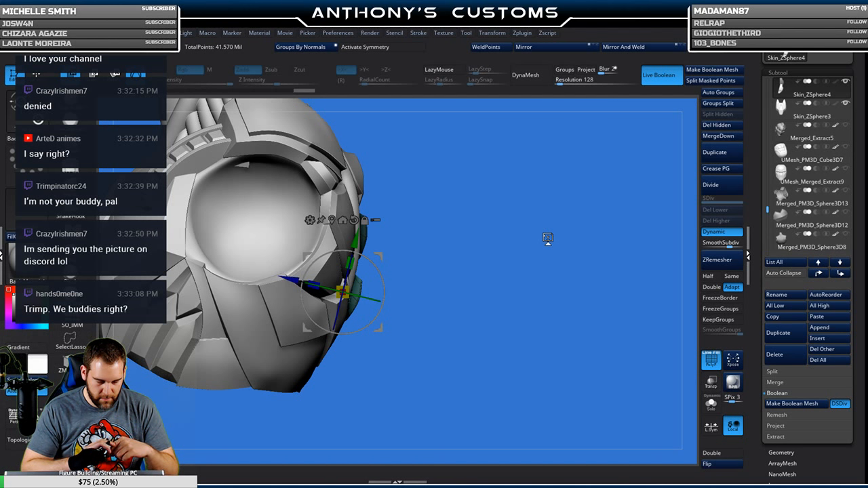
Tilt the new third spine piece about 2.8 degrees so it follows the curve of the back.
{"action": "left_click_drag", "start_coordinate": [542, 271], "coordinate": [440, 325]}
{"action": "left_click_drag", "start_coordinate": [577, 305], "coordinate": [417, 295]}
{"action": "left_click_drag", "start_coordinate": [367, 315], "coordinate": [371, 319]}
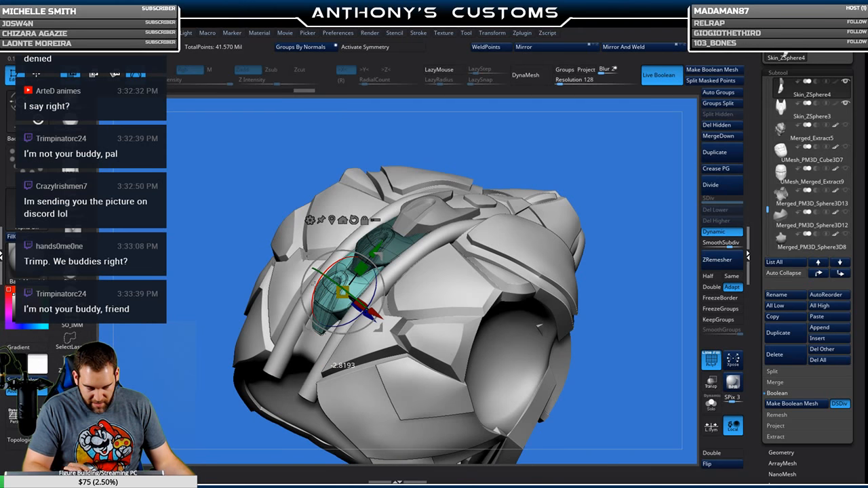
{"action": "left_click_drag", "start_coordinate": [522, 143], "coordinate": [611, 162]}
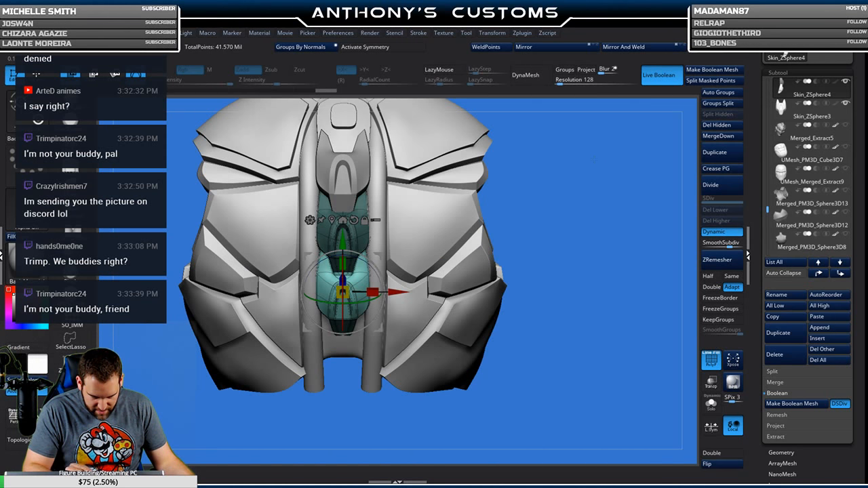
Split the third spine piece into its own subtool, hide the polyframe and check the stack from the side and behind.
{"action": "key", "text": "shift+f"}
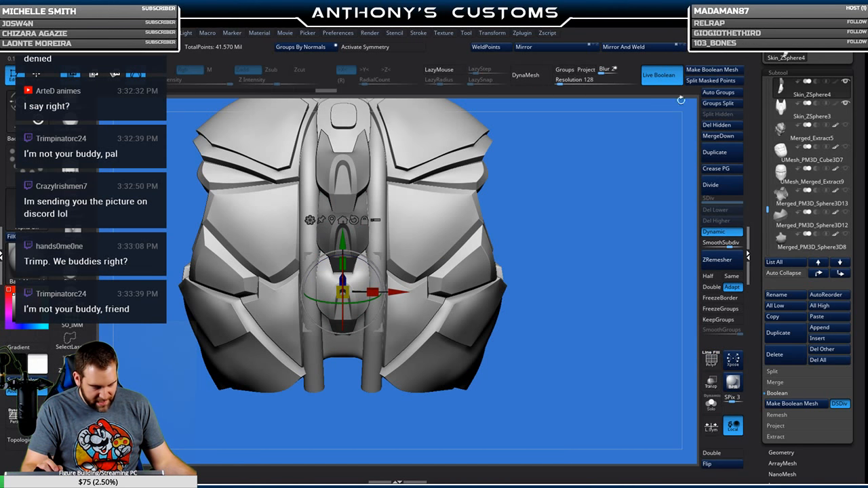
{"action": "left_click", "coordinate": [713, 82]}
{"action": "key", "text": "shift+f"}
{"action": "key", "text": "shift+f"}
{"action": "key", "text": "q"}
{"action": "mouse_move", "coordinate": [568, 188]}
{"action": "left_mouse_down"}
{"action": "mouse_move", "coordinate": [575, 193]}
{"action": "mouse_move", "coordinate": [567, 173]}
{"action": "mouse_move", "coordinate": [548, 204]}
{"action": "mouse_move", "coordinate": [557, 251]}
{"action": "mouse_move", "coordinate": [527, 221]}
{"action": "mouse_move", "coordinate": [407, 218]}
{"action": "left_mouse_up"}
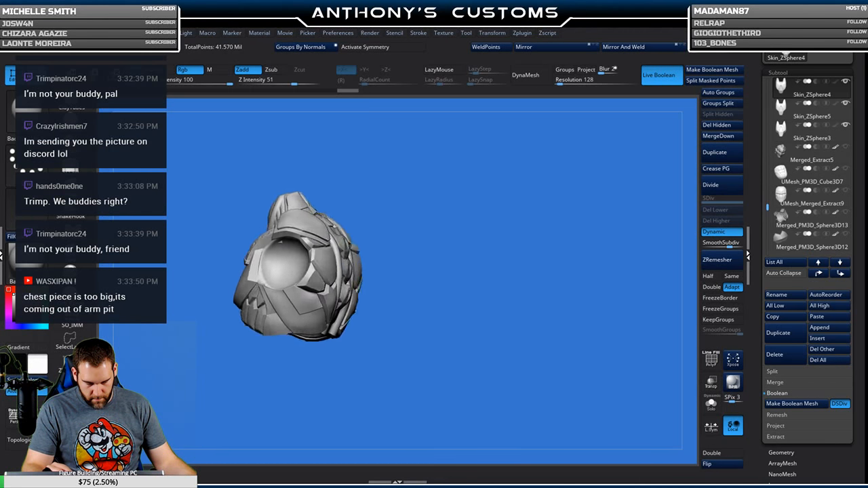
{"action": "left_click_drag", "start_coordinate": [500, 205], "coordinate": [556, 210], "text": "alt"}
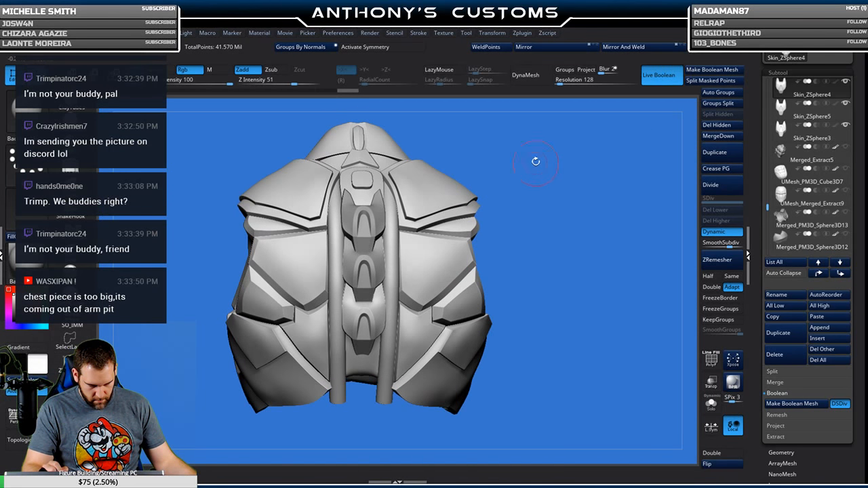
{"action": "mouse_move", "coordinate": [556, 211]}
{"action": "left_mouse_down"}
{"action": "mouse_move", "coordinate": [505, 235]}
{"action": "mouse_move", "coordinate": [533, 204]}
{"action": "mouse_move", "coordinate": [362, 204]}
{"action": "left_mouse_up"}
{"action": "mouse_move", "coordinate": [424, 181]}
{"action": "left_mouse_down"}
{"action": "mouse_move", "coordinate": [577, 206]}
{"action": "mouse_move", "coordinate": [579, 189]}
{"action": "mouse_move", "coordinate": [564, 171]}
{"action": "left_mouse_up"}
Duplicate the lowest spine piece about 0.46 units further down to add a fourth piece to the stack.
{"action": "key", "text": "w"}
{"action": "key", "text": "shift+f"}
{"action": "key", "text": "shift+f"}
{"action": "left_click_drag", "start_coordinate": [383, 343], "coordinate": [386, 373]}
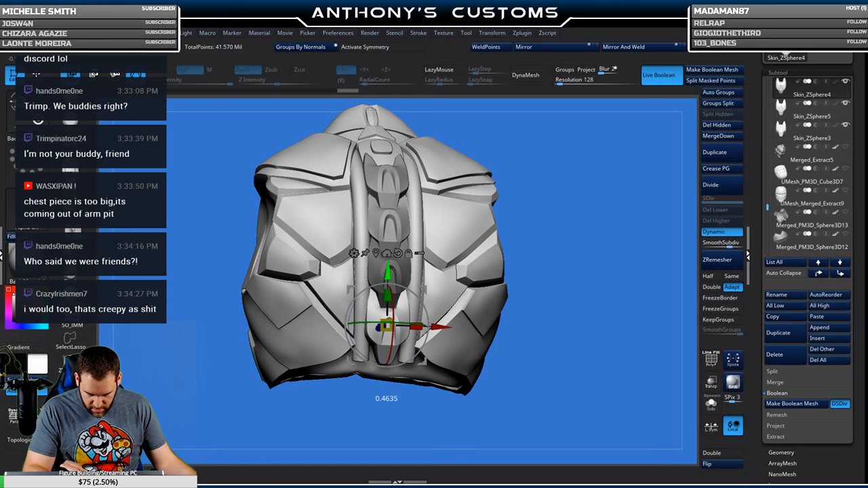
Tilt the fourth spine piece about 8.6 degrees into the lower back and split it into its own subtool.
{"action": "left_click_drag", "start_coordinate": [593, 176], "coordinate": [655, 261], "text": "alt"}
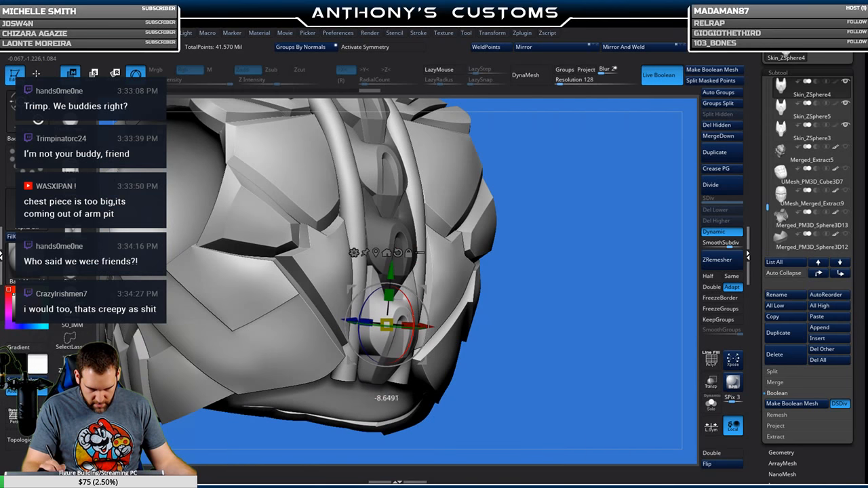
{"action": "left_click_drag", "start_coordinate": [352, 314], "coordinate": [352, 314]}
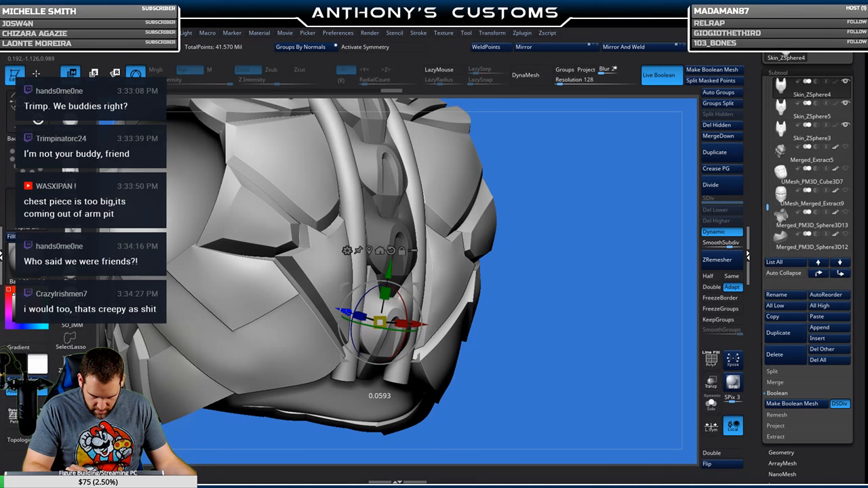
{"action": "left_click_drag", "start_coordinate": [668, 238], "coordinate": [538, 235]}
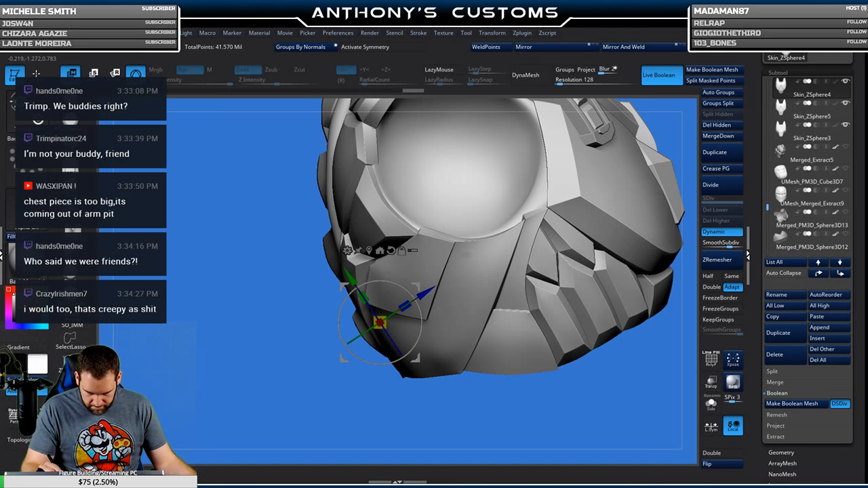
{"action": "left_click_drag", "start_coordinate": [538, 235], "coordinate": [574, 245]}
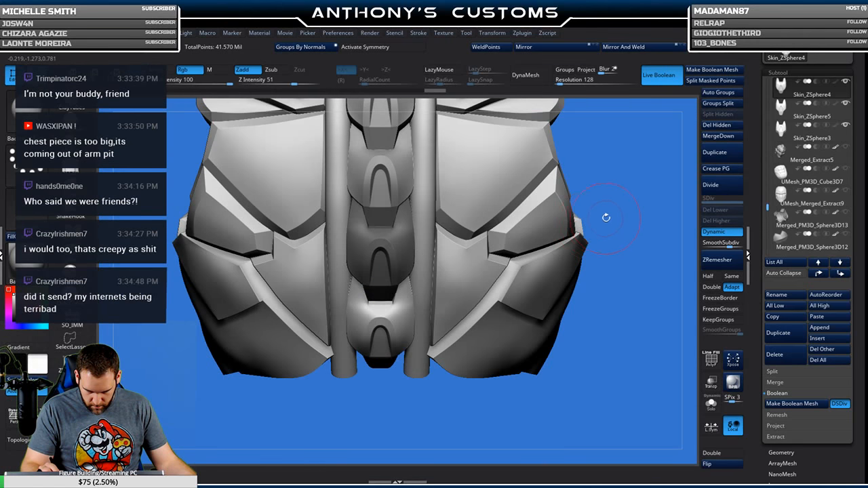
{"action": "left_click", "coordinate": [708, 80]}
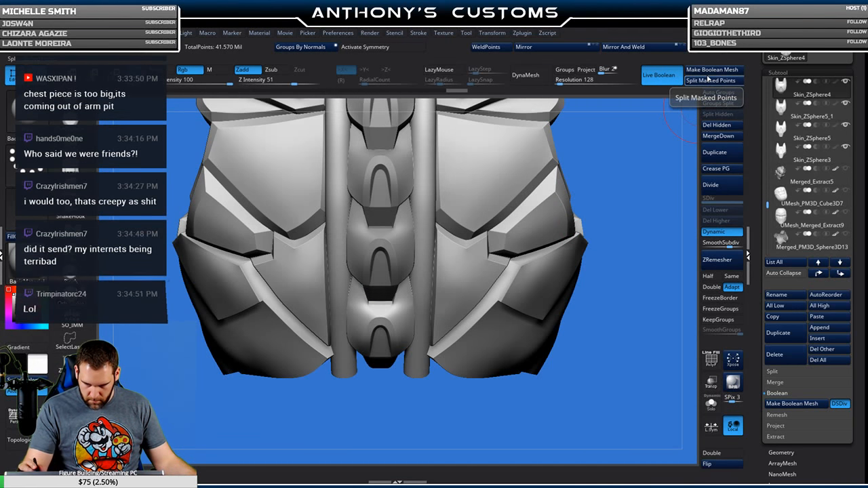
Select the third spine piece, recentre the gizmo on it and nudge the piece about 0.015 units in depth.
{"action": "left_click", "coordinate": [387, 243], "text": "alt"}
{"action": "left_click_drag", "start_coordinate": [614, 303], "coordinate": [649, 196]}
{"action": "key", "text": "w"}
{"action": "key", "text": "shift+f"}
{"action": "key", "text": "shift+f"}
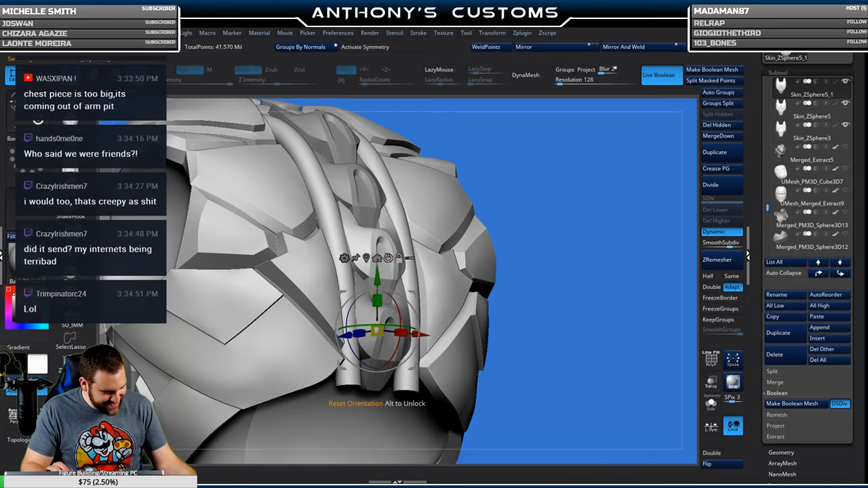
{"action": "left_click", "coordinate": [388, 259], "text": "alt"}
{"action": "left_click", "coordinate": [366, 258]}
{"action": "mouse_move", "coordinate": [614, 257]}
{"action": "left_mouse_down"}
{"action": "mouse_move", "coordinate": [572, 258]}
{"action": "mouse_move", "coordinate": [568, 248]}
{"action": "mouse_move", "coordinate": [612, 257]}
{"action": "left_mouse_up"}
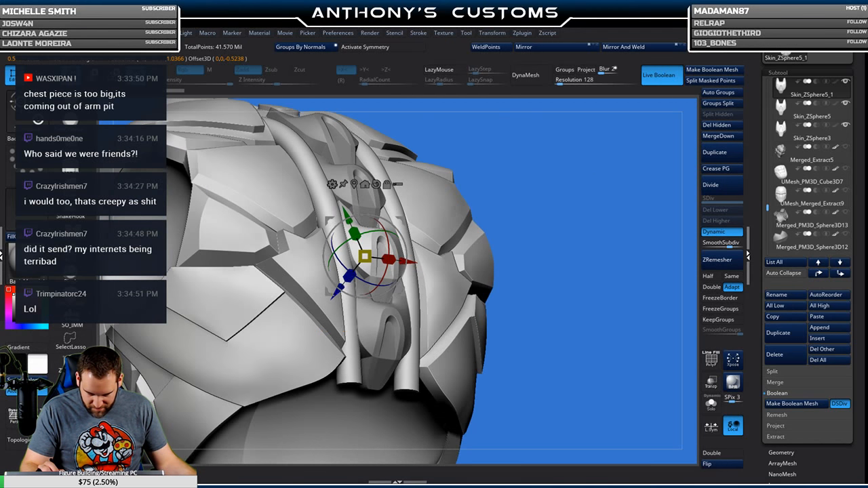
{"action": "left_click_drag", "start_coordinate": [337, 292], "coordinate": [334, 294]}
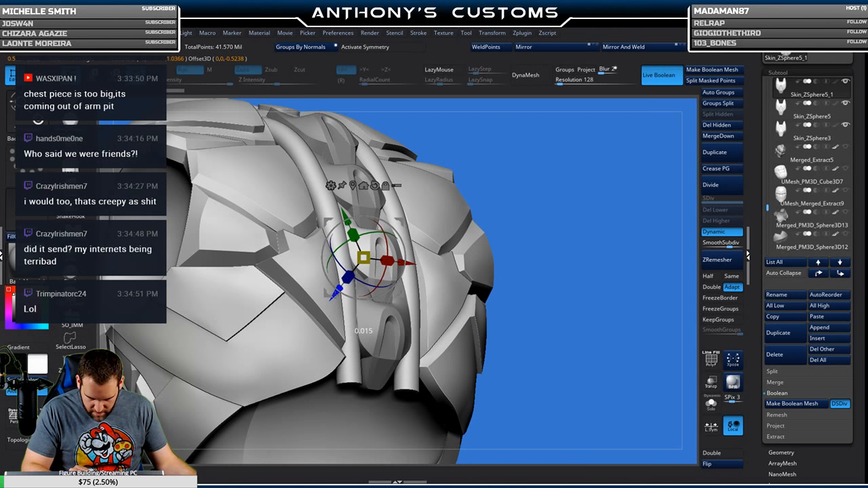
Centre the gizmo on the second spine piece, tilt the piece about 2.8 degrees and return to draw mode.
{"action": "left_click_drag", "start_coordinate": [619, 234], "coordinate": [423, 197]}
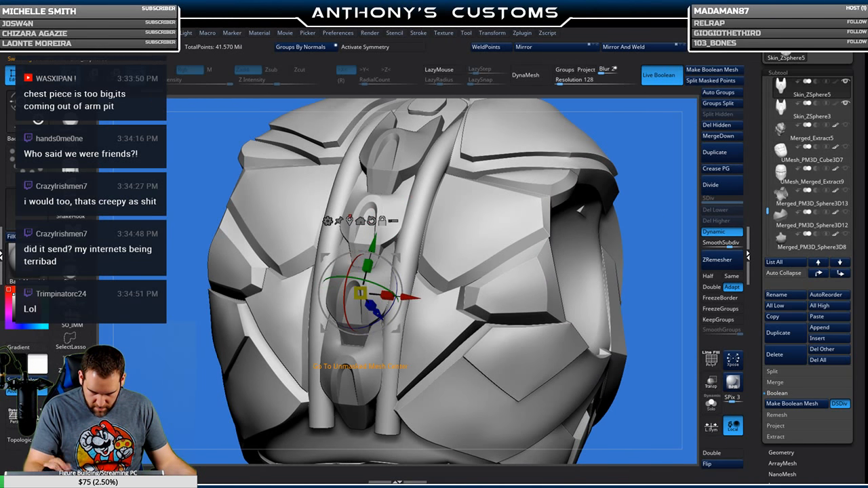
{"action": "left_click", "coordinate": [349, 219]}
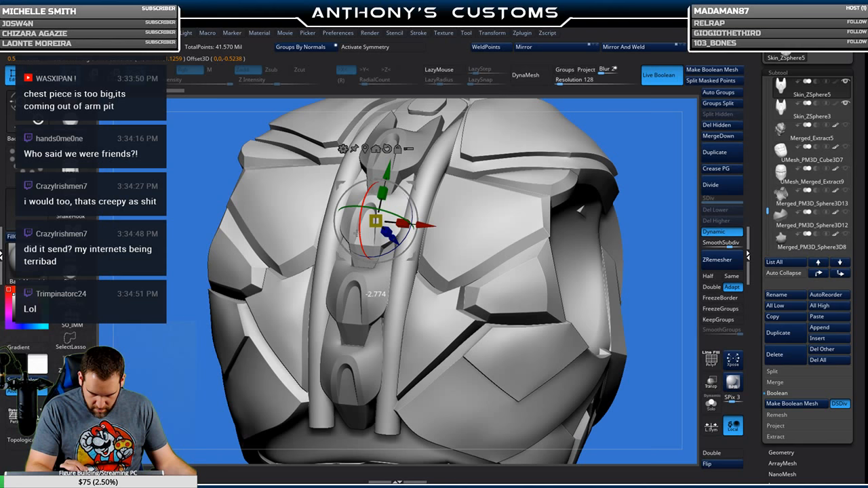
{"action": "left_click_drag", "start_coordinate": [589, 139], "coordinate": [627, 192]}
{"action": "key", "text": "q"}
{"action": "key", "text": "f"}
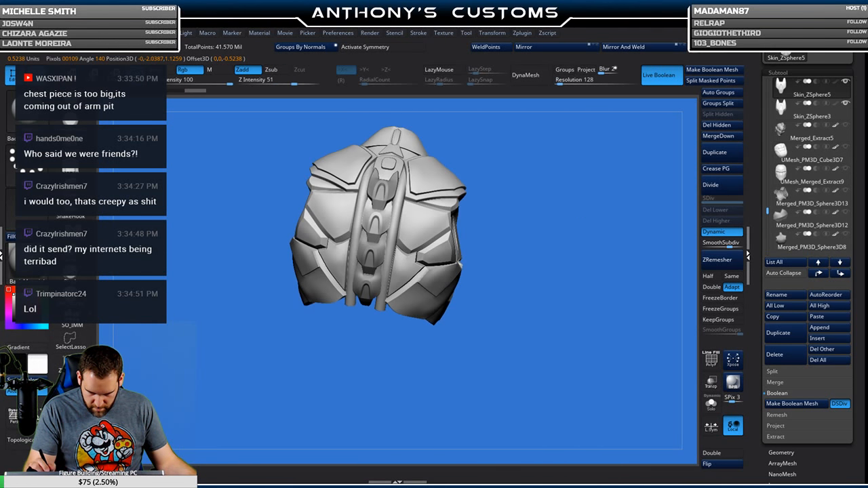
Examine how the stacked spine pieces overlap with the polyframe shown, selecting the top and third pieces in turn.
{"action": "mouse_move", "coordinate": [529, 263]}
{"action": "left_mouse_down"}
{"action": "mouse_move", "coordinate": [534, 280]}
{"action": "mouse_move", "coordinate": [480, 246]}
{"action": "left_mouse_up"}
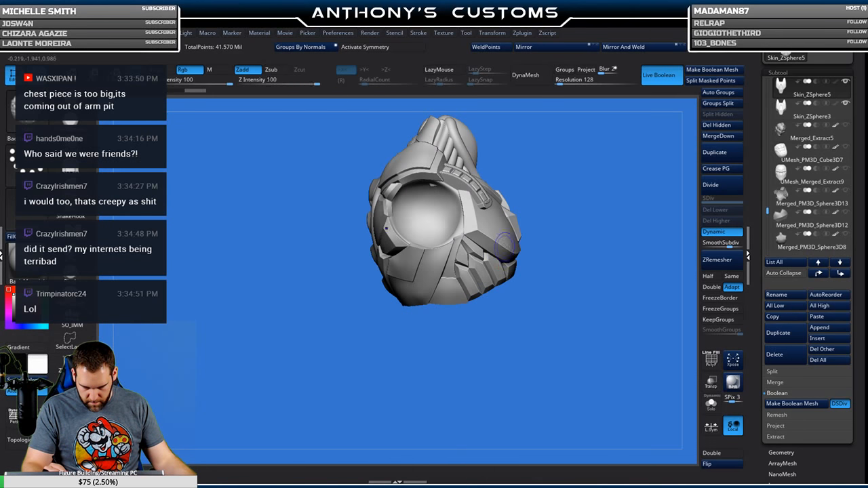
{"action": "mouse_move", "coordinate": [578, 209]}
{"action": "left_mouse_down"}
{"action": "mouse_move", "coordinate": [534, 256]}
{"action": "mouse_move", "coordinate": [572, 256]}
{"action": "mouse_move", "coordinate": [534, 287]}
{"action": "mouse_move", "coordinate": [536, 306]}
{"action": "mouse_move", "coordinate": [563, 277]}
{"action": "mouse_move", "coordinate": [582, 226]}
{"action": "mouse_move", "coordinate": [547, 272]}
{"action": "left_mouse_up"}
{"action": "key", "text": "shift+f"}
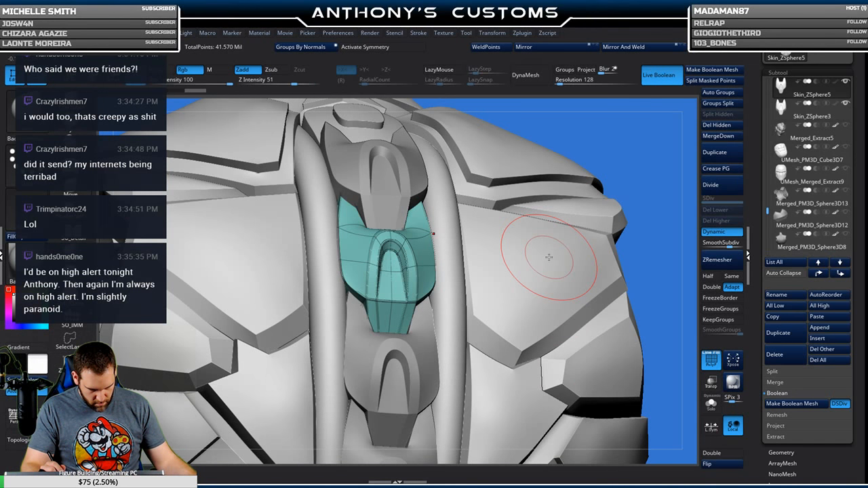
{"action": "left_click_drag", "start_coordinate": [599, 129], "coordinate": [420, 141]}
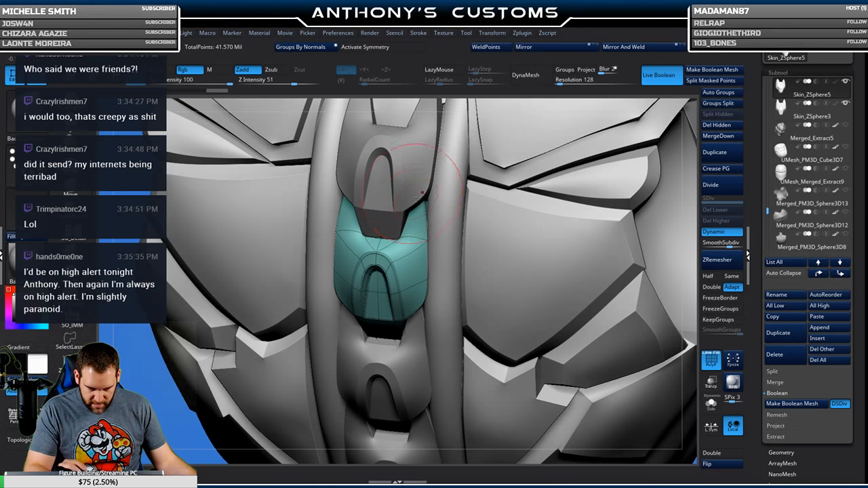
{"action": "left_click", "coordinate": [403, 176], "text": "alt"}
{"action": "right_click_drag", "start_coordinate": [414, 196], "coordinate": [437, 151]}
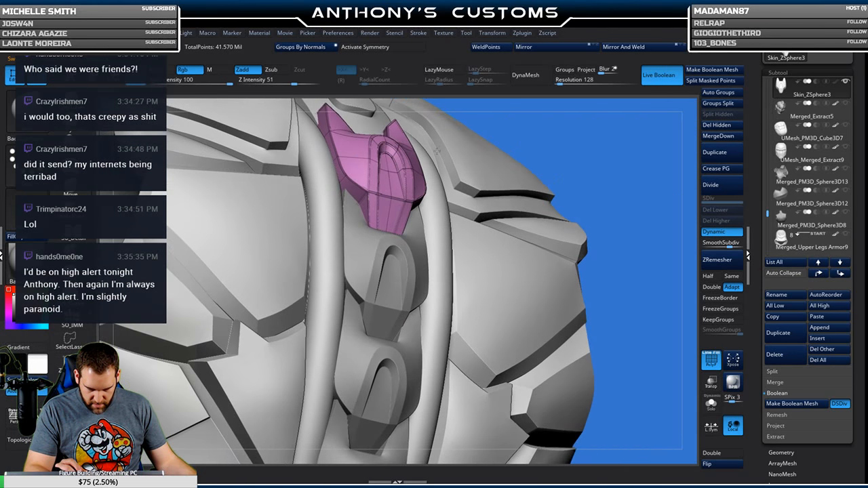
{"action": "left_click", "coordinate": [373, 328], "text": "alt"}
{"action": "right_click_drag", "start_coordinate": [617, 204], "coordinate": [588, 156], "text": "alt"}
{"action": "mouse_move", "coordinate": [597, 183]}
{"action": "left_mouse_down"}
{"action": "mouse_move", "coordinate": [626, 182]}
{"action": "mouse_move", "coordinate": [621, 207]}
{"action": "mouse_move", "coordinate": [638, 293]}
{"action": "left_mouse_up"}
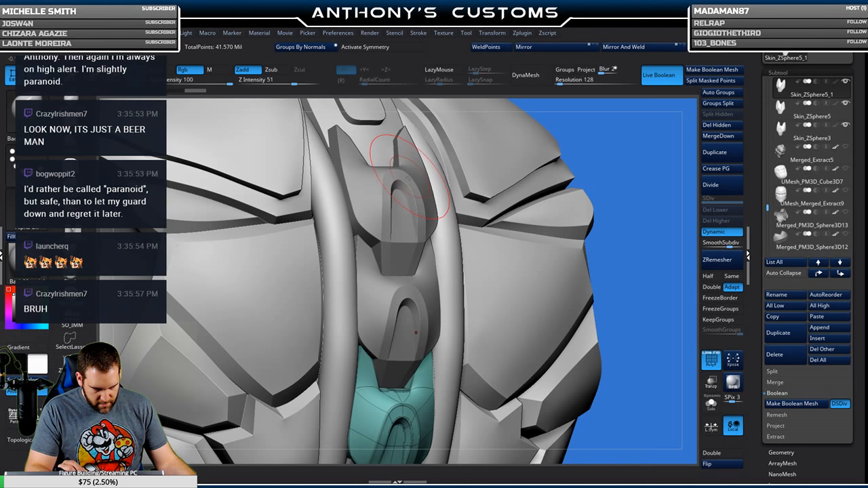
Select the top spine piece, recentre and reorient the gizmo on it, nudge the piece slightly in depth and return to draw mode.
{"action": "left_click", "coordinate": [406, 190], "text": "alt"}
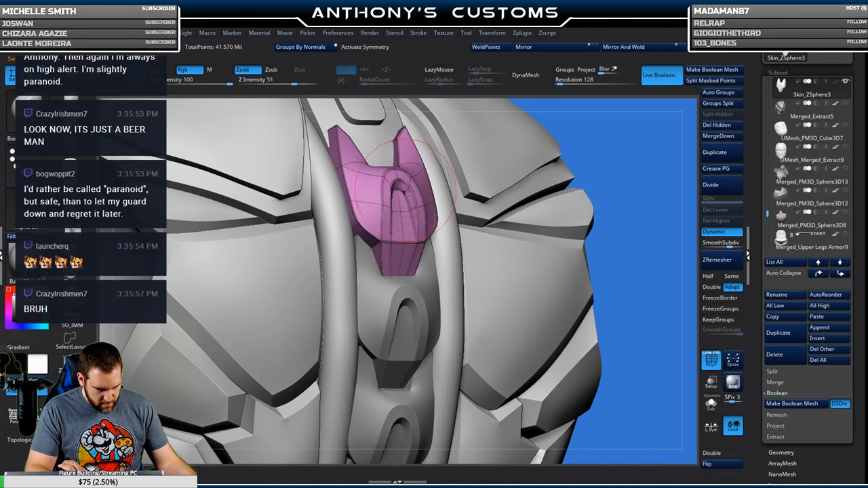
{"action": "key", "text": "w"}
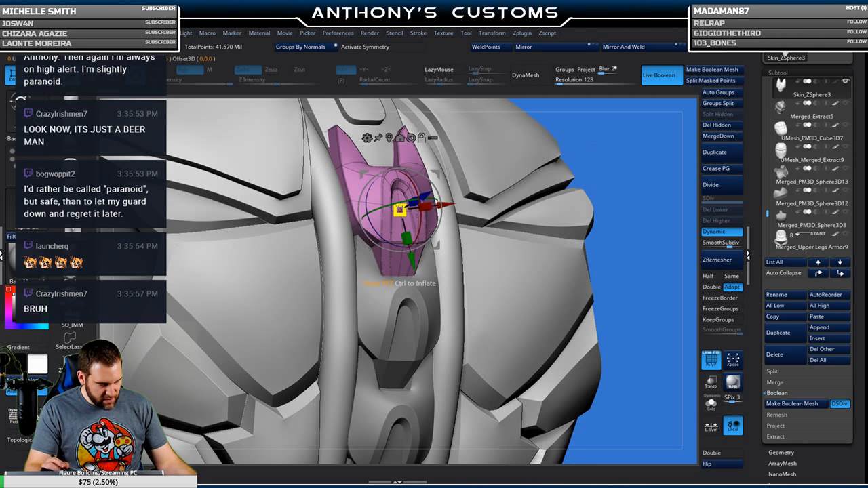
{"action": "left_click", "coordinate": [400, 139]}
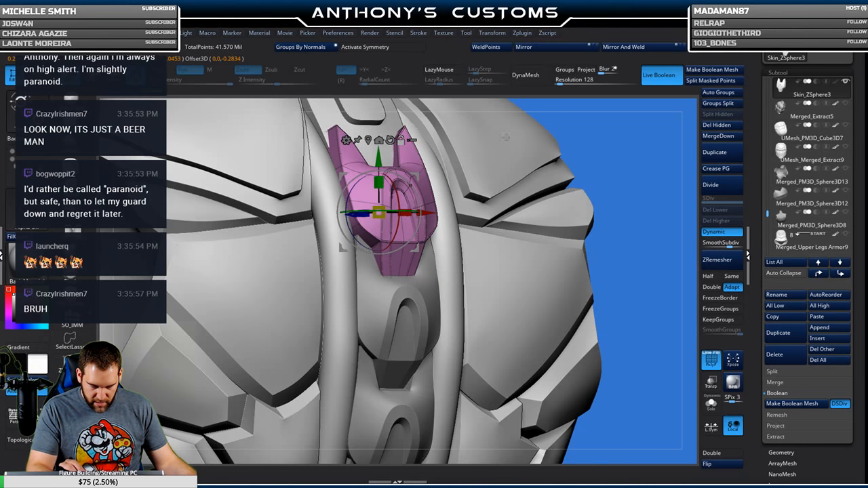
{"action": "right_click_drag", "start_coordinate": [406, 224], "coordinate": [343, 215]}
{"action": "left_click_drag", "start_coordinate": [341, 216], "coordinate": [337, 216]}
{"action": "left_click_drag", "start_coordinate": [649, 144], "coordinate": [593, 187]}
{"action": "left_click_drag", "start_coordinate": [345, 196], "coordinate": [343, 196]}
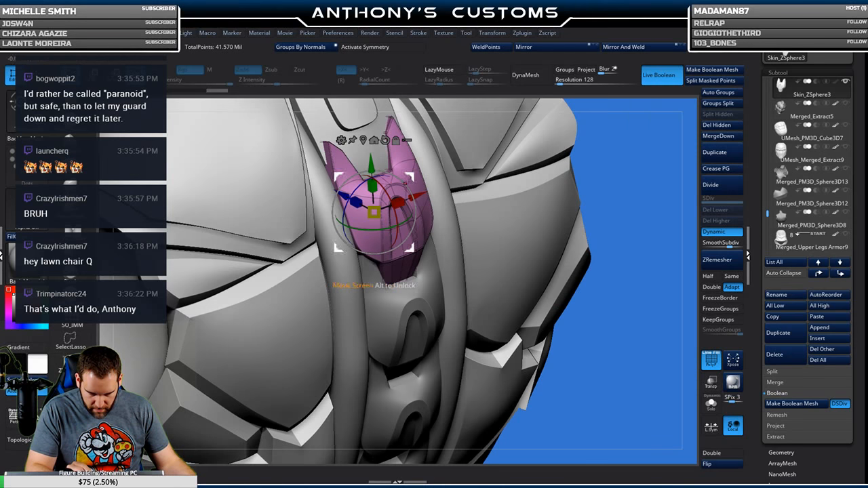
{"action": "left_click_drag", "start_coordinate": [371, 164], "coordinate": [371, 164]}
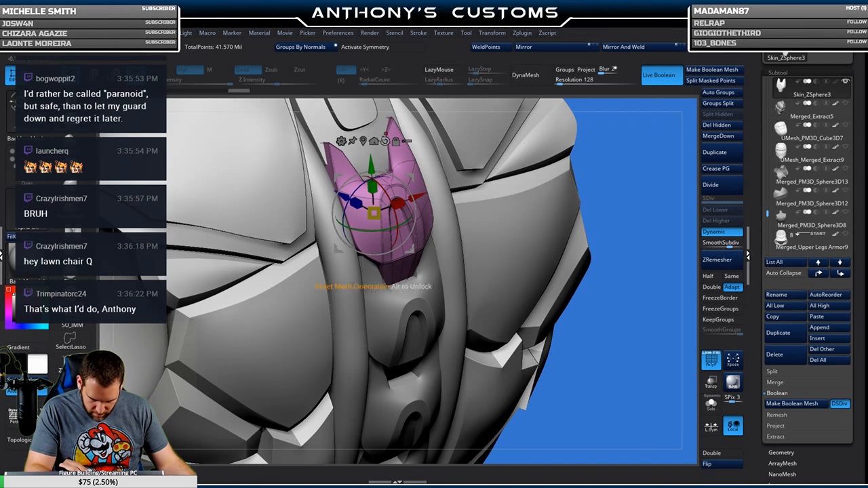
{"action": "left_click_drag", "start_coordinate": [632, 185], "coordinate": [617, 157]}
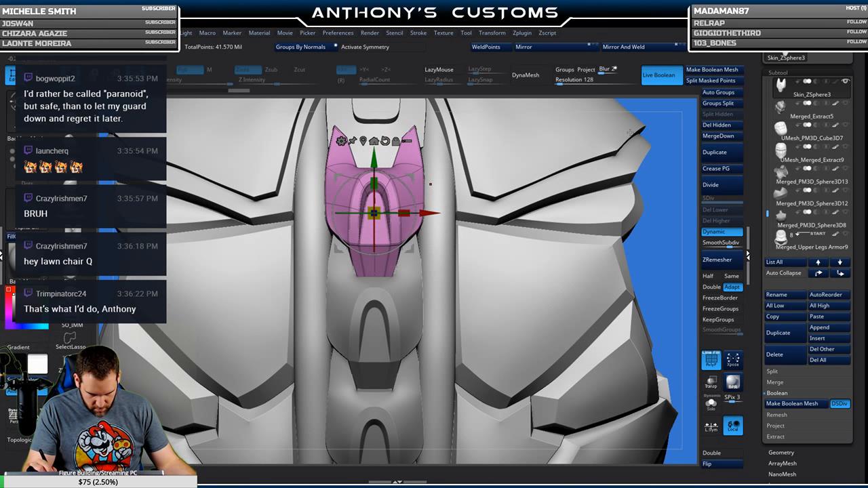
{"action": "key", "text": "q"}
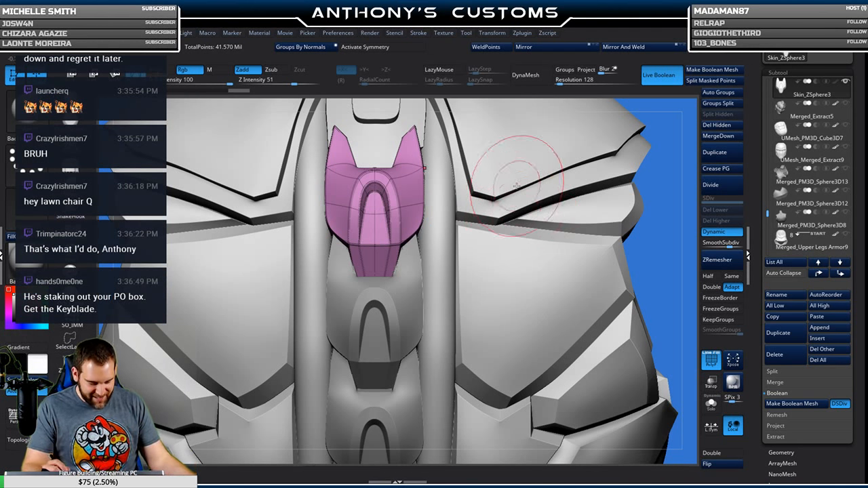
Turn off the polyframe display and check how the spine stack sits on the back armour.
{"action": "right_click_drag", "start_coordinate": [485, 252], "coordinate": [516, 201], "text": "ctrl"}
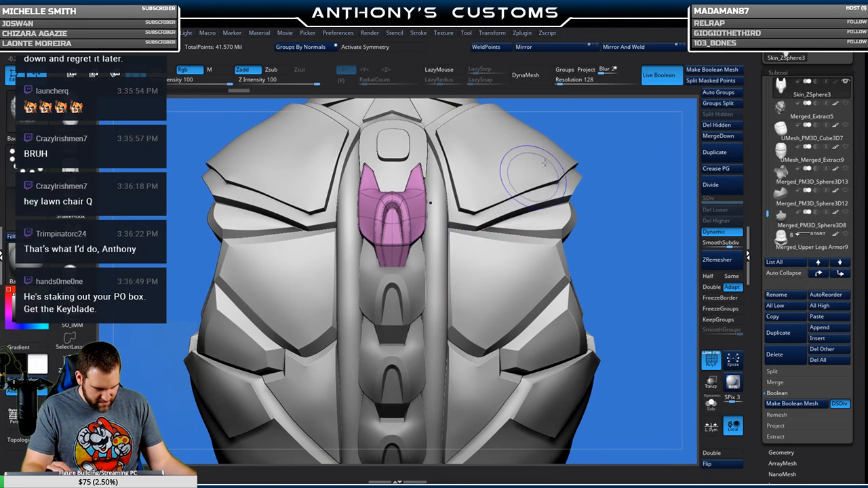
{"action": "key", "text": "shift+f"}
{"action": "left_click_drag", "start_coordinate": [626, 147], "coordinate": [607, 205]}
{"action": "right_click_drag", "start_coordinate": [589, 252], "coordinate": [570, 207], "text": "ctrl"}
{"action": "mouse_move", "coordinate": [570, 206]}
{"action": "left_mouse_down"}
{"action": "mouse_move", "coordinate": [584, 217]}
{"action": "mouse_move", "coordinate": [567, 199]}
{"action": "mouse_move", "coordinate": [562, 206]}
{"action": "left_mouse_up"}
Select the lowest spine piece, Skin_ZSphere4, shift it slightly upward to refine its fit and return to draw mode.
{"action": "left_click", "coordinate": [398, 353], "text": "alt"}
{"action": "key", "text": "w"}
{"action": "right_click_drag", "start_coordinate": [562, 209], "coordinate": [564, 253], "text": "ctrl"}
{"action": "left_click_drag", "start_coordinate": [564, 252], "coordinate": [556, 249], "text": "alt"}
{"action": "left_click_drag", "start_coordinate": [582, 222], "coordinate": [634, 196]}
{"action": "left_click_drag", "start_coordinate": [389, 296], "coordinate": [388, 293]}
{"action": "left_click_drag", "start_coordinate": [597, 223], "coordinate": [519, 225]}
{"action": "left_click_drag", "start_coordinate": [443, 416], "coordinate": [440, 381]}
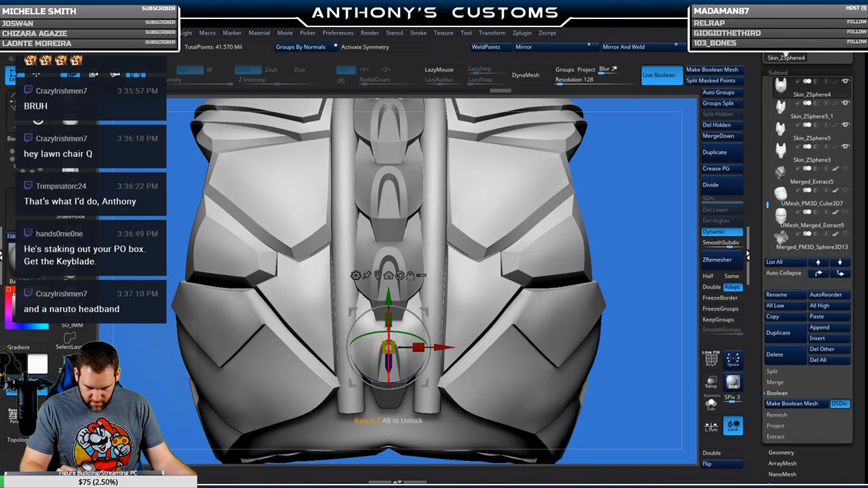
{"action": "right_click_drag", "start_coordinate": [378, 387], "coordinate": [446, 385]}
{"action": "left_click_drag", "start_coordinate": [616, 241], "coordinate": [546, 244]}
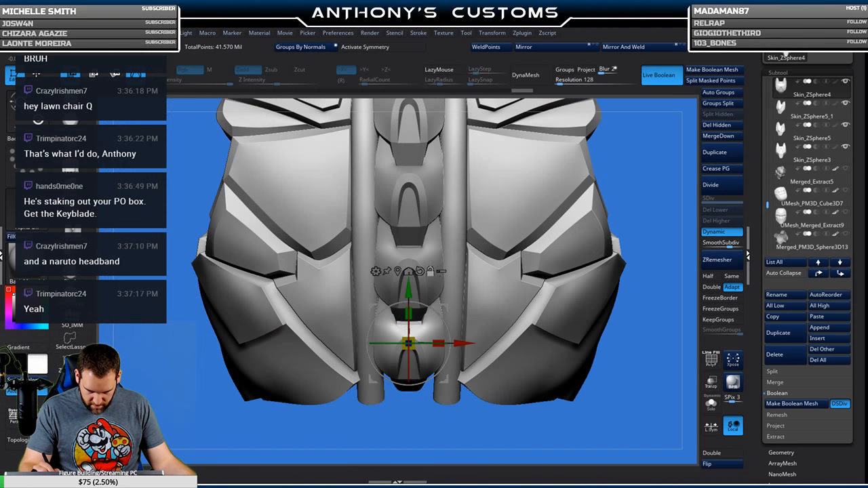
{"action": "key", "text": "q"}
Show the abdomen subtool Merged_PM3D_Sphere3D22 and frame it together with the torso's back.
{"action": "mouse_move", "coordinate": [463, 394]}
{"action": "right_mouse_down", "text": "ctrl"}
{"action": "mouse_move", "coordinate": [454, 352]}
{"action": "mouse_move", "coordinate": [488, 306]}
{"action": "right_mouse_up", "text": "ctrl"}
{"action": "right_click_drag", "start_coordinate": [488, 434], "coordinate": [488, 370], "text": "ctrl"}
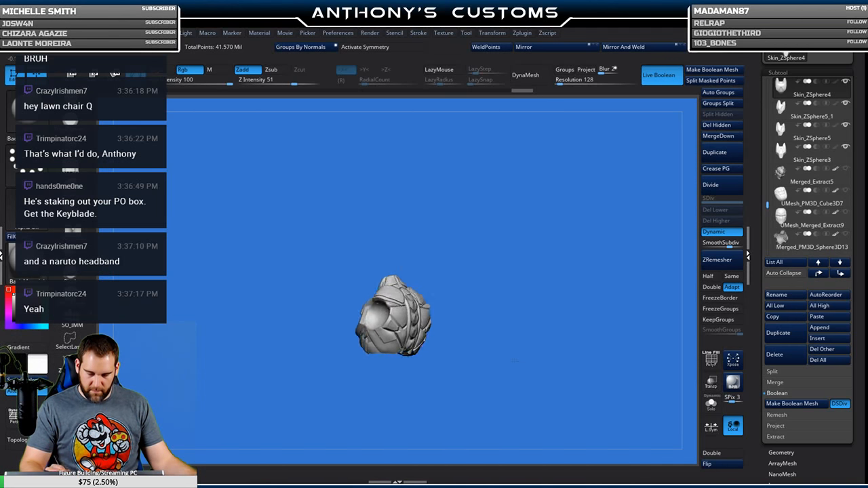
{"action": "left_click_drag", "start_coordinate": [533, 358], "coordinate": [497, 363]}
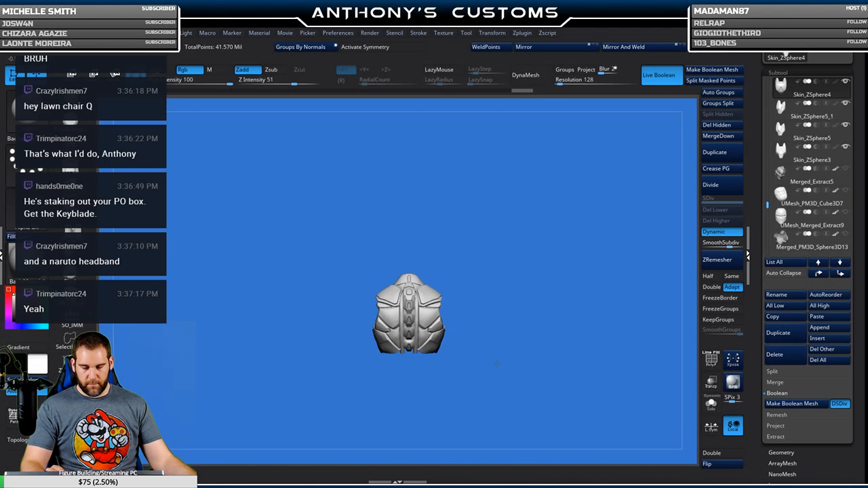
{"action": "left_click_drag", "start_coordinate": [529, 334], "coordinate": [495, 273]}
{"action": "left_click_drag", "start_coordinate": [769, 203], "coordinate": [769, 149]}
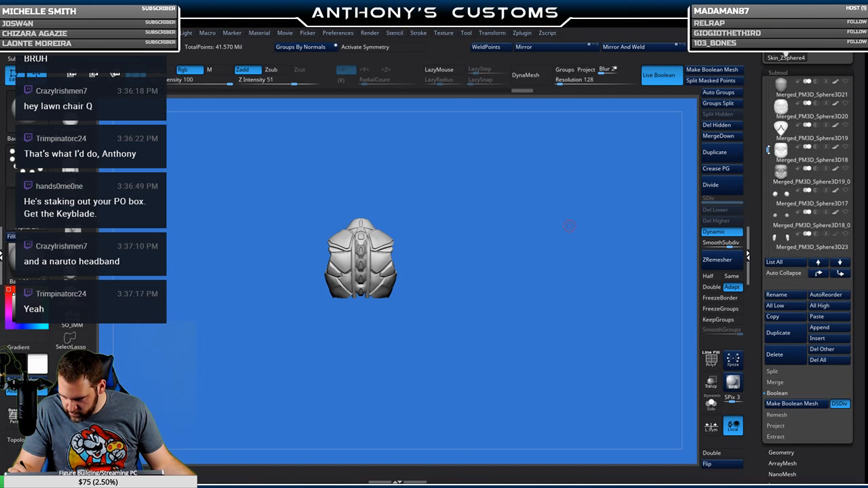
{"action": "mouse_move", "coordinate": [793, 150]}
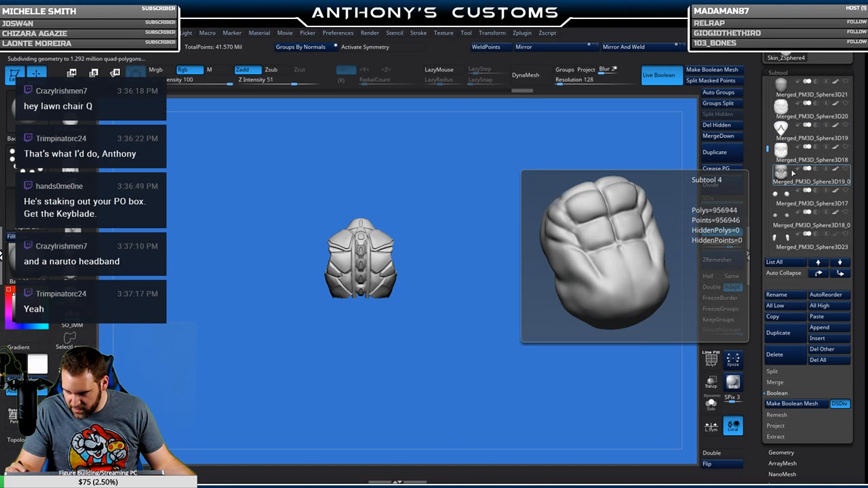
{"action": "left_click_drag", "start_coordinate": [769, 138], "coordinate": [770, 118]}
{"action": "left_click", "coordinate": [844, 234]}
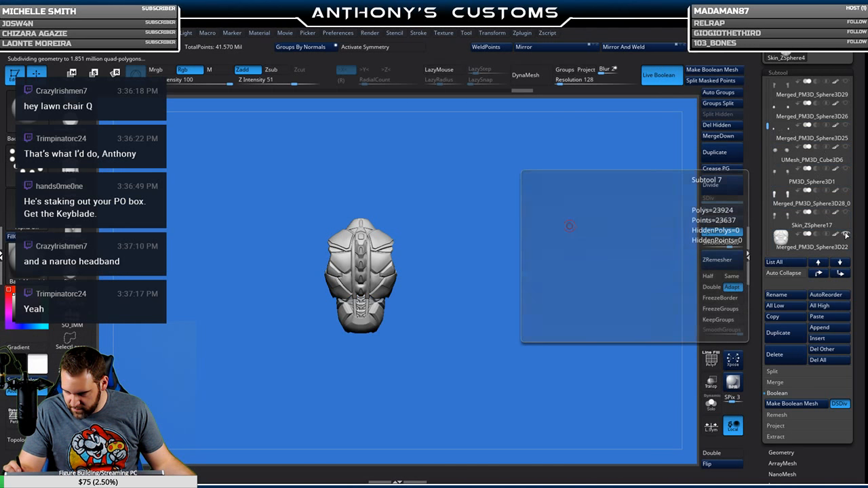
{"action": "left_click_drag", "start_coordinate": [483, 273], "coordinate": [472, 356], "text": "alt"}
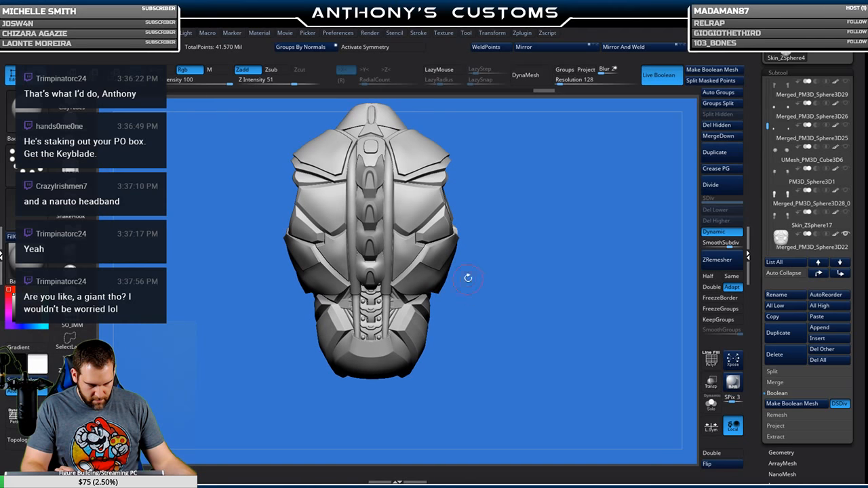
{"action": "left_click_drag", "start_coordinate": [493, 321], "coordinate": [504, 294], "text": "alt"}
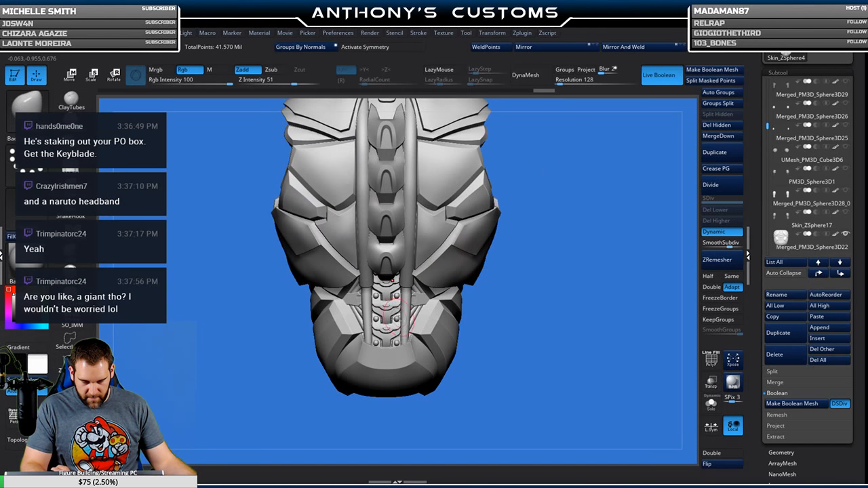
Show the polyframe and copy the lowest spine piece straight down onto the middle of the abdomen's spine channel.
{"action": "key", "text": "shift+f"}
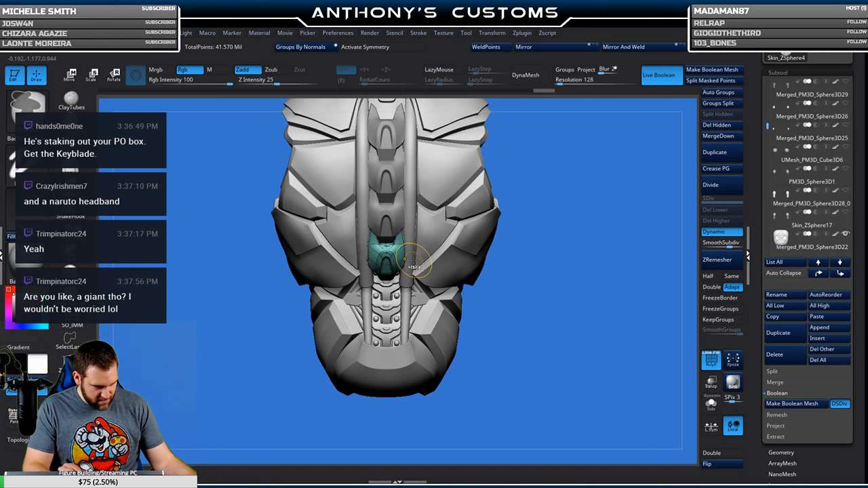
{"action": "key", "text": "w"}
{"action": "left_click_drag", "start_coordinate": [386, 202], "coordinate": [386, 255], "text": "ctrl"}
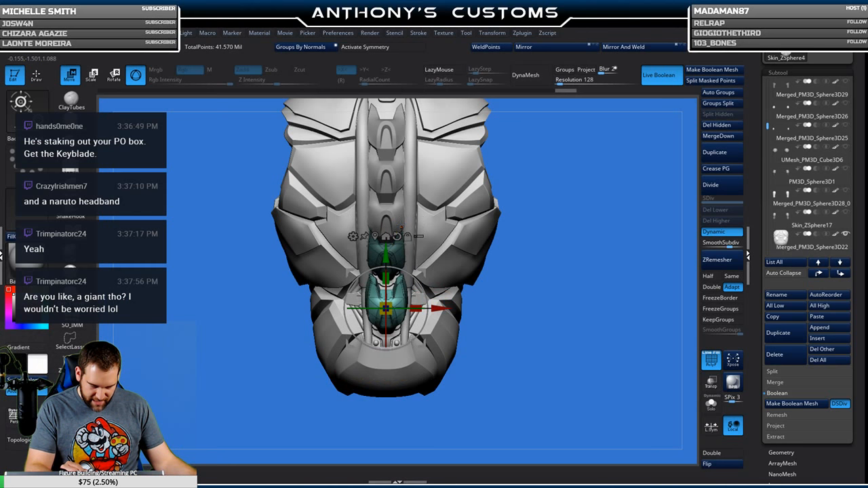
Split the masked copy into its own subtool, hide the torso shell and upper spine pieces, and select the abdomen copy.
{"action": "left_click_drag", "start_coordinate": [767, 125], "coordinate": [771, 198]}
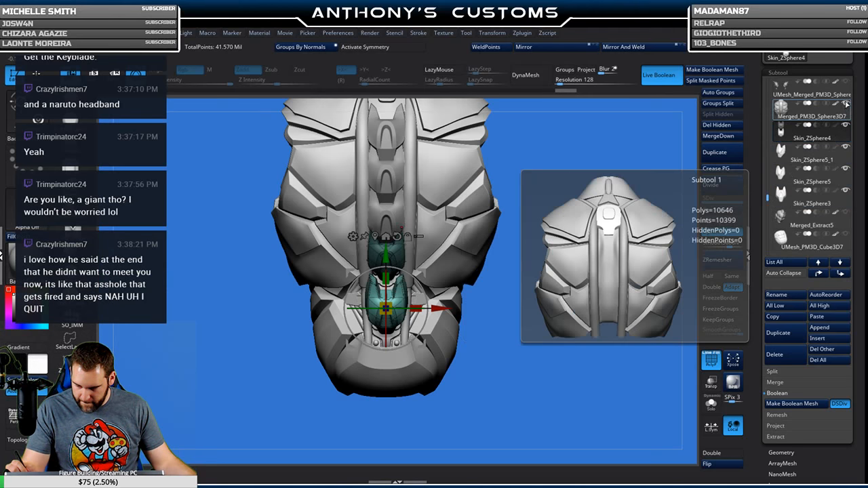
{"action": "left_click", "coordinate": [846, 127]}
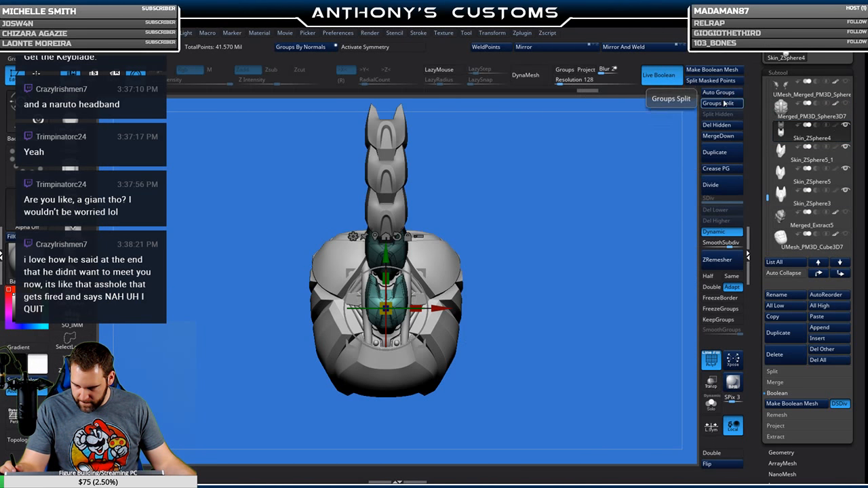
{"action": "left_click", "coordinate": [731, 80]}
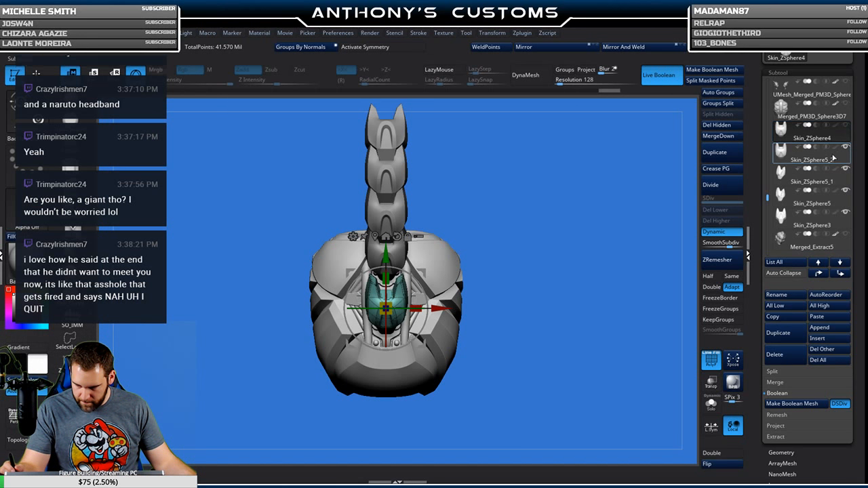
{"action": "left_click", "coordinate": [834, 158]}
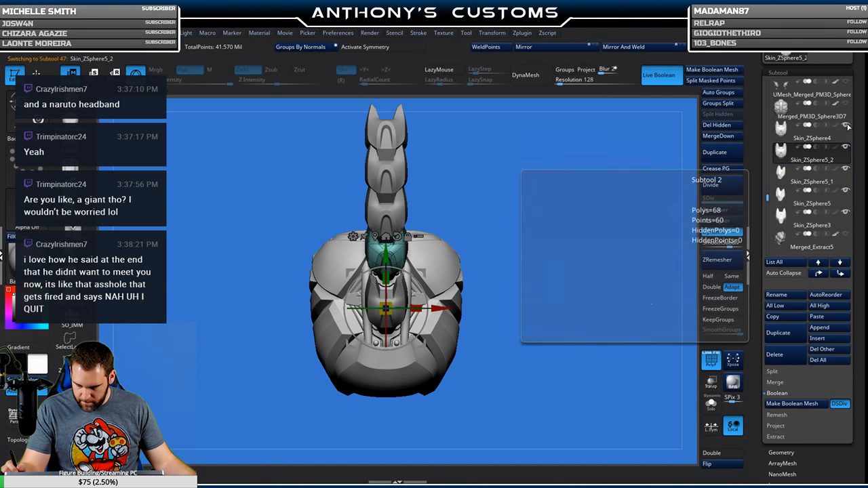
{"action": "left_click", "coordinate": [846, 171]}
{"action": "left_click", "coordinate": [847, 192]}
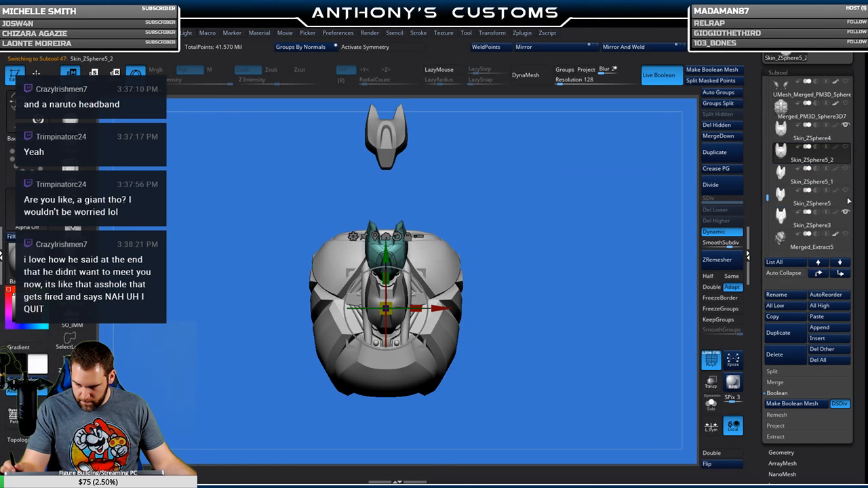
{"action": "left_click", "coordinate": [846, 213]}
{"action": "left_click", "coordinate": [819, 135]}
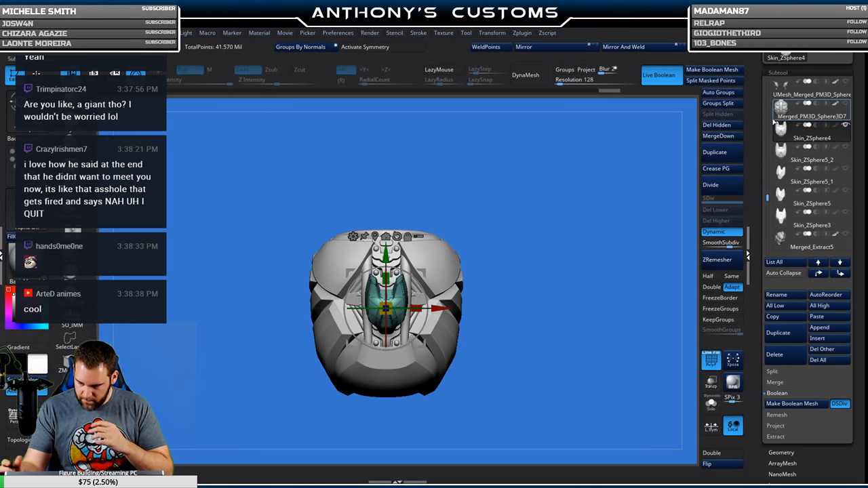
Select the abdomen subtool and hide the polygroups of the upper round studs and vertebra plates in its spine channel.
{"action": "key", "text": "q"}
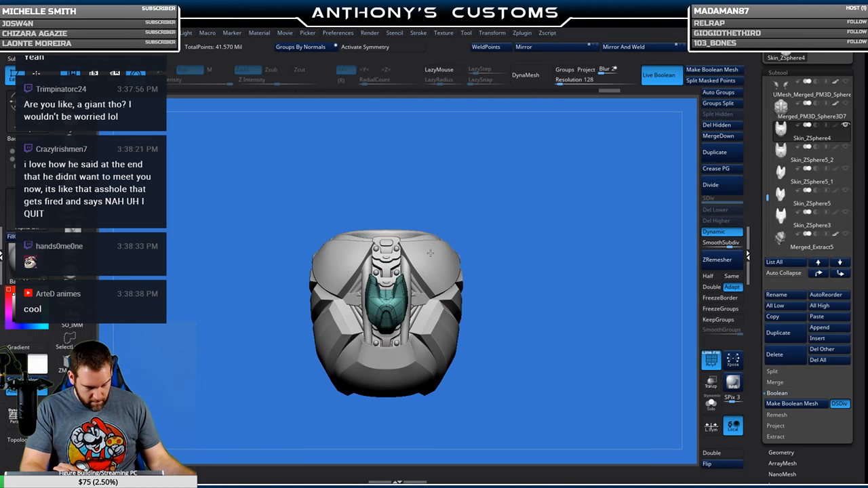
{"action": "left_click", "coordinate": [430, 253], "text": "alt"}
{"action": "key", "text": "w"}
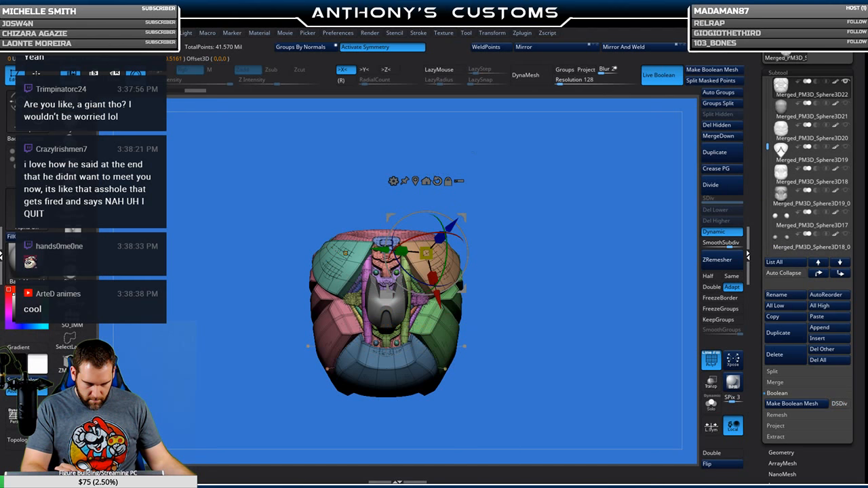
{"action": "key", "text": "q"}
{"action": "mouse_move", "coordinate": [508, 197]}
{"action": "left_mouse_down"}
{"action": "mouse_move", "coordinate": [536, 326]}
{"action": "mouse_move", "coordinate": [570, 196]}
{"action": "mouse_move", "coordinate": [580, 190]}
{"action": "left_mouse_up"}
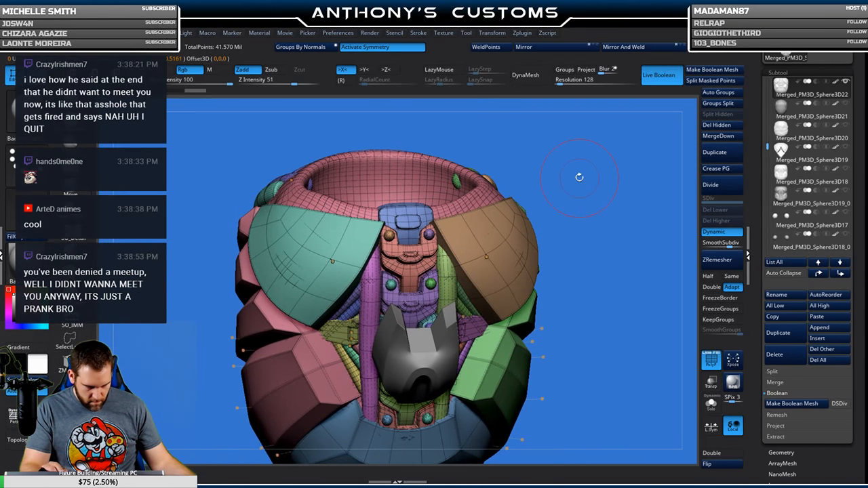
{"action": "left_click", "coordinate": [429, 234], "text": "ctrl+shift"}
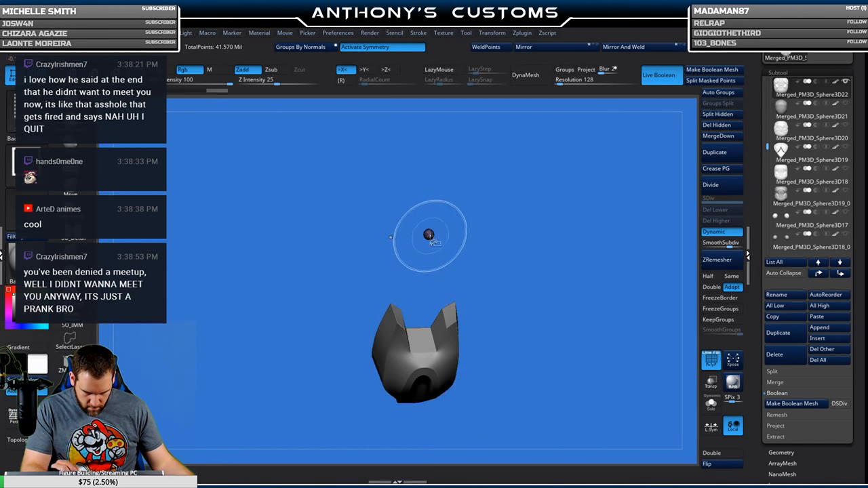
{"action": "left_click_drag", "start_coordinate": [576, 202], "coordinate": [598, 236], "text": "ctrl+shift"}
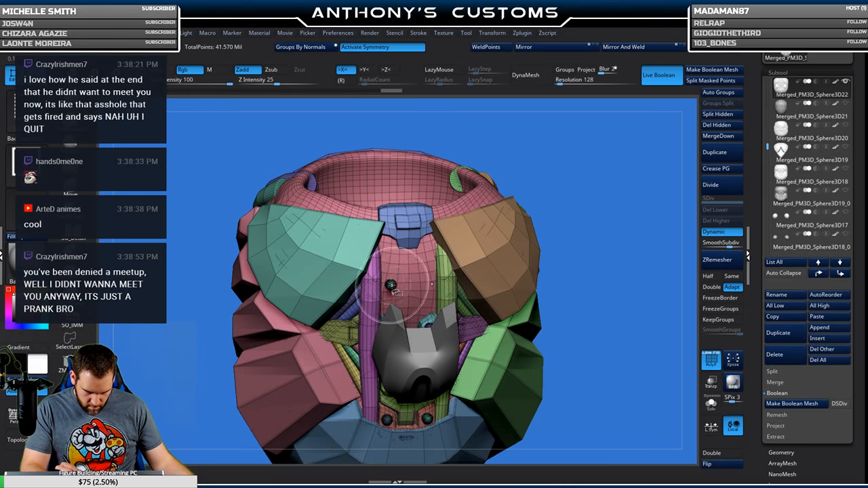
Hide the remaining stud and vertebra plate polygroups around and below the copied spine piece in the abdomen's channel.
{"action": "left_click_drag", "start_coordinate": [578, 220], "coordinate": [566, 291]}
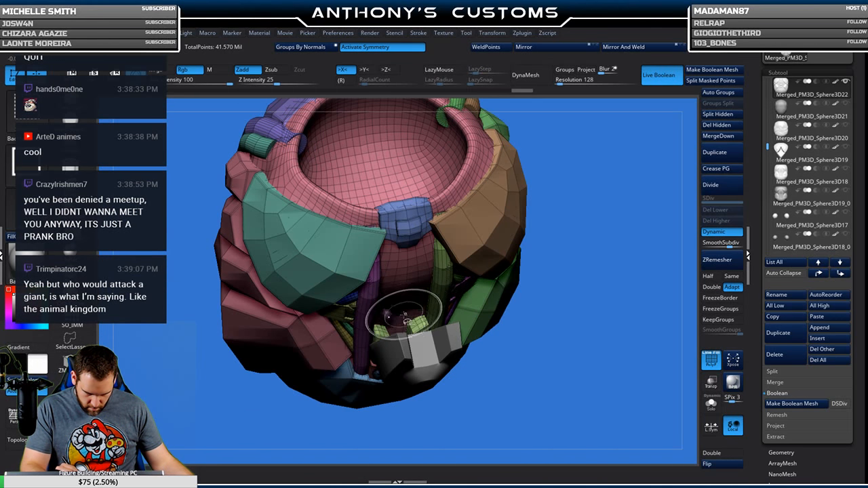
{"action": "left_click_drag", "start_coordinate": [596, 320], "coordinate": [570, 181]}
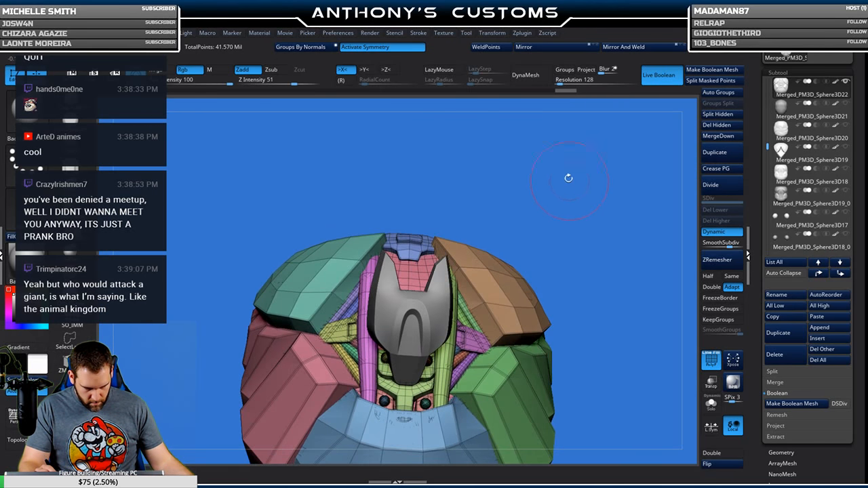
{"action": "left_click_drag", "start_coordinate": [563, 213], "coordinate": [559, 194], "text": "alt"}
{"action": "right_click_drag", "start_coordinate": [346, 298], "coordinate": [397, 268]}
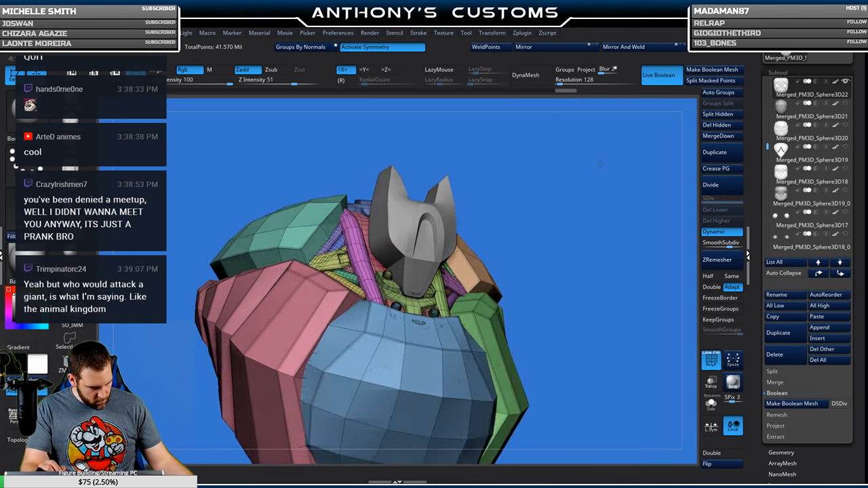
{"action": "right_click_drag", "start_coordinate": [444, 255], "coordinate": [426, 325]}
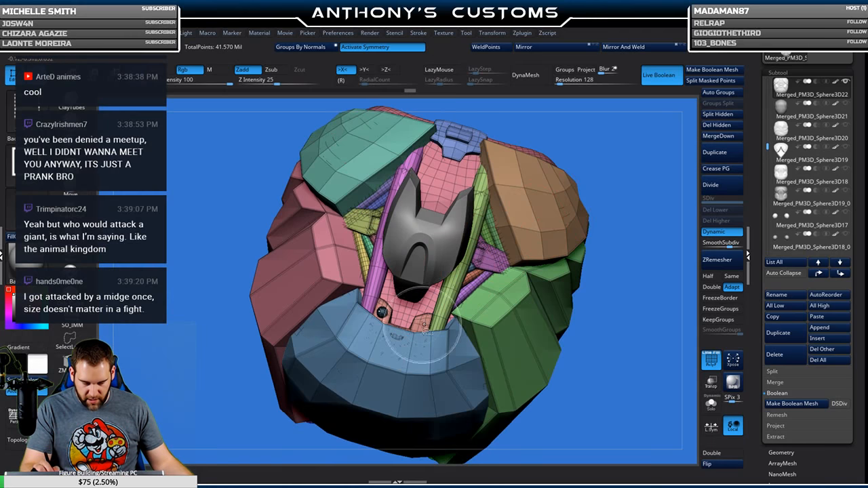
{"action": "mouse_move", "coordinate": [626, 167]}
{"action": "left_mouse_down"}
{"action": "mouse_move", "coordinate": [623, 219]}
{"action": "mouse_move", "coordinate": [597, 220]}
{"action": "mouse_move", "coordinate": [631, 174]}
{"action": "left_mouse_up"}
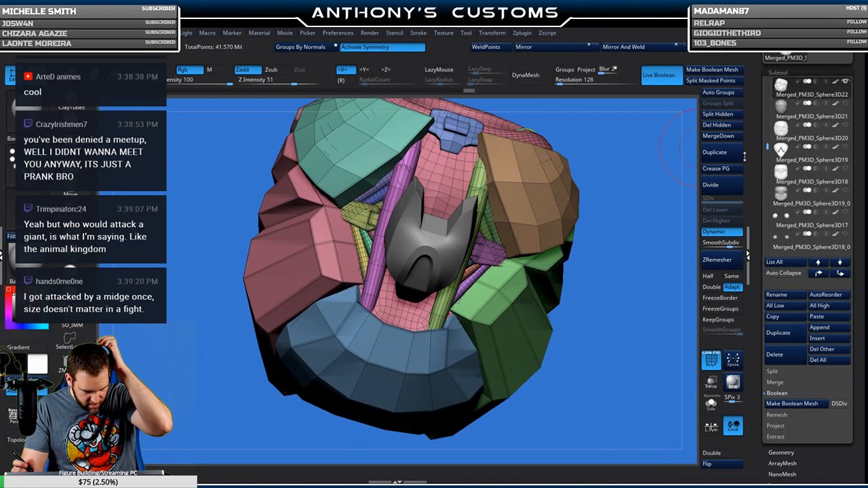
Delete the abdomen's hidden stud and vertebra plate polygroups, keeping the surrounding armour and channel geometry.
{"action": "left_click", "coordinate": [718, 125]}
{"action": "left_click_drag", "start_coordinate": [615, 322], "coordinate": [568, 342]}
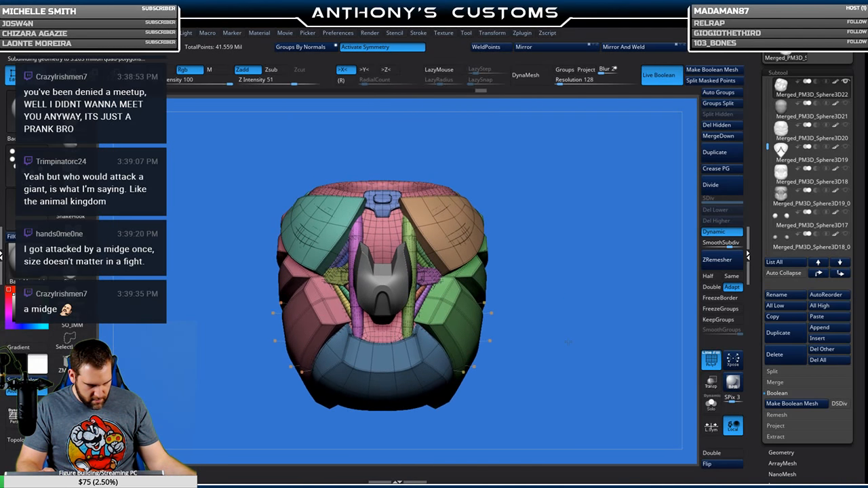
Move the copied spine piece up to the top of the abdomen's spine channel and tilt it to follow the back's curve.
{"action": "left_click", "coordinate": [383, 285], "text": "alt"}
{"action": "key", "text": "w"}
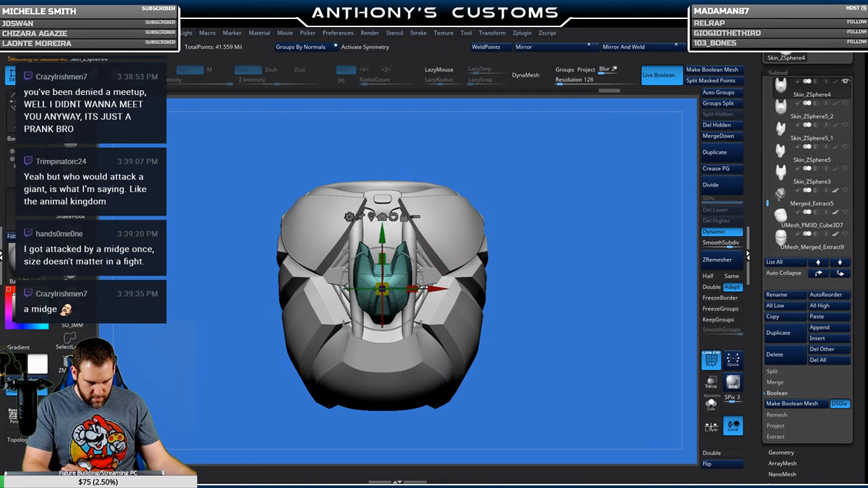
{"action": "left_click_drag", "start_coordinate": [555, 221], "coordinate": [480, 217]}
{"action": "left_click_drag", "start_coordinate": [398, 278], "coordinate": [400, 290]}
{"action": "left_click_drag", "start_coordinate": [451, 238], "coordinate": [527, 178]}
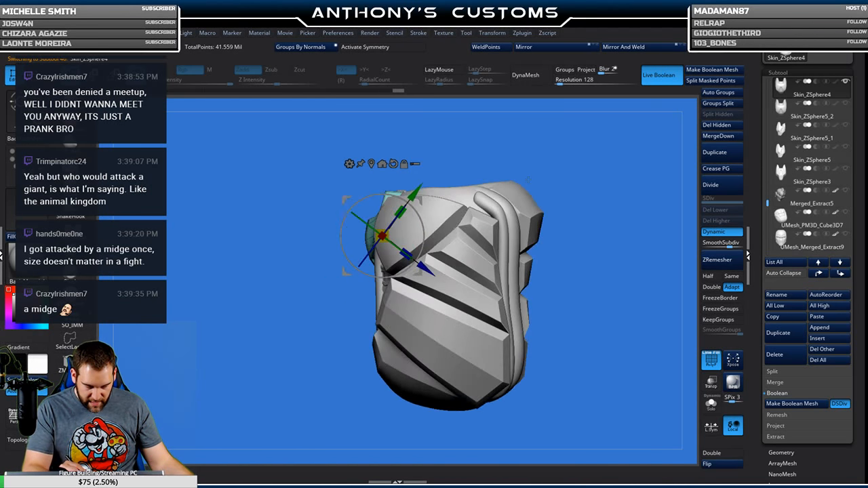
{"action": "left_click_drag", "start_coordinate": [406, 201], "coordinate": [411, 206]}
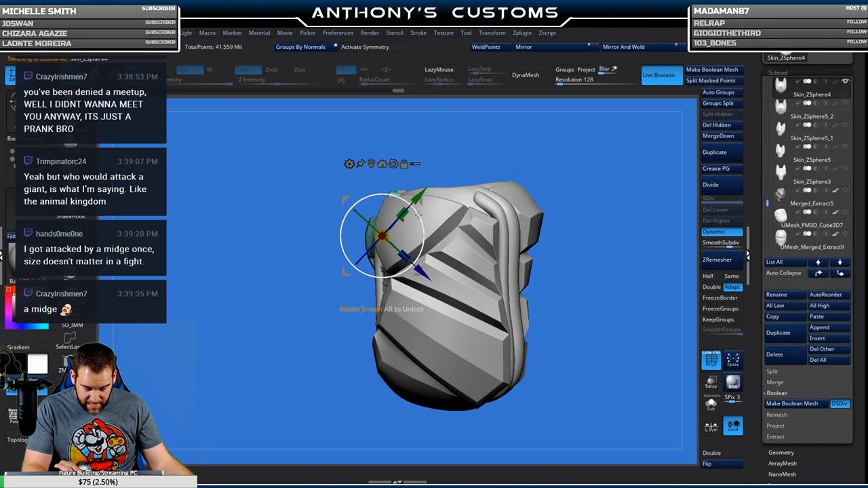
{"action": "left_click_drag", "start_coordinate": [271, 291], "coordinate": [355, 307]}
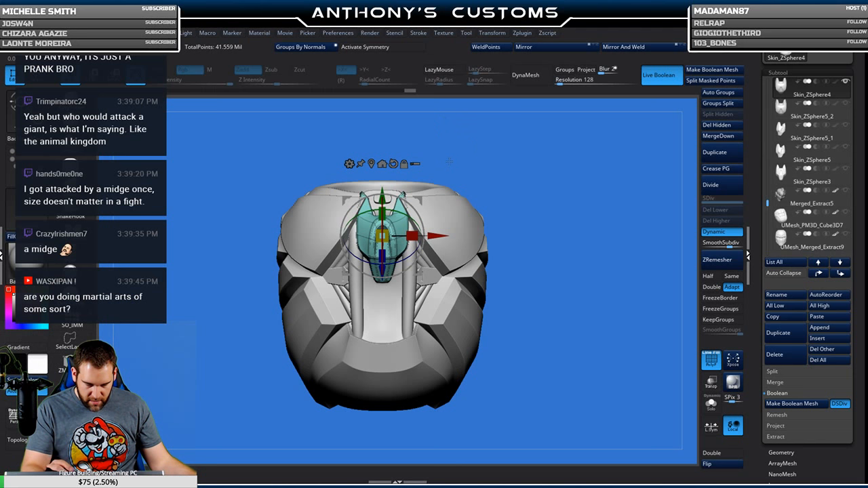
{"action": "left_click_drag", "start_coordinate": [383, 236], "coordinate": [377, 239]}
{"action": "left_click_drag", "start_coordinate": [271, 203], "coordinate": [275, 254]}
{"action": "left_click_drag", "start_coordinate": [385, 180], "coordinate": [535, 168]}
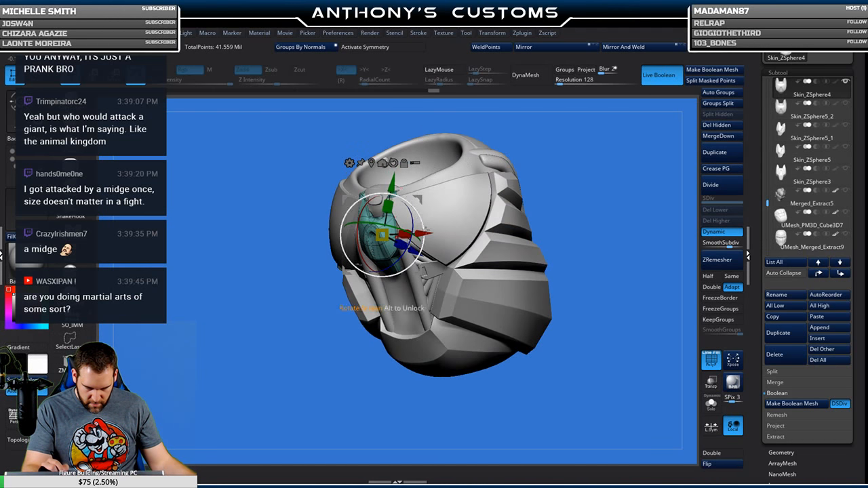
{"action": "left_click_drag", "start_coordinate": [543, 170], "coordinate": [576, 178], "text": "shift"}
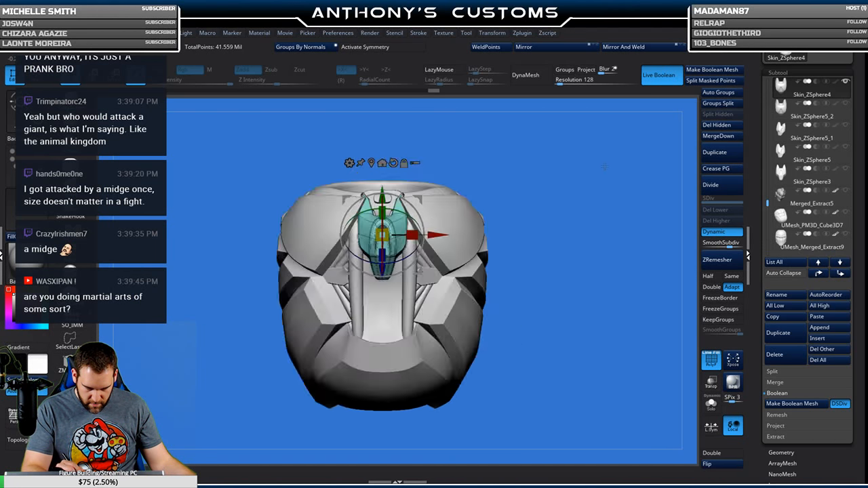
Reset the transform gizmo's orientation and shift the spine piece slightly along the depth axis to seat it in the channel.
{"action": "left_click", "coordinate": [393, 163]}
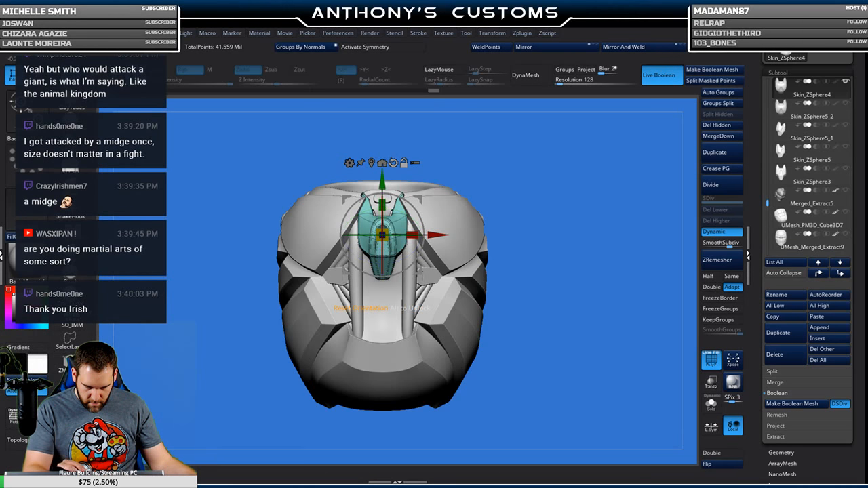
{"action": "left_click_drag", "start_coordinate": [570, 204], "coordinate": [481, 204]}
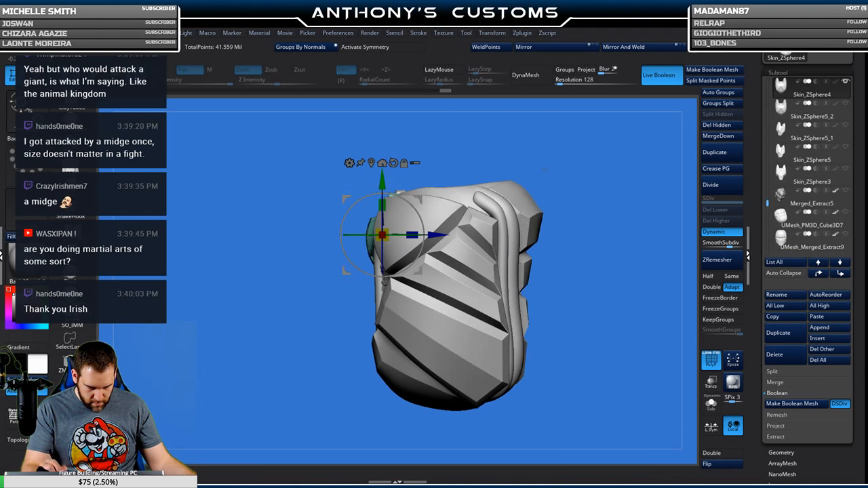
{"action": "left_click_drag", "start_coordinate": [437, 235], "coordinate": [441, 235]}
{"action": "left_click_drag", "start_coordinate": [261, 370], "coordinate": [343, 371]}
{"action": "left_click_drag", "start_coordinate": [534, 146], "coordinate": [527, 193]}
Select the abdomen subtool and isolate the small plate polygroup at the top of the spine channel.
{"action": "key", "text": "q"}
{"action": "left_click", "coordinate": [444, 227], "text": "alt"}
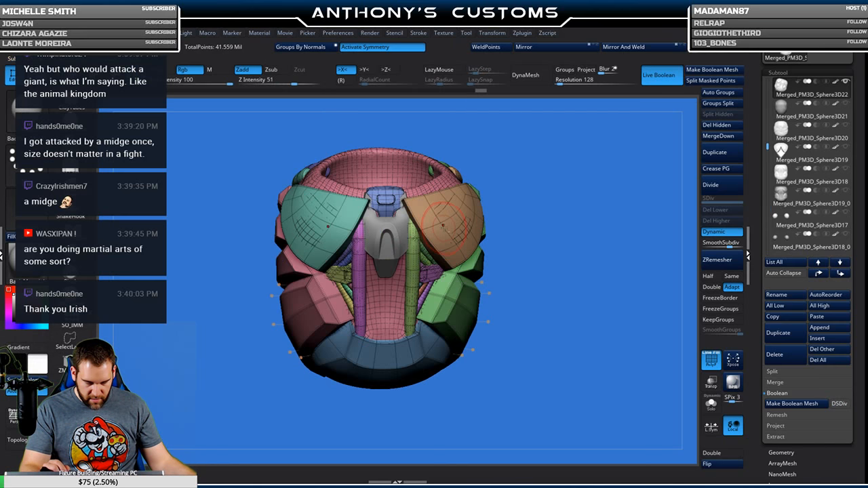
{"action": "left_click", "coordinate": [385, 204], "text": "ctrl+shift"}
{"action": "left_click_drag", "start_coordinate": [499, 202], "coordinate": [497, 312]}
{"action": "left_click_drag", "start_coordinate": [500, 199], "coordinate": [502, 198]}
Adjust the brush and reshape the isolated plate's sides and upper corners to cover the spine piece's two prongs.
{"action": "key", "text": "space"}
{"action": "left_click", "coordinate": [501, 199]}
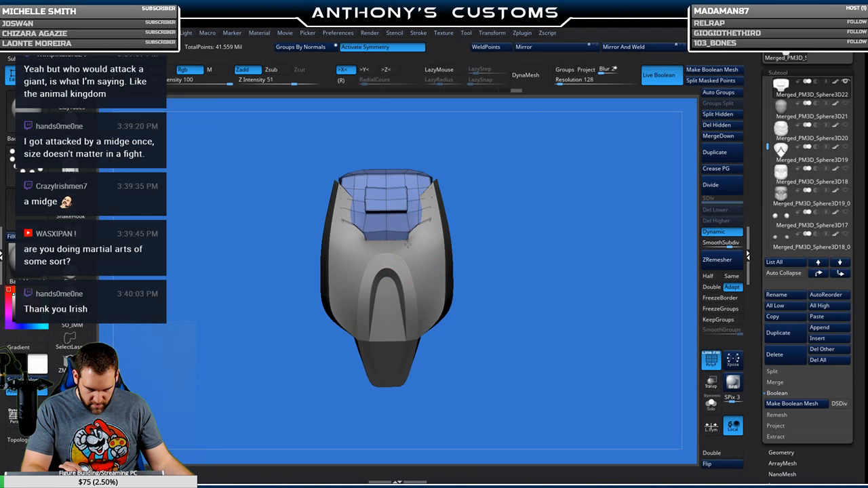
{"action": "left_click_drag", "start_coordinate": [468, 192], "coordinate": [523, 165]}
{"action": "left_click_drag", "start_coordinate": [533, 246], "coordinate": [548, 246]}
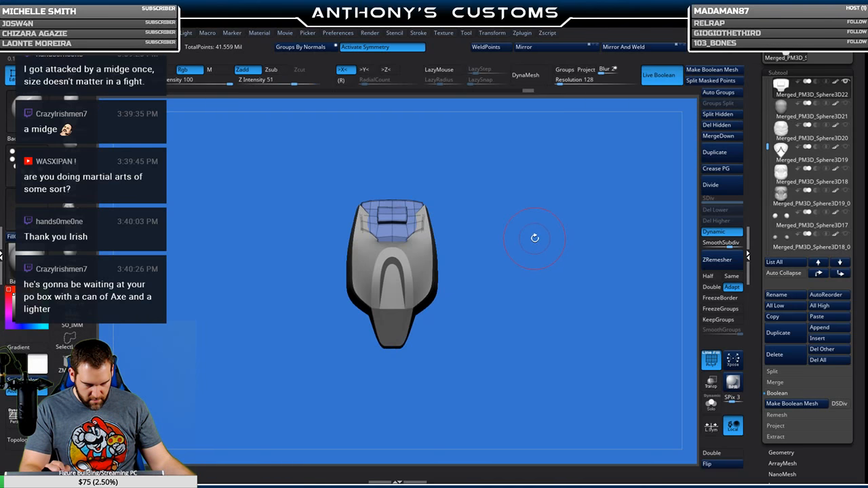
{"action": "left_click_drag", "start_coordinate": [501, 188], "coordinate": [458, 193]}
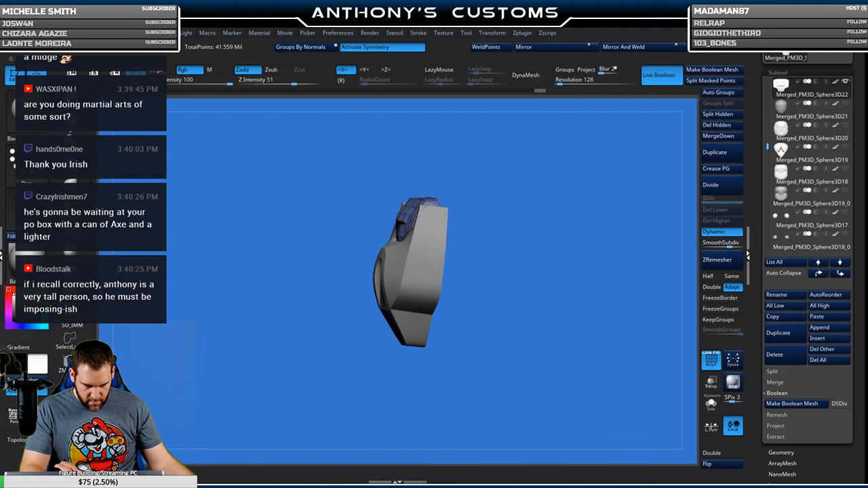
{"action": "mouse_move", "coordinate": [458, 193]}
{"action": "left_mouse_down"}
{"action": "mouse_move", "coordinate": [527, 196]}
{"action": "mouse_move", "coordinate": [468, 200]}
{"action": "left_mouse_up"}
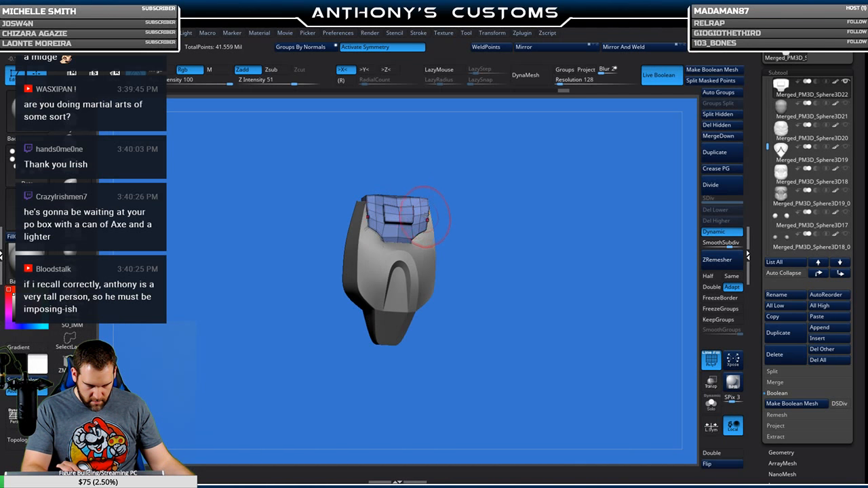
{"action": "key", "text": "space"}
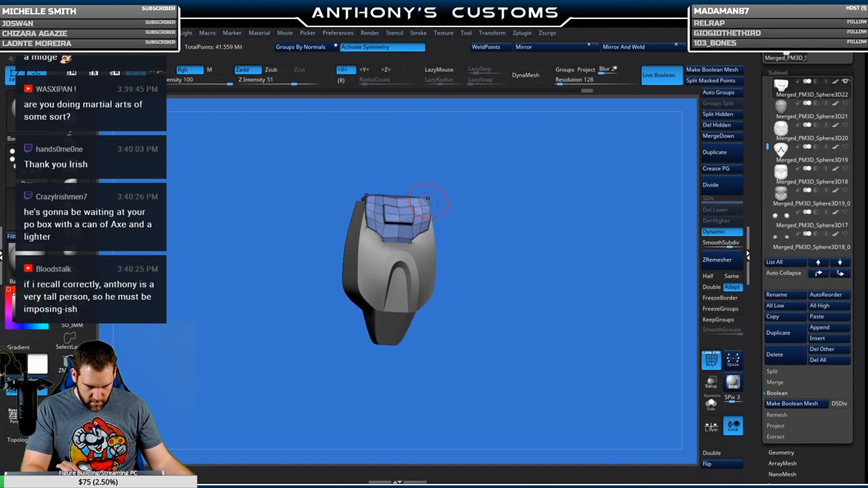
{"action": "left_click_drag", "start_coordinate": [482, 175], "coordinate": [443, 220]}
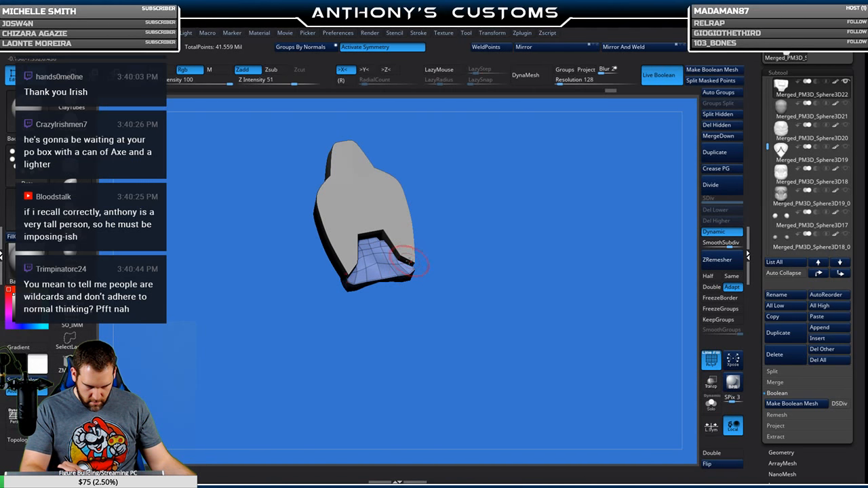
{"action": "left_click_drag", "start_coordinate": [457, 245], "coordinate": [514, 202]}
Solo the plate to adjust its upper edge, then restore the spine piece alongside it.
{"action": "left_click_drag", "start_coordinate": [578, 320], "coordinate": [648, 309]}
{"action": "left_click", "coordinate": [711, 403]}
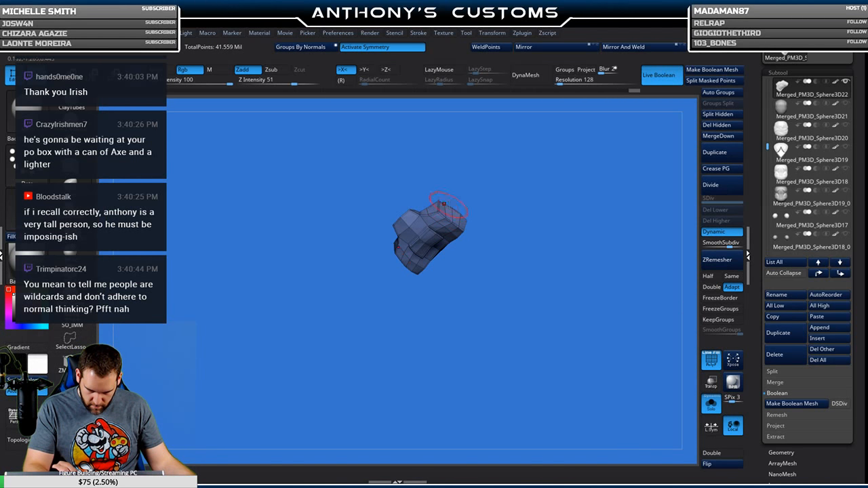
{"action": "left_click_drag", "start_coordinate": [461, 205], "coordinate": [502, 174]}
{"action": "key", "text": "space"}
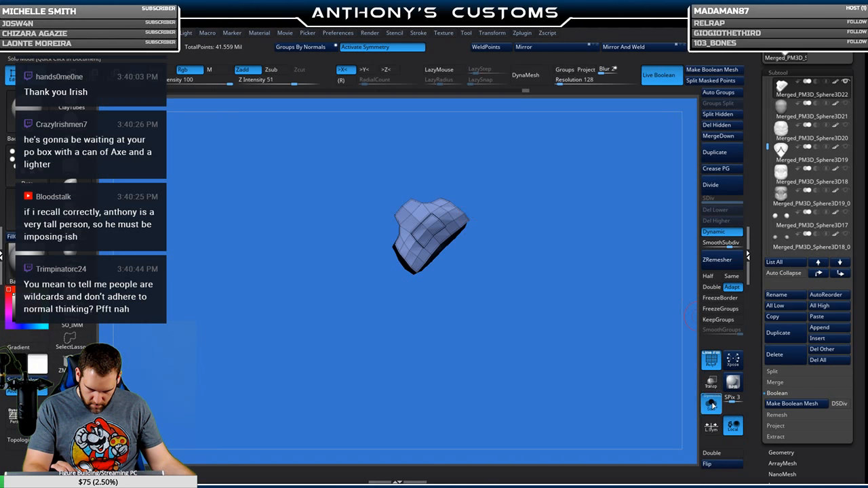
{"action": "left_click", "coordinate": [711, 403]}
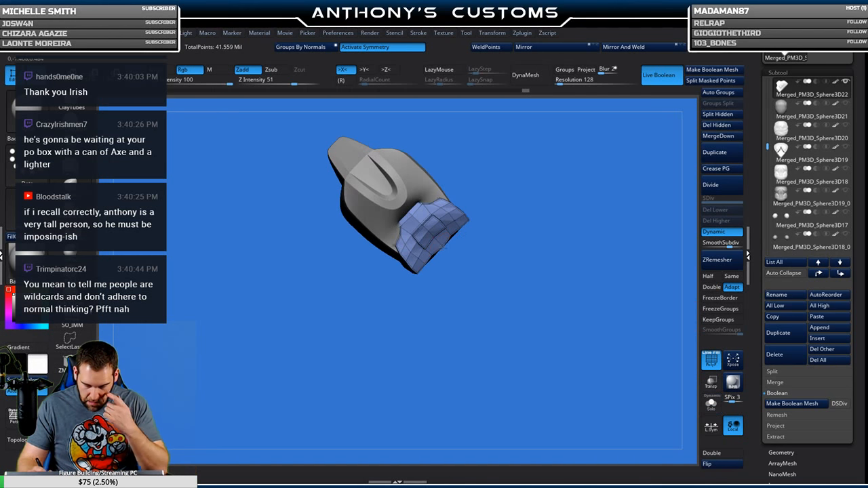
Pull the plate's top end and side edges down around the spine piece's prongs to wrap their full thickness.
{"action": "left_click_drag", "start_coordinate": [473, 242], "coordinate": [483, 205]}
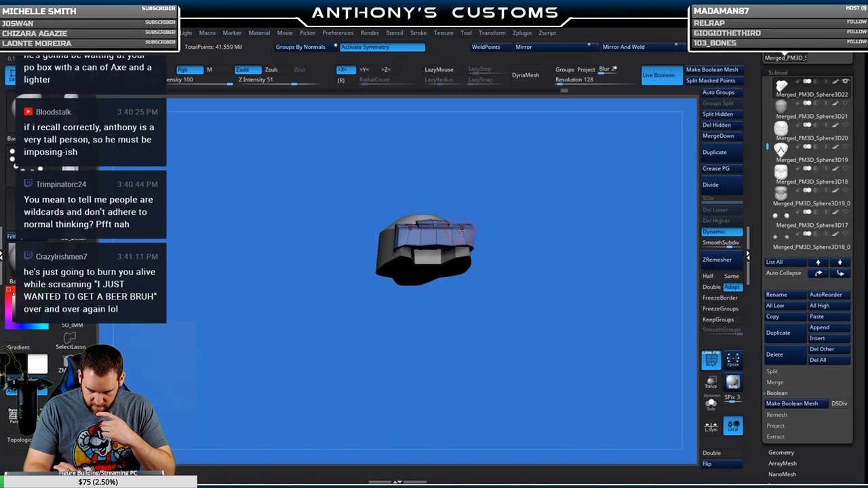
{"action": "mouse_move", "coordinate": [488, 217]}
{"action": "left_mouse_down"}
{"action": "mouse_move", "coordinate": [492, 250]}
{"action": "mouse_move", "coordinate": [514, 213]}
{"action": "left_mouse_up"}
{"action": "mouse_move", "coordinate": [466, 240]}
{"action": "left_mouse_down"}
{"action": "mouse_move", "coordinate": [468, 258]}
{"action": "mouse_move", "coordinate": [494, 249]}
{"action": "mouse_move", "coordinate": [489, 257]}
{"action": "left_mouse_up"}
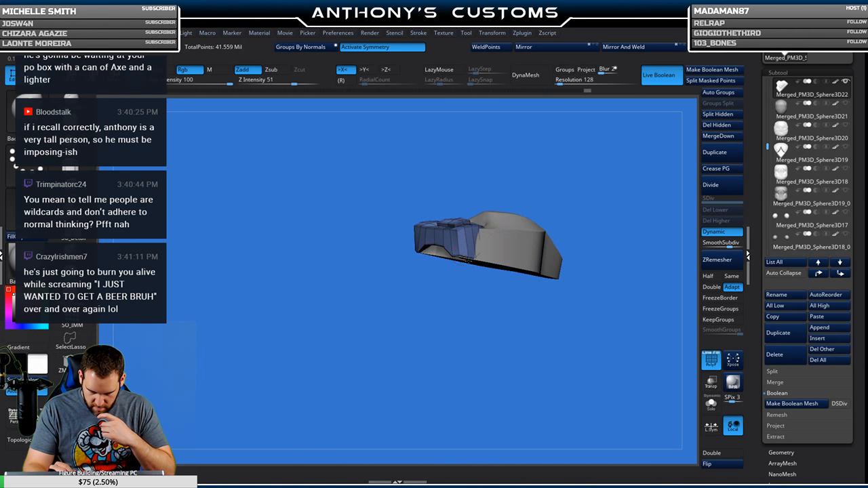
{"action": "left_click_drag", "start_coordinate": [477, 275], "coordinate": [459, 262]}
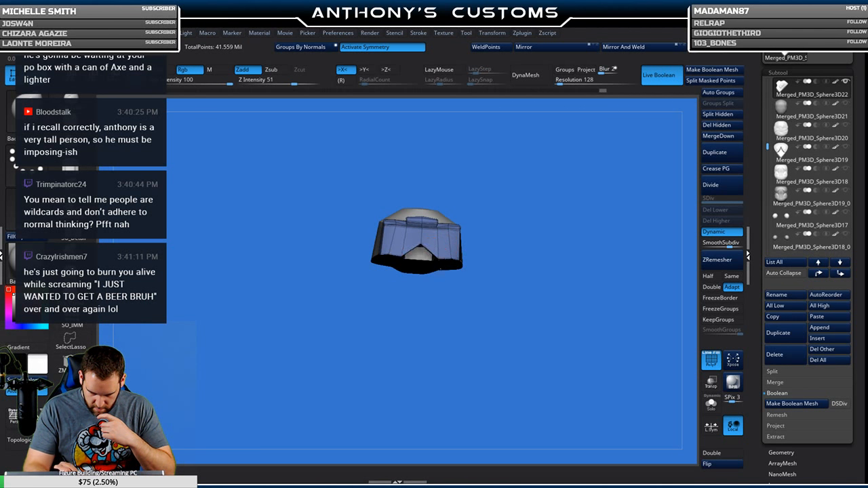
{"action": "left_click_drag", "start_coordinate": [424, 263], "coordinate": [529, 198]}
{"action": "left_click_drag", "start_coordinate": [587, 372], "coordinate": [493, 268]}
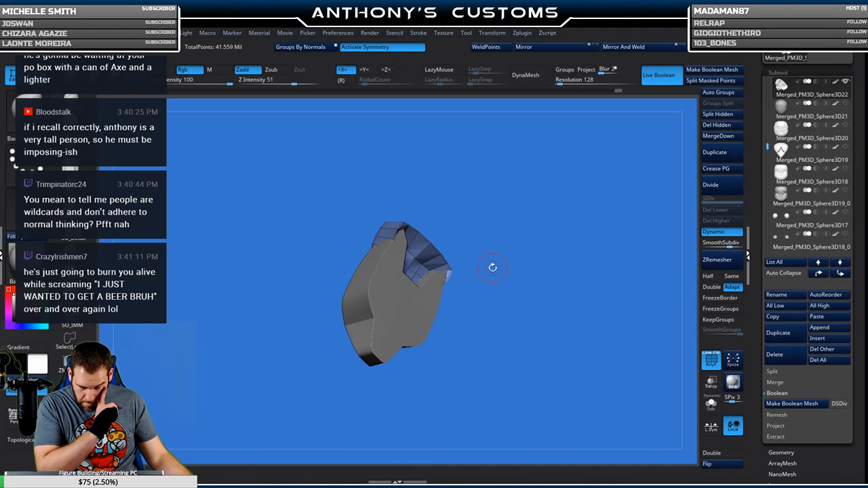
{"action": "left_click_drag", "start_coordinate": [509, 177], "coordinate": [500, 258], "text": "alt"}
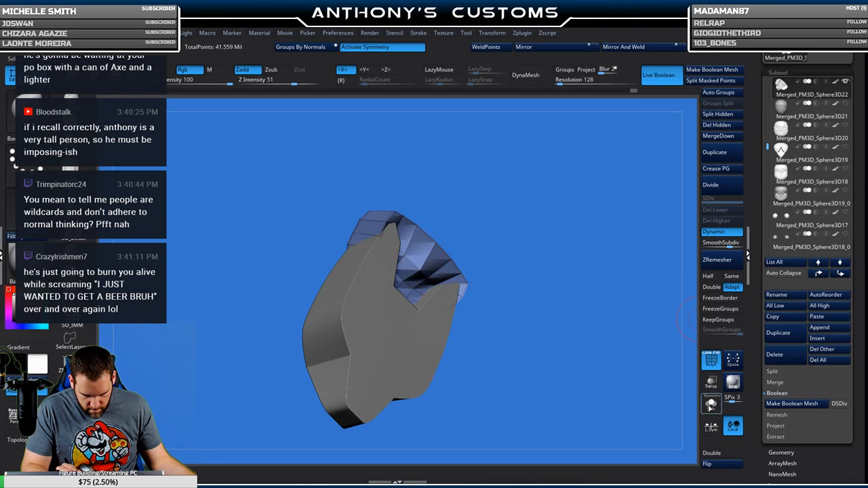
Solo the plate and pull its inner underside faces outward to fill the hollow, then show the spine piece again.
{"action": "left_click", "coordinate": [710, 404]}
{"action": "left_click_drag", "start_coordinate": [509, 305], "coordinate": [471, 257]}
{"action": "mouse_move", "coordinate": [434, 289]}
{"action": "left_mouse_down"}
{"action": "mouse_move", "coordinate": [441, 299]}
{"action": "mouse_move", "coordinate": [415, 285]}
{"action": "mouse_move", "coordinate": [426, 263]}
{"action": "mouse_move", "coordinate": [412, 233]}
{"action": "mouse_move", "coordinate": [411, 256]}
{"action": "left_mouse_up"}
{"action": "left_click_drag", "start_coordinate": [469, 269], "coordinate": [463, 315]}
{"action": "left_click_drag", "start_coordinate": [405, 291], "coordinate": [399, 304]}
{"action": "left_click_drag", "start_coordinate": [453, 303], "coordinate": [438, 269]}
{"action": "mouse_move", "coordinate": [421, 330]}
{"action": "left_mouse_down"}
{"action": "mouse_move", "coordinate": [429, 324]}
{"action": "mouse_move", "coordinate": [446, 348]}
{"action": "left_mouse_up"}
{"action": "left_click_drag", "start_coordinate": [513, 280], "coordinate": [483, 306]}
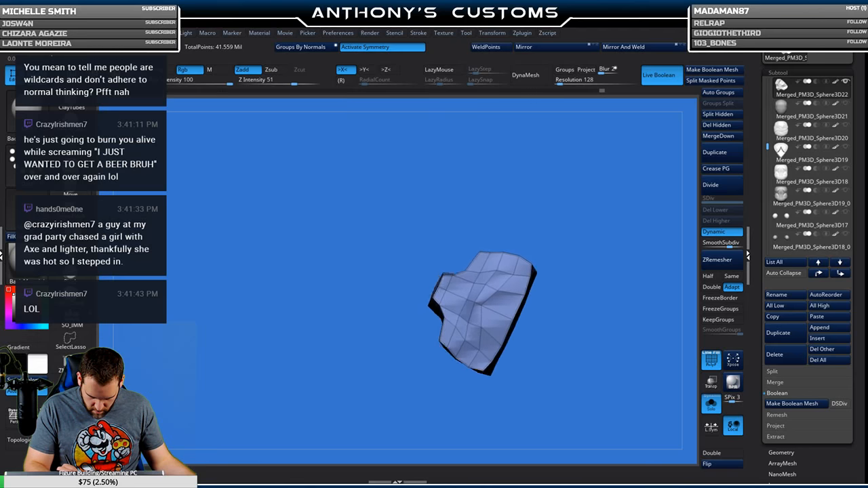
{"action": "left_click_drag", "start_coordinate": [576, 231], "coordinate": [592, 299]}
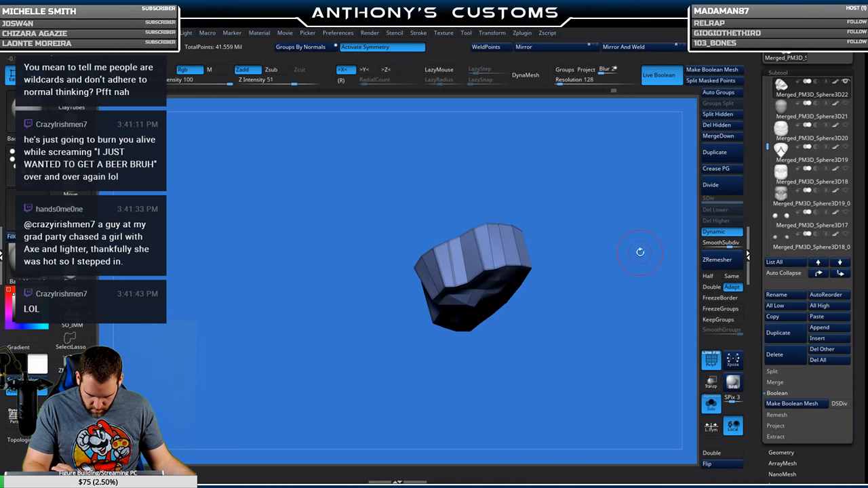
{"action": "left_click", "coordinate": [711, 406]}
Pull the middle and border of the plate's underside out level with the spine piece's flat back face.
{"action": "mouse_move", "coordinate": [627, 421]}
{"action": "left_mouse_down"}
{"action": "mouse_move", "coordinate": [612, 341]}
{"action": "mouse_move", "coordinate": [596, 315]}
{"action": "left_mouse_up"}
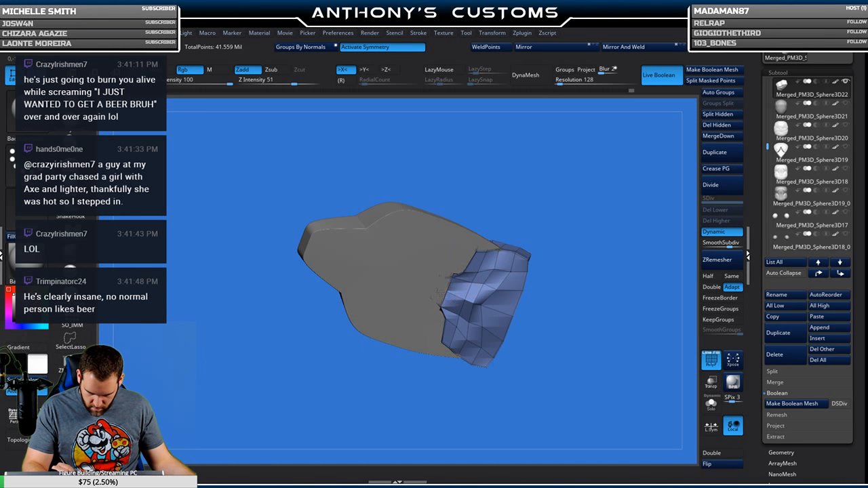
{"action": "right_click_drag", "start_coordinate": [520, 248], "coordinate": [475, 234]}
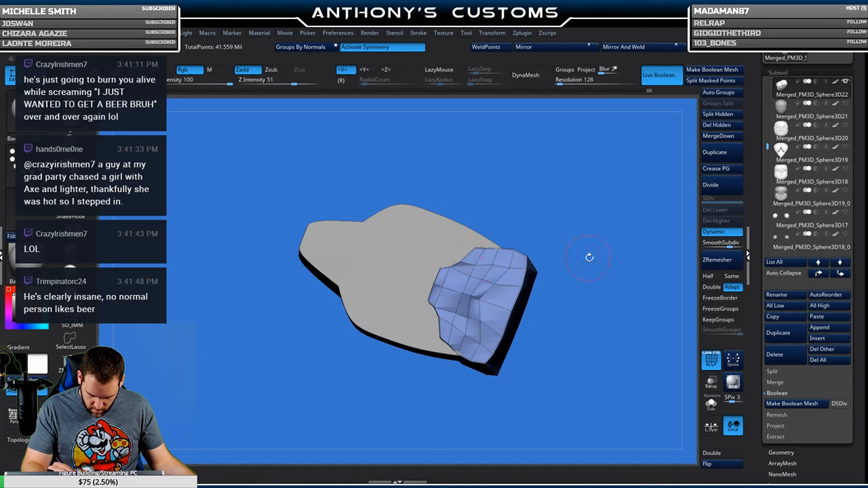
{"action": "right_click_drag", "start_coordinate": [587, 255], "coordinate": [604, 280]}
{"action": "right_click_drag", "start_coordinate": [496, 305], "coordinate": [472, 283]}
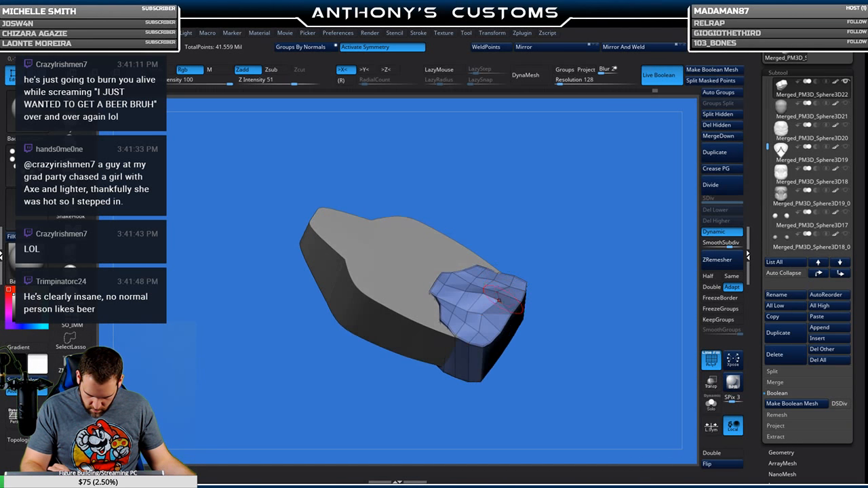
{"action": "right_click_drag", "start_coordinate": [542, 298], "coordinate": [543, 342]}
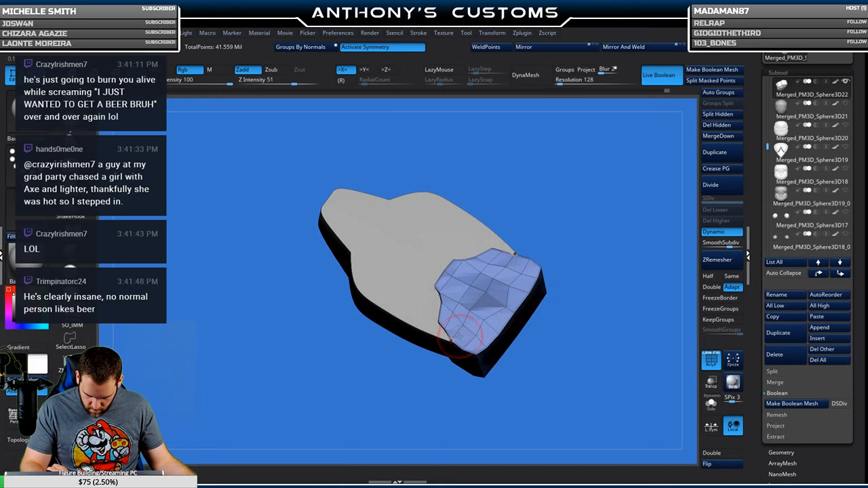
{"action": "right_click_drag", "start_coordinate": [570, 285], "coordinate": [484, 301]}
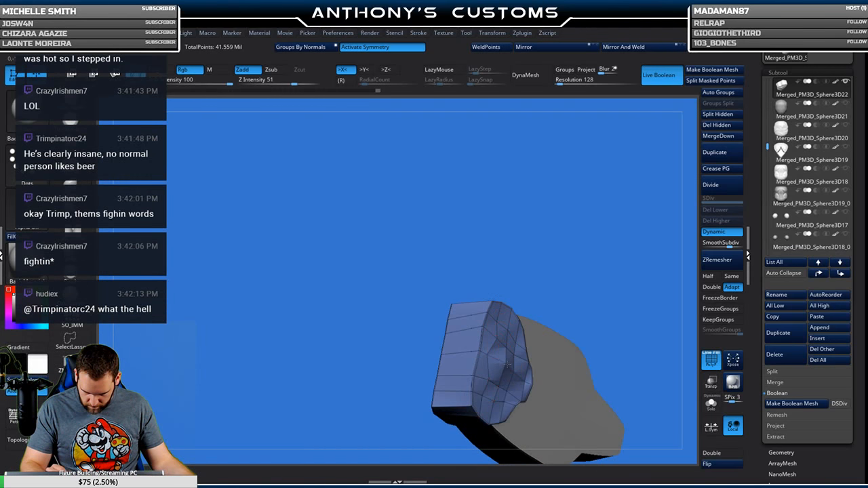
Refine the plate's end and side edges so they wrap evenly around the spine piece.
{"action": "mouse_move", "coordinate": [486, 354]}
{"action": "right_mouse_down"}
{"action": "mouse_move", "coordinate": [582, 213]}
{"action": "mouse_move", "coordinate": [530, 179]}
{"action": "right_mouse_up"}
{"action": "key", "text": "space"}
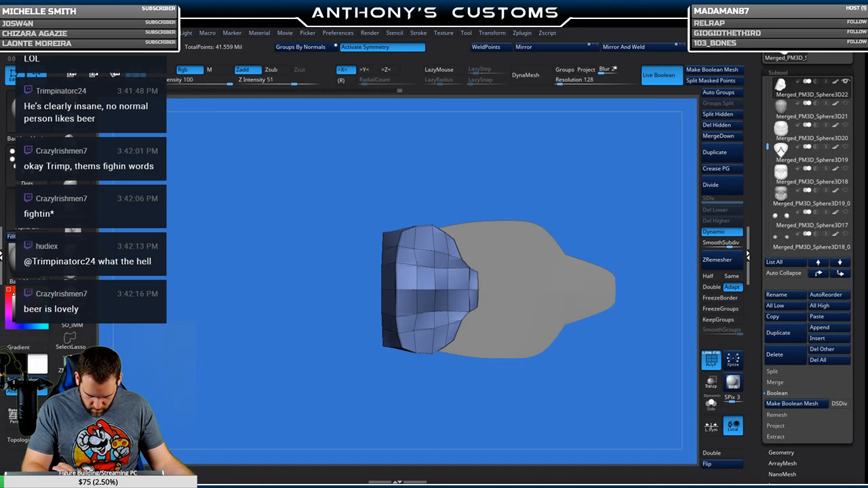
{"action": "left_click_drag", "start_coordinate": [427, 379], "coordinate": [411, 378]}
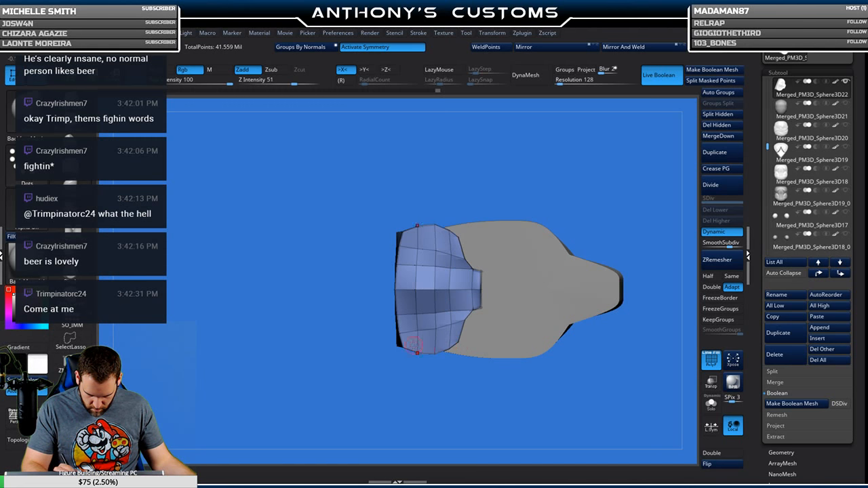
{"action": "mouse_move", "coordinate": [397, 233]}
{"action": "left_mouse_down"}
{"action": "mouse_move", "coordinate": [425, 284]}
{"action": "mouse_move", "coordinate": [412, 291]}
{"action": "left_mouse_up"}
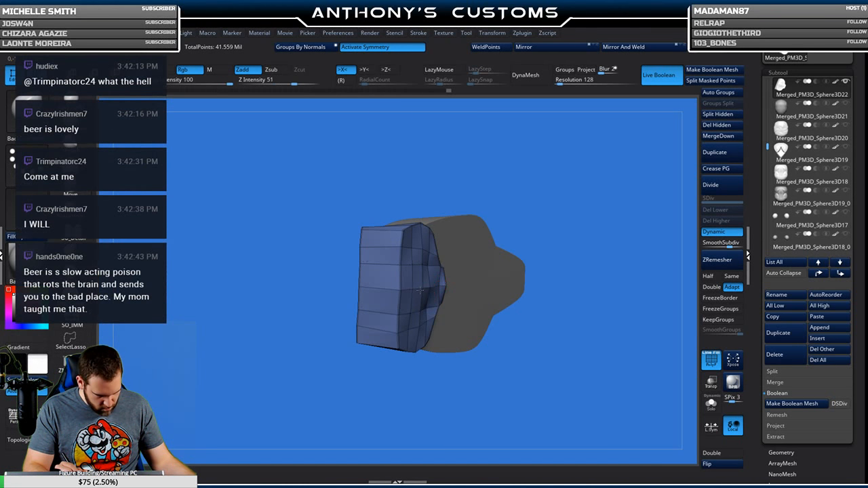
{"action": "mouse_move", "coordinate": [531, 217]}
{"action": "left_mouse_down"}
{"action": "mouse_move", "coordinate": [436, 269]}
{"action": "mouse_move", "coordinate": [440, 255]}
{"action": "mouse_move", "coordinate": [452, 264]}
{"action": "mouse_move", "coordinate": [523, 211]}
{"action": "left_mouse_up"}
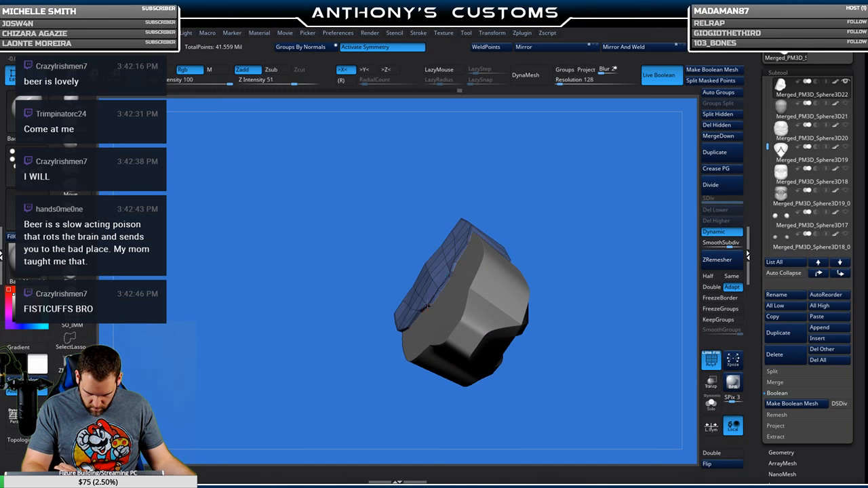
{"action": "left_click_drag", "start_coordinate": [529, 234], "coordinate": [590, 156]}
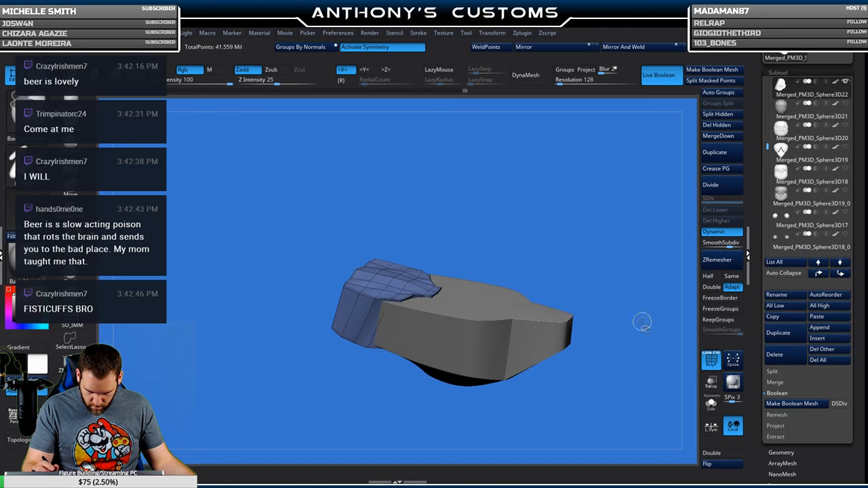
Show the hidden torso parts again and examine how the plate and spine piece sit in the assembled armour.
{"action": "left_click", "coordinate": [619, 356], "text": "ctrl+shift"}
{"action": "left_click_drag", "start_coordinate": [619, 355], "coordinate": [590, 310]}
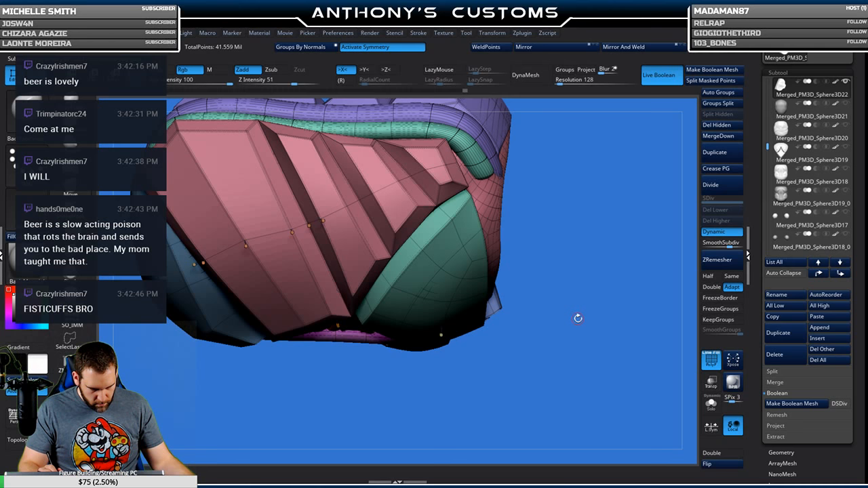
{"action": "left_click_drag", "start_coordinate": [590, 309], "coordinate": [498, 264]}
{"action": "right_click", "coordinate": [616, 136]}
{"action": "mouse_move", "coordinate": [620, 139]}
{"action": "left_mouse_down"}
{"action": "mouse_move", "coordinate": [588, 141]}
{"action": "mouse_move", "coordinate": [478, 186]}
{"action": "mouse_move", "coordinate": [414, 228]}
{"action": "left_mouse_up"}
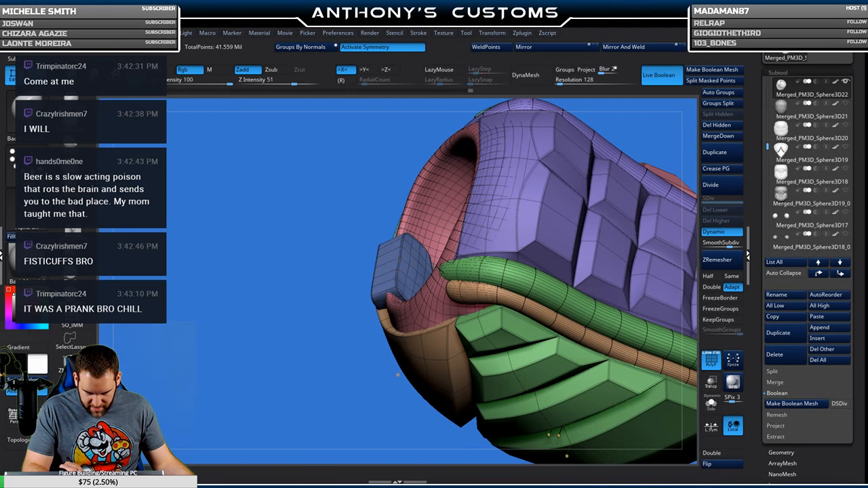
{"action": "left_click_drag", "start_coordinate": [414, 227], "coordinate": [543, 251]}
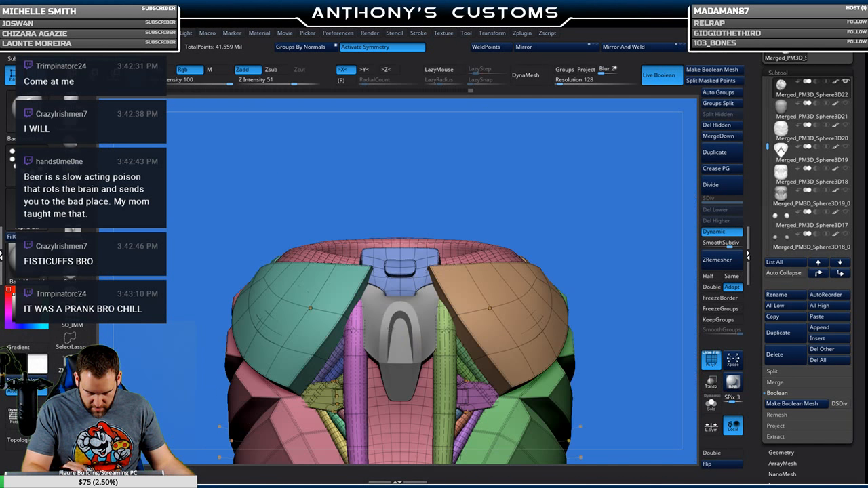
{"action": "left_click_drag", "start_coordinate": [543, 183], "coordinate": [400, 270]}
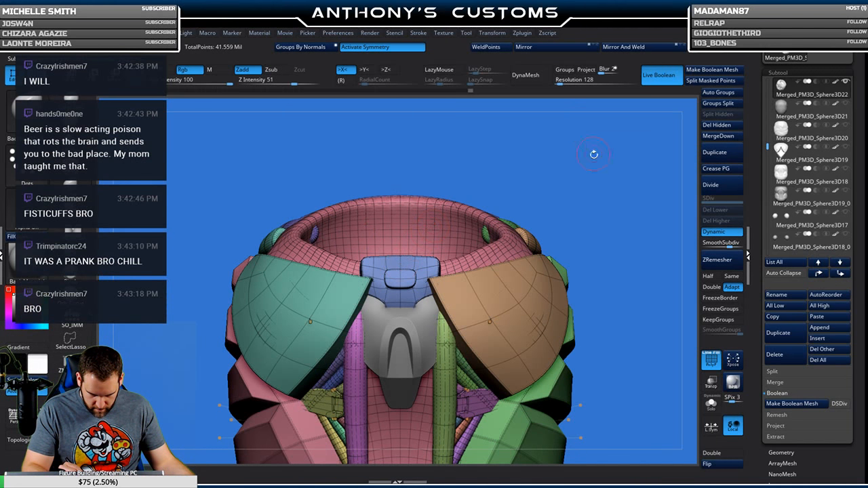
{"action": "left_click_drag", "start_coordinate": [615, 177], "coordinate": [592, 200], "text": "alt"}
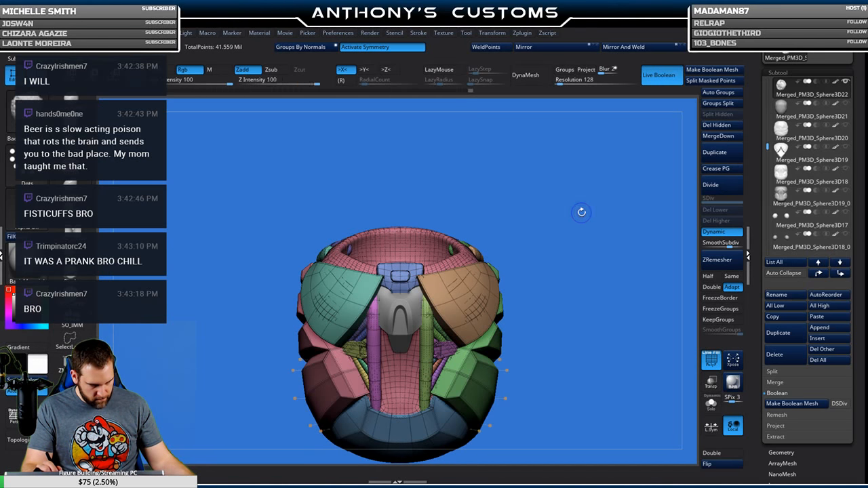
Turn off the wireframe display to check the plain shaded torso, and save the project.
{"action": "key", "text": "shift+f"}
{"action": "left_click_drag", "start_coordinate": [562, 297], "coordinate": [560, 363]}
{"action": "left_click_drag", "start_coordinate": [560, 333], "coordinate": [559, 379], "text": "alt"}
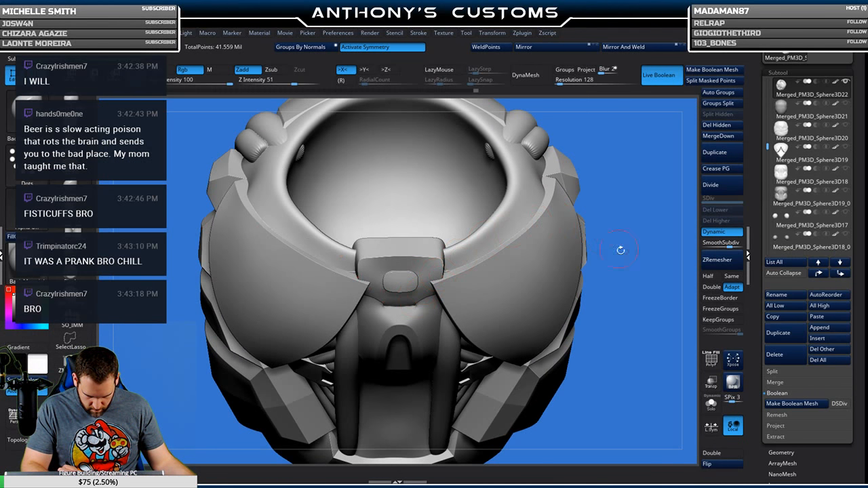
{"action": "left_click_drag", "start_coordinate": [597, 339], "coordinate": [602, 228], "text": "alt"}
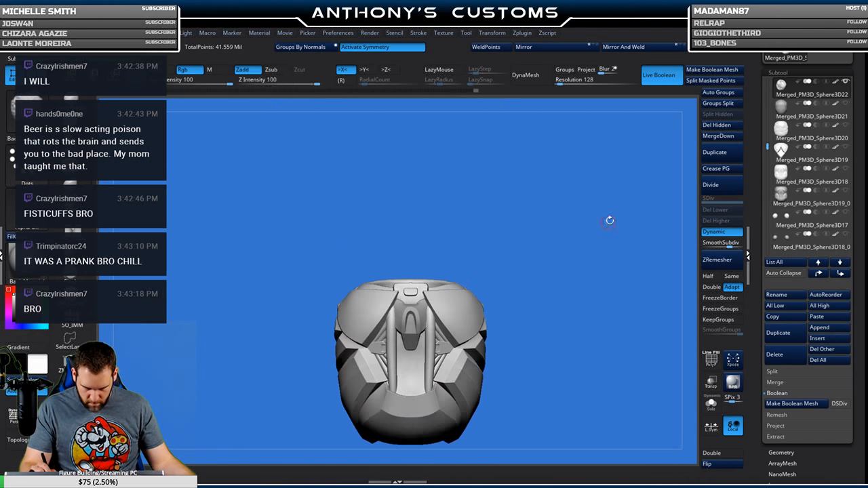
{"action": "key", "text": "ctrl+s"}
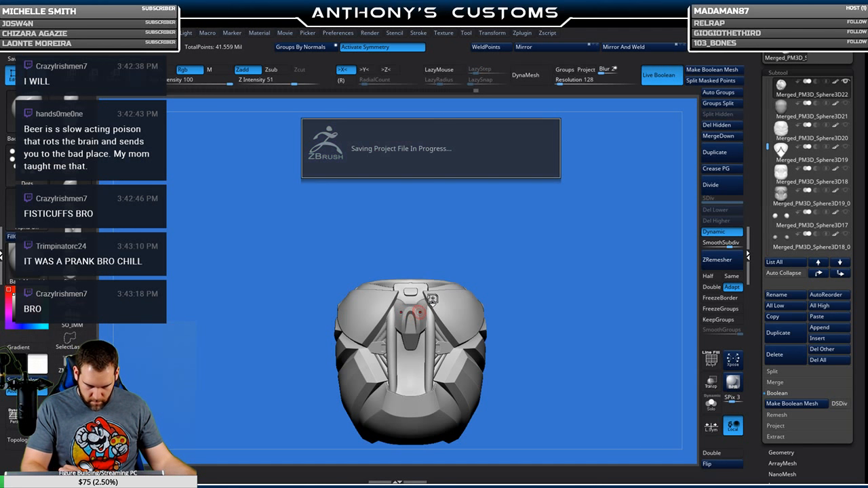
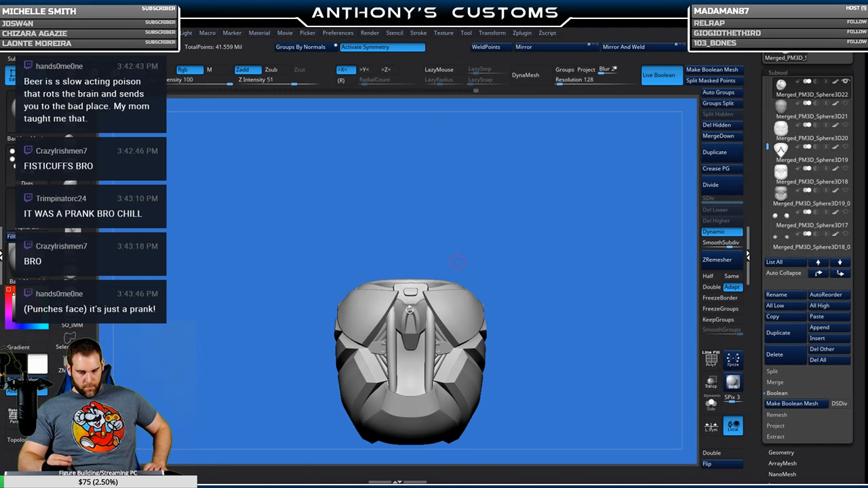
Select the spine piece with the wireframe display on and duplicate it straight down between the two vertical tubes.
{"action": "left_click", "coordinate": [409, 314], "text": "alt"}
{"action": "key", "text": "shift+f"}
{"action": "left_click_drag", "start_coordinate": [559, 295], "coordinate": [575, 286], "text": "alt"}
{"action": "key", "text": "w"}
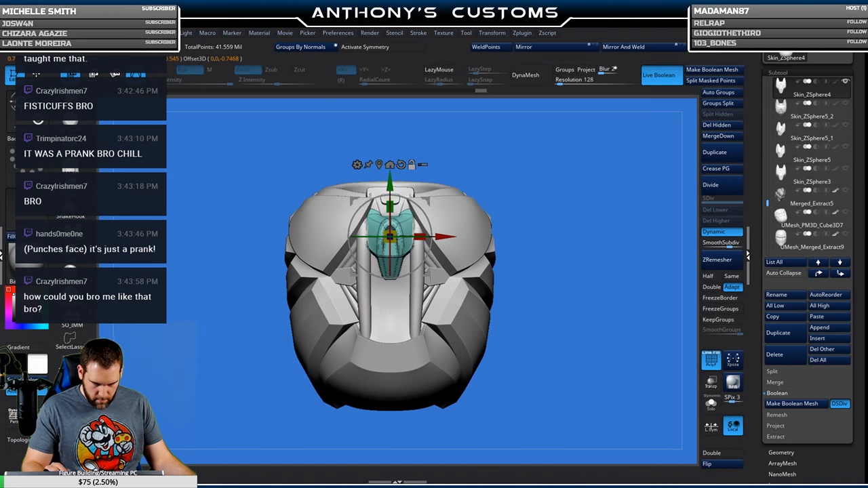
{"action": "left_click_drag", "start_coordinate": [390, 183], "coordinate": [390, 227], "text": "ctrl"}
Nudge the spine copy in depth so it sits against the abdomen under the upper piece.
{"action": "left_click_drag", "start_coordinate": [526, 261], "coordinate": [582, 280]}
{"action": "left_click_drag", "start_coordinate": [418, 265], "coordinate": [419, 271]}
{"action": "left_click_drag", "start_coordinate": [353, 270], "coordinate": [357, 272]}
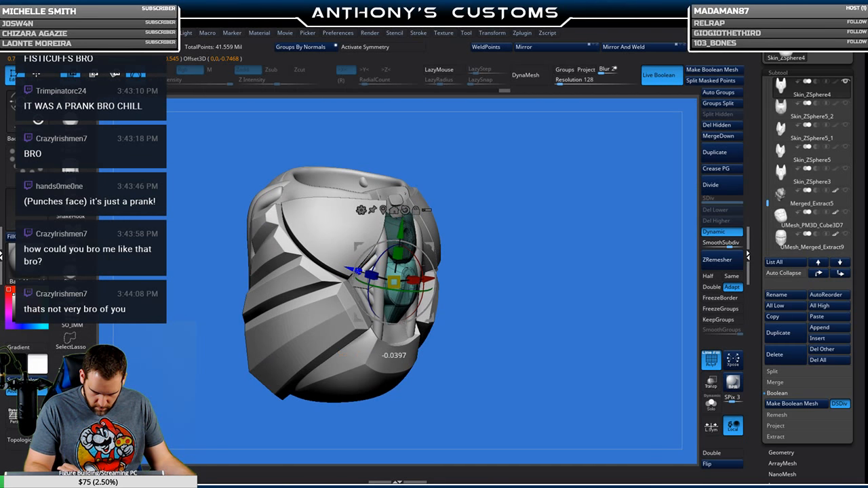
{"action": "left_click_drag", "start_coordinate": [600, 217], "coordinate": [547, 192]}
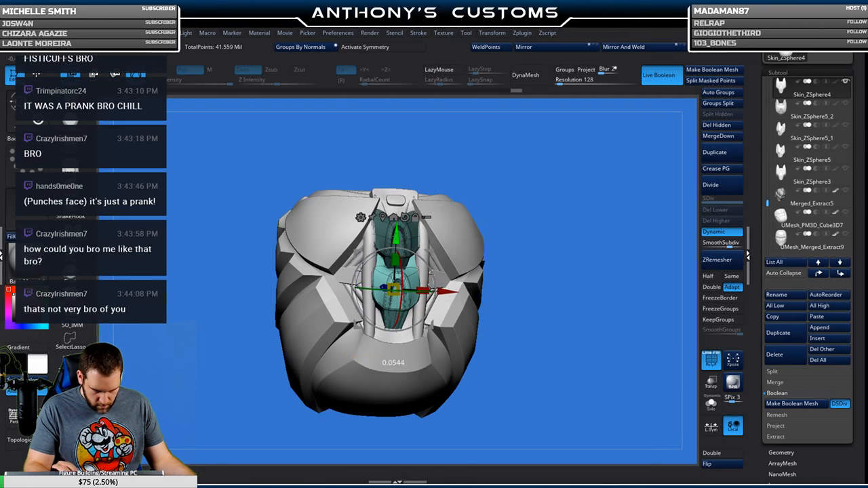
{"action": "left_click_drag", "start_coordinate": [575, 198], "coordinate": [630, 228]}
{"action": "key", "text": "q"}
{"action": "key", "text": "w"}
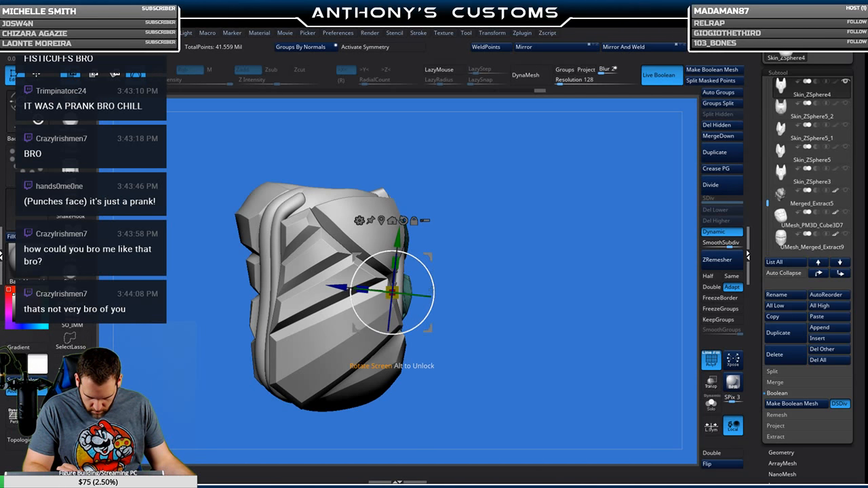
Fine-tune the spine copy's tilt and position so its prongs fit around the upper piece's lower tip.
{"action": "left_click_drag", "start_coordinate": [515, 249], "coordinate": [455, 248]}
{"action": "left_click_drag", "start_coordinate": [563, 251], "coordinate": [563, 292], "text": "alt"}
{"action": "right_click_drag", "start_coordinate": [396, 299], "coordinate": [391, 327], "text": "ctrl"}
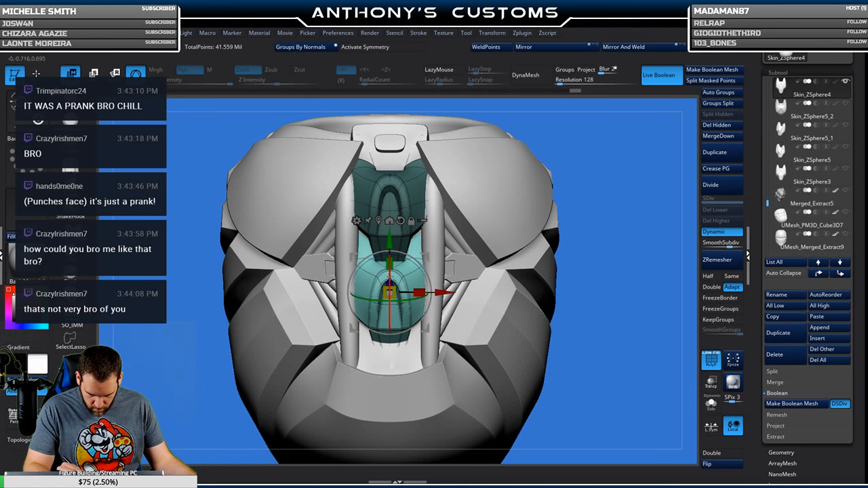
{"action": "left_click_drag", "start_coordinate": [389, 332], "coordinate": [389, 334]}
{"action": "right_click_drag", "start_coordinate": [441, 367], "coordinate": [353, 369]}
{"action": "right_click_drag", "start_coordinate": [595, 190], "coordinate": [564, 191]}
{"action": "left_click_drag", "start_coordinate": [439, 280], "coordinate": [441, 280]}
{"action": "right_click_drag", "start_coordinate": [234, 358], "coordinate": [354, 345]}
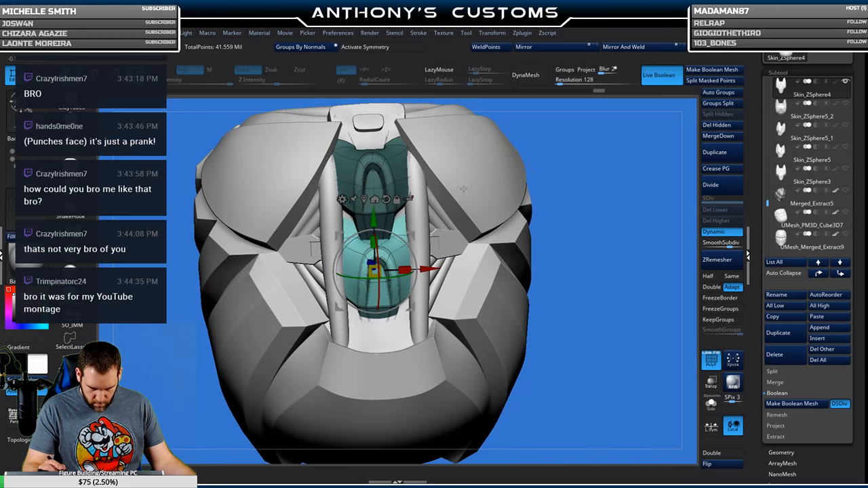
Split the masked upper spine piece into its own subtool and duplicate the lower piece down toward the belly plate.
{"action": "left_click", "coordinate": [711, 80]}
{"action": "left_click_drag", "start_coordinate": [374, 219], "coordinate": [376, 294]}
{"action": "right_click_drag", "start_coordinate": [378, 297], "coordinate": [408, 328]}
{"action": "left_click_drag", "start_coordinate": [408, 329], "coordinate": [427, 345]}
Lower the third spine copy slightly and tilt it about 10 degrees around X to follow the belly's inward curve.
{"action": "right_click_drag", "start_coordinate": [427, 273], "coordinate": [393, 280]}
{"action": "left_click_drag", "start_coordinate": [389, 295], "coordinate": [390, 302]}
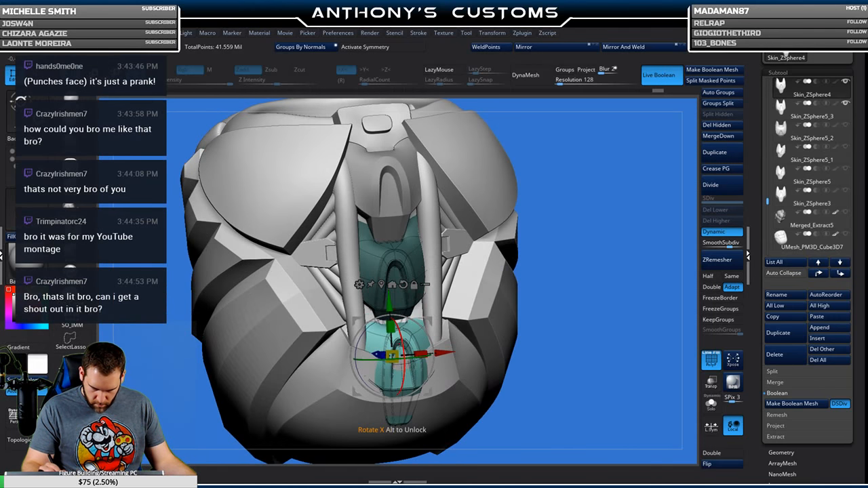
{"action": "left_click_drag", "start_coordinate": [402, 366], "coordinate": [399, 377]}
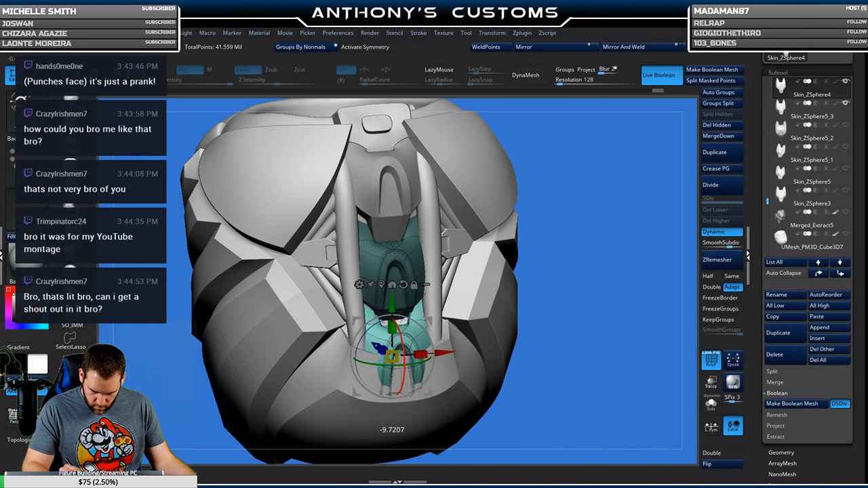
{"action": "right_click_drag", "start_coordinate": [399, 377], "coordinate": [563, 276], "text": "alt"}
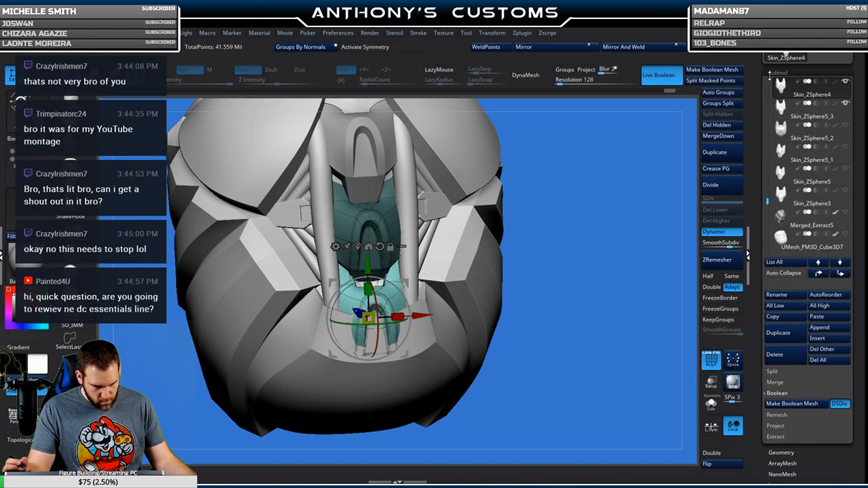
Split the masked middle spine piece into its own subtool, select it and nudge it slightly in depth.
{"action": "left_click", "coordinate": [710, 81]}
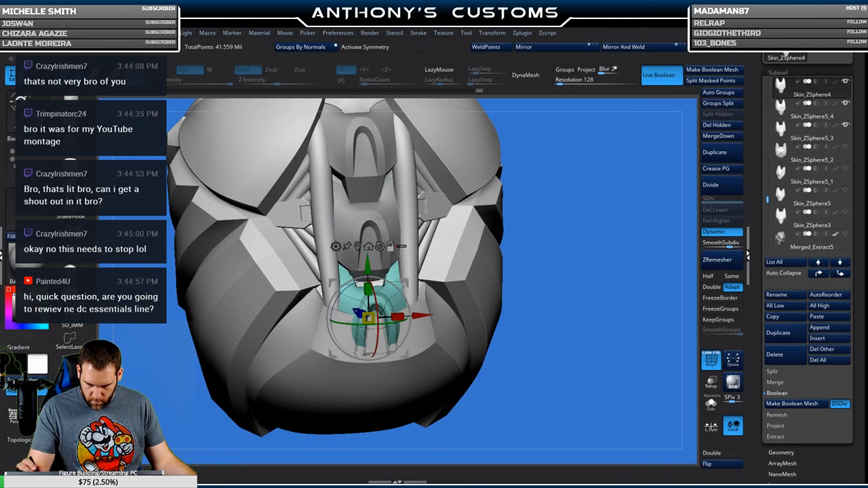
{"action": "left_click", "coordinate": [376, 219], "text": "alt"}
{"action": "right_click_drag", "start_coordinate": [381, 243], "coordinate": [461, 246]}
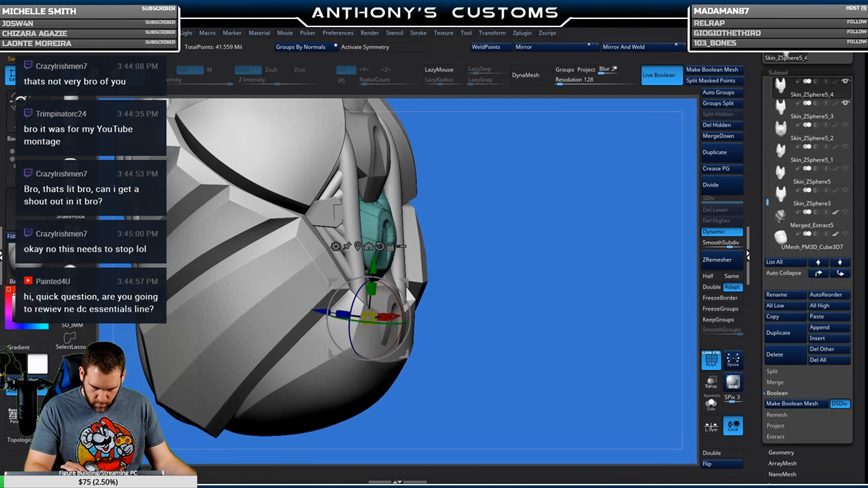
{"action": "left_click_drag", "start_coordinate": [322, 312], "coordinate": [327, 313]}
{"action": "right_click_drag", "start_coordinate": [407, 298], "coordinate": [333, 370]}
Select the uppermost spine piece and shift it slightly in depth to line up with the piece below.
{"action": "left_click", "coordinate": [368, 220], "text": "alt"}
{"action": "right_click_drag", "start_coordinate": [332, 299], "coordinate": [407, 293]}
{"action": "left_click_drag", "start_coordinate": [408, 294], "coordinate": [405, 281], "text": "alt"}
{"action": "left_click_drag", "start_coordinate": [323, 312], "coordinate": [327, 311]}
{"action": "left_click_drag", "start_coordinate": [405, 280], "coordinate": [404, 273]}
{"action": "right_click_drag", "start_coordinate": [621, 220], "coordinate": [575, 203]}
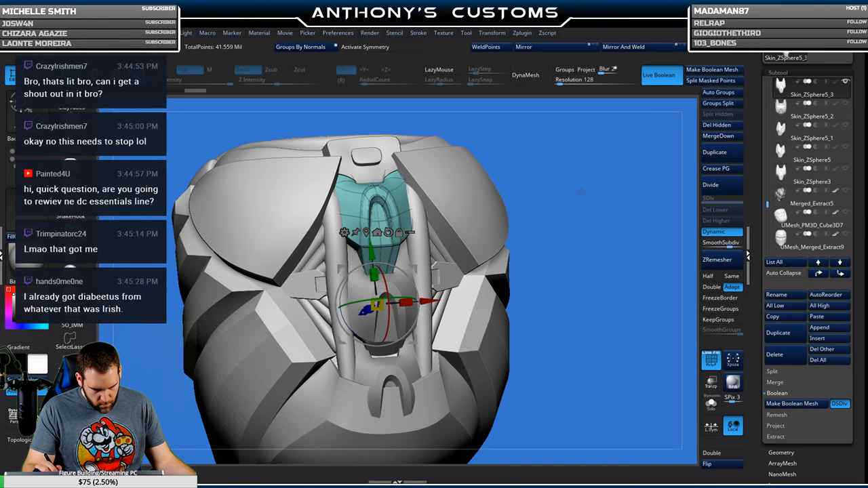
Check the middle spine piece's alignment from the side, and tilt the lowest copy about 3 degrees around X.
{"action": "key", "text": "q"}
{"action": "left_click", "coordinate": [394, 285], "text": "alt"}
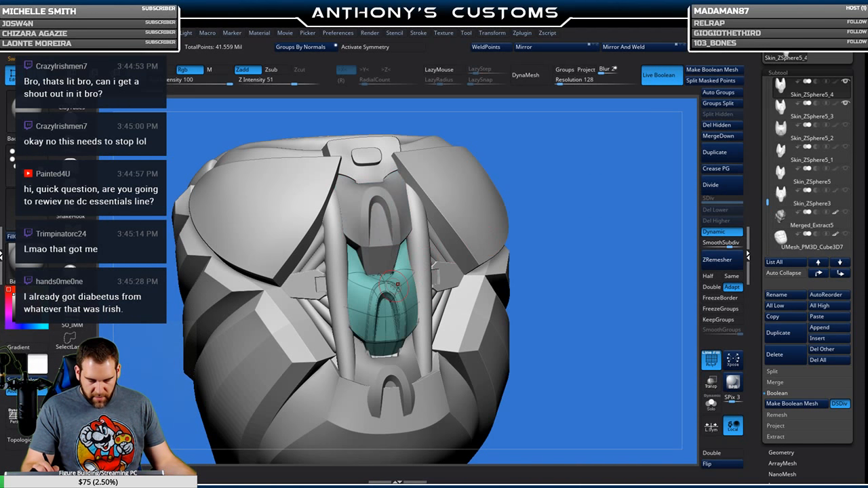
{"action": "left_click_drag", "start_coordinate": [603, 200], "coordinate": [615, 215]}
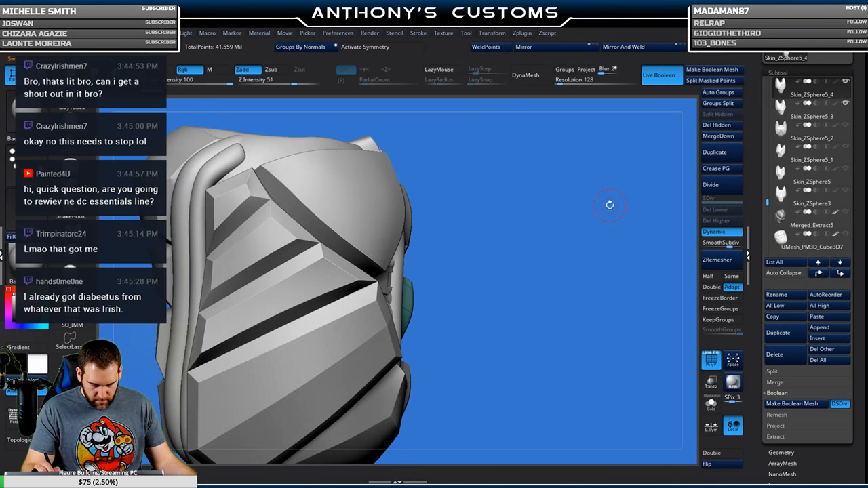
{"action": "left_click_drag", "start_coordinate": [541, 236], "coordinate": [525, 219]}
{"action": "key", "text": "w"}
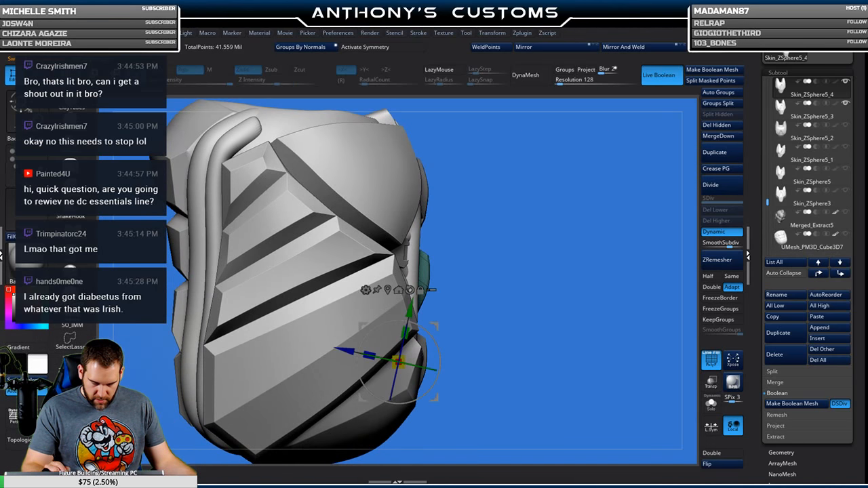
{"action": "left_click_drag", "start_coordinate": [515, 359], "coordinate": [418, 296], "text": "alt"}
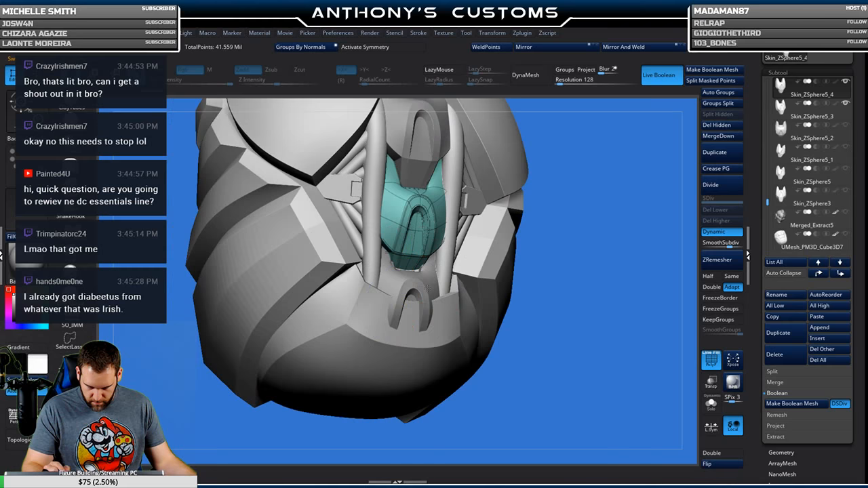
{"action": "left_click", "coordinate": [419, 312], "text": "alt"}
{"action": "left_click_drag", "start_coordinate": [617, 217], "coordinate": [600, 220], "text": "shift"}
{"action": "left_click_drag", "start_coordinate": [443, 320], "coordinate": [430, 298]}
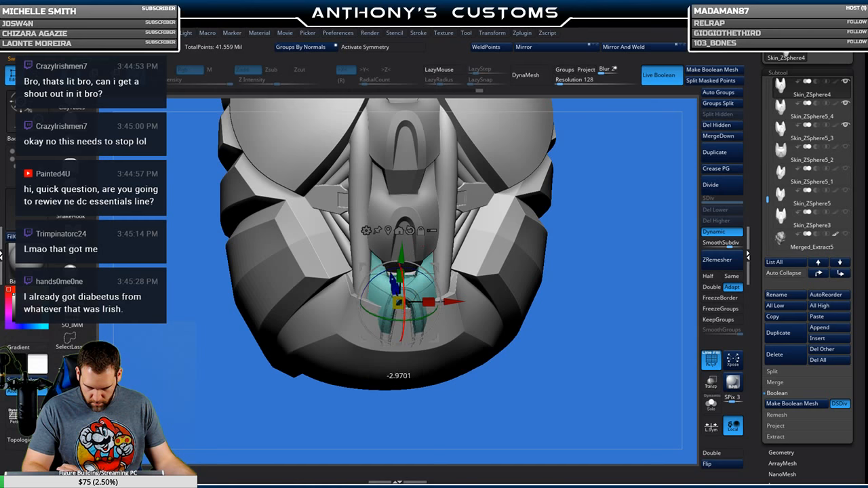
{"action": "left_click_drag", "start_coordinate": [401, 308], "coordinate": [400, 303]}
{"action": "left_click_drag", "start_coordinate": [588, 218], "coordinate": [628, 186]}
Select the middle spine piece, centre the gizmo on it and nudge it inward by about 0.015.
{"action": "left_click", "coordinate": [415, 205], "text": "alt"}
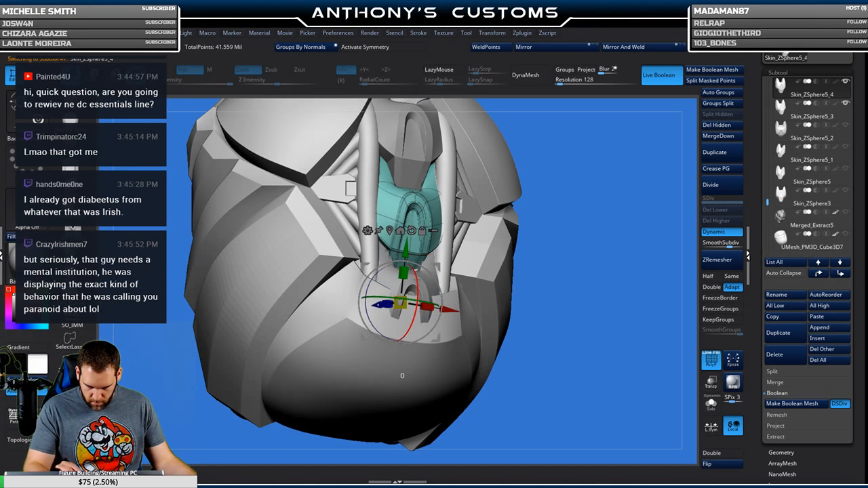
{"action": "left_click_drag", "start_coordinate": [416, 280], "coordinate": [415, 275]}
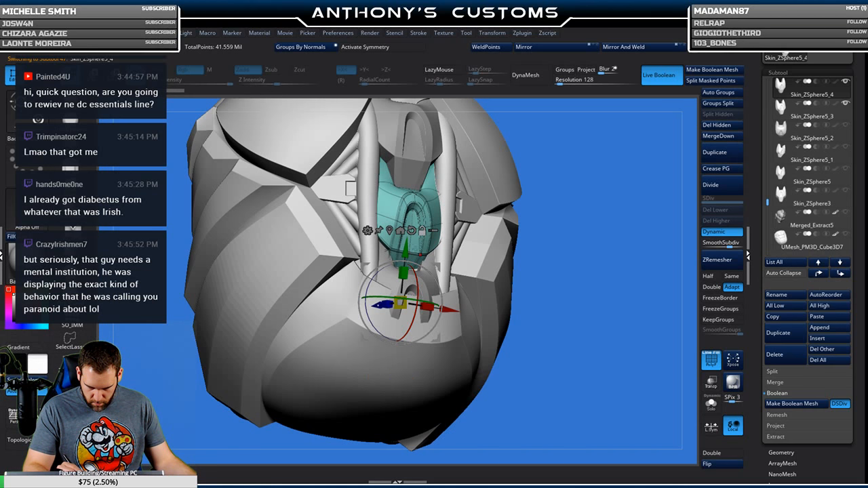
{"action": "left_click", "coordinate": [389, 231]}
{"action": "left_click_drag", "start_coordinate": [392, 222], "coordinate": [378, 227]}
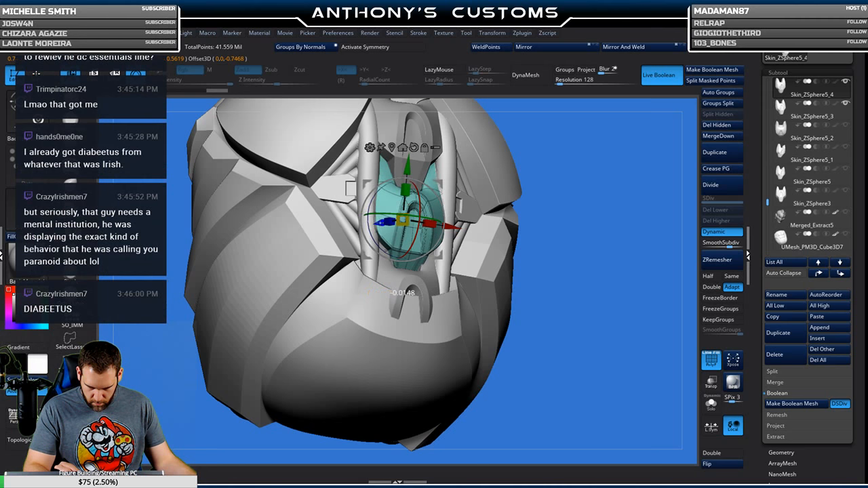
{"action": "key", "text": "q"}
{"action": "left_click_drag", "start_coordinate": [600, 181], "coordinate": [584, 212]}
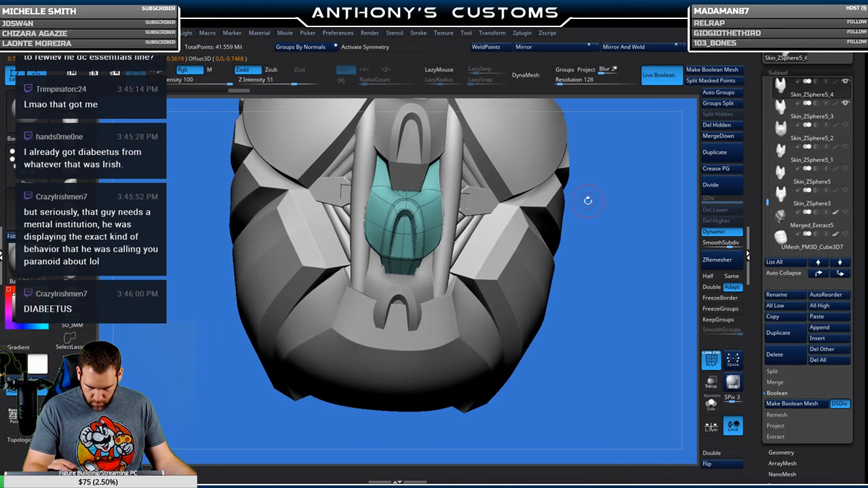
Select the lowest spine piece on the abdomen and nudge its position with the gizmo while checking it from the side.
{"action": "left_click", "coordinate": [413, 288], "text": "alt"}
{"action": "left_click_drag", "start_coordinate": [584, 254], "coordinate": [546, 278]}
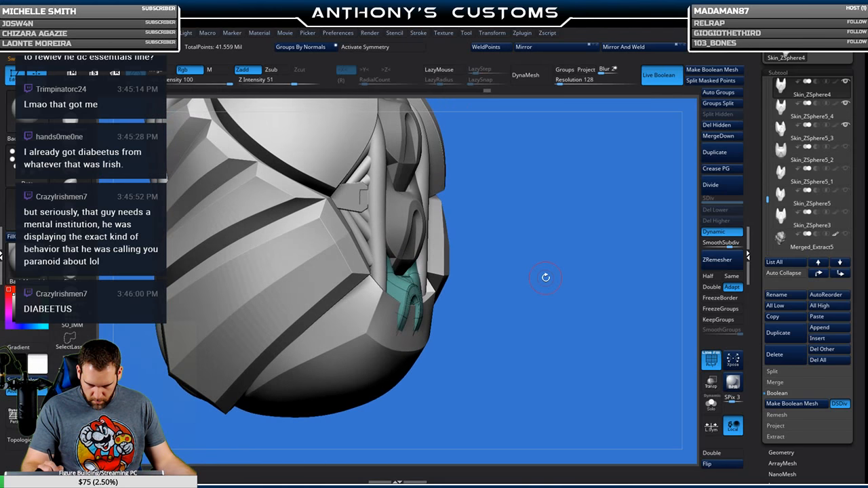
{"action": "key", "text": "w"}
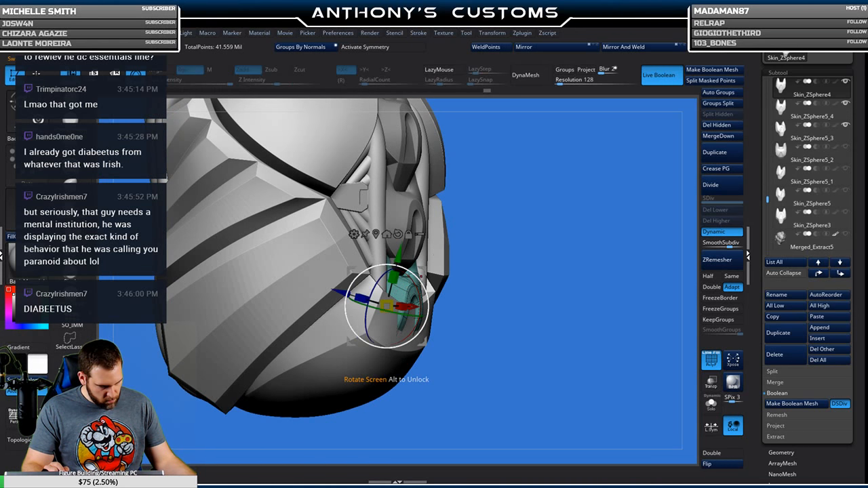
{"action": "left_click_drag", "start_coordinate": [336, 292], "coordinate": [334, 294]}
{"action": "left_click_drag", "start_coordinate": [577, 254], "coordinate": [451, 248]}
{"action": "left_click_drag", "start_coordinate": [434, 308], "coordinate": [436, 308]}
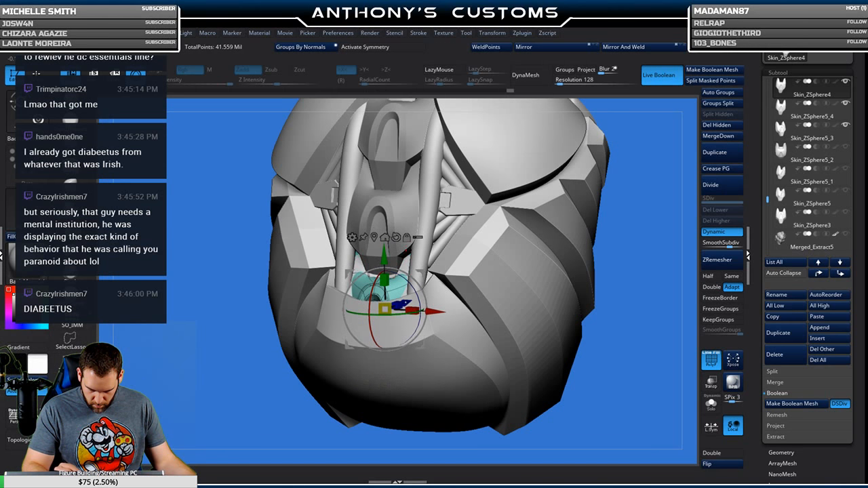
Fine-tune the lowest spine piece's height and depth so it sits below the middle piece.
{"action": "left_click_drag", "start_coordinate": [384, 258], "coordinate": [384, 259]}
{"action": "left_click_drag", "start_coordinate": [372, 293], "coordinate": [372, 295]}
{"action": "left_click_drag", "start_coordinate": [383, 258], "coordinate": [383, 255]}
{"action": "left_click_drag", "start_coordinate": [401, 301], "coordinate": [404, 300]}
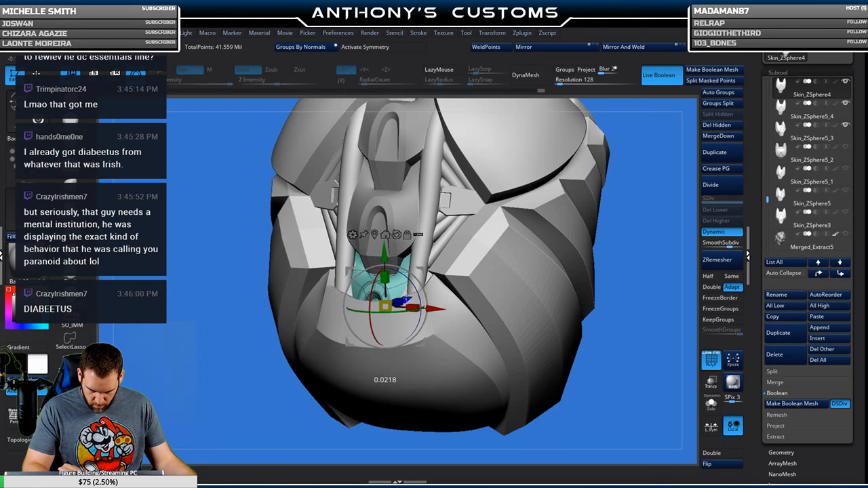
{"action": "key", "text": "q"}
{"action": "mouse_move", "coordinate": [601, 322]}
{"action": "left_mouse_down"}
{"action": "mouse_move", "coordinate": [613, 329]}
{"action": "mouse_move", "coordinate": [565, 248]}
{"action": "mouse_move", "coordinate": [558, 299]}
{"action": "mouse_move", "coordinate": [453, 272]}
{"action": "mouse_move", "coordinate": [557, 292]}
{"action": "mouse_move", "coordinate": [544, 288]}
{"action": "left_mouse_up"}
{"action": "key", "text": "shift+f"}
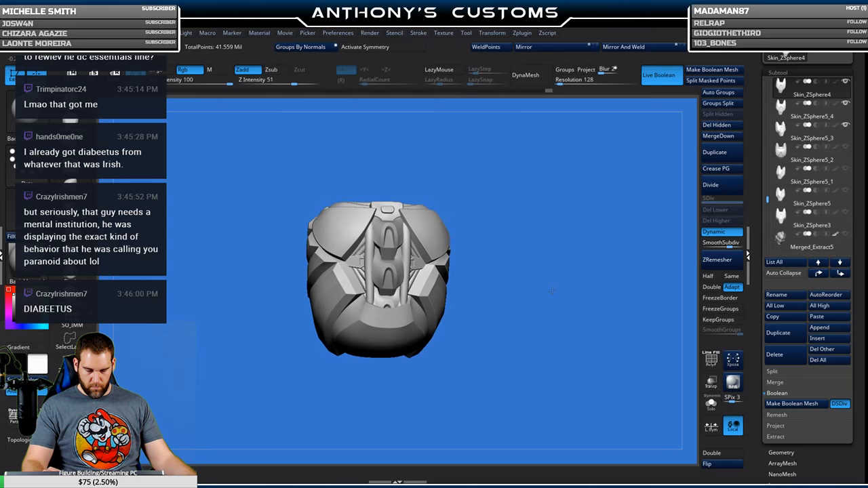
Select the uppermost abdomen spine piece, centre the gizmo on it and raise it slightly.
{"action": "left_click_drag", "start_coordinate": [522, 234], "coordinate": [493, 288], "text": "alt"}
{"action": "left_click", "coordinate": [396, 237], "text": "alt"}
{"action": "left_click_drag", "start_coordinate": [559, 167], "coordinate": [578, 222], "text": "alt"}
{"action": "key", "text": "w"}
{"action": "right_click_drag", "start_coordinate": [559, 194], "coordinate": [535, 205], "text": "alt"}
{"action": "key", "text": "shift+f"}
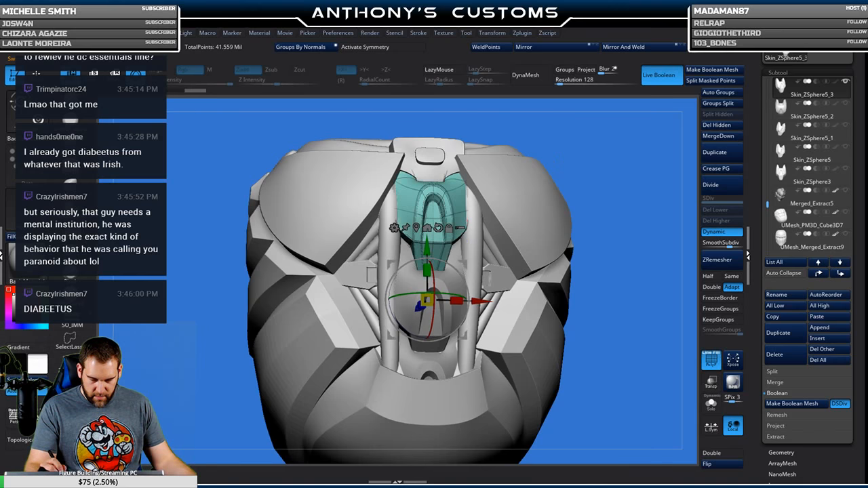
{"action": "left_click", "coordinate": [416, 229]}
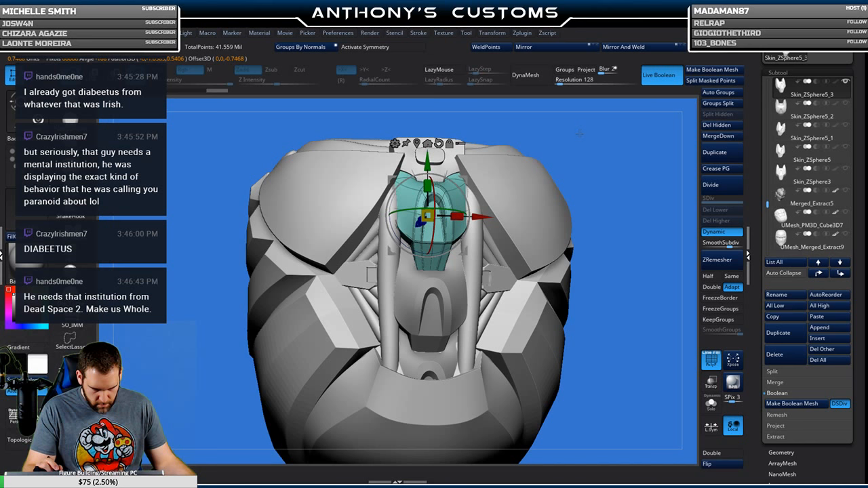
{"action": "mouse_move", "coordinate": [488, 196]}
{"action": "right_mouse_down"}
{"action": "mouse_move", "coordinate": [456, 196]}
{"action": "mouse_move", "coordinate": [492, 213]}
{"action": "right_mouse_up"}
{"action": "left_click_drag", "start_coordinate": [428, 161], "coordinate": [427, 152]}
Select the middle abdomen spine piece and move it up slightly towards the piece above.
{"action": "right_click_drag", "start_coordinate": [401, 292], "coordinate": [438, 284]}
{"action": "left_click", "coordinate": [438, 284], "text": "alt"}
{"action": "left_click_drag", "start_coordinate": [554, 196], "coordinate": [518, 198]}
{"action": "left_click_drag", "start_coordinate": [436, 243], "coordinate": [435, 232]}
{"action": "left_click_drag", "start_coordinate": [597, 224], "coordinate": [568, 201], "text": "alt"}
Select the lowest abdomen spine piece and nudge it slightly in depth between the two vertical rods.
{"action": "key", "text": "q"}
{"action": "left_click", "coordinate": [407, 331], "text": "alt"}
{"action": "mouse_move", "coordinate": [533, 229]}
{"action": "left_mouse_down"}
{"action": "mouse_move", "coordinate": [556, 238]}
{"action": "mouse_move", "coordinate": [562, 254]}
{"action": "mouse_move", "coordinate": [557, 247]}
{"action": "left_mouse_up"}
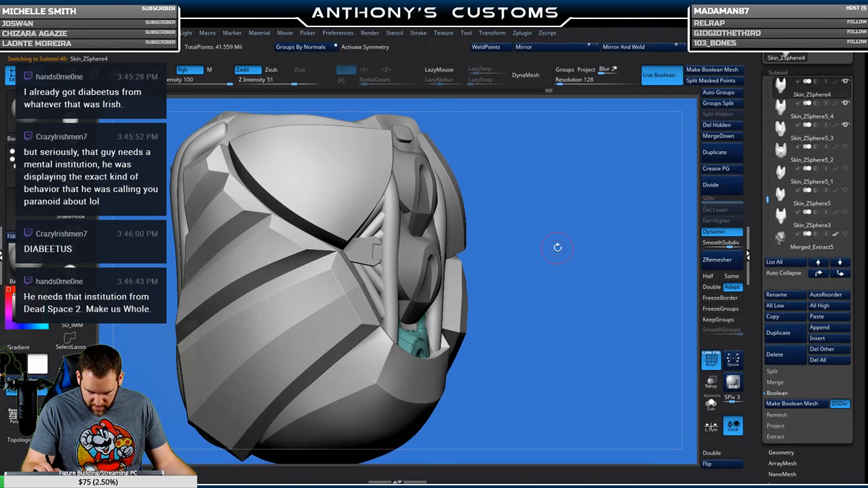
{"action": "key", "text": "w"}
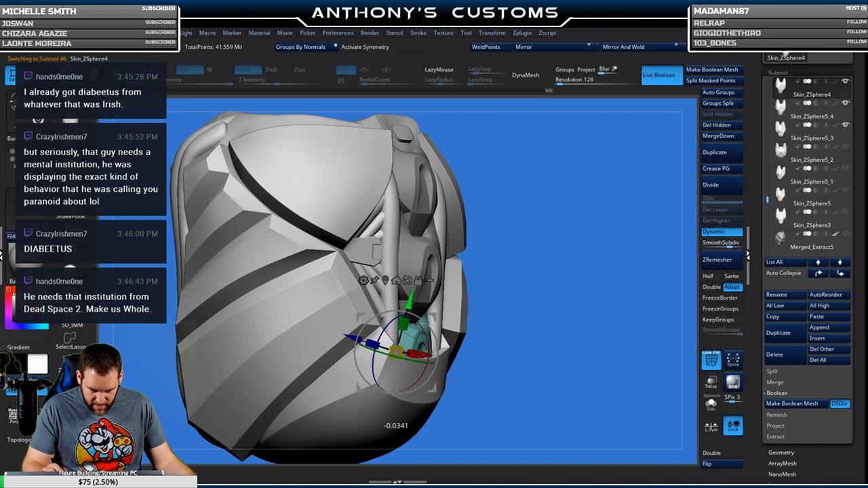
{"action": "left_click_drag", "start_coordinate": [514, 339], "coordinate": [528, 269]}
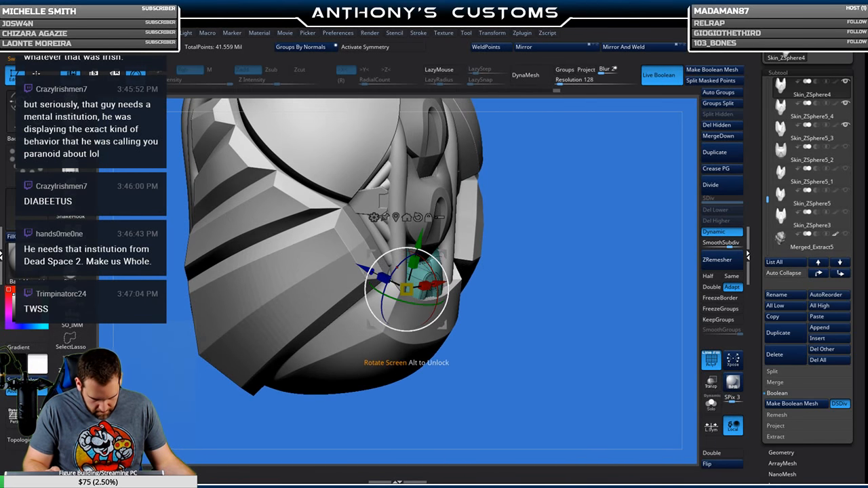
{"action": "left_click_drag", "start_coordinate": [365, 269], "coordinate": [369, 272]}
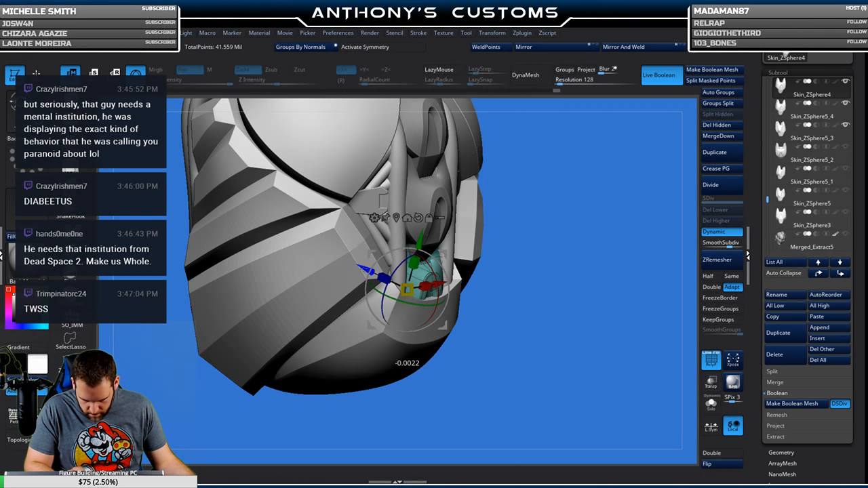
{"action": "key", "text": "q"}
{"action": "left_click_drag", "start_coordinate": [529, 339], "coordinate": [482, 337]}
{"action": "left_click_drag", "start_coordinate": [610, 265], "coordinate": [604, 308]}
{"action": "key", "text": "shift+f"}
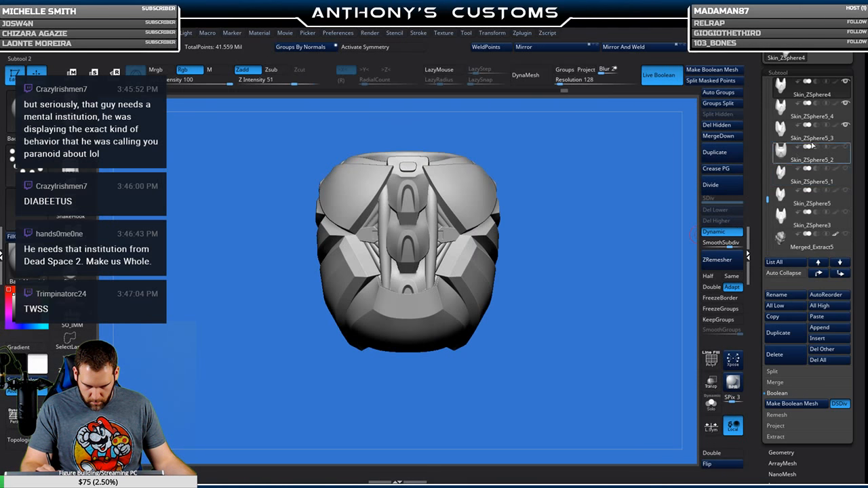
Show the hidden upper spine pieces and the upper torso armour Merged_PM3D_Sphere3D7.
{"action": "left_click", "coordinate": [845, 147]}
{"action": "left_click", "coordinate": [845, 168]}
{"action": "left_click", "coordinate": [845, 190]}
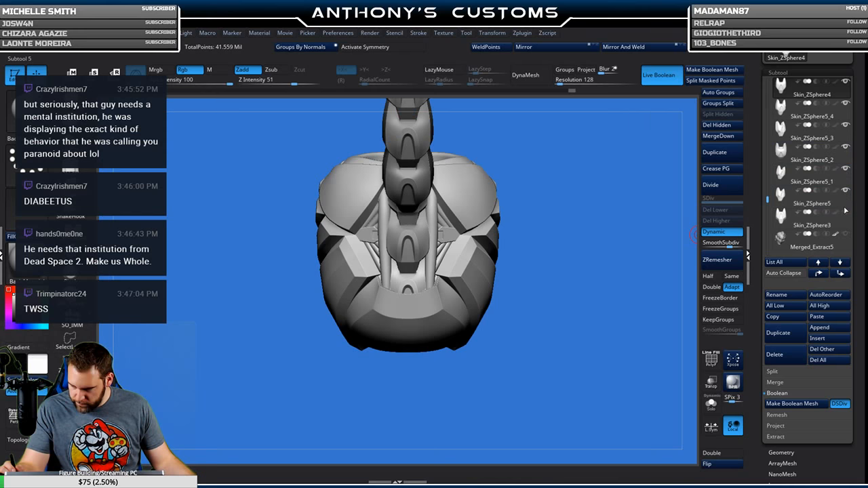
{"action": "scroll", "coordinate": [824, 197], "scroll_direction": "up", "scroll_amount": 5}
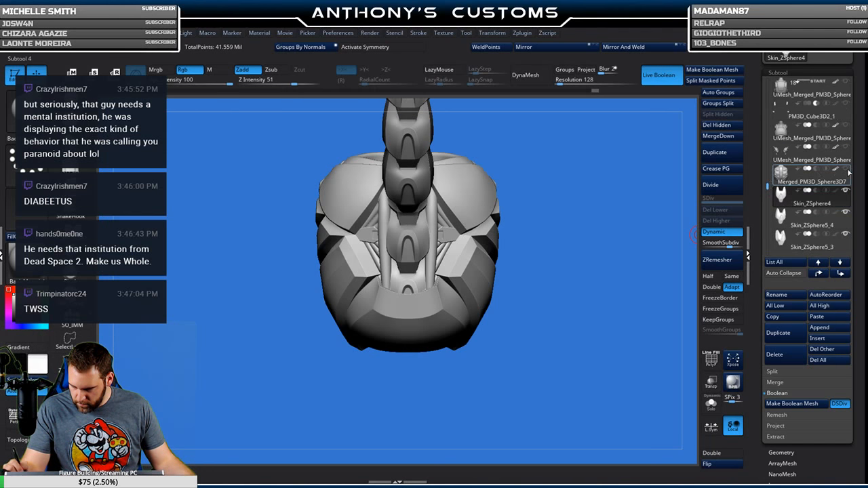
{"action": "left_click", "coordinate": [817, 182]}
Fill each spine piece in the column, from the topmost down to the lowest, with the current material and colour in Mrgb mode.
{"action": "left_click_drag", "start_coordinate": [561, 330], "coordinate": [587, 325], "text": "alt"}
{"action": "left_click_drag", "start_coordinate": [548, 367], "coordinate": [526, 337]}
{"action": "left_click", "coordinate": [446, 260], "text": "alt"}
{"action": "left_click_drag", "start_coordinate": [520, 271], "coordinate": [551, 292]}
{"action": "left_click", "coordinate": [409, 202], "text": "alt"}
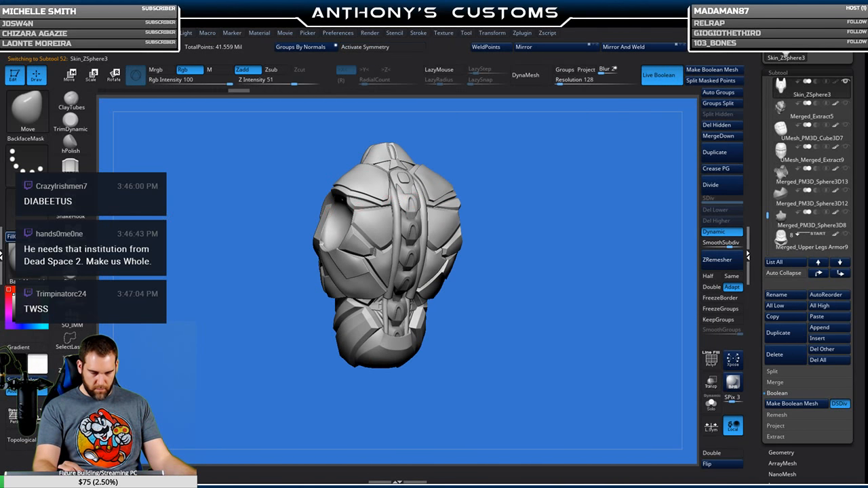
{"action": "left_click", "coordinate": [156, 69]}
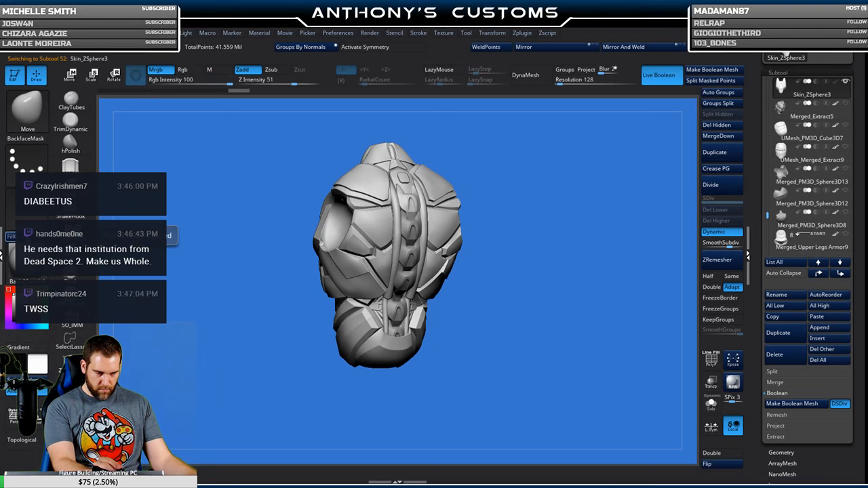
{"action": "left_click", "coordinate": [415, 237], "text": "alt"}
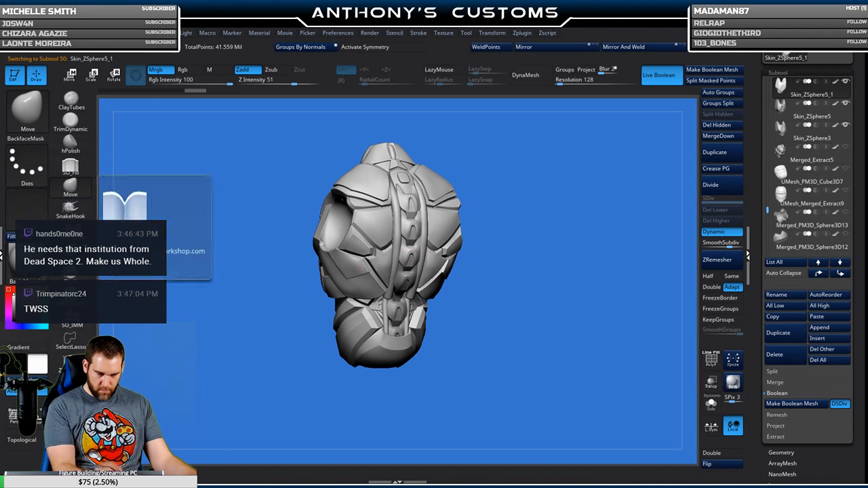
{"action": "left_click", "coordinate": [403, 276], "text": "alt"}
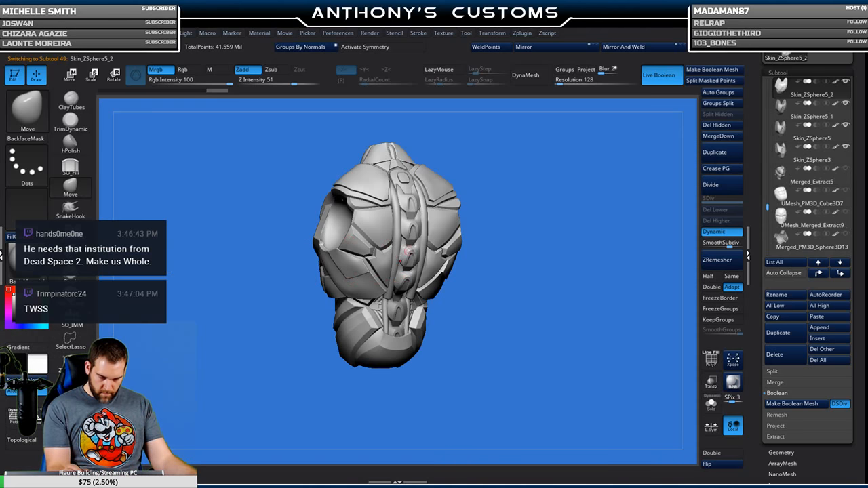
{"action": "left_click_drag", "start_coordinate": [468, 313], "coordinate": [475, 264]}
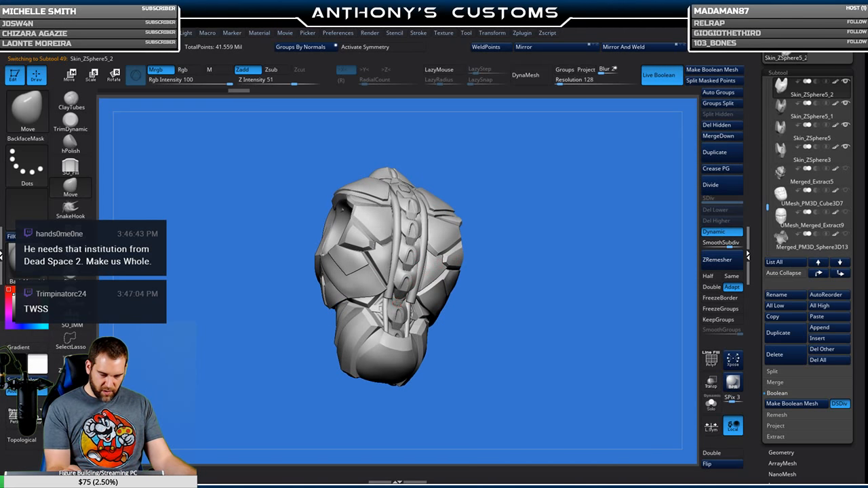
{"action": "left_click", "coordinate": [397, 302], "text": "alt"}
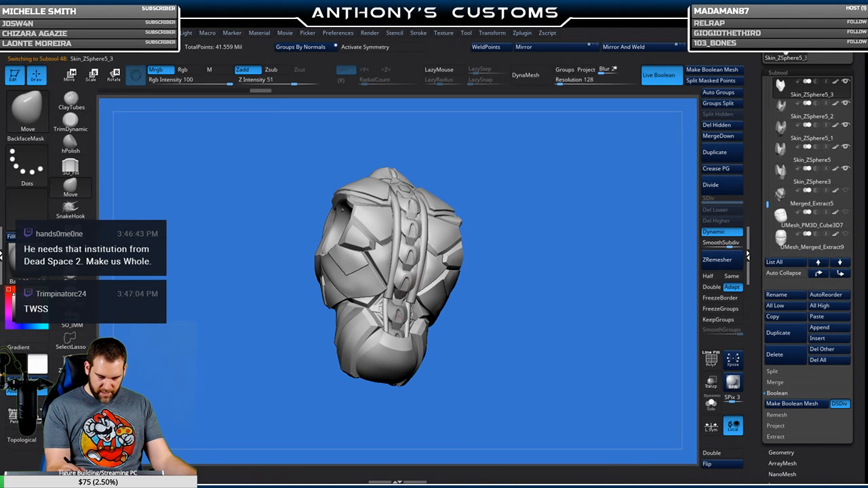
{"action": "left_click", "coordinate": [399, 310], "text": "alt"}
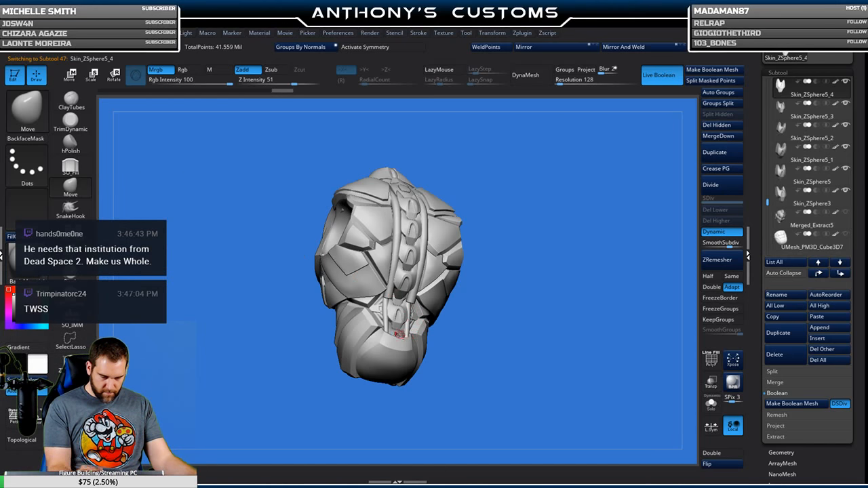
{"action": "left_click", "coordinate": [403, 338], "text": "alt"}
Examine the whole torso from the back, sides and front to judge the spine column against the armour.
{"action": "left_click_drag", "start_coordinate": [575, 293], "coordinate": [554, 297], "text": "shift"}
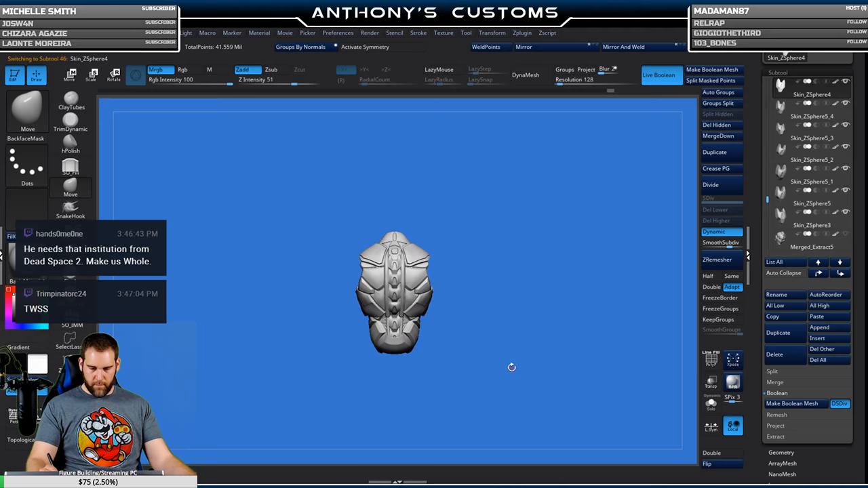
{"action": "left_click_drag", "start_coordinate": [503, 378], "coordinate": [506, 358]}
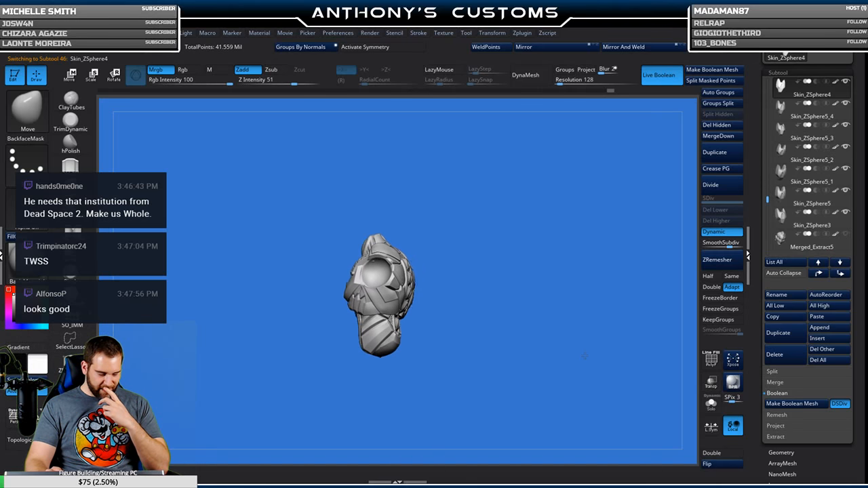
{"action": "left_click_drag", "start_coordinate": [588, 360], "coordinate": [591, 360]}
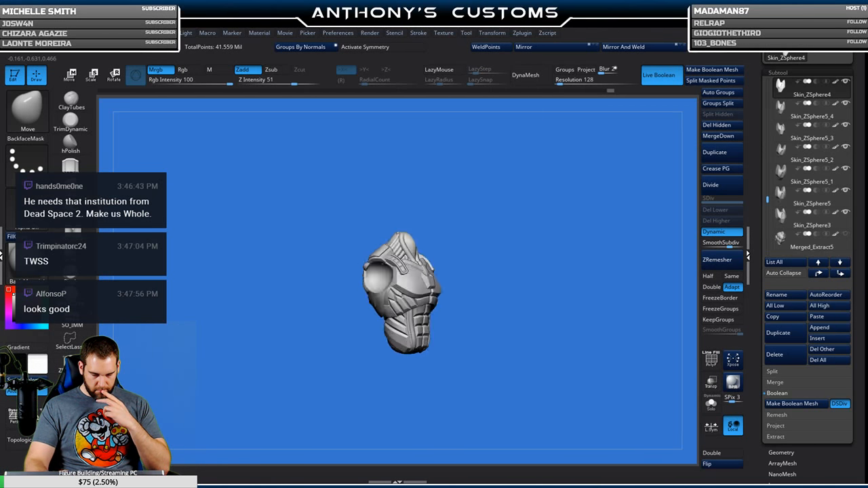
{"action": "left_click_drag", "start_coordinate": [581, 329], "coordinate": [447, 361]}
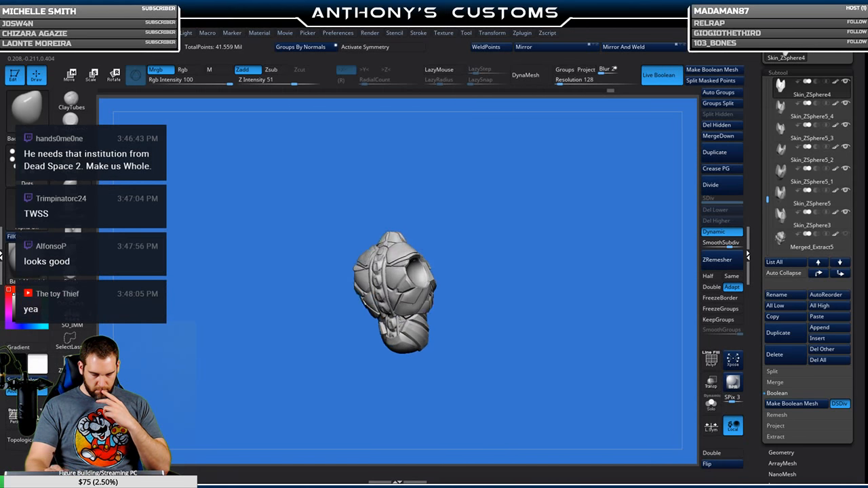
{"action": "left_click_drag", "start_coordinate": [516, 341], "coordinate": [513, 338]}
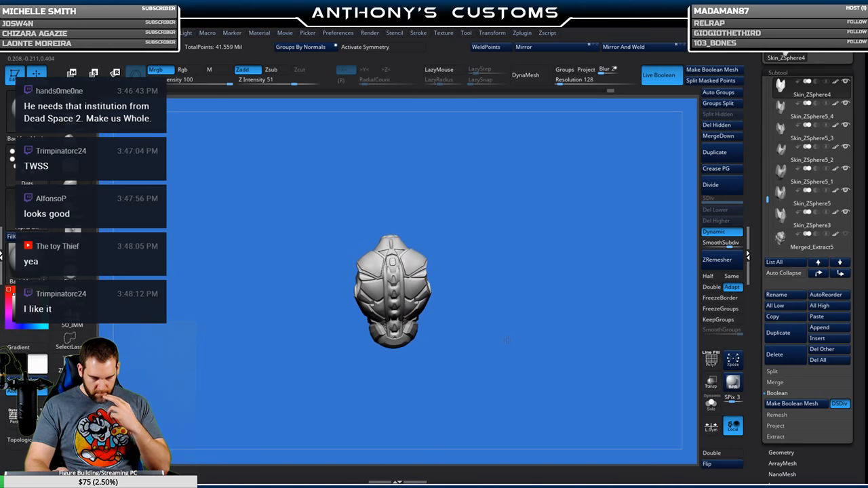
{"action": "left_click_drag", "start_coordinate": [507, 325], "coordinate": [493, 308]}
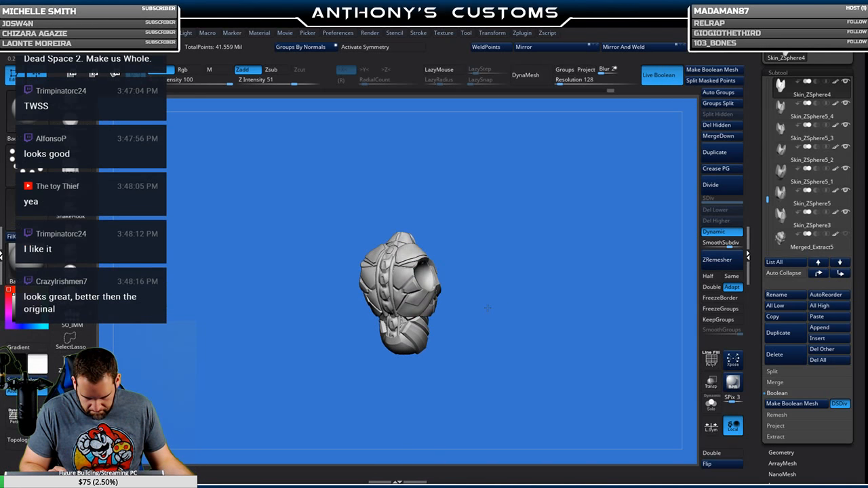
{"action": "left_click_drag", "start_coordinate": [504, 314], "coordinate": [490, 283], "text": "shift"}
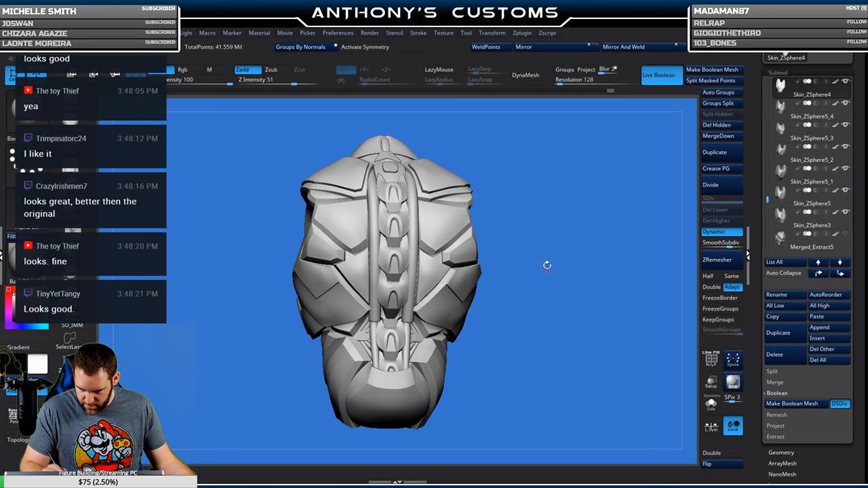
Hide the upper torso armour and the four upper spine pieces, and select the uppermost abdomen spine piece.
{"action": "left_click", "coordinate": [456, 279], "text": "alt"}
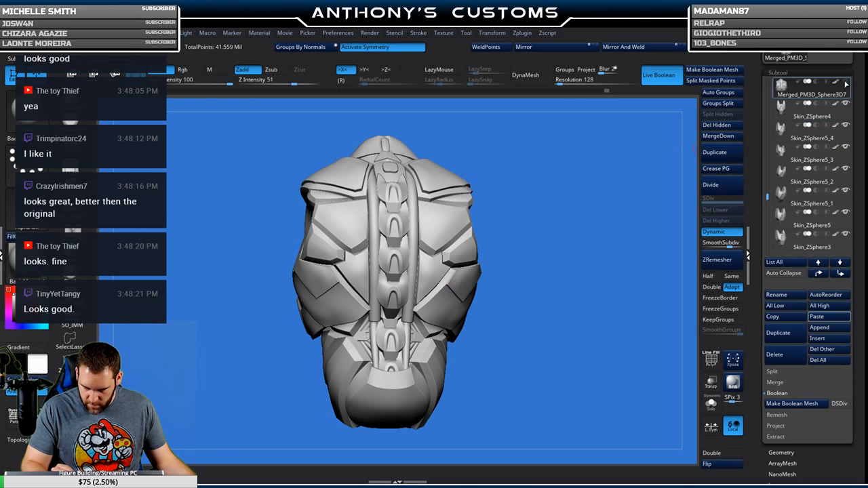
{"action": "left_click", "coordinate": [402, 191], "text": "alt"}
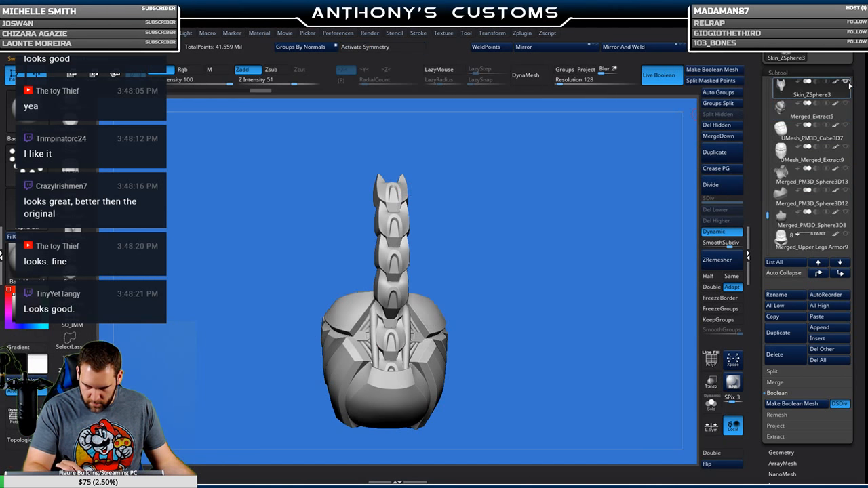
{"action": "left_click", "coordinate": [405, 224], "text": "alt"}
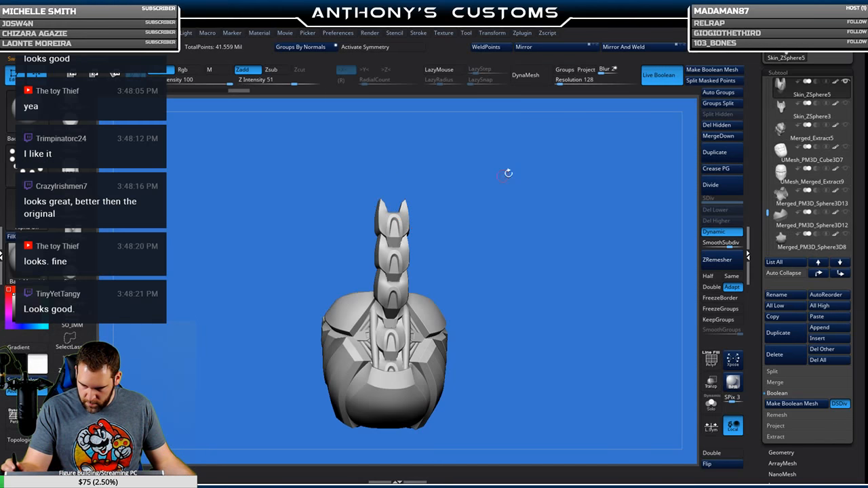
{"action": "left_click", "coordinate": [398, 257], "text": "alt"}
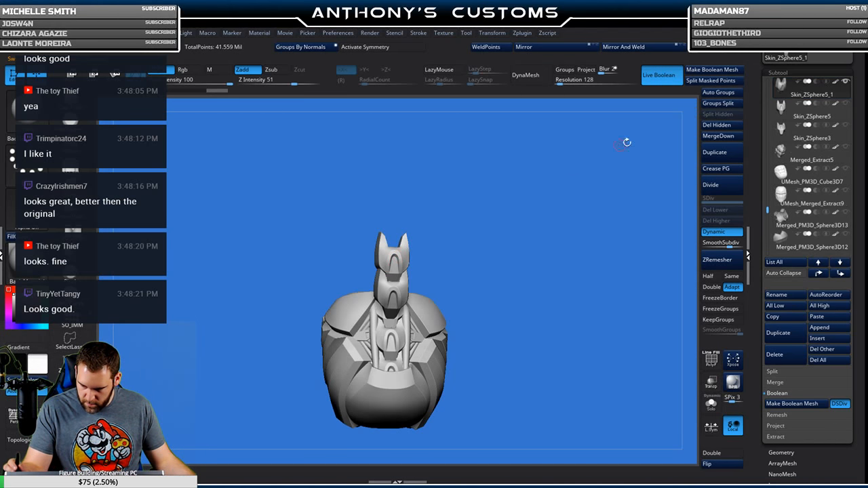
{"action": "left_click", "coordinate": [845, 82]}
{"action": "left_click", "coordinate": [395, 289], "text": "alt"}
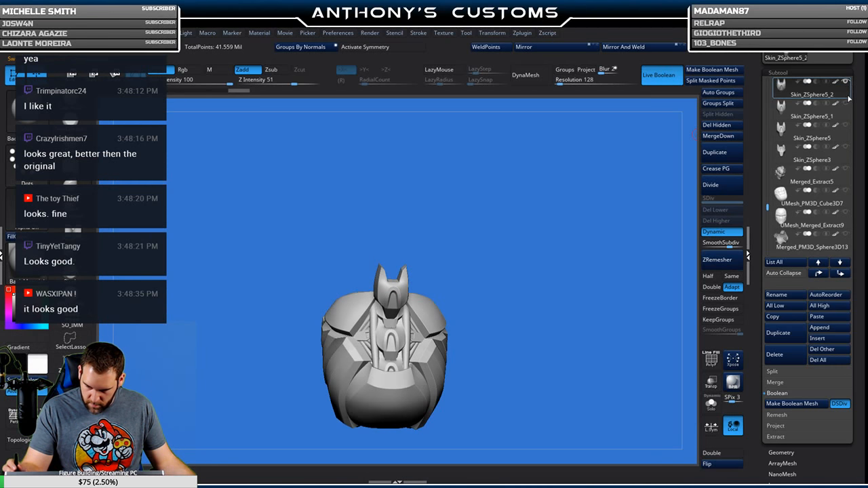
{"action": "mouse_move", "coordinate": [795, 92]}
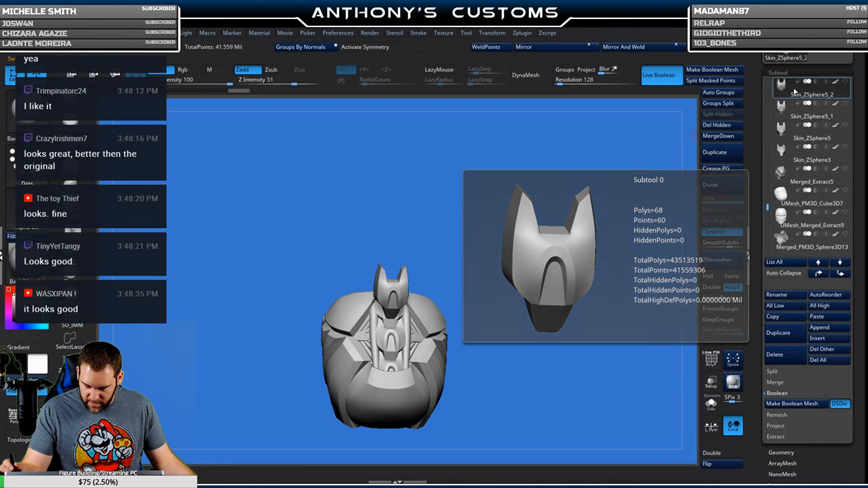
{"action": "left_click", "coordinate": [393, 321], "text": "alt"}
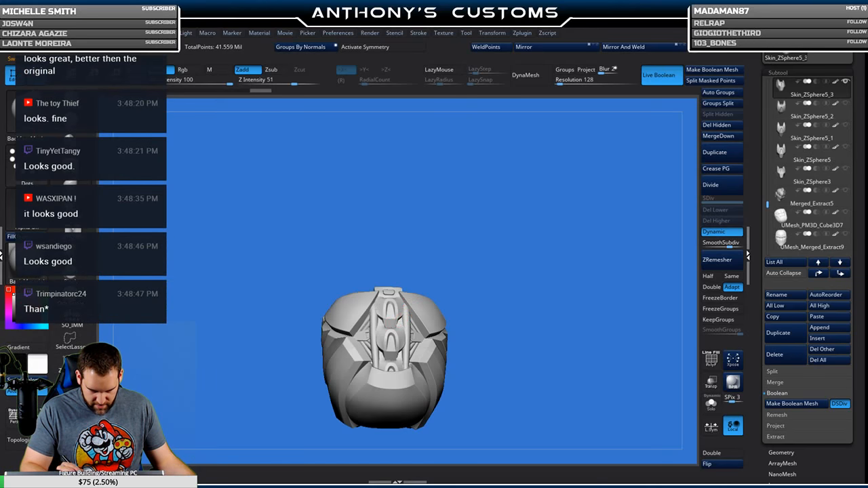
{"action": "left_click_drag", "start_coordinate": [551, 244], "coordinate": [548, 284], "text": "alt"}
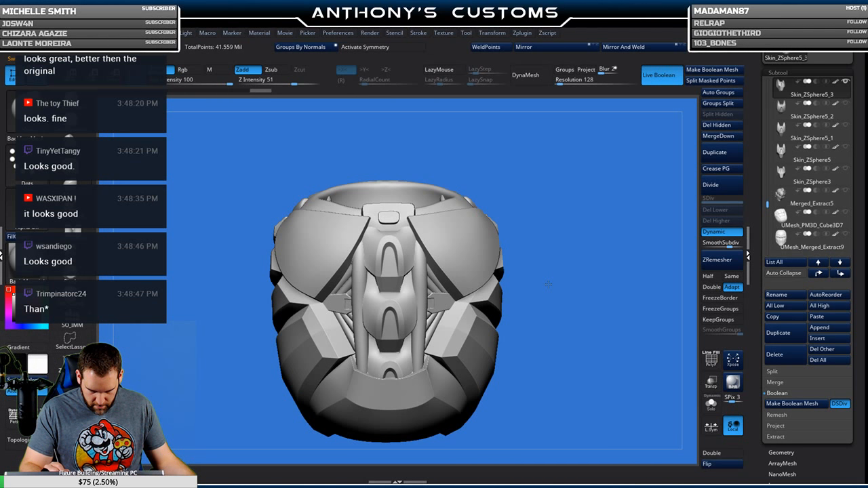
Select the middle spine plate on the torso, raise it slightly and tilt it a little.
{"action": "left_click_drag", "start_coordinate": [548, 285], "coordinate": [525, 259]}
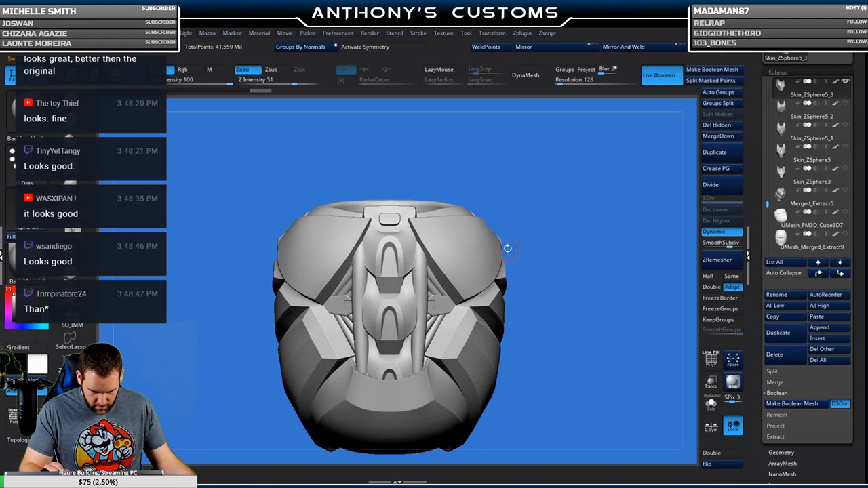
{"action": "left_click_drag", "start_coordinate": [559, 214], "coordinate": [539, 223]}
{"action": "left_click", "coordinate": [394, 311], "text": "alt"}
{"action": "key", "text": "w"}
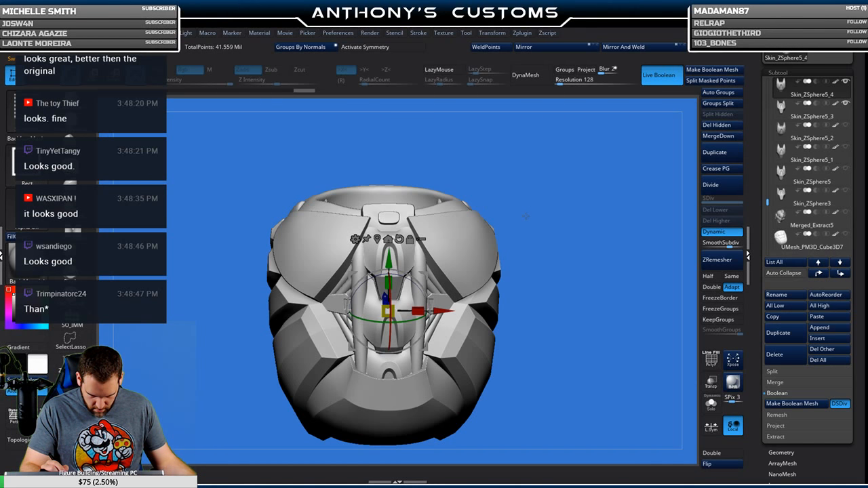
{"action": "mouse_move", "coordinate": [533, 210]}
{"action": "left_mouse_down"}
{"action": "mouse_move", "coordinate": [548, 206]}
{"action": "mouse_move", "coordinate": [534, 212]}
{"action": "left_mouse_up"}
{"action": "left_click_drag", "start_coordinate": [389, 260], "coordinate": [389, 252]}
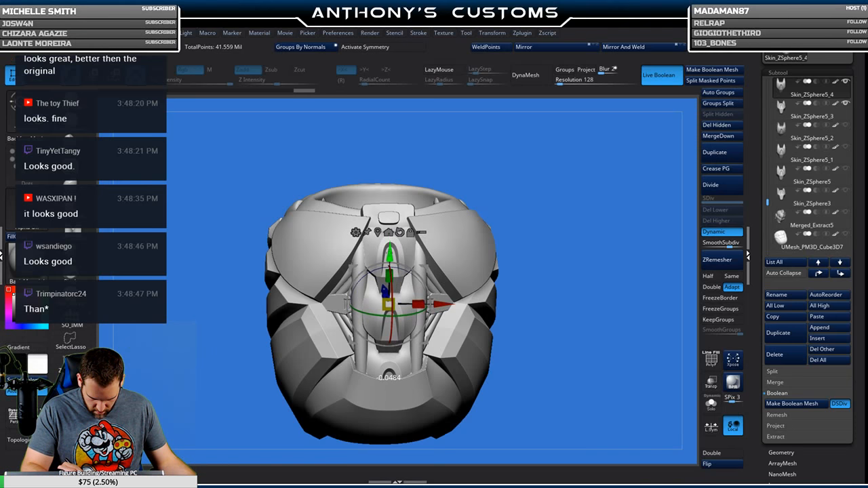
{"action": "left_click_drag", "start_coordinate": [392, 289], "coordinate": [392, 291]}
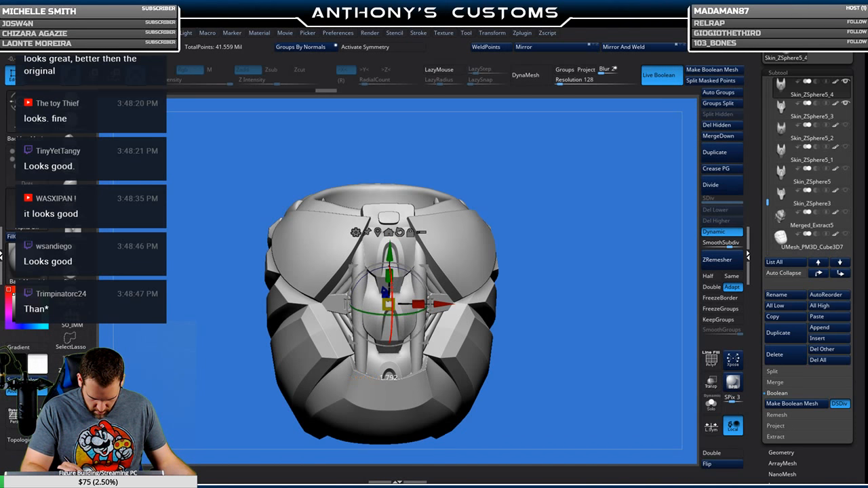
Nudge the middle spine plate slightly in depth from the side, and return to sculpting mode.
{"action": "left_click_drag", "start_coordinate": [605, 204], "coordinate": [564, 203]}
{"action": "left_click_drag", "start_coordinate": [555, 193], "coordinate": [614, 198]}
{"action": "left_click_drag", "start_coordinate": [333, 296], "coordinate": [330, 296]}
{"action": "left_click_drag", "start_coordinate": [583, 224], "coordinate": [517, 232]}
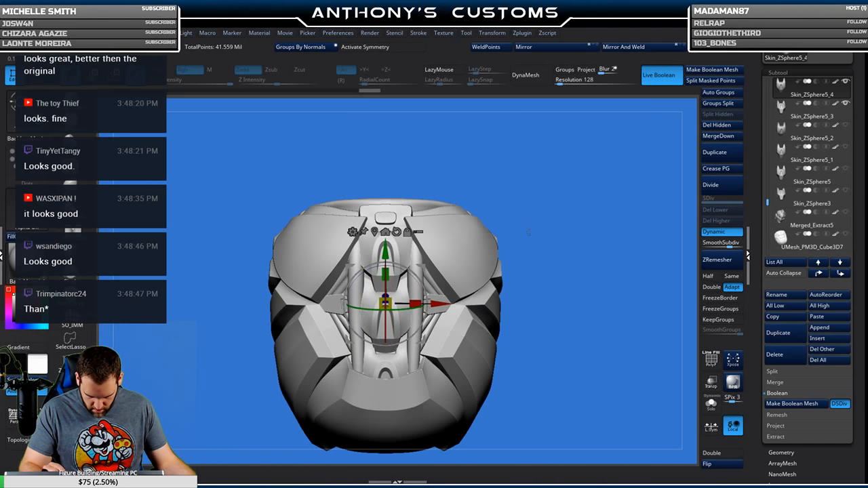
{"action": "key", "text": "q"}
Isolate the torso's base body and push its surface in behind the spine plates with the Move brush, then show all armour parts again.
{"action": "left_click", "coordinate": [463, 259], "text": "alt"}
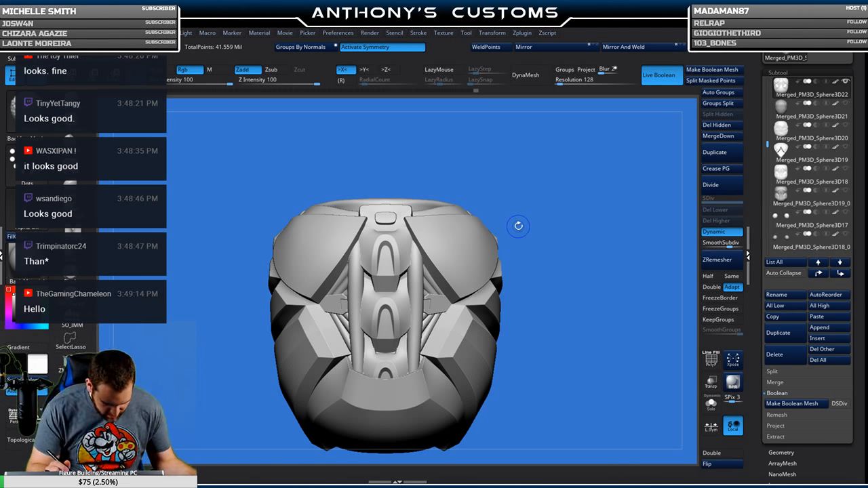
{"action": "key", "text": "shift+f"}
{"action": "left_click_drag", "start_coordinate": [545, 209], "coordinate": [594, 173], "text": "alt"}
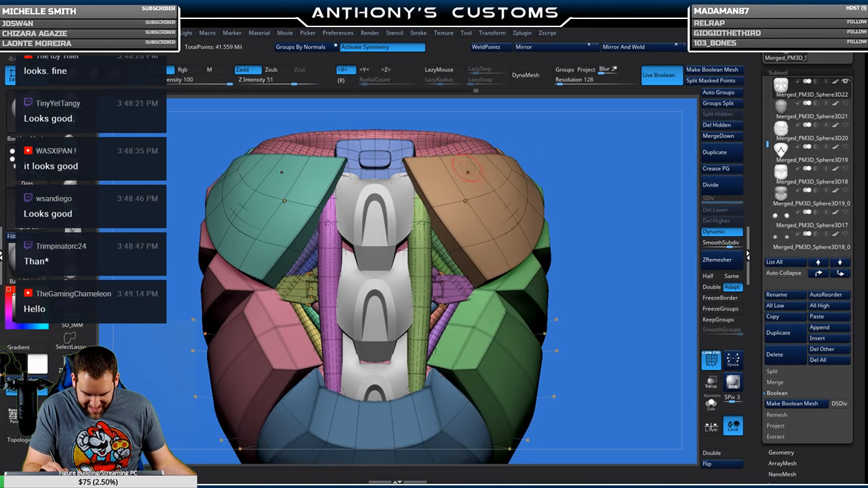
{"action": "key", "text": "space"}
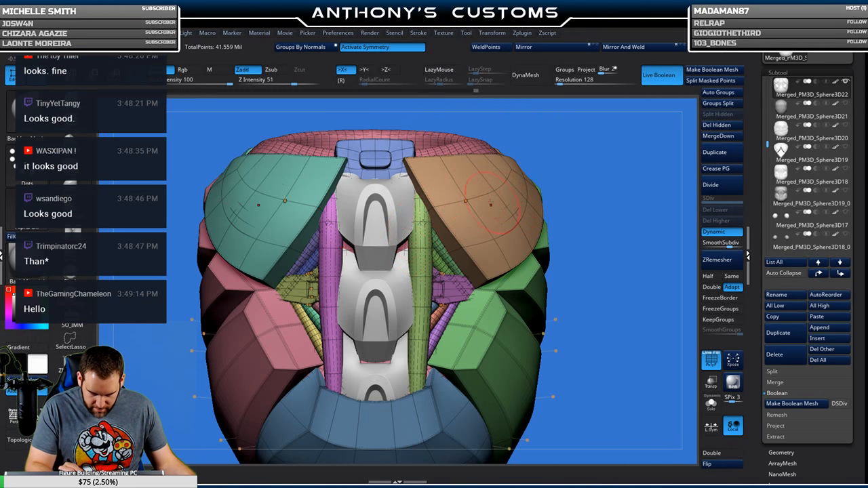
{"action": "left_click", "coordinate": [457, 151], "text": "ctrl+shift"}
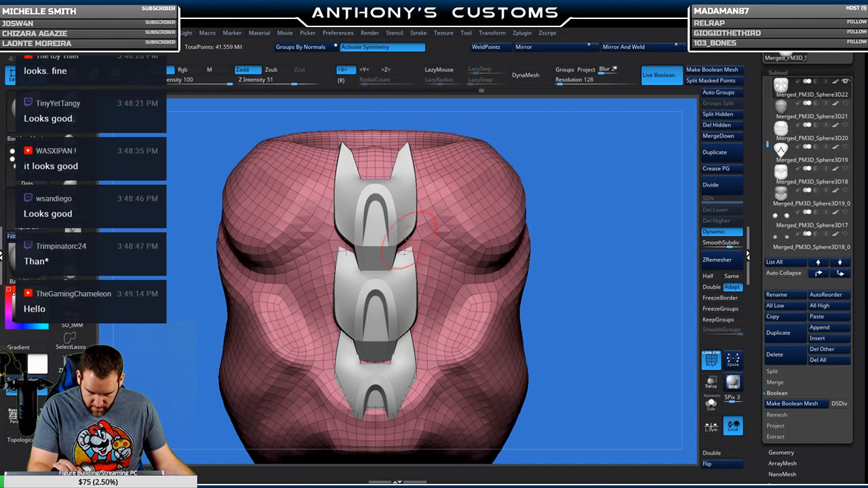
{"action": "left_click_drag", "start_coordinate": [408, 248], "coordinate": [405, 250]}
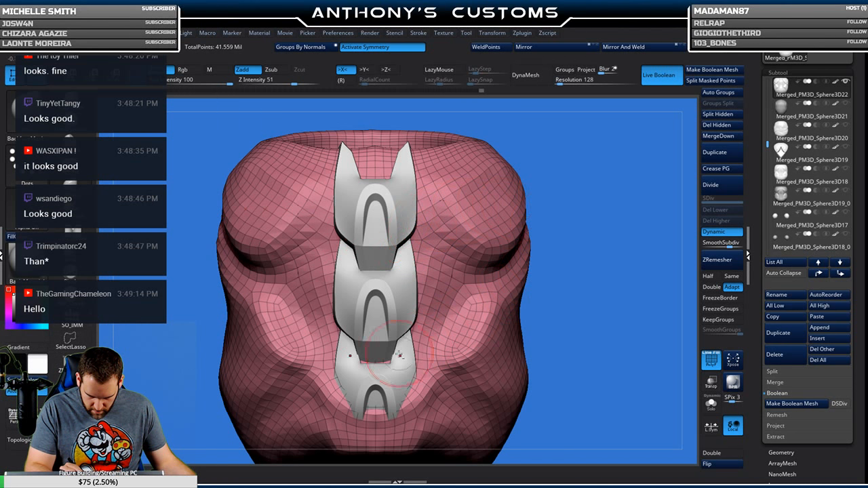
{"action": "left_click_drag", "start_coordinate": [389, 367], "coordinate": [388, 365]}
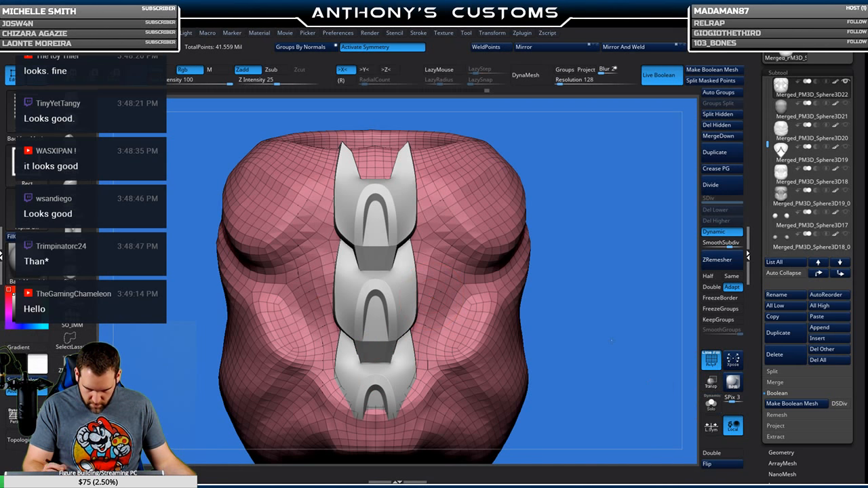
{"action": "left_click", "coordinate": [613, 341], "text": "ctrl+shift"}
Examine the torso armour and spine plates from the side, front and below, with and without the wireframe.
{"action": "mouse_move", "coordinate": [611, 361]}
{"action": "left_mouse_down"}
{"action": "mouse_move", "coordinate": [603, 317]}
{"action": "mouse_move", "coordinate": [603, 366]}
{"action": "mouse_move", "coordinate": [590, 358]}
{"action": "mouse_move", "coordinate": [631, 360]}
{"action": "left_mouse_up"}
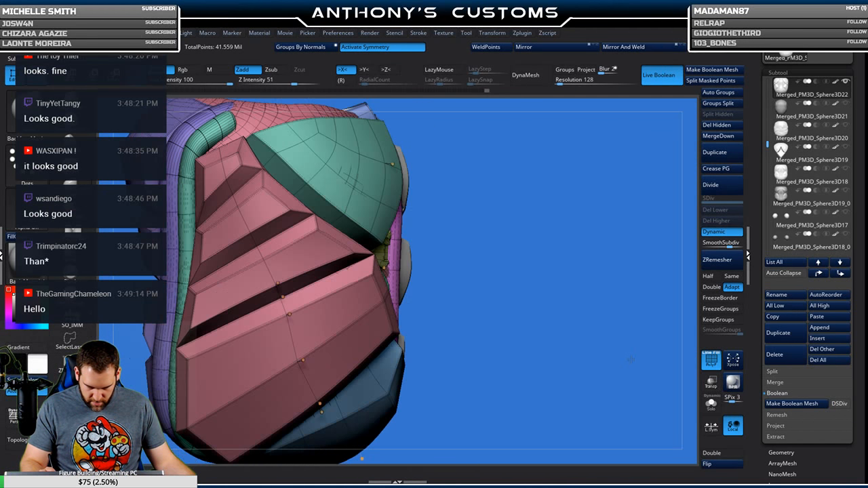
{"action": "left_click_drag", "start_coordinate": [485, 175], "coordinate": [446, 219]}
{"action": "left_click_drag", "start_coordinate": [482, 380], "coordinate": [375, 348], "text": "alt"}
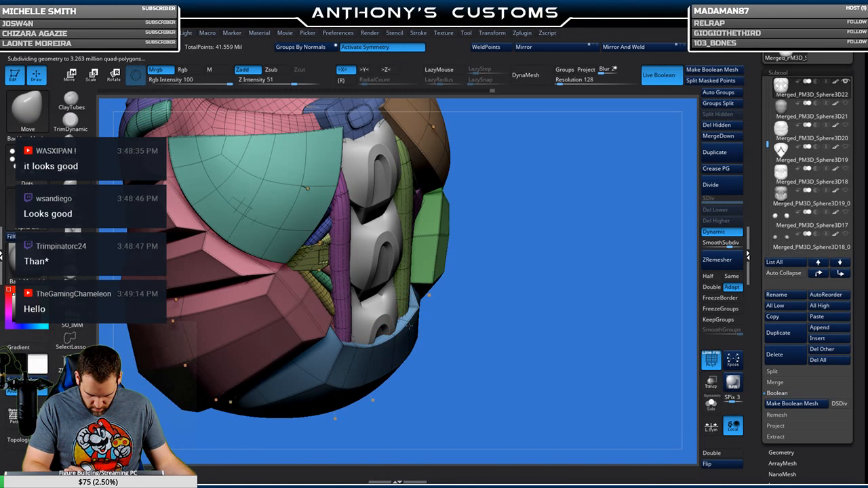
{"action": "left_click_drag", "start_coordinate": [523, 285], "coordinate": [450, 300]}
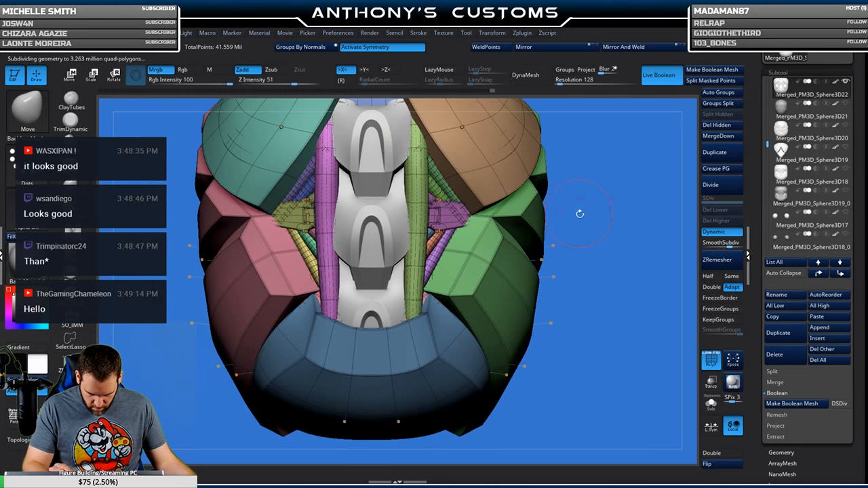
{"action": "left_click_drag", "start_coordinate": [590, 311], "coordinate": [562, 296], "text": "alt"}
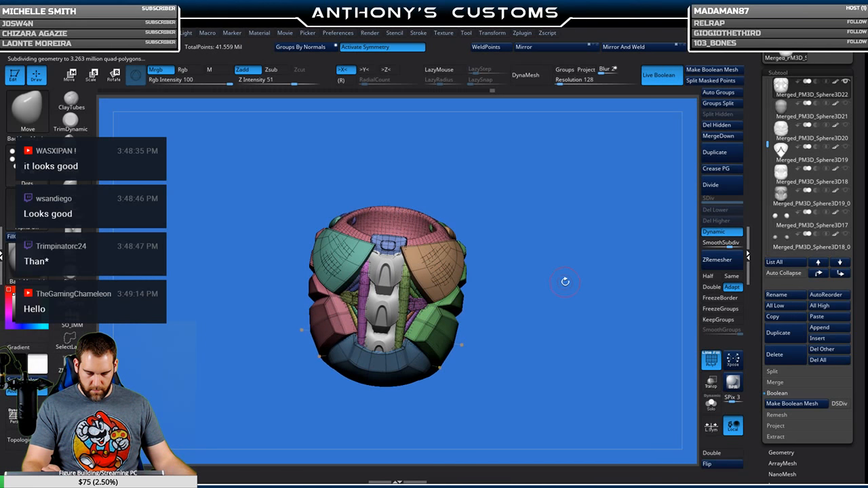
{"action": "key", "text": "shift+f"}
{"action": "left_click_drag", "start_coordinate": [576, 267], "coordinate": [572, 285]}
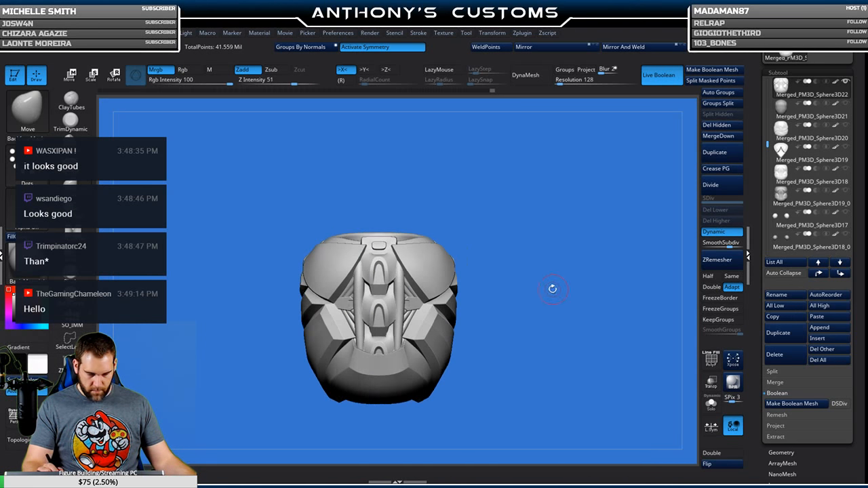
Merge the lowest spine plate, Skin_ZSphere4, down with Skin_ZSphere5_4 and Skin_ZSphere5_3 into one subtool.
{"action": "scroll", "coordinate": [848, 176], "scroll_direction": "up", "scroll_amount": 5}
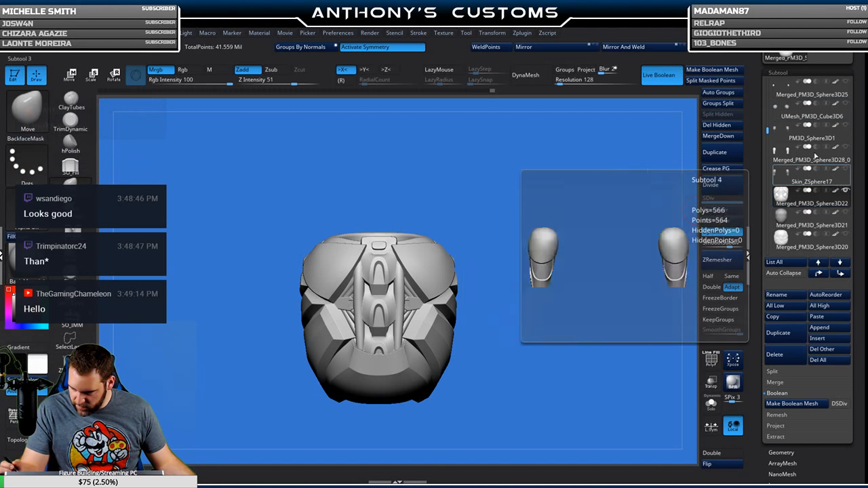
{"action": "left_click_drag", "start_coordinate": [768, 132], "coordinate": [775, 196]}
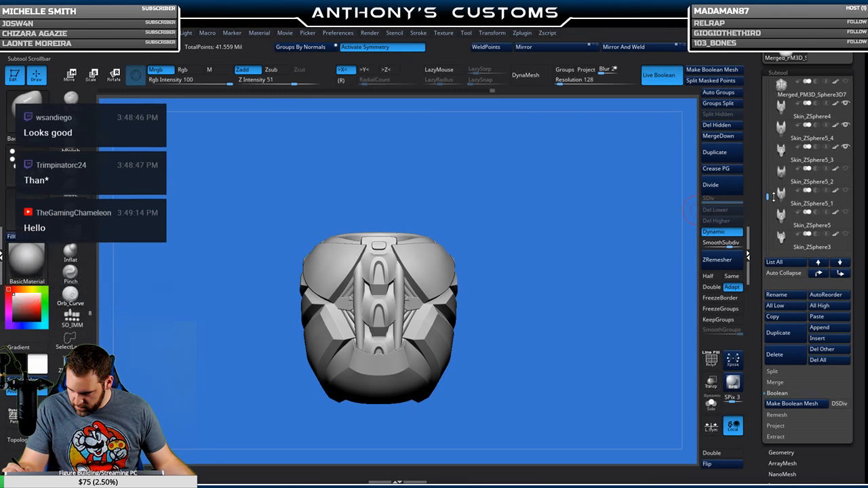
{"action": "left_click", "coordinate": [797, 116]}
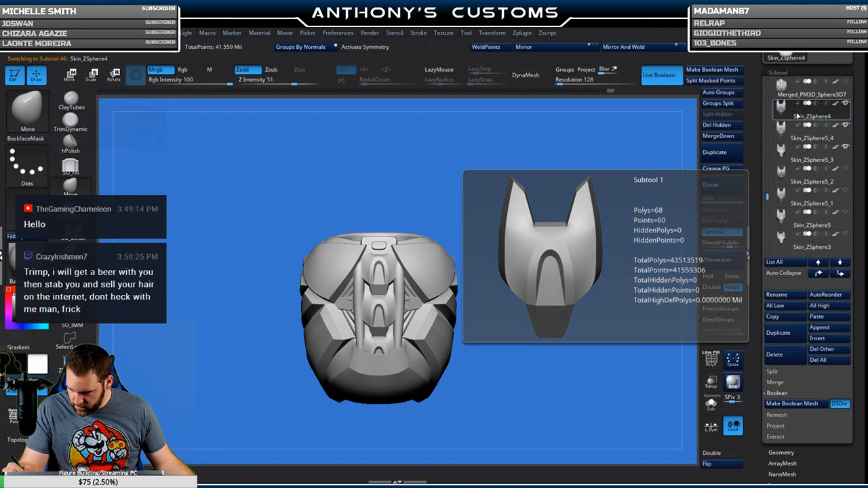
{"action": "key", "text": "shift+f"}
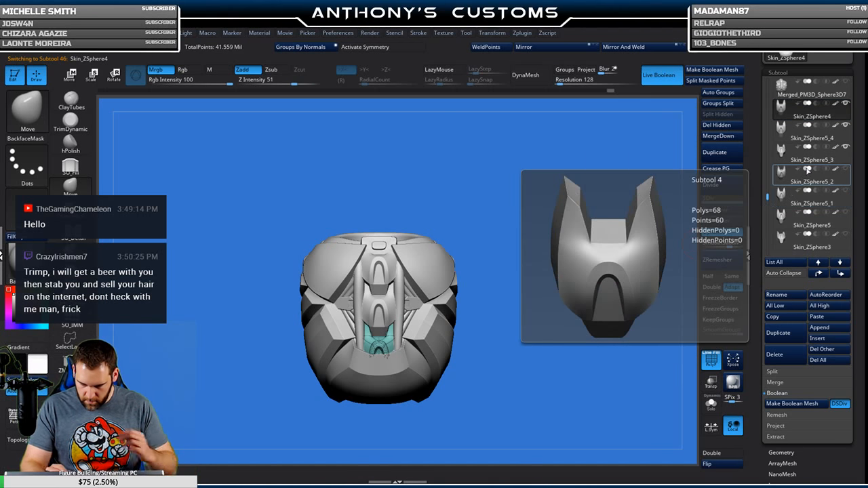
{"action": "left_click", "coordinate": [719, 135]}
{"action": "left_click", "coordinate": [685, 155]}
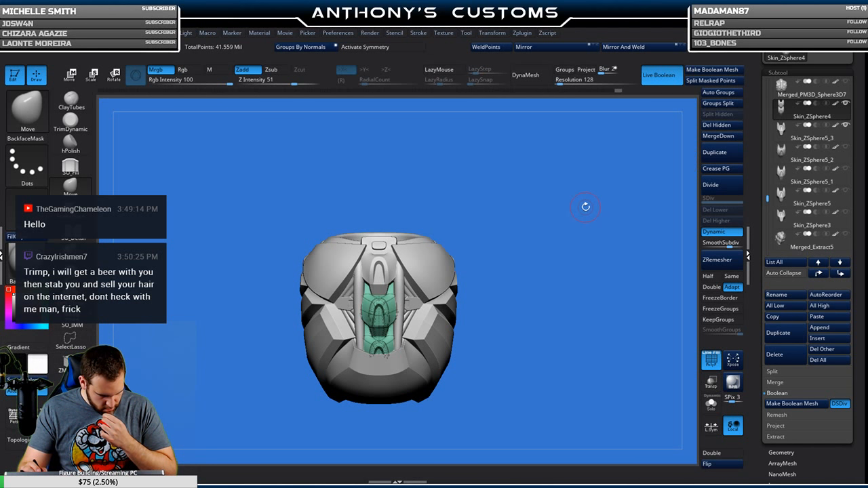
{"action": "left_click", "coordinate": [719, 136]}
{"action": "left_click", "coordinate": [686, 156]}
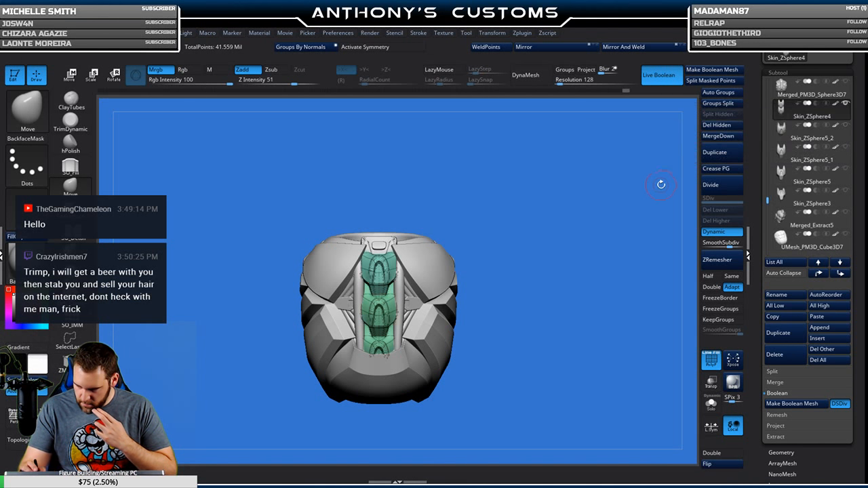
Reorder the merged spine plates subtool Skin_ZSphere4 so it sits directly below Merged_PM3D_Sphere3D22.
{"action": "left_click_drag", "start_coordinate": [611, 248], "coordinate": [609, 222]}
{"action": "left_click_drag", "start_coordinate": [767, 200], "coordinate": [768, 188]}
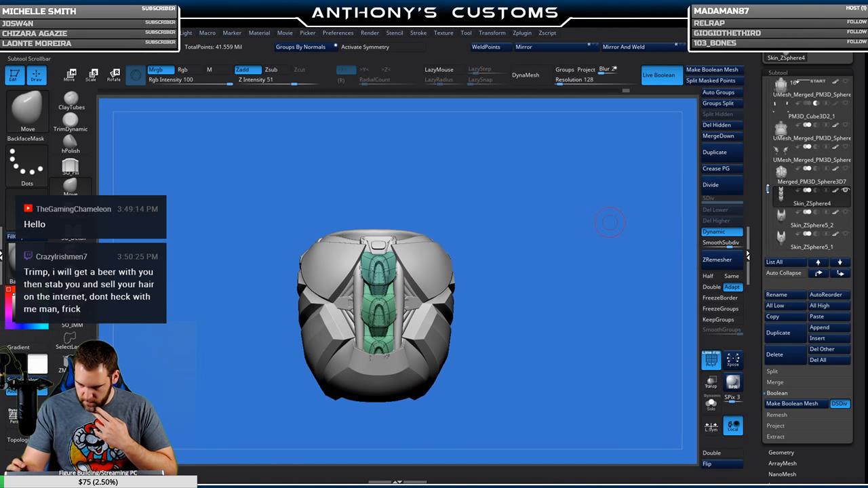
{"action": "left_click", "coordinate": [818, 274]}
{"action": "left_click", "coordinate": [818, 273]}
{"action": "left_click", "coordinate": [818, 273]}
{"action": "left_click", "coordinate": [817, 275]}
{"action": "left_click", "coordinate": [818, 275]}
{"action": "left_click_drag", "start_coordinate": [767, 187], "coordinate": [767, 178]}
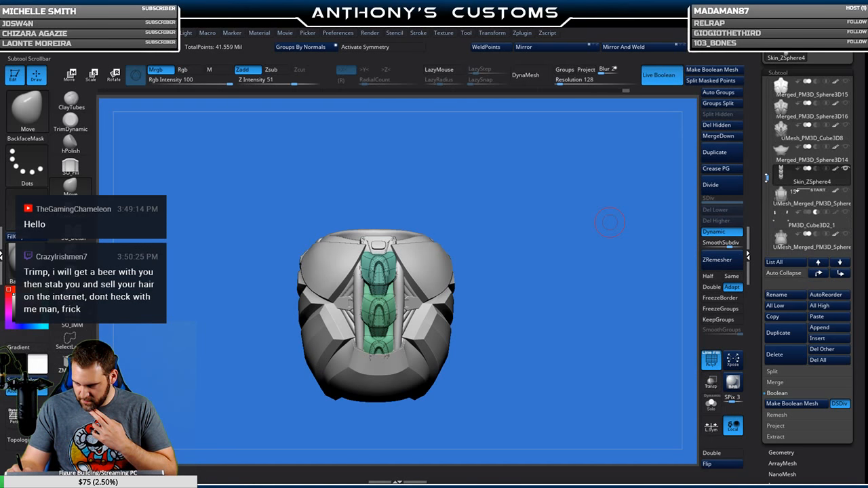
{"action": "left_click", "coordinate": [818, 273]}
{"action": "left_click", "coordinate": [818, 273]}
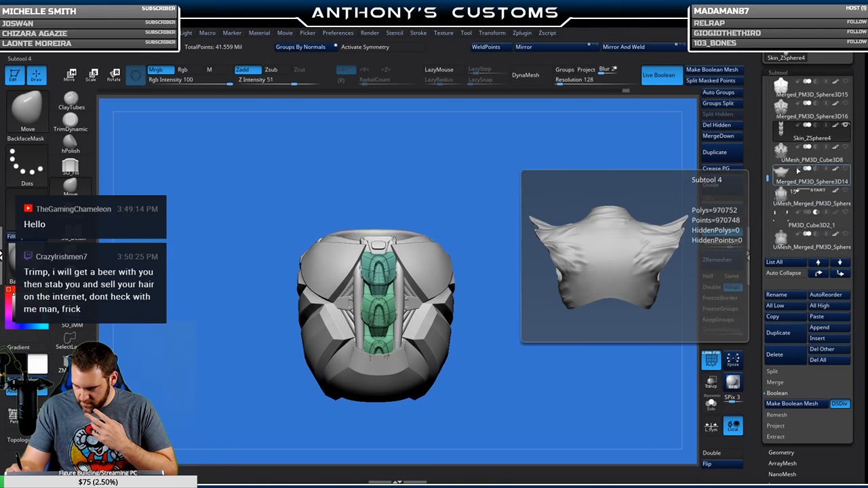
{"action": "mouse_move", "coordinate": [794, 116]}
{"action": "mouse_move", "coordinate": [767, 178]}
{"action": "left_mouse_down"}
{"action": "mouse_move", "coordinate": [767, 169]}
{"action": "mouse_move", "coordinate": [767, 191]}
{"action": "mouse_move", "coordinate": [767, 175]}
{"action": "left_mouse_up"}
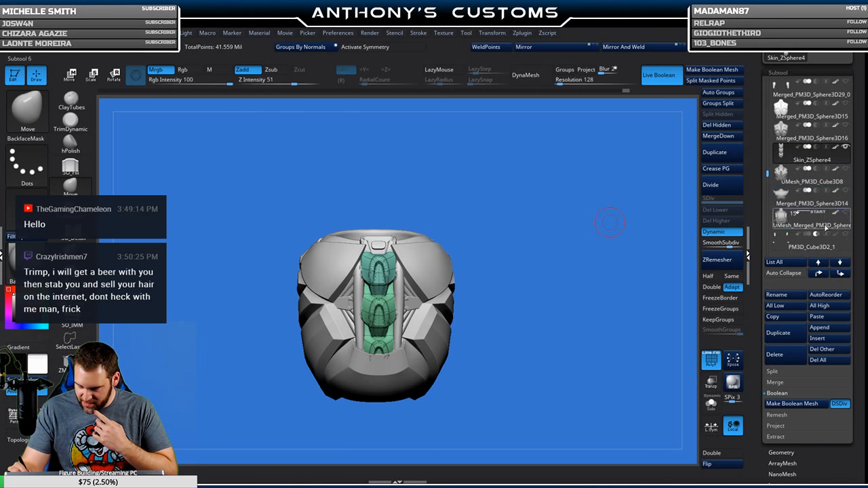
{"action": "left_click", "coordinate": [819, 274]}
{"action": "left_click", "coordinate": [819, 273]}
{"action": "left_click", "coordinate": [818, 274]}
{"action": "left_click", "coordinate": [819, 274]}
{"action": "left_click", "coordinate": [818, 273]}
{"action": "left_click", "coordinate": [818, 273]}
{"action": "left_click", "coordinate": [819, 273]}
{"action": "left_click", "coordinate": [818, 274]}
{"action": "left_click", "coordinate": [818, 273]}
{"action": "left_click", "coordinate": [818, 274]}
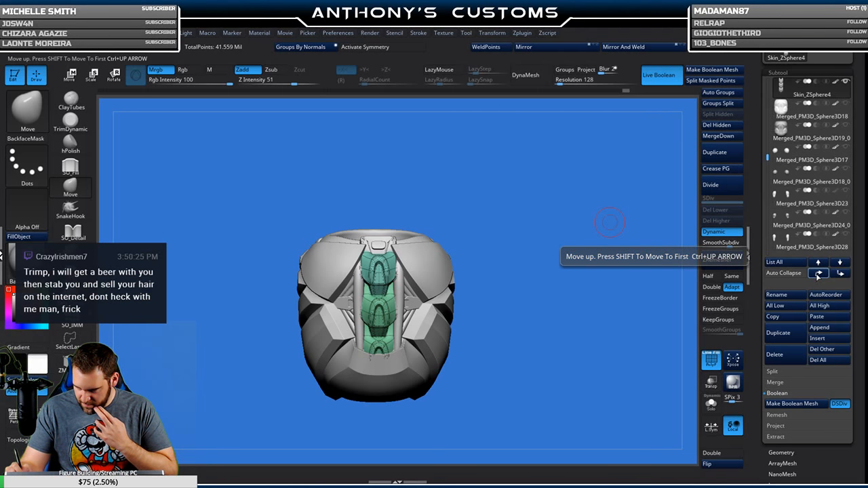
{"action": "left_click", "coordinate": [819, 274]}
{"action": "left_click", "coordinate": [819, 274]}
{"action": "left_click", "coordinate": [818, 273]}
{"action": "left_click", "coordinate": [819, 274]}
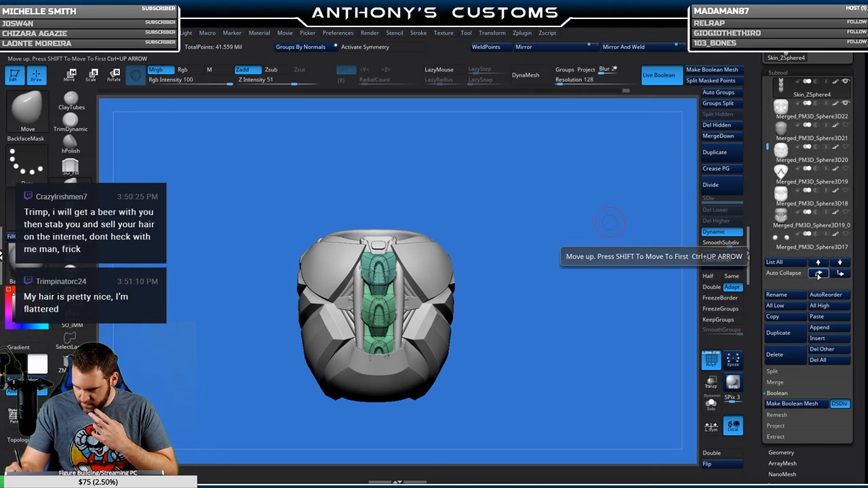
{"action": "mouse_move", "coordinate": [795, 111]}
{"action": "left_click", "coordinate": [840, 274]}
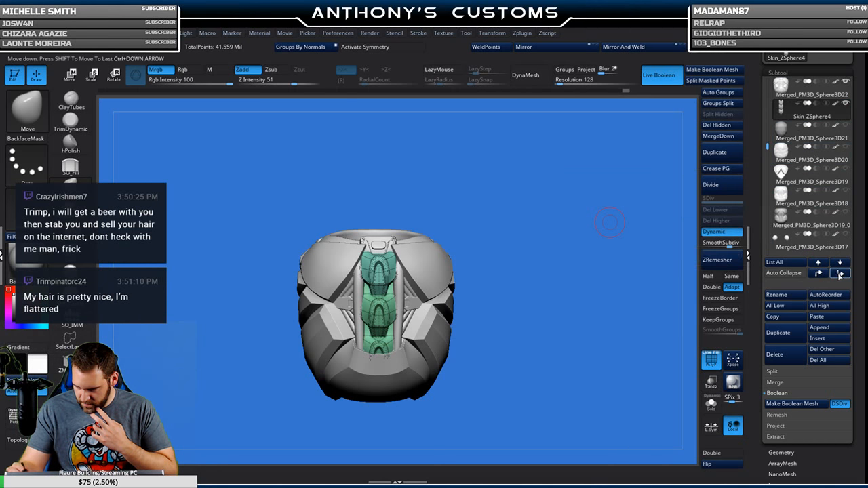
Select the torso subtool Merged_PM3D_Sphere3D22, save the project, and merge the torso down with the spine plates.
{"action": "mouse_move", "coordinate": [806, 95]}
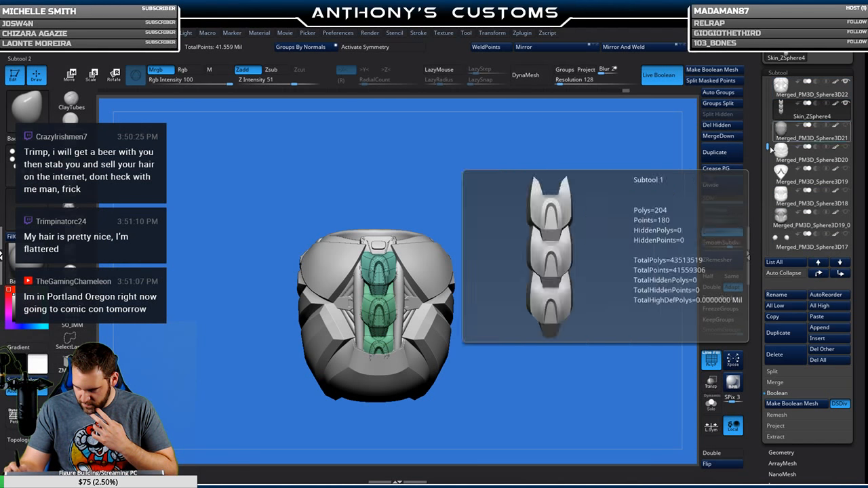
{"action": "left_click", "coordinate": [807, 91]}
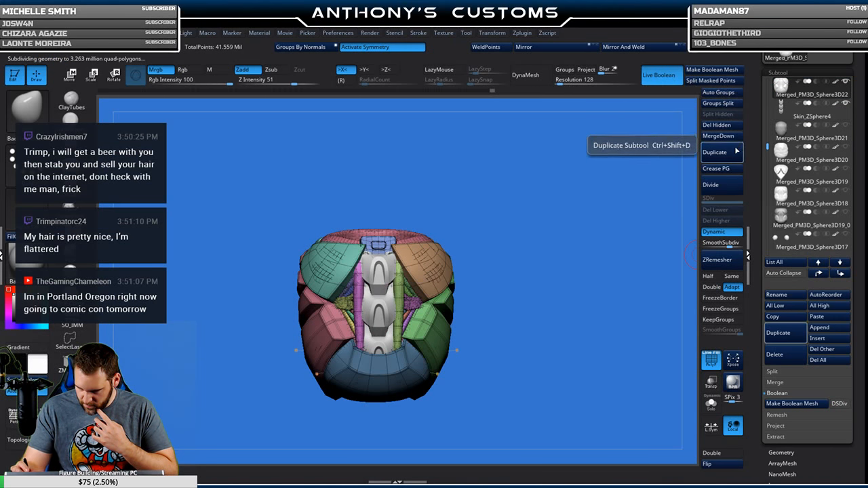
{"action": "key", "text": "ctrl"}
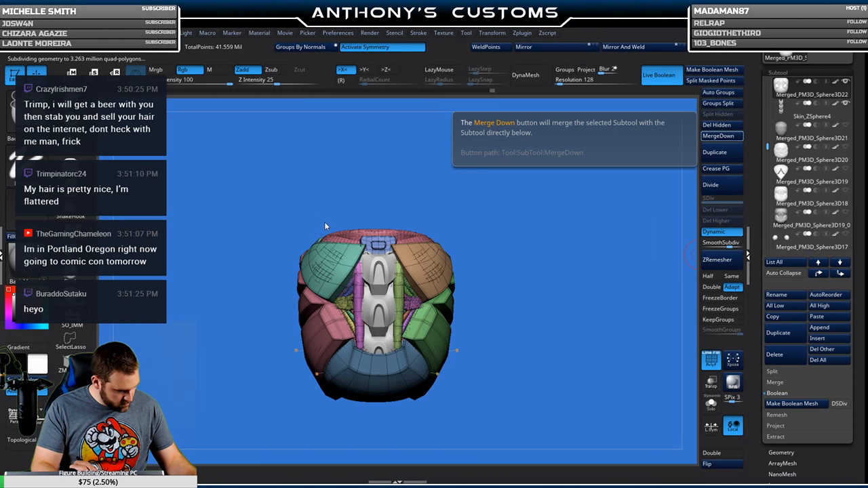
{"action": "key", "text": "ctrl+s"}
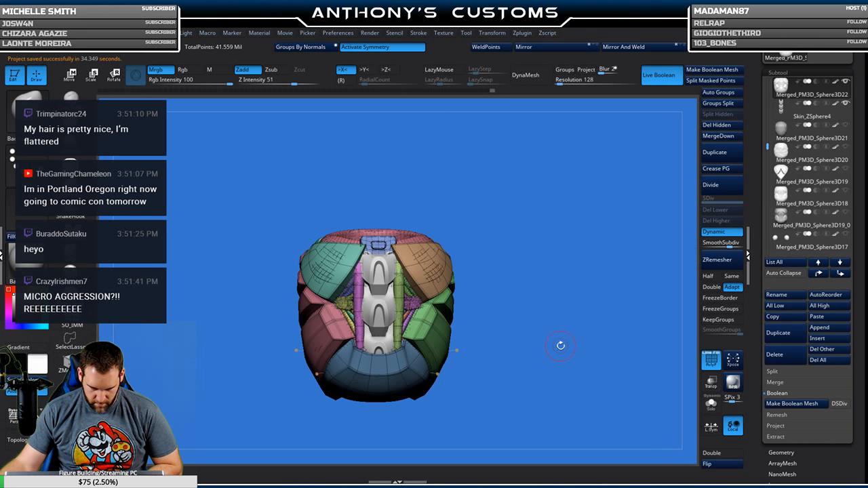
{"action": "left_click", "coordinate": [718, 135]}
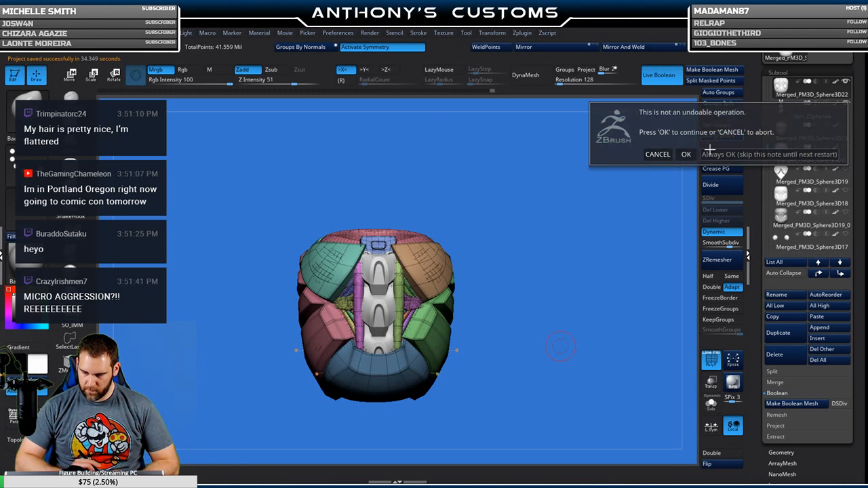
{"action": "left_click", "coordinate": [686, 157]}
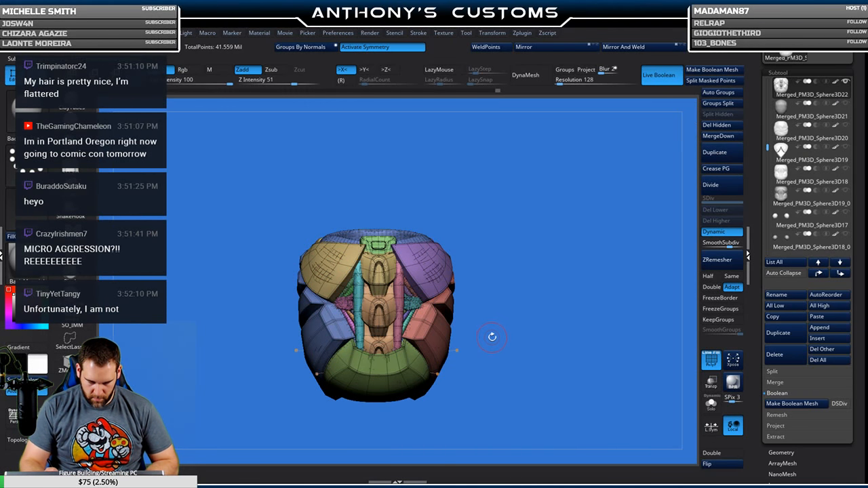
Select the spine plate Skin_ZSphere5_2 and show Skin_ZSphere5_1, Skin_ZSphere5 and Skin_ZSphere3 above the lower torso.
{"action": "key", "text": "shift+f"}
{"action": "left_click_drag", "start_coordinate": [551, 332], "coordinate": [458, 324]}
{"action": "left_click_drag", "start_coordinate": [535, 336], "coordinate": [472, 363]}
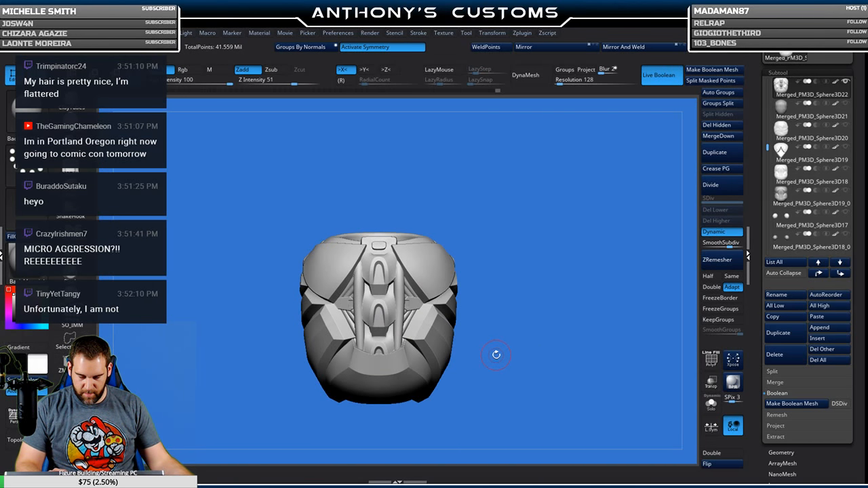
{"action": "left_click_drag", "start_coordinate": [508, 349], "coordinate": [632, 212]}
{"action": "left_click_drag", "start_coordinate": [767, 145], "coordinate": [768, 196]}
{"action": "left_click", "coordinate": [795, 159]}
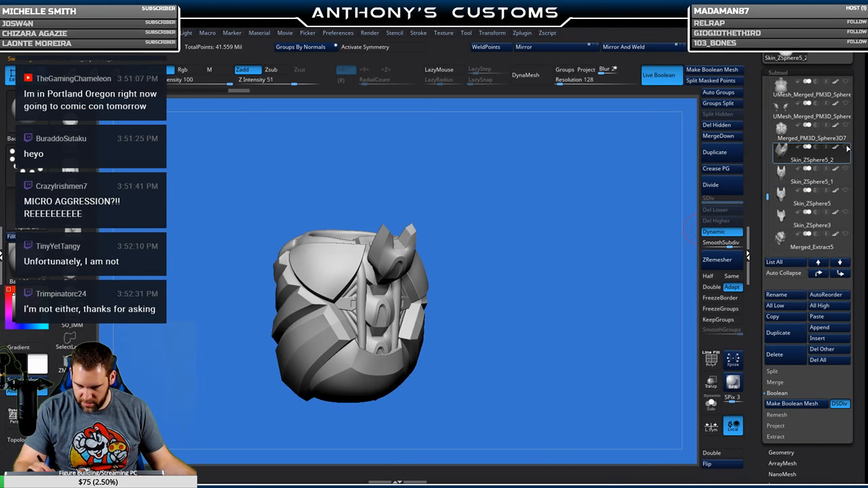
{"action": "left_click", "coordinate": [845, 192]}
{"action": "left_click", "coordinate": [845, 212]}
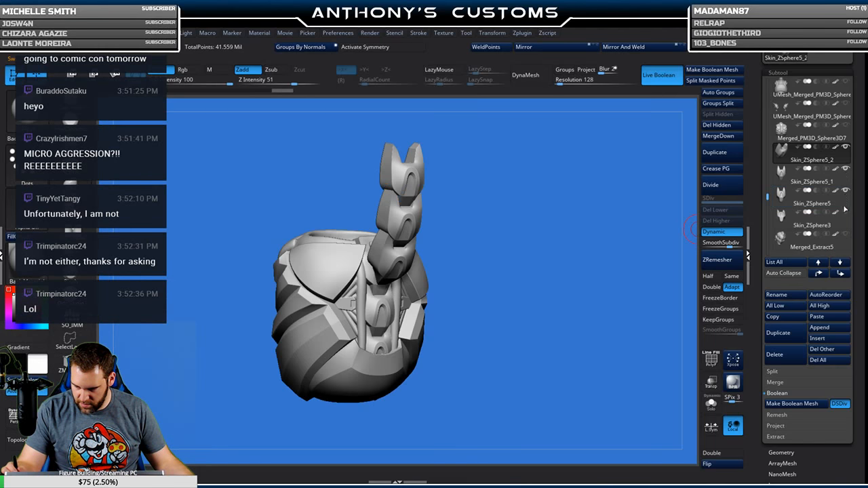
{"action": "left_click", "coordinate": [846, 234]}
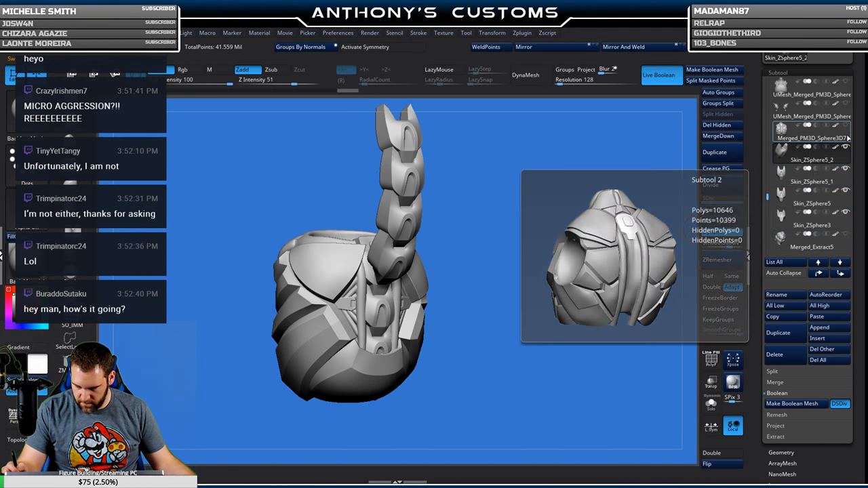
Select the upper torso armour subtool Merged_PM3D_Sphere3D7.
{"action": "mouse_move", "coordinate": [767, 197]}
{"action": "left_mouse_down"}
{"action": "mouse_move", "coordinate": [768, 237]}
{"action": "mouse_move", "coordinate": [766, 106]}
{"action": "mouse_move", "coordinate": [765, 191]}
{"action": "left_mouse_up"}
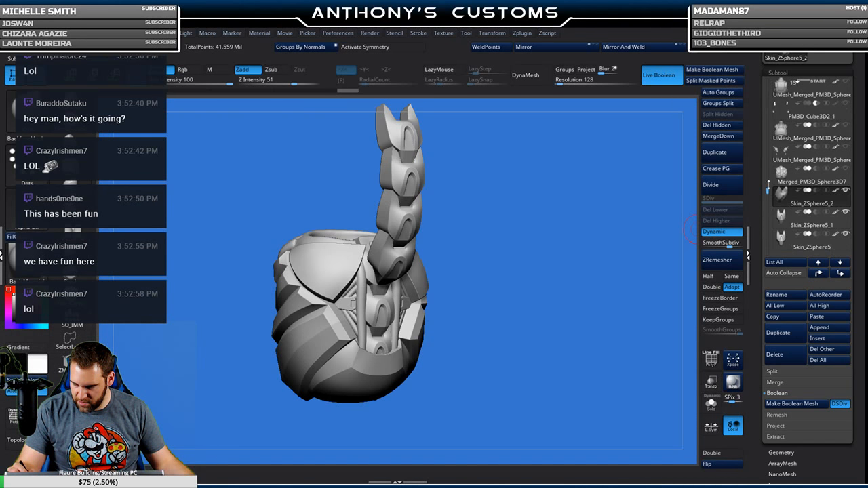
{"action": "mouse_move", "coordinate": [787, 178]}
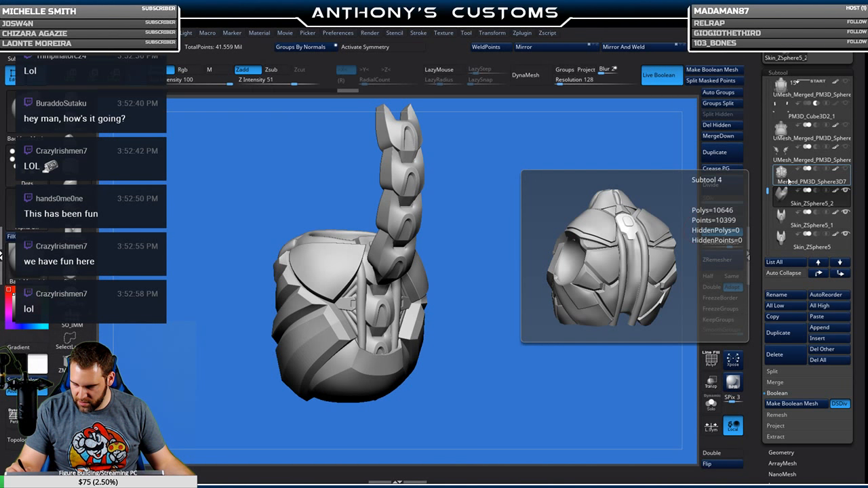
{"action": "left_click", "coordinate": [829, 181]}
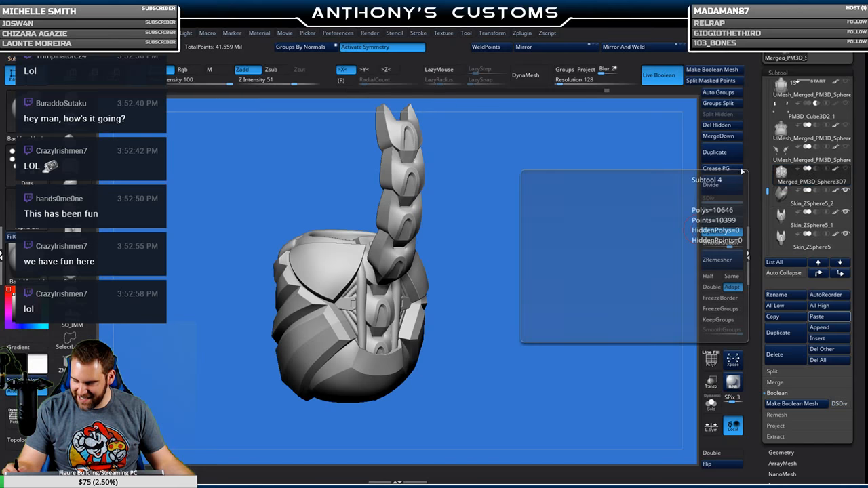
Examine how the spine plates sit in the upper torso armour from the back and sides, with and without the wireframe.
{"action": "key", "text": "f"}
{"action": "mouse_move", "coordinate": [556, 328]}
{"action": "left_mouse_down"}
{"action": "mouse_move", "coordinate": [567, 327]}
{"action": "mouse_move", "coordinate": [554, 322]}
{"action": "left_mouse_up"}
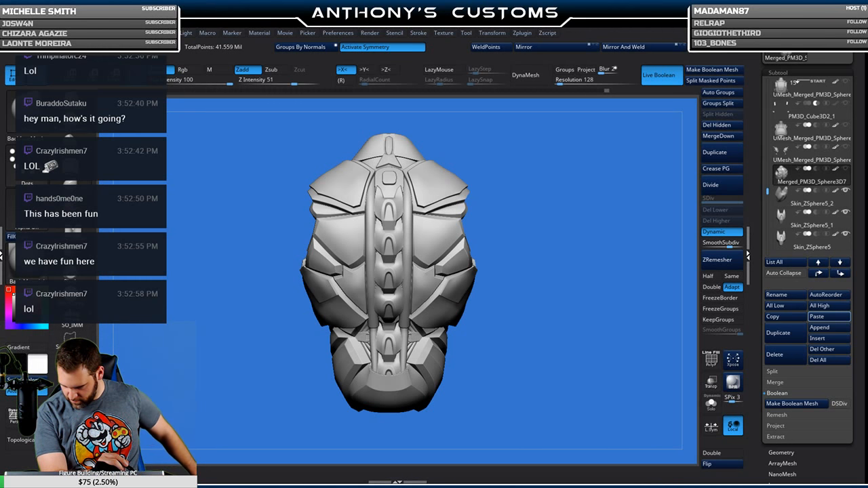
{"action": "left_click_drag", "start_coordinate": [529, 299], "coordinate": [572, 316]}
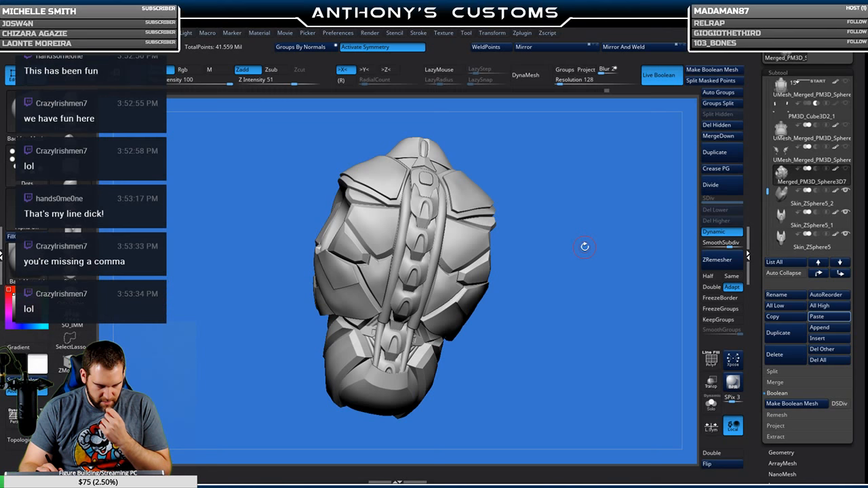
{"action": "left_click_drag", "start_coordinate": [547, 226], "coordinate": [540, 325]}
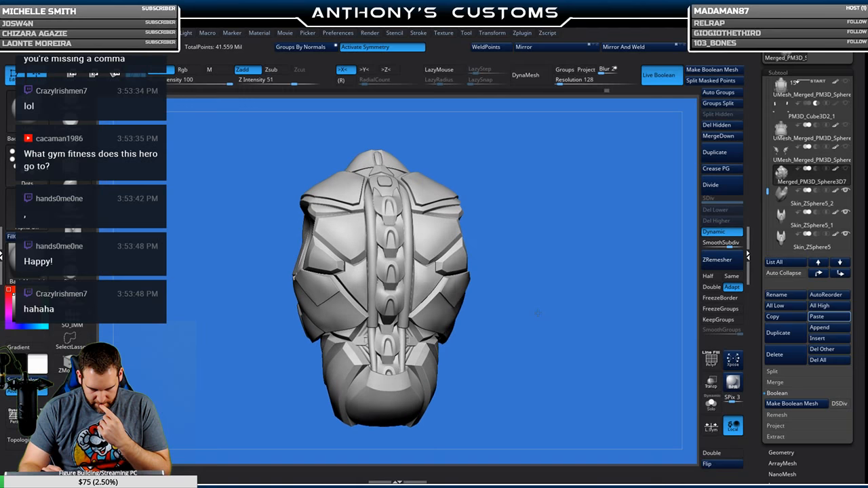
{"action": "left_click_drag", "start_coordinate": [534, 277], "coordinate": [566, 309]}
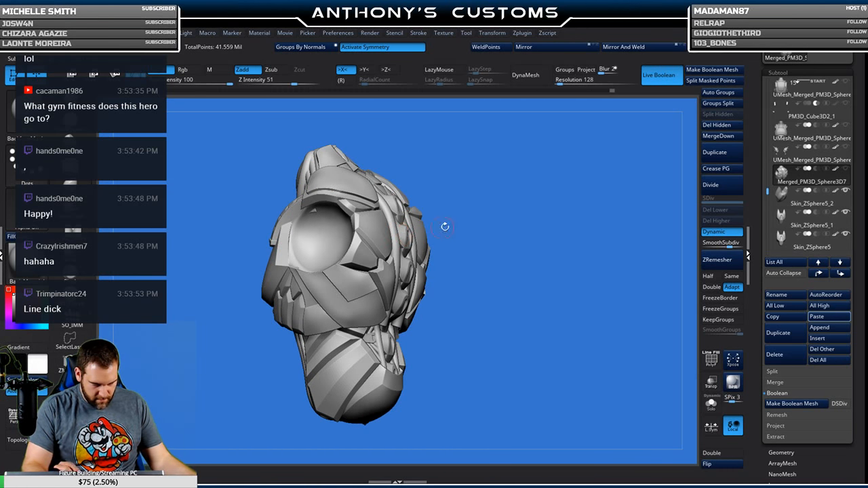
{"action": "left_click_drag", "start_coordinate": [533, 253], "coordinate": [569, 213], "text": "shift"}
{"action": "left_click_drag", "start_coordinate": [599, 259], "coordinate": [590, 315], "text": "alt"}
{"action": "key", "text": "shift+f"}
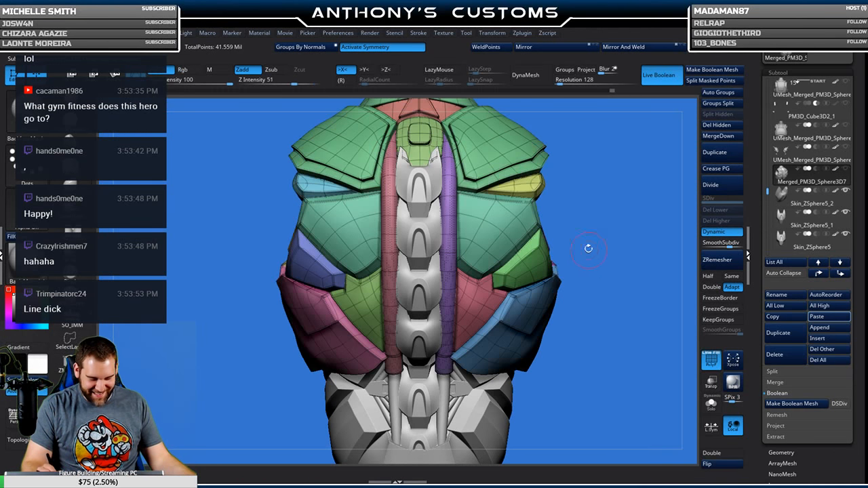
Select the spine plate Skin_ZSphere5, keep the upper torso armour visible, and nudge the plate slightly along its depth axis.
{"action": "left_click", "coordinate": [427, 234], "text": "alt"}
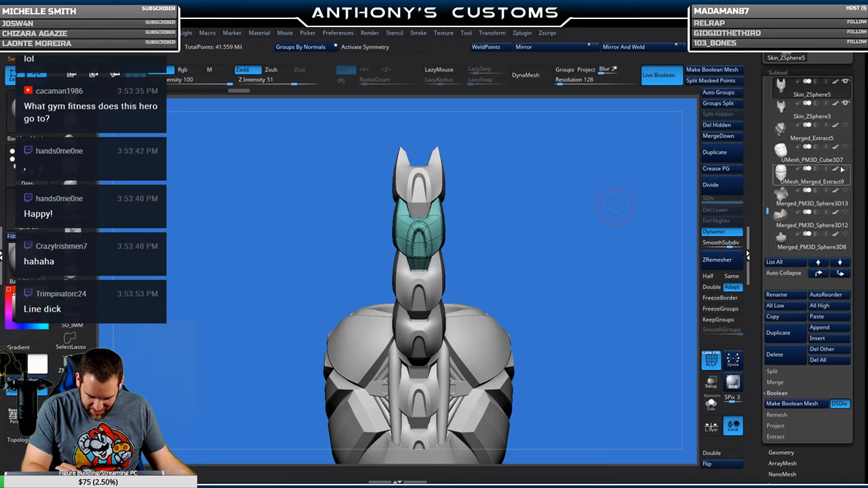
{"action": "left_click_drag", "start_coordinate": [768, 211], "coordinate": [768, 194]}
{"action": "left_click", "coordinate": [845, 125]}
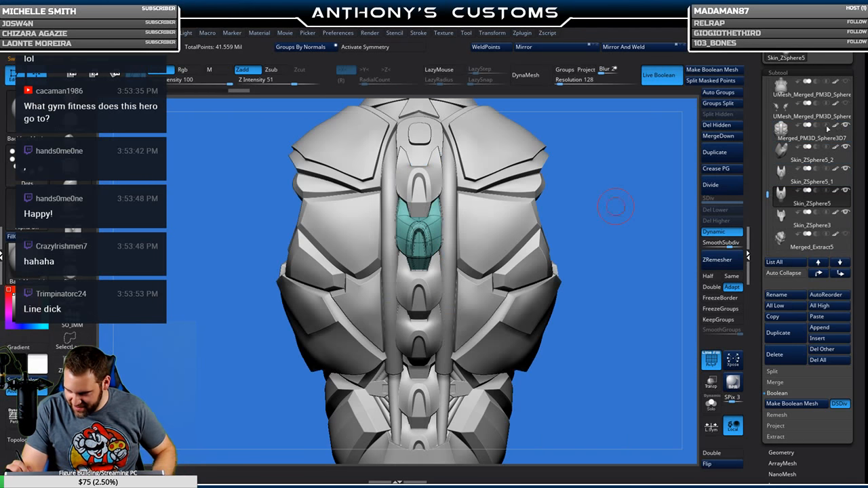
{"action": "left_click_drag", "start_coordinate": [597, 284], "coordinate": [635, 285]}
{"action": "key", "text": "w"}
{"action": "left_click_drag", "start_coordinate": [583, 291], "coordinate": [636, 292]}
{"action": "left_click_drag", "start_coordinate": [375, 236], "coordinate": [376, 236]}
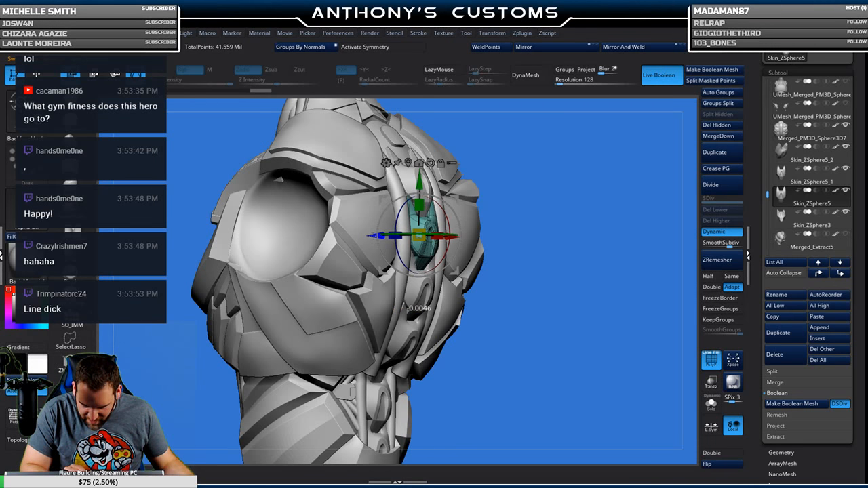
{"action": "left_click_drag", "start_coordinate": [649, 214], "coordinate": [597, 211]}
{"action": "key", "text": "q"}
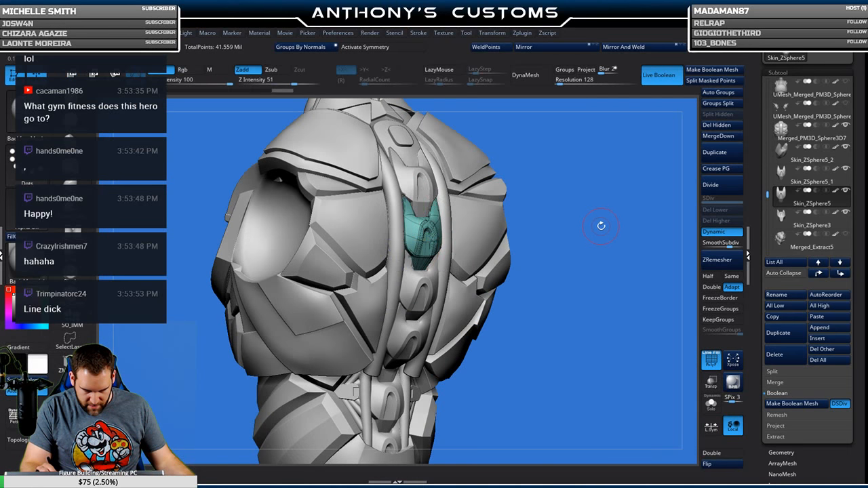
Select the spine plate Skin_ZSphere5_1, show its wireframe, and nudge it slightly in depth between the two back cables.
{"action": "mouse_move", "coordinate": [601, 240]}
{"action": "left_mouse_down"}
{"action": "mouse_move", "coordinate": [584, 224]}
{"action": "mouse_move", "coordinate": [535, 220]}
{"action": "left_mouse_up"}
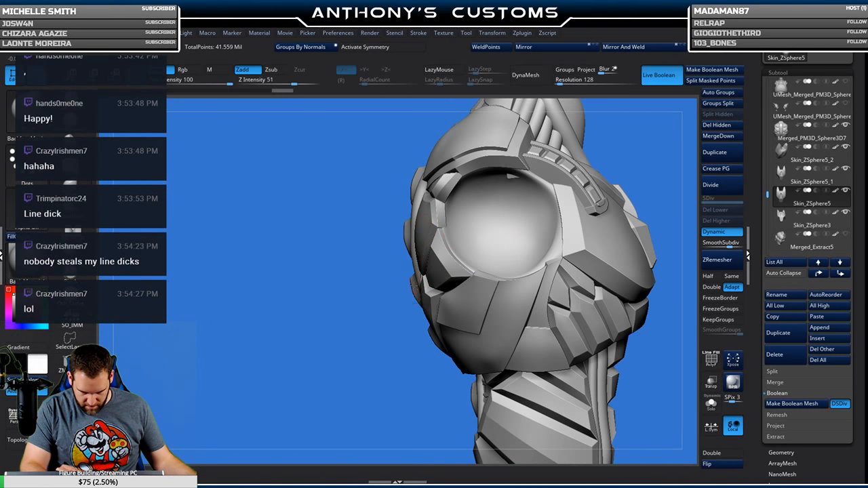
{"action": "key", "text": "Up"}
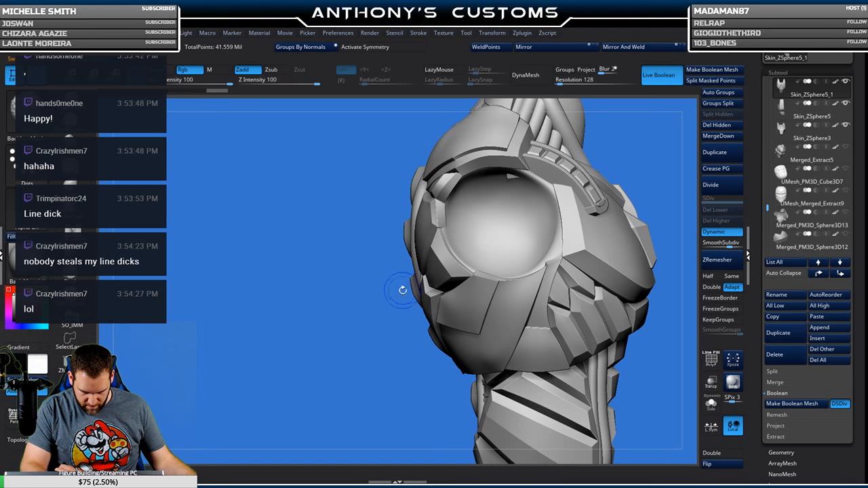
{"action": "key", "text": "shift+f"}
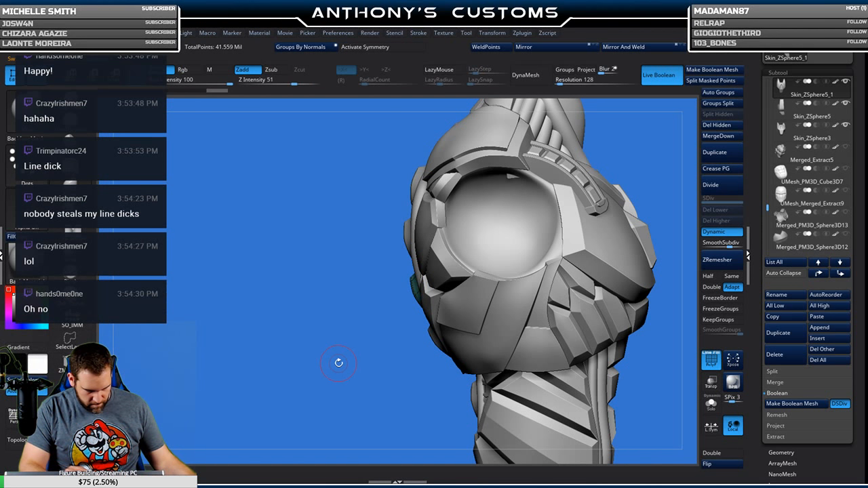
{"action": "key", "text": "w"}
{"action": "left_click_drag", "start_coordinate": [299, 278], "coordinate": [411, 299]}
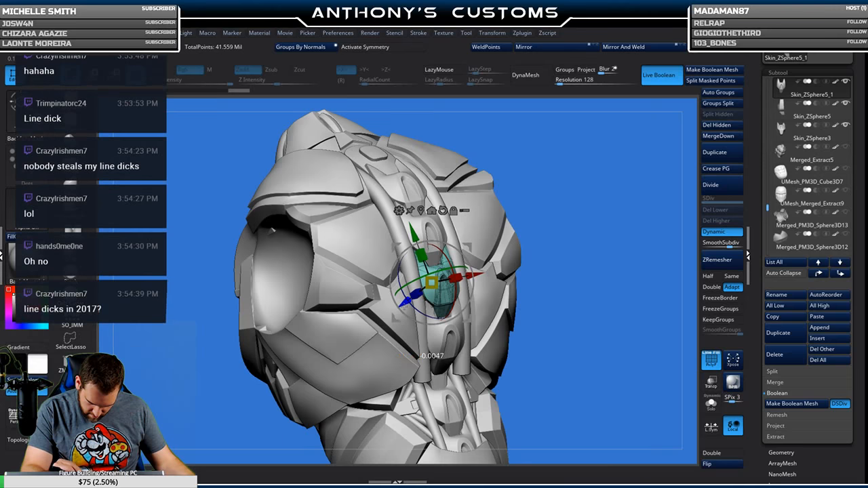
{"action": "key", "text": "q"}
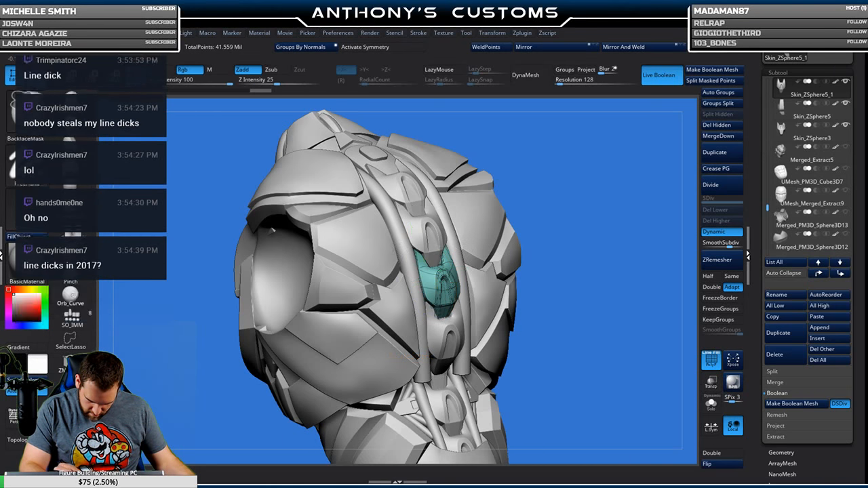
Select the topmost spine plate, Skin_ZSphere3, and activate X symmetry for it.
{"action": "mouse_move", "coordinate": [586, 241]}
{"action": "left_mouse_down"}
{"action": "mouse_move", "coordinate": [573, 239]}
{"action": "mouse_move", "coordinate": [583, 229]}
{"action": "mouse_move", "coordinate": [575, 223]}
{"action": "mouse_move", "coordinate": [568, 261]}
{"action": "mouse_move", "coordinate": [592, 255]}
{"action": "mouse_move", "coordinate": [587, 200]}
{"action": "left_mouse_up"}
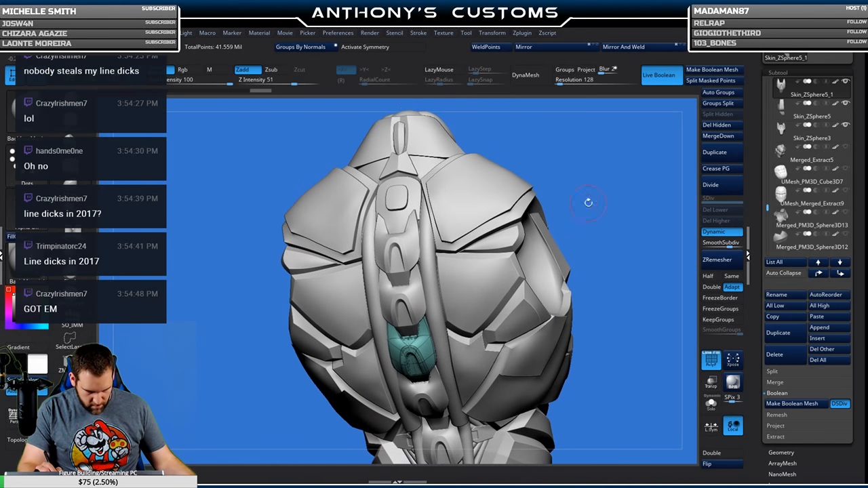
{"action": "left_click", "coordinate": [413, 230], "text": "alt"}
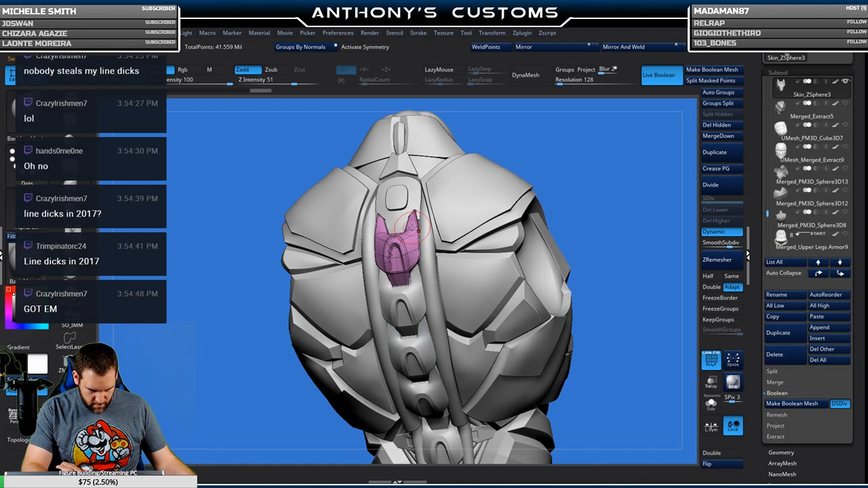
{"action": "key", "text": "x"}
{"action": "left_click_drag", "start_coordinate": [589, 158], "coordinate": [587, 164], "text": "shift"}
{"action": "right_click_drag", "start_coordinate": [587, 164], "coordinate": [601, 155]}
{"action": "left_click", "coordinate": [608, 155]}
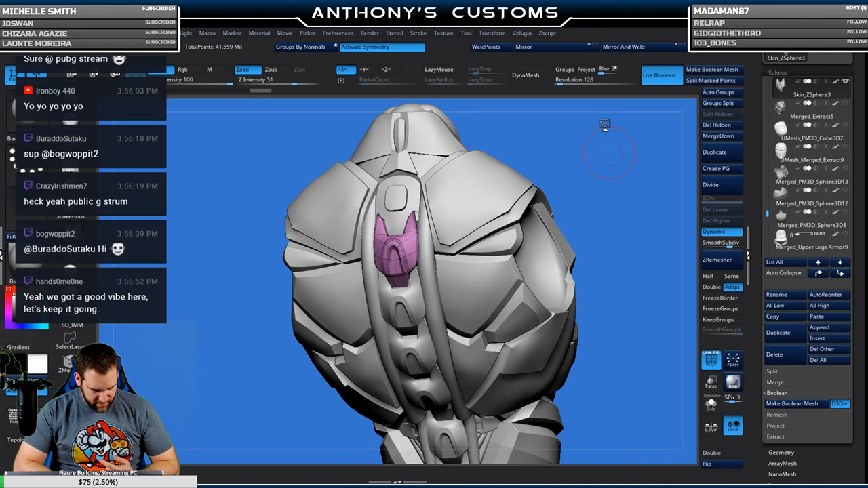
Reshape the upper prongs of the spine plate Skin_ZSphere3 where they meet the armour plate above.
{"action": "left_click_drag", "start_coordinate": [605, 144], "coordinate": [505, 153]}
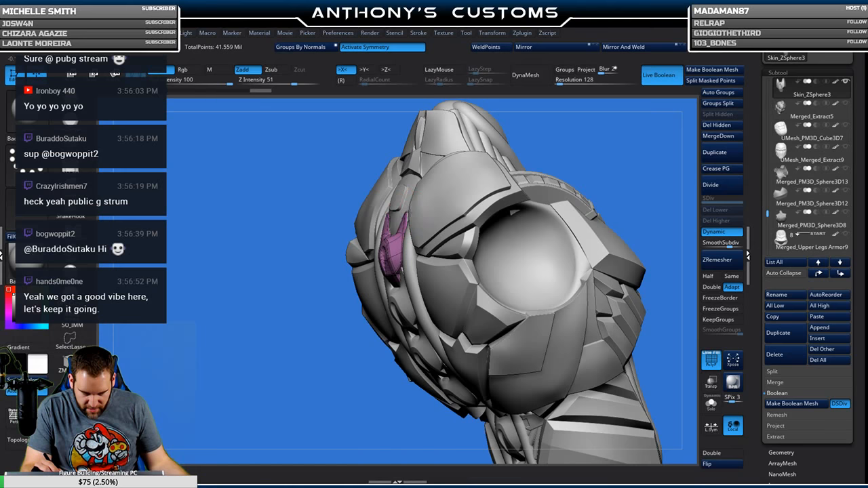
{"action": "left_click_drag", "start_coordinate": [597, 150], "coordinate": [670, 214]}
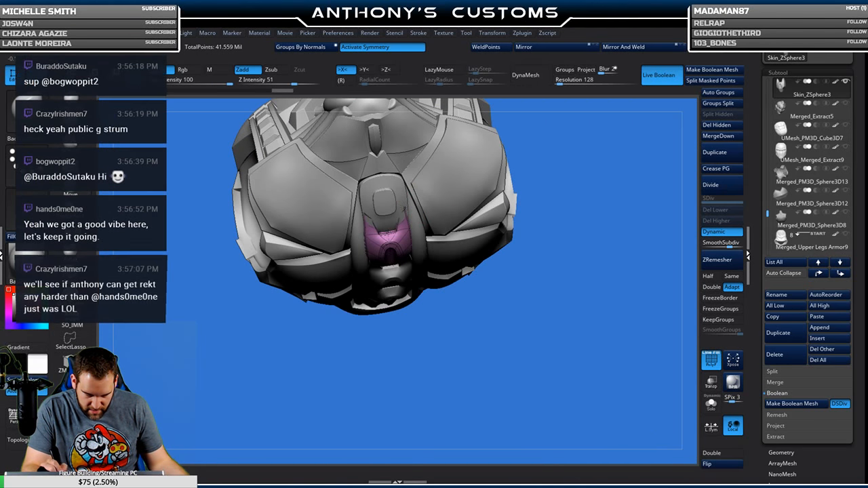
{"action": "left_click_drag", "start_coordinate": [589, 193], "coordinate": [592, 121]}
{"action": "left_click_drag", "start_coordinate": [397, 227], "coordinate": [406, 217]}
{"action": "left_click_drag", "start_coordinate": [573, 206], "coordinate": [575, 160]}
Select Merged_PM3D_Sphere3D7, isolate its green centre plate above the spine to inspect it, and show the whole armour again.
{"action": "left_click", "coordinate": [390, 212], "text": "alt"}
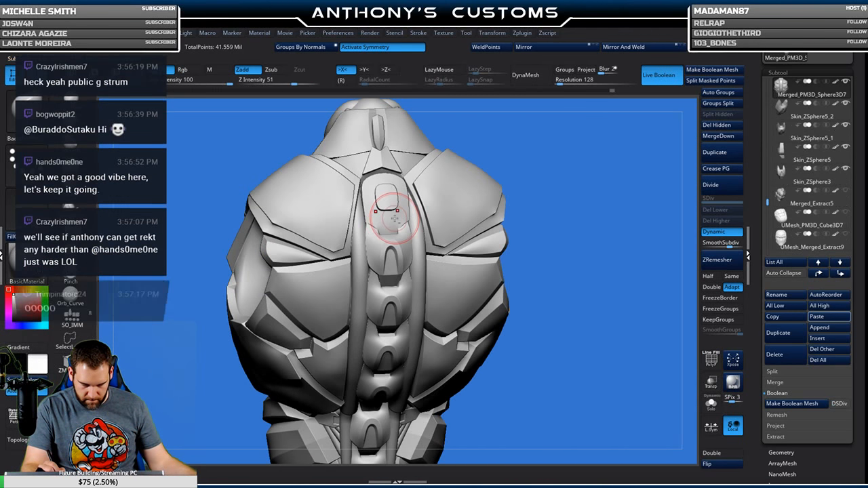
{"action": "key", "text": "shift+f"}
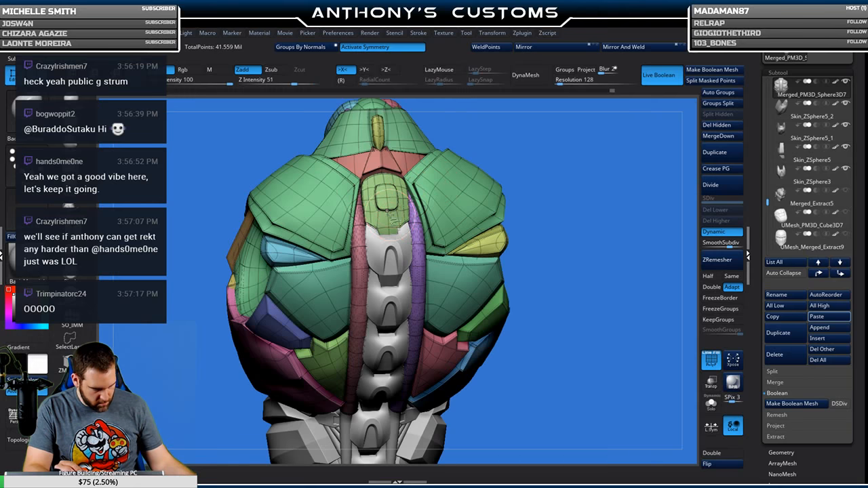
{"action": "key", "text": "ctrl+shift"}
{"action": "left_click", "coordinate": [389, 213], "text": "ctrl+shift"}
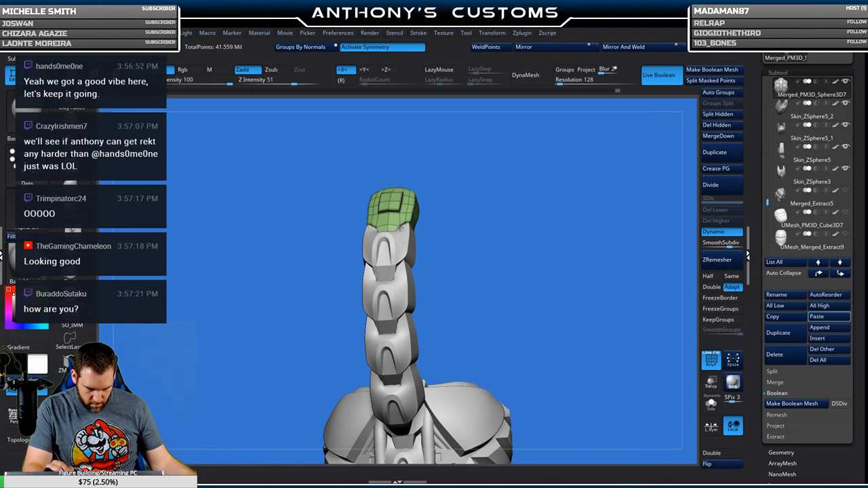
{"action": "left_click_drag", "start_coordinate": [498, 218], "coordinate": [442, 260]}
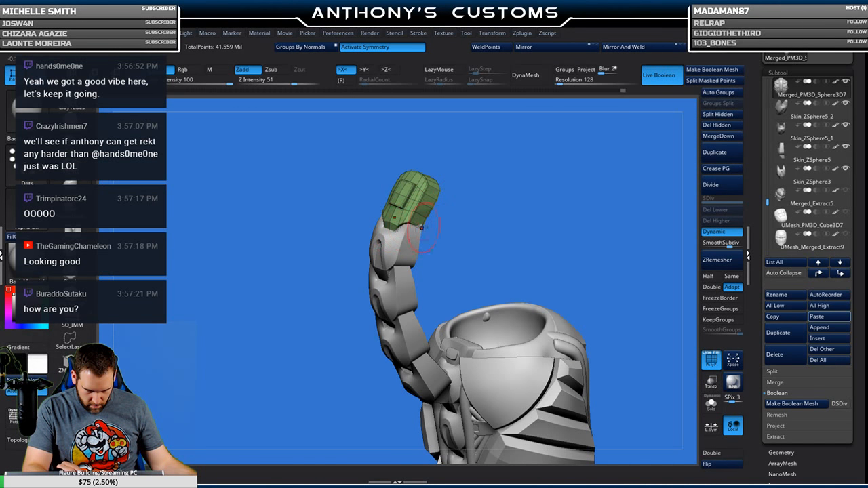
{"action": "mouse_move", "coordinate": [493, 202]}
{"action": "left_mouse_down"}
{"action": "mouse_move", "coordinate": [527, 198]}
{"action": "mouse_move", "coordinate": [533, 236]}
{"action": "mouse_move", "coordinate": [529, 215]}
{"action": "left_mouse_up"}
{"action": "left_click", "coordinate": [532, 219], "text": "ctrl+shift"}
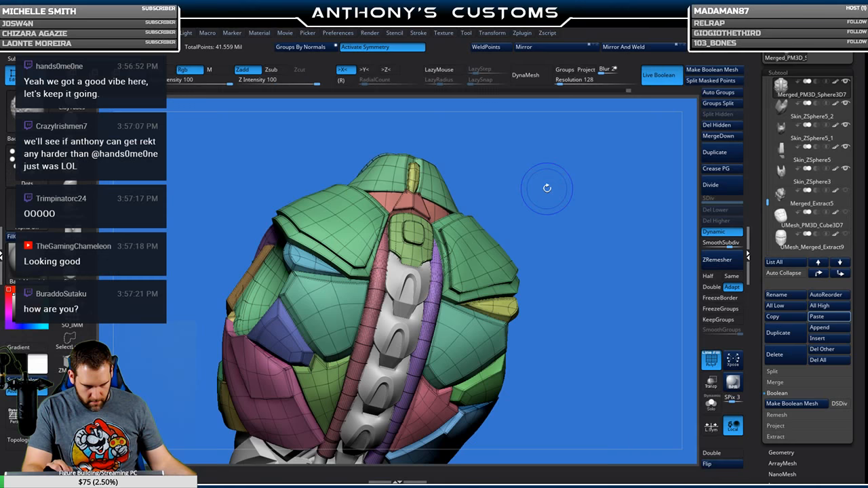
Examine the joint between the centre back plate and the topmost spine plate with and without the wireframe.
{"action": "key", "text": "shift+f"}
{"action": "left_click_drag", "start_coordinate": [567, 193], "coordinate": [543, 214]}
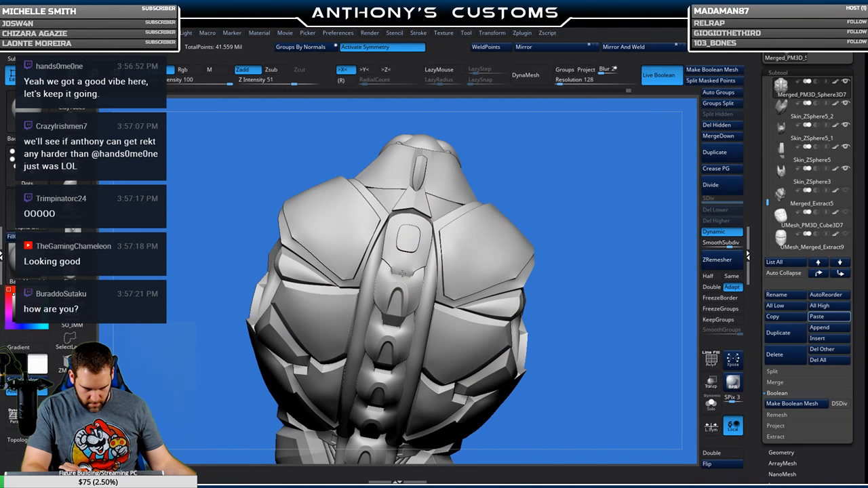
{"action": "key", "text": "space"}
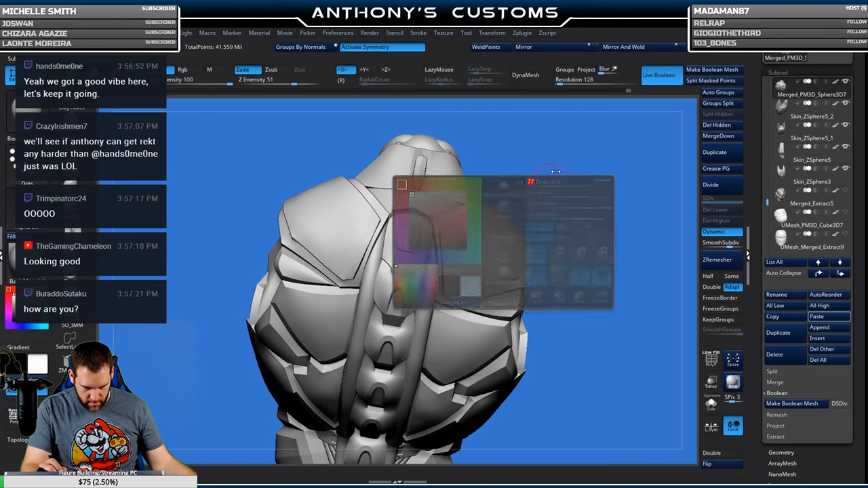
{"action": "key", "text": "shift+f"}
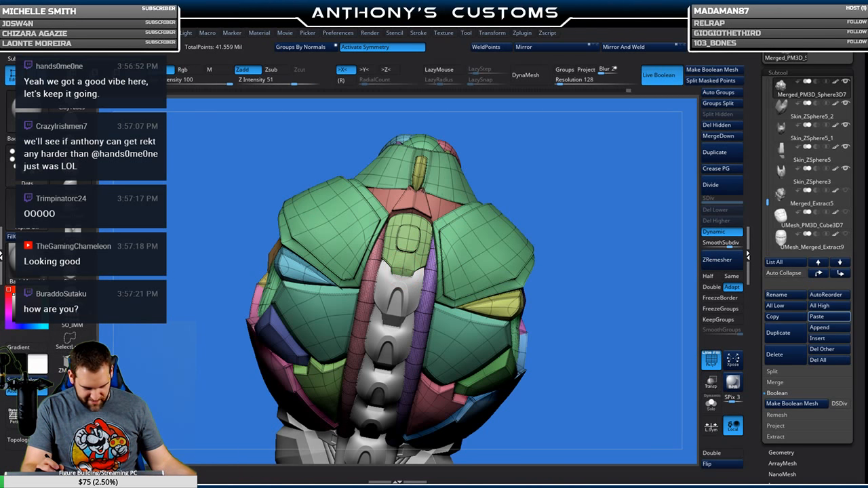
{"action": "left_click_drag", "start_coordinate": [573, 213], "coordinate": [448, 193]}
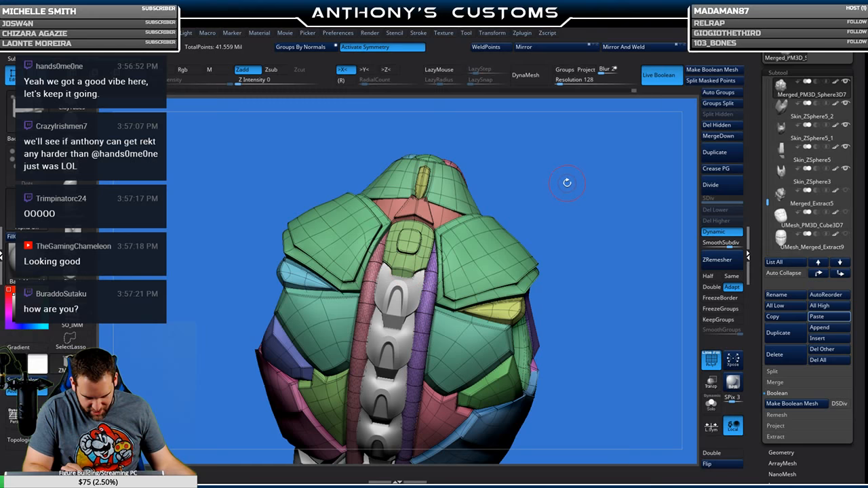
Adjust the lower edge of the green centre back plate where it overlaps the topmost spine plate.
{"action": "left_click_drag", "start_coordinate": [543, 174], "coordinate": [552, 198]}
{"action": "key", "text": "space"}
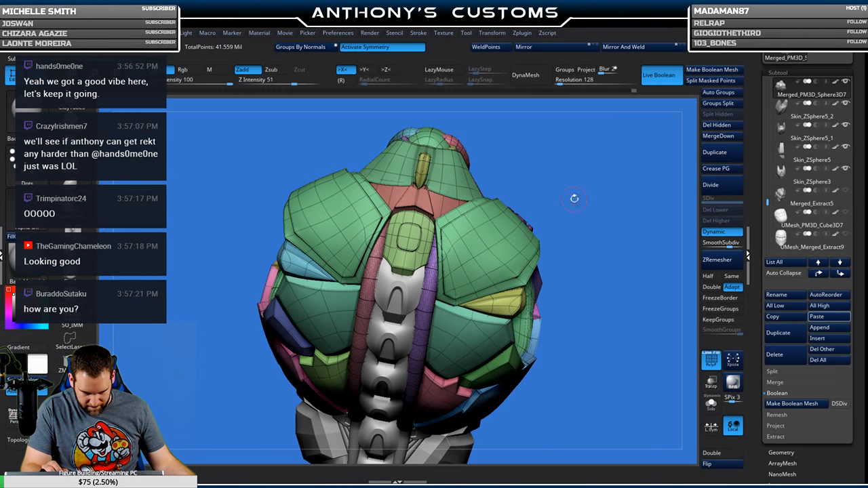
{"action": "mouse_move", "coordinate": [562, 198]}
{"action": "left_mouse_down", "text": "alt"}
{"action": "mouse_move", "coordinate": [581, 276]}
{"action": "mouse_move", "coordinate": [479, 151]}
{"action": "mouse_move", "coordinate": [406, 237]}
{"action": "left_mouse_up", "text": "alt"}
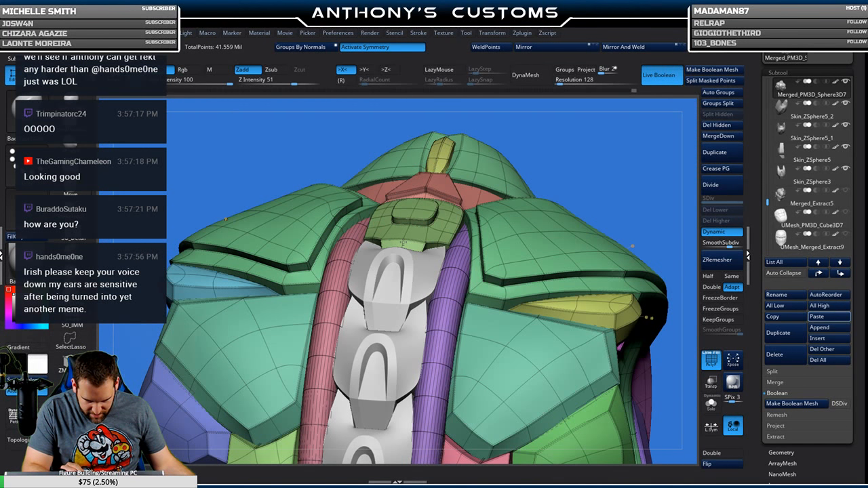
{"action": "right_click_drag", "start_coordinate": [404, 242], "coordinate": [408, 270]}
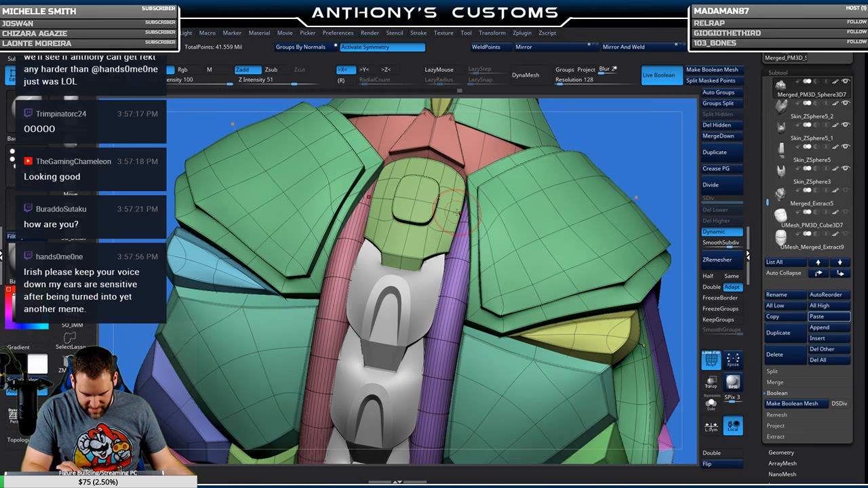
{"action": "key", "text": "f"}
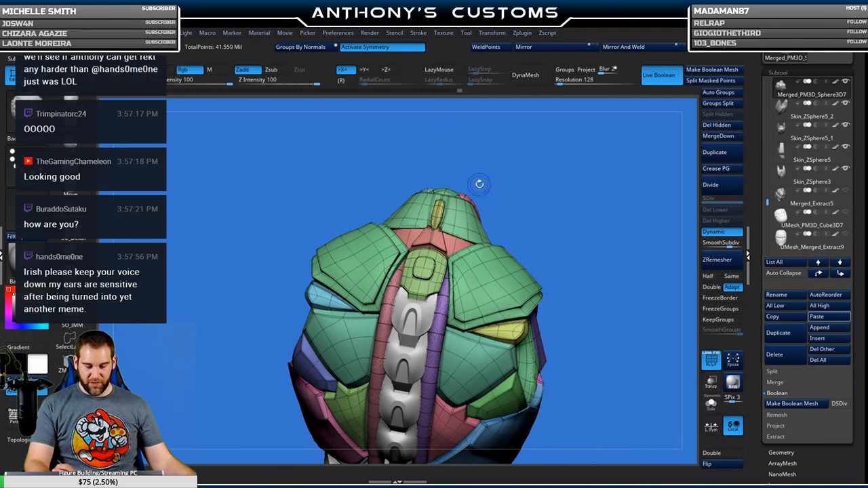
{"action": "key", "text": "shift+f"}
{"action": "right_click_drag", "start_coordinate": [586, 255], "coordinate": [568, 235]}
{"action": "mouse_move", "coordinate": [537, 233]}
{"action": "left_mouse_down"}
{"action": "mouse_move", "coordinate": [522, 265]}
{"action": "mouse_move", "coordinate": [552, 332]}
{"action": "left_mouse_up"}
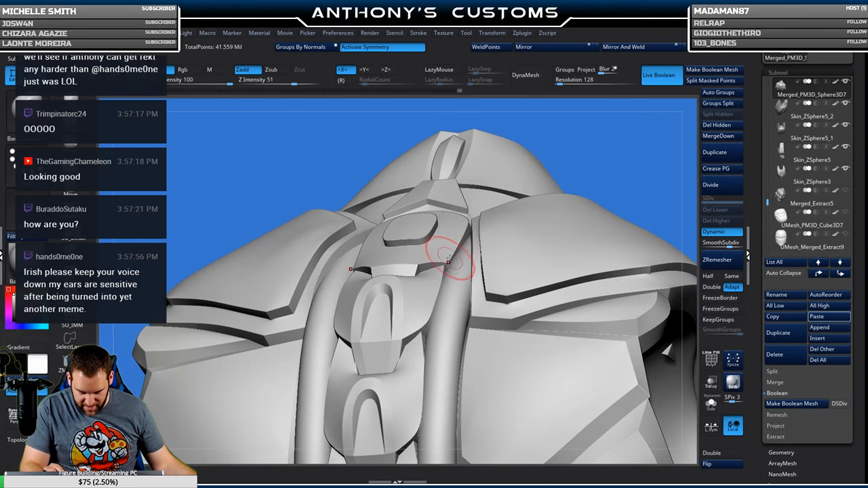
{"action": "left_click_drag", "start_coordinate": [418, 265], "coordinate": [416, 270]}
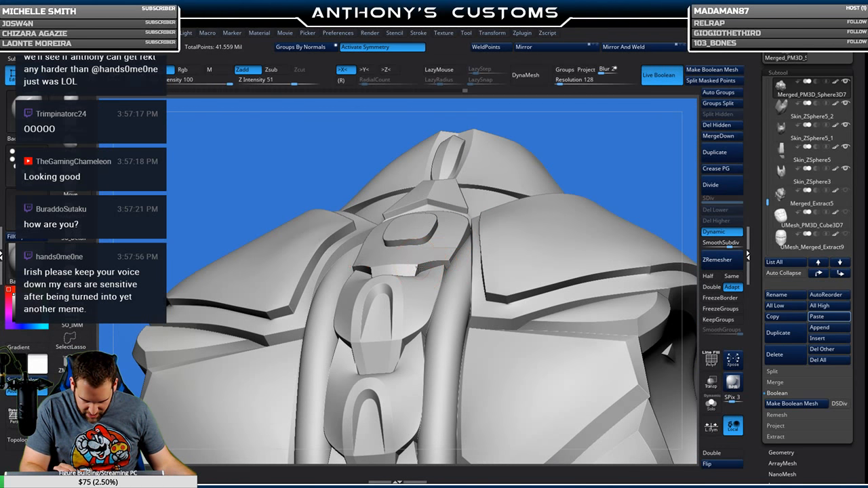
{"action": "mouse_move", "coordinate": [614, 155]}
{"action": "left_mouse_down"}
{"action": "mouse_move", "coordinate": [638, 206]}
{"action": "mouse_move", "coordinate": [633, 201]}
{"action": "left_mouse_up"}
{"action": "mouse_move", "coordinate": [535, 174]}
{"action": "right_mouse_down"}
{"action": "mouse_move", "coordinate": [522, 217]}
{"action": "mouse_move", "coordinate": [412, 276]}
{"action": "right_mouse_up"}
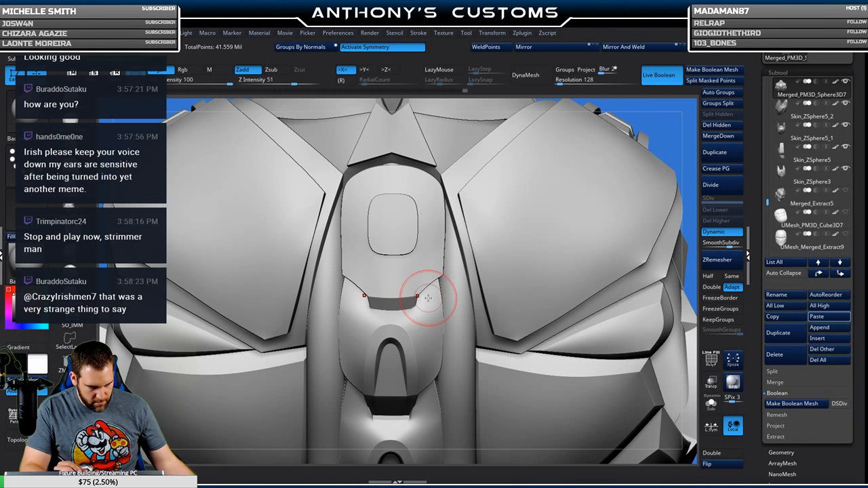
{"action": "left_click", "coordinate": [428, 299]}
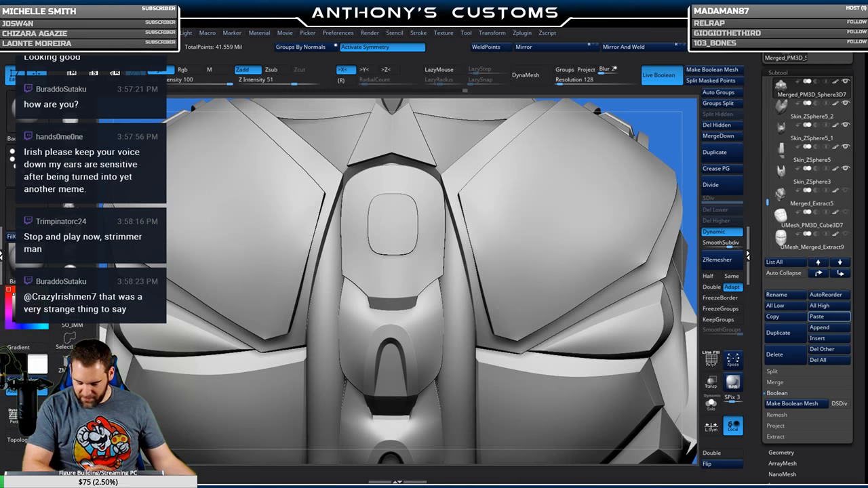
Examine the fit of the spine plates within the upper torso armour from several angles, close up and as a whole.
{"action": "mouse_move", "coordinate": [421, 260]}
{"action": "right_mouse_down"}
{"action": "mouse_move", "coordinate": [409, 298]}
{"action": "mouse_move", "coordinate": [444, 226]}
{"action": "mouse_move", "coordinate": [423, 278]}
{"action": "right_mouse_up"}
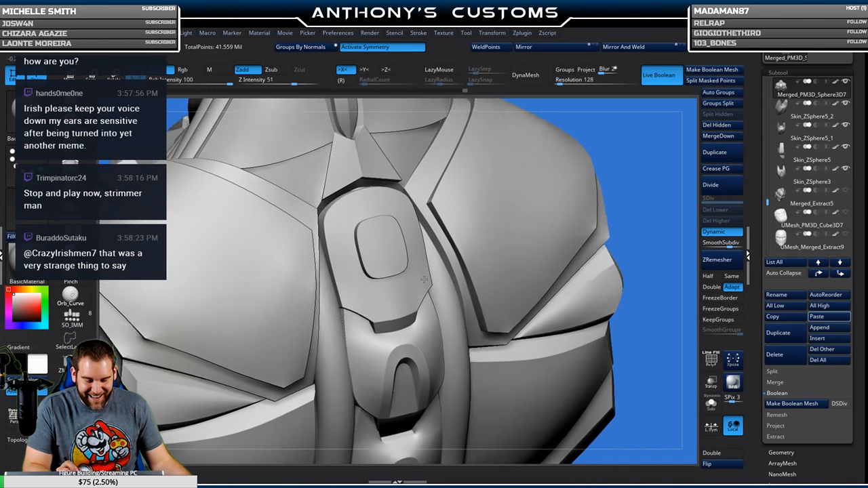
{"action": "key", "text": "shift+f"}
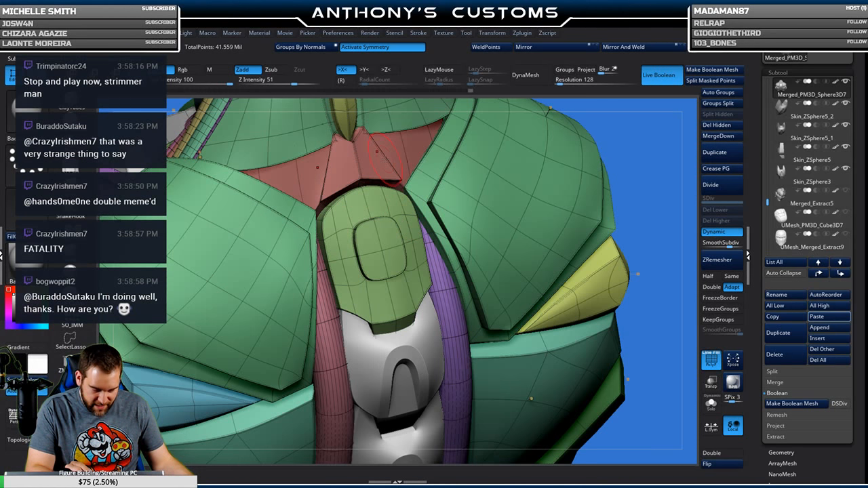
{"action": "left_click_drag", "start_coordinate": [651, 156], "coordinate": [597, 206]}
{"action": "key", "text": "f"}
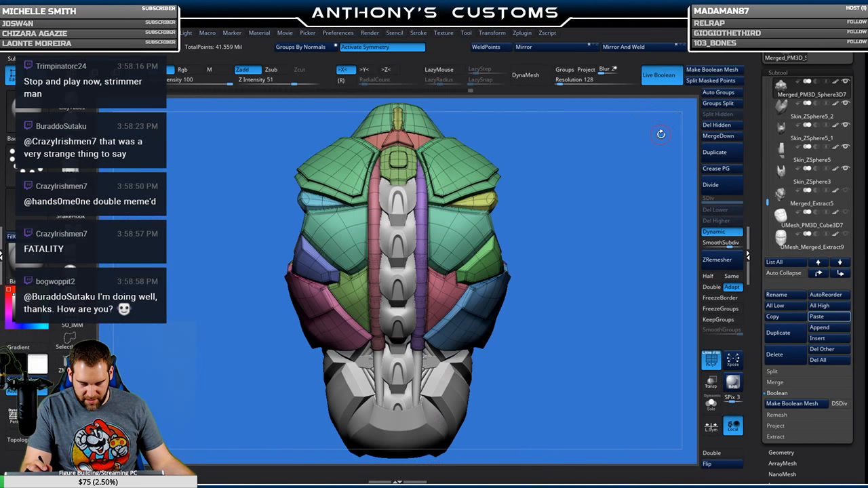
{"action": "left_click_drag", "start_coordinate": [548, 358], "coordinate": [568, 317]}
{"action": "left_click_drag", "start_coordinate": [583, 285], "coordinate": [585, 295]}
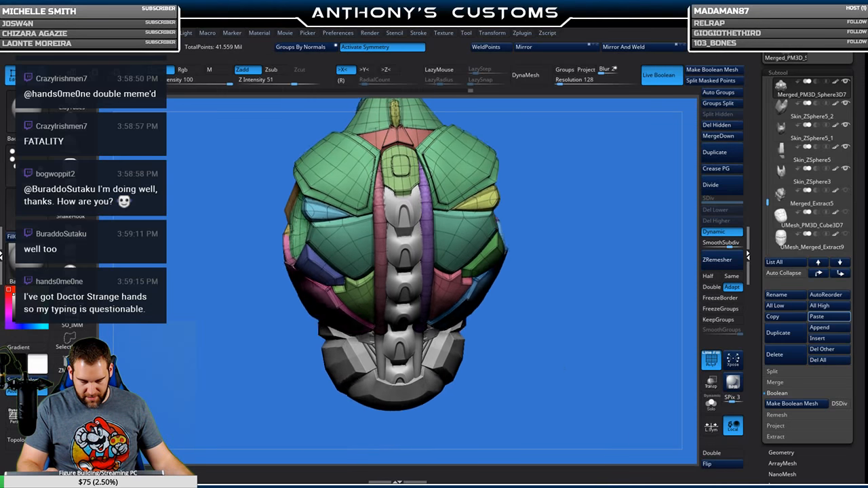
{"action": "left_click_drag", "start_coordinate": [560, 328], "coordinate": [588, 317]}
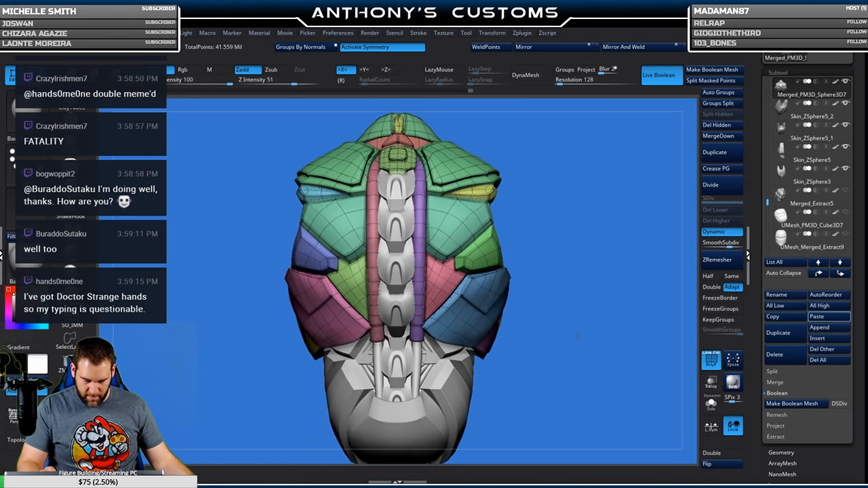
{"action": "left_click_drag", "start_coordinate": [579, 361], "coordinate": [542, 378]}
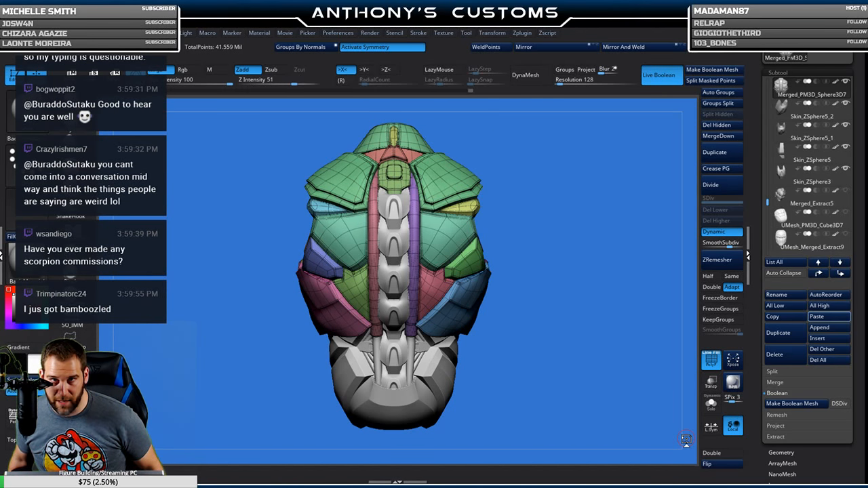
{"action": "left_click_drag", "start_coordinate": [524, 295], "coordinate": [519, 231]}
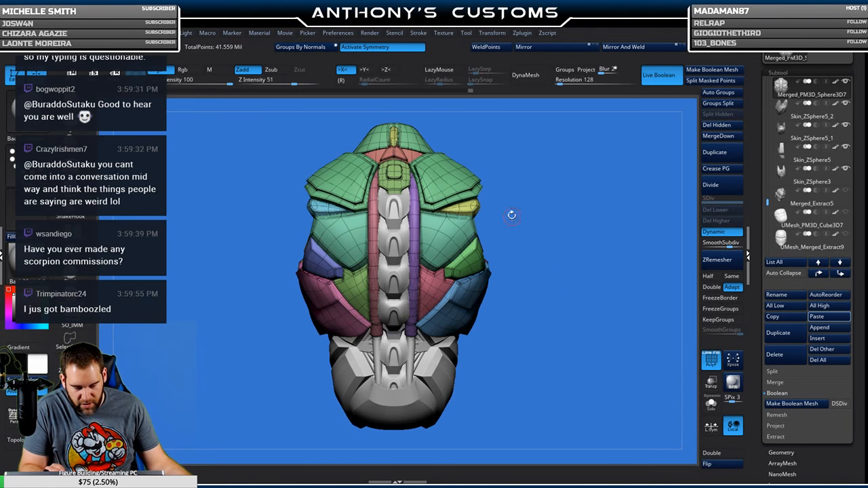
{"action": "left_click_drag", "start_coordinate": [532, 281], "coordinate": [539, 299]}
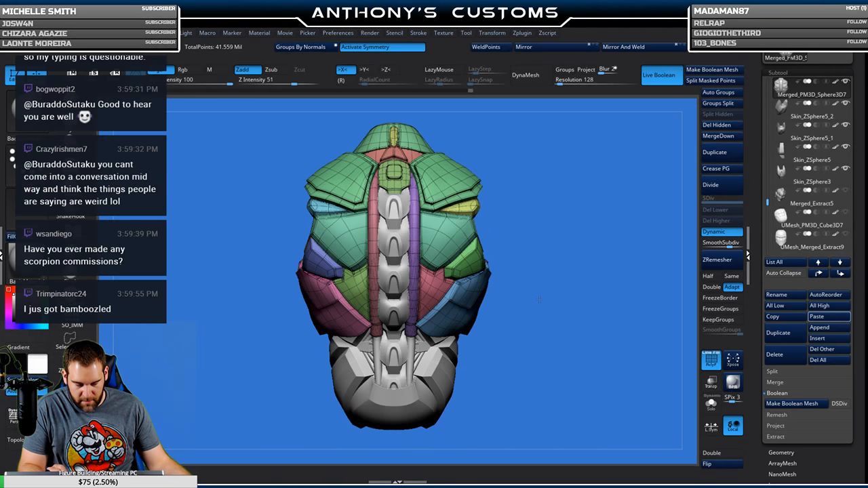
Go through the spine plates from Skin_ZSphere5_2 to Skin_ZSphere3 to identify which plate each subtool holds.
{"action": "left_click", "coordinate": [792, 115]}
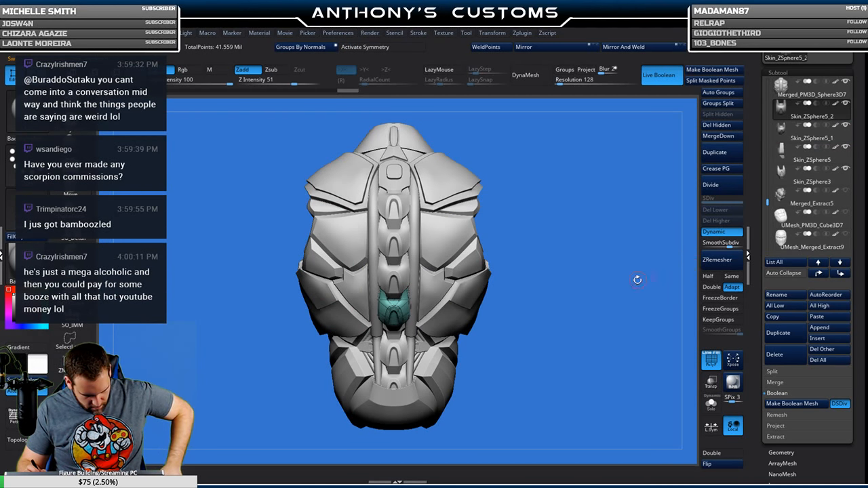
{"action": "key", "text": "shift"}
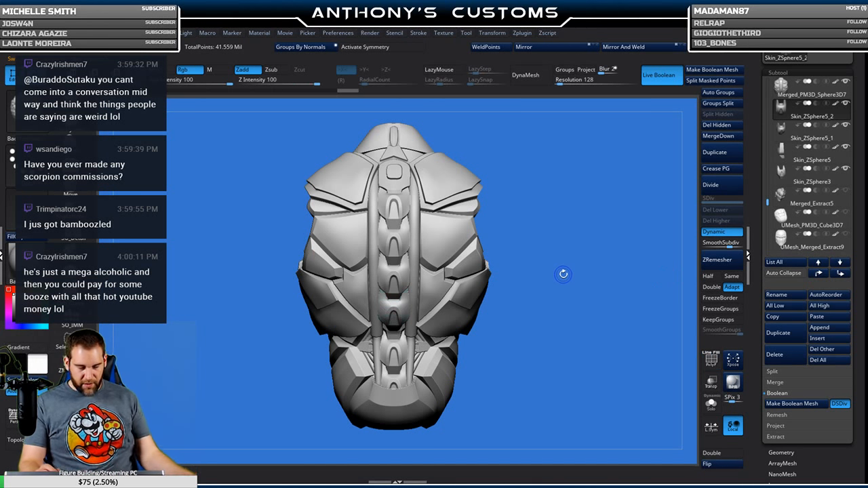
{"action": "mouse_move", "coordinate": [789, 129]}
{"action": "mouse_move", "coordinate": [790, 110]}
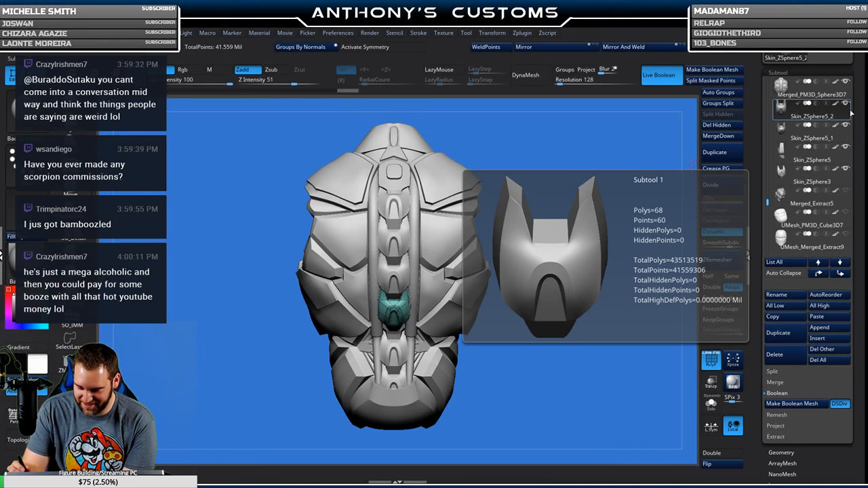
{"action": "mouse_move", "coordinate": [820, 139]}
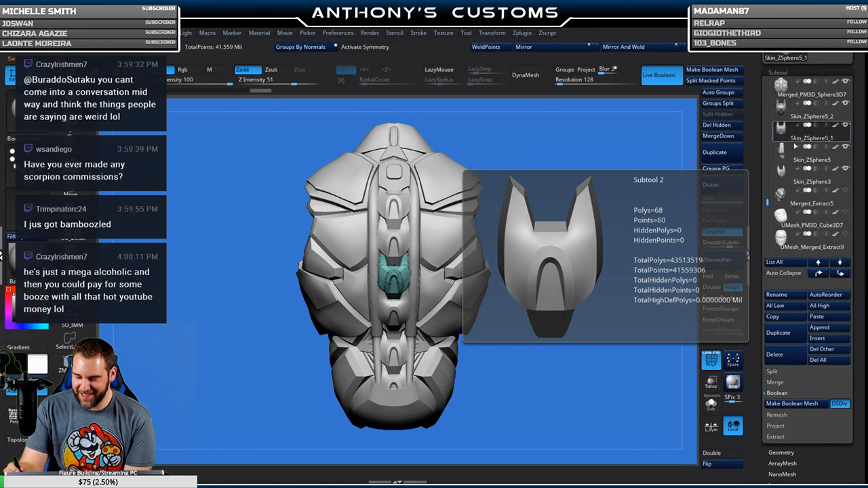
{"action": "left_click", "coordinate": [800, 155]}
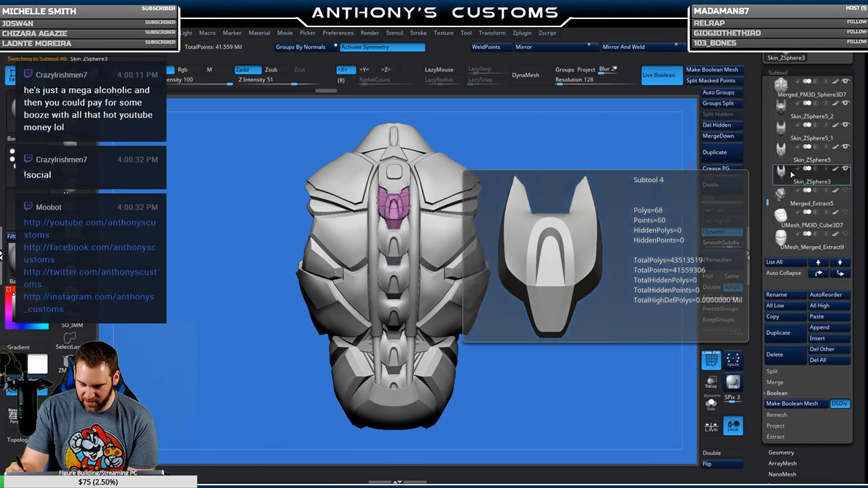
Merge Skin_ZSphere5_2 down with the three spine plate subtools below it, accepting each non-undoable operation.
{"action": "left_click", "coordinate": [792, 112]}
{"action": "left_click", "coordinate": [717, 136]}
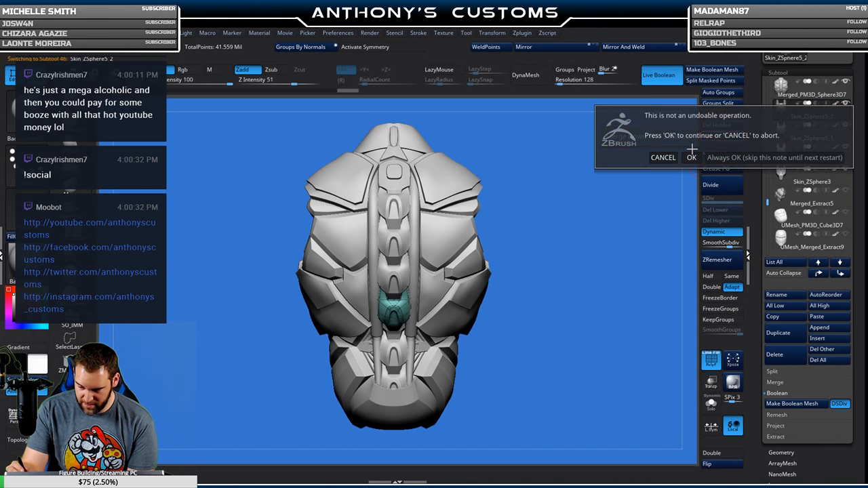
{"action": "left_click", "coordinate": [699, 158]}
{"action": "left_click", "coordinate": [718, 135]}
{"action": "left_click", "coordinate": [687, 161]}
{"action": "left_click", "coordinate": [717, 136]}
{"action": "left_click", "coordinate": [693, 159]}
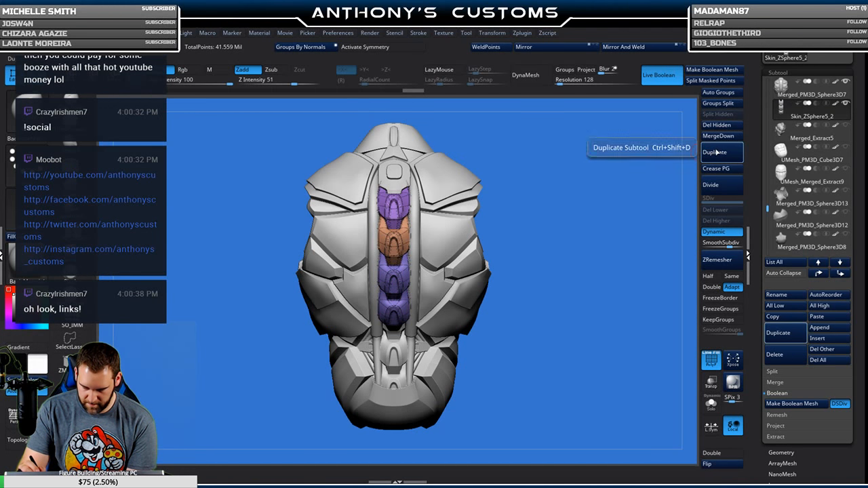
Merge the upper torso armour Merged_PM3D_Sphere3D7 down with the combined spine plates and check the torso from the front without the wireframe.
{"action": "left_click", "coordinate": [787, 95]}
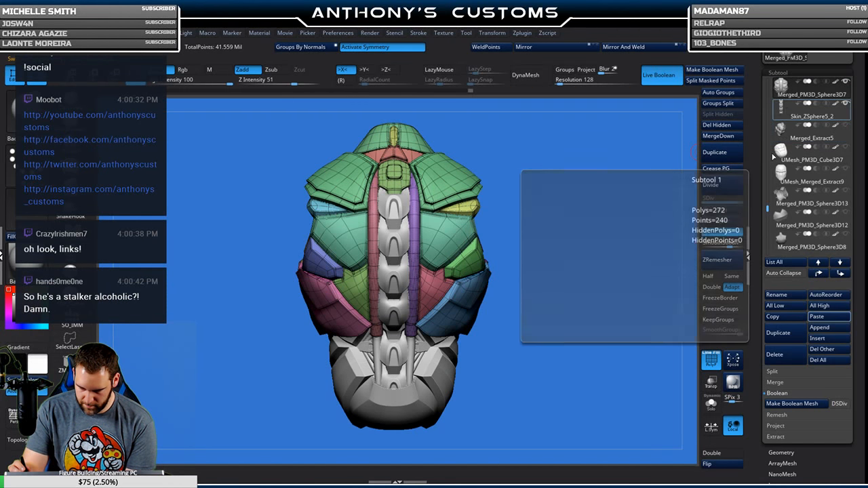
{"action": "left_click", "coordinate": [786, 107]}
{"action": "left_click", "coordinate": [787, 95]}
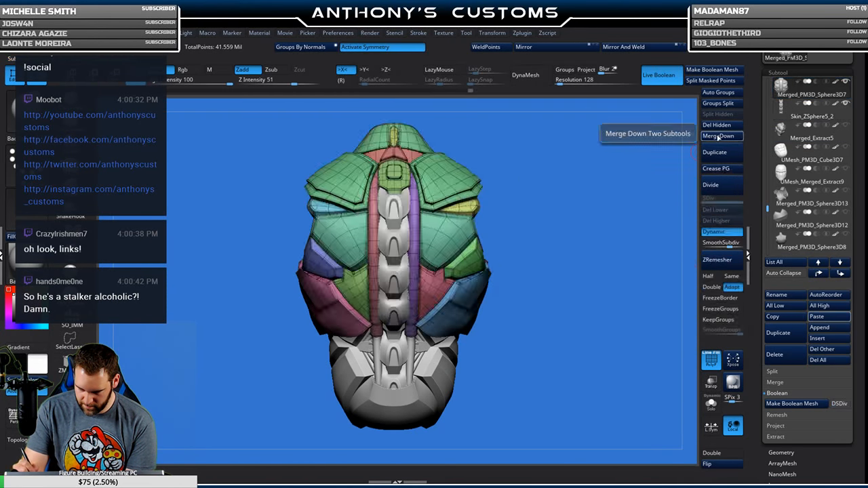
{"action": "left_click", "coordinate": [718, 136]}
{"action": "left_click", "coordinate": [685, 156]}
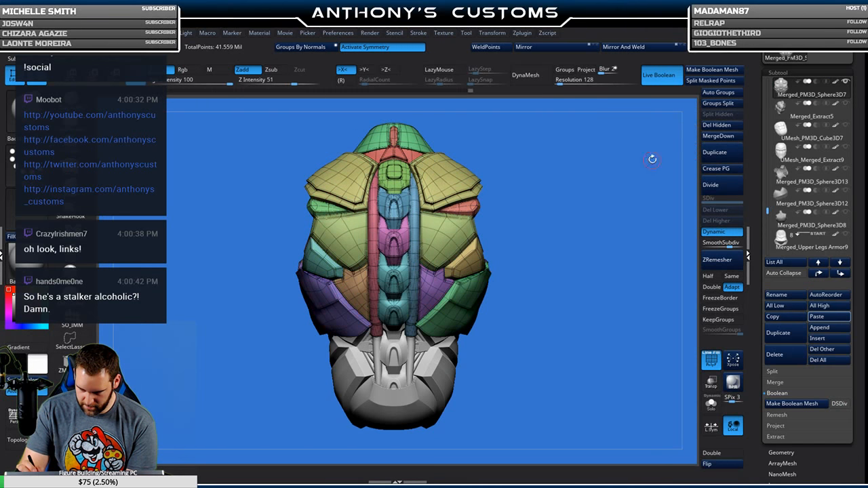
{"action": "left_click_drag", "start_coordinate": [547, 305], "coordinate": [571, 246]}
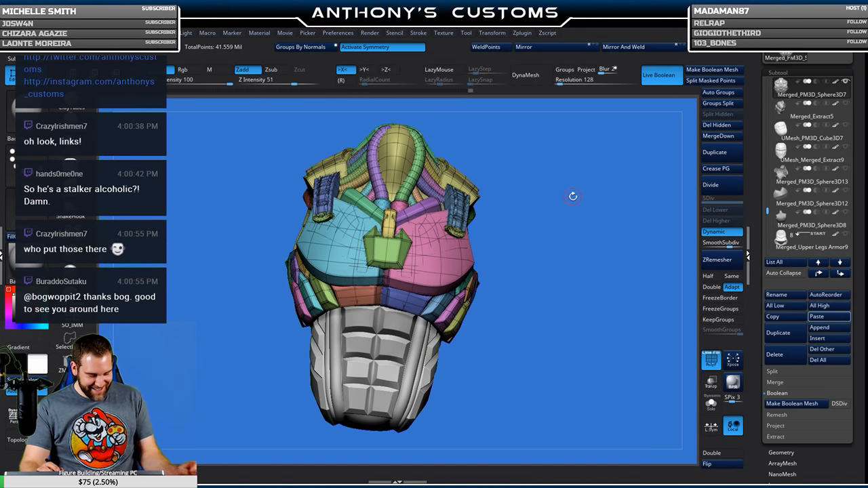
{"action": "left_click_drag", "start_coordinate": [568, 250], "coordinate": [567, 244]}
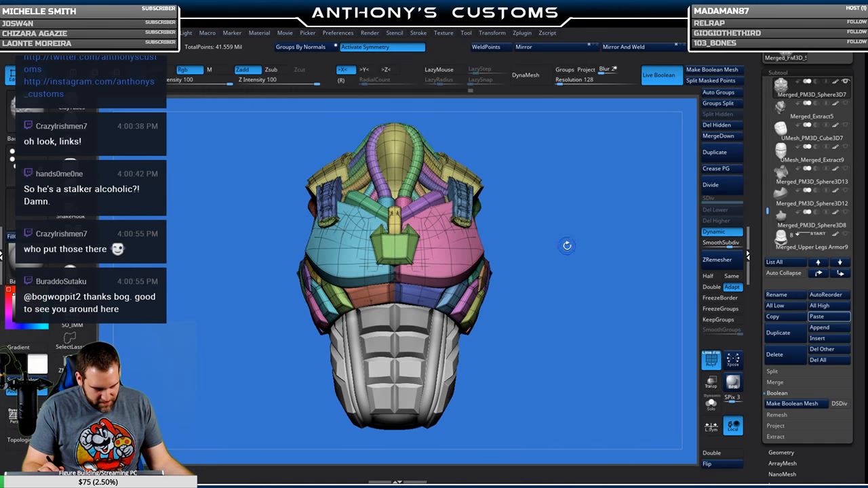
{"action": "key", "text": "shift+f"}
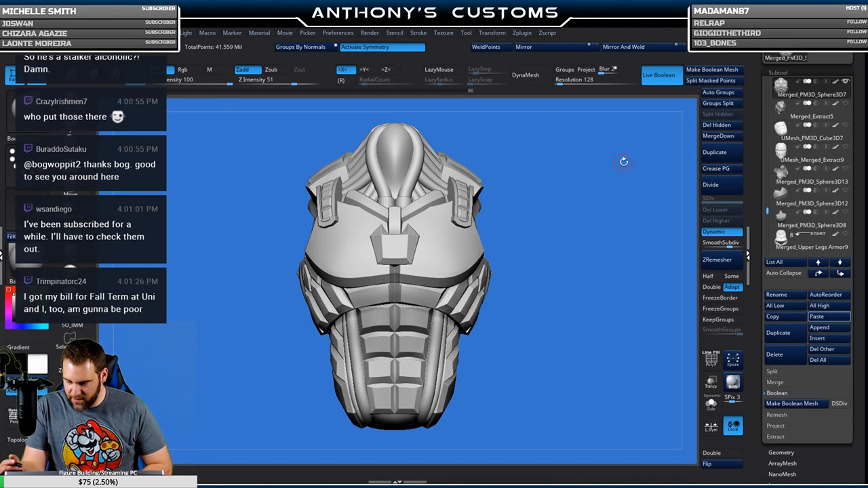
Select the torso subtool UMesh_PM3D_Cube3D8, show it without the lower torso and outer armour, and turn it to its back.
{"action": "left_click_drag", "start_coordinate": [767, 211], "coordinate": [767, 186]}
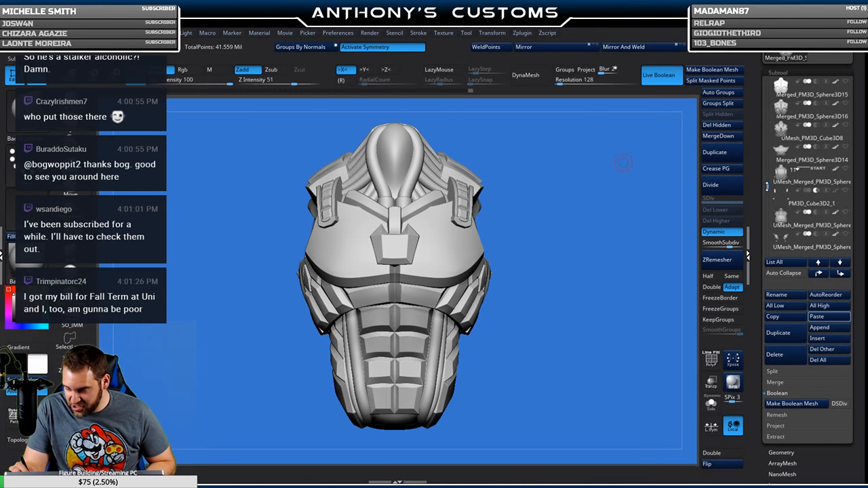
{"action": "left_click", "coordinate": [832, 134]}
{"action": "left_click_drag", "start_coordinate": [768, 184], "coordinate": [768, 145]}
{"action": "left_click", "coordinate": [847, 125]}
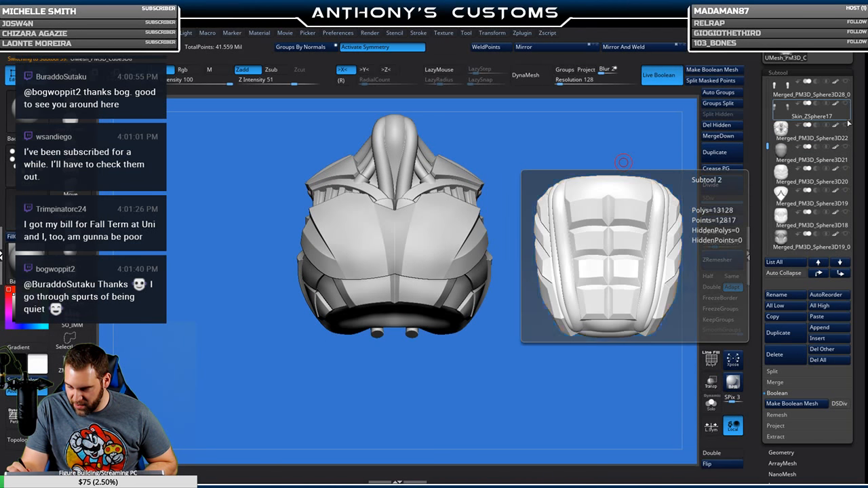
{"action": "left_click_drag", "start_coordinate": [604, 246], "coordinate": [420, 271]}
{"action": "left_click_drag", "start_coordinate": [571, 227], "coordinate": [546, 232]}
{"action": "left_click_drag", "start_coordinate": [533, 346], "coordinate": [529, 350], "text": "alt"}
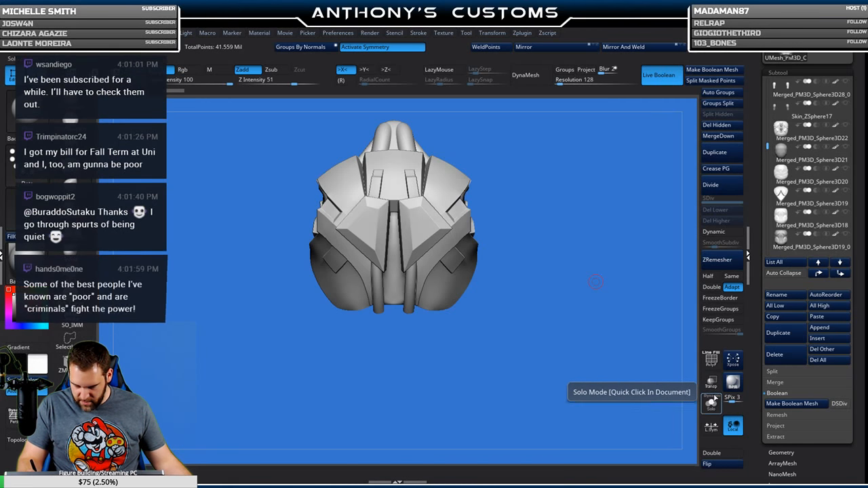
Paste the copied spine plate Skin_ZSphere3 below UMesh_PM3D_Cube3D8 and show that torso together with it.
{"action": "left_click", "coordinate": [826, 319]}
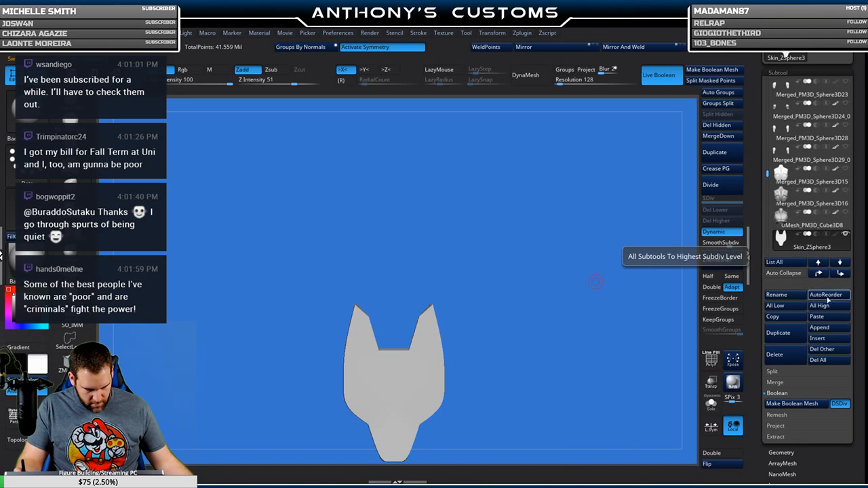
{"action": "left_click", "coordinate": [845, 213]}
{"action": "left_click_drag", "start_coordinate": [521, 351], "coordinate": [613, 345]}
Turn off symmetry and rotate the pasted spine plate half a turn so its detailed side faces backward.
{"action": "key", "text": "w"}
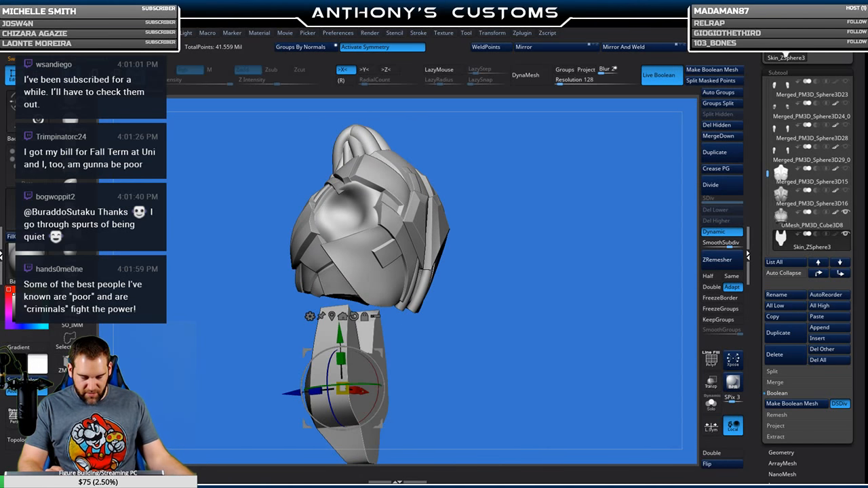
{"action": "left_click_drag", "start_coordinate": [436, 150], "coordinate": [452, 111], "text": "alt"}
{"action": "left_click", "coordinate": [407, 47]}
{"action": "left_click_drag", "start_coordinate": [536, 169], "coordinate": [444, 171]}
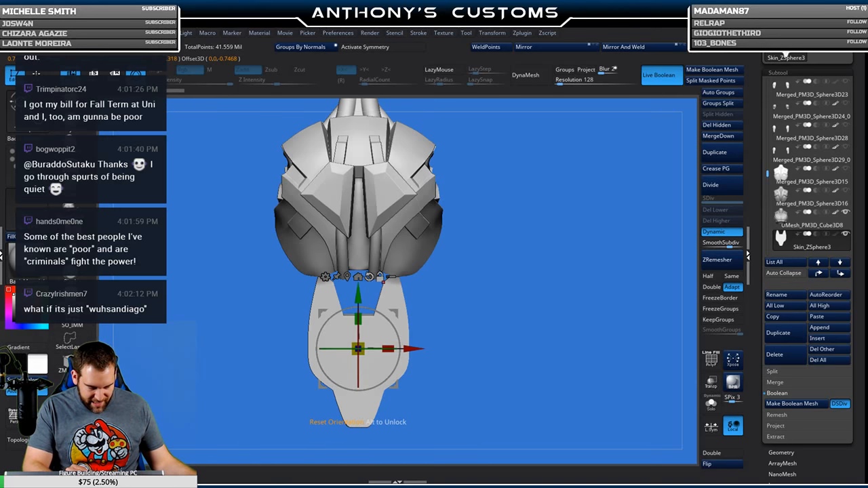
{"action": "left_click_drag", "start_coordinate": [372, 349], "coordinate": [248, 349]}
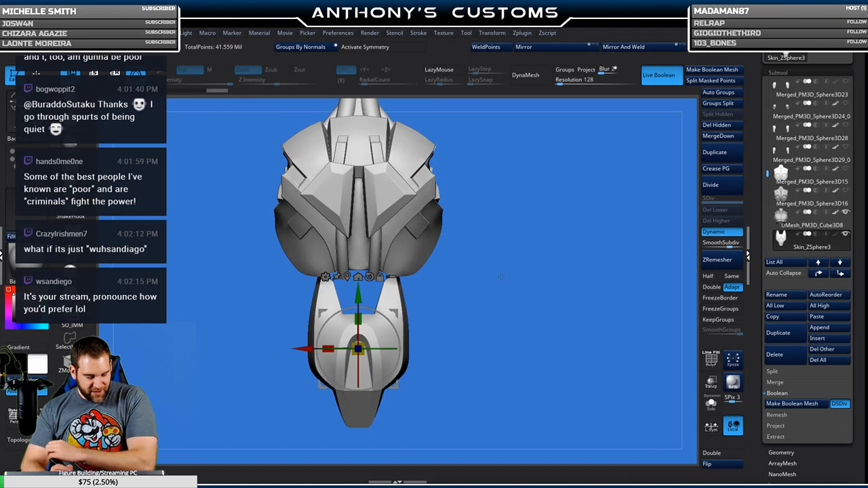
Scale the spine plate down and move it up against the middle of the torso's back.
{"action": "right_click_drag", "start_coordinate": [380, 326], "coordinate": [380, 380]}
{"action": "left_click_drag", "start_coordinate": [358, 348], "coordinate": [353, 384]}
{"action": "right_click_drag", "start_coordinate": [353, 384], "coordinate": [468, 384]}
{"action": "right_click_drag", "start_coordinate": [395, 358], "coordinate": [345, 357], "text": "alt"}
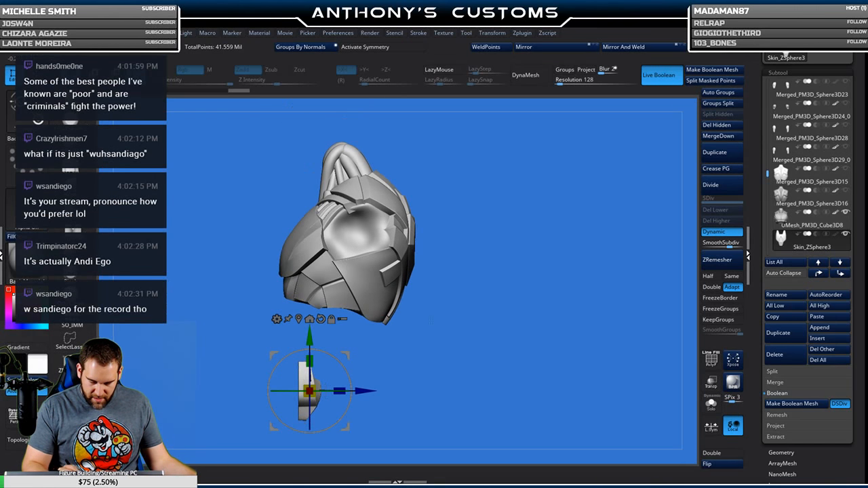
{"action": "left_click_drag", "start_coordinate": [345, 355], "coordinate": [462, 228]}
{"action": "right_click_drag", "start_coordinate": [462, 228], "coordinate": [410, 231]}
{"action": "right_click_drag", "start_coordinate": [574, 227], "coordinate": [551, 226], "text": "shift"}
{"action": "left_click_drag", "start_coordinate": [555, 237], "coordinate": [524, 247], "text": "alt"}
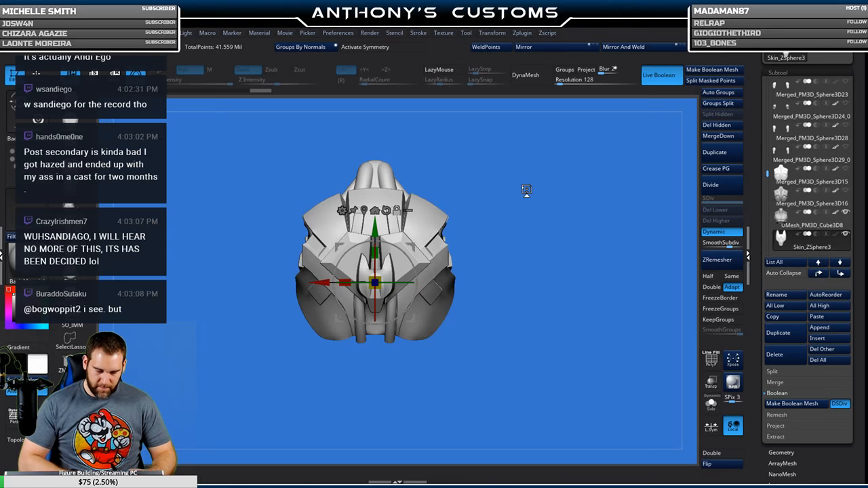
Shrink the spine plate further and move it up into the gap between the two large back armour panels.
{"action": "left_click_drag", "start_coordinate": [521, 254], "coordinate": [523, 303], "text": "alt"}
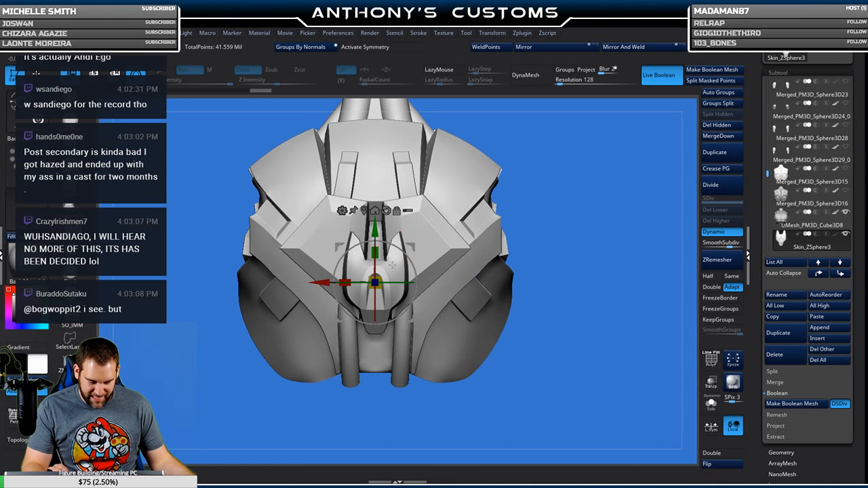
{"action": "left_click_drag", "start_coordinate": [371, 286], "coordinate": [358, 307]}
{"action": "key", "text": "q"}
{"action": "left_click_drag", "start_coordinate": [535, 298], "coordinate": [600, 293]}
{"action": "left_click_drag", "start_coordinate": [536, 298], "coordinate": [573, 298], "text": "shift"}
{"action": "left_click_drag", "start_coordinate": [429, 283], "coordinate": [388, 270]}
{"action": "left_click_drag", "start_coordinate": [529, 258], "coordinate": [447, 251]}
{"action": "left_click_drag", "start_coordinate": [350, 230], "coordinate": [350, 178]}
Fine-tune the tilt and depth of the spine plate so it sits at the upper end of the gap.
{"action": "key", "text": "q"}
{"action": "left_click_drag", "start_coordinate": [529, 265], "coordinate": [637, 262]}
{"action": "left_click_drag", "start_coordinate": [383, 216], "coordinate": [384, 221]}
{"action": "left_click_drag", "start_coordinate": [536, 197], "coordinate": [431, 175]}
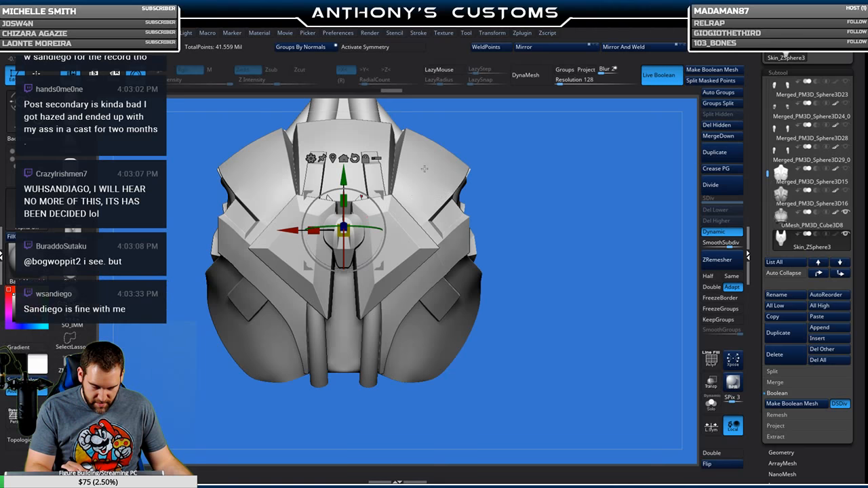
{"action": "left_click_drag", "start_coordinate": [447, 139], "coordinate": [492, 141]}
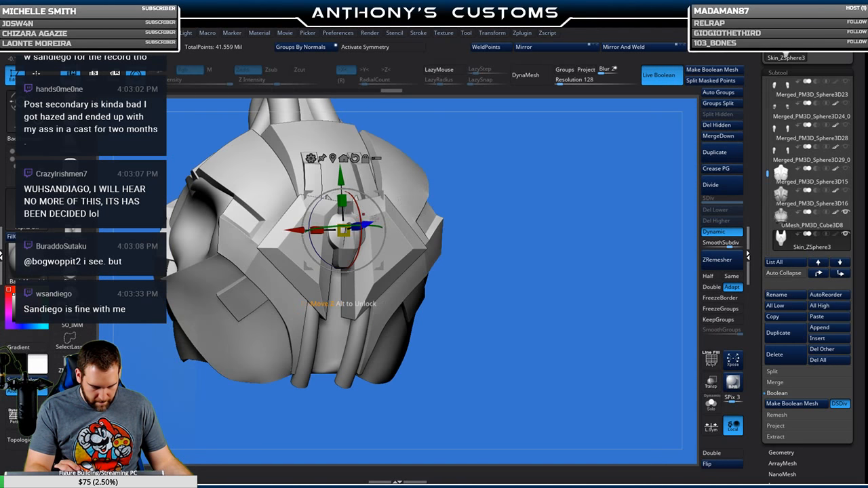
{"action": "left_click_drag", "start_coordinate": [533, 179], "coordinate": [491, 176], "text": "shift"}
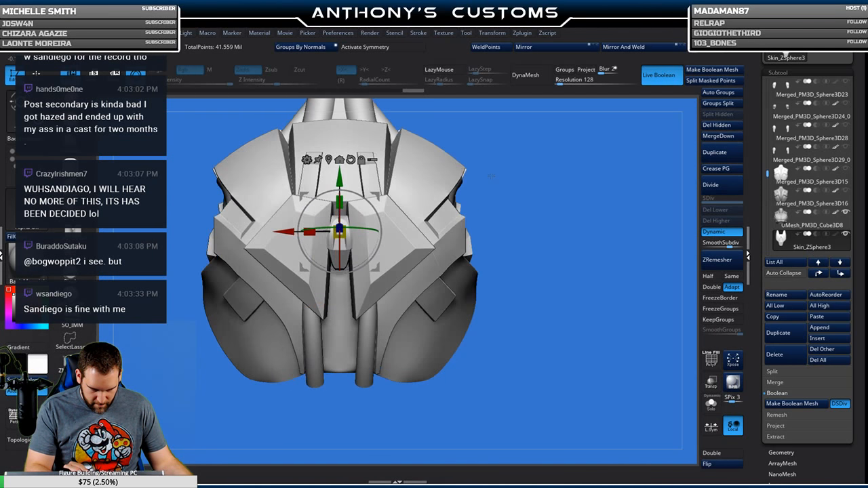
{"action": "left_click_drag", "start_coordinate": [339, 179], "coordinate": [339, 179]}
{"action": "left_click_drag", "start_coordinate": [491, 177], "coordinate": [533, 193]}
{"action": "left_click_drag", "start_coordinate": [364, 232], "coordinate": [364, 233]}
{"action": "mouse_move", "coordinate": [546, 193]}
{"action": "left_mouse_down"}
{"action": "mouse_move", "coordinate": [513, 182]}
{"action": "mouse_move", "coordinate": [500, 164]}
{"action": "mouse_move", "coordinate": [514, 145]}
{"action": "mouse_move", "coordinate": [539, 196]}
{"action": "mouse_move", "coordinate": [530, 222]}
{"action": "mouse_move", "coordinate": [545, 227]}
{"action": "mouse_move", "coordinate": [532, 251]}
{"action": "mouse_move", "coordinate": [551, 233]}
{"action": "left_mouse_up"}
{"action": "key", "text": "q"}
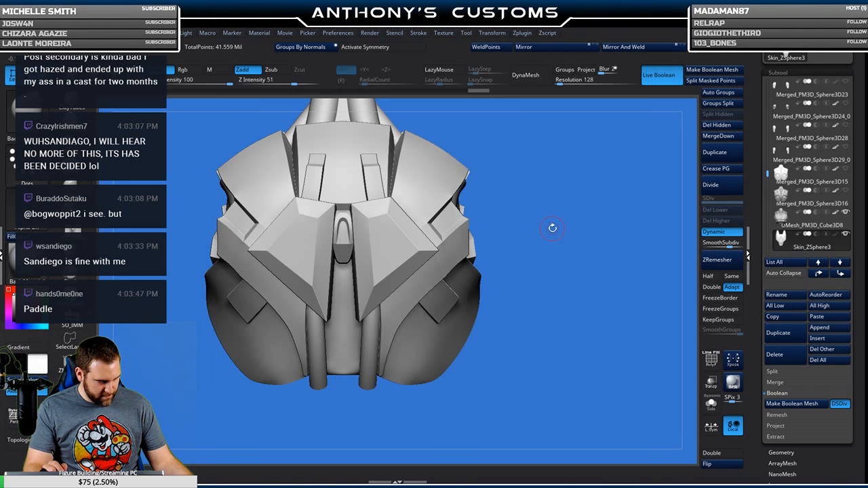
Duplicate the spine plate directly below the first one and adjust the copy's position and tilt within the gap.
{"action": "key", "text": "w"}
{"action": "left_click_drag", "start_coordinate": [552, 228], "coordinate": [584, 218], "text": "alt"}
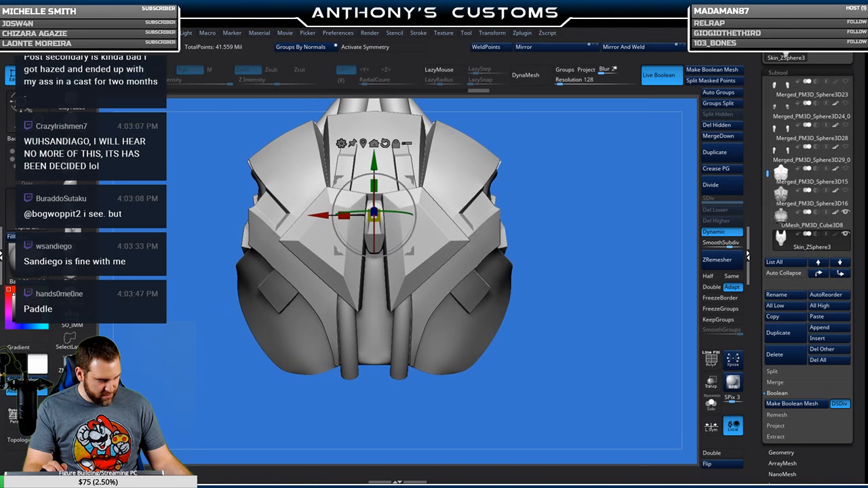
{"action": "left_click_drag", "start_coordinate": [373, 163], "coordinate": [373, 212]}
{"action": "left_click_drag", "start_coordinate": [553, 196], "coordinate": [580, 180]}
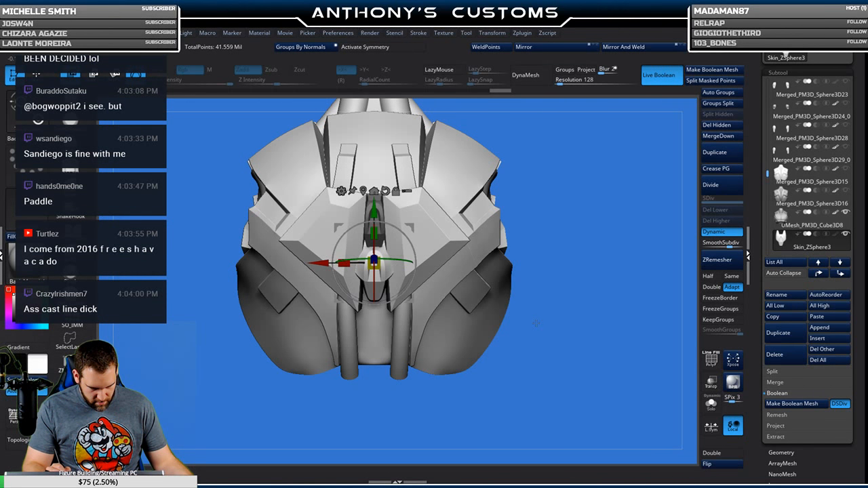
{"action": "left_click_drag", "start_coordinate": [534, 336], "coordinate": [552, 325]}
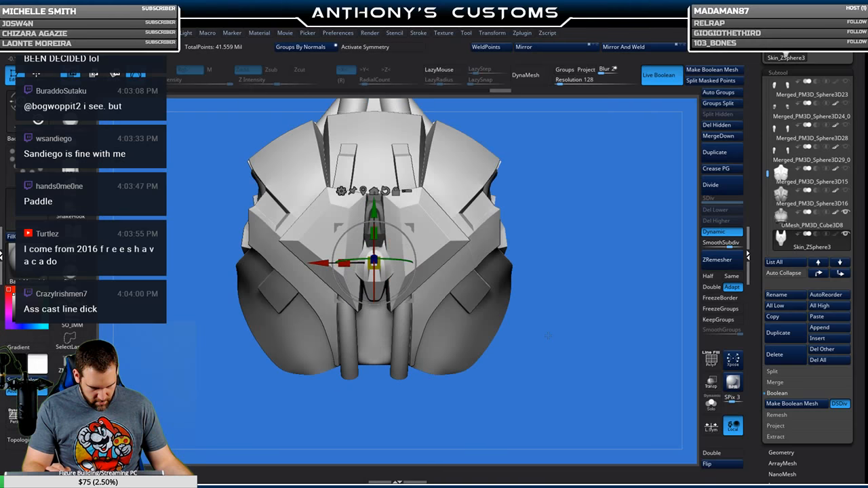
{"action": "left_click_drag", "start_coordinate": [374, 280], "coordinate": [374, 287]}
{"action": "left_click_drag", "start_coordinate": [536, 326], "coordinate": [611, 324]}
{"action": "left_click_drag", "start_coordinate": [416, 263], "coordinate": [411, 263]}
{"action": "left_click_drag", "start_coordinate": [576, 326], "coordinate": [516, 327]}
{"action": "left_click_drag", "start_coordinate": [577, 224], "coordinate": [543, 208]}
{"action": "key", "text": "q"}
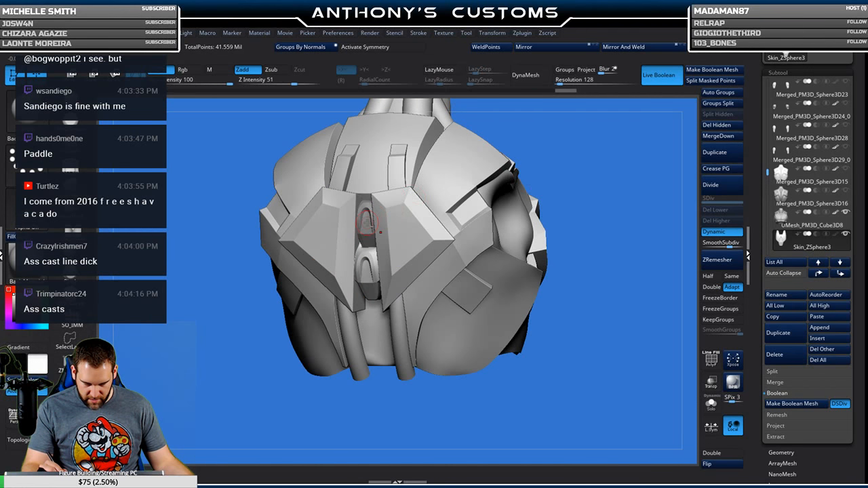
Select the upper spine plate Skin_ZSphere4 and nudge it into line with the plate below.
{"action": "left_click", "coordinate": [366, 221], "text": "alt"}
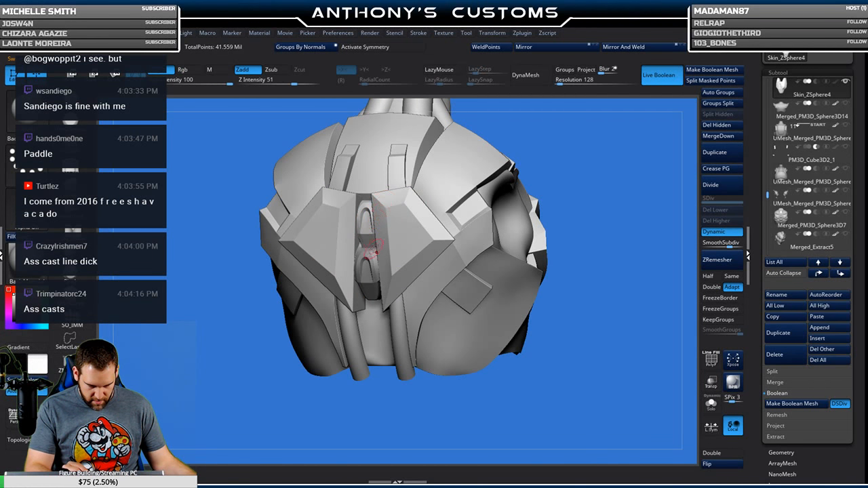
{"action": "key", "text": "w"}
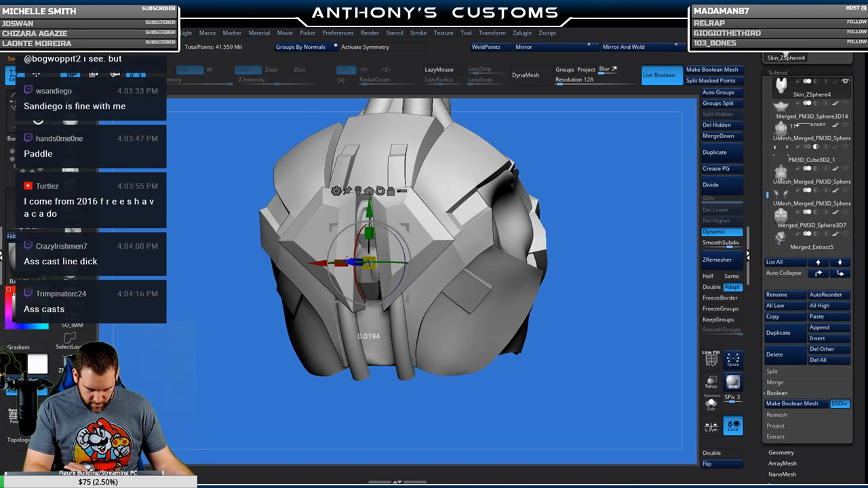
{"action": "mouse_move", "coordinate": [568, 270]}
{"action": "left_mouse_down"}
{"action": "mouse_move", "coordinate": [610, 261]}
{"action": "mouse_move", "coordinate": [537, 185]}
{"action": "mouse_move", "coordinate": [545, 206]}
{"action": "mouse_move", "coordinate": [583, 194]}
{"action": "mouse_move", "coordinate": [518, 192]}
{"action": "mouse_move", "coordinate": [543, 193]}
{"action": "left_mouse_up"}
{"action": "key", "text": "q"}
{"action": "left_click_drag", "start_coordinate": [548, 161], "coordinate": [554, 201]}
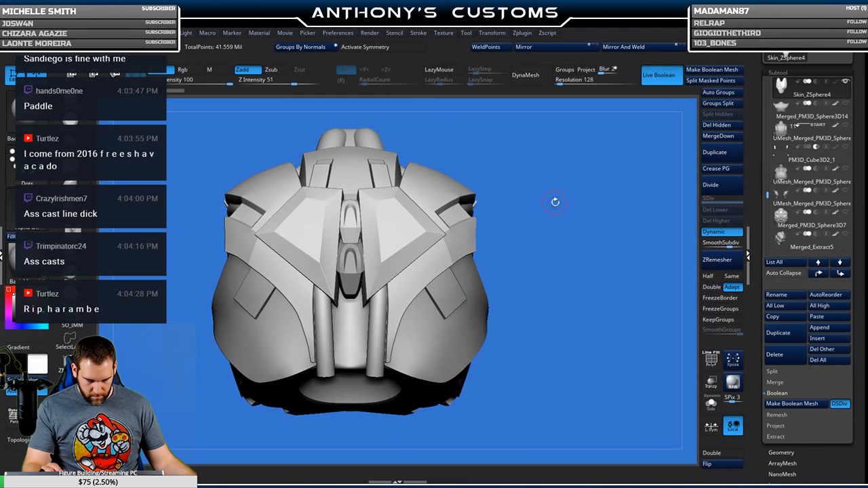
{"action": "key", "text": "w"}
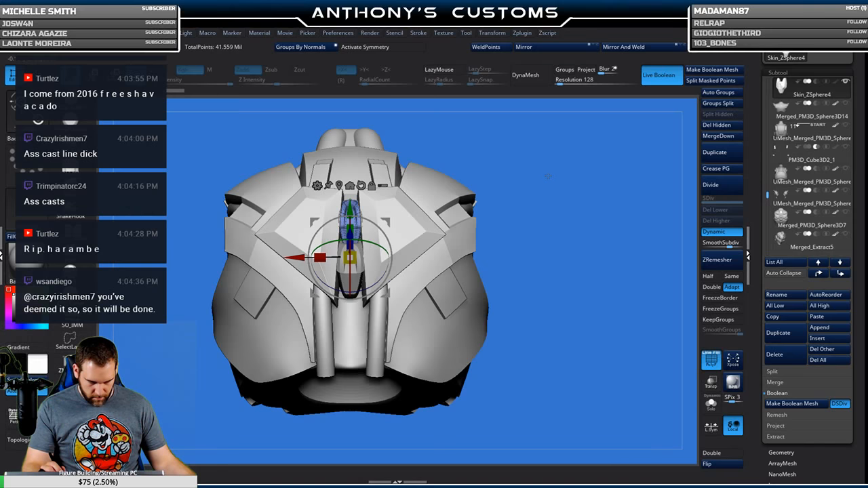
Select the lower plate Skin_ZSphere3, duplicate it downward as a third plate and fit the copy between the back tubes.
{"action": "mouse_move", "coordinate": [803, 87]}
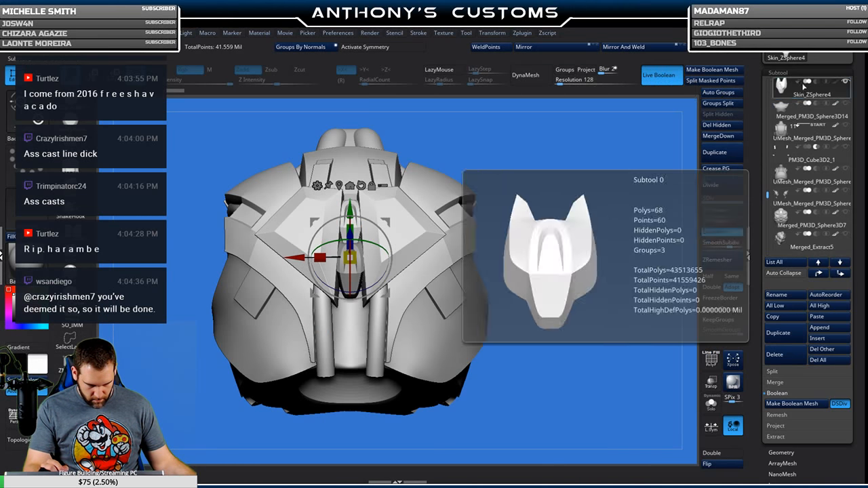
{"action": "left_click_drag", "start_coordinate": [768, 195], "coordinate": [768, 183]}
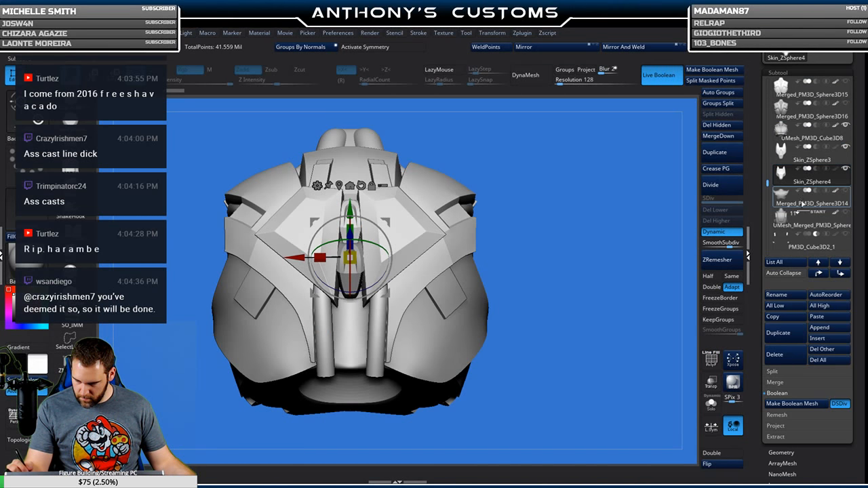
{"action": "left_click", "coordinate": [792, 158]}
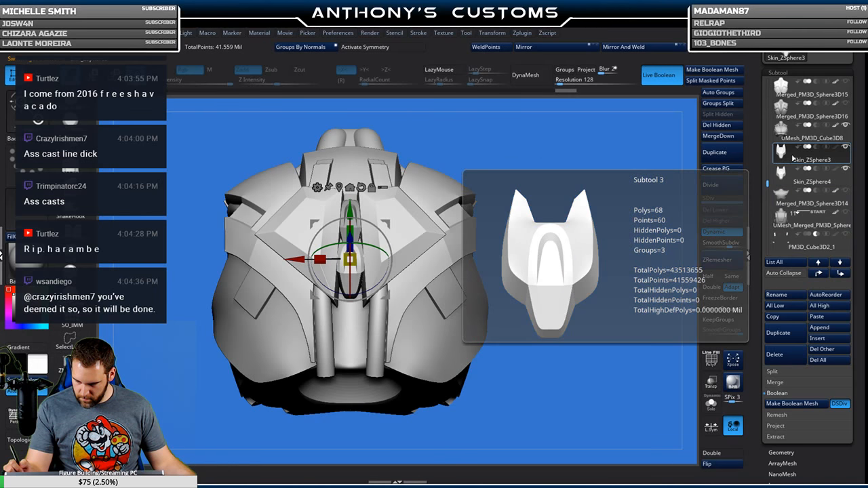
{"action": "left_click_drag", "start_coordinate": [549, 217], "coordinate": [560, 221]}
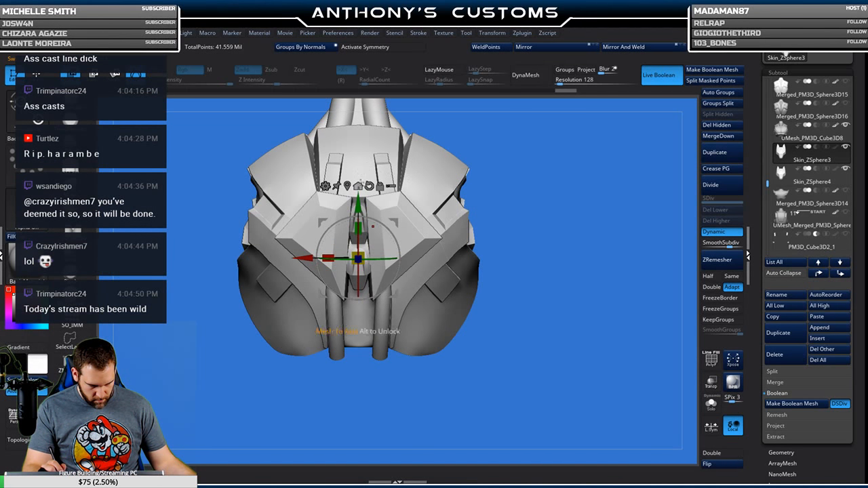
{"action": "left_click_drag", "start_coordinate": [357, 202], "coordinate": [358, 245]}
{"action": "left_click_drag", "start_coordinate": [543, 380], "coordinate": [532, 400]}
{"action": "left_click_drag", "start_coordinate": [584, 407], "coordinate": [591, 388], "text": "alt"}
{"action": "mouse_move", "coordinate": [339, 276]}
{"action": "left_mouse_down"}
{"action": "mouse_move", "coordinate": [338, 297]}
{"action": "mouse_move", "coordinate": [339, 267]}
{"action": "left_mouse_up"}
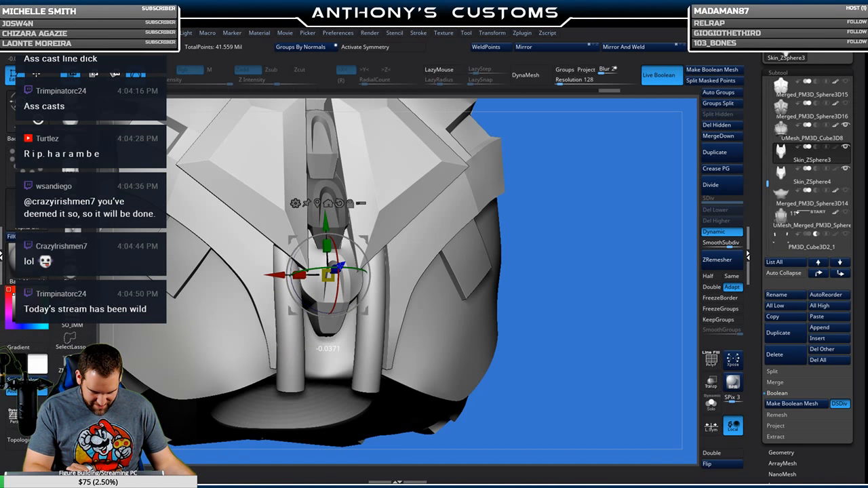
{"action": "key", "text": "q"}
{"action": "left_click_drag", "start_coordinate": [605, 217], "coordinate": [600, 186]}
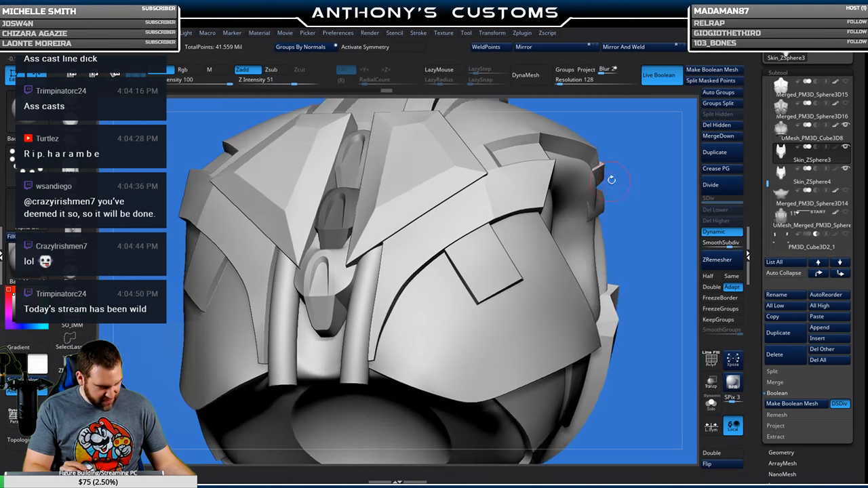
Split the masked middle plate into its own subtool and check the remaining third plate with the wireframe.
{"action": "key", "text": "ctrl"}
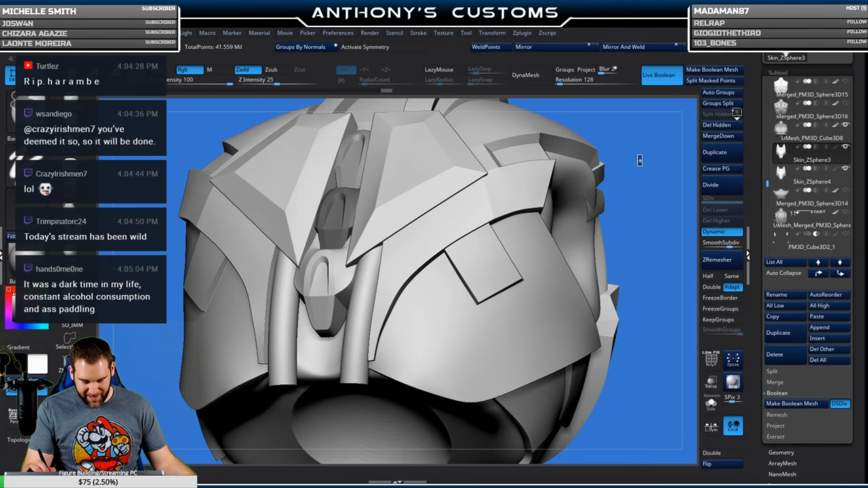
{"action": "left_click", "coordinate": [710, 80]}
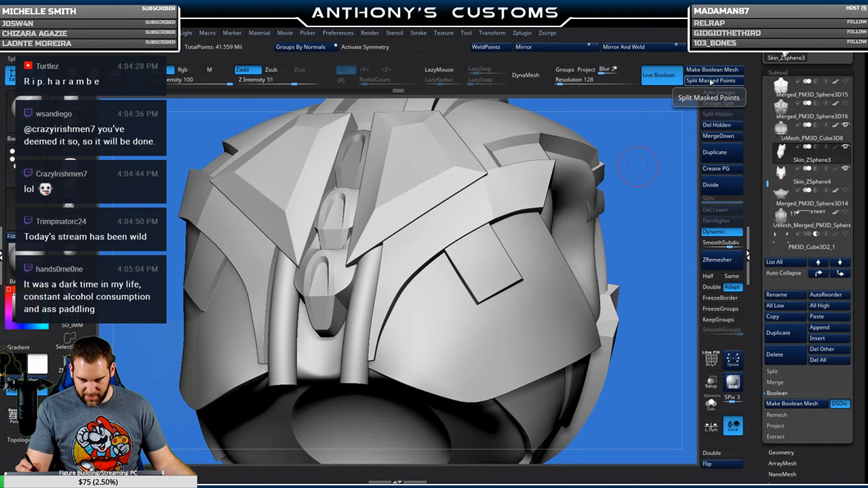
{"action": "left_click", "coordinate": [710, 80]}
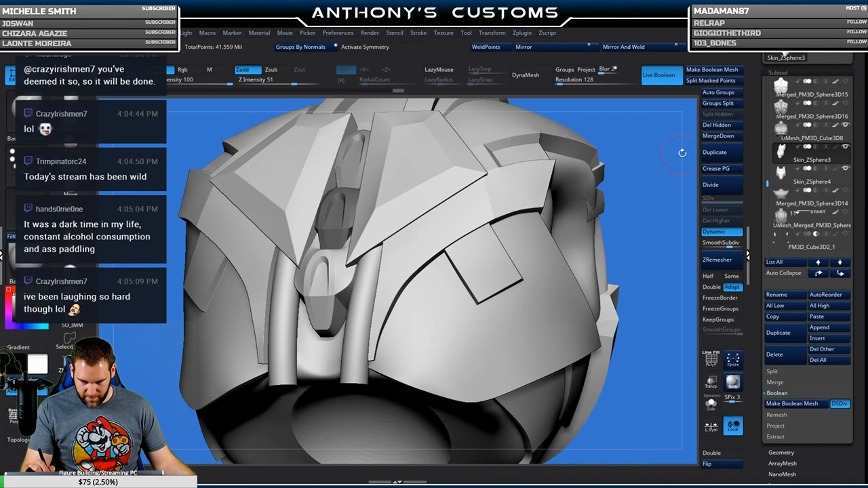
{"action": "left_click", "coordinate": [711, 80]}
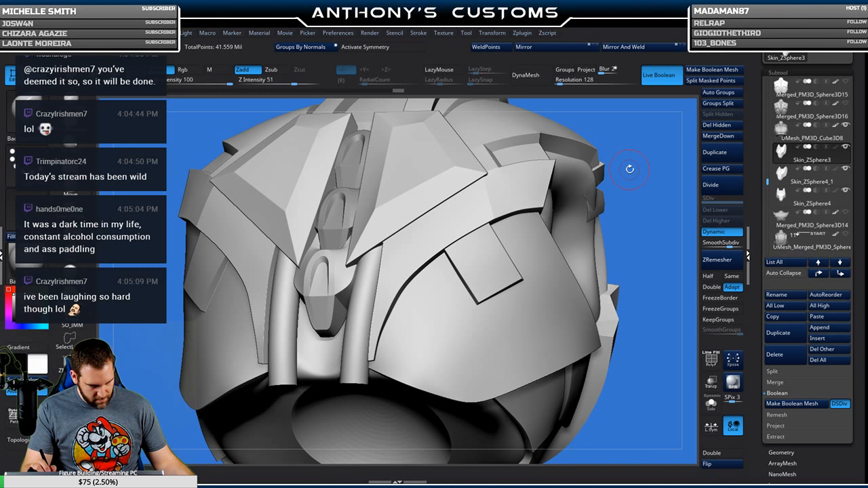
{"action": "key", "text": "shift"}
{"action": "key", "text": "shift+f"}
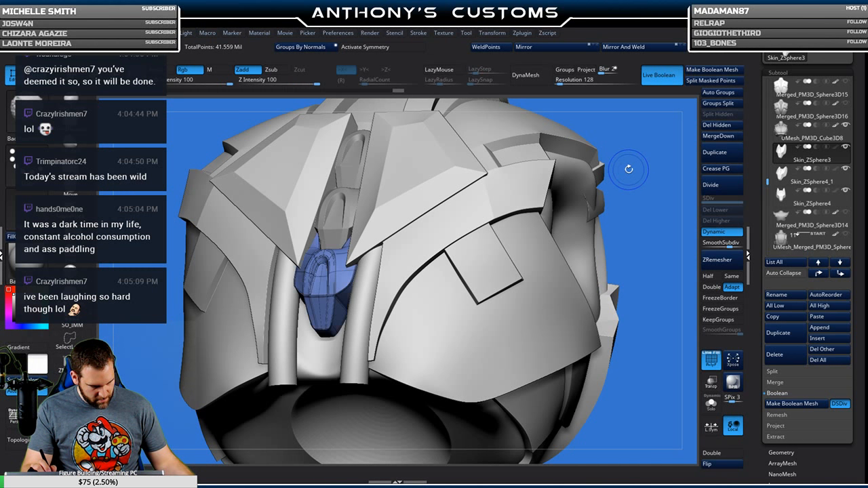
{"action": "key", "text": "shift+f"}
Duplicate the third spine plate downward to add a fourth at the lower end of the back tubes.
{"action": "left_click_drag", "start_coordinate": [636, 183], "coordinate": [593, 196]}
{"action": "key", "text": "w"}
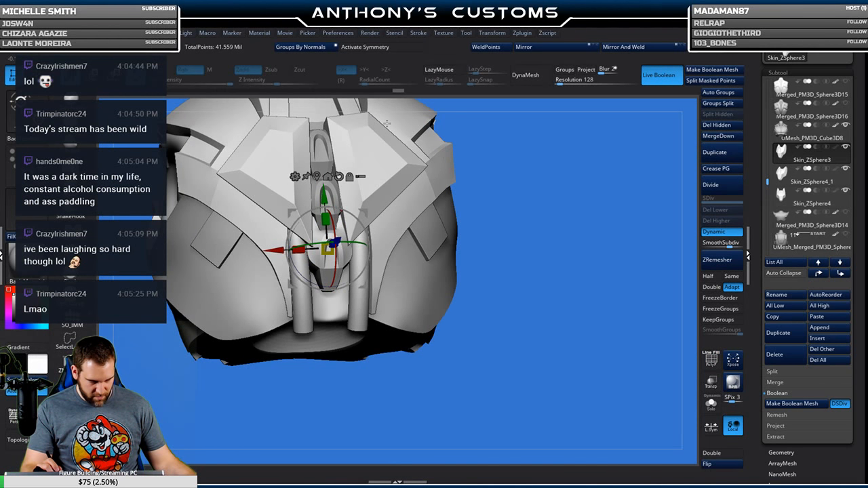
{"action": "left_click_drag", "start_coordinate": [325, 204], "coordinate": [327, 247]}
{"action": "left_click_drag", "start_coordinate": [530, 231], "coordinate": [591, 237]}
Tilt and nudge the fourth spine plate to follow the lower back's curve, and check the column from behind.
{"action": "left_click_drag", "start_coordinate": [359, 290], "coordinate": [359, 297]}
{"action": "left_click_drag", "start_coordinate": [294, 294], "coordinate": [292, 293]}
{"action": "left_click_drag", "start_coordinate": [357, 296], "coordinate": [356, 302]}
{"action": "left_click_drag", "start_coordinate": [291, 293], "coordinate": [290, 293]}
{"action": "left_click_drag", "start_coordinate": [354, 298], "coordinate": [355, 298]}
{"action": "left_click_drag", "start_coordinate": [542, 272], "coordinate": [494, 285], "text": "shift"}
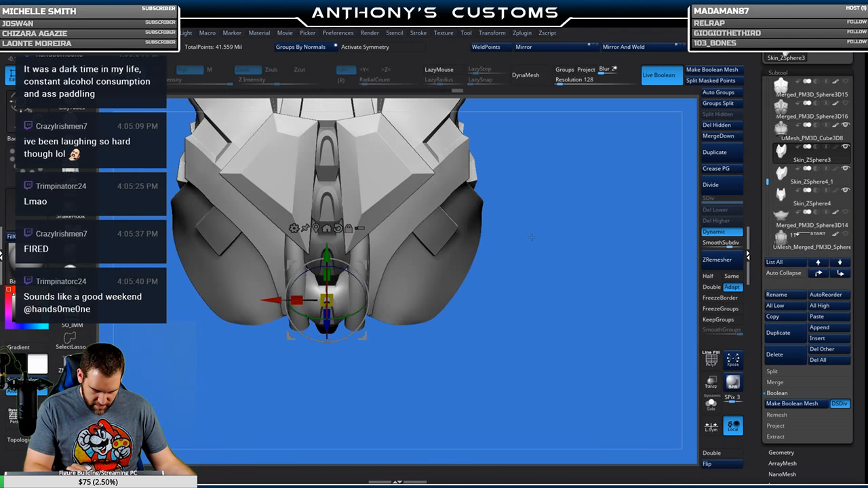
{"action": "key", "text": "q"}
{"action": "left_click_drag", "start_coordinate": [583, 339], "coordinate": [556, 343]}
{"action": "left_click_drag", "start_coordinate": [394, 346], "coordinate": [489, 313]}
{"action": "left_click_drag", "start_coordinate": [457, 183], "coordinate": [468, 264], "text": "alt"}
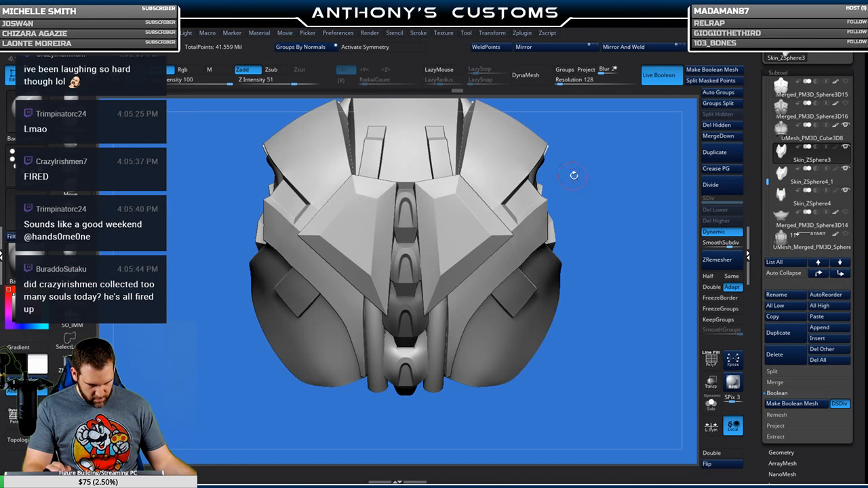
{"action": "left_click_drag", "start_coordinate": [607, 213], "coordinate": [580, 252], "text": "alt"}
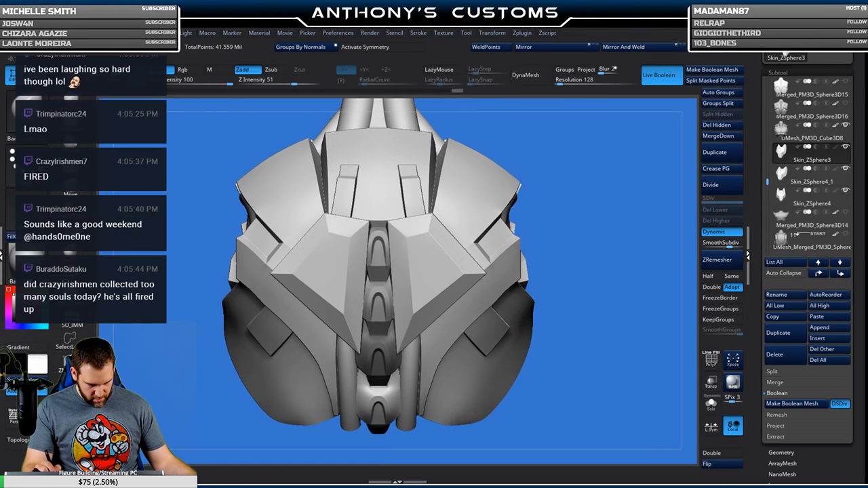
Select the topmost spine plate Skin_ZSphere4, check its wireframe and nudge it upward between the angled back panels.
{"action": "left_click_drag", "start_coordinate": [580, 162], "coordinate": [568, 173]}
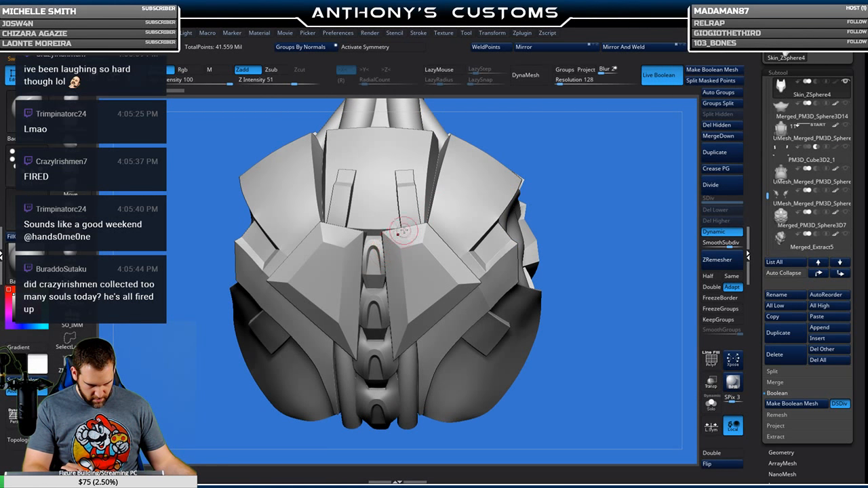
{"action": "key", "text": "w"}
{"action": "key", "text": "shift+f"}
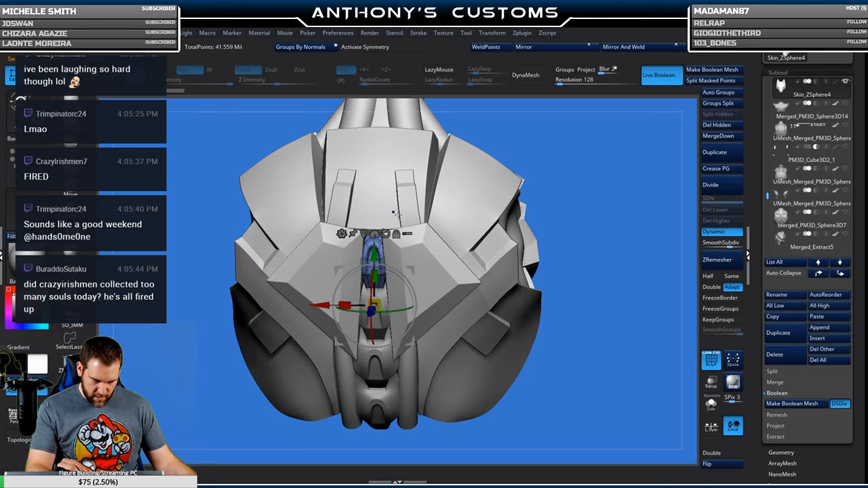
{"action": "key", "text": "shift+f"}
{"action": "left_click_drag", "start_coordinate": [375, 254], "coordinate": [376, 247]}
{"action": "left_click_drag", "start_coordinate": [550, 160], "coordinate": [598, 143]}
{"action": "left_click_drag", "start_coordinate": [390, 280], "coordinate": [374, 247]}
{"action": "key", "text": "q"}
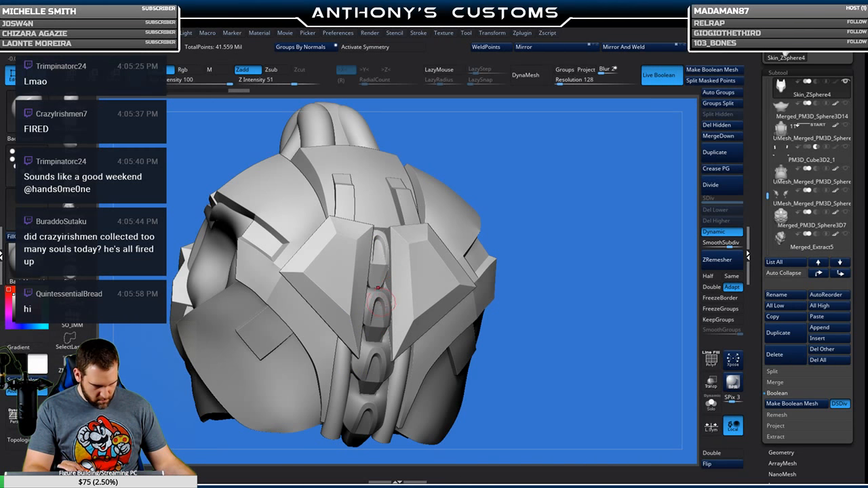
Select the second spine plate Skin_ZSphere4_1 and raise it along the spine, fitting its depth and tilt from the side.
{"action": "key", "text": "ctrl+shift+d"}
{"action": "key", "text": "w"}
{"action": "left_click_drag", "start_coordinate": [531, 185], "coordinate": [506, 167], "text": "shift"}
{"action": "left_click_drag", "start_coordinate": [521, 223], "coordinate": [607, 234]}
{"action": "left_click_drag", "start_coordinate": [492, 240], "coordinate": [468, 241]}
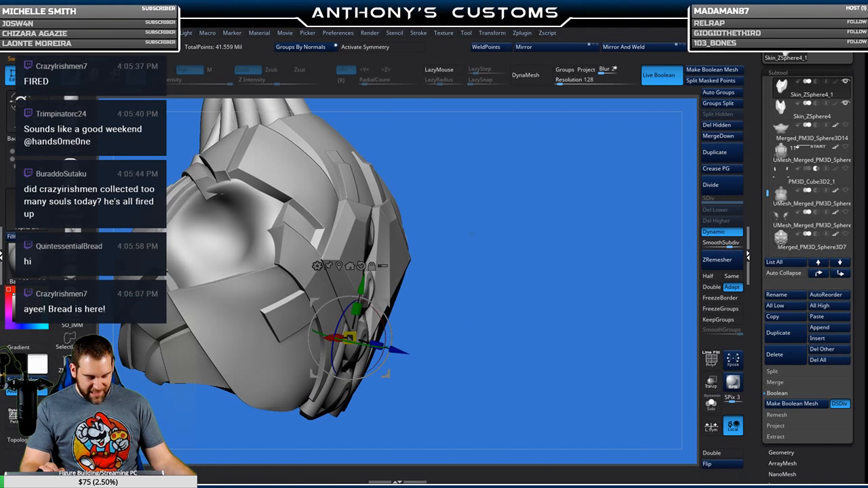
{"action": "left_click_drag", "start_coordinate": [361, 283], "coordinate": [366, 231]}
{"action": "left_click_drag", "start_coordinate": [468, 269], "coordinate": [440, 267]}
{"action": "left_click_drag", "start_coordinate": [358, 235], "coordinate": [358, 230]}
{"action": "left_click_drag", "start_coordinate": [510, 268], "coordinate": [547, 271]}
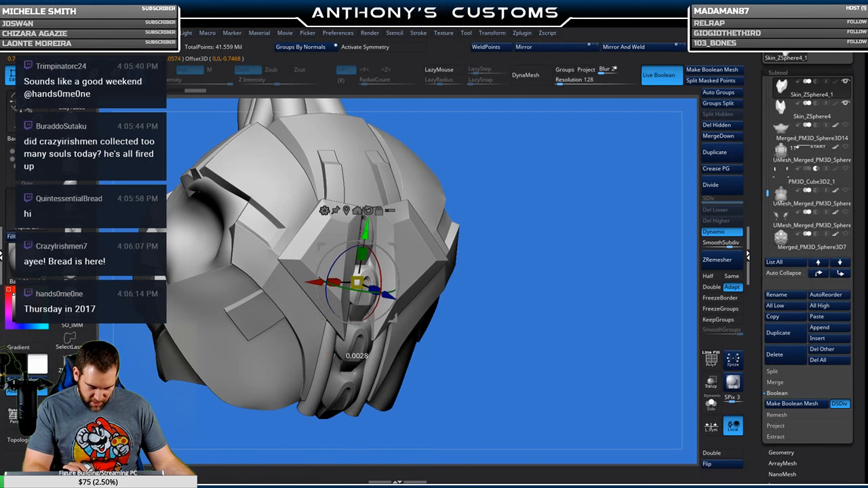
Reselect the topmost spine plate Skin_ZSphere4 and fine-tune its fit between the back panels from behind.
{"action": "key", "text": "q"}
{"action": "left_click_drag", "start_coordinate": [513, 222], "coordinate": [471, 223]}
{"action": "left_click_drag", "start_coordinate": [531, 191], "coordinate": [547, 188]}
{"action": "left_click", "coordinate": [362, 235], "text": "alt"}
{"action": "key", "text": "w"}
{"action": "left_click_drag", "start_coordinate": [512, 135], "coordinate": [511, 155]}
{"action": "left_click_drag", "start_coordinate": [358, 227], "coordinate": [357, 223]}
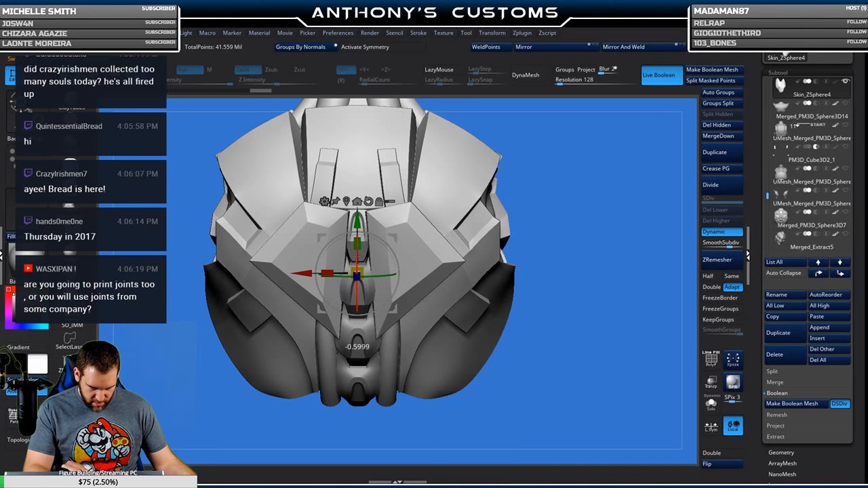
{"action": "key", "text": "q"}
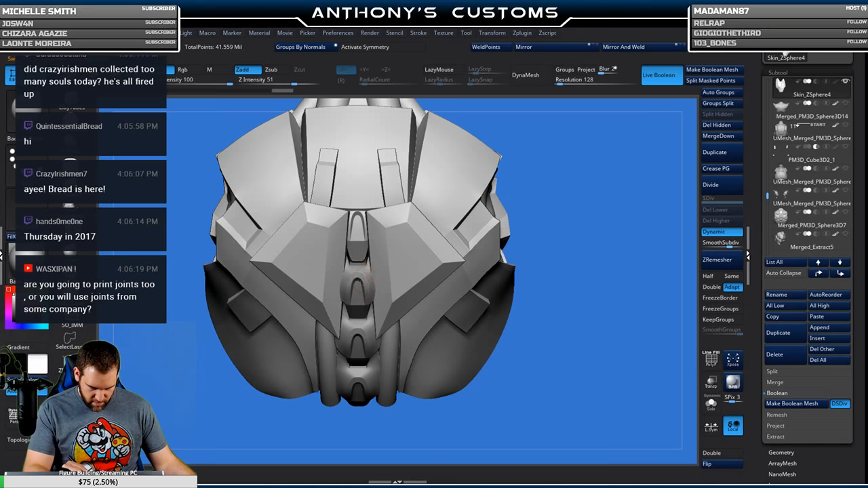
Return to the second spine plate Skin_ZSphere4_1, nudge it into place below the top plate and check the column's spacing.
{"action": "key", "text": "ctrl+shift+d"}
{"action": "key", "text": "w"}
{"action": "left_click_drag", "start_coordinate": [589, 182], "coordinate": [583, 223], "text": "alt"}
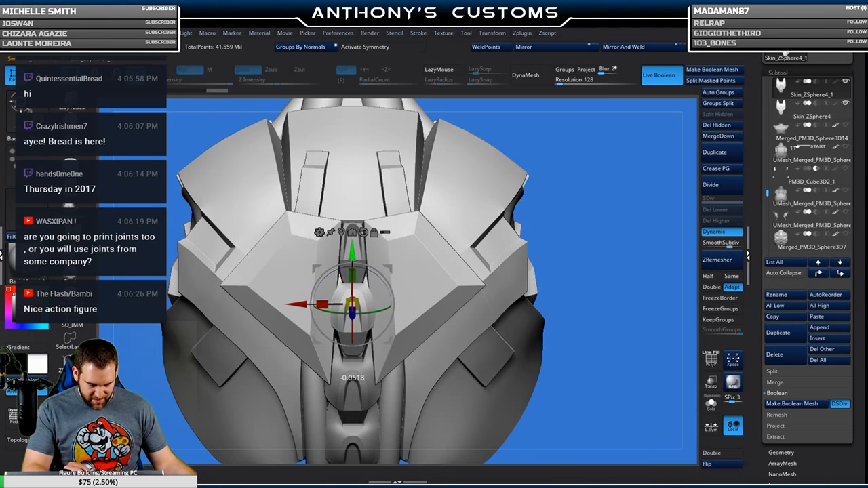
{"action": "left_click_drag", "start_coordinate": [517, 188], "coordinate": [500, 235]}
{"action": "key", "text": "q"}
{"action": "left_click_drag", "start_coordinate": [597, 291], "coordinate": [593, 238]}
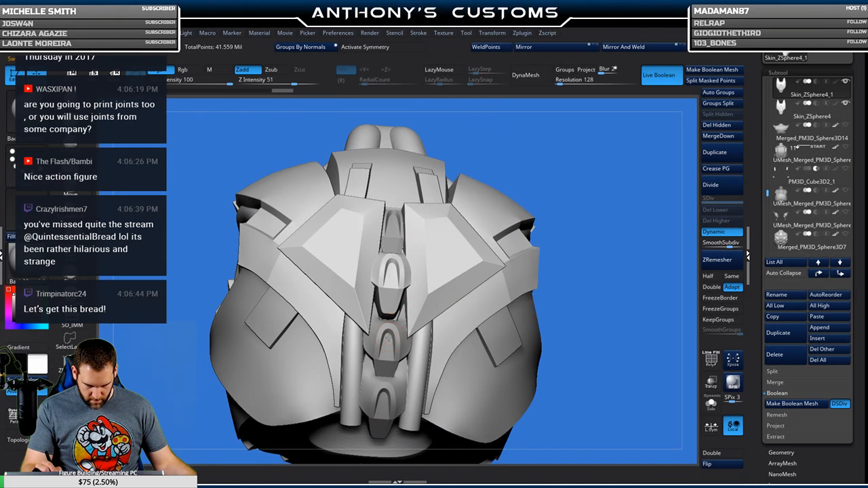
Select Skin_ZSphere3 at the lower end and split its masked third spine plate into a separate subtool.
{"action": "left_click", "coordinate": [386, 392], "text": "alt"}
{"action": "key", "text": "w"}
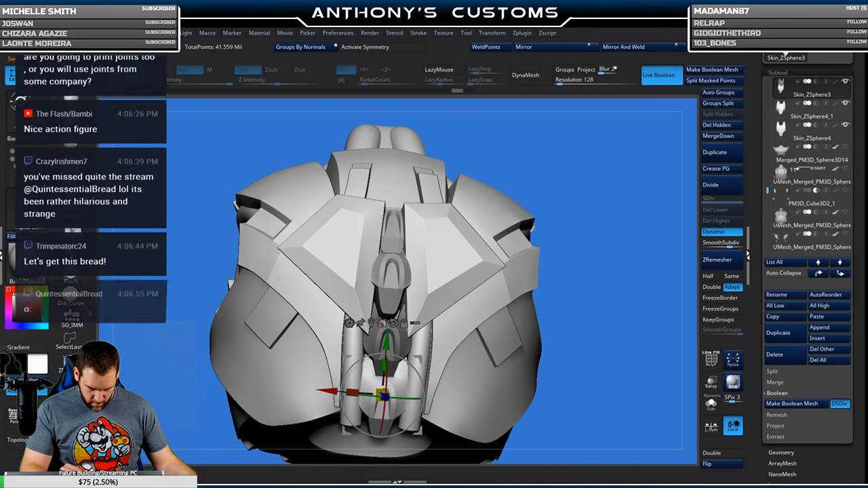
{"action": "left_click", "coordinate": [709, 81]}
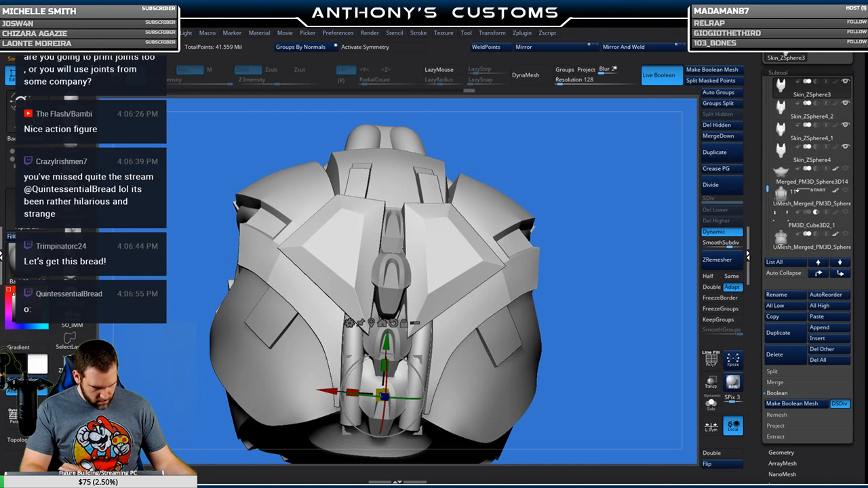
Select the third spine plate Skin_ZSphere4_2, move it up toward the second plate and tilt it to follow the back's curve.
{"action": "key", "text": "q"}
{"action": "left_click", "coordinate": [381, 341], "text": "alt"}
{"action": "key", "text": "w"}
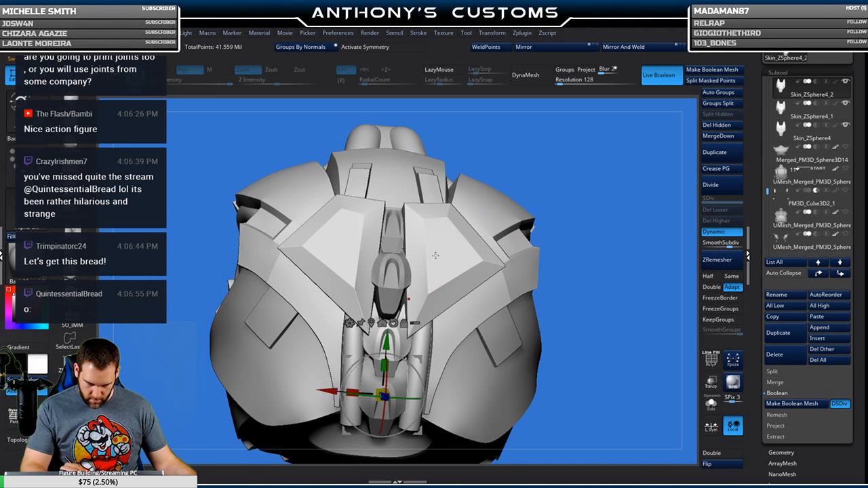
{"action": "left_click_drag", "start_coordinate": [387, 341], "coordinate": [388, 331]}
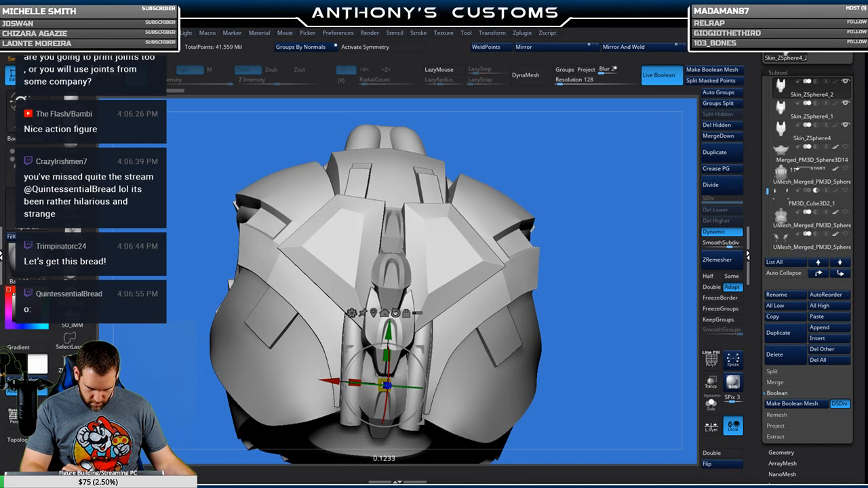
{"action": "left_click_drag", "start_coordinate": [385, 407], "coordinate": [384, 417]}
{"action": "left_click_drag", "start_coordinate": [388, 332], "coordinate": [389, 327]}
{"action": "right_click_drag", "start_coordinate": [388, 327], "coordinate": [501, 390]}
{"action": "left_click_drag", "start_coordinate": [436, 402], "coordinate": [431, 400]}
{"action": "right_click_drag", "start_coordinate": [431, 400], "coordinate": [256, 381]}
{"action": "left_click_drag", "start_coordinate": [366, 393], "coordinate": [367, 393]}
Select the second spine plate Skin_ZSphere4_1 and rotate it by about -2.3 degrees to follow the back's curve.
{"action": "right_click_drag", "start_coordinate": [367, 393], "coordinate": [590, 360]}
{"action": "right_click_drag", "start_coordinate": [475, 340], "coordinate": [349, 298]}
{"action": "left_click", "coordinate": [419, 237], "text": "alt"}
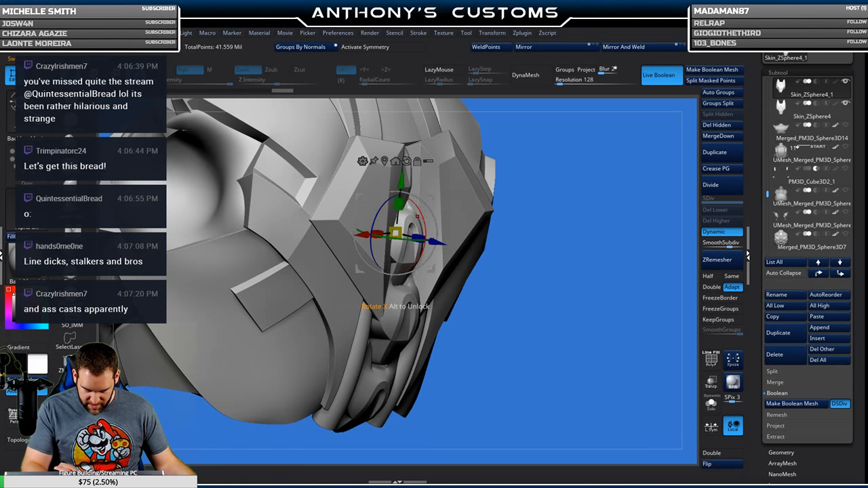
{"action": "left_click_drag", "start_coordinate": [425, 221], "coordinate": [425, 218]}
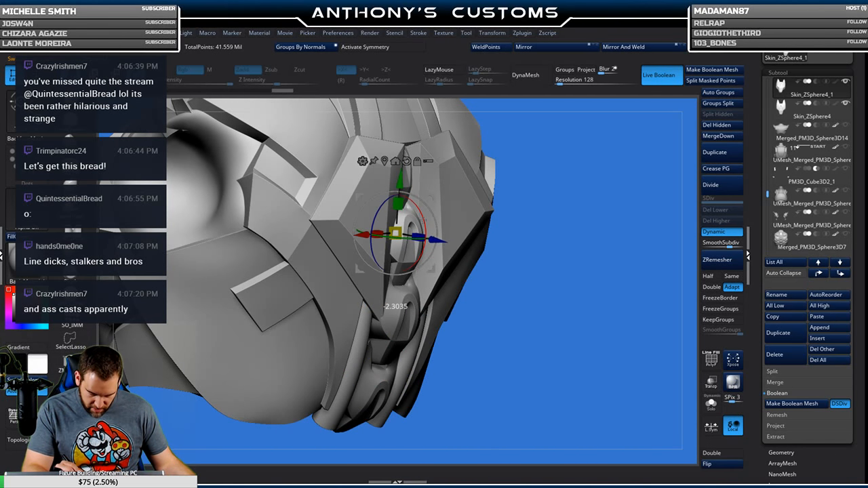
{"action": "key", "text": "q"}
Nudge the third spine plate Skin_ZSphere4_2 slightly in depth from the side and check the column from behind.
{"action": "right_click_drag", "start_coordinate": [515, 171], "coordinate": [566, 268]}
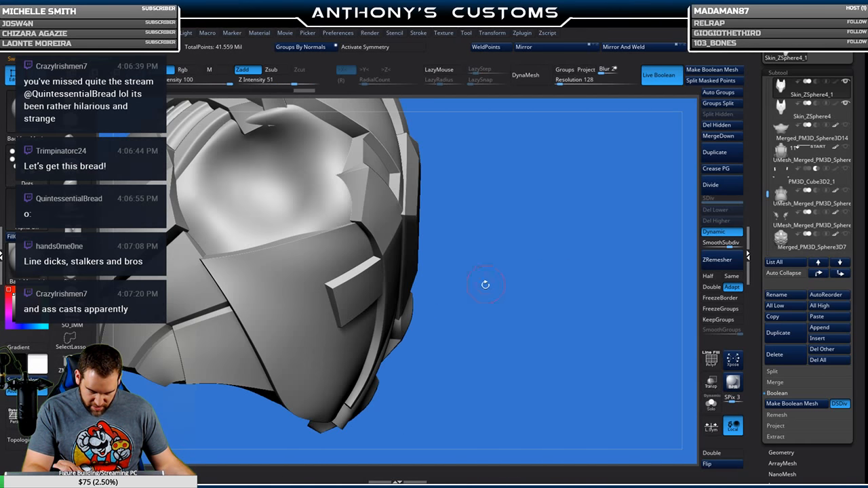
{"action": "right_click_drag", "start_coordinate": [484, 285], "coordinate": [496, 265], "text": "alt"}
{"action": "left_click", "coordinate": [415, 308], "text": "alt"}
{"action": "key", "text": "w"}
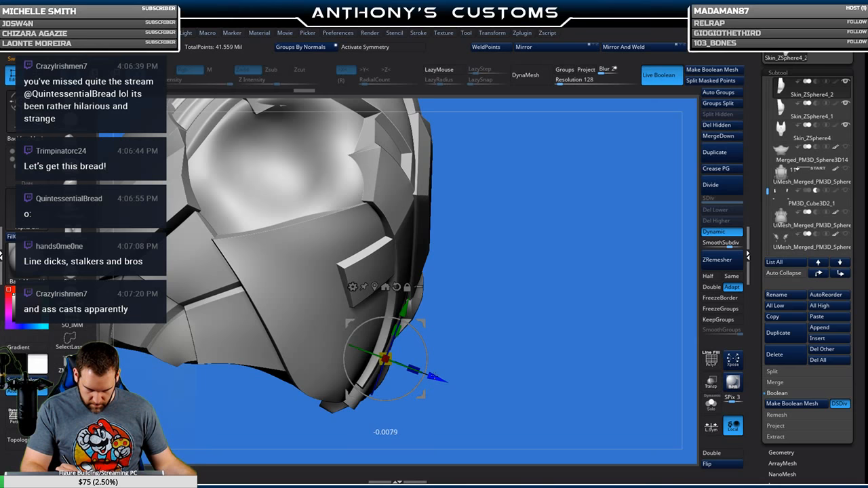
{"action": "key", "text": "q"}
{"action": "left_click_drag", "start_coordinate": [471, 263], "coordinate": [565, 166]}
{"action": "left_click_drag", "start_coordinate": [618, 206], "coordinate": [619, 274]}
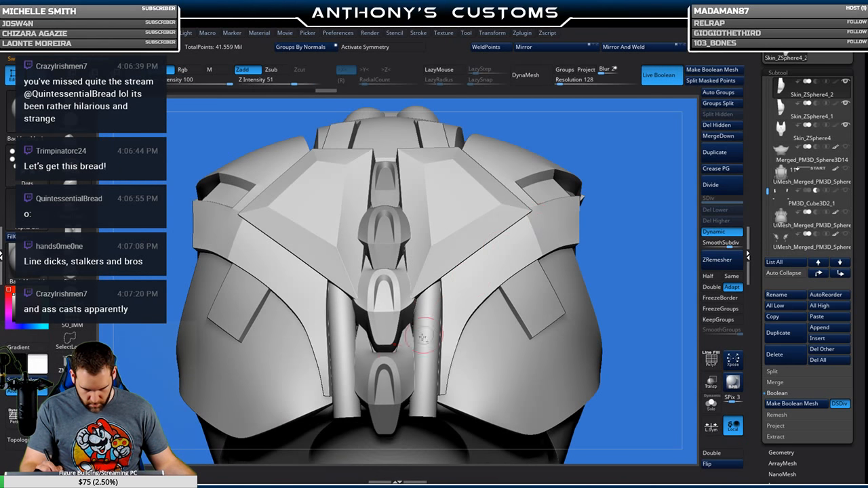
Tilt the lowest spine plate Skin_ZSphere3 slightly and raise it between the back tubes toward the third plate.
{"action": "left_click", "coordinate": [395, 362], "text": "alt"}
{"action": "left_click_drag", "start_coordinate": [616, 231], "coordinate": [611, 194]}
{"action": "key", "text": "w"}
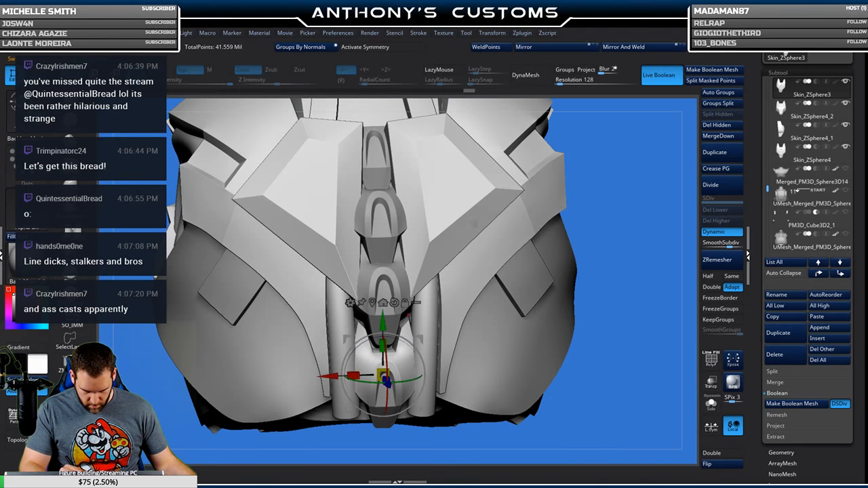
{"action": "left_click_drag", "start_coordinate": [388, 382], "coordinate": [387, 378]}
{"action": "left_click_drag", "start_coordinate": [382, 317], "coordinate": [383, 307]}
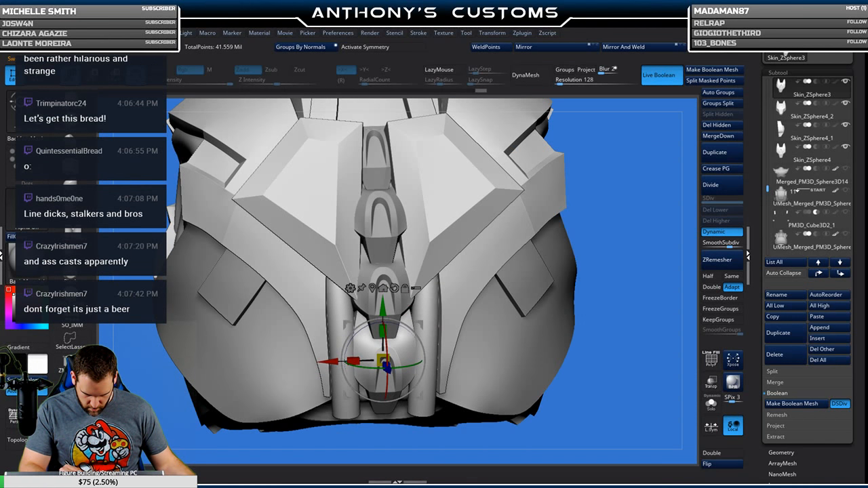
{"action": "key", "text": "q"}
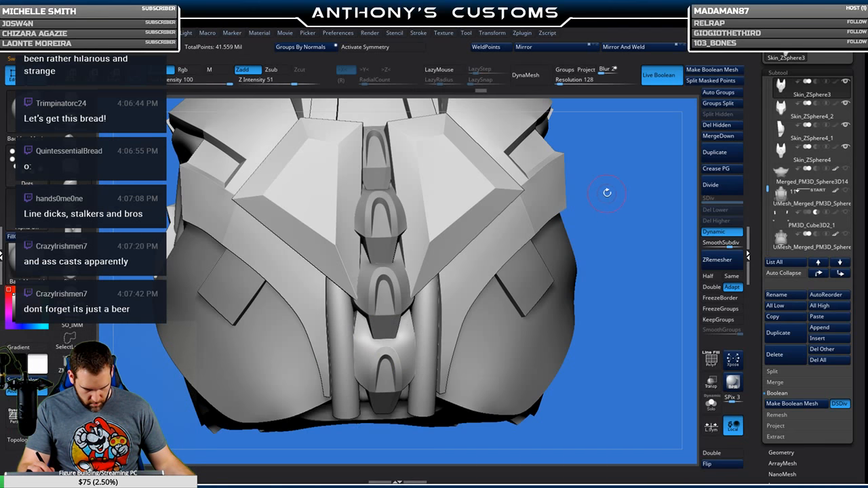
{"action": "left_click_drag", "start_coordinate": [622, 214], "coordinate": [626, 194]}
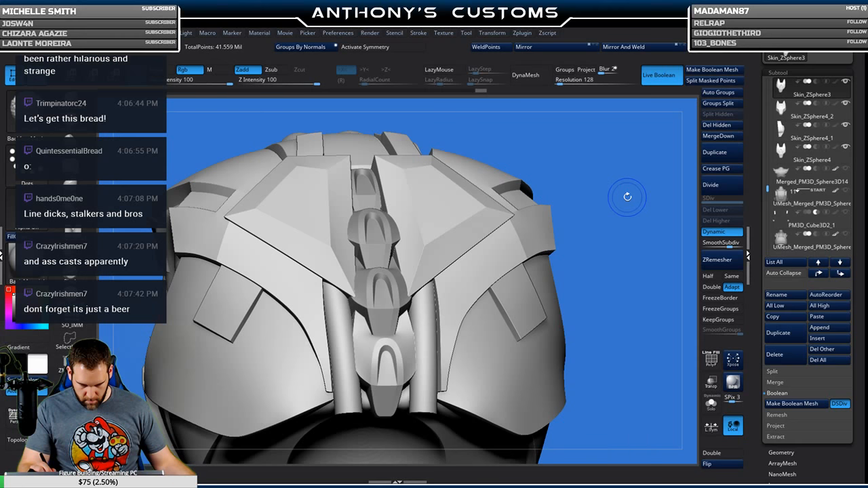
Select the torso UMesh_PM3D_Cube3D8 and turn on its wireframe to inspect the model around the finished plates.
{"action": "left_click_drag", "start_coordinate": [613, 240], "coordinate": [592, 192]}
{"action": "left_click_drag", "start_coordinate": [545, 276], "coordinate": [519, 322], "text": "alt"}
{"action": "left_click", "coordinate": [405, 252], "text": "alt"}
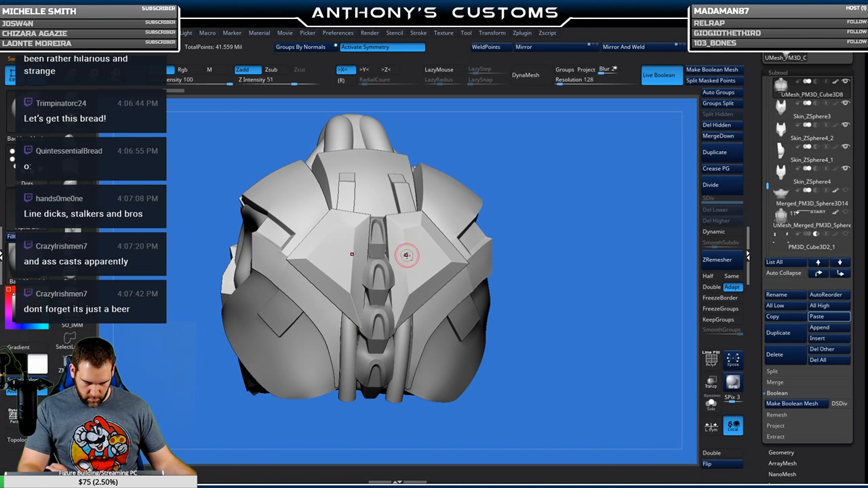
{"action": "key", "text": "shift+f"}
{"action": "left_click_drag", "start_coordinate": [564, 248], "coordinate": [608, 236]}
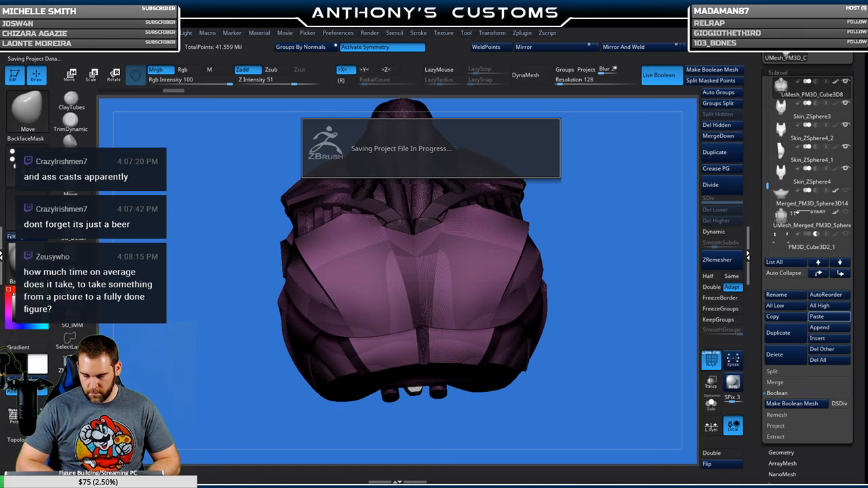
Check the spine column from behind and save the project.
{"action": "left_click_drag", "start_coordinate": [557, 261], "coordinate": [550, 354]}
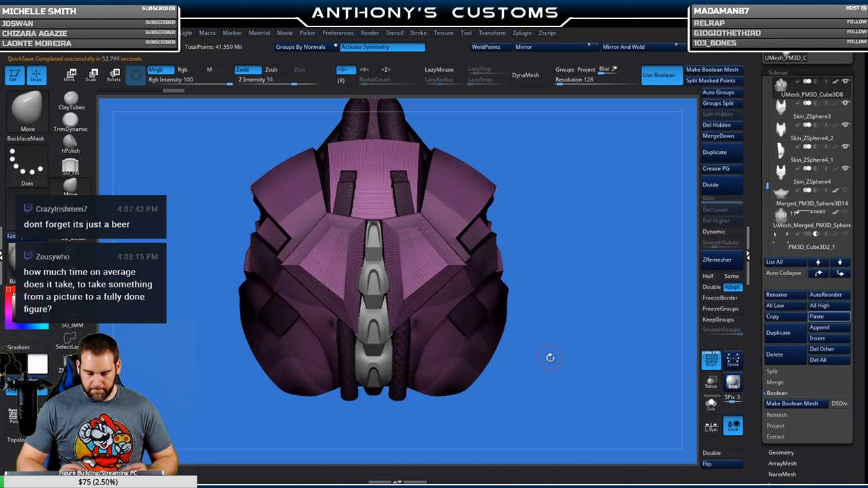
{"action": "key", "text": "ctrl"}
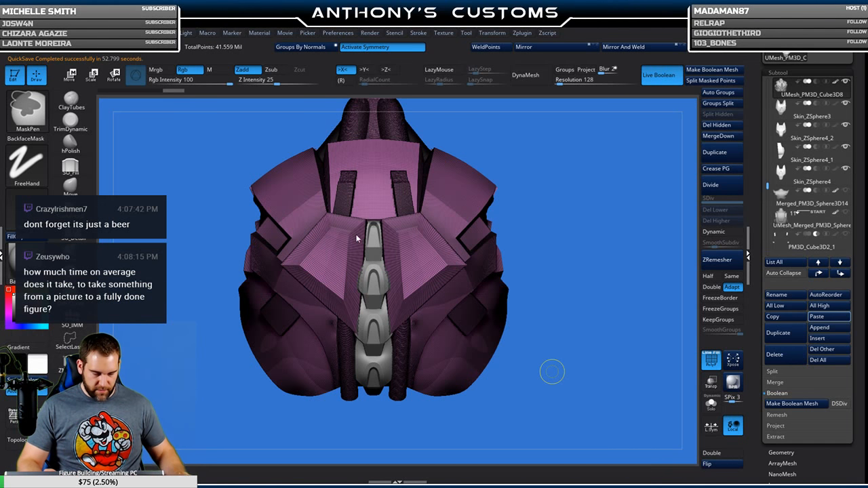
{"action": "key", "text": "ctrl+s"}
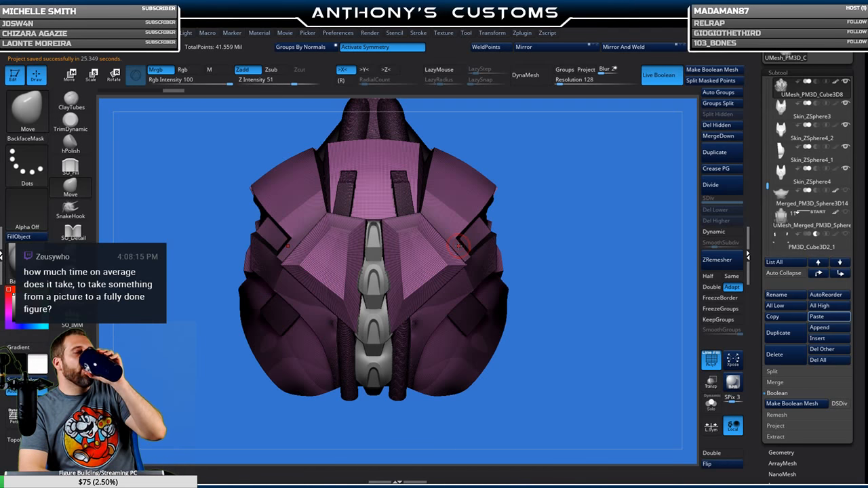
Browse the saved projects and load Robo Chest 2.ZPR.
{"action": "key", "text": "comma"}
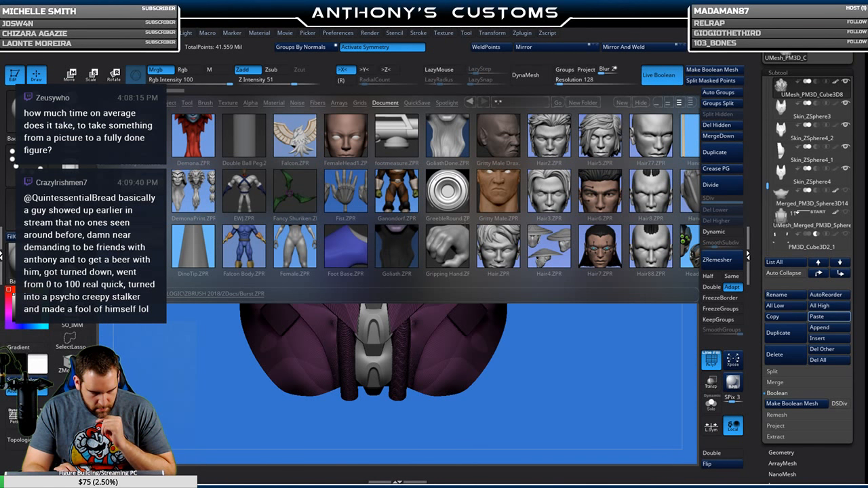
{"action": "left_click_drag", "start_coordinate": [535, 221], "coordinate": [444, 246]}
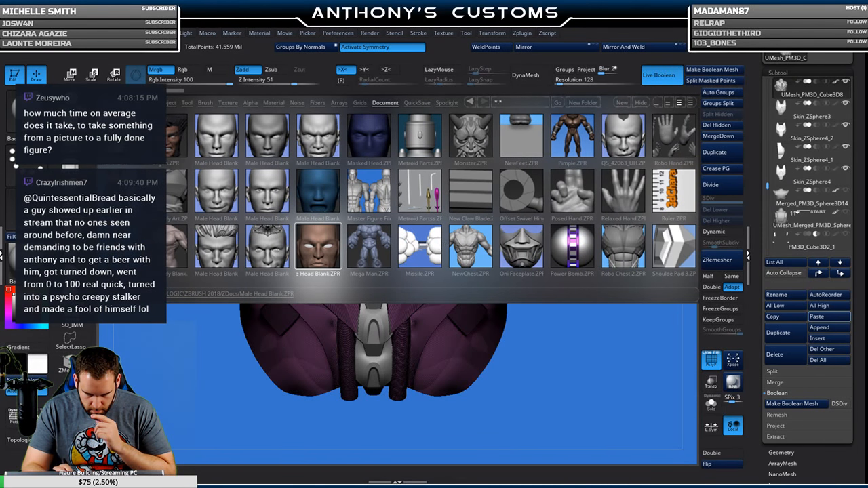
{"action": "double_click", "coordinate": [637, 252]}
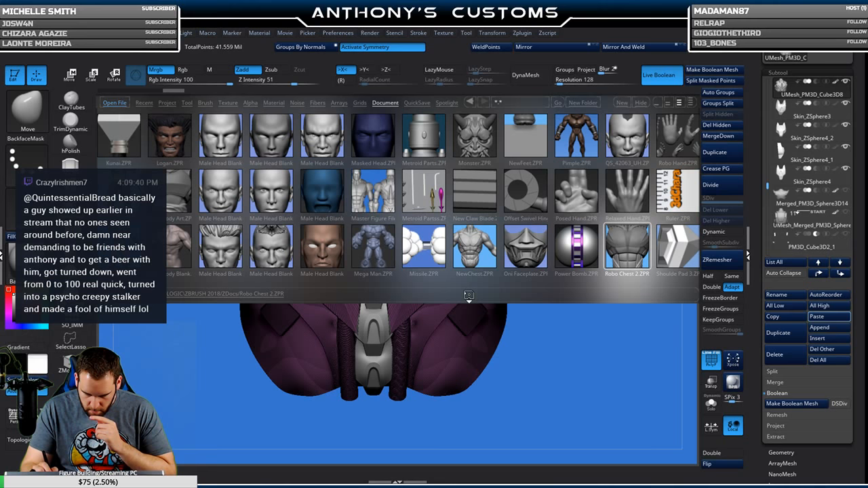
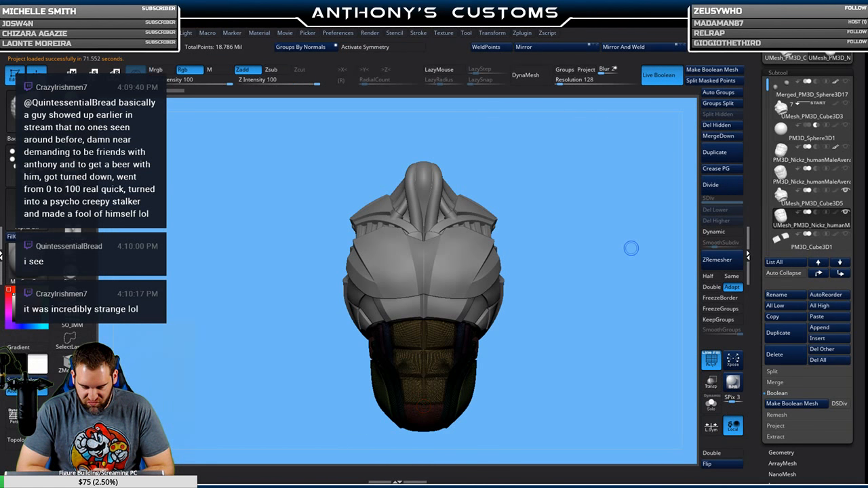
Select the chest subtool UMesh_PM3D_Cube3D5 in the loaded project and display its polygroup wireframe.
{"action": "key", "text": "shift+f"}
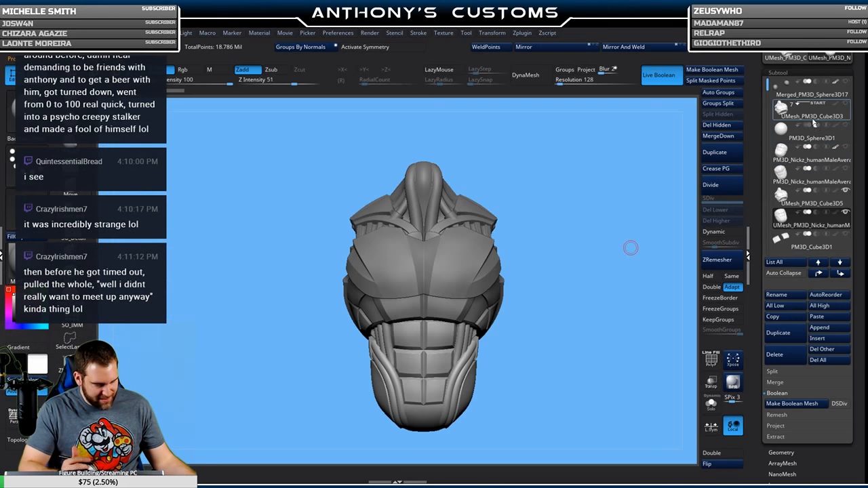
{"action": "scroll", "coordinate": [810, 156], "scroll_direction": "down", "scroll_amount": 1}
{"action": "scroll", "coordinate": [810, 156], "scroll_direction": "down", "scroll_amount": 1}
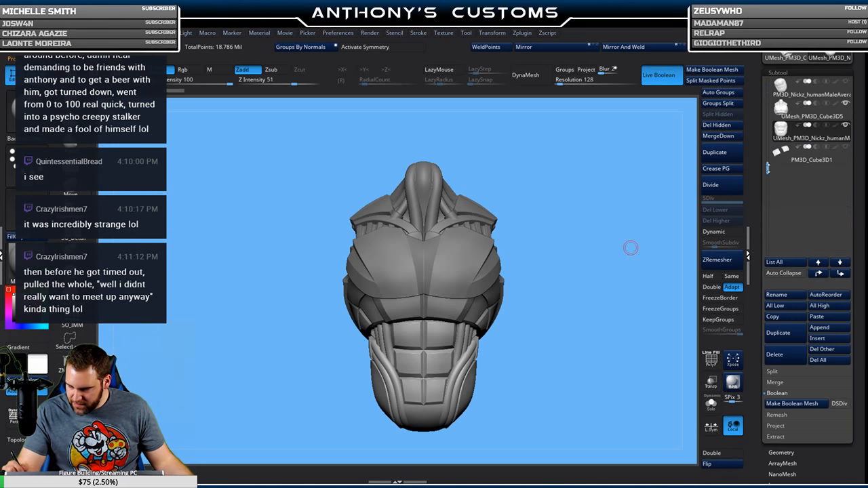
{"action": "left_click", "coordinate": [816, 160]}
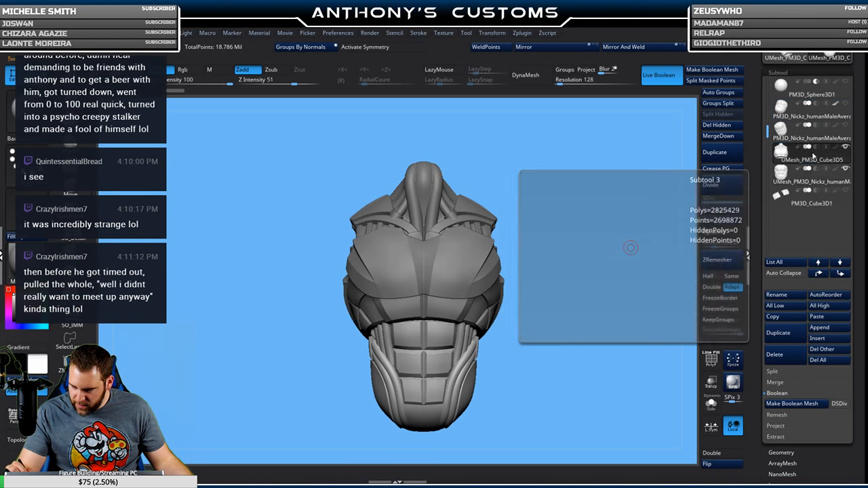
{"action": "key", "text": "shift+f"}
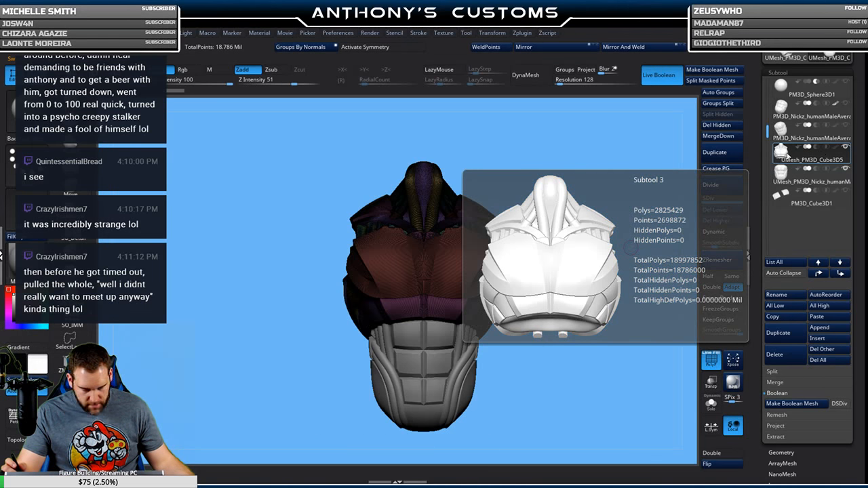
Select the subtool UMesh_PM3D_Cube3D3 and show it alone to inspect its chest polygroups from the front.
{"action": "left_click_drag", "start_coordinate": [579, 299], "coordinate": [632, 236]}
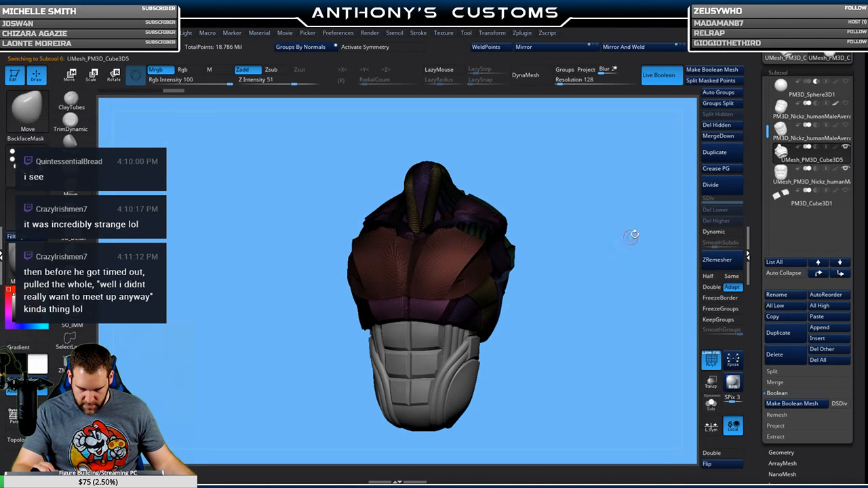
{"action": "left_click_drag", "start_coordinate": [767, 129], "coordinate": [767, 82]}
{"action": "left_click", "coordinate": [795, 114]}
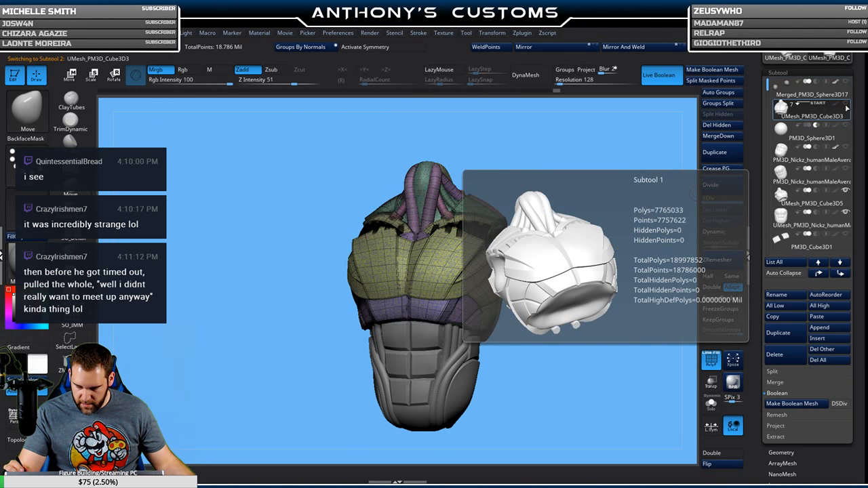
{"action": "left_click", "coordinate": [846, 105], "text": "shift"}
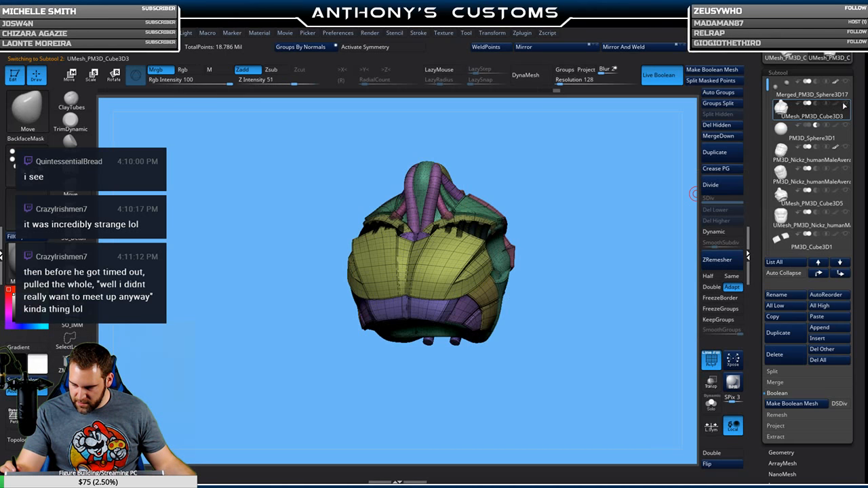
{"action": "left_click_drag", "start_coordinate": [515, 386], "coordinate": [574, 367]}
{"action": "key", "text": "shift+f"}
{"action": "key", "text": "shift+f"}
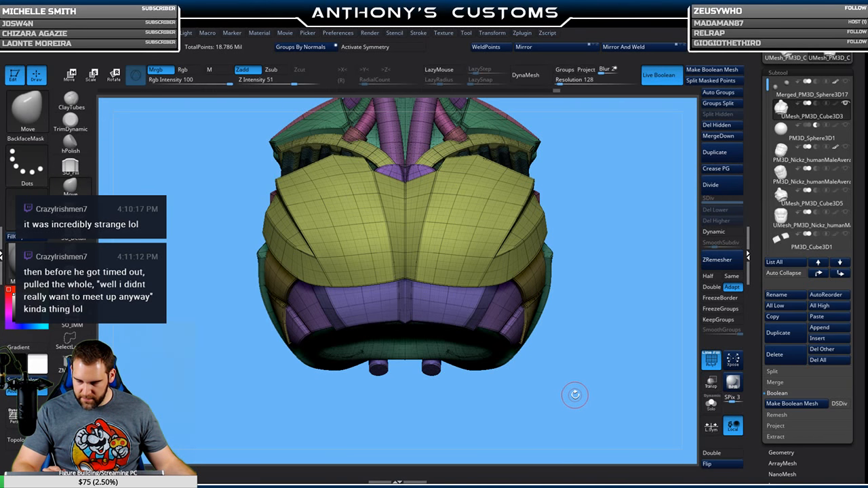
Step back through the undo history of UMesh_PM3D_Cube3D3 to the stage where the two curved collar pieces are isolated.
{"action": "key", "text": "ctrl"}
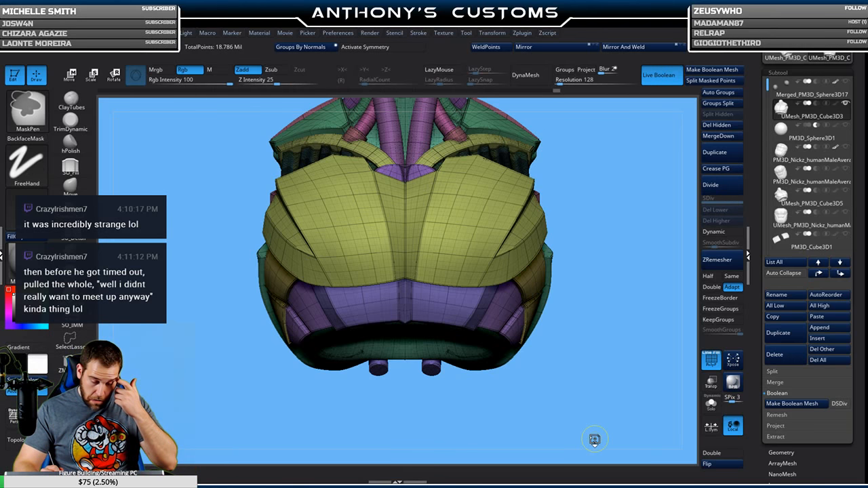
{"action": "key", "text": "ctrl+z"}
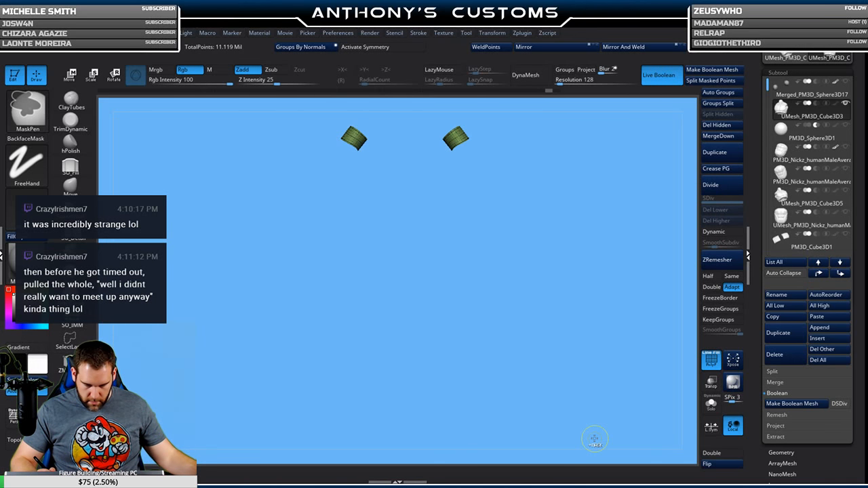
{"action": "key", "text": "ctrl+z"}
{"action": "key", "text": "ctrl+z"}
{"action": "key", "text": "ctrl+z"}
{"action": "key", "text": "ctrl+z"}
{"action": "key", "text": "ctrl+z"}
{"action": "key", "text": "ctrl+z"}
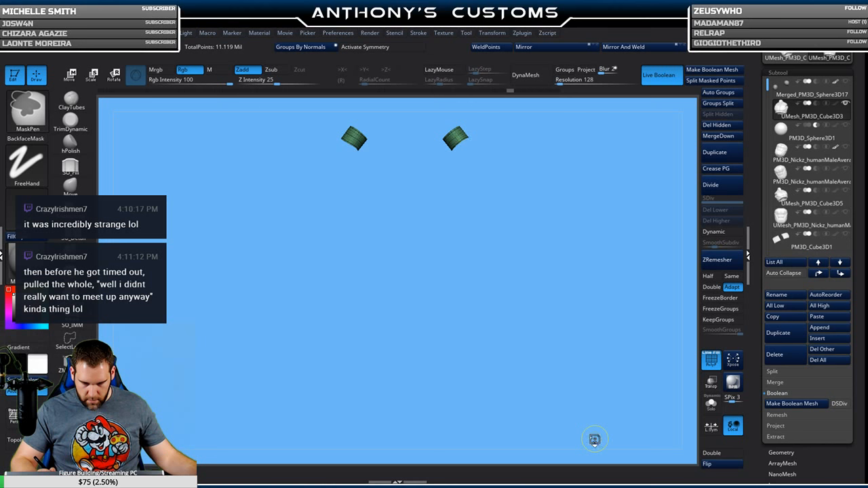
{"action": "key", "text": "ctrl+z"}
{"action": "key", "text": "ctrl+z"}
{"action": "key", "text": "ctrl+z"}
{"action": "key", "text": "ctrl+z"}
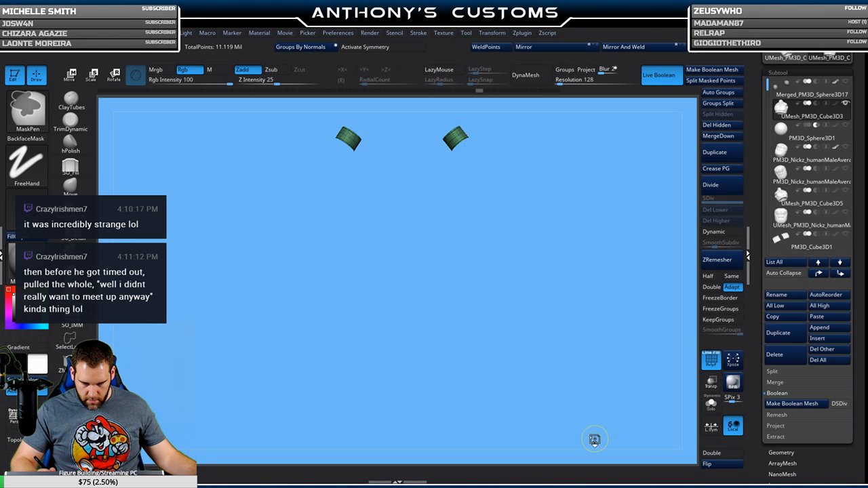
{"action": "key", "text": "ctrl+z"}
{"action": "key", "text": "ctrl+z"}
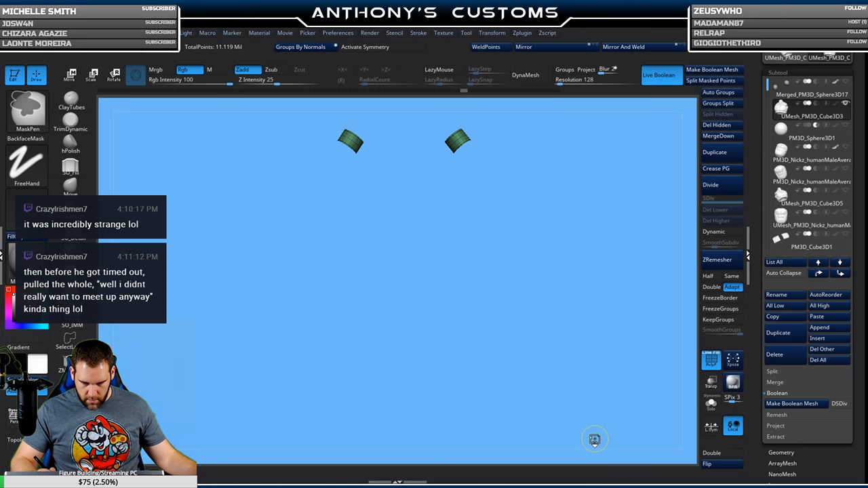
{"action": "key", "text": "ctrl+z"}
{"action": "key", "text": "ctrl+z"}
{"action": "key", "text": "ctrl+z"}
{"action": "key", "text": "ctrl+z"}
{"action": "key", "text": "ctrl+z"}
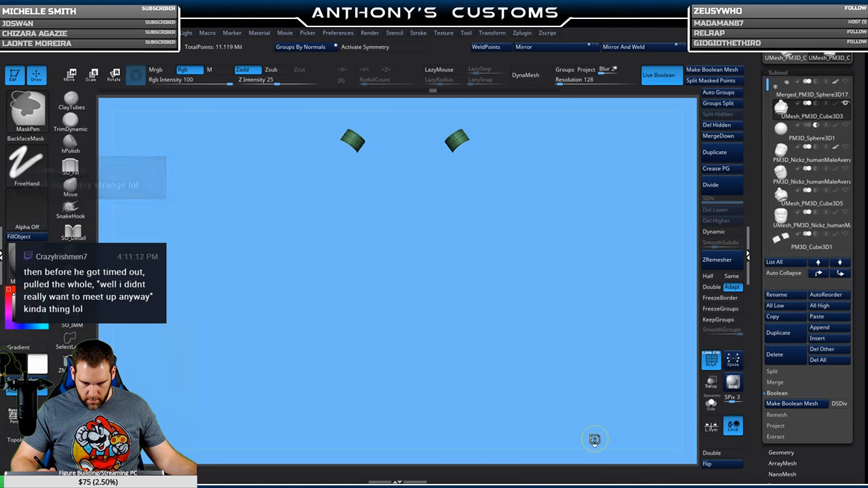
{"action": "key", "text": "ctrl+z"}
{"action": "key", "text": "ctrl+z"}
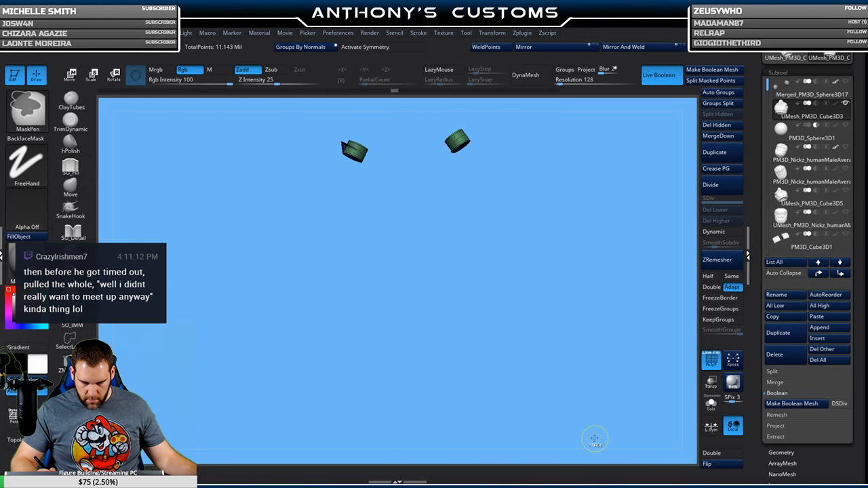
{"action": "key", "text": "ctrl+z"}
{"action": "key", "text": "ctrl+z"}
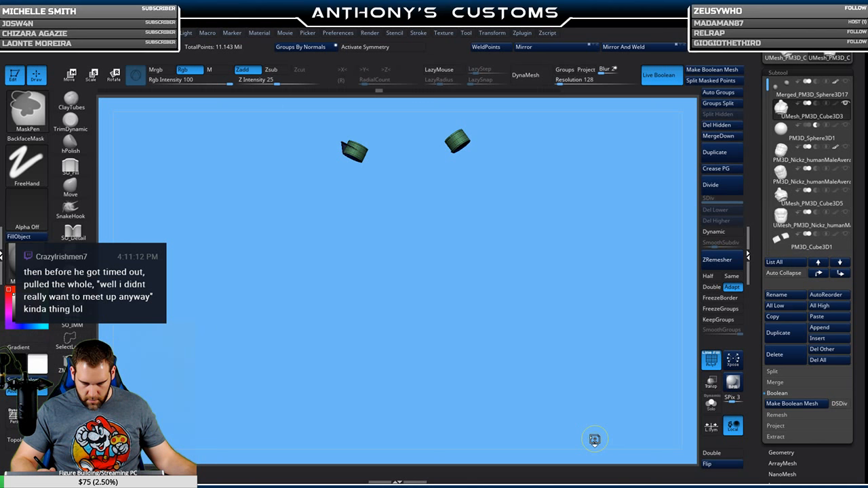
{"action": "key", "text": "ctrl+z"}
{"action": "key", "text": "ctrl+z"}
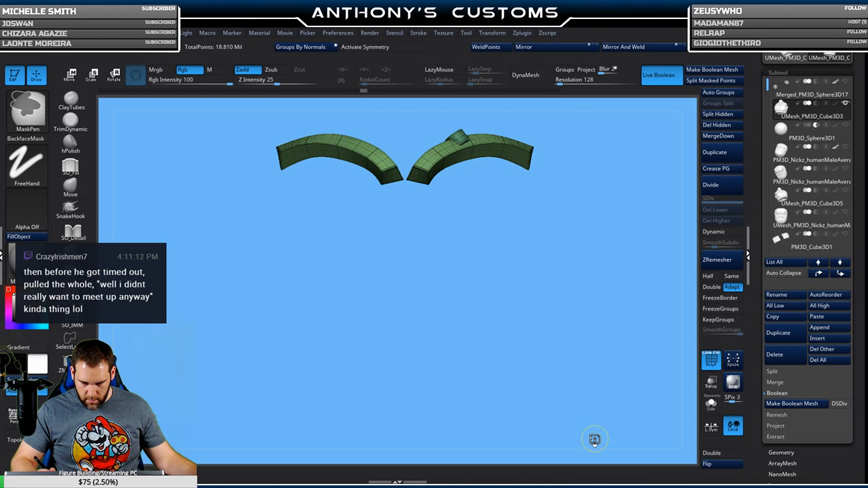
Undo further through the stages where the two small tube bands were isolated, back to the chest with its green front plates.
{"action": "key", "text": "ctrl+z"}
{"action": "key", "text": "ctrl+z"}
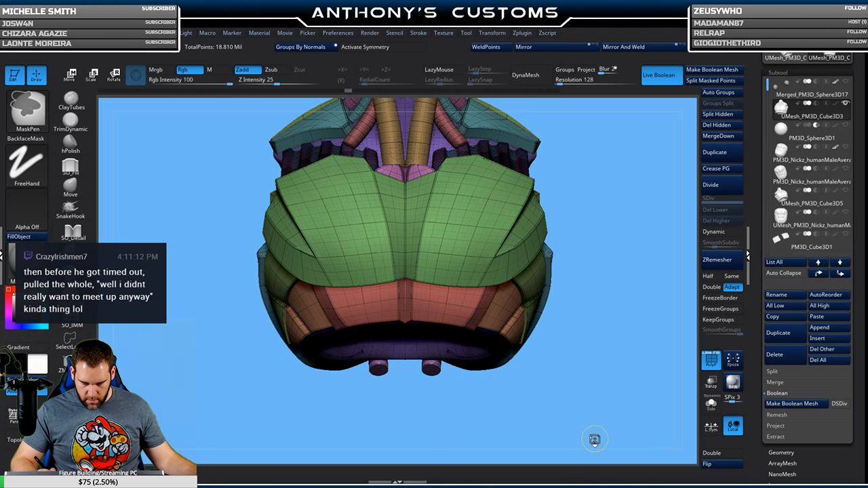
{"action": "key", "text": "ctrl+z"}
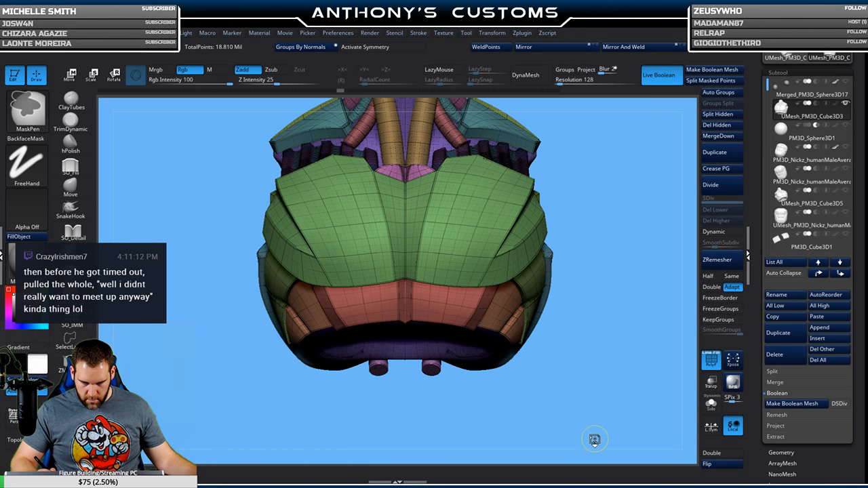
{"action": "key", "text": "ctrl+z"}
{"action": "left_click", "coordinate": [594, 439], "text": "ctrl+shift"}
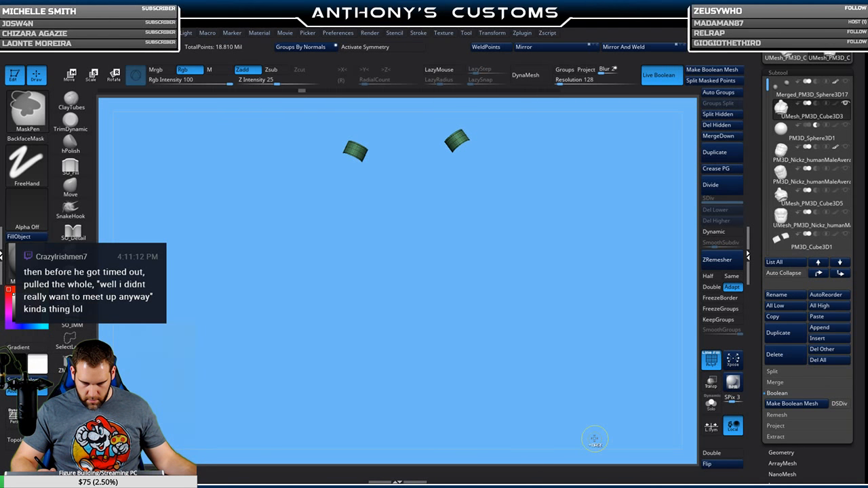
{"action": "left_click", "coordinate": [594, 440], "text": "ctrl+shift"}
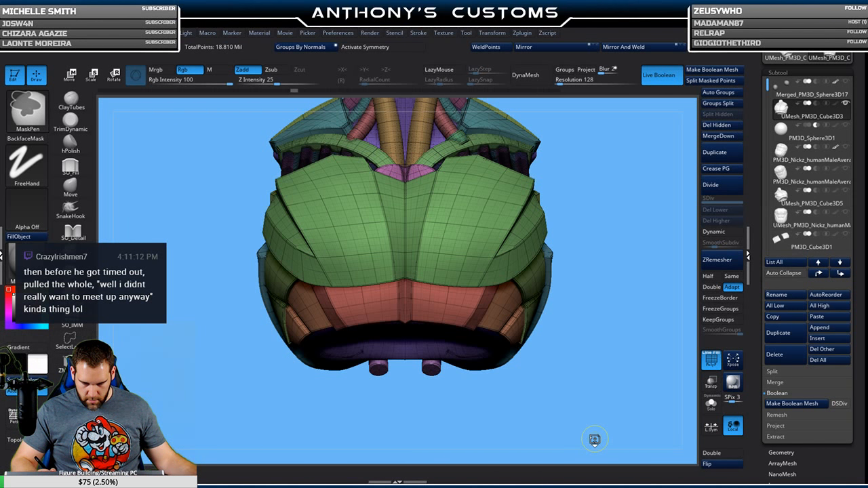
{"action": "key", "text": "ctrl+z"}
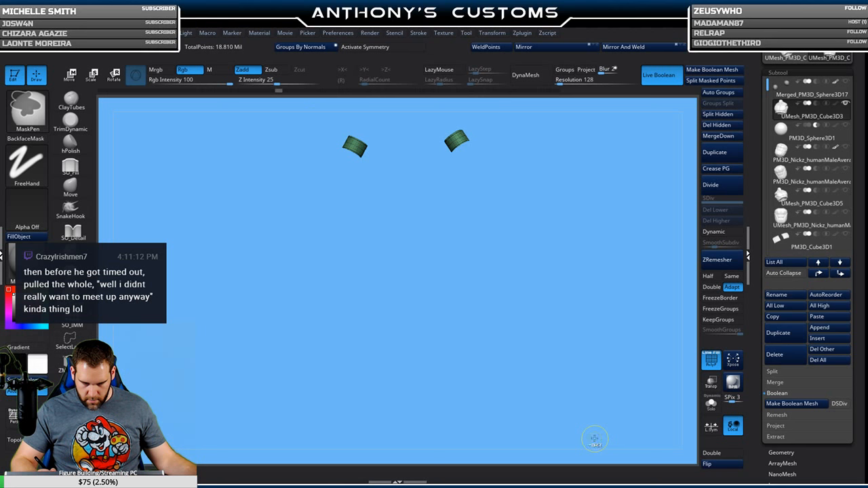
{"action": "left_click", "coordinate": [594, 439], "text": "ctrl+shift"}
{"action": "key", "text": "ctrl+z"}
{"action": "key", "text": "ctrl+shift+z"}
{"action": "key", "text": "ctrl+z"}
{"action": "key", "text": "ctrl+z"}
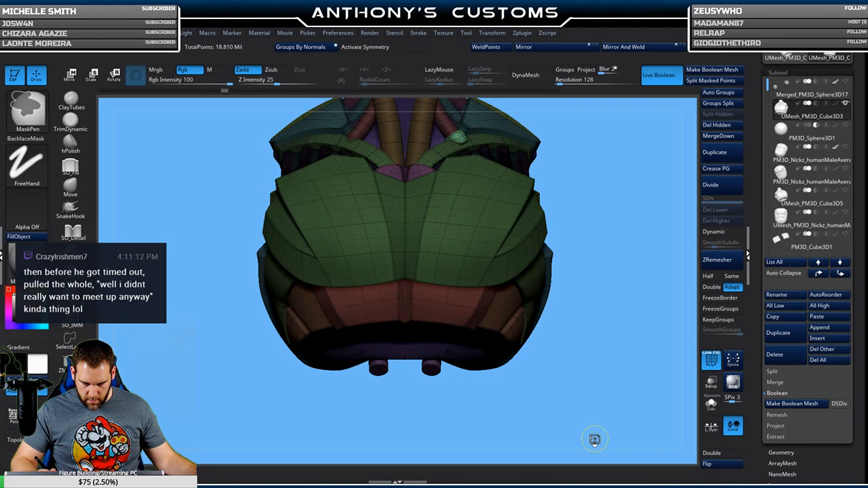
{"action": "key", "text": "ctrl+z"}
{"action": "key", "text": "ctrl+z"}
{"action": "key", "text": "ctrl+z"}
{"action": "key", "text": "ctrl+shift+z"}
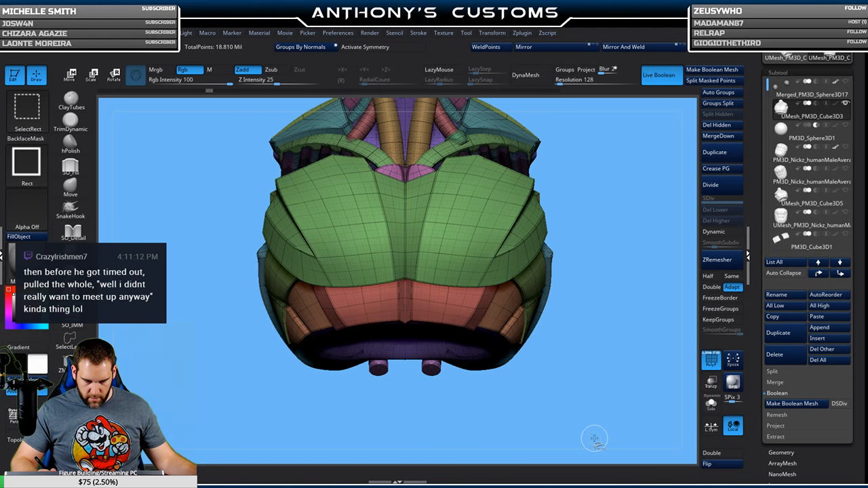
{"action": "key", "text": "ctrl+z"}
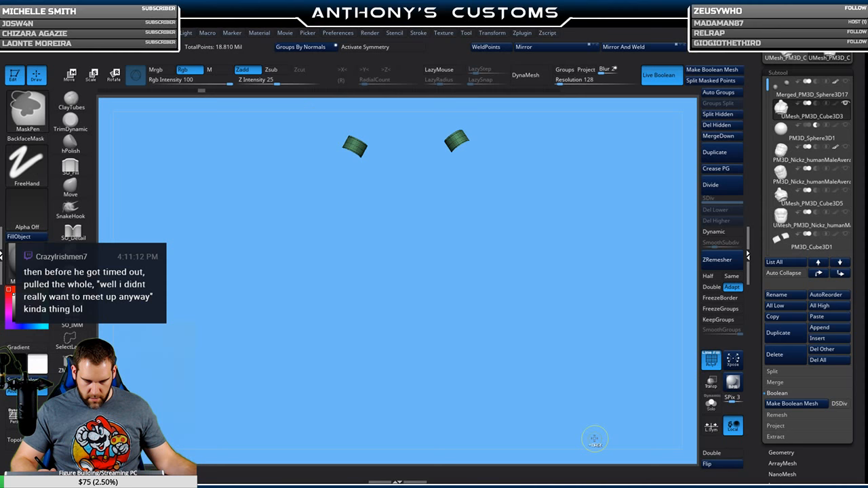
{"action": "key", "text": "ctrl+z"}
{"action": "key", "text": "ctrl+z"}
{"action": "key", "text": "ctrl+z"}
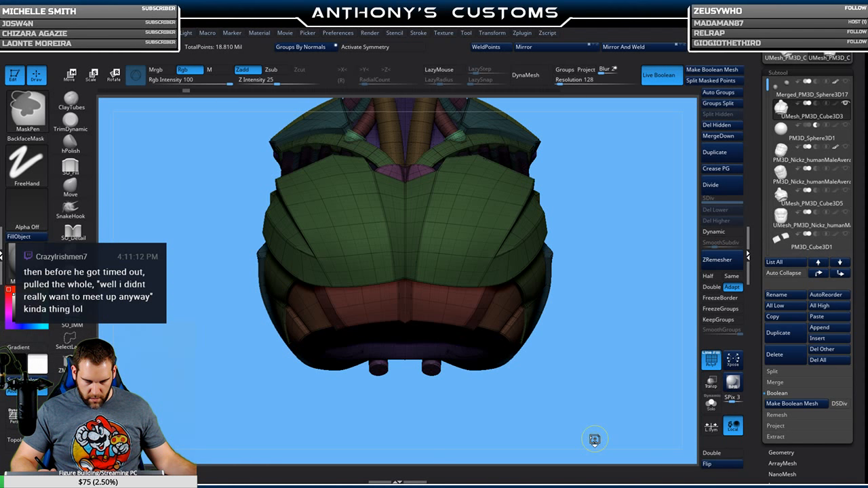
{"action": "key", "text": "ctrl+z"}
{"action": "key", "text": "ctrl+z"}
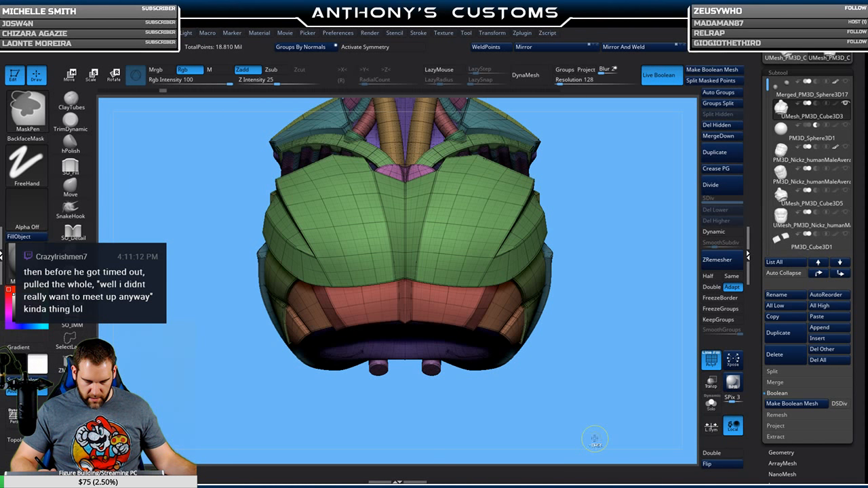
{"action": "key", "text": "ctrl+z"}
{"action": "key", "text": "ctrl+z"}
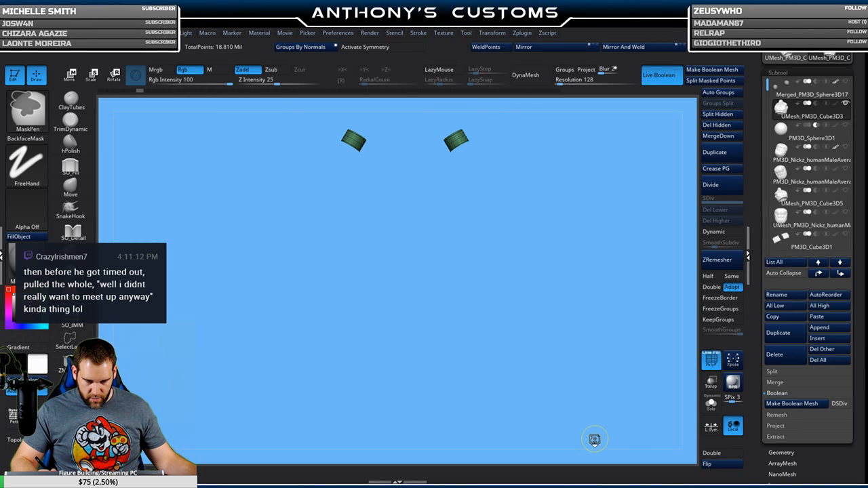
{"action": "left_click", "coordinate": [594, 440], "text": "ctrl+shift"}
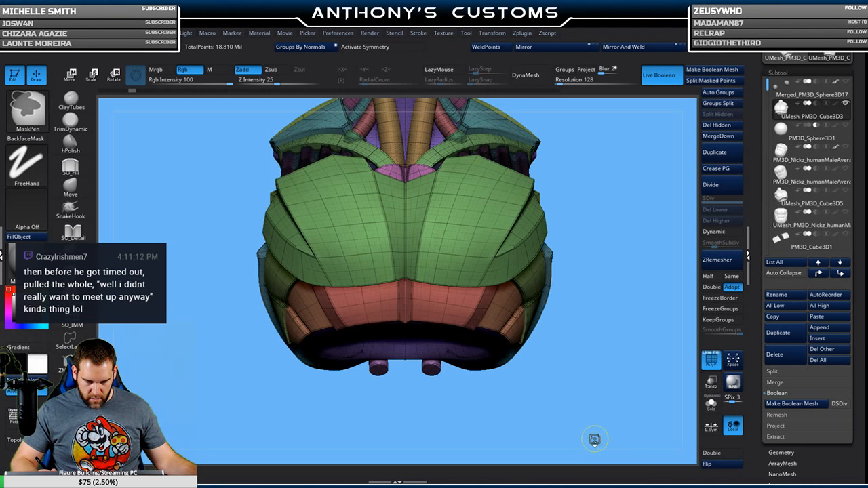
{"action": "left_click", "coordinate": [594, 440], "text": "ctrl+shift"}
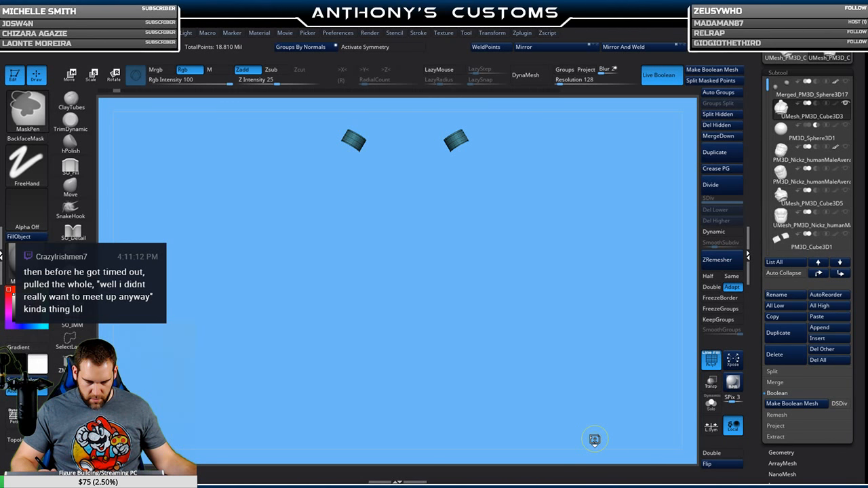
{"action": "left_click", "coordinate": [594, 439], "text": "ctrl+shift"}
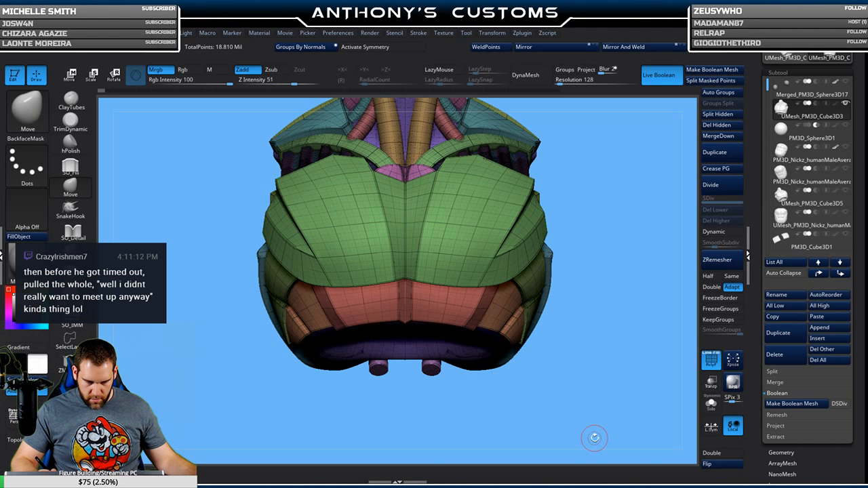
Inspect the chest's back and its Geometry subdivision options, and select the subtool UMesh_PM3D_Cube3D5.
{"action": "key", "text": "shift+f"}
{"action": "left_click_drag", "start_coordinate": [622, 371], "coordinate": [573, 373]}
{"action": "key", "text": "shift+f"}
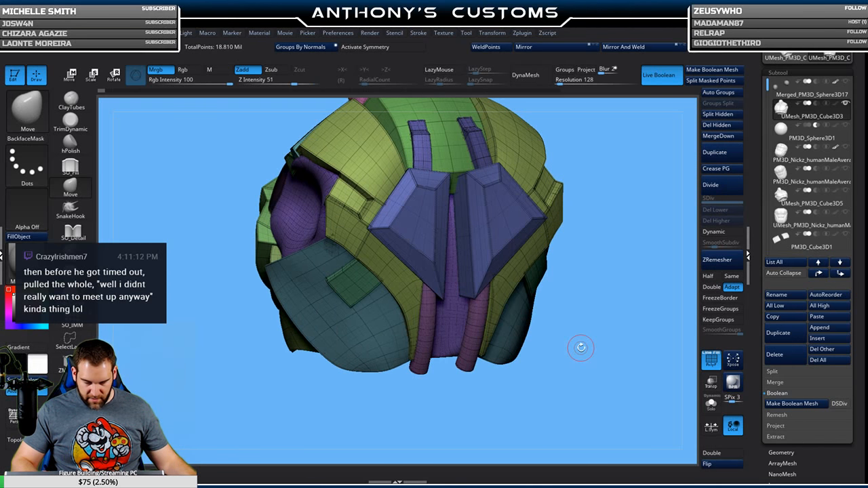
{"action": "scroll", "coordinate": [786, 331], "scroll_direction": "down", "scroll_amount": 5}
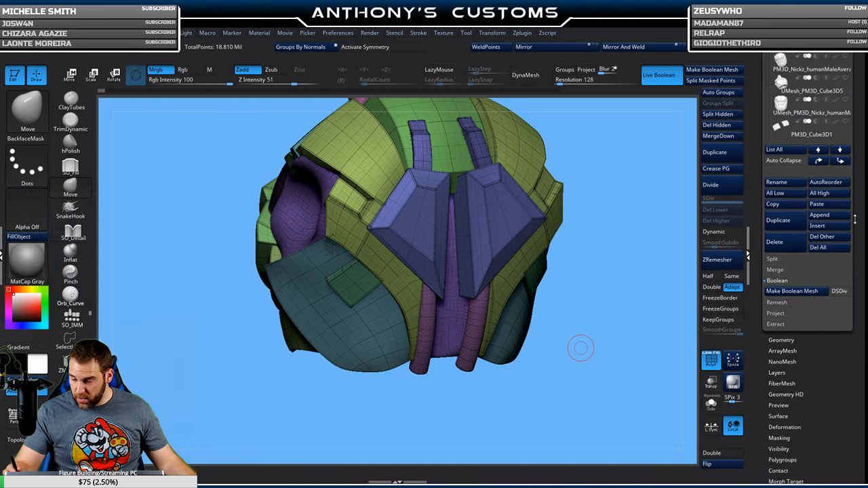
{"action": "left_click", "coordinate": [784, 340]}
{"action": "left_click_drag", "start_coordinate": [833, 302], "coordinate": [838, 402]}
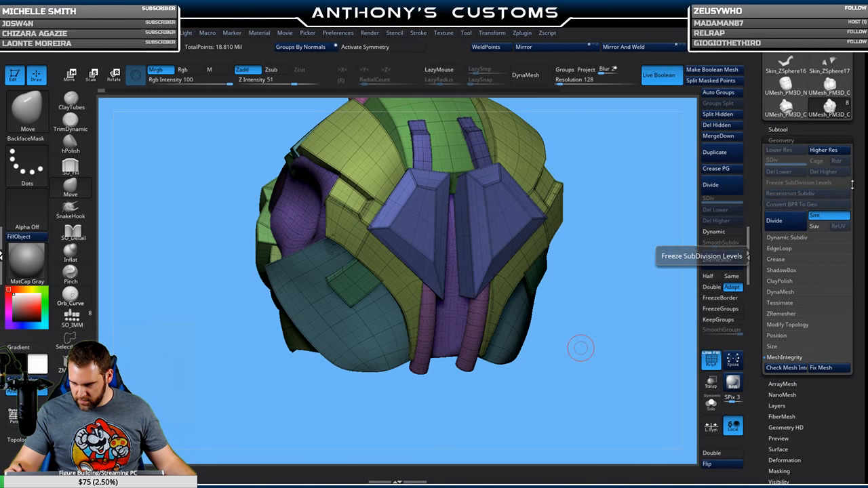
{"action": "left_click", "coordinate": [778, 128]}
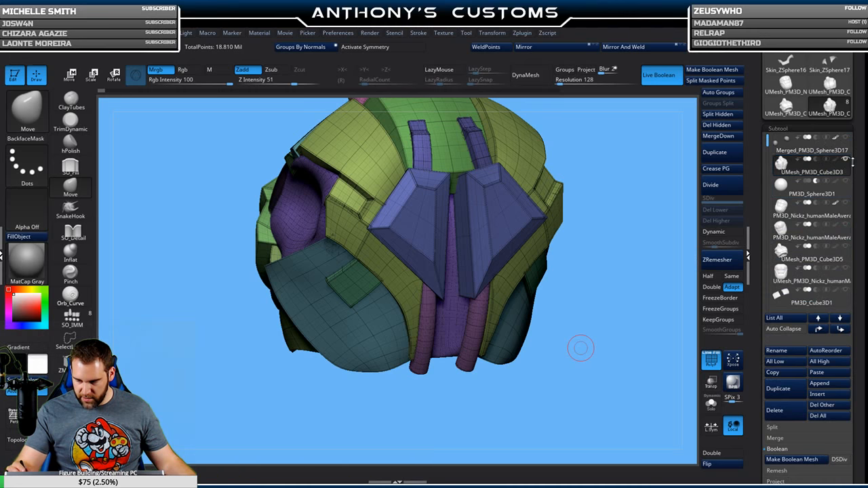
{"action": "left_click", "coordinate": [792, 252]}
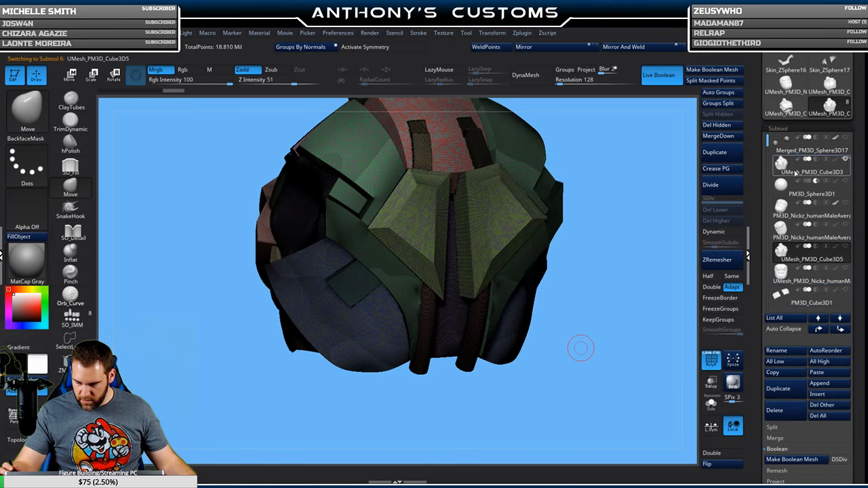
Browse the saved document projects, open NewChest.ZPR and inspect its torso and list of subtools.
{"action": "key", "text": "comma"}
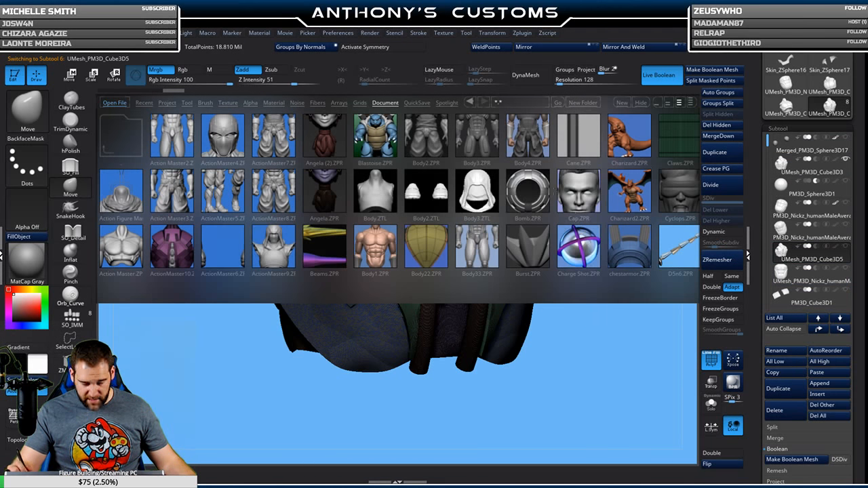
{"action": "left_click_drag", "start_coordinate": [659, 261], "coordinate": [326, 265]}
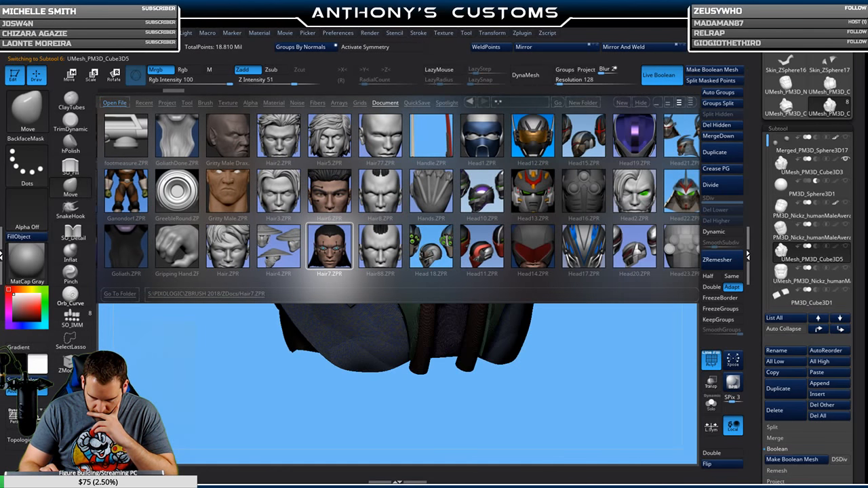
{"action": "left_click_drag", "start_coordinate": [582, 264], "coordinate": [513, 264]}
{"action": "left_click_drag", "start_coordinate": [609, 265], "coordinate": [566, 269]}
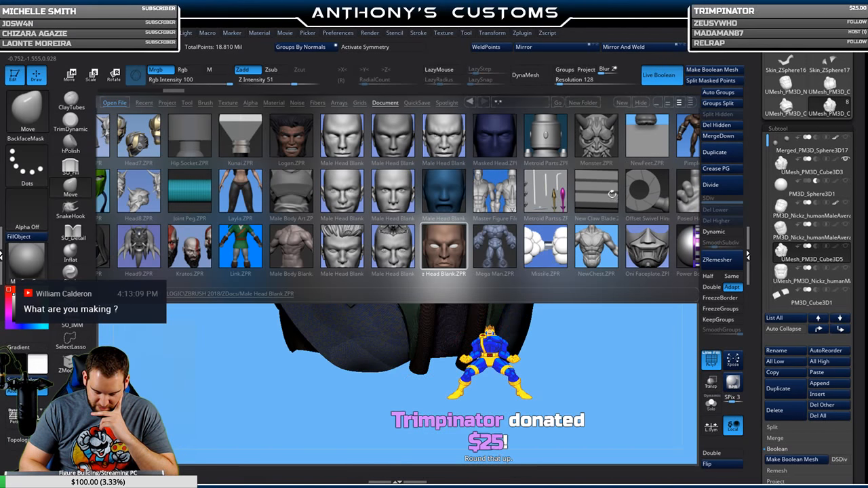
{"action": "double_click", "coordinate": [601, 249]}
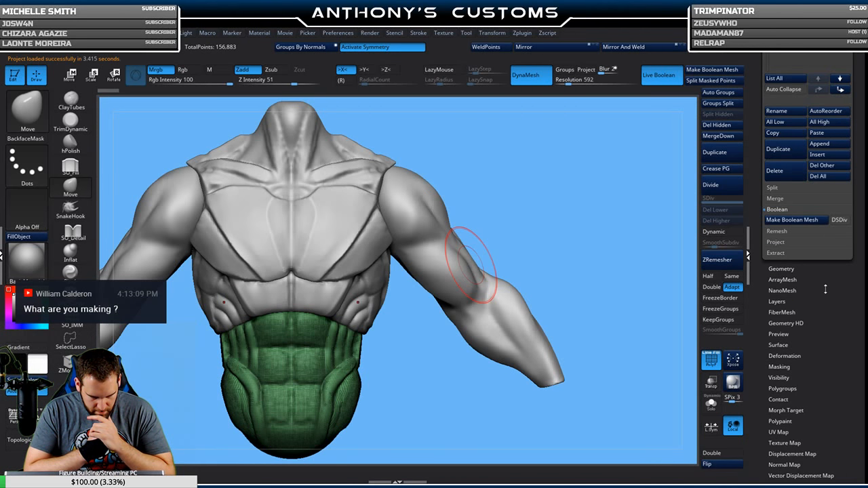
{"action": "scroll", "coordinate": [826, 289], "scroll_direction": "up", "scroll_amount": 5}
{"action": "mouse_move", "coordinate": [785, 209]}
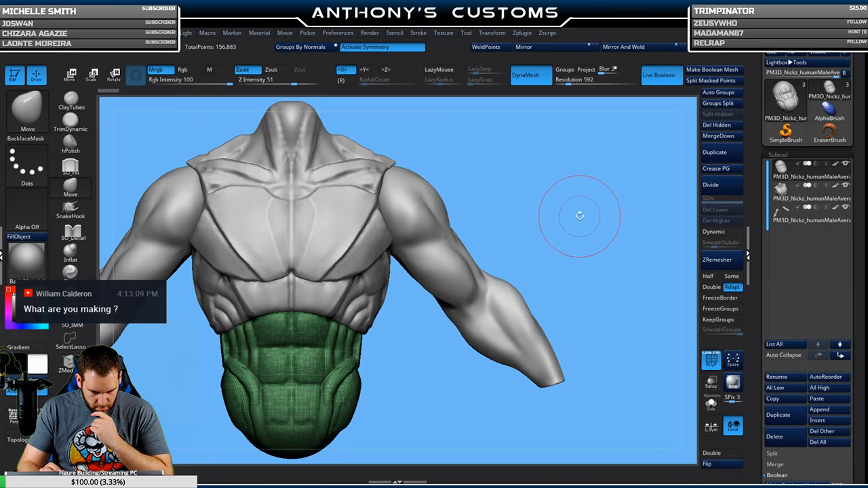
Open the saved ActionMaster10 project, turn off the polyframe display and inspect the chest's back with its spine plates.
{"action": "key", "text": "comma"}
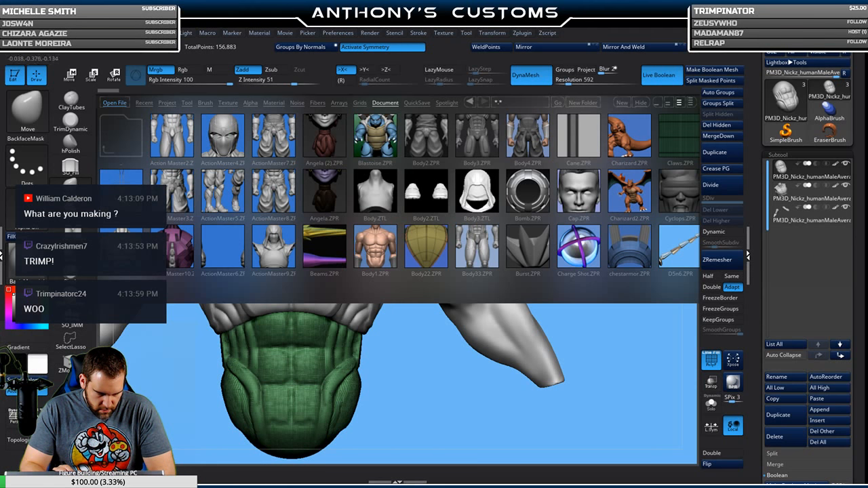
{"action": "double_click", "coordinate": [185, 254]}
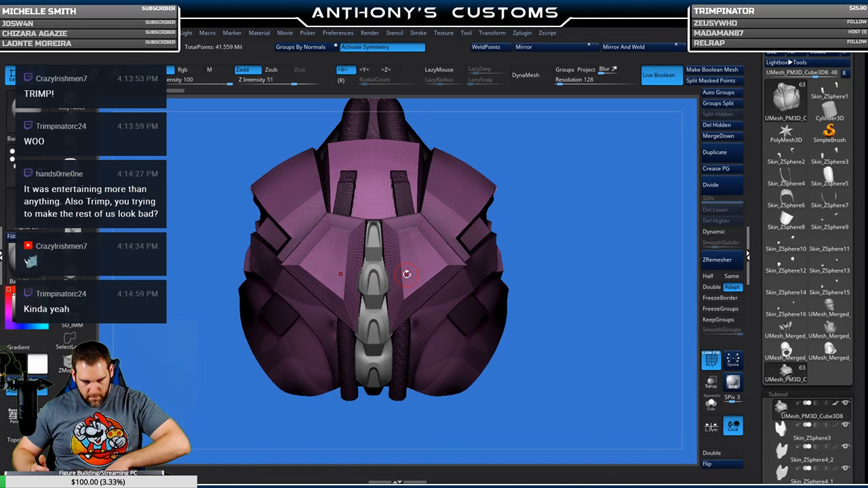
{"action": "key", "text": "shift+f"}
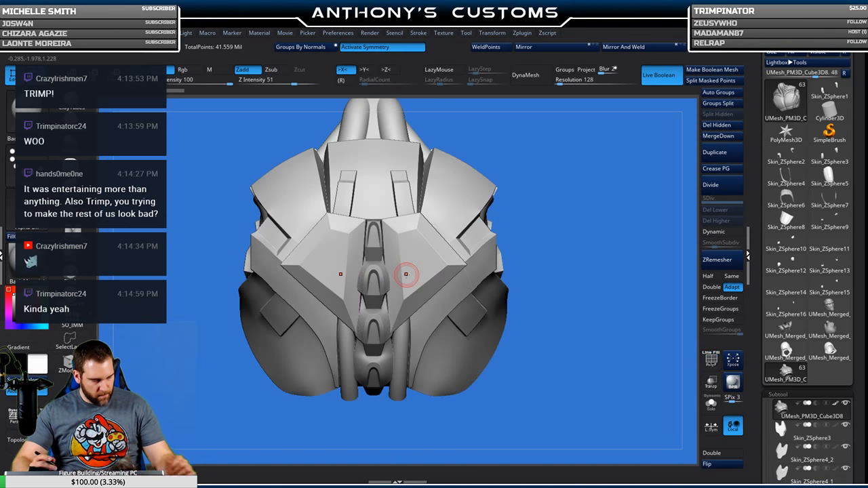
{"action": "left_click_drag", "start_coordinate": [566, 358], "coordinate": [503, 328]}
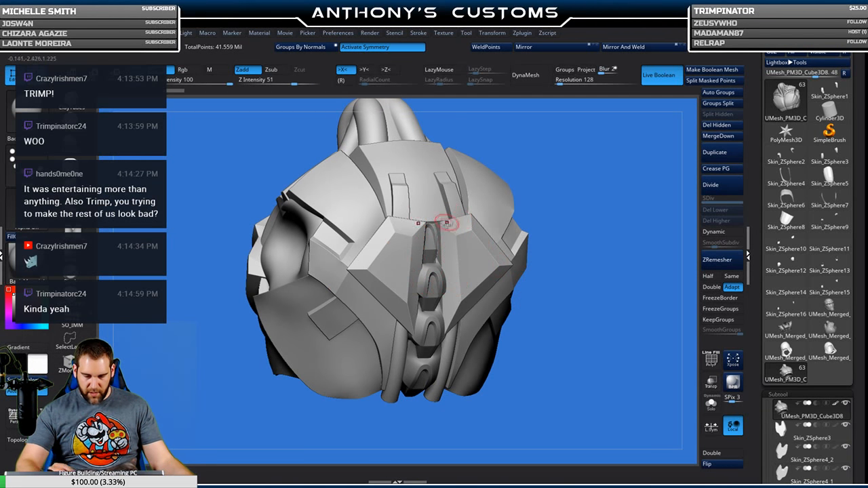
{"action": "left_click_drag", "start_coordinate": [553, 318], "coordinate": [574, 328]}
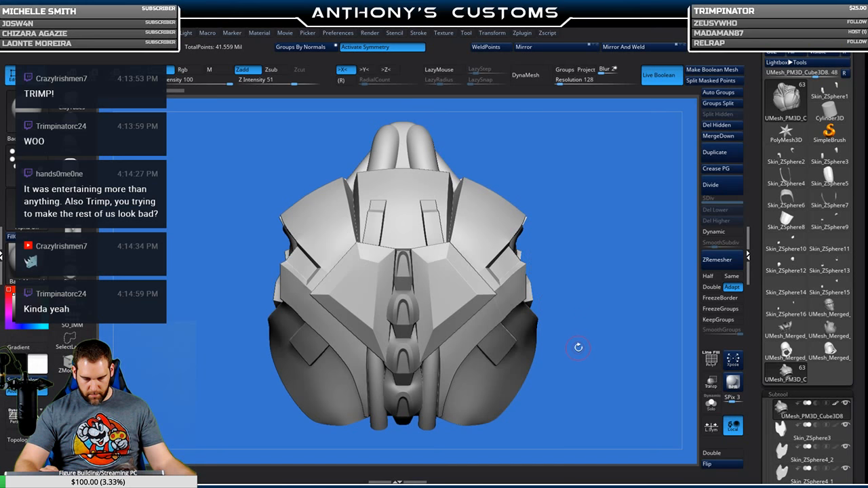
Insert a cube subtool below UMesh_PM3D_Cube3D8 and convert it to a PolyCube primitive.
{"action": "left_click_drag", "start_coordinate": [858, 371], "coordinate": [858, 131]}
{"action": "left_click", "coordinate": [826, 424]}
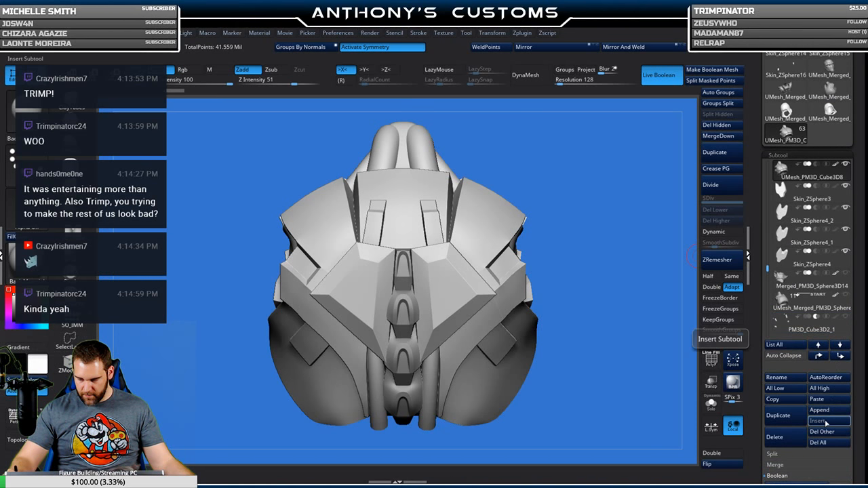
{"action": "left_click", "coordinate": [353, 312]}
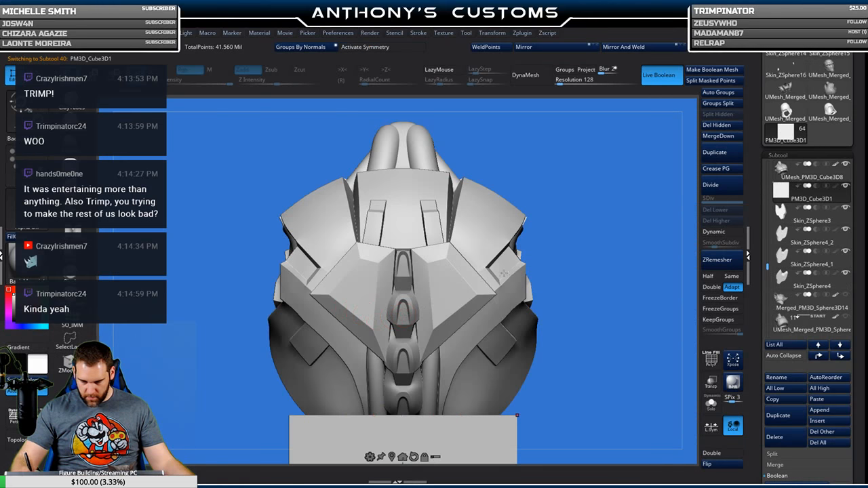
{"action": "right_click_drag", "start_coordinate": [460, 416], "coordinate": [460, 338], "text": "alt"}
{"action": "left_click", "coordinate": [369, 380]}
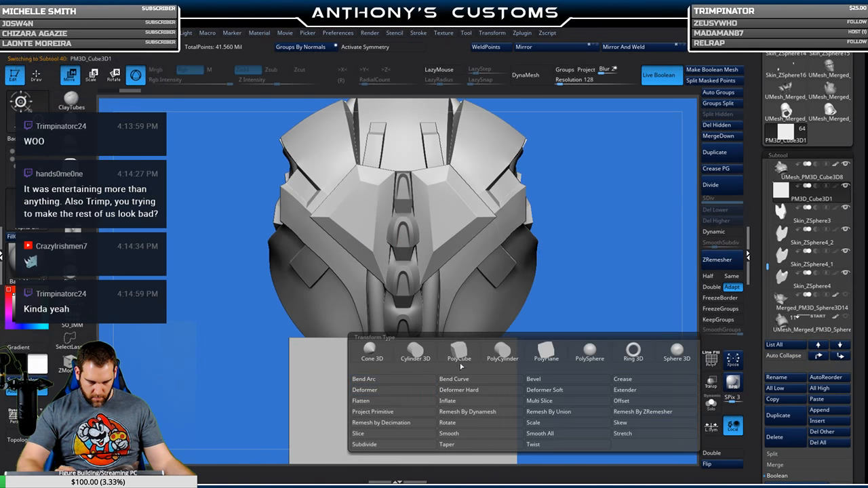
{"action": "left_click", "coordinate": [460, 354]}
{"action": "right_click_drag", "start_coordinate": [552, 354], "coordinate": [568, 312], "text": "alt"}
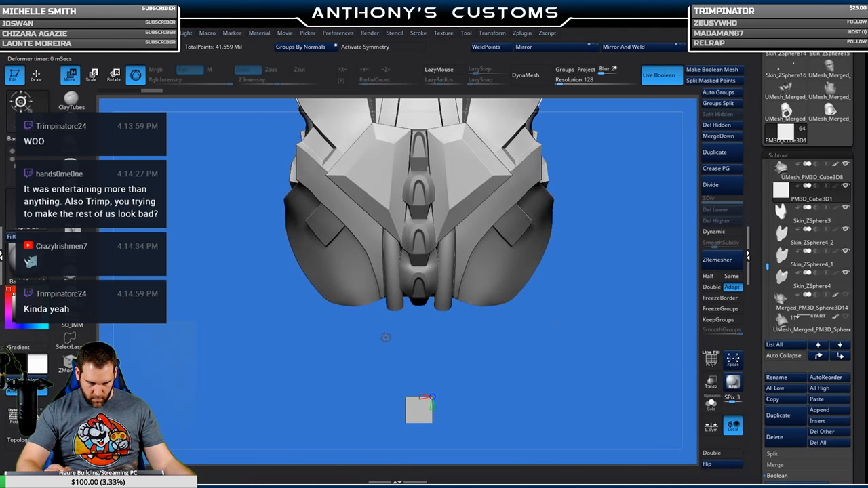
Show the polyframe on the new cube and reduce its front divisions to 3 across and 2 in height.
{"action": "key", "text": "f"}
{"action": "key", "text": "shift+f"}
{"action": "right_click_drag", "start_coordinate": [605, 280], "coordinate": [622, 263], "text": "ctrl"}
{"action": "mouse_move", "coordinate": [516, 208]}
{"action": "left_mouse_down"}
{"action": "mouse_move", "coordinate": [508, 208]}
{"action": "mouse_move", "coordinate": [518, 209]}
{"action": "left_mouse_up"}
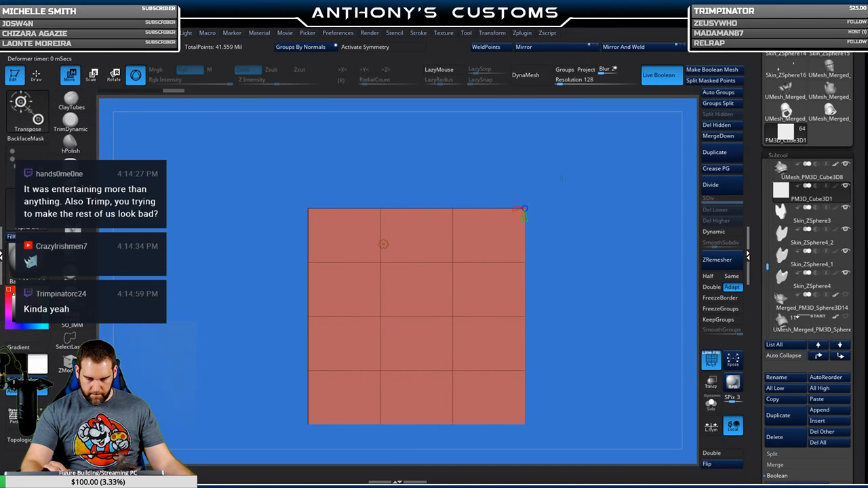
{"action": "mouse_move", "coordinate": [604, 271]}
{"action": "right_mouse_down"}
{"action": "mouse_move", "coordinate": [560, 271]}
{"action": "mouse_move", "coordinate": [601, 271]}
{"action": "right_mouse_up"}
{"action": "left_click_drag", "start_coordinate": [524, 218], "coordinate": [525, 208]}
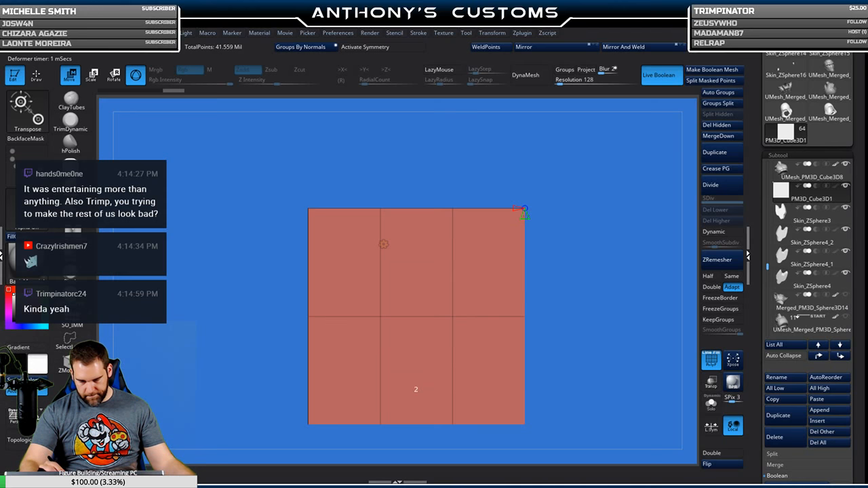
{"action": "left_click_drag", "start_coordinate": [604, 292], "coordinate": [552, 298]}
{"action": "left_click_drag", "start_coordinate": [516, 208], "coordinate": [525, 208]}
{"action": "left_click_drag", "start_coordinate": [570, 292], "coordinate": [621, 292]}
Scale the cube down and move it up towards the middle of the chest's upper back.
{"action": "key", "text": "w"}
{"action": "left_click_drag", "start_coordinate": [416, 316], "coordinate": [373, 316]}
{"action": "left_click_drag", "start_coordinate": [475, 234], "coordinate": [472, 203], "text": "alt"}
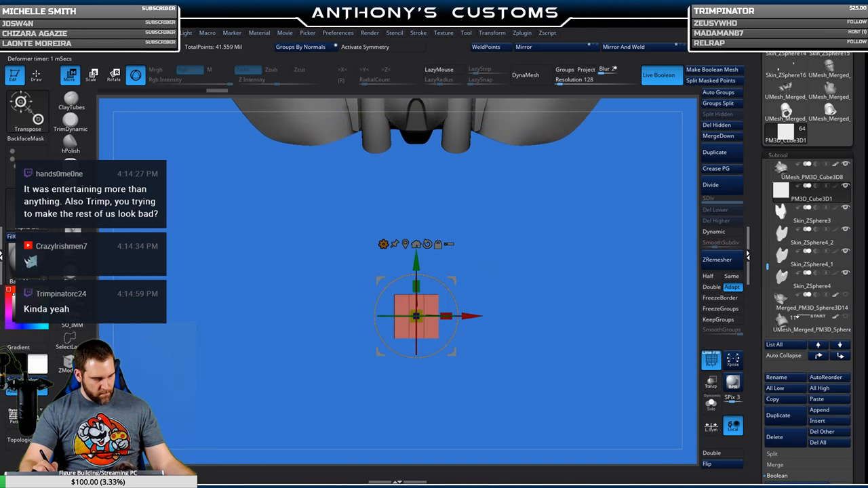
{"action": "left_click_drag", "start_coordinate": [461, 234], "coordinate": [476, 309], "text": "alt"}
{"action": "left_click_drag", "start_coordinate": [432, 361], "coordinate": [432, 303]}
{"action": "left_click_drag", "start_coordinate": [432, 335], "coordinate": [432, 163]}
Place the cube just outside the back above the spine plates and stretch it upward into a tall narrow bar.
{"action": "left_click_drag", "start_coordinate": [563, 264], "coordinate": [645, 281]}
{"action": "left_click_drag", "start_coordinate": [388, 212], "coordinate": [477, 228]}
{"action": "left_click_drag", "start_coordinate": [566, 224], "coordinate": [607, 219], "text": "shift"}
{"action": "left_click_drag", "start_coordinate": [644, 271], "coordinate": [527, 389], "text": "alt"}
{"action": "left_click_drag", "start_coordinate": [484, 154], "coordinate": [510, 163], "text": "alt"}
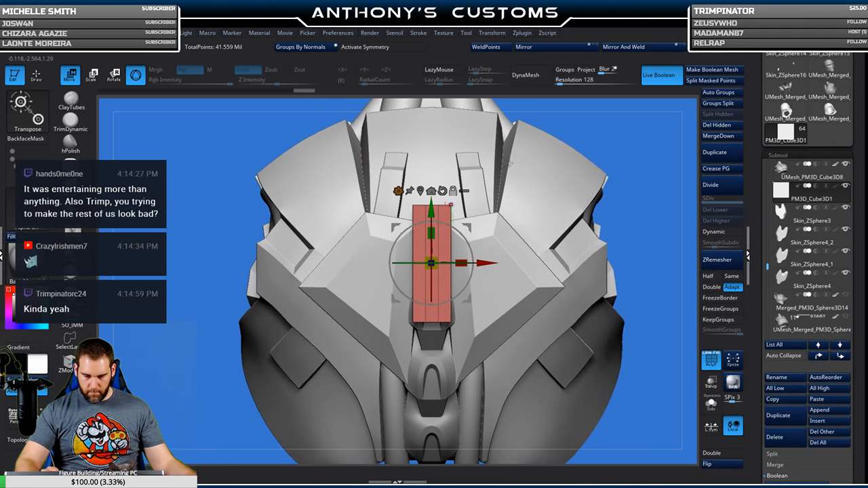
{"action": "mouse_move", "coordinate": [431, 209]}
{"action": "left_mouse_down"}
{"action": "mouse_move", "coordinate": [431, 195]}
{"action": "mouse_move", "coordinate": [431, 202]}
{"action": "left_mouse_up"}
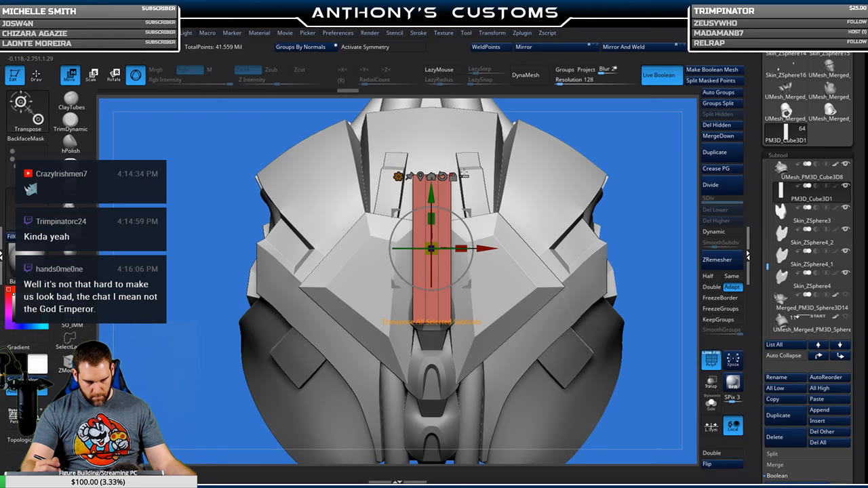
{"action": "left_click_drag", "start_coordinate": [197, 393], "coordinate": [400, 393]}
{"action": "left_click_drag", "start_coordinate": [380, 216], "coordinate": [521, 216]}
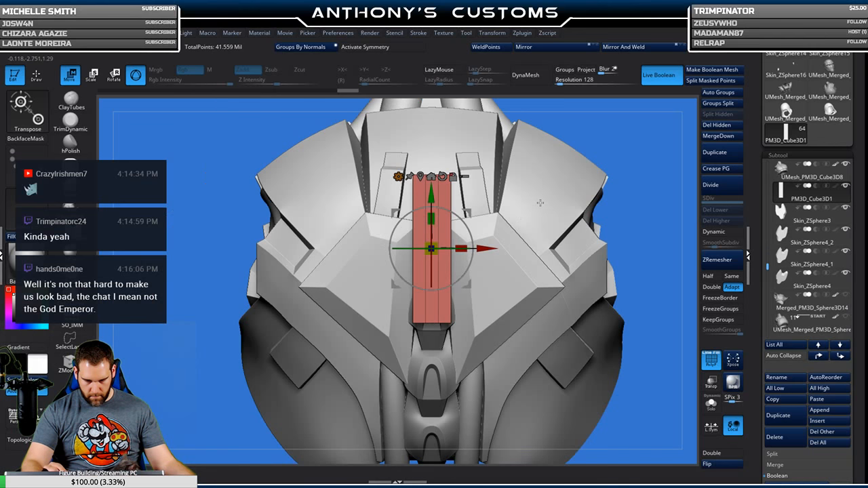
Using masks, widen the bar's middle row about 1.94 times and its bottom row about 1.25 times.
{"action": "key", "text": "q"}
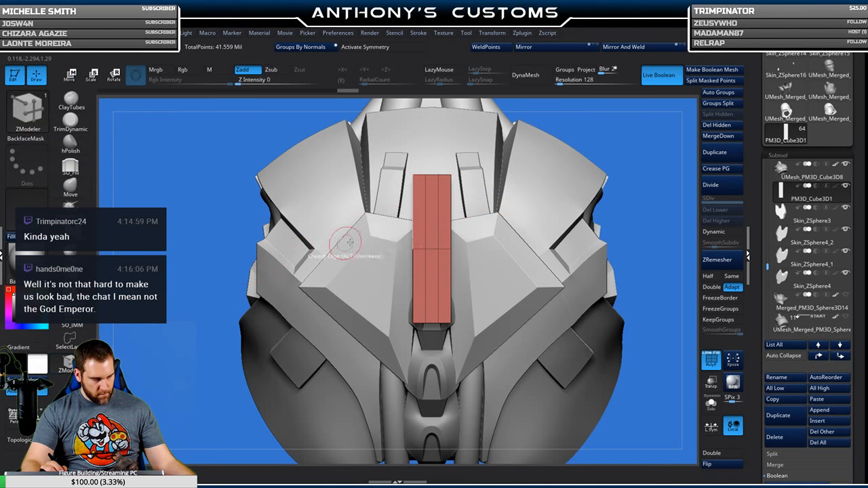
{"action": "key", "text": "ctrl"}
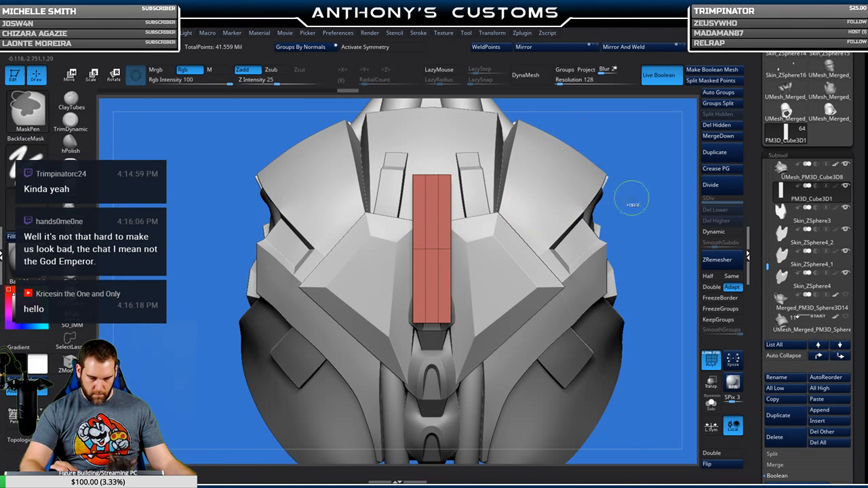
{"action": "left_click_drag", "start_coordinate": [639, 215], "coordinate": [386, 273], "text": "ctrl"}
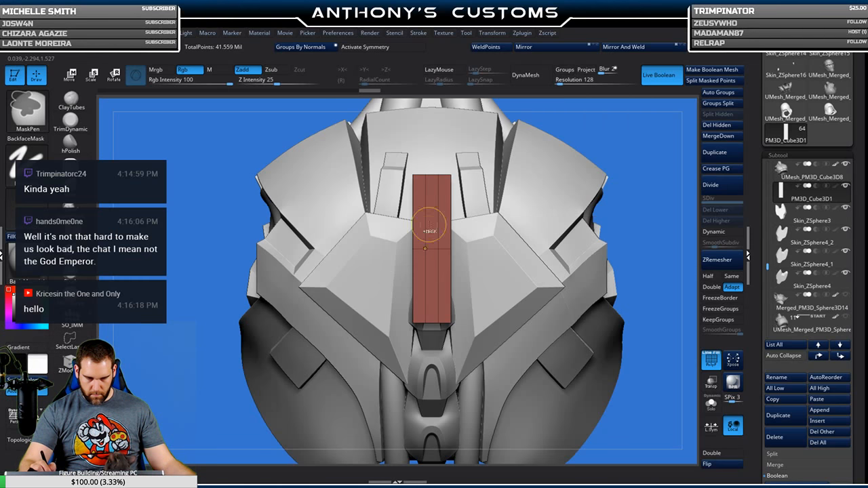
{"action": "key", "text": "w"}
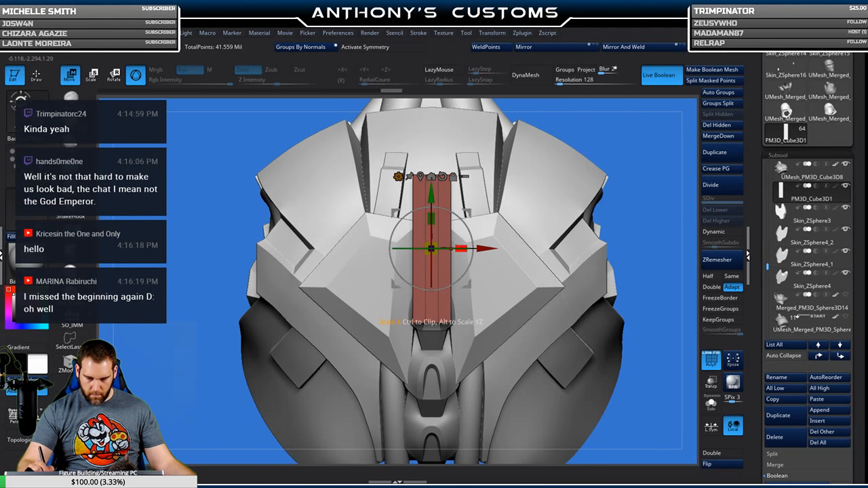
{"action": "left_click_drag", "start_coordinate": [432, 319], "coordinate": [434, 319]}
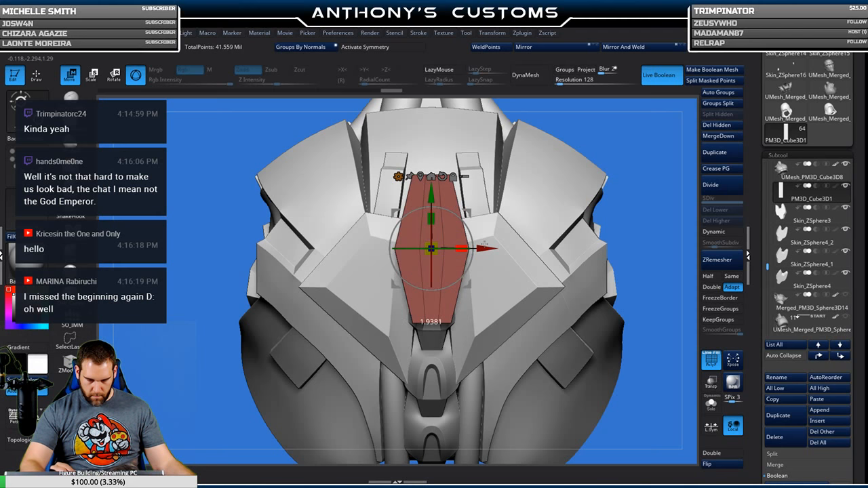
{"action": "left_click_drag", "start_coordinate": [639, 274], "coordinate": [396, 335], "text": "ctrl"}
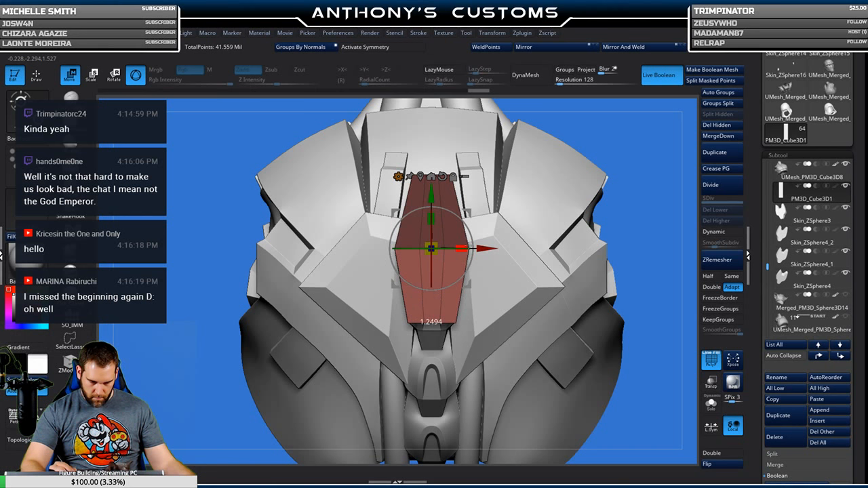
In side view, use masks to move the bar's bottom row and then its middle row in towards the chest's back.
{"action": "left_click_drag", "start_coordinate": [550, 130], "coordinate": [652, 146]}
{"action": "left_click", "coordinate": [569, 232], "text": "ctrl"}
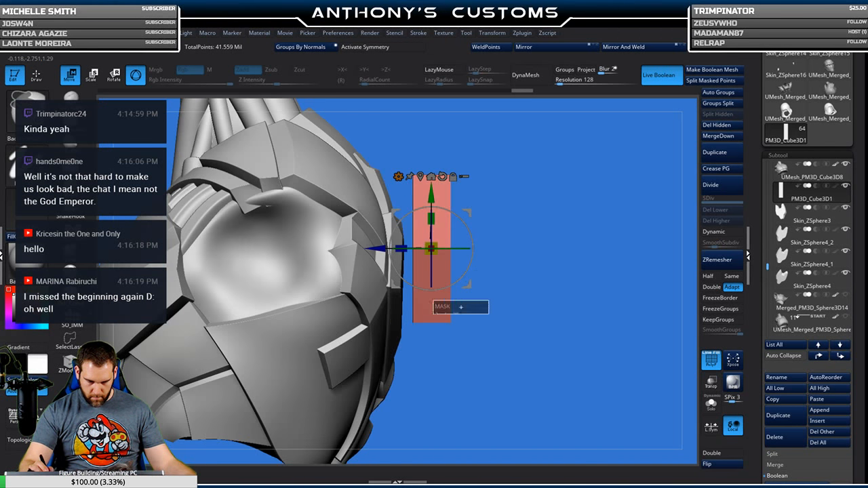
{"action": "left_click_drag", "start_coordinate": [434, 313], "coordinate": [391, 373], "text": "ctrl"}
{"action": "left_click_drag", "start_coordinate": [471, 282], "coordinate": [431, 289]}
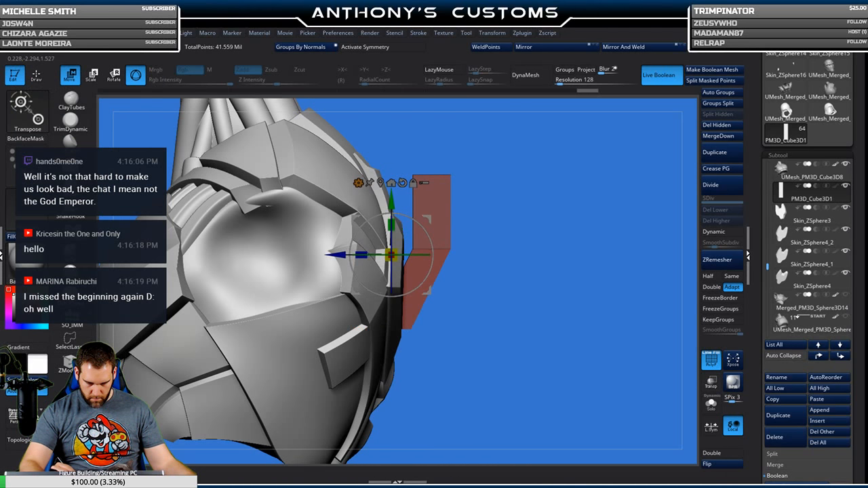
{"action": "left_click", "coordinate": [472, 223], "text": "ctrl"}
{"action": "left_click_drag", "start_coordinate": [443, 239], "coordinate": [441, 218], "text": "ctrl"}
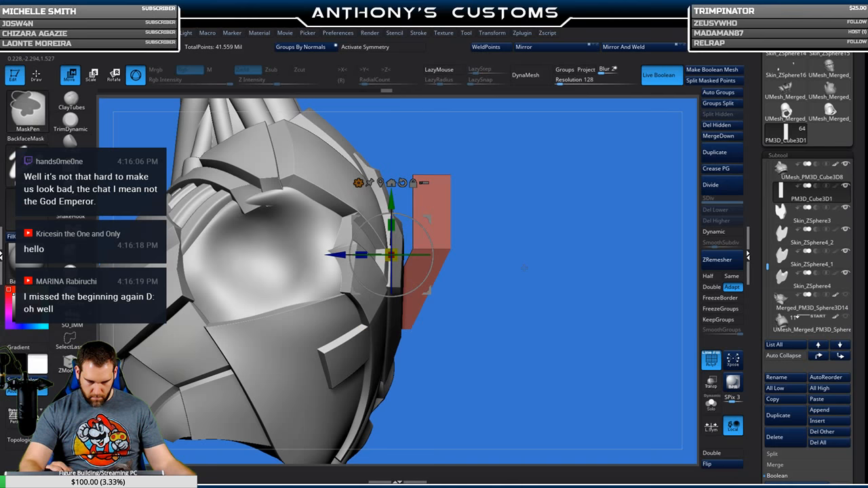
{"action": "left_click_drag", "start_coordinate": [430, 293], "coordinate": [394, 296]}
Move the bar's top row in to follow the back's slope and shift its middle row slightly upward.
{"action": "left_click_drag", "start_coordinate": [479, 150], "coordinate": [385, 251], "text": "ctrl"}
{"action": "left_click_drag", "start_coordinate": [392, 294], "coordinate": [338, 302]}
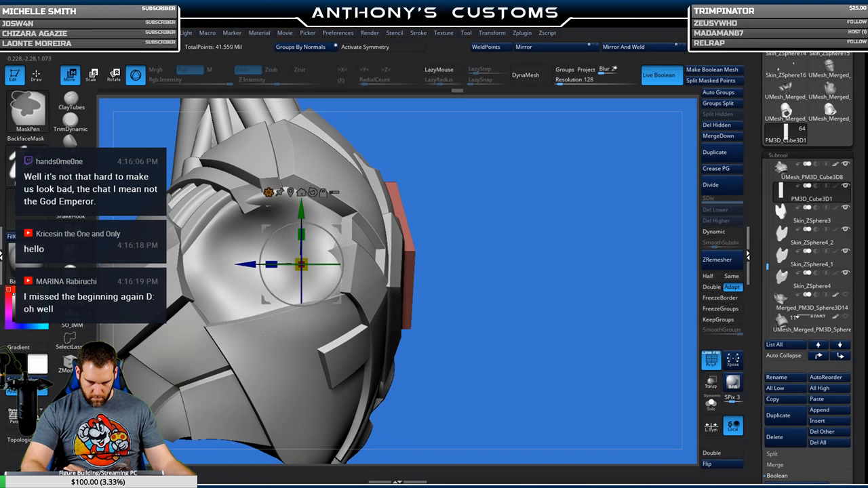
{"action": "left_click_drag", "start_coordinate": [453, 237], "coordinate": [360, 271], "text": "ctrl"}
{"action": "left_click", "coordinate": [359, 271], "text": "ctrl"}
{"action": "left_click_drag", "start_coordinate": [336, 300], "coordinate": [336, 289]}
{"action": "left_click_drag", "start_coordinate": [509, 271], "coordinate": [532, 291], "text": "ctrl"}
{"action": "mouse_move", "coordinate": [631, 285]}
{"action": "left_mouse_down"}
{"action": "mouse_move", "coordinate": [553, 291]}
{"action": "mouse_move", "coordinate": [618, 285]}
{"action": "mouse_move", "coordinate": [615, 197]}
{"action": "mouse_move", "coordinate": [623, 273]}
{"action": "left_mouse_up"}
{"action": "mouse_move", "coordinate": [601, 224]}
{"action": "left_mouse_down"}
{"action": "mouse_move", "coordinate": [612, 359]}
{"action": "mouse_move", "coordinate": [596, 186]}
{"action": "mouse_move", "coordinate": [601, 200]}
{"action": "mouse_move", "coordinate": [604, 186]}
{"action": "mouse_move", "coordinate": [372, 237]}
{"action": "mouse_move", "coordinate": [339, 256]}
{"action": "left_mouse_up"}
Mask off the block's ends and narrow its middle row to about 0.905 of its width.
{"action": "key", "text": "q"}
{"action": "left_click", "coordinate": [610, 225], "text": "ctrl"}
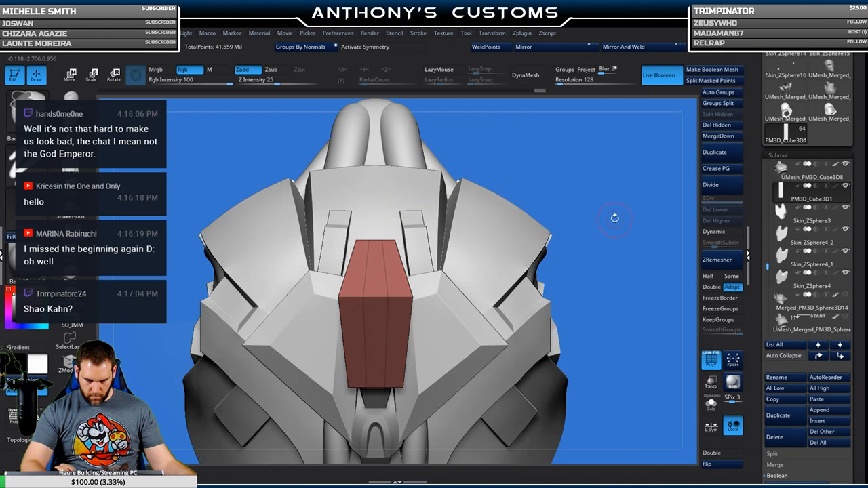
{"action": "left_click_drag", "start_coordinate": [607, 199], "coordinate": [607, 211]}
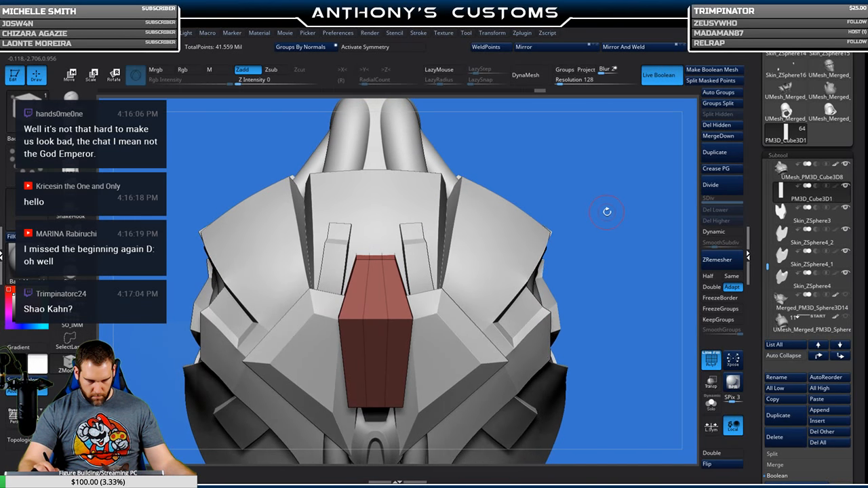
{"action": "key", "text": "w"}
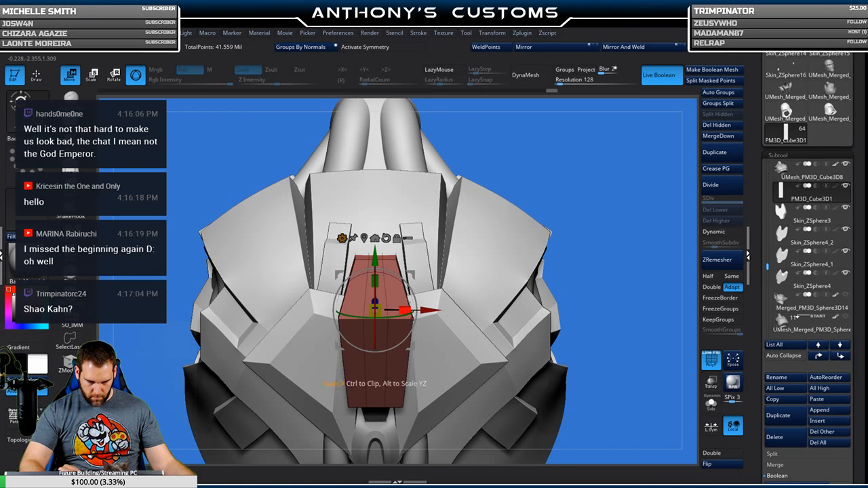
{"action": "left_click_drag", "start_coordinate": [607, 186], "coordinate": [607, 171], "text": "ctrl"}
{"action": "left_click_drag", "start_coordinate": [608, 276], "coordinate": [349, 323], "text": "ctrl"}
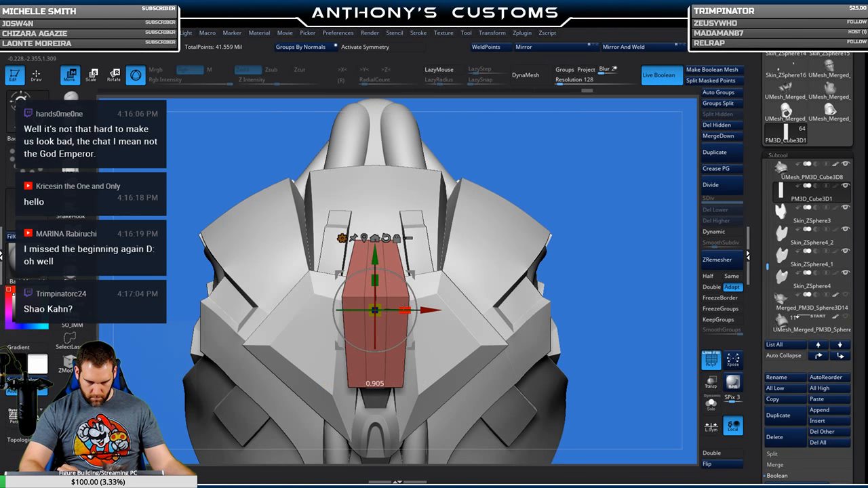
Clear the mask from the block and show it alone with Solo from an angled view.
{"action": "key", "text": "q"}
{"action": "mouse_move", "coordinate": [610, 180]}
{"action": "left_mouse_down", "text": "ctrl"}
{"action": "mouse_move", "coordinate": [608, 194]}
{"action": "mouse_move", "coordinate": [590, 187]}
{"action": "mouse_move", "coordinate": [588, 208]}
{"action": "mouse_move", "coordinate": [626, 210]}
{"action": "mouse_move", "coordinate": [605, 211]}
{"action": "mouse_move", "coordinate": [616, 201]}
{"action": "left_mouse_up", "text": "ctrl"}
{"action": "left_click", "coordinate": [607, 244], "text": "ctrl"}
{"action": "left_click", "coordinate": [615, 204], "text": "ctrl"}
{"action": "left_click", "coordinate": [711, 404]}
{"action": "left_click_drag", "start_coordinate": [681, 386], "coordinate": [719, 380]}
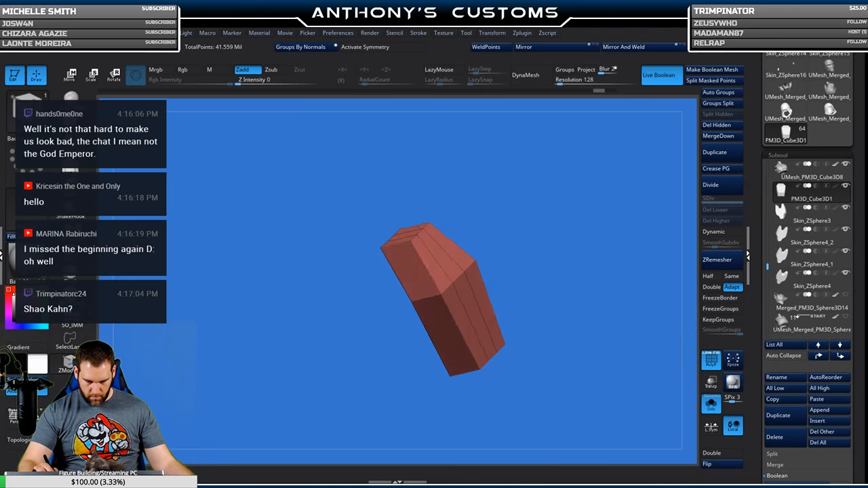
Regroup the block's faces by normals and set the ZModeler QMesh polygon target to Polygroup All.
{"action": "left_click_drag", "start_coordinate": [593, 293], "coordinate": [581, 289]}
{"action": "left_click", "coordinate": [307, 48]}
{"action": "left_click_drag", "start_coordinate": [509, 221], "coordinate": [482, 276]}
{"action": "key", "text": "space"}
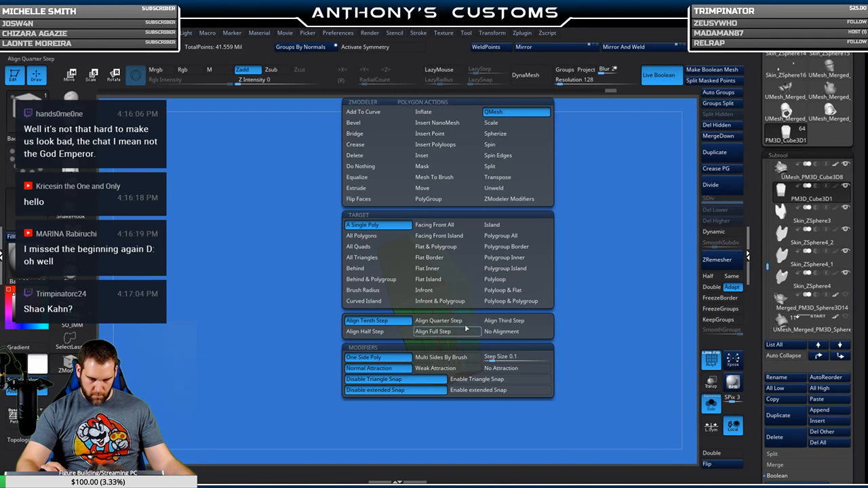
{"action": "left_click", "coordinate": [510, 237]}
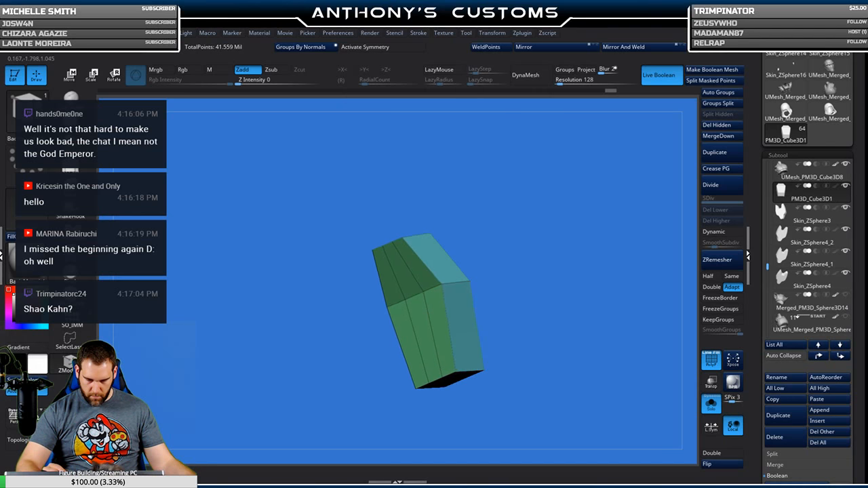
Exit Solo, check the block against the chest's back, and narrow the block's bottom end slightly.
{"action": "left_click", "coordinate": [709, 410]}
{"action": "left_click_drag", "start_coordinate": [620, 262], "coordinate": [561, 322]}
{"action": "left_click_drag", "start_coordinate": [675, 217], "coordinate": [558, 211], "text": "alt"}
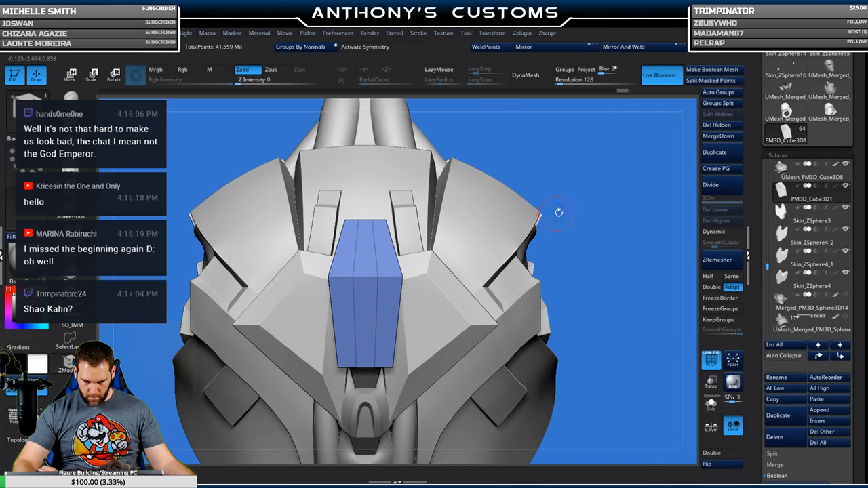
{"action": "left_click_drag", "start_coordinate": [612, 204], "coordinate": [642, 180]}
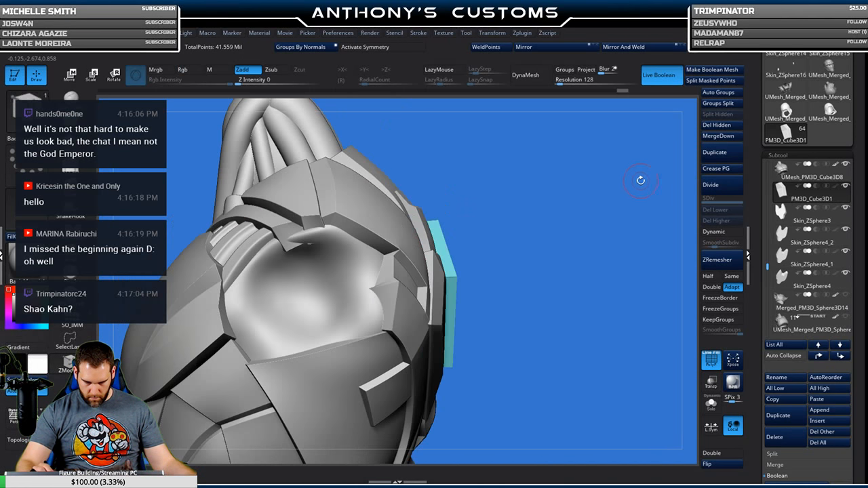
{"action": "mouse_move", "coordinate": [546, 307]}
{"action": "left_mouse_down"}
{"action": "mouse_move", "coordinate": [595, 279]}
{"action": "mouse_move", "coordinate": [635, 232]}
{"action": "mouse_move", "coordinate": [632, 257]}
{"action": "mouse_move", "coordinate": [324, 369]}
{"action": "left_mouse_up"}
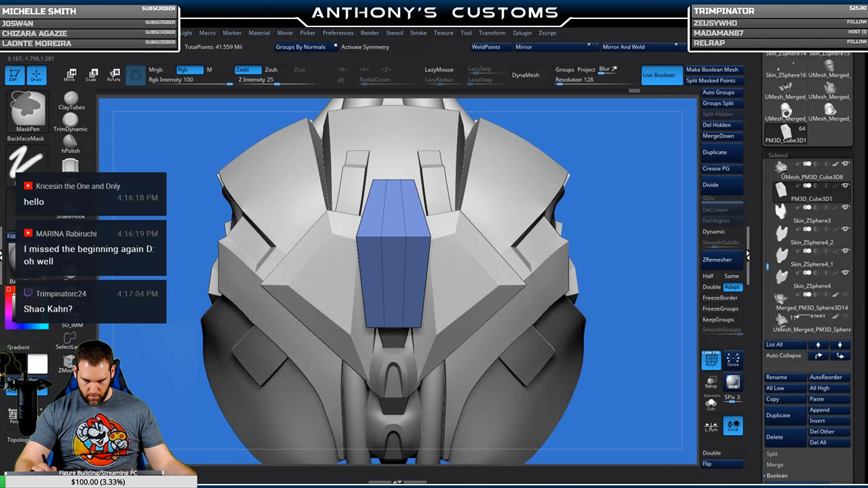
{"action": "left_click", "coordinate": [644, 283], "text": "ctrl"}
{"action": "key", "text": "w"}
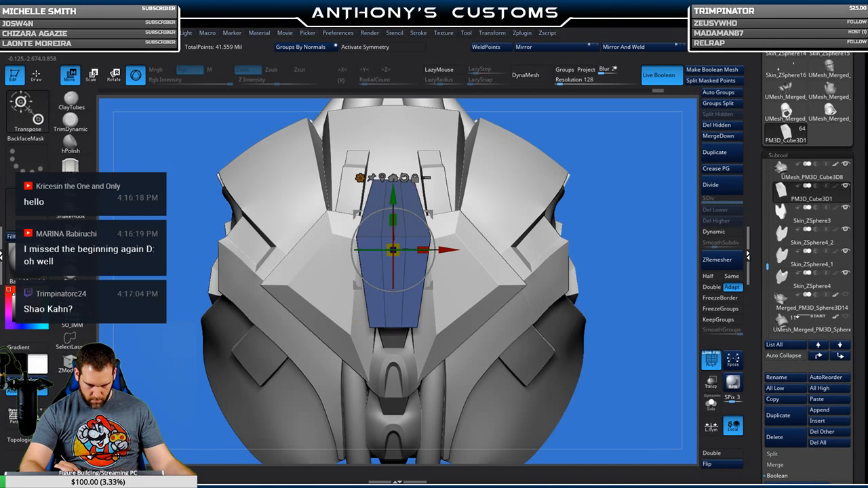
Give the outer strips of the block's front face their own polygroup, separate from the center strip.
{"action": "key", "text": "q"}
{"action": "mouse_move", "coordinate": [626, 252]}
{"action": "left_mouse_down"}
{"action": "mouse_move", "coordinate": [629, 204]}
{"action": "mouse_move", "coordinate": [630, 269]}
{"action": "left_mouse_up"}
{"action": "left_click_drag", "start_coordinate": [621, 223], "coordinate": [609, 273]}
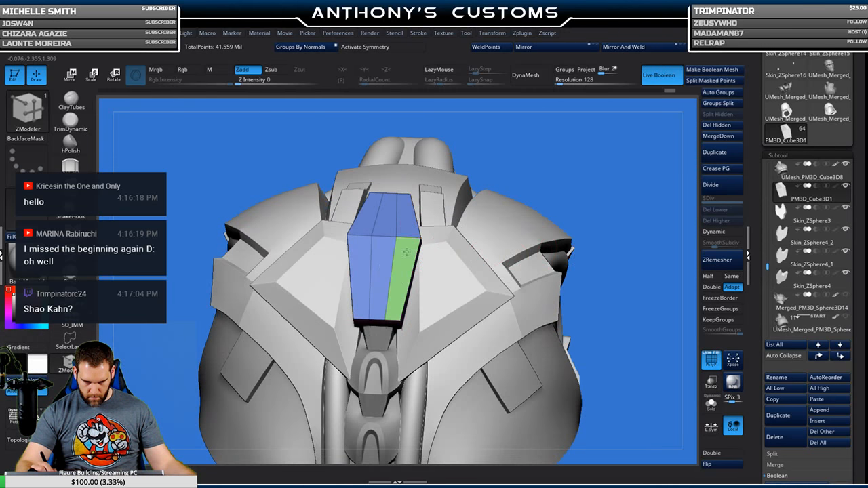
{"action": "left_click", "coordinate": [407, 252], "text": "ctrl+shift"}
{"action": "left_click", "coordinate": [363, 244], "text": "ctrl+shift"}
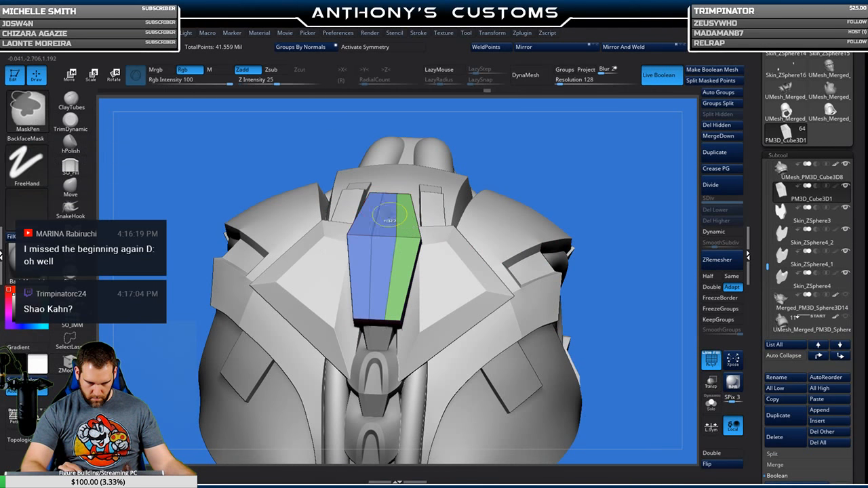
{"action": "left_click", "coordinate": [360, 249]}
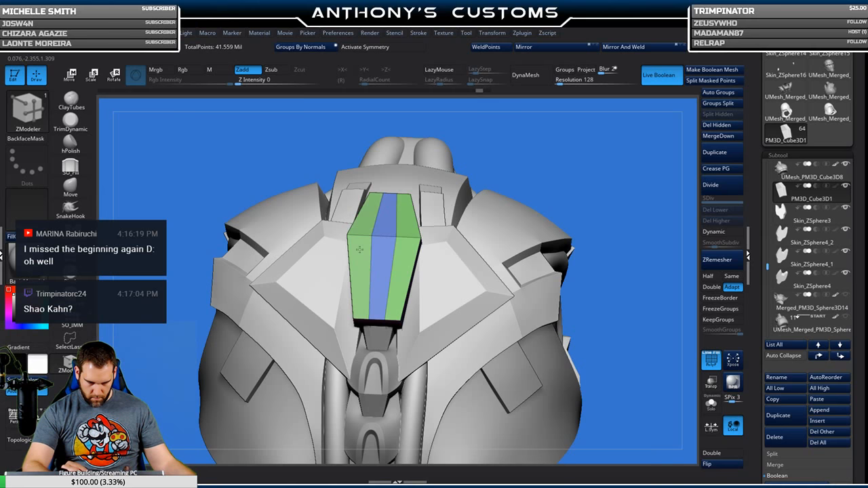
{"action": "left_click", "coordinate": [359, 250]}
{"action": "left_click", "coordinate": [408, 233]}
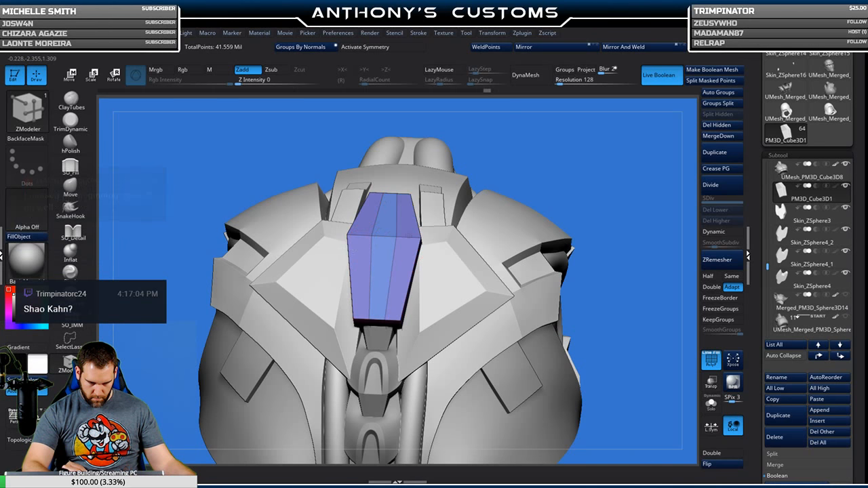
Pull the block's center strip outward so it stands above the two flanking strips.
{"action": "left_click_drag", "start_coordinate": [535, 197], "coordinate": [475, 238]}
{"action": "left_click", "coordinate": [402, 286], "text": "ctrl+shift"}
{"action": "left_click", "coordinate": [401, 285], "text": "ctrl+shift"}
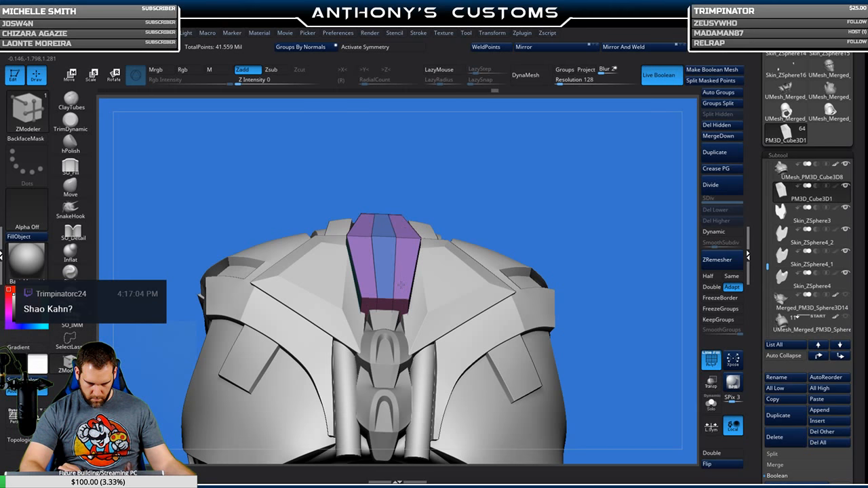
{"action": "left_click_drag", "start_coordinate": [594, 196], "coordinate": [392, 264]}
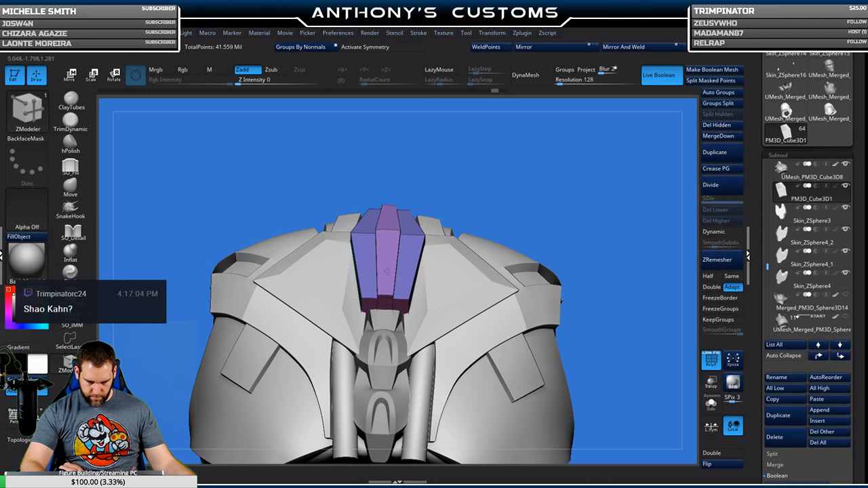
{"action": "right_click_drag", "start_coordinate": [387, 269], "coordinate": [576, 210]}
{"action": "left_click_drag", "start_coordinate": [576, 212], "coordinate": [553, 198]}
{"action": "left_click_drag", "start_coordinate": [400, 131], "coordinate": [344, 280], "text": "alt"}
In side view, use a mask to move the raised strip's top row in towards the chest's back.
{"action": "left_click", "coordinate": [529, 240], "text": "ctrl"}
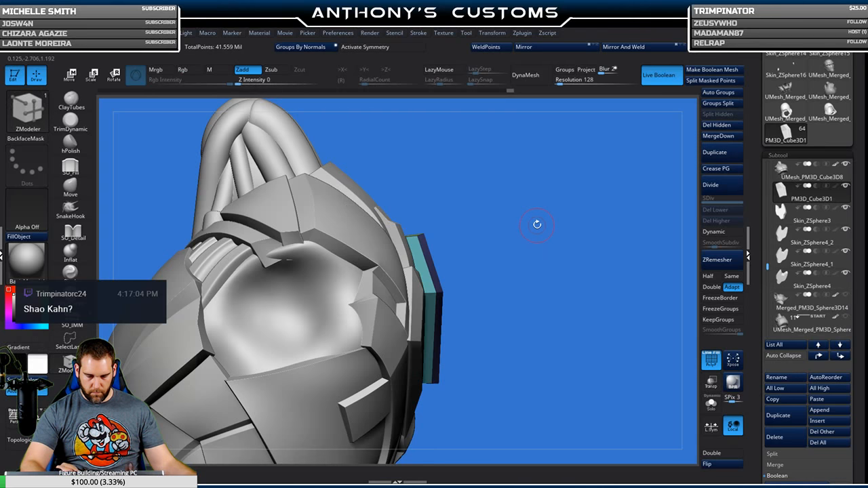
{"action": "key", "text": "w"}
{"action": "left_click_drag", "start_coordinate": [532, 198], "coordinate": [567, 211], "text": "alt"}
{"action": "left_click_drag", "start_coordinate": [392, 284], "coordinate": [383, 282]}
{"action": "key", "text": "q"}
{"action": "left_click_drag", "start_coordinate": [552, 243], "coordinate": [542, 271], "text": "ctrl"}
{"action": "mouse_move", "coordinate": [520, 370]}
{"action": "left_mouse_down", "text": "alt"}
{"action": "mouse_move", "coordinate": [530, 292]}
{"action": "mouse_move", "coordinate": [411, 355]}
{"action": "left_mouse_up", "text": "alt"}
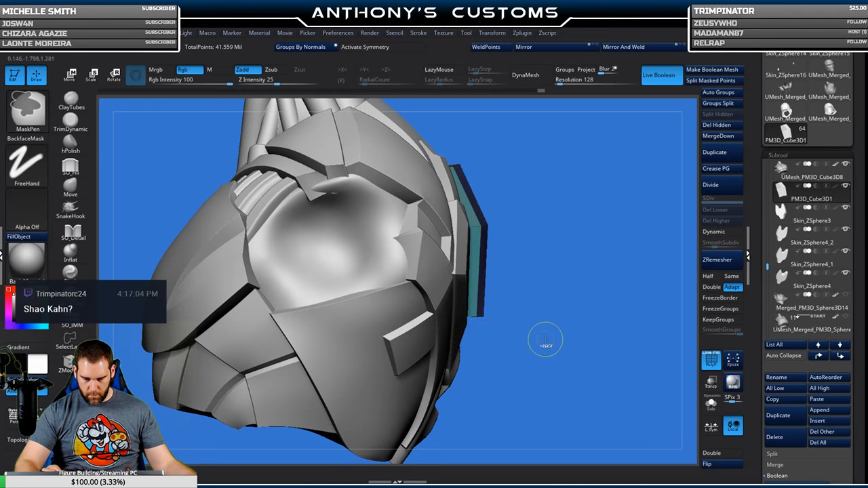
Move the raised strip's bottom row in by about 0.039, then mask the ends and move its middle row in.
{"action": "key", "text": "w"}
{"action": "left_click_drag", "start_coordinate": [393, 274], "coordinate": [601, 229], "text": "alt"}
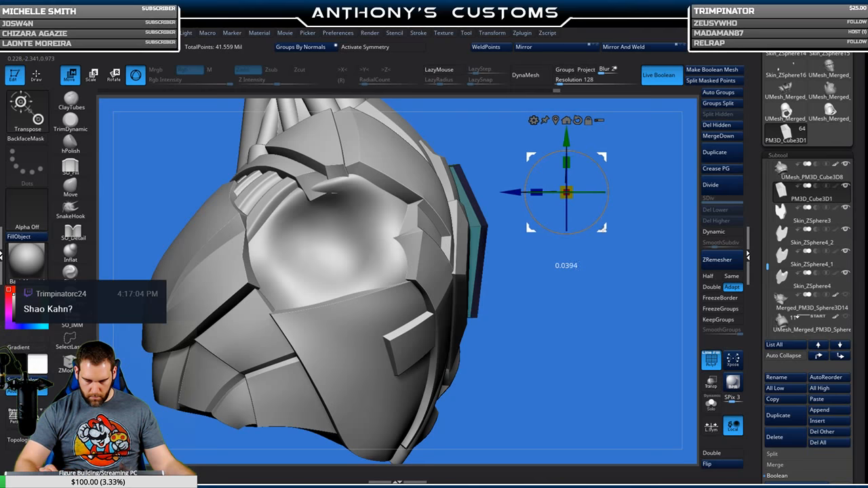
{"action": "key", "text": "q"}
{"action": "mouse_move", "coordinate": [595, 305]}
{"action": "left_mouse_down", "text": "ctrl"}
{"action": "mouse_move", "coordinate": [601, 325]}
{"action": "mouse_move", "coordinate": [568, 326]}
{"action": "mouse_move", "coordinate": [548, 213]}
{"action": "left_mouse_up", "text": "ctrl"}
{"action": "key", "text": "ctrl"}
{"action": "left_click_drag", "start_coordinate": [476, 238], "coordinate": [474, 238], "text": "ctrl"}
{"action": "key", "text": "w"}
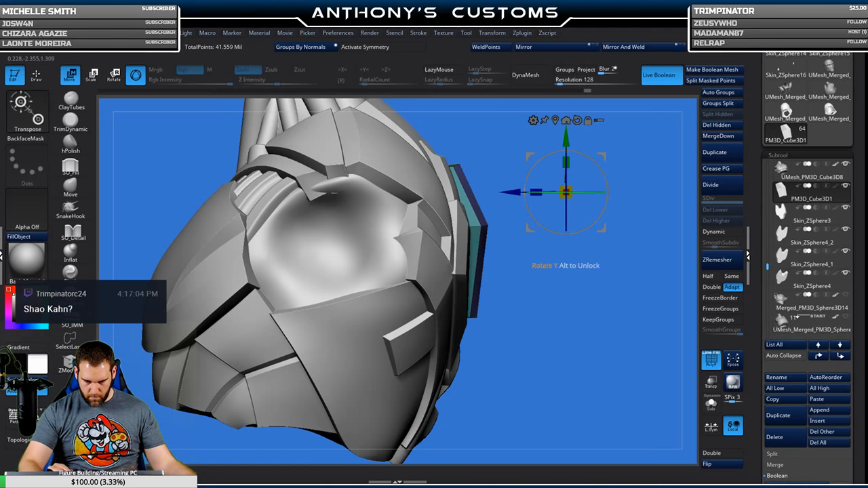
{"action": "left_click_drag", "start_coordinate": [566, 192], "coordinate": [559, 190]}
{"action": "key", "text": "q"}
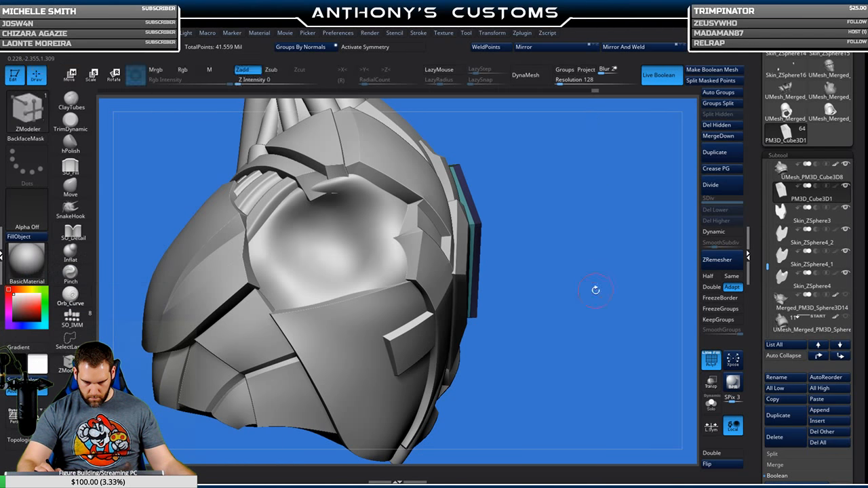
Inspect how the block sits on the chest from the side, behind and below, with and without the polyframe.
{"action": "left_click_drag", "start_coordinate": [626, 303], "coordinate": [582, 300]}
{"action": "left_click_drag", "start_coordinate": [518, 297], "coordinate": [627, 317], "text": "alt"}
{"action": "left_click_drag", "start_coordinate": [620, 351], "coordinate": [604, 286], "text": "alt"}
{"action": "left_click_drag", "start_coordinate": [575, 381], "coordinate": [581, 268], "text": "alt"}
{"action": "left_click_drag", "start_coordinate": [581, 324], "coordinate": [598, 326]}
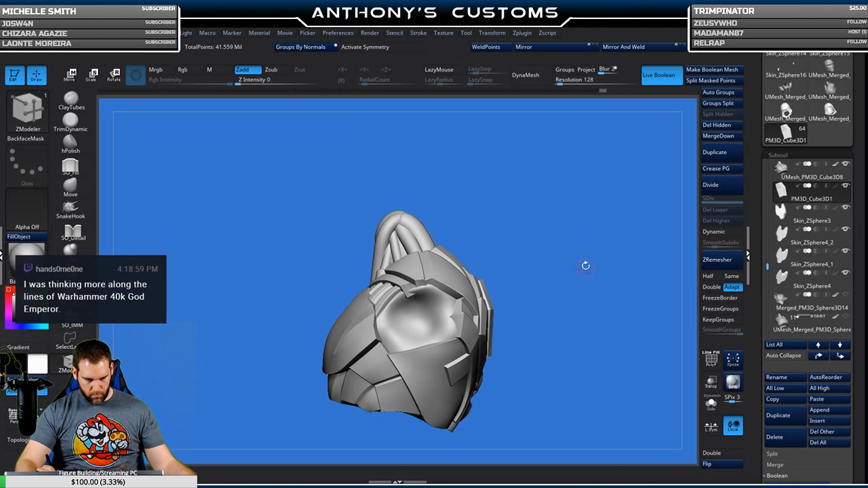
{"action": "left_click_drag", "start_coordinate": [596, 313], "coordinate": [584, 343]}
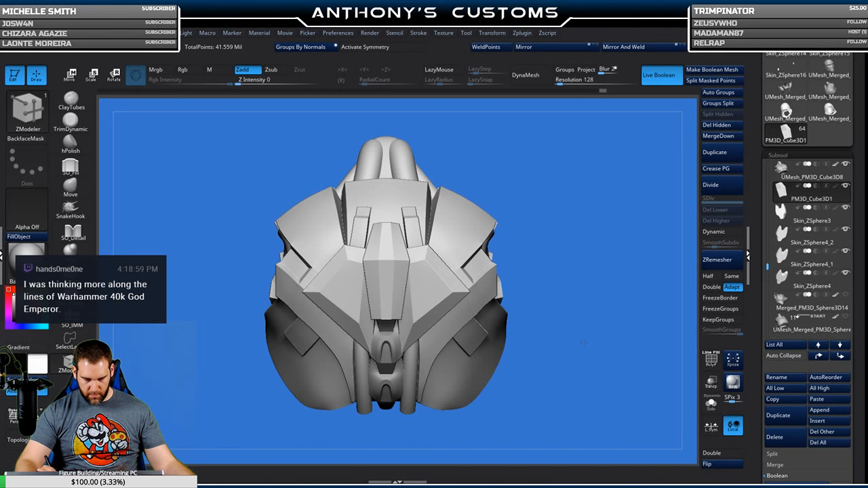
{"action": "left_click_drag", "start_coordinate": [575, 276], "coordinate": [586, 317]}
{"action": "key", "text": "shift+f"}
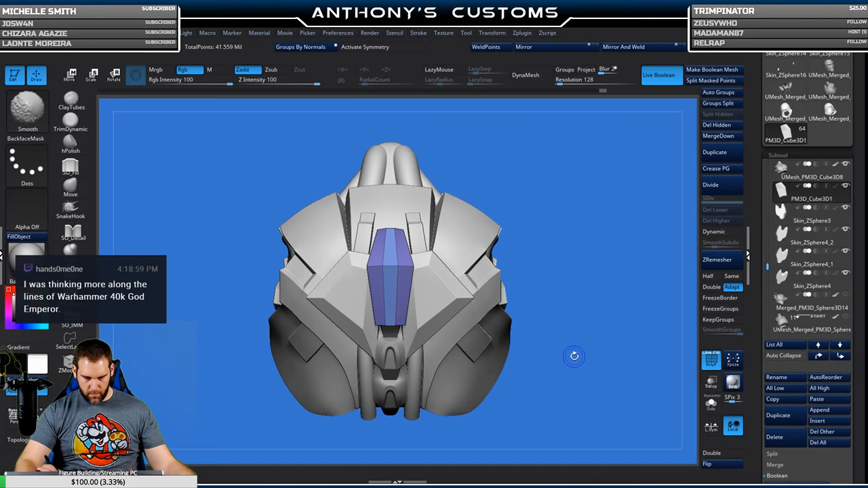
{"action": "left_click_drag", "start_coordinate": [563, 361], "coordinate": [614, 353]}
{"action": "mouse_move", "coordinate": [597, 350]}
{"action": "left_mouse_down"}
{"action": "mouse_move", "coordinate": [587, 371]}
{"action": "mouse_move", "coordinate": [581, 270]}
{"action": "left_mouse_up"}
{"action": "mouse_move", "coordinate": [553, 330]}
{"action": "left_mouse_down", "text": "alt"}
{"action": "mouse_move", "coordinate": [551, 370]}
{"action": "mouse_move", "coordinate": [571, 331]}
{"action": "mouse_move", "coordinate": [447, 274]}
{"action": "left_mouse_up", "text": "alt"}
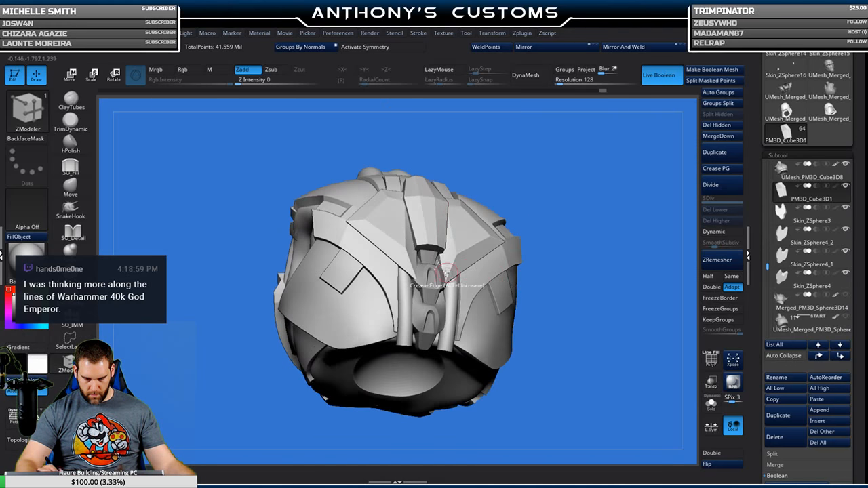
Select the upper spine plate, center the gizmo on it, rotate it about 7.8 degrees and move it slightly up.
{"action": "left_click", "coordinate": [432, 279], "text": "alt"}
{"action": "left_click_drag", "start_coordinate": [585, 279], "coordinate": [617, 264], "text": "alt"}
{"action": "key", "text": "shift+f"}
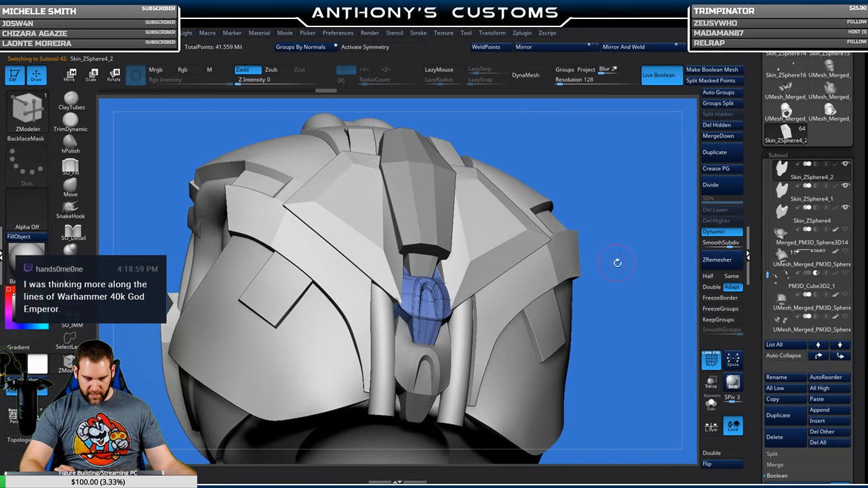
{"action": "key", "text": "w"}
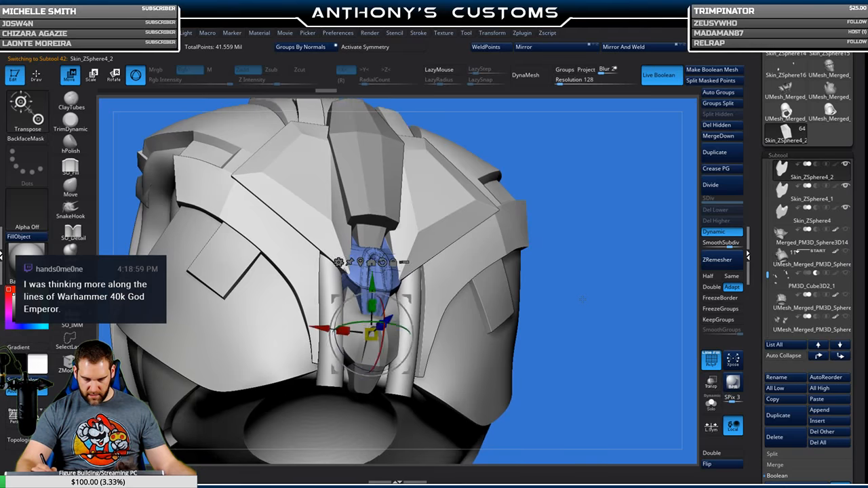
{"action": "left_click_drag", "start_coordinate": [529, 298], "coordinate": [601, 297]}
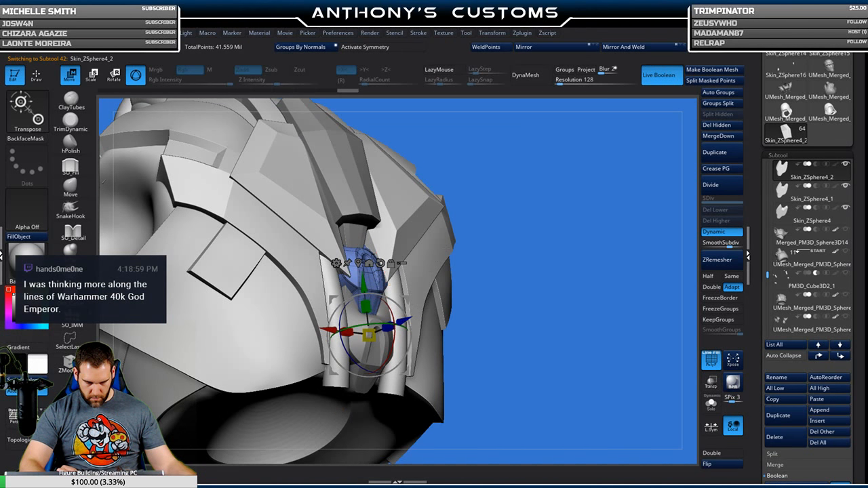
{"action": "key", "text": "q"}
{"action": "left_click_drag", "start_coordinate": [589, 257], "coordinate": [575, 292]}
{"action": "key", "text": "w"}
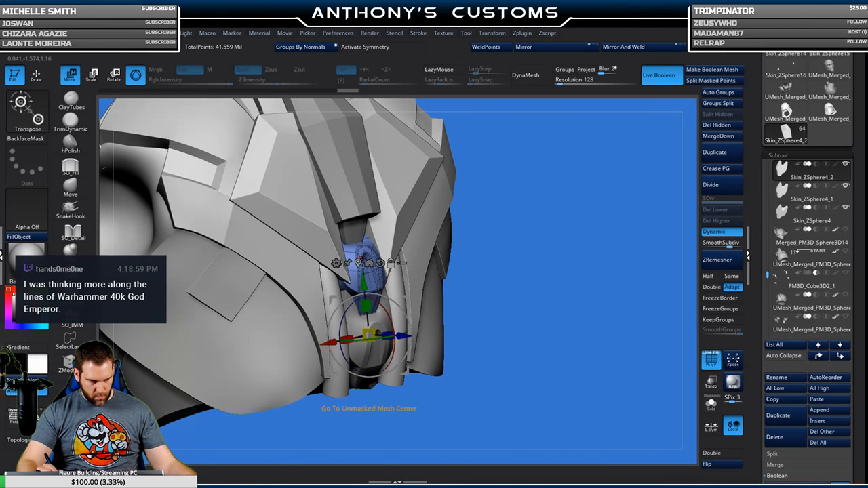
{"action": "left_click_drag", "start_coordinate": [480, 237], "coordinate": [542, 252]}
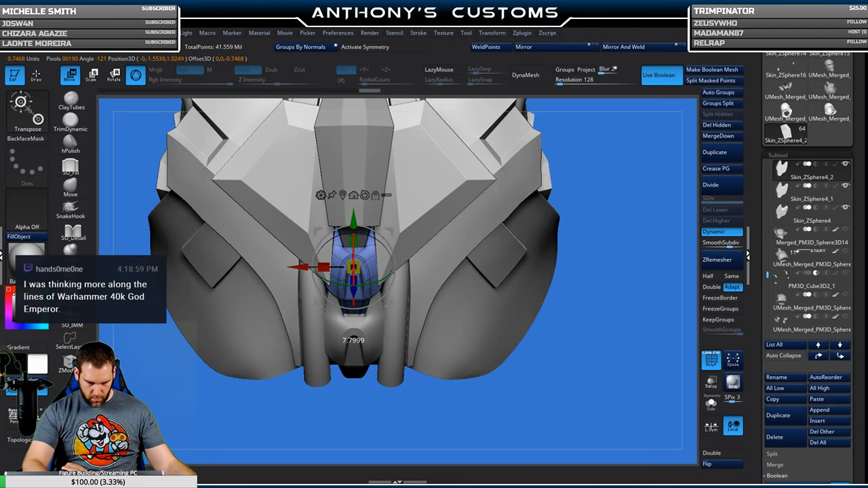
{"action": "left_click_drag", "start_coordinate": [353, 220], "coordinate": [353, 216]}
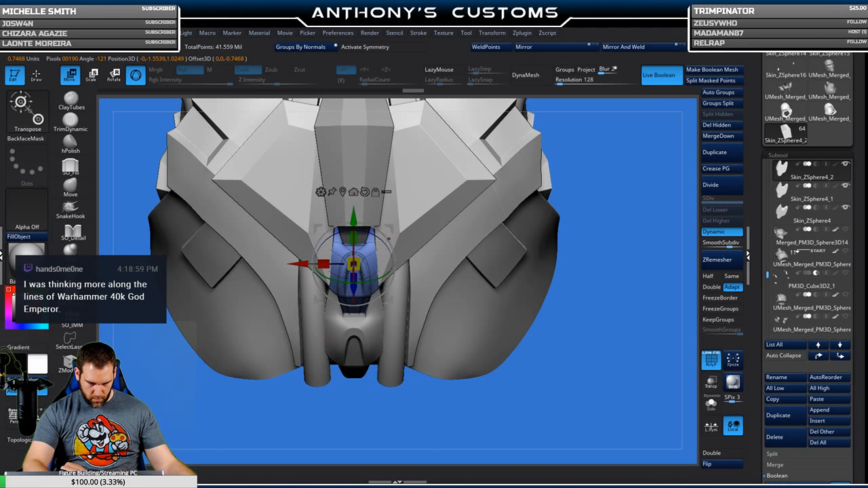
Hide the polyframe and fine-tune the upper spine plate's vertical position beneath the block.
{"action": "key", "text": "q"}
{"action": "mouse_move", "coordinate": [582, 335]}
{"action": "left_mouse_down"}
{"action": "mouse_move", "coordinate": [580, 288]}
{"action": "mouse_move", "coordinate": [594, 266]}
{"action": "mouse_move", "coordinate": [619, 279]}
{"action": "mouse_move", "coordinate": [574, 233]}
{"action": "left_mouse_up"}
{"action": "key", "text": "shift+f"}
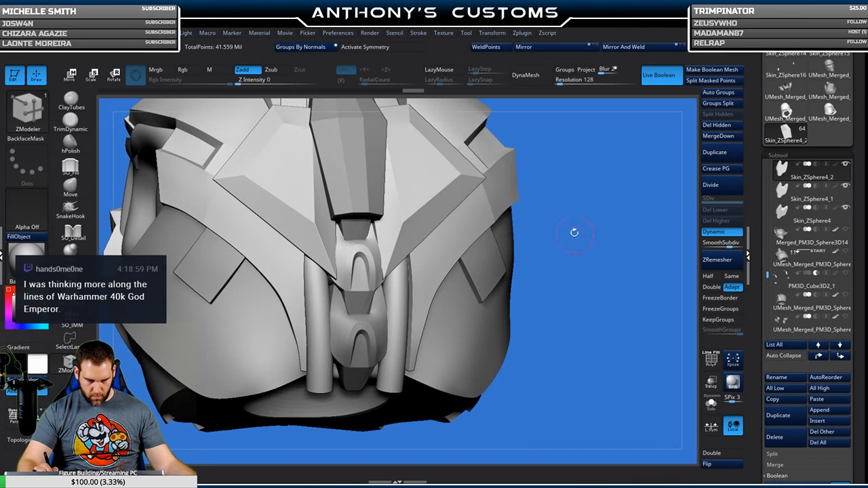
{"action": "key", "text": "w"}
{"action": "left_click_drag", "start_coordinate": [355, 210], "coordinate": [355, 211]}
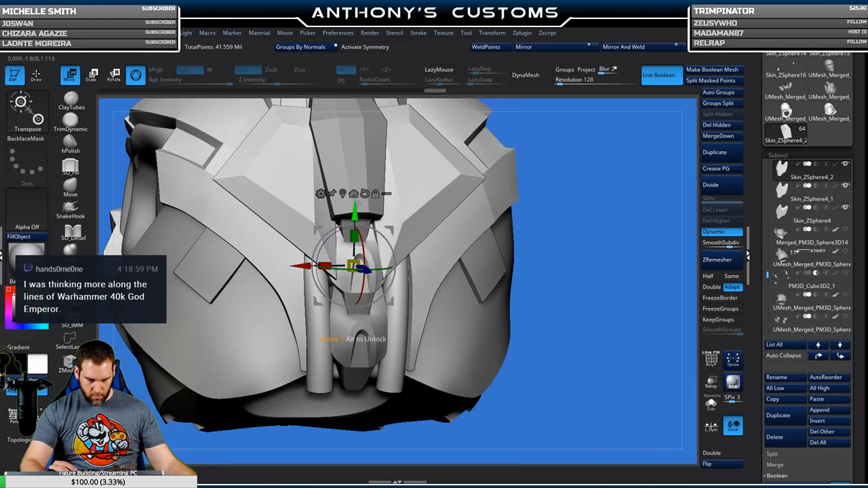
{"action": "key", "text": "q"}
Select the lower spine plate, center the gizmo on it and shift it slightly in towards the back.
{"action": "left_click_drag", "start_coordinate": [485, 272], "coordinate": [510, 268]}
{"action": "left_click_drag", "start_coordinate": [481, 306], "coordinate": [520, 248]}
{"action": "left_click", "coordinate": [350, 333], "text": "alt"}
{"action": "key", "text": "w"}
{"action": "left_click", "coordinate": [328, 266]}
{"action": "left_click_drag", "start_coordinate": [527, 296], "coordinate": [580, 308]}
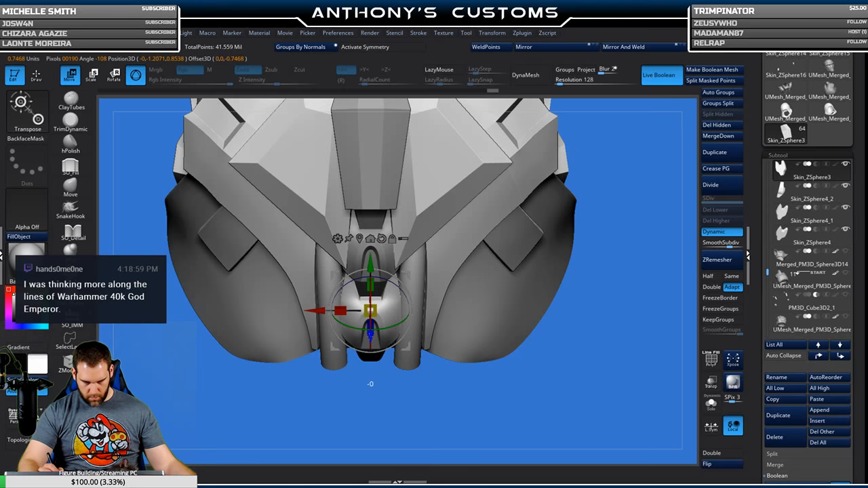
{"action": "left_click_drag", "start_coordinate": [371, 337], "coordinate": [370, 325]}
{"action": "left_click_drag", "start_coordinate": [372, 411], "coordinate": [402, 377]}
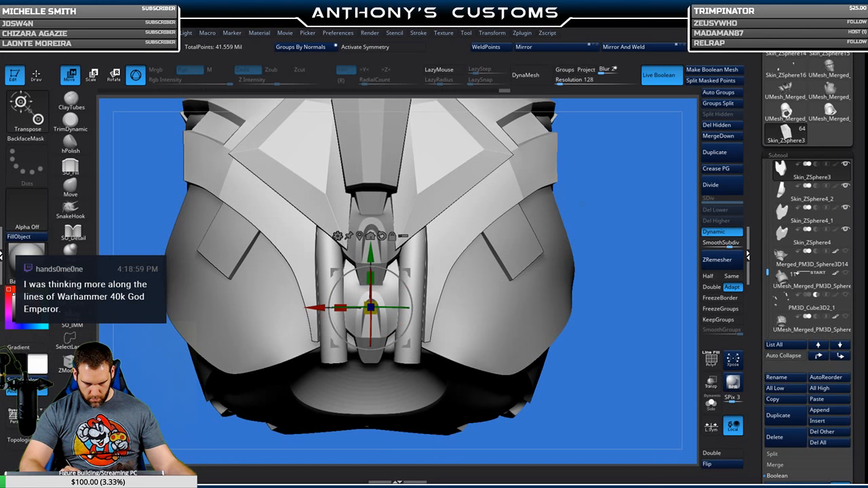
{"action": "key", "text": "q"}
Insert a cylinder as a new subtool, frame it in view and show its polyframe with the move gizmo.
{"action": "left_click_drag", "start_coordinate": [623, 248], "coordinate": [605, 282]}
{"action": "left_click_drag", "start_coordinate": [559, 320], "coordinate": [548, 271], "text": "alt"}
{"action": "mouse_move", "coordinate": [536, 314]}
{"action": "left_mouse_down"}
{"action": "mouse_move", "coordinate": [569, 314]}
{"action": "mouse_move", "coordinate": [560, 266]}
{"action": "mouse_move", "coordinate": [583, 263]}
{"action": "mouse_move", "coordinate": [587, 272]}
{"action": "mouse_move", "coordinate": [587, 325]}
{"action": "mouse_move", "coordinate": [614, 282]}
{"action": "left_mouse_up"}
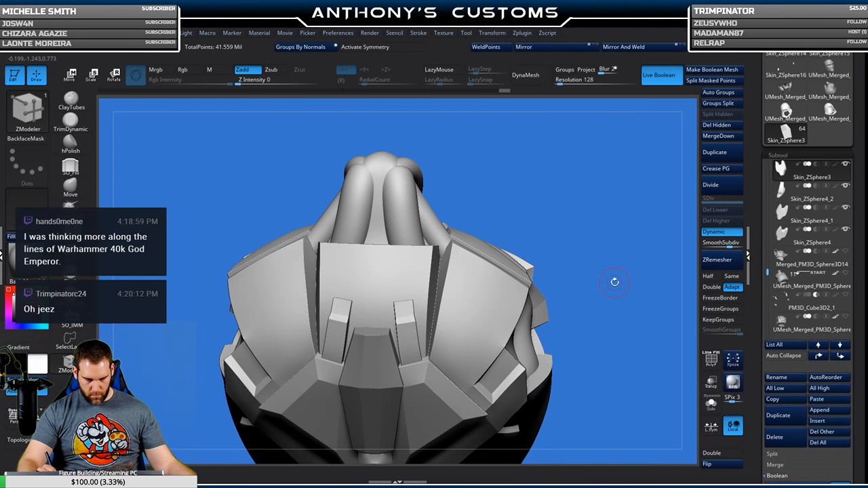
{"action": "left_click", "coordinate": [817, 421]}
{"action": "left_click", "coordinate": [385, 313]}
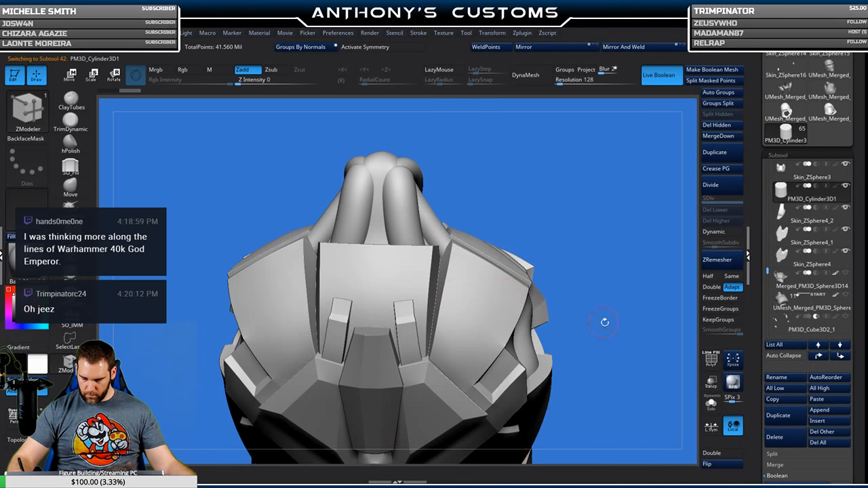
{"action": "left_click_drag", "start_coordinate": [605, 320], "coordinate": [603, 317]}
{"action": "key", "text": "f"}
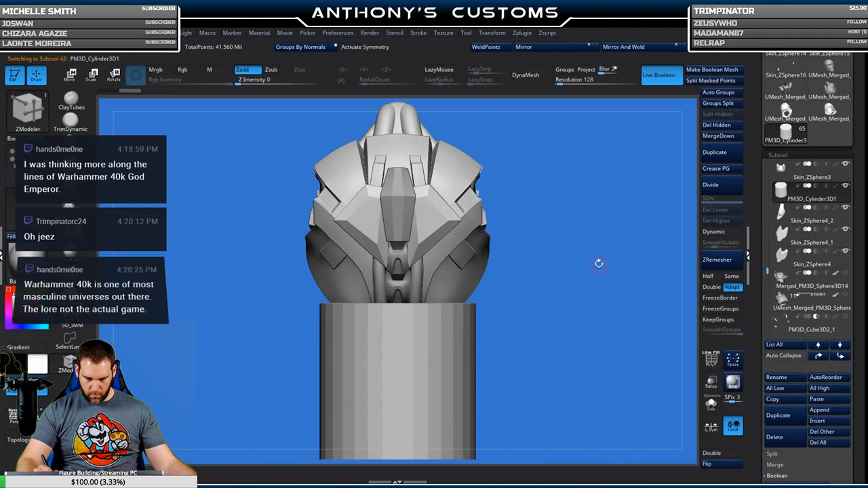
{"action": "key", "text": "w"}
{"action": "key", "text": "shift+f"}
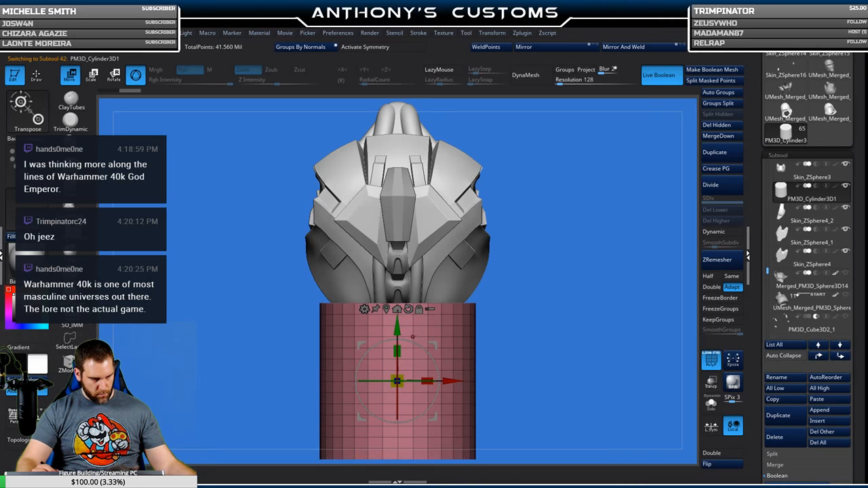
Scale the new cylinder down to a thin upright rod and line it up with the back, below the chest.
{"action": "left_click_drag", "start_coordinate": [398, 351], "coordinate": [398, 317]}
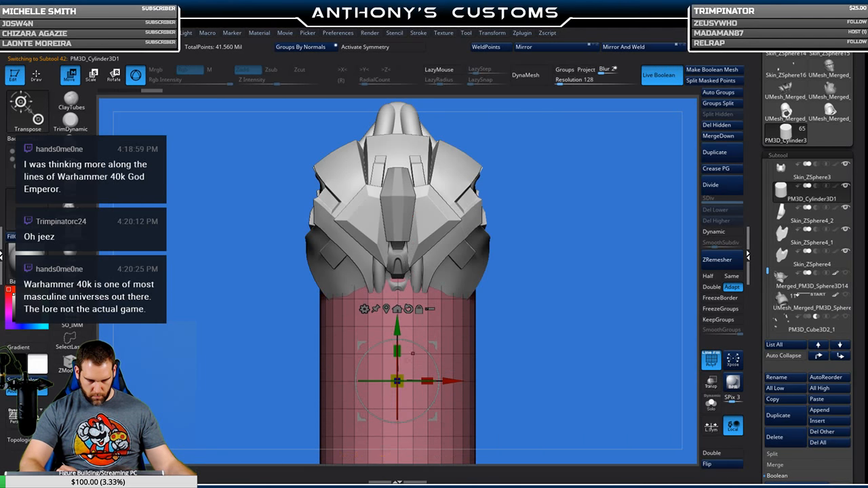
{"action": "left_click_drag", "start_coordinate": [397, 381], "coordinate": [377, 429]}
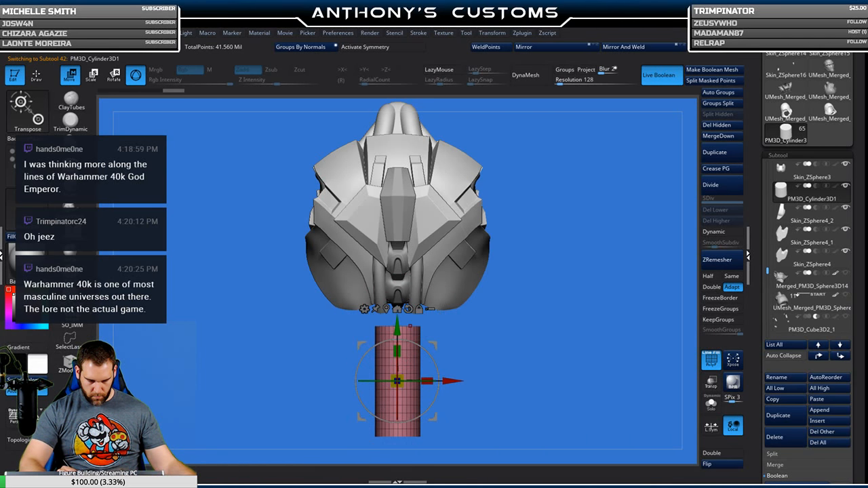
{"action": "left_click_drag", "start_coordinate": [490, 299], "coordinate": [543, 333]}
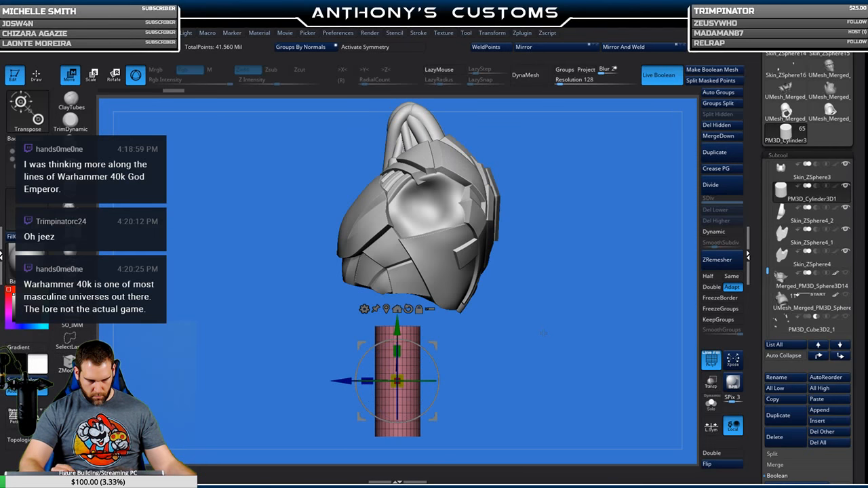
{"action": "left_click_drag", "start_coordinate": [342, 381], "coordinate": [359, 396]}
{"action": "left_click_drag", "start_coordinate": [514, 381], "coordinate": [390, 385], "text": "alt"}
{"action": "left_click_drag", "start_coordinate": [425, 335], "coordinate": [426, 271]}
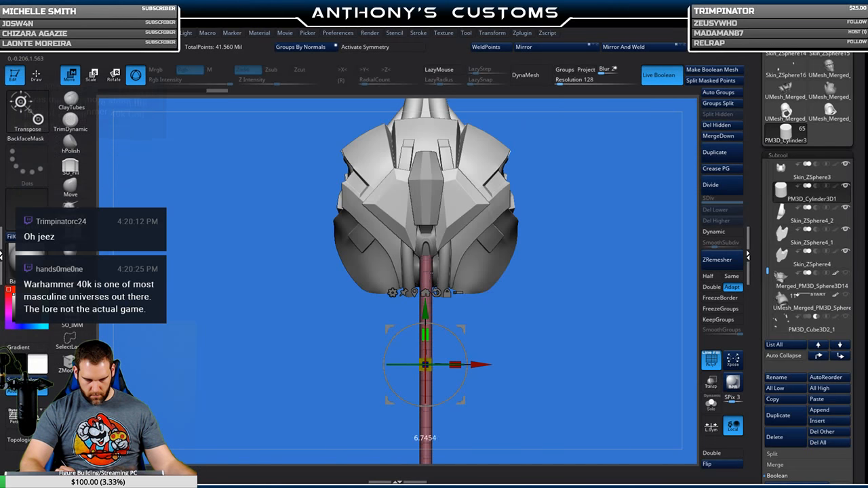
{"action": "left_click_drag", "start_coordinate": [513, 352], "coordinate": [514, 414], "text": "alt"}
{"action": "left_click_drag", "start_coordinate": [425, 365], "coordinate": [416, 368]}
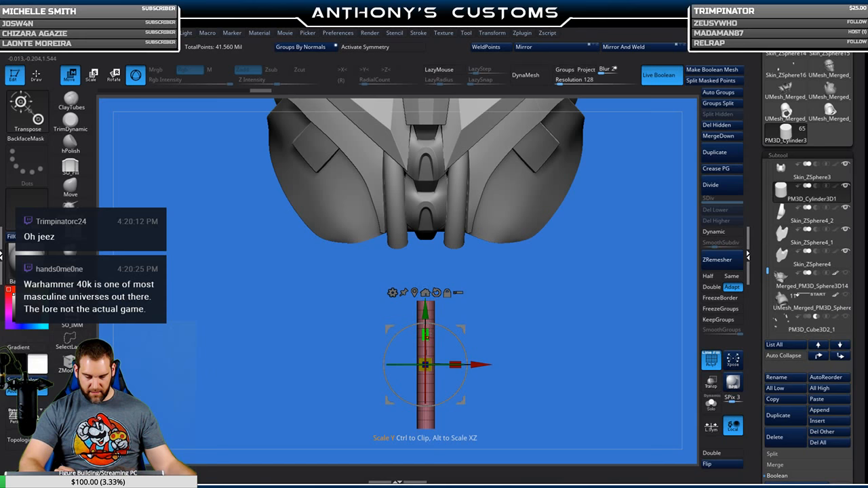
Move the rod straight up onto the upper back, over the top end of the faceted block.
{"action": "left_click_drag", "start_coordinate": [425, 312], "coordinate": [426, 154]}
{"action": "left_click_drag", "start_coordinate": [556, 223], "coordinate": [470, 362], "text": "alt"}
{"action": "left_click_drag", "start_coordinate": [470, 362], "coordinate": [613, 375]}
{"action": "left_click_drag", "start_coordinate": [409, 337], "coordinate": [409, 202]}
{"action": "left_click_drag", "start_coordinate": [556, 292], "coordinate": [461, 292]}
{"action": "left_click_drag", "start_coordinate": [614, 103], "coordinate": [613, 194], "text": "alt"}
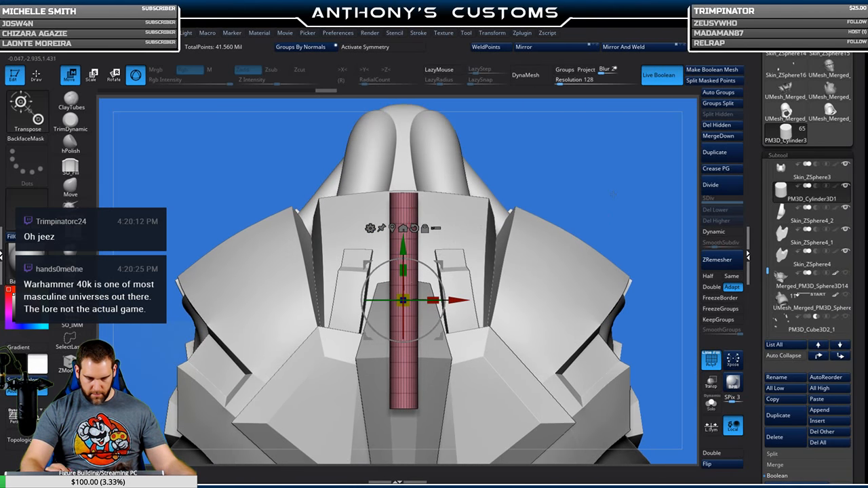
Make the rod smaller and stand it on the faceted block's top end, just outside the upper back plate.
{"action": "left_click_drag", "start_coordinate": [402, 300], "coordinate": [389, 261]}
{"action": "left_click_drag", "start_coordinate": [389, 206], "coordinate": [388, 186]}
{"action": "mouse_move", "coordinate": [552, 192]}
{"action": "left_mouse_down"}
{"action": "mouse_move", "coordinate": [621, 192]}
{"action": "mouse_move", "coordinate": [550, 191]}
{"action": "left_mouse_up"}
{"action": "left_click_drag", "start_coordinate": [395, 239], "coordinate": [386, 240]}
{"action": "left_click_drag", "start_coordinate": [551, 192], "coordinate": [627, 192]}
{"action": "left_click_drag", "start_coordinate": [424, 203], "coordinate": [345, 202]}
{"action": "left_click_drag", "start_coordinate": [542, 193], "coordinate": [466, 192]}
{"action": "left_click_drag", "start_coordinate": [542, 193], "coordinate": [621, 192]}
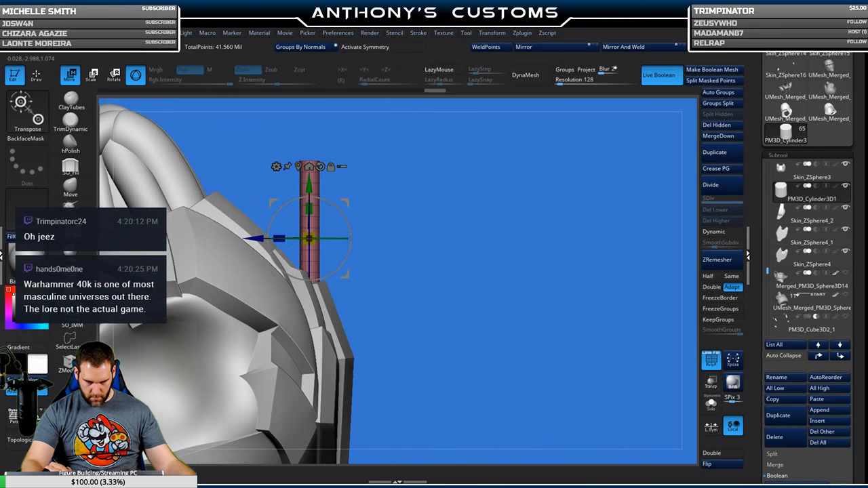
Tilt the rod to follow the upper back plate's slope and extend it upward from the block between the two raised brackets.
{"action": "left_click_drag", "start_coordinate": [348, 225], "coordinate": [313, 198]}
{"action": "left_click_drag", "start_coordinate": [356, 297], "coordinate": [314, 338]}
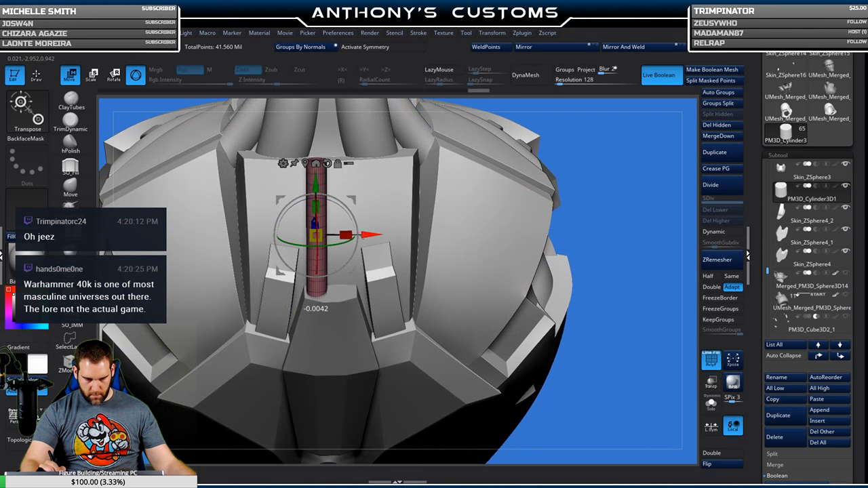
{"action": "left_click_drag", "start_coordinate": [603, 176], "coordinate": [602, 160]}
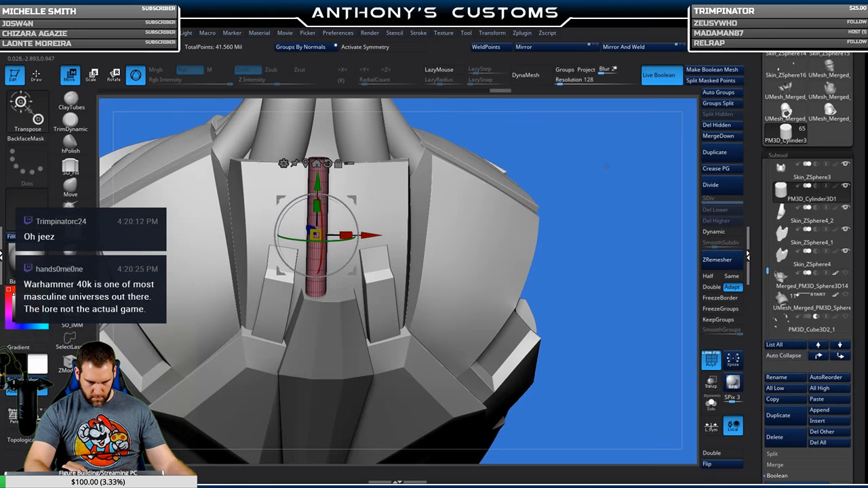
{"action": "left_click_drag", "start_coordinate": [372, 235], "coordinate": [399, 235]}
{"action": "left_click_drag", "start_coordinate": [400, 202], "coordinate": [606, 197]}
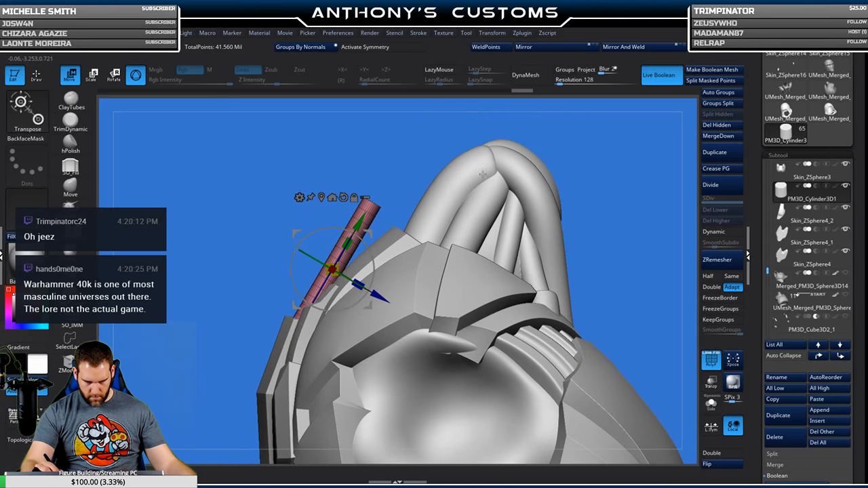
{"action": "mouse_move", "coordinate": [360, 222]}
{"action": "left_mouse_down"}
{"action": "mouse_move", "coordinate": [374, 198]}
{"action": "mouse_move", "coordinate": [367, 207]}
{"action": "left_mouse_up"}
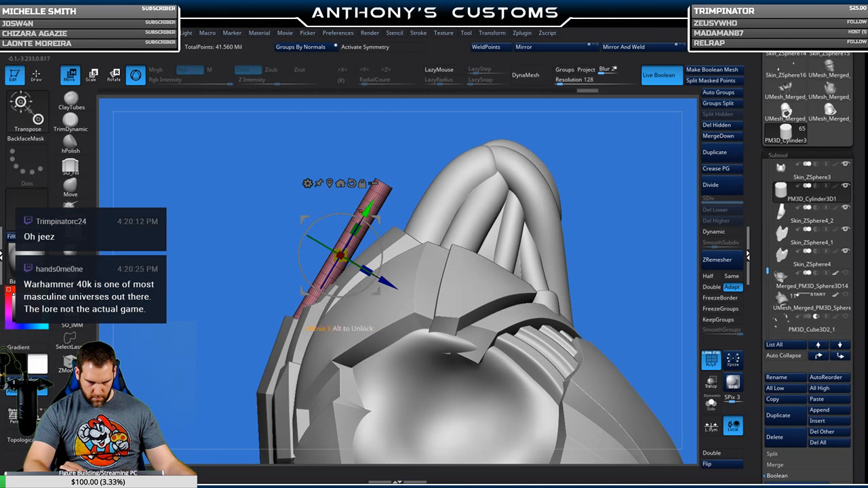
Apply the Bend Curve deformer to the rod and bend its upper end over the back plate's top edge beside the neck tubes.
{"action": "left_click", "coordinate": [308, 183]}
{"action": "left_click", "coordinate": [411, 209]}
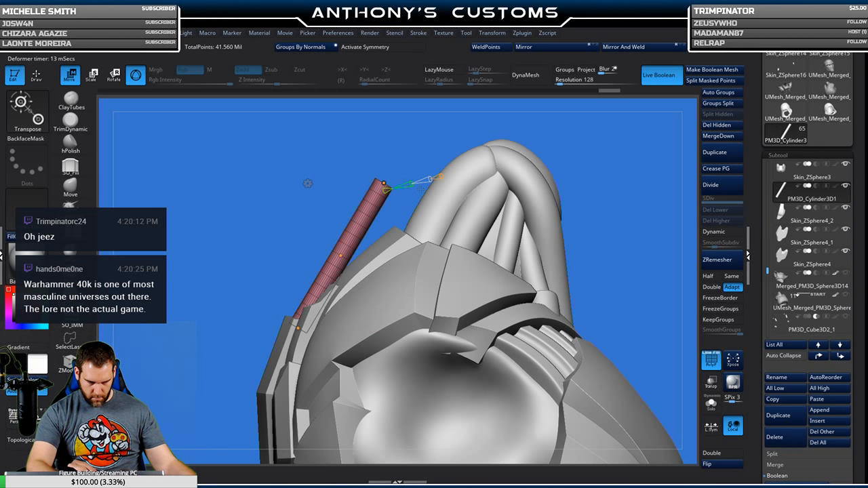
{"action": "left_click_drag", "start_coordinate": [384, 183], "coordinate": [412, 204]}
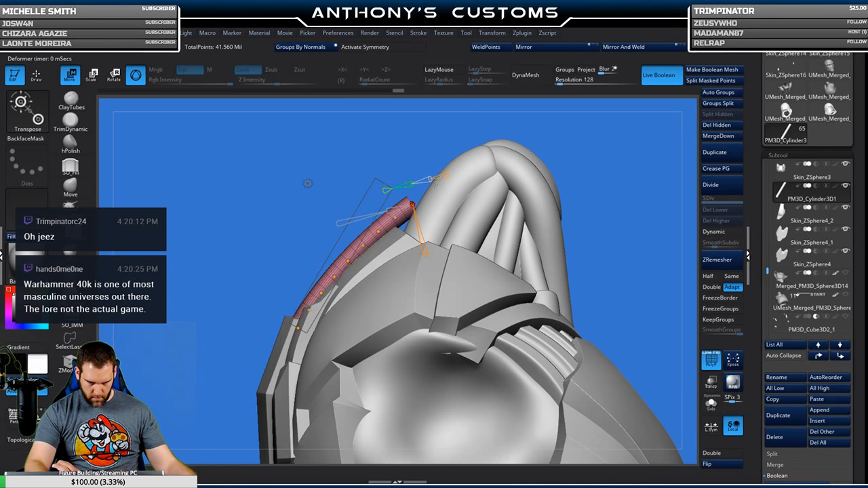
{"action": "left_click_drag", "start_coordinate": [411, 204], "coordinate": [412, 229]}
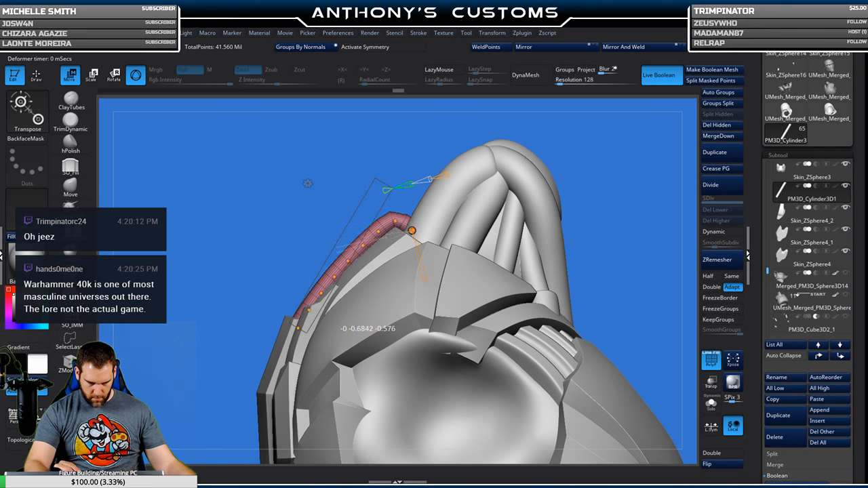
{"action": "left_click_drag", "start_coordinate": [326, 260], "coordinate": [483, 205]}
{"action": "left_click_drag", "start_coordinate": [412, 254], "coordinate": [467, 200]}
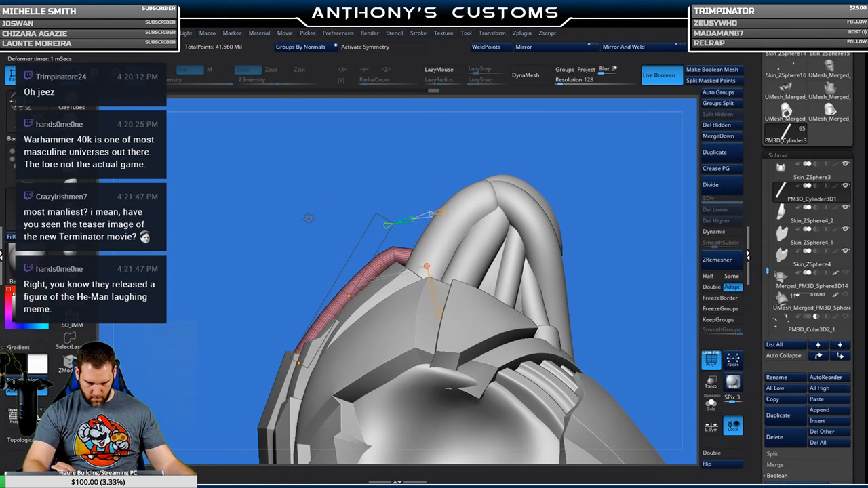
{"action": "left_click_drag", "start_coordinate": [426, 266], "coordinate": [426, 267]}
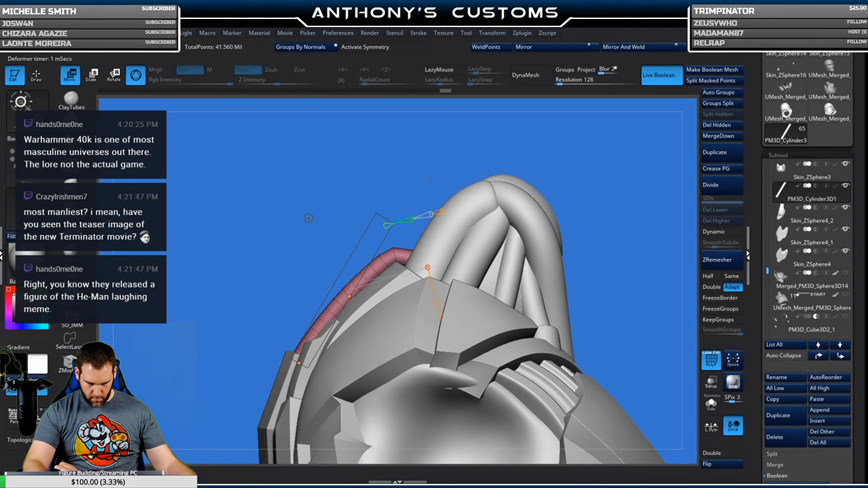
Enable Dynamic subdivision on the bent tube and check its smooth surface with the polyframe hidden.
{"action": "left_click_drag", "start_coordinate": [407, 159], "coordinate": [578, 152]}
{"action": "key", "text": "q"}
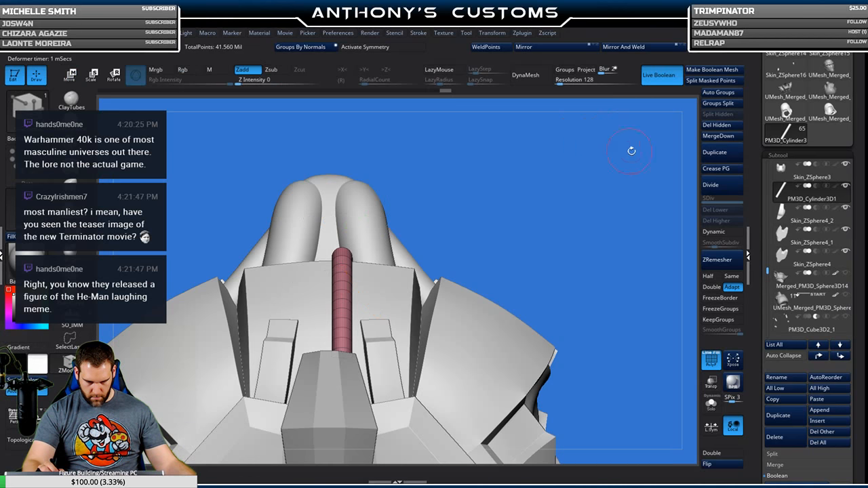
{"action": "left_click_drag", "start_coordinate": [596, 199], "coordinate": [605, 219]}
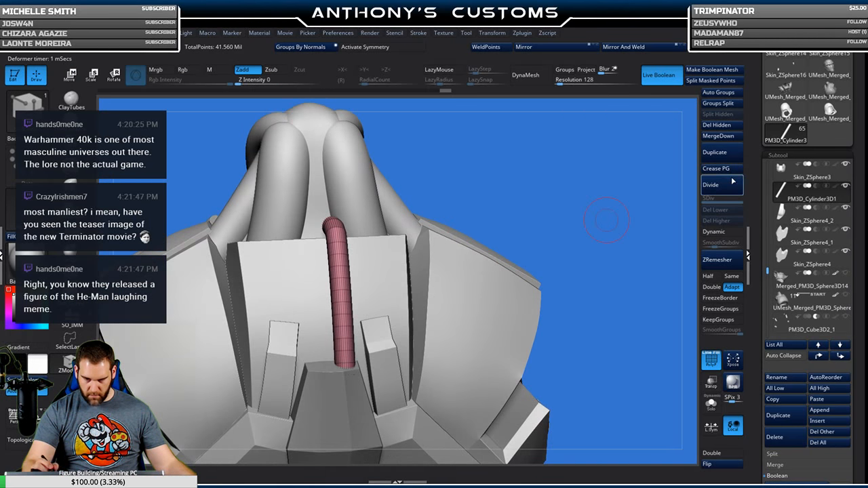
{"action": "left_click", "coordinate": [721, 232]}
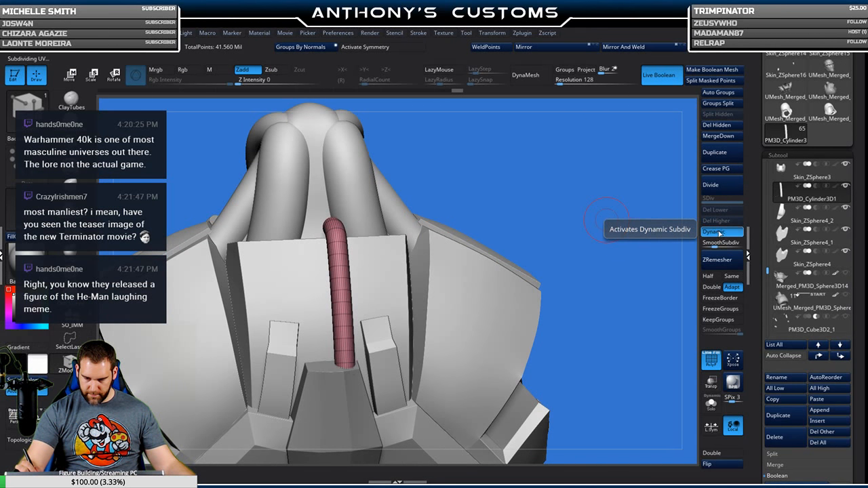
{"action": "left_click_drag", "start_coordinate": [604, 234], "coordinate": [668, 167]}
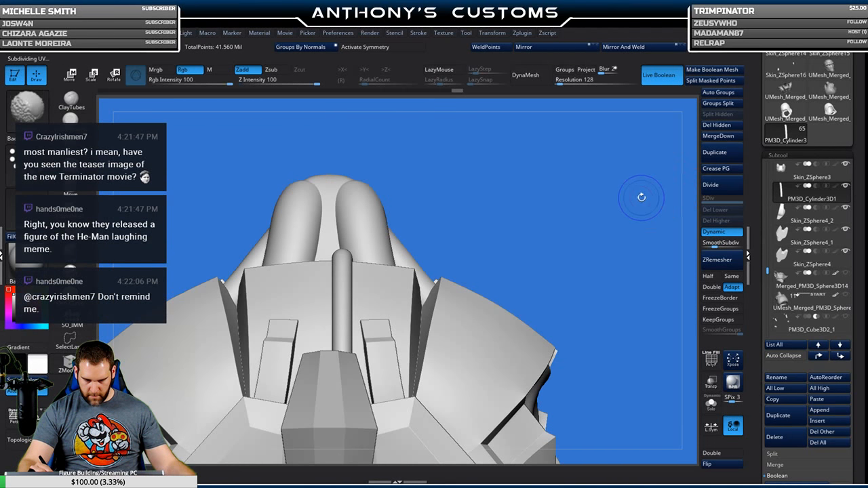
{"action": "key", "text": "shift+f"}
{"action": "left_click_drag", "start_coordinate": [612, 205], "coordinate": [605, 257]}
Shift the bend curve's upper end point slightly sideways to recenter the tube's tip between the neck tubes.
{"action": "key", "text": "w"}
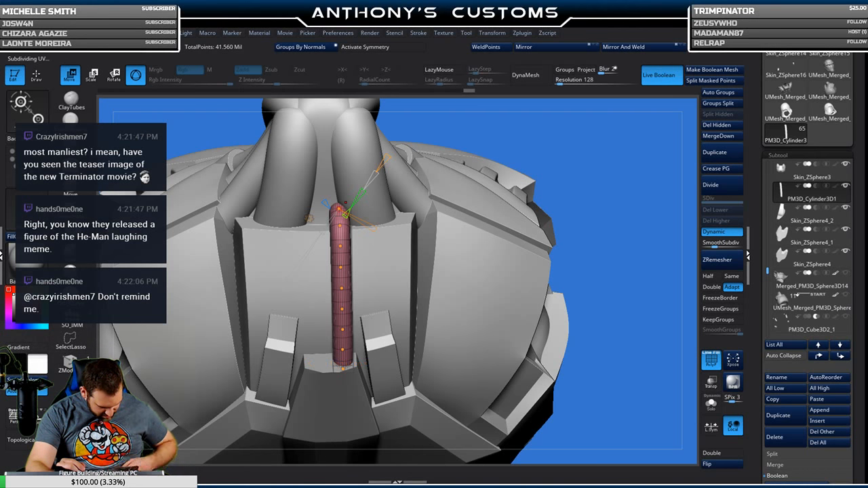
{"action": "left_click_drag", "start_coordinate": [580, 264], "coordinate": [557, 158]}
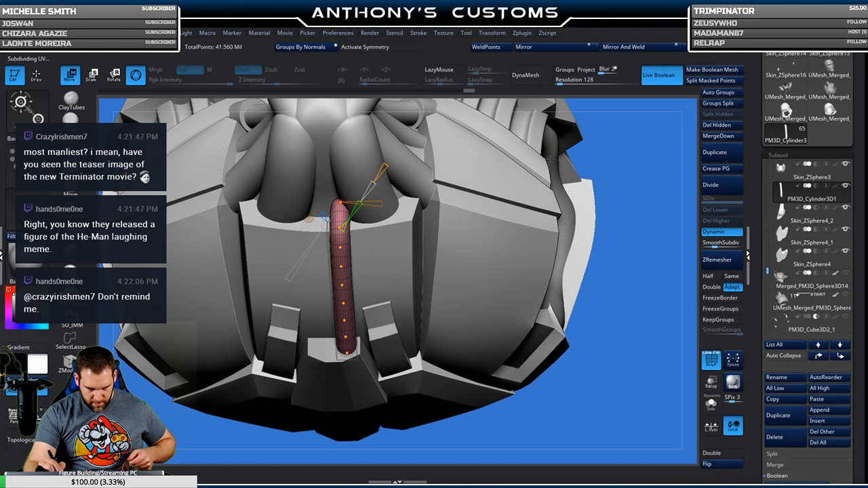
{"action": "left_click_drag", "start_coordinate": [340, 202], "coordinate": [333, 202]}
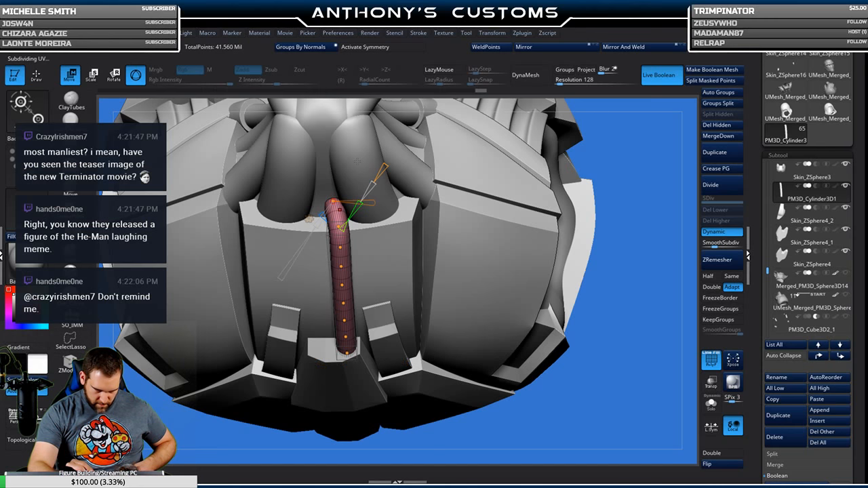
{"action": "mouse_move", "coordinate": [614, 154]}
{"action": "left_mouse_down"}
{"action": "mouse_move", "coordinate": [605, 285]}
{"action": "mouse_move", "coordinate": [603, 234]}
{"action": "mouse_move", "coordinate": [605, 246]}
{"action": "left_mouse_up"}
{"action": "key", "text": "shift+f"}
{"action": "key", "text": "q"}
{"action": "left_click_drag", "start_coordinate": [611, 176], "coordinate": [613, 220]}
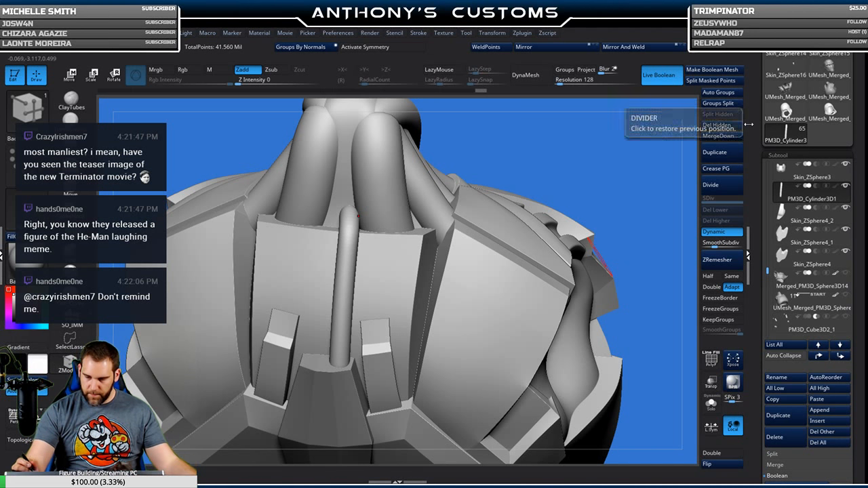
Raise the tube's SmoothSubdiv level and apply Mirror And Weld to it.
{"action": "left_click", "coordinate": [720, 243]}
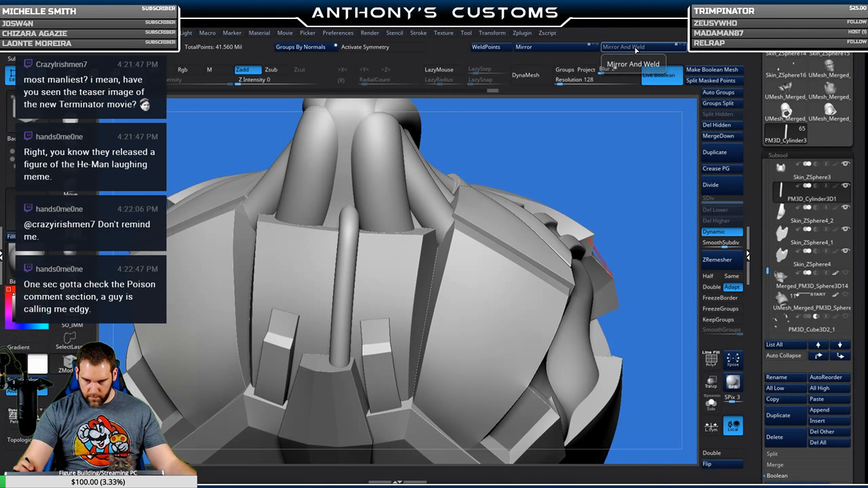
{"action": "left_click", "coordinate": [634, 49]}
{"action": "mouse_move", "coordinate": [608, 194]}
{"action": "left_mouse_down"}
{"action": "mouse_move", "coordinate": [613, 170]}
{"action": "mouse_move", "coordinate": [628, 181]}
{"action": "mouse_move", "coordinate": [607, 180]}
{"action": "mouse_move", "coordinate": [598, 198]}
{"action": "left_mouse_up"}
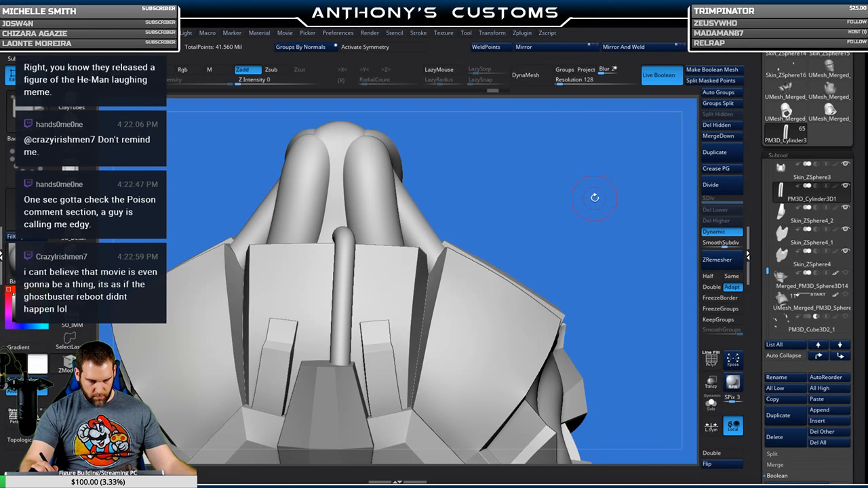
{"action": "mouse_move", "coordinate": [598, 193]}
{"action": "left_mouse_down"}
{"action": "mouse_move", "coordinate": [591, 220]}
{"action": "mouse_move", "coordinate": [591, 209]}
{"action": "left_mouse_up"}
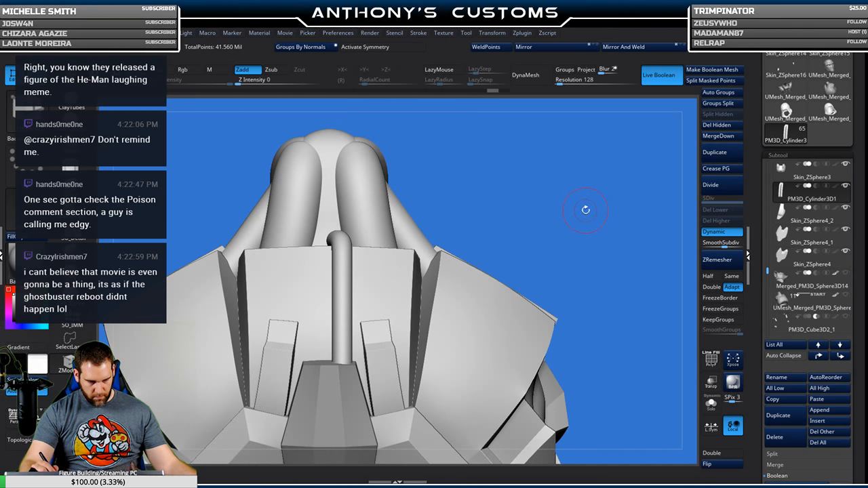
Center the gizmo on the mirrored tube, nudge it slightly sideways and inspect its upper end from above.
{"action": "key", "text": "w"}
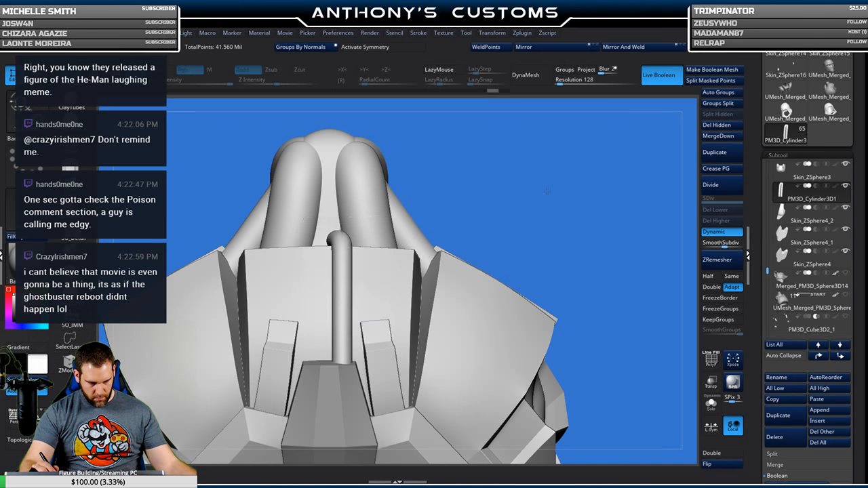
{"action": "left_click_drag", "start_coordinate": [391, 288], "coordinate": [389, 287]}
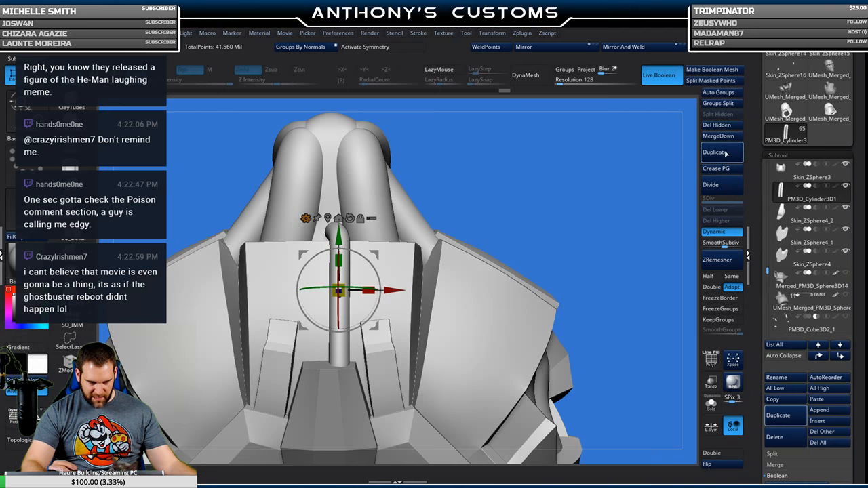
{"action": "key", "text": "q"}
{"action": "mouse_move", "coordinate": [637, 319]}
{"action": "left_mouse_down"}
{"action": "mouse_move", "coordinate": [585, 286]}
{"action": "mouse_move", "coordinate": [605, 247]}
{"action": "left_mouse_up"}
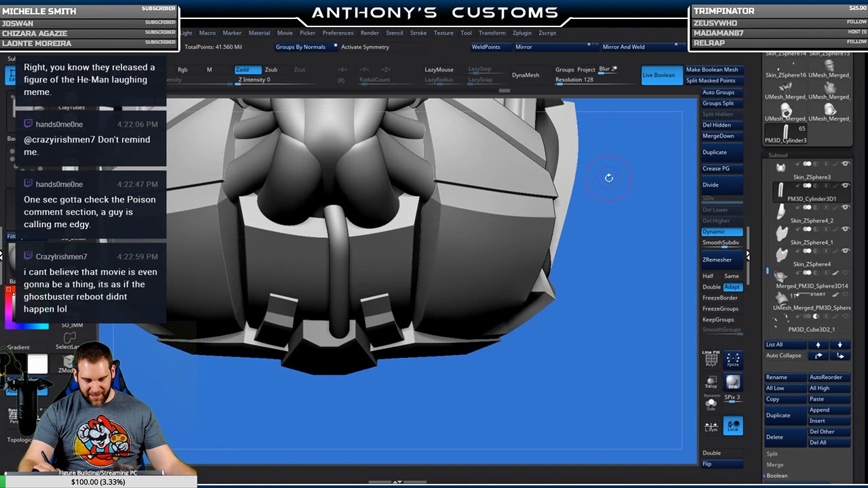
Undo the tube's sideways nudge, the mirror and weld, and the sideways shift of its upper end.
{"action": "key", "text": "w"}
{"action": "key", "text": "ctrl+z"}
{"action": "key", "text": "ctrl+z"}
{"action": "key", "text": "ctrl+z"}
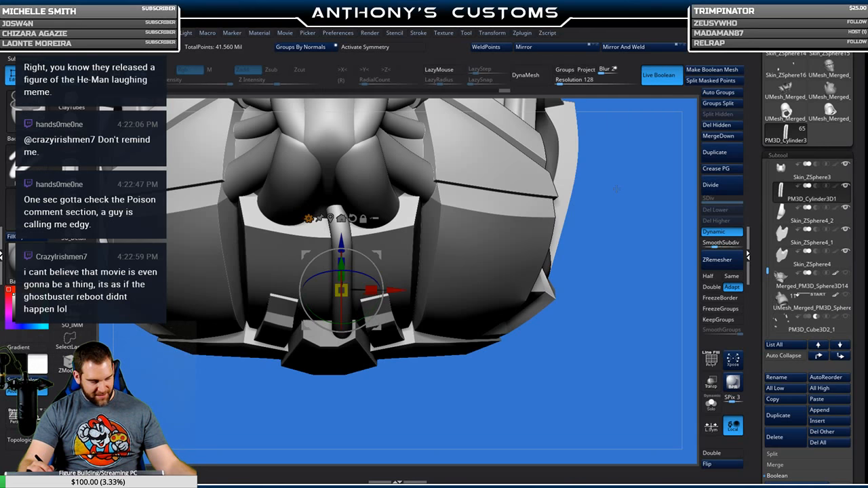
Raise the tube's SmoothSubdiv level, then center it sideways on the block and refit its size and position against the back.
{"action": "left_click", "coordinate": [726, 244]}
{"action": "left_click_drag", "start_coordinate": [371, 291], "coordinate": [370, 290]}
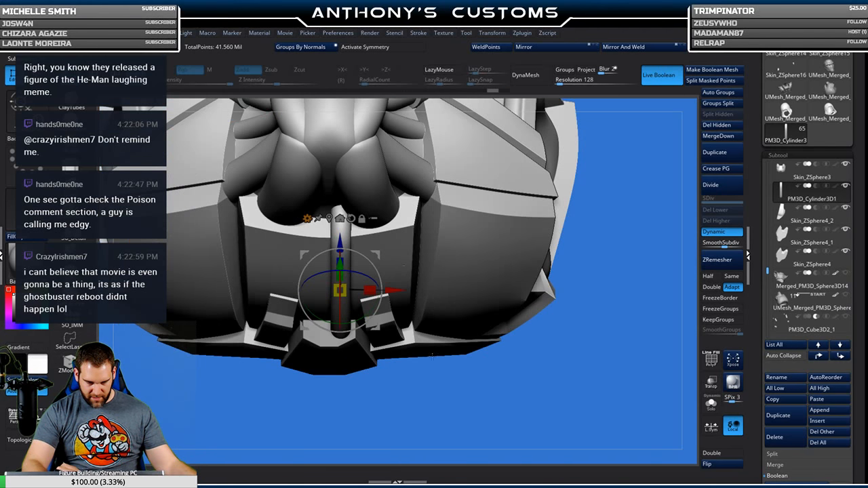
{"action": "left_click_drag", "start_coordinate": [344, 286], "coordinate": [348, 283]}
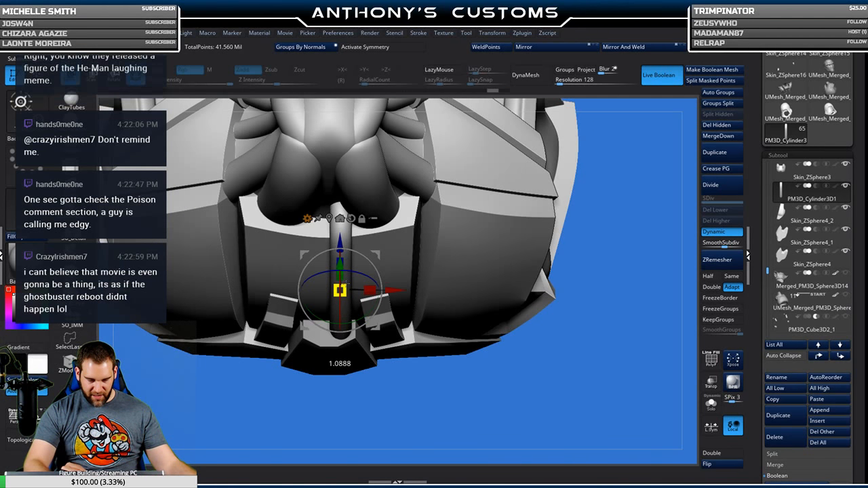
{"action": "left_click_drag", "start_coordinate": [493, 146], "coordinate": [434, 265]}
{"action": "left_click_drag", "start_coordinate": [361, 255], "coordinate": [373, 257]}
{"action": "left_click_drag", "start_coordinate": [380, 176], "coordinate": [400, 178]}
Start a Bend Curve on the tube and pull its uppermost control point in toward the upper back.
{"action": "mouse_move", "coordinate": [609, 189]}
{"action": "left_mouse_down"}
{"action": "mouse_move", "coordinate": [604, 228]}
{"action": "mouse_move", "coordinate": [602, 189]}
{"action": "left_mouse_up"}
{"action": "key", "text": "q"}
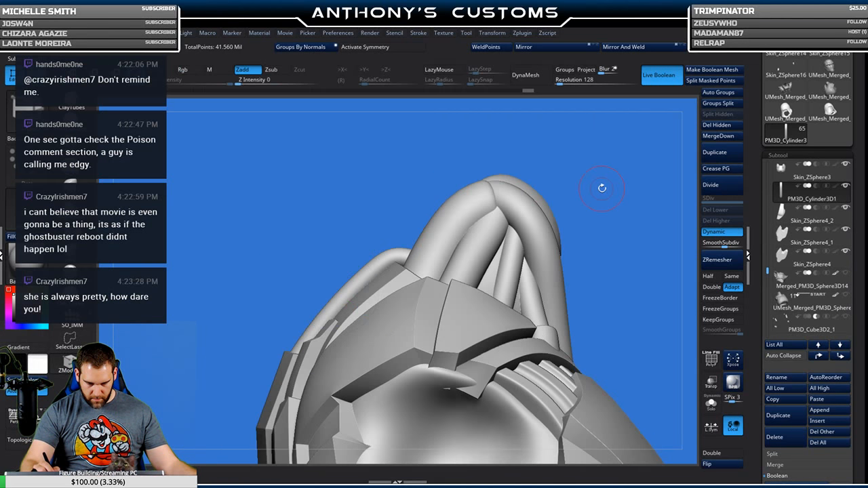
{"action": "key", "text": "w"}
{"action": "left_click", "coordinate": [304, 220]}
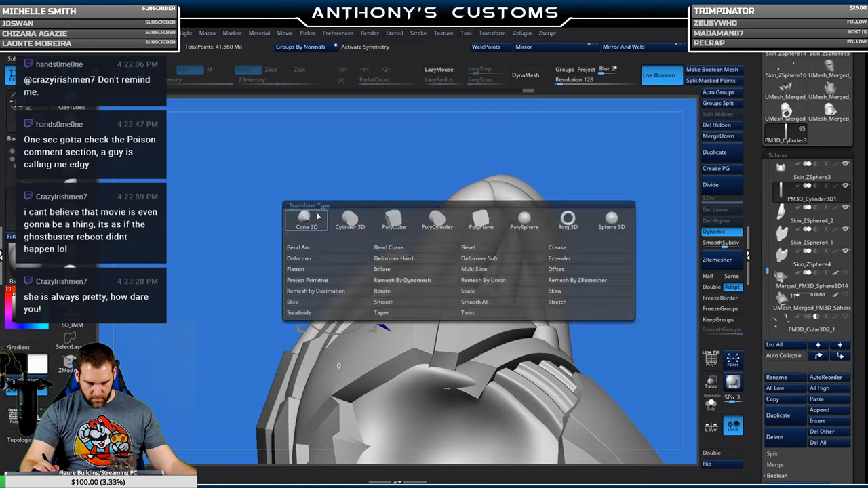
{"action": "left_click", "coordinate": [396, 252]}
{"action": "left_click_drag", "start_coordinate": [411, 240], "coordinate": [410, 242]}
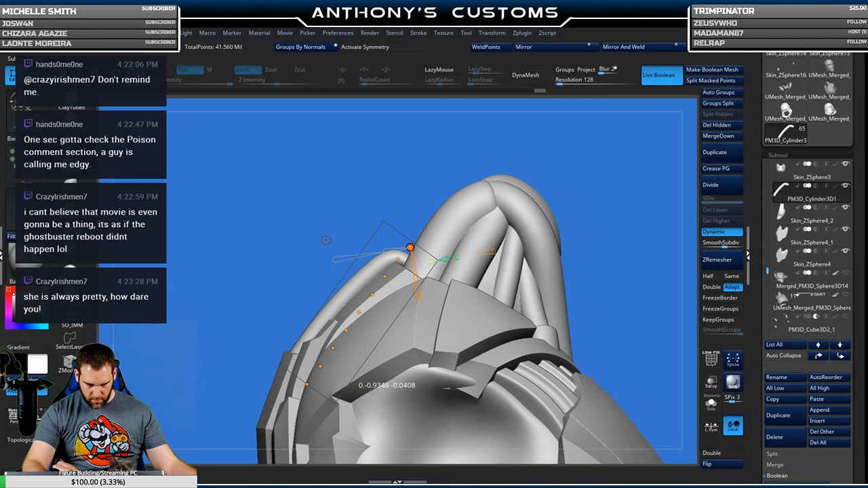
Fine-tune the tube's upper bend control points so the end curves into the back, and finish the Bend Curve.
{"action": "left_click_drag", "start_coordinate": [584, 155], "coordinate": [638, 302]}
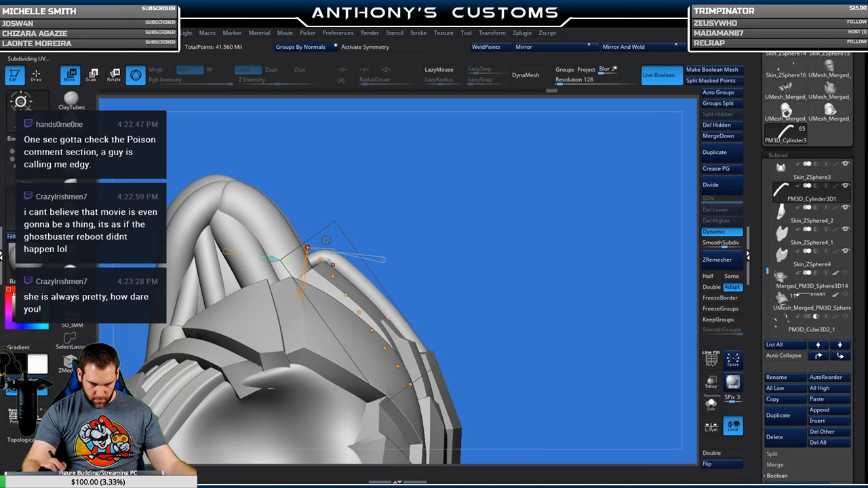
{"action": "left_click_drag", "start_coordinate": [322, 257], "coordinate": [321, 255]}
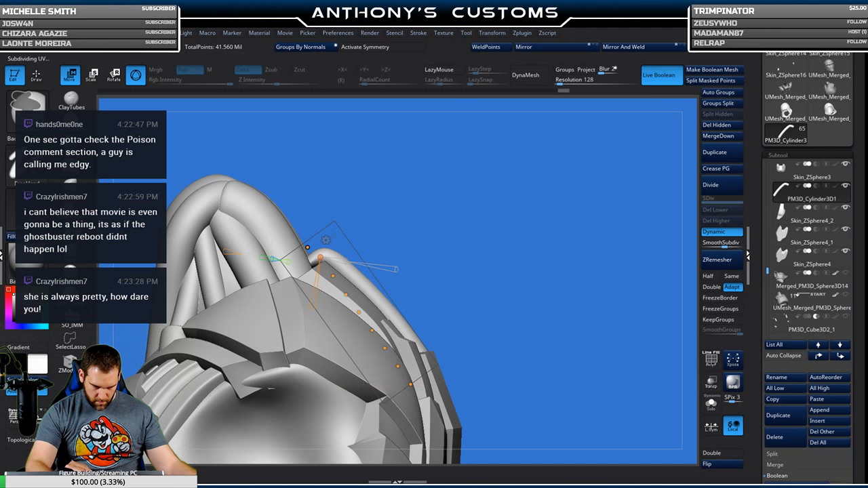
{"action": "key", "text": "ctrl+z"}
{"action": "key", "text": "ctrl+z"}
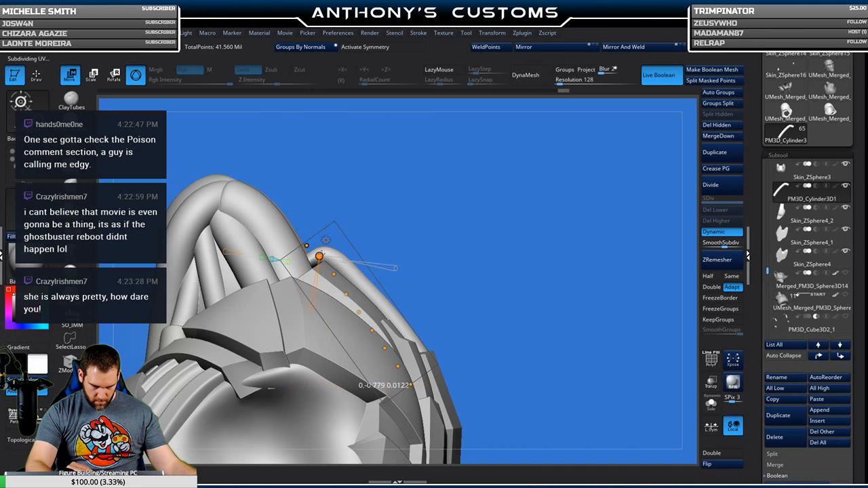
{"action": "left_click_drag", "start_coordinate": [563, 203], "coordinate": [541, 217]}
{"action": "left_click_drag", "start_coordinate": [375, 266], "coordinate": [332, 257]}
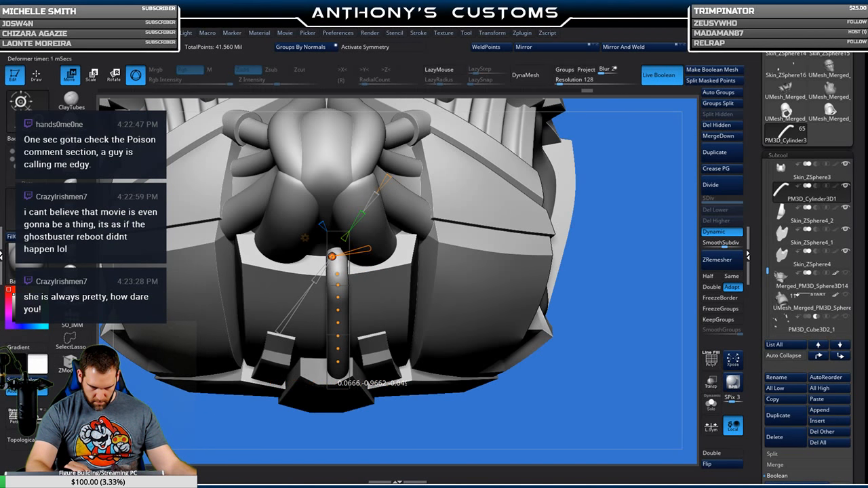
{"action": "mouse_move", "coordinate": [591, 299]}
{"action": "left_mouse_down"}
{"action": "mouse_move", "coordinate": [592, 230]}
{"action": "mouse_move", "coordinate": [593, 303]}
{"action": "left_mouse_up"}
{"action": "key", "text": "q"}
Try Mirror And Weld on the bent tube, undo it and try the operation again.
{"action": "left_click_drag", "start_coordinate": [586, 357], "coordinate": [606, 258]}
{"action": "left_click", "coordinate": [649, 49]}
{"action": "left_click_drag", "start_coordinate": [592, 218], "coordinate": [588, 299]}
{"action": "key", "text": "ctrl+z"}
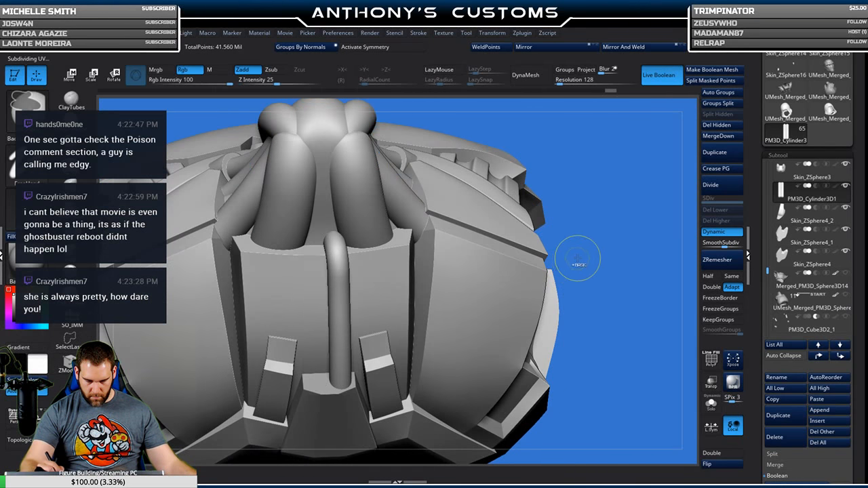
{"action": "left_click_drag", "start_coordinate": [610, 184], "coordinate": [609, 168]}
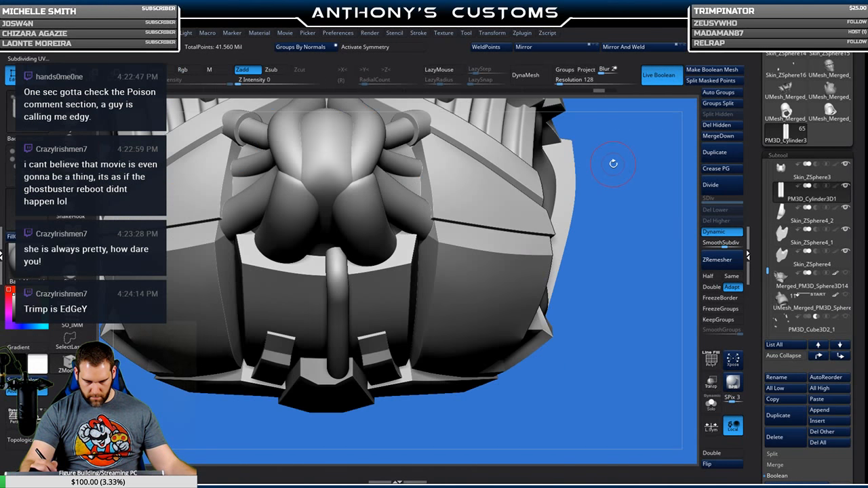
{"action": "key", "text": "w"}
{"action": "key", "text": "y"}
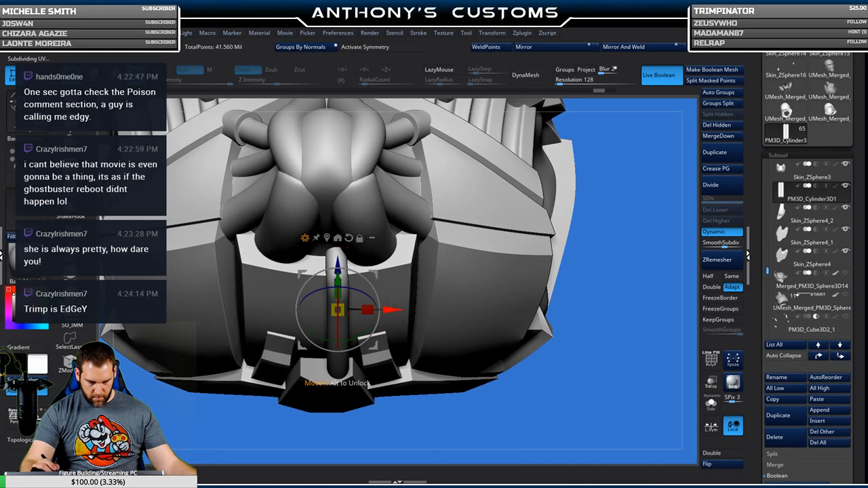
{"action": "left_click", "coordinate": [645, 50]}
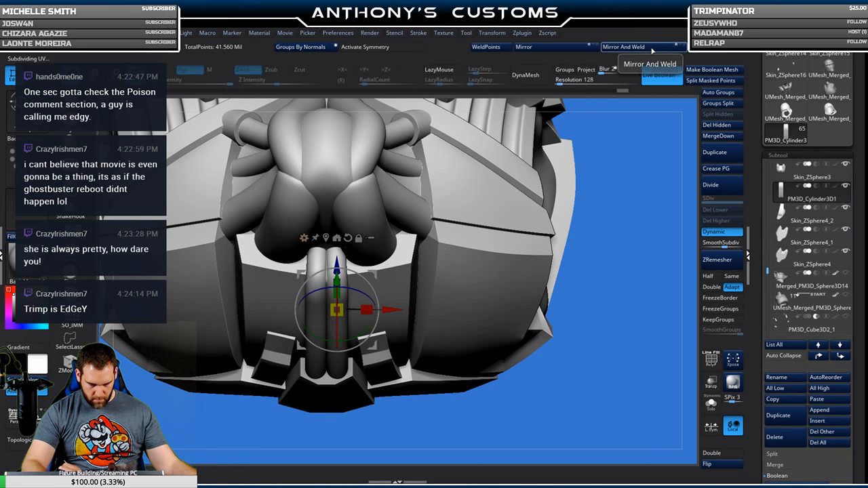
Apply Mirror And Weld to make a side-by-side pair of tubes and check their mesh with PolyFrame.
{"action": "key", "text": "q"}
{"action": "mouse_move", "coordinate": [604, 297]}
{"action": "left_mouse_down"}
{"action": "mouse_move", "coordinate": [602, 183]}
{"action": "mouse_move", "coordinate": [613, 229]}
{"action": "mouse_move", "coordinate": [611, 208]}
{"action": "left_mouse_up"}
{"action": "key", "text": "w"}
{"action": "left_click_drag", "start_coordinate": [554, 161], "coordinate": [514, 165]}
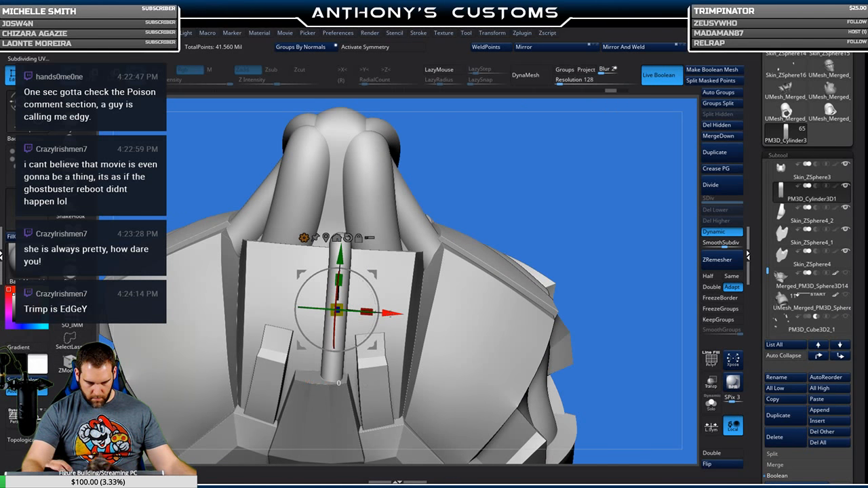
{"action": "key", "text": "q"}
{"action": "left_click", "coordinate": [638, 49]}
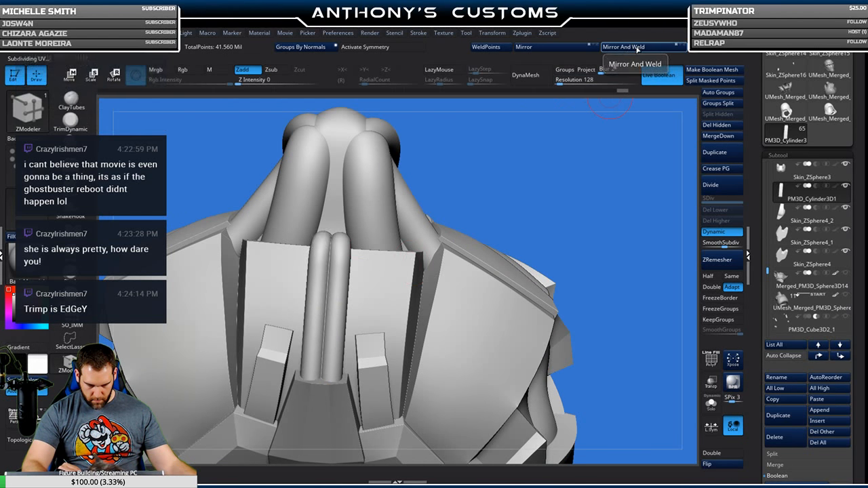
{"action": "key", "text": "shift+f"}
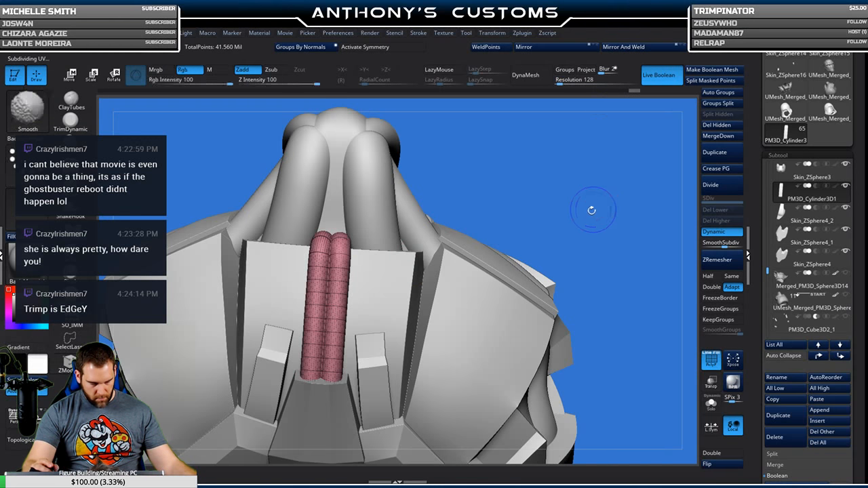
{"action": "key", "text": "shift+f"}
Enlarge the Move brush, activate X symmetry and adjust the tube pair against the upper back.
{"action": "mouse_move", "coordinate": [607, 259]}
{"action": "left_mouse_down", "text": "alt"}
{"action": "mouse_move", "coordinate": [600, 197]}
{"action": "mouse_move", "coordinate": [641, 180]}
{"action": "left_mouse_up", "text": "alt"}
{"action": "left_click_drag", "start_coordinate": [583, 278], "coordinate": [540, 266]}
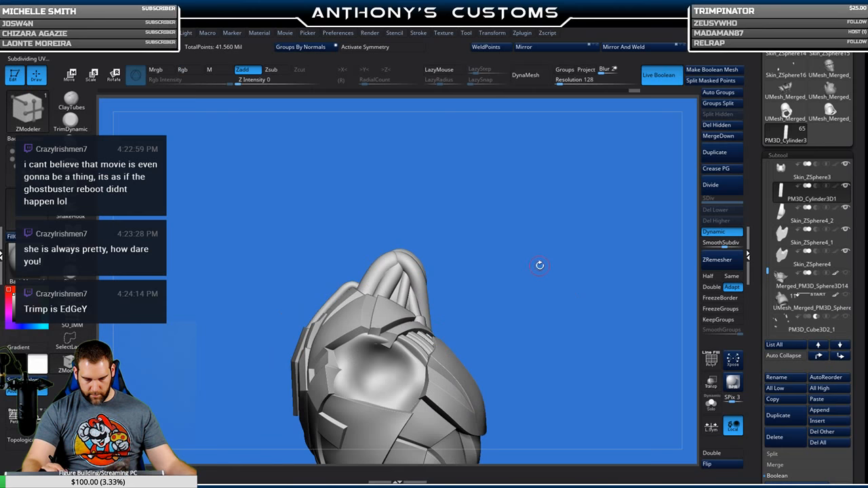
{"action": "left_click_drag", "start_coordinate": [526, 225], "coordinate": [528, 298], "text": "alt"}
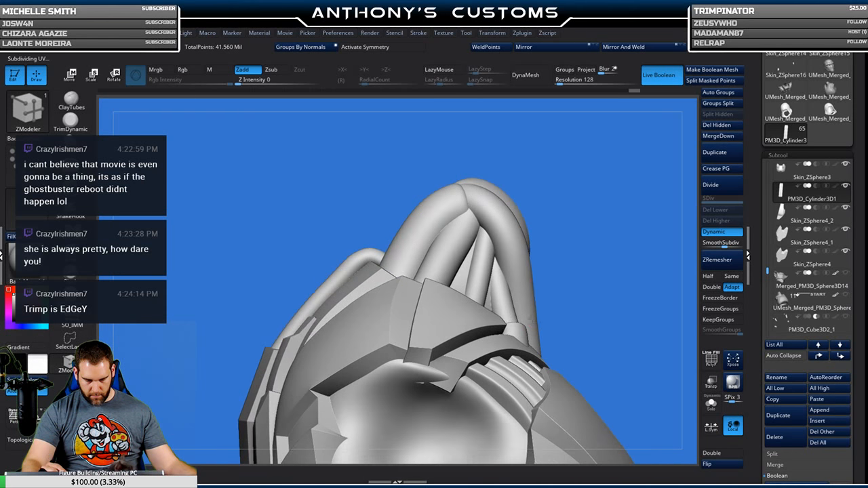
{"action": "left_click", "coordinate": [70, 145]}
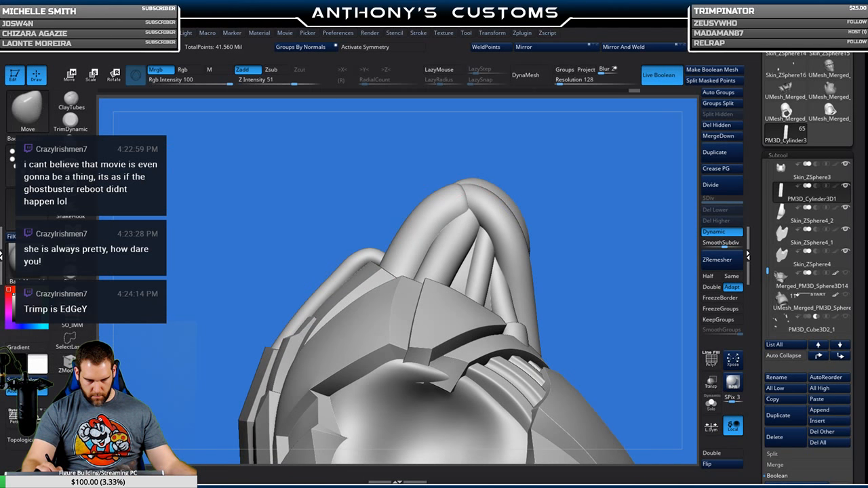
{"action": "key", "text": "space"}
{"action": "left_click_drag", "start_coordinate": [566, 163], "coordinate": [600, 179]}
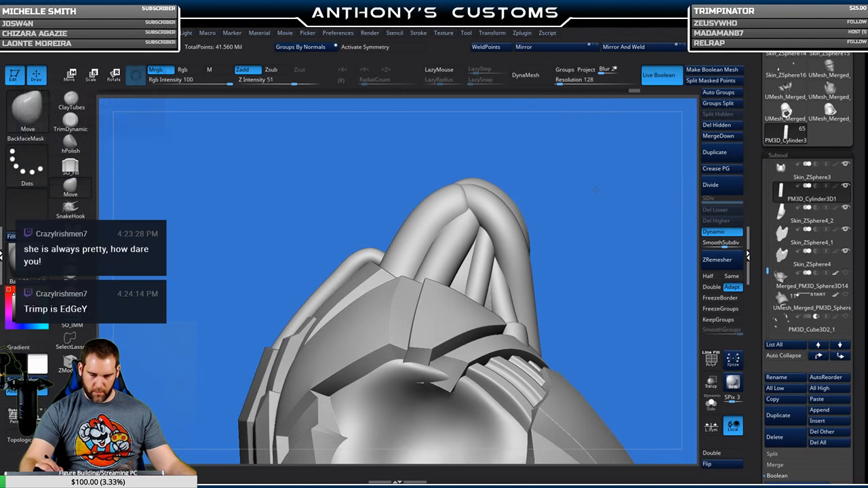
{"action": "left_click", "coordinate": [419, 51]}
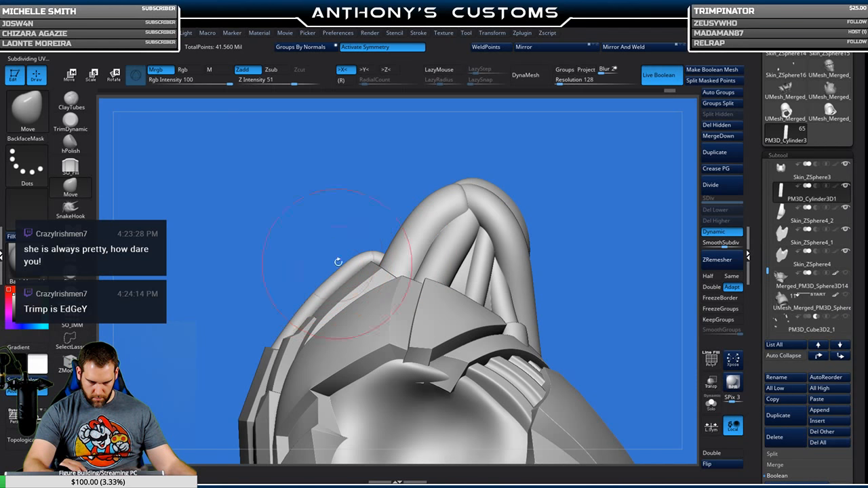
{"action": "mouse_move", "coordinate": [312, 170]}
{"action": "left_mouse_down"}
{"action": "mouse_move", "coordinate": [326, 217]}
{"action": "mouse_move", "coordinate": [349, 251]}
{"action": "mouse_move", "coordinate": [392, 266]}
{"action": "left_mouse_up"}
{"action": "mouse_move", "coordinate": [449, 267]}
{"action": "left_mouse_down"}
{"action": "mouse_move", "coordinate": [550, 189]}
{"action": "mouse_move", "coordinate": [607, 200]}
{"action": "mouse_move", "coordinate": [599, 113]}
{"action": "left_mouse_up"}
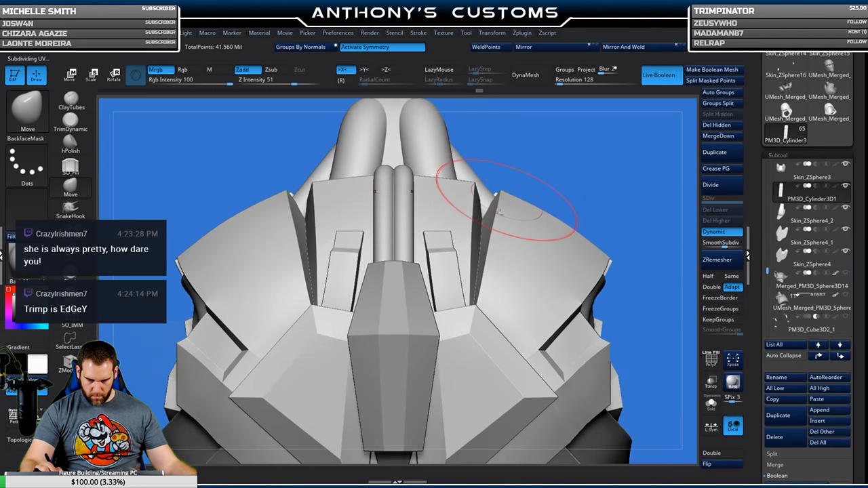
Select the faceted block below the tubes, isolate it with PolyFrame shown and switch to the ZModeler brush.
{"action": "left_click", "coordinate": [397, 326], "text": "alt"}
{"action": "key", "text": "shift+f"}
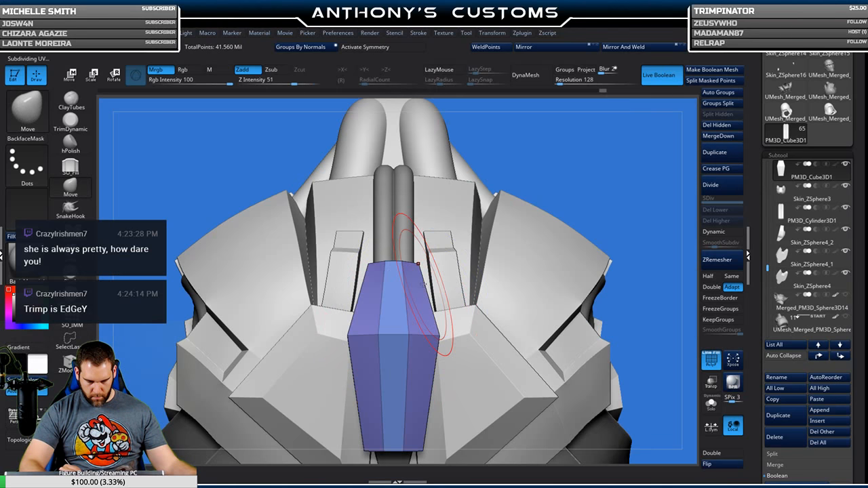
{"action": "left_click", "coordinate": [710, 403]}
{"action": "left_click_drag", "start_coordinate": [441, 271], "coordinate": [467, 260]}
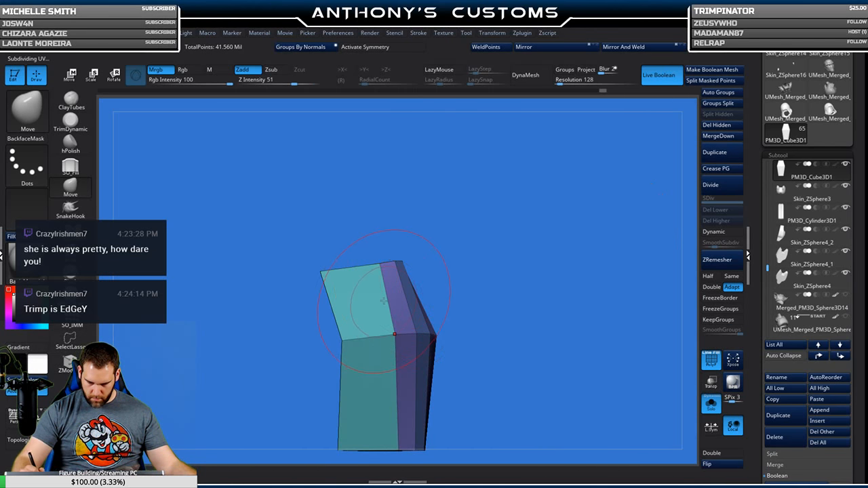
{"action": "key", "text": "b"}
{"action": "key", "text": "z"}
{"action": "key", "text": "m"}
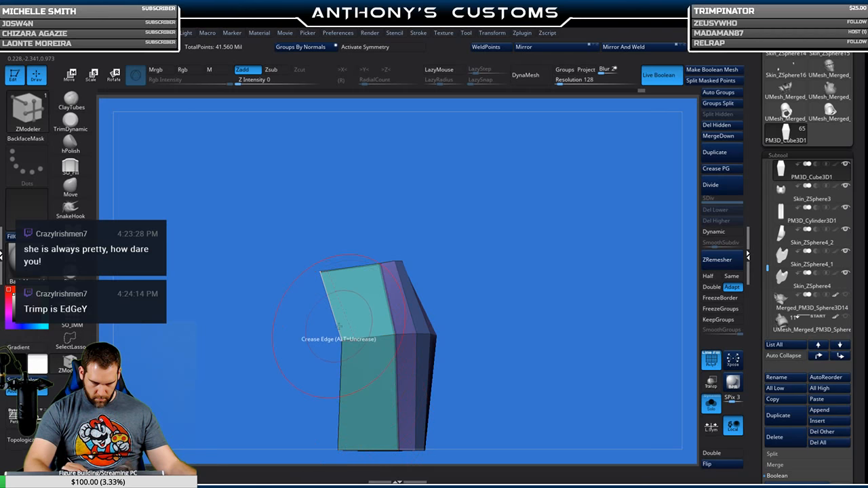
Crease the edges around the block's upper and lower end faces with ZModeler.
{"action": "left_click_drag", "start_coordinate": [532, 269], "coordinate": [474, 305]}
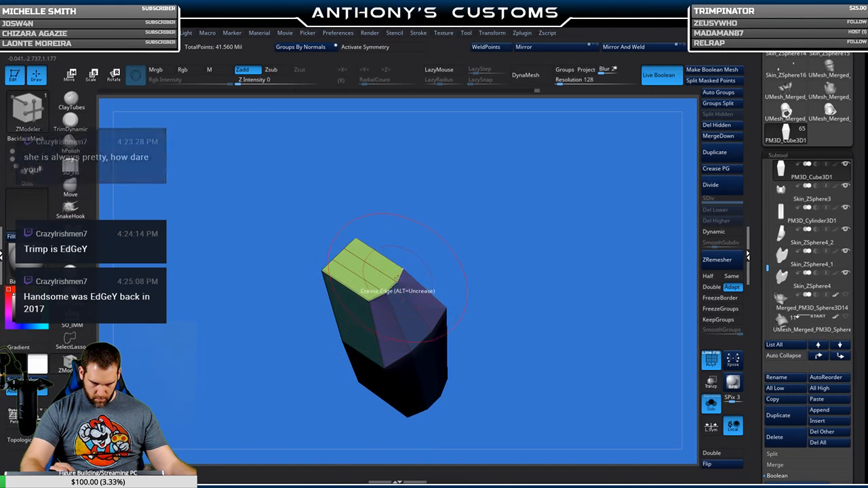
{"action": "left_click_drag", "start_coordinate": [457, 271], "coordinate": [487, 177]}
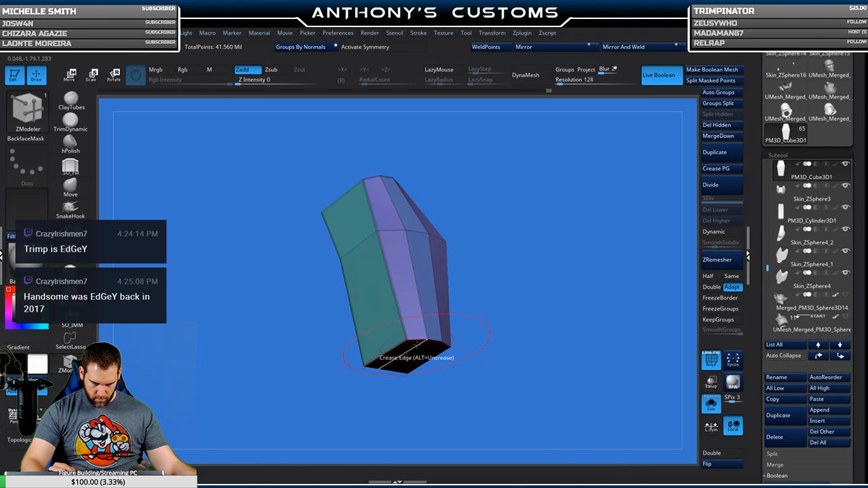
{"action": "left_click_drag", "start_coordinate": [543, 291], "coordinate": [506, 277]}
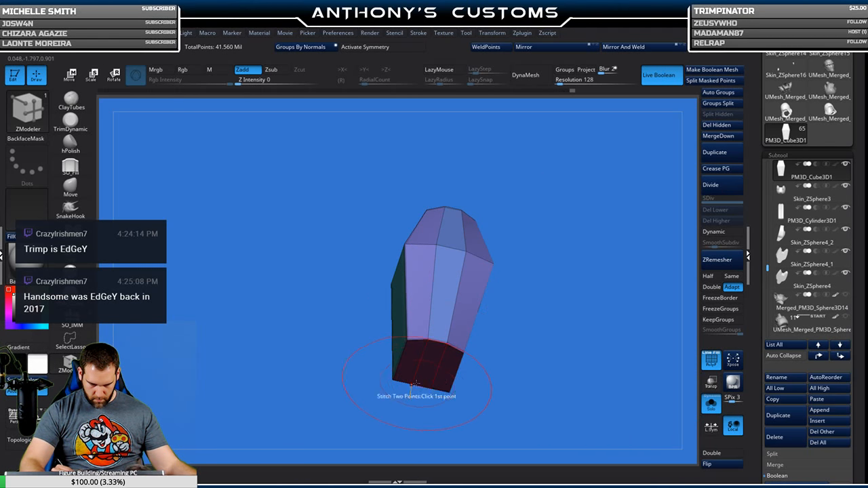
{"action": "left_click_drag", "start_coordinate": [507, 198], "coordinate": [519, 292]}
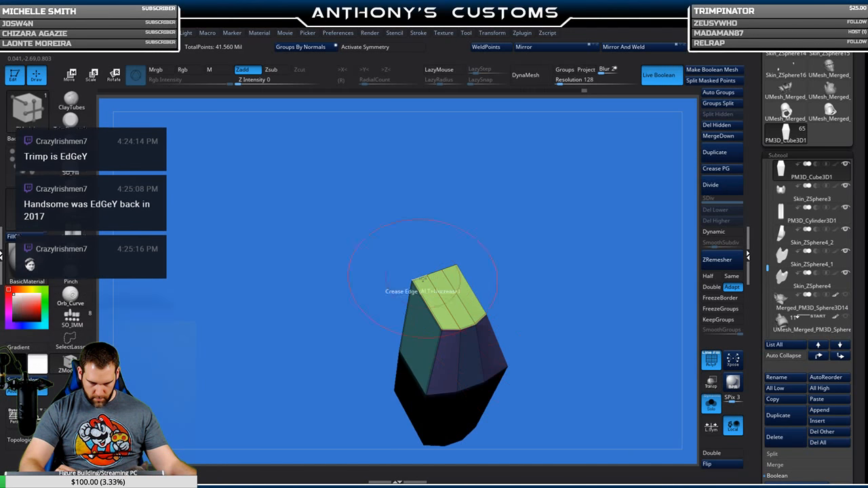
Enable Dynamic subdivision on the block with SmoothSubdiv 5, show the other parts again and check the fit from behind and the side.
{"action": "left_click", "coordinate": [713, 231]}
{"action": "left_click_drag", "start_coordinate": [721, 243], "coordinate": [726, 245]}
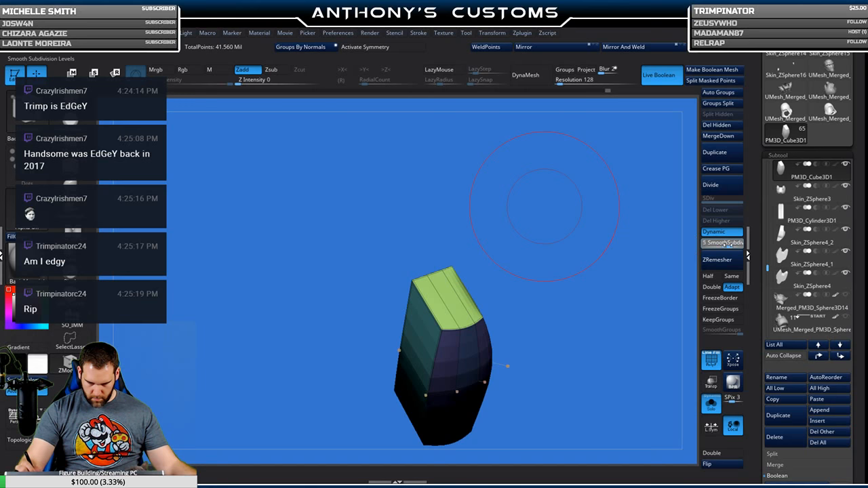
{"action": "left_click", "coordinate": [711, 404]}
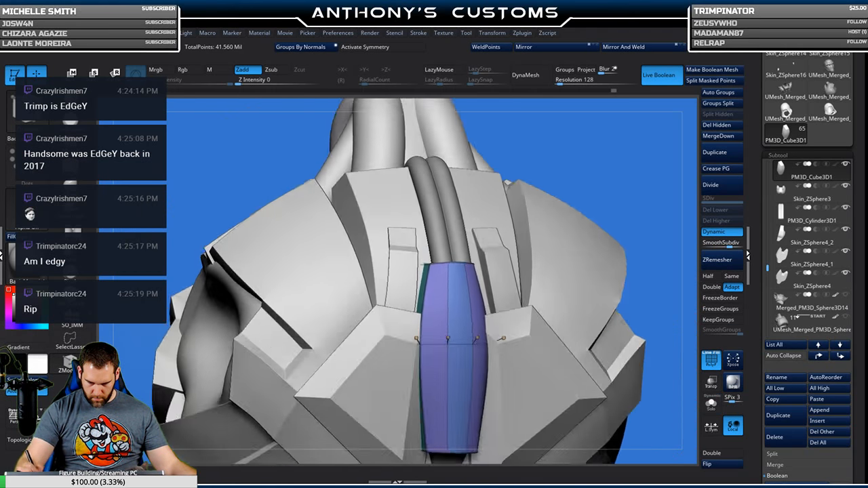
{"action": "left_click_drag", "start_coordinate": [665, 298], "coordinate": [611, 291], "text": "shift"}
{"action": "key", "text": "shift+f"}
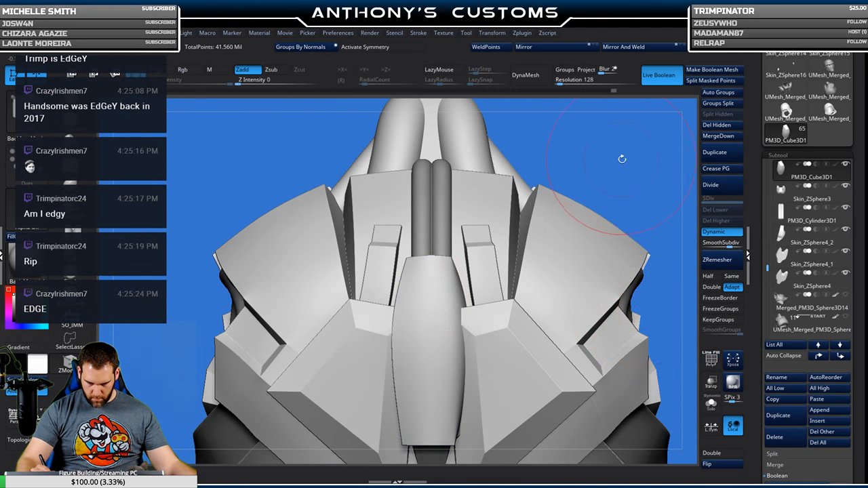
{"action": "mouse_move", "coordinate": [624, 165]}
{"action": "left_mouse_down"}
{"action": "mouse_move", "coordinate": [603, 170]}
{"action": "mouse_move", "coordinate": [610, 187]}
{"action": "mouse_move", "coordinate": [617, 169]}
{"action": "left_mouse_up"}
{"action": "left_click_drag", "start_coordinate": [629, 231], "coordinate": [575, 220], "text": "alt"}
{"action": "key", "text": "shift+f"}
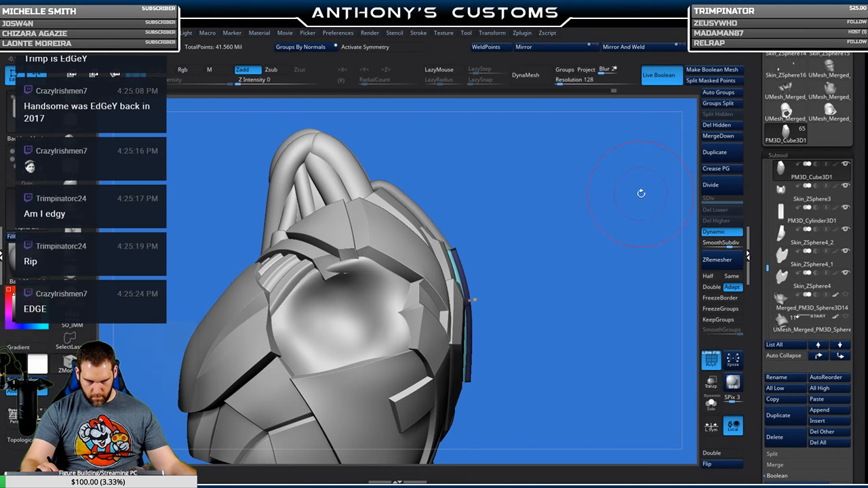
Use a mask to isolate the crest plate's middle section and nudge it slightly outward from the helmet with the gizmo.
{"action": "left_click", "coordinate": [711, 383]}
{"action": "mouse_move", "coordinate": [520, 278]}
{"action": "left_mouse_down", "text": "ctrl"}
{"action": "mouse_move", "coordinate": [484, 291]}
{"action": "mouse_move", "coordinate": [452, 319]}
{"action": "left_mouse_up", "text": "ctrl"}
{"action": "key", "text": "w"}
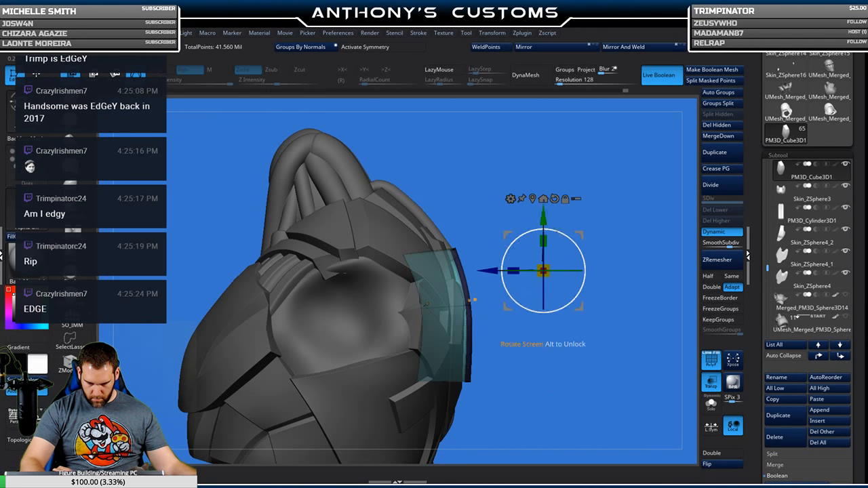
{"action": "left_click_drag", "start_coordinate": [489, 270], "coordinate": [492, 271]}
{"action": "left_click_drag", "start_coordinate": [613, 197], "coordinate": [630, 211], "text": "ctrl"}
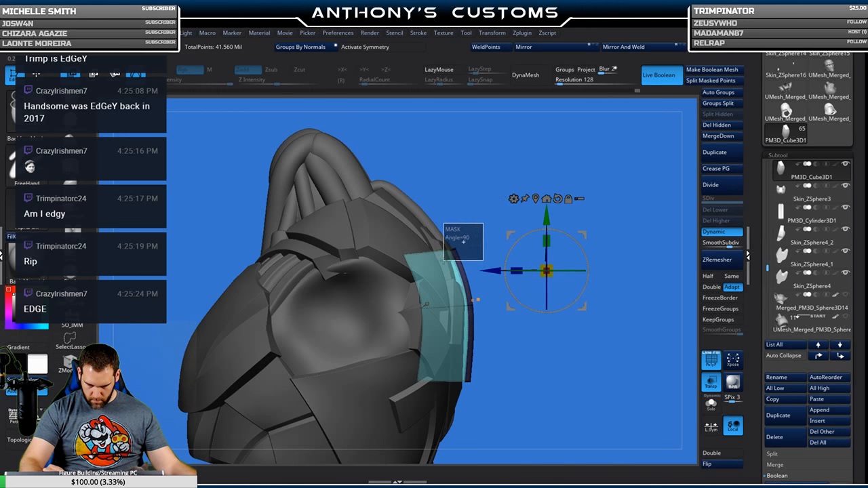
{"action": "left_click", "coordinate": [630, 190], "text": "ctrl"}
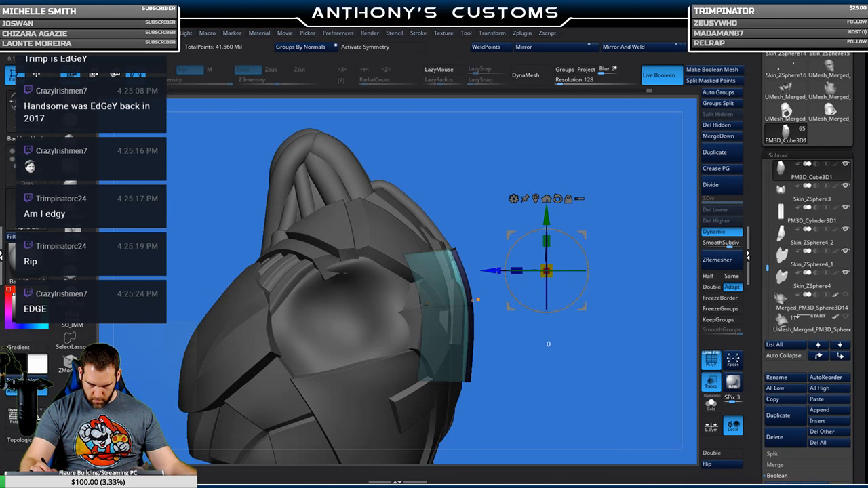
{"action": "key", "text": "q"}
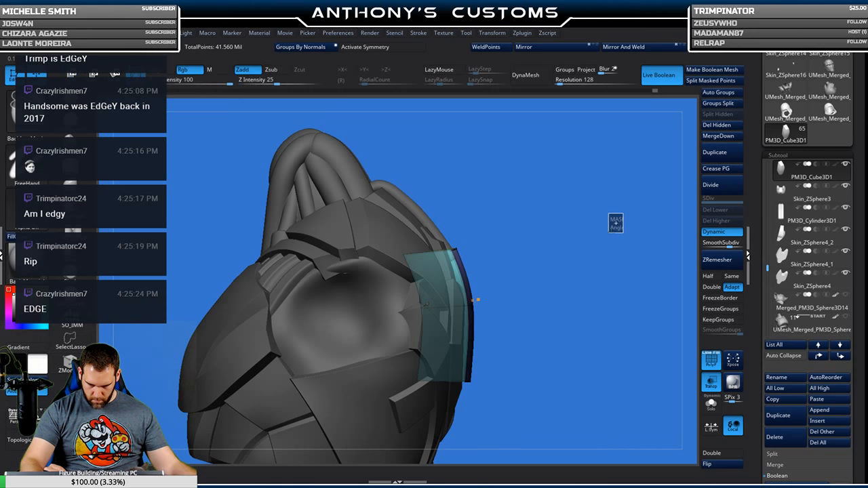
{"action": "left_click_drag", "start_coordinate": [614, 223], "coordinate": [613, 228], "text": "ctrl"}
{"action": "key", "text": "shift+f"}
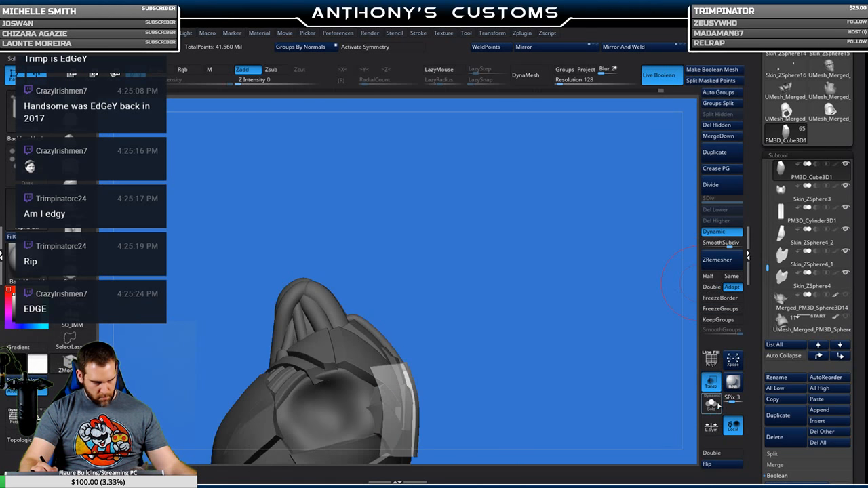
Inspect how the crest plate sits on the helmet from the front and from below.
{"action": "left_click", "coordinate": [711, 404]}
{"action": "left_click", "coordinate": [711, 406]}
{"action": "left_click_drag", "start_coordinate": [626, 378], "coordinate": [588, 355]}
{"action": "left_click_drag", "start_coordinate": [516, 356], "coordinate": [593, 311], "text": "alt"}
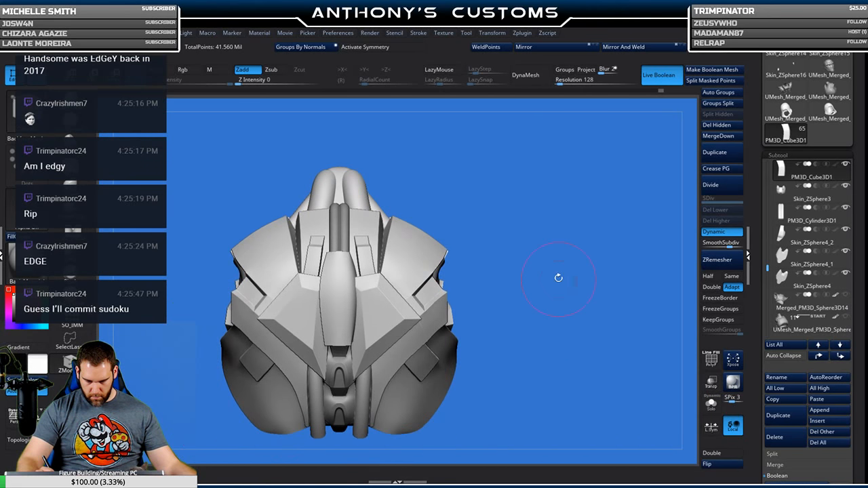
{"action": "mouse_move", "coordinate": [550, 289]}
{"action": "left_mouse_down", "text": "alt"}
{"action": "mouse_move", "coordinate": [574, 214]}
{"action": "mouse_move", "coordinate": [600, 306]}
{"action": "mouse_move", "coordinate": [578, 257]}
{"action": "left_mouse_up", "text": "alt"}
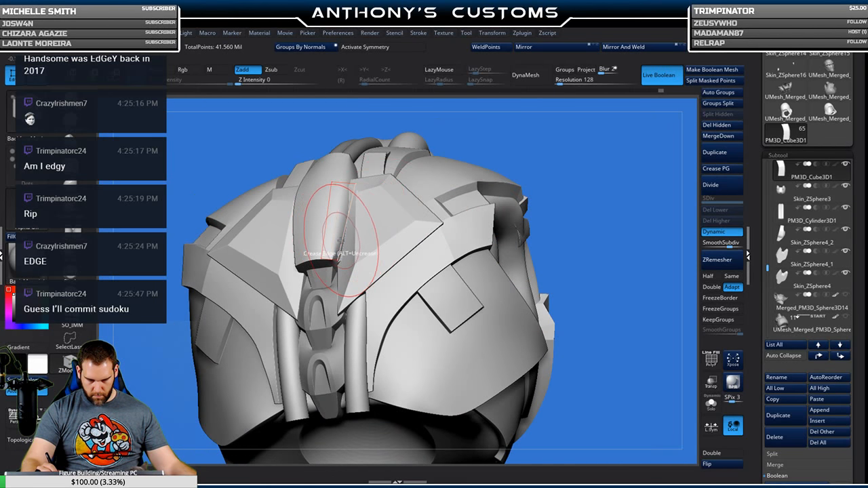
{"action": "mouse_move", "coordinate": [399, 163]}
{"action": "right_mouse_down"}
{"action": "mouse_move", "coordinate": [368, 162]}
{"action": "mouse_move", "coordinate": [337, 217]}
{"action": "right_mouse_up"}
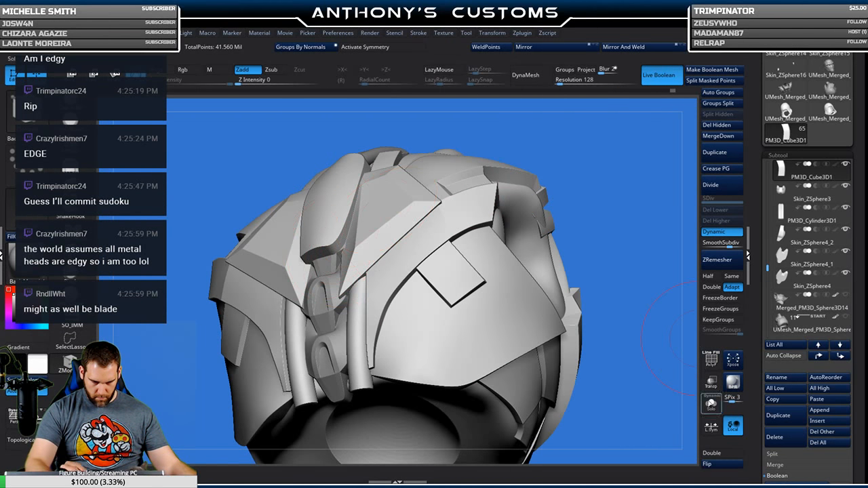
Isolate the crest plate, work on its lower end with the ZModeler brush, undo the last change and show the whole helmet again.
{"action": "left_click", "coordinate": [711, 405]}
{"action": "right_click_drag", "start_coordinate": [615, 304], "coordinate": [488, 210]}
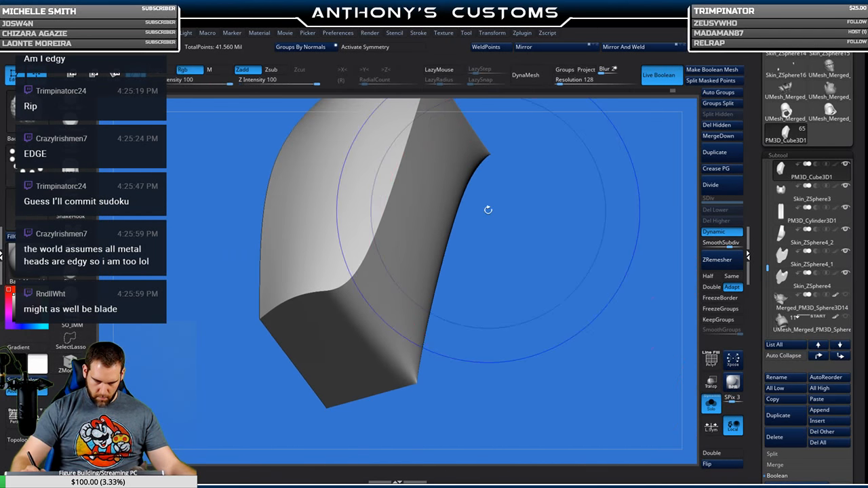
{"action": "key", "text": "b"}
{"action": "key", "text": "z"}
{"action": "key", "text": "m"}
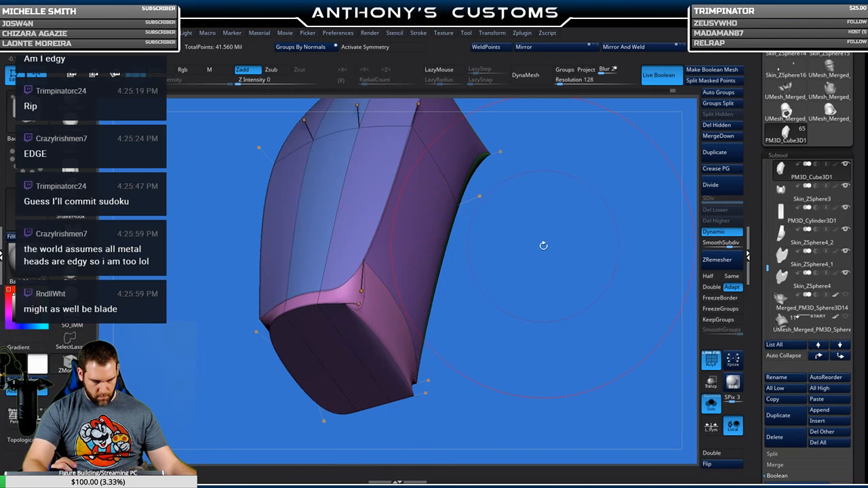
{"action": "left_click", "coordinate": [396, 316]}
{"action": "left_click_drag", "start_coordinate": [569, 219], "coordinate": [527, 328]}
{"action": "left_click_drag", "start_coordinate": [441, 188], "coordinate": [486, 271]}
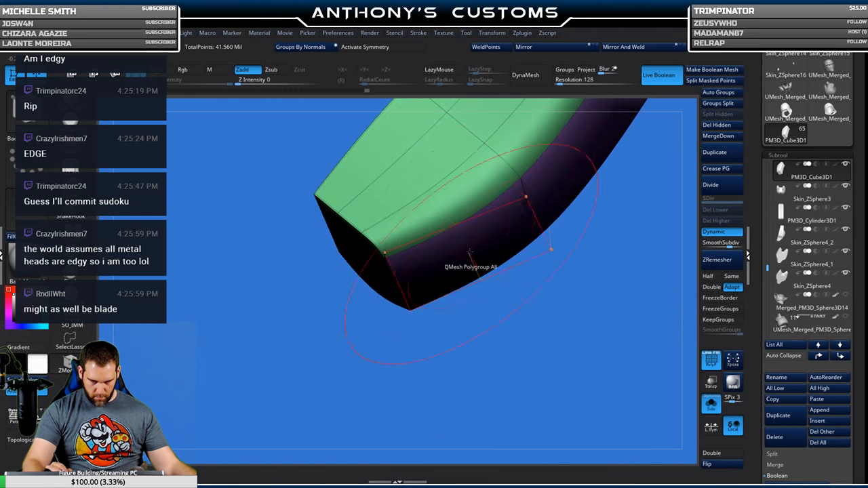
{"action": "left_click_drag", "start_coordinate": [475, 306], "coordinate": [514, 367]}
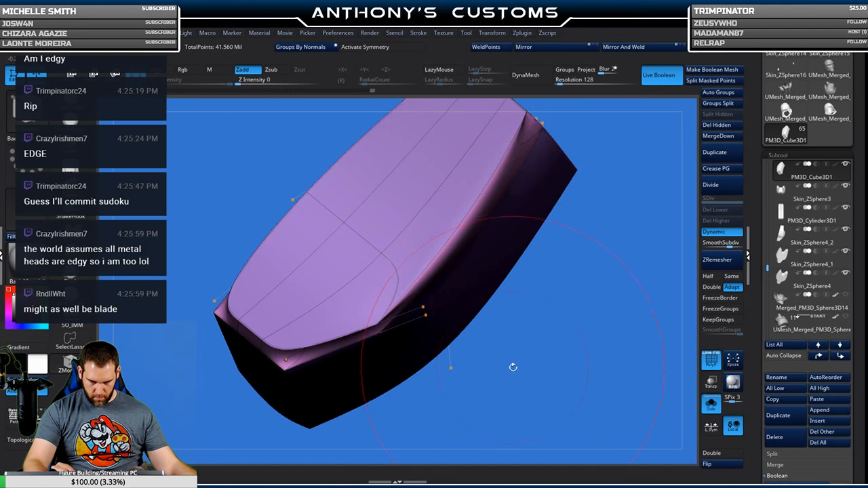
{"action": "key", "text": "ctrl+z"}
{"action": "left_click_drag", "start_coordinate": [534, 340], "coordinate": [502, 169]}
{"action": "left_click_drag", "start_coordinate": [565, 187], "coordinate": [600, 160], "text": "shift"}
{"action": "left_click", "coordinate": [710, 412]}
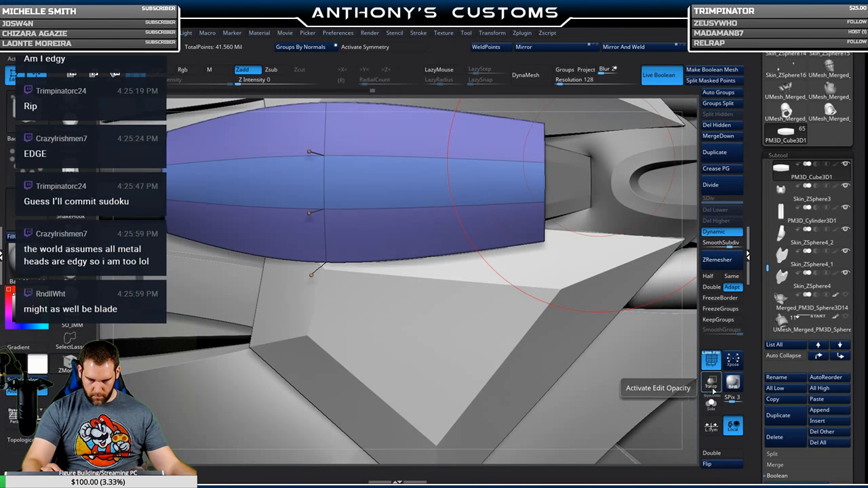
Frame the helmet in a straight front view and save the project.
{"action": "key", "text": "f"}
{"action": "key", "text": "f"}
{"action": "left_click_drag", "start_coordinate": [543, 203], "coordinate": [610, 269]}
{"action": "left_click_drag", "start_coordinate": [471, 289], "coordinate": [396, 324], "text": "ctrl"}
{"action": "left_click", "coordinate": [479, 353], "text": "ctrl"}
{"action": "left_click_drag", "start_coordinate": [502, 360], "coordinate": [566, 333], "text": "shift"}
{"action": "key", "text": "ctrl+s"}
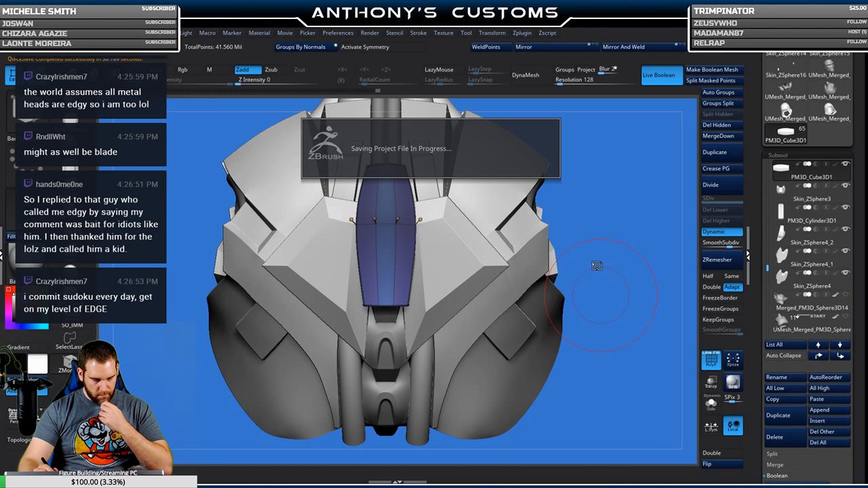
Mask off all but the crest plate's middle in side view, push it slightly further outward, and review the helmet's front.
{"action": "left_click_drag", "start_coordinate": [601, 295], "coordinate": [597, 264]}
{"action": "key", "text": "w"}
{"action": "left_click_drag", "start_coordinate": [600, 298], "coordinate": [679, 292]}
{"action": "left_click_drag", "start_coordinate": [604, 187], "coordinate": [601, 188]}
{"action": "left_click_drag", "start_coordinate": [631, 305], "coordinate": [539, 271]}
{"action": "left_click_drag", "start_coordinate": [536, 107], "coordinate": [625, 357]}
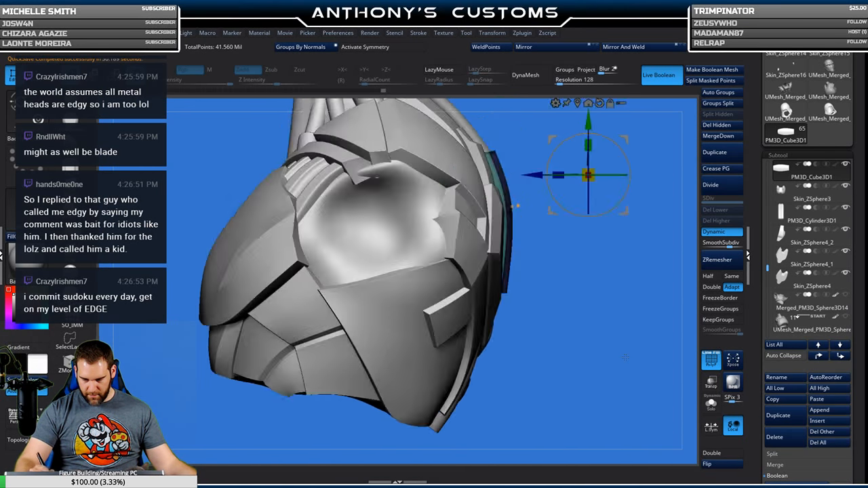
{"action": "left_click_drag", "start_coordinate": [611, 280], "coordinate": [623, 302], "text": "ctrl"}
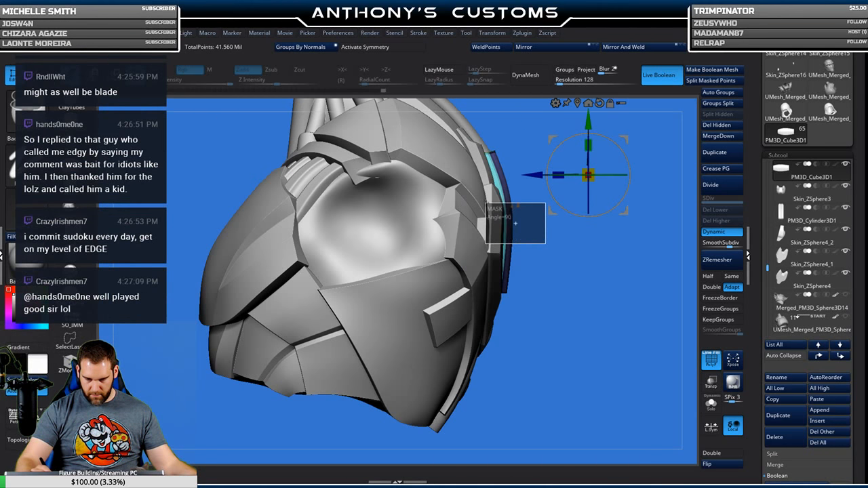
{"action": "left_click_drag", "start_coordinate": [533, 175], "coordinate": [535, 175]}
{"action": "key", "text": "q"}
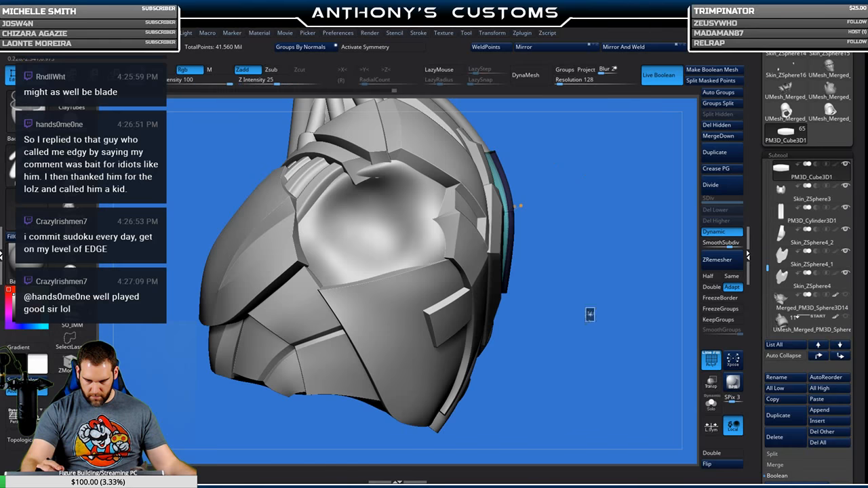
{"action": "left_click_drag", "start_coordinate": [615, 343], "coordinate": [610, 284]}
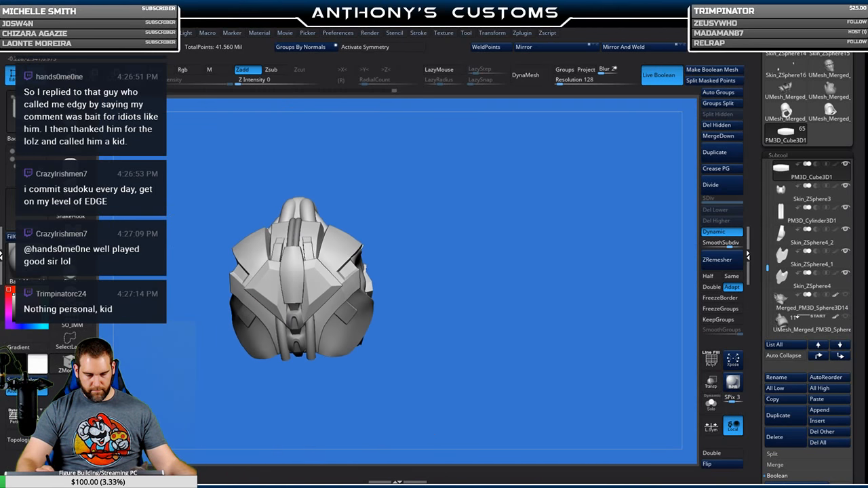
{"action": "mouse_move", "coordinate": [576, 325]}
{"action": "left_mouse_down"}
{"action": "mouse_move", "coordinate": [549, 336]}
{"action": "mouse_move", "coordinate": [597, 349]}
{"action": "mouse_move", "coordinate": [554, 334]}
{"action": "mouse_move", "coordinate": [580, 309]}
{"action": "left_mouse_up"}
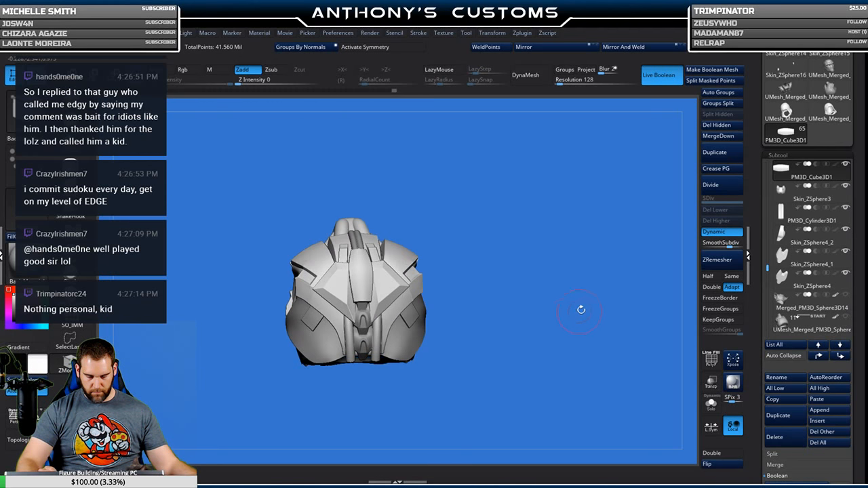
{"action": "key", "text": "shift+f"}
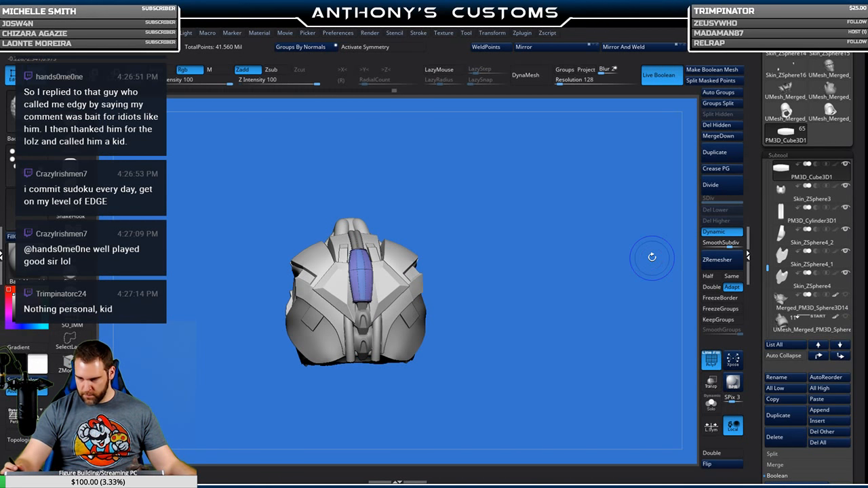
Select the Skin_ZSphere4_2 subtool below the crest plate and apply its dynamic subdivision.
{"action": "left_click_drag", "start_coordinate": [503, 242], "coordinate": [366, 241]}
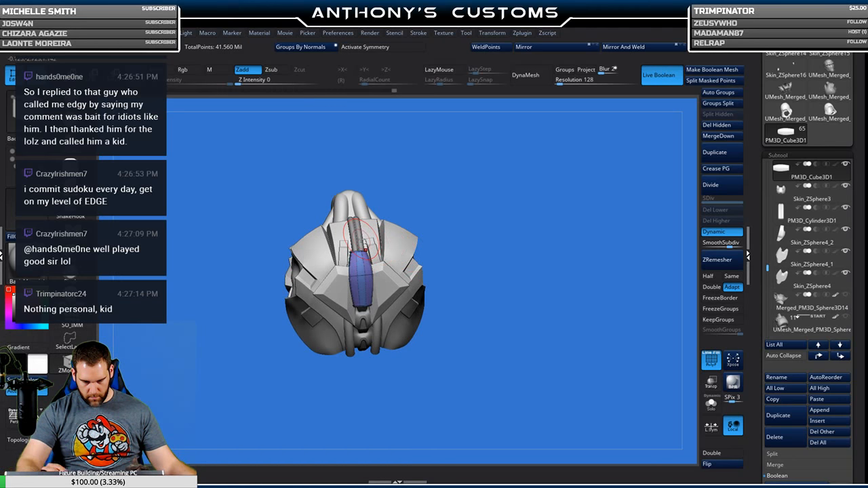
{"action": "left_click", "coordinate": [362, 237], "text": "alt"}
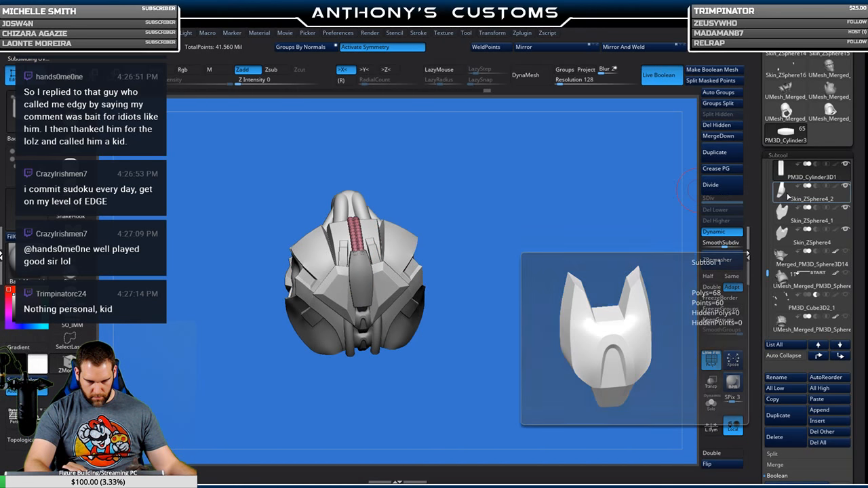
{"action": "left_click", "coordinate": [788, 196]}
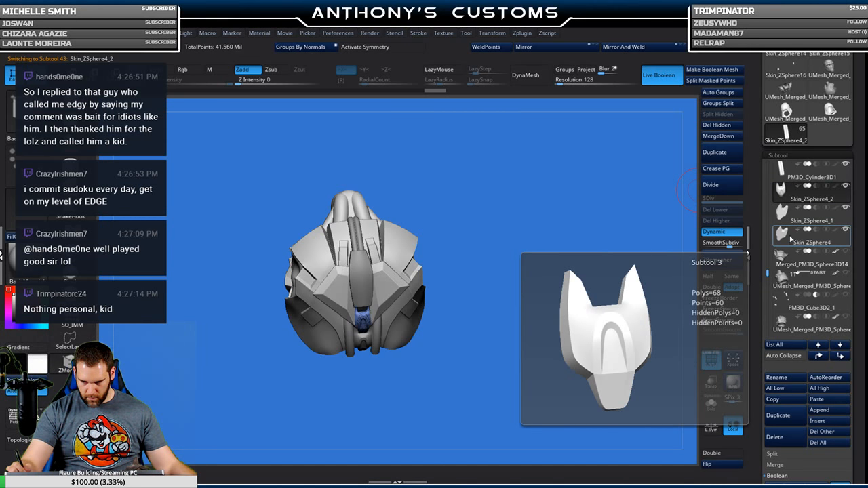
{"action": "left_click_drag", "start_coordinate": [861, 229], "coordinate": [861, 133]}
{"action": "left_click_drag", "start_coordinate": [864, 178], "coordinate": [863, 218]}
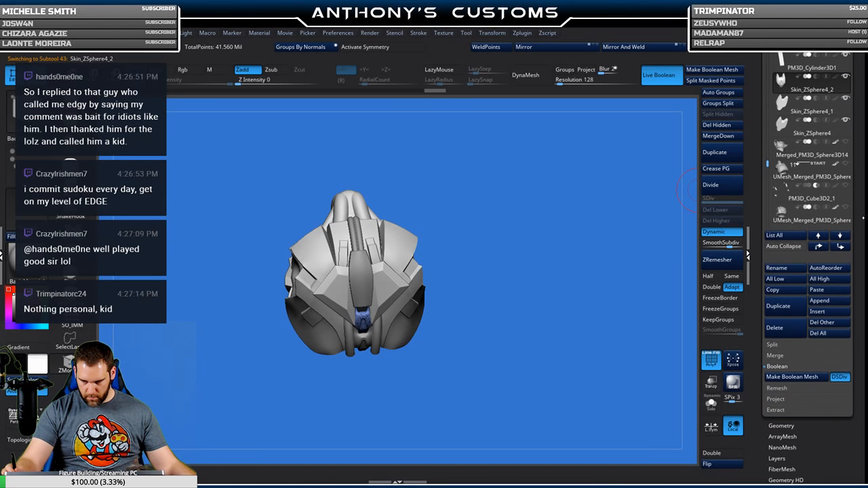
{"action": "left_click", "coordinate": [781, 425]}
{"action": "left_click", "coordinate": [799, 404]}
{"action": "left_click", "coordinate": [834, 418]}
Select the Skin_ZSphere4_1 subtool and apply its dynamic subdivision.
{"action": "left_click_drag", "start_coordinate": [858, 136], "coordinate": [856, 278]}
{"action": "left_click", "coordinate": [783, 129]}
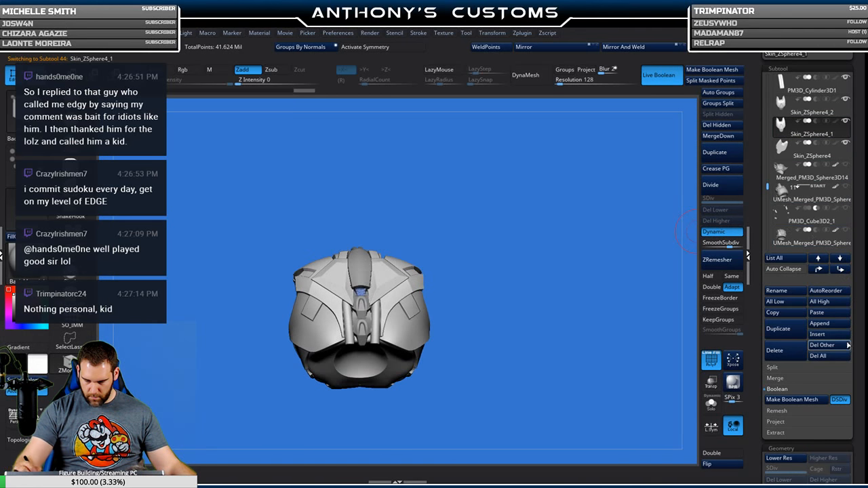
{"action": "left_click_drag", "start_coordinate": [859, 357], "coordinate": [851, 323]}
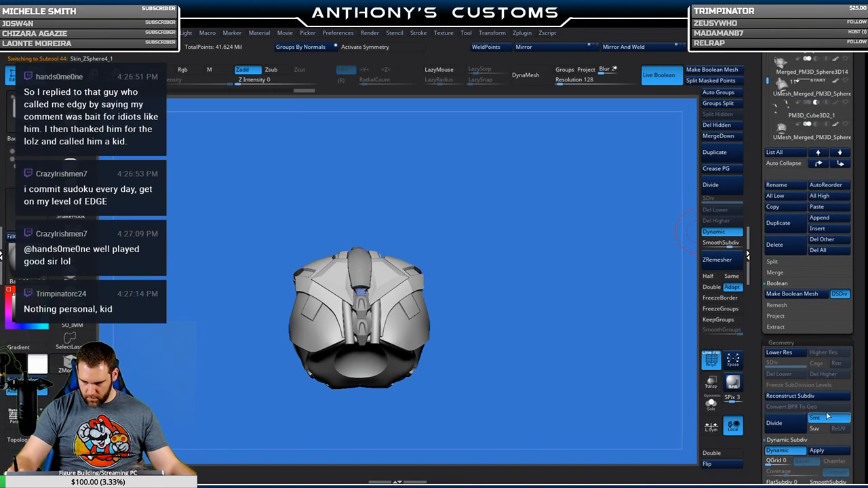
{"action": "left_click", "coordinate": [828, 452]}
Select the Skin_ZSphere4 subtool, check it in Solo mode, and delete it from the helmet.
{"action": "scroll", "coordinate": [801, 305], "scroll_direction": "up", "scroll_amount": 5}
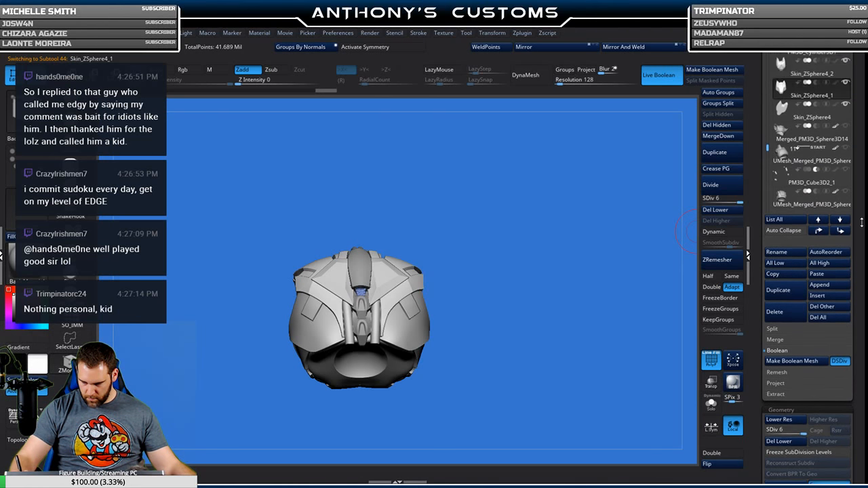
{"action": "left_click", "coordinate": [788, 228]}
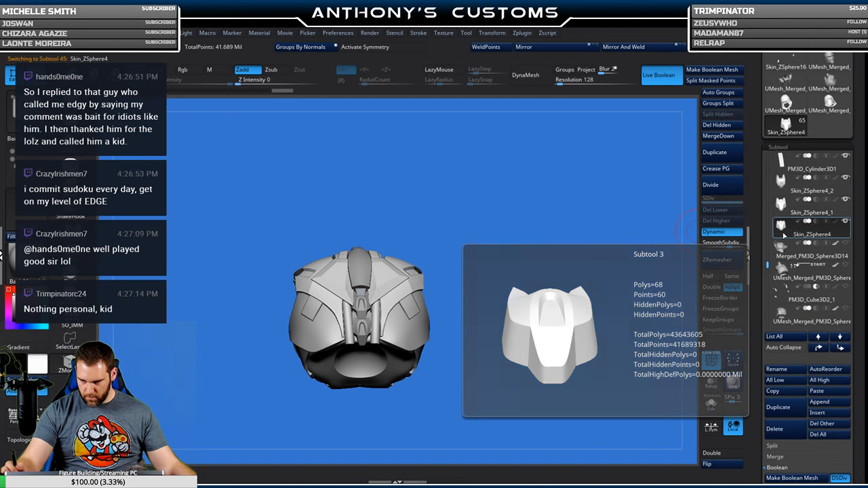
{"action": "left_click", "coordinate": [712, 405]}
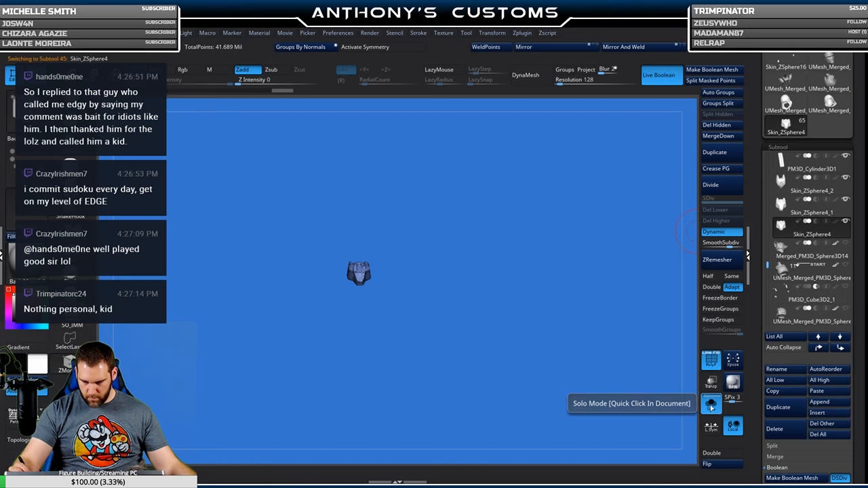
{"action": "left_click", "coordinate": [712, 405]}
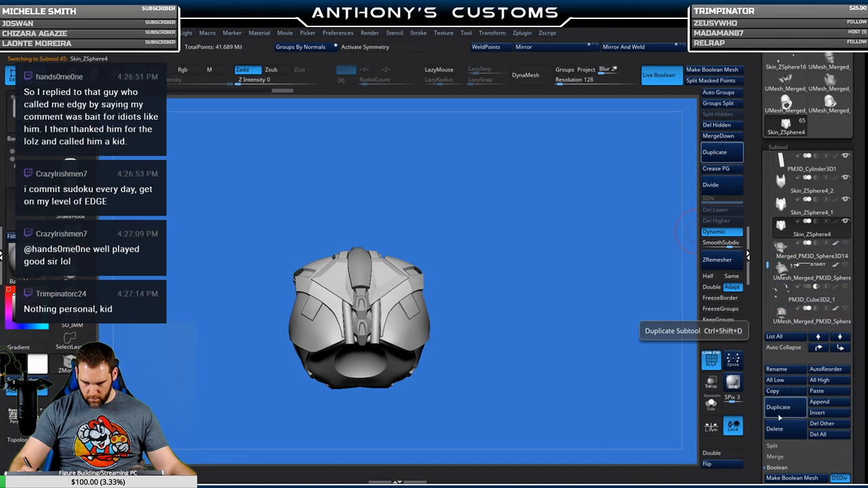
{"action": "left_click", "coordinate": [770, 429]}
{"action": "left_click", "coordinate": [703, 449]}
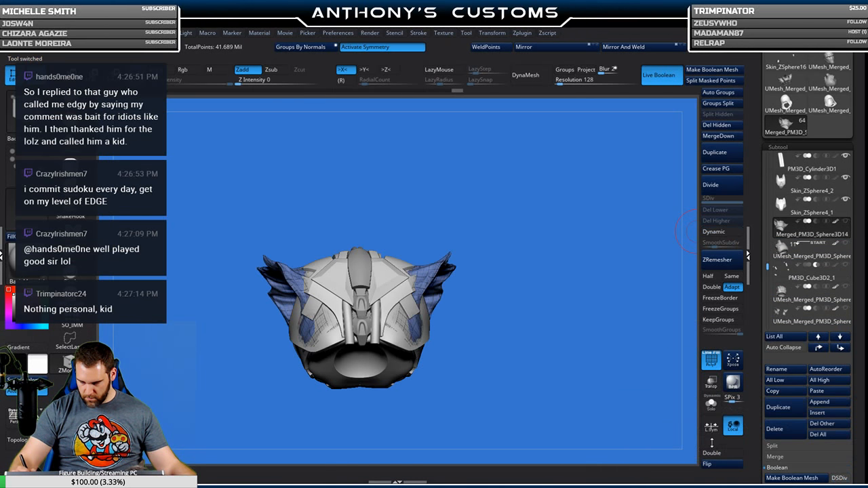
Select the Skin_ZSphere3 subtool at the helmet's lower front and apply its dynamic subdivision.
{"action": "left_click_drag", "start_coordinate": [529, 268], "coordinate": [543, 332]}
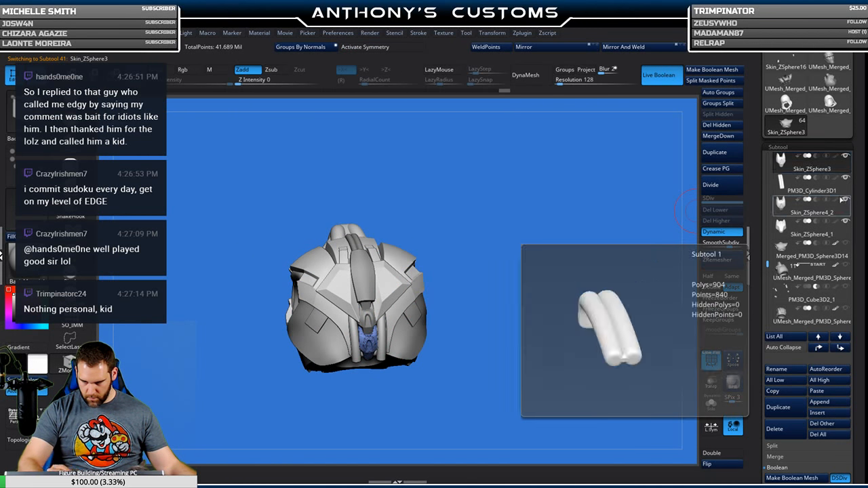
{"action": "left_click_drag", "start_coordinate": [859, 379], "coordinate": [834, 421]}
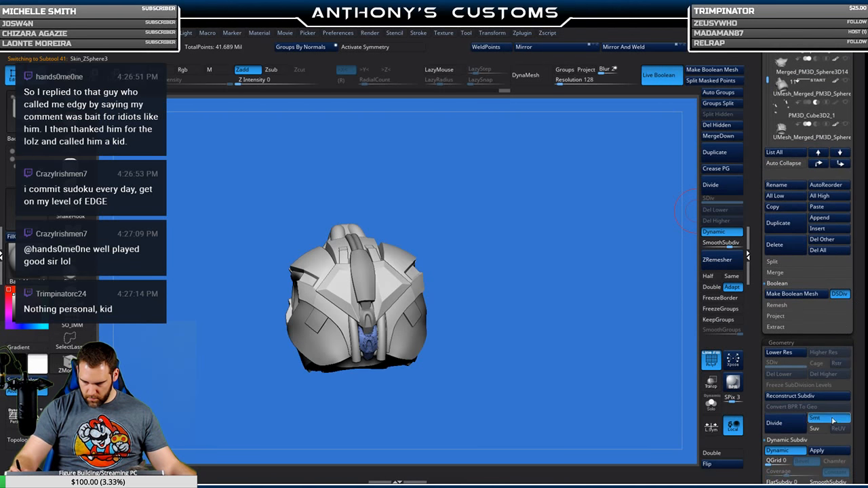
{"action": "left_click", "coordinate": [828, 451]}
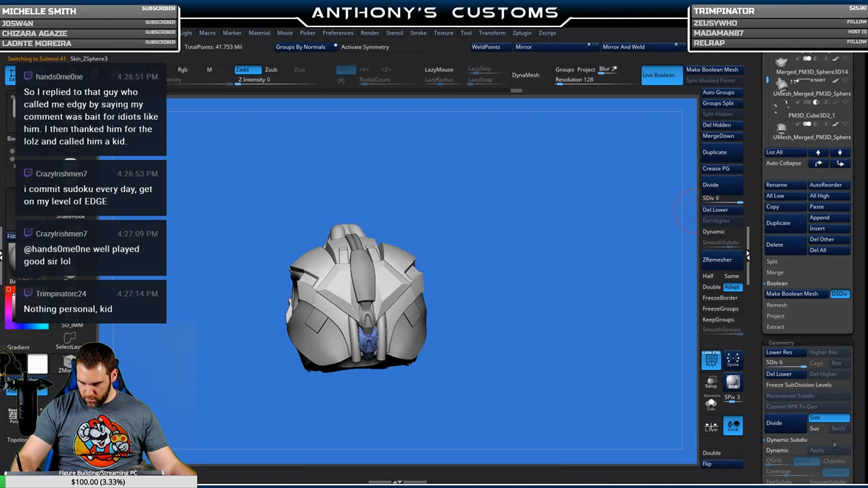
{"action": "left_click_drag", "start_coordinate": [858, 215], "coordinate": [860, 303]}
{"action": "scroll", "coordinate": [807, 298], "scroll_direction": "up", "scroll_amount": 4}
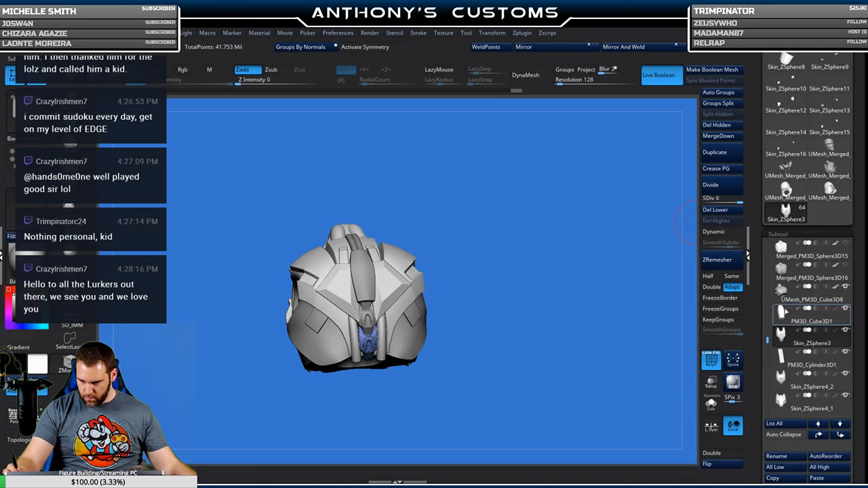
Select the PM3D_Cube3D1 crest plate subtool and turn on its polyframe display.
{"action": "mouse_move", "coordinate": [795, 316]}
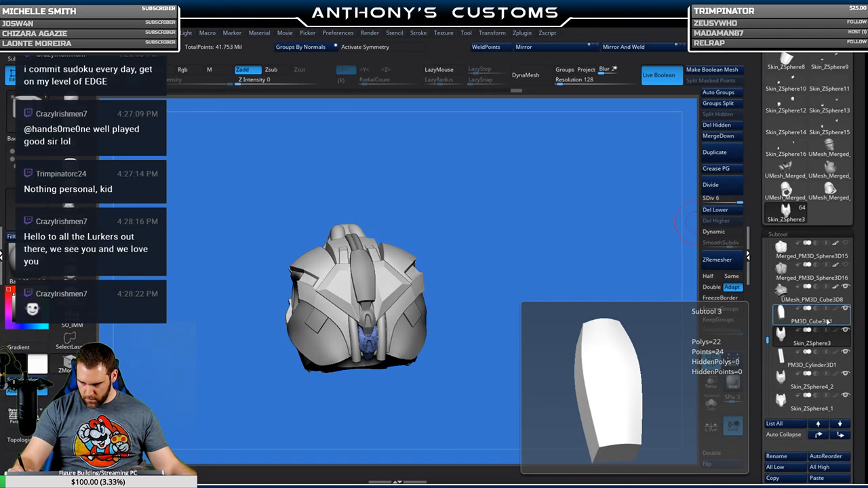
{"action": "left_click", "coordinate": [827, 323]}
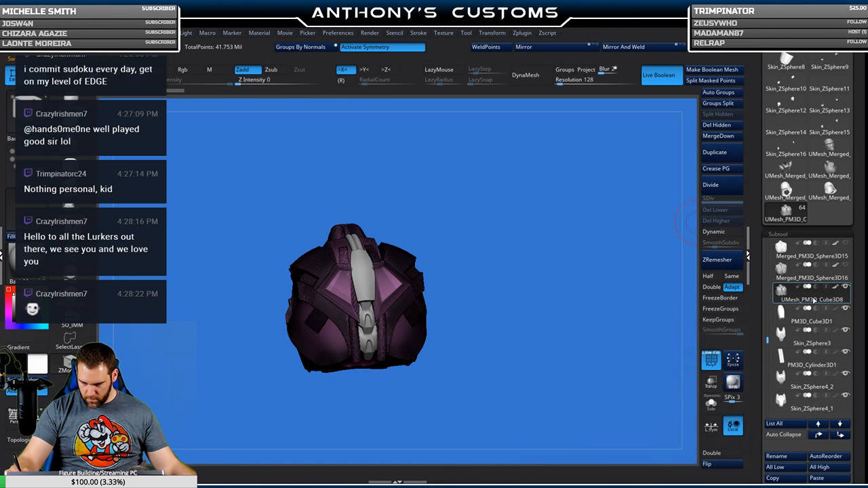
{"action": "left_click", "coordinate": [815, 300]}
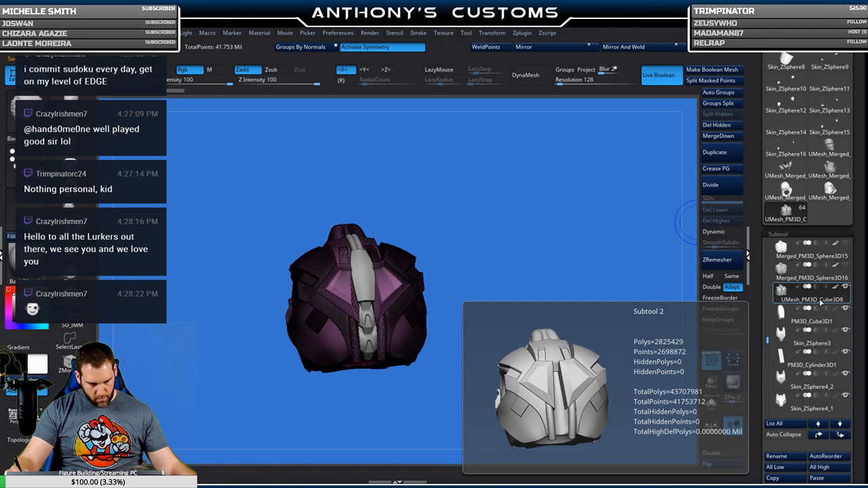
{"action": "left_click", "coordinate": [818, 325]}
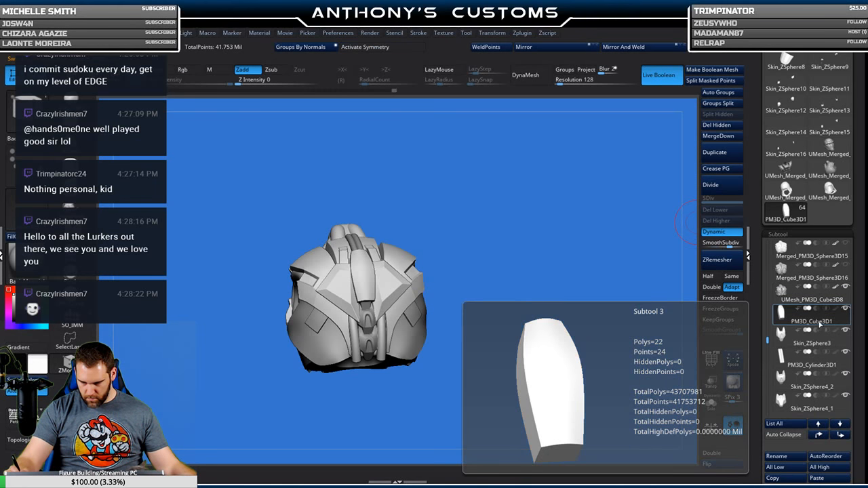
{"action": "scroll", "coordinate": [807, 285], "scroll_direction": "down", "scroll_amount": 3}
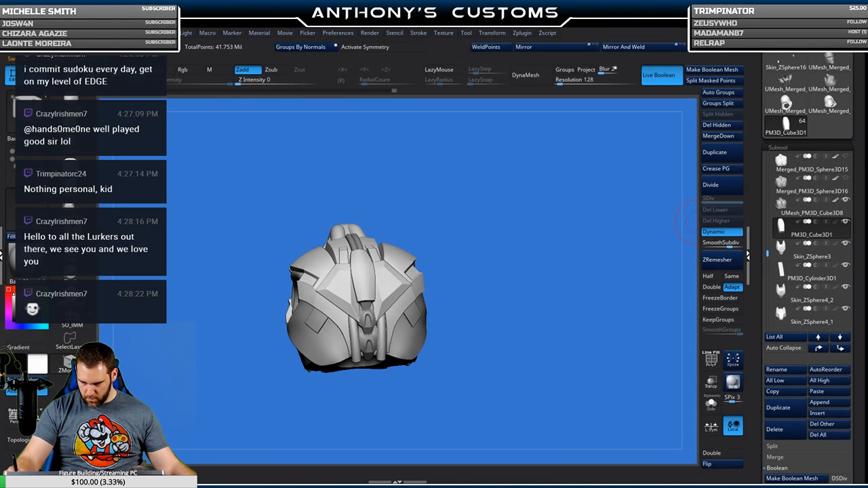
{"action": "left_click_drag", "start_coordinate": [588, 333], "coordinate": [522, 291]}
{"action": "left_click_drag", "start_coordinate": [597, 210], "coordinate": [620, 317], "text": "alt"}
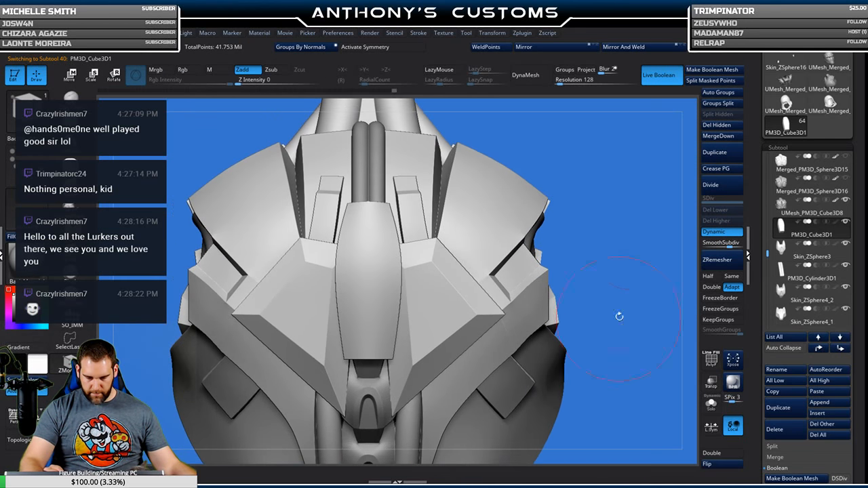
{"action": "key", "text": "shift+f"}
Crease the complete edge loop running across the widest part of the crest plate with ZModeler.
{"action": "left_click_drag", "start_coordinate": [622, 262], "coordinate": [536, 266]}
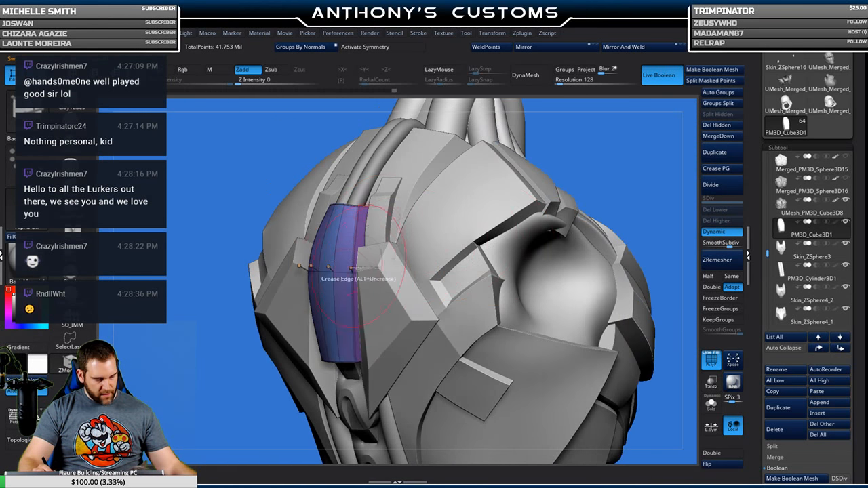
{"action": "key", "text": "space"}
{"action": "left_click", "coordinate": [342, 285]}
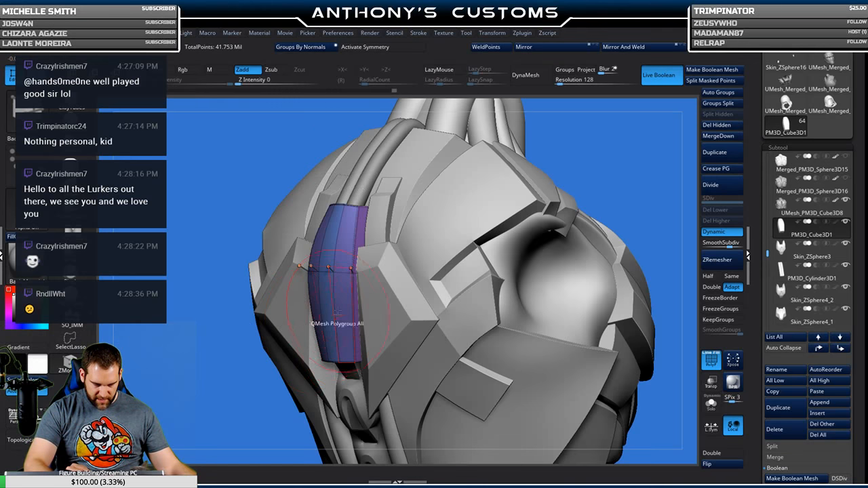
{"action": "left_click", "coordinate": [339, 268]}
{"action": "left_click_drag", "start_coordinate": [576, 160], "coordinate": [625, 158], "text": "shift"}
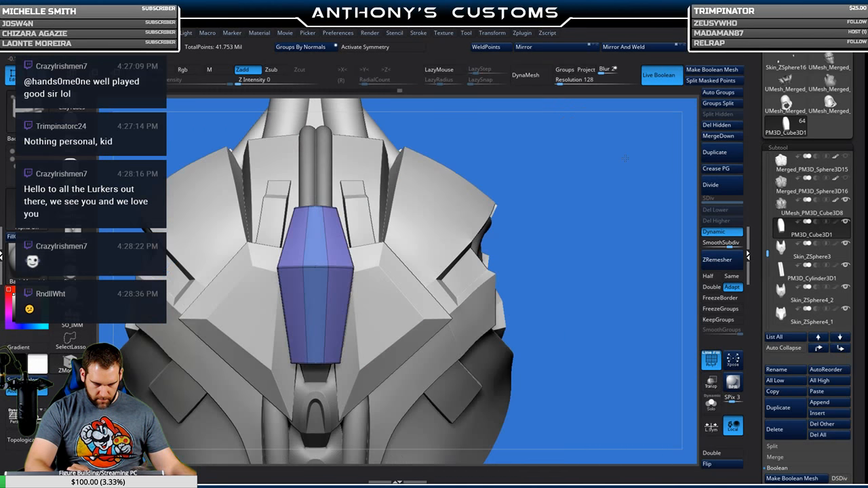
{"action": "mouse_move", "coordinate": [555, 206]}
{"action": "left_mouse_down"}
{"action": "mouse_move", "coordinate": [583, 195]}
{"action": "mouse_move", "coordinate": [576, 215]}
{"action": "mouse_move", "coordinate": [557, 203]}
{"action": "left_mouse_up"}
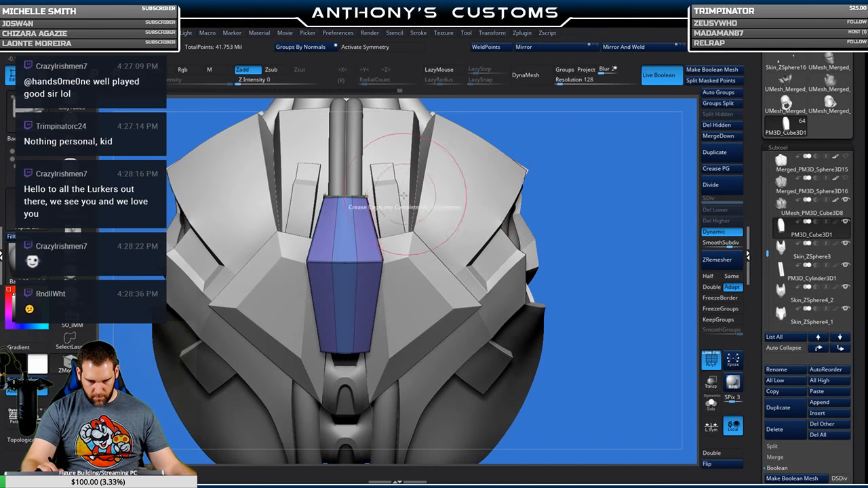
Insert a single edge loop across the crest plate's upper section and crease it.
{"action": "key", "text": "space"}
{"action": "left_click", "coordinate": [370, 224]}
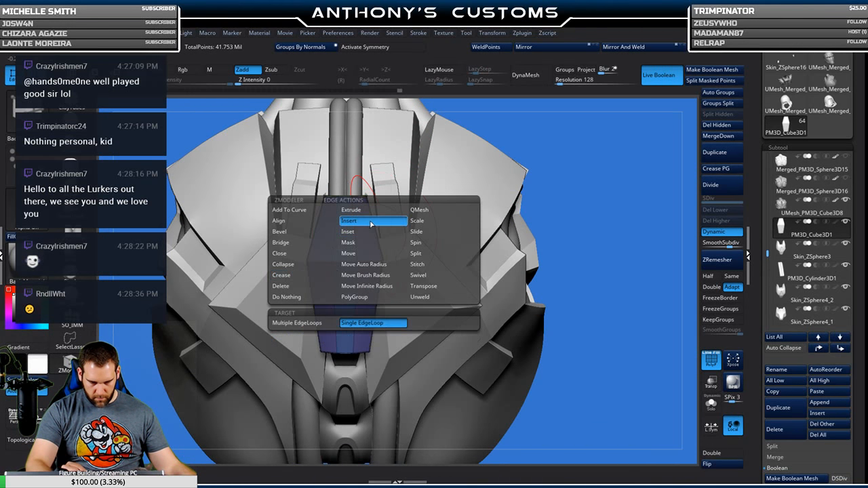
{"action": "left_click", "coordinate": [374, 234]}
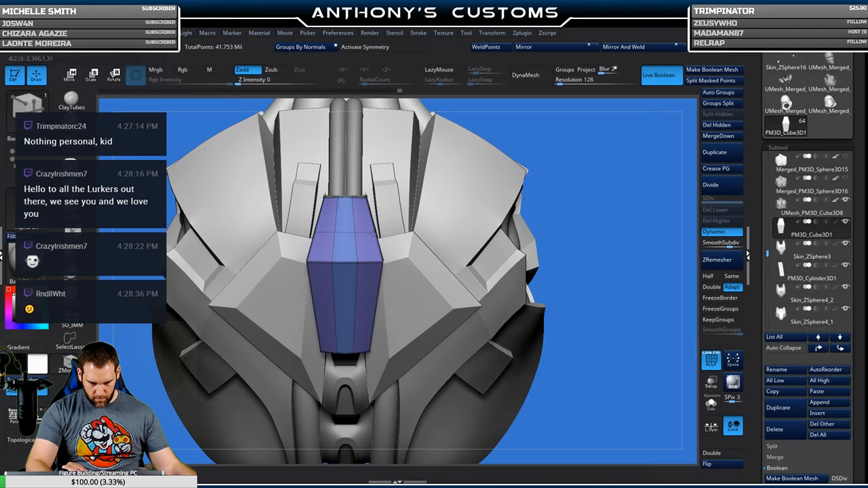
{"action": "mouse_move", "coordinate": [586, 198]}
{"action": "left_mouse_down"}
{"action": "mouse_move", "coordinate": [589, 176]}
{"action": "mouse_move", "coordinate": [599, 184]}
{"action": "mouse_move", "coordinate": [584, 184]}
{"action": "left_mouse_up"}
{"action": "key", "text": "space"}
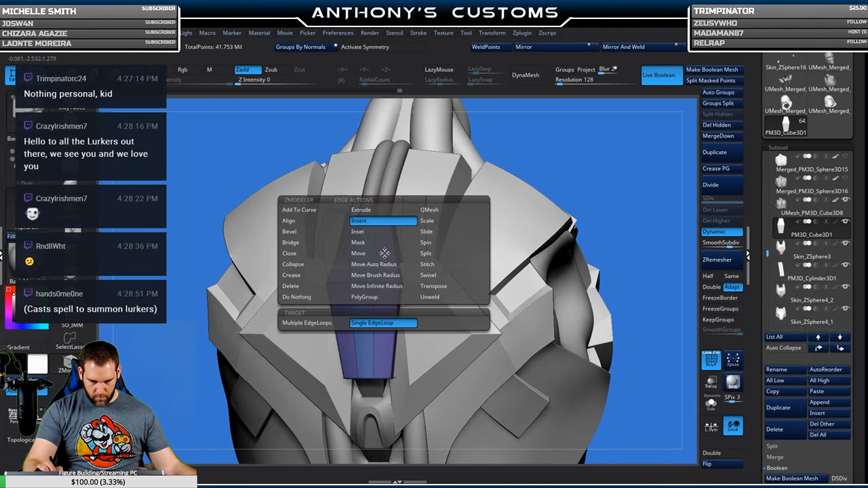
{"action": "left_click", "coordinate": [312, 276]}
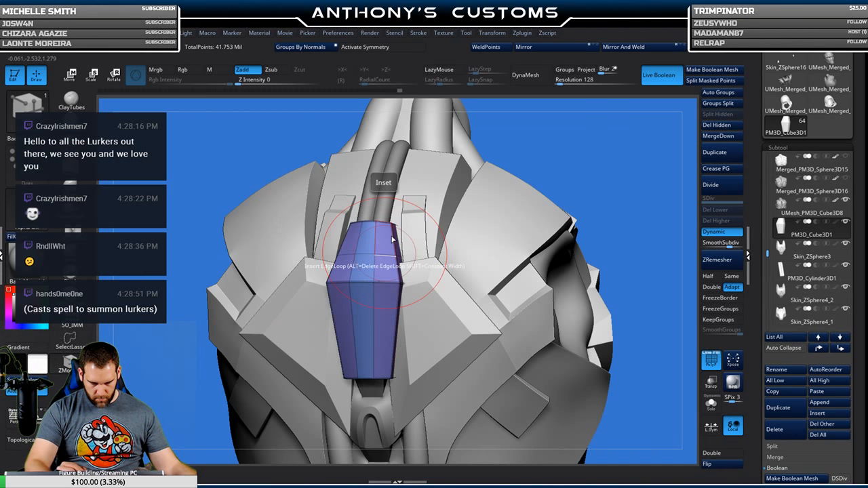
{"action": "left_click_drag", "start_coordinate": [588, 173], "coordinate": [563, 184]}
Mask the rest of the crest plate and scale its upper section narrower in width.
{"action": "mouse_move", "coordinate": [581, 230]}
{"action": "left_mouse_down", "text": "ctrl"}
{"action": "mouse_move", "coordinate": [349, 270]}
{"action": "mouse_move", "coordinate": [298, 269]}
{"action": "left_mouse_up", "text": "ctrl"}
{"action": "key", "text": "w"}
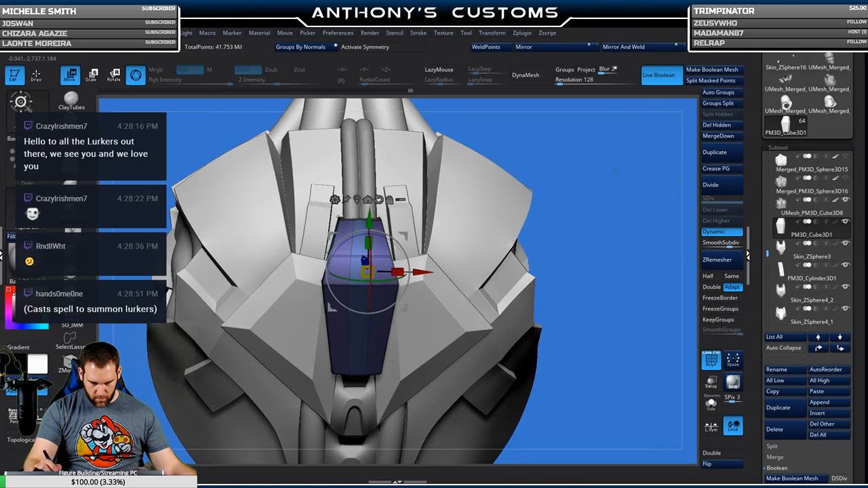
{"action": "left_click_drag", "start_coordinate": [619, 181], "coordinate": [615, 169]}
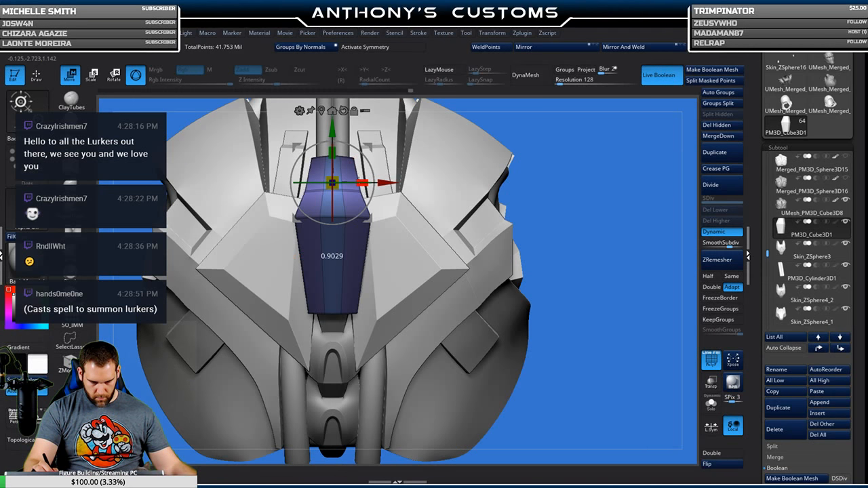
{"action": "left_click_drag", "start_coordinate": [428, 117], "coordinate": [570, 221]}
{"action": "left_click_drag", "start_coordinate": [556, 285], "coordinate": [610, 165], "text": "alt"}
{"action": "key", "text": "q"}
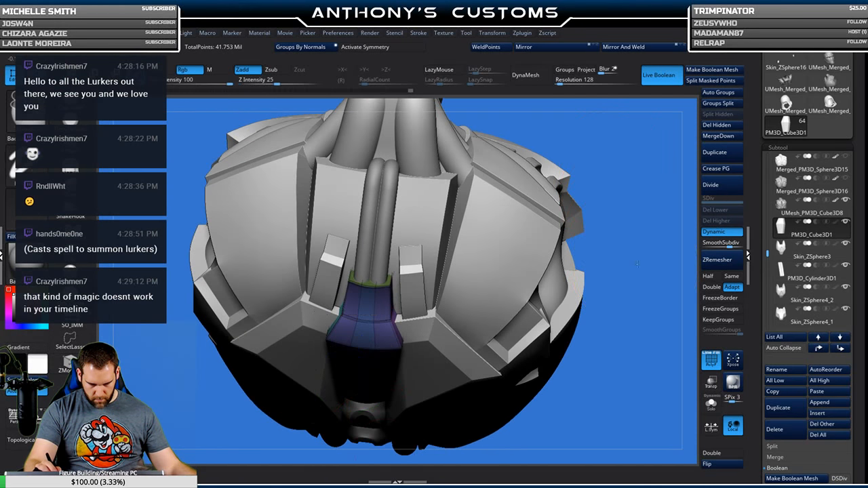
Insert a single edge loop just below the crest plate's widest part, isolate it with a mask and adjust its width.
{"action": "left_click_drag", "start_coordinate": [603, 365], "coordinate": [601, 348]}
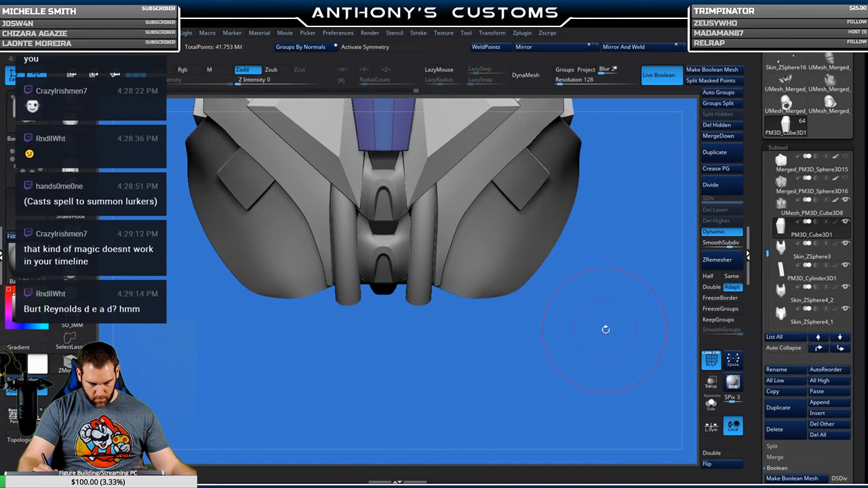
{"action": "left_click_drag", "start_coordinate": [604, 329], "coordinate": [581, 321], "text": "alt"}
{"action": "left_click_drag", "start_coordinate": [567, 351], "coordinate": [570, 334]}
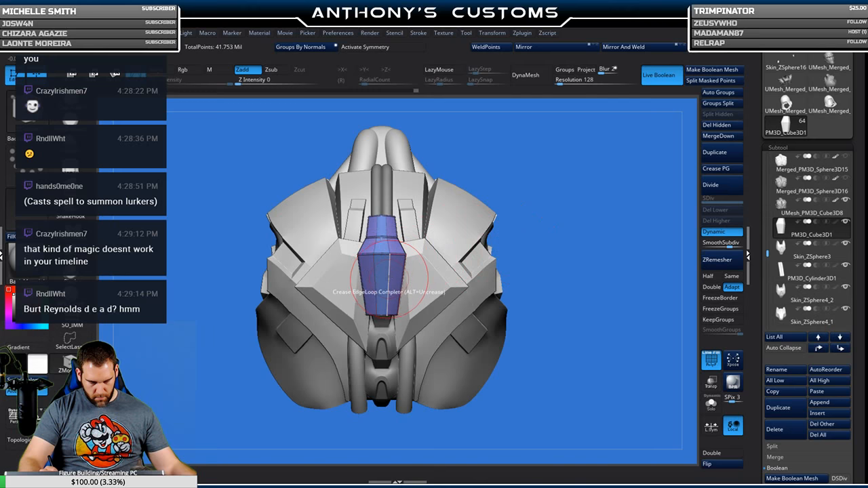
{"action": "key", "text": "space"}
{"action": "left_click", "coordinate": [369, 223]}
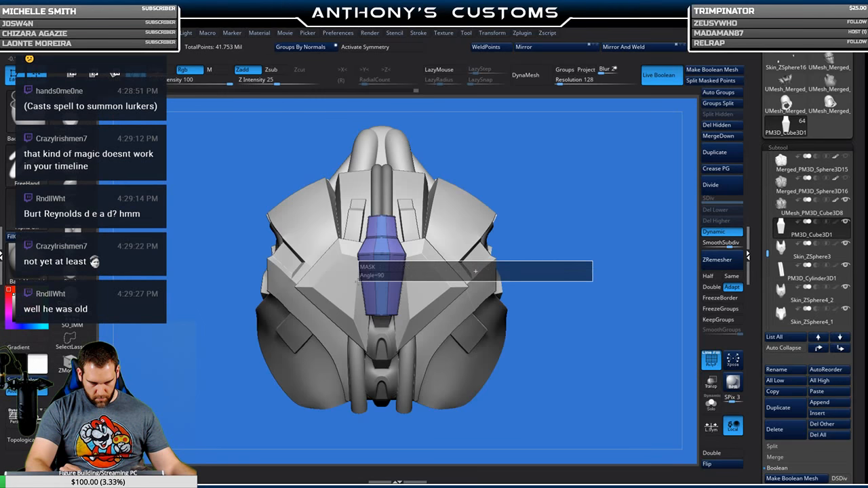
{"action": "key", "text": "ctrl+w"}
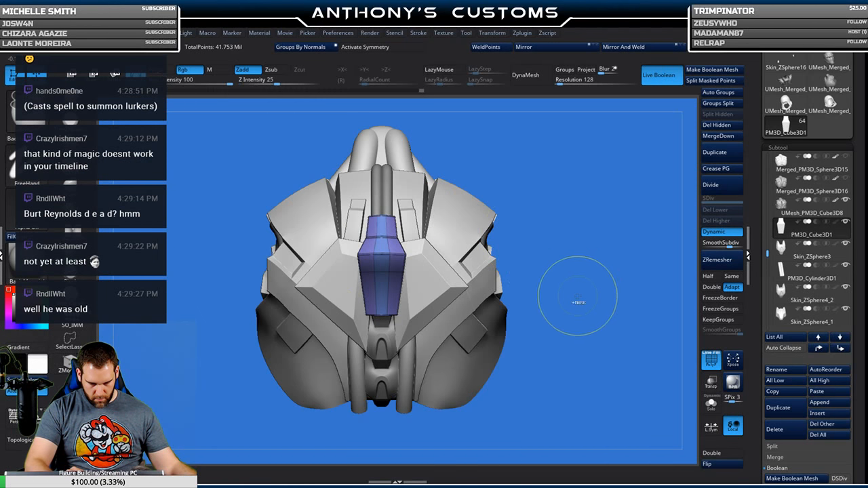
{"action": "key", "text": "w"}
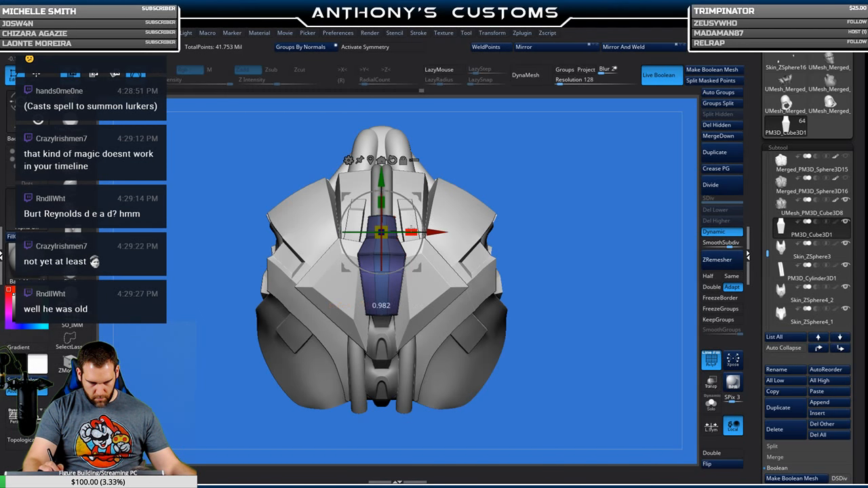
{"action": "key", "text": "q"}
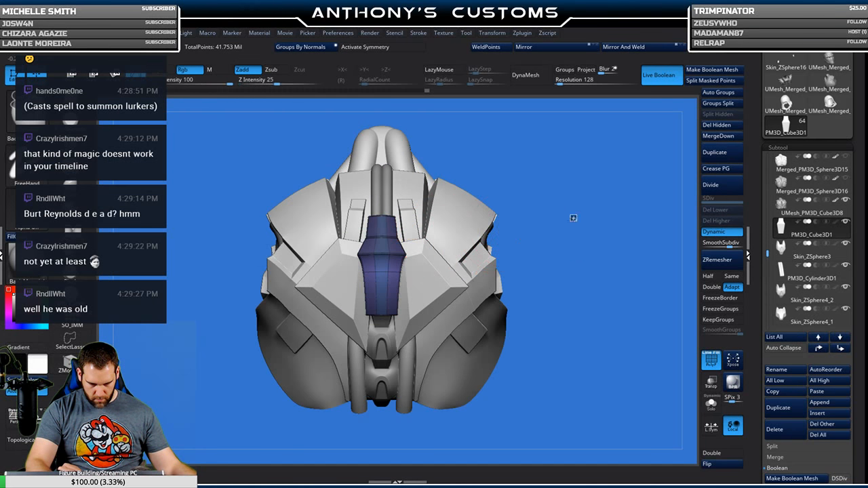
Crease the complete edge loop just below the crest plate's widest part.
{"action": "key", "text": "space"}
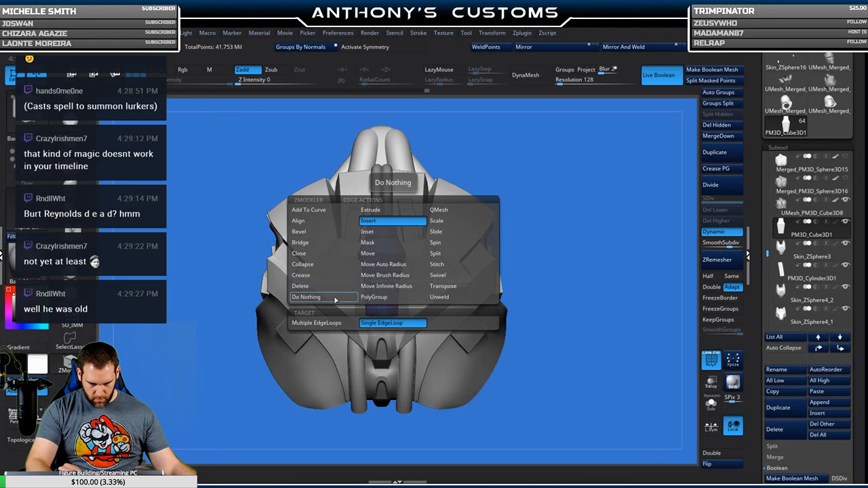
{"action": "left_click", "coordinate": [300, 275]}
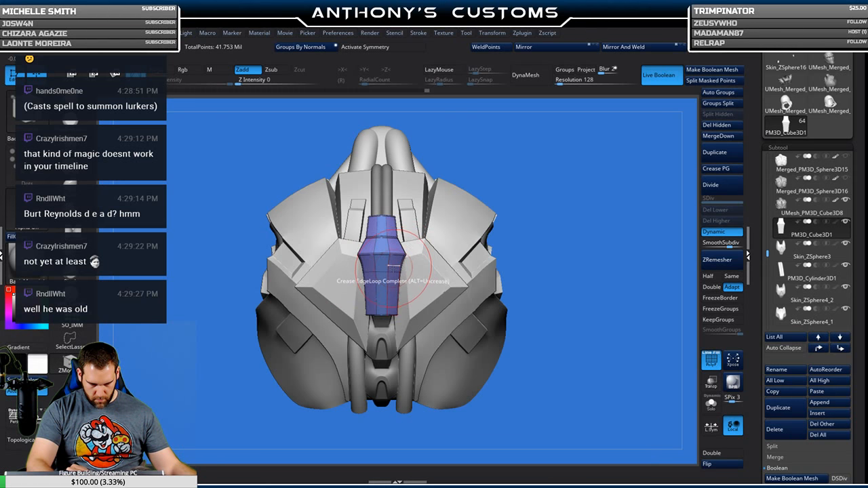
{"action": "mouse_move", "coordinate": [572, 262]}
{"action": "left_mouse_down"}
{"action": "mouse_move", "coordinate": [606, 257]}
{"action": "mouse_move", "coordinate": [562, 261]}
{"action": "mouse_move", "coordinate": [560, 251]}
{"action": "left_mouse_up"}
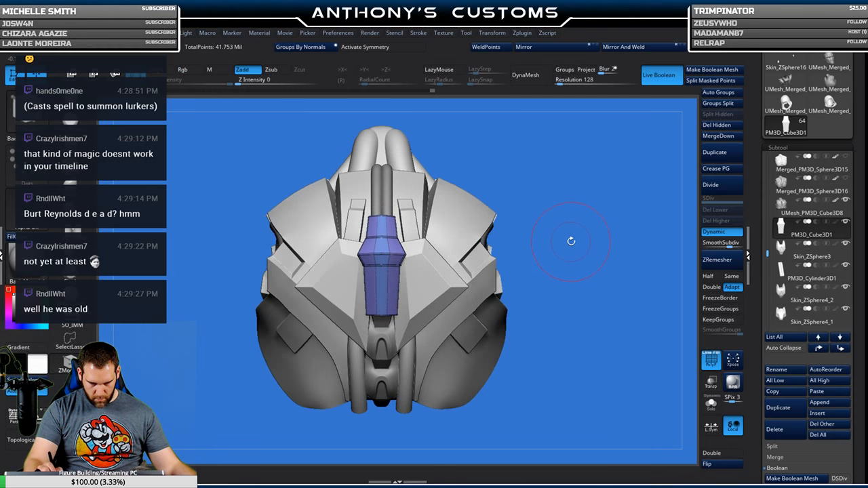
{"action": "left_click_drag", "start_coordinate": [580, 224], "coordinate": [496, 204]}
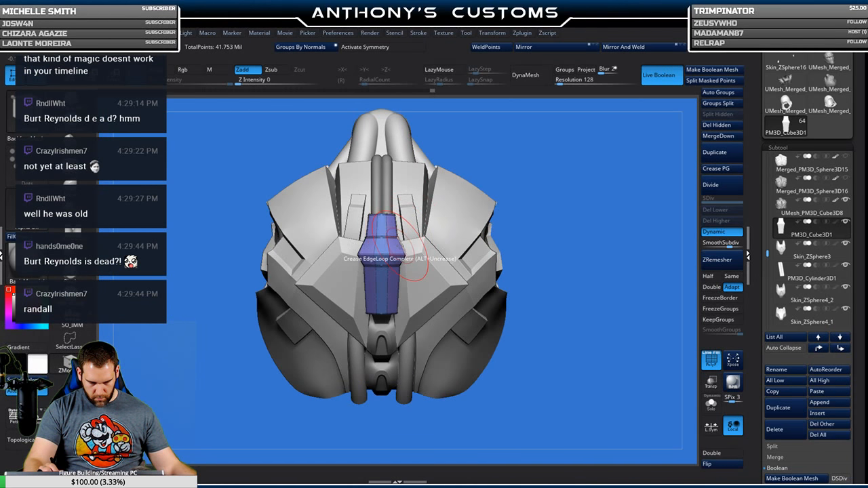
Insert another single edge loop just above the crest plate's widest part and set the ZModeler edge action to Crease EdgeLoop Complete.
{"action": "key", "text": "space"}
{"action": "left_click", "coordinate": [398, 223]}
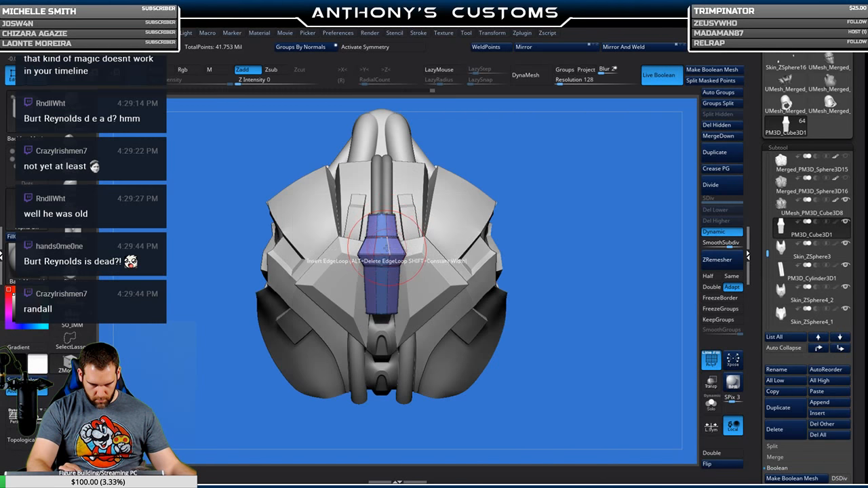
{"action": "key", "text": "space"}
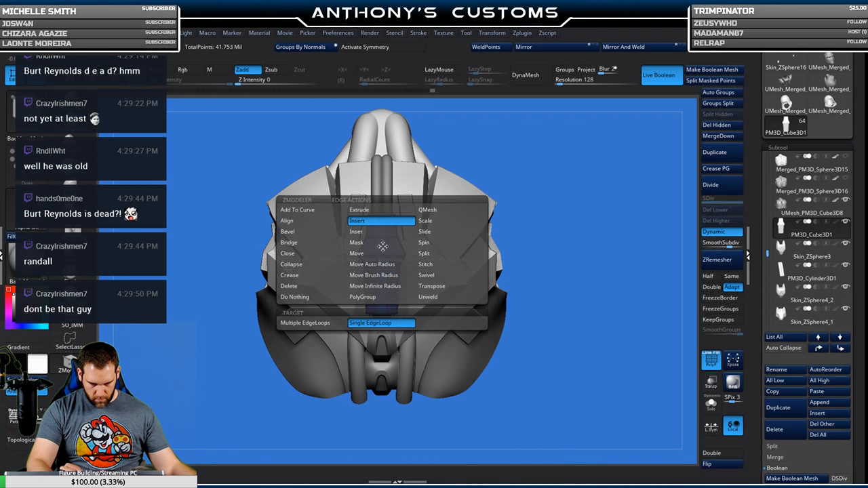
{"action": "left_click", "coordinate": [309, 276]}
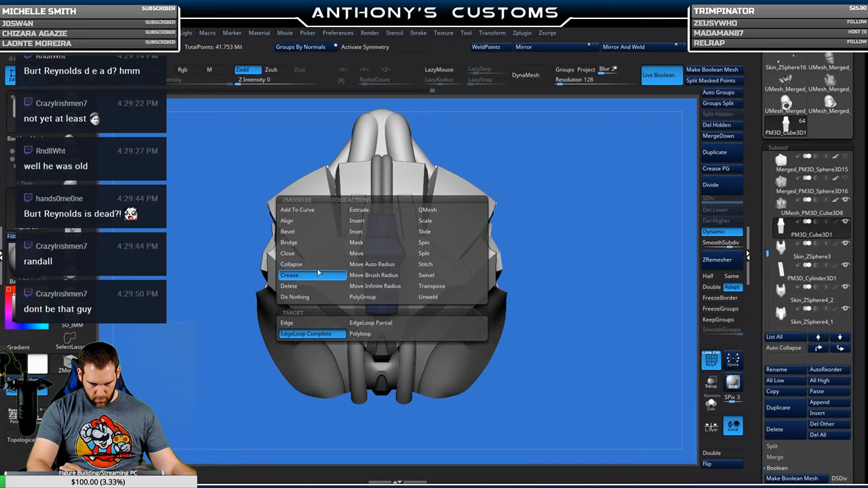
Isolate the edge loops around the crest plate's widest part with masks and scale them wider.
{"action": "mouse_move", "coordinate": [542, 233]}
{"action": "left_mouse_down", "text": "ctrl"}
{"action": "mouse_move", "coordinate": [373, 255]}
{"action": "mouse_move", "coordinate": [459, 229]}
{"action": "mouse_move", "coordinate": [540, 233]}
{"action": "mouse_move", "coordinate": [397, 258]}
{"action": "left_mouse_up", "text": "ctrl"}
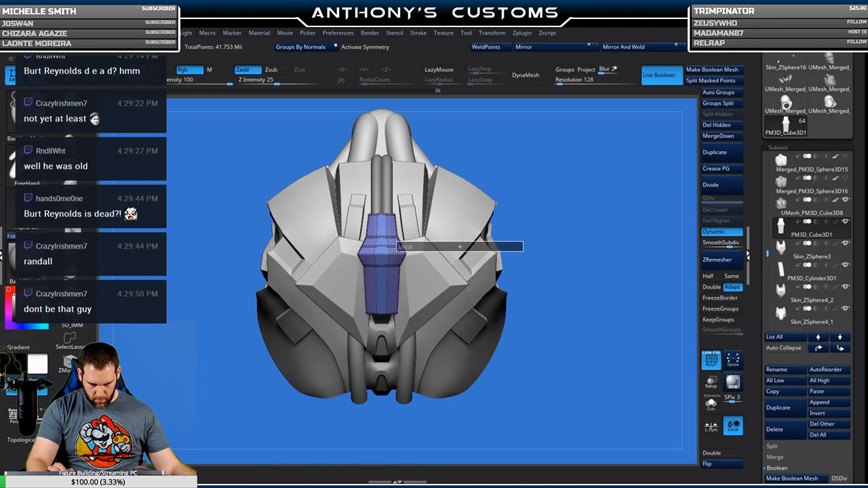
{"action": "left_click_drag", "start_coordinate": [346, 250], "coordinate": [348, 250], "text": "ctrl"}
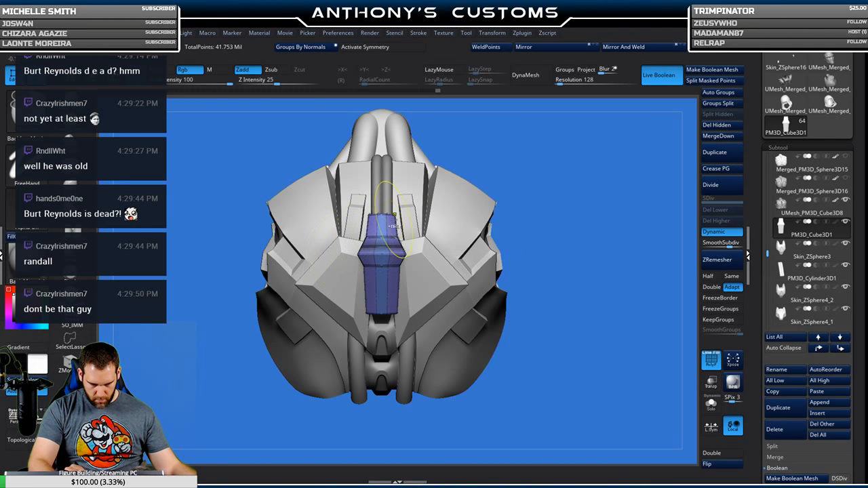
{"action": "left_click", "coordinate": [577, 255], "text": "ctrl"}
{"action": "key", "text": "w"}
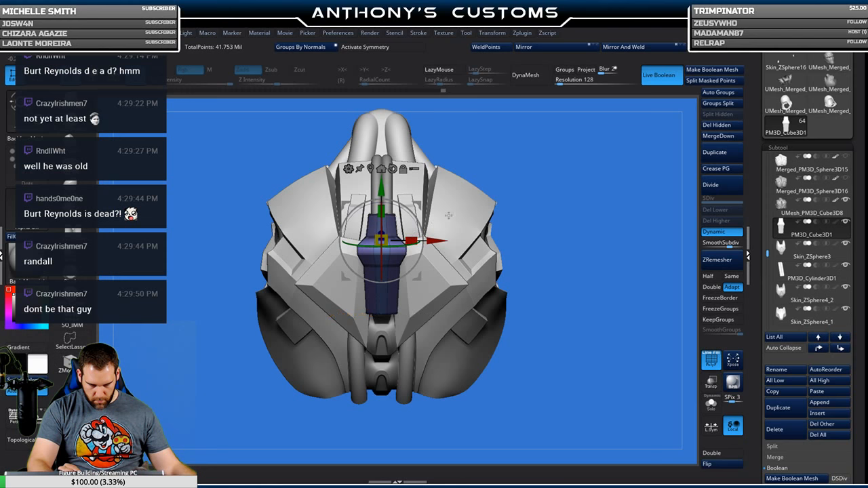
{"action": "left_click_drag", "start_coordinate": [563, 196], "coordinate": [540, 253], "text": "ctrl"}
{"action": "left_click_drag", "start_coordinate": [461, 257], "coordinate": [341, 258], "text": "ctrl"}
{"action": "key", "text": "ctrl+i"}
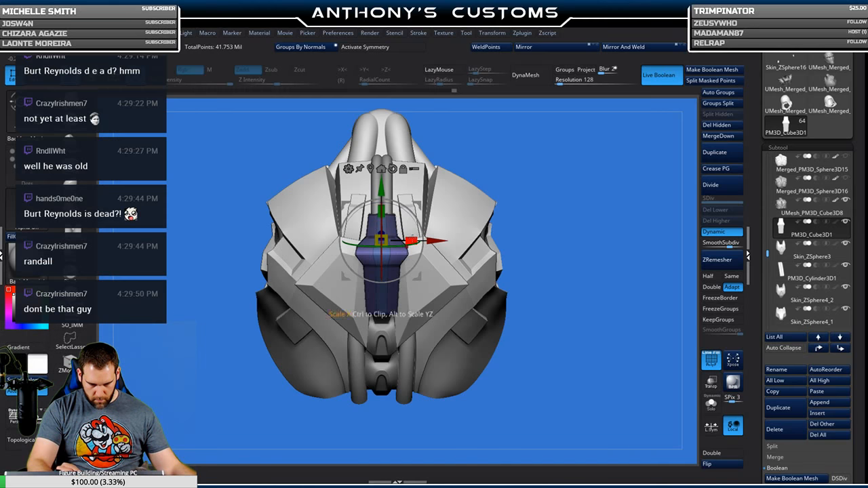
Clear the crest plate's mask and set the masking brush to MaskLasso.
{"action": "mouse_move", "coordinate": [567, 202]}
{"action": "left_mouse_down", "text": "ctrl"}
{"action": "mouse_move", "coordinate": [565, 237]}
{"action": "mouse_move", "coordinate": [611, 231]}
{"action": "mouse_move", "coordinate": [547, 239]}
{"action": "mouse_move", "coordinate": [577, 169]}
{"action": "mouse_move", "coordinate": [630, 146]}
{"action": "mouse_move", "coordinate": [555, 274]}
{"action": "mouse_move", "coordinate": [519, 233]}
{"action": "left_mouse_up", "text": "ctrl"}
{"action": "key", "text": "q"}
{"action": "left_click_drag", "start_coordinate": [445, 269], "coordinate": [415, 266], "text": "ctrl"}
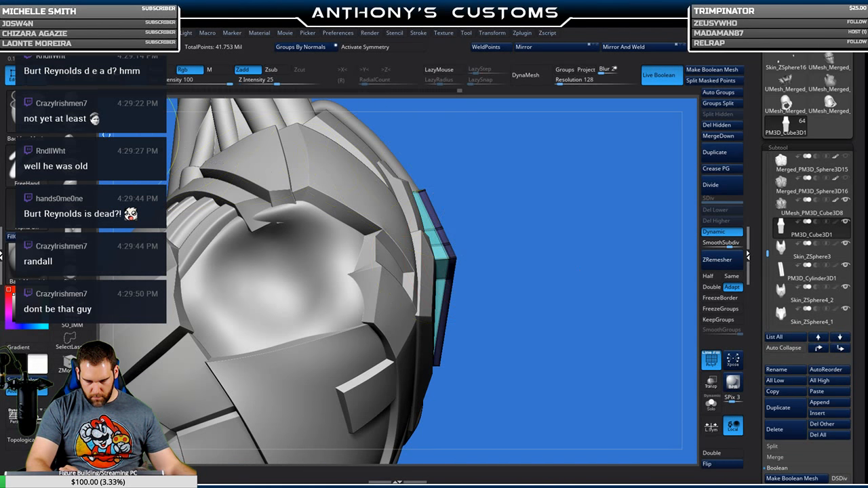
{"action": "key", "text": "b"}
{"action": "key", "text": "m"}
{"action": "key", "text": "l"}
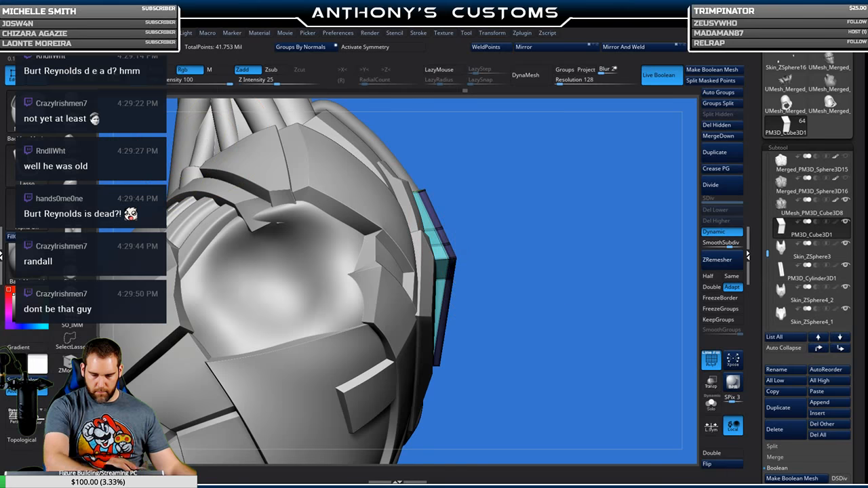
Mask everything but the edge loop at the crest plate's widest part and push that loop toward the helmet.
{"action": "left_click_drag", "start_coordinate": [443, 266], "coordinate": [526, 255], "text": "ctrl"}
{"action": "left_click", "coordinate": [548, 292], "text": "ctrl"}
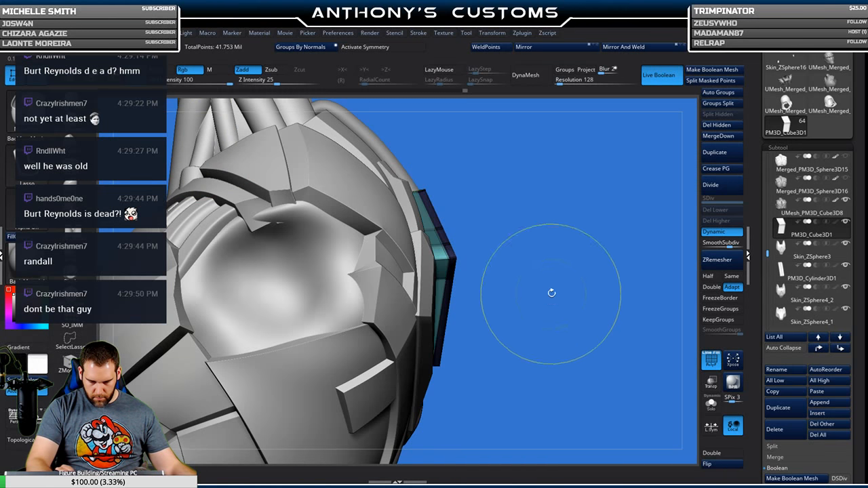
{"action": "key", "text": "w"}
{"action": "left_click_drag", "start_coordinate": [488, 220], "coordinate": [484, 220]}
{"action": "key", "text": "ctrl+i"}
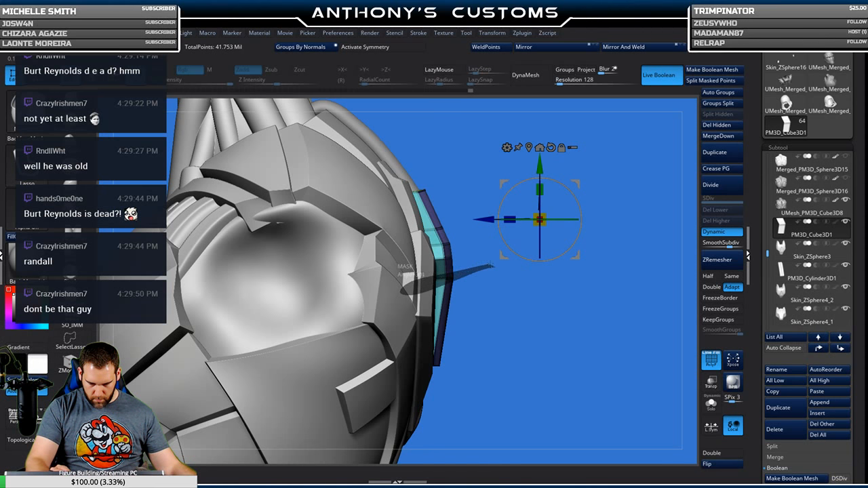
Isolate the neighbouring edge loop at the plate's widest part, move it about 0.04 toward the helmet and clear the mask.
{"action": "left_click_drag", "start_coordinate": [489, 266], "coordinate": [493, 269], "text": "ctrl"}
{"action": "left_click", "coordinate": [500, 312], "text": "ctrl"}
{"action": "left_click_drag", "start_coordinate": [485, 220], "coordinate": [477, 220]}
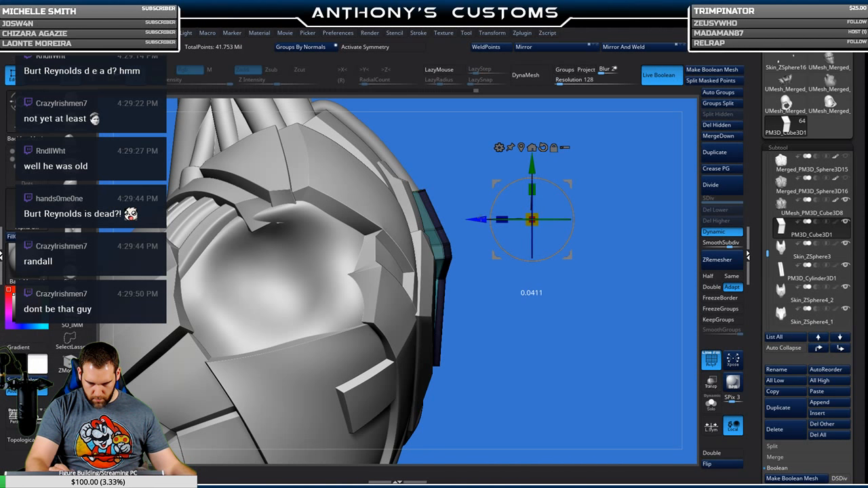
{"action": "left_click_drag", "start_coordinate": [509, 312], "coordinate": [407, 316], "text": "ctrl"}
{"action": "mouse_move", "coordinate": [434, 271]}
{"action": "left_mouse_down", "text": "alt"}
{"action": "mouse_move", "coordinate": [434, 204]}
{"action": "mouse_move", "coordinate": [469, 301]}
{"action": "mouse_move", "coordinate": [568, 251]}
{"action": "left_mouse_up", "text": "alt"}
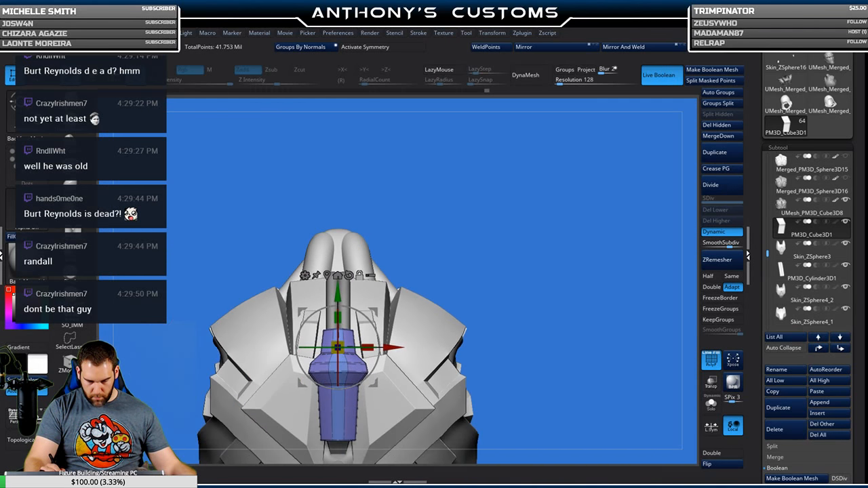
Lasso-mask all but one edge loop in the crest plate's upper half, push it slightly toward the helmet and clear the mask.
{"action": "key", "text": "q"}
{"action": "key", "text": "shift+f"}
{"action": "mouse_move", "coordinate": [543, 337]}
{"action": "left_mouse_down", "text": "alt"}
{"action": "mouse_move", "coordinate": [514, 362]}
{"action": "mouse_move", "coordinate": [529, 281]}
{"action": "mouse_move", "coordinate": [568, 289]}
{"action": "mouse_move", "coordinate": [603, 218]}
{"action": "mouse_move", "coordinate": [534, 334]}
{"action": "left_mouse_up", "text": "alt"}
{"action": "left_click_drag", "start_coordinate": [562, 251], "coordinate": [536, 293], "text": "alt"}
{"action": "key", "text": "shift+f"}
{"action": "mouse_move", "coordinate": [477, 281]}
{"action": "left_mouse_down", "text": "ctrl"}
{"action": "mouse_move", "coordinate": [457, 299]}
{"action": "mouse_move", "coordinate": [477, 255]}
{"action": "left_mouse_up", "text": "ctrl"}
{"action": "left_click", "coordinate": [551, 310], "text": "ctrl"}
{"action": "key", "text": "w"}
{"action": "left_click_drag", "start_coordinate": [448, 298], "coordinate": [442, 298]}
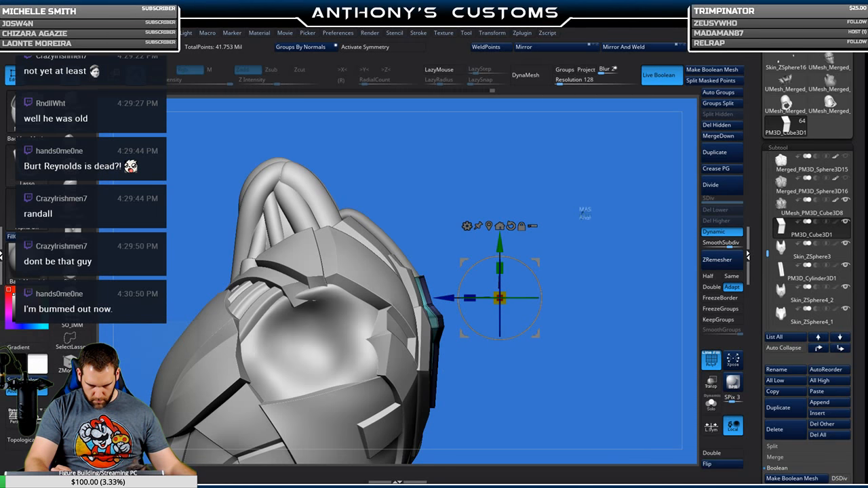
{"action": "left_click_drag", "start_coordinate": [584, 215], "coordinate": [579, 219], "text": "ctrl"}
{"action": "key", "text": "q"}
{"action": "left_click_drag", "start_coordinate": [573, 298], "coordinate": [535, 294]}
Isolate the edge loop above the crest plate's widest part, scale it about 1.03 in width and clear the mask.
{"action": "left_click_drag", "start_coordinate": [504, 322], "coordinate": [564, 262], "text": "alt"}
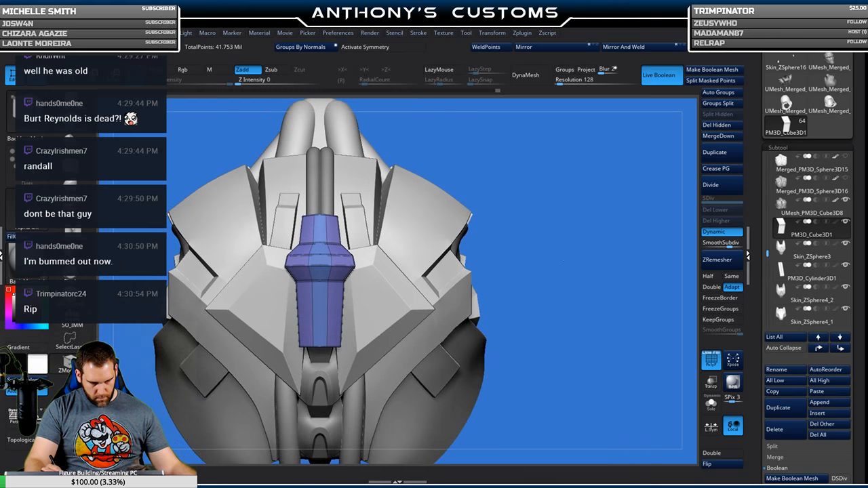
{"action": "mouse_move", "coordinate": [574, 219]}
{"action": "left_mouse_down", "text": "ctrl"}
{"action": "mouse_move", "coordinate": [444, 242]}
{"action": "mouse_move", "coordinate": [268, 259]}
{"action": "mouse_move", "coordinate": [466, 234]}
{"action": "mouse_move", "coordinate": [567, 273]}
{"action": "left_mouse_up", "text": "ctrl"}
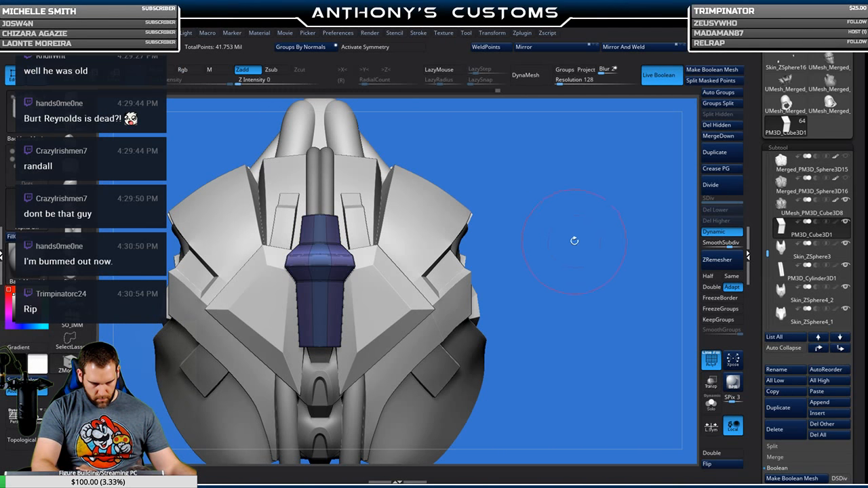
{"action": "key", "text": "w"}
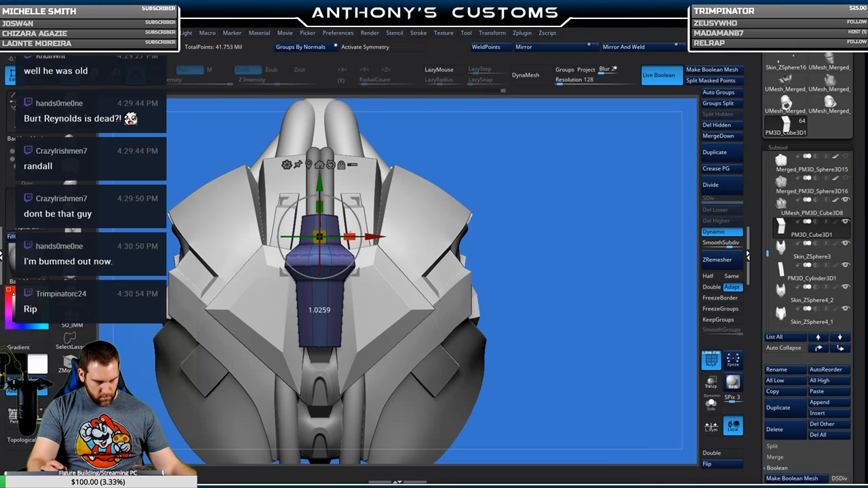
{"action": "key", "text": "q"}
{"action": "left_click_drag", "start_coordinate": [552, 218], "coordinate": [554, 229], "text": "ctrl"}
{"action": "left_click_drag", "start_coordinate": [541, 279], "coordinate": [573, 284]}
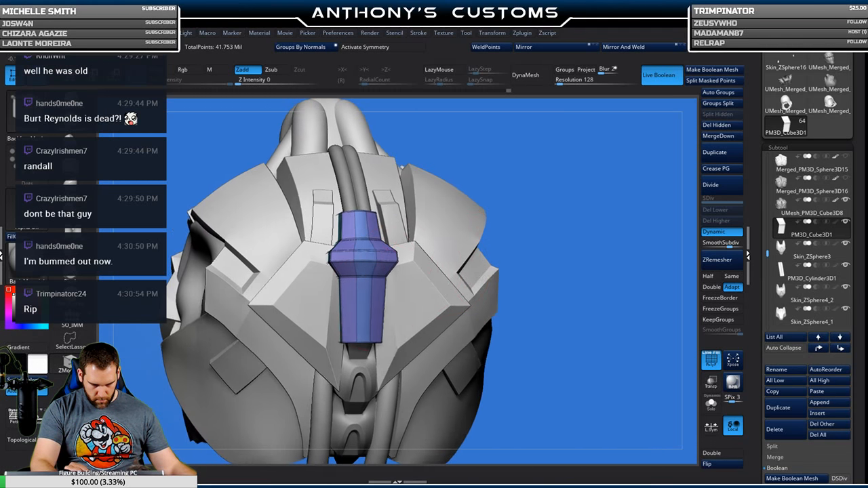
Change the ZModeler edge action and adjust the depth of the crest plate's geometry around its widest part.
{"action": "key", "text": "space"}
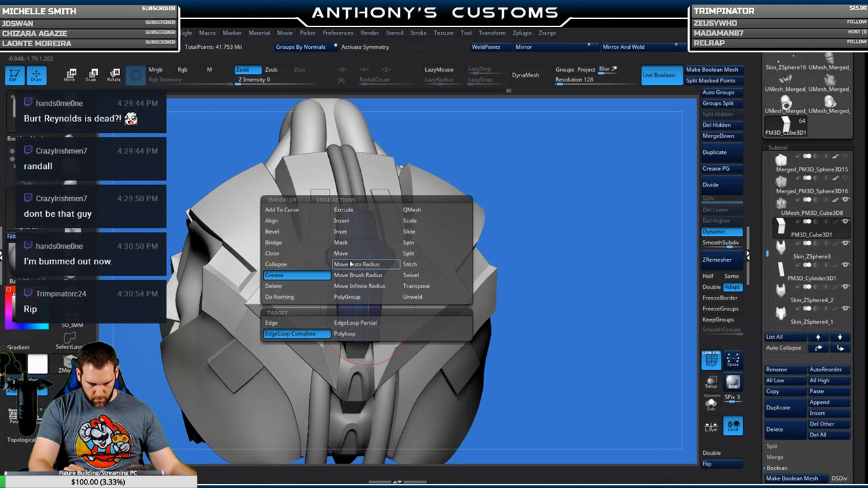
{"action": "left_click", "coordinate": [347, 234]}
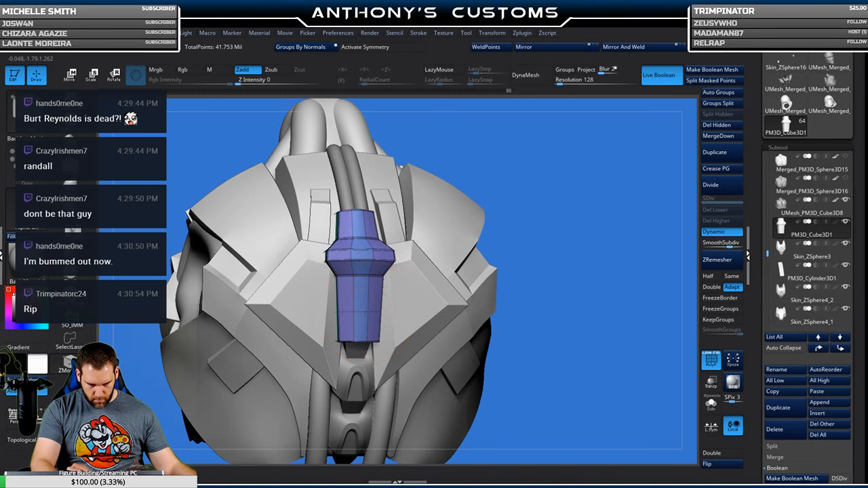
{"action": "left_click_drag", "start_coordinate": [579, 280], "coordinate": [516, 279]}
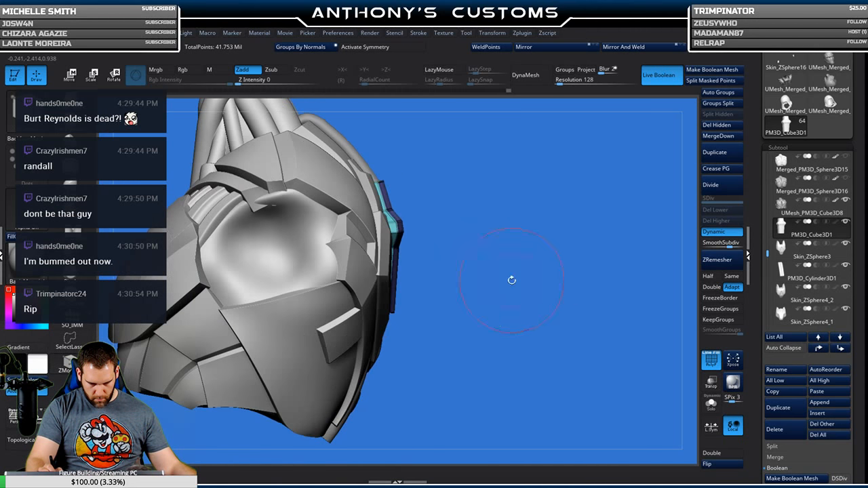
{"action": "mouse_move", "coordinate": [572, 324]}
{"action": "left_mouse_down"}
{"action": "mouse_move", "coordinate": [537, 312]}
{"action": "mouse_move", "coordinate": [568, 308]}
{"action": "left_mouse_up"}
{"action": "key", "text": "w"}
{"action": "mouse_move", "coordinate": [568, 203]}
{"action": "left_mouse_down"}
{"action": "mouse_move", "coordinate": [584, 199]}
{"action": "mouse_move", "coordinate": [553, 201]}
{"action": "mouse_move", "coordinate": [576, 199]}
{"action": "left_mouse_up"}
{"action": "key", "text": "q"}
{"action": "mouse_move", "coordinate": [576, 234]}
{"action": "left_mouse_down", "text": "ctrl"}
{"action": "mouse_move", "coordinate": [588, 235]}
{"action": "mouse_move", "coordinate": [584, 262]}
{"action": "mouse_move", "coordinate": [606, 224]}
{"action": "mouse_move", "coordinate": [589, 228]}
{"action": "left_mouse_up", "text": "ctrl"}
{"action": "key", "text": "shift+f"}
{"action": "mouse_move", "coordinate": [558, 319]}
{"action": "left_mouse_down", "text": "alt"}
{"action": "mouse_move", "coordinate": [547, 400]}
{"action": "mouse_move", "coordinate": [527, 405]}
{"action": "mouse_move", "coordinate": [577, 273]}
{"action": "mouse_move", "coordinate": [533, 294]}
{"action": "mouse_move", "coordinate": [515, 279]}
{"action": "mouse_move", "coordinate": [499, 299]}
{"action": "mouse_move", "coordinate": [533, 295]}
{"action": "mouse_move", "coordinate": [553, 247]}
{"action": "mouse_move", "coordinate": [577, 309]}
{"action": "mouse_move", "coordinate": [588, 271]}
{"action": "mouse_move", "coordinate": [605, 256]}
{"action": "mouse_move", "coordinate": [620, 275]}
{"action": "left_mouse_up", "text": "alt"}
{"action": "key", "text": "shift+f"}
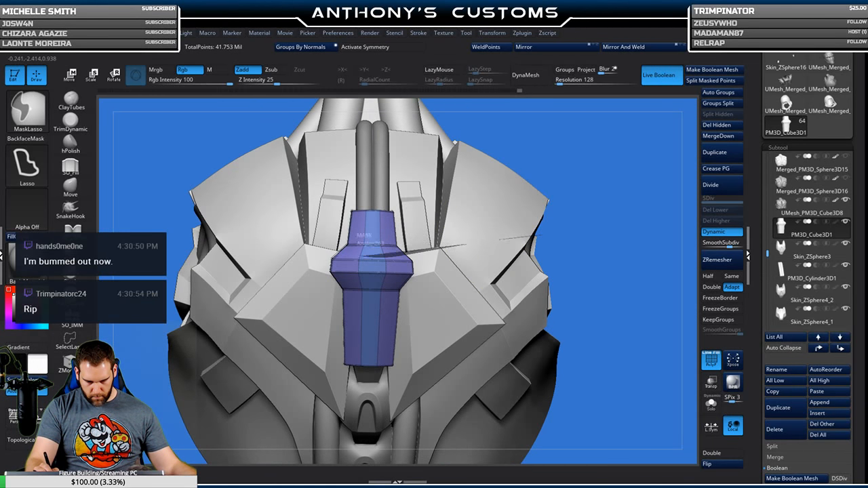
Isolate the edge loop just above the widest part, scale it about 1.07 wider and move it slightly upward.
{"action": "mouse_move", "coordinate": [358, 257]}
{"action": "left_mouse_down", "text": "ctrl"}
{"action": "mouse_move", "coordinate": [315, 259]}
{"action": "mouse_move", "coordinate": [564, 234]}
{"action": "left_mouse_up", "text": "ctrl"}
{"action": "left_click", "coordinate": [609, 263], "text": "ctrl"}
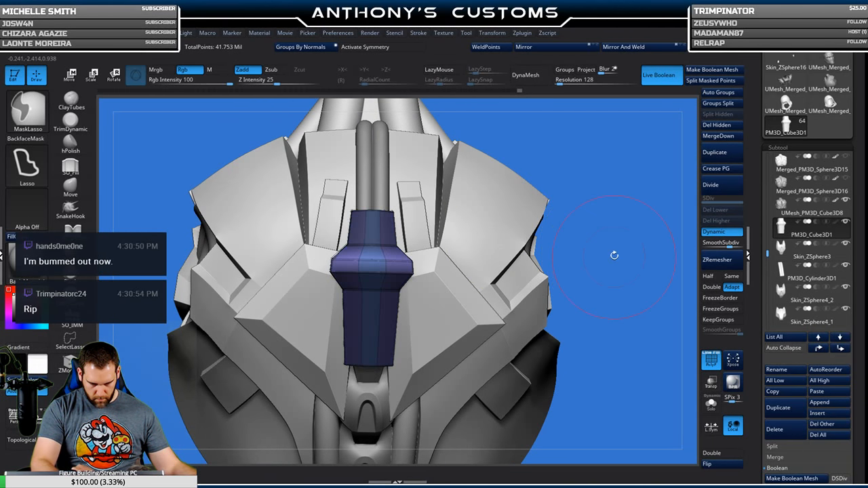
{"action": "key", "text": "w"}
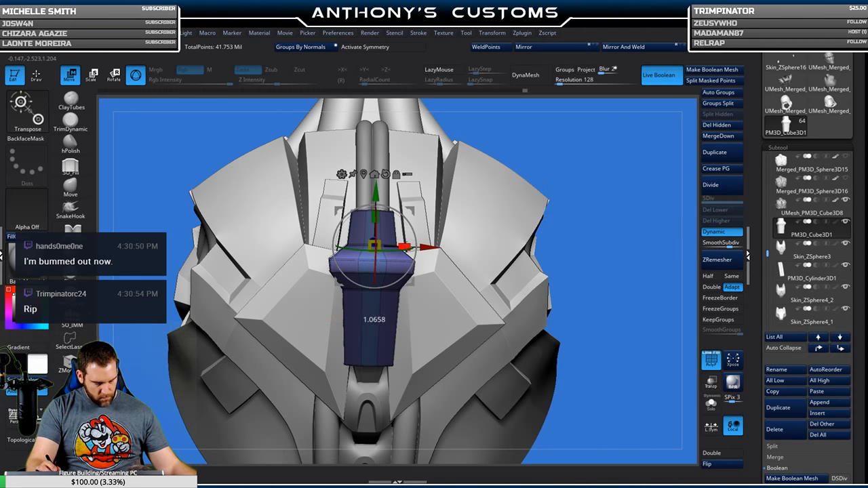
{"action": "left_click_drag", "start_coordinate": [376, 194], "coordinate": [376, 185]}
{"action": "key", "text": "q"}
{"action": "mouse_move", "coordinate": [607, 187]}
{"action": "left_mouse_down", "text": "ctrl"}
{"action": "mouse_move", "coordinate": [598, 193]}
{"action": "mouse_move", "coordinate": [616, 224]}
{"action": "mouse_move", "coordinate": [633, 198]}
{"action": "mouse_move", "coordinate": [544, 198]}
{"action": "mouse_move", "coordinate": [555, 207]}
{"action": "mouse_move", "coordinate": [603, 199]}
{"action": "mouse_move", "coordinate": [571, 195]}
{"action": "left_mouse_up", "text": "ctrl"}
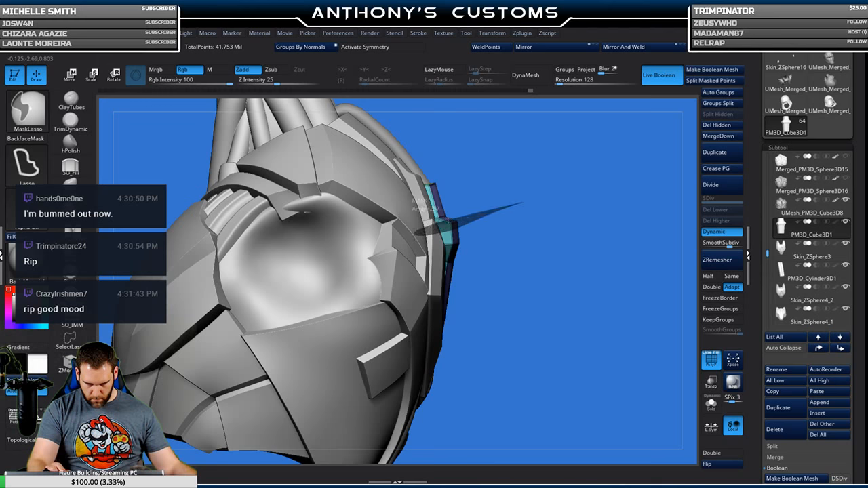
Lasso-mask the crest plate from the side, move the unmasked edge loop about 0.04 toward the helmet and clear the mask.
{"action": "left_click_drag", "start_coordinate": [530, 200], "coordinate": [558, 233], "text": "ctrl"}
{"action": "key", "text": "w"}
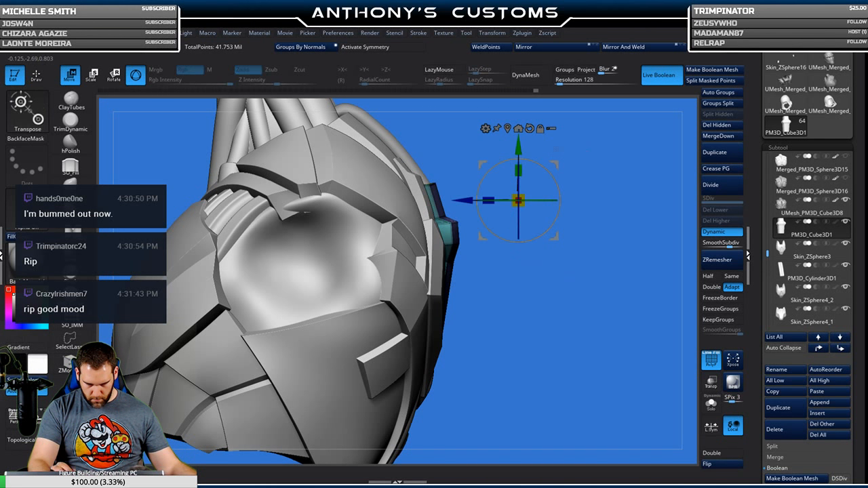
{"action": "left_click_drag", "start_coordinate": [518, 200], "coordinate": [512, 200]}
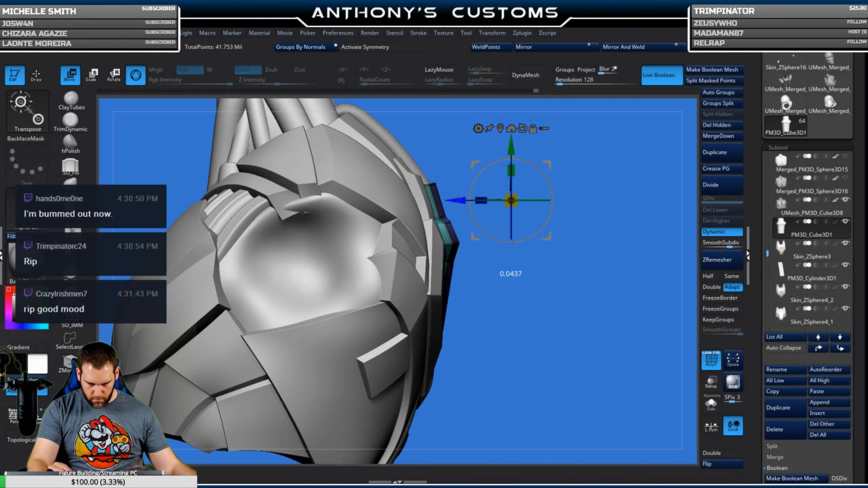
{"action": "left_click_drag", "start_coordinate": [596, 257], "coordinate": [614, 278], "text": "ctrl"}
{"action": "mouse_move", "coordinate": [648, 244]}
{"action": "left_mouse_down"}
{"action": "mouse_move", "coordinate": [591, 236]}
{"action": "mouse_move", "coordinate": [574, 245]}
{"action": "mouse_move", "coordinate": [604, 230]}
{"action": "left_mouse_up"}
Reselect the ZModeler brush, mask the plate around its widest part with a lasso and raise the unmasked geometry slightly.
{"action": "key", "text": "q"}
{"action": "key", "text": "b"}
{"action": "key", "text": "z"}
{"action": "key", "text": "m"}
{"action": "key", "text": "ctrl"}
{"action": "mouse_move", "coordinate": [404, 249]}
{"action": "left_mouse_down", "text": "ctrl"}
{"action": "mouse_move", "coordinate": [319, 262]}
{"action": "mouse_move", "coordinate": [536, 142]}
{"action": "mouse_move", "coordinate": [588, 262]}
{"action": "mouse_move", "coordinate": [613, 254]}
{"action": "mouse_move", "coordinate": [563, 233]}
{"action": "left_mouse_up", "text": "ctrl"}
{"action": "key", "text": "w"}
{"action": "left_click_drag", "start_coordinate": [331, 139], "coordinate": [331, 127]}
Hide the polyframe lines and select the Move brush for the crest plate.
{"action": "key", "text": "shift+f"}
{"action": "left_click_drag", "start_coordinate": [542, 246], "coordinate": [573, 243]}
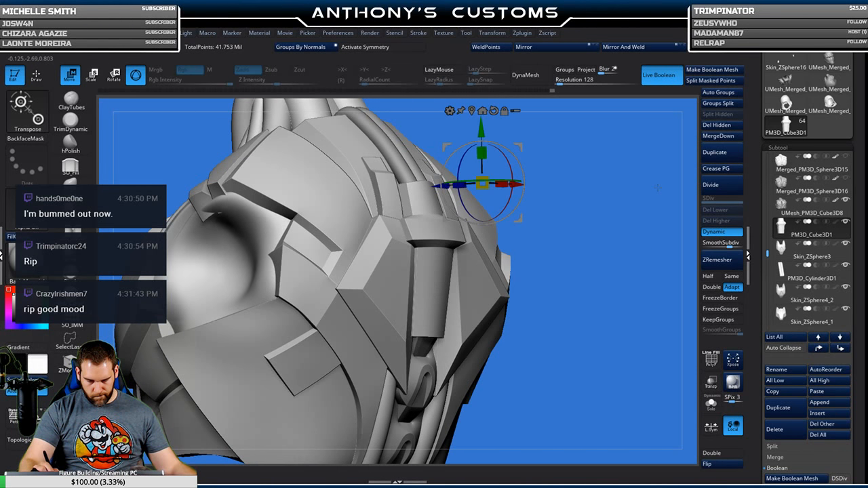
{"action": "left_click", "coordinate": [711, 405]}
{"action": "left_click", "coordinate": [711, 405]}
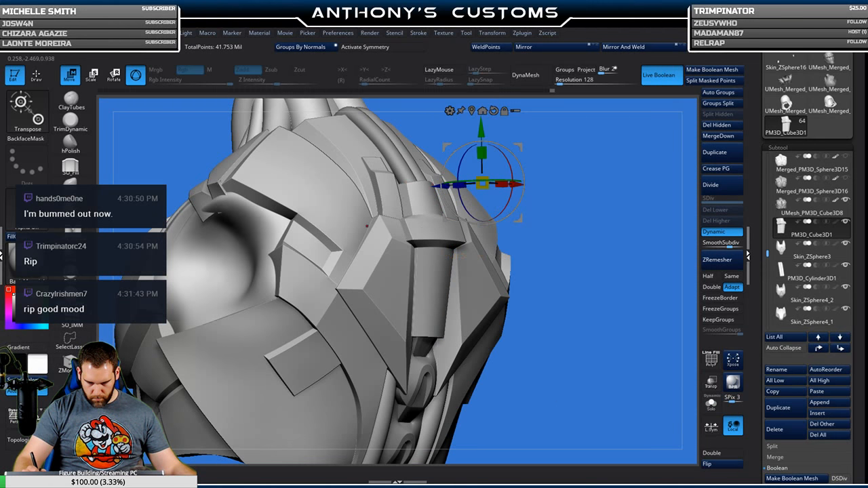
{"action": "key", "text": "q"}
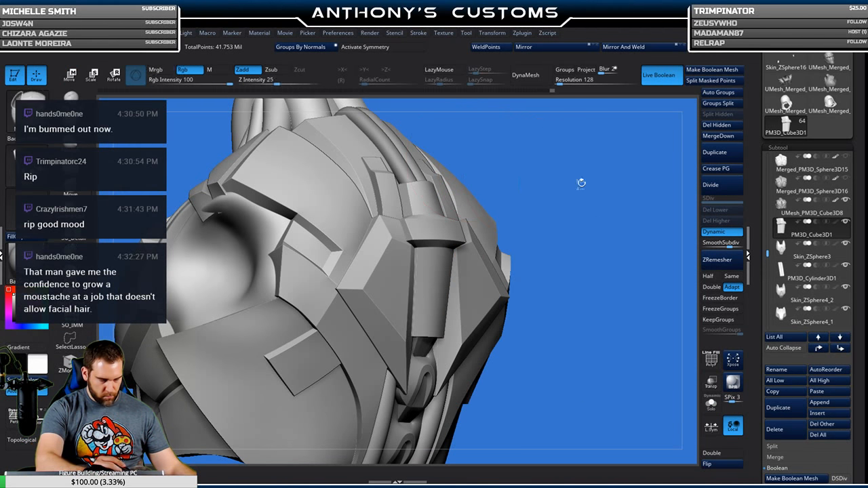
{"action": "key", "text": "space"}
{"action": "mouse_move", "coordinate": [575, 184]}
{"action": "left_mouse_down"}
{"action": "mouse_move", "coordinate": [551, 184]}
{"action": "mouse_move", "coordinate": [552, 166]}
{"action": "left_mouse_up"}
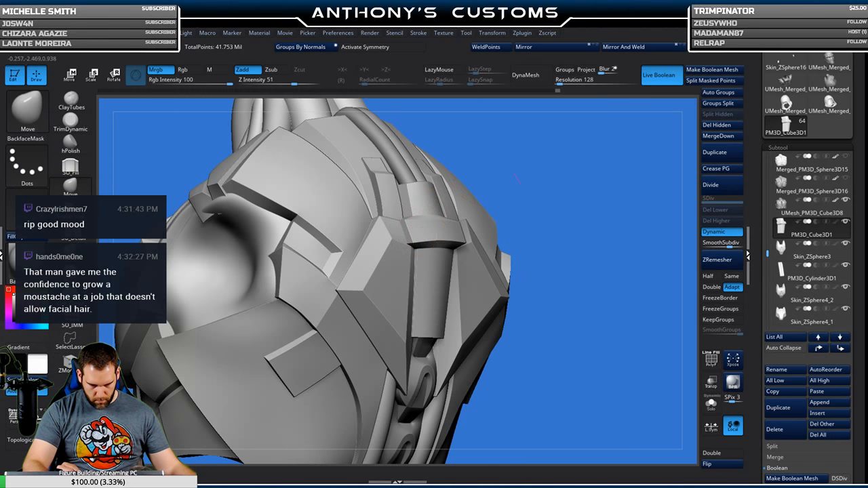
{"action": "left_click_drag", "start_coordinate": [517, 179], "coordinate": [579, 207]}
{"action": "left_click_drag", "start_coordinate": [635, 159], "coordinate": [633, 224]}
Undo the one-sided corner move on the crest plate and activate X symmetry.
{"action": "left_click_drag", "start_coordinate": [638, 172], "coordinate": [489, 248]}
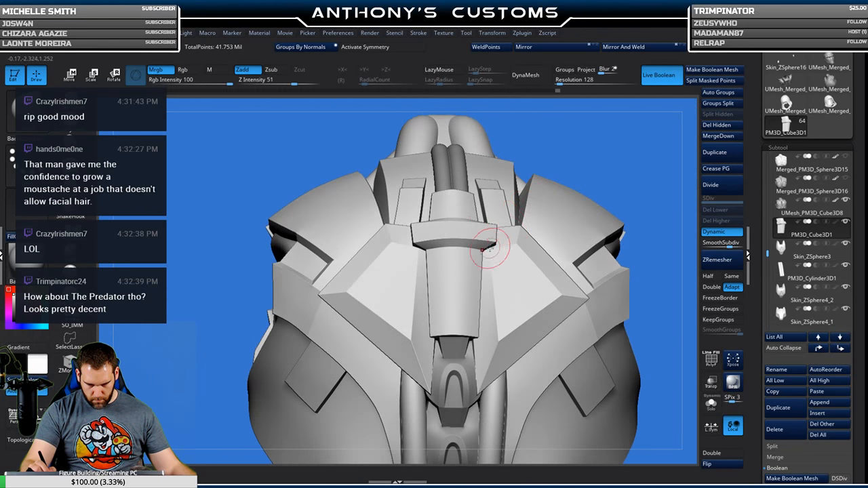
{"action": "key", "text": "ctrl"}
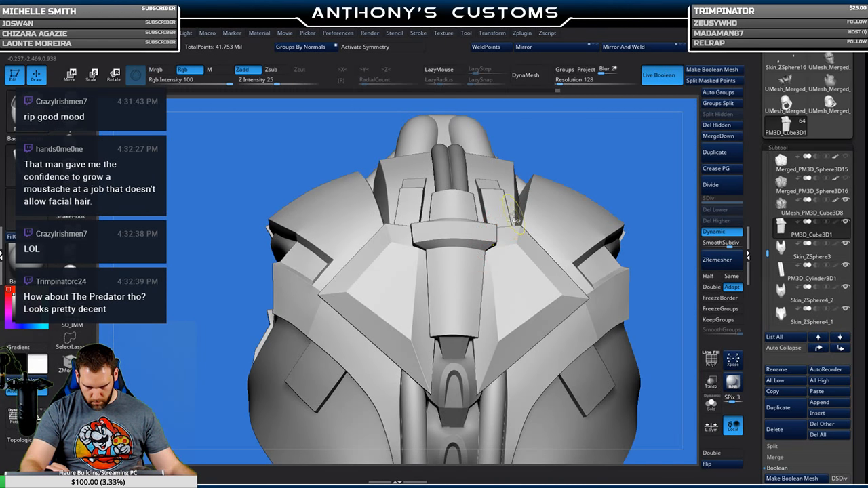
{"action": "key", "text": "ctrl+z"}
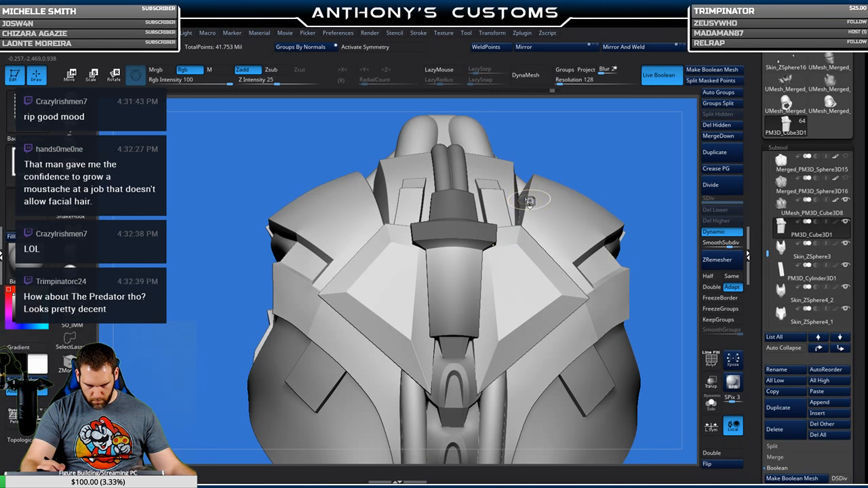
{"action": "left_click", "coordinate": [529, 201], "text": "ctrl"}
{"action": "left_click", "coordinate": [377, 47]}
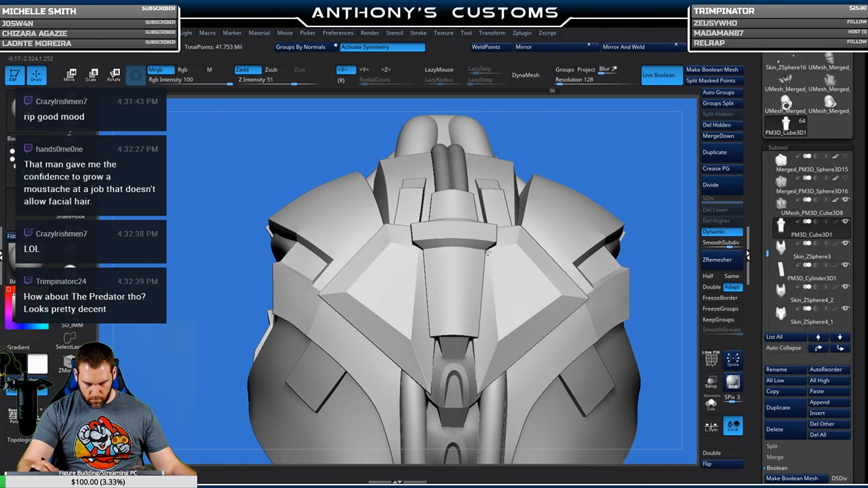
Nudge the side corners of the crest plate's widest band with symmetric Move strokes to fit the helmet.
{"action": "left_click_drag", "start_coordinate": [661, 147], "coordinate": [562, 206]}
{"action": "left_click_drag", "start_coordinate": [513, 235], "coordinate": [495, 241]}
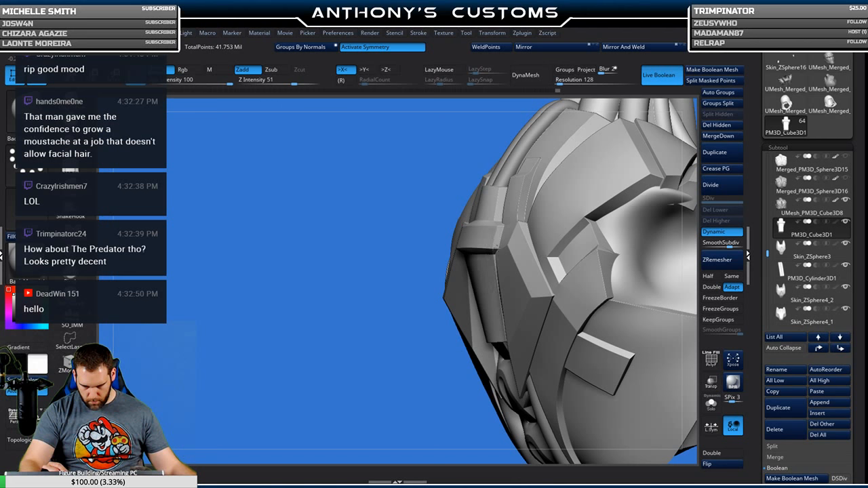
{"action": "mouse_move", "coordinate": [519, 253]}
{"action": "left_mouse_down"}
{"action": "mouse_move", "coordinate": [570, 224]}
{"action": "mouse_move", "coordinate": [535, 203]}
{"action": "mouse_move", "coordinate": [559, 192]}
{"action": "mouse_move", "coordinate": [599, 204]}
{"action": "mouse_move", "coordinate": [508, 251]}
{"action": "left_mouse_up"}
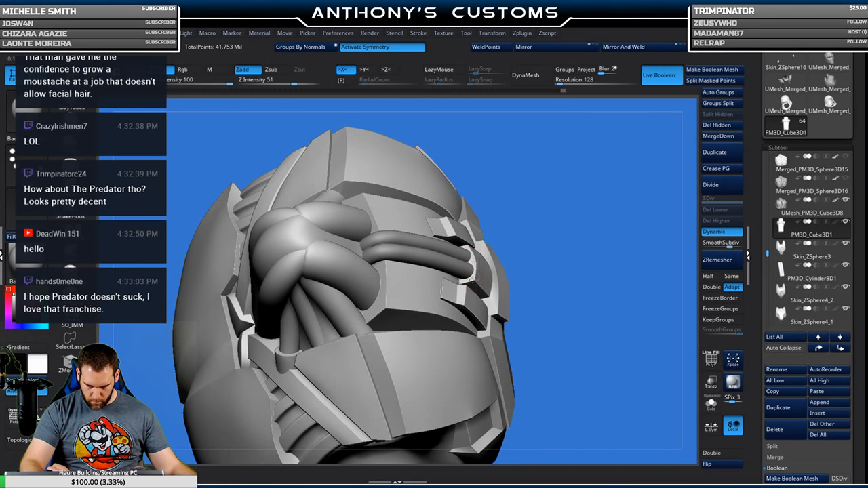
{"action": "left_click_drag", "start_coordinate": [541, 244], "coordinate": [496, 311]}
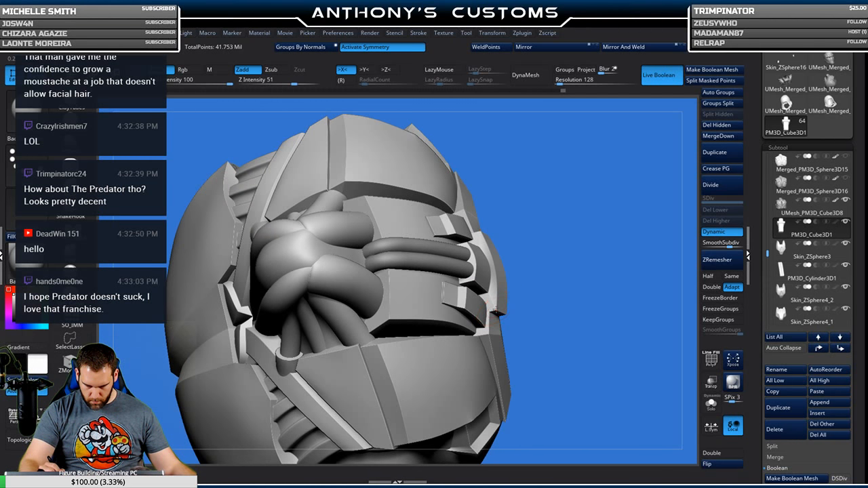
{"action": "mouse_move", "coordinate": [595, 254]}
{"action": "left_mouse_down"}
{"action": "mouse_move", "coordinate": [559, 234]}
{"action": "mouse_move", "coordinate": [559, 213]}
{"action": "mouse_move", "coordinate": [594, 199]}
{"action": "left_mouse_up"}
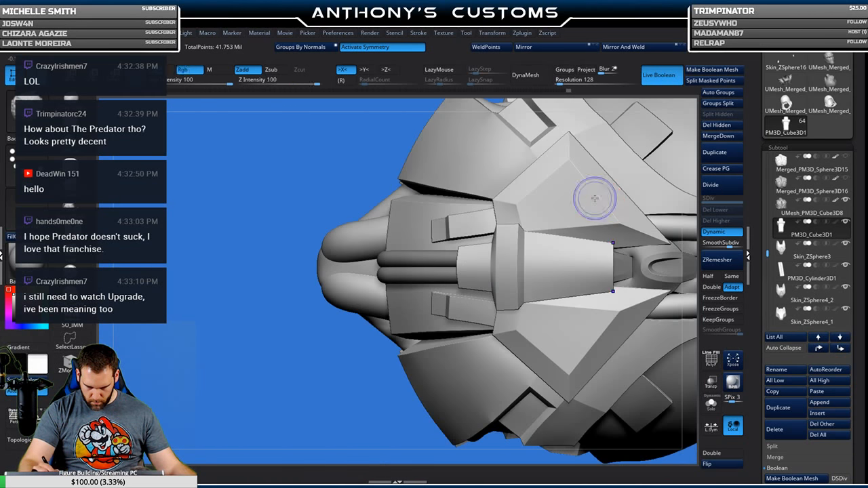
Zoom in on the crest plate's widest band and isolate the plate with Solo.
{"action": "right_click", "coordinate": [602, 202]}
{"action": "mouse_move", "coordinate": [566, 230]}
{"action": "right_mouse_down"}
{"action": "mouse_move", "coordinate": [550, 233]}
{"action": "mouse_move", "coordinate": [508, 293]}
{"action": "right_mouse_up"}
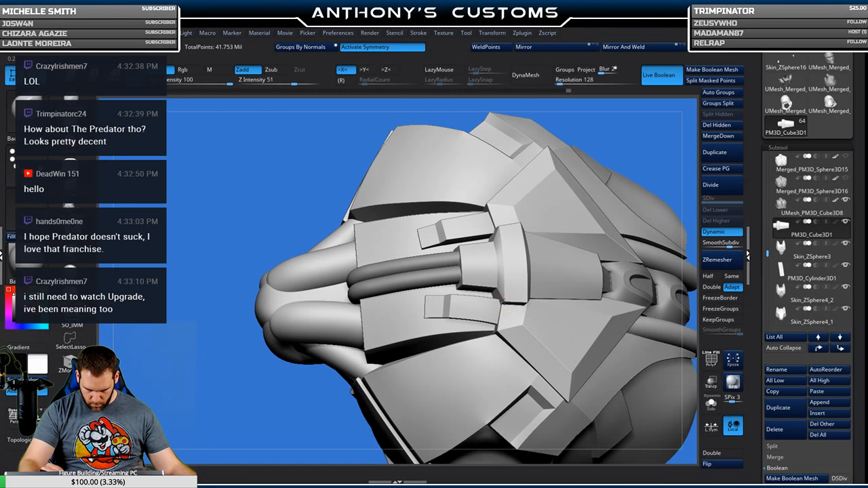
{"action": "mouse_move", "coordinate": [566, 231]}
{"action": "right_mouse_down", "text": "ctrl"}
{"action": "mouse_move", "coordinate": [545, 357]}
{"action": "mouse_move", "coordinate": [523, 278]}
{"action": "mouse_move", "coordinate": [424, 258]}
{"action": "right_mouse_up", "text": "ctrl"}
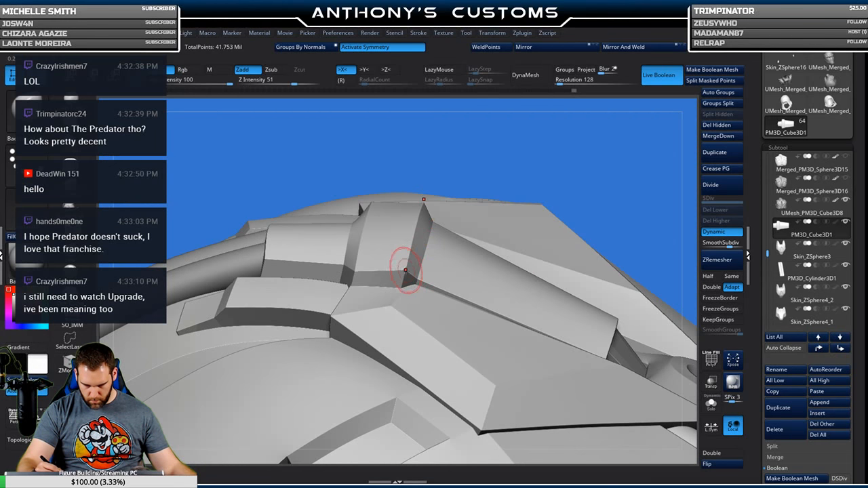
{"action": "left_click", "coordinate": [711, 402]}
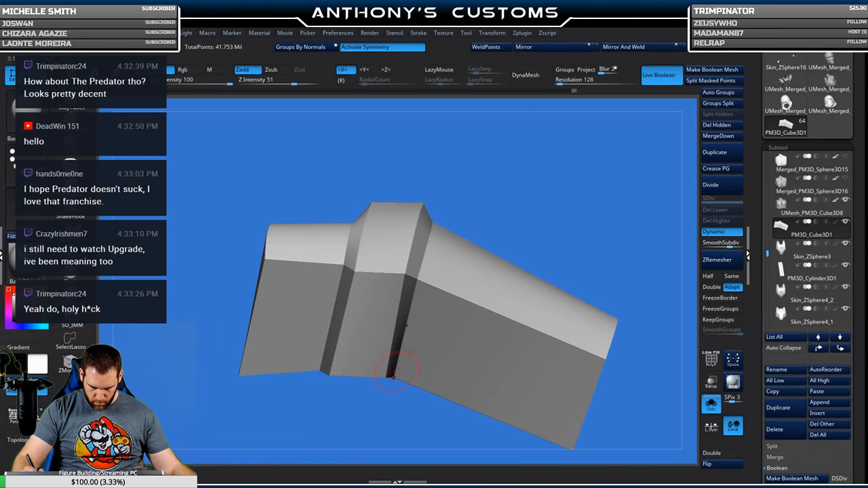
Reposition the lower corners of the crest plate's widest band with Move strokes in Solo and show the full helmet again.
{"action": "left_click_drag", "start_coordinate": [395, 377], "coordinate": [402, 378]}
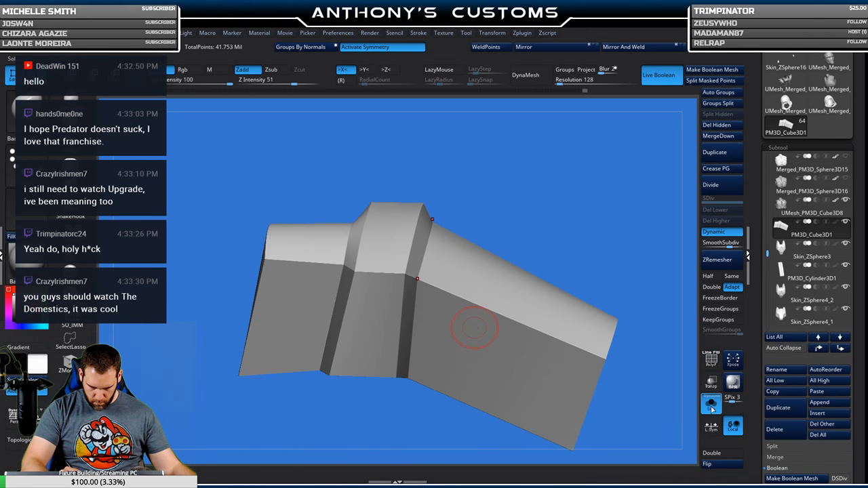
{"action": "left_click", "coordinate": [711, 405]}
{"action": "left_click_drag", "start_coordinate": [684, 305], "coordinate": [685, 384]}
{"action": "left_click", "coordinate": [711, 405]}
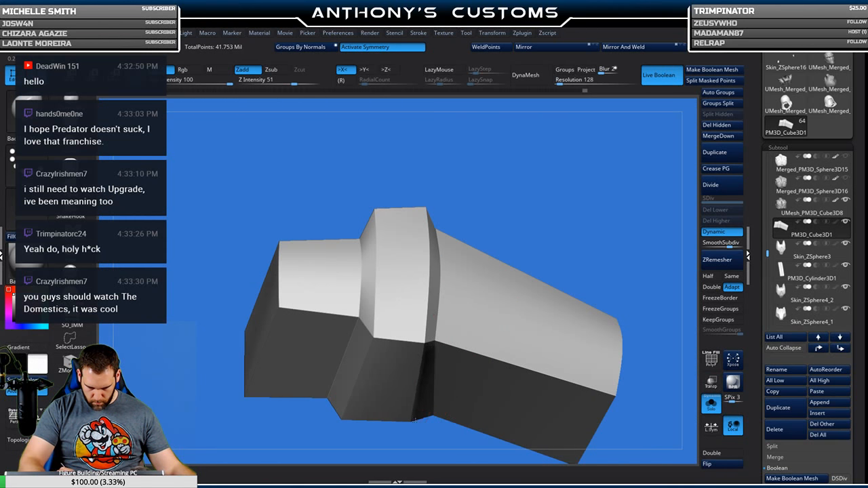
{"action": "left_click", "coordinate": [710, 405]}
{"action": "left_click", "coordinate": [711, 406]}
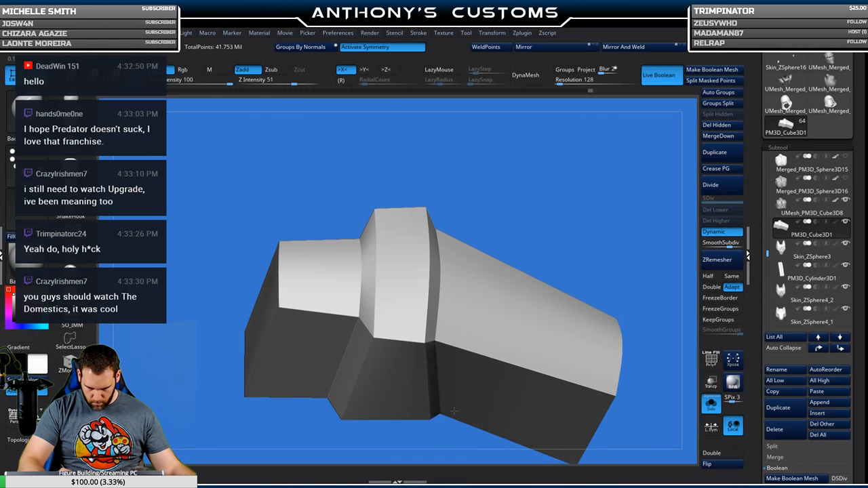
{"action": "left_click", "coordinate": [711, 405]}
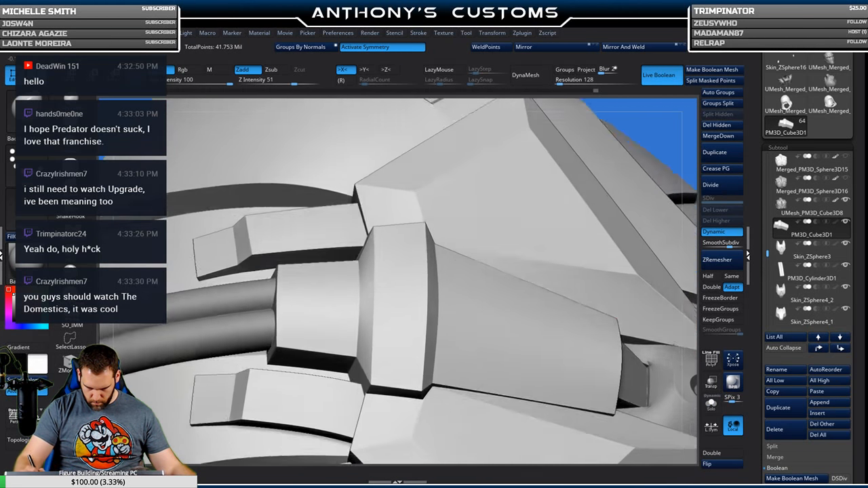
{"action": "right_click_drag", "start_coordinate": [504, 377], "coordinate": [461, 265]}
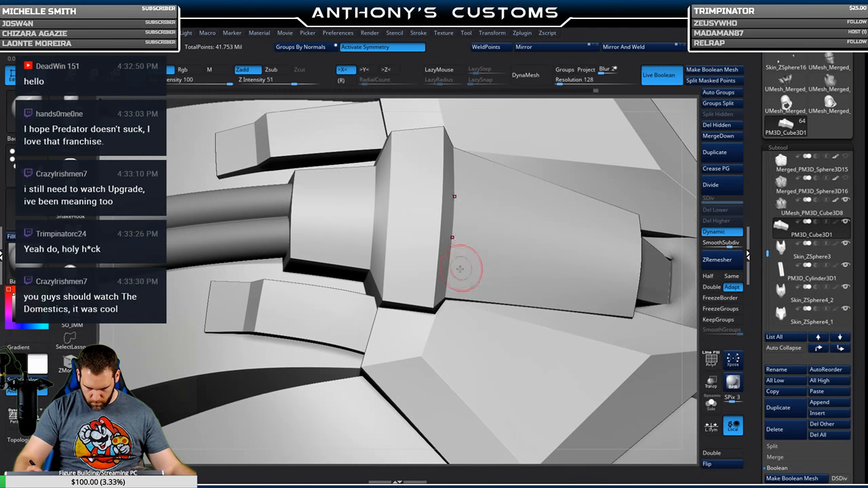
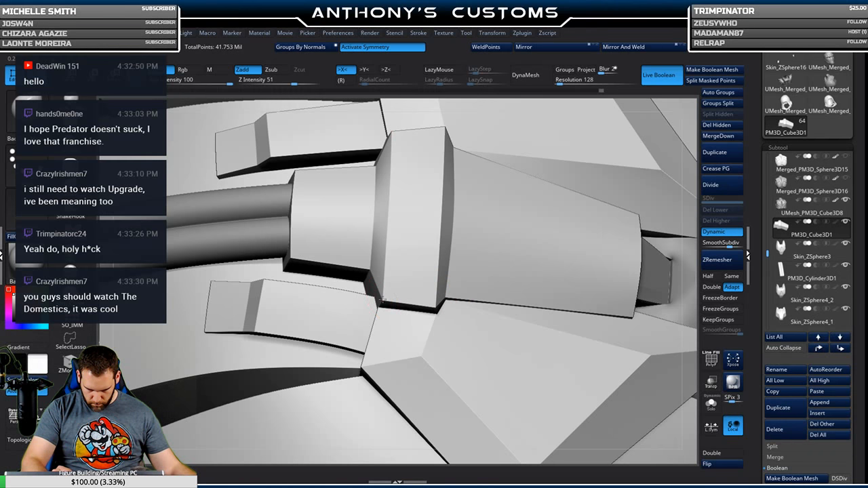
Examine how the crest plate sits against the helmet from the side, the front and underneath.
{"action": "right_click_drag", "start_coordinate": [491, 358], "coordinate": [574, 198], "text": "ctrl"}
{"action": "right_click_drag", "start_coordinate": [509, 280], "coordinate": [527, 405]}
{"action": "right_click_drag", "start_coordinate": [620, 282], "coordinate": [525, 410], "text": "alt"}
{"action": "right_click_drag", "start_coordinate": [600, 237], "coordinate": [559, 400], "text": "alt"}
{"action": "right_click_drag", "start_coordinate": [566, 281], "coordinate": [559, 370], "text": "alt"}
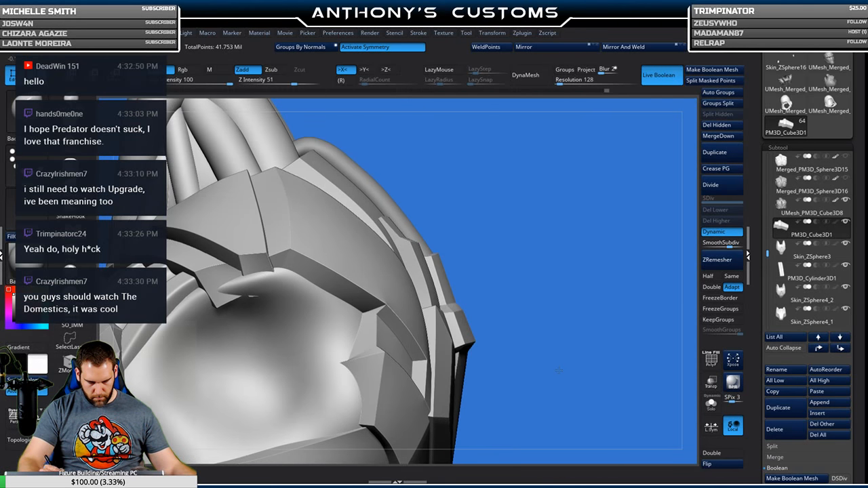
{"action": "right_click", "coordinate": [558, 271]}
{"action": "left_click_drag", "start_coordinate": [556, 273], "coordinate": [563, 273]}
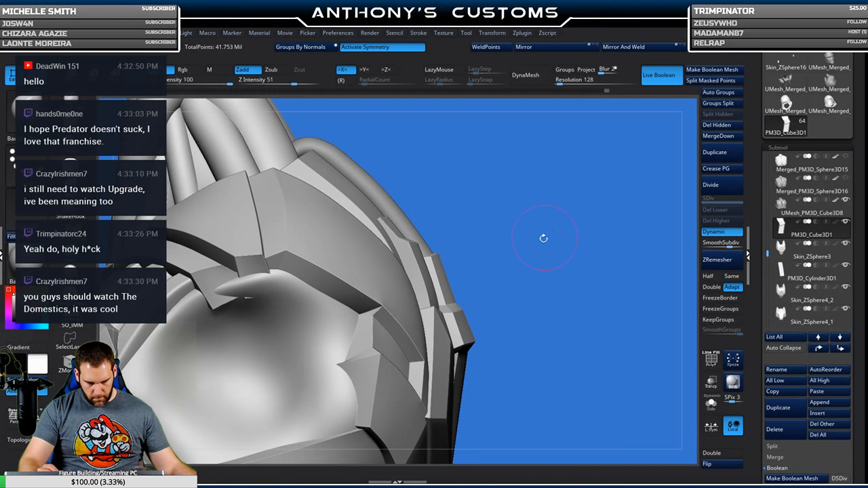
{"action": "right_click_drag", "start_coordinate": [573, 301], "coordinate": [559, 261]}
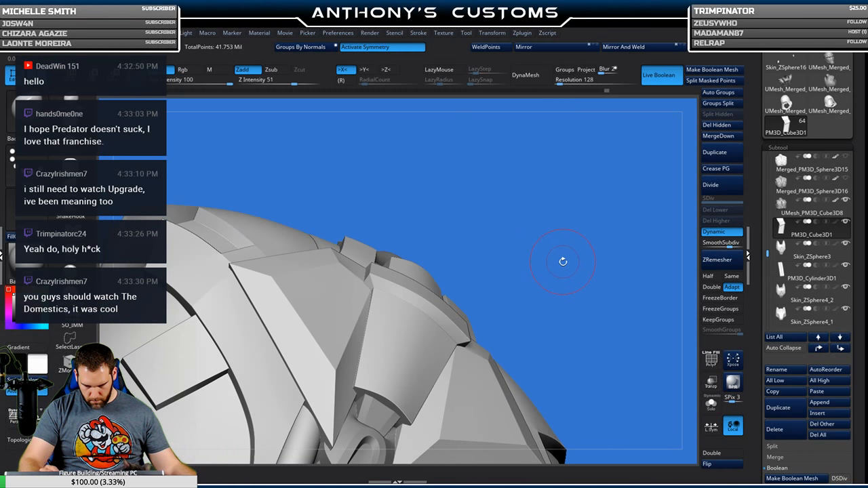
{"action": "right_click_drag", "start_coordinate": [552, 251], "coordinate": [533, 264]}
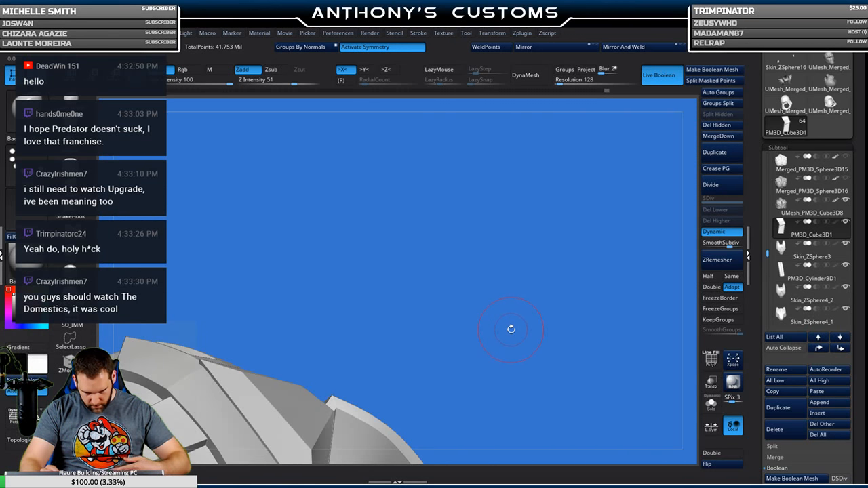
{"action": "right_click_drag", "start_coordinate": [569, 277], "coordinate": [573, 294]}
{"action": "mouse_move", "coordinate": [551, 261]}
{"action": "right_mouse_down"}
{"action": "mouse_move", "coordinate": [601, 303]}
{"action": "mouse_move", "coordinate": [569, 303]}
{"action": "mouse_move", "coordinate": [536, 281]}
{"action": "mouse_move", "coordinate": [553, 280]}
{"action": "right_mouse_up"}
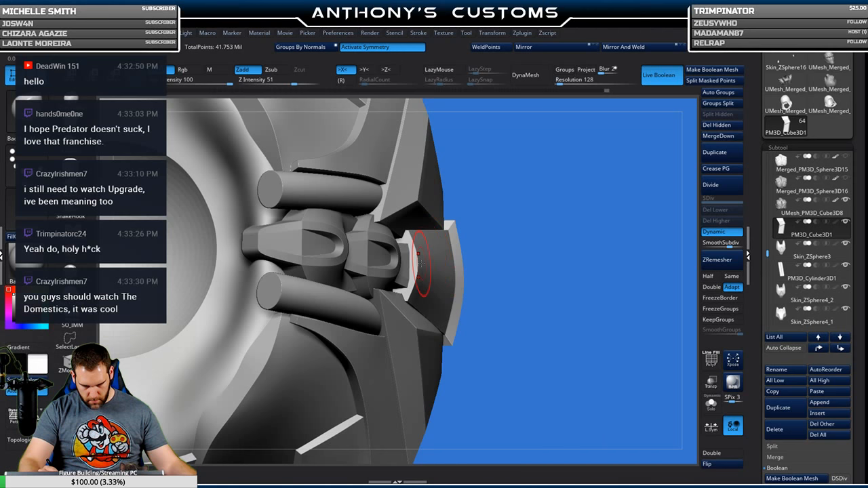
{"action": "right_click_drag", "start_coordinate": [542, 269], "coordinate": [566, 268]}
Check the crest plate's edge flow and silhouette on the helmet with the polyframe toggled on and off.
{"action": "key", "text": "shift+f"}
{"action": "right_click_drag", "start_coordinate": [545, 214], "coordinate": [548, 217]}
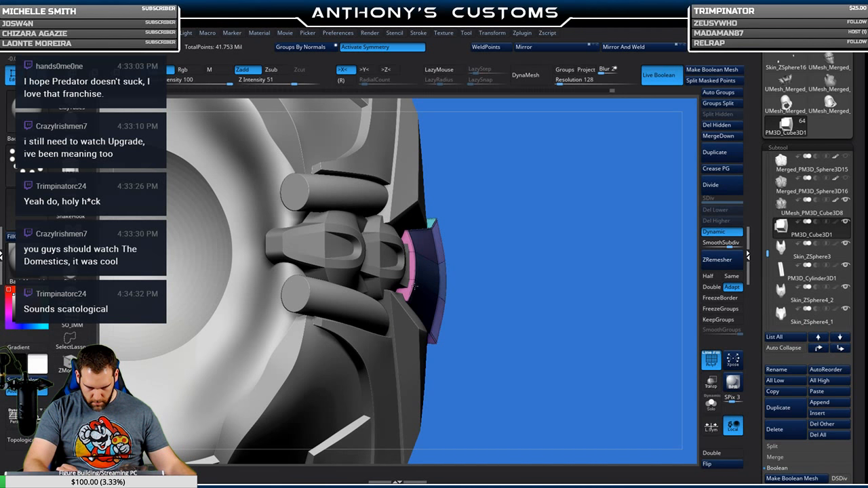
{"action": "right_click_drag", "start_coordinate": [483, 229], "coordinate": [654, 251]}
{"action": "key", "text": "f"}
{"action": "key", "text": "shift+f"}
{"action": "right_click_drag", "start_coordinate": [606, 227], "coordinate": [554, 328]}
{"action": "key", "text": "shift+f"}
{"action": "left_click_drag", "start_coordinate": [584, 352], "coordinate": [563, 366]}
{"action": "key", "text": "shift+f"}
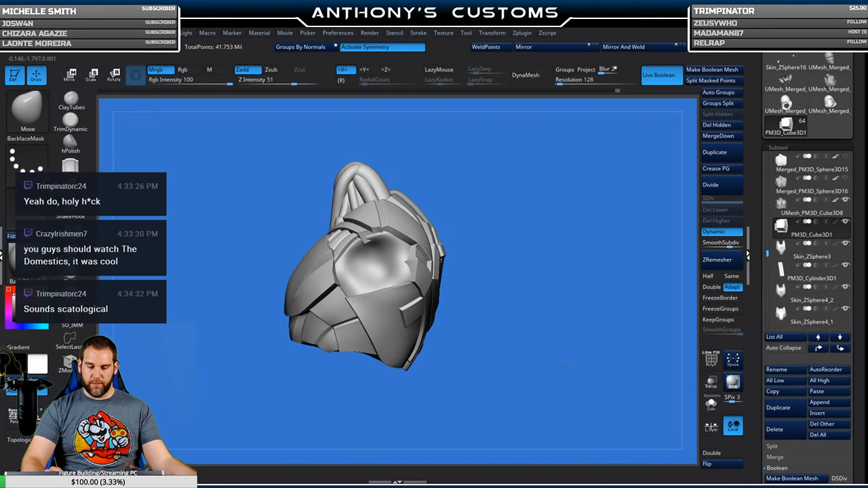
{"action": "mouse_move", "coordinate": [567, 310]}
{"action": "left_mouse_down", "text": "alt"}
{"action": "mouse_move", "coordinate": [571, 375]}
{"action": "mouse_move", "coordinate": [560, 387]}
{"action": "mouse_move", "coordinate": [529, 346]}
{"action": "left_mouse_up", "text": "alt"}
{"action": "mouse_move", "coordinate": [540, 139]}
{"action": "left_mouse_down", "text": "alt"}
{"action": "mouse_move", "coordinate": [543, 184]}
{"action": "mouse_move", "coordinate": [580, 215]}
{"action": "left_mouse_up", "text": "alt"}
{"action": "key", "text": "shift+f"}
{"action": "key", "text": "space"}
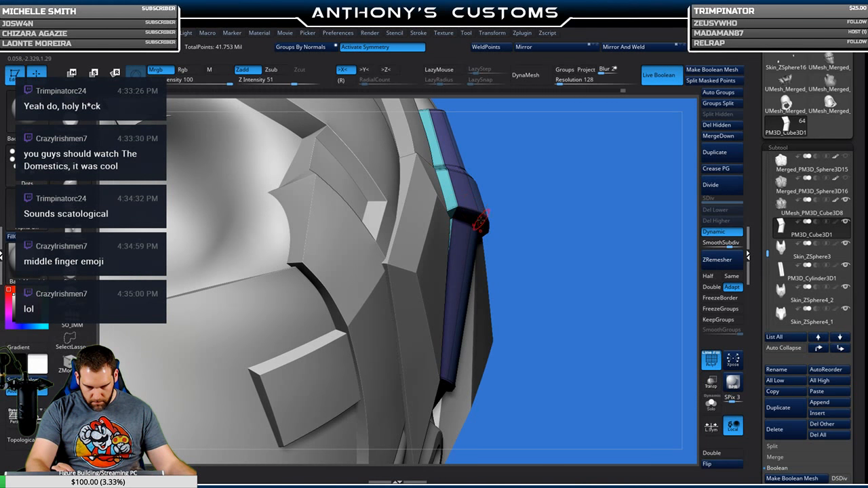
Hide the polyframe, isolate the crest plate, pull the lower side corner of its widest band downward with a Move stroke, and restore the helmet.
{"action": "left_click_drag", "start_coordinate": [564, 216], "coordinate": [490, 252]}
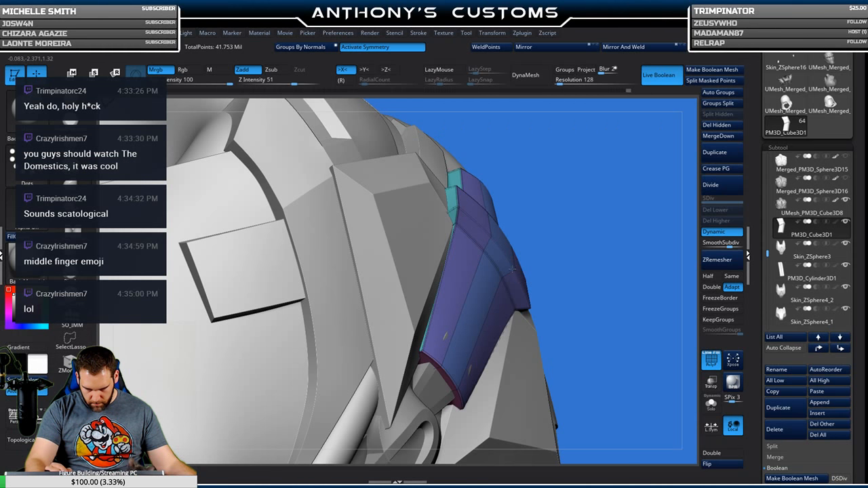
{"action": "left_click_drag", "start_coordinate": [543, 220], "coordinate": [600, 207]}
{"action": "left_click_drag", "start_coordinate": [547, 208], "coordinate": [420, 306]}
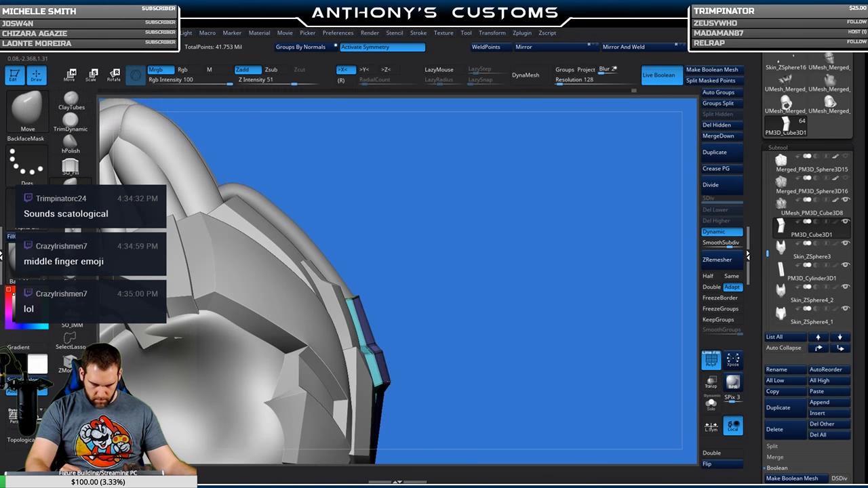
{"action": "left_click_drag", "start_coordinate": [513, 356], "coordinate": [552, 248], "text": "alt"}
{"action": "key", "text": "shift+f"}
{"action": "left_click_drag", "start_coordinate": [575, 276], "coordinate": [551, 261]}
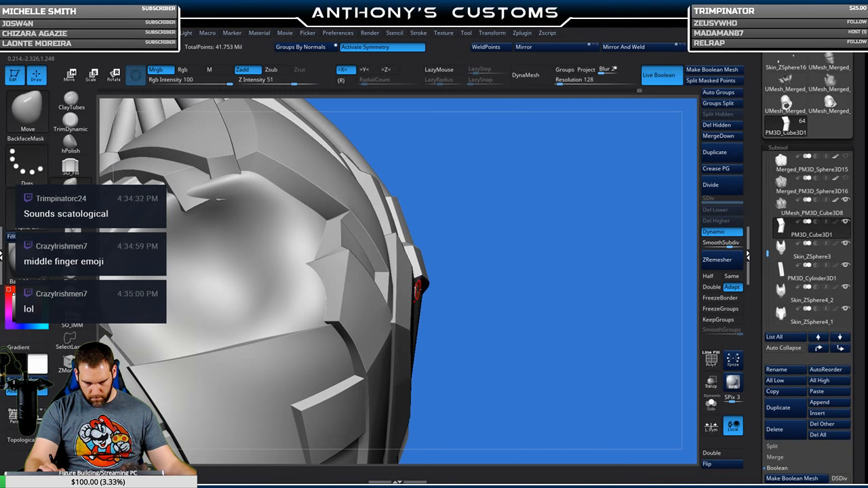
{"action": "left_click_drag", "start_coordinate": [582, 248], "coordinate": [582, 326], "text": "alt"}
{"action": "left_click_drag", "start_coordinate": [582, 291], "coordinate": [462, 271]}
{"action": "left_click", "coordinate": [712, 405]}
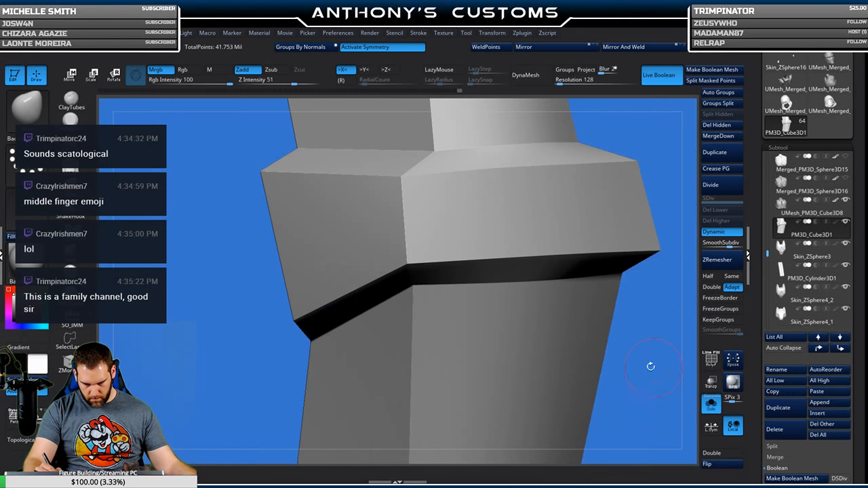
{"action": "mouse_move", "coordinate": [300, 320]}
{"action": "left_mouse_down"}
{"action": "mouse_move", "coordinate": [312, 351]}
{"action": "mouse_move", "coordinate": [297, 334]}
{"action": "left_mouse_up"}
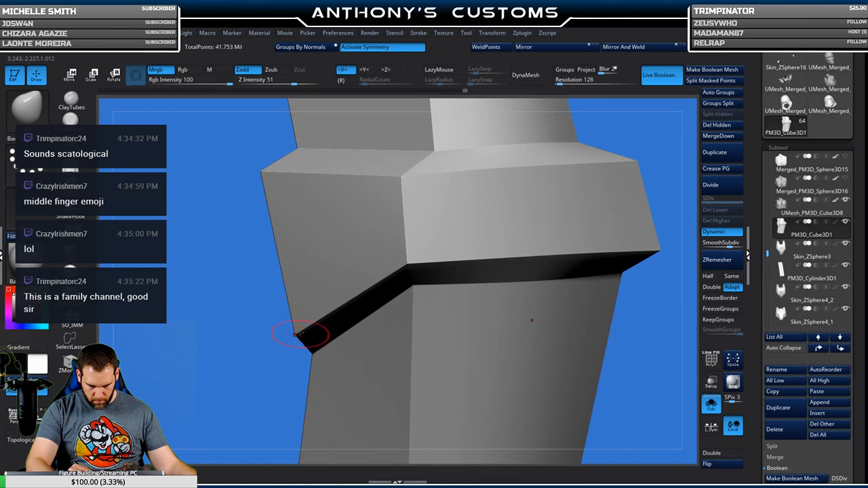
{"action": "left_click", "coordinate": [711, 407]}
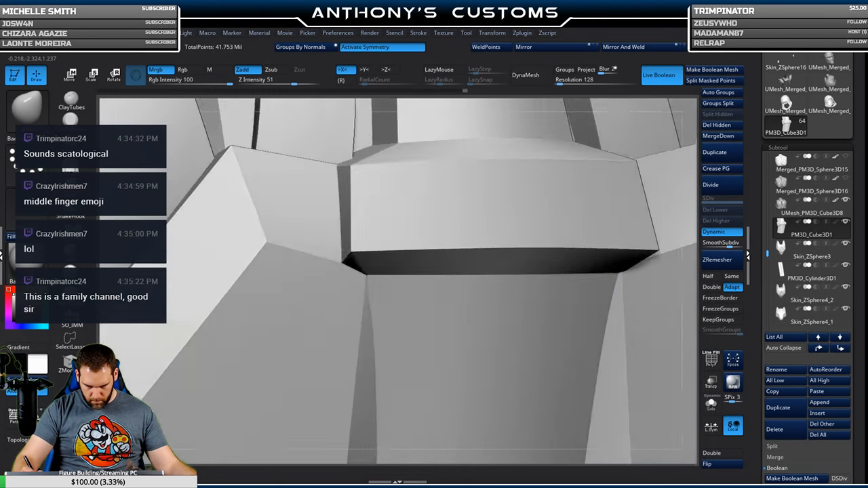
Mirror the crest plate and apply Mirror And Weld to match both sides of its widest band.
{"action": "right_click_drag", "start_coordinate": [655, 420], "coordinate": [563, 339]}
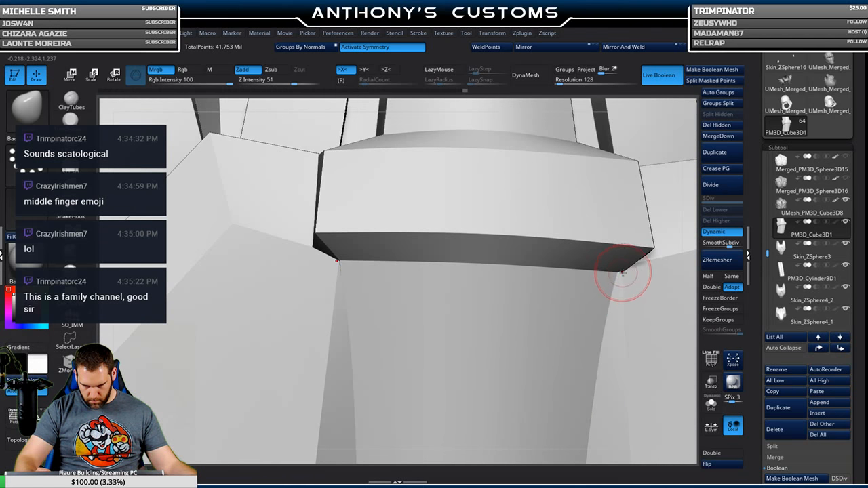
{"action": "right_click_drag", "start_coordinate": [627, 290], "coordinate": [630, 242]}
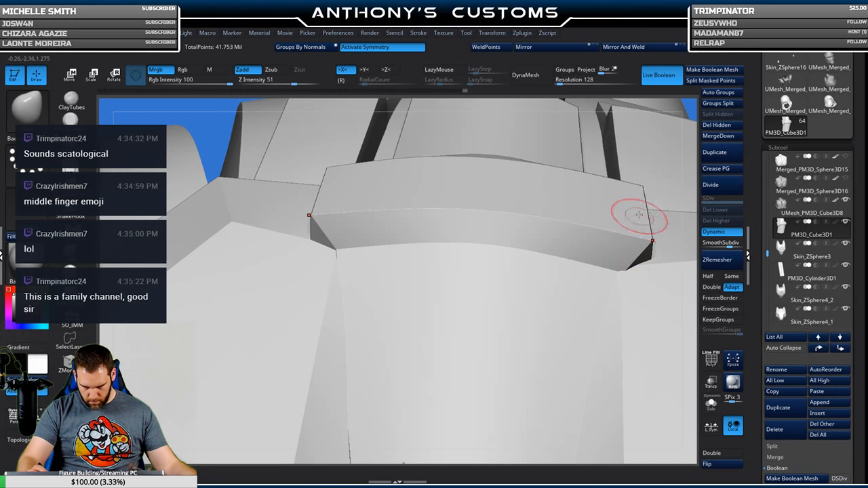
{"action": "left_click", "coordinate": [560, 51]}
{"action": "left_click", "coordinate": [561, 51]}
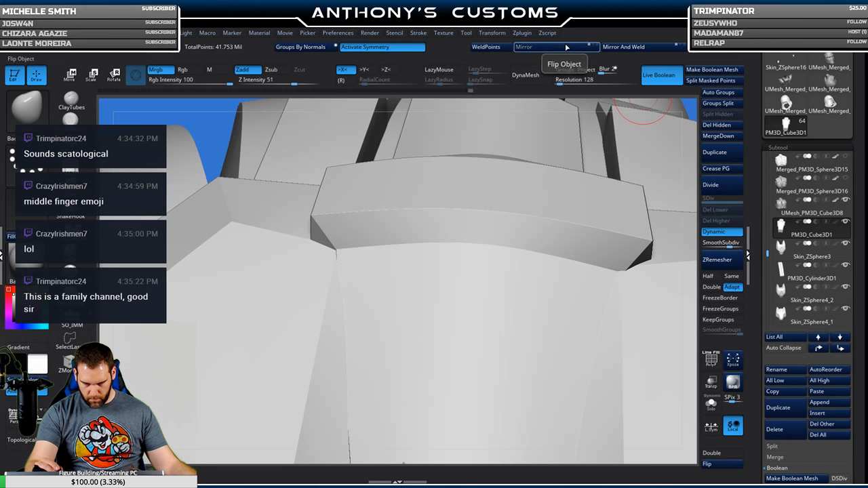
{"action": "left_click", "coordinate": [566, 47]}
{"action": "left_click", "coordinate": [645, 47]}
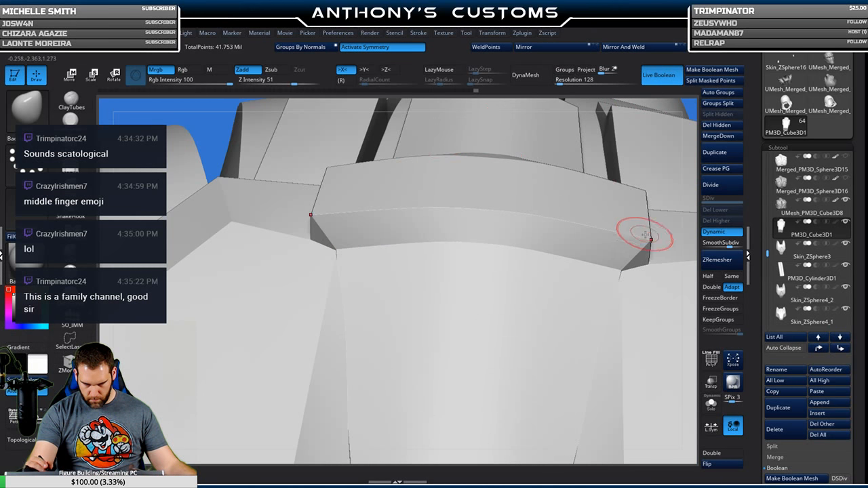
Inspect the mirrored crest plate's band corners and lower end against the surrounding helmet panels.
{"action": "right_click_drag", "start_coordinate": [641, 232], "coordinate": [639, 200]}
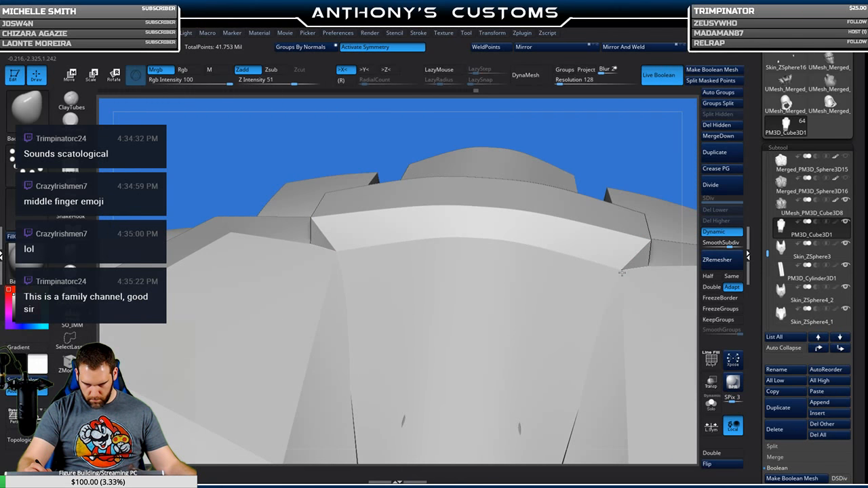
{"action": "right_click_drag", "start_coordinate": [582, 297], "coordinate": [534, 249]}
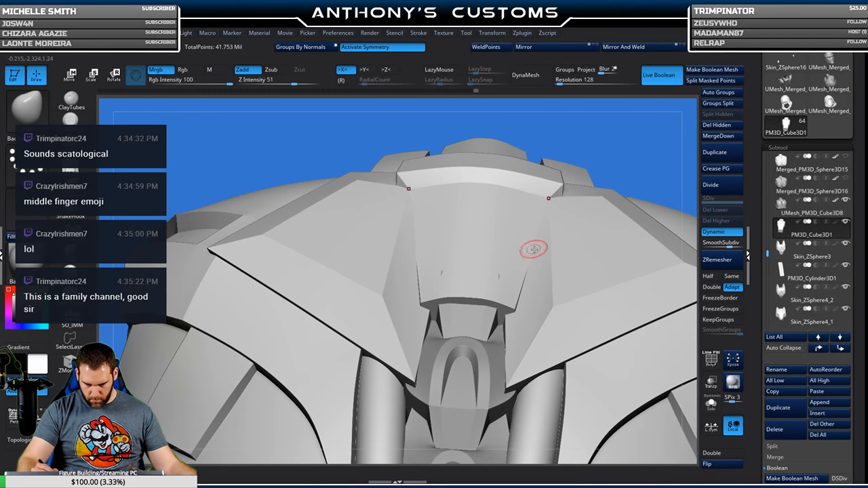
{"action": "right_click_drag", "start_coordinate": [544, 281], "coordinate": [532, 279]}
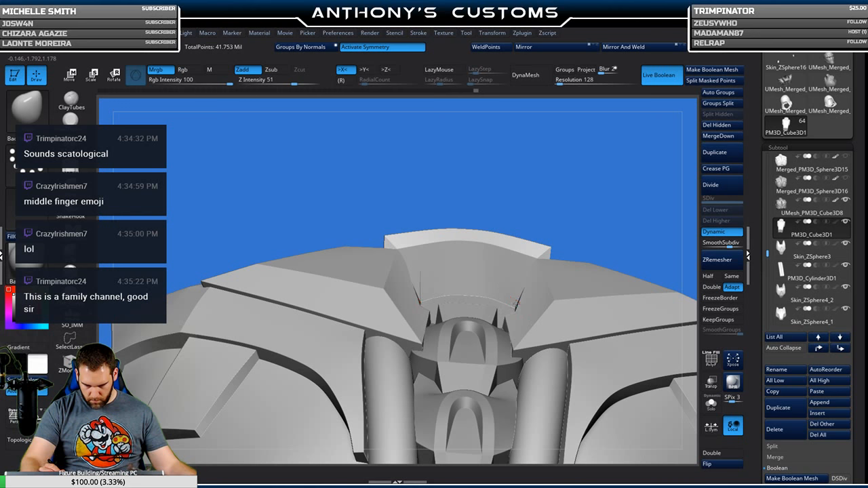
{"action": "right_click_drag", "start_coordinate": [516, 295], "coordinate": [528, 300]}
{"action": "right_click_drag", "start_coordinate": [525, 266], "coordinate": [453, 288]}
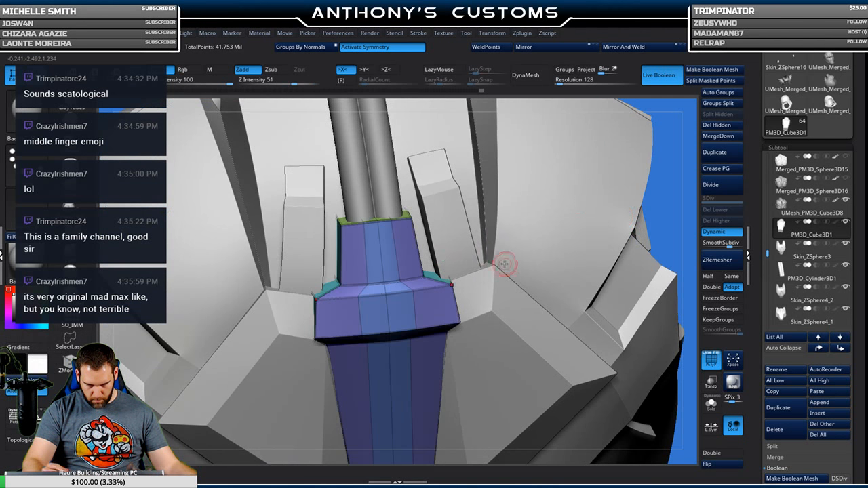
{"action": "right_click_drag", "start_coordinate": [505, 264], "coordinate": [475, 269]}
{"action": "key", "text": "shift+f"}
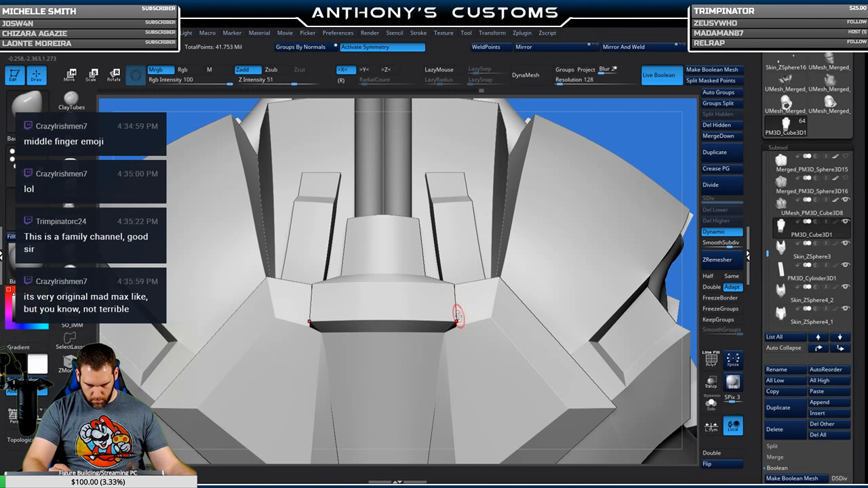
Review the crest plate's proportions on the helmet close up and from the full front with the polyframe shown.
{"action": "mouse_move", "coordinate": [468, 316]}
{"action": "right_mouse_down"}
{"action": "mouse_move", "coordinate": [482, 263]}
{"action": "mouse_move", "coordinate": [454, 388]}
{"action": "right_mouse_up"}
{"action": "key", "text": "shift+f"}
{"action": "key", "text": "shift+f"}
{"action": "right_click_drag", "start_coordinate": [457, 341], "coordinate": [499, 338]}
{"action": "key", "text": "f"}
{"action": "right_click_drag", "start_coordinate": [467, 309], "coordinate": [642, 272]}
{"action": "key", "text": "shift+f"}
{"action": "right_click_drag", "start_coordinate": [563, 251], "coordinate": [526, 244]}
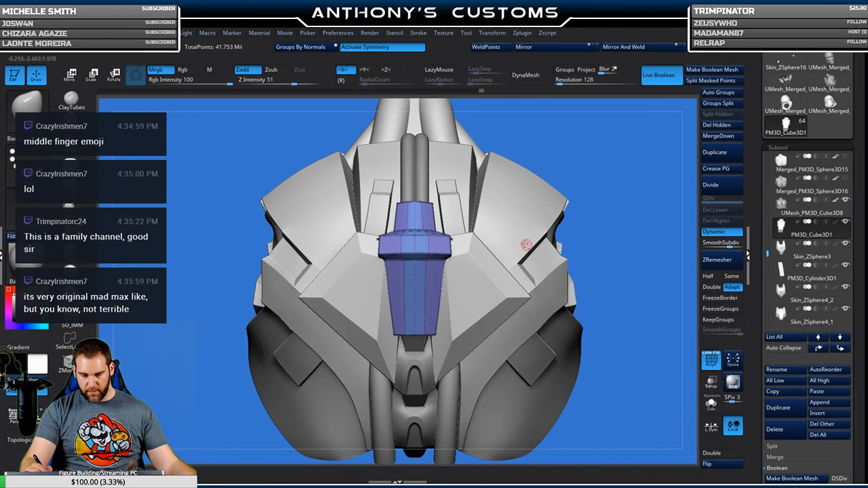
Switch to the ZModeler brush and hide the polyframe lines with the whole helmet in view.
{"action": "left_click", "coordinate": [69, 356]}
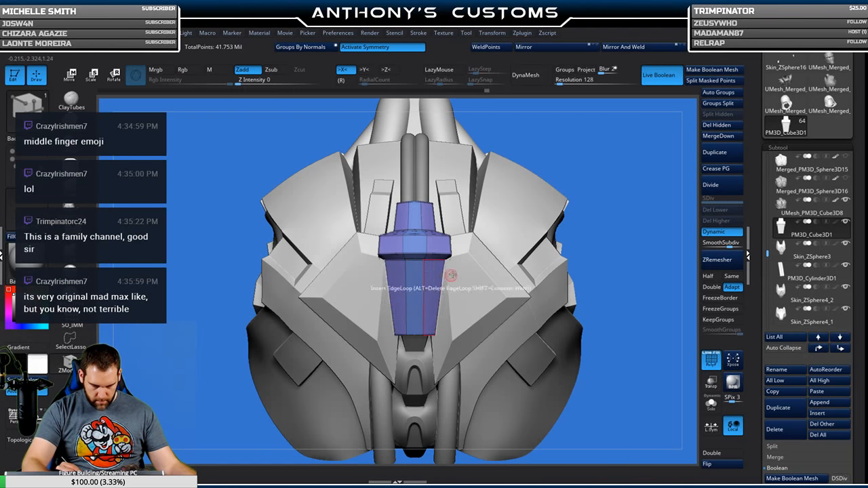
{"action": "key", "text": "shift+f"}
{"action": "mouse_move", "coordinate": [616, 201]}
{"action": "right_mouse_down"}
{"action": "mouse_move", "coordinate": [603, 225]}
{"action": "mouse_move", "coordinate": [615, 205]}
{"action": "right_mouse_up"}
{"action": "right_click_drag", "start_coordinate": [566, 323], "coordinate": [584, 300]}
{"action": "right_click_drag", "start_coordinate": [530, 299], "coordinate": [611, 226]}
Apply the crest plate's Dynamic Subdiv to convert its smoothing into real geometry.
{"action": "left_click_drag", "start_coordinate": [854, 296], "coordinate": [854, 233]}
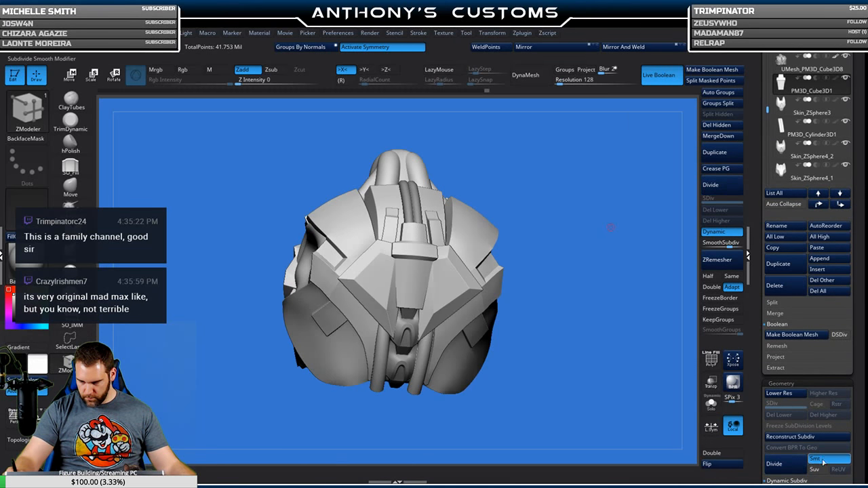
{"action": "left_click", "coordinate": [790, 437]}
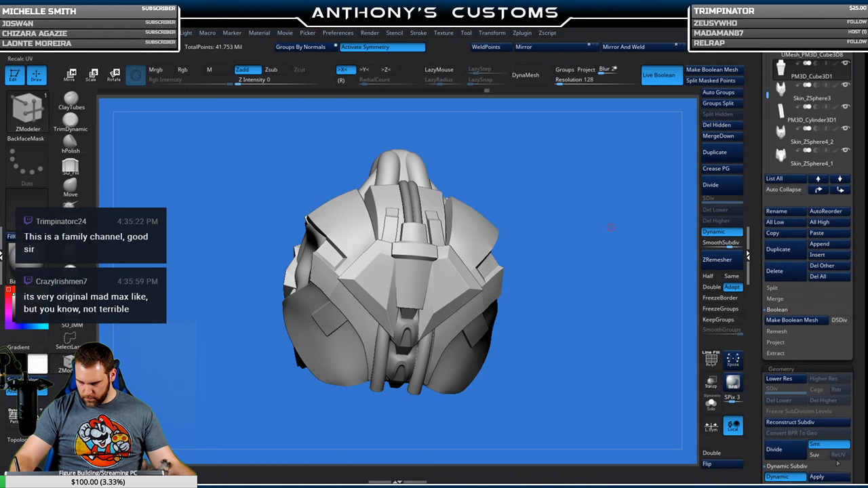
{"action": "left_click_drag", "start_coordinate": [855, 137], "coordinate": [856, 191]}
Select the UMesh_PM3D_Cube3D8 helmet subtool, check its polyframe, and pick the PM3D_Cube3D1 crest plate subtool.
{"action": "left_click", "coordinate": [786, 107]}
{"action": "key", "text": "shift+f"}
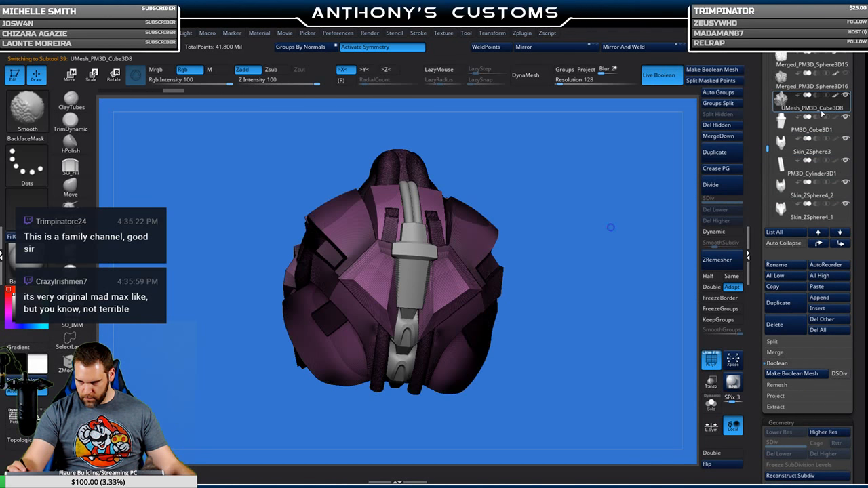
{"action": "left_click", "coordinate": [786, 123]}
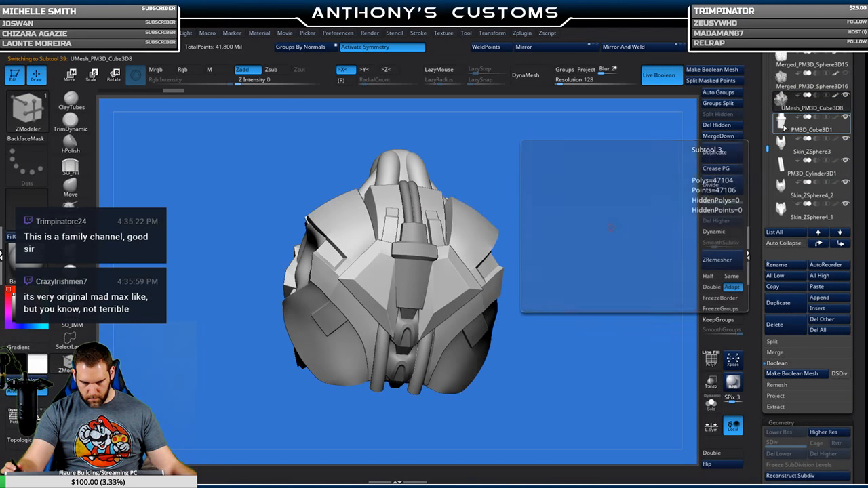
Select the PM3D_Cylinder3D1 cable subtool and apply its Dynamic Subdiv to turn the smoothing into real geometry.
{"action": "left_click", "coordinate": [785, 146]}
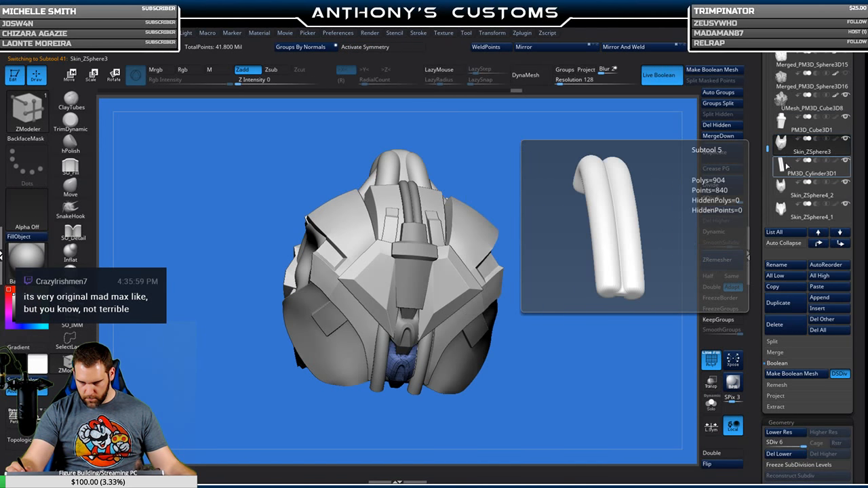
{"action": "left_click", "coordinate": [785, 170]}
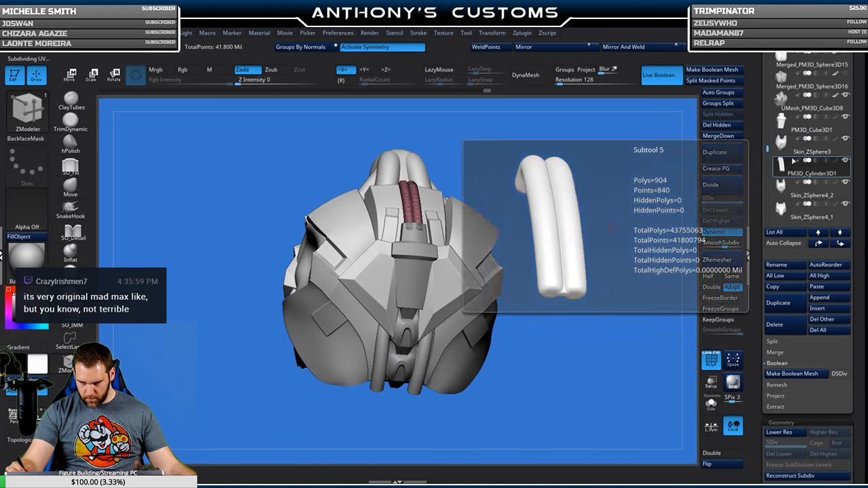
{"action": "scroll", "coordinate": [859, 331], "scroll_direction": "down", "scroll_amount": 3}
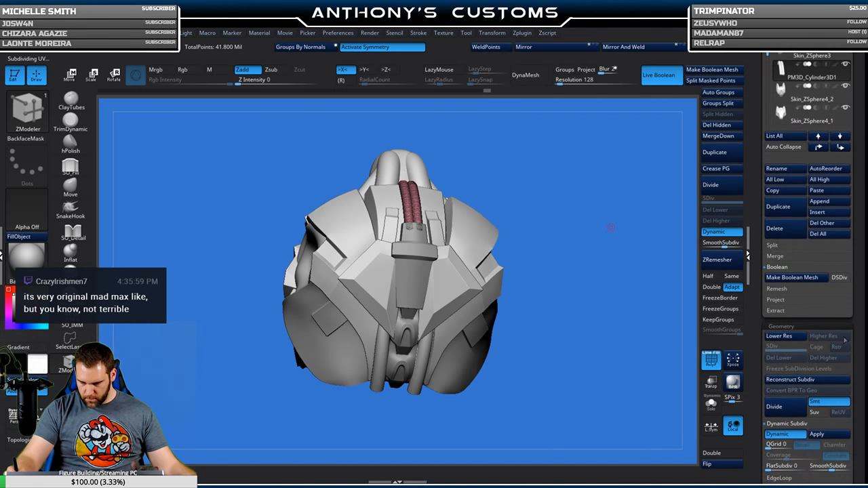
{"action": "left_click", "coordinate": [818, 434]}
Check both Skin_ZSphere4 subtools, then merge the PM3D_Cube3D1 plate and the Skin_ZSphere3 part into UMesh_PM3D_Cube3D8.
{"action": "left_click", "coordinate": [783, 99]}
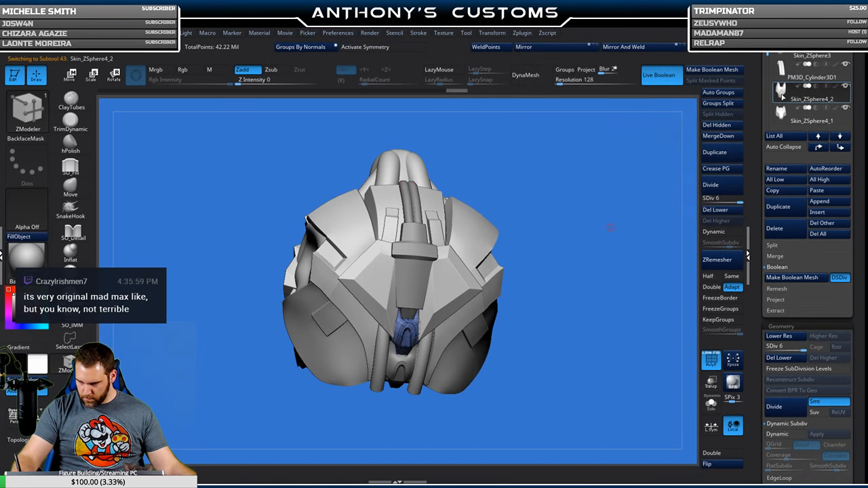
{"action": "left_click", "coordinate": [787, 114]}
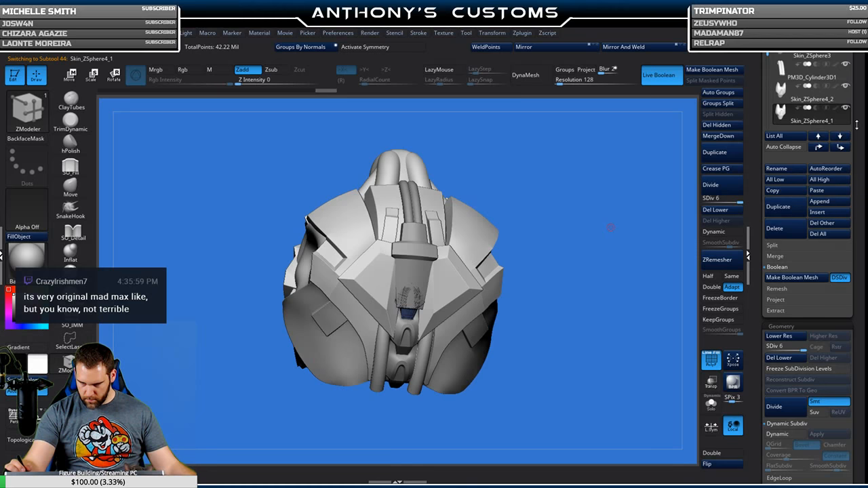
{"action": "scroll", "coordinate": [856, 125], "scroll_direction": "up", "scroll_amount": 3}
{"action": "left_click", "coordinate": [783, 108]}
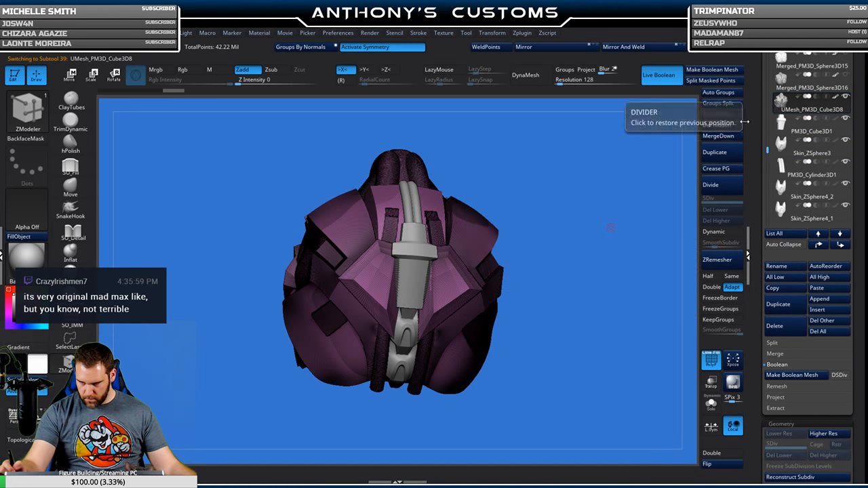
{"action": "left_click", "coordinate": [718, 136]}
{"action": "left_click", "coordinate": [704, 151]}
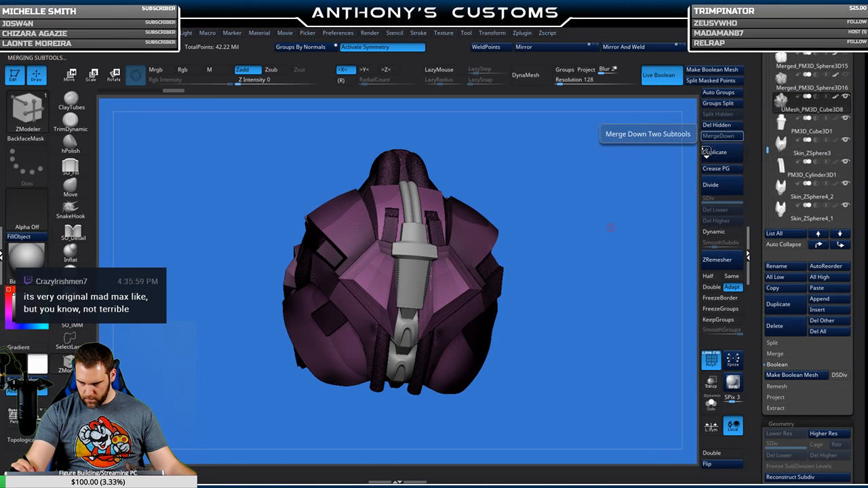
{"action": "left_click", "coordinate": [719, 136]}
{"action": "left_click", "coordinate": [690, 156]}
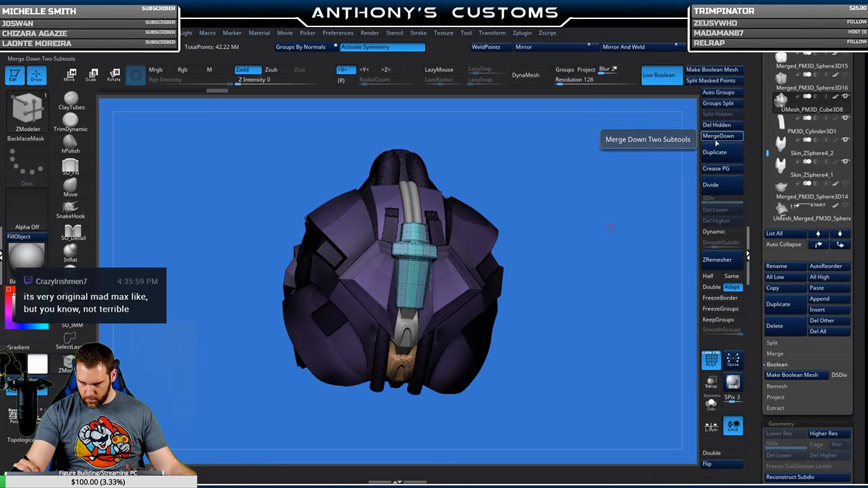
Merge the PM3D_Cylinder3D1 cables, Skin_ZSphere4_2 and Skin_ZSphere4_1 down into UMesh_PM3D_Cube3D8.
{"action": "left_click", "coordinate": [718, 136]}
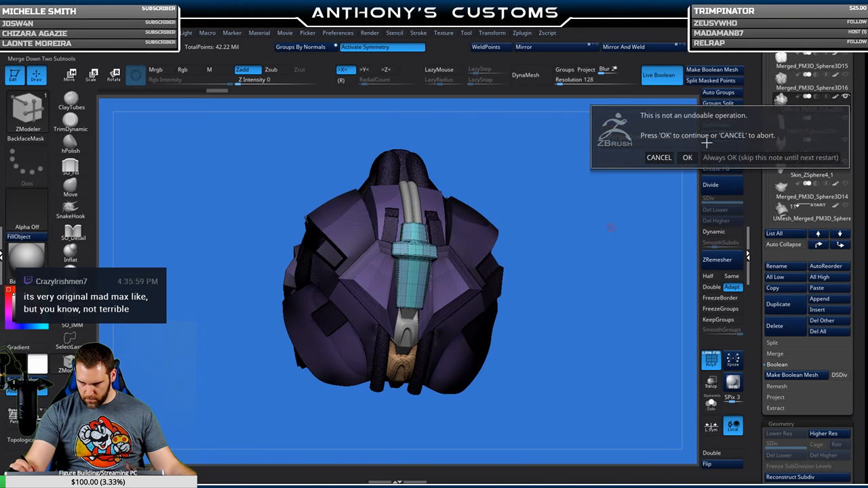
{"action": "left_click", "coordinate": [690, 155]}
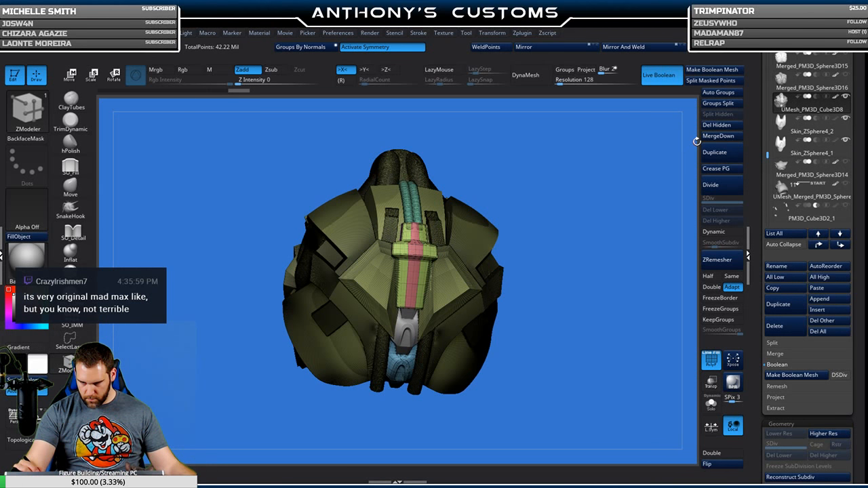
{"action": "left_click", "coordinate": [719, 136]}
{"action": "left_click", "coordinate": [690, 156]}
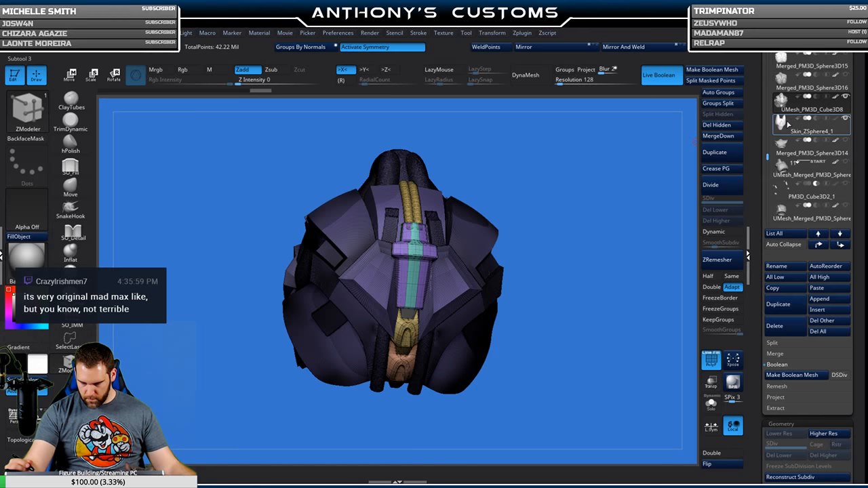
{"action": "left_click", "coordinate": [718, 135]}
{"action": "left_click", "coordinate": [690, 155]}
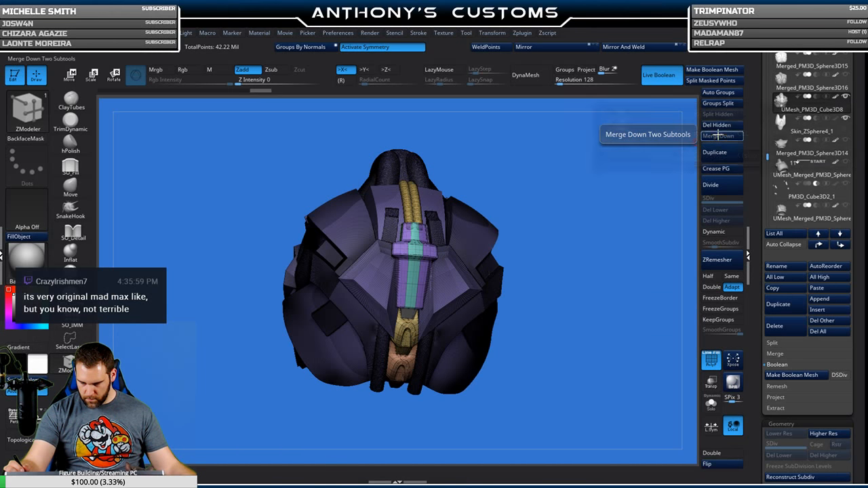
Show and select the UMesh_PM3D_Cube3D7 subtool, with all other subtools hidden.
{"action": "left_click_drag", "start_coordinate": [585, 327], "coordinate": [606, 315]}
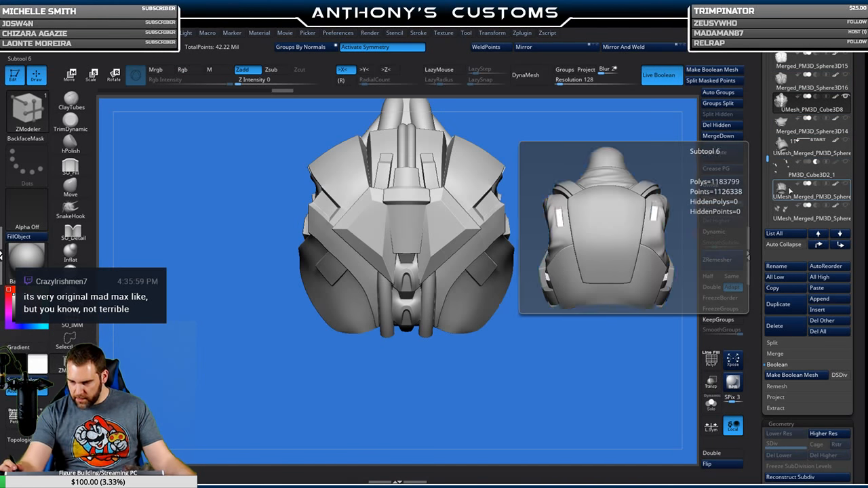
{"action": "left_click_drag", "start_coordinate": [767, 161], "coordinate": [769, 181]}
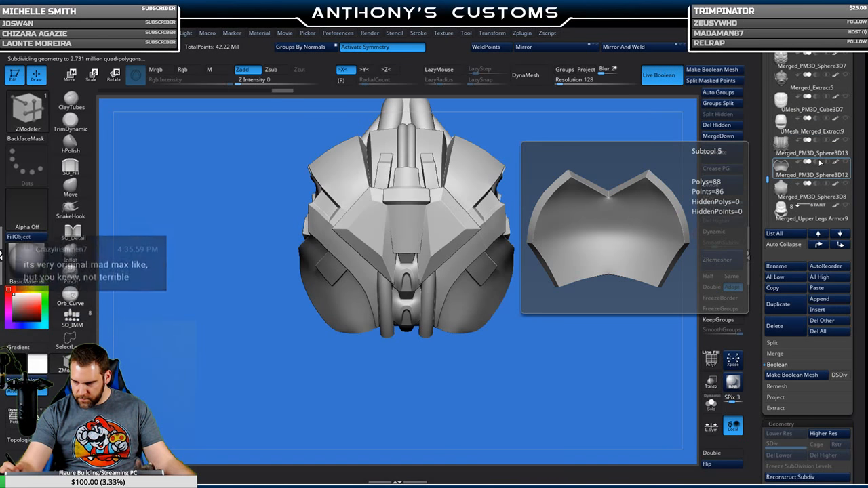
{"action": "left_click_drag", "start_coordinate": [768, 181], "coordinate": [767, 123]}
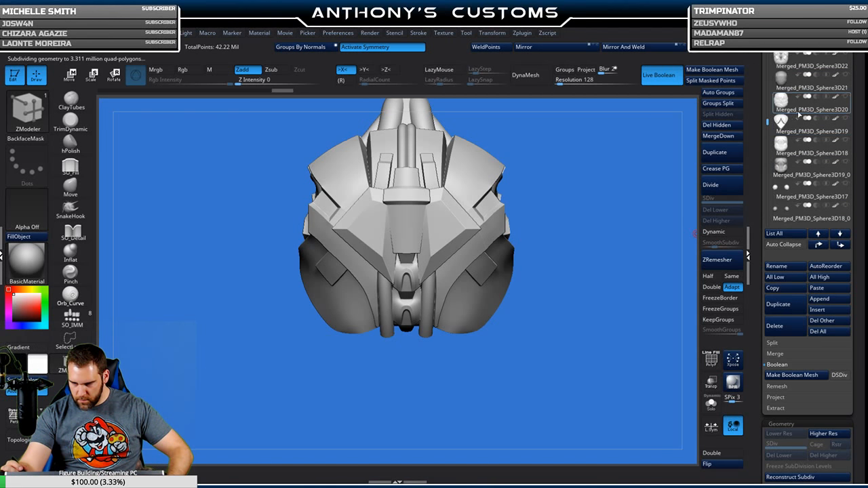
{"action": "scroll", "coordinate": [782, 115], "scroll_direction": "up", "scroll_amount": 2}
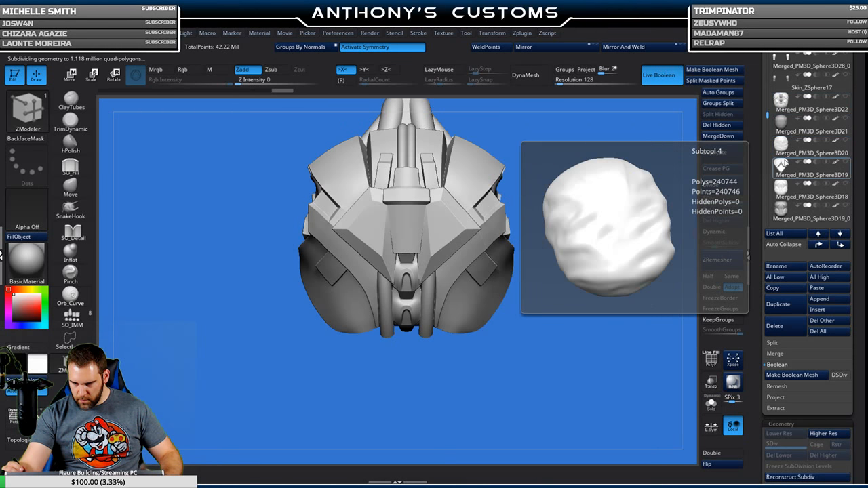
{"action": "left_click_drag", "start_coordinate": [767, 112], "coordinate": [768, 153]}
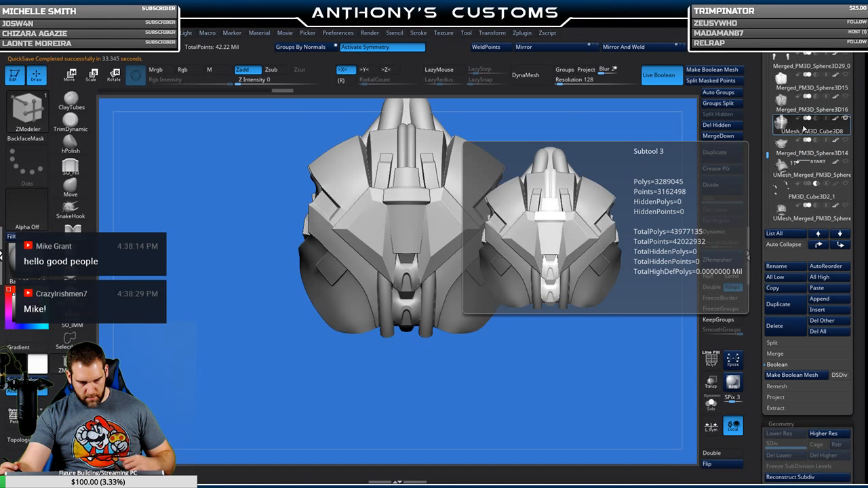
{"action": "left_click_drag", "start_coordinate": [768, 155], "coordinate": [768, 166]}
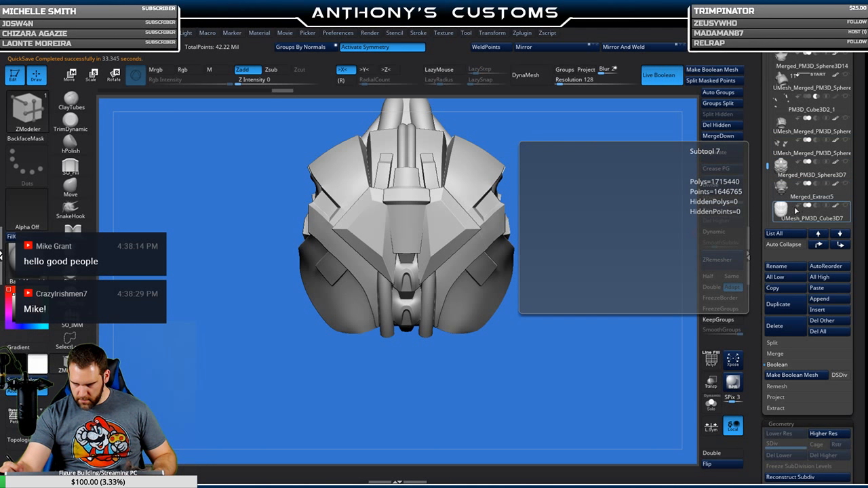
{"action": "left_click", "coordinate": [845, 206]}
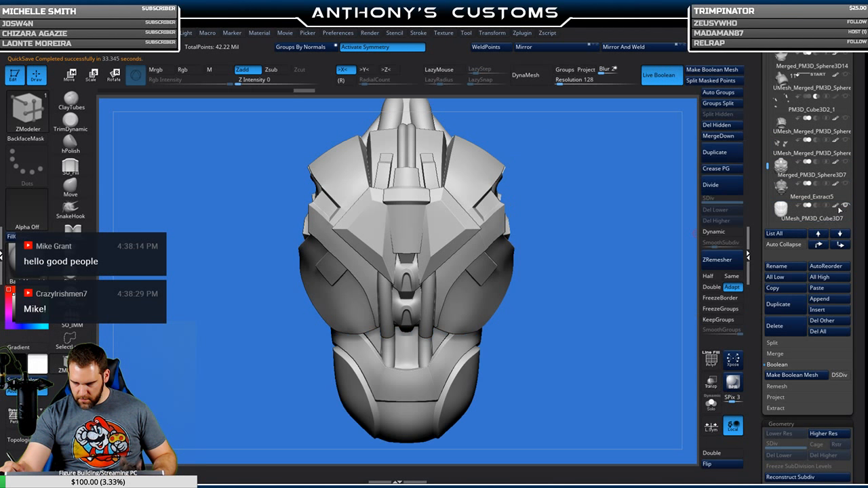
{"action": "left_click", "coordinate": [814, 217]}
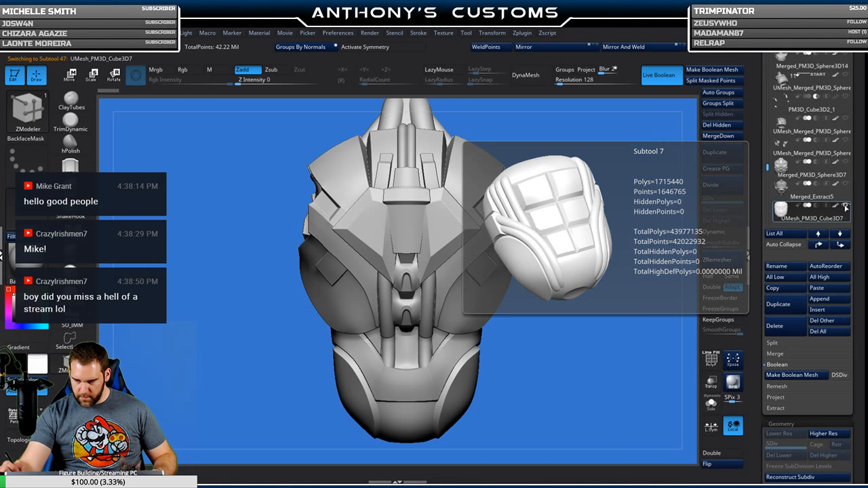
{"action": "left_click", "coordinate": [845, 206], "text": "shift"}
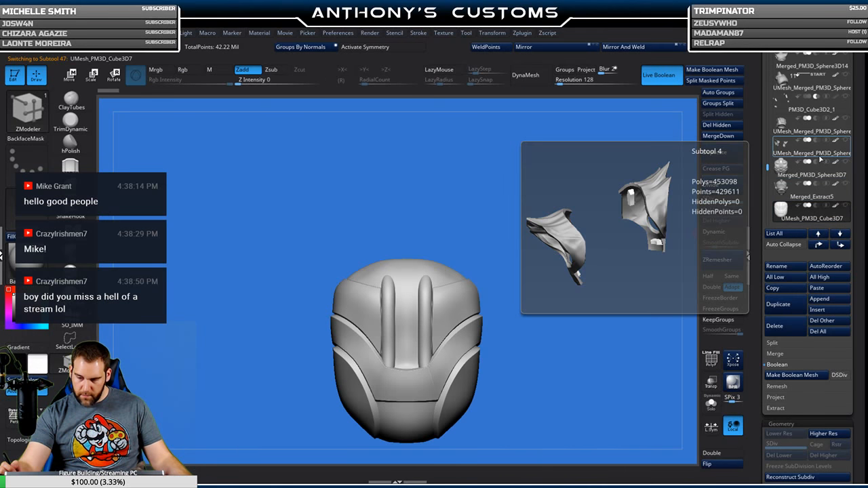
Paste the copied Skin_ZSphere3 part below UMesh_PM3D_Cube3D7, turn off its symmetry and center the transform gizmo on it.
{"action": "left_click", "coordinate": [820, 289]}
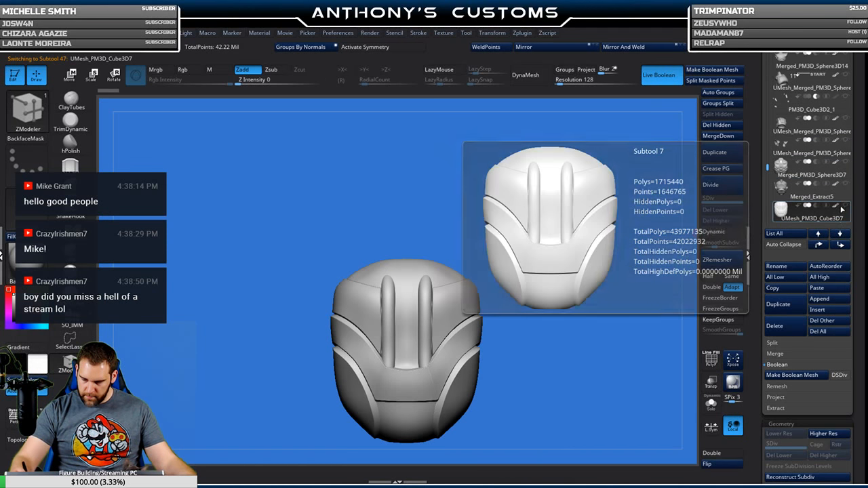
{"action": "left_click_drag", "start_coordinate": [601, 295], "coordinate": [609, 238], "text": "alt"}
{"action": "key", "text": "w"}
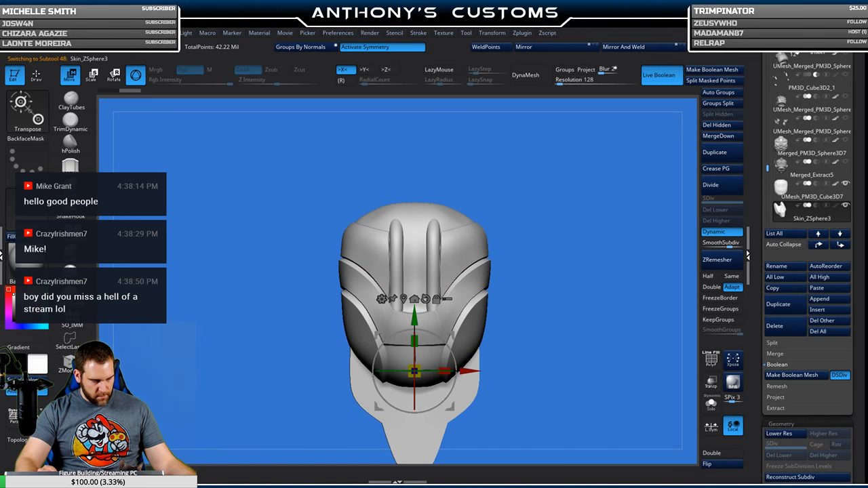
{"action": "left_click", "coordinate": [399, 48]}
{"action": "left_click", "coordinate": [404, 299]}
Turn the pasted Skin_ZSphere3 part around, scale it down and place it between the two raised ridges of UMesh_PM3D_Cube3D7.
{"action": "left_click_drag", "start_coordinate": [431, 371], "coordinate": [561, 324]}
{"action": "left_click_drag", "start_coordinate": [411, 325], "coordinate": [377, 350]}
{"action": "left_click_drag", "start_coordinate": [542, 367], "coordinate": [471, 367]}
{"action": "left_click_drag", "start_coordinate": [459, 326], "coordinate": [580, 326]}
{"action": "left_click_drag", "start_coordinate": [531, 273], "coordinate": [531, 183]}
{"action": "left_click_drag", "start_coordinate": [623, 295], "coordinate": [502, 369]}
{"action": "left_click_drag", "start_coordinate": [501, 214], "coordinate": [482, 230], "text": "alt"}
{"action": "left_click_drag", "start_coordinate": [432, 264], "coordinate": [402, 280]}
Temporarily show the merged UMesh_PM3D_Cube3D8 armor to compare the pasted part's size and position with the segments above, then hide it.
{"action": "scroll", "coordinate": [772, 176], "scroll_direction": "up", "scroll_amount": 2}
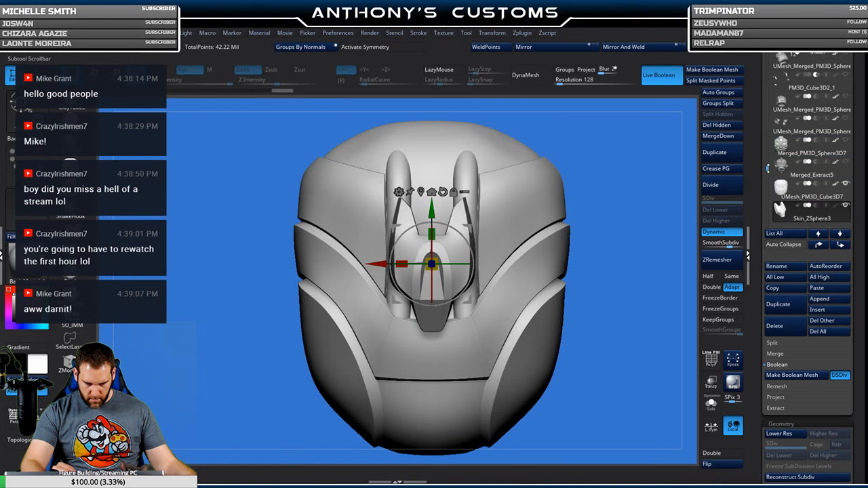
{"action": "mouse_move", "coordinate": [825, 194]}
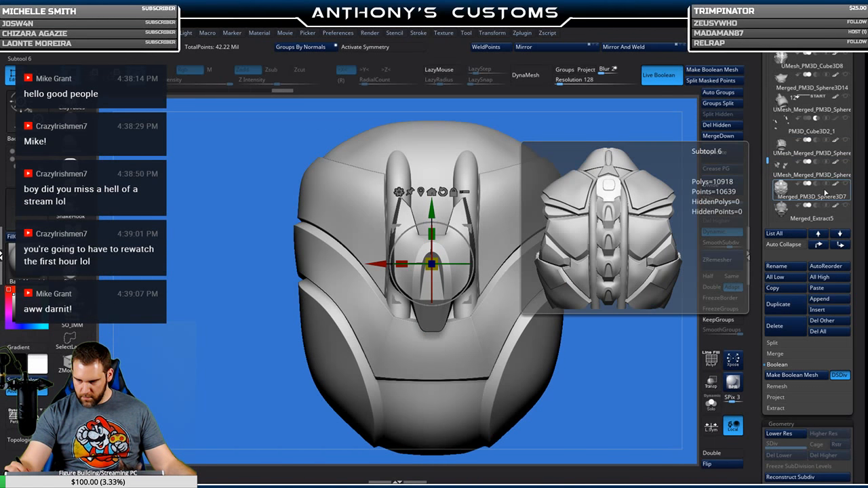
{"action": "mouse_move", "coordinate": [826, 213]}
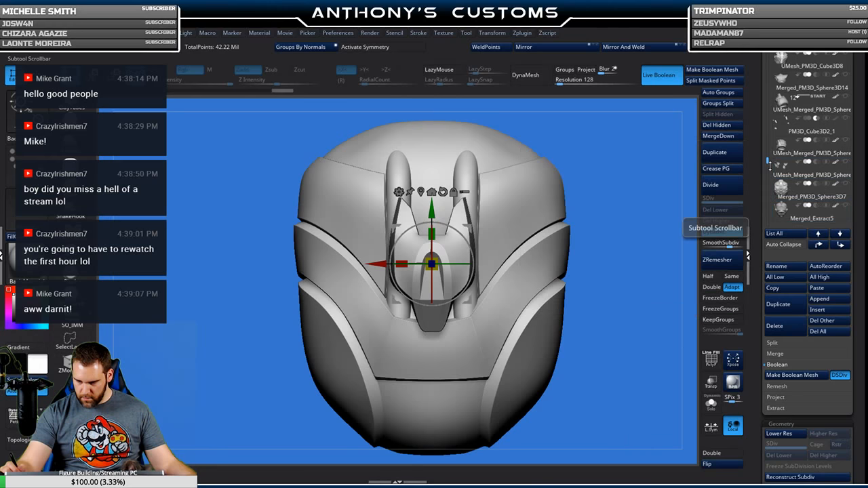
{"action": "scroll", "coordinate": [768, 166], "scroll_direction": "up", "scroll_amount": 2}
{"action": "left_click", "coordinate": [845, 79]}
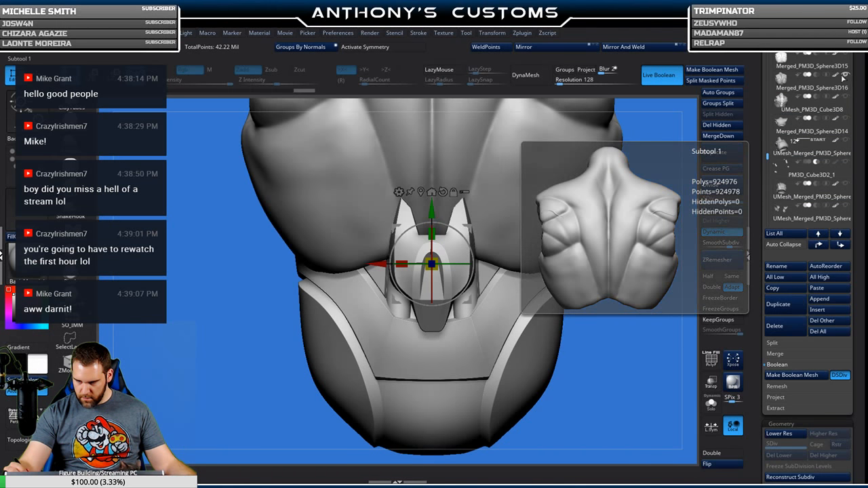
{"action": "left_click", "coordinate": [846, 81]}
{"action": "left_click", "coordinate": [845, 97]}
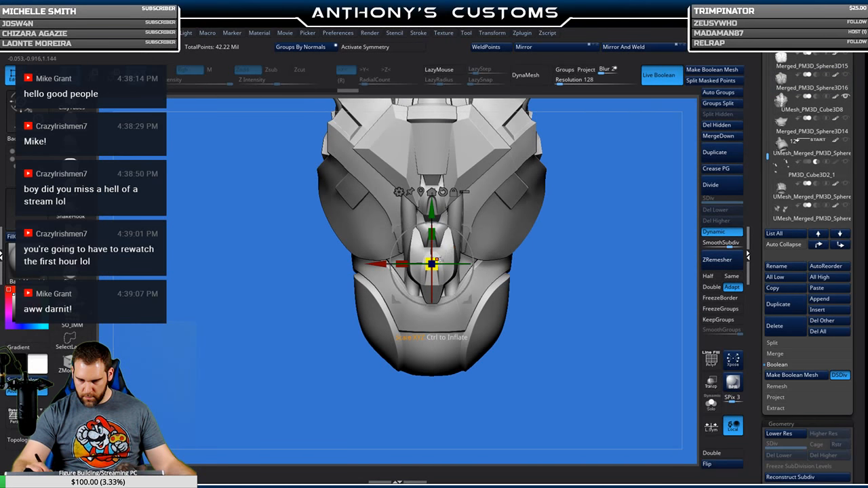
{"action": "left_click_drag", "start_coordinate": [522, 231], "coordinate": [561, 214]}
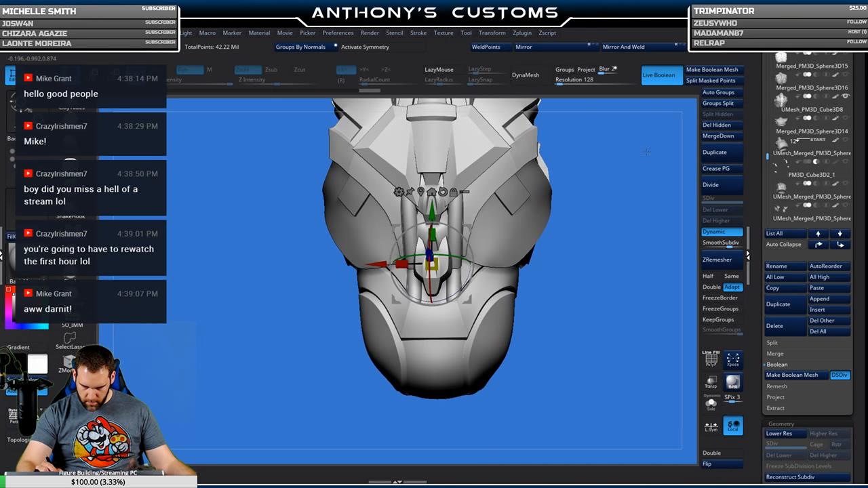
{"action": "left_click", "coordinate": [845, 98]}
Raise the pasted part toward the upper end of the ridges and push it in against the surface from the side.
{"action": "key", "text": "f"}
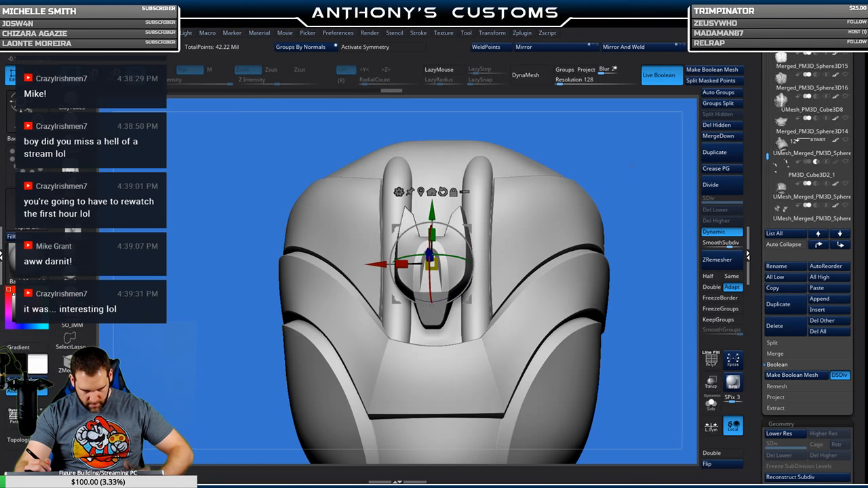
{"action": "left_click_drag", "start_coordinate": [632, 164], "coordinate": [661, 174]}
{"action": "left_click_drag", "start_coordinate": [425, 212], "coordinate": [422, 147]}
{"action": "left_click_drag", "start_coordinate": [640, 161], "coordinate": [671, 168], "text": "shift"}
{"action": "left_click_drag", "start_coordinate": [483, 199], "coordinate": [420, 196]}
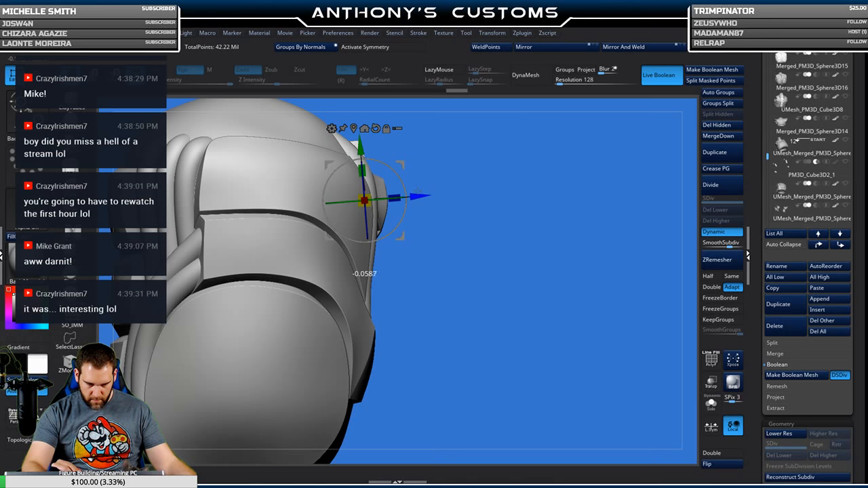
{"action": "left_click_drag", "start_coordinate": [468, 176], "coordinate": [404, 177]}
{"action": "left_click_drag", "start_coordinate": [604, 168], "coordinate": [636, 168]}
{"action": "left_click_drag", "start_coordinate": [514, 187], "coordinate": [581, 221], "text": "alt"}
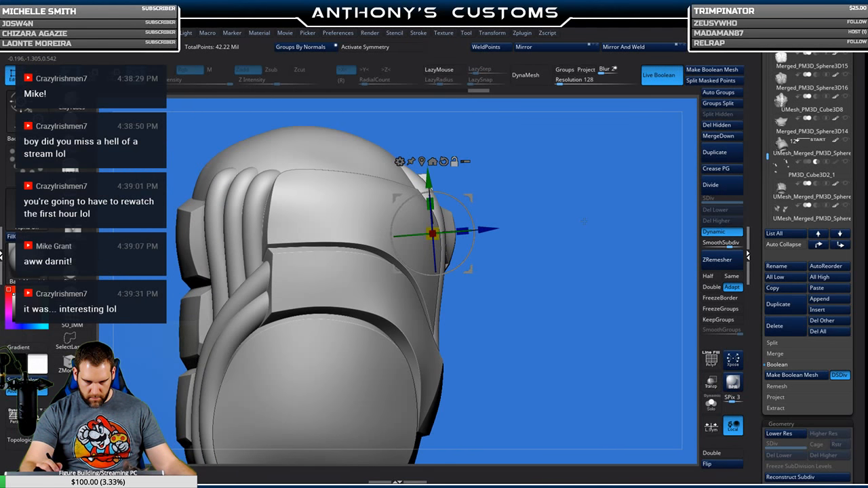
Copy the segment down to the lower end of the ridges, split the copy into its own subtool and tilt it into place.
{"action": "left_click_drag", "start_coordinate": [432, 302], "coordinate": [438, 366]}
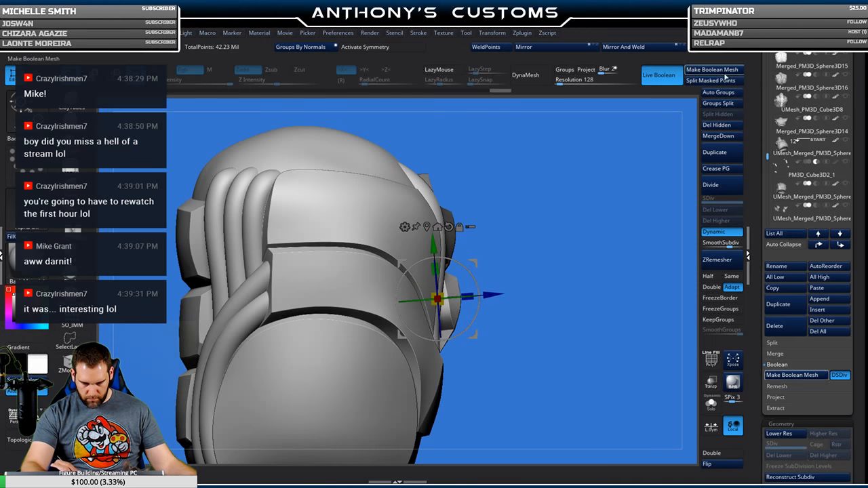
{"action": "left_click_drag", "start_coordinate": [603, 190], "coordinate": [548, 194]}
{"action": "left_click_drag", "start_coordinate": [438, 247], "coordinate": [438, 261]}
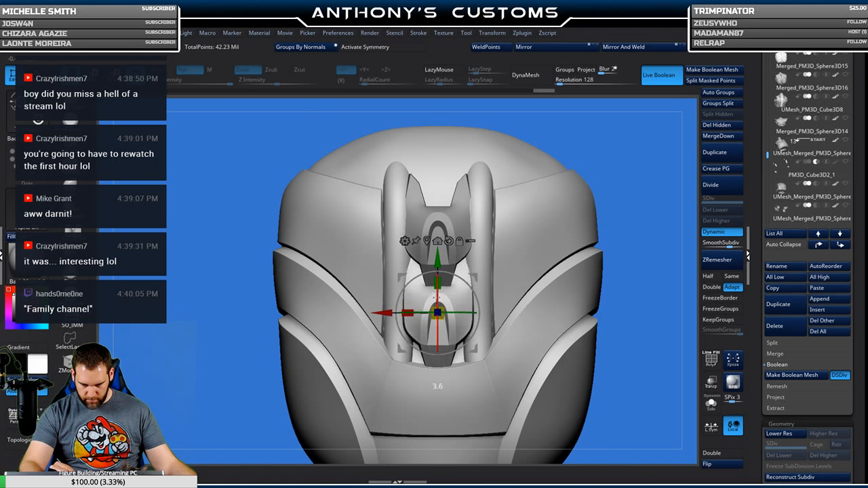
{"action": "right_click_drag", "start_coordinate": [439, 293], "coordinate": [474, 287]}
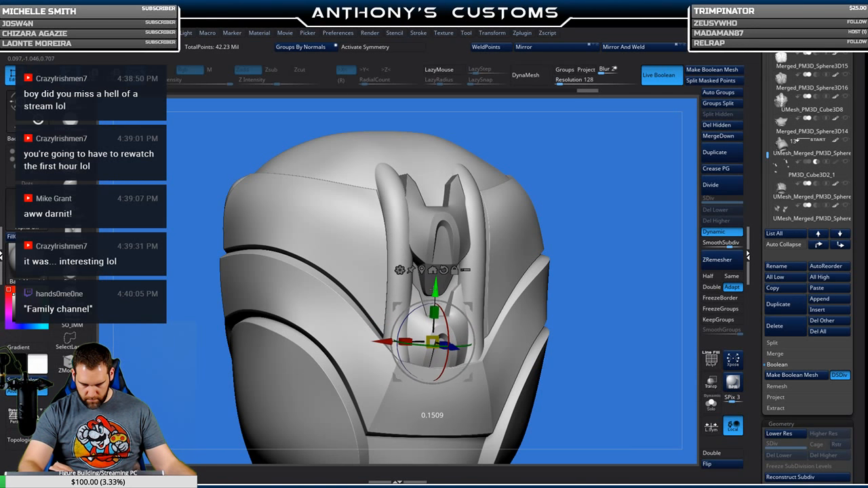
{"action": "right_click_drag", "start_coordinate": [469, 263], "coordinate": [462, 282]}
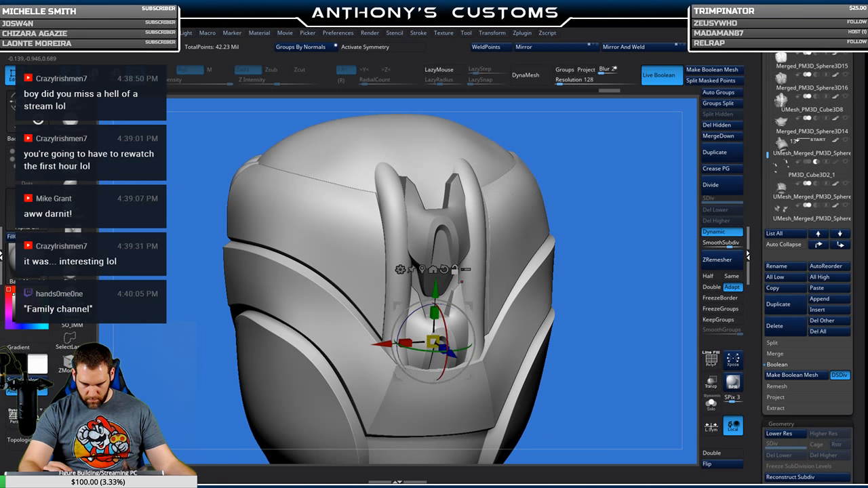
Select the upper segment, Skin_ZSphere4, and move it down between the ridges to close the gap to the lower segment.
{"action": "left_click", "coordinate": [442, 223], "text": "alt"}
{"action": "left_click_drag", "start_coordinate": [435, 247], "coordinate": [436, 270]}
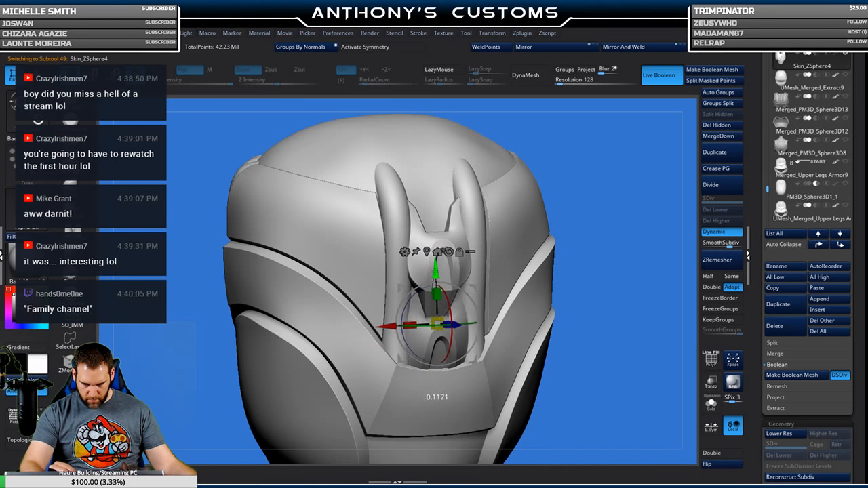
{"action": "right_click_drag", "start_coordinate": [441, 279], "coordinate": [408, 275]}
{"action": "key", "text": "q"}
{"action": "right_click_drag", "start_coordinate": [618, 169], "coordinate": [659, 163]}
{"action": "right_click_drag", "start_coordinate": [525, 191], "coordinate": [604, 198]}
Adjust the upper segment's position against the armor surface in side view so it follows the curve above the lower segment.
{"action": "key", "text": "w"}
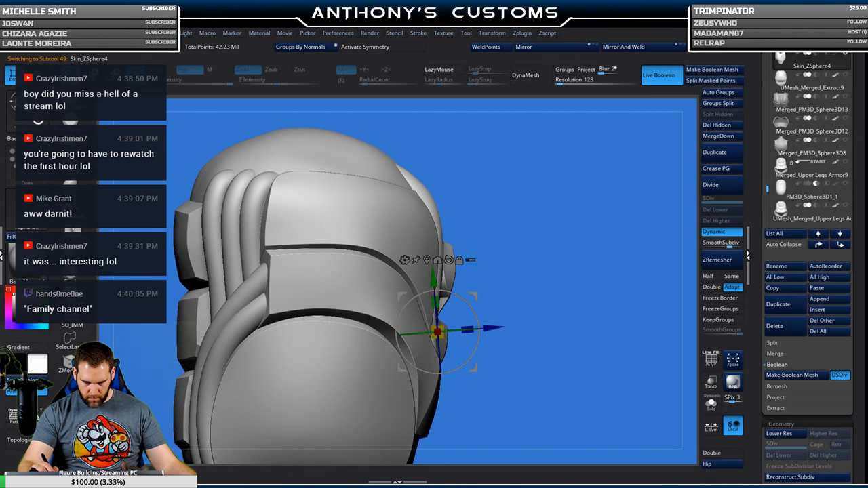
{"action": "right_click_drag", "start_coordinate": [614, 203], "coordinate": [606, 245]}
{"action": "right_click_drag", "start_coordinate": [536, 250], "coordinate": [495, 263]}
{"action": "left_click_drag", "start_coordinate": [432, 327], "coordinate": [428, 287]}
{"action": "right_click_drag", "start_coordinate": [454, 327], "coordinate": [423, 268], "text": "ctrl"}
{"action": "mouse_move", "coordinate": [627, 231]}
{"action": "left_mouse_down", "text": "shift"}
{"action": "mouse_move", "coordinate": [628, 220]}
{"action": "mouse_move", "coordinate": [648, 215]}
{"action": "left_mouse_up", "text": "shift"}
{"action": "key", "text": "q"}
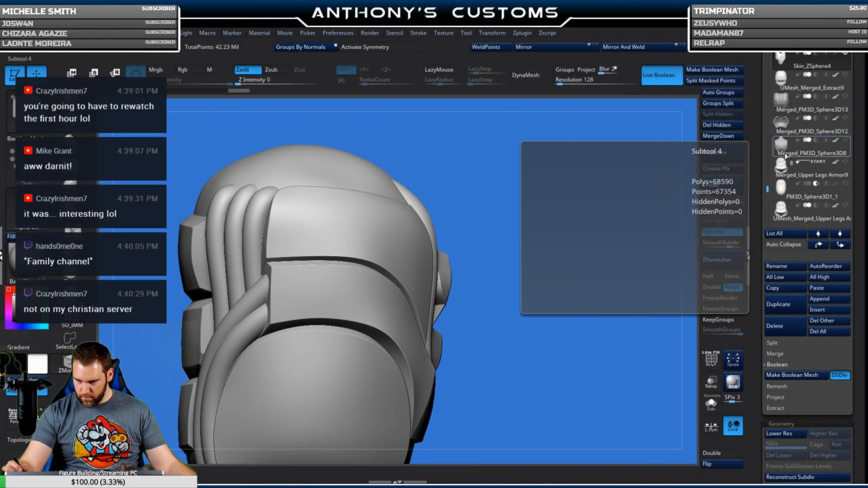
Temporarily show UMesh_PM3D_Cube3D8 to check how the two lower segments continue its segment chain, then hide it.
{"action": "left_click_drag", "start_coordinate": [767, 189], "coordinate": [767, 171]}
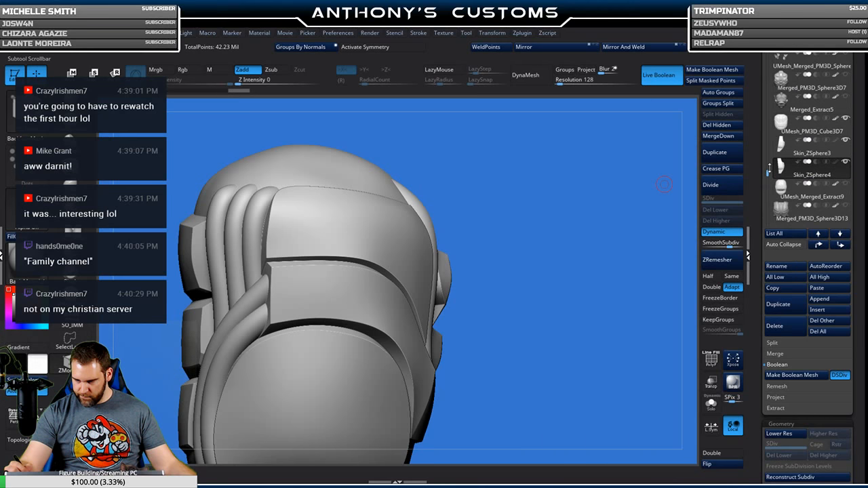
{"action": "left_click_drag", "start_coordinate": [767, 172], "coordinate": [767, 154]}
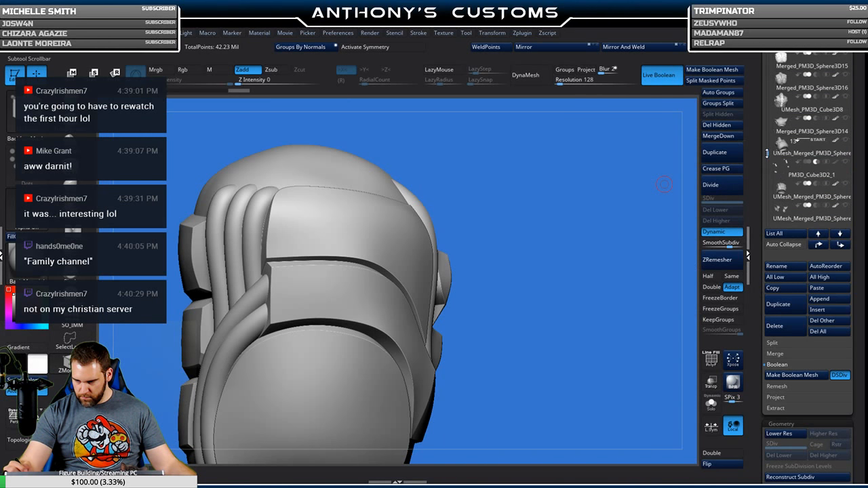
{"action": "left_click", "coordinate": [847, 99]}
{"action": "left_click_drag", "start_coordinate": [624, 325], "coordinate": [624, 278], "text": "alt"}
{"action": "left_click_drag", "start_coordinate": [671, 293], "coordinate": [604, 274]}
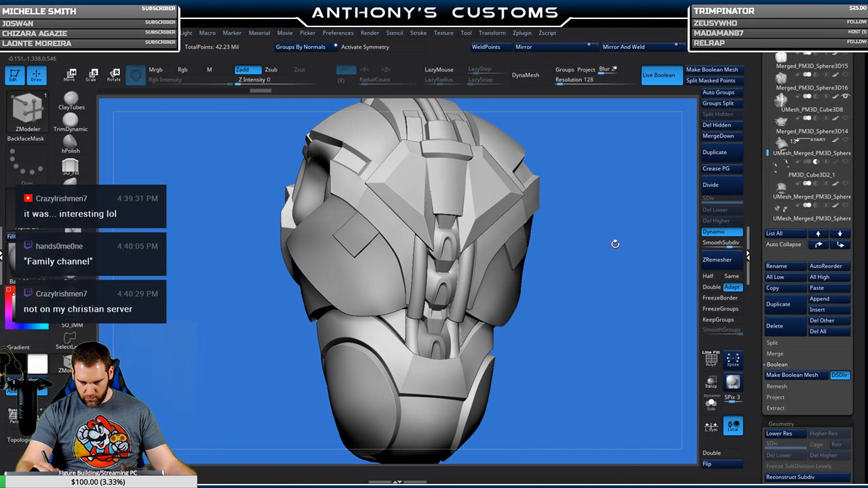
{"action": "left_click", "coordinate": [846, 98]}
{"action": "left_click_drag", "start_coordinate": [565, 266], "coordinate": [577, 261]}
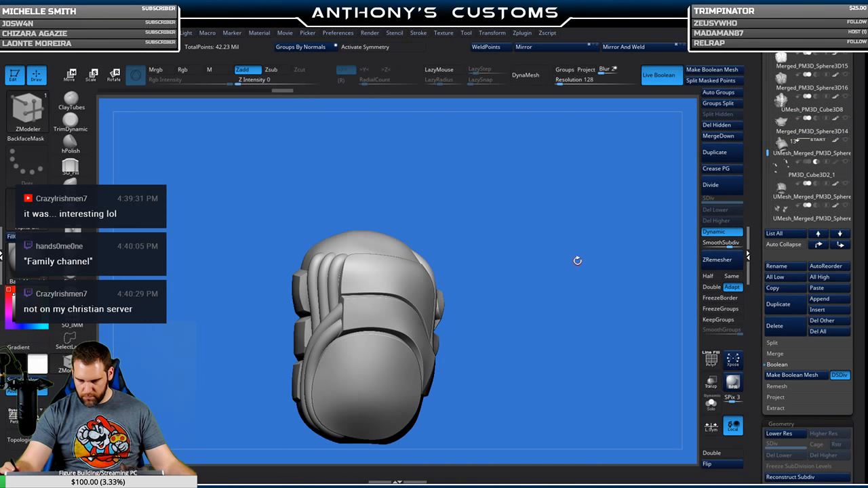
Rotate the upper segment in side view to follow the armor's curvature and check it from the front.
{"action": "key", "text": "w"}
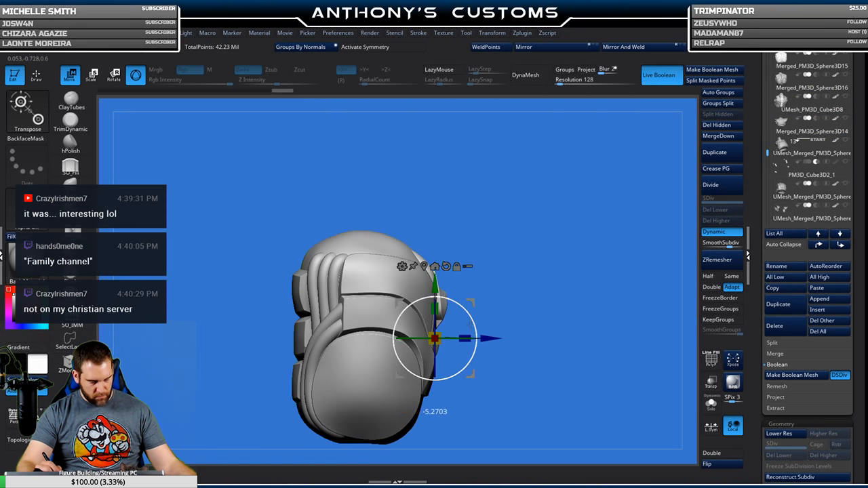
{"action": "left_click_drag", "start_coordinate": [603, 271], "coordinate": [493, 276]}
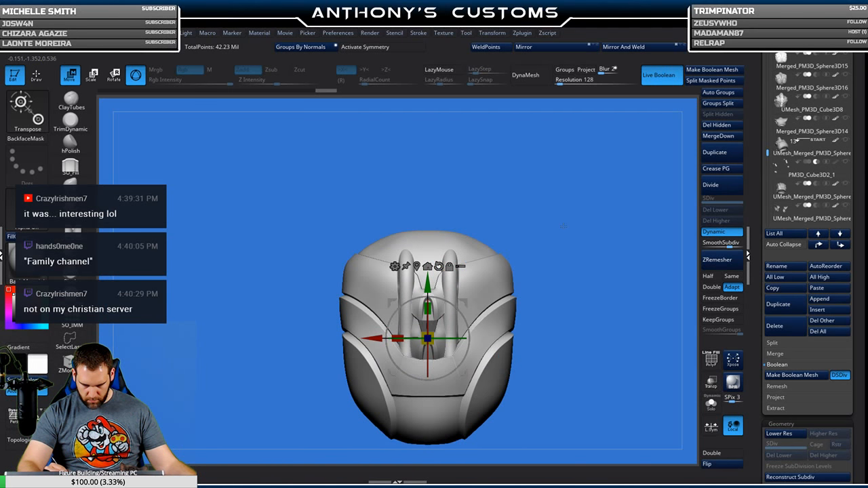
{"action": "key", "text": "q"}
{"action": "mouse_move", "coordinate": [553, 184]}
{"action": "left_mouse_down"}
{"action": "mouse_move", "coordinate": [555, 237]}
{"action": "mouse_move", "coordinate": [555, 223]}
{"action": "left_mouse_up"}
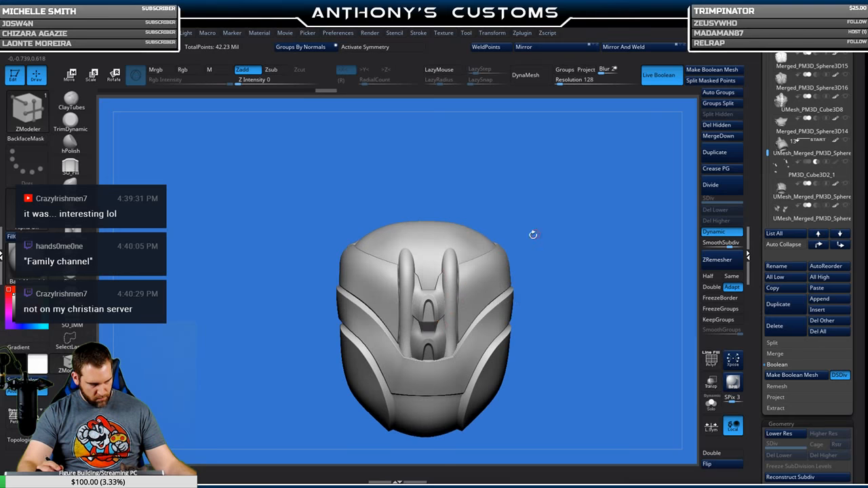
Select the lowest segment and shift it slightly at the lower end of the gap between the ridges.
{"action": "left_click", "coordinate": [434, 336], "text": "alt"}
{"action": "key", "text": "w"}
{"action": "left_click_drag", "start_coordinate": [594, 199], "coordinate": [594, 228]}
{"action": "left_click_drag", "start_coordinate": [429, 374], "coordinate": [430, 383]}
{"action": "key", "text": "q"}
{"action": "mouse_move", "coordinate": [597, 234]}
{"action": "left_mouse_down"}
{"action": "mouse_move", "coordinate": [597, 199]}
{"action": "mouse_move", "coordinate": [599, 255]}
{"action": "mouse_move", "coordinate": [636, 233]}
{"action": "mouse_move", "coordinate": [640, 219]}
{"action": "mouse_move", "coordinate": [607, 220]}
{"action": "mouse_move", "coordinate": [566, 254]}
{"action": "mouse_move", "coordinate": [565, 237]}
{"action": "left_mouse_up"}
{"action": "key", "text": "f"}
{"action": "left_click_drag", "start_coordinate": [616, 192], "coordinate": [626, 213]}
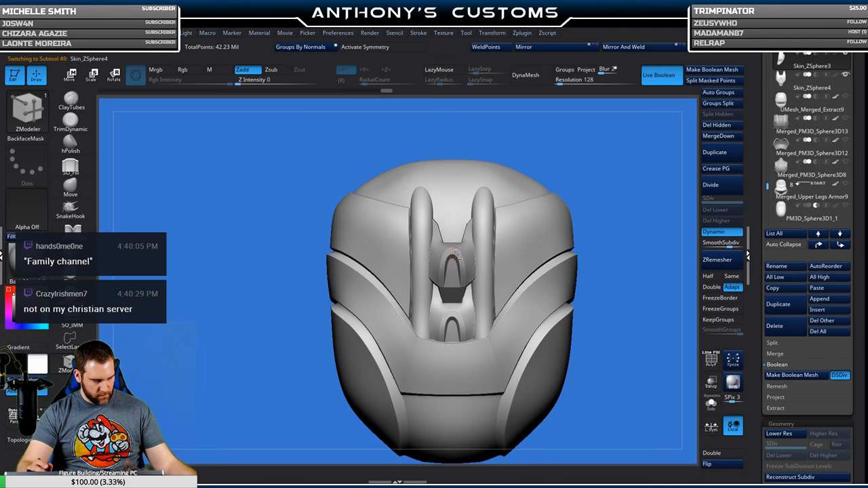
Copy the Skin_ZSphere4 segment up to the upper end of the ridges and tilt the copy to follow the surface.
{"action": "key", "text": "w"}
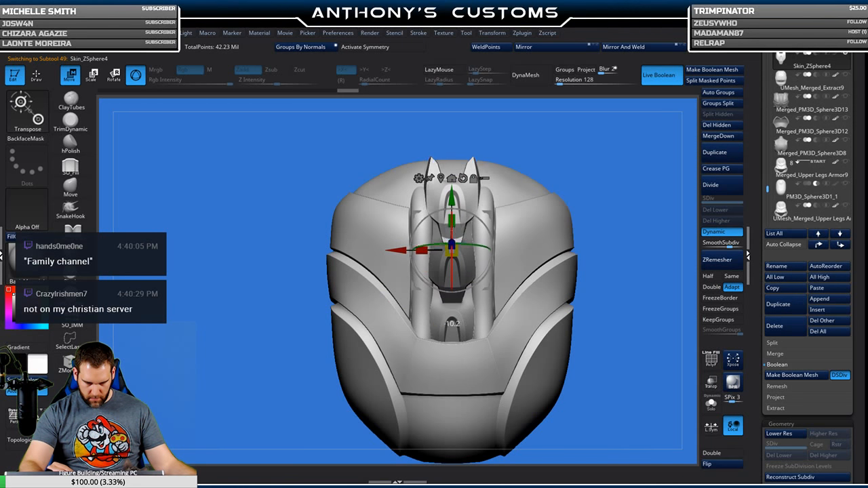
{"action": "left_click_drag", "start_coordinate": [603, 326], "coordinate": [672, 319]}
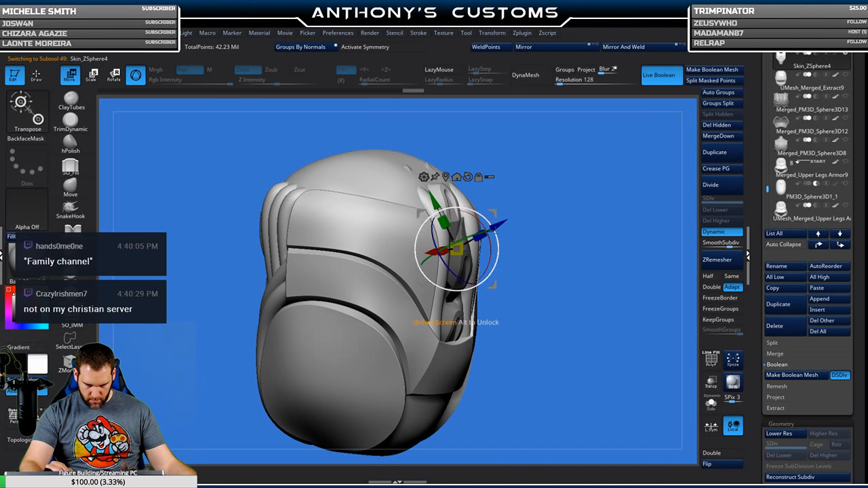
{"action": "key", "text": "q"}
{"action": "mouse_move", "coordinate": [644, 197]}
{"action": "left_mouse_down"}
{"action": "mouse_move", "coordinate": [580, 234]}
{"action": "mouse_move", "coordinate": [560, 230]}
{"action": "mouse_move", "coordinate": [589, 201]}
{"action": "left_mouse_up"}
{"action": "key", "text": "w"}
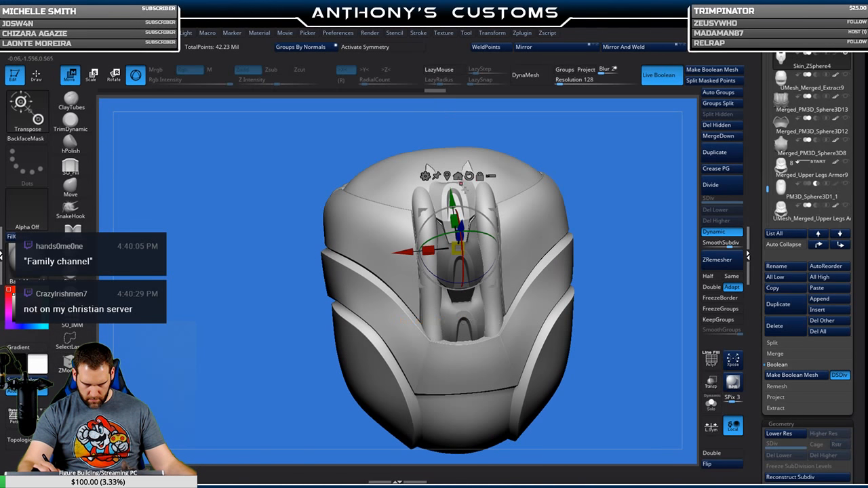
Seat the top copy against the armor between the ridges and split the masked original into its own subtool.
{"action": "left_click_drag", "start_coordinate": [616, 170], "coordinate": [648, 174]}
{"action": "key", "text": "q"}
{"action": "mouse_move", "coordinate": [605, 192]}
{"action": "left_mouse_down"}
{"action": "mouse_move", "coordinate": [575, 212]}
{"action": "mouse_move", "coordinate": [564, 207]}
{"action": "left_mouse_up"}
{"action": "key", "text": "w"}
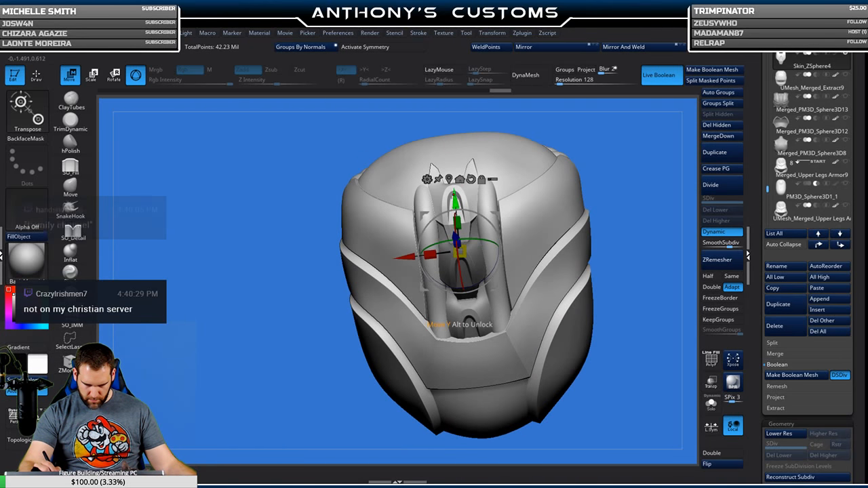
{"action": "key", "text": "q"}
{"action": "mouse_move", "coordinate": [625, 186]}
{"action": "left_mouse_down"}
{"action": "mouse_move", "coordinate": [602, 224]}
{"action": "mouse_move", "coordinate": [633, 218]}
{"action": "mouse_move", "coordinate": [604, 222]}
{"action": "left_mouse_up"}
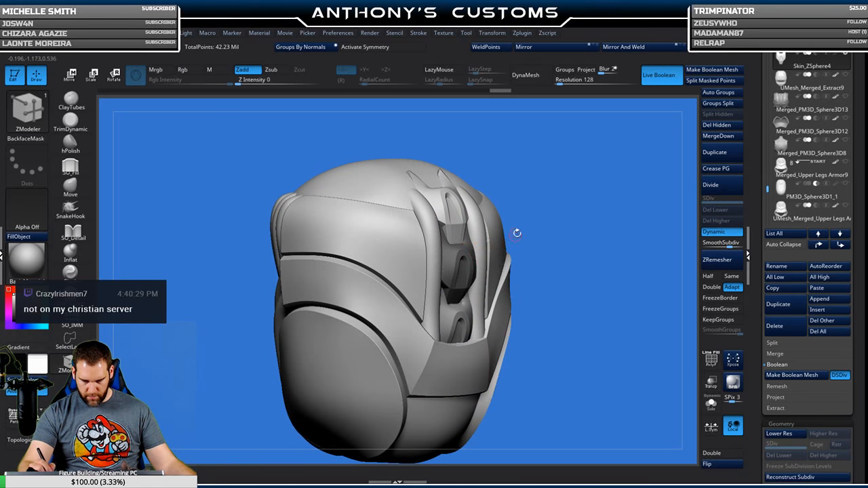
{"action": "left_click", "coordinate": [715, 83]}
Select the middle segment, Skin_ZSphere5, adjust its tilt from the side, and reset and recenter the transform gizmo on it.
{"action": "left_click", "coordinate": [466, 265], "text": "alt"}
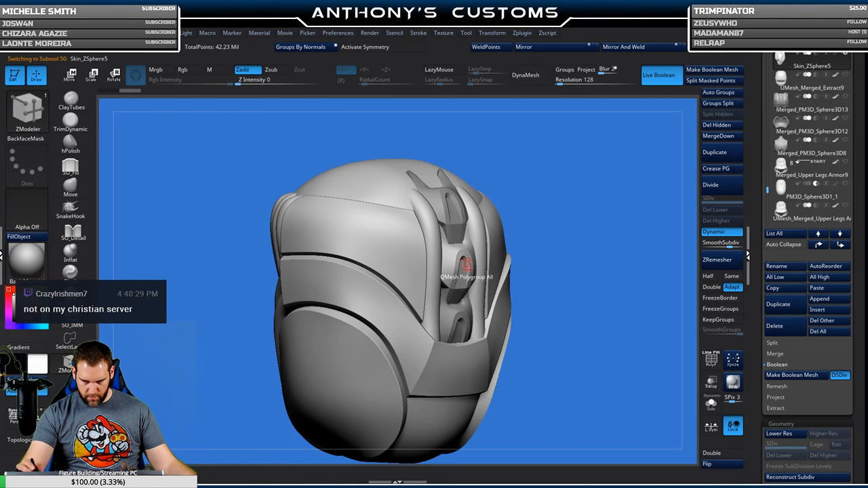
{"action": "key", "text": "w"}
{"action": "left_click_drag", "start_coordinate": [578, 204], "coordinate": [616, 206]}
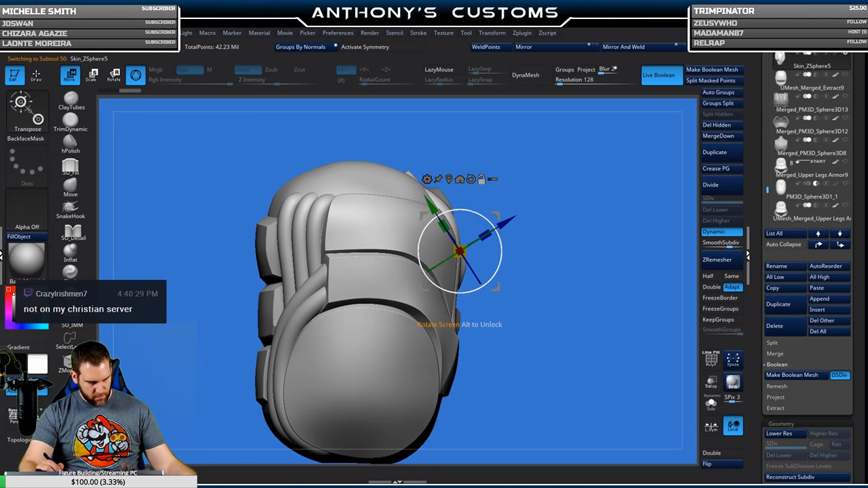
{"action": "left_click", "coordinate": [471, 179], "text": "alt"}
{"action": "left_click", "coordinate": [449, 180]}
{"action": "left_click_drag", "start_coordinate": [574, 206], "coordinate": [615, 213]}
Select the lowest segment, Skin_ZSphere3, and slightly adjust its placement at the end of the gap.
{"action": "left_click", "coordinate": [456, 311], "text": "alt"}
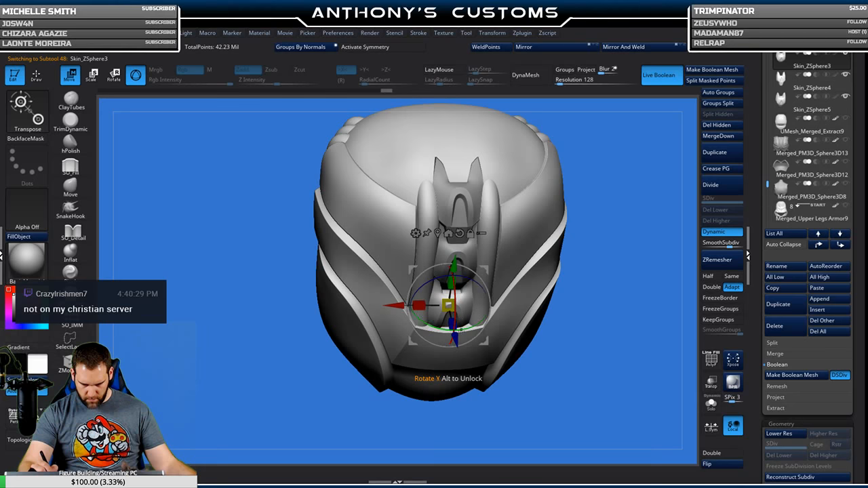
{"action": "left_click_drag", "start_coordinate": [453, 333], "coordinate": [454, 334]}
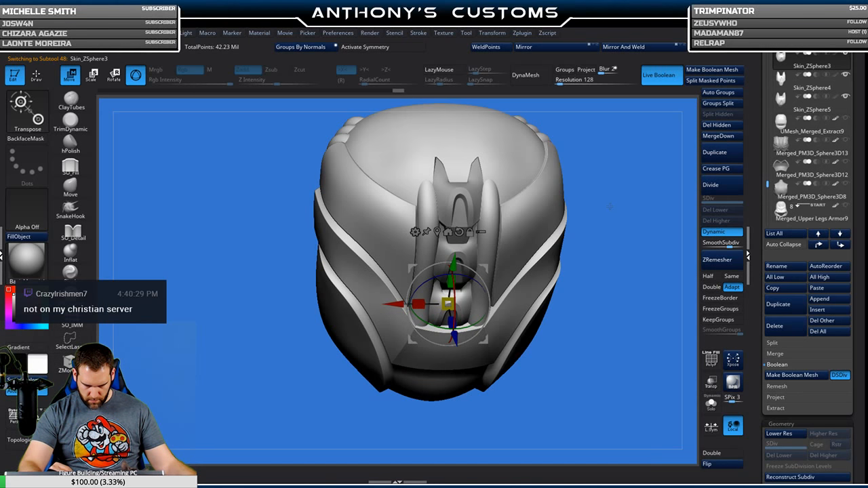
{"action": "key", "text": "q"}
{"action": "left_click_drag", "start_coordinate": [622, 205], "coordinate": [618, 160]}
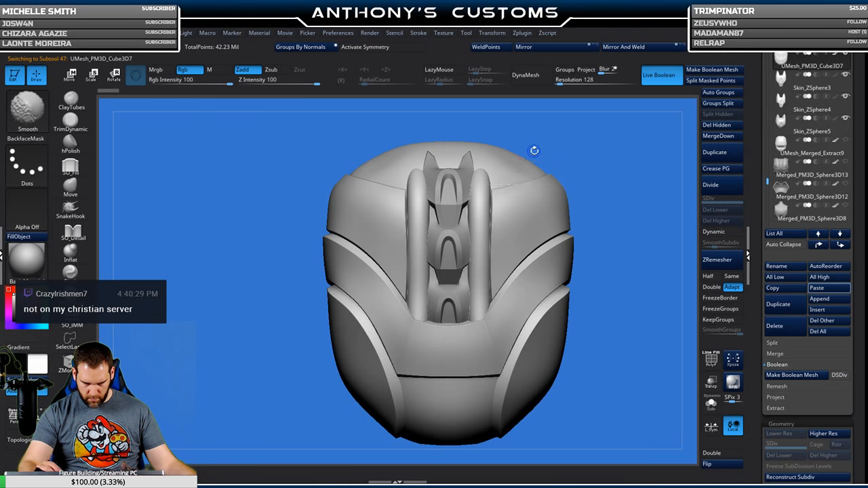
Select the UMesh_PM3D_Cube3D7 armor, show its polyframe and regroup its polygons with Auto Groups.
{"action": "key", "text": "shift+f"}
{"action": "left_click_drag", "start_coordinate": [621, 198], "coordinate": [630, 233]}
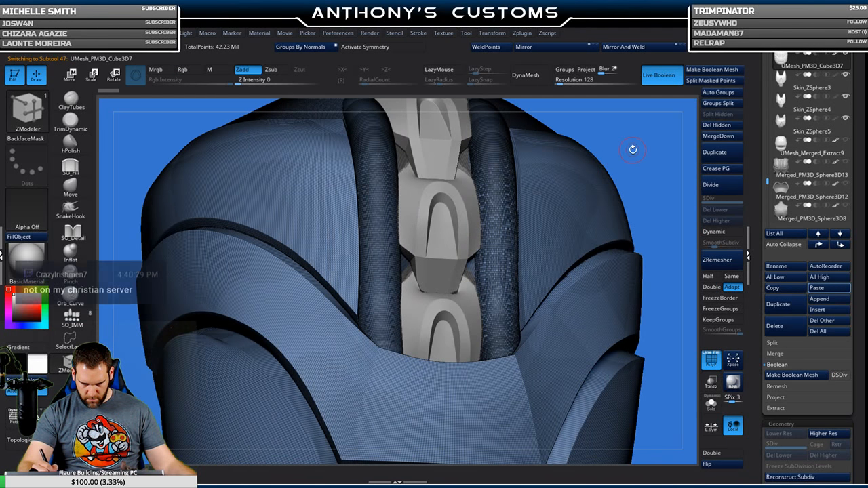
{"action": "mouse_move", "coordinate": [634, 144]}
{"action": "left_mouse_down"}
{"action": "mouse_move", "coordinate": [635, 163]}
{"action": "mouse_move", "coordinate": [639, 146]}
{"action": "left_mouse_up"}
{"action": "key", "text": "shift+f"}
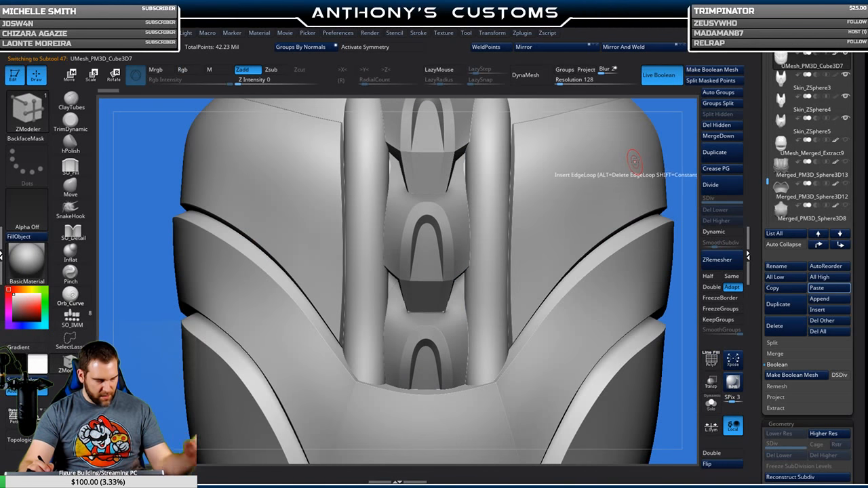
{"action": "key", "text": "shift+f"}
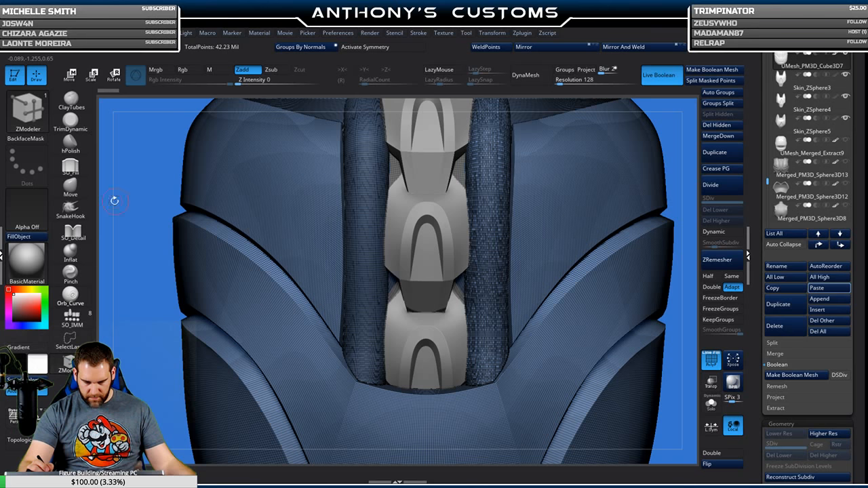
{"action": "left_click", "coordinate": [718, 93]}
{"action": "right_click_drag", "start_coordinate": [549, 211], "coordinate": [556, 207]}
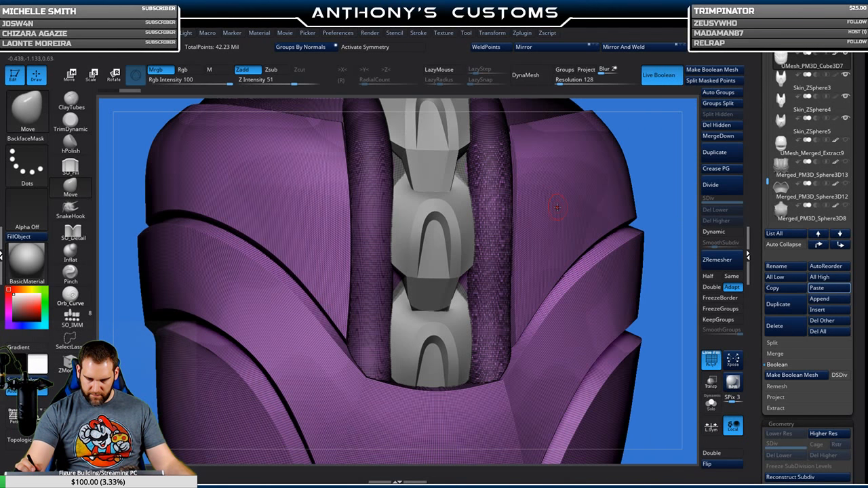
Turn on X symmetry for UMesh_PM3D_Cube3D7, ready the Move brush over its ridges and hide the polyframe.
{"action": "key", "text": "space"}
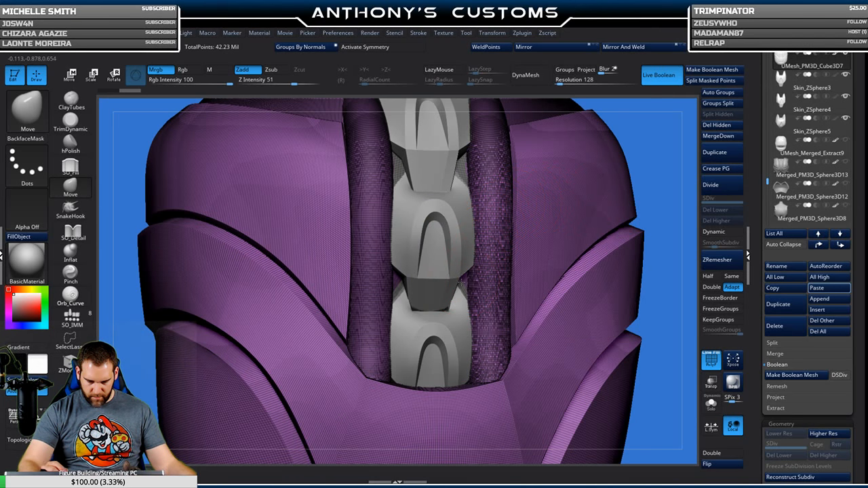
{"action": "key", "text": "x"}
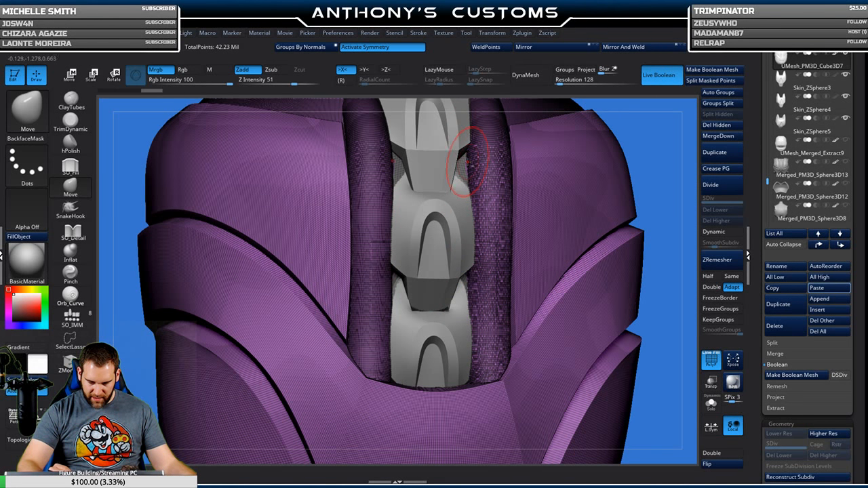
{"action": "right_click_drag", "start_coordinate": [588, 195], "coordinate": [591, 137], "text": "ctrl"}
{"action": "key", "text": "shift+f"}
{"action": "right_click_drag", "start_coordinate": [582, 232], "coordinate": [518, 288], "text": "ctrl"}
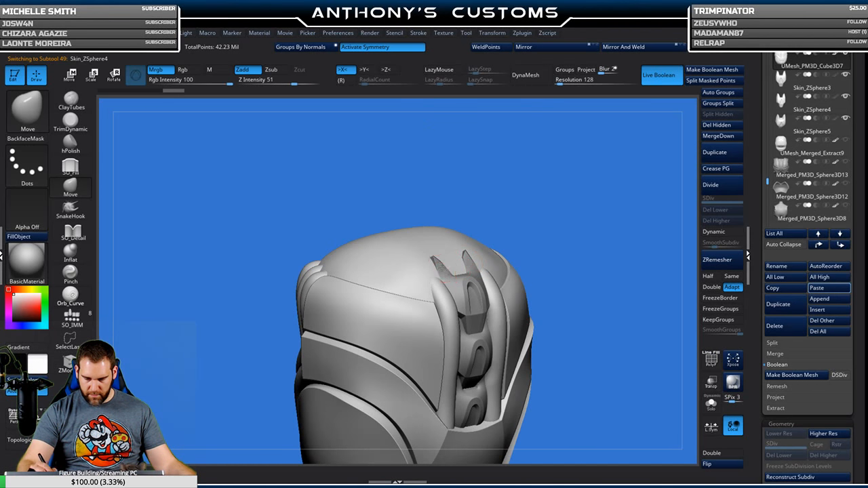
Select the top segment, activate symmetry on it and push its pointed prongs into the armor surface with the Move brush.
{"action": "left_click", "coordinate": [462, 255], "text": "alt"}
{"action": "left_click_drag", "start_coordinate": [552, 218], "coordinate": [586, 210]}
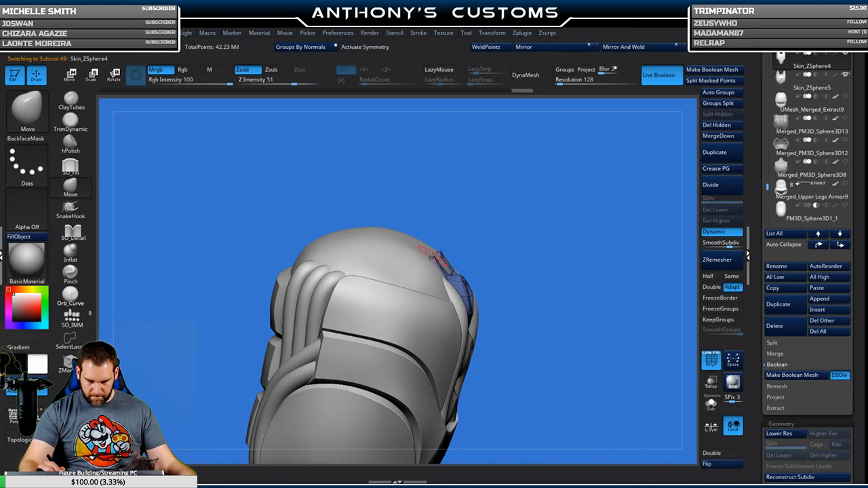
{"action": "left_click", "coordinate": [386, 47]}
{"action": "mouse_move", "coordinate": [506, 207]}
{"action": "left_mouse_down"}
{"action": "mouse_move", "coordinate": [523, 214]}
{"action": "mouse_move", "coordinate": [593, 200]}
{"action": "mouse_move", "coordinate": [594, 289]}
{"action": "mouse_move", "coordinate": [570, 275]}
{"action": "mouse_move", "coordinate": [548, 302]}
{"action": "left_mouse_up"}
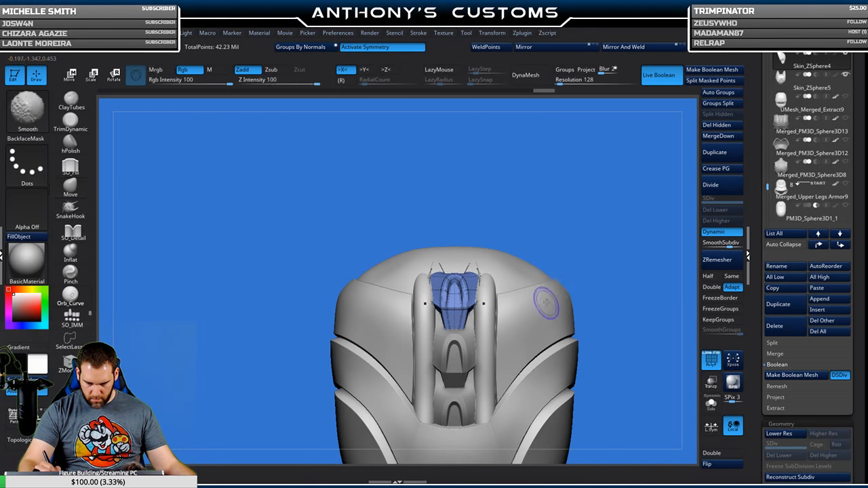
{"action": "key", "text": "shift+f"}
{"action": "mouse_move", "coordinate": [627, 270]}
{"action": "left_mouse_down", "text": "alt"}
{"action": "mouse_move", "coordinate": [586, 292]}
{"action": "mouse_move", "coordinate": [602, 300]}
{"action": "mouse_move", "coordinate": [593, 306]}
{"action": "mouse_move", "coordinate": [557, 303]}
{"action": "left_mouse_up", "text": "alt"}
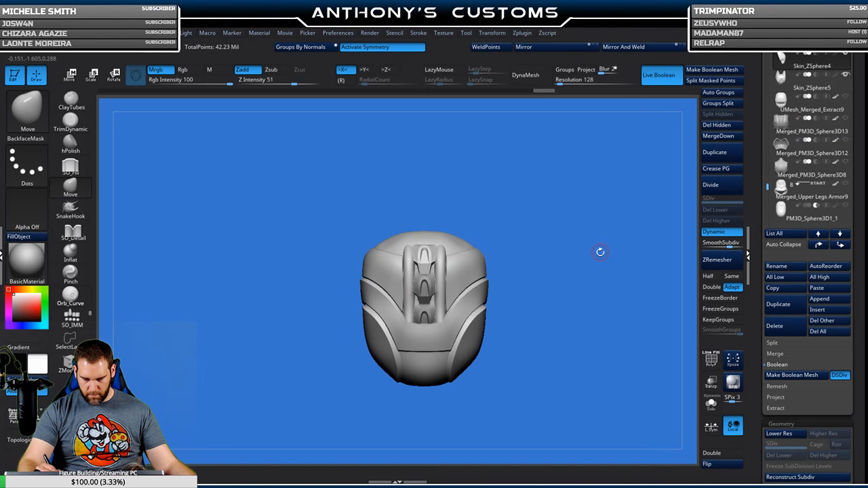
Temporarily show the UMesh_PM3D_Cube3D8 torso armor and compare its segments with the new chain, and hide it again.
{"action": "left_click_drag", "start_coordinate": [766, 183], "coordinate": [767, 151]}
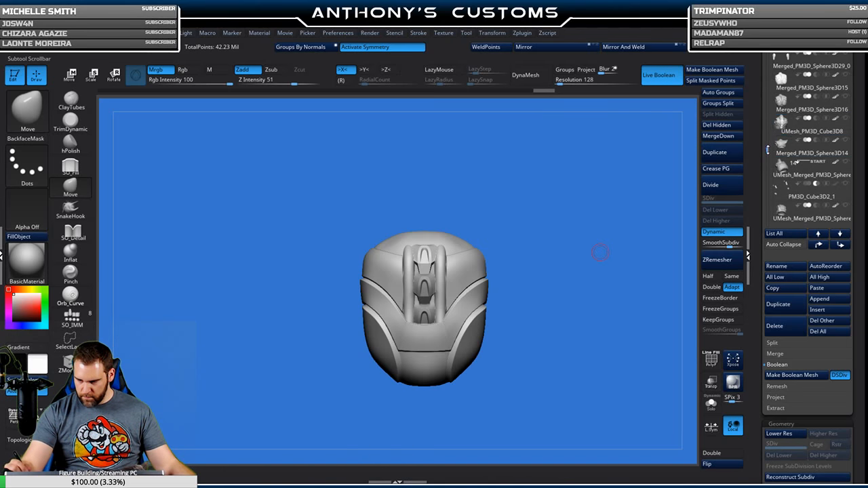
{"action": "left_click", "coordinate": [847, 118]}
{"action": "left_click_drag", "start_coordinate": [562, 369], "coordinate": [575, 329]}
{"action": "left_click", "coordinate": [846, 119]}
{"action": "left_click_drag", "start_coordinate": [644, 258], "coordinate": [596, 257]}
{"action": "left_click_drag", "start_coordinate": [584, 317], "coordinate": [584, 293]}
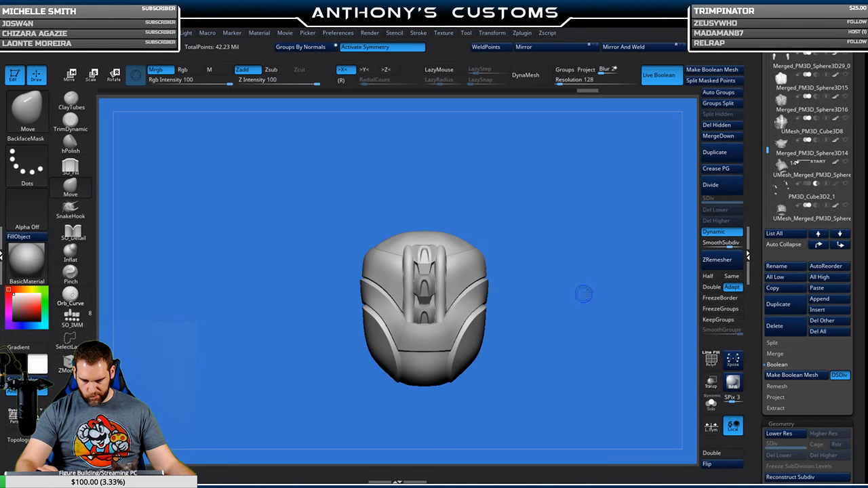
Show the polyframe and apply the dynamic subdivision of the top segment, Skin_ZSphere4, as real geometry.
{"action": "key", "text": "shift+f"}
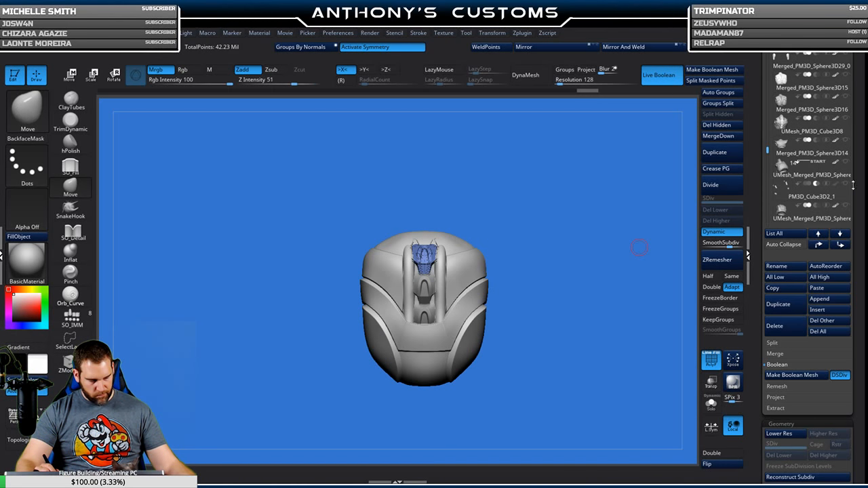
{"action": "scroll", "coordinate": [852, 268], "scroll_direction": "down", "scroll_amount": 5}
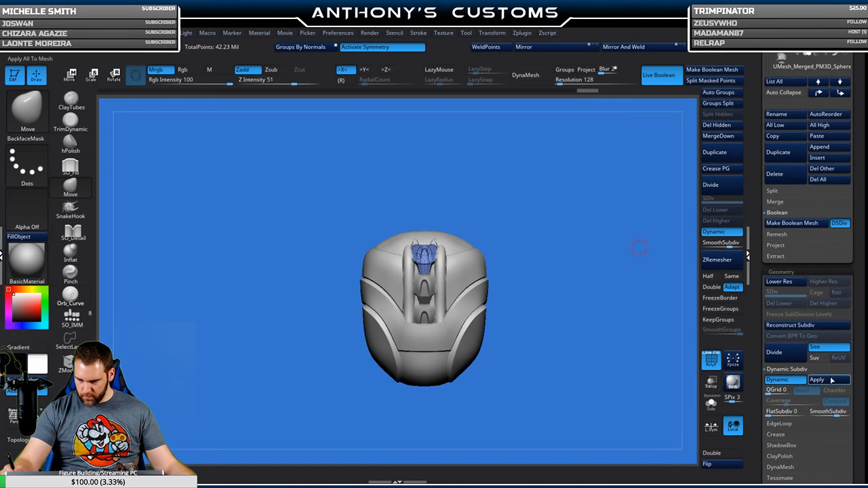
{"action": "left_click", "coordinate": [831, 381]}
{"action": "scroll", "coordinate": [854, 302], "scroll_direction": "up", "scroll_amount": 5}
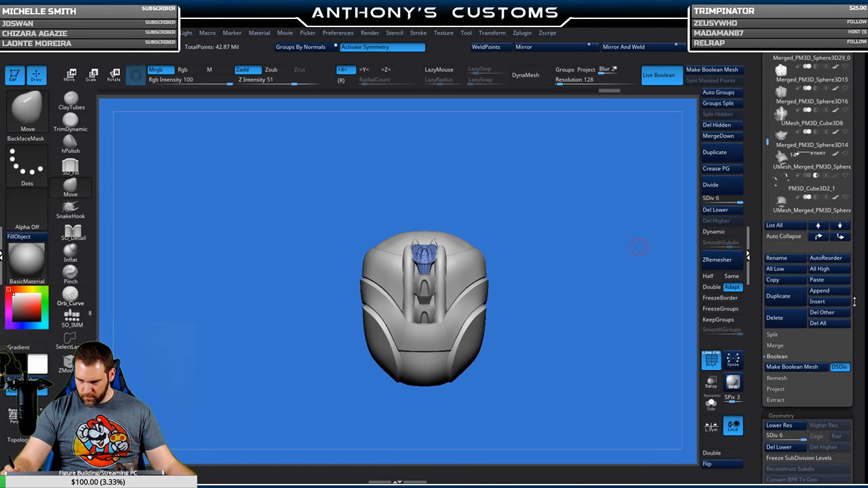
Apply the dynamic subdivision of the lowest segment, Skin_ZSphere3, and the middle segment, Skin_ZSphere5, as real geometry.
{"action": "left_click_drag", "start_coordinate": [766, 143], "coordinate": [769, 161]}
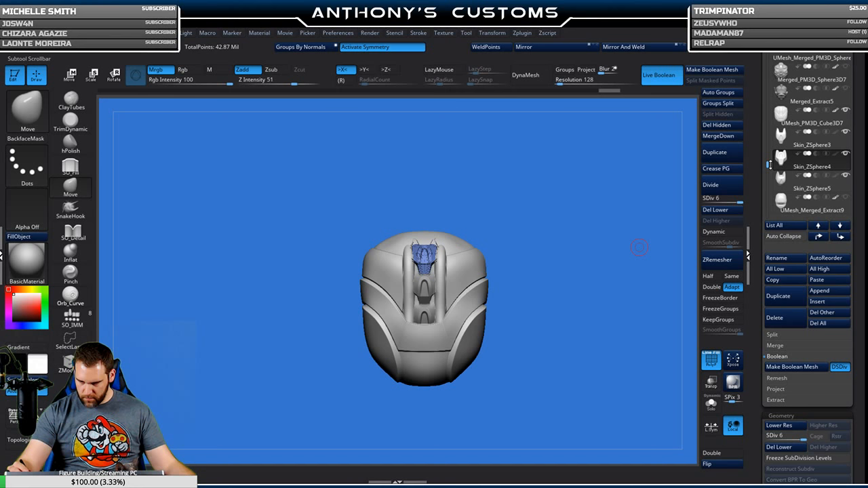
{"action": "left_click", "coordinate": [837, 144]}
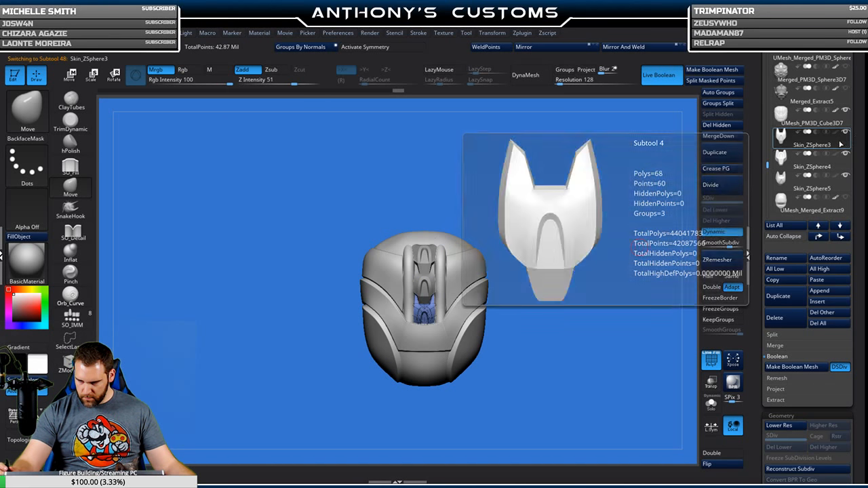
{"action": "scroll", "coordinate": [838, 307], "scroll_direction": "down", "scroll_amount": 3}
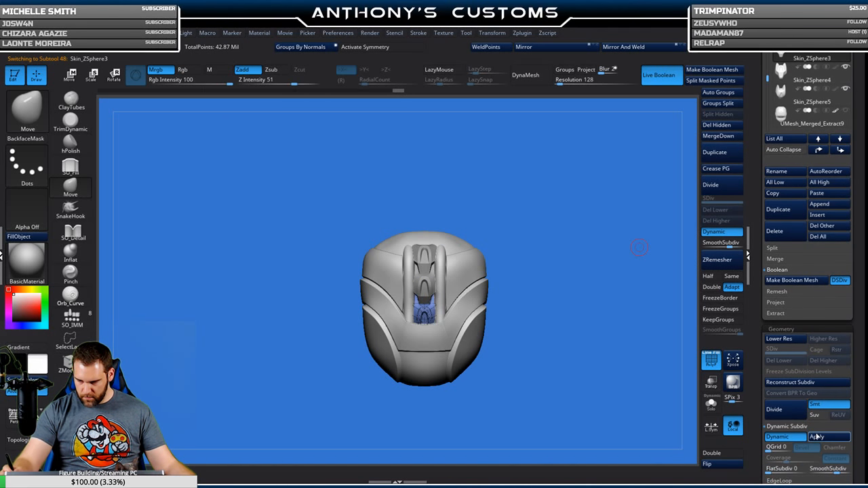
{"action": "left_click", "coordinate": [818, 436]}
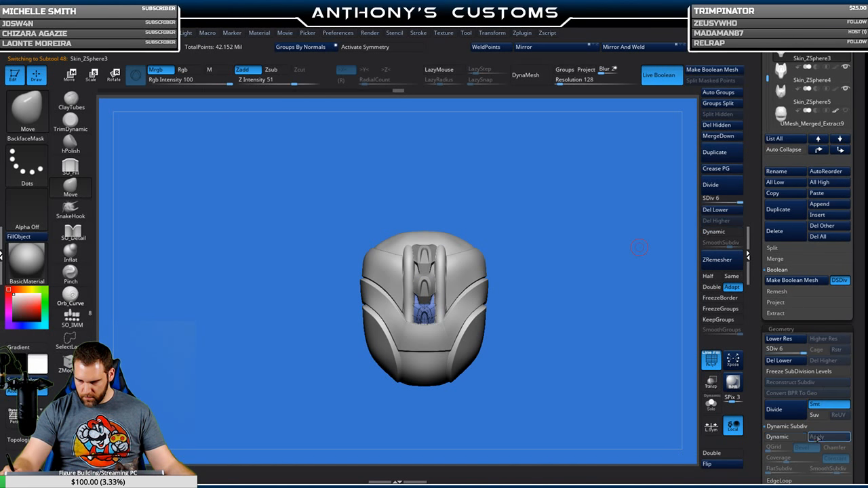
{"action": "left_click", "coordinate": [817, 98]}
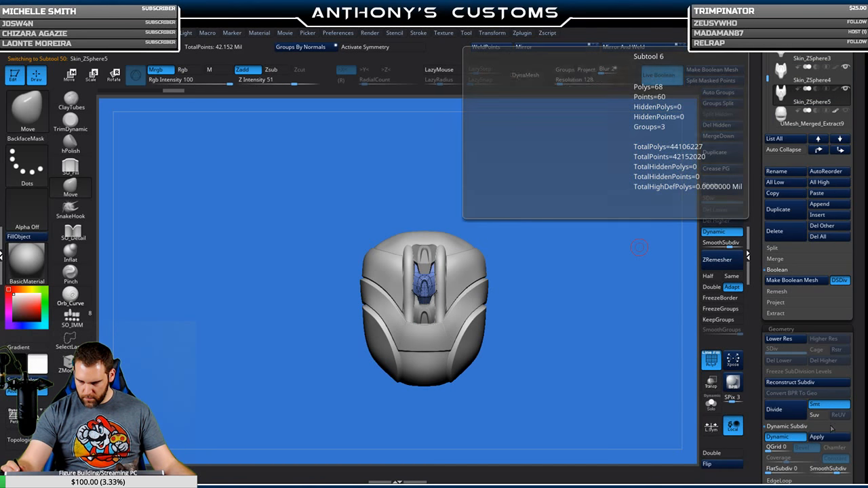
{"action": "left_click", "coordinate": [817, 436]}
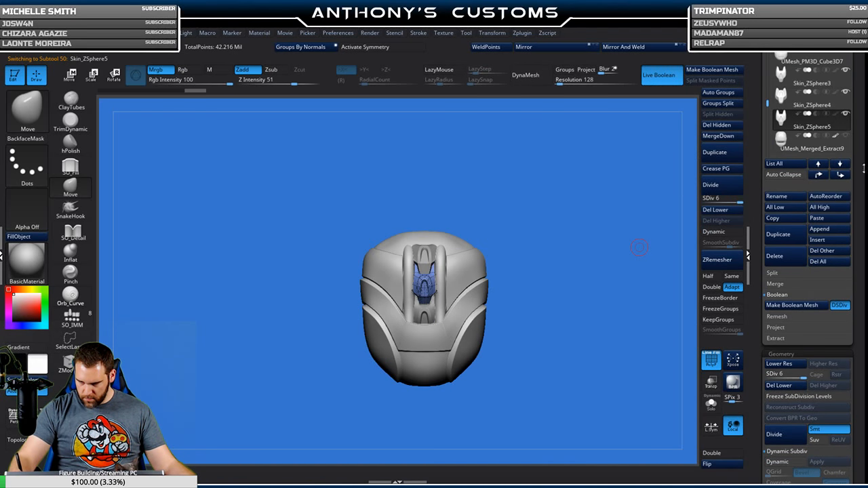
Merge the three segments down into the UMesh_PM3D_Cube3D7 armor and hide the polyframe.
{"action": "left_click", "coordinate": [807, 63]}
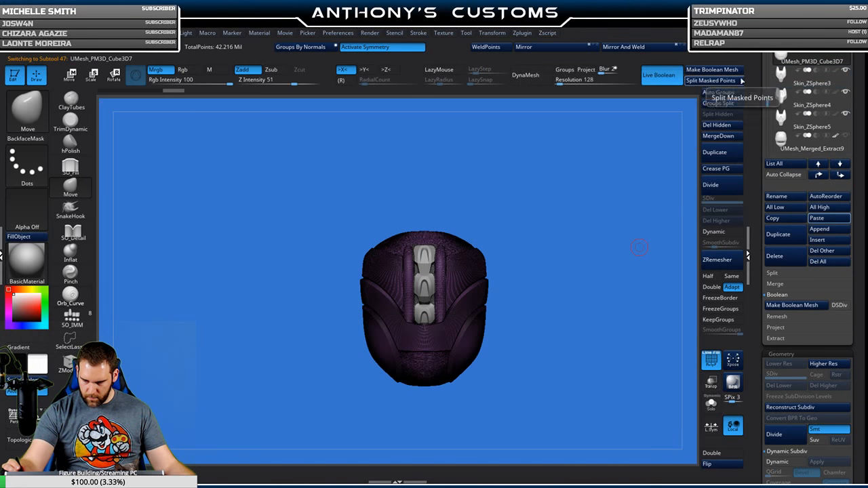
{"action": "left_click", "coordinate": [720, 137]}
{"action": "left_click", "coordinate": [689, 157]}
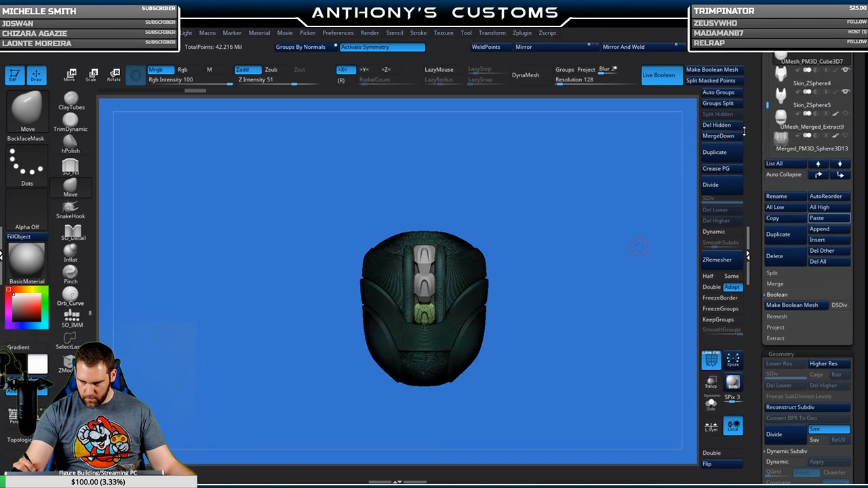
{"action": "left_click", "coordinate": [731, 136]}
{"action": "left_click", "coordinate": [692, 152]}
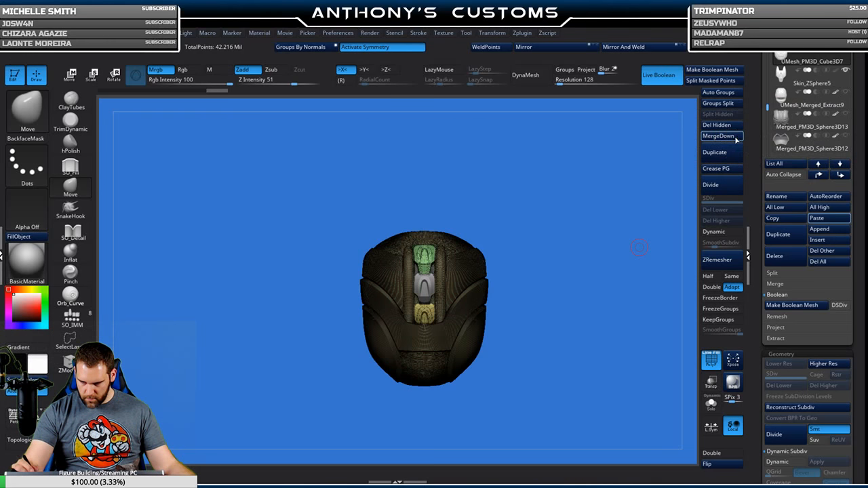
{"action": "left_click", "coordinate": [734, 138]}
{"action": "left_click", "coordinate": [697, 156]}
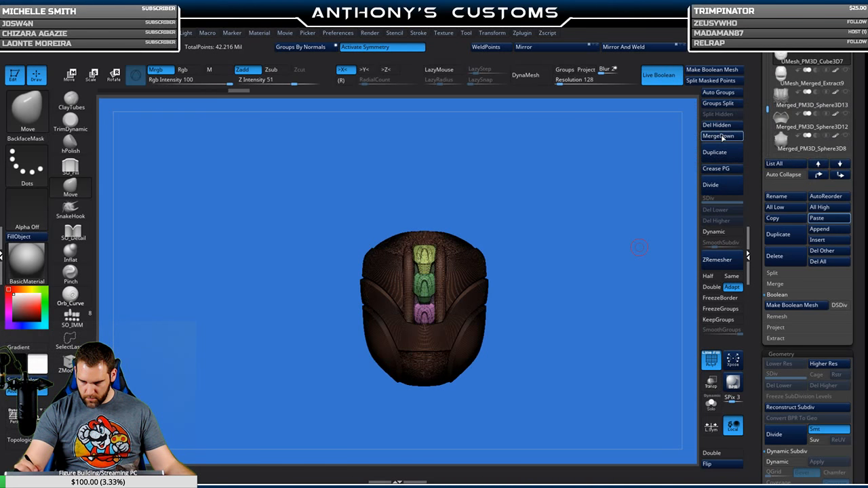
{"action": "key", "text": "shift+f"}
Show the UMesh_PM3D_Cube3D8 torso armor and the Skin_ZSphere17 forearms together with the UMesh_PM3D_Cube3D7 armor.
{"action": "left_click_drag", "start_coordinate": [615, 258], "coordinate": [546, 324]}
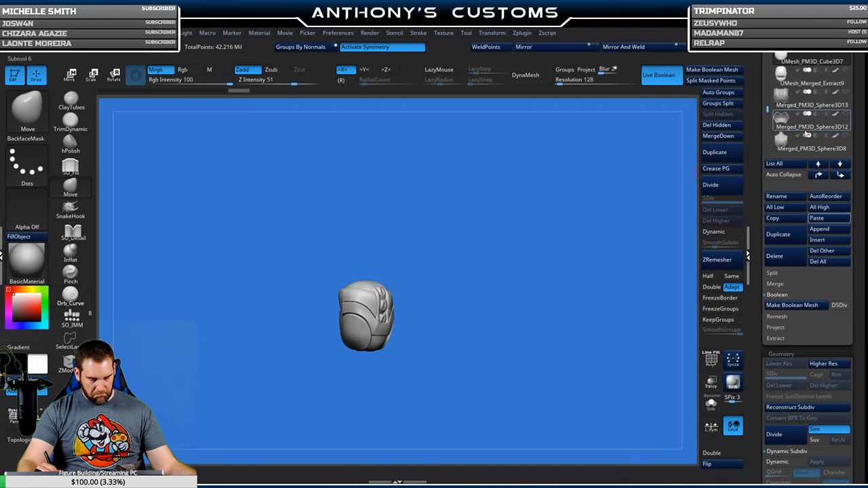
{"action": "scroll", "coordinate": [857, 138], "scroll_direction": "up", "scroll_amount": 5}
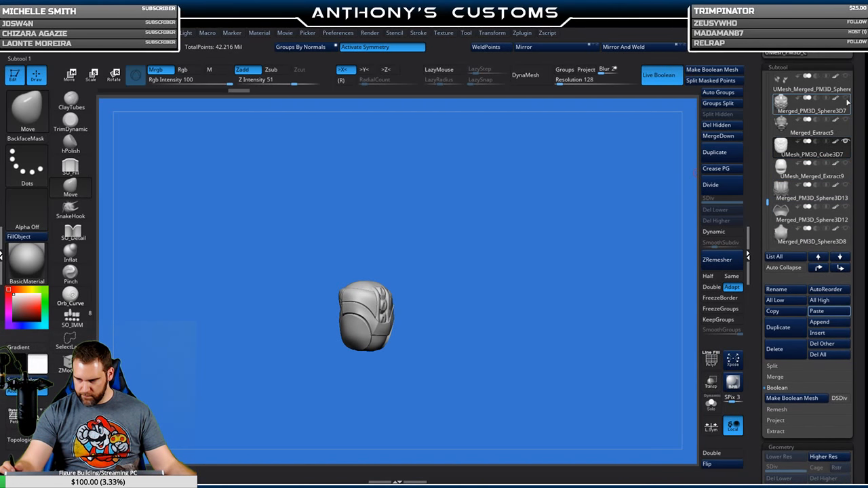
{"action": "left_click", "coordinate": [846, 99]}
{"action": "left_click", "coordinate": [847, 99]}
{"action": "left_click_drag", "start_coordinate": [768, 202], "coordinate": [770, 136]}
{"action": "left_click", "coordinate": [845, 120]}
{"action": "left_click", "coordinate": [846, 122]}
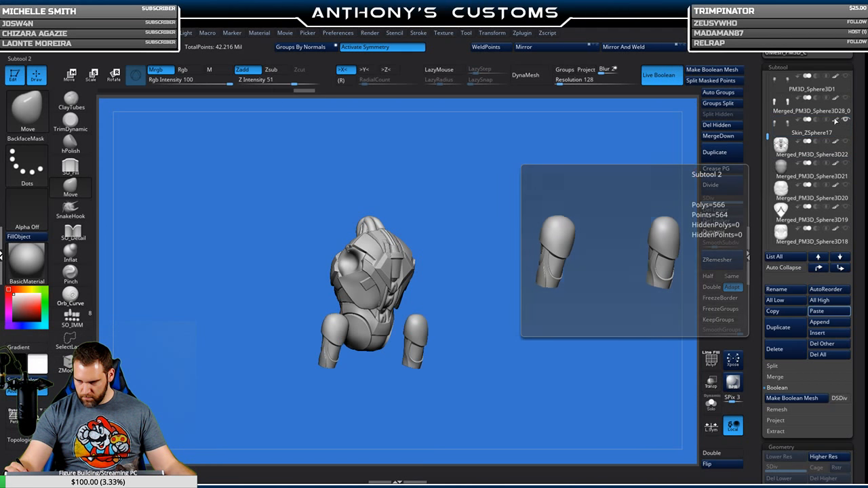
{"action": "left_click_drag", "start_coordinate": [769, 136], "coordinate": [768, 127]}
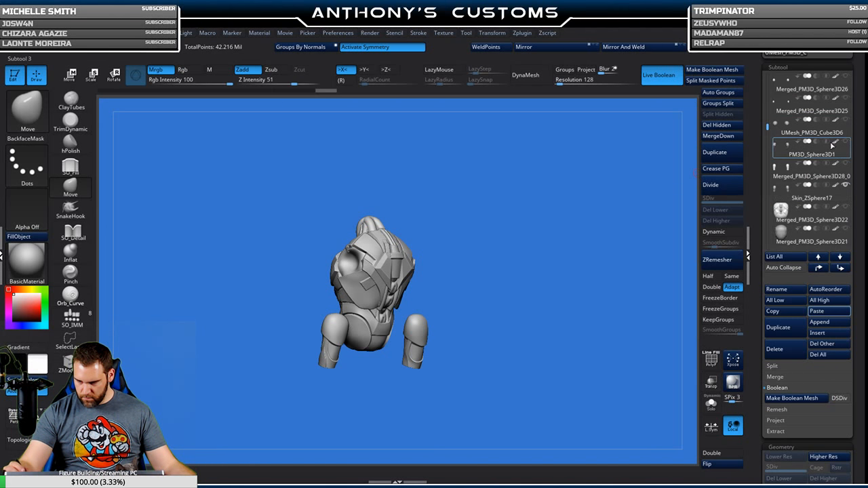
Show the upper arms, elbows and shoulders, including PM3D_Sphere3D1, UMesh_PM3D_Cube3D6 and Merged_PM3D_Sphere3D26.
{"action": "mouse_move", "coordinate": [832, 145]}
{"action": "left_click", "coordinate": [845, 127]}
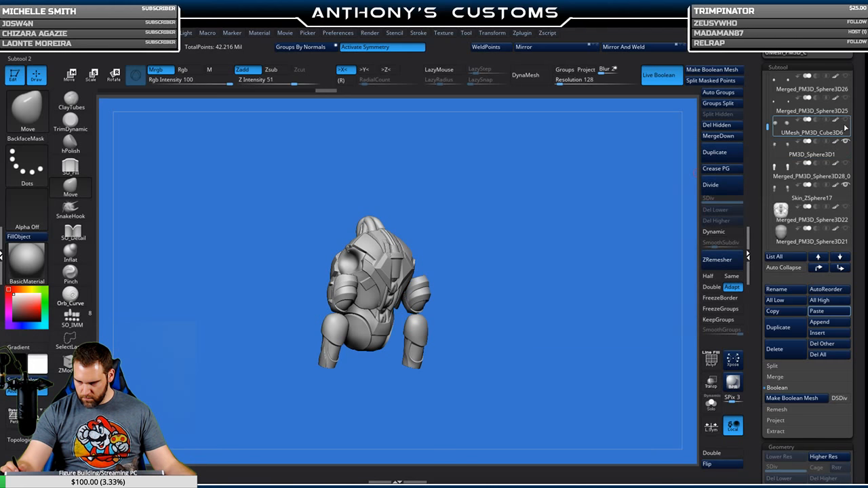
{"action": "left_click", "coordinate": [844, 114]}
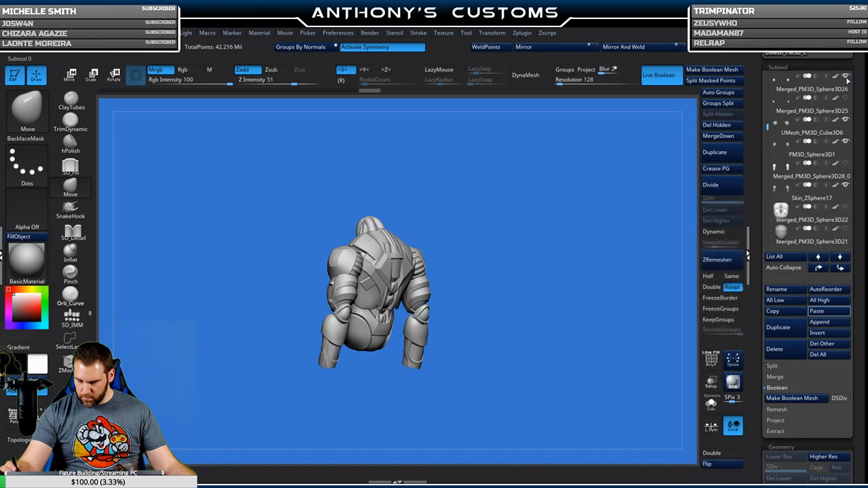
{"action": "left_click_drag", "start_coordinate": [515, 217], "coordinate": [644, 206]}
Show the hands, Merged_PM3D_Sphere3D7_1, and the head, UMesh_Merged_Extract9, to complete the upper body.
{"action": "left_click_drag", "start_coordinate": [768, 127], "coordinate": [769, 232]}
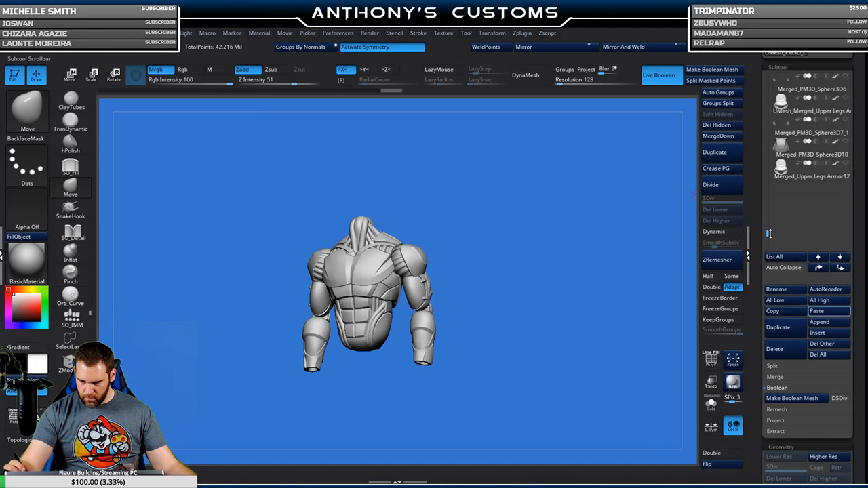
{"action": "left_click", "coordinate": [846, 120]}
{"action": "left_click_drag", "start_coordinate": [769, 232], "coordinate": [768, 213]}
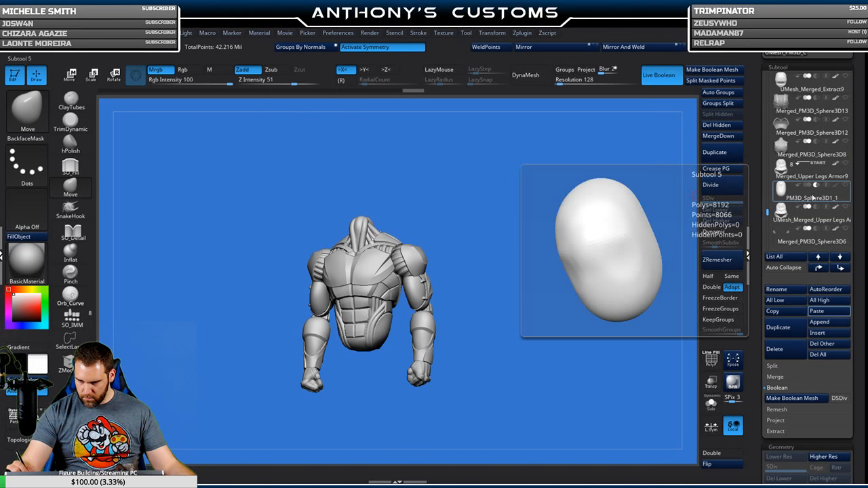
{"action": "left_click", "coordinate": [846, 84]}
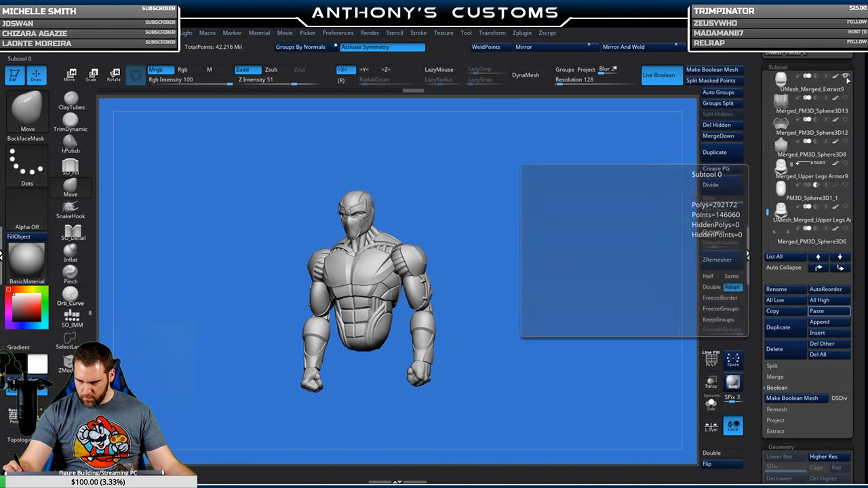
{"action": "left_click_drag", "start_coordinate": [502, 298], "coordinate": [550, 299]}
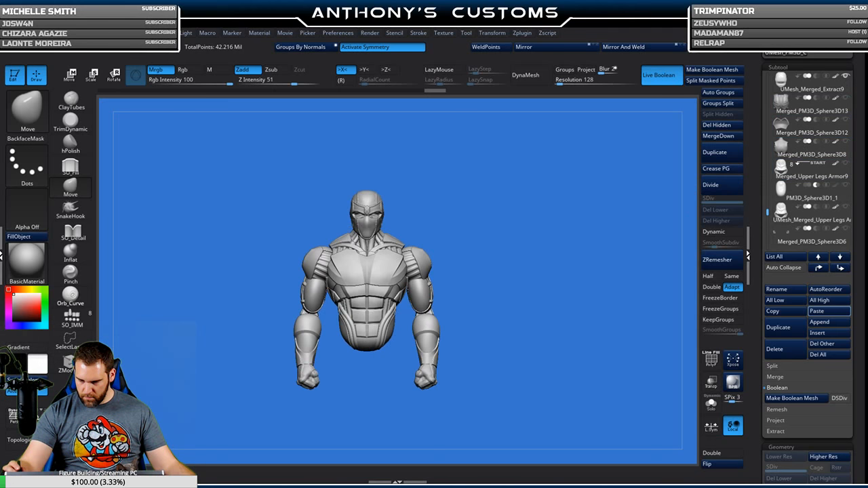
Examine the assembled upper body from the back and the side.
{"action": "left_click_drag", "start_coordinate": [610, 272], "coordinate": [536, 276]}
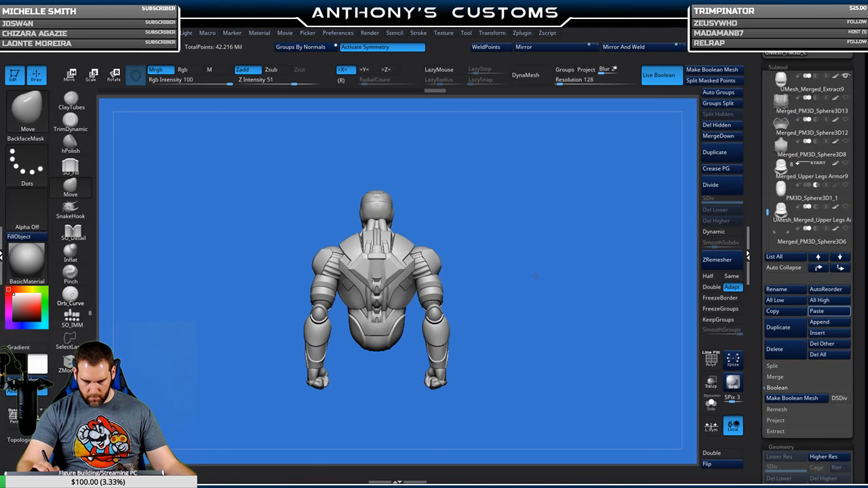
{"action": "left_click_drag", "start_coordinate": [566, 310], "coordinate": [584, 288]}
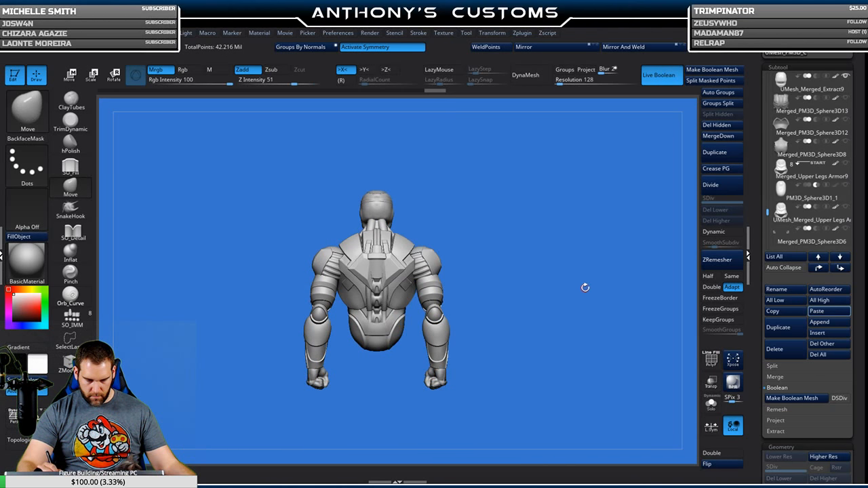
{"action": "left_click_drag", "start_coordinate": [564, 241], "coordinate": [619, 264], "text": "alt"}
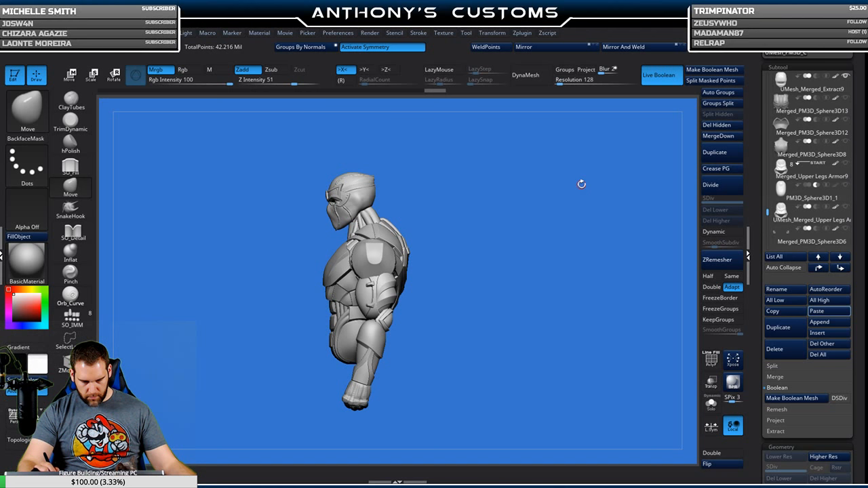
{"action": "left_click_drag", "start_coordinate": [552, 242], "coordinate": [556, 270]}
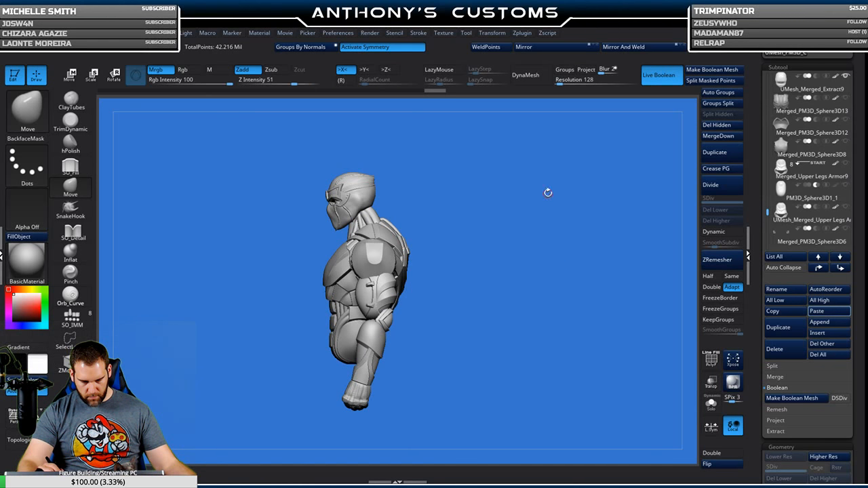
{"action": "left_click_drag", "start_coordinate": [563, 270], "coordinate": [576, 347], "text": "alt"}
Select the UMesh_PM3D_Cube3D8 torso armor, inspect its neck and upper back with the polyframe shown, and hide the polyframe again.
{"action": "left_click_drag", "start_coordinate": [589, 220], "coordinate": [566, 314], "text": "alt"}
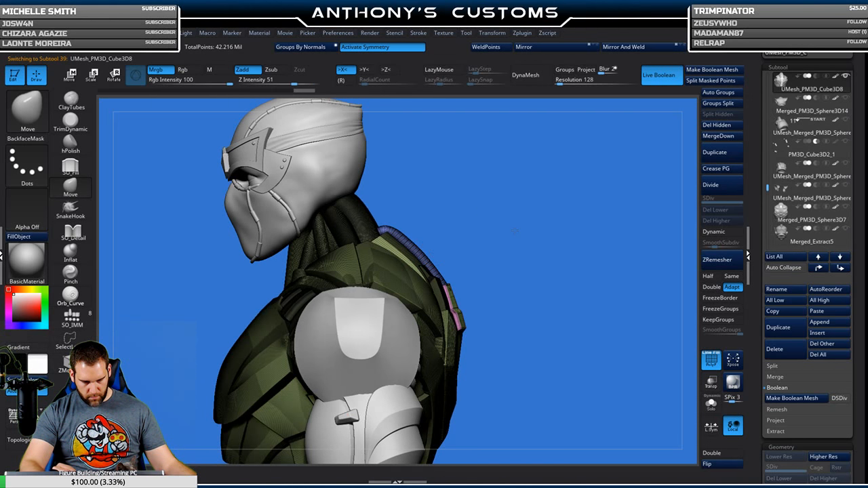
{"action": "key", "text": "space"}
{"action": "left_click_drag", "start_coordinate": [537, 230], "coordinate": [539, 230]}
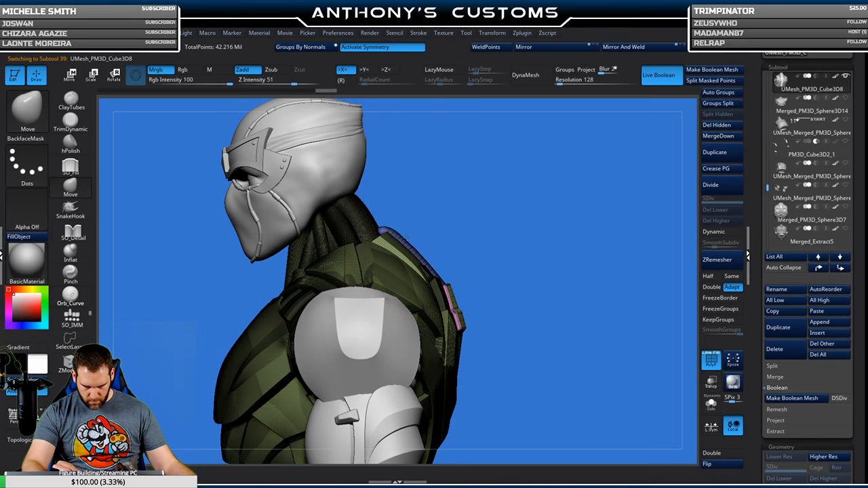
{"action": "mouse_move", "coordinate": [491, 171]}
{"action": "left_mouse_down"}
{"action": "mouse_move", "coordinate": [520, 205]}
{"action": "mouse_move", "coordinate": [372, 230]}
{"action": "left_mouse_up"}
{"action": "key", "text": "space"}
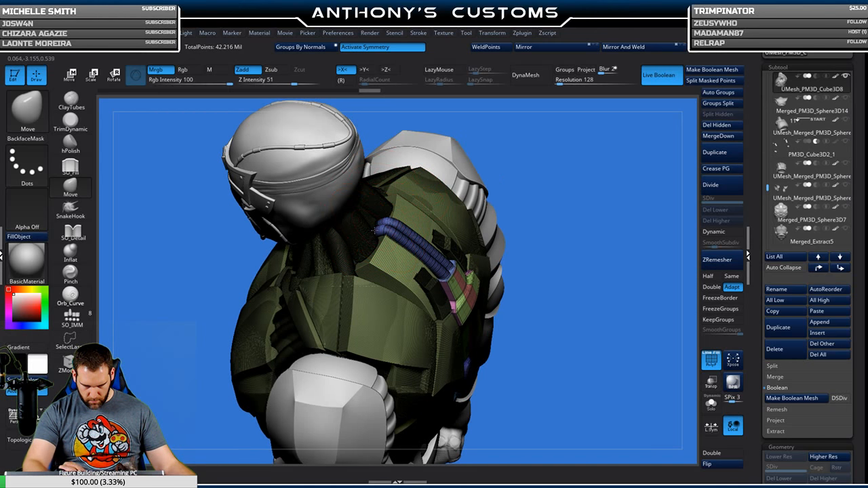
{"action": "left_click_drag", "start_coordinate": [560, 211], "coordinate": [492, 188]}
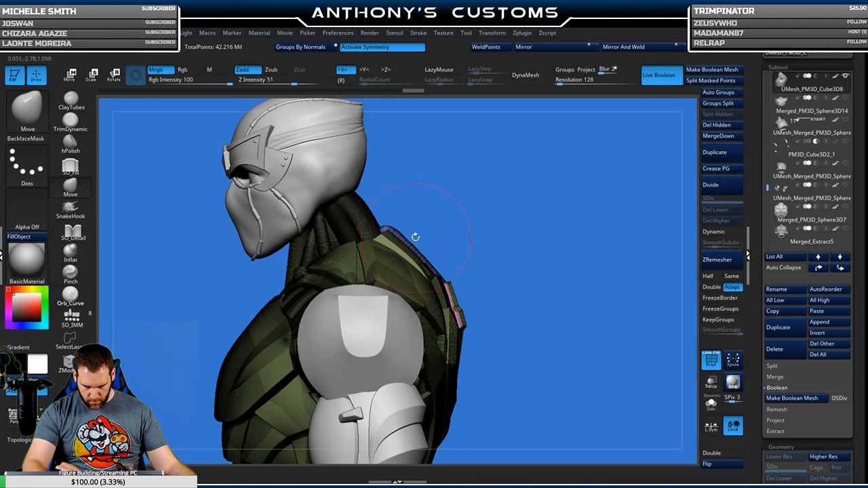
{"action": "key", "text": "shift+f"}
{"action": "left_click_drag", "start_coordinate": [568, 286], "coordinate": [640, 212], "text": "alt"}
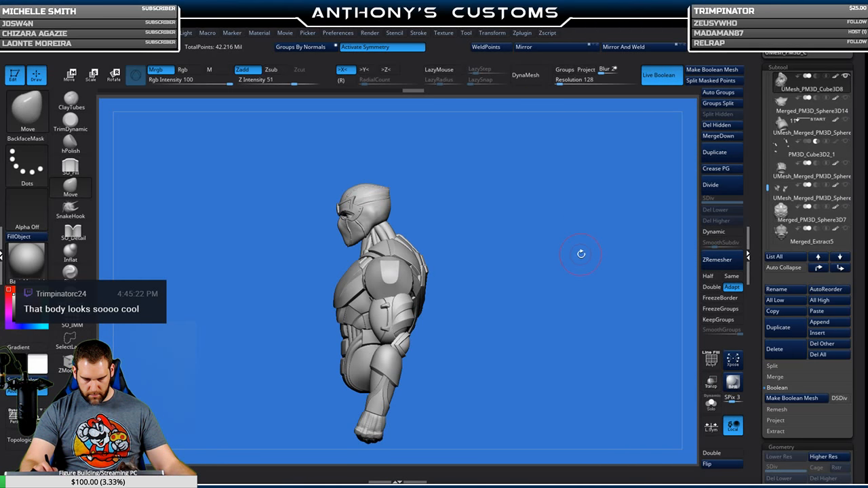
{"action": "left_click_drag", "start_coordinate": [487, 273], "coordinate": [412, 290]}
{"action": "left_click_drag", "start_coordinate": [554, 244], "coordinate": [582, 225]}
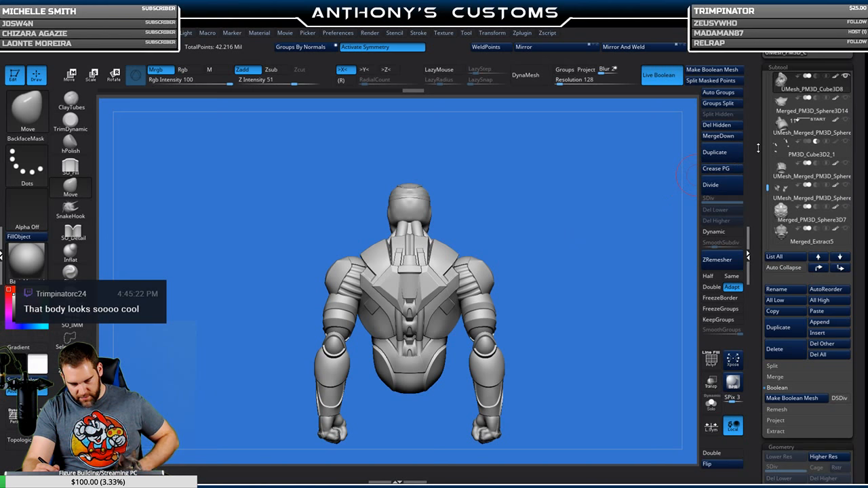
Show the Merged_PM3D_Sphere3D22 abdomen in place of UMesh_PM3D_Cube3D7 and turn on dynamic subdivision for UMesh_PM3D_Cube3D6.
{"action": "mouse_move", "coordinate": [769, 188]}
{"action": "left_mouse_down"}
{"action": "mouse_move", "coordinate": [769, 220]}
{"action": "mouse_move", "coordinate": [769, 185]}
{"action": "left_mouse_up"}
{"action": "left_click_drag", "start_coordinate": [772, 178], "coordinate": [774, 139]}
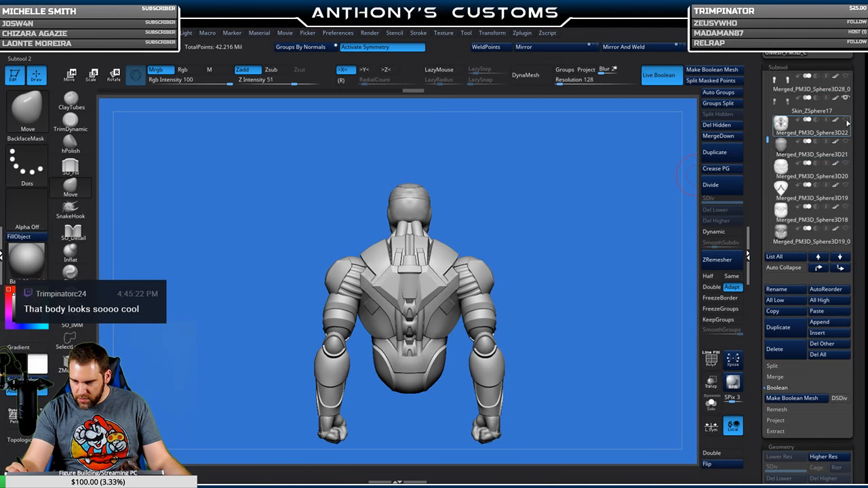
{"action": "mouse_move", "coordinate": [847, 122]}
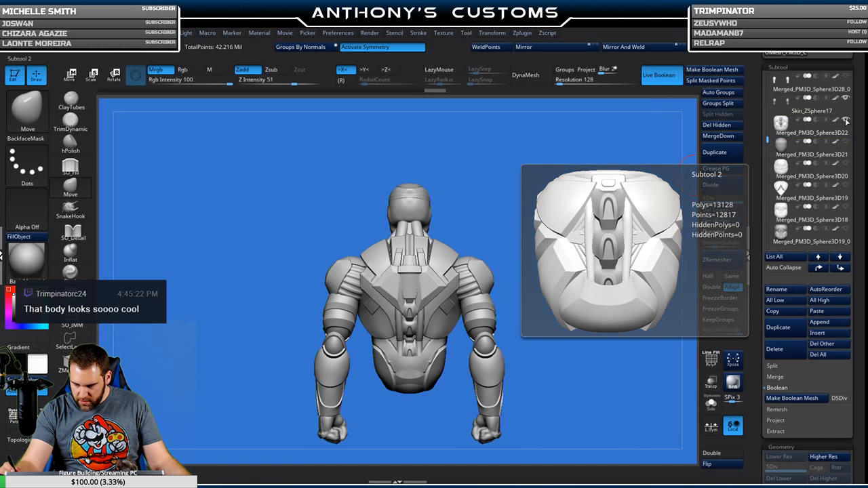
{"action": "left_click_drag", "start_coordinate": [768, 139], "coordinate": [773, 192]}
{"action": "left_click", "coordinate": [431, 383], "text": "alt"}
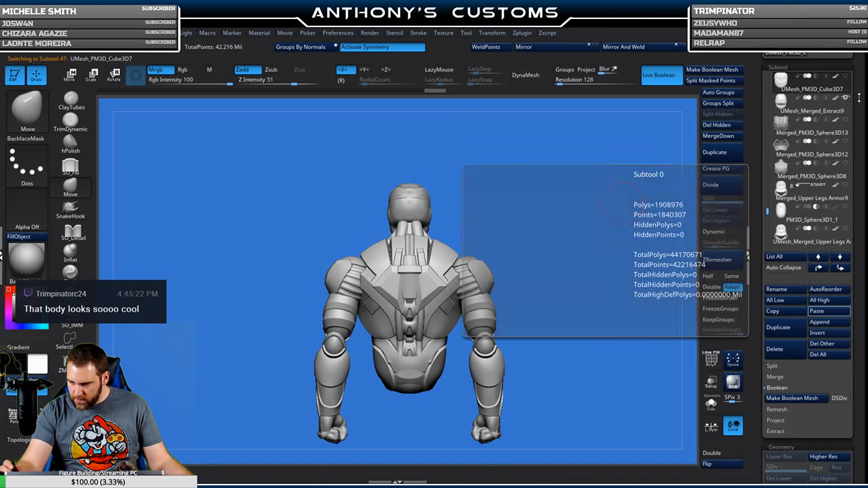
{"action": "key", "text": "d"}
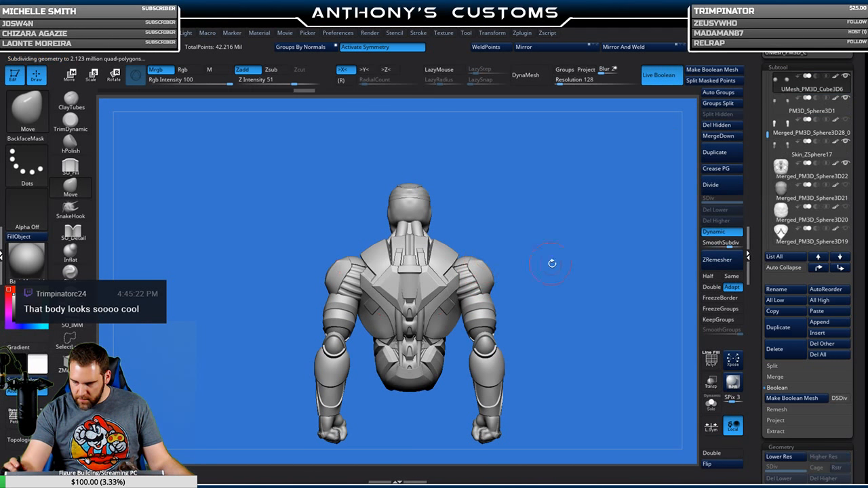
{"action": "left_click_drag", "start_coordinate": [573, 231], "coordinate": [668, 259]}
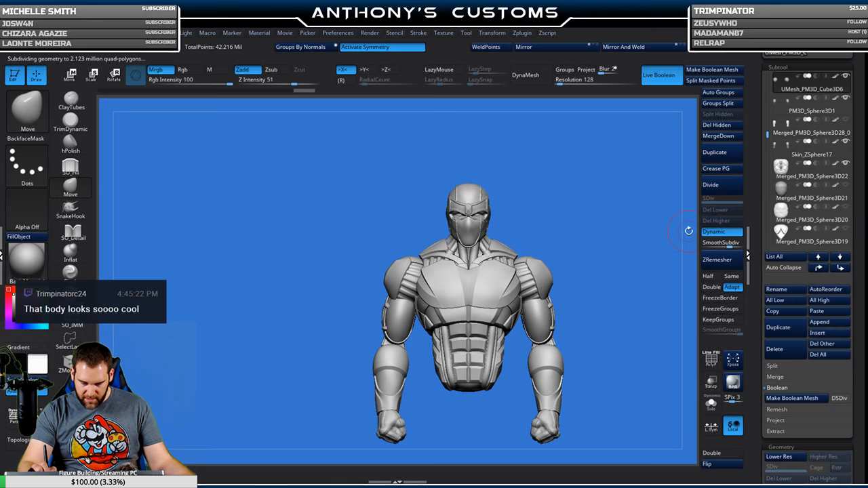
Hide the Merged_PM3D_Sphere3D22 abdomen and the UMesh_PM3D_Cube3D8 torso armor.
{"action": "left_click", "coordinate": [845, 185]}
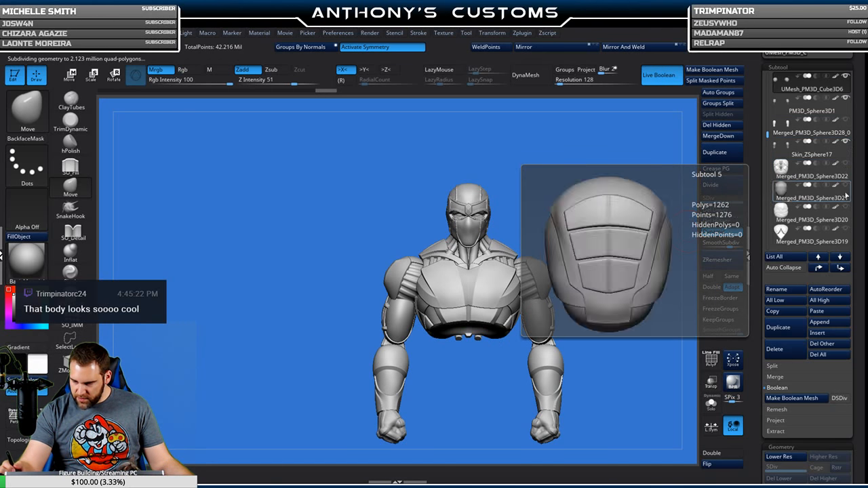
{"action": "left_click_drag", "start_coordinate": [768, 134], "coordinate": [769, 181]}
{"action": "mouse_move", "coordinate": [821, 177]}
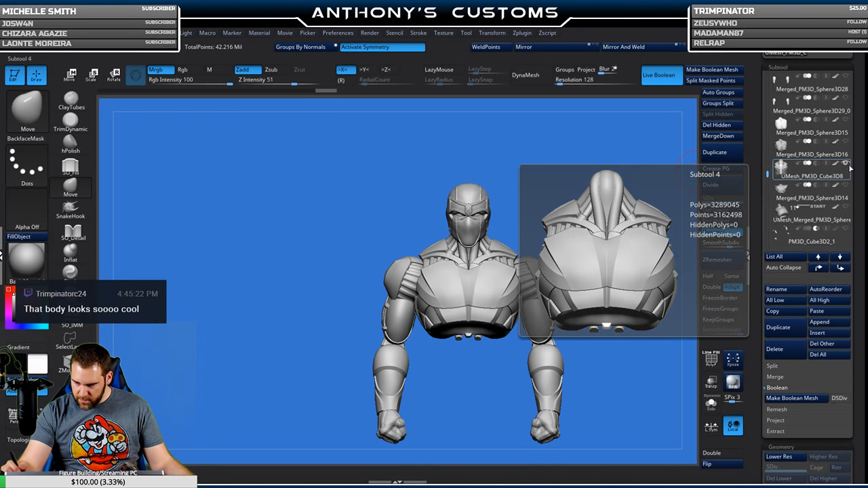
{"action": "left_click", "coordinate": [846, 164]}
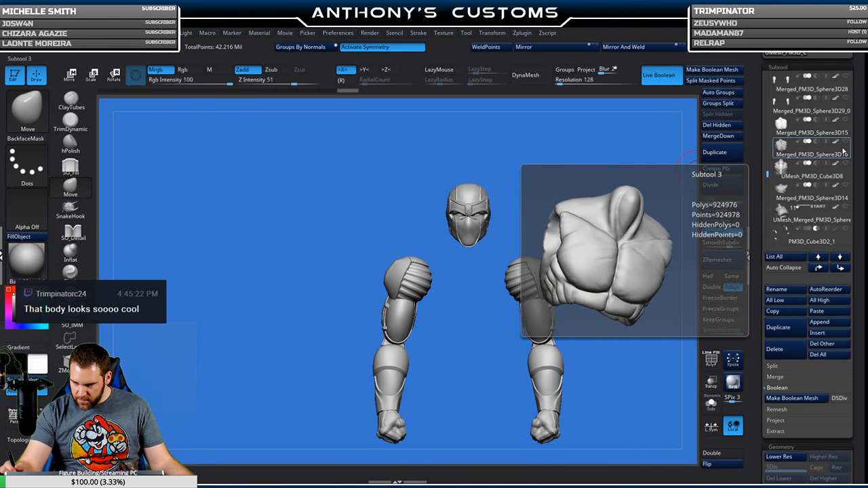
Show the detailed Merged_PM3D_Sphere3D7 torso together with the UMesh_PM3D_Cube3D7 abdomen armor.
{"action": "left_click_drag", "start_coordinate": [768, 175], "coordinate": [769, 184]}
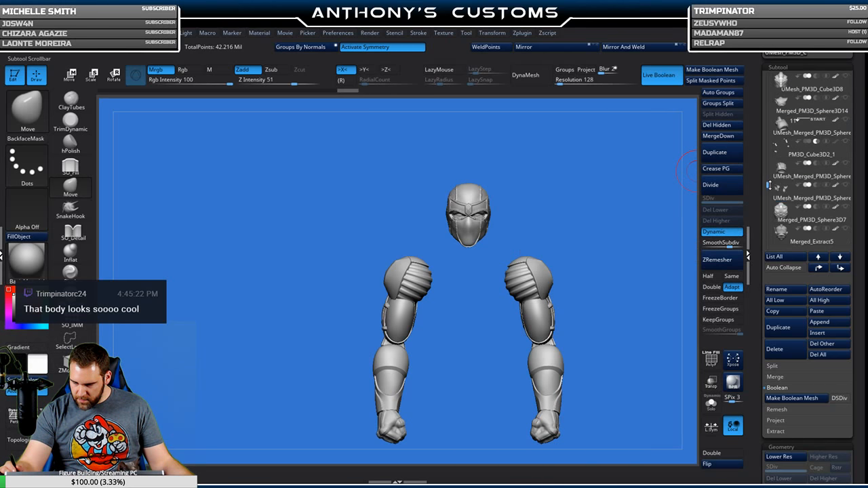
{"action": "left_click", "coordinate": [846, 209]}
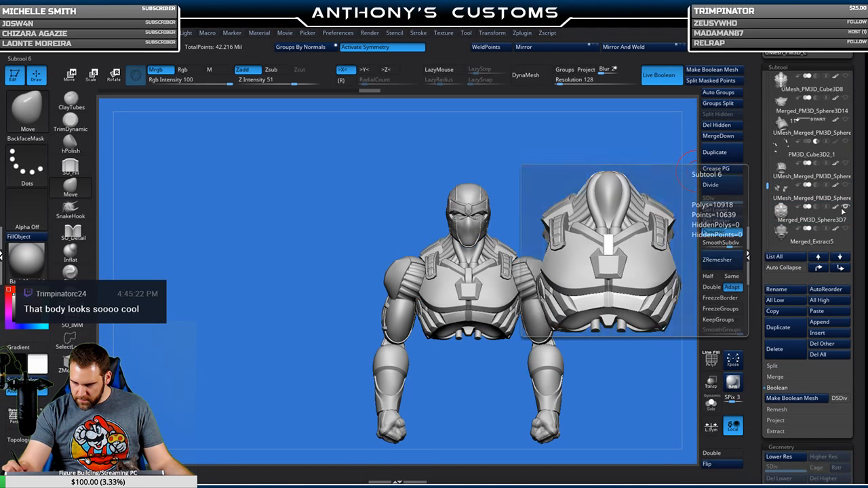
{"action": "left_click_drag", "start_coordinate": [768, 187], "coordinate": [767, 198]}
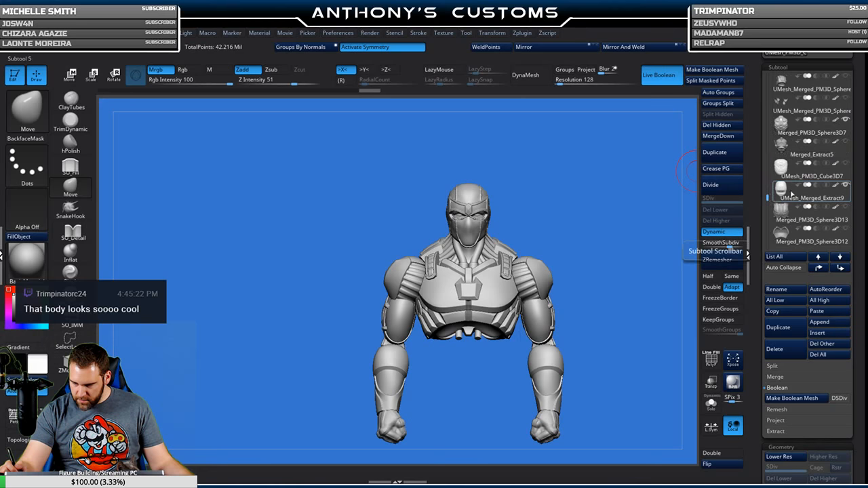
{"action": "mouse_move", "coordinate": [825, 174]}
{"action": "left_click", "coordinate": [846, 165]}
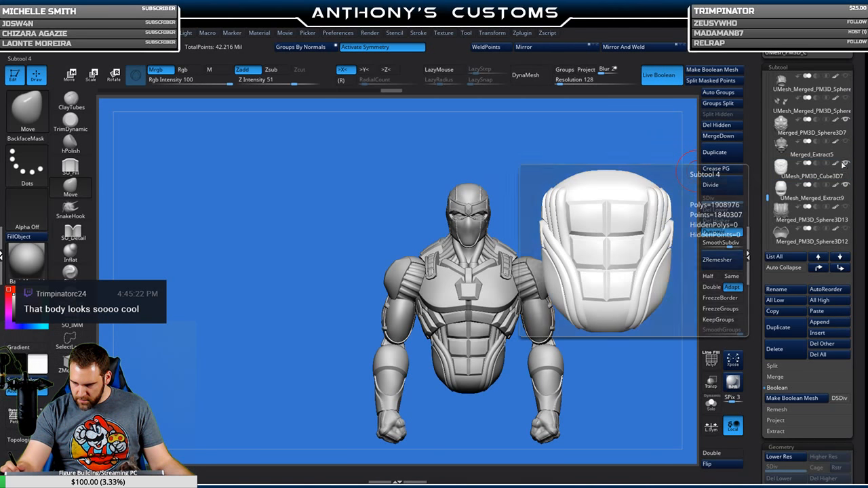
{"action": "left_click_drag", "start_coordinate": [630, 245], "coordinate": [603, 197]}
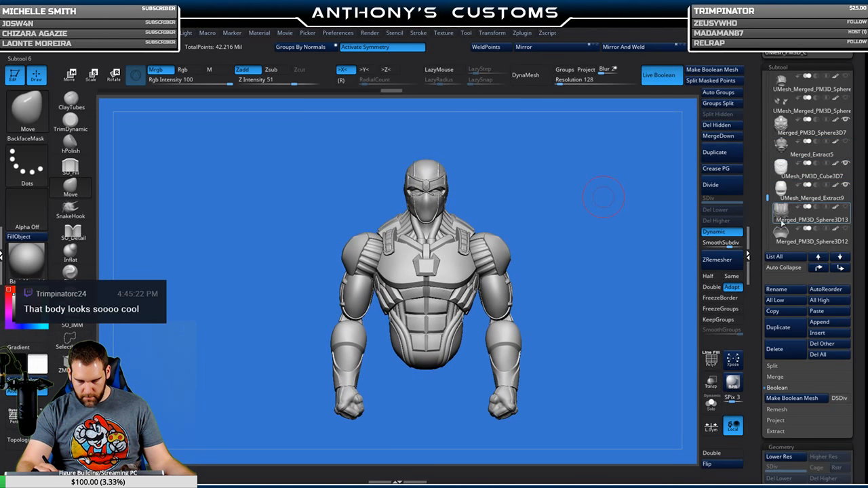
Check the Merged_PM3D_Sphere3D12 chest plate on the torso and hide it again.
{"action": "left_click", "coordinate": [845, 209]}
{"action": "left_click", "coordinate": [845, 209]}
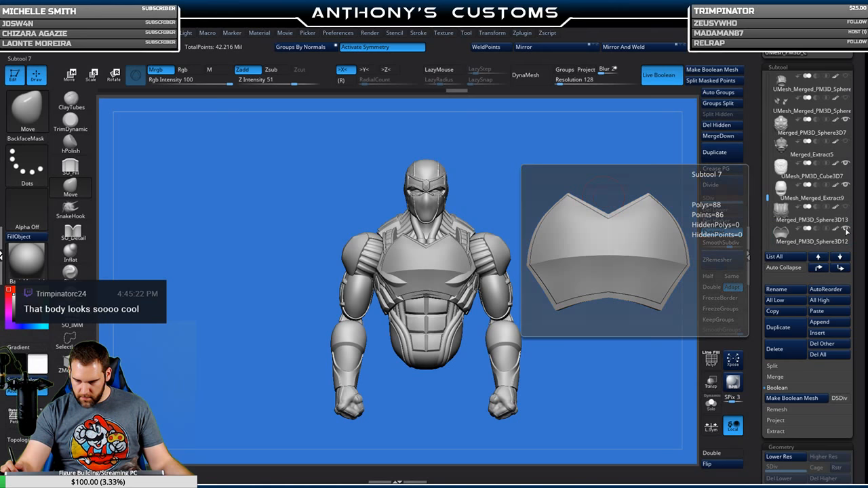
{"action": "left_click", "coordinate": [809, 198]}
{"action": "scroll", "coordinate": [768, 198], "scroll_direction": "down", "scroll_amount": 7}
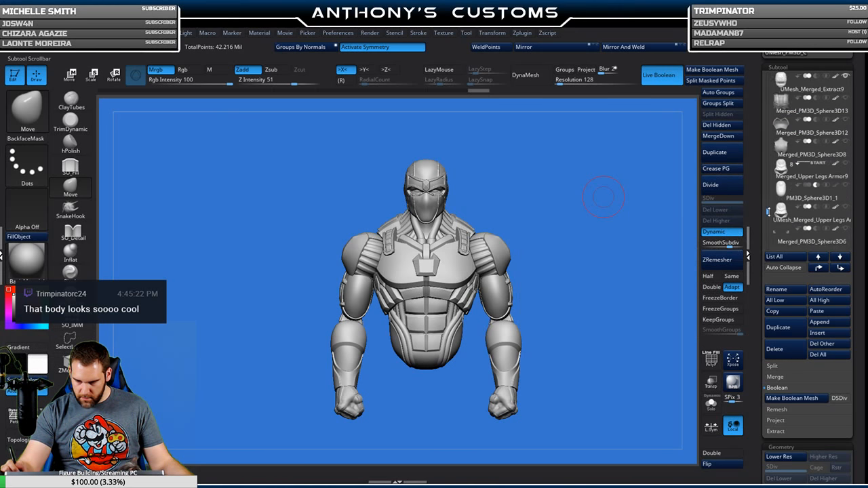
Show the Merged_PM3D_Sphere3D34 belt, the Merged_PM3D_Sphere3D38 knees and the UMesh_Merged_Skin_ZSphere part.
{"action": "left_click_drag", "start_coordinate": [769, 167], "coordinate": [767, 95]}
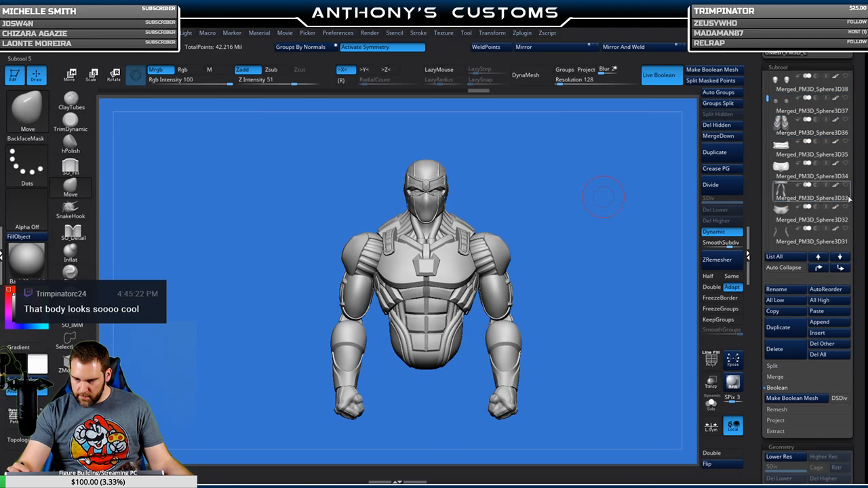
{"action": "left_click", "coordinate": [846, 163]}
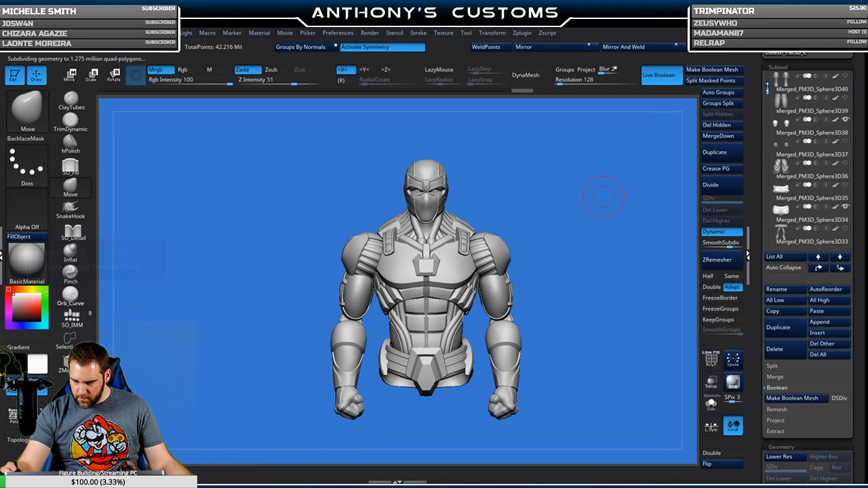
{"action": "scroll", "coordinate": [848, 105], "scroll_direction": "up", "scroll_amount": 5}
{"action": "mouse_move", "coordinate": [839, 130]}
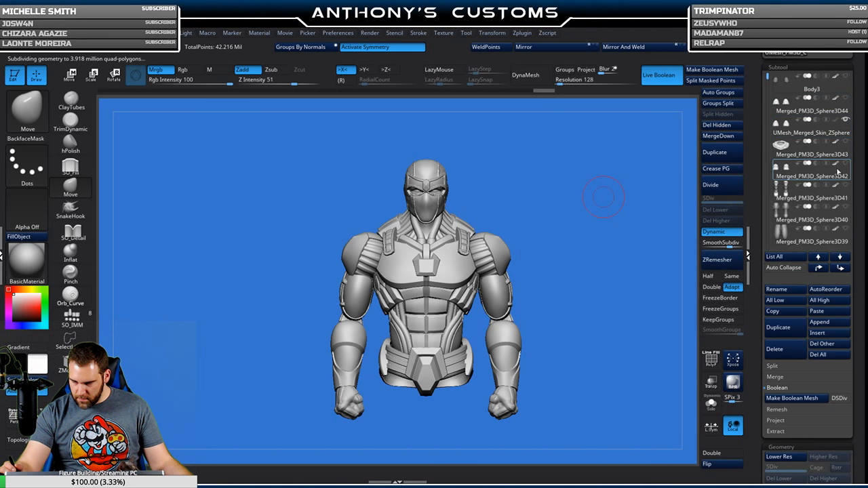
{"action": "mouse_move", "coordinate": [839, 174]}
{"action": "mouse_move", "coordinate": [841, 194]}
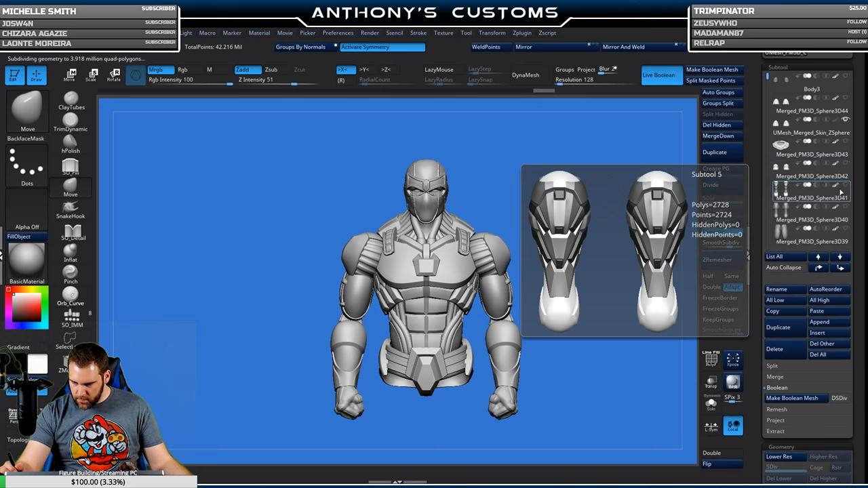
Show the Merged_PM3D_Sphere3D39 thighs and Merged_PM3D_Sphere3D40 lower legs, and view the full figure from the front and back.
{"action": "left_click", "coordinate": [846, 229]}
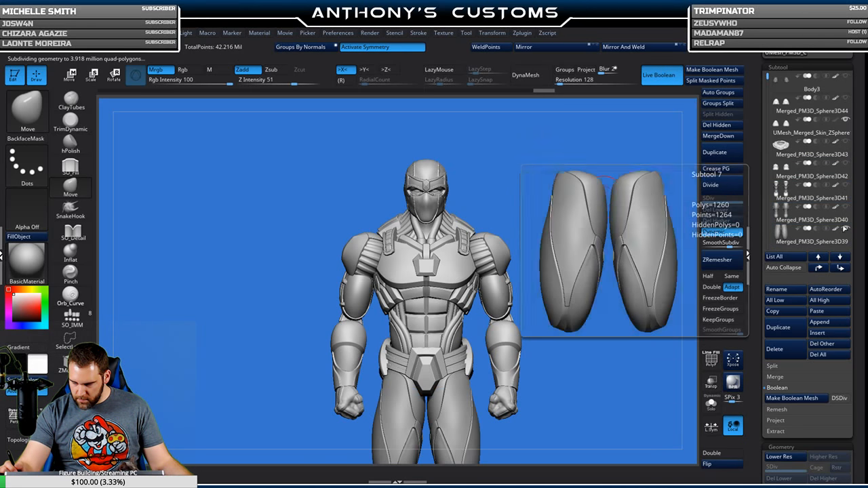
{"action": "left_click", "coordinate": [846, 207]}
{"action": "left_click_drag", "start_coordinate": [604, 197], "coordinate": [590, 132], "text": "alt"}
{"action": "left_click_drag", "start_coordinate": [551, 290], "coordinate": [565, 207], "text": "alt"}
{"action": "mouse_move", "coordinate": [589, 273]}
{"action": "left_mouse_down"}
{"action": "mouse_move", "coordinate": [553, 272]}
{"action": "mouse_move", "coordinate": [648, 273]}
{"action": "mouse_move", "coordinate": [632, 264]}
{"action": "left_mouse_up"}
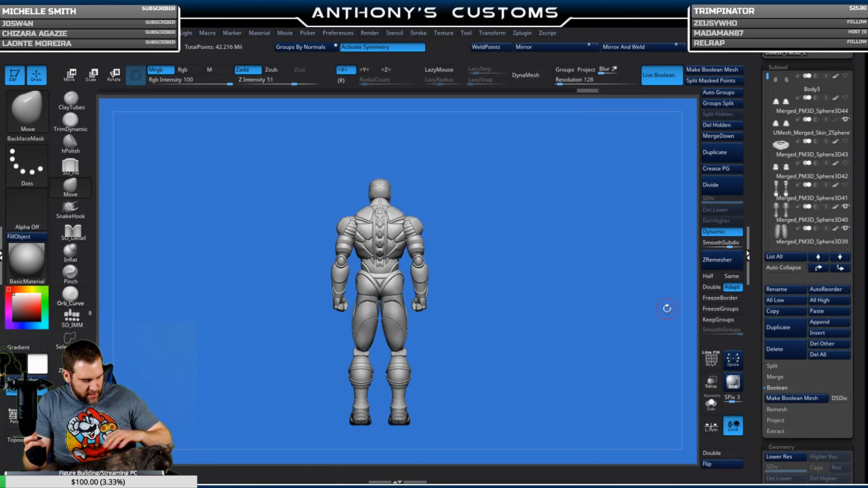
Select the Merged_PM3D_Sphere3D39 thighs and display their polyframe in a front view of the full figure.
{"action": "left_click_drag", "start_coordinate": [768, 77], "coordinate": [767, 89]}
{"action": "left_click", "coordinate": [845, 186]}
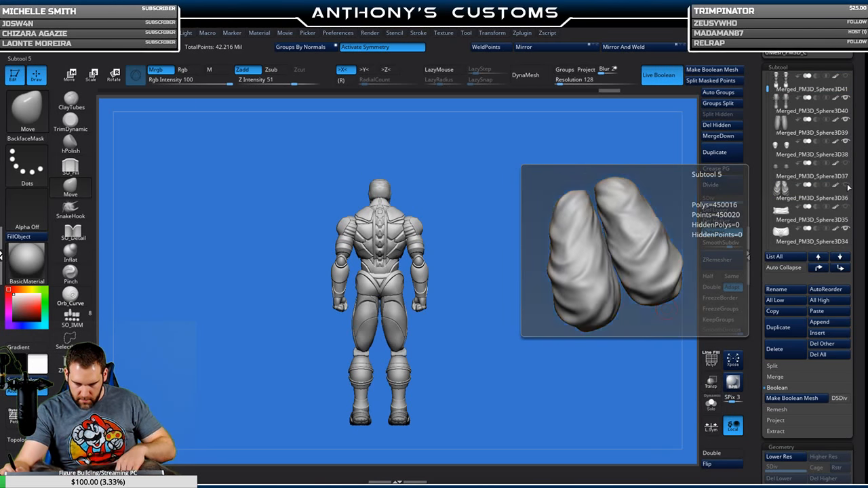
{"action": "left_click", "coordinate": [398, 313], "text": "alt"}
{"action": "key", "text": "shift+f"}
{"action": "left_click_drag", "start_coordinate": [533, 306], "coordinate": [536, 355], "text": "alt"}
{"action": "left_click_drag", "start_coordinate": [604, 320], "coordinate": [531, 329]}
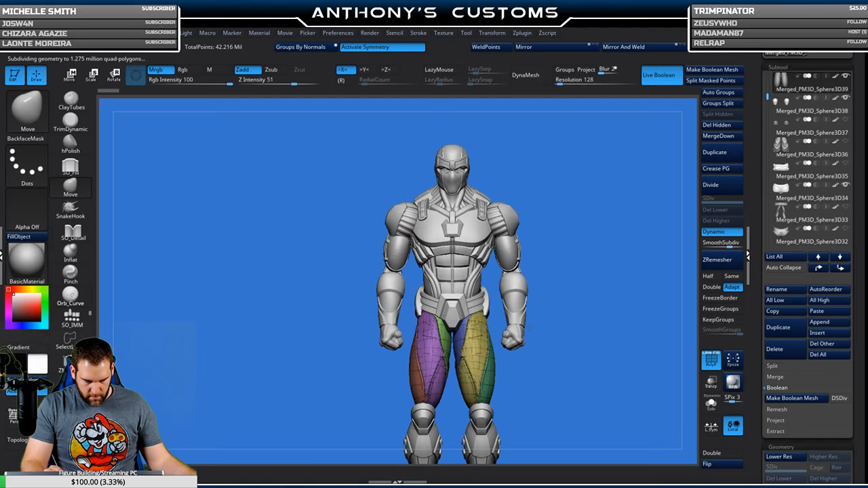
{"action": "left_click_drag", "start_coordinate": [600, 313], "coordinate": [580, 261], "text": "alt"}
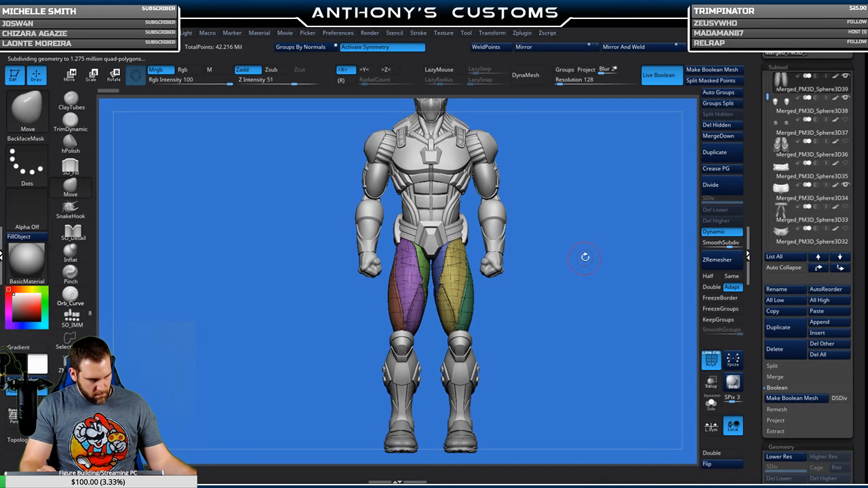
Slightly scale and reposition the thighs with the transform gizmo, check their fit from the side, and hide the polyframe.
{"action": "key", "text": "w"}
{"action": "left_click_drag", "start_coordinate": [602, 295], "coordinate": [592, 333], "text": "alt"}
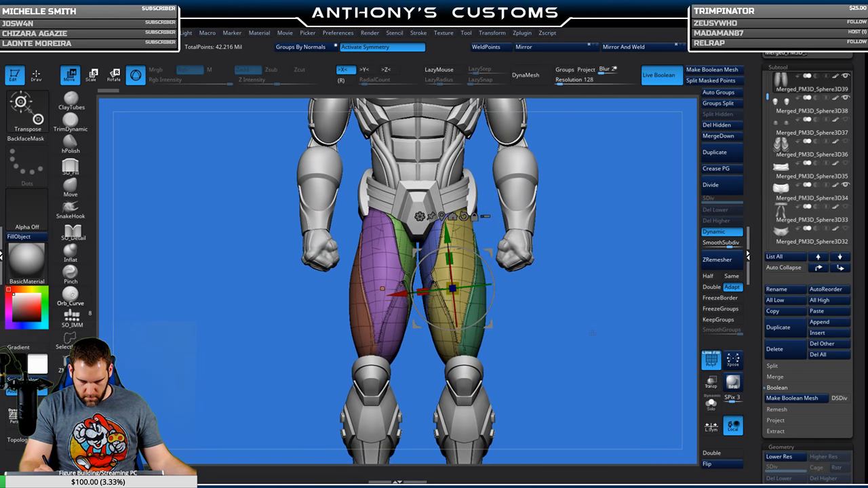
{"action": "left_click_drag", "start_coordinate": [454, 288], "coordinate": [464, 282]}
{"action": "left_click_drag", "start_coordinate": [447, 236], "coordinate": [448, 238]}
{"action": "left_click_drag", "start_coordinate": [543, 305], "coordinate": [631, 302]}
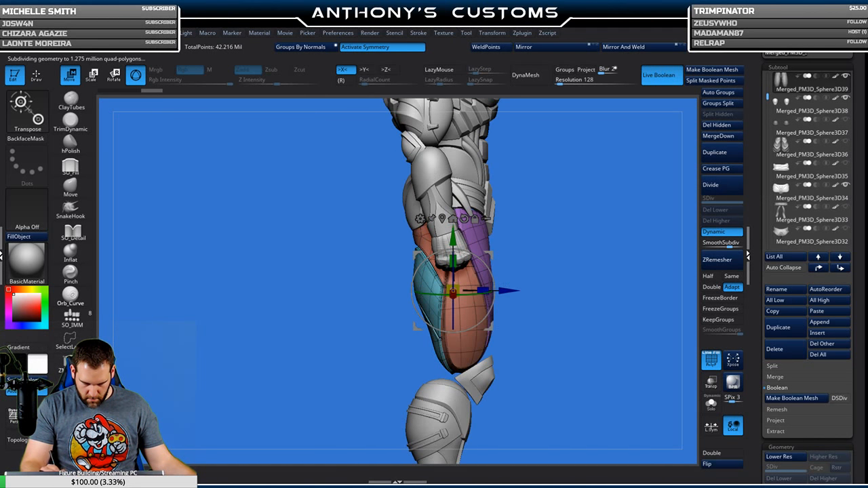
{"action": "left_click_drag", "start_coordinate": [580, 318], "coordinate": [568, 272], "text": "alt"}
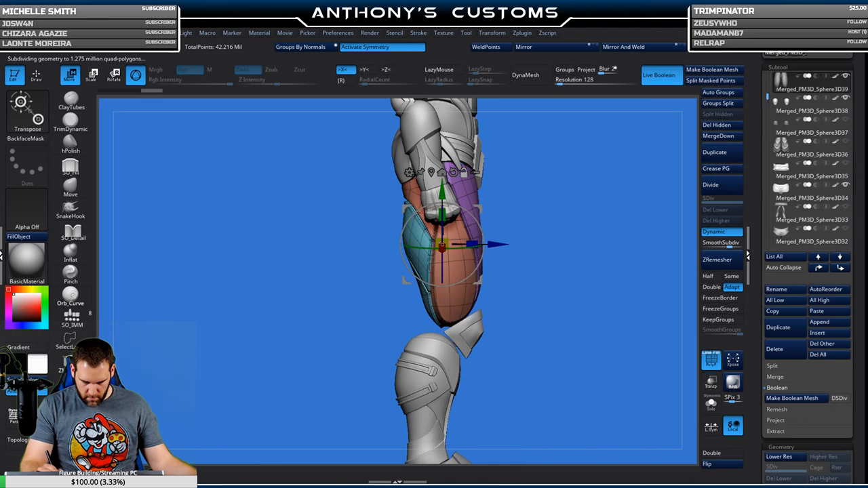
{"action": "left_click_drag", "start_coordinate": [644, 275], "coordinate": [548, 268]}
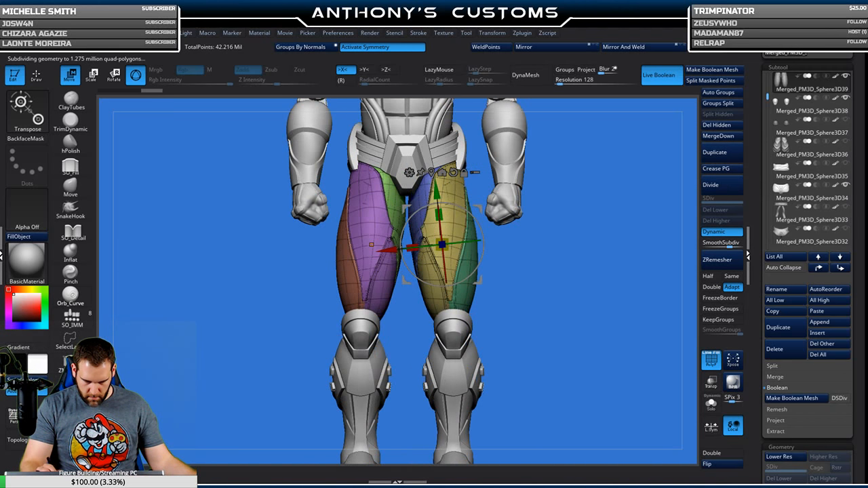
{"action": "mouse_move", "coordinate": [571, 305]}
{"action": "left_mouse_down", "text": "alt"}
{"action": "mouse_move", "coordinate": [566, 259]}
{"action": "mouse_move", "coordinate": [555, 300]}
{"action": "left_mouse_up", "text": "alt"}
{"action": "key", "text": "shift+f"}
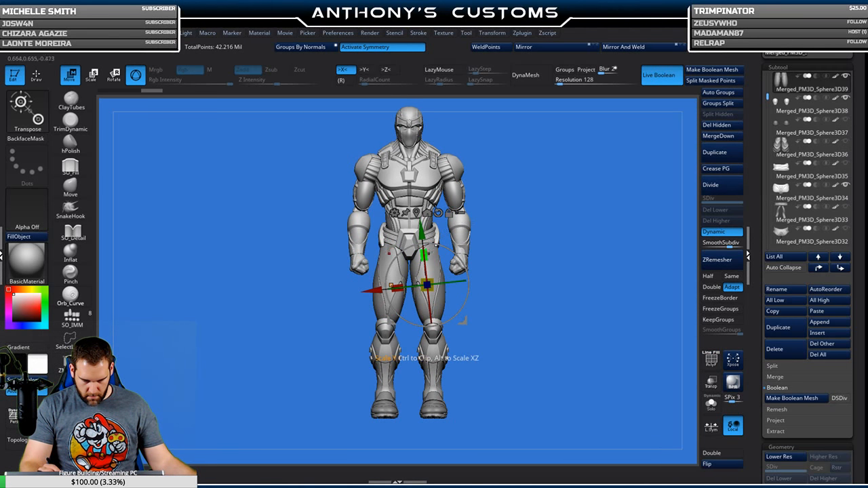
{"action": "key", "text": "ctrl+d"}
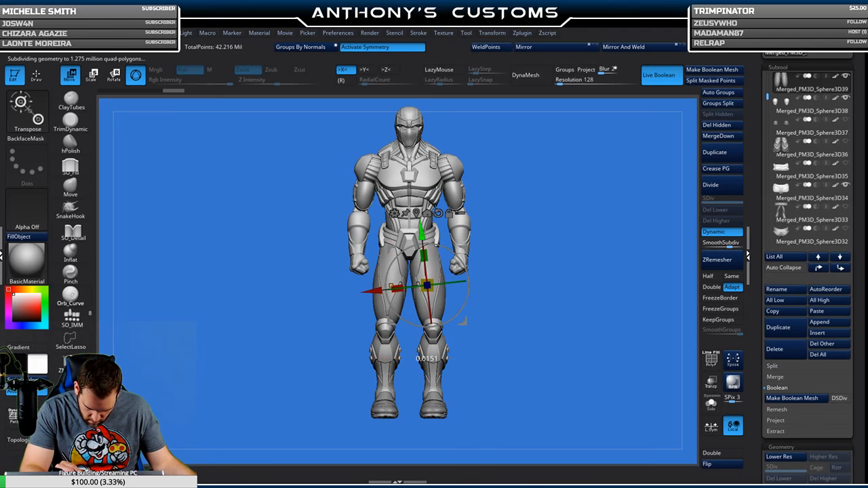
Return to the Move brush, review the legs from the back and front, and enlarge the brush's draw size for the thighs.
{"action": "mouse_move", "coordinate": [504, 232]}
{"action": "left_mouse_down"}
{"action": "mouse_move", "coordinate": [603, 219]}
{"action": "mouse_move", "coordinate": [579, 172]}
{"action": "left_mouse_up"}
{"action": "key", "text": "q"}
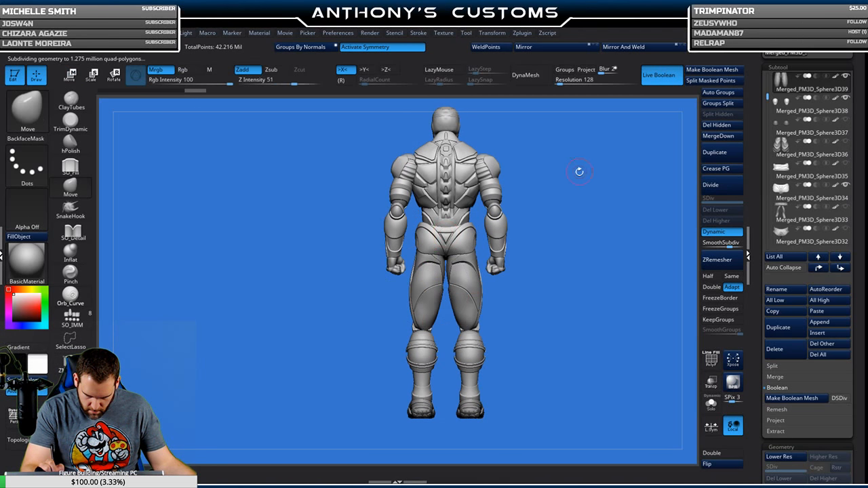
{"action": "mouse_move", "coordinate": [589, 269]}
{"action": "left_mouse_down", "text": "alt"}
{"action": "mouse_move", "coordinate": [595, 291]}
{"action": "mouse_move", "coordinate": [575, 282]}
{"action": "left_mouse_up", "text": "alt"}
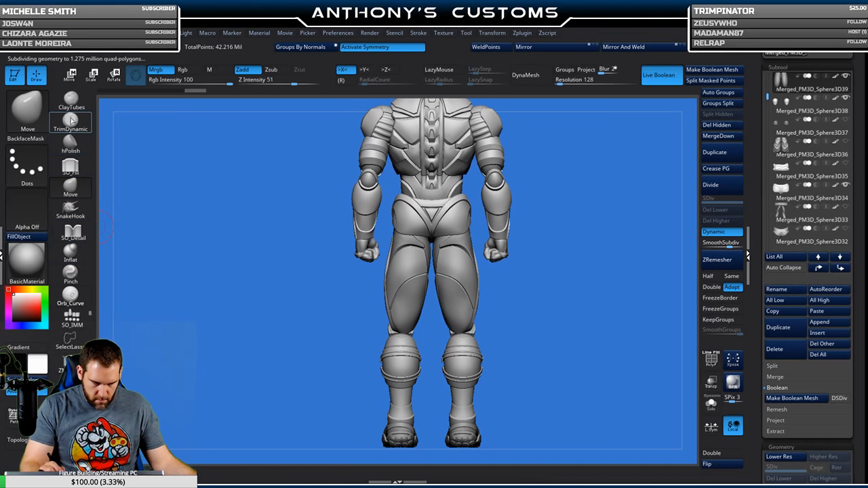
{"action": "key", "text": "space"}
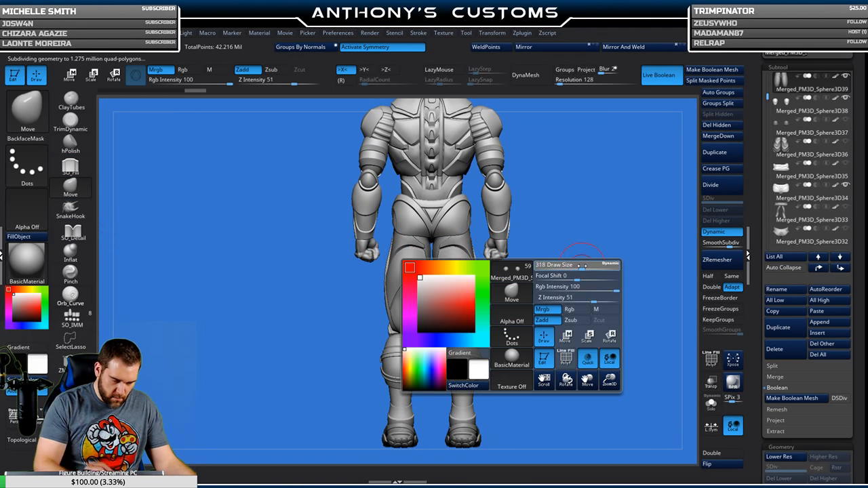
{"action": "left_click_drag", "start_coordinate": [572, 258], "coordinate": [504, 260]}
{"action": "key", "text": "space"}
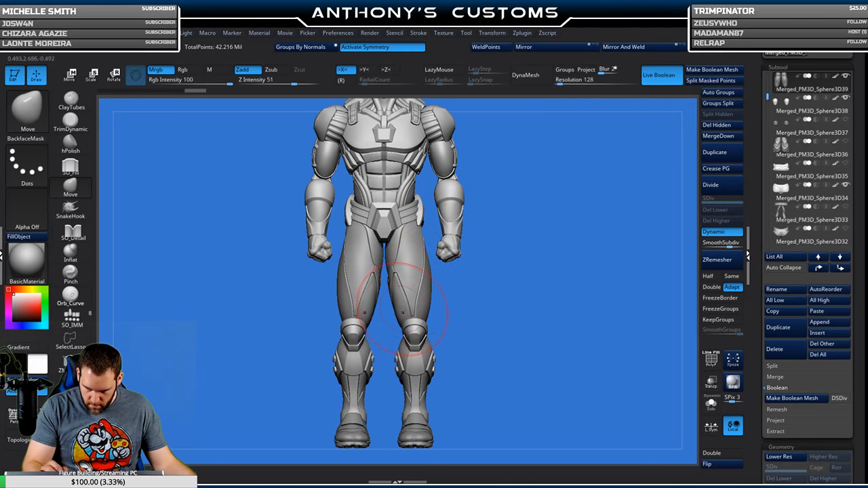
{"action": "key", "text": "ctrl+d"}
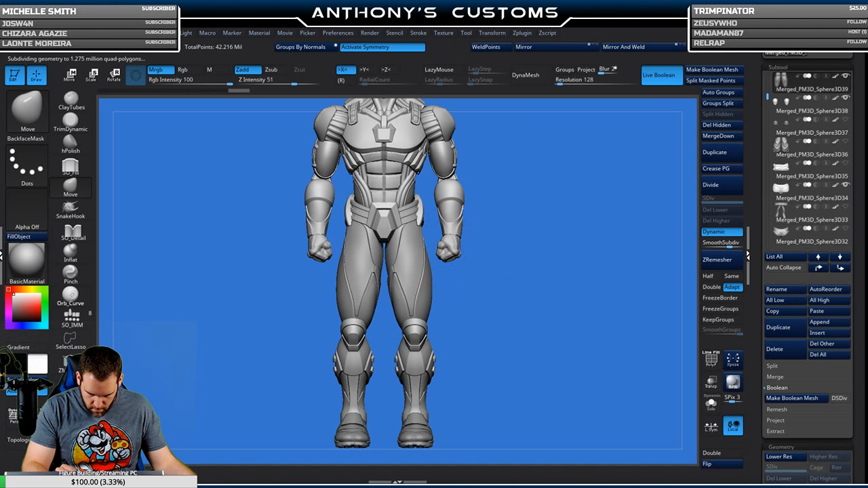
Show the Merged_PM3D_Sphere3D36 baggy pants over the thighs in a front view of the figure, and hide them again.
{"action": "left_click_drag", "start_coordinate": [507, 276], "coordinate": [533, 289], "text": "alt"}
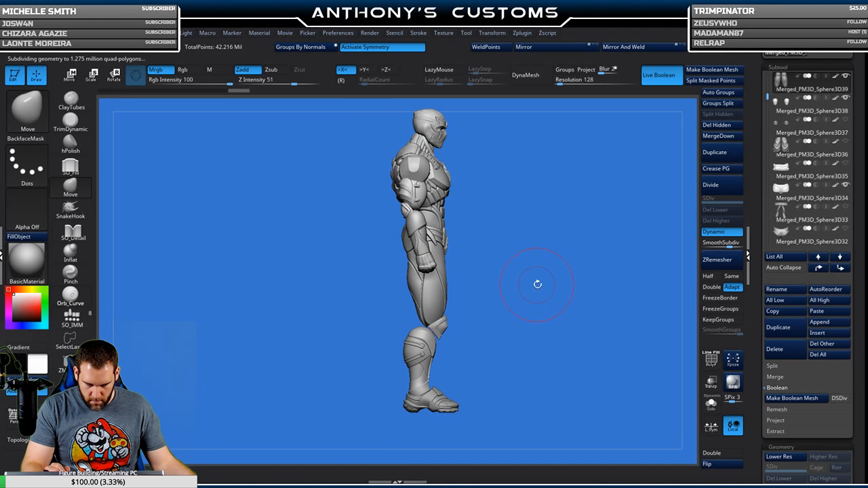
{"action": "left_click", "coordinate": [845, 142]}
{"action": "left_click_drag", "start_coordinate": [609, 232], "coordinate": [571, 232]}
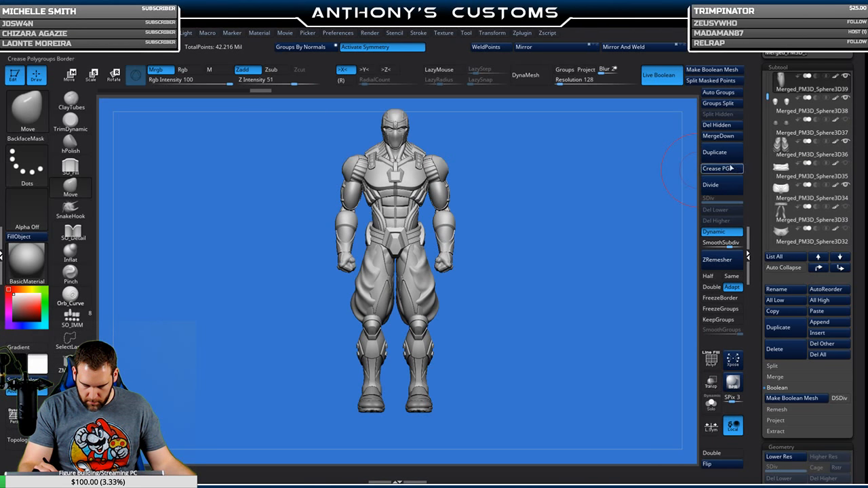
{"action": "mouse_move", "coordinate": [848, 156]}
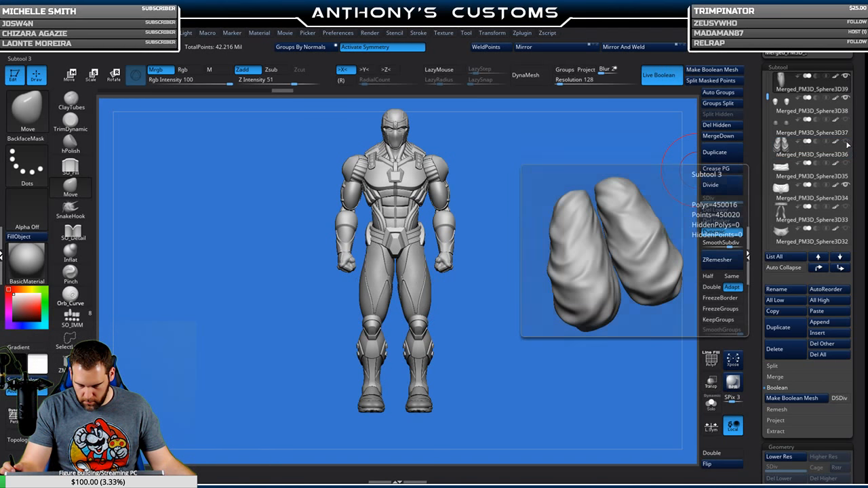
{"action": "left_click_drag", "start_coordinate": [533, 255], "coordinate": [524, 314]}
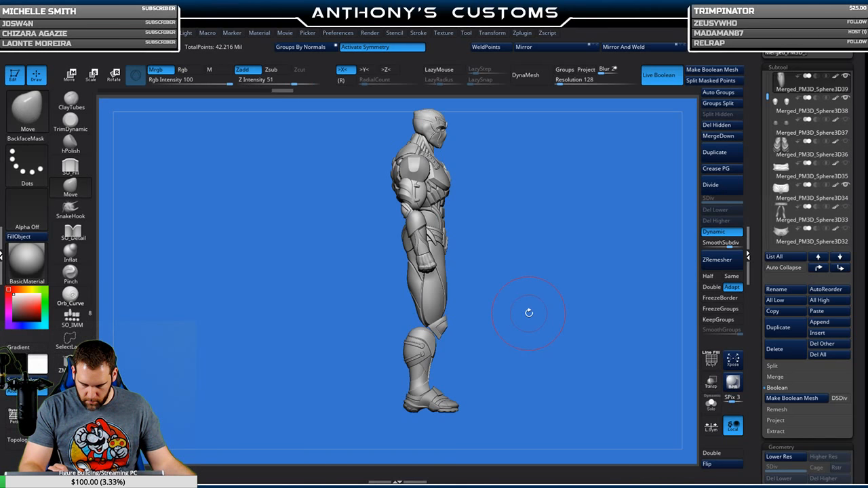
Examine the full figure's proportions from the side, the front, below and above.
{"action": "key", "text": "ctrl+d"}
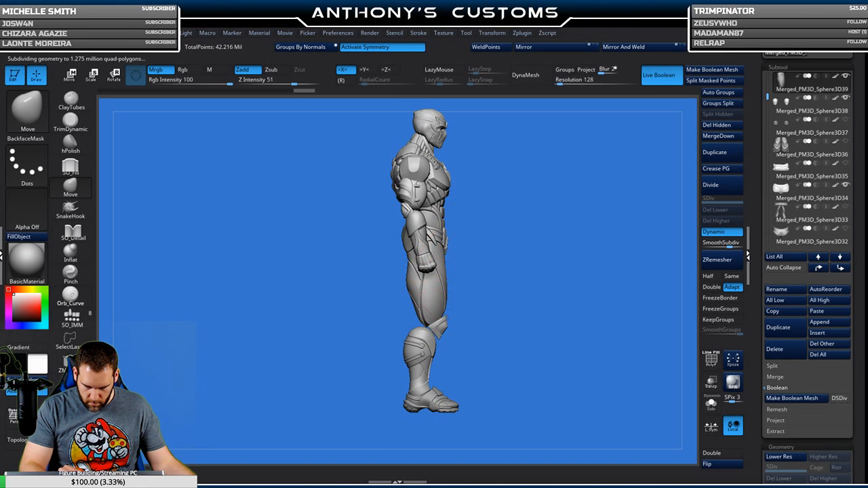
{"action": "left_click_drag", "start_coordinate": [651, 237], "coordinate": [574, 255]}
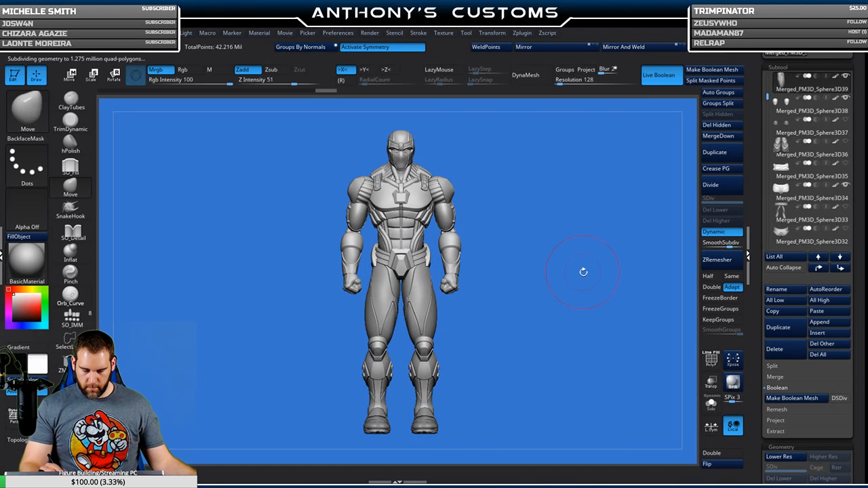
{"action": "mouse_move", "coordinate": [566, 329]}
{"action": "left_mouse_down"}
{"action": "mouse_move", "coordinate": [545, 329]}
{"action": "mouse_move", "coordinate": [539, 313]}
{"action": "mouse_move", "coordinate": [583, 313]}
{"action": "mouse_move", "coordinate": [584, 281]}
{"action": "left_mouse_up"}
{"action": "left_click_drag", "start_coordinate": [523, 294], "coordinate": [527, 314], "text": "shift"}
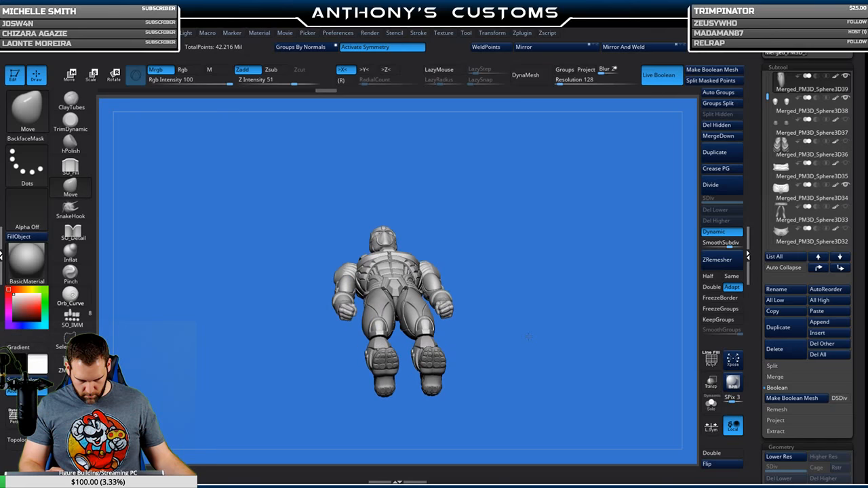
{"action": "left_click_drag", "start_coordinate": [529, 346], "coordinate": [526, 387], "text": "shift"}
{"action": "mouse_move", "coordinate": [520, 354]}
{"action": "left_mouse_down", "text": "shift"}
{"action": "mouse_move", "coordinate": [527, 359]}
{"action": "mouse_move", "coordinate": [523, 308]}
{"action": "mouse_move", "coordinate": [528, 350]}
{"action": "left_mouse_up", "text": "shift"}
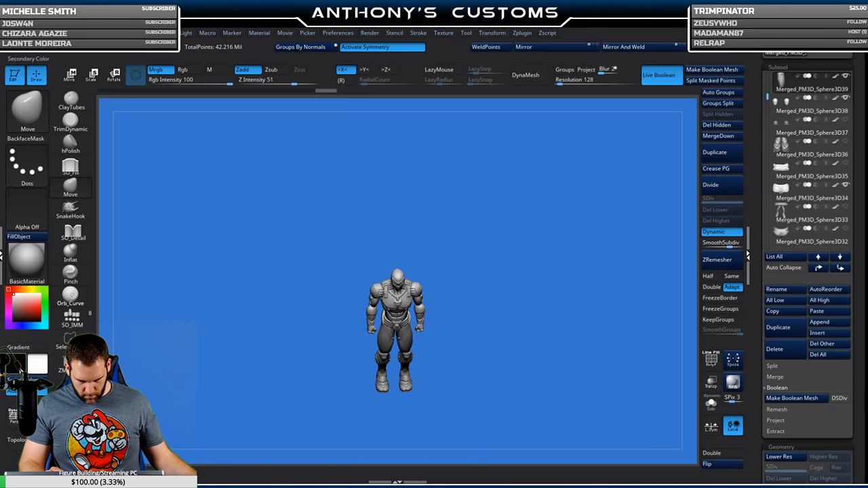
Turn perspective distortion on to check the full figure from the front, and turn it off again.
{"action": "left_click", "coordinate": [13, 417]}
{"action": "left_click", "coordinate": [13, 417]}
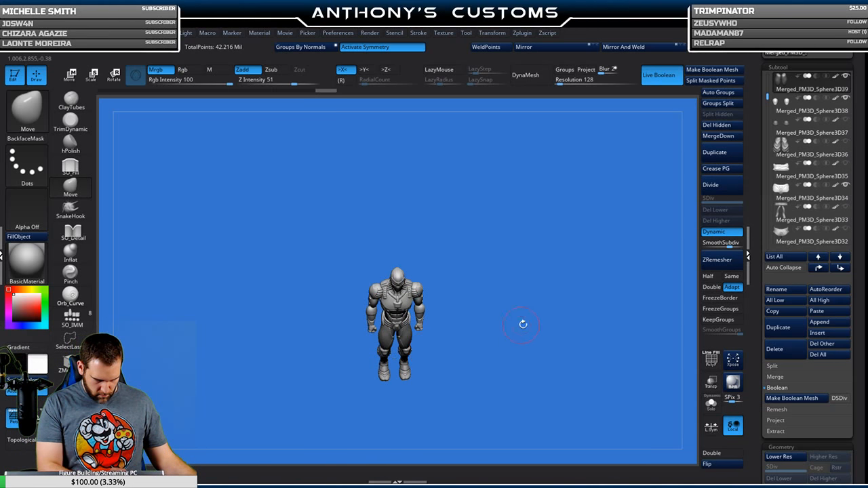
{"action": "mouse_move", "coordinate": [517, 348]}
{"action": "left_mouse_down", "text": "alt"}
{"action": "mouse_move", "coordinate": [518, 313]}
{"action": "mouse_move", "coordinate": [504, 374]}
{"action": "mouse_move", "coordinate": [505, 338]}
{"action": "left_mouse_up", "text": "alt"}
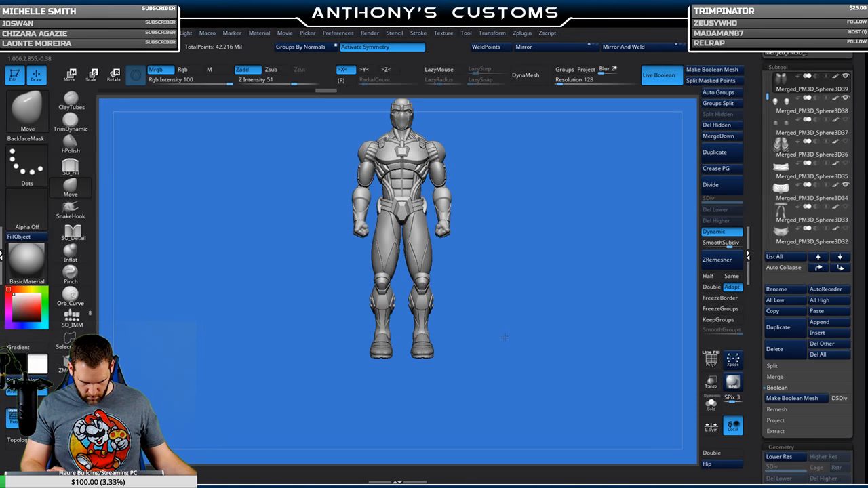
{"action": "mouse_move", "coordinate": [524, 309]}
{"action": "left_mouse_down", "text": "alt"}
{"action": "mouse_move", "coordinate": [521, 379]}
{"action": "mouse_move", "coordinate": [514, 277]}
{"action": "mouse_move", "coordinate": [518, 311]}
{"action": "left_mouse_up", "text": "alt"}
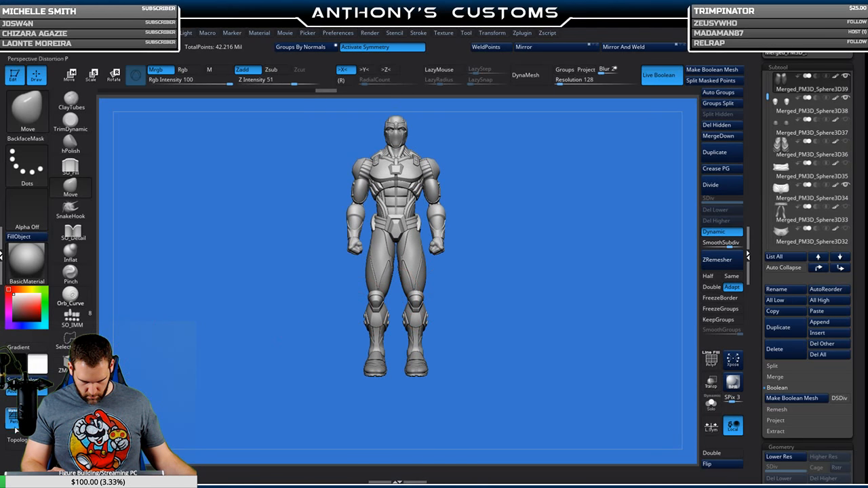
{"action": "left_click", "coordinate": [14, 424]}
{"action": "left_click_drag", "start_coordinate": [541, 259], "coordinate": [546, 285], "text": "alt"}
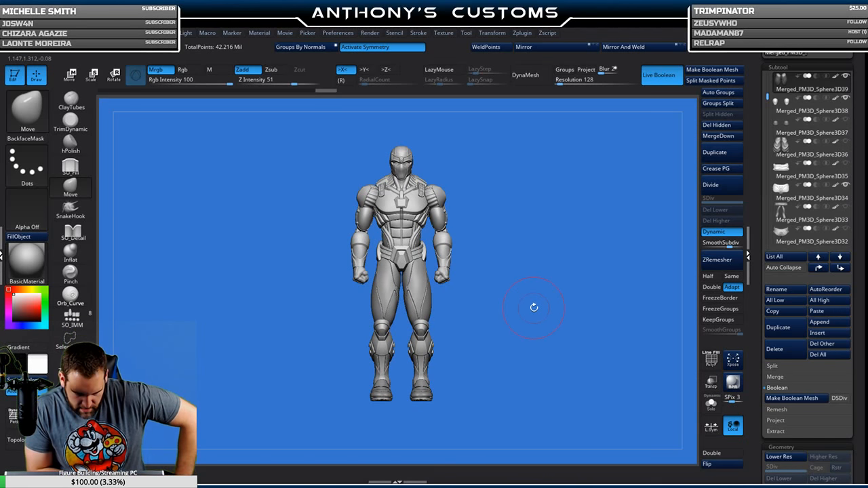
Save the project and turn the full figure to its back view.
{"action": "left_click_drag", "start_coordinate": [552, 305], "coordinate": [450, 311]}
{"action": "key", "text": "ctrl+s"}
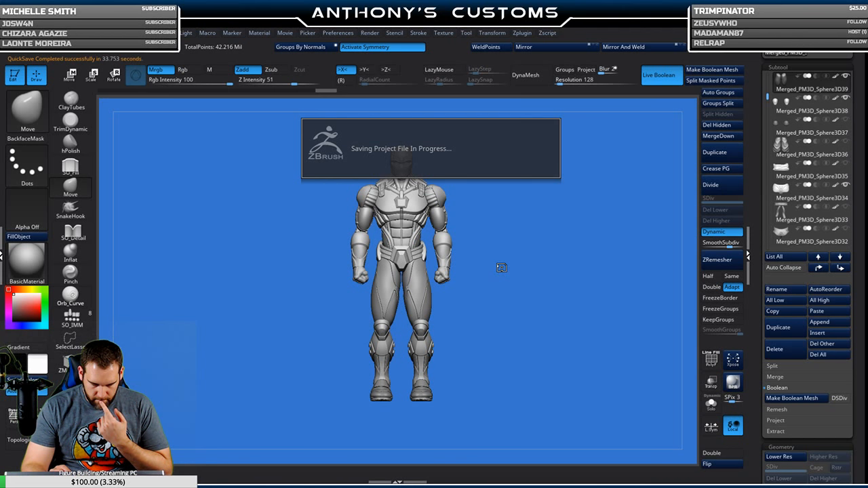
{"action": "left_click_drag", "start_coordinate": [528, 308], "coordinate": [447, 303]}
{"action": "left_click_drag", "start_coordinate": [510, 289], "coordinate": [515, 292]}
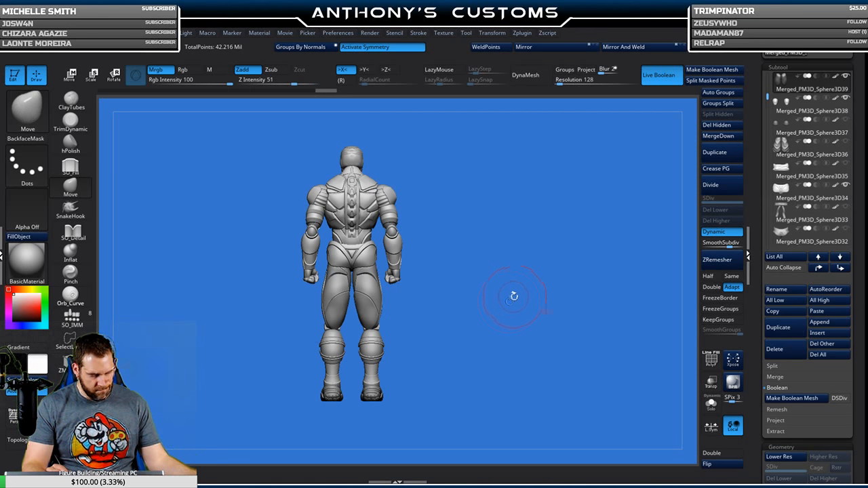
Select the Merged_PM3D_Sphere3D34 pelvis piece and review the full figure from the front and at an angle.
{"action": "left_click", "coordinate": [351, 259], "text": "alt"}
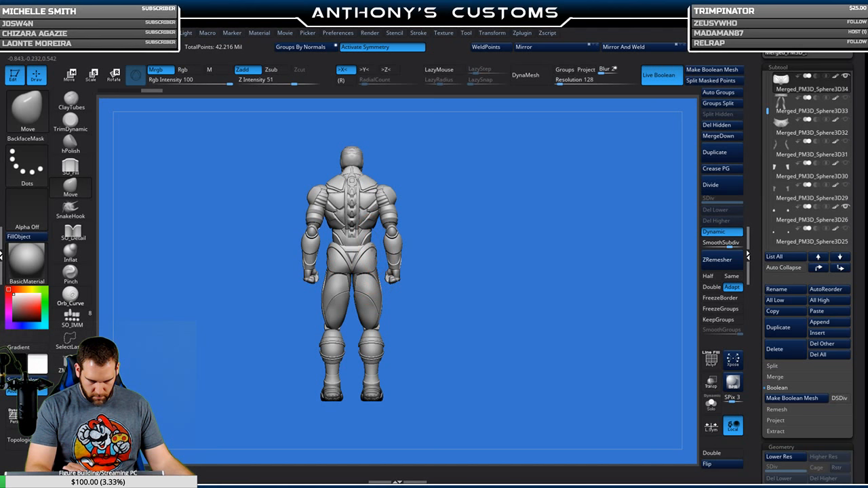
{"action": "left_click_drag", "start_coordinate": [466, 259], "coordinate": [560, 251]}
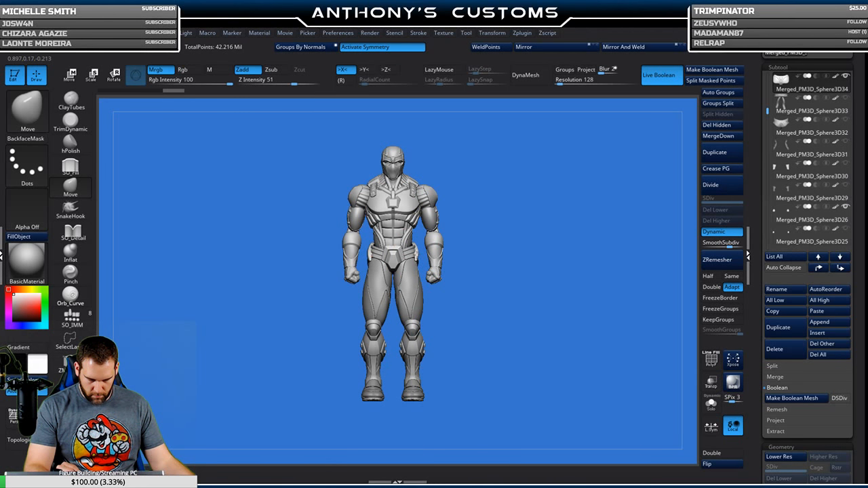
{"action": "left_click_drag", "start_coordinate": [493, 244], "coordinate": [414, 253]}
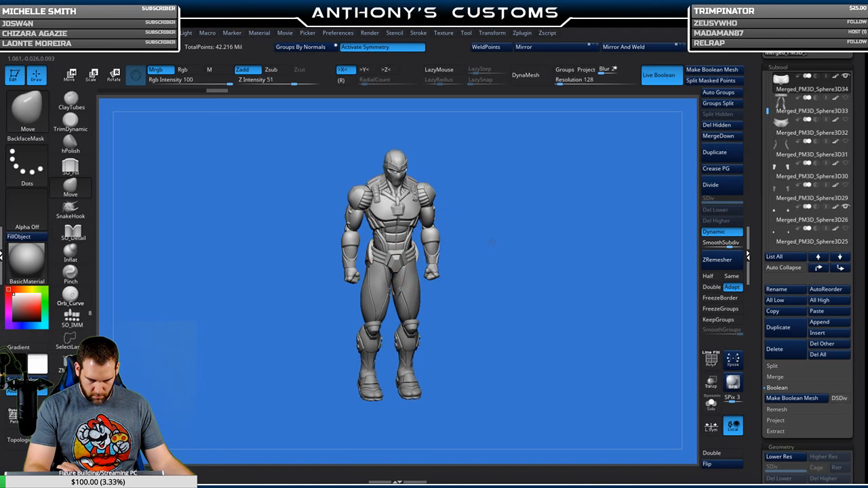
{"action": "left_click_drag", "start_coordinate": [492, 242], "coordinate": [495, 234], "text": "shift"}
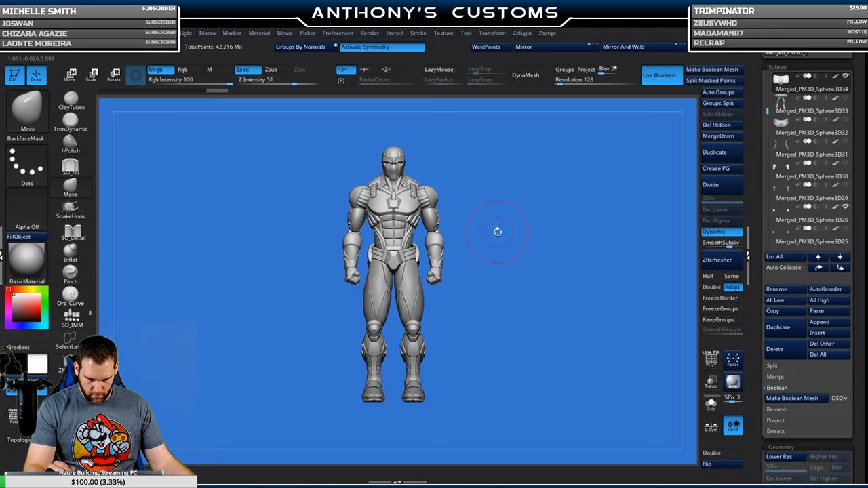
{"action": "left_click_drag", "start_coordinate": [513, 211], "coordinate": [505, 220]}
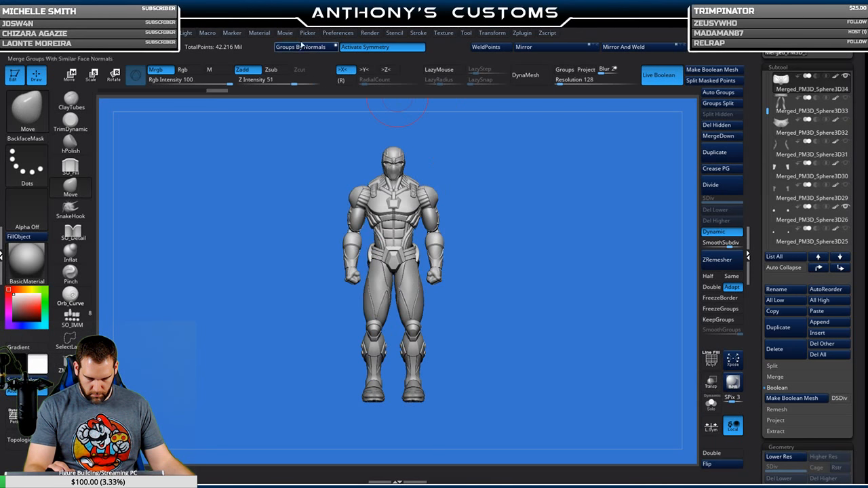
Try lighting the figure from below by moving the light placement, and restore the lighting from above.
{"action": "left_click", "coordinate": [187, 33]}
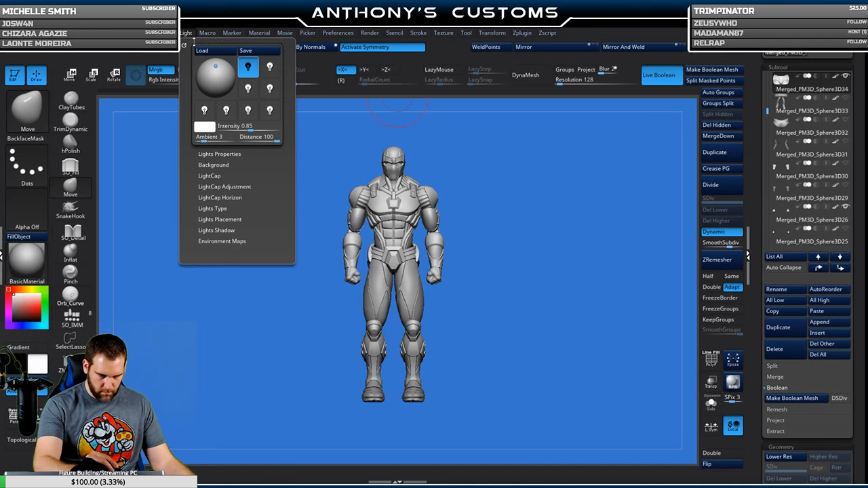
{"action": "left_click_drag", "start_coordinate": [216, 66], "coordinate": [216, 83]}
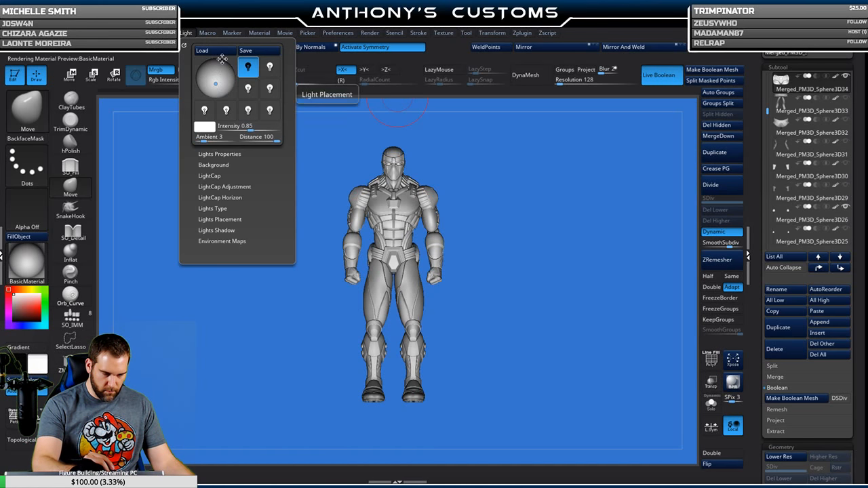
{"action": "left_click_drag", "start_coordinate": [537, 297], "coordinate": [544, 283]}
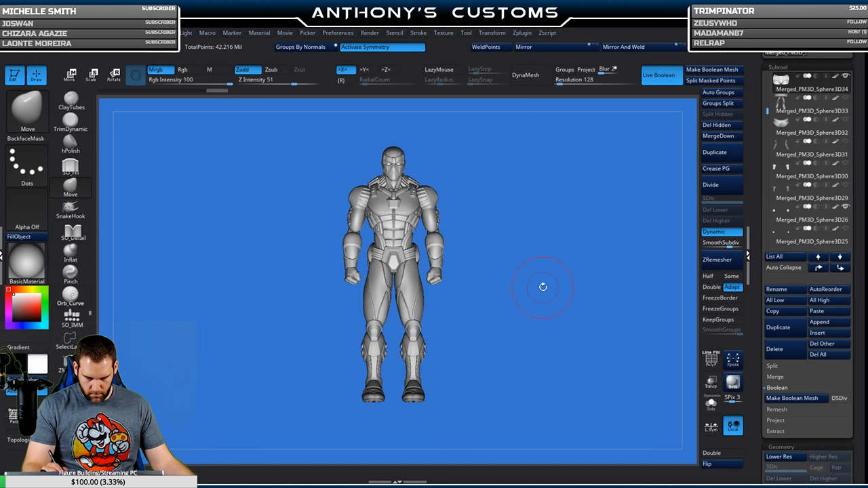
{"action": "left_click_drag", "start_coordinate": [544, 256], "coordinate": [512, 245], "text": "alt"}
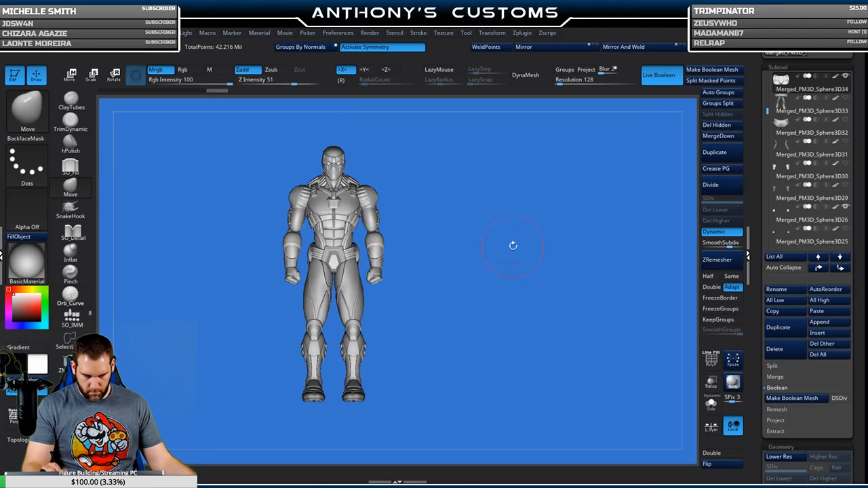
{"action": "left_click", "coordinate": [187, 34]}
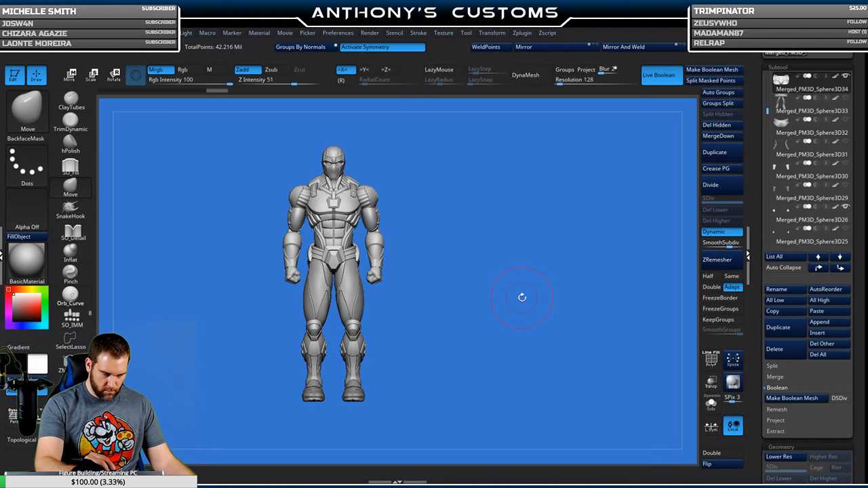
Leave a snapshot of the armored figure on the canvas and place the live model beside it.
{"action": "key", "text": "shift+s"}
{"action": "left_click_drag", "start_coordinate": [444, 354], "coordinate": [572, 351], "text": "alt"}
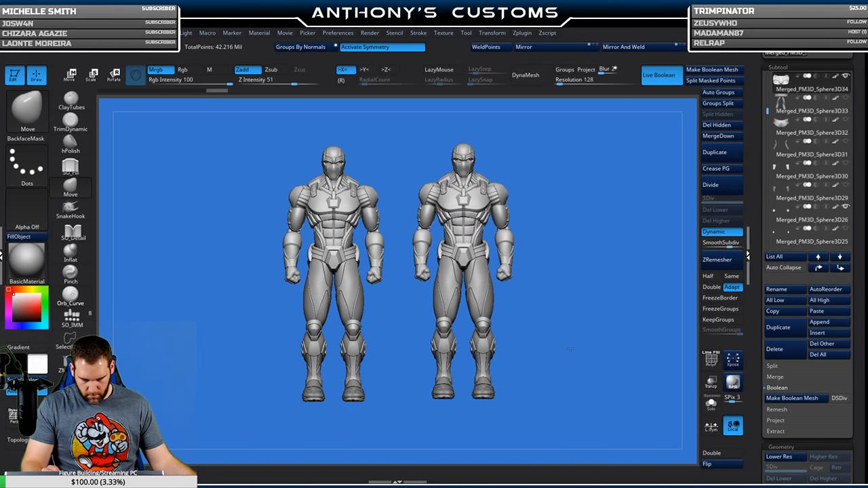
On the live model, show the Merged_PM3D_Sphere3D36 baggy pants and the Sphere3D33, Sphere3D32 and Sphere3D31 parts, and hide the Sphere3D34 pelvis.
{"action": "scroll", "coordinate": [814, 129], "scroll_direction": "up", "scroll_amount": 3}
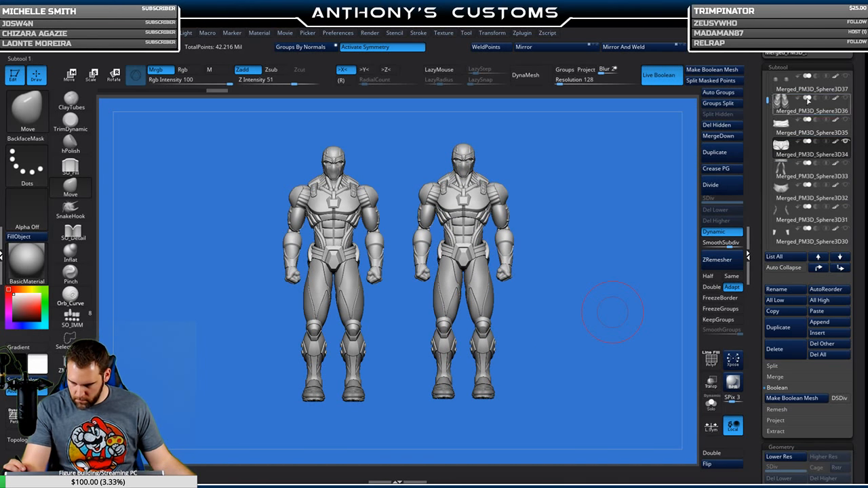
{"action": "left_click", "coordinate": [846, 141]}
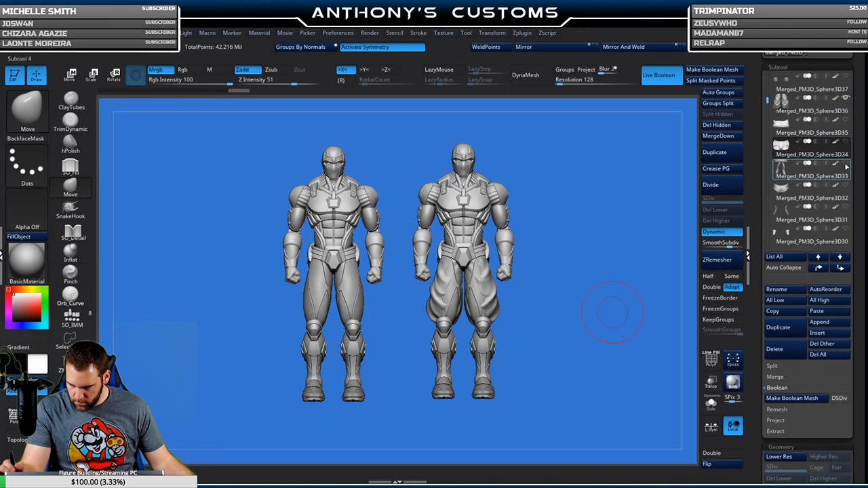
{"action": "mouse_move", "coordinate": [841, 172]}
{"action": "left_click", "coordinate": [845, 164]}
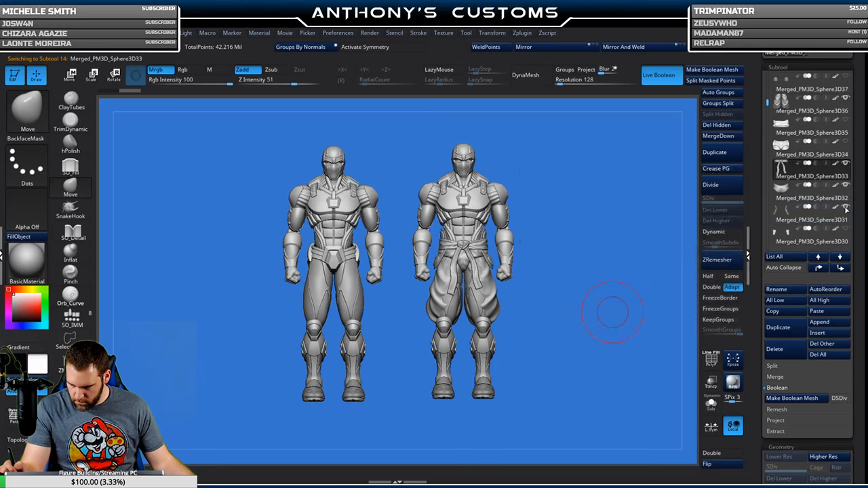
{"action": "mouse_move", "coordinate": [845, 211]}
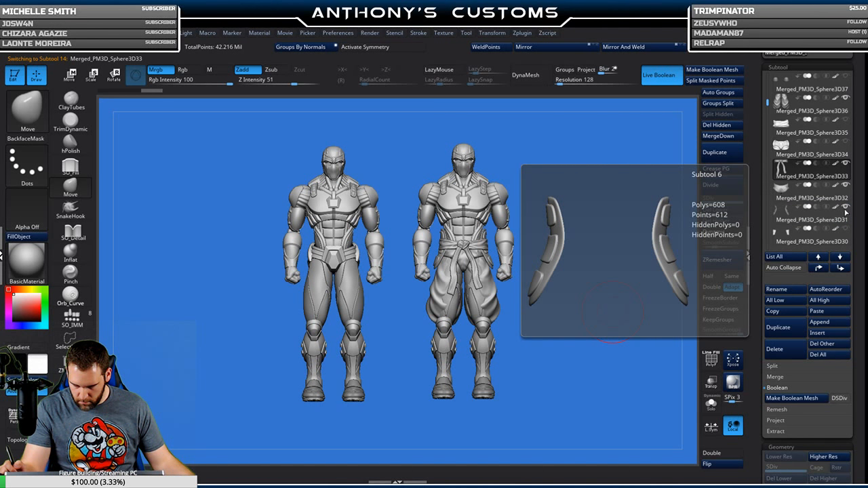
Hide the Merged_PM3D_Sphere3D39 thighs and move the live model closer to the snapshot.
{"action": "mouse_move", "coordinate": [768, 103]}
{"action": "left_mouse_down"}
{"action": "mouse_move", "coordinate": [769, 113]}
{"action": "mouse_move", "coordinate": [768, 89]}
{"action": "left_mouse_up"}
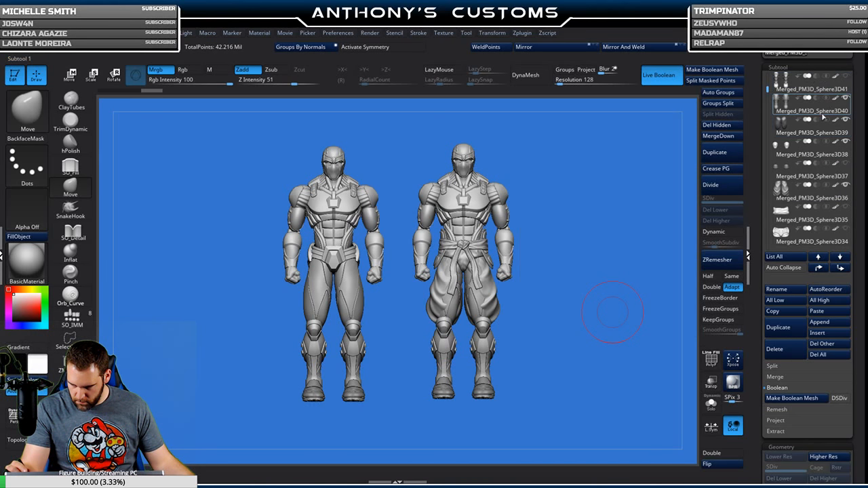
{"action": "left_click", "coordinate": [847, 122]}
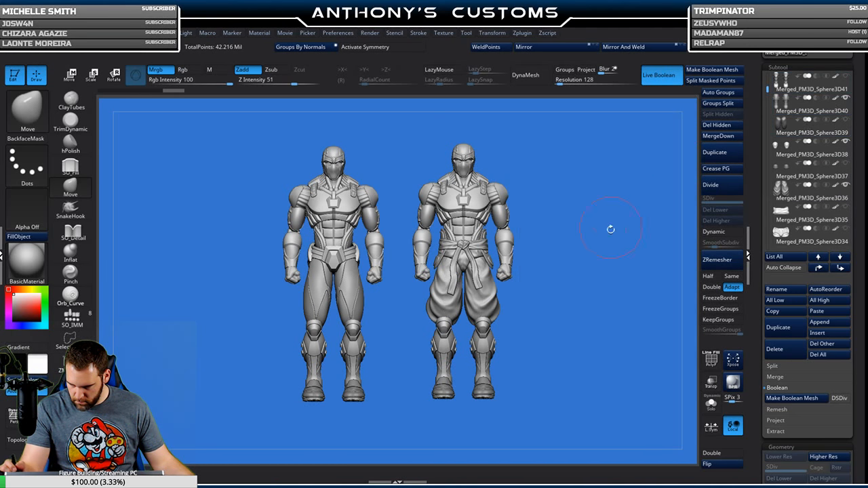
{"action": "left_click_drag", "start_coordinate": [602, 317], "coordinate": [575, 324]}
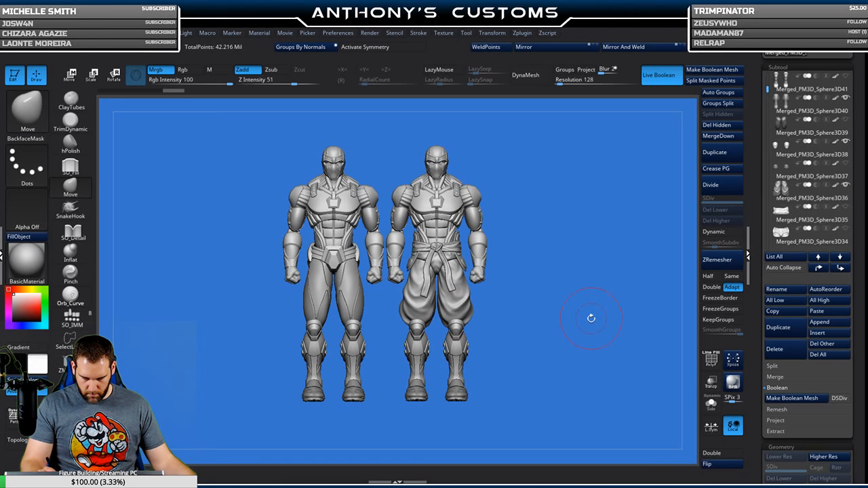
On the live model, show the UMesh_PM3D_Cube3D8 chest and hide the Merged_PM3D_Sphere3D7 chest armor with the emblem.
{"action": "left_click_drag", "start_coordinate": [769, 88], "coordinate": [768, 145]}
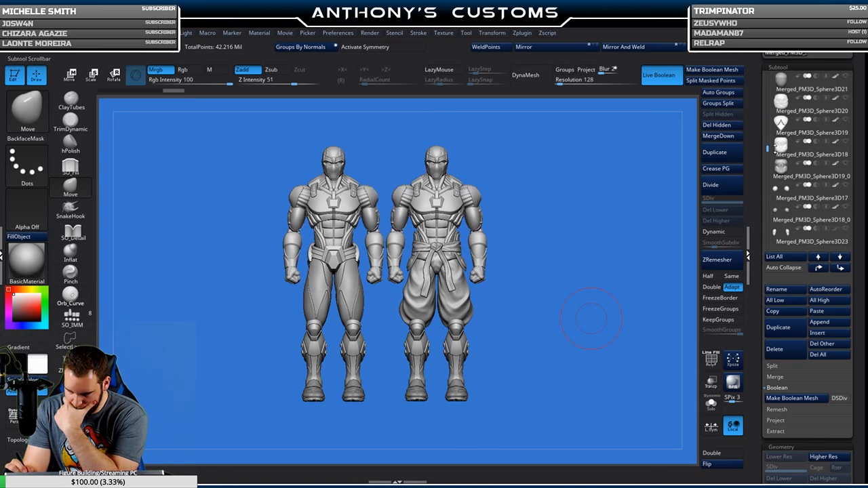
{"action": "left_click_drag", "start_coordinate": [769, 147], "coordinate": [775, 177]}
{"action": "mouse_move", "coordinate": [845, 145]}
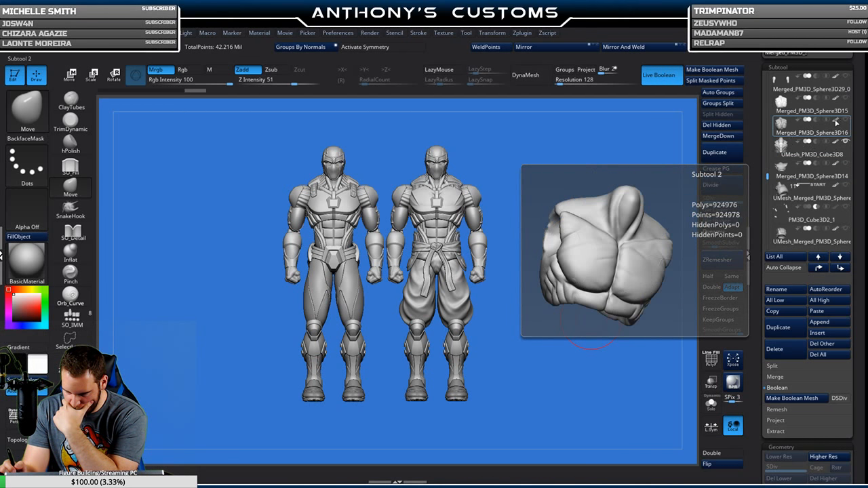
{"action": "left_click_drag", "start_coordinate": [768, 175], "coordinate": [768, 185]}
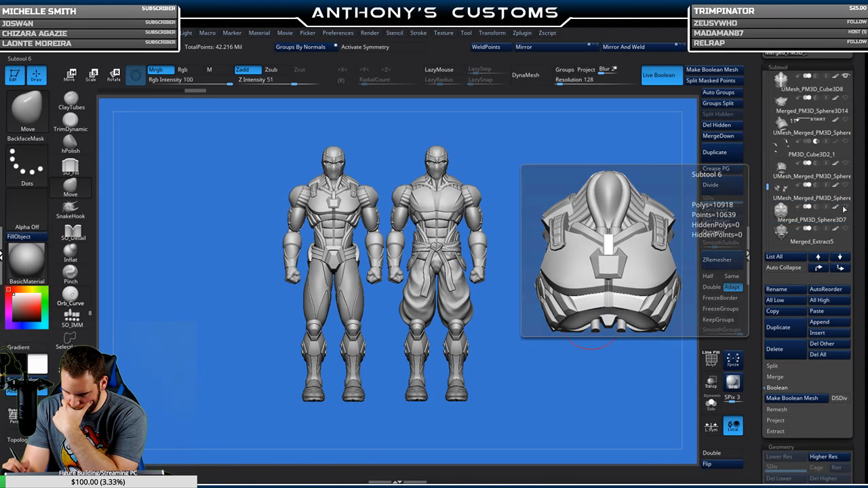
{"action": "mouse_move", "coordinate": [841, 184]}
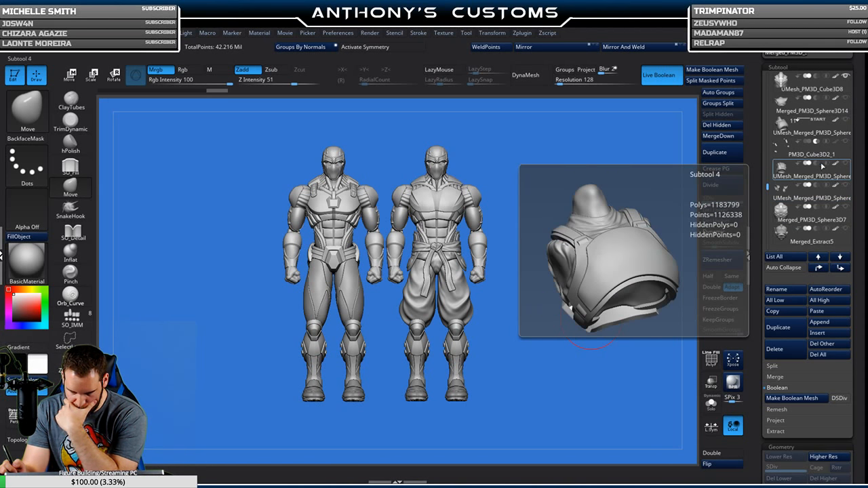
Show the Merged_PM3D_Sphere3D22 abdomen on the live model and hide the UMesh_PM3D_Cube3D7 abdomen armor.
{"action": "left_click_drag", "start_coordinate": [769, 187], "coordinate": [768, 143]}
{"action": "mouse_move", "coordinate": [811, 107]}
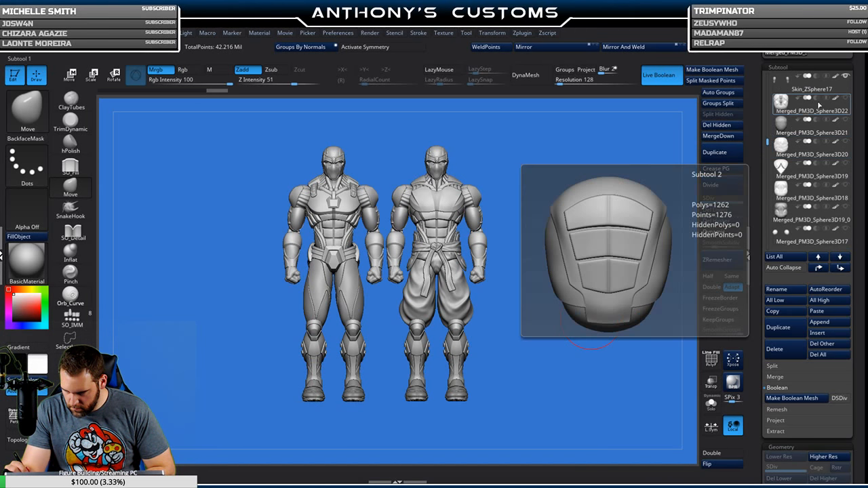
{"action": "left_click", "coordinate": [845, 99]}
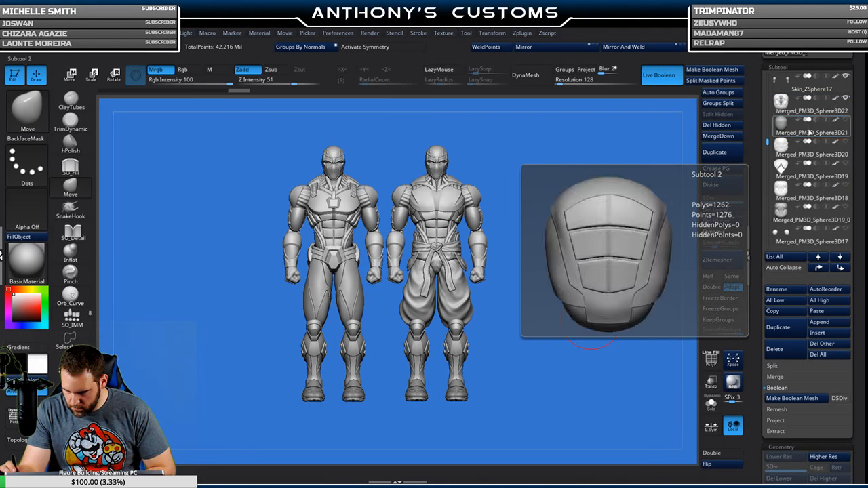
{"action": "left_click_drag", "start_coordinate": [768, 141], "coordinate": [768, 175]}
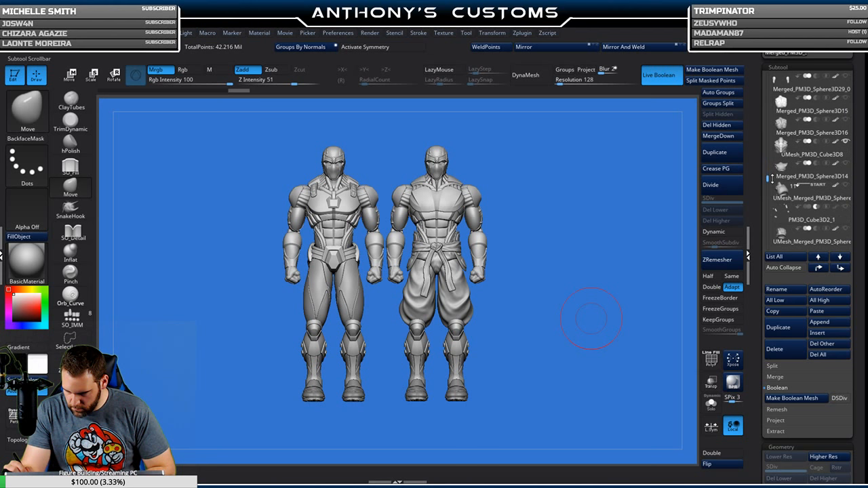
{"action": "mouse_move", "coordinate": [796, 168]}
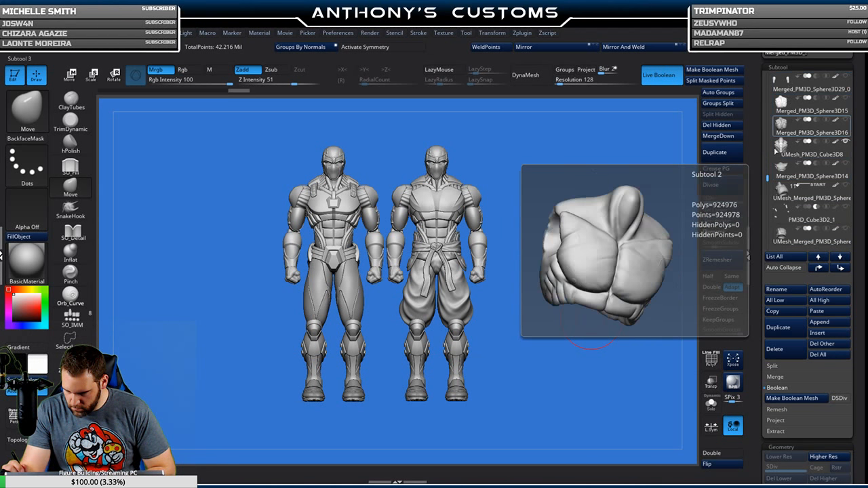
{"action": "scroll", "coordinate": [748, 255], "scroll_direction": "up", "scroll_amount": 3}
{"action": "scroll", "coordinate": [768, 155], "scroll_direction": "up", "scroll_amount": 2}
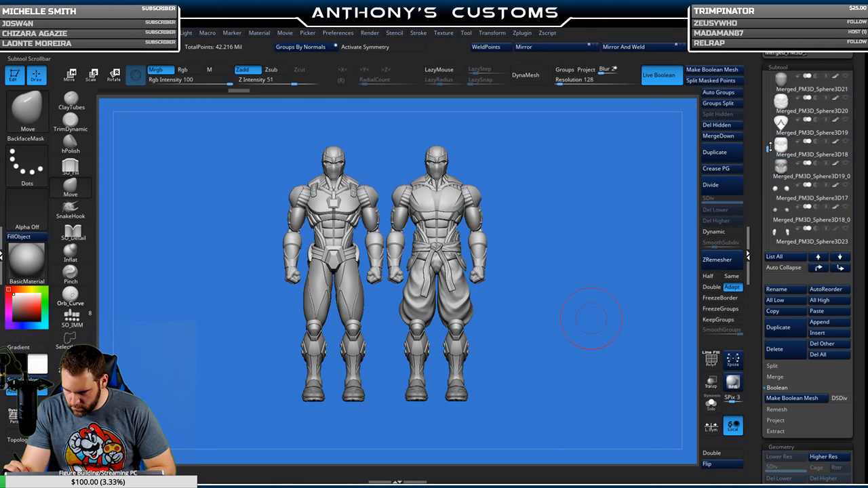
{"action": "scroll", "coordinate": [769, 140], "scroll_direction": "up", "scroll_amount": 2}
{"action": "scroll", "coordinate": [768, 139], "scroll_direction": "down", "scroll_amount": 2}
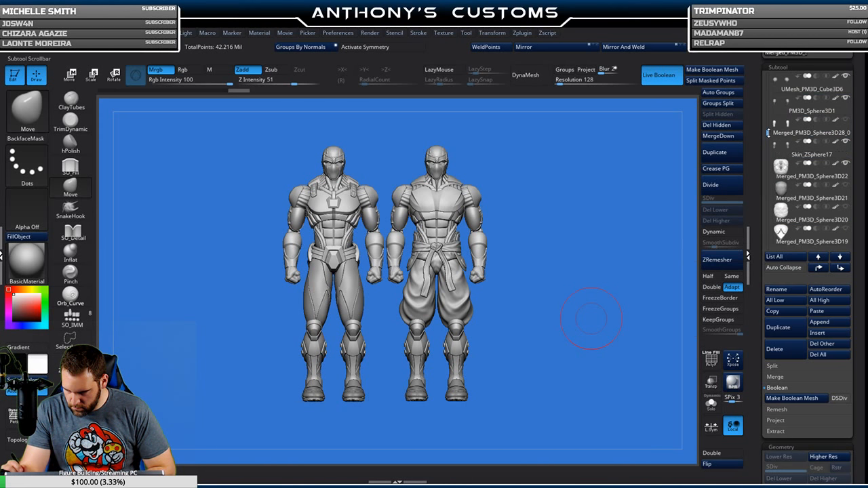
{"action": "left_click_drag", "start_coordinate": [771, 147], "coordinate": [778, 193]}
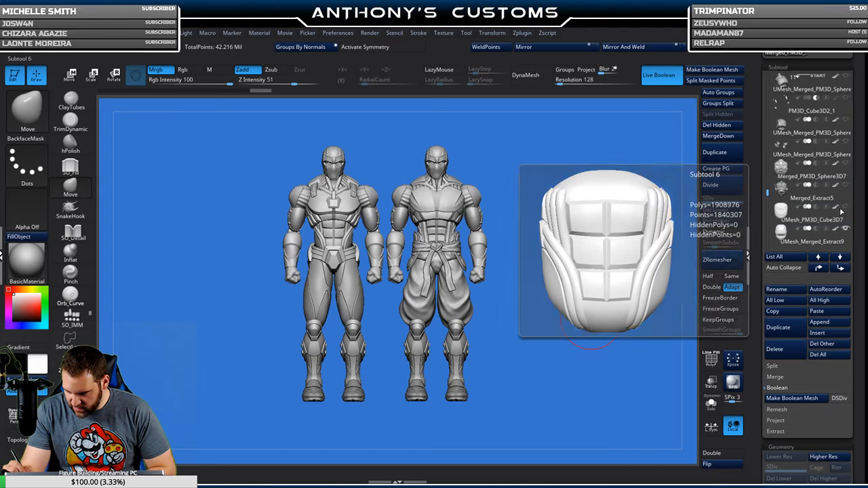
{"action": "mouse_move", "coordinate": [792, 202]}
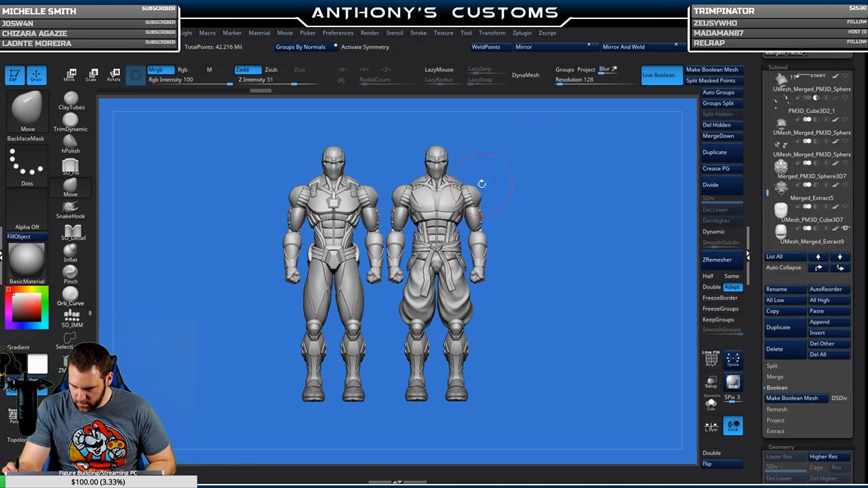
Replace the live model's armored torso with the bare Merged_PM3D_Sphere3D16 chest and the muscled Merged_PM3D_Sphere3D19_0 abdomen.
{"action": "left_click", "coordinate": [450, 196], "text": "alt"}
{"action": "left_click", "coordinate": [706, 104]}
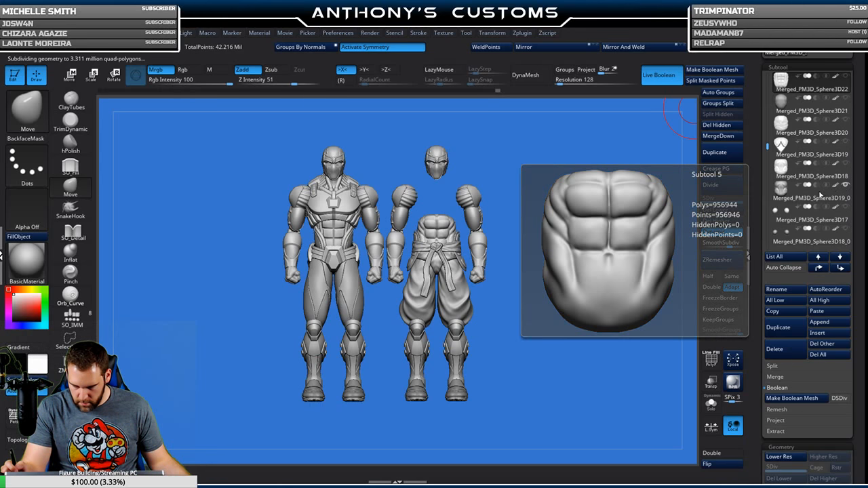
{"action": "left_click", "coordinate": [820, 195]}
{"action": "left_click_drag", "start_coordinate": [768, 147], "coordinate": [769, 176]}
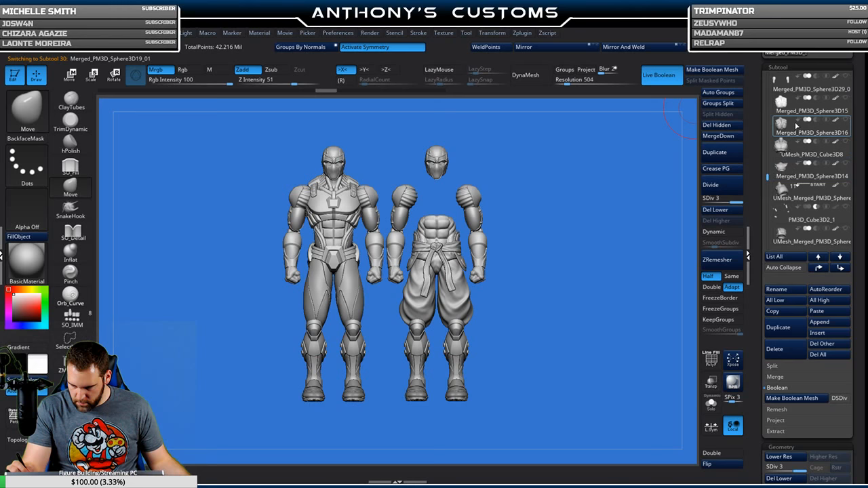
{"action": "left_click", "coordinate": [846, 121]}
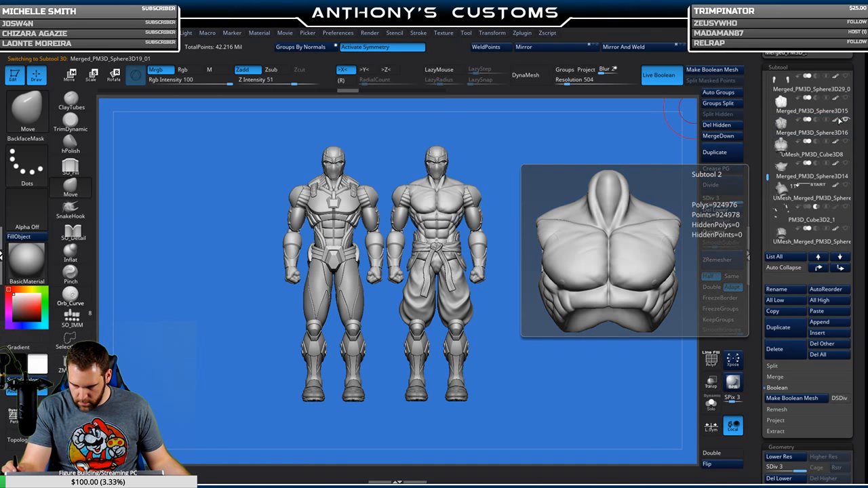
Hide the armored arm parts UMesh_PM3D_Cube3D6, PM3D_Sphere3D1 and Skin_ZSphere17 on the live model.
{"action": "left_click_drag", "start_coordinate": [769, 177], "coordinate": [768, 168]}
{"action": "left_click", "coordinate": [476, 193], "text": "alt"}
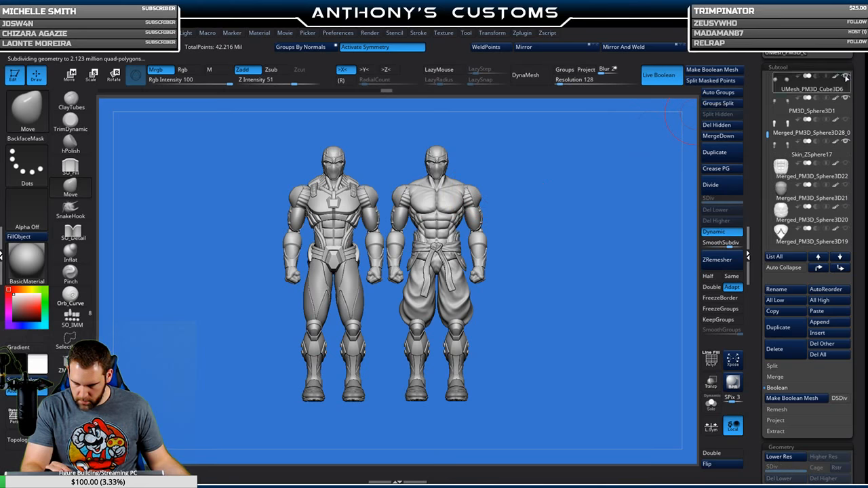
{"action": "left_click", "coordinate": [846, 76]}
{"action": "left_click", "coordinate": [846, 99]}
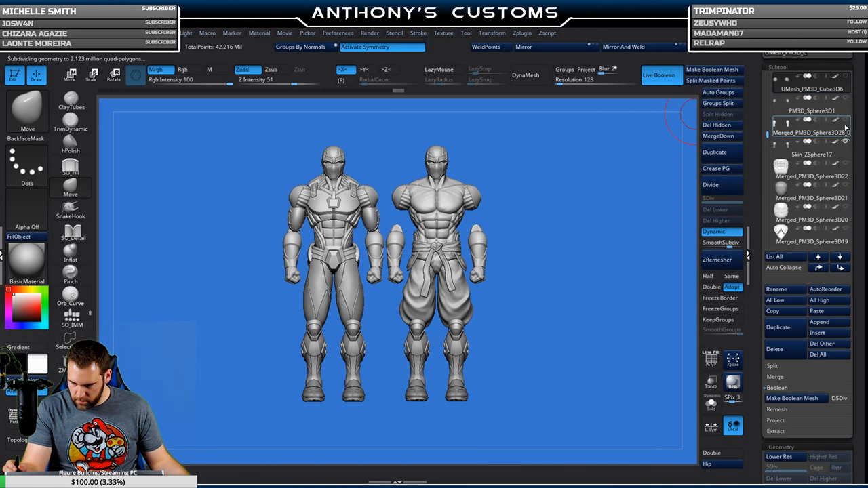
{"action": "left_click", "coordinate": [846, 142]}
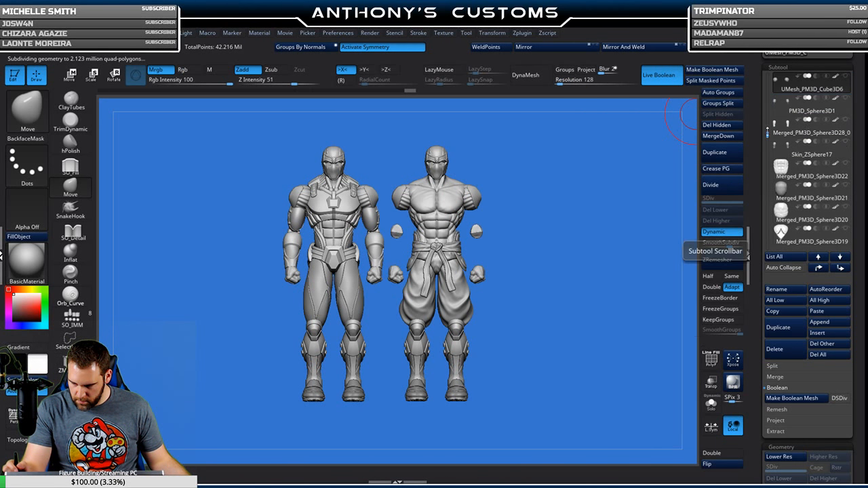
Show the Merged_PM3D_Sphere3D25 elbows and the Merged_PM3D_Sphere3D29 forearm bracers on the live model.
{"action": "scroll", "coordinate": [841, 119], "scroll_direction": "up", "scroll_amount": 3}
{"action": "left_click", "coordinate": [846, 120]}
{"action": "left_click", "coordinate": [845, 120]}
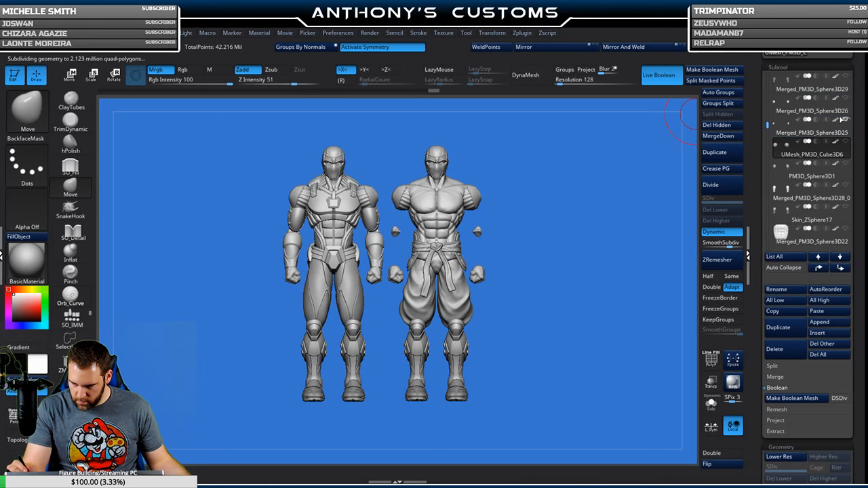
{"action": "left_click", "coordinate": [845, 77]}
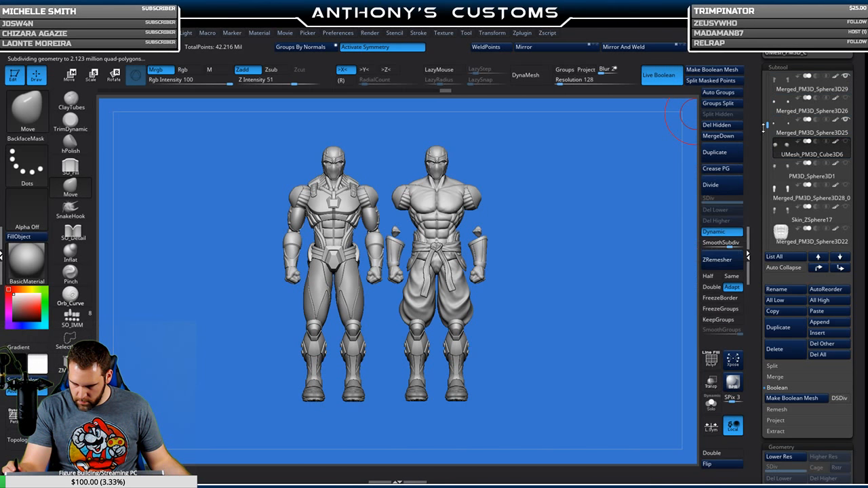
Swap the Merged_PM3D_Sphere3D17 shoulders for the bare Sphere3D18_0 shoulders, and show the Sphere3D24_0 and Sphere3D29_0 arm parts.
{"action": "scroll", "coordinate": [814, 136], "scroll_direction": "down", "scroll_amount": 4}
{"action": "left_click", "coordinate": [845, 143]}
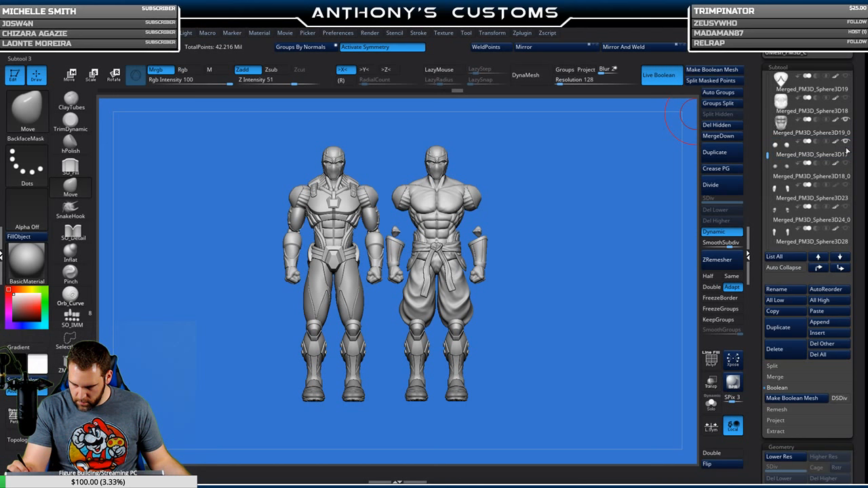
{"action": "left_click", "coordinate": [845, 142]}
{"action": "left_click", "coordinate": [845, 165]}
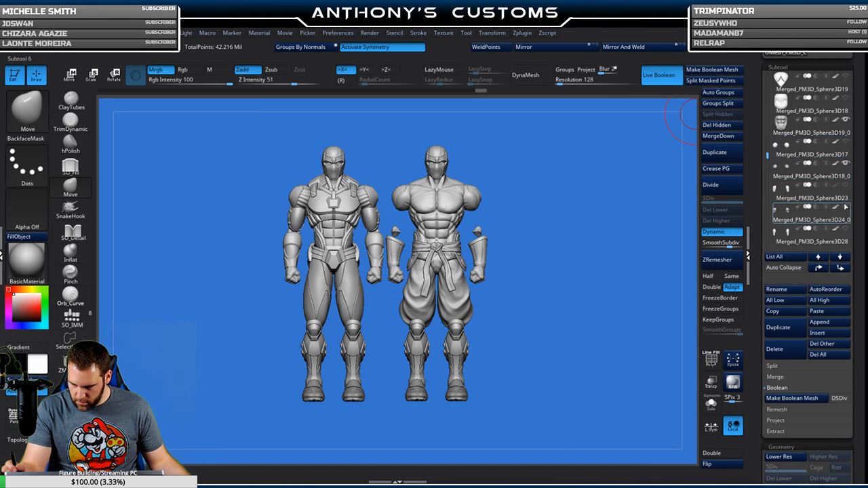
{"action": "left_click", "coordinate": [847, 208]}
{"action": "left_click_drag", "start_coordinate": [767, 156], "coordinate": [767, 159]}
{"action": "mouse_move", "coordinate": [841, 212]}
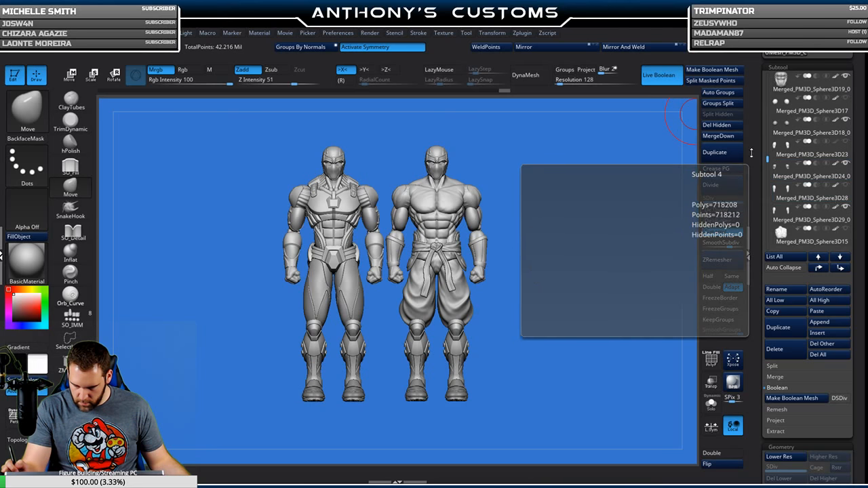
{"action": "left_click", "coordinate": [473, 219], "text": "alt"}
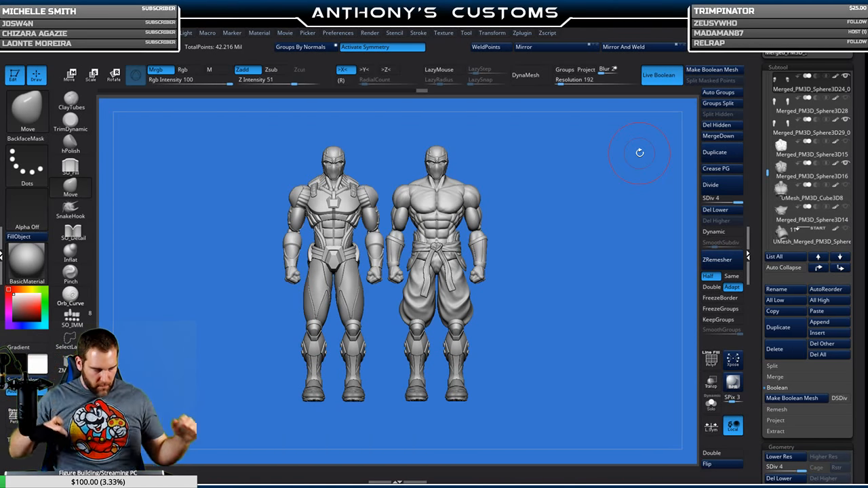
Clear the armored snapshot from the canvas, fit the whole live figure in view, and save the project.
{"action": "key", "text": "ctrl+n"}
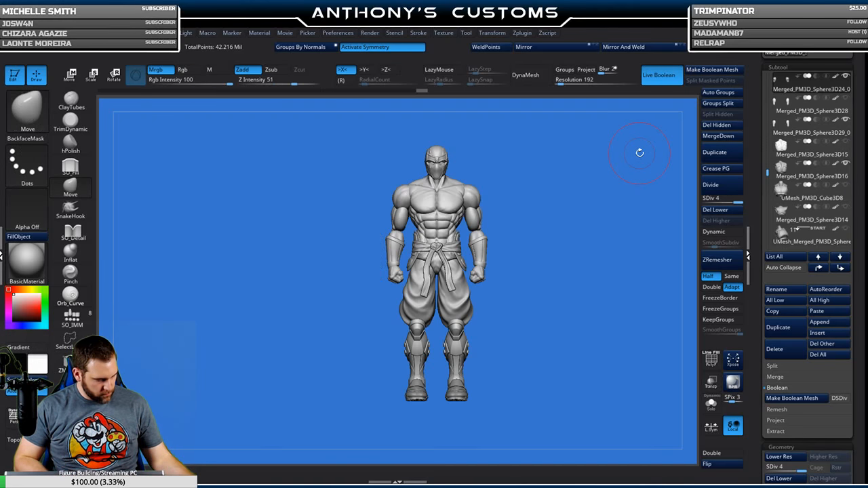
{"action": "key", "text": "f"}
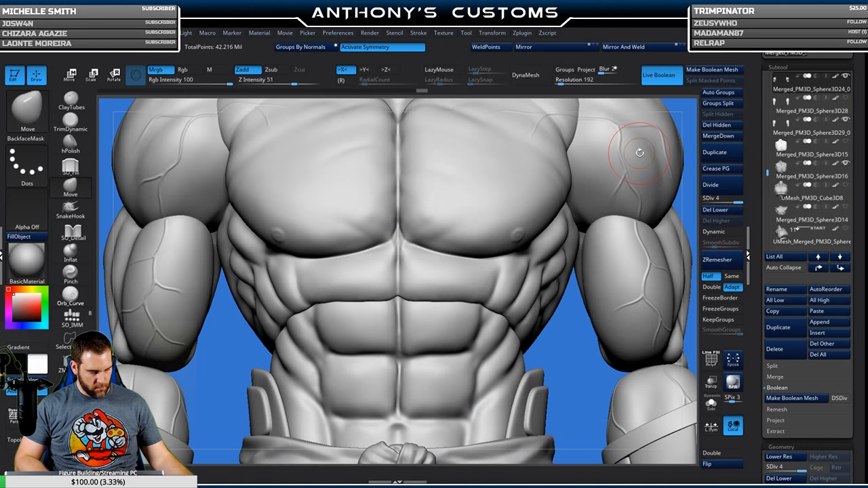
{"action": "key", "text": "f"}
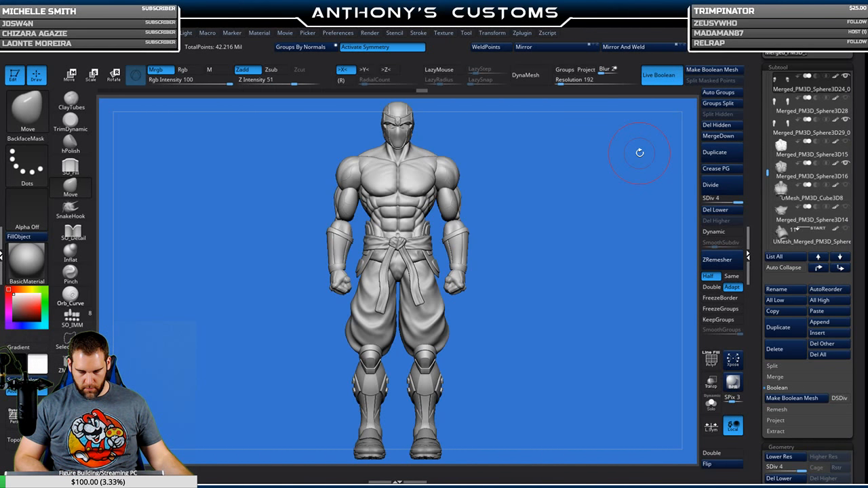
{"action": "key", "text": "ctrl"}
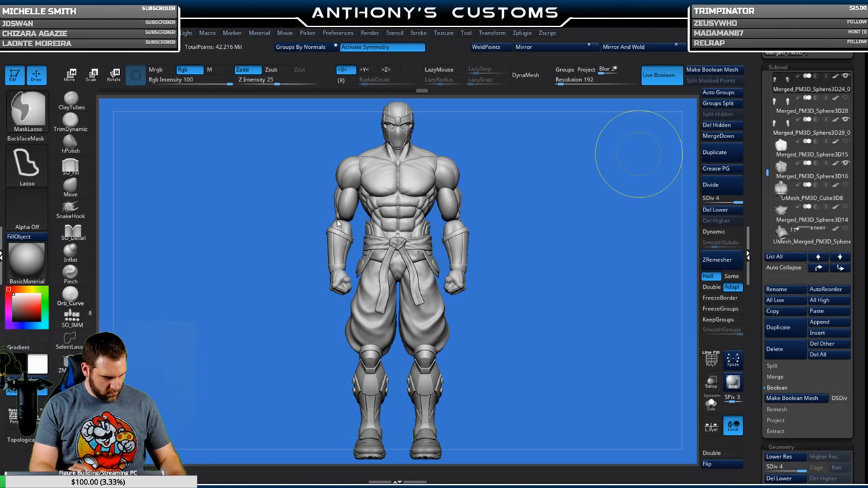
{"action": "key", "text": "ctrl+s"}
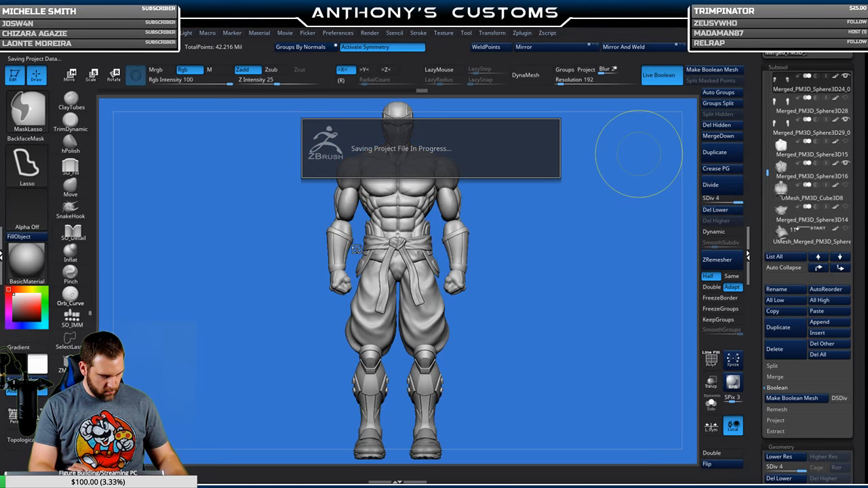